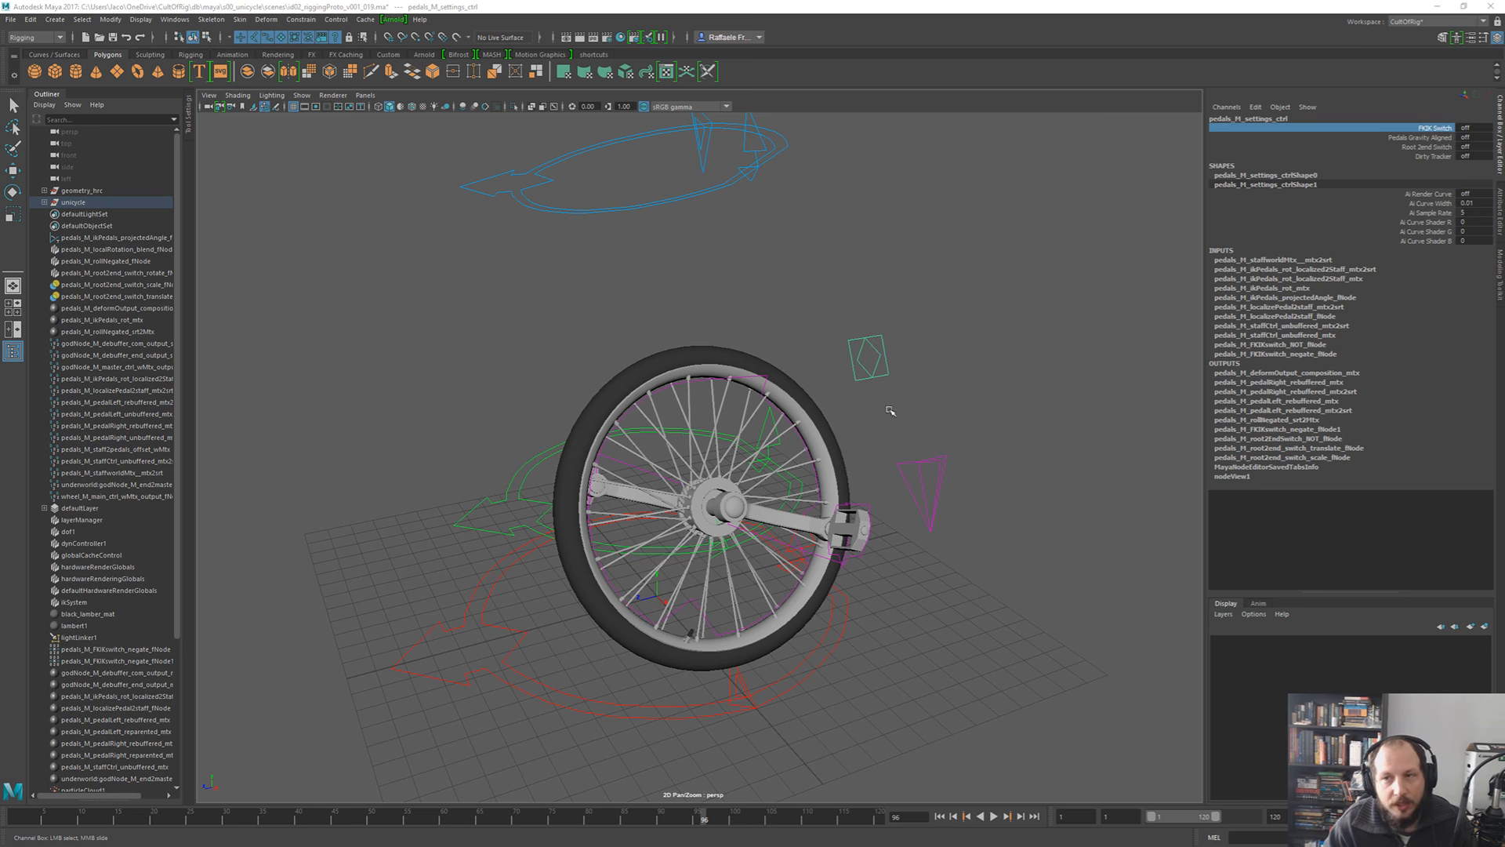
- Expand the unicycle group in the Outliner and look through the rig's node list
key("alt")
left_click_drag(798, 410, 871, 414, "alt")
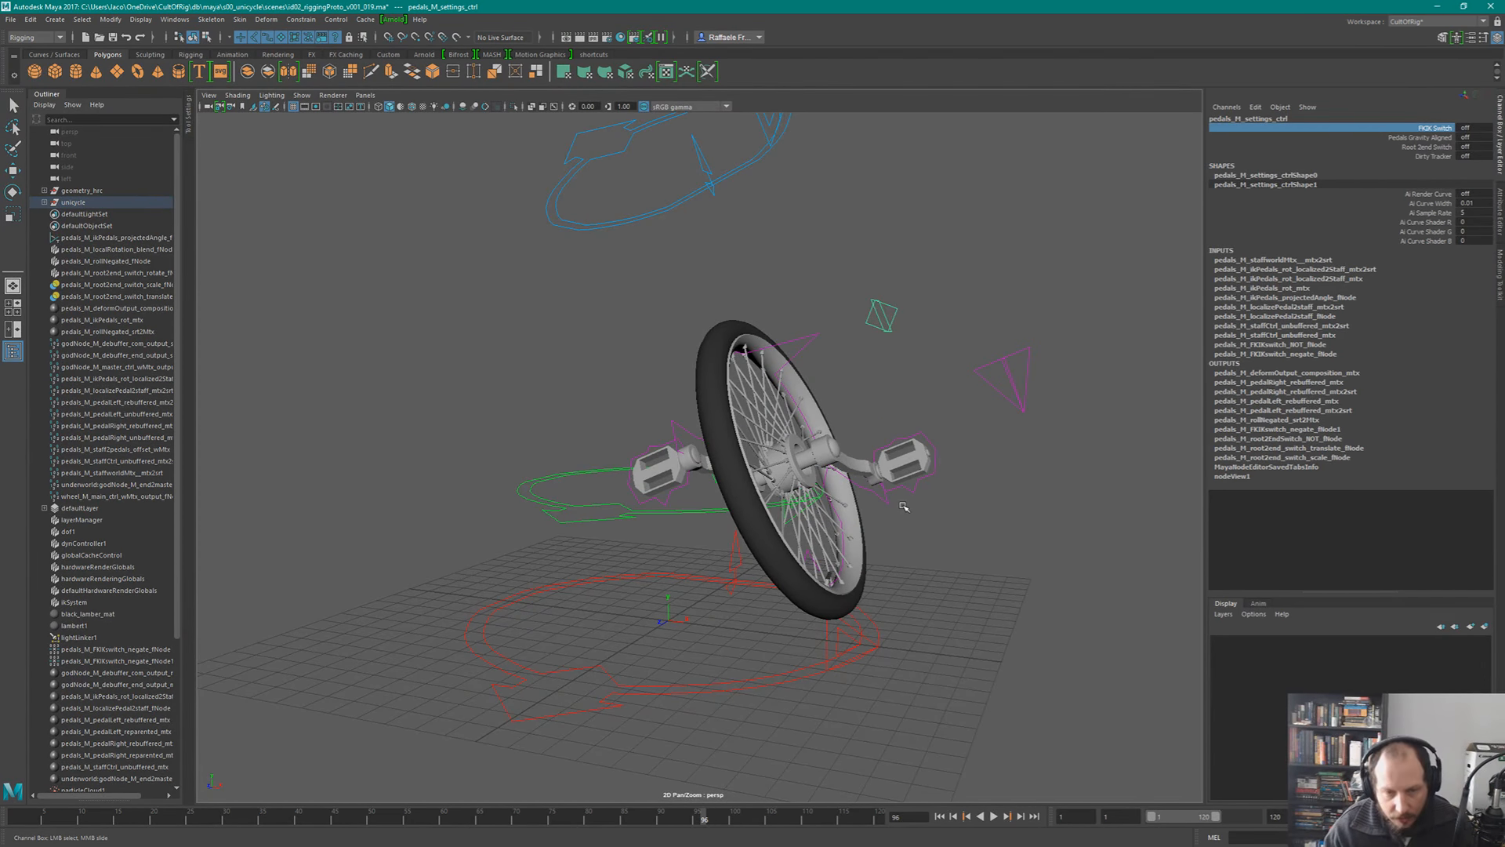
left_click_drag(795, 511, 838, 516, "alt")
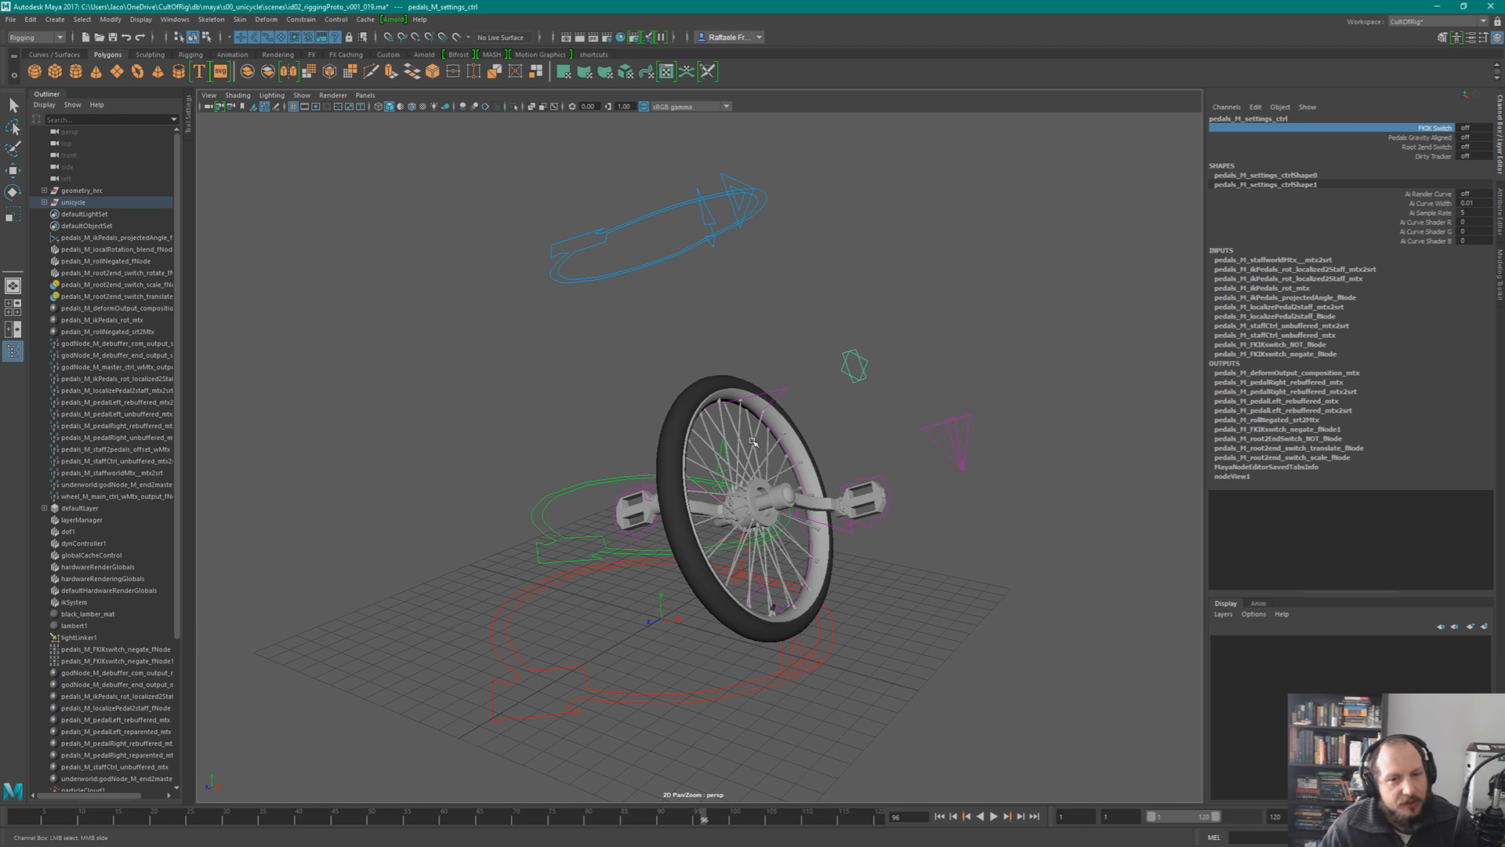
left_click(44, 203)
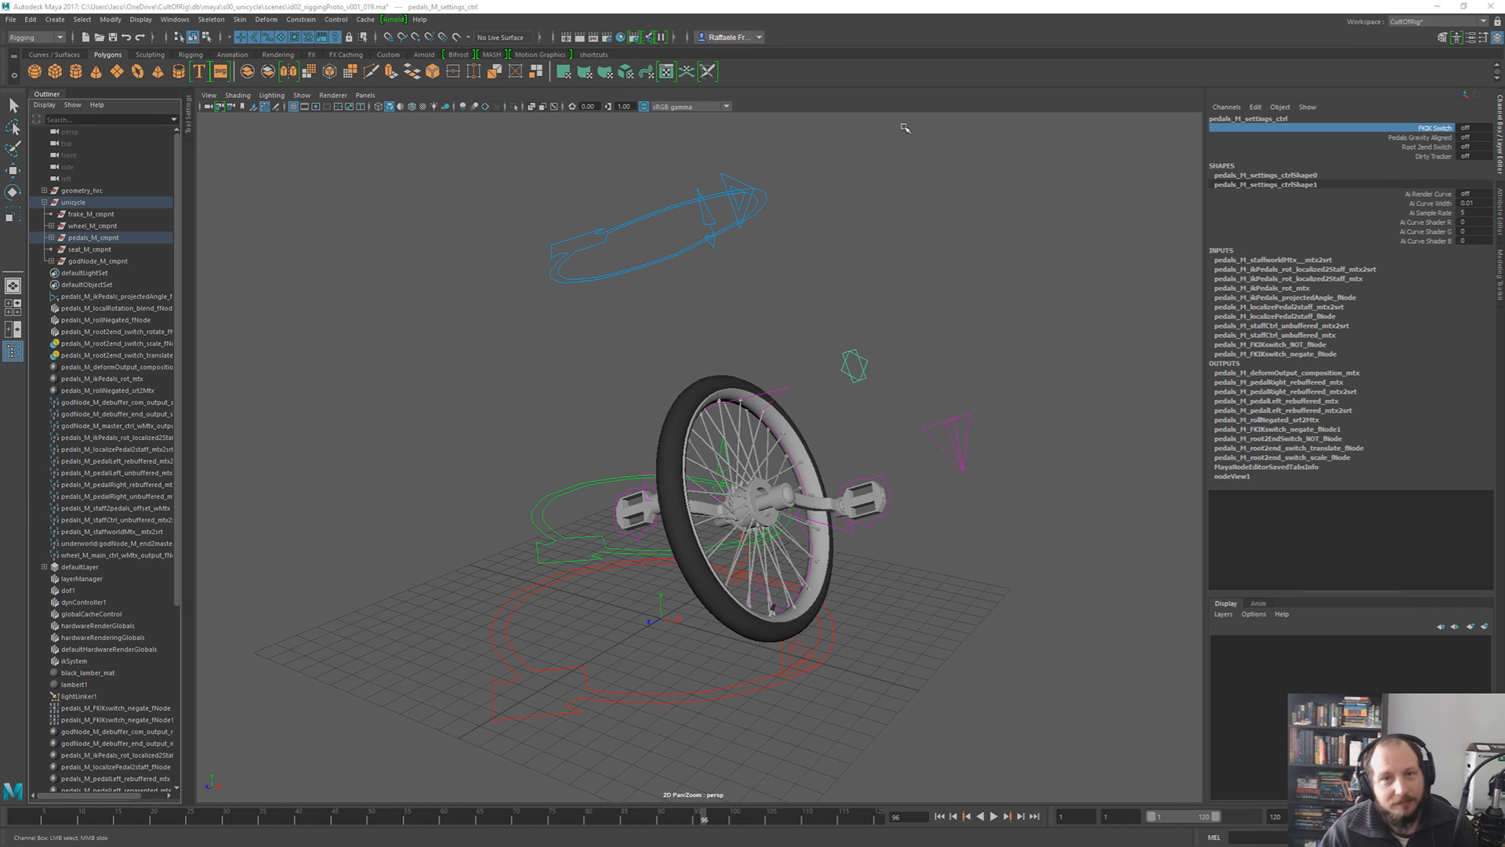
left_click(981, 15)
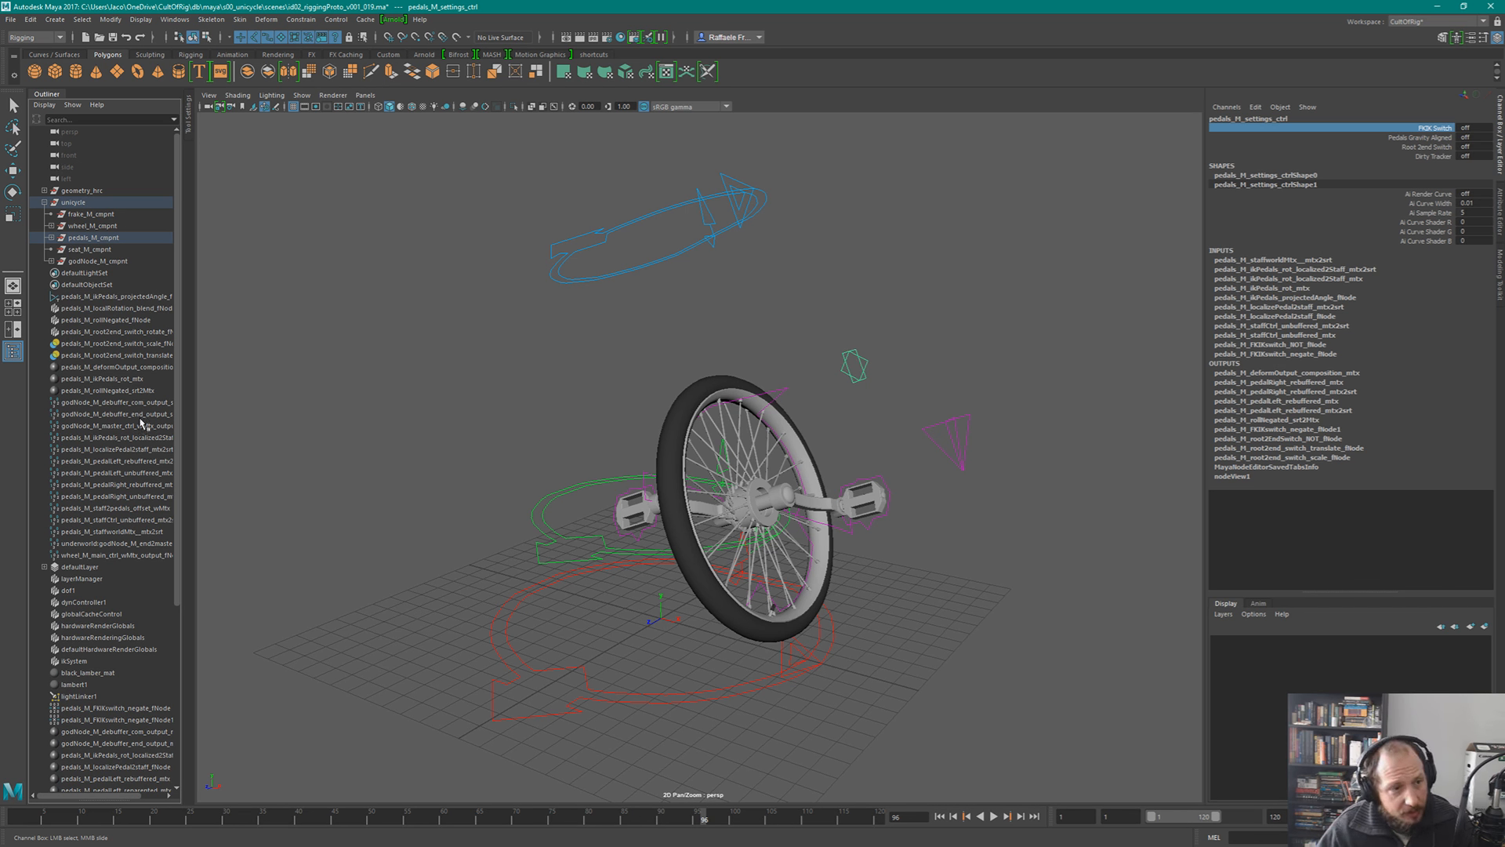
scroll(120, 466, "down", 7)
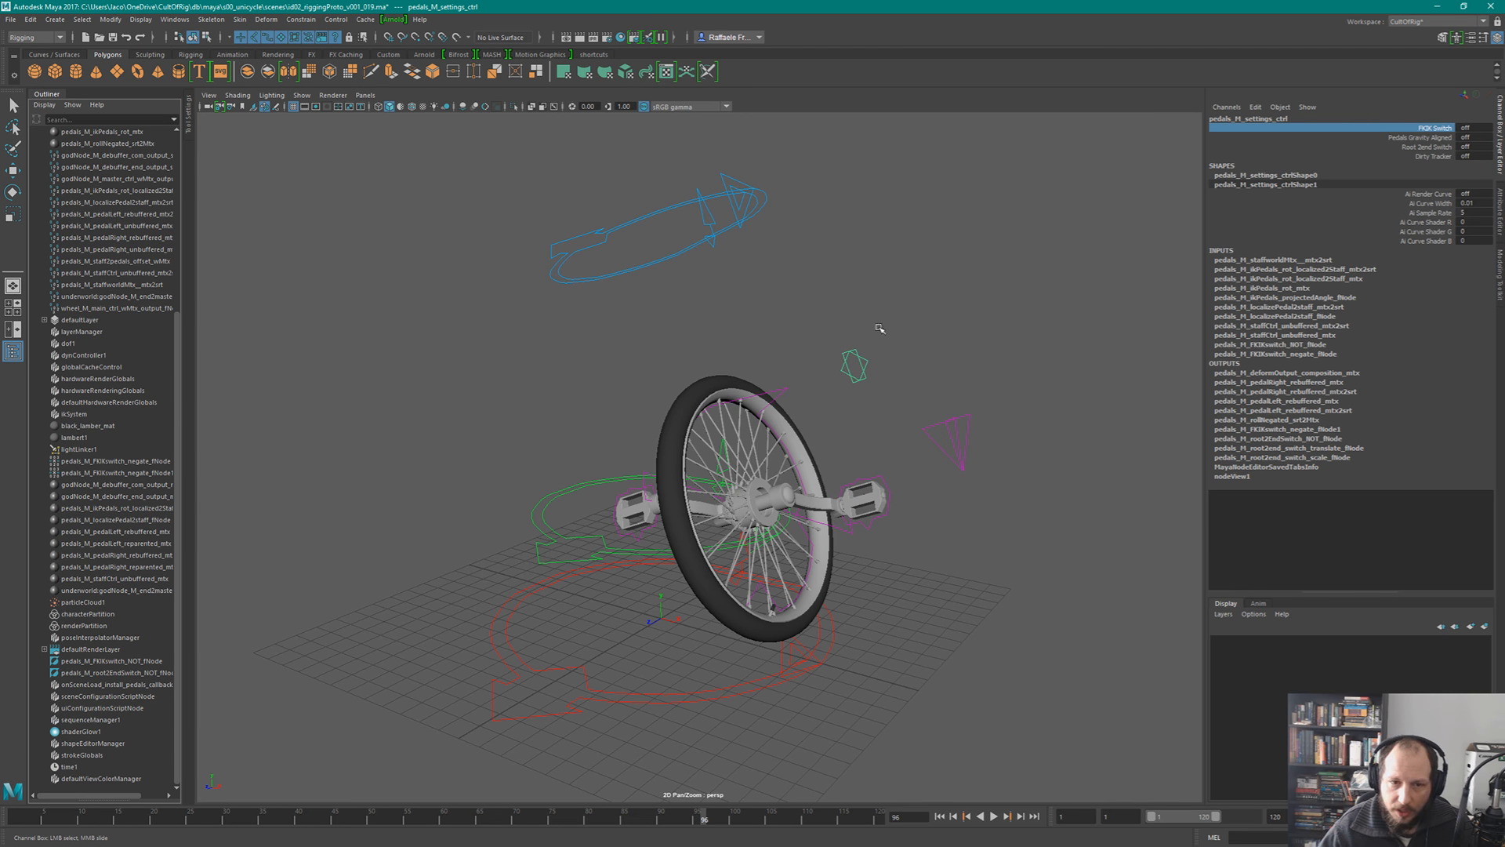
left_click_drag(883, 383, 851, 389, "alt")
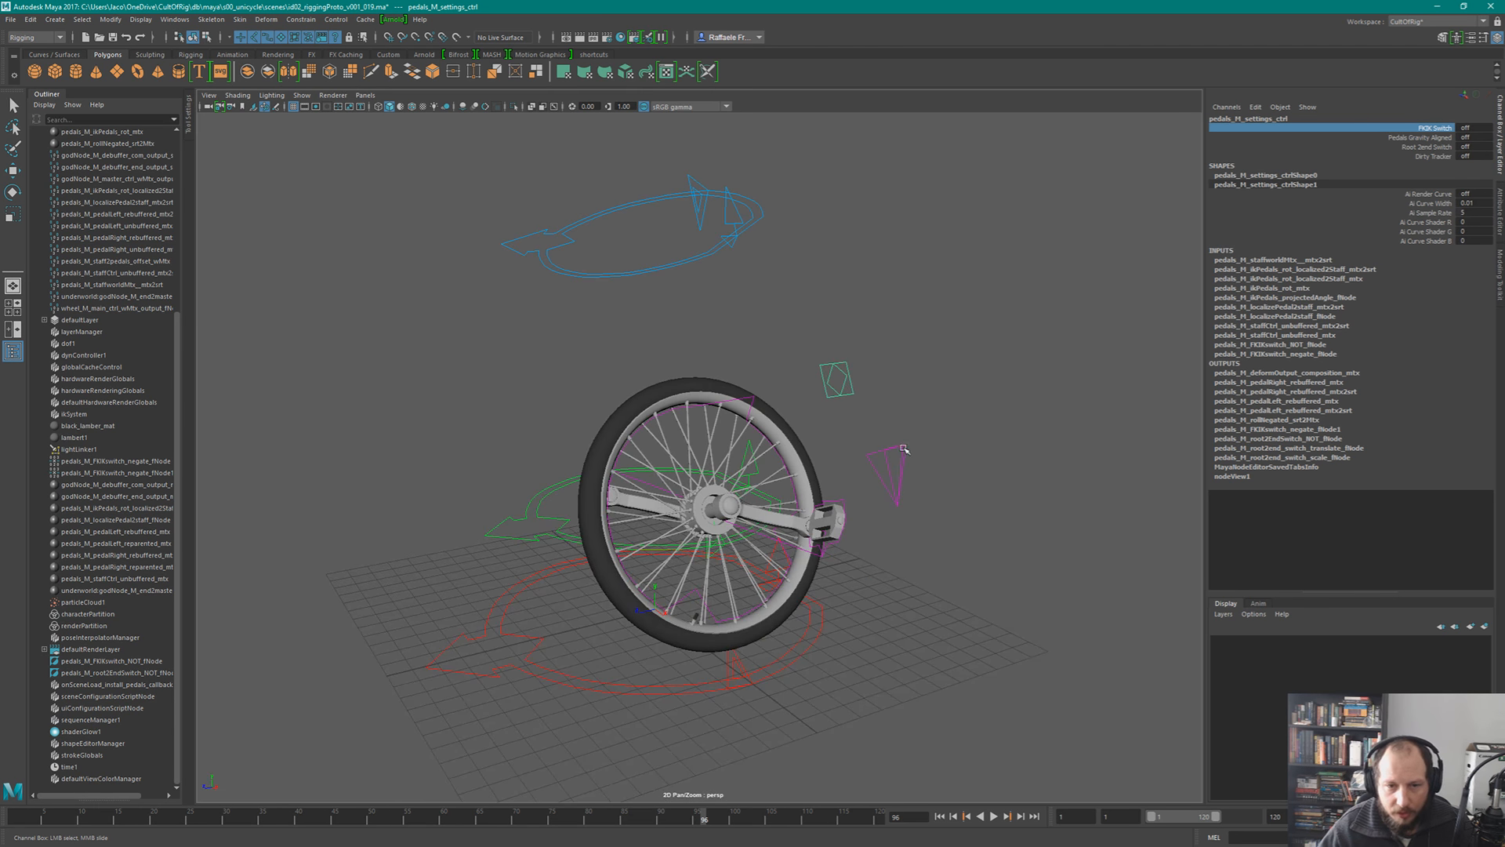
left_click(897, 470)
key("w")
left_click_drag(851, 583, 880, 557, "alt")
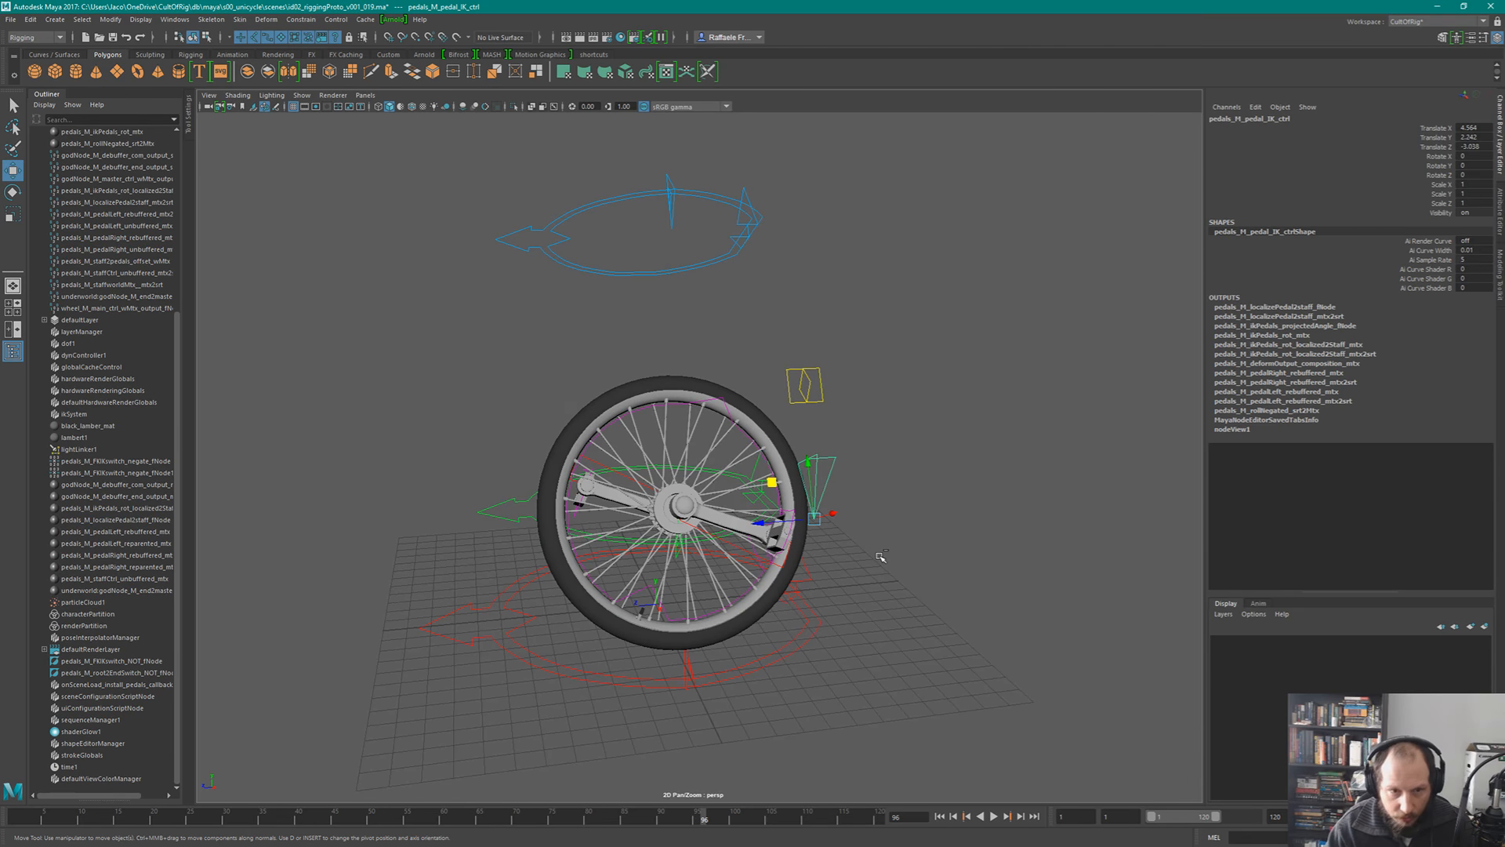
- Reopen the scene id02_riggingProto_v001_019.ma from the project's scenes folder
key("ctrl+o")
double_click(451, 210)
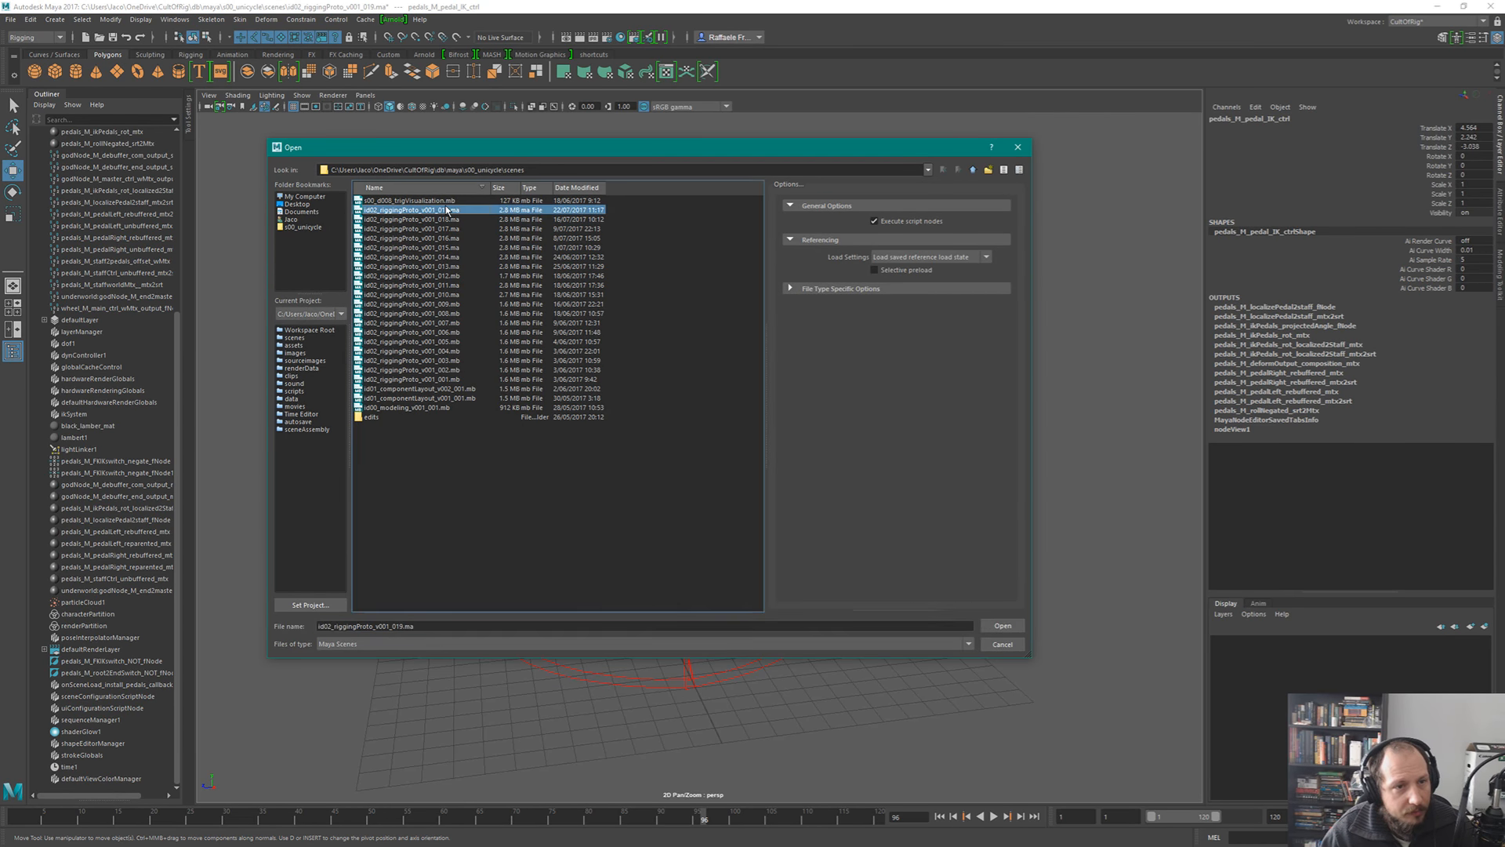
left_click(744, 437)
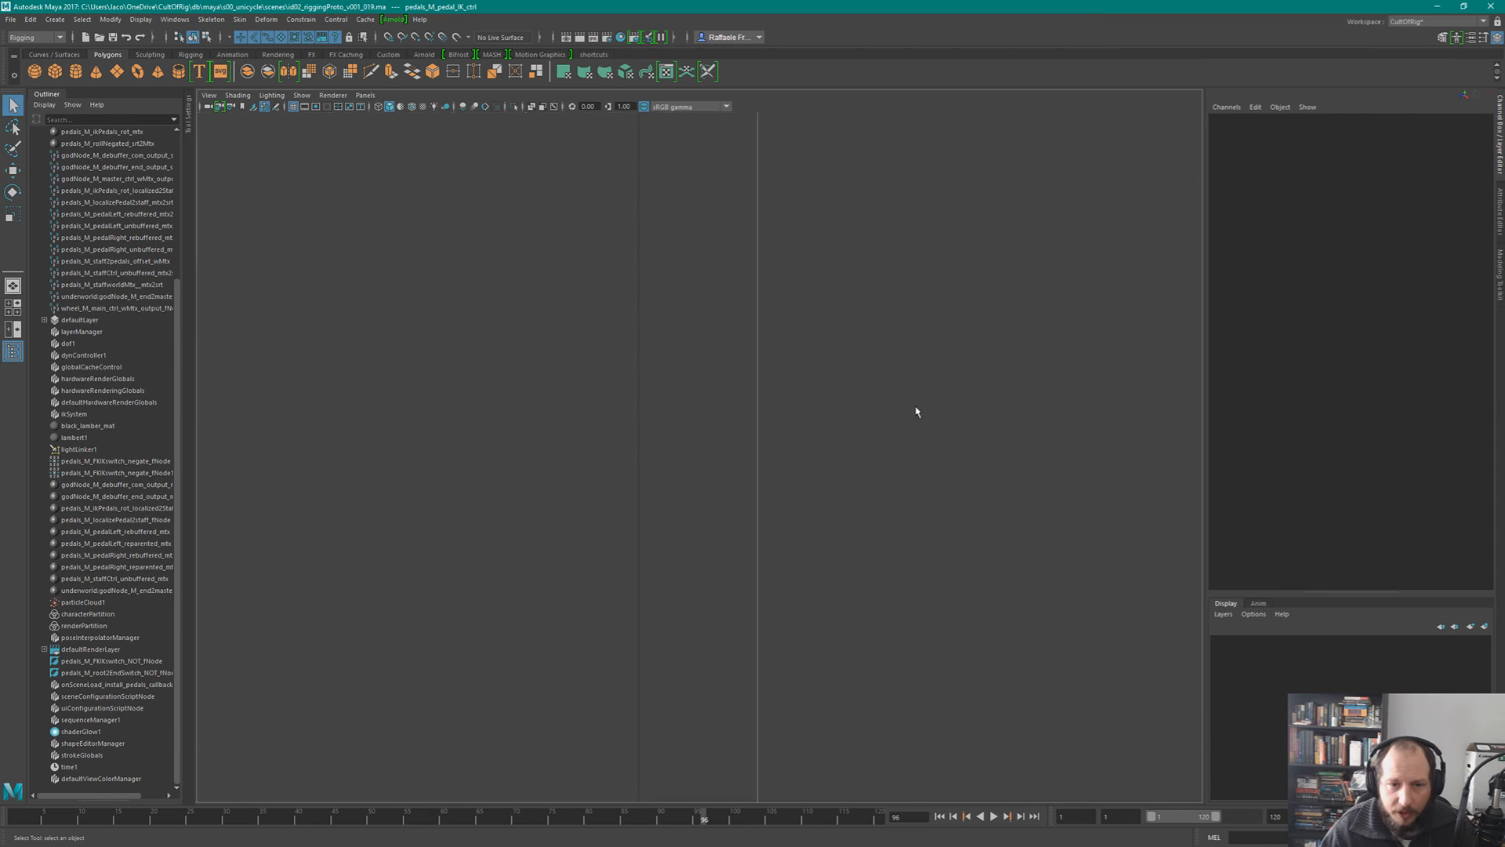
- Move the pedals' IK control to about X 4.95, Y 1.29, Z 3.16 so that the pedals swing around the wheel hub
scroll(927, 403, "down", 5)
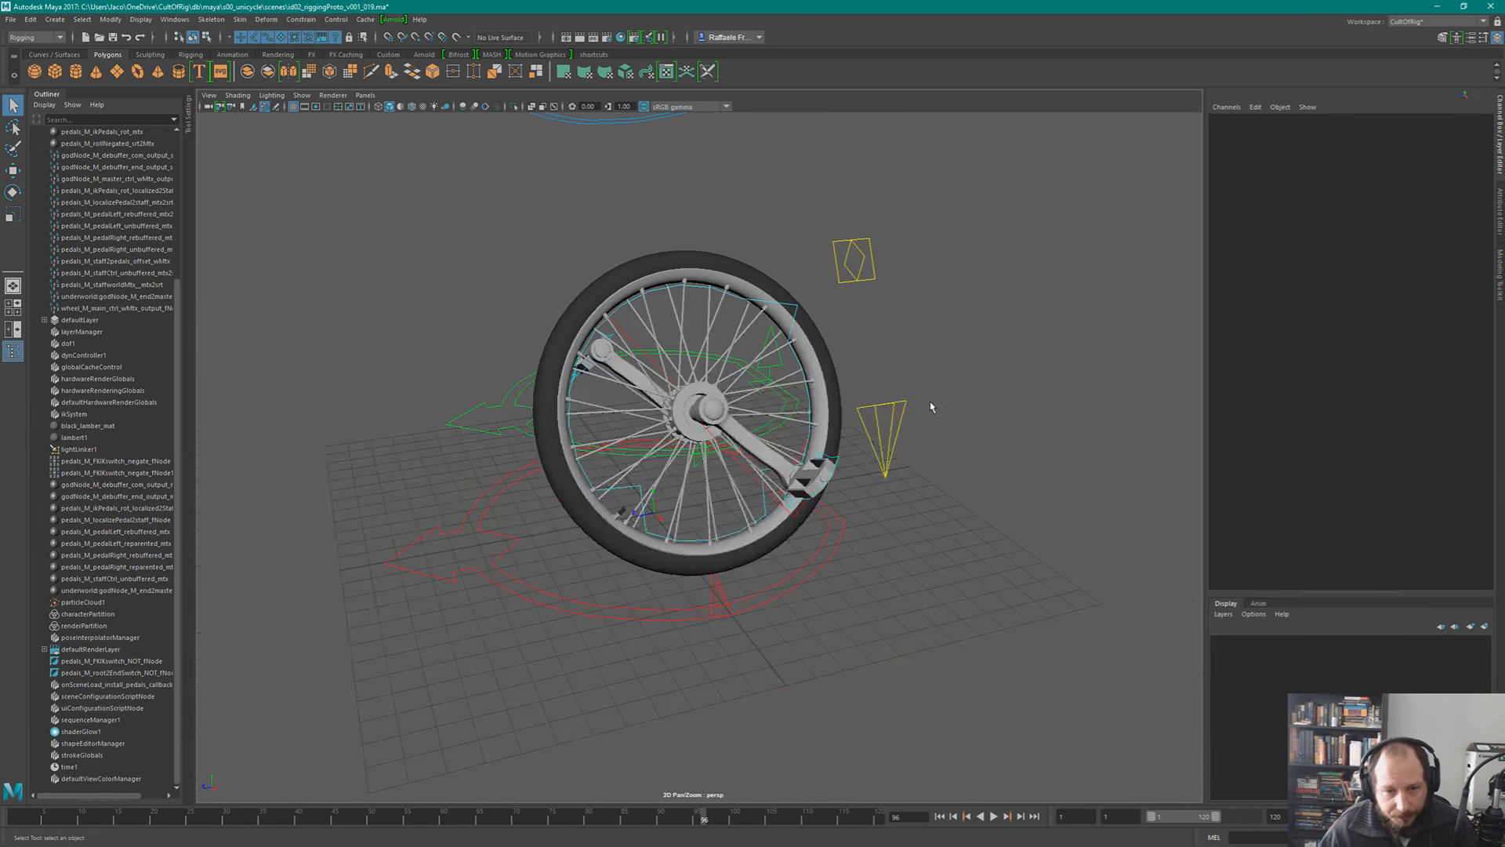
left_click(901, 430)
left_click_drag(920, 431, 863, 434, "alt")
key("w")
left_click_drag(710, 516, 655, 525)
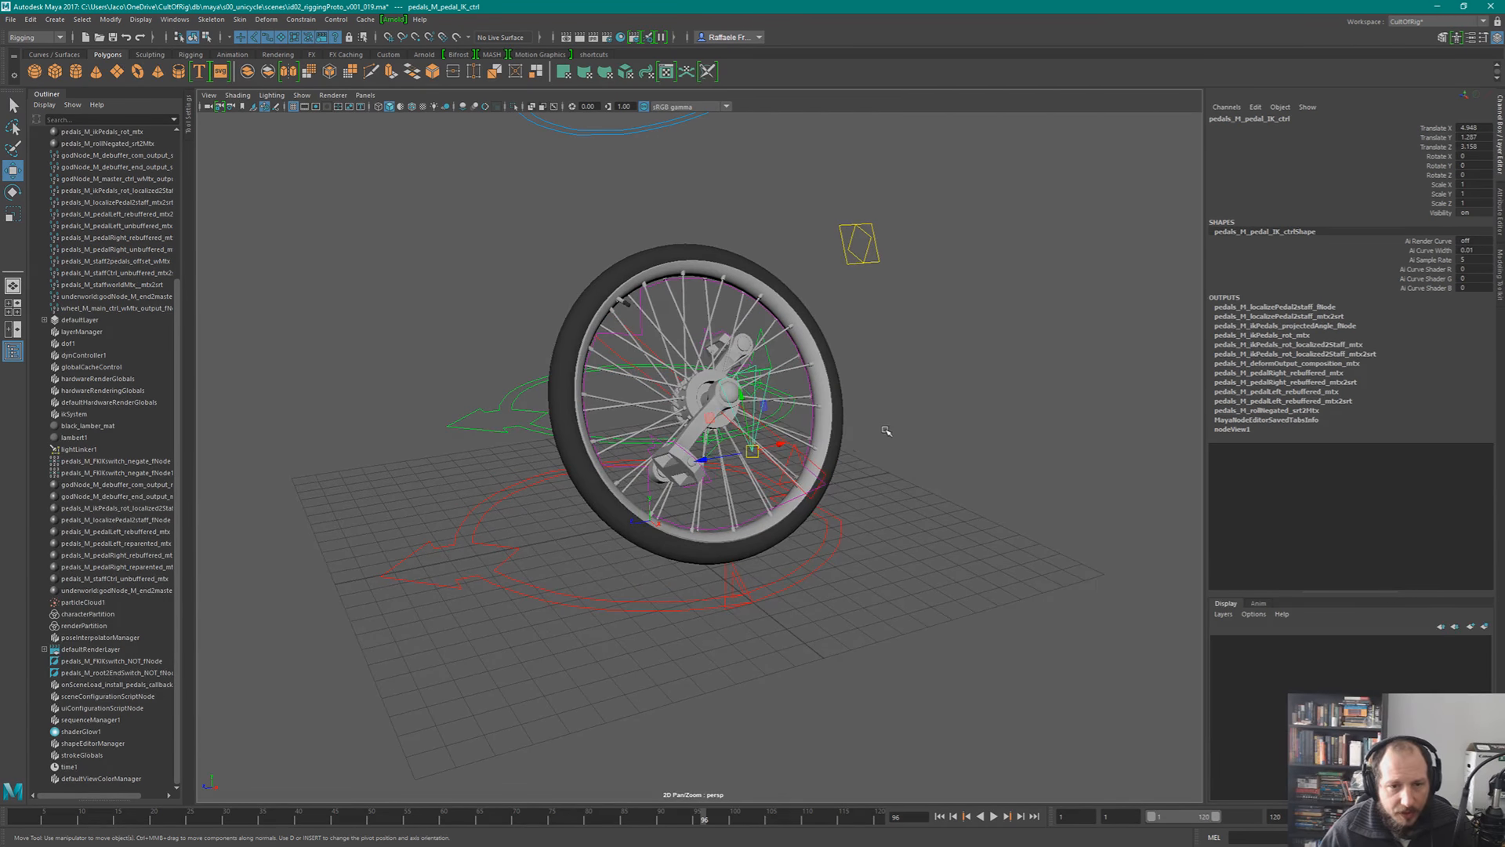
- Set FKIK Switch to off on the pedals settings control
left_click(862, 259)
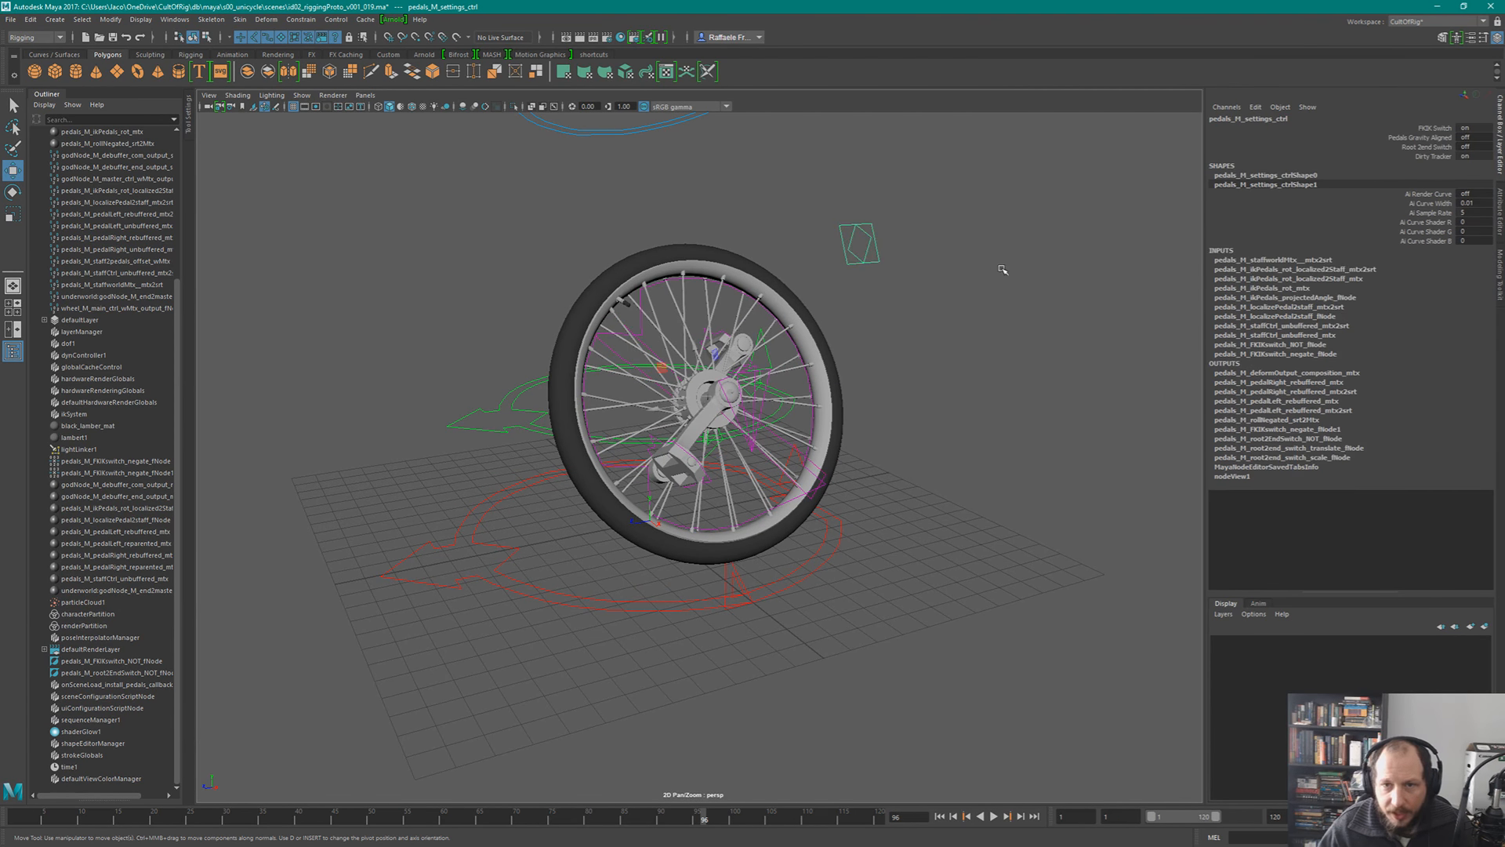
left_click(1434, 128)
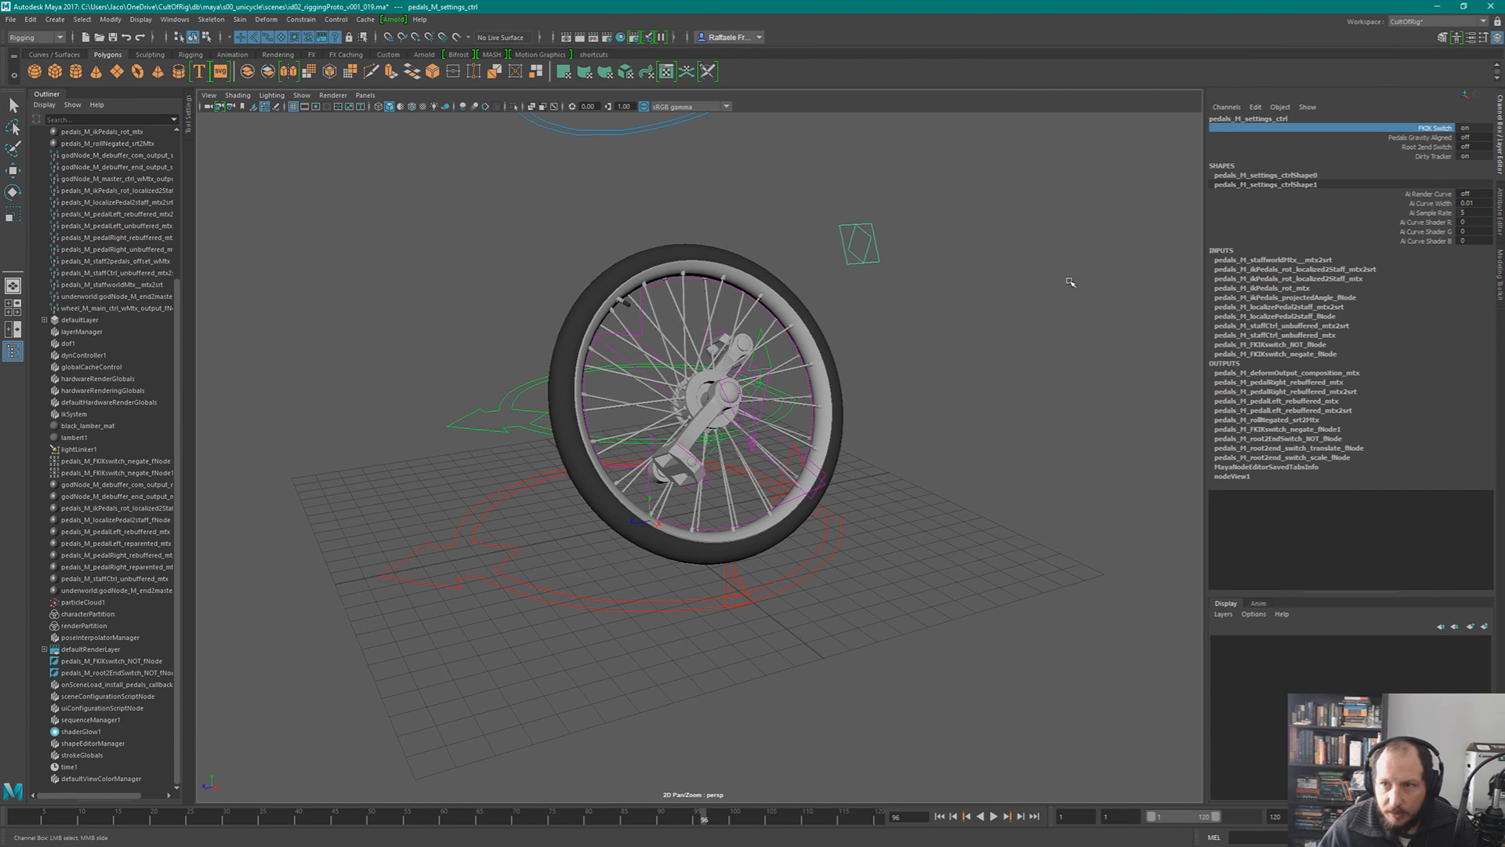
left_click_drag(838, 471, 856, 453, "alt")
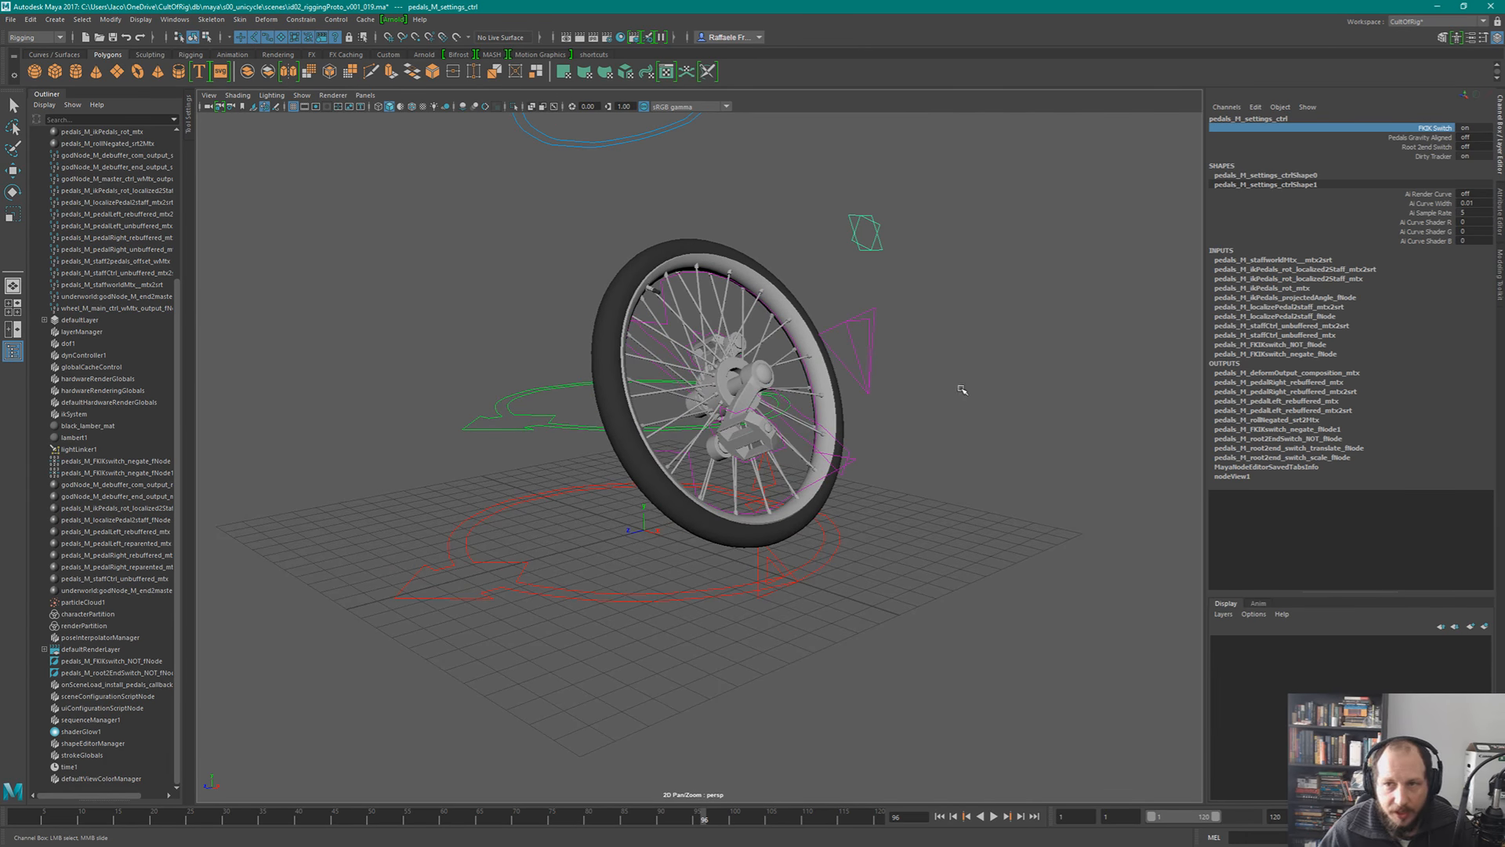
middle_click_drag(974, 386, 701, 464)
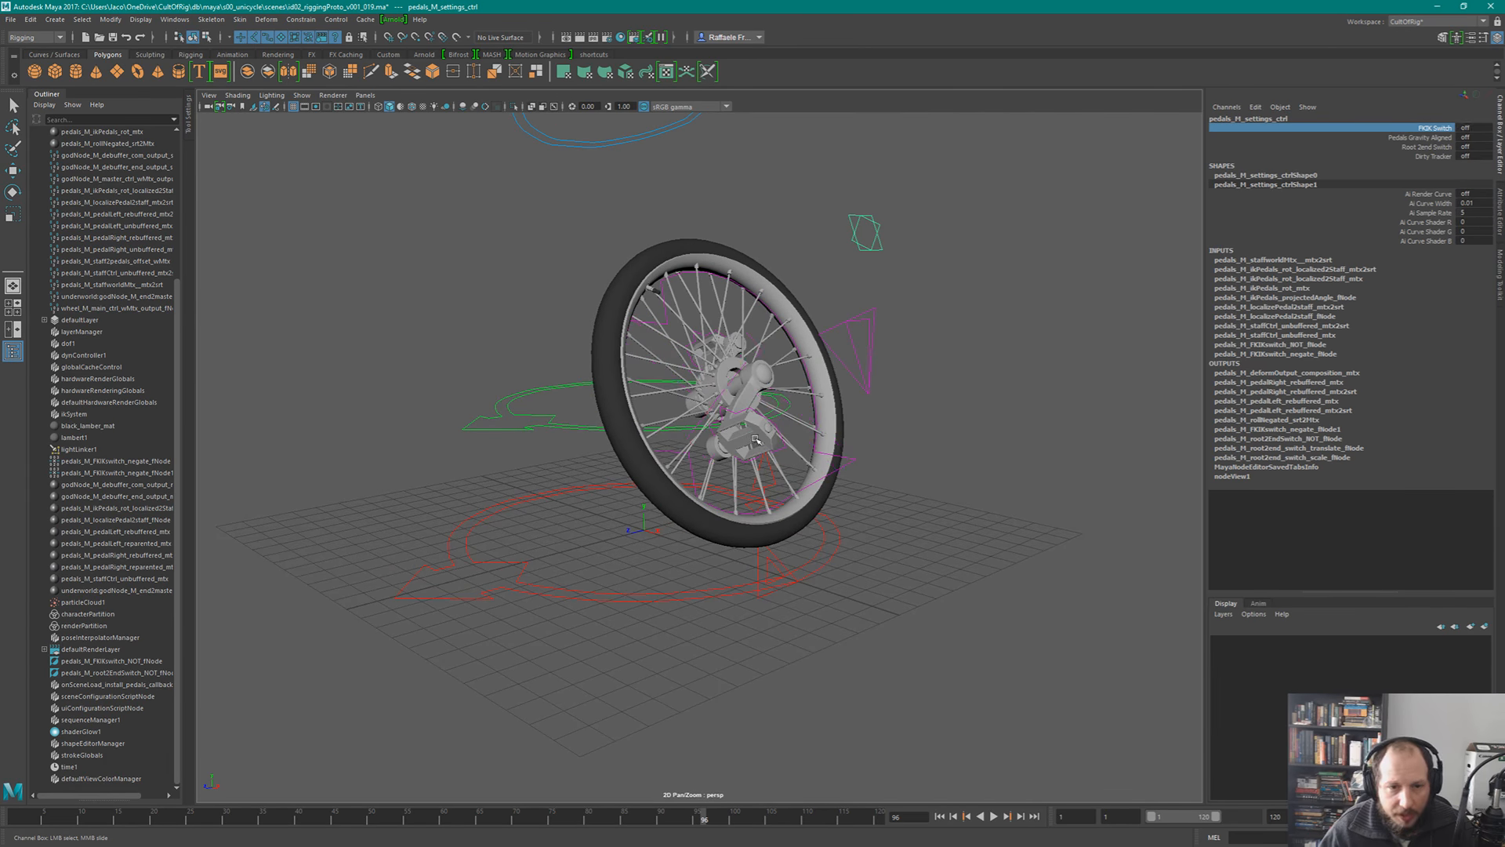
- Rotate the pedals' staff control slightly at the wheel hub, then clear the selection
left_click(718, 407)
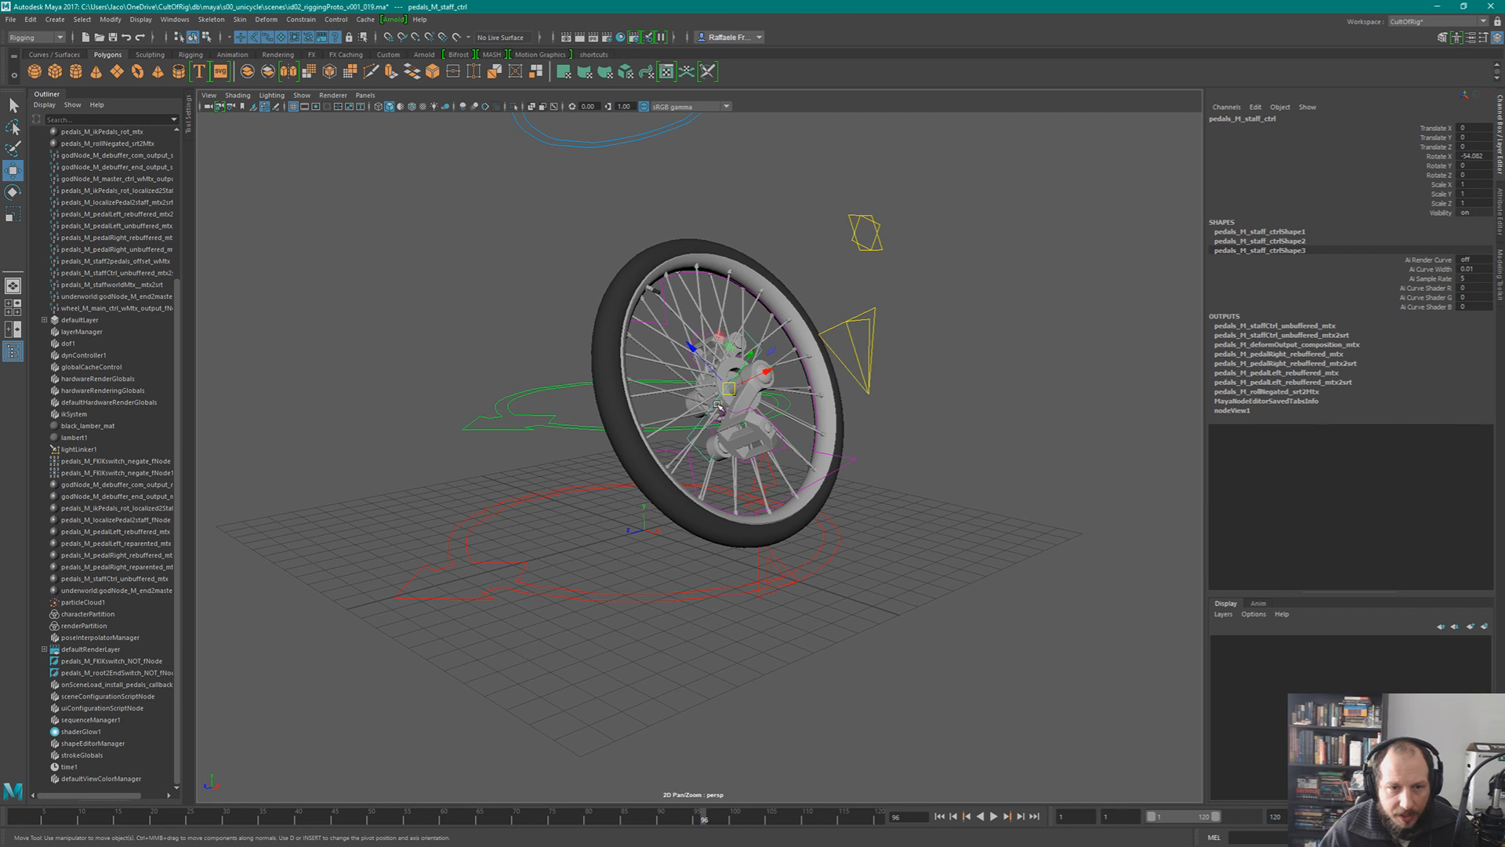
key("e")
mouse_move(700, 407)
left_mouse_down()
mouse_move(730, 440)
mouse_move(706, 419)
left_mouse_up()
left_click(979, 408)
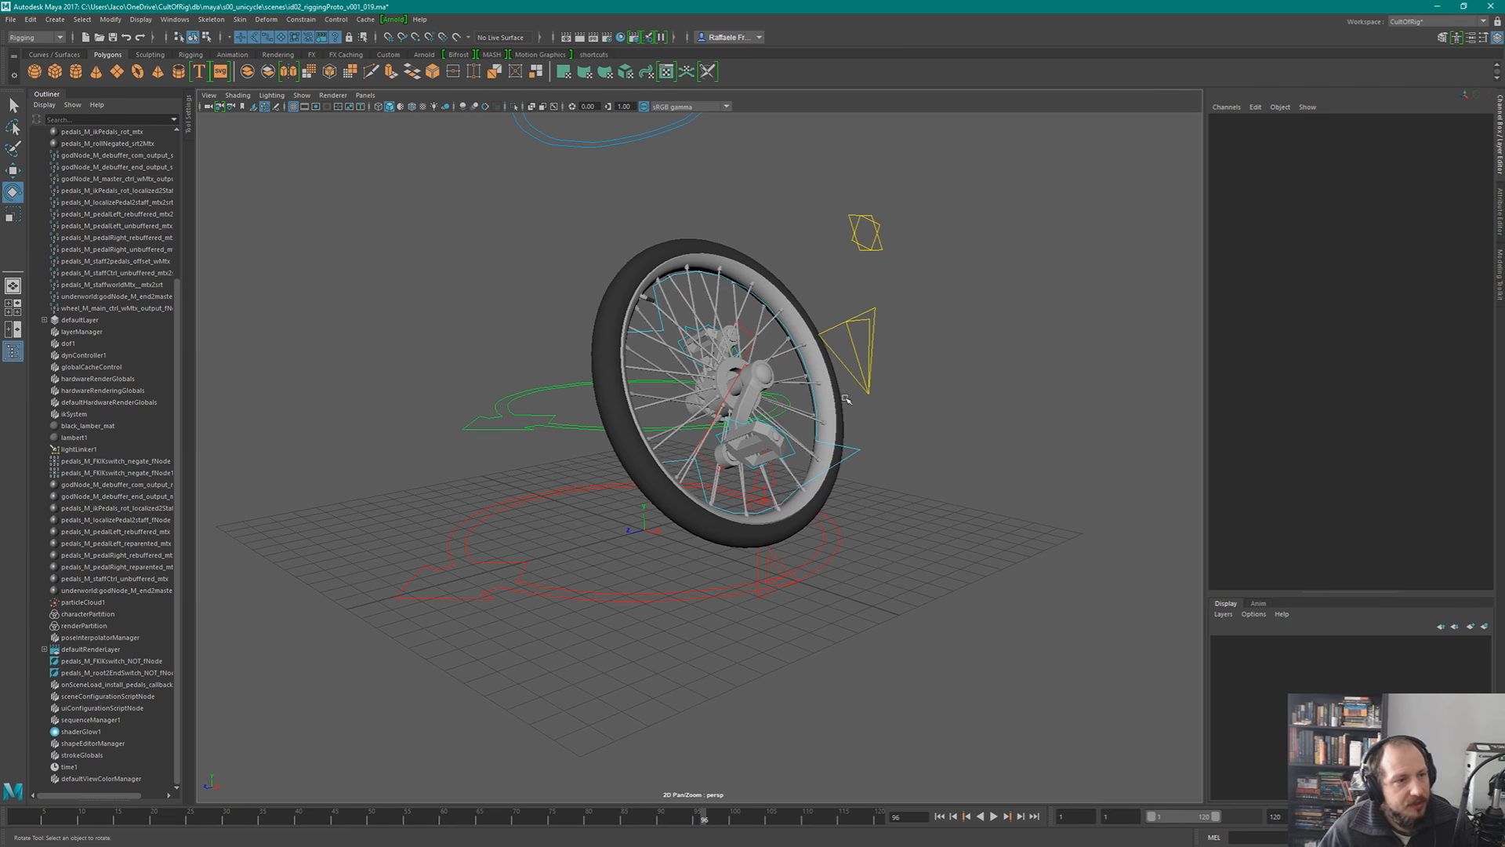
- Expand the unicycle group in the Outliner to list its component groups
scroll(166, 470, "up", 5)
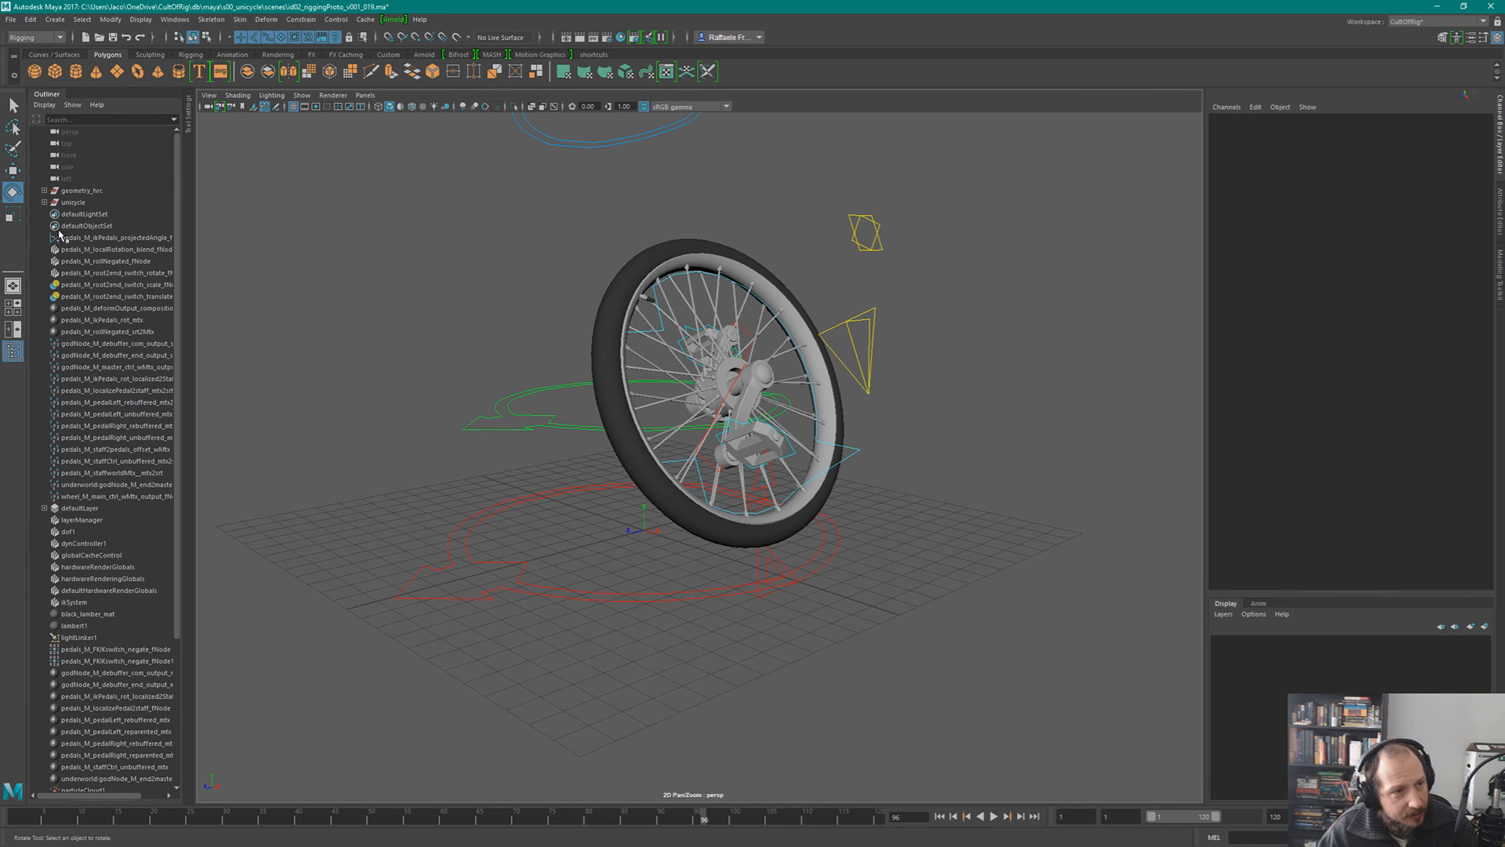
left_click(45, 203)
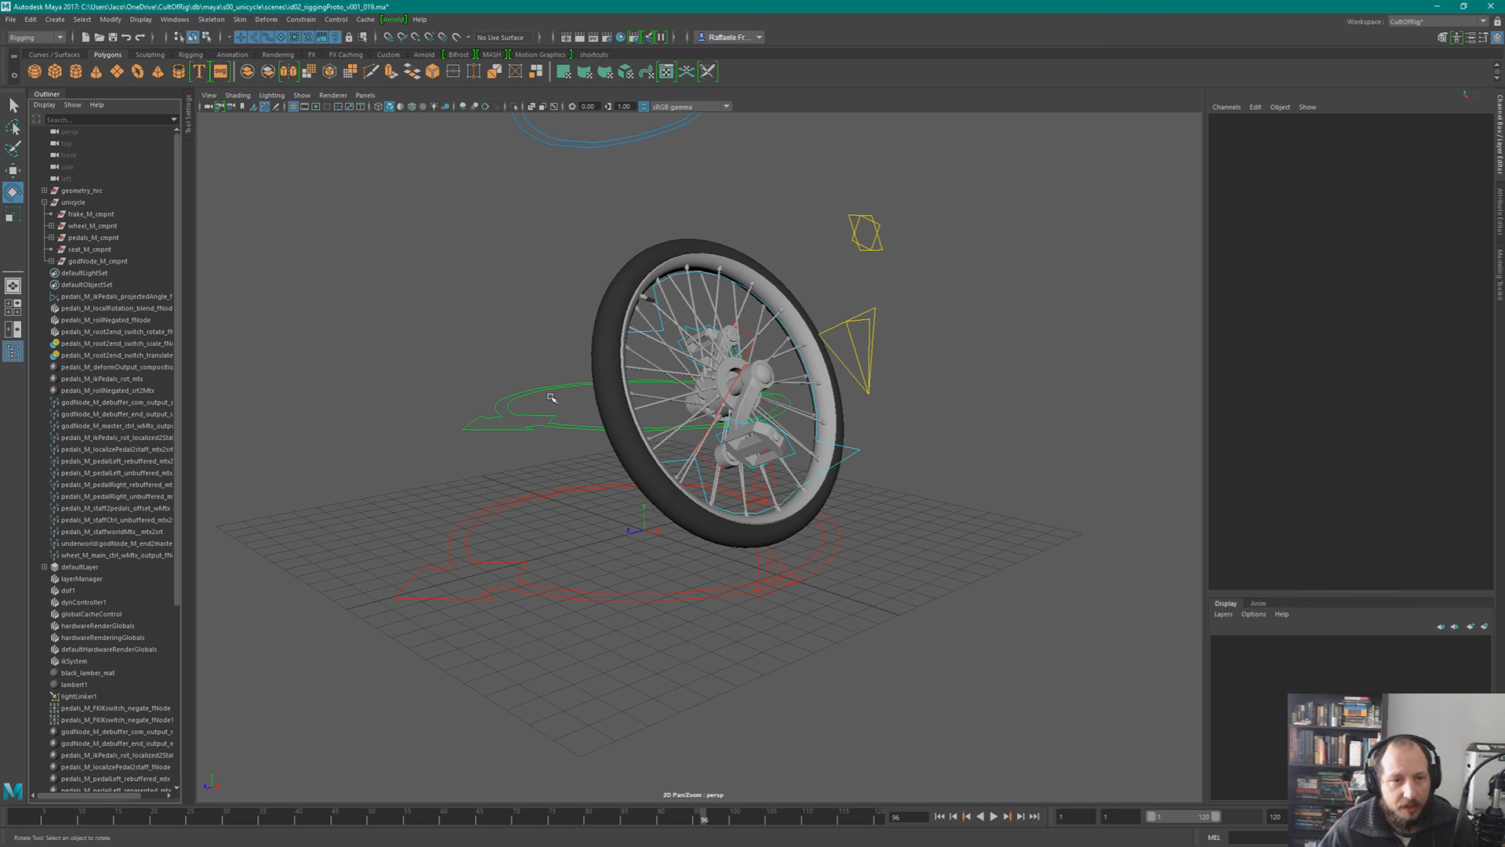
middle_click_drag(715, 395, 733, 504, "alt")
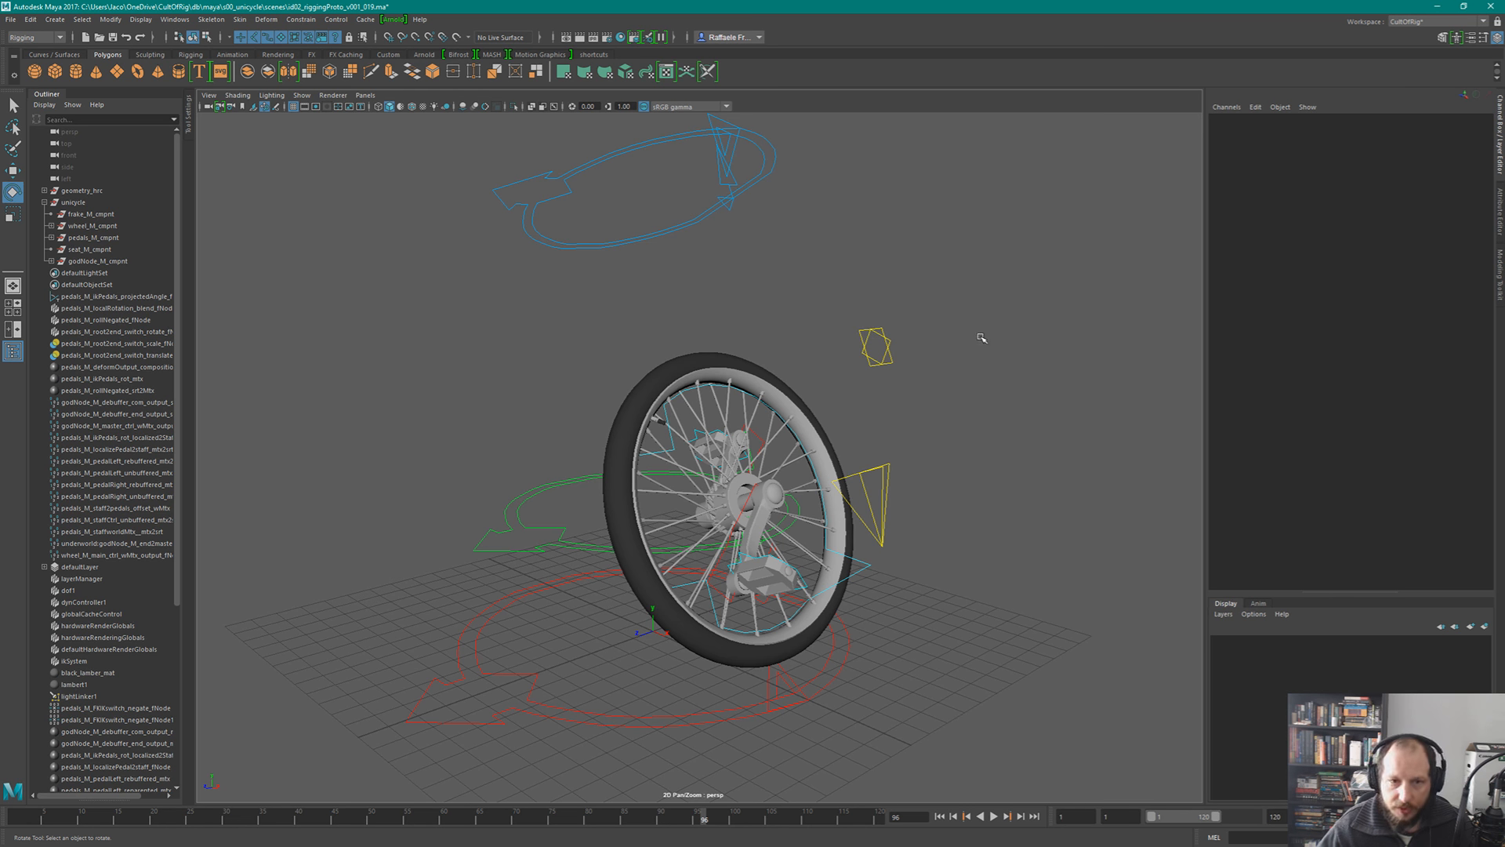
- Switch to the Chrome browser and search Google for "maya 2017 sdk documentation"
key("alt+Tab")
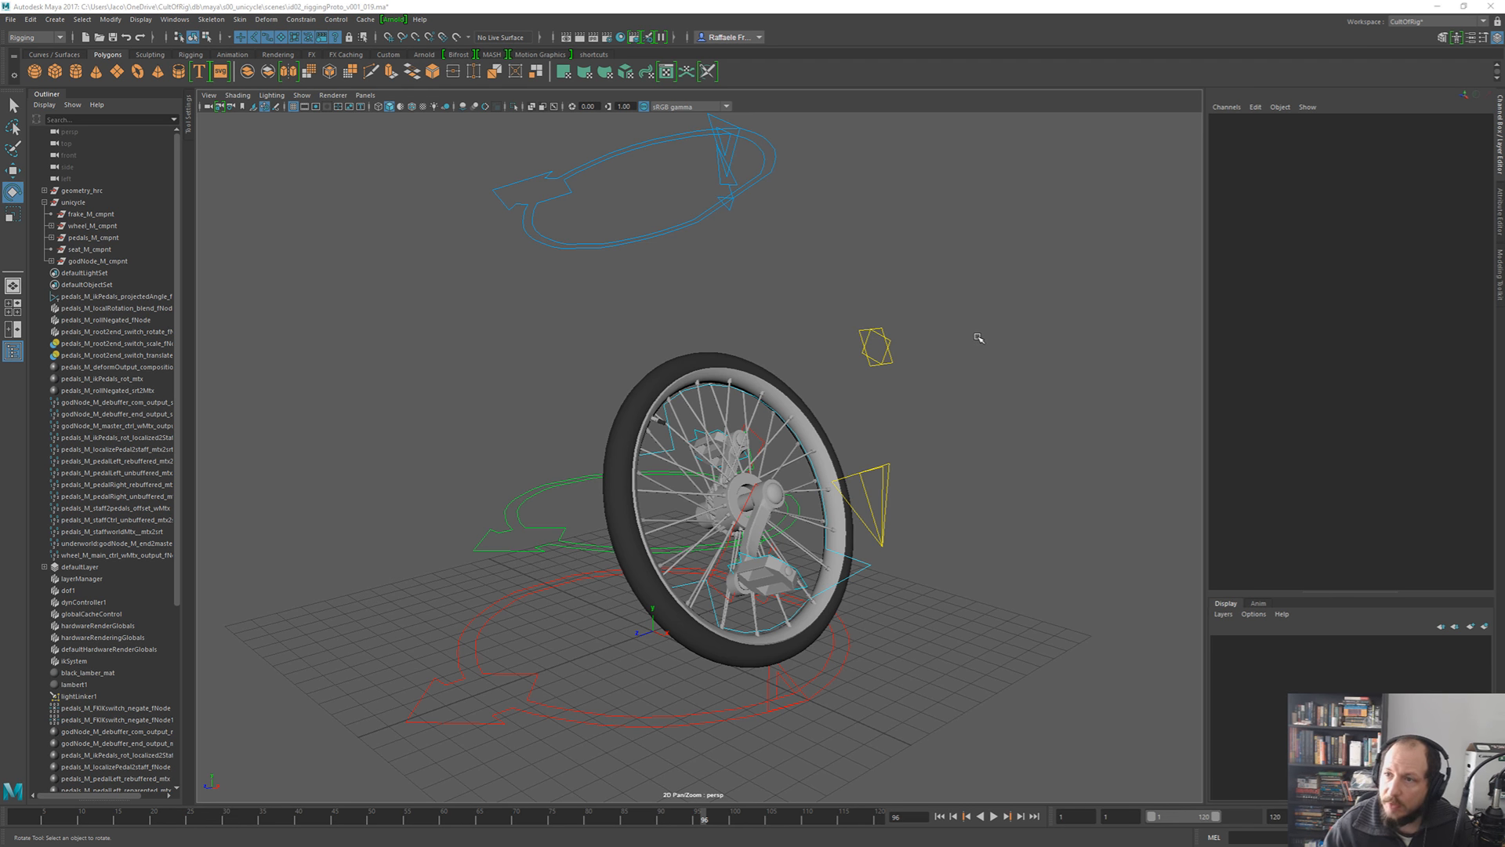
key("Return")
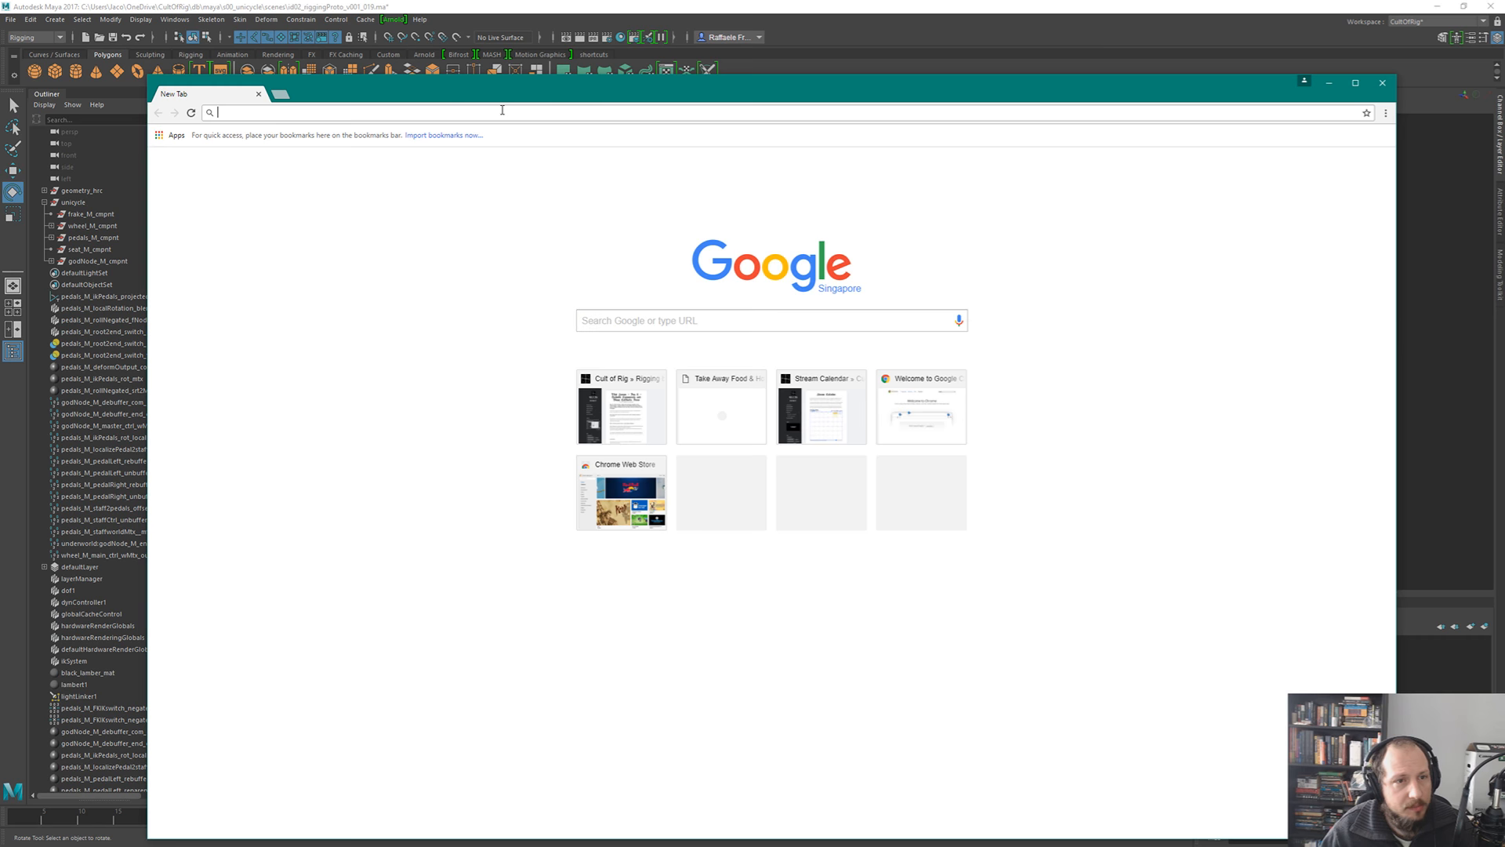
type("maya sdk")
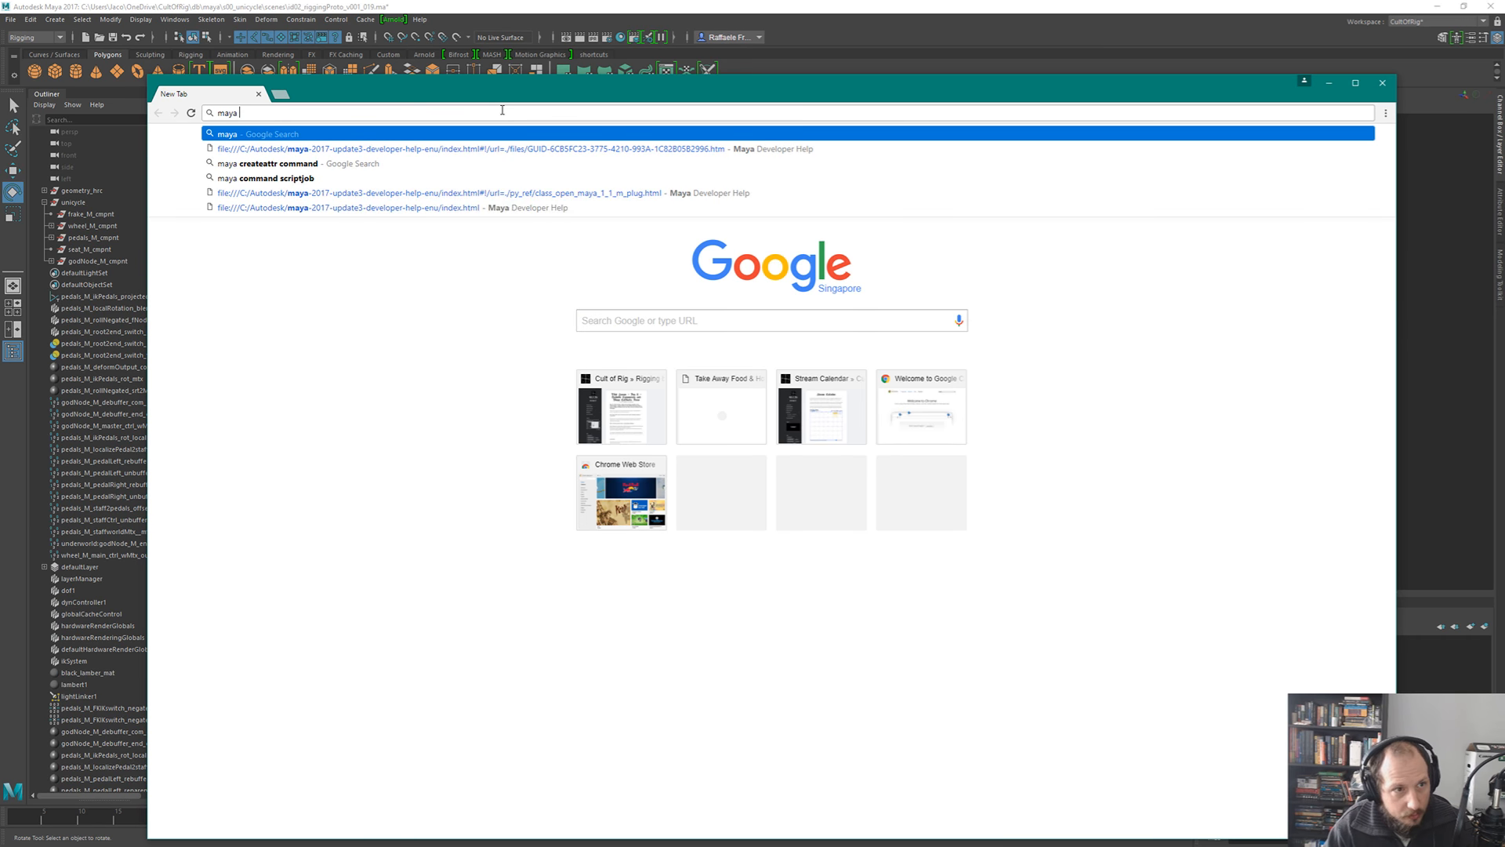
key("BackSpace")
key("BackSpace")
key("BackSpace")
type("20")
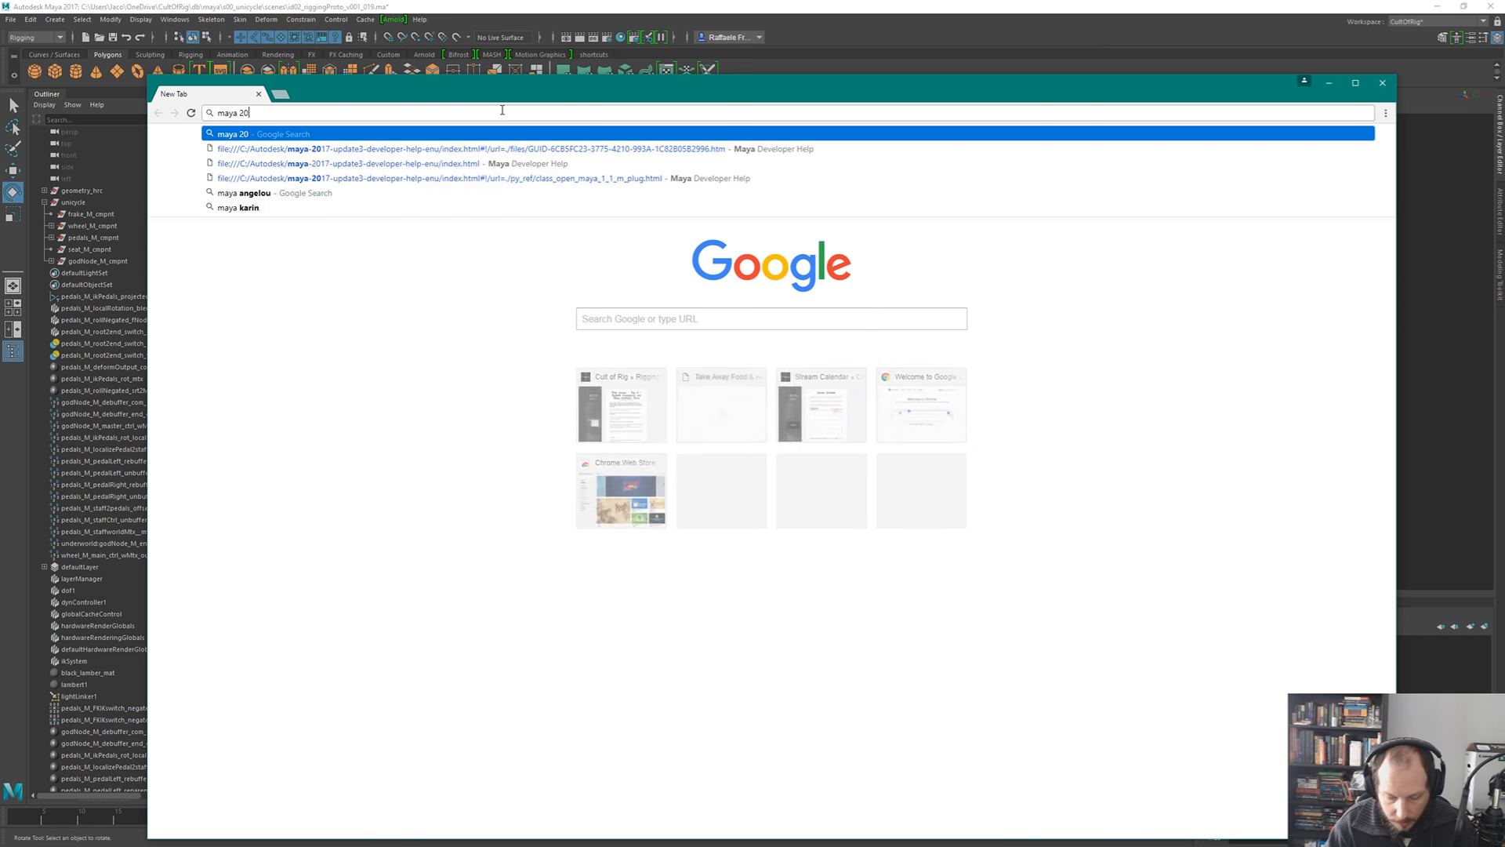
type("17 sdk documentation")
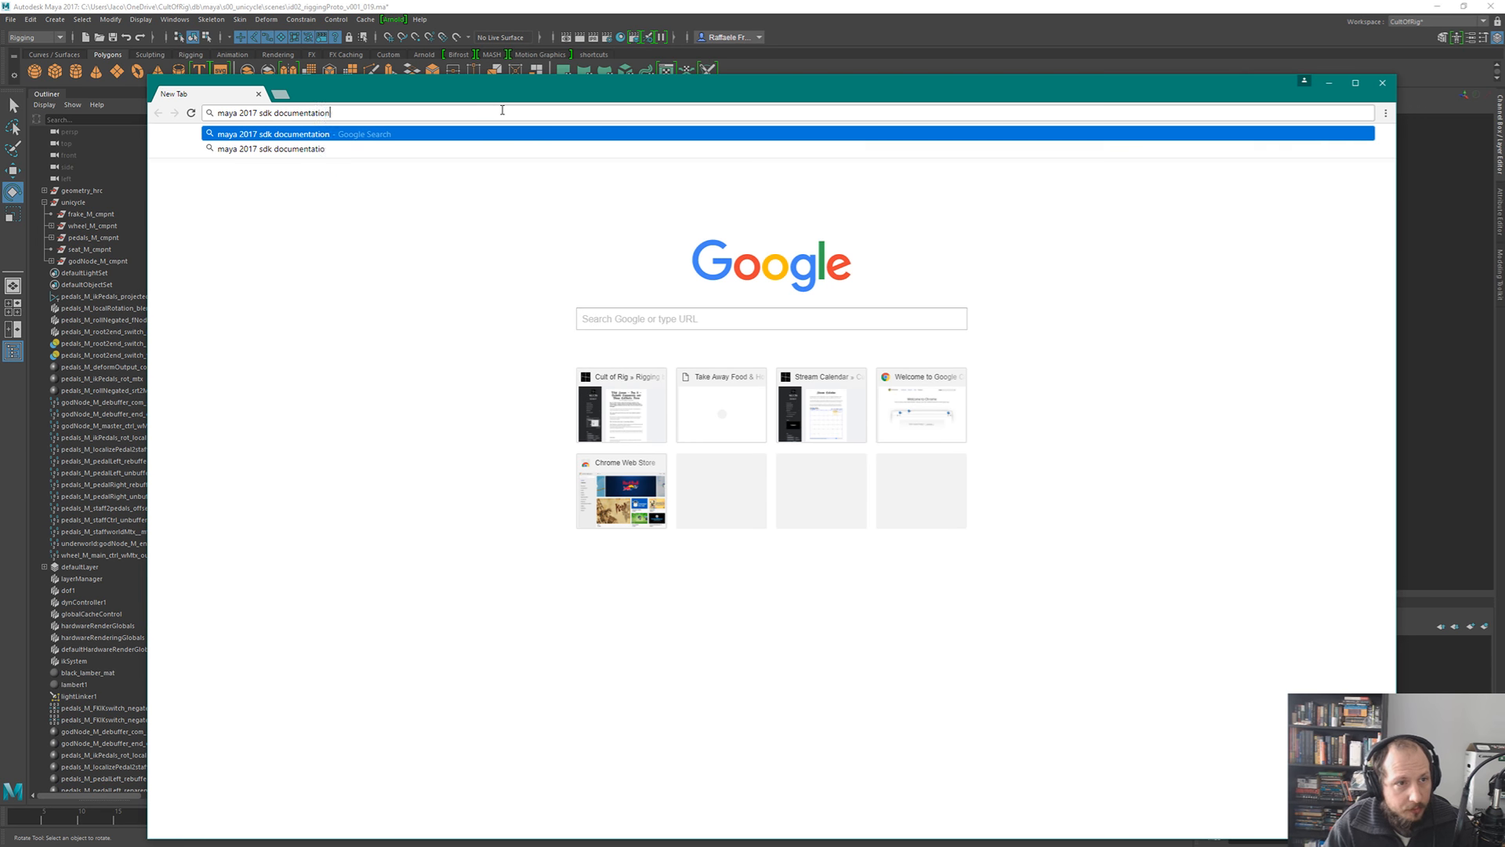
key("Return")
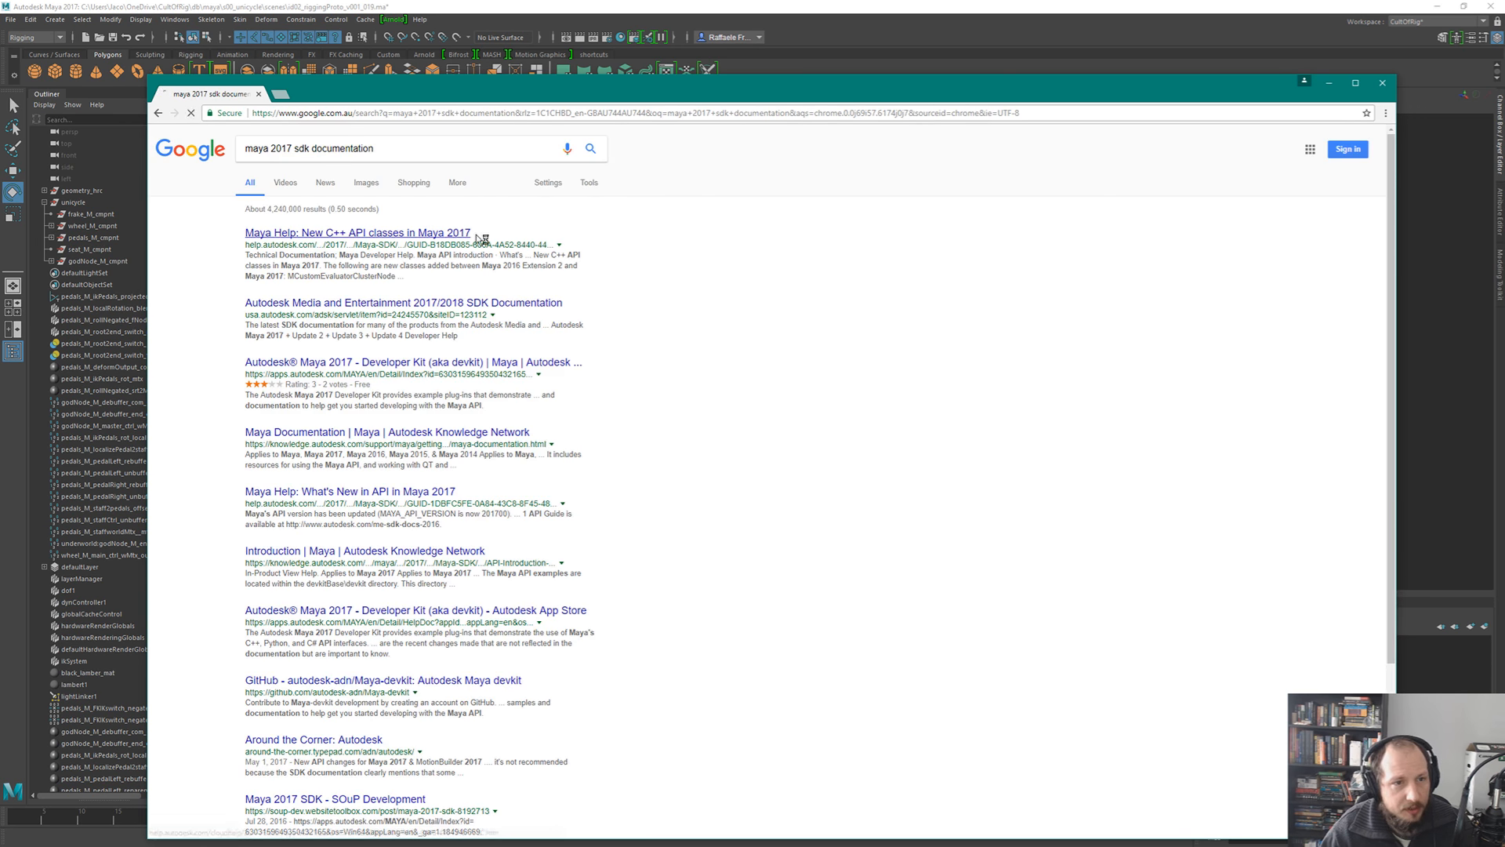
- Open the help result on new C++ API classes in Maya 2017 and search its Developer's Documentation for "mfncontainer"
left_click(470, 232)
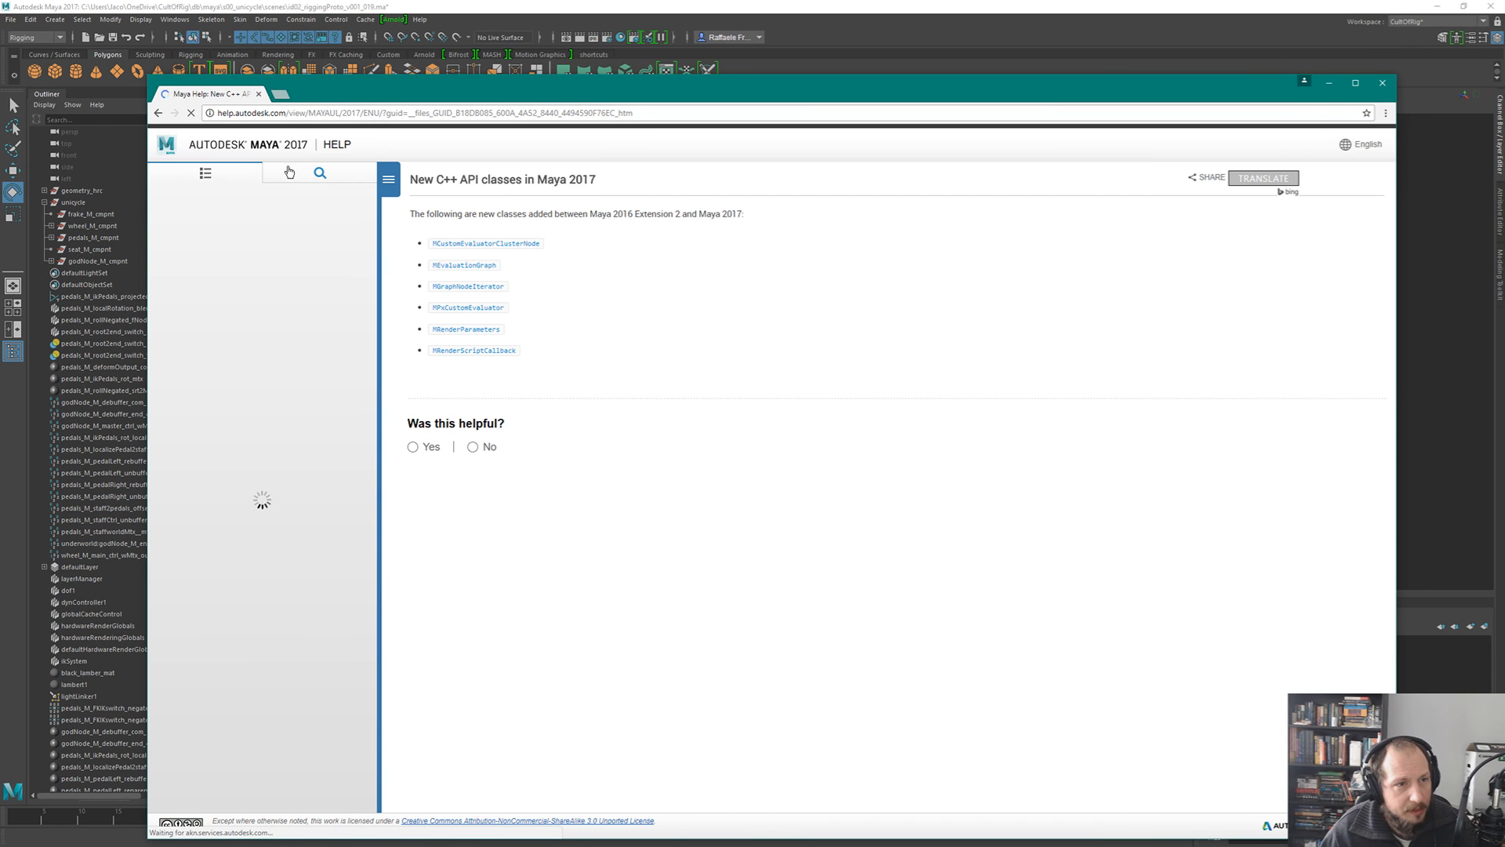
left_click(240, 225)
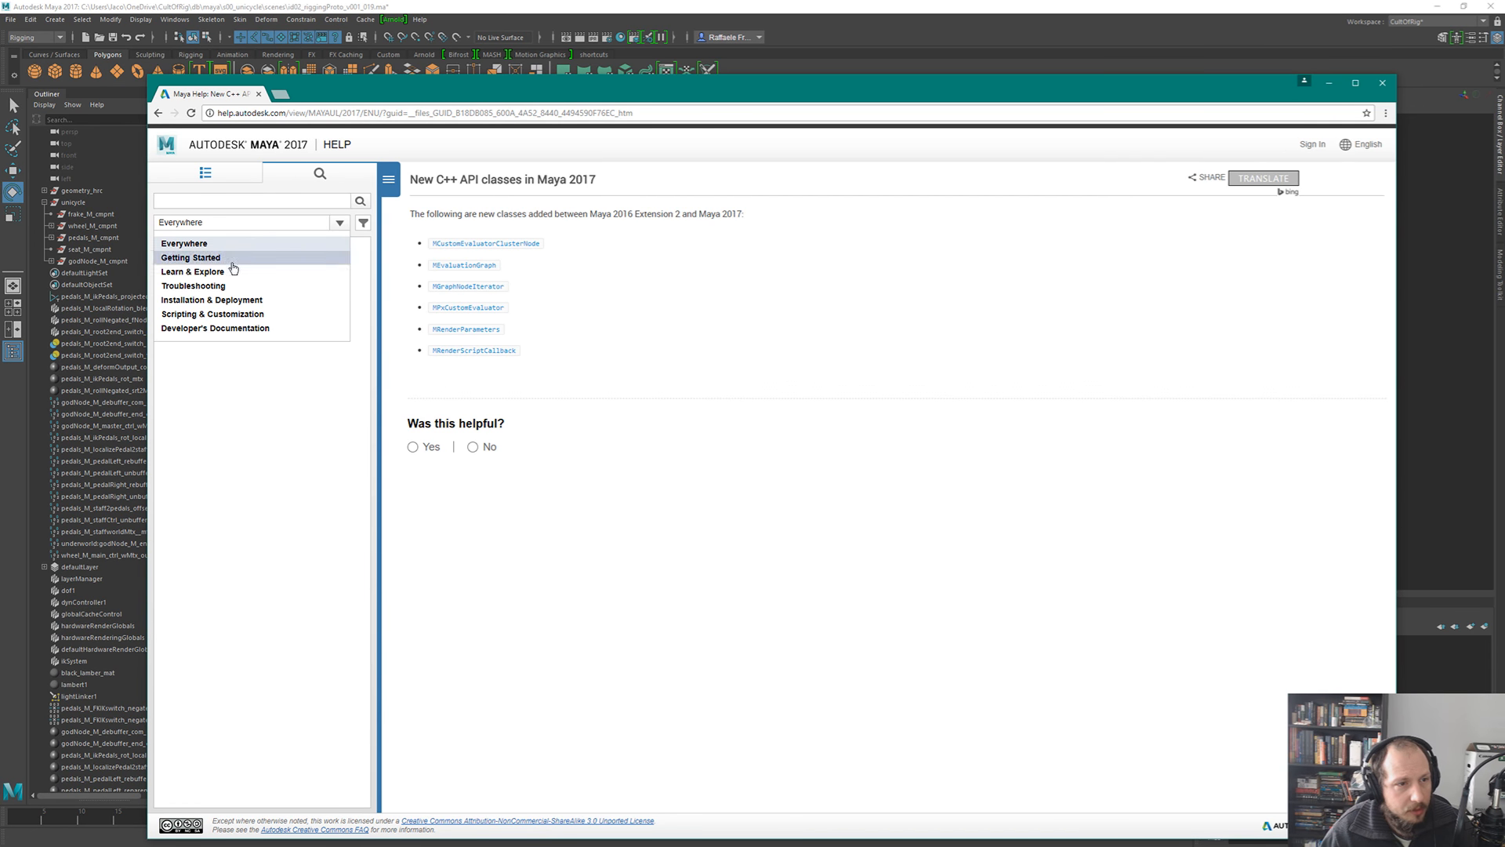
left_click(215, 328)
left_click(226, 200)
type("mfn")
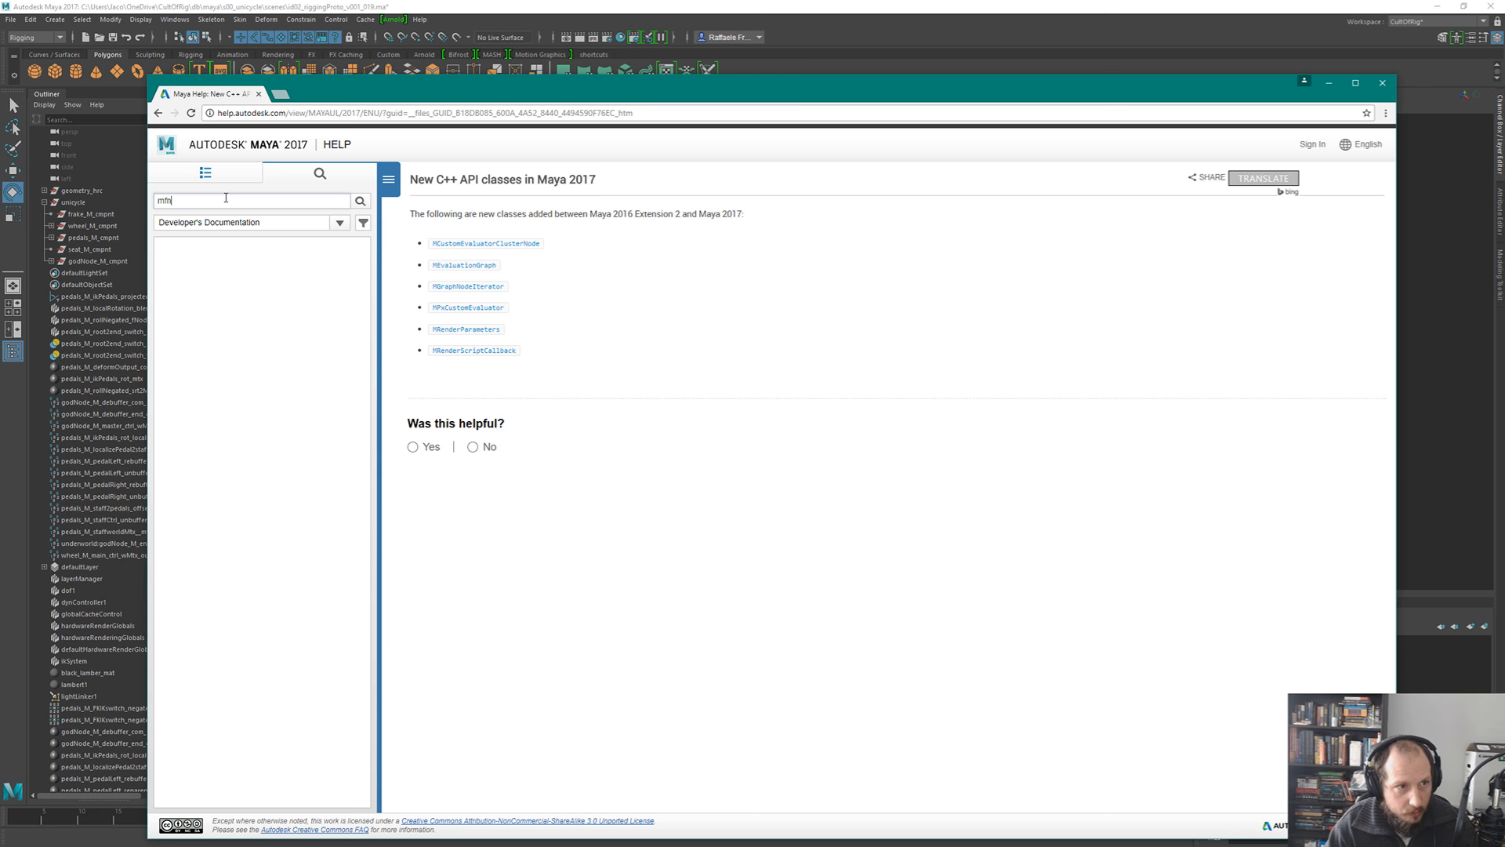
type("container")
key("Return")
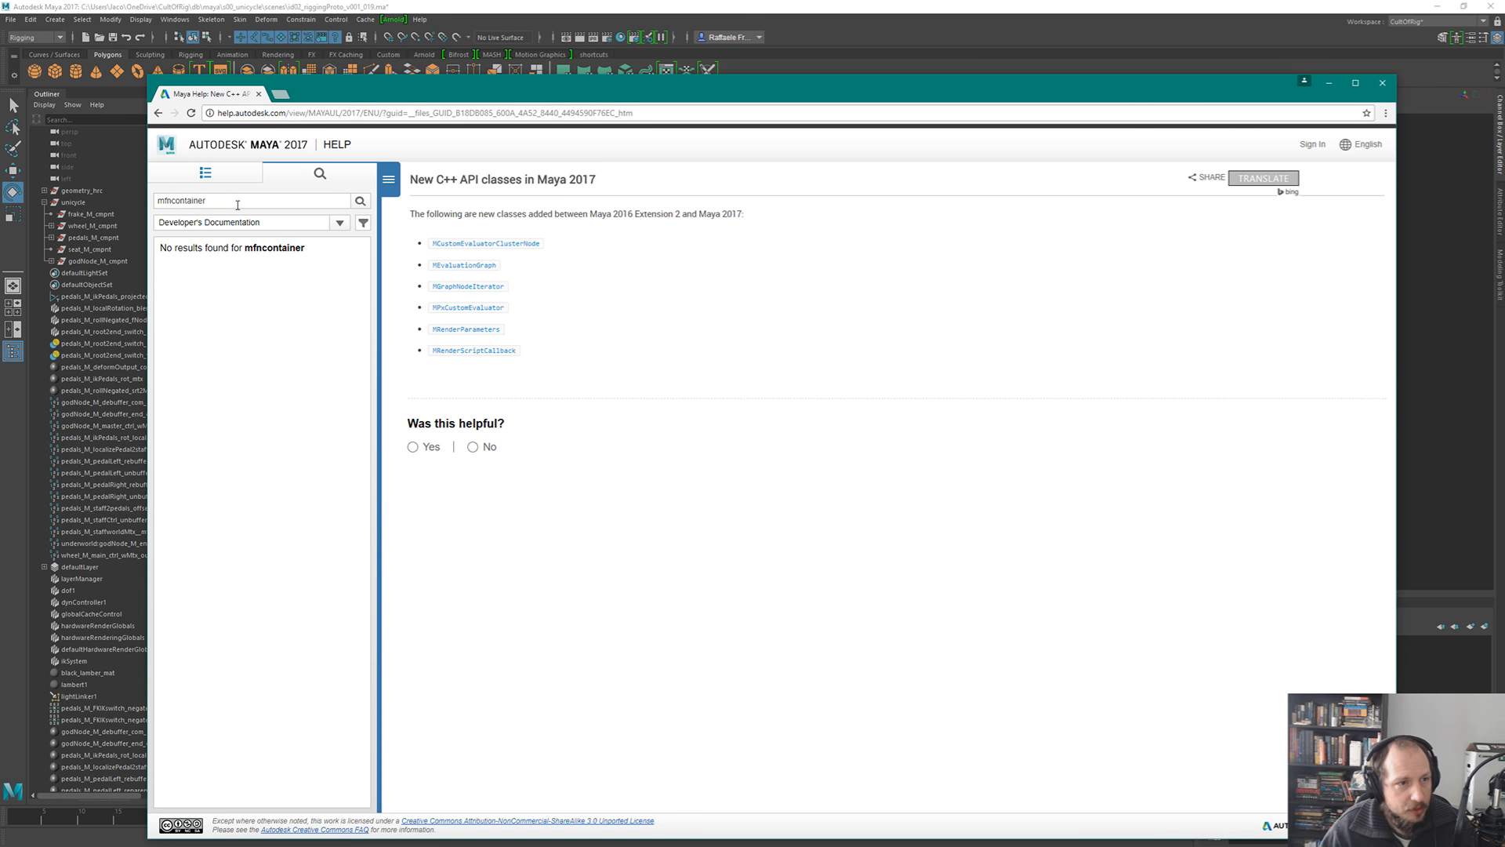
- Search the help for "mfncontainernode" and open the OpenMaya.MFnContainerNode Class Reference, enlarging the page for reading
left_click(239, 202)
type("node")
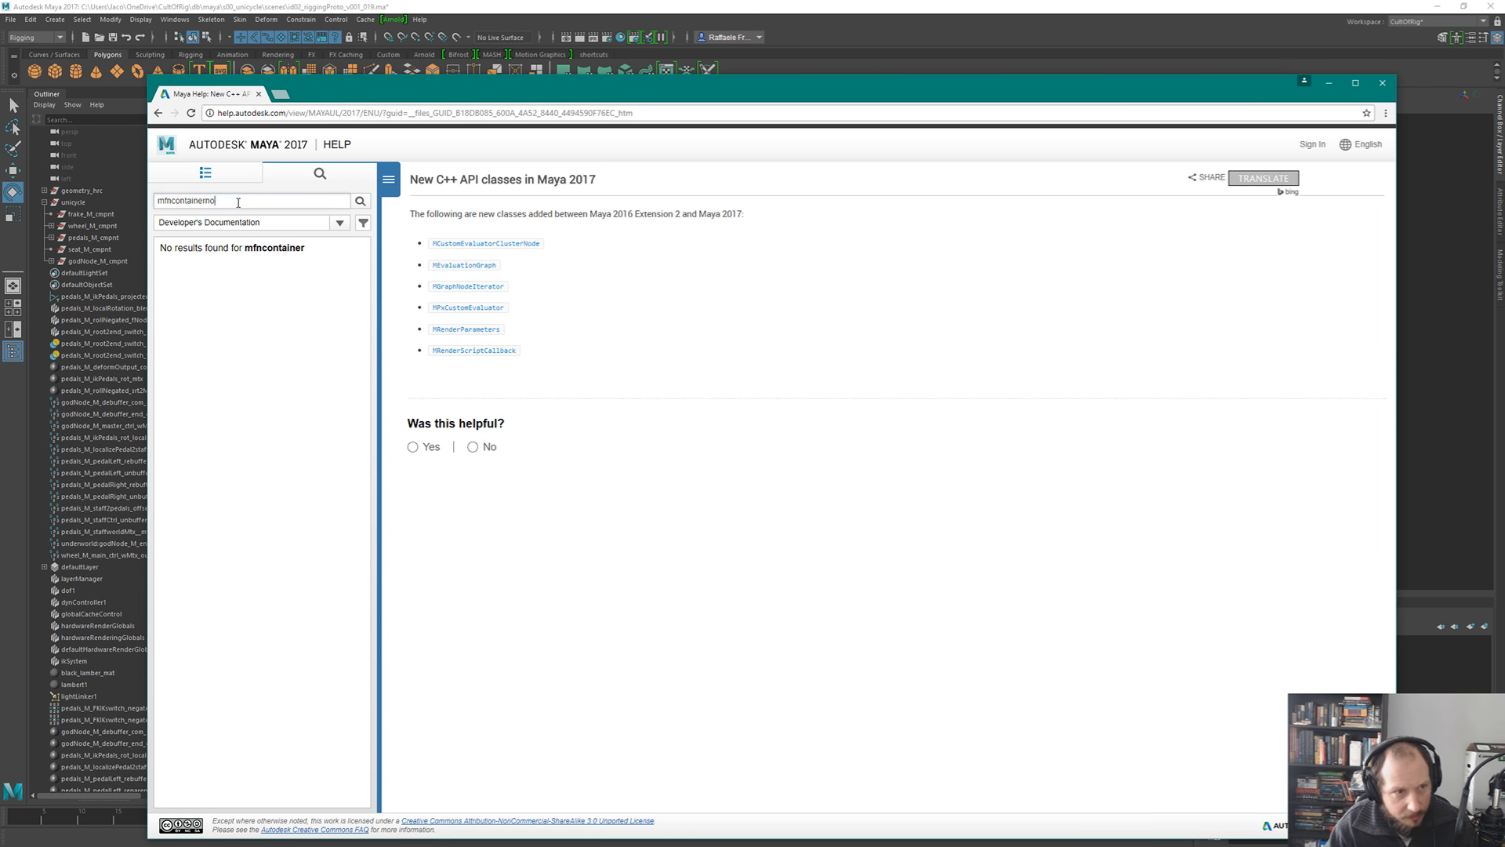
key("Return")
left_click(263, 283)
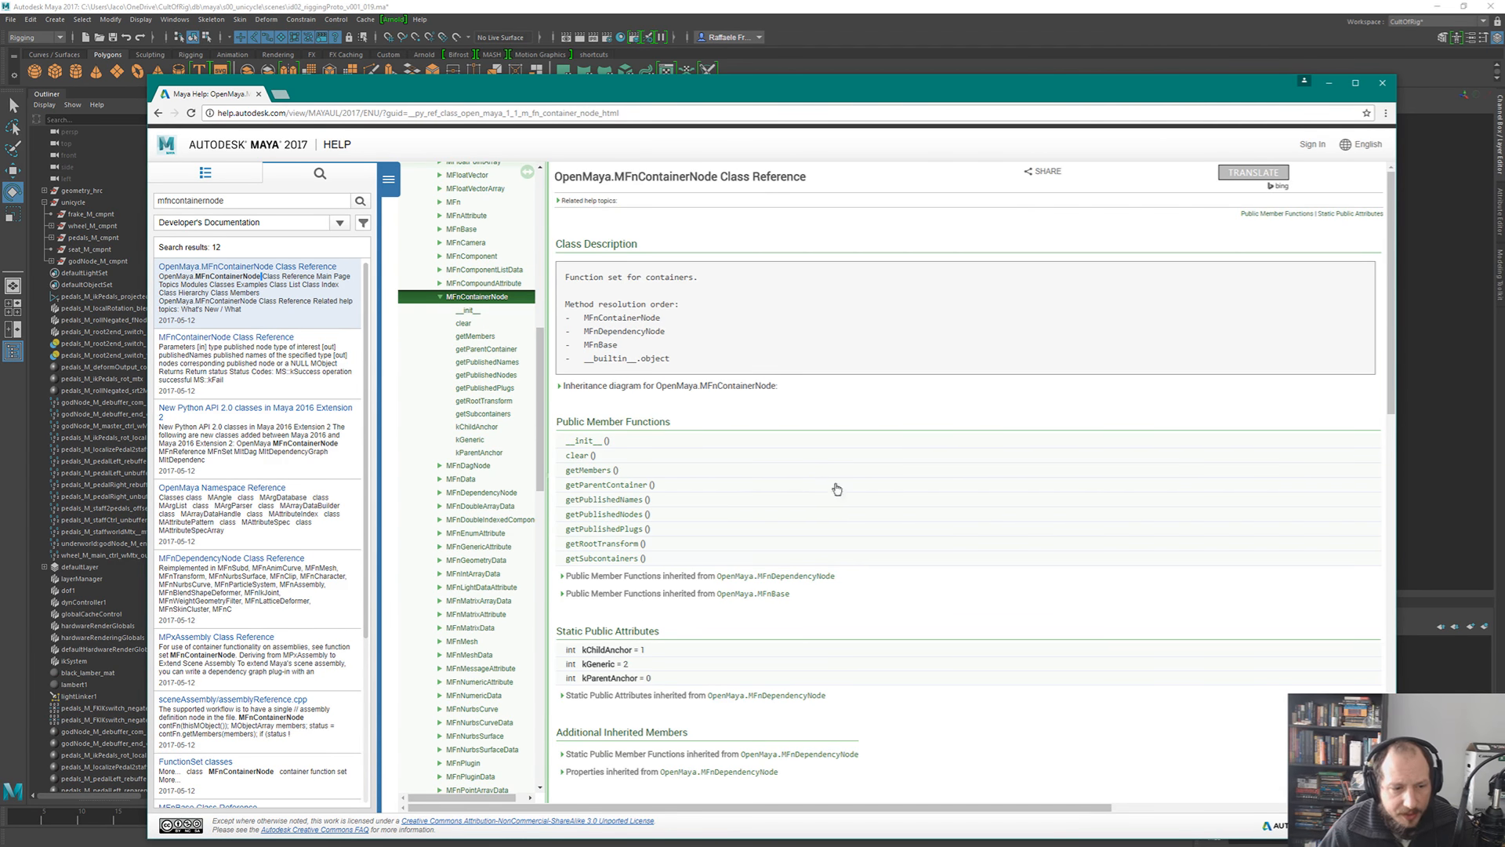
scroll(868, 471, "up", 2, "ctrl")
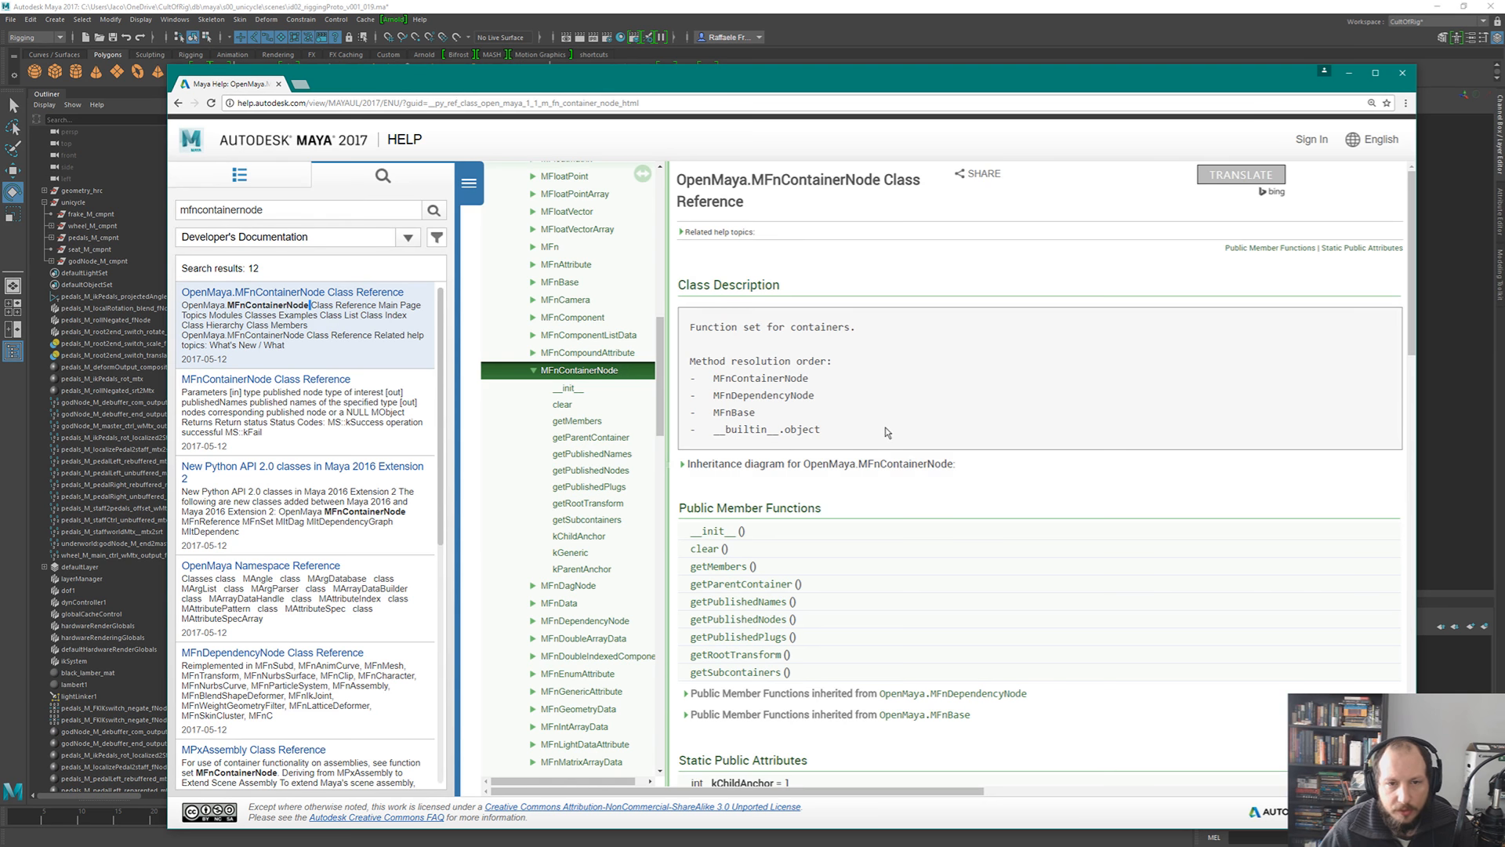
left_click(311, 211)
- Switch back to Maya and limit the Outliner to showing DAG objects only
left_click(702, 6)
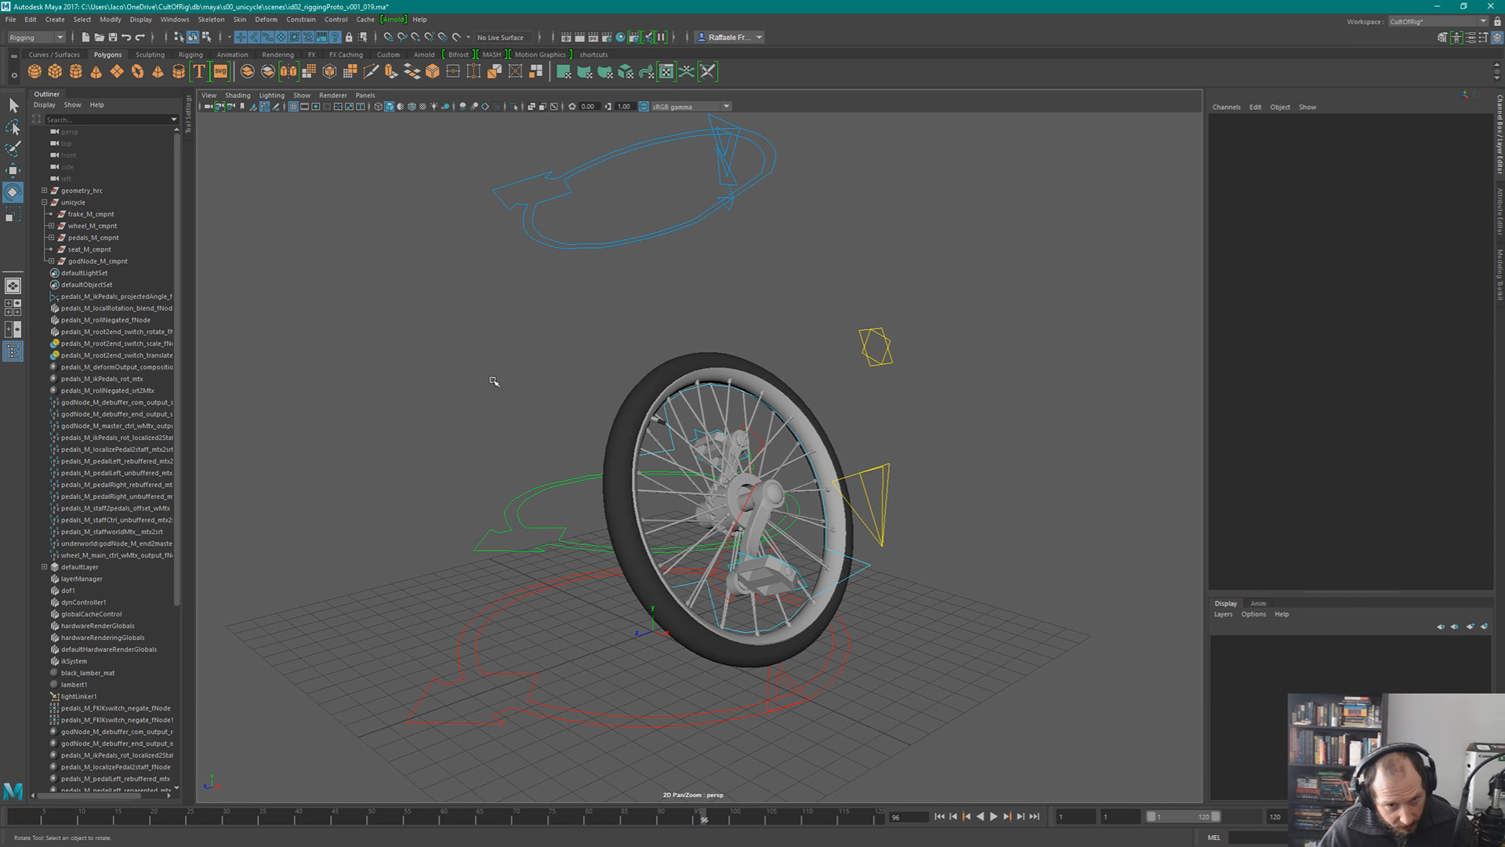
left_click(45, 104)
left_click(58, 127)
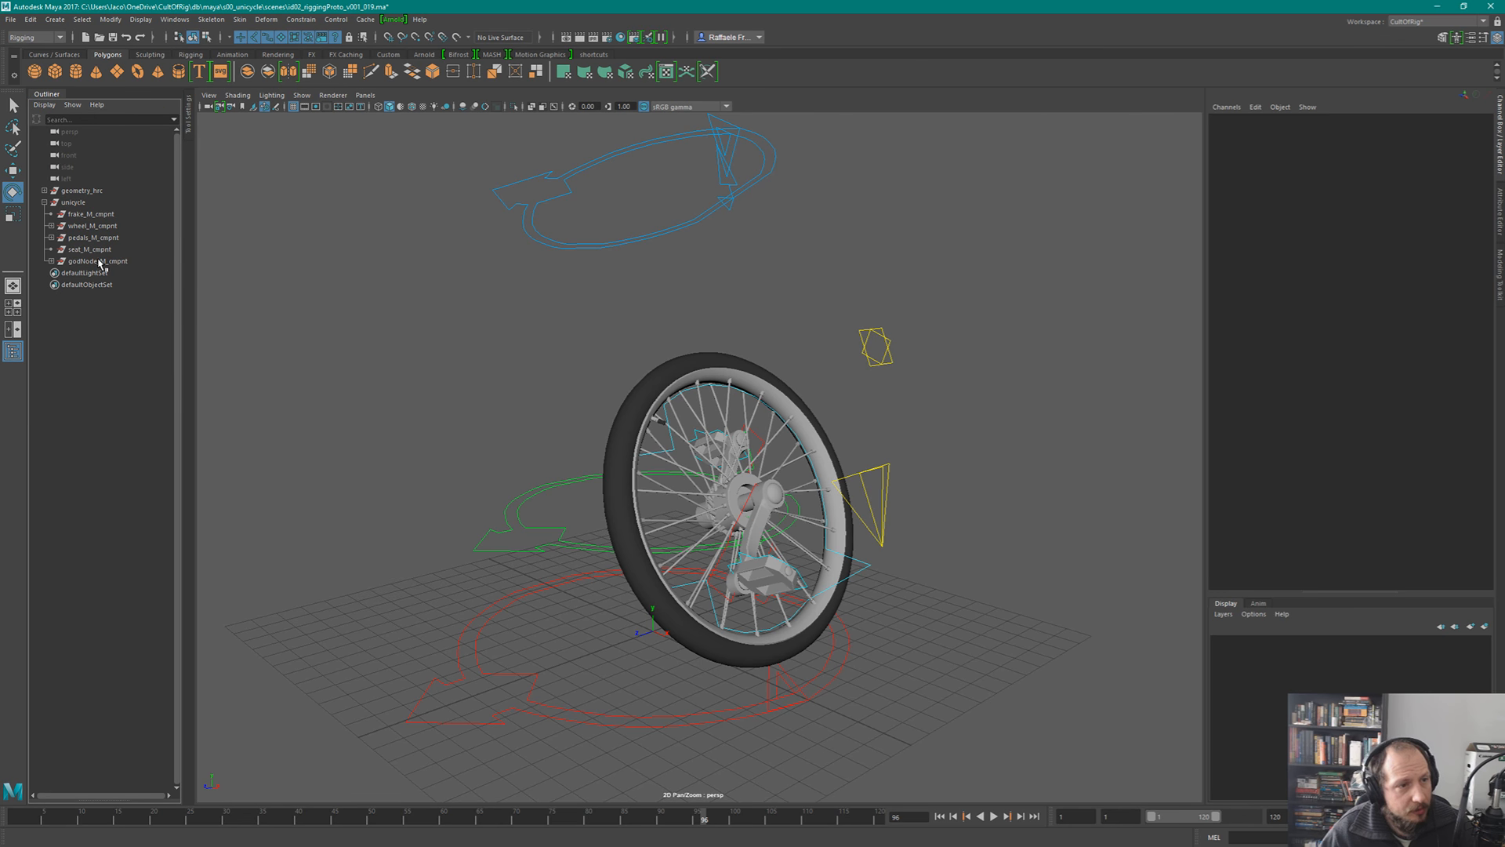
- Expand the whole wheel_M_cmpnt hierarchy, select wheel_M_main_ctrl_srtBuffer and run a lockNode MEL command on it, then clear the selection
left_click(52, 226, "shift")
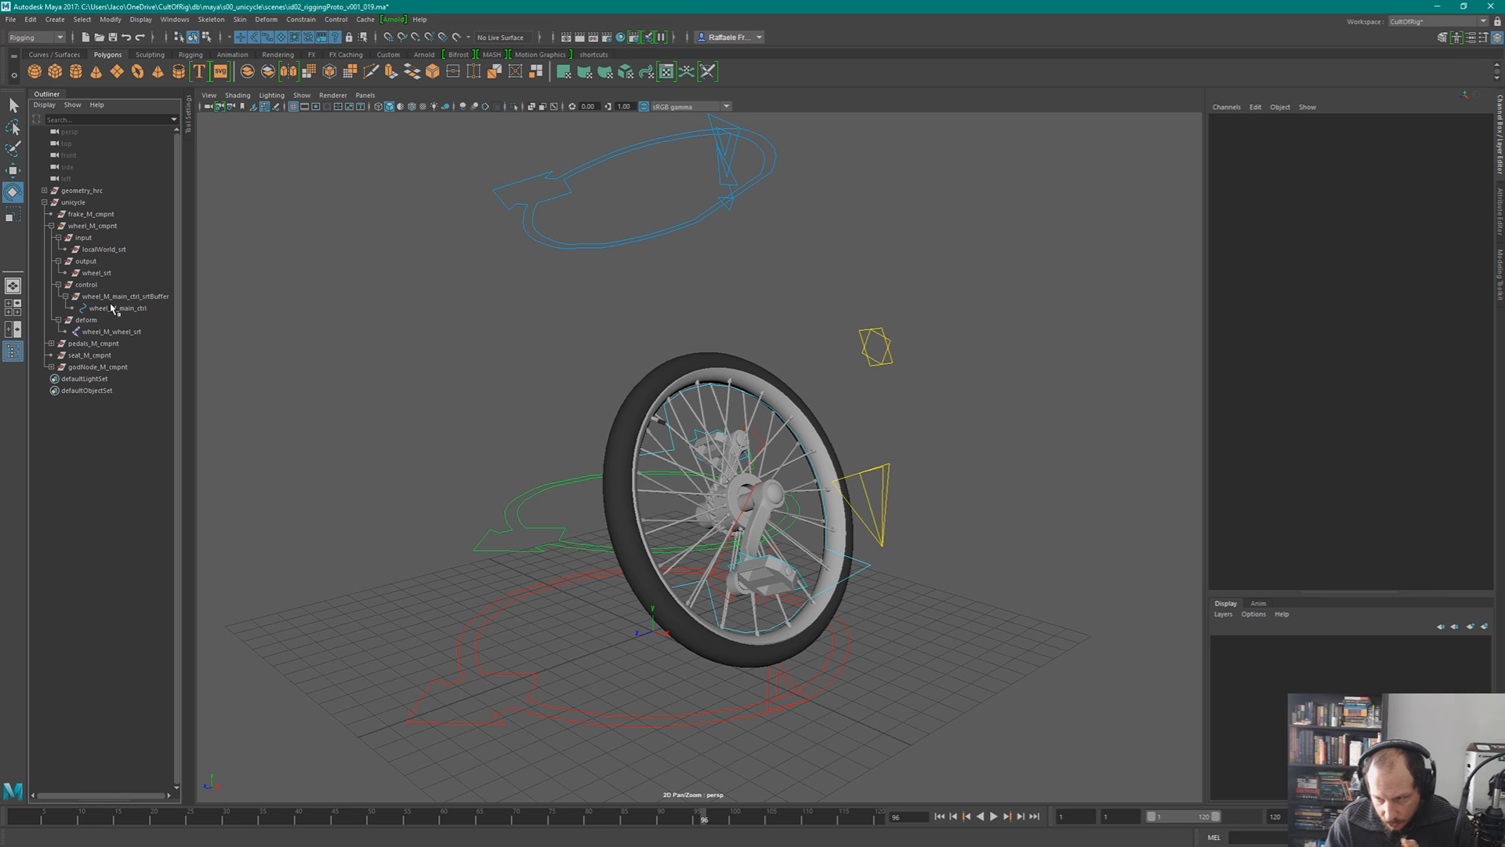
left_click(124, 296)
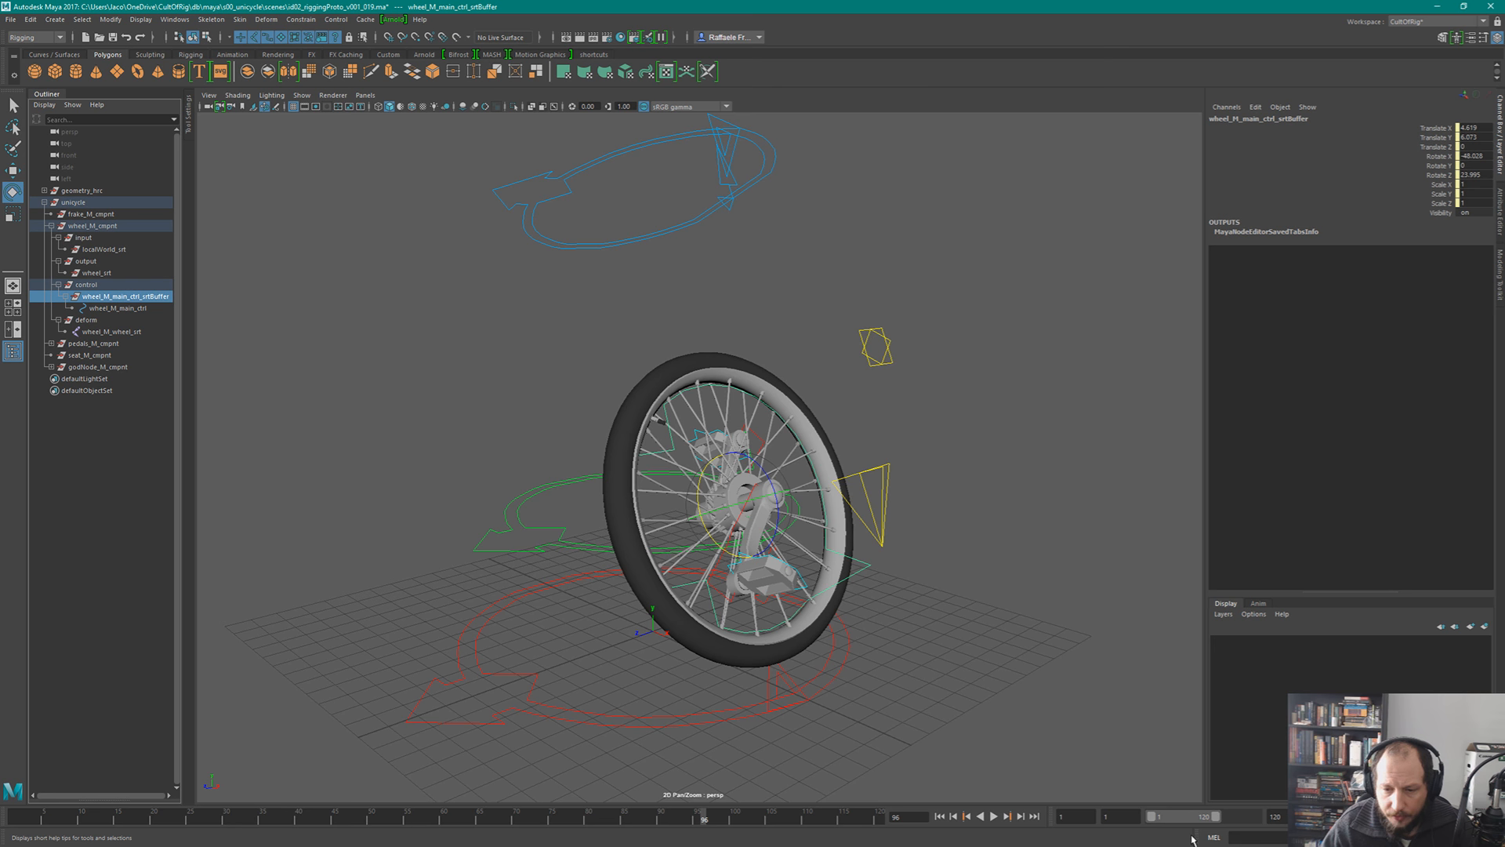
left_click_drag(1192, 838, 771, 837)
left_click(869, 839)
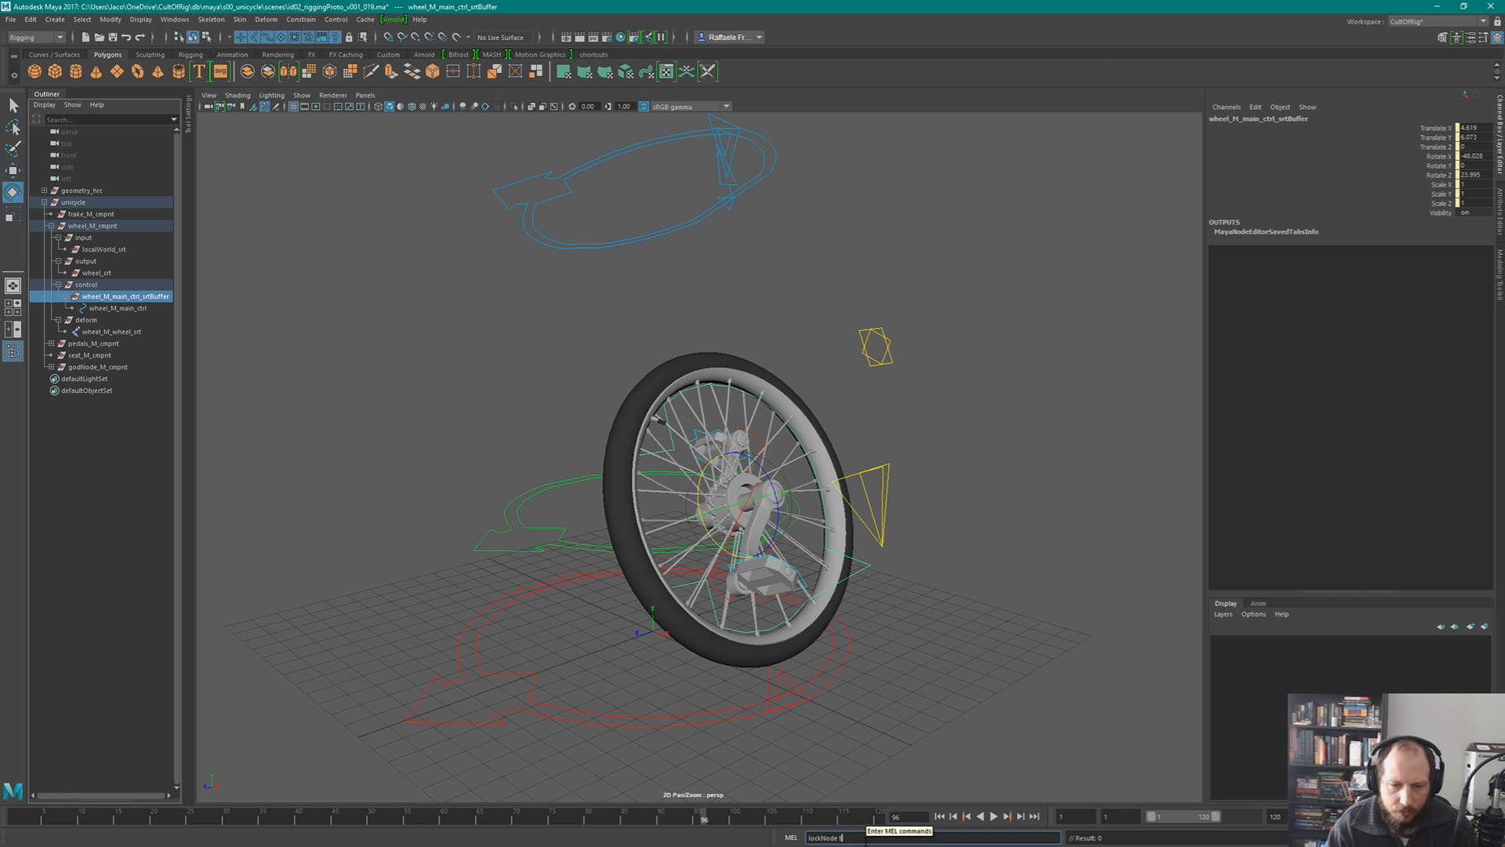
key("Return")
left_click(1050, 661)
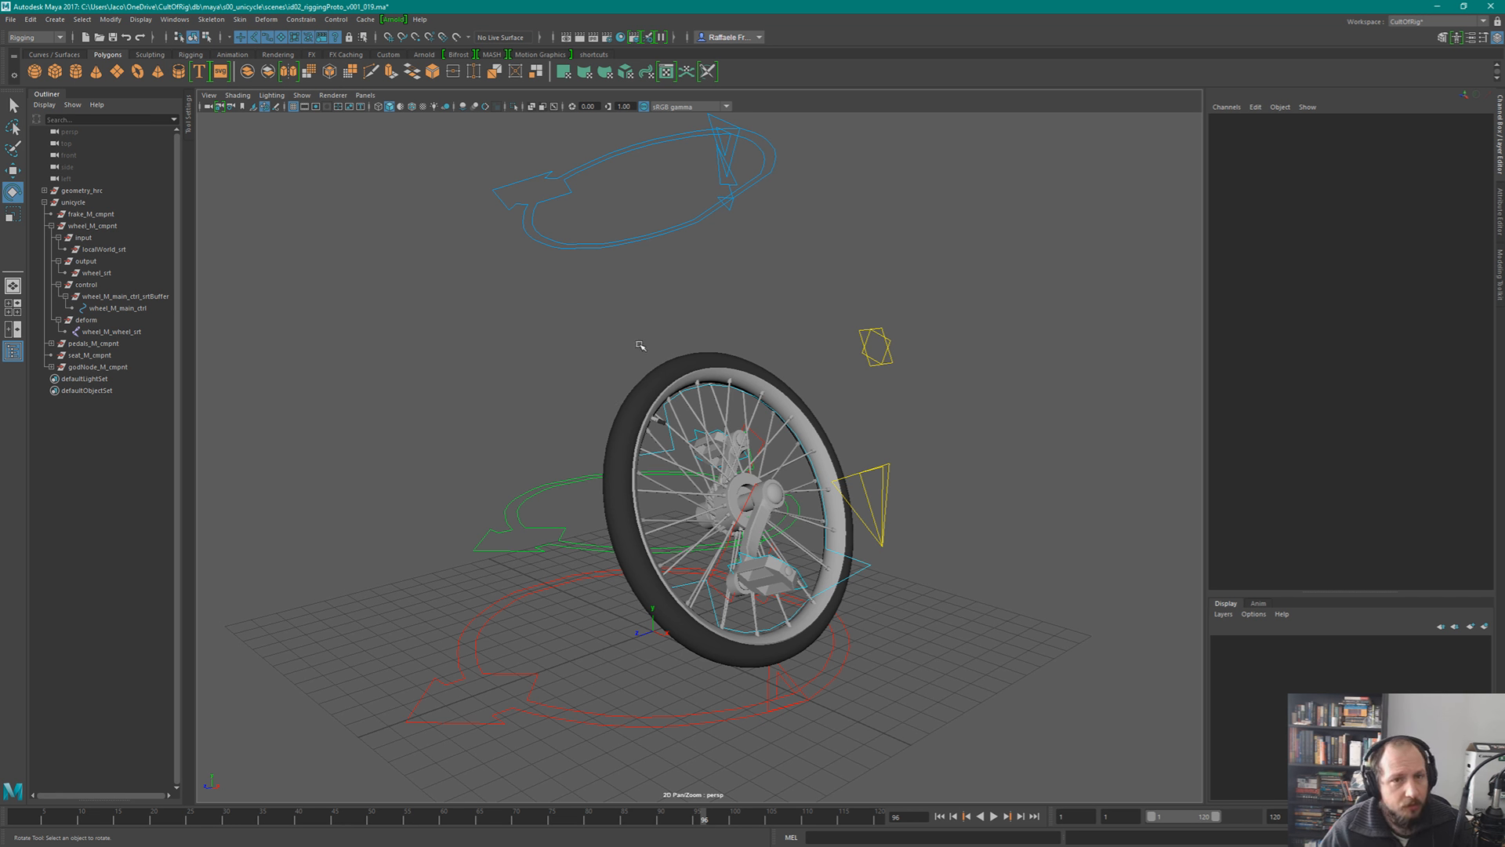
middle_click_drag(640, 337, 660, 359, "alt")
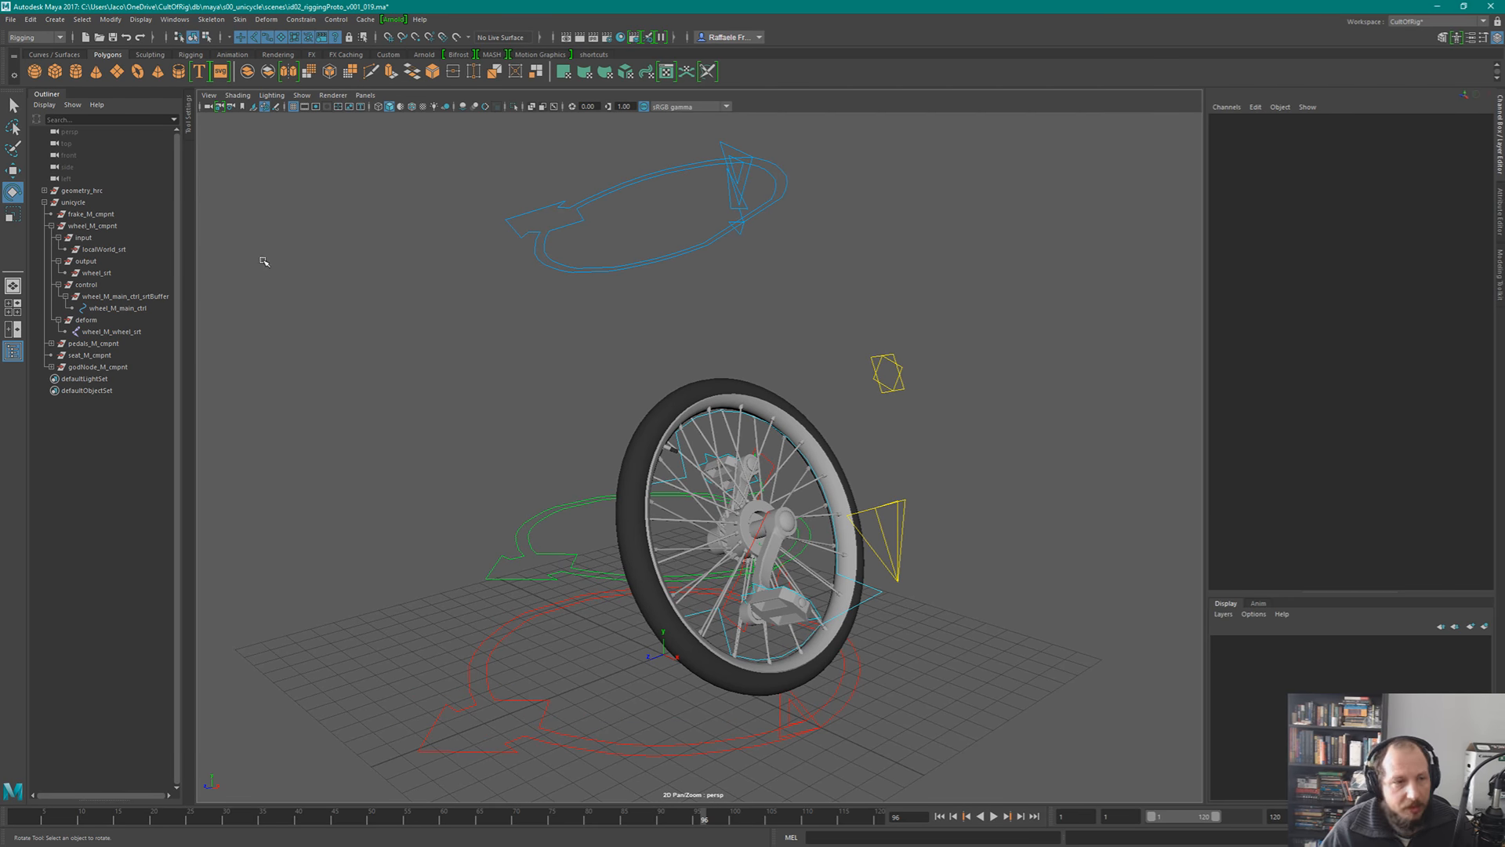
left_click(118, 298)
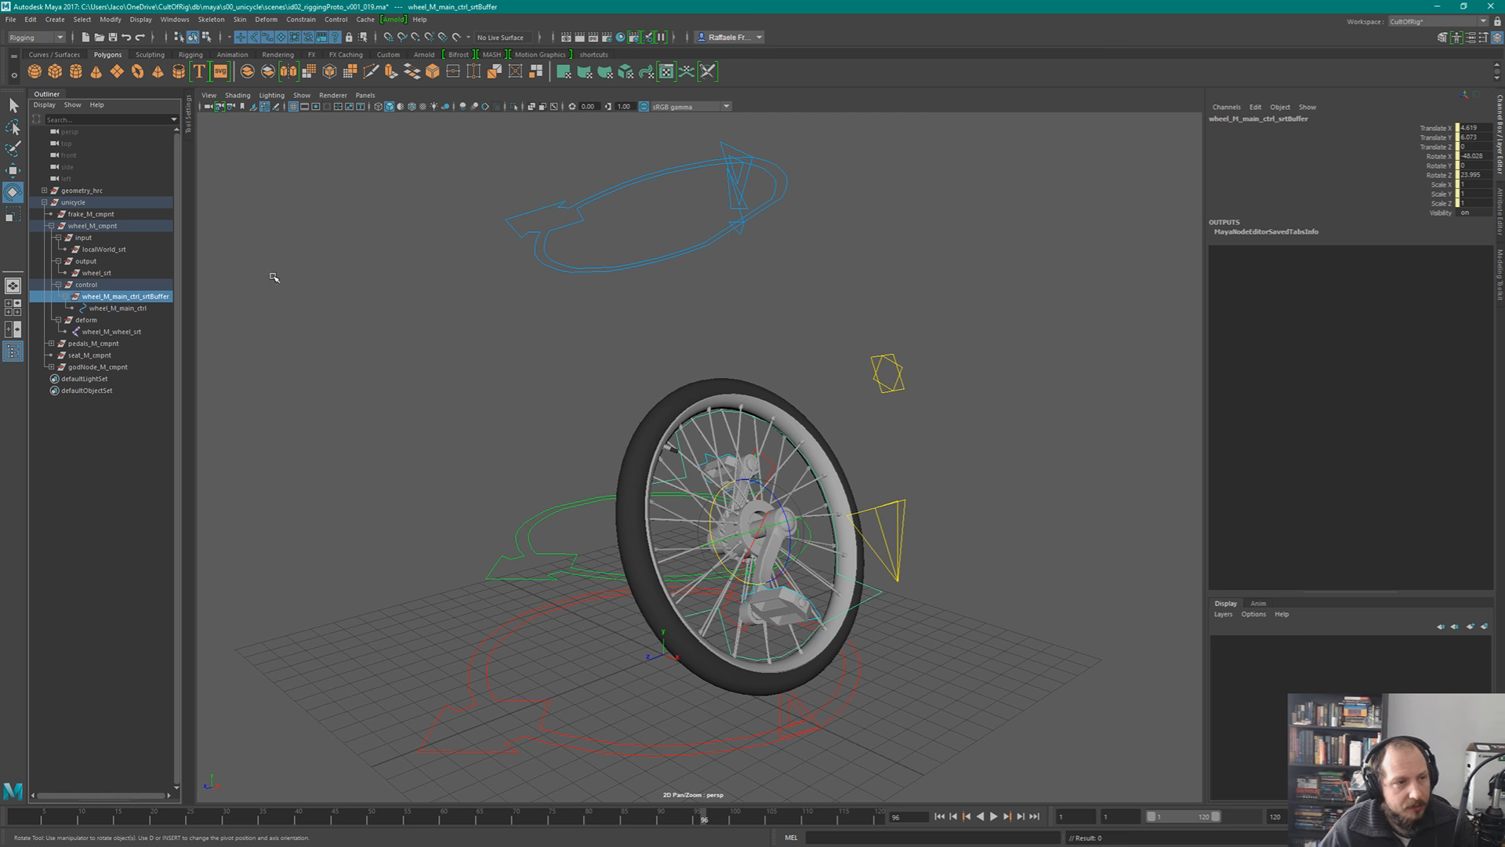
left_click(352, 261)
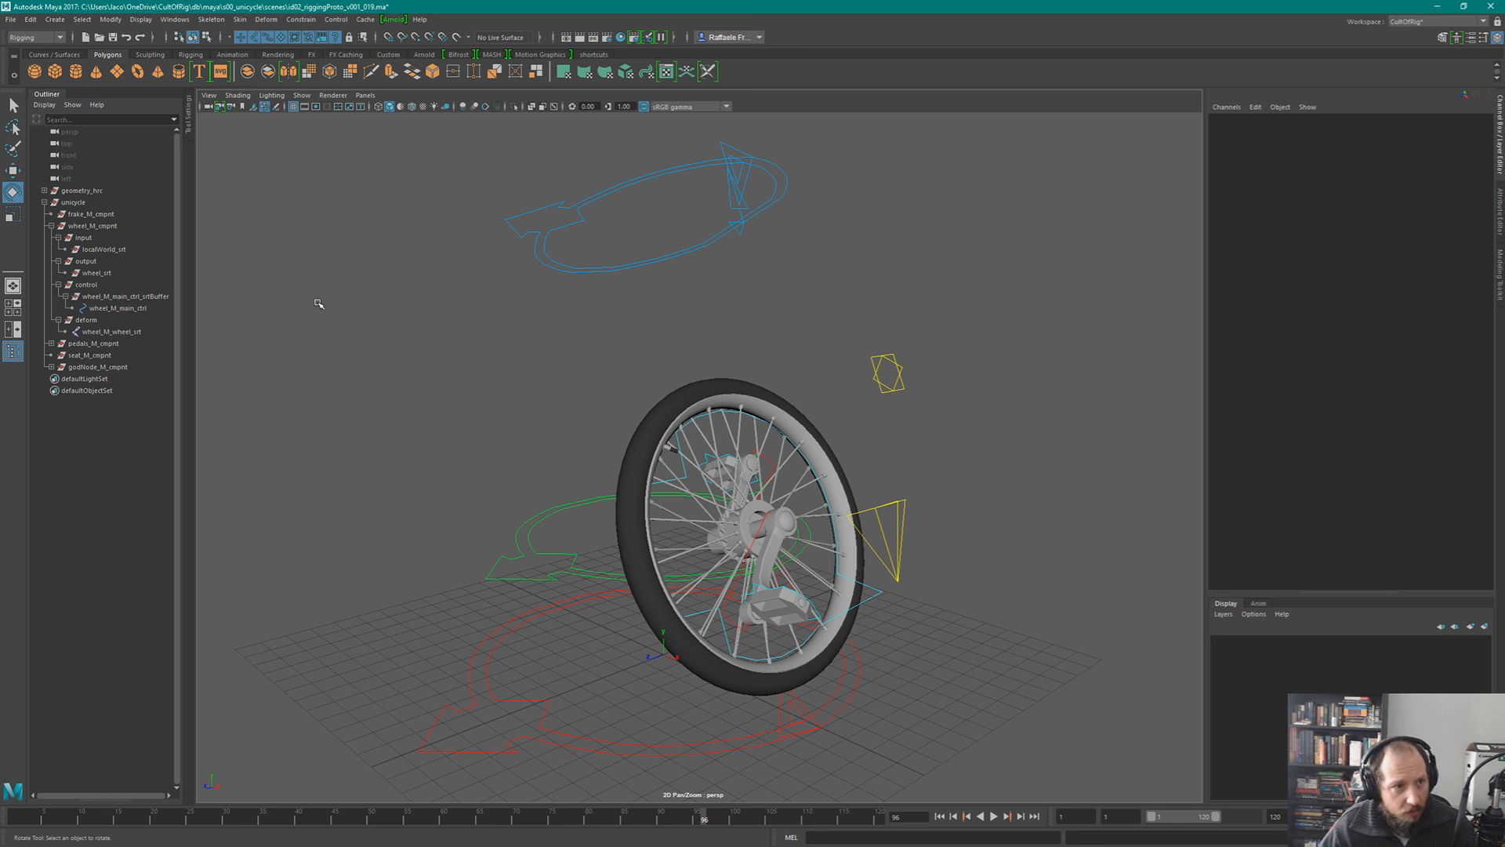
- Open the Asset Editor, enlarge its window and reframe the unicycle so it stays visible beside it
left_click(175, 20)
mouse_move(224, 62)
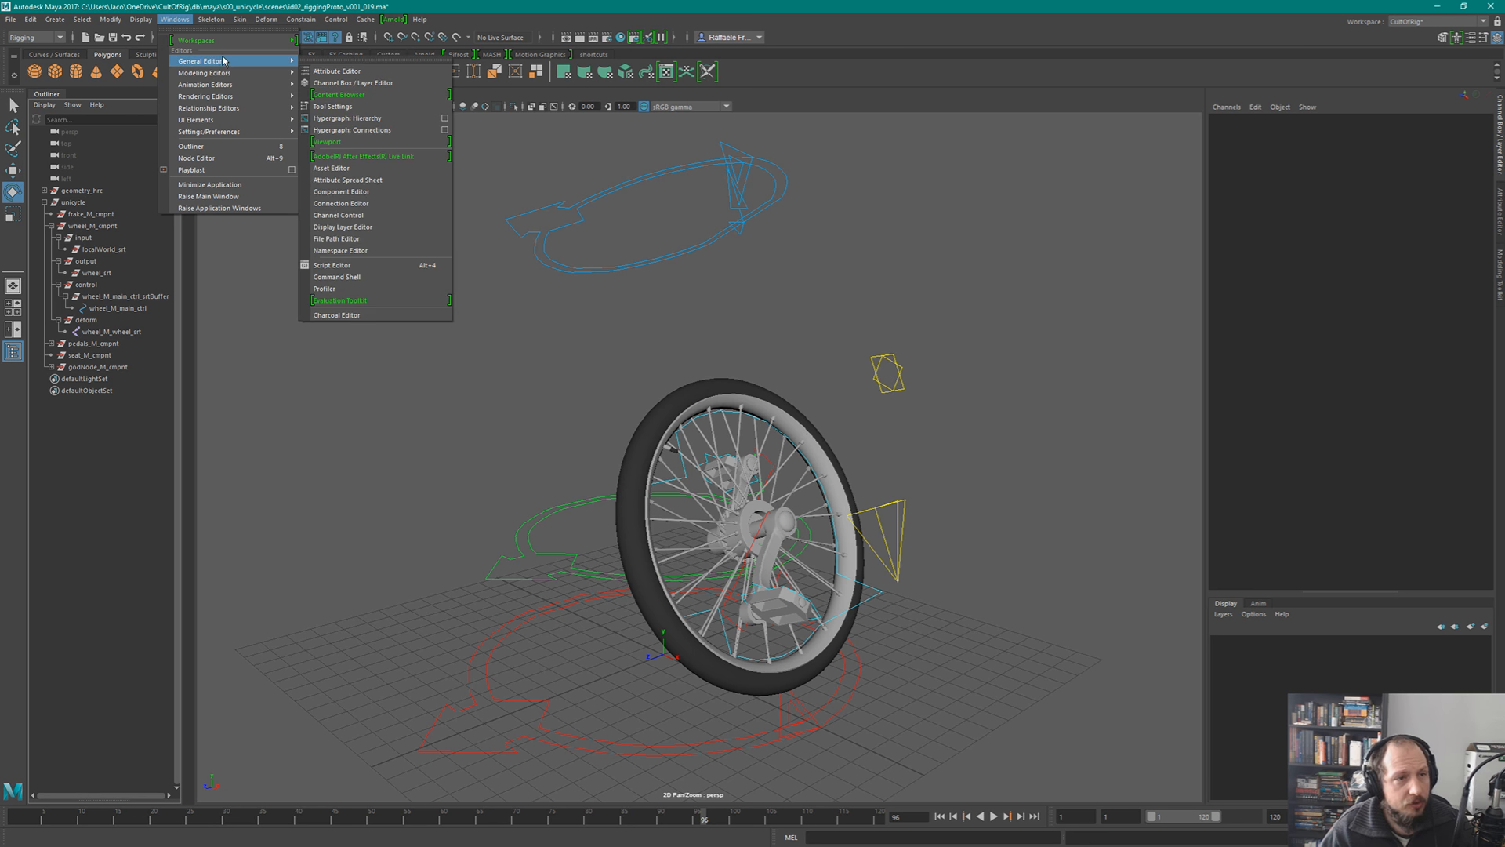
left_click(351, 168)
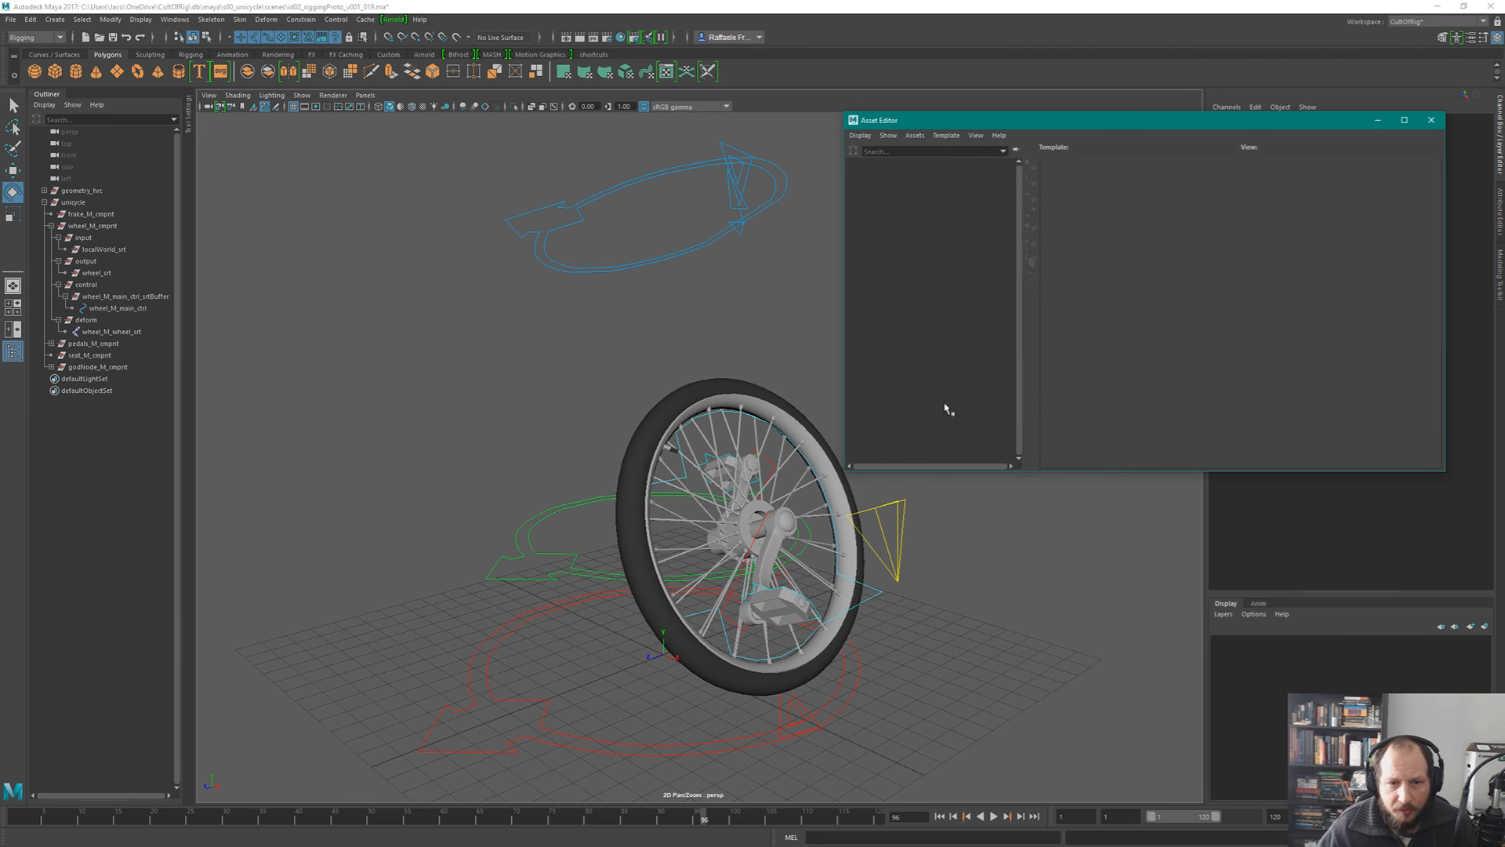
left_click_drag(721, 439, 624, 440, "alt")
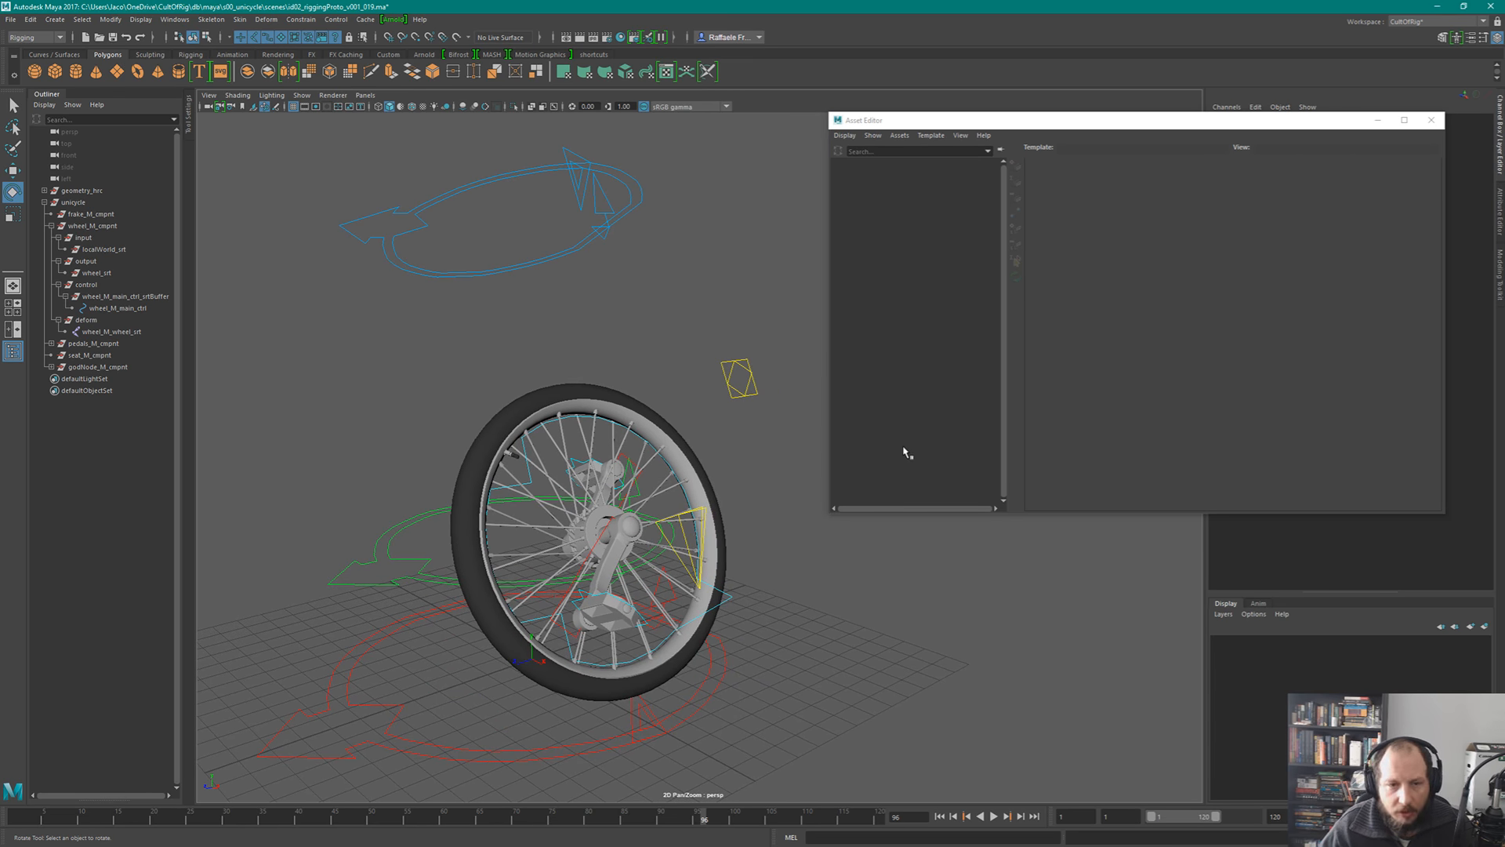
right_click_drag(902, 447, 867, 506, "super")
left_click_drag(908, 462, 924, 497, "super")
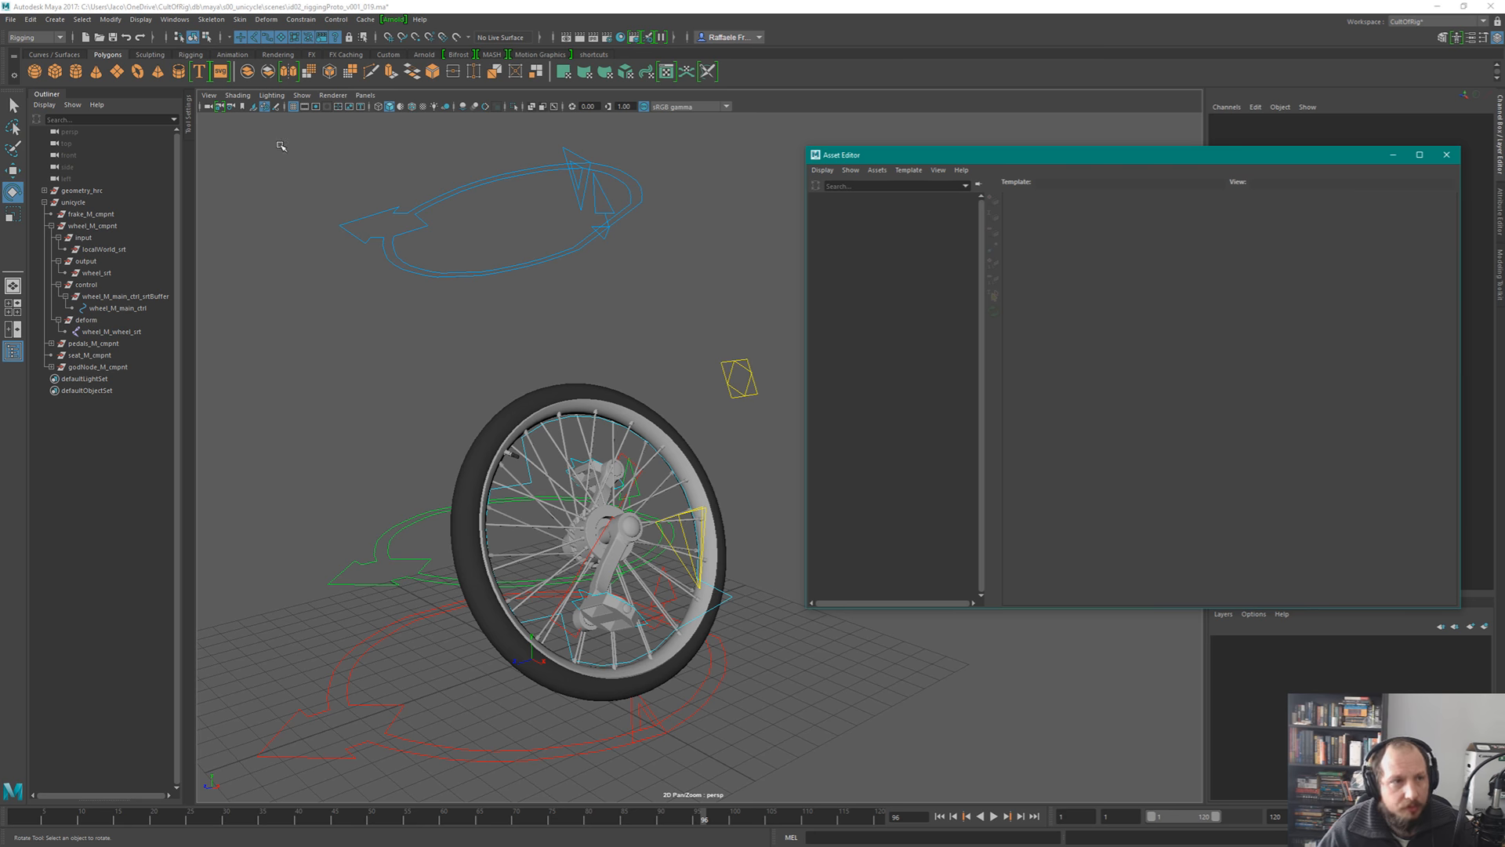
left_click(369, 5)
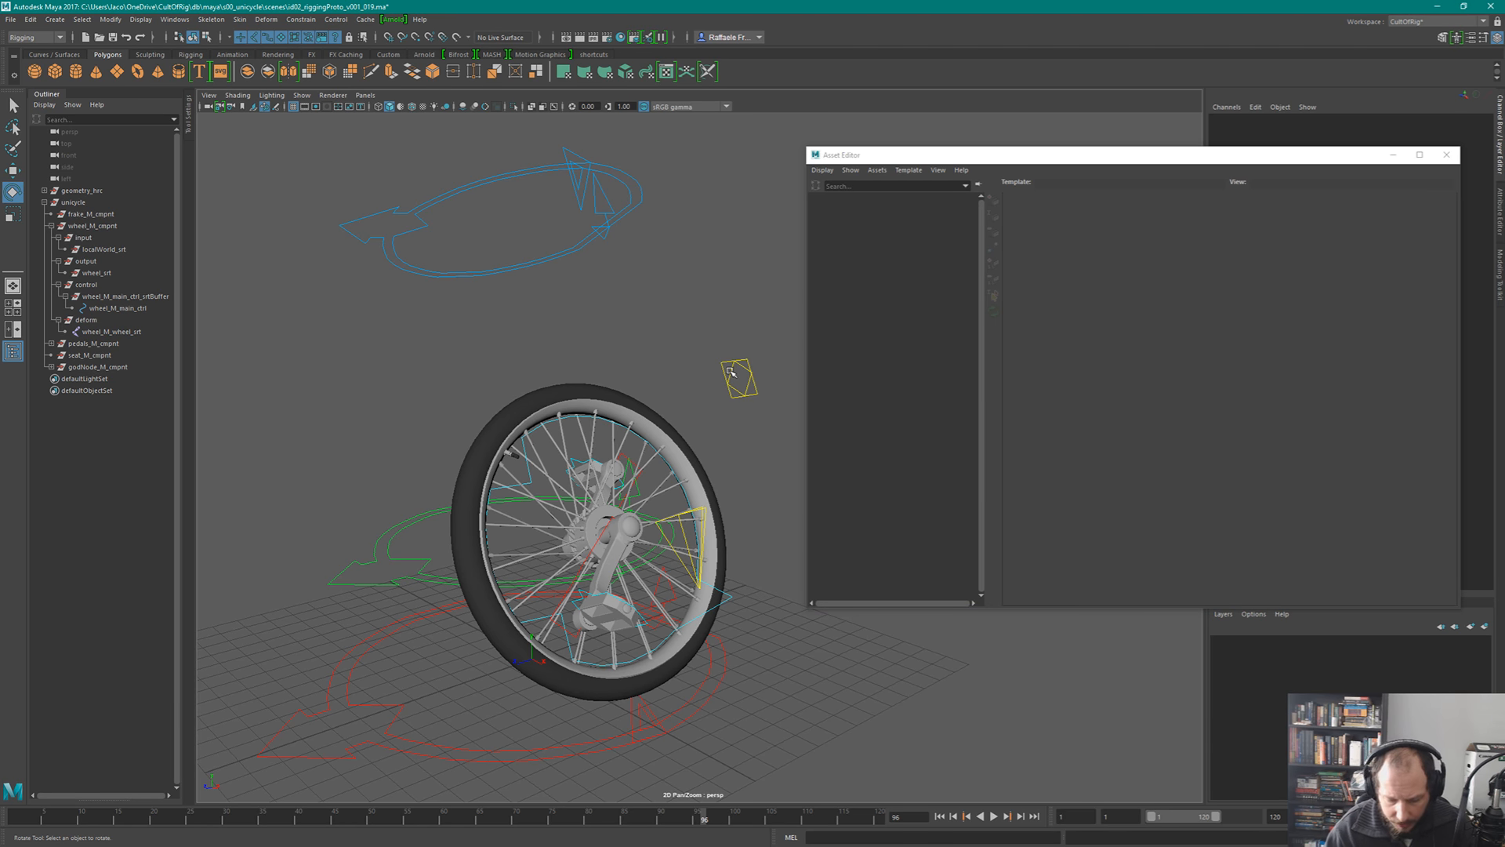
- Show the Node Editor alongside the perspective view with a new empty graph tab, and move the Asset Editor out of the way
key("space")
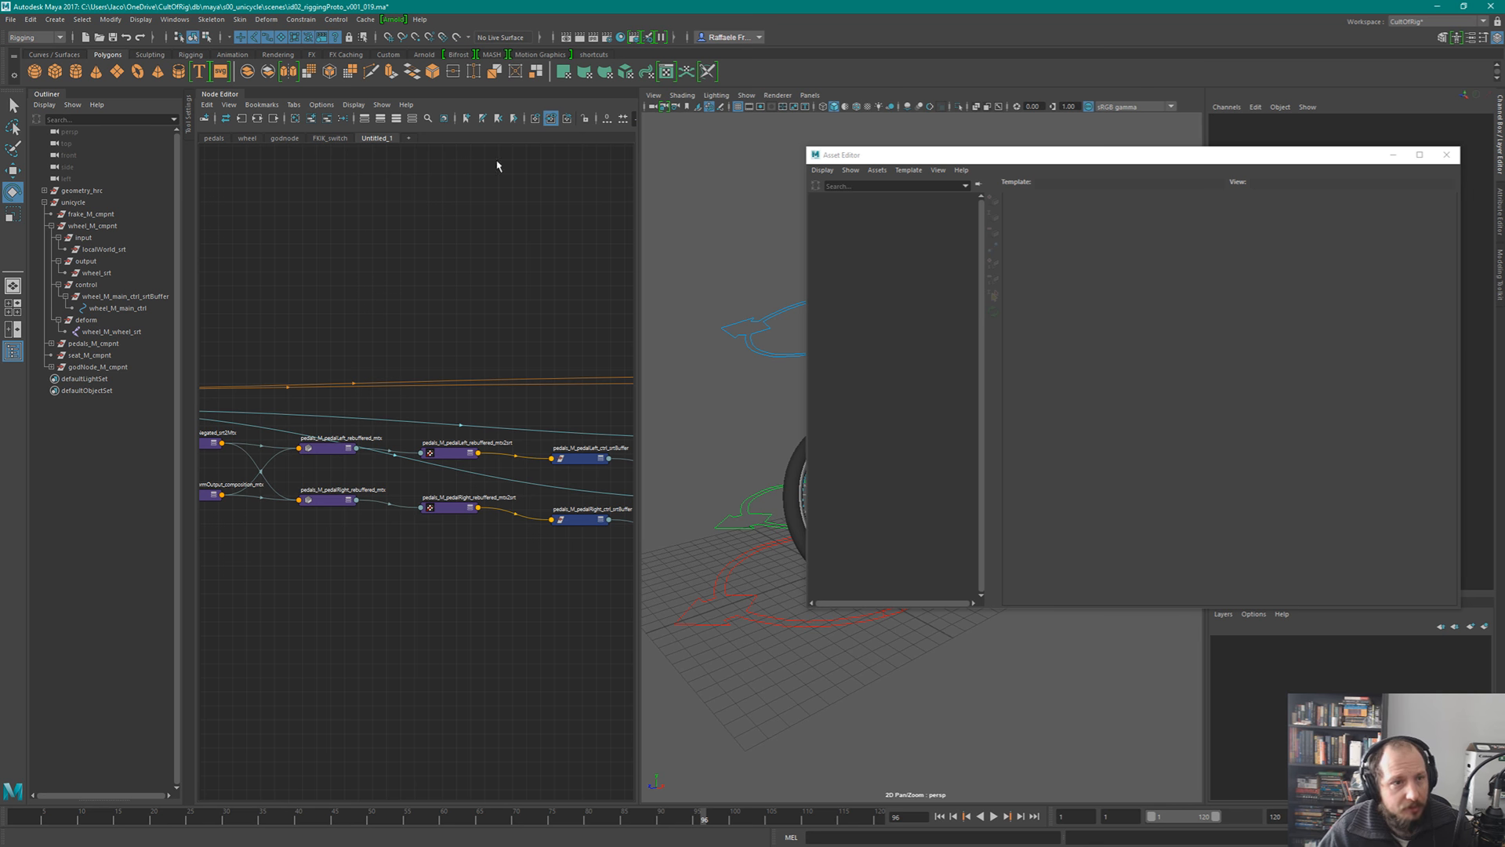
left_click_drag(1091, 155, 1120, 409)
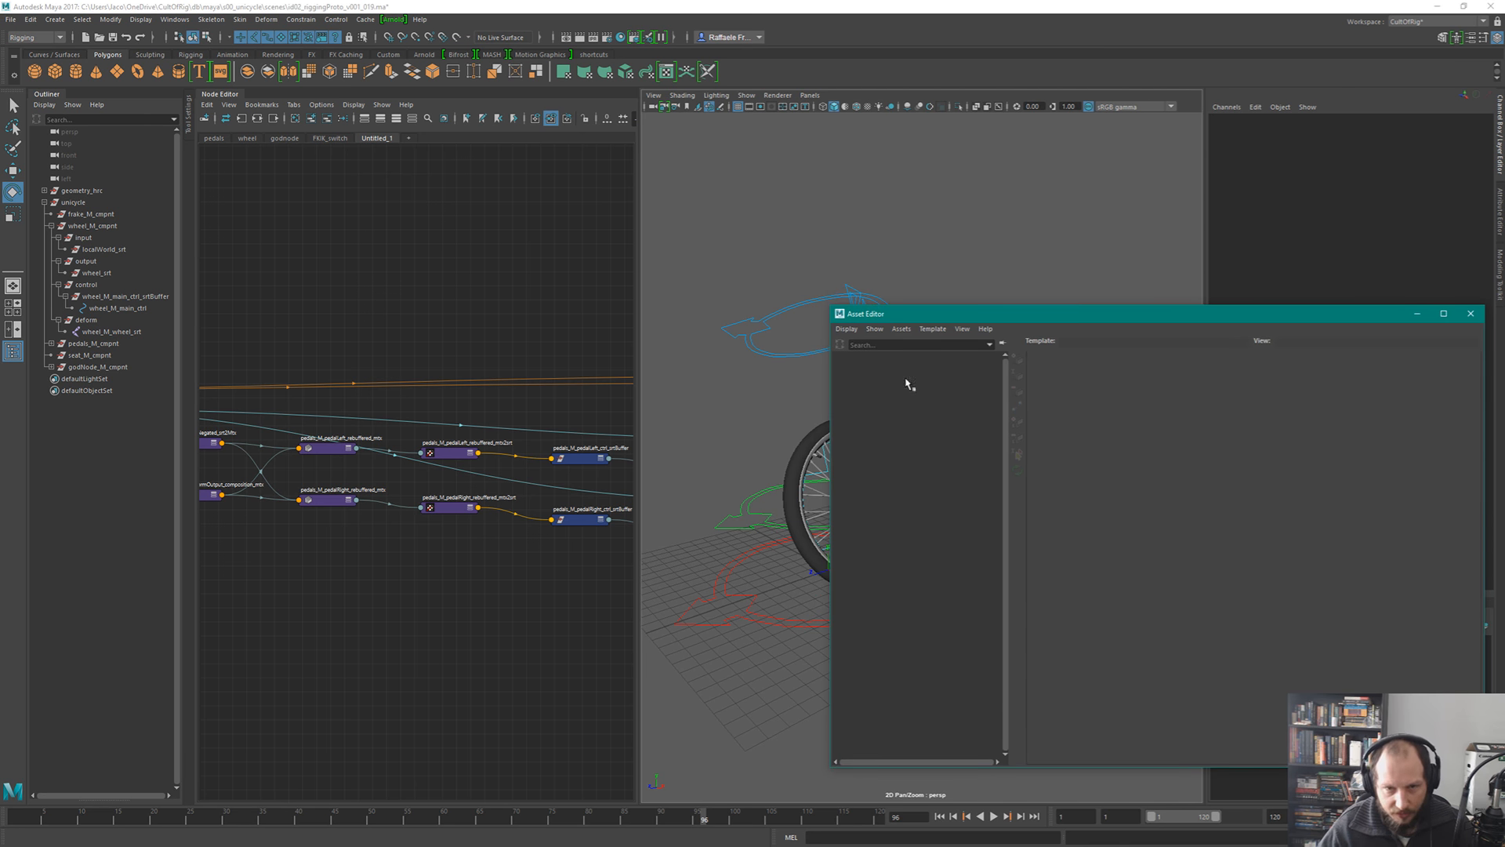
left_click_drag(956, 388, 1047, 442)
left_click_drag(844, 480, 860, 370, "alt")
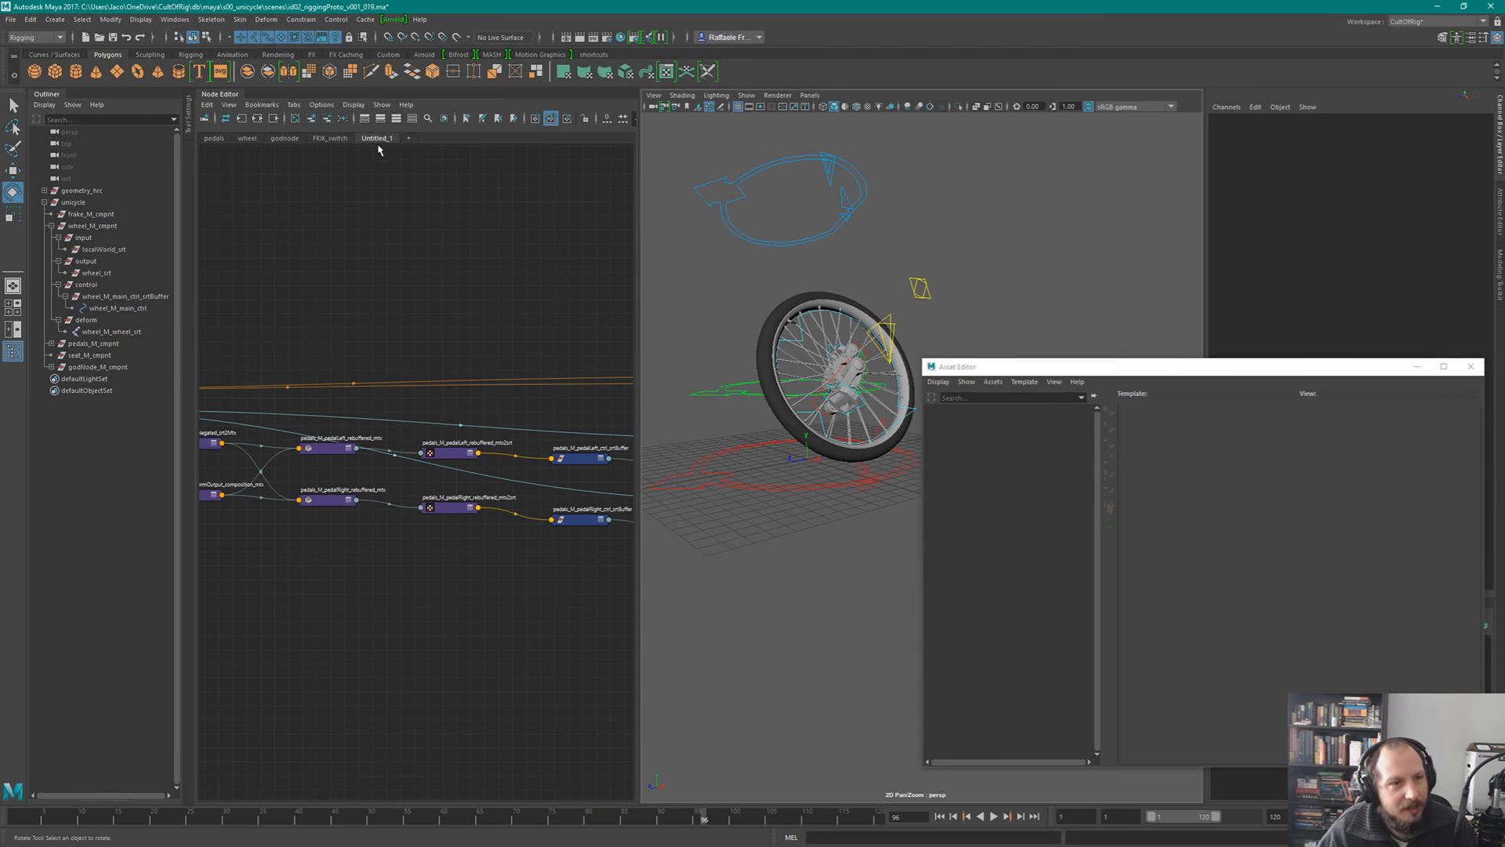
left_click(407, 139)
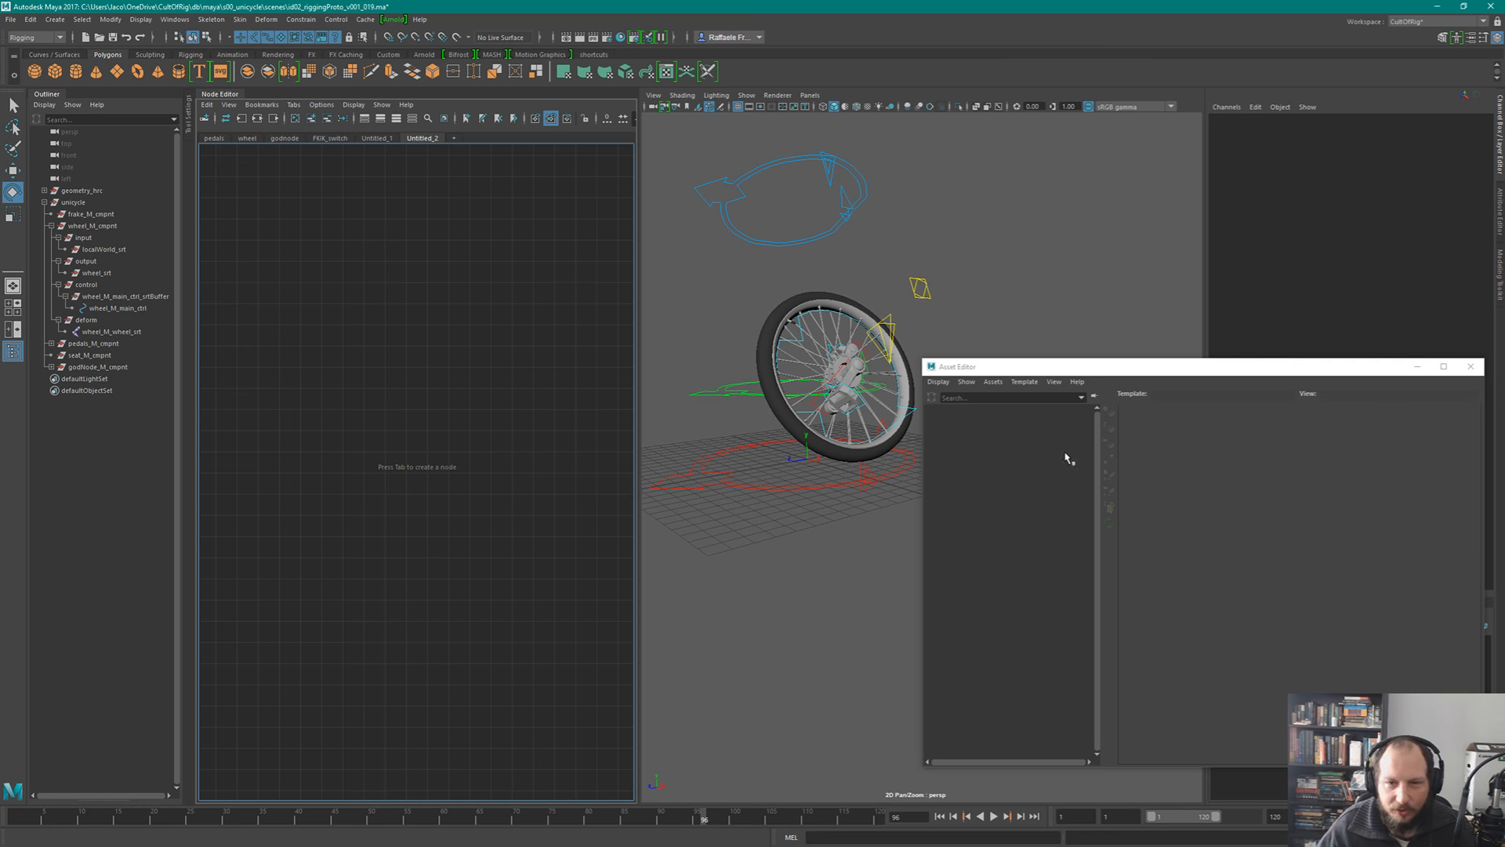
left_click_drag(1099, 367, 1110, 397)
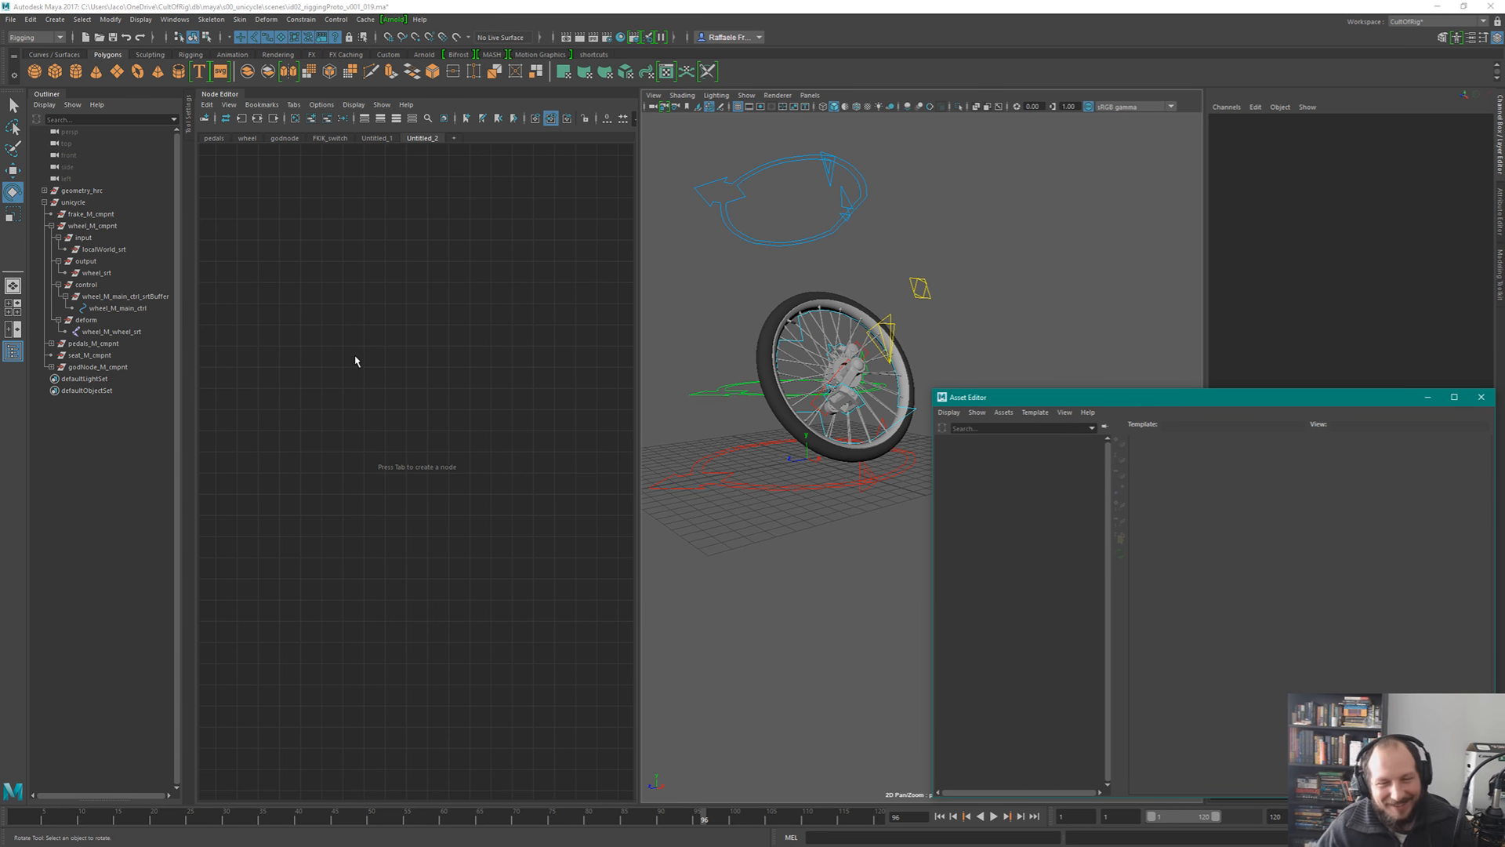
- Create a container node in the empty Node Editor graph
left_click(442, 390)
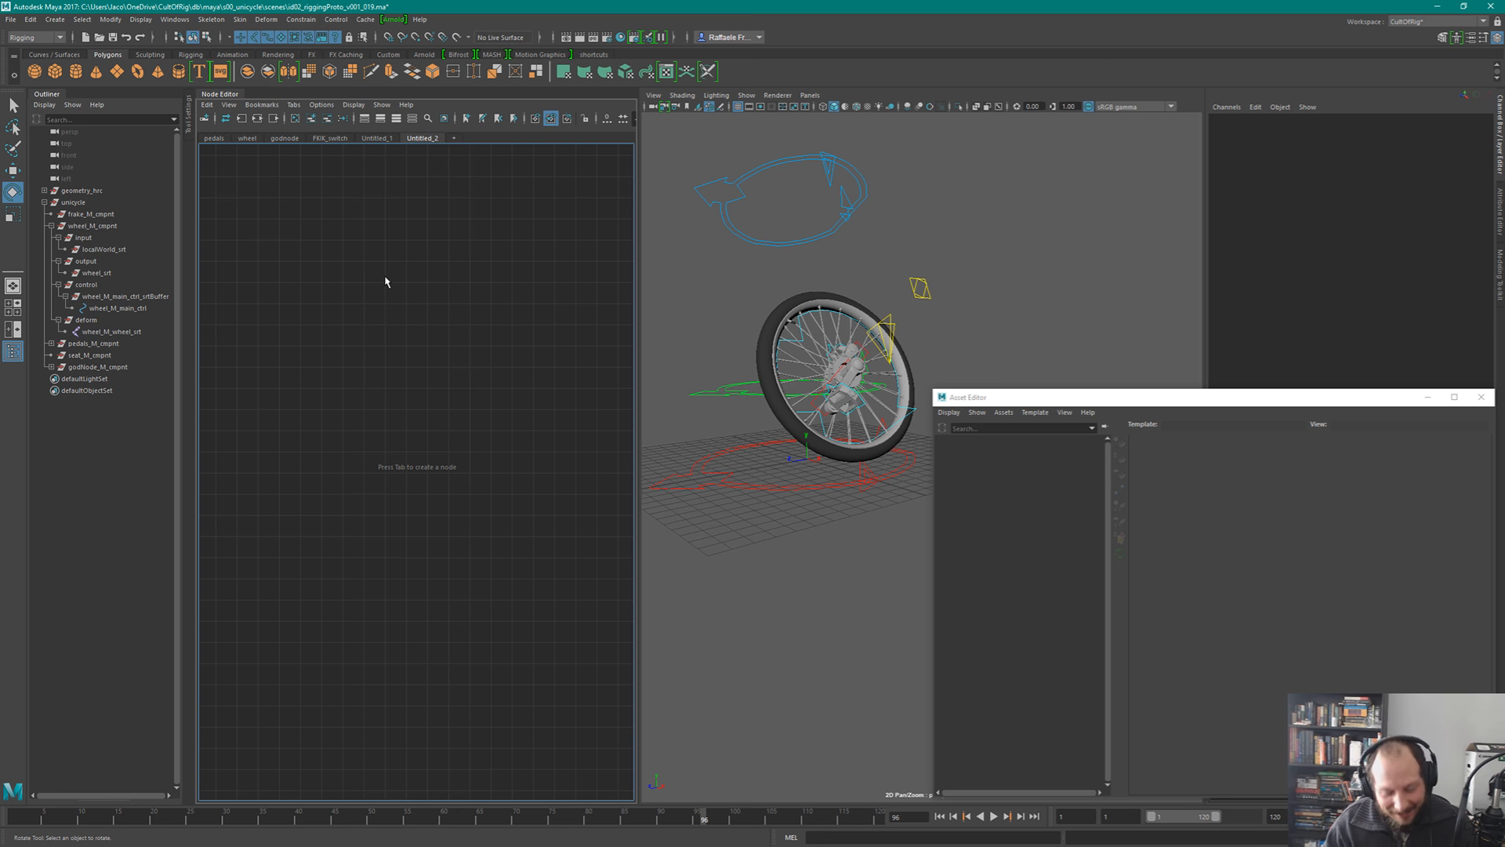
key("Tab")
type("contai")
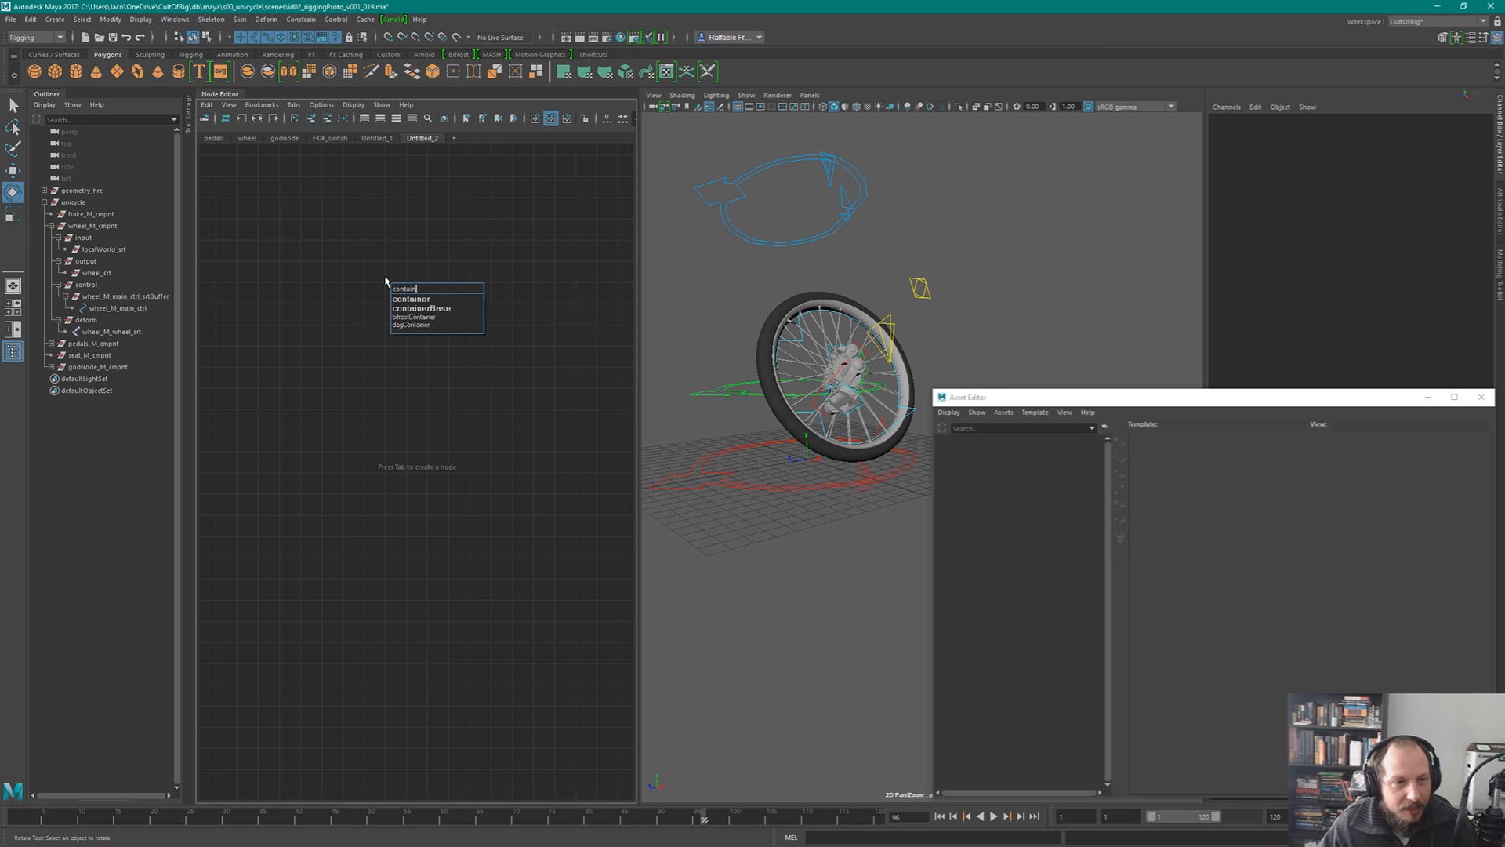
key("Return")
mouse_move(463, 288)
left_mouse_down()
mouse_move(442, 297)
mouse_move(471, 301)
left_mouse_up()
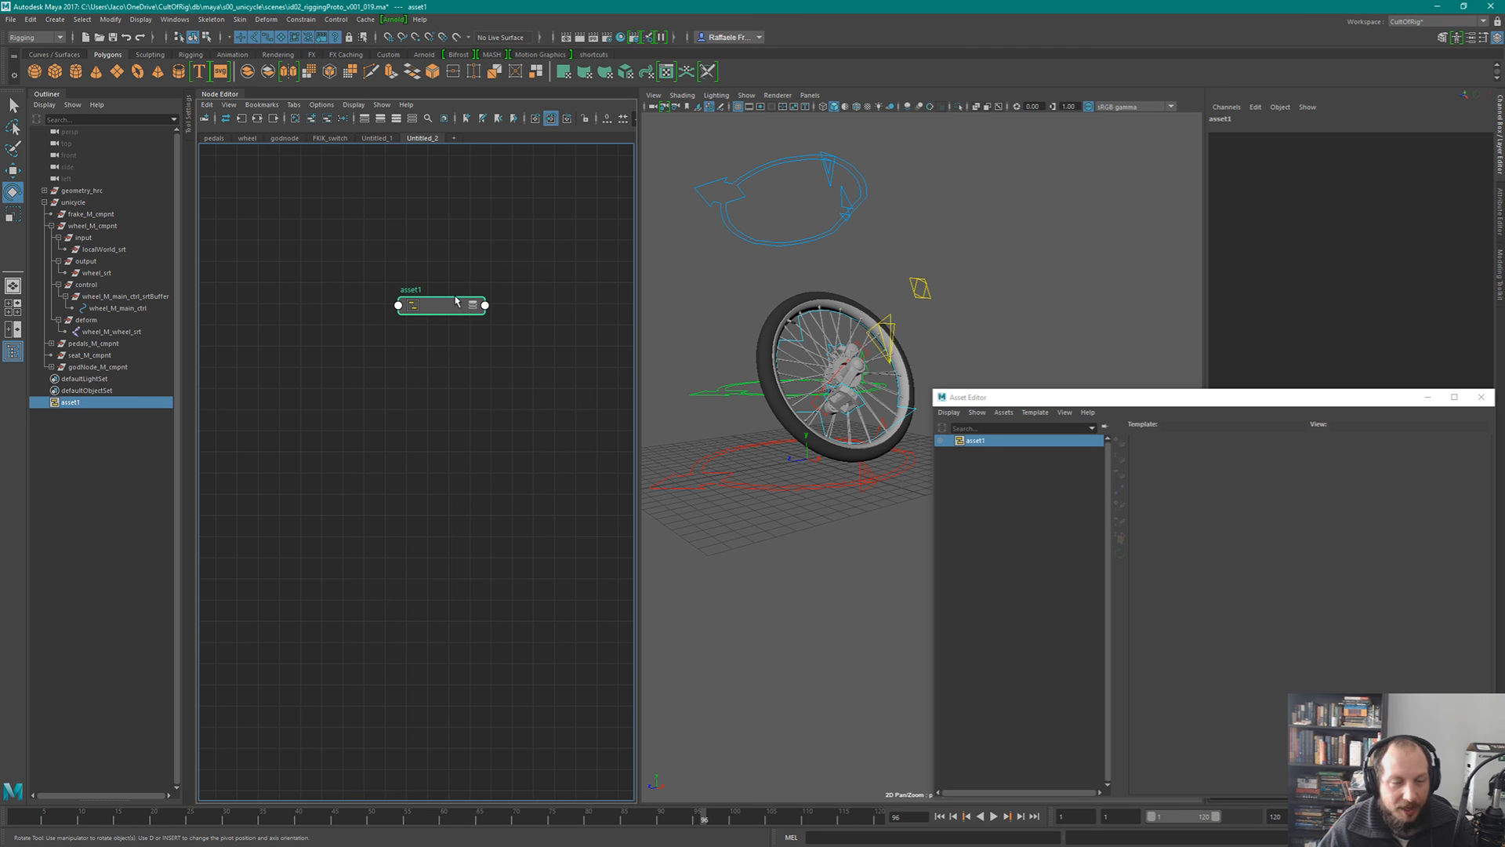
- Expand the container node in the graph to show its full list of attributes
scroll(430, 378, "up", 5)
middle_click_drag(463, 298, 446, 506, "alt")
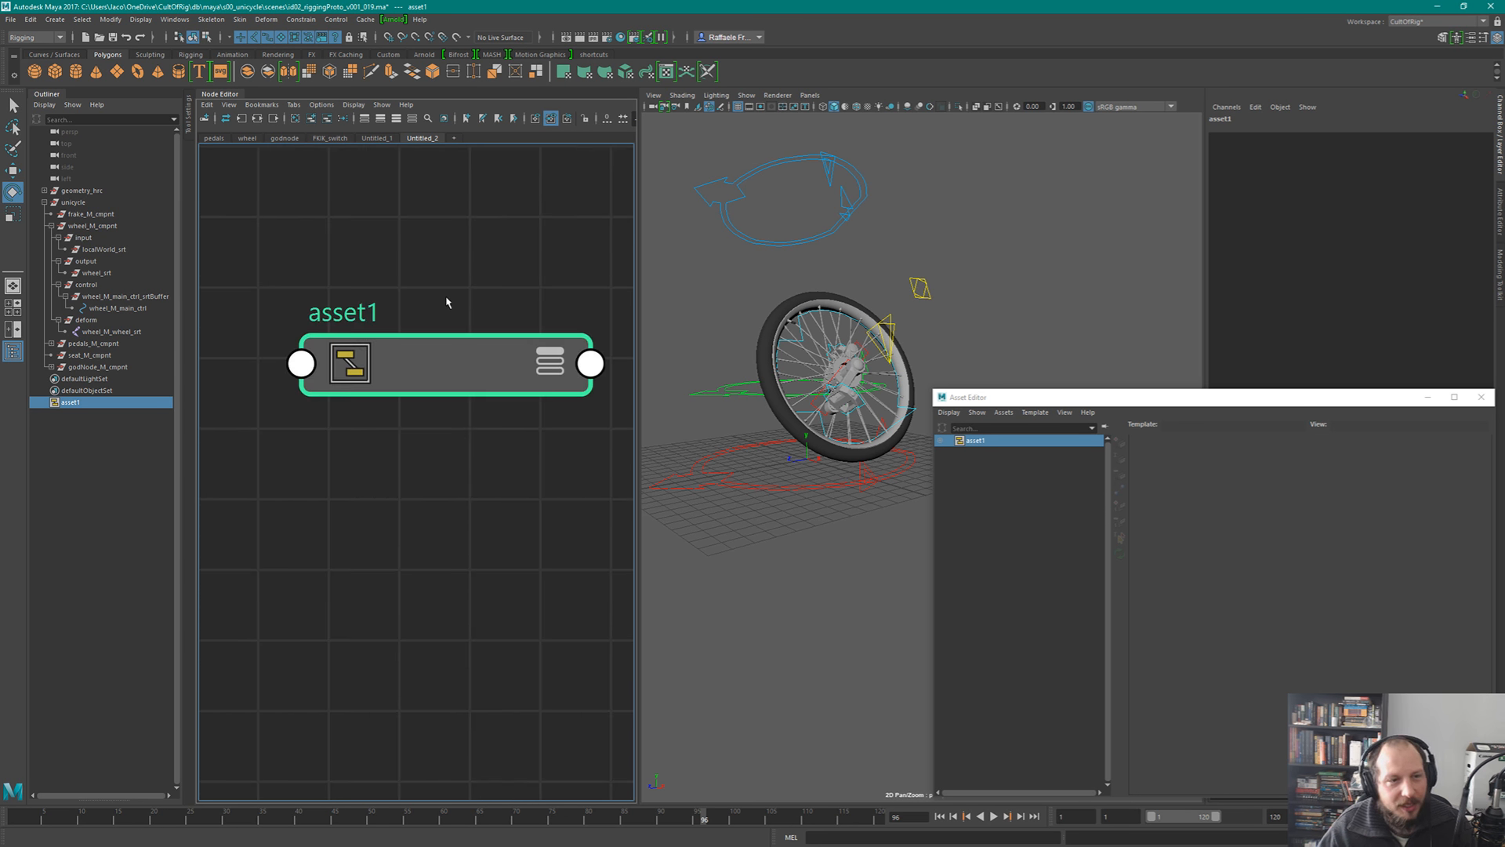
key("3")
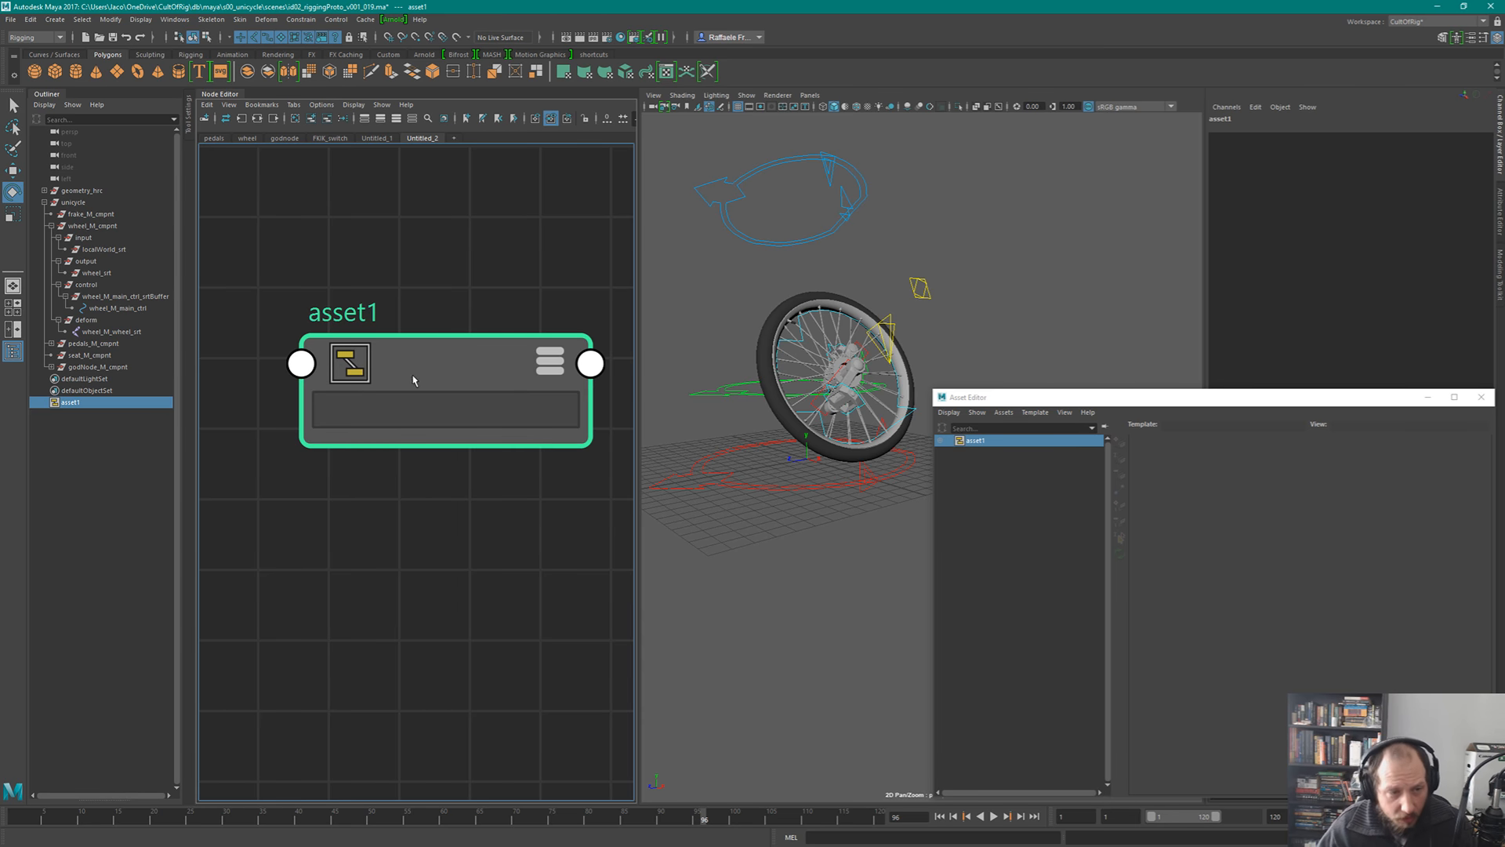
right_click(452, 365)
left_click(459, 520)
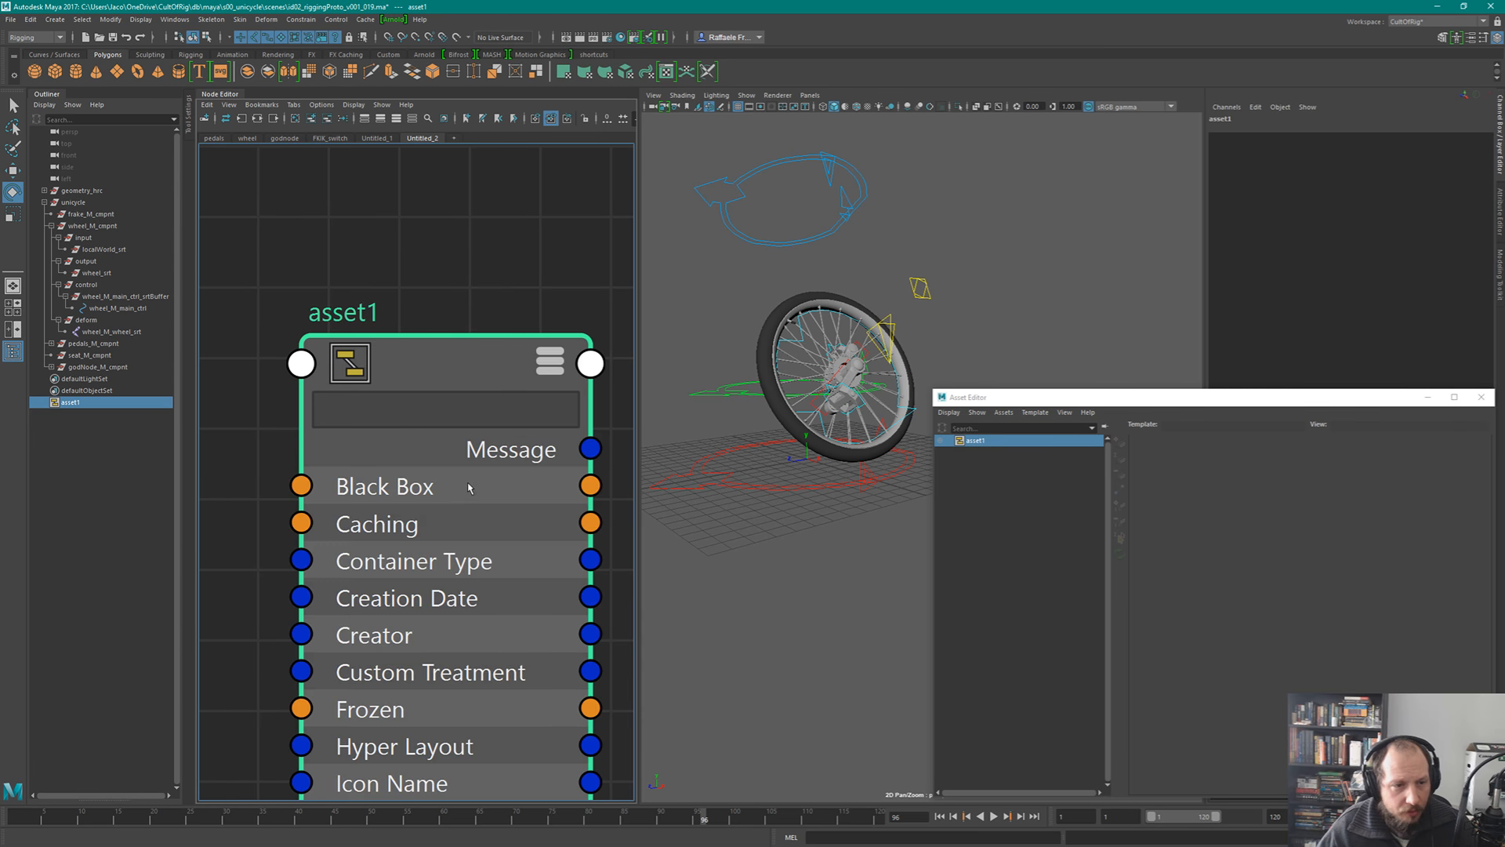
middle_click_drag(463, 522, 458, 494, "alt")
scroll(466, 455, "down", 5)
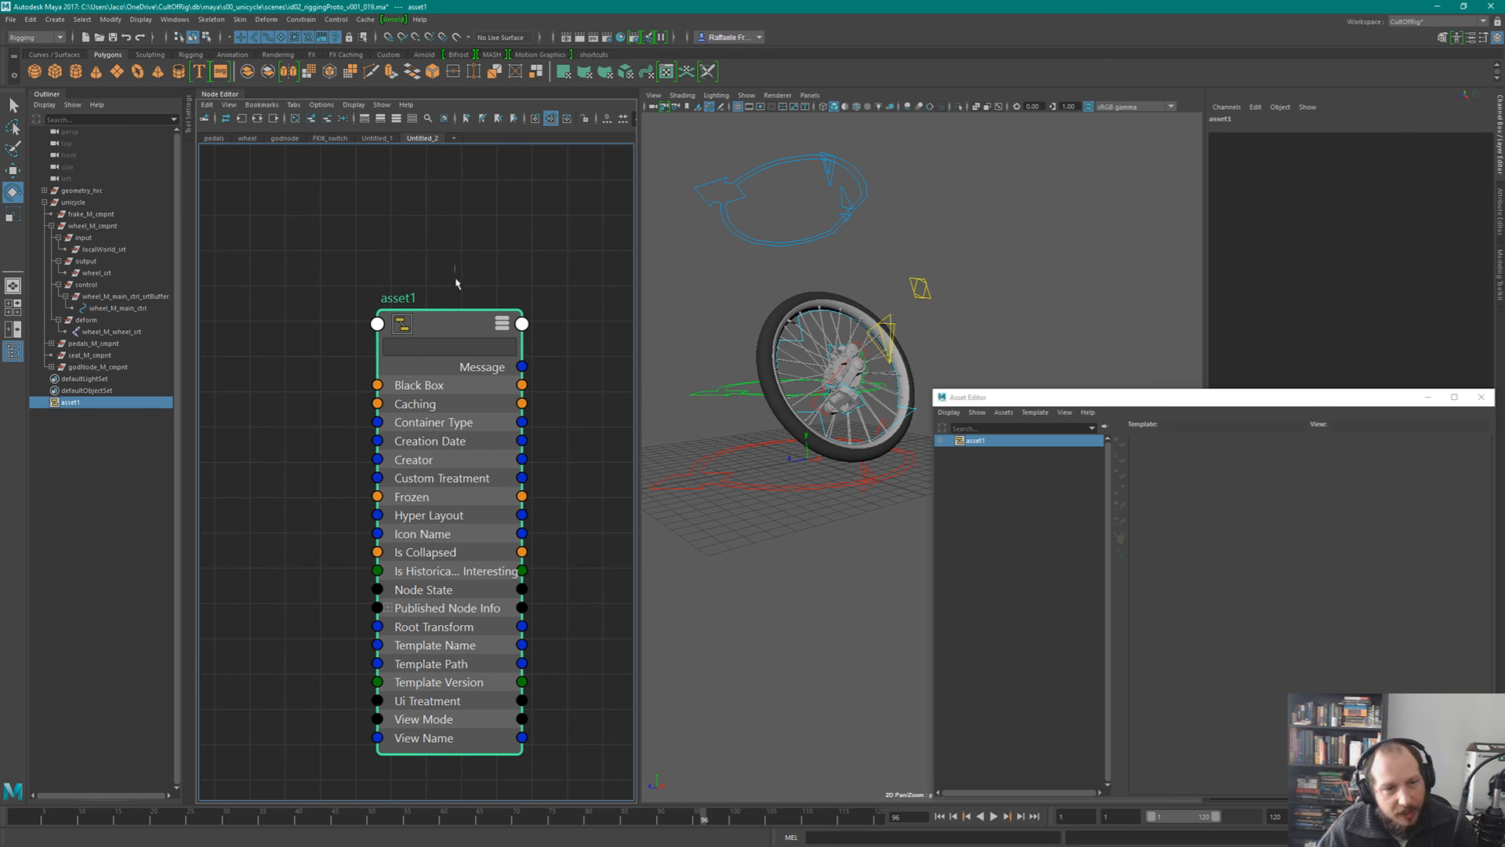
- Examine the container's Asset Attributes, Published Nodes and Published Attributes sections in the Attribute Editor
key("ctrl+a")
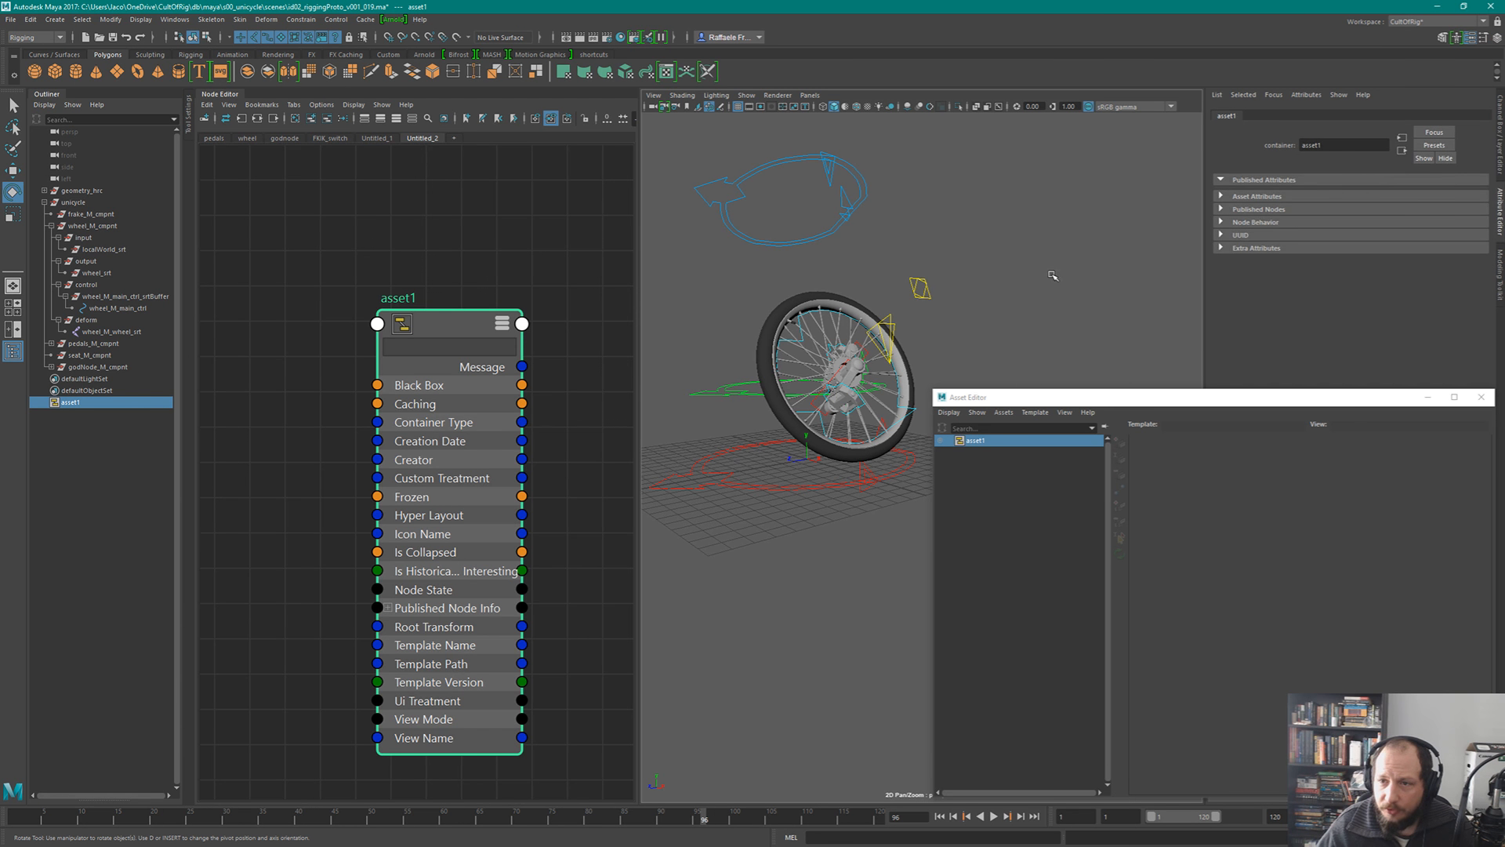
left_click(1257, 197)
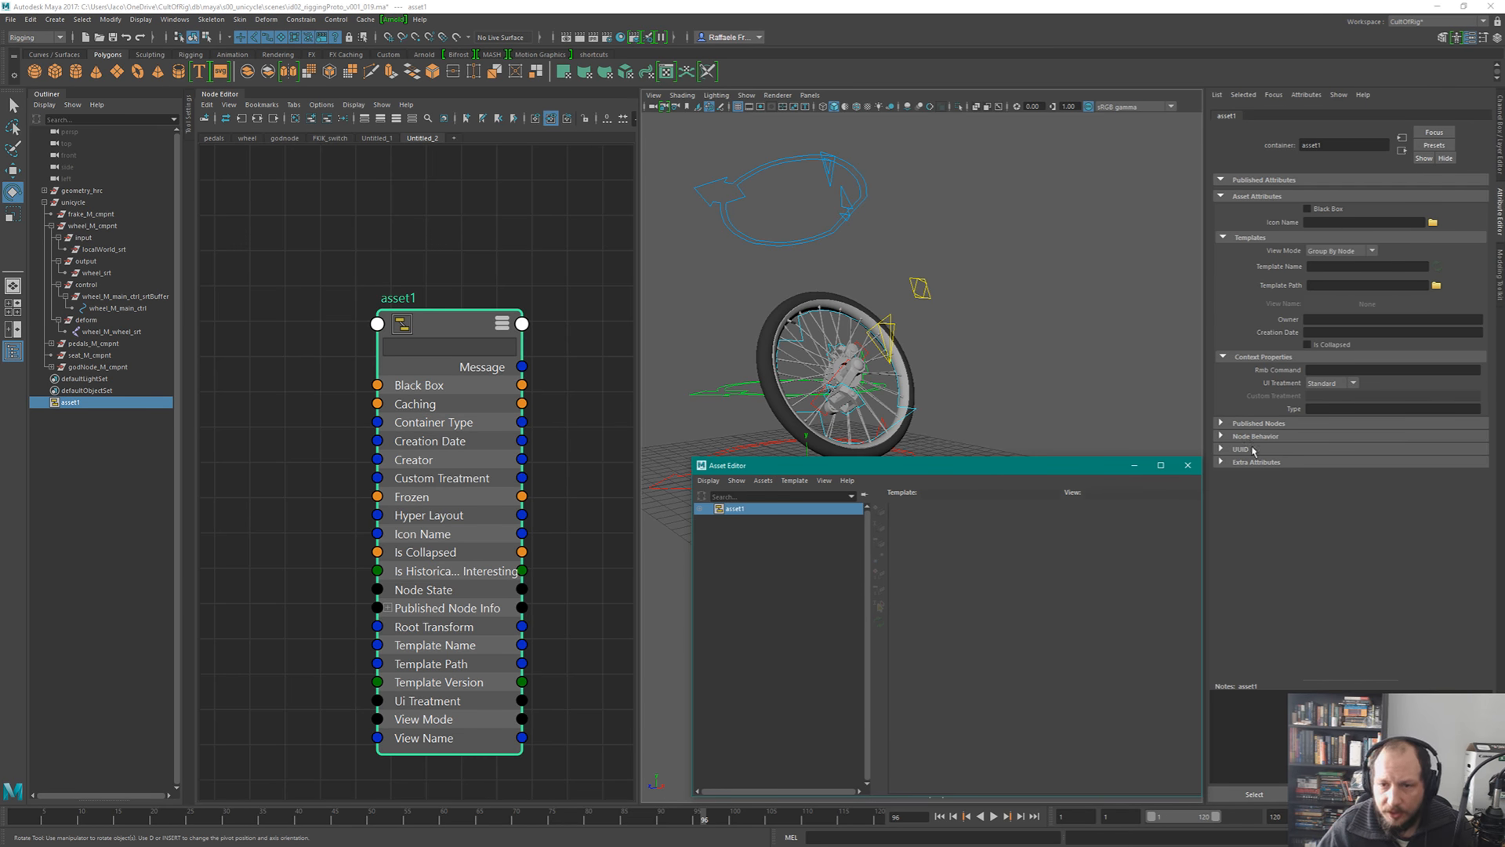
left_click(1259, 425)
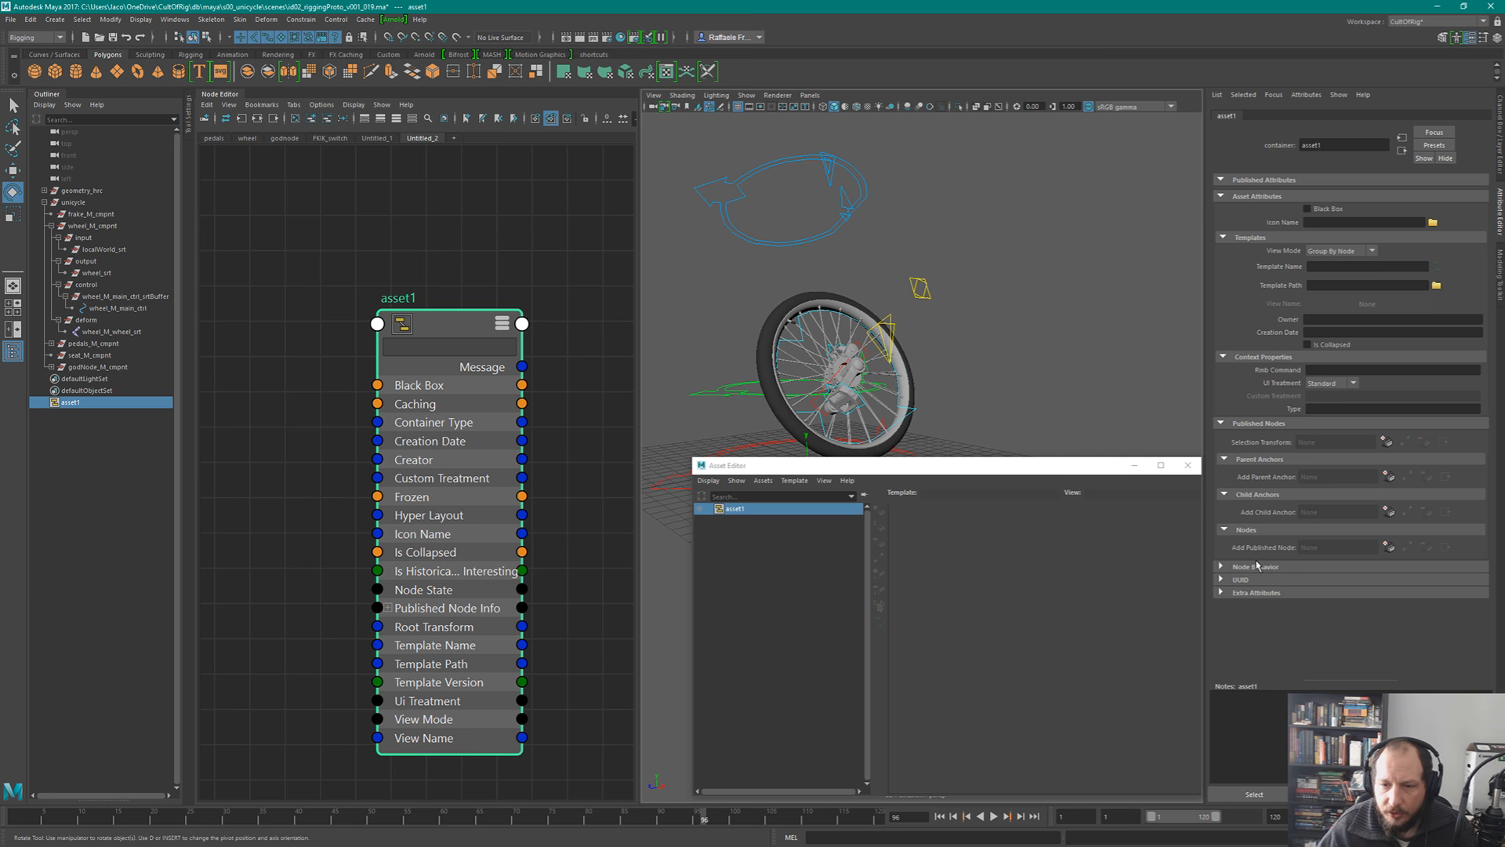
left_click(1282, 181)
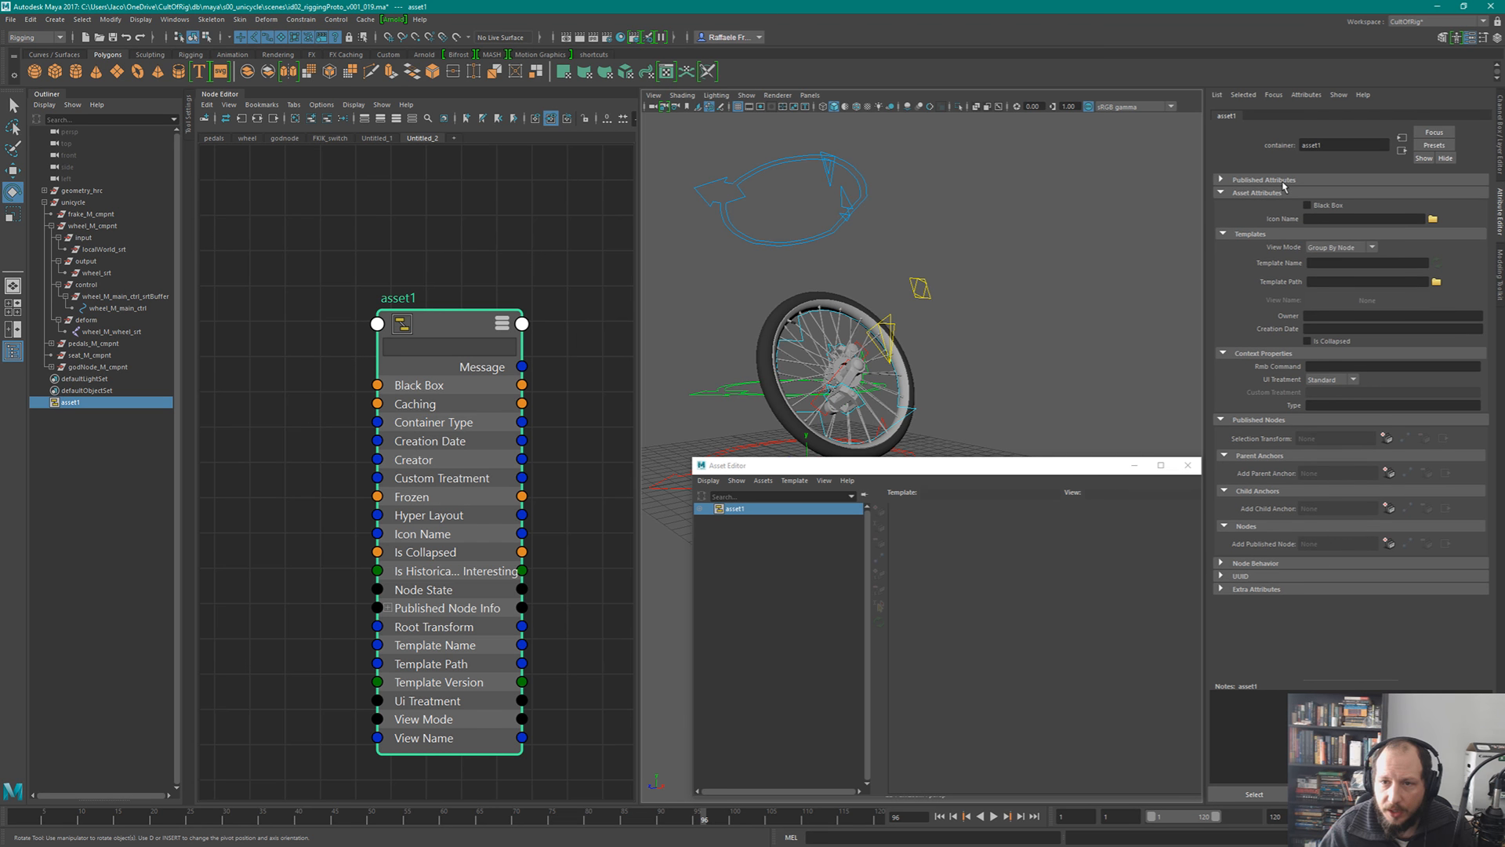
left_click(1283, 183)
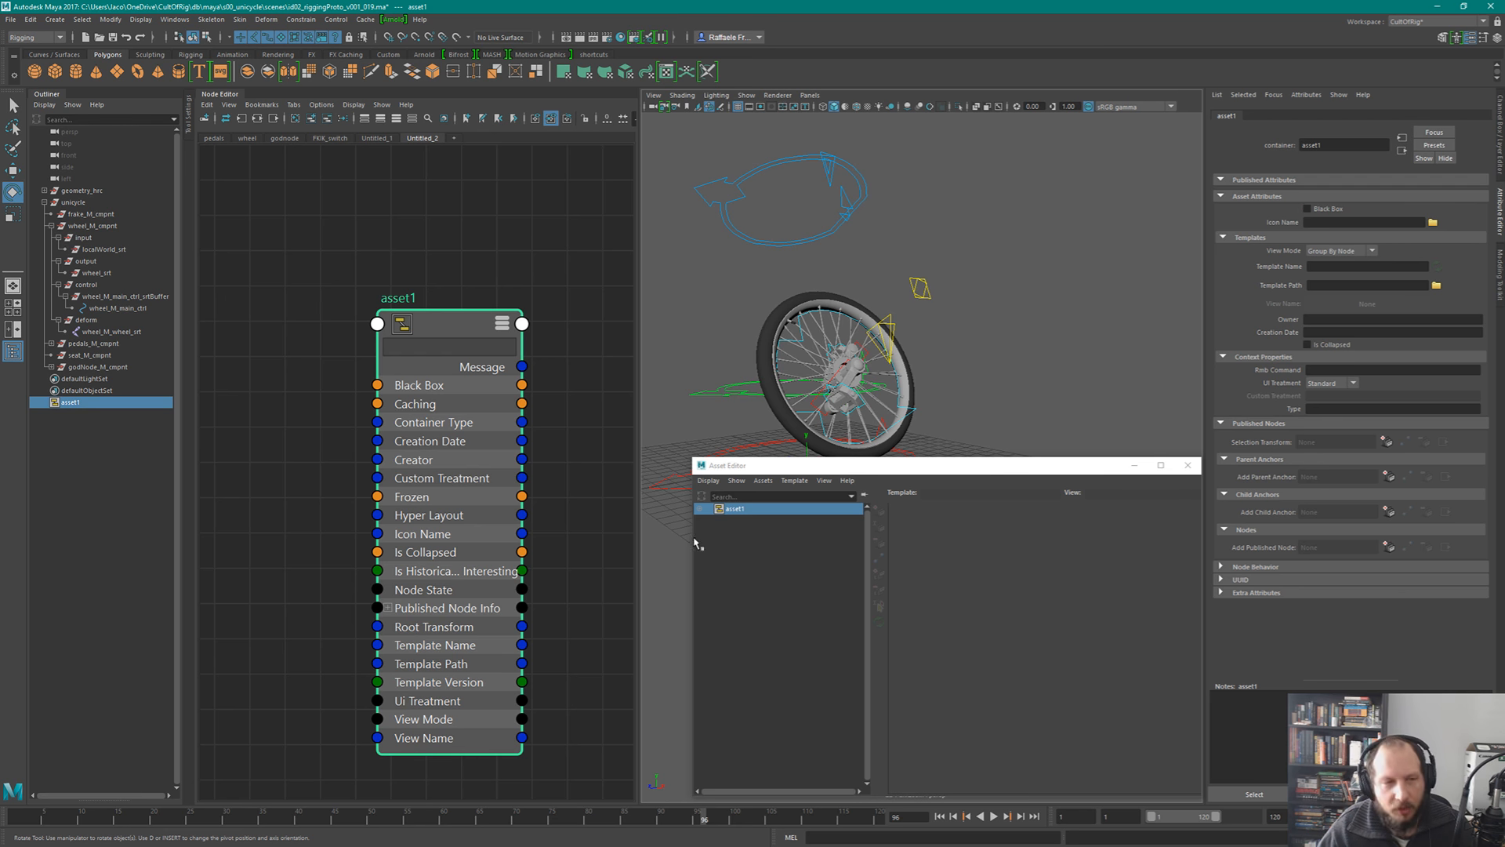
- Rename the container node as wheel_M_dgCmpnt
left_click(463, 380)
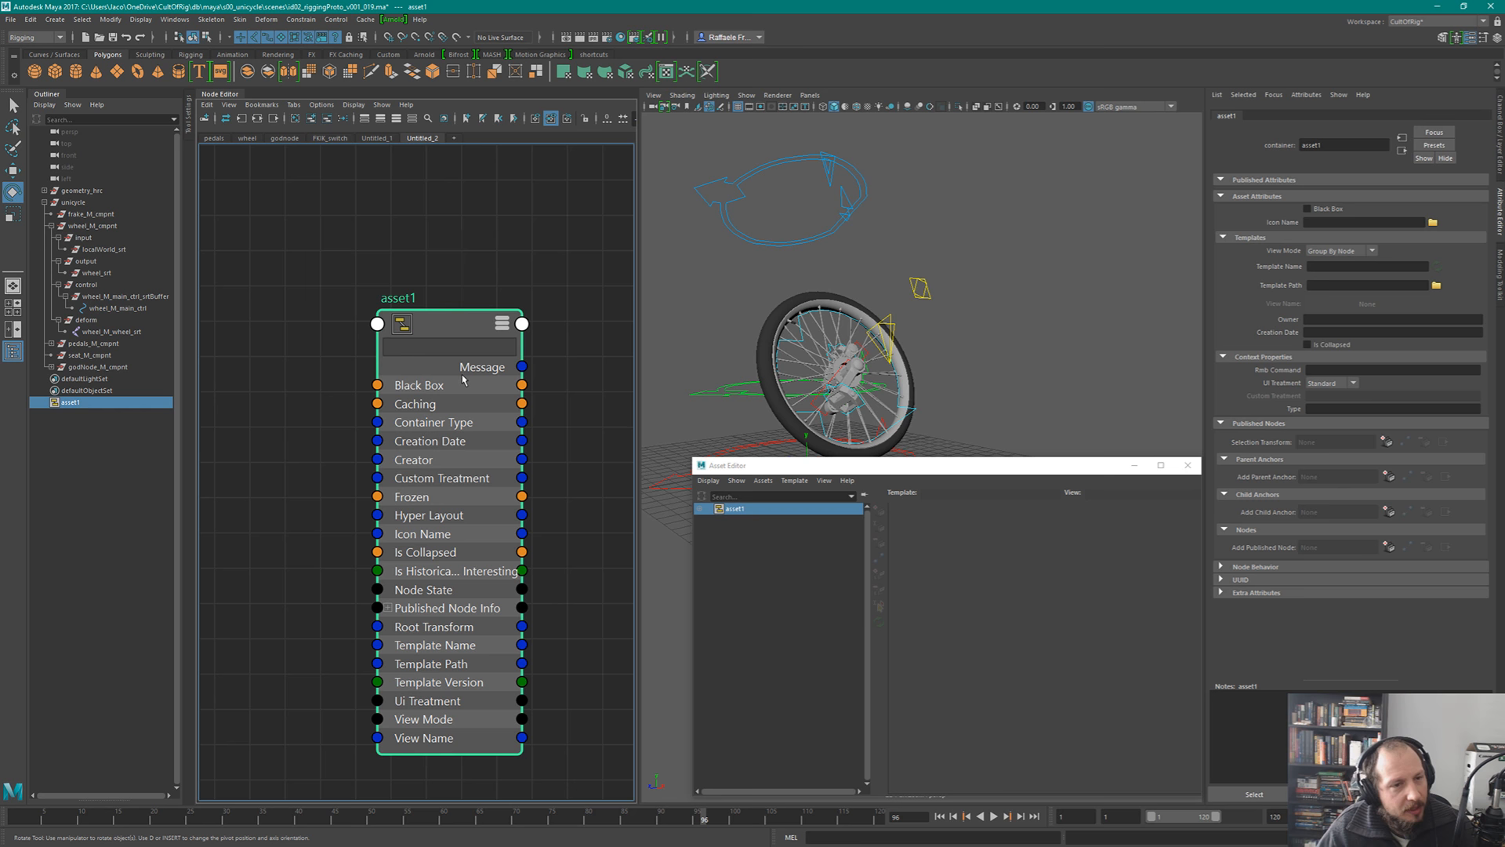
double_click(401, 299)
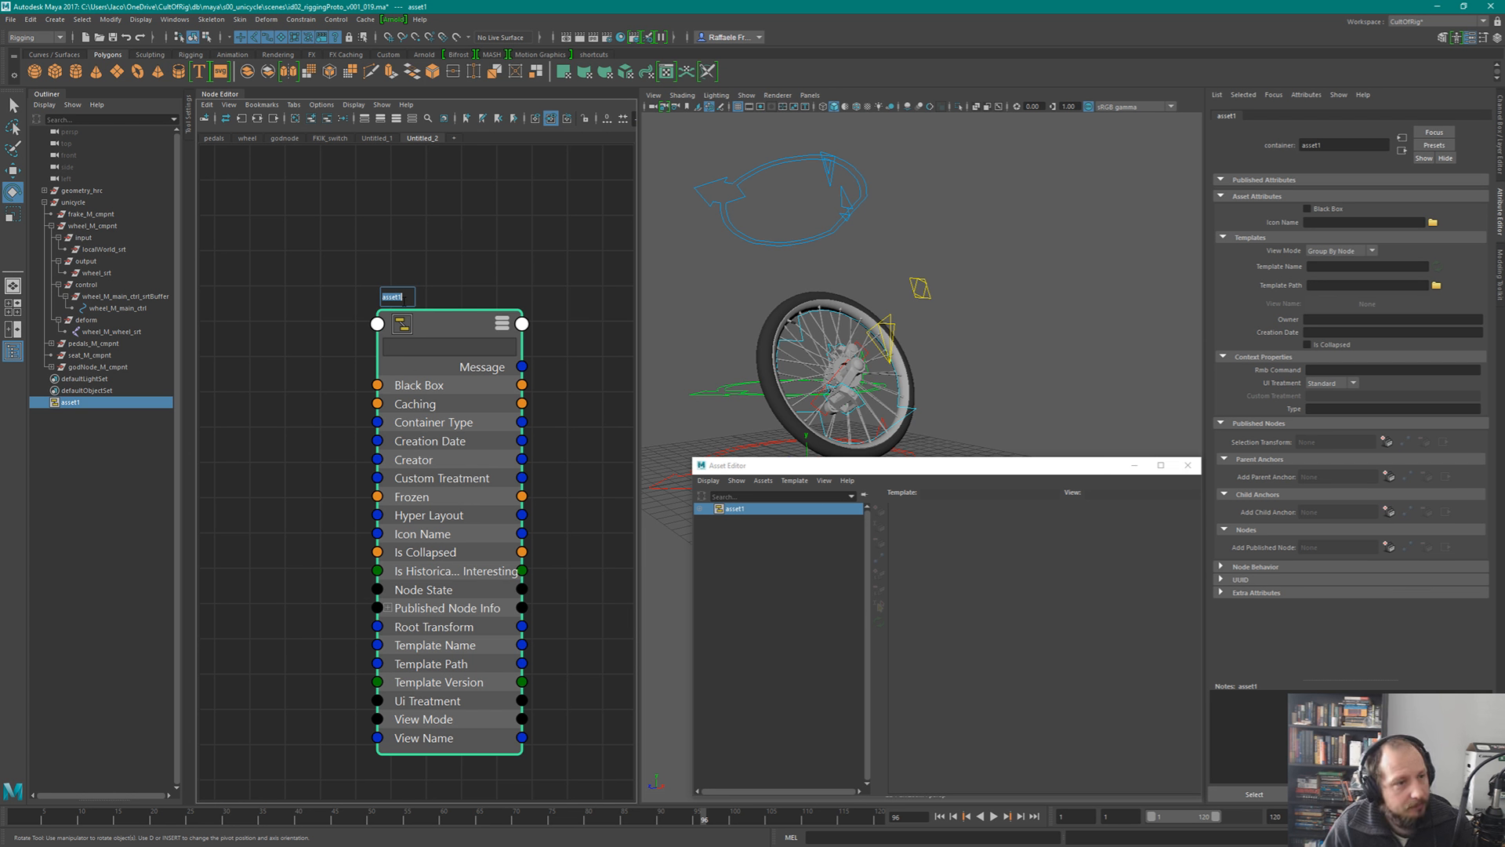
type("wheel_M_")
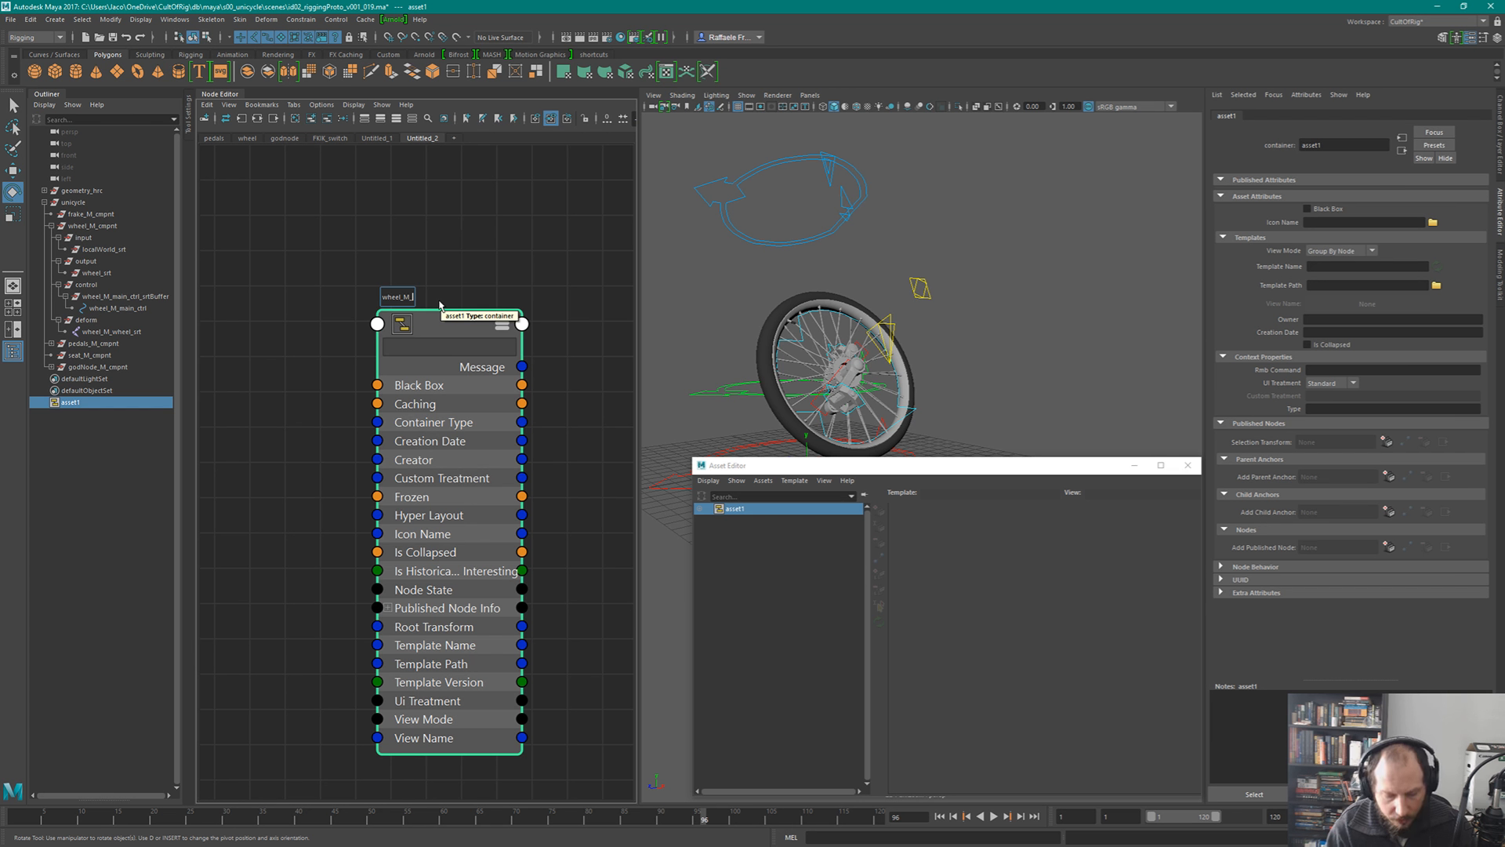
type("dgCmpnt")
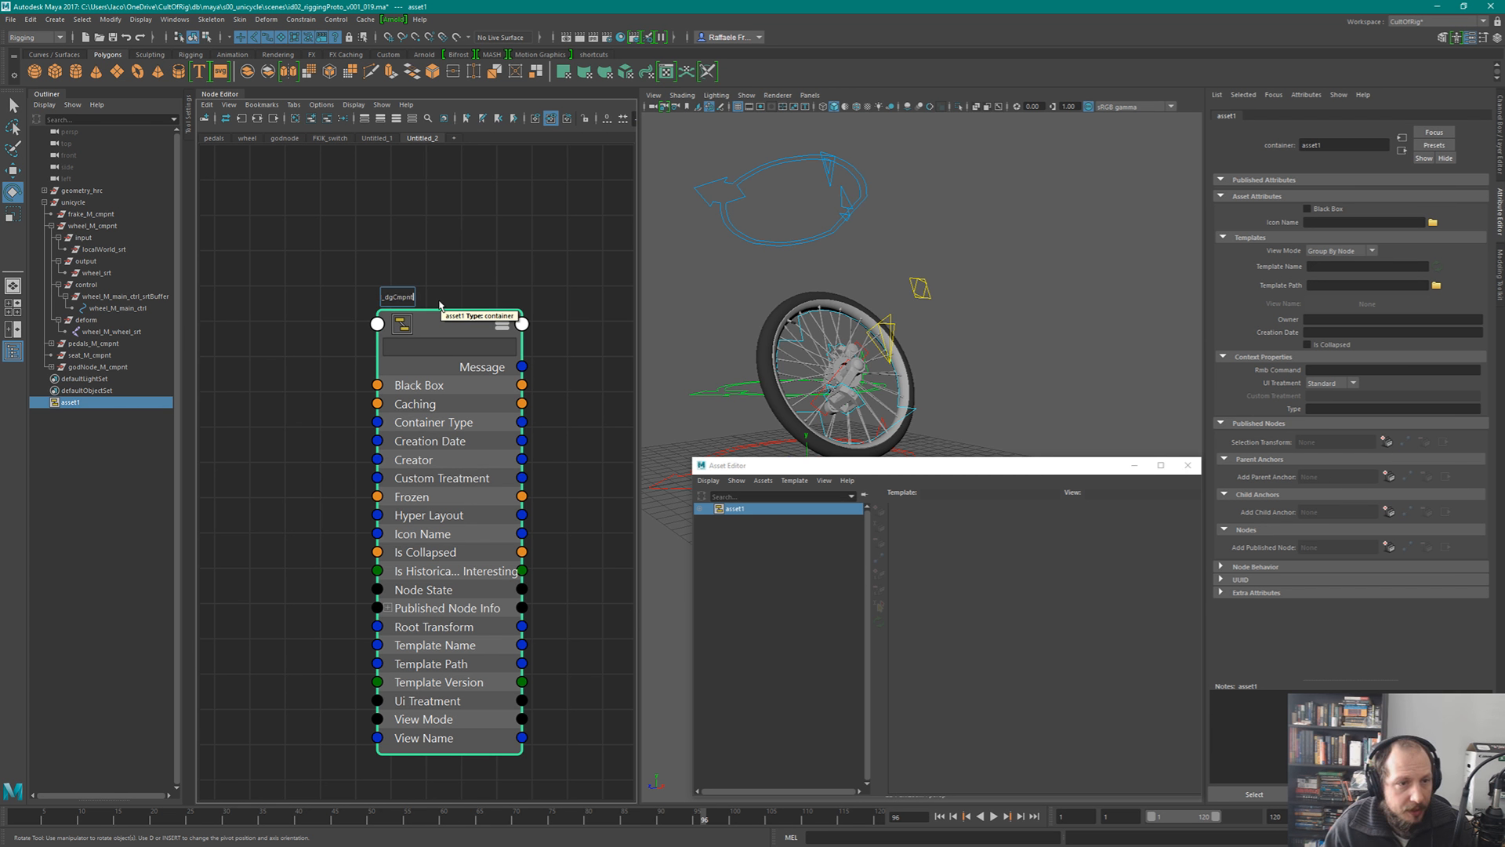
key("Return")
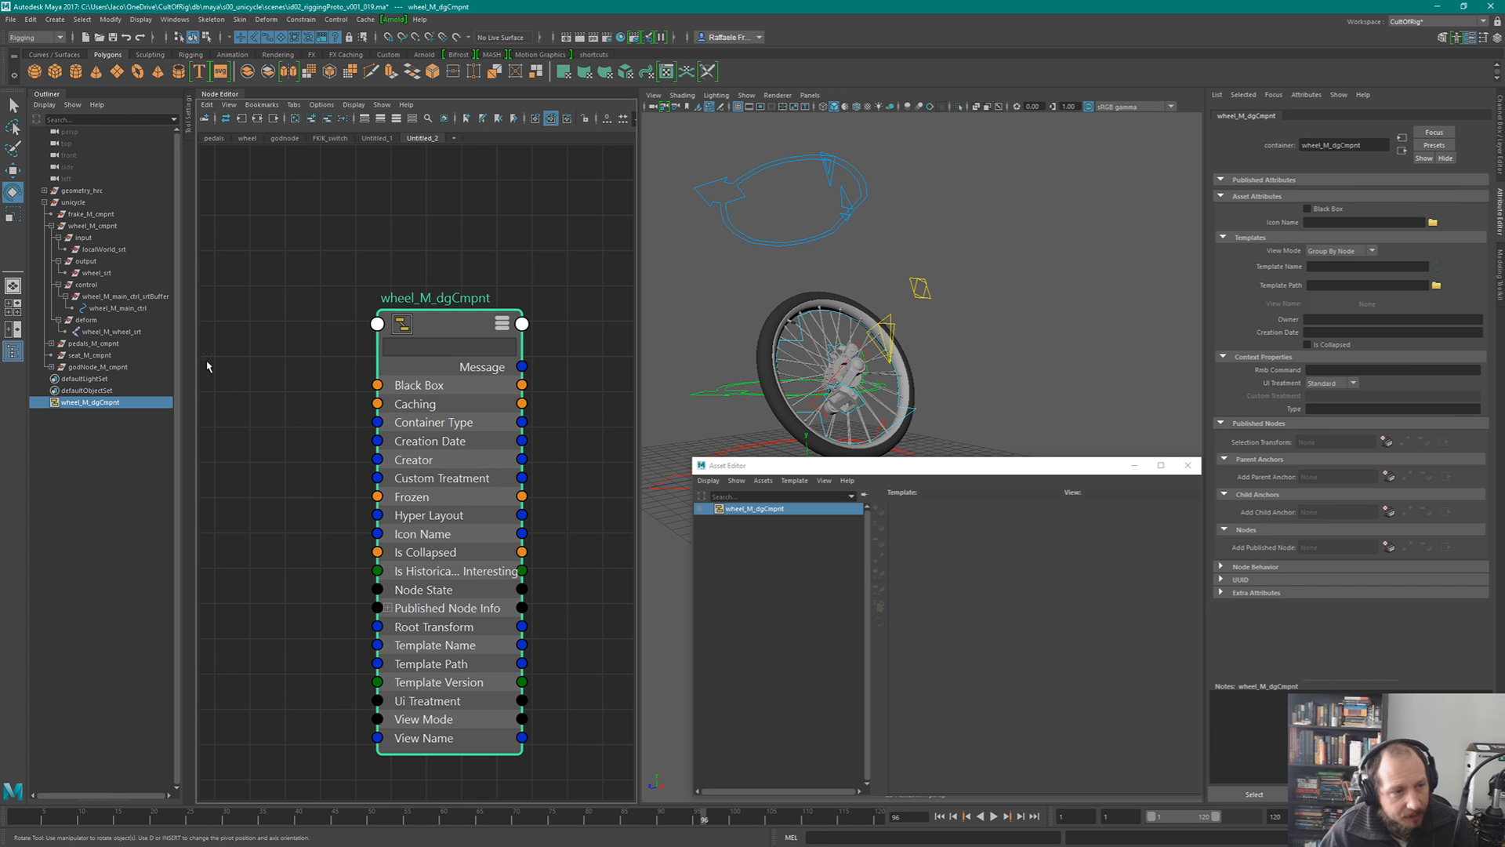
left_click(99, 228, "ctrl")
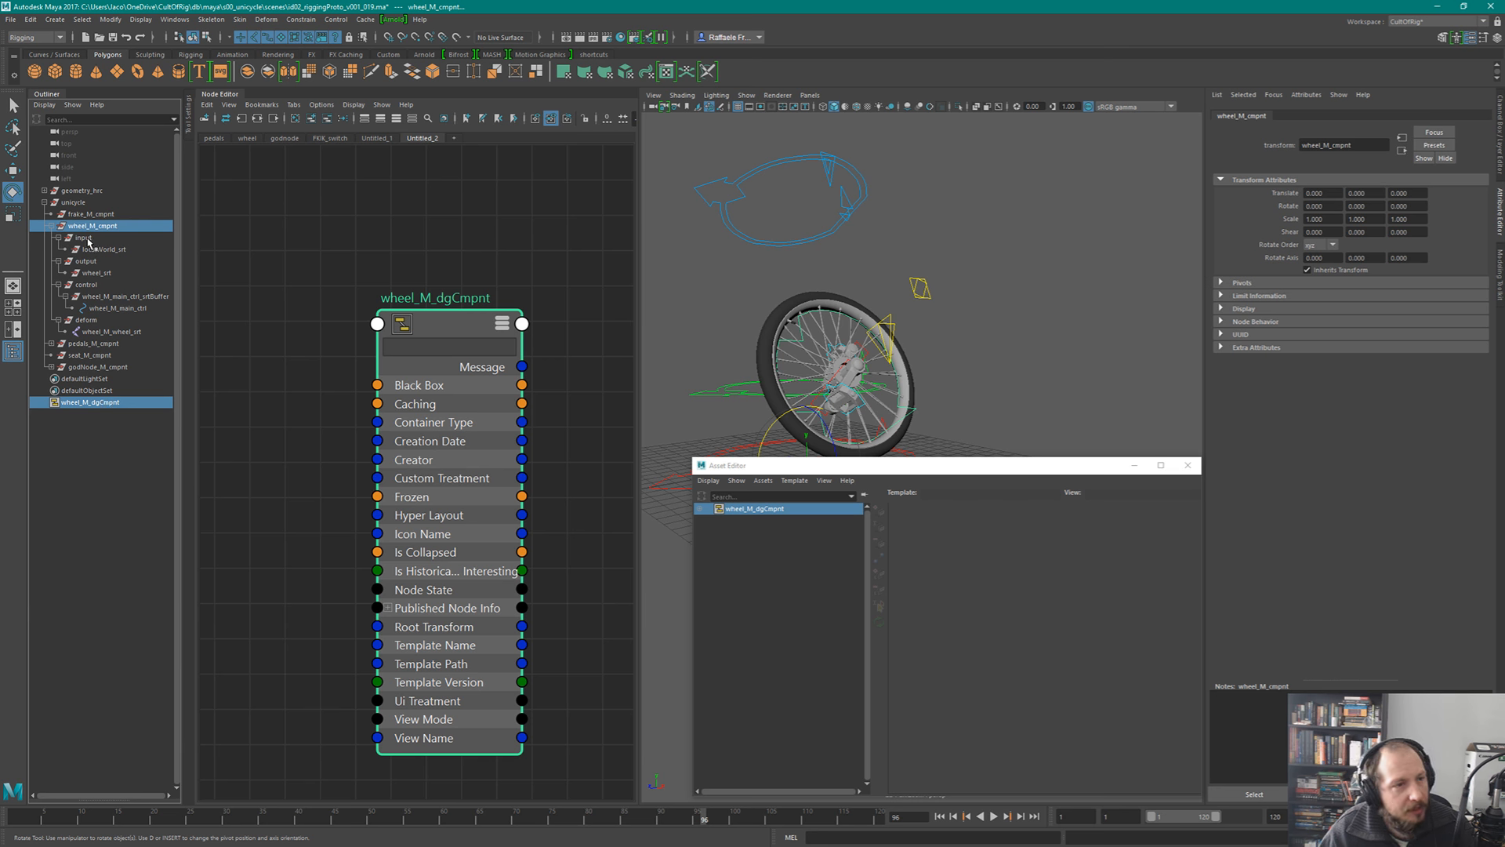
left_click(87, 238)
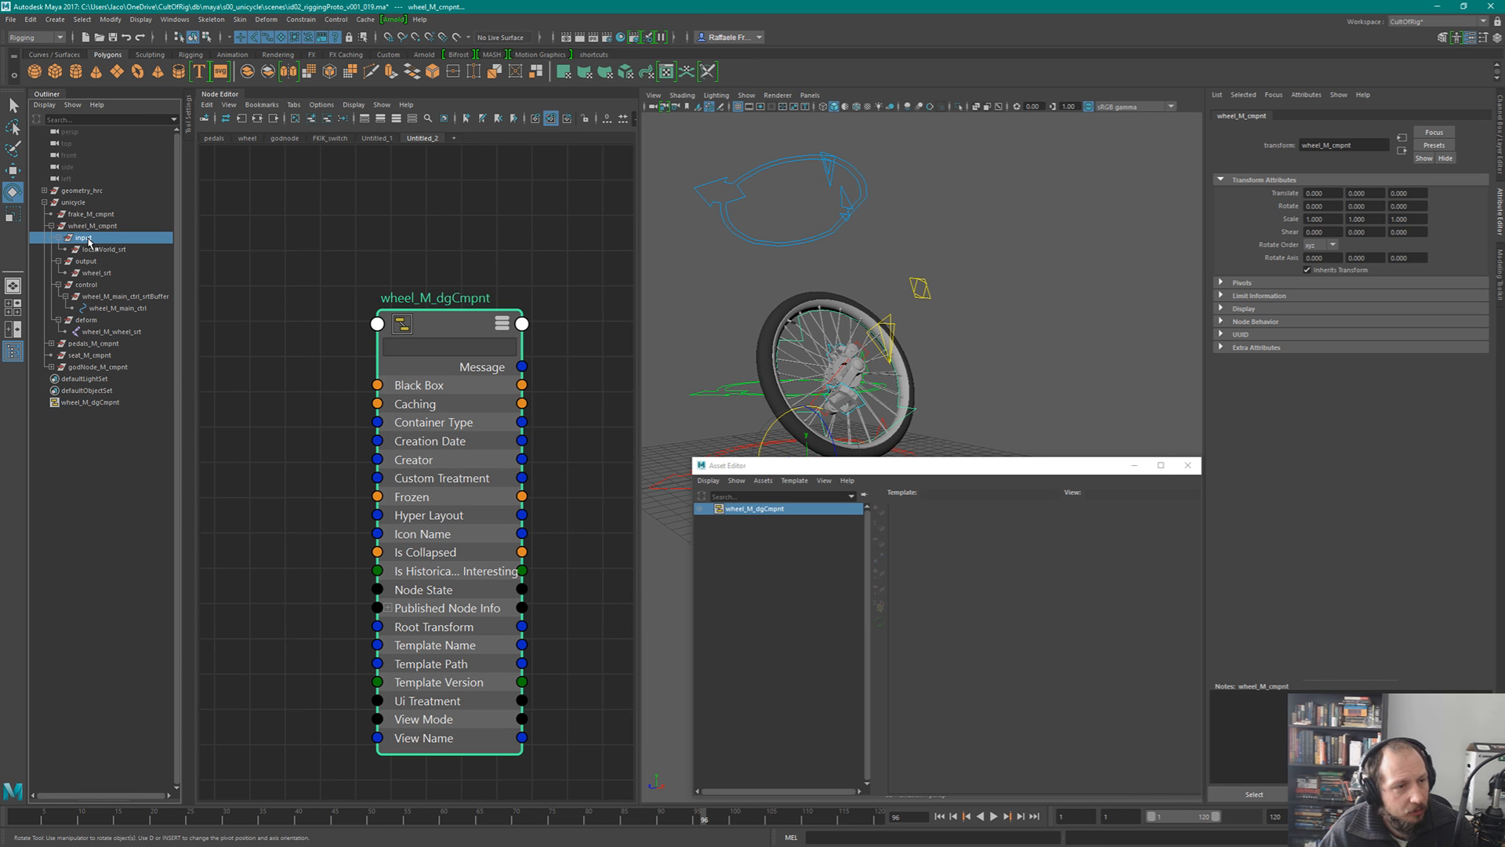
left_click(95, 332, "shift")
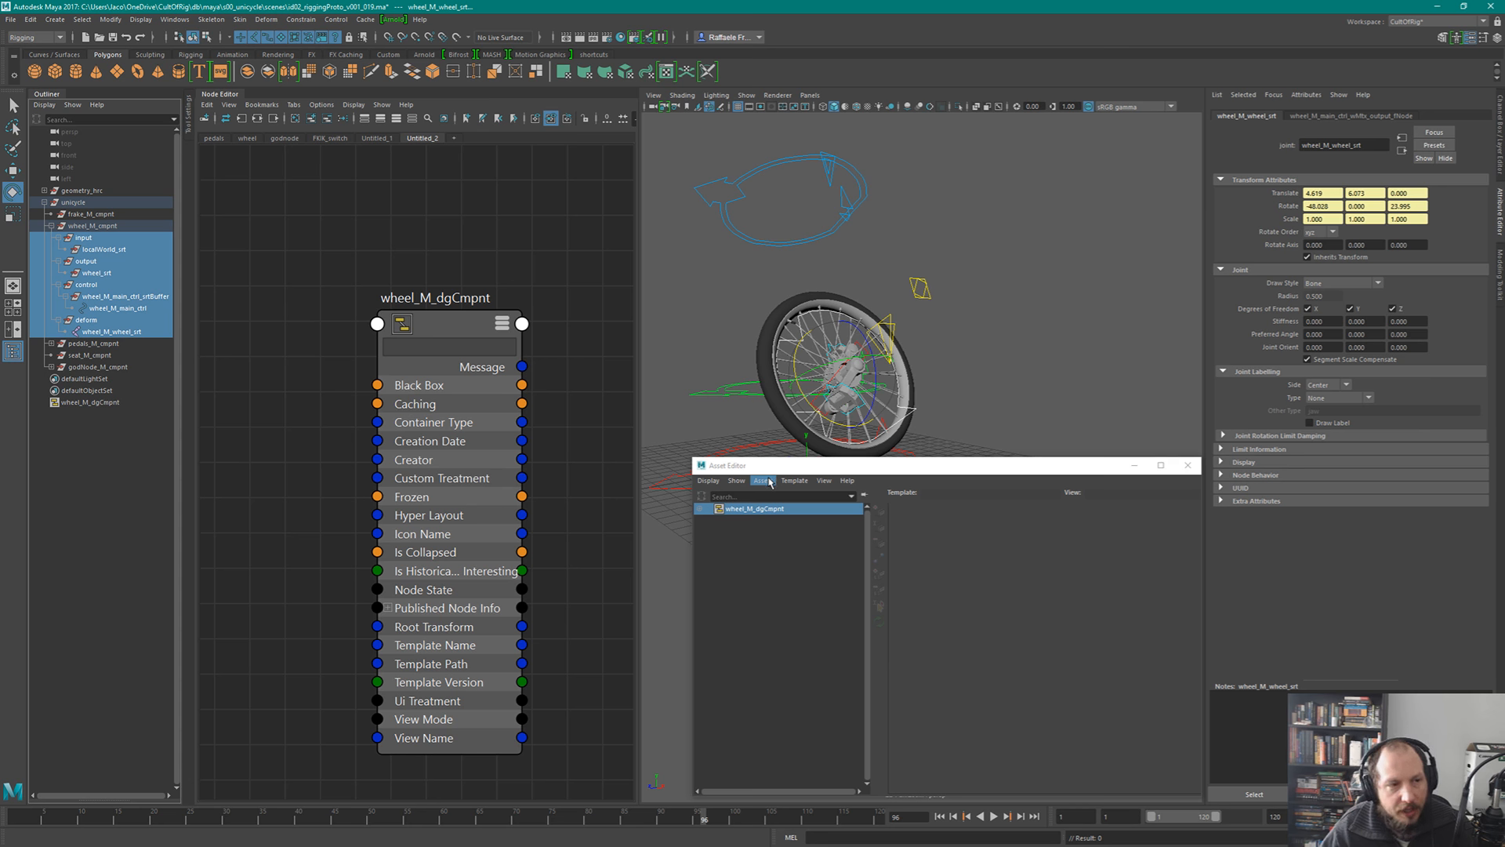
- Select the wheel_M_dgCmpnt container and review the Asset Editor's asset commands, including the advanced Set Current Asset choices
left_click(394, 362)
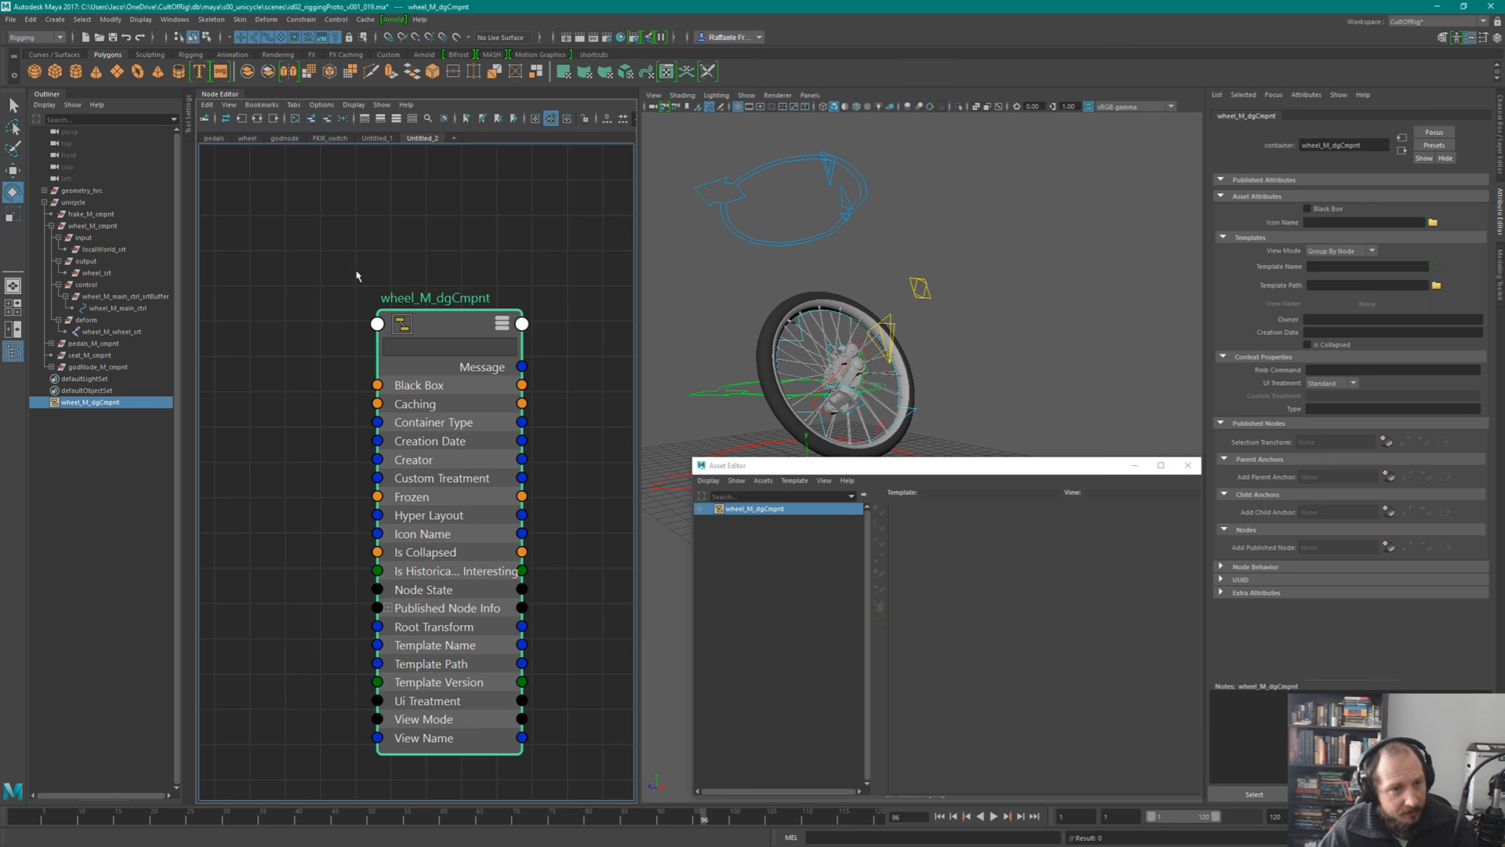
left_click(763, 480)
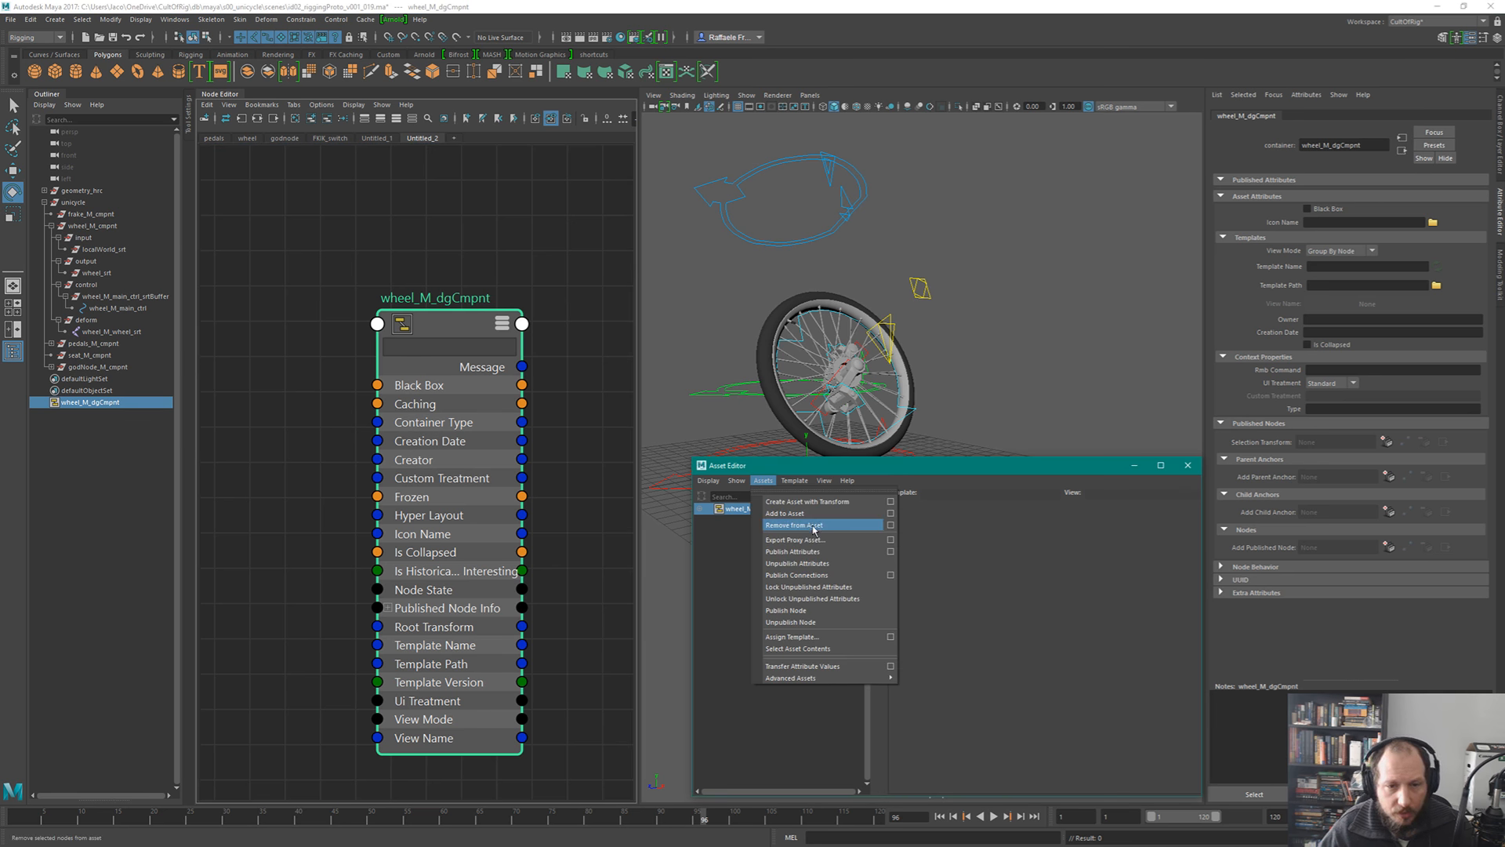
mouse_move(815, 681)
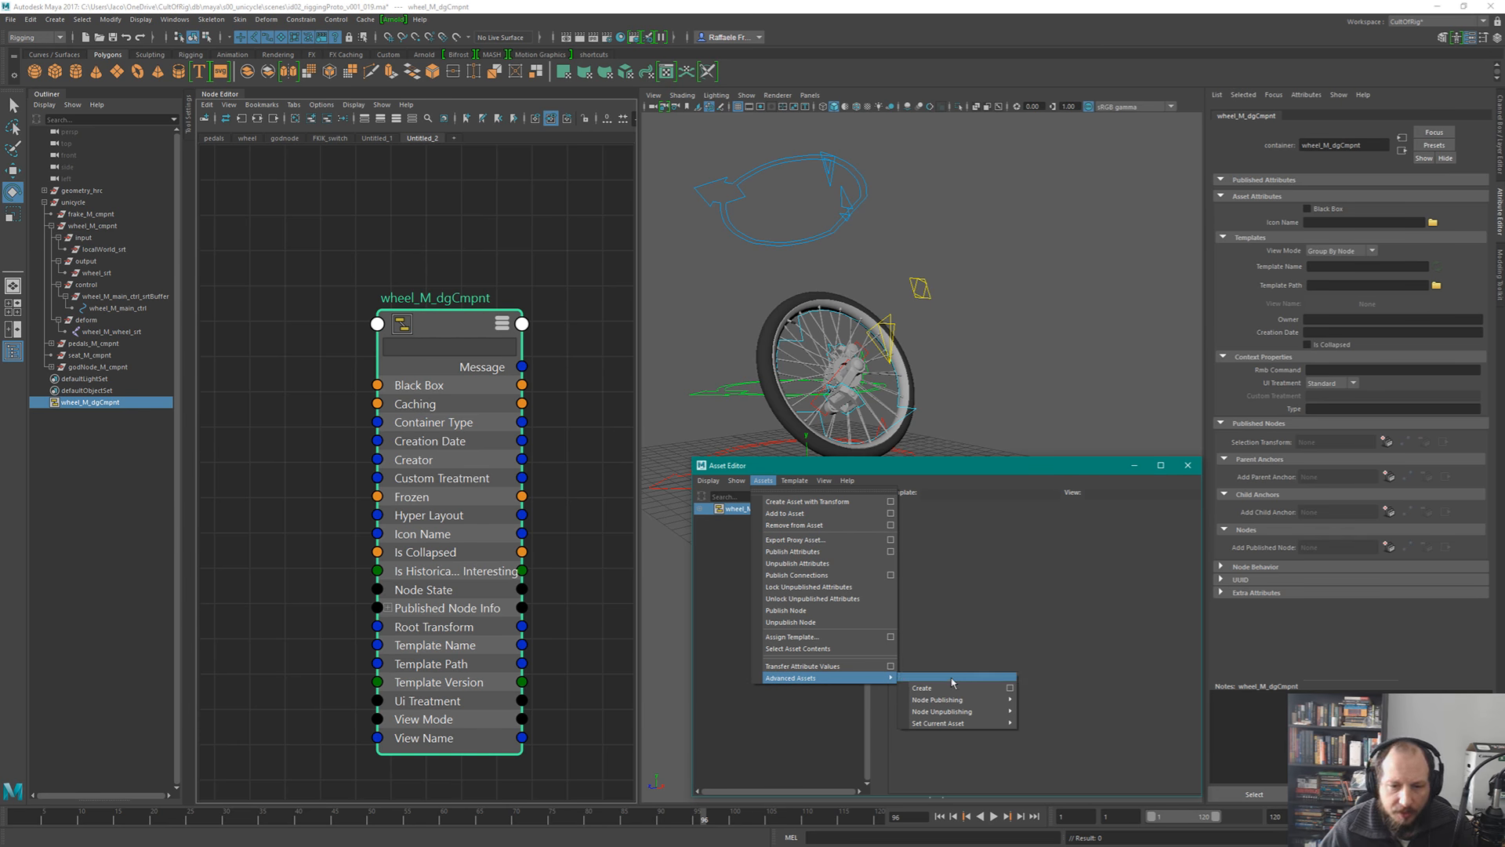
mouse_move(948, 703)
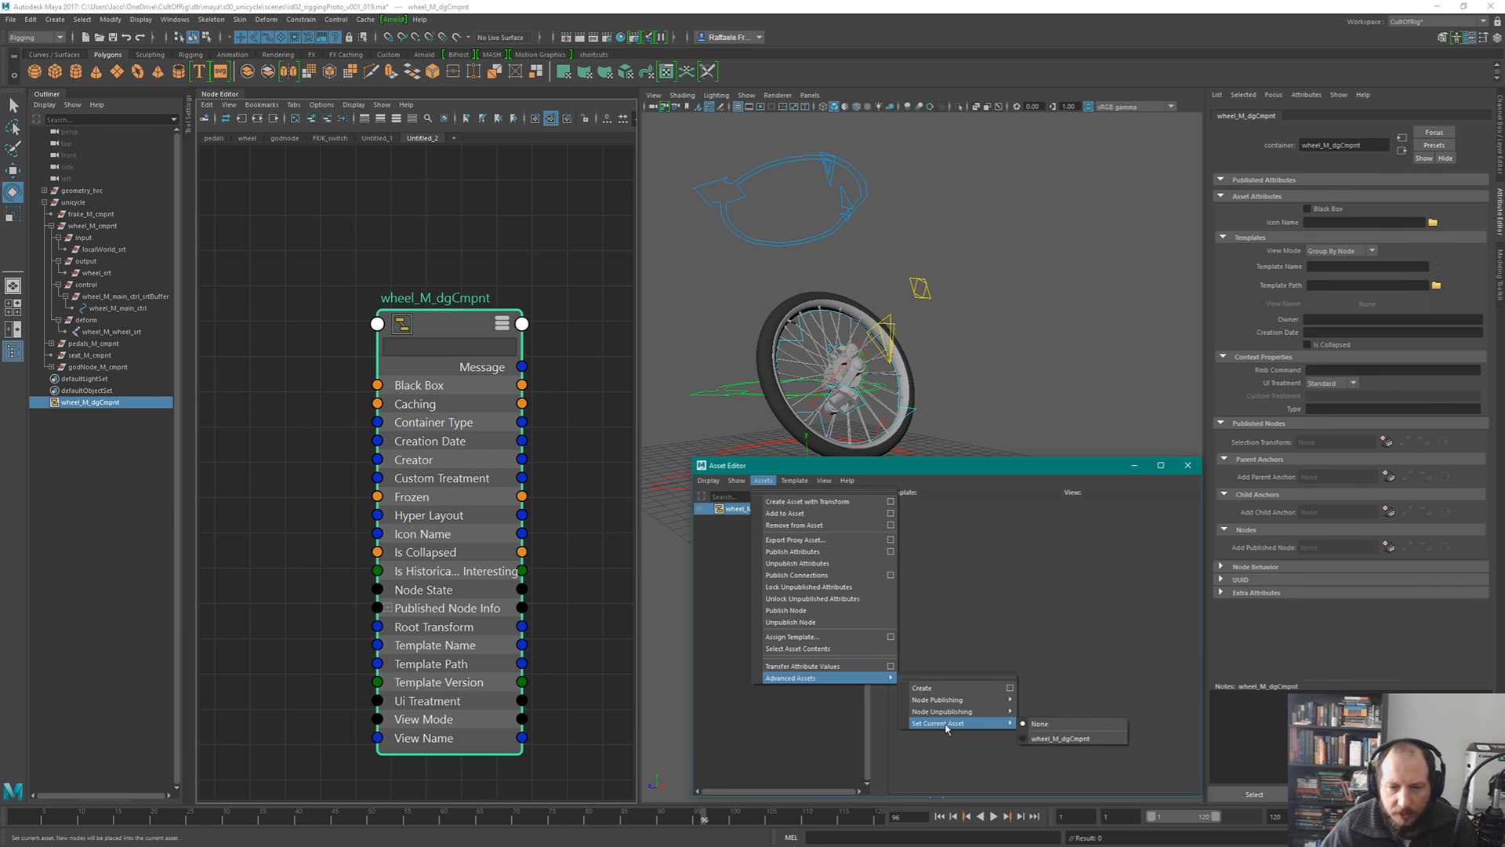
left_click(1085, 742)
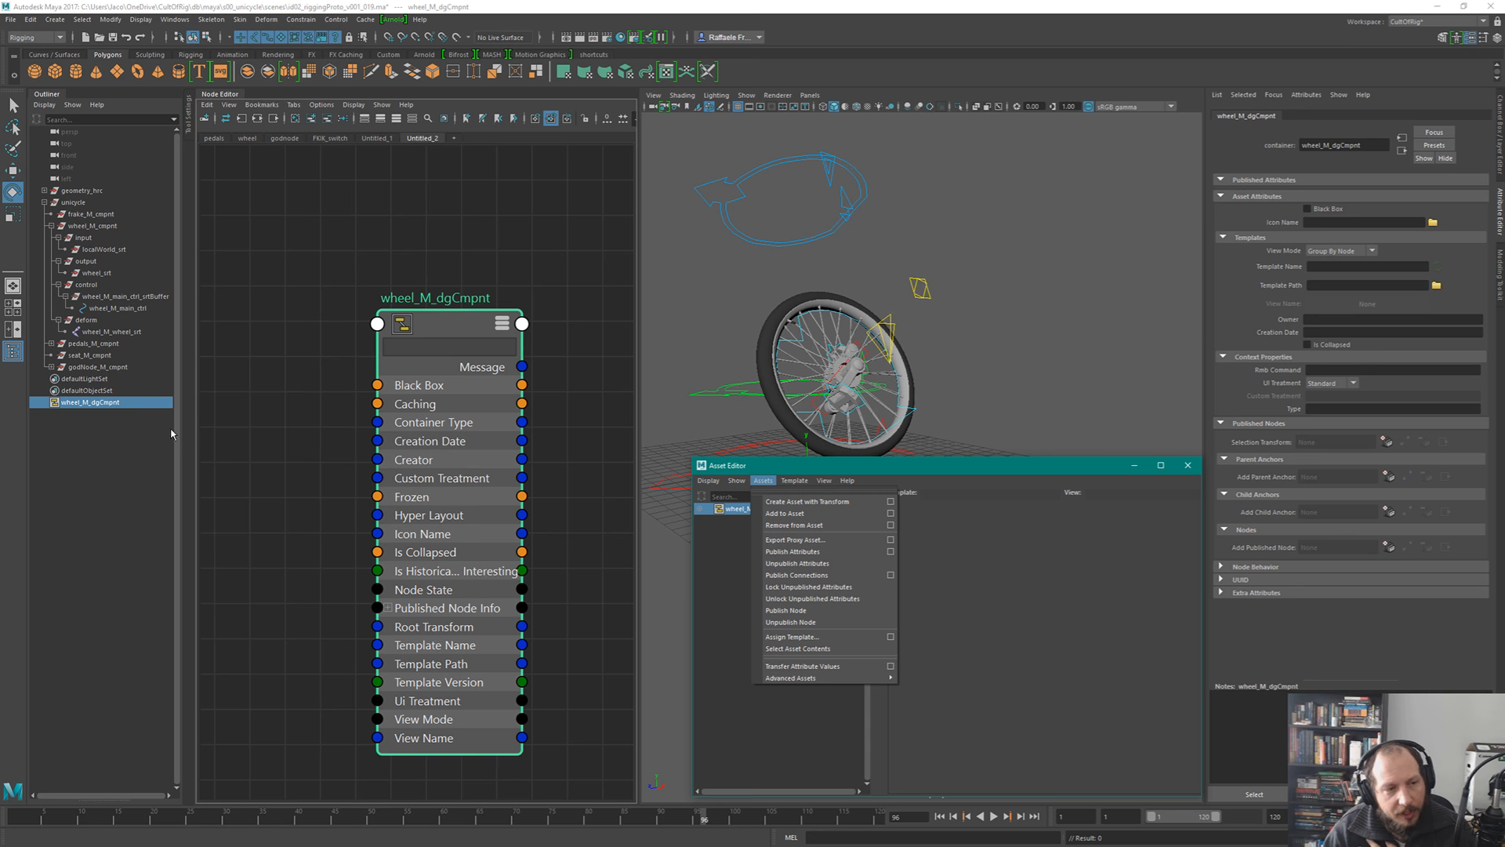
left_click(306, 335)
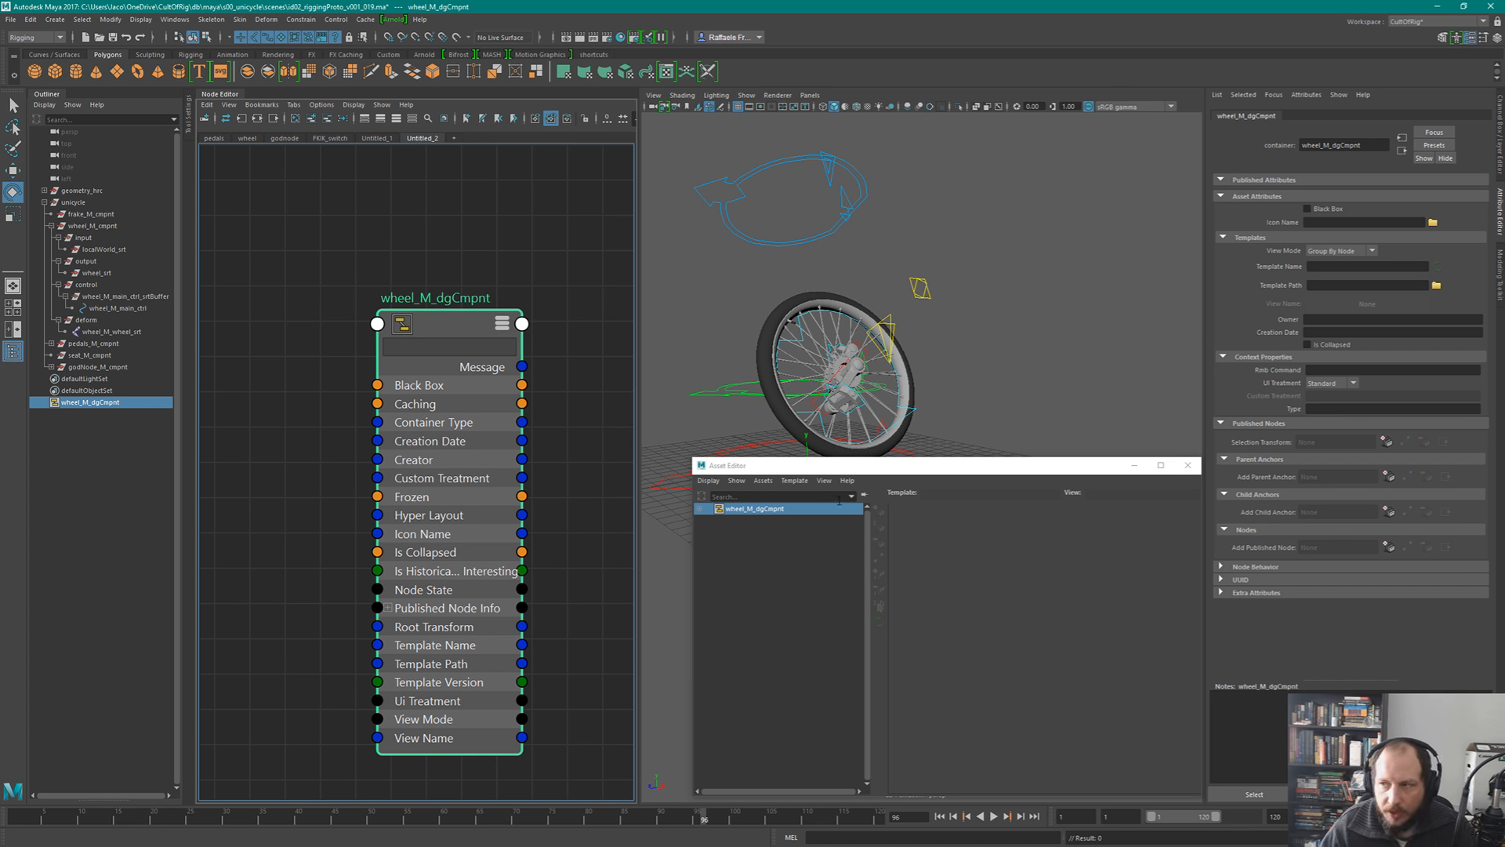
- Add wheel_M_cmpnt and all its child nodes to the wheel_M_dgCmpnt container, and expand the container in the Outliner
left_click(93, 226)
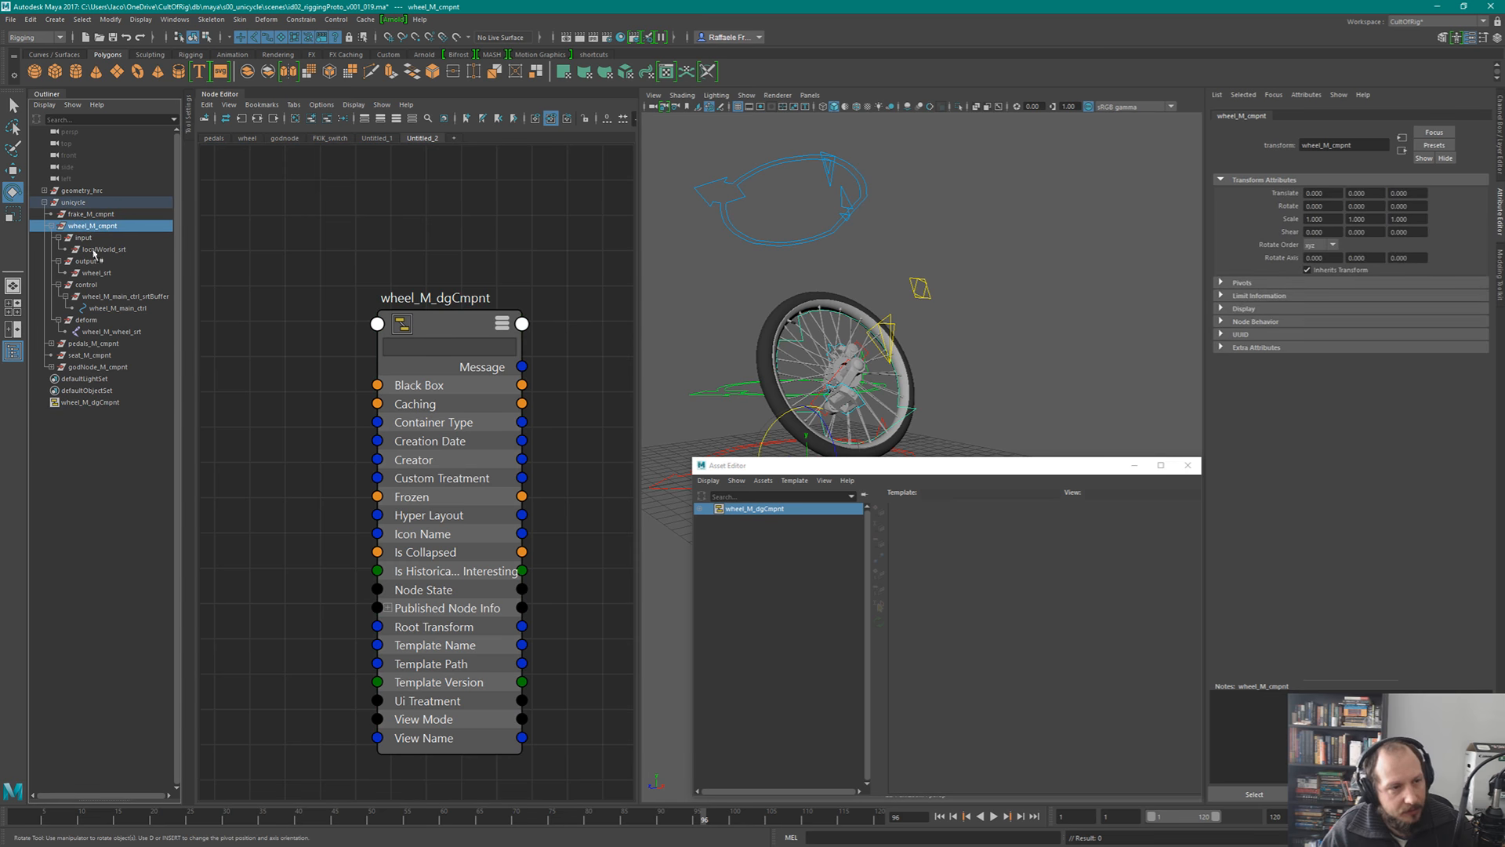
left_click(98, 331, "shift")
middle_click_drag(100, 336, 100, 402)
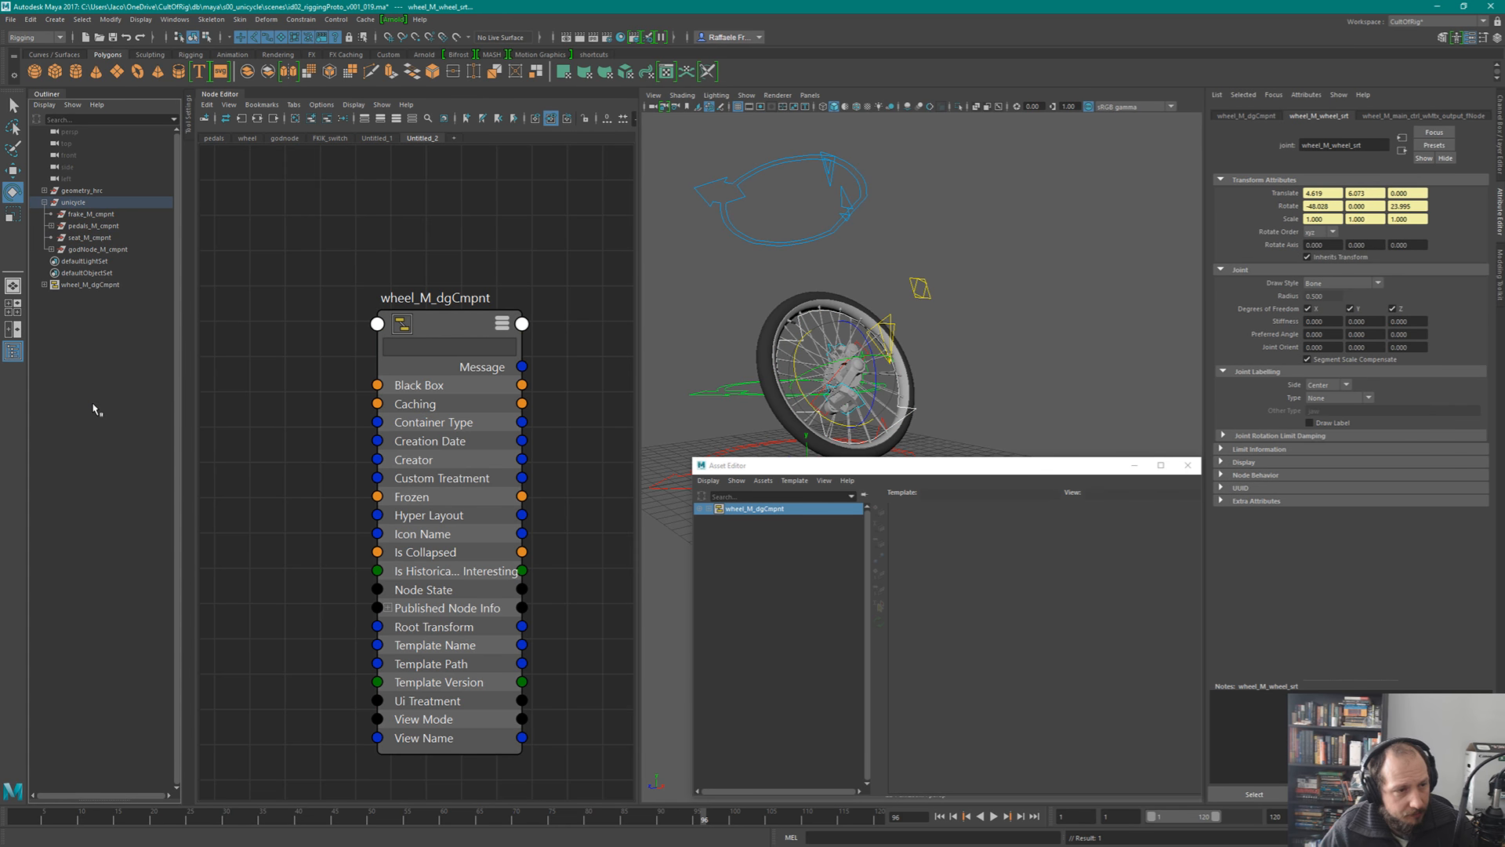
left_click(45, 285)
left_click(51, 296)
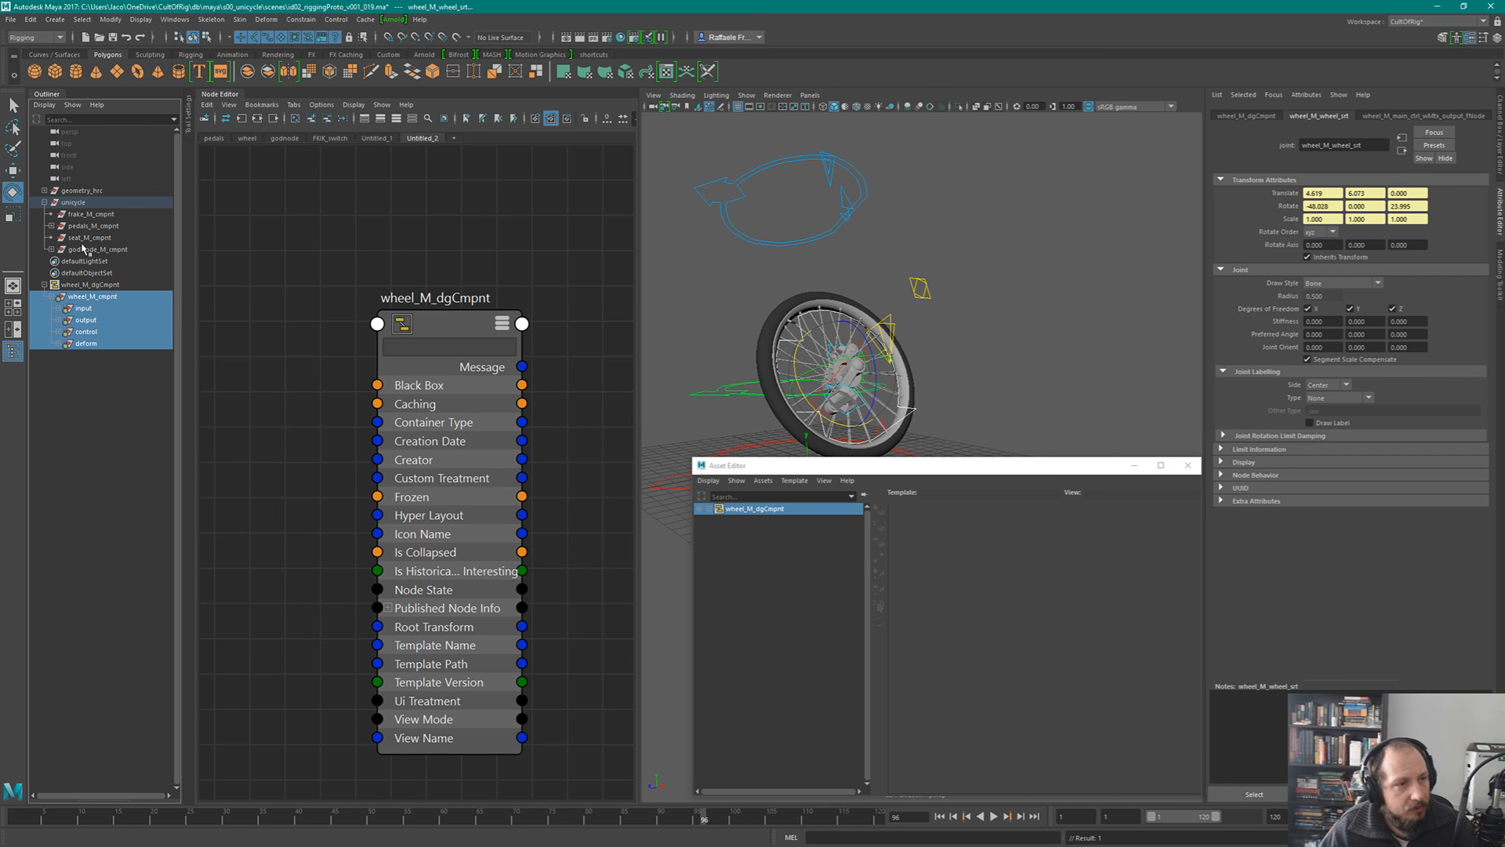
- Widen the Outliner and set its Advanced Asset Contents display to Both
left_click(72, 102)
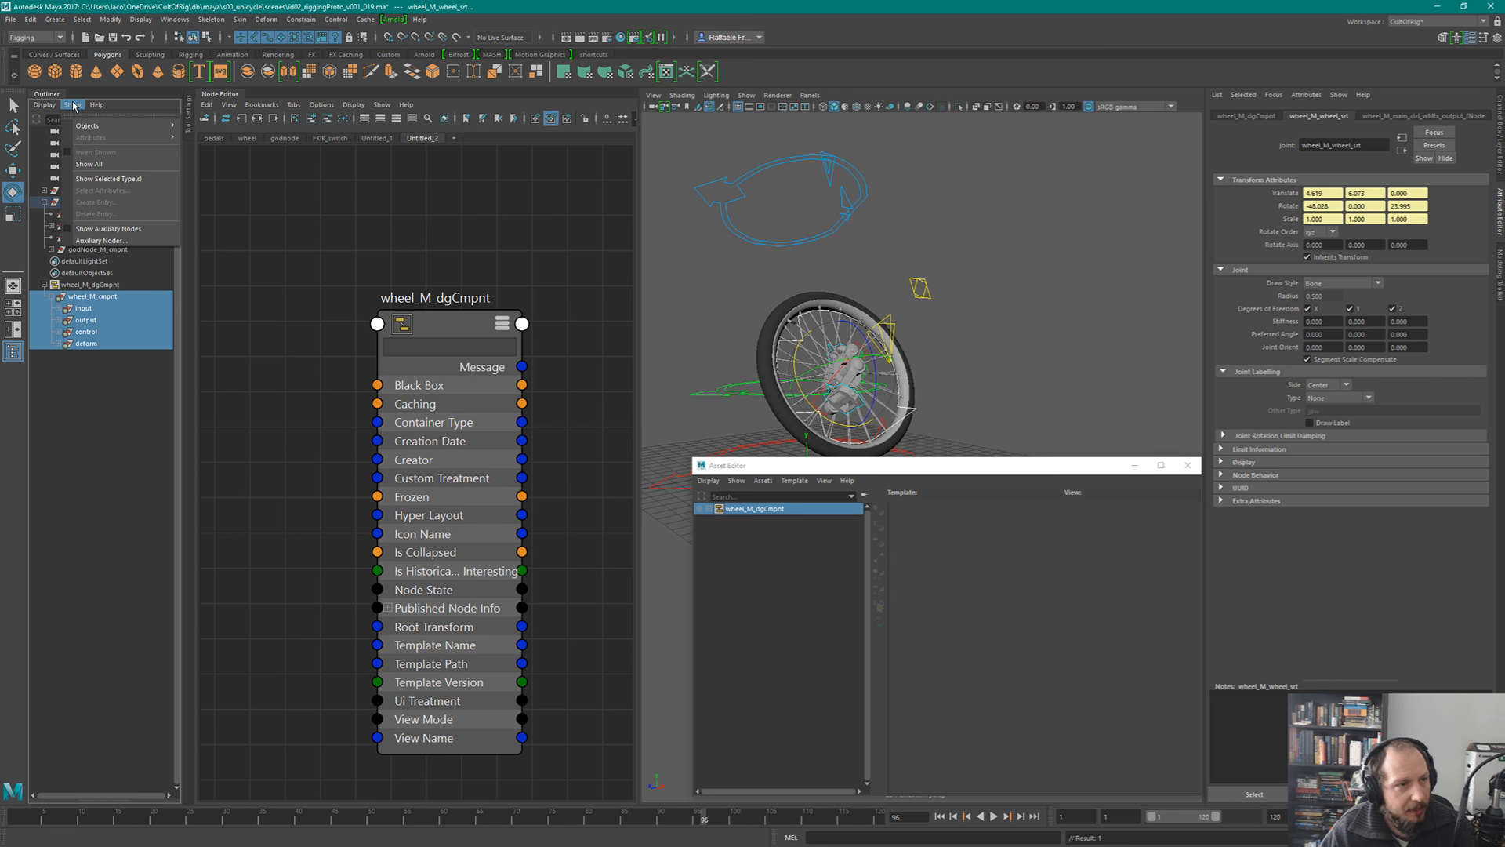
left_click(72, 102)
left_click_drag(195, 161, 249, 157)
left_click(73, 105)
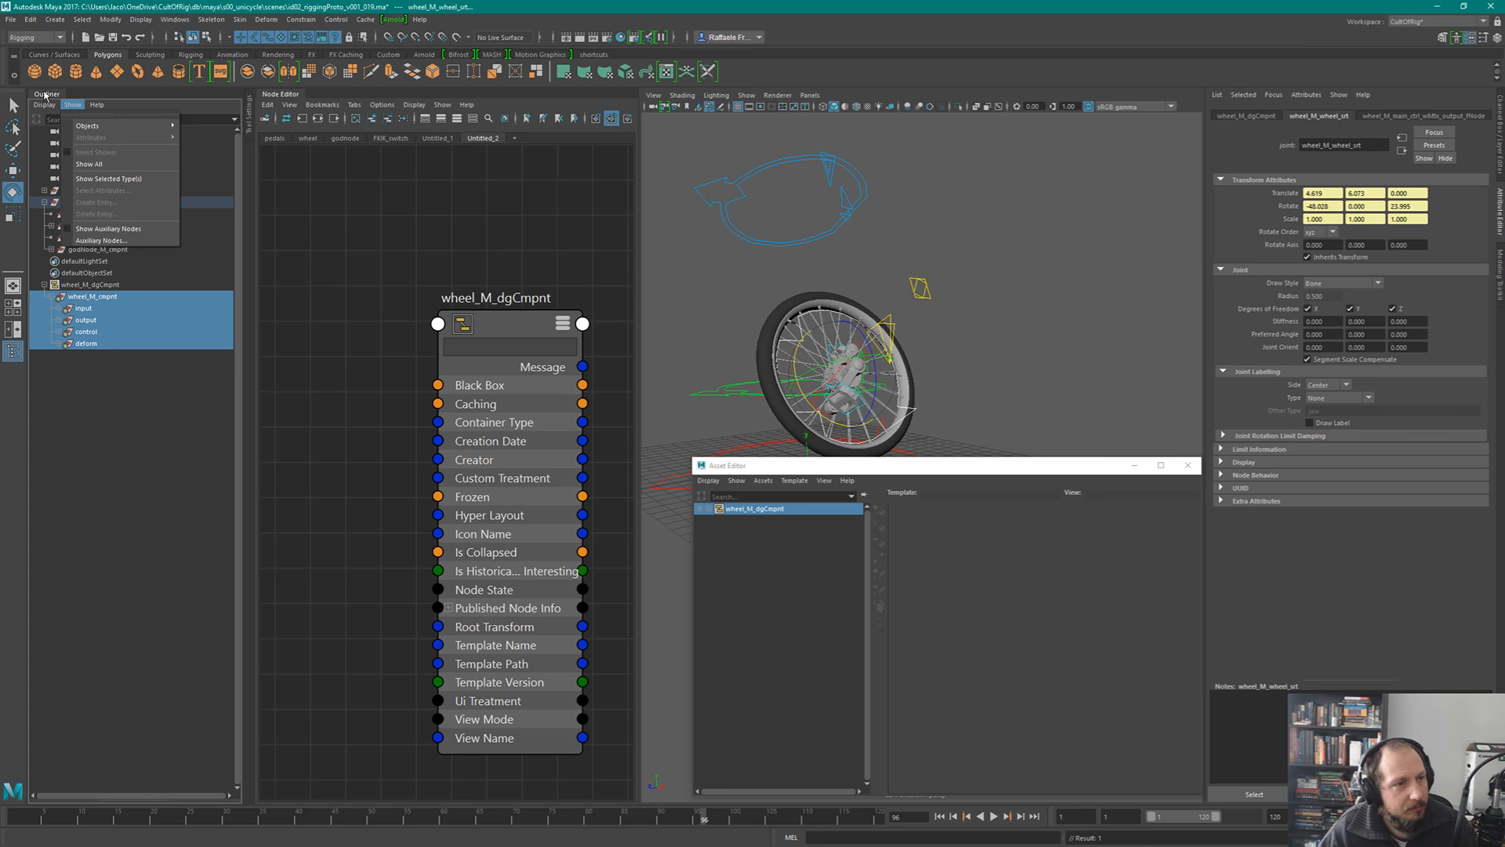
left_click(44, 104)
mouse_move(114, 309)
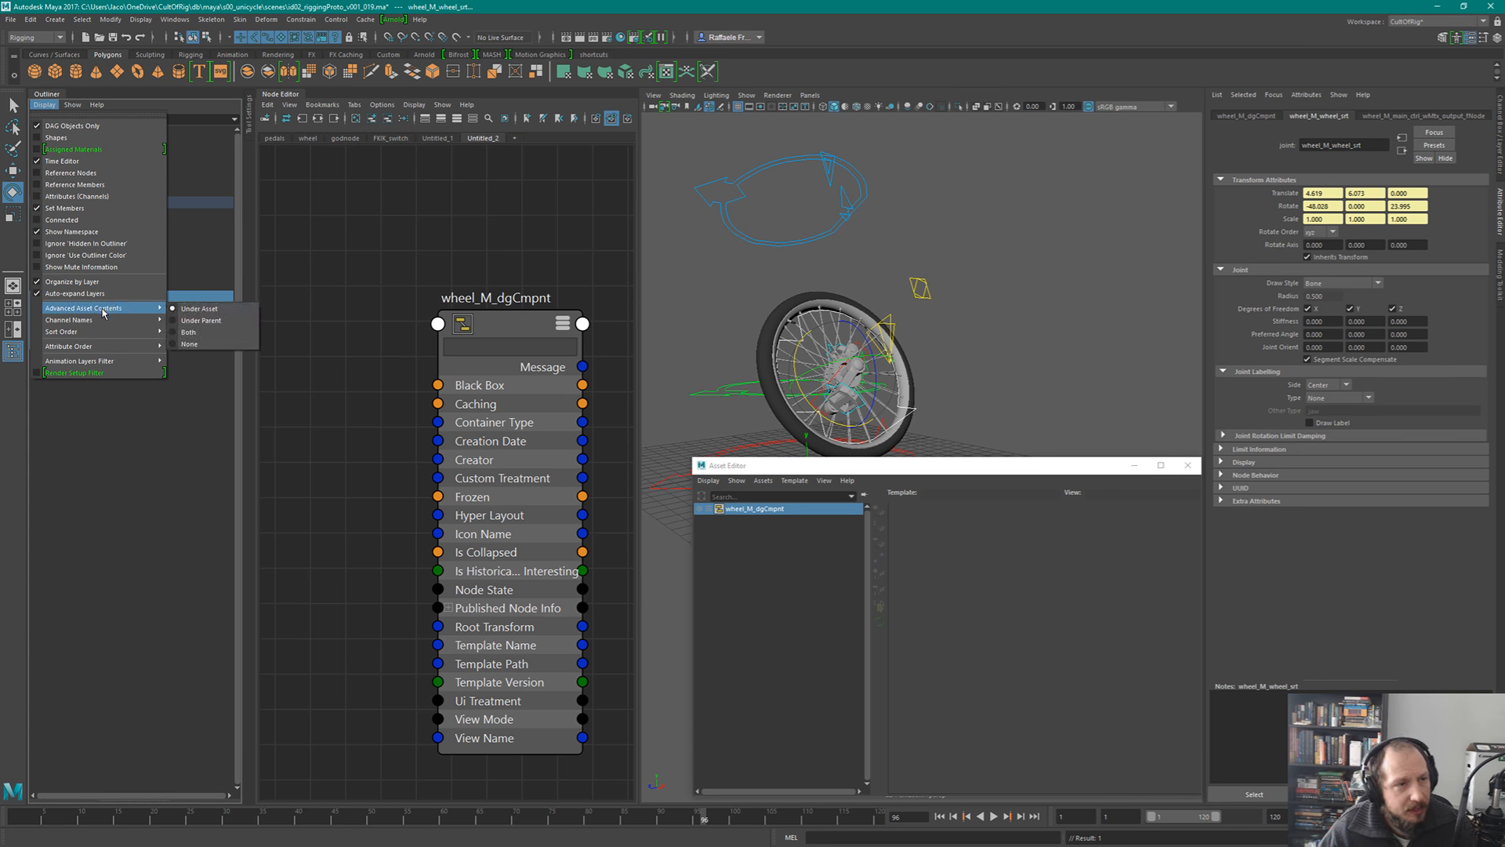
left_click(199, 336)
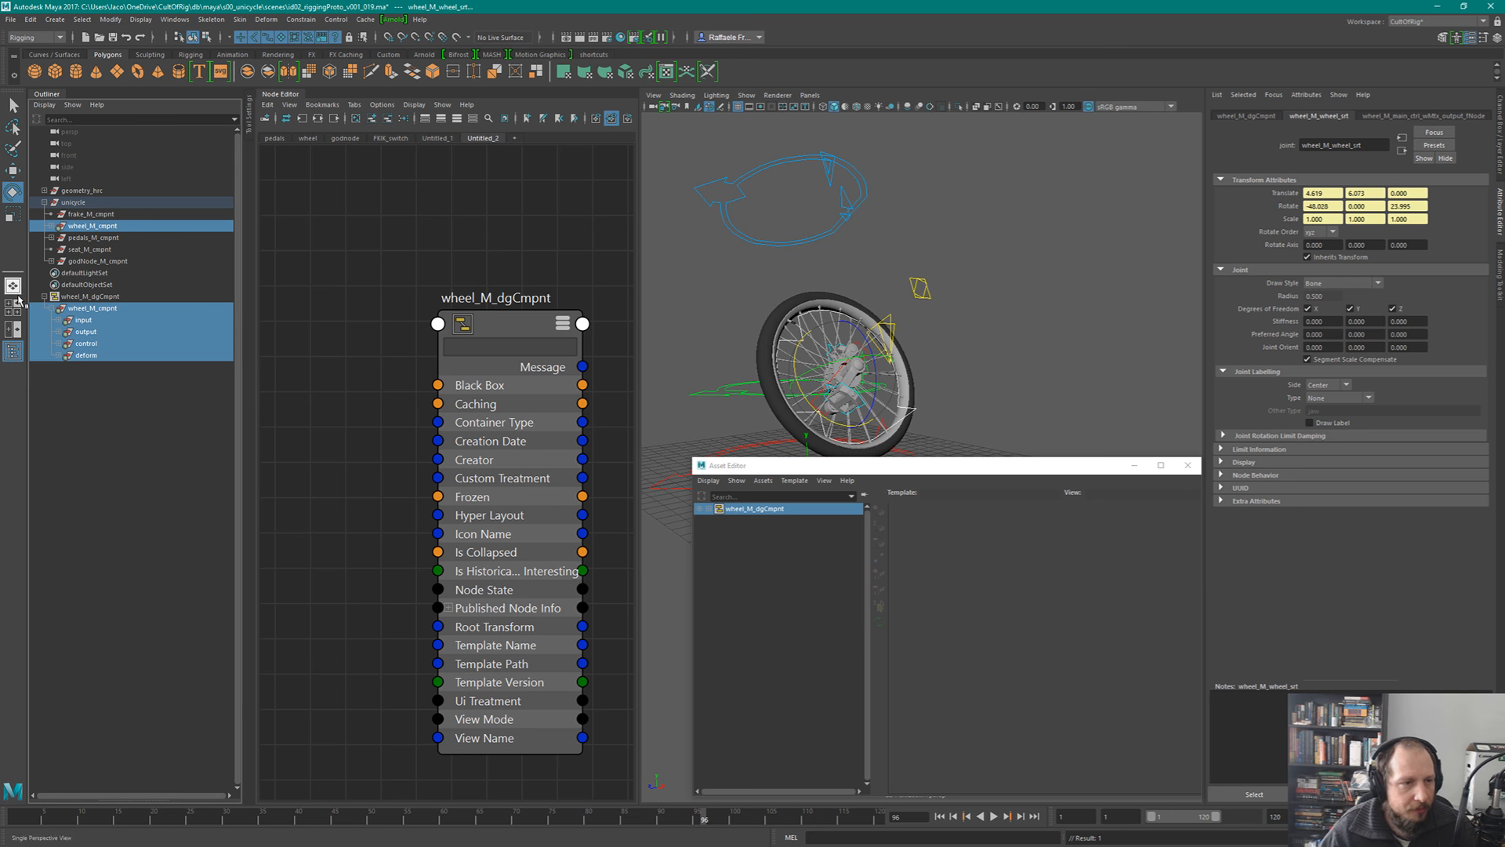
- Expand wheel_M_cmpnt under unicycle and select its input and output groups to compare them with the container's entries
left_click(51, 226)
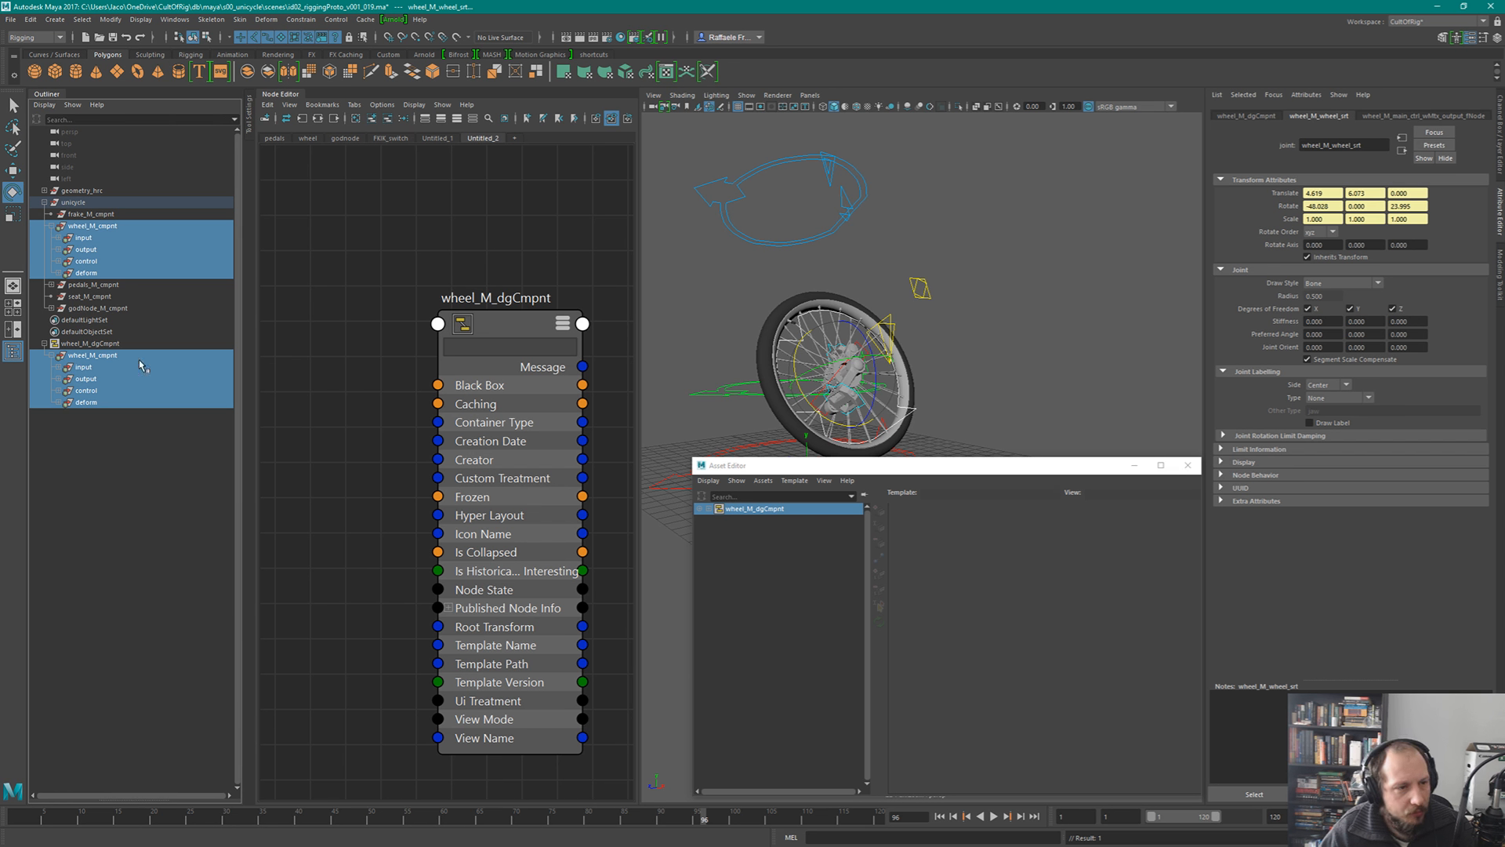
left_click(92, 344)
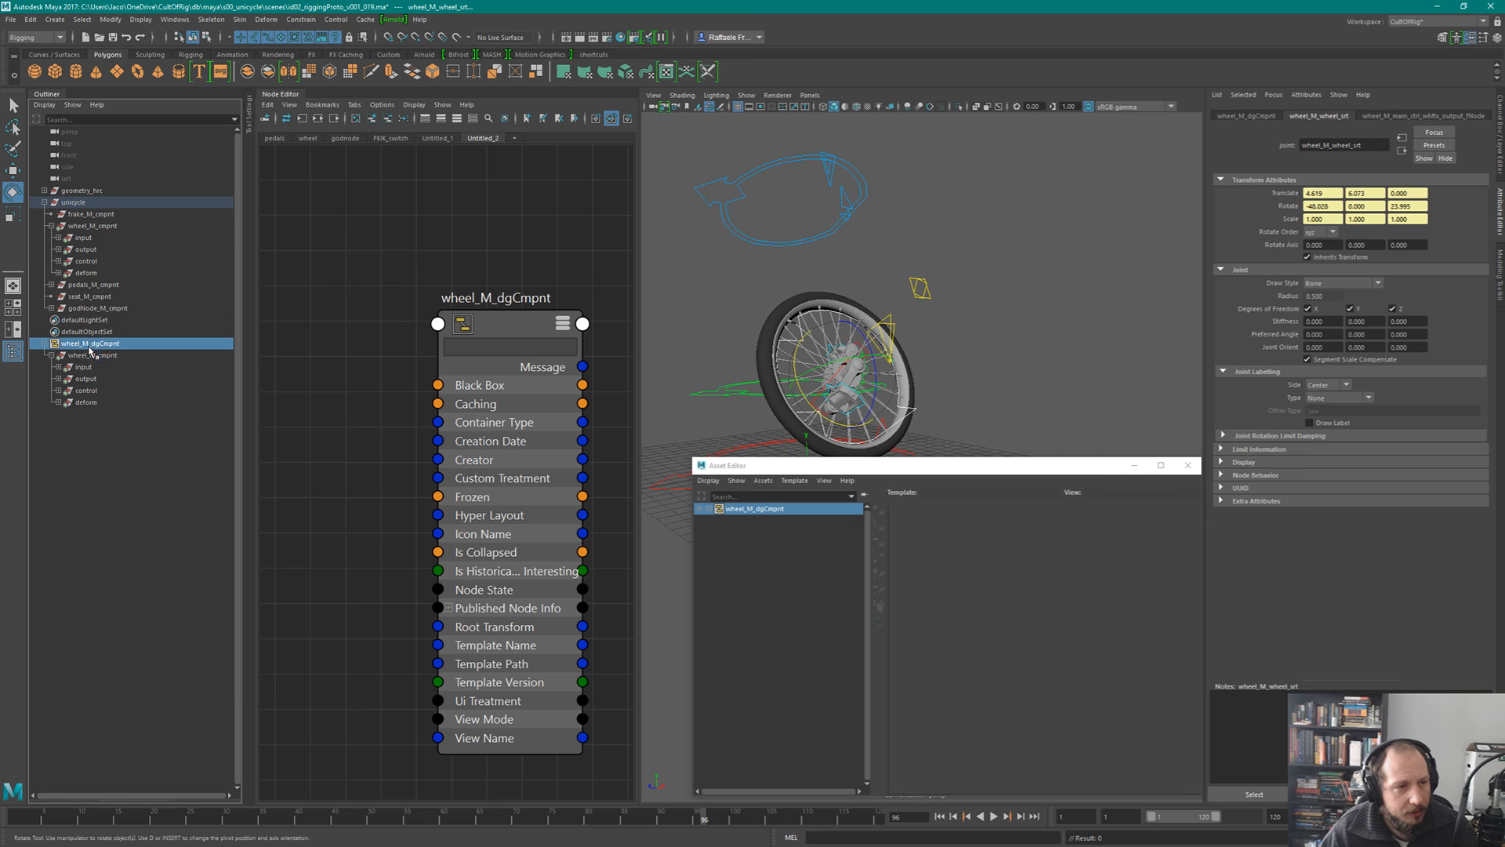
left_click(84, 237)
left_click(101, 249, "shift")
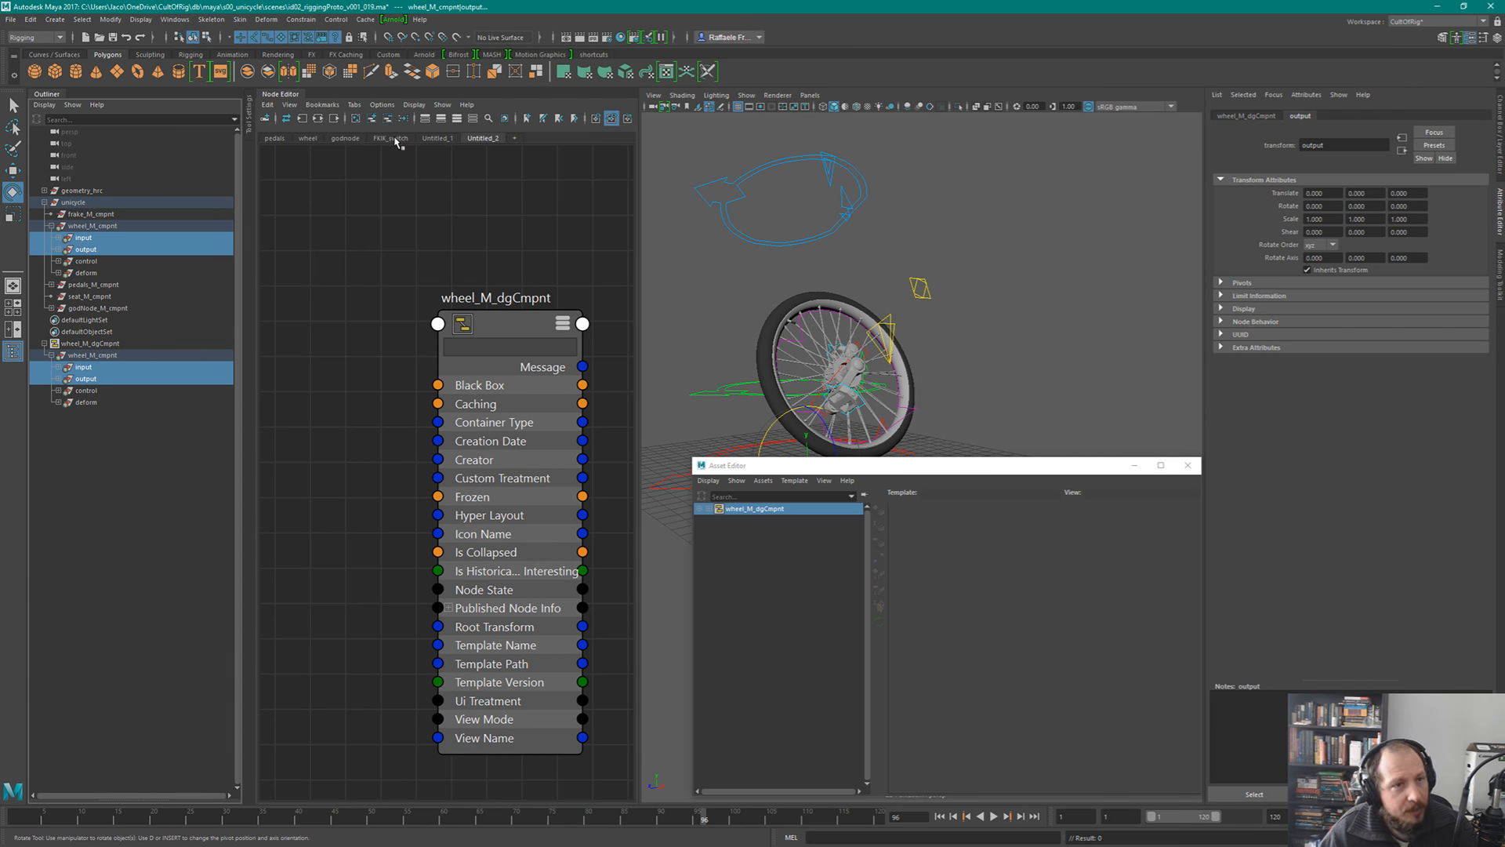
- Examine the wheel graph in the Node Editor alongside the wheel component's expanded control and deform hierarchies
left_click(308, 139)
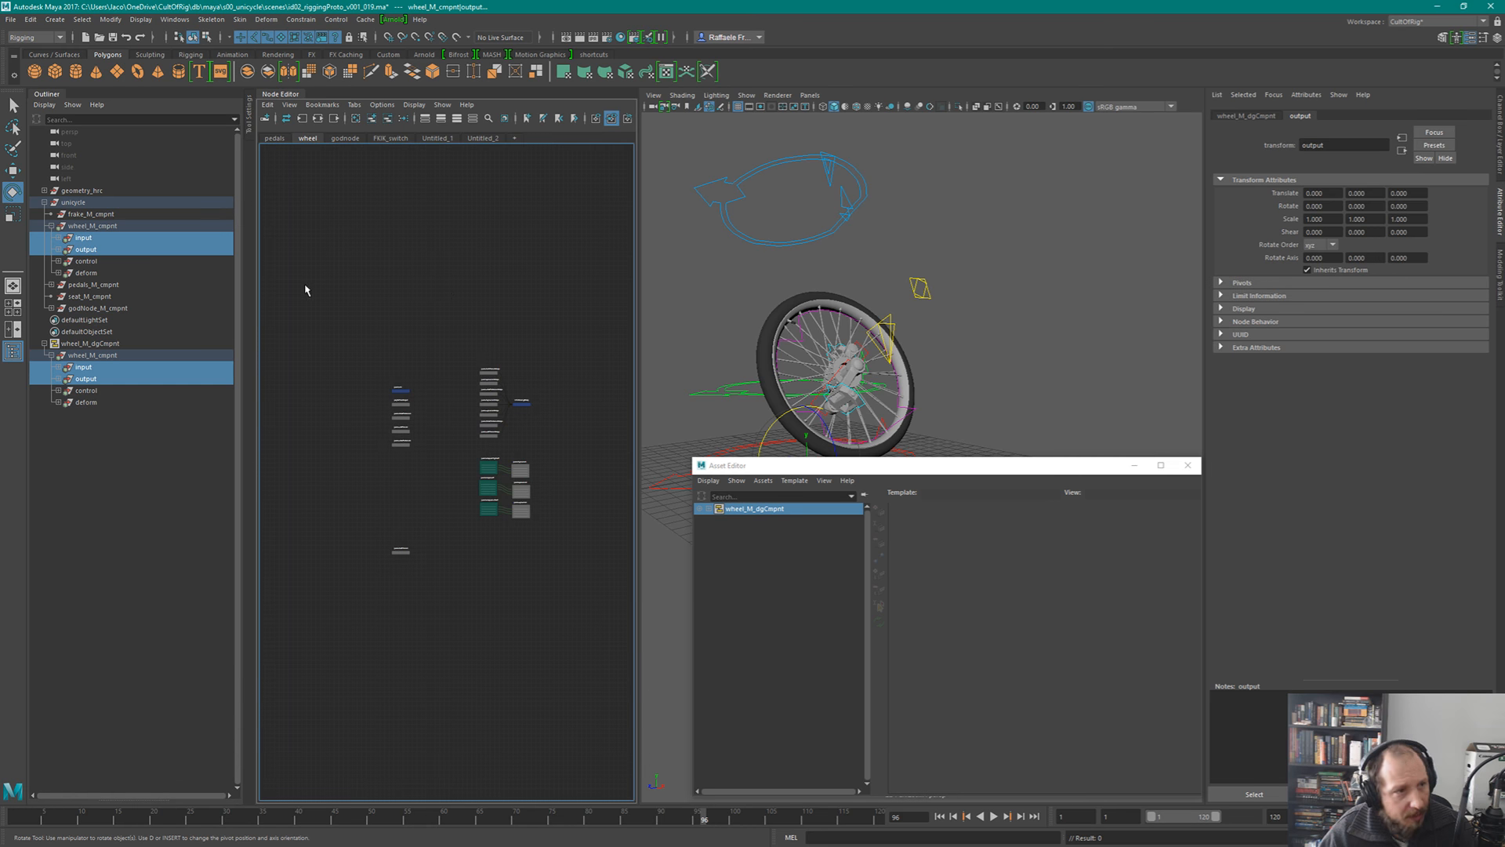
left_click(58, 261)
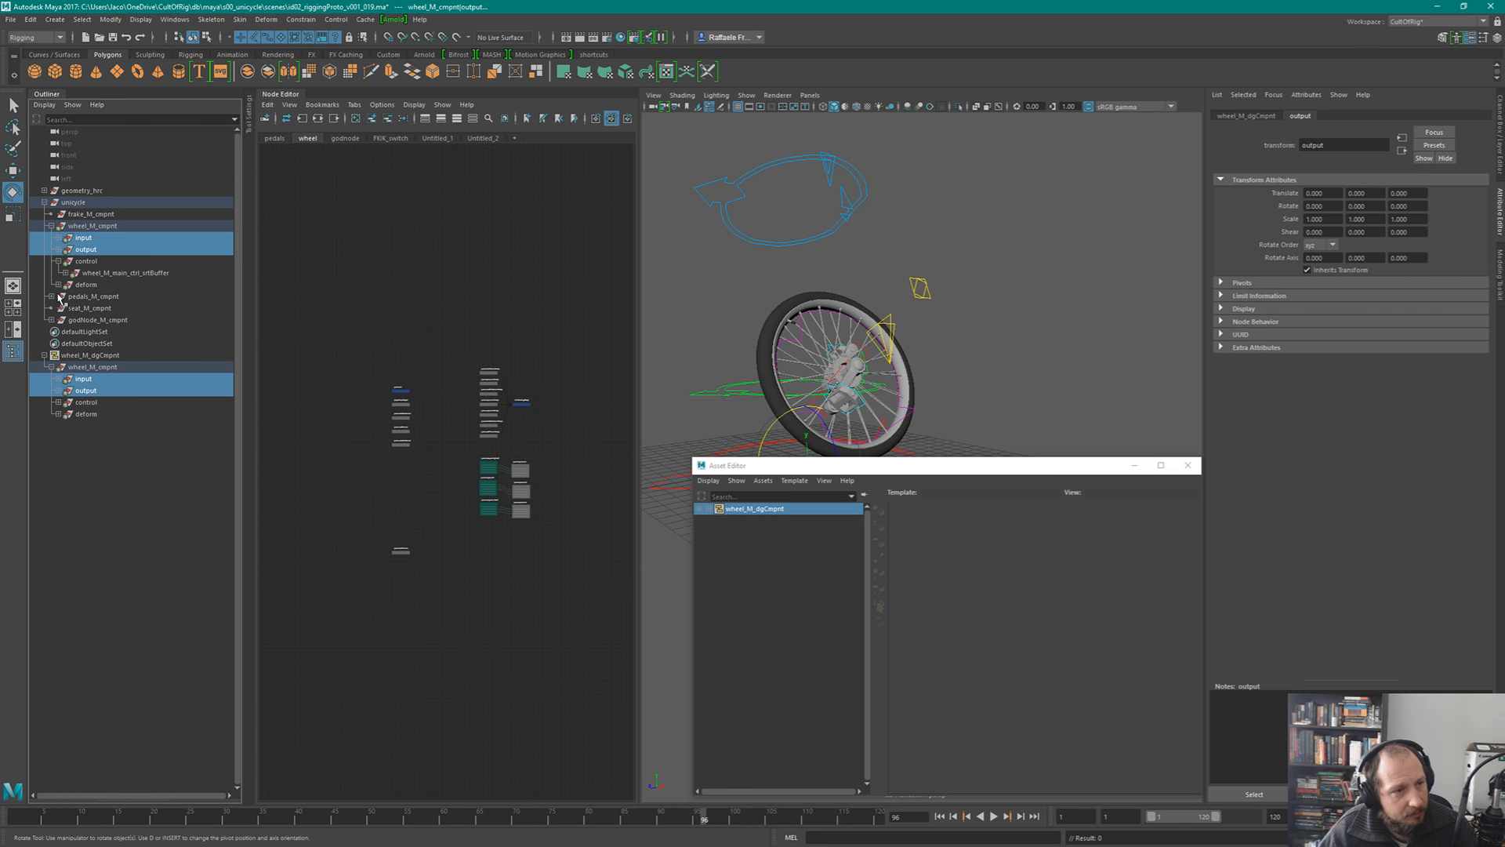
left_click(59, 284)
left_click(66, 272)
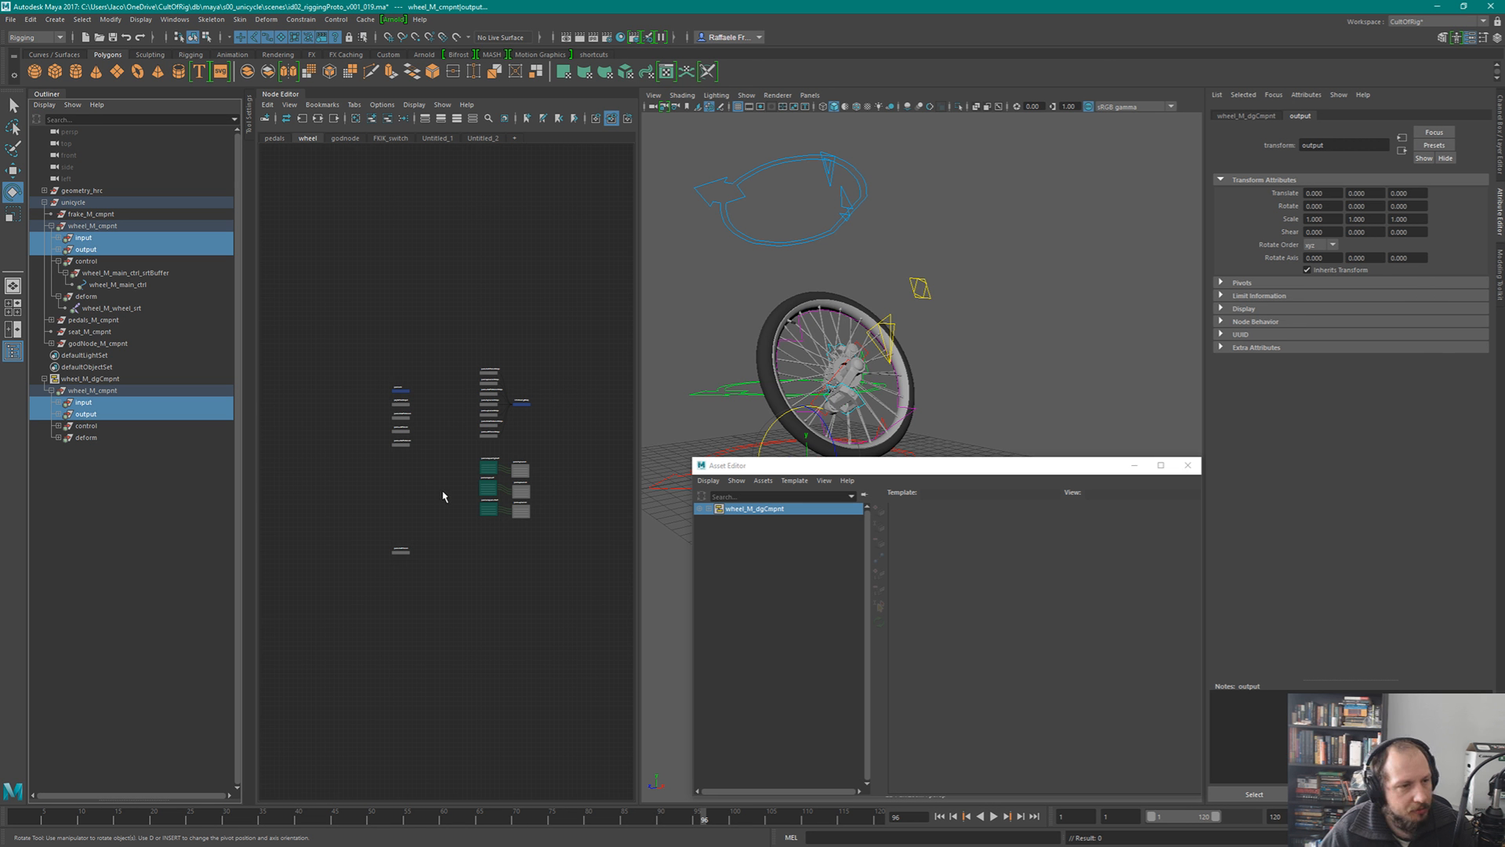
scroll(525, 542, "up", 5)
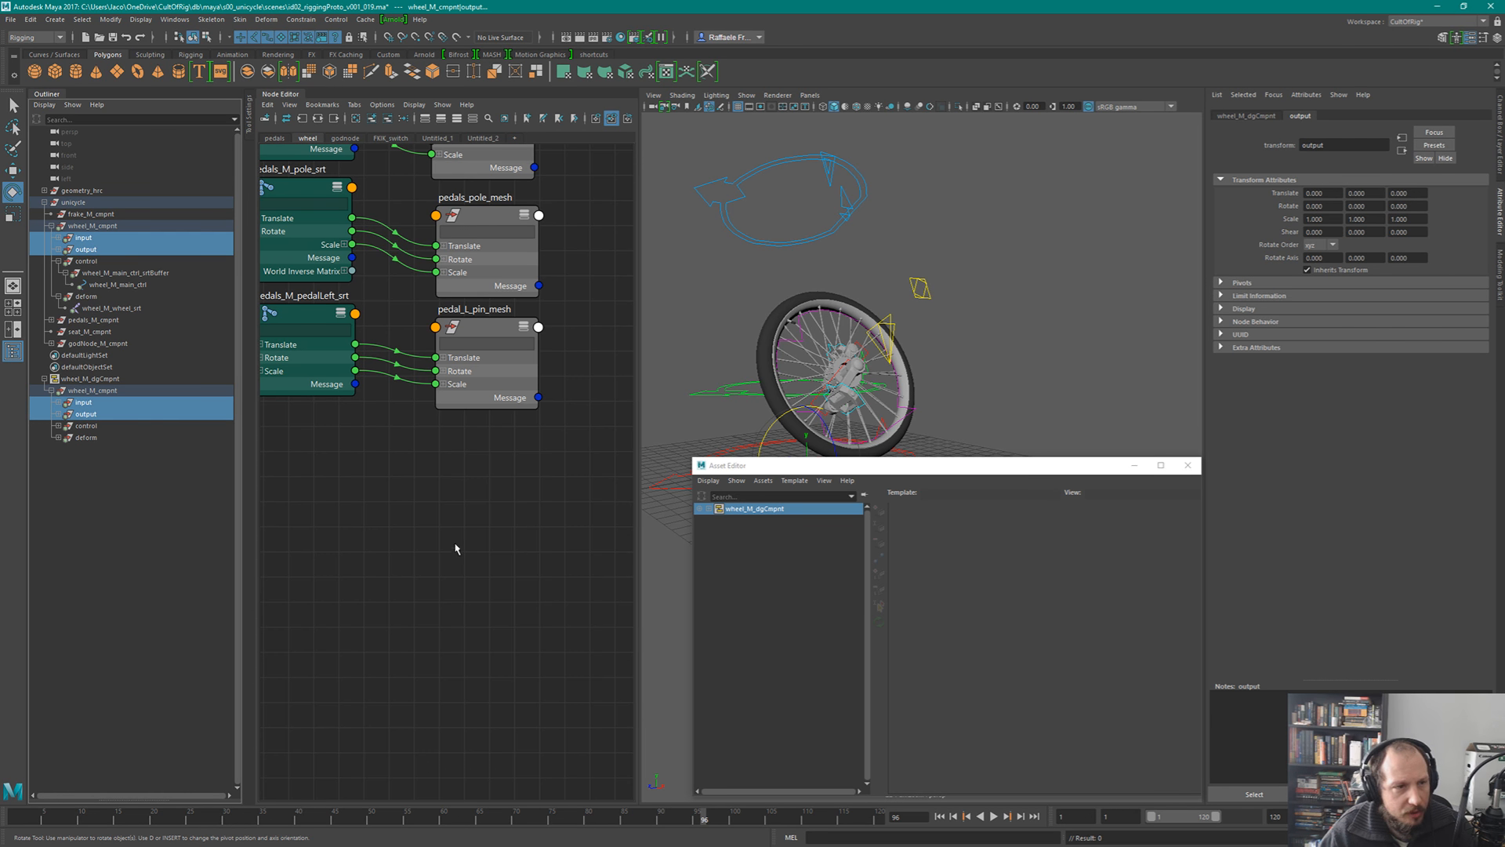
middle_click_drag(443, 428, 521, 682, "alt")
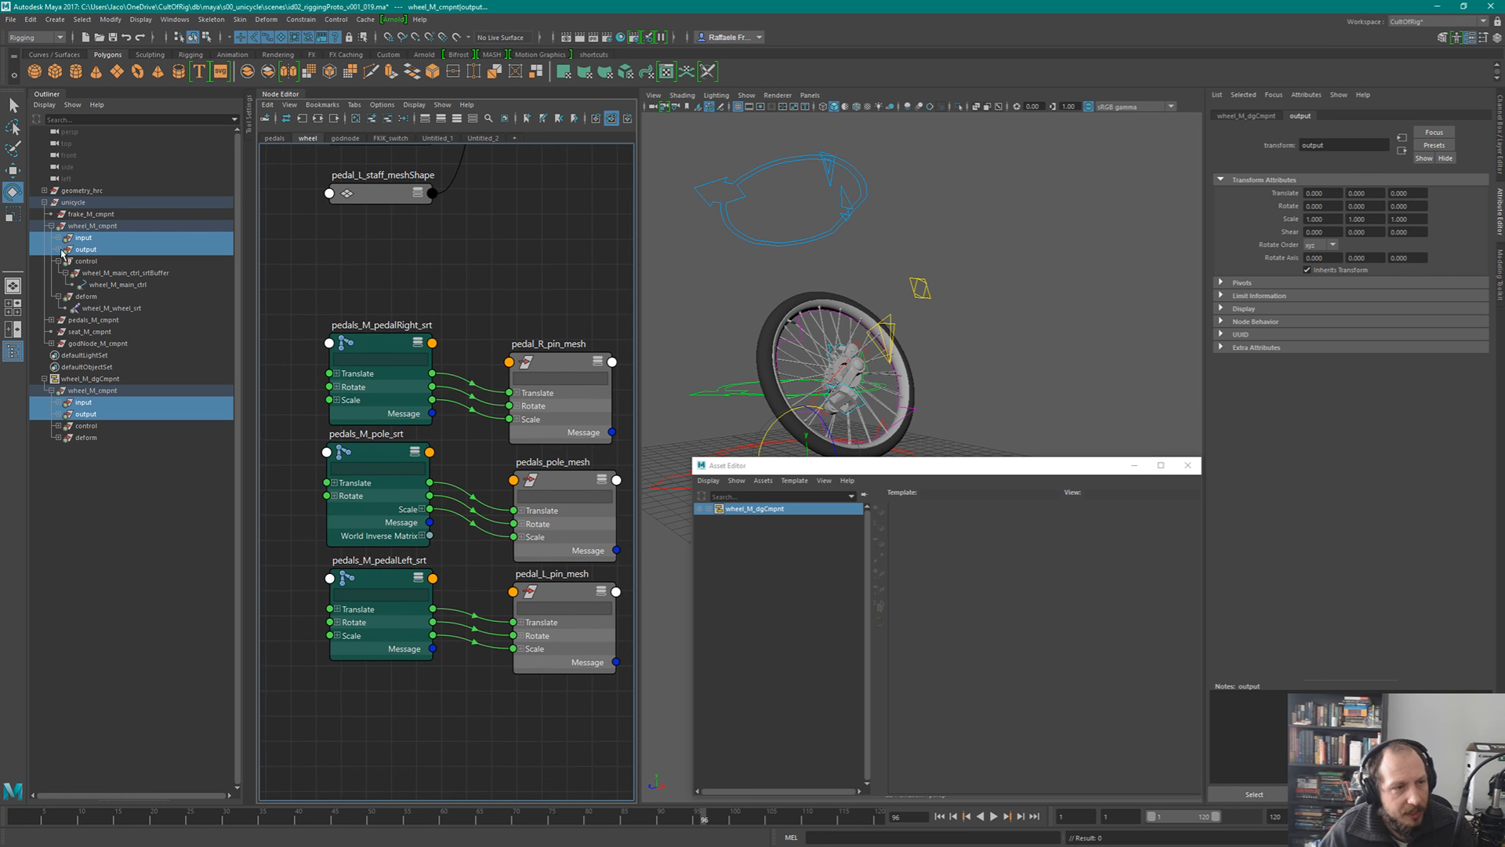
scroll(552, 296, "down", 10)
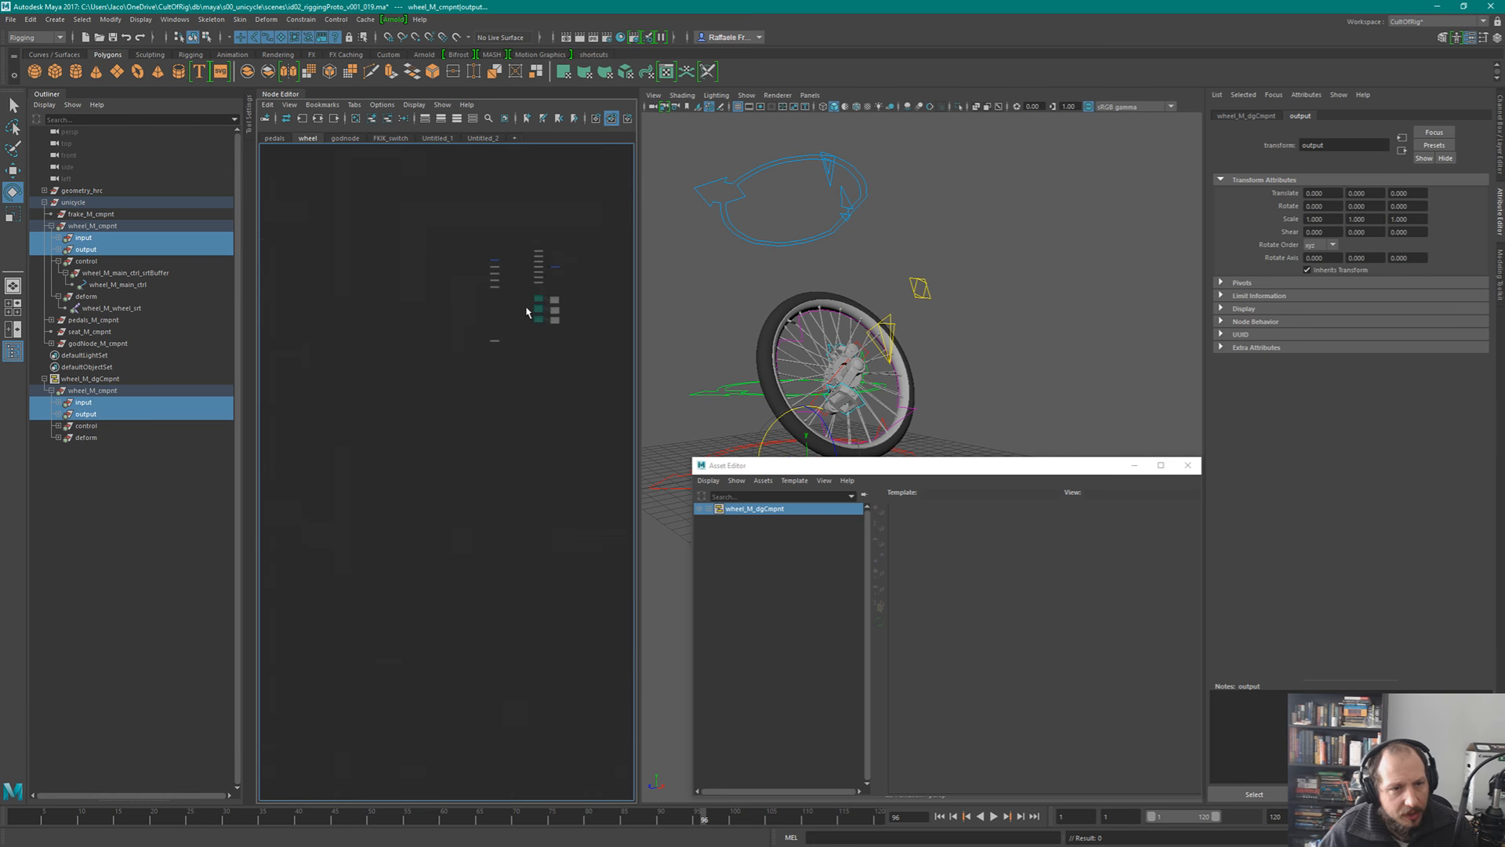
scroll(528, 312, "up", 5)
mouse_move(569, 277)
middle_mouse_down("alt")
mouse_move(490, 413)
mouse_move(677, 703)
middle_mouse_up("alt")
scroll(532, 470, "up", 5)
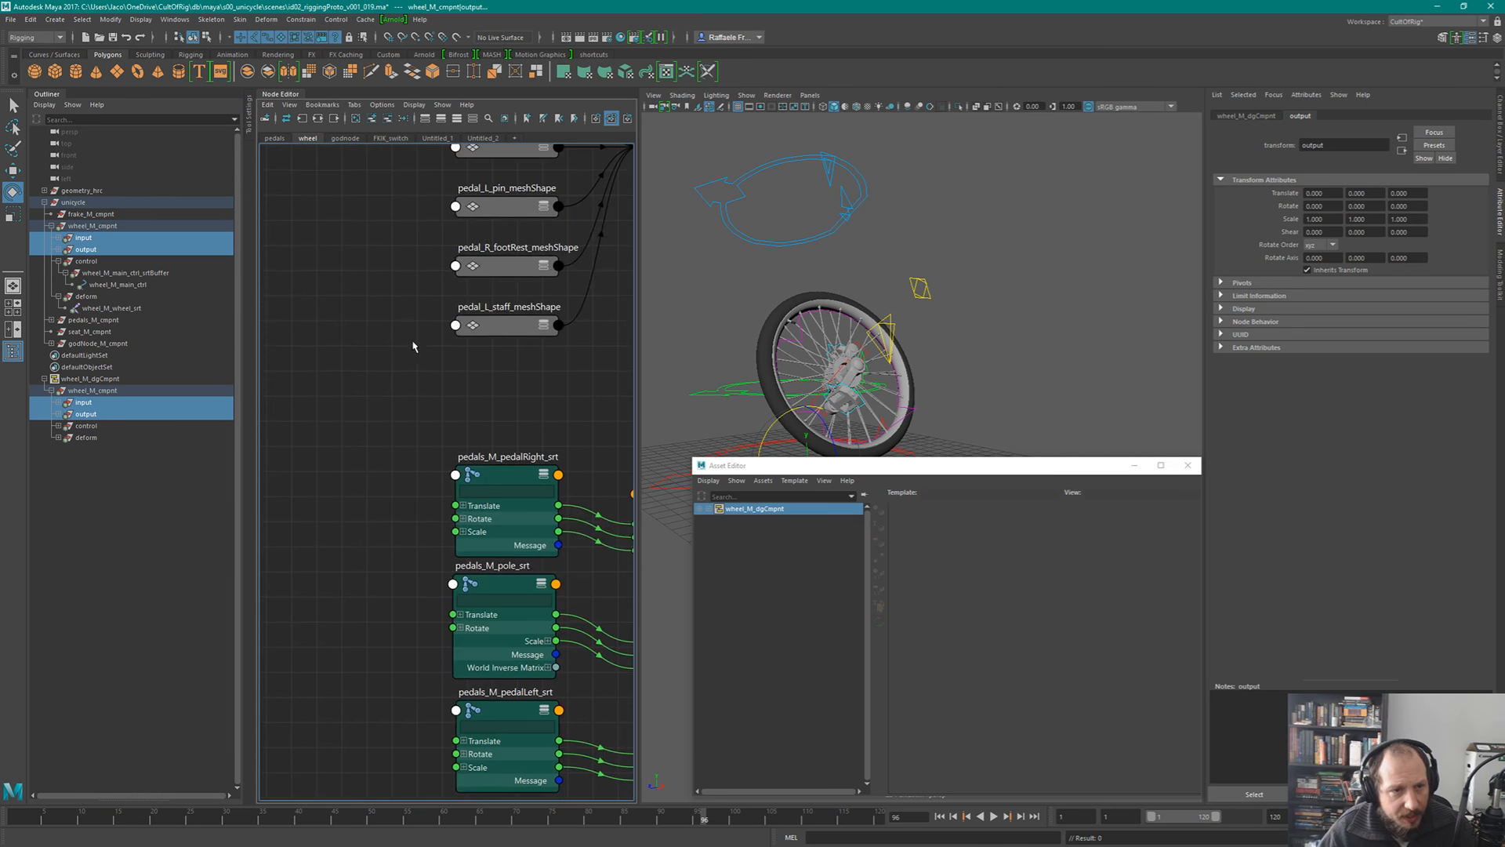
middle_click_drag(414, 343, 619, 486, "alt")
middle_click_drag(433, 508, 525, 455, "alt")
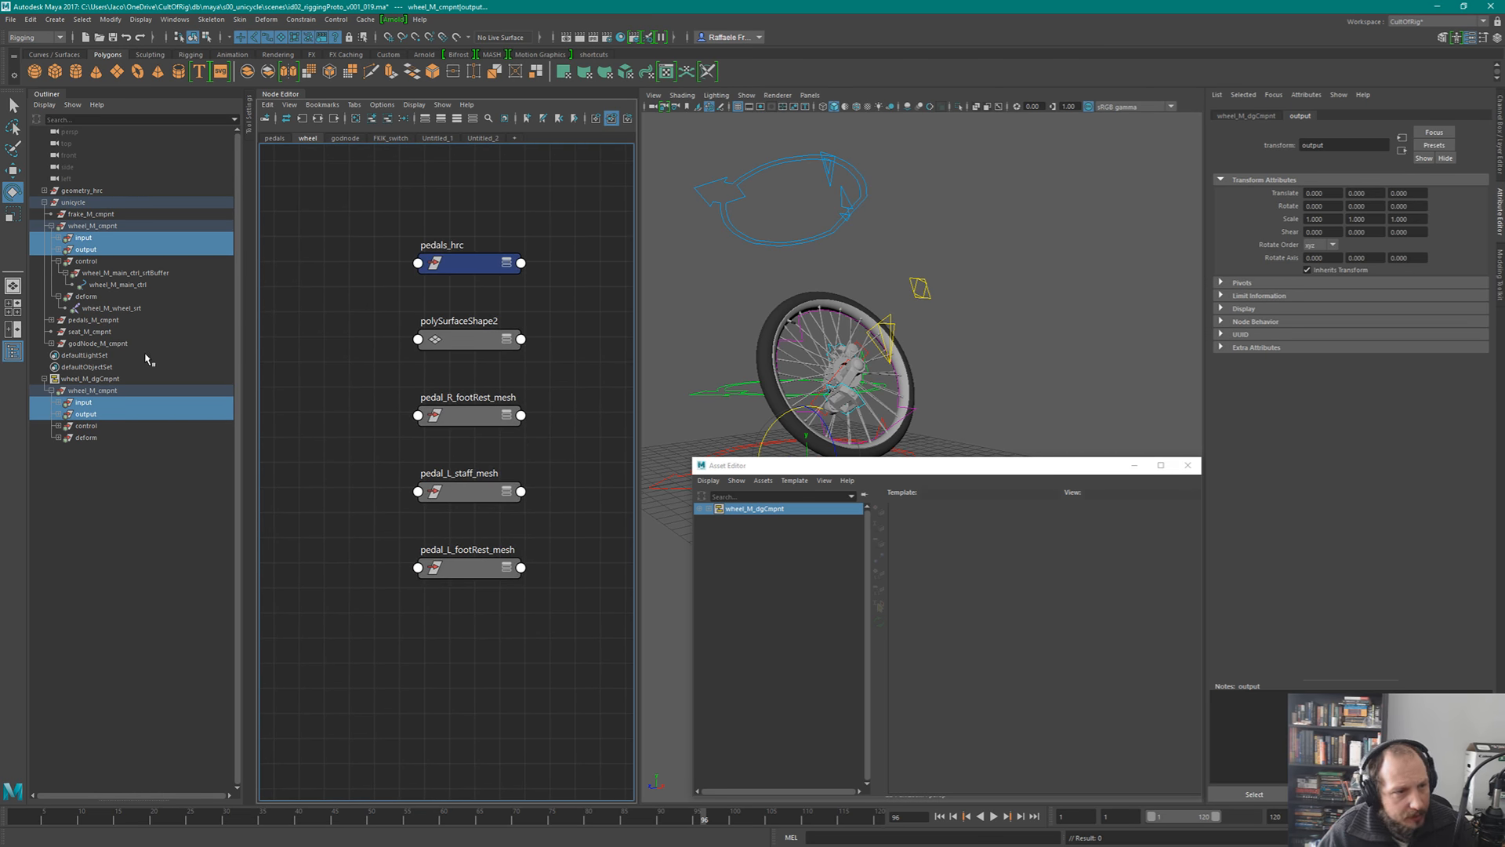
- Turn off DAG Objects Only in the Outliner and collapse the wheel_M_dgCmpnt container
left_click(45, 104)
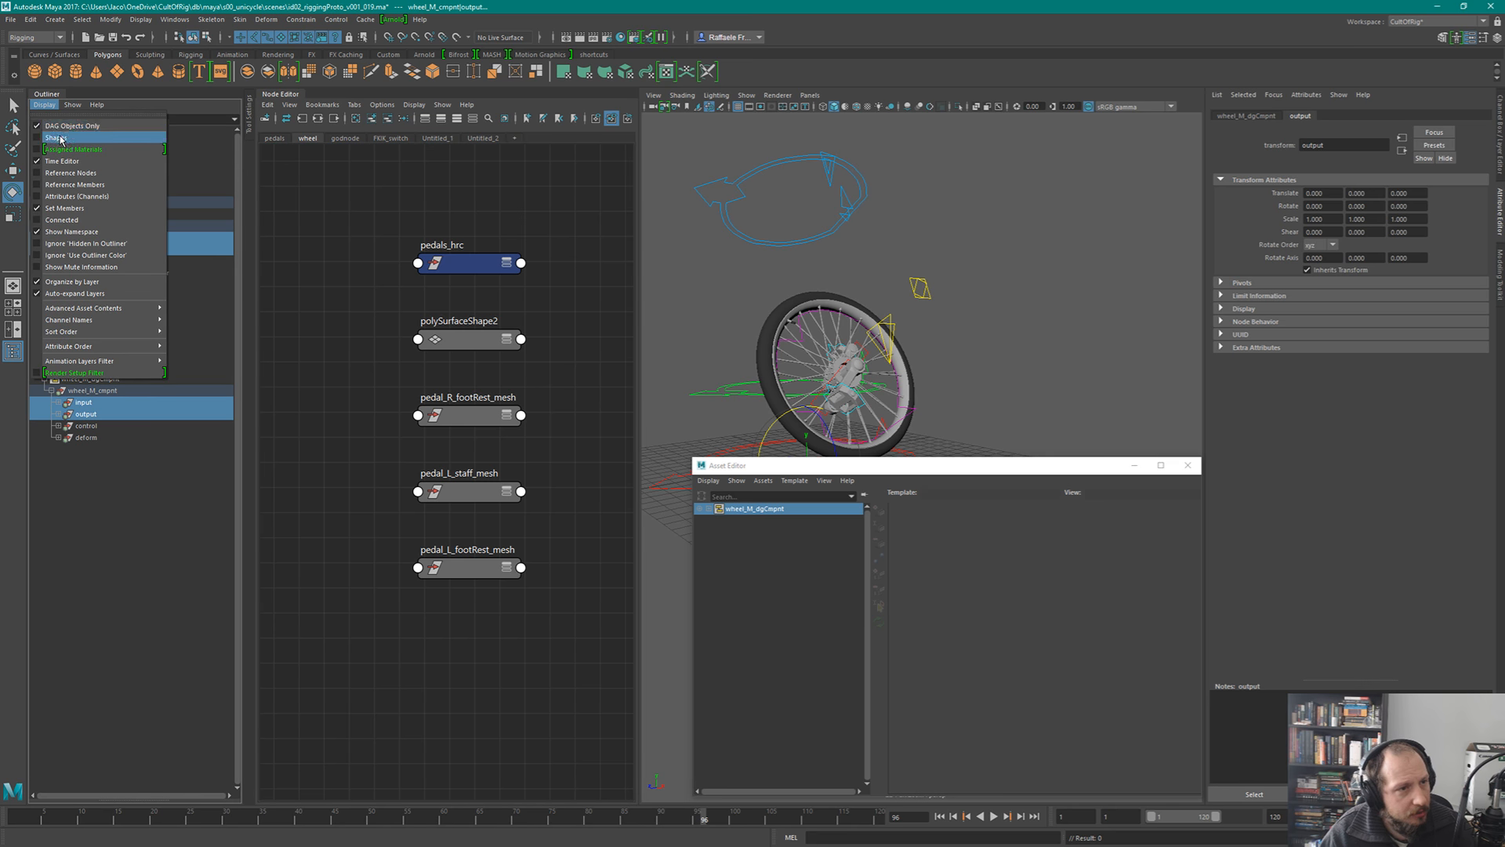
left_click(70, 125)
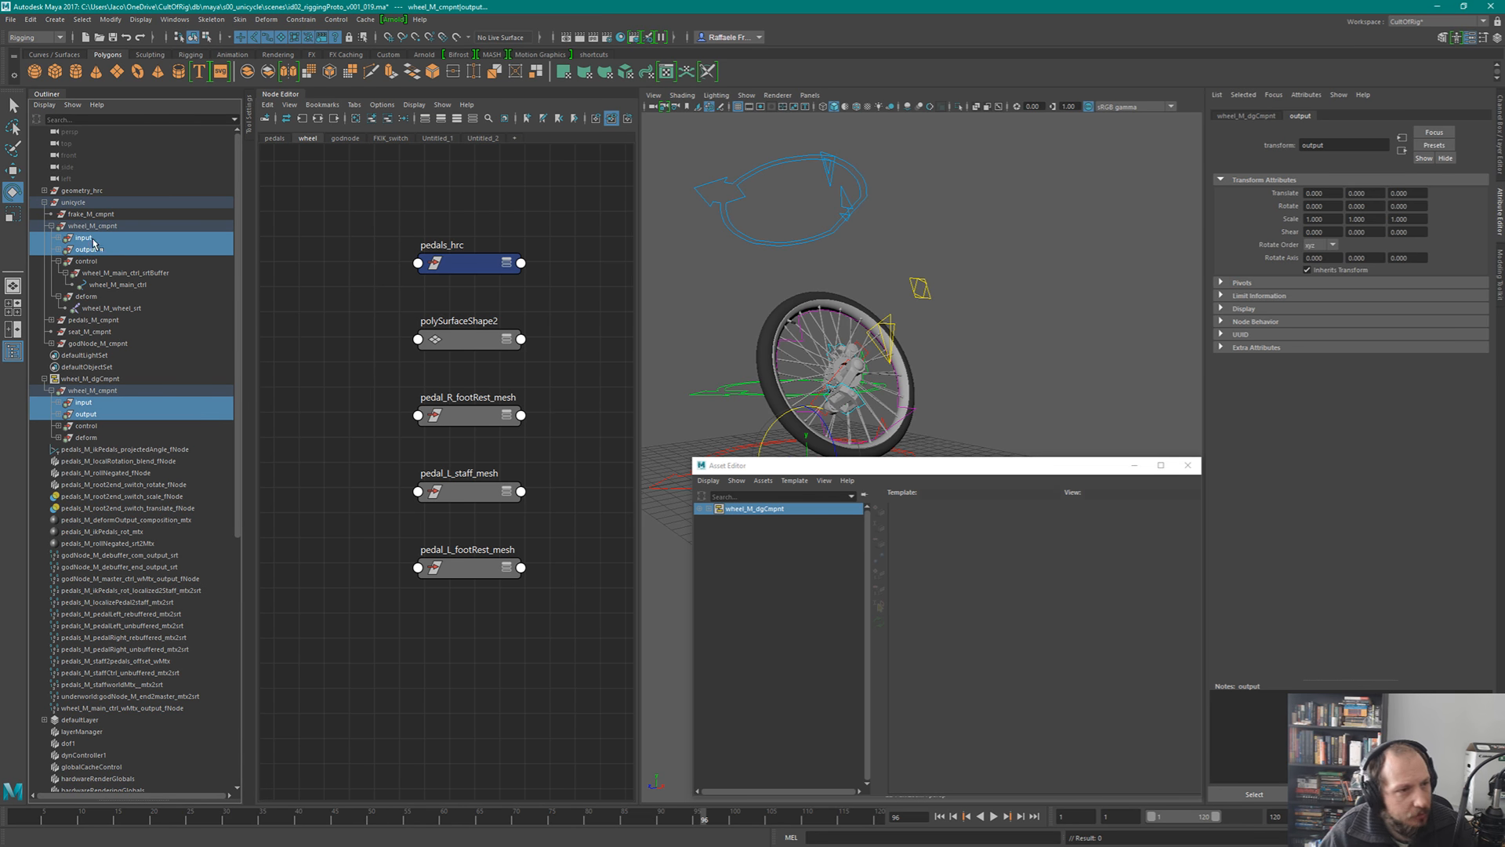
left_click(44, 379)
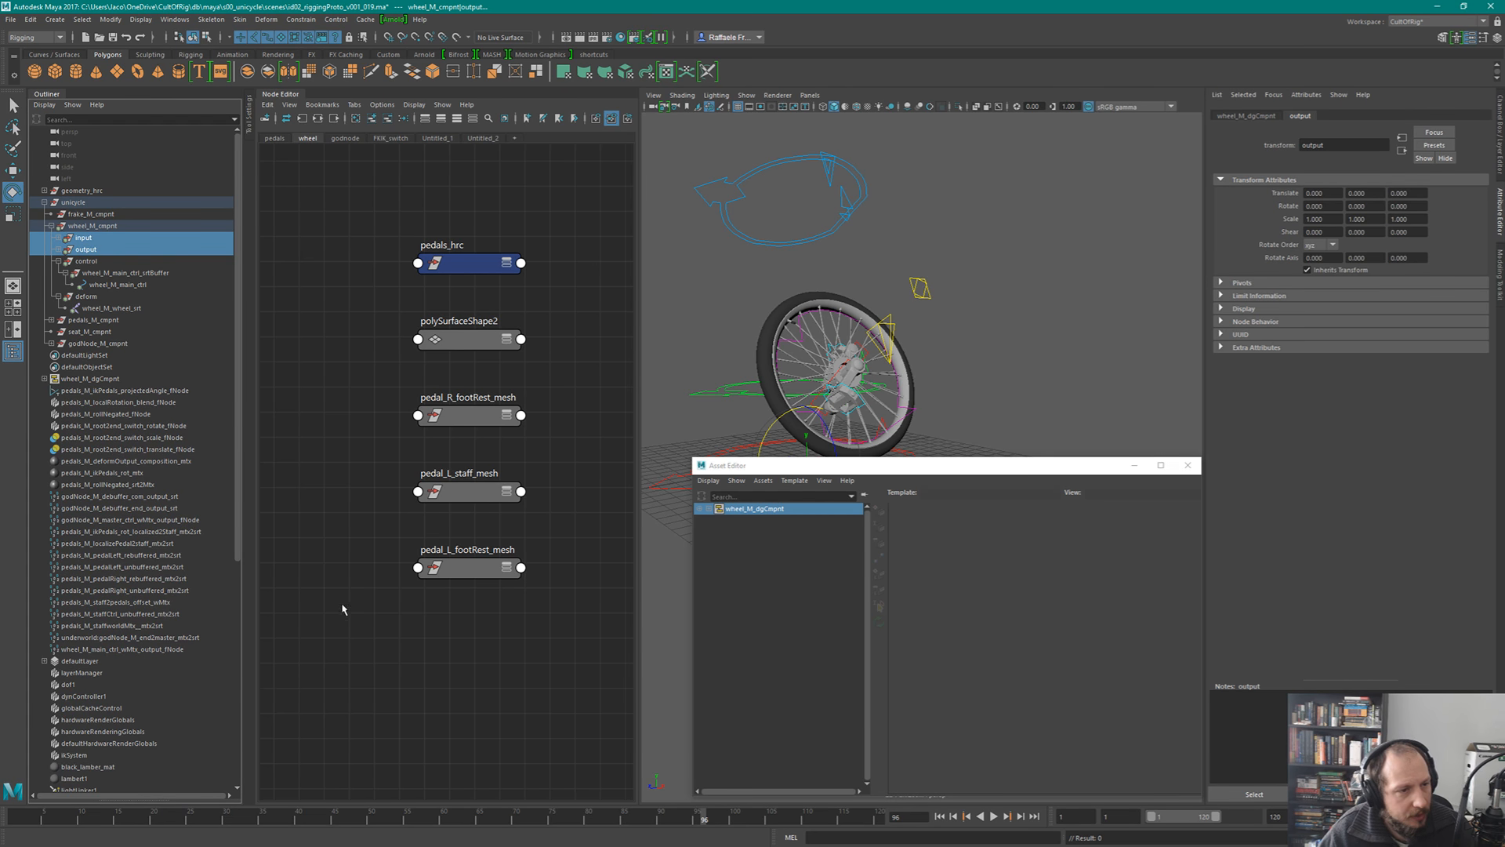
- Create a container node in an empty area of the godnode graph
left_click(394, 138)
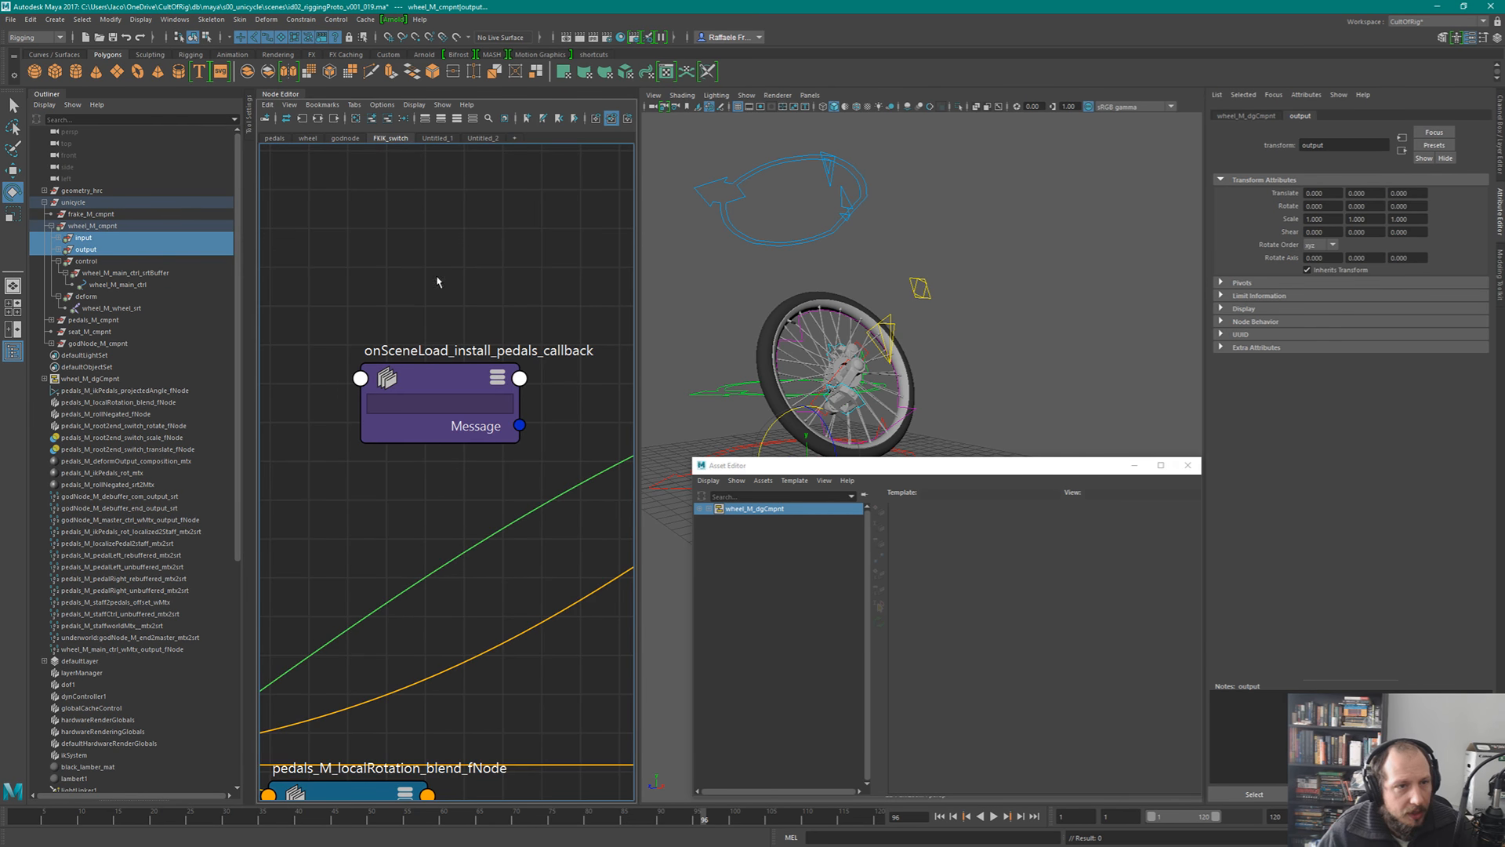
left_click(343, 139)
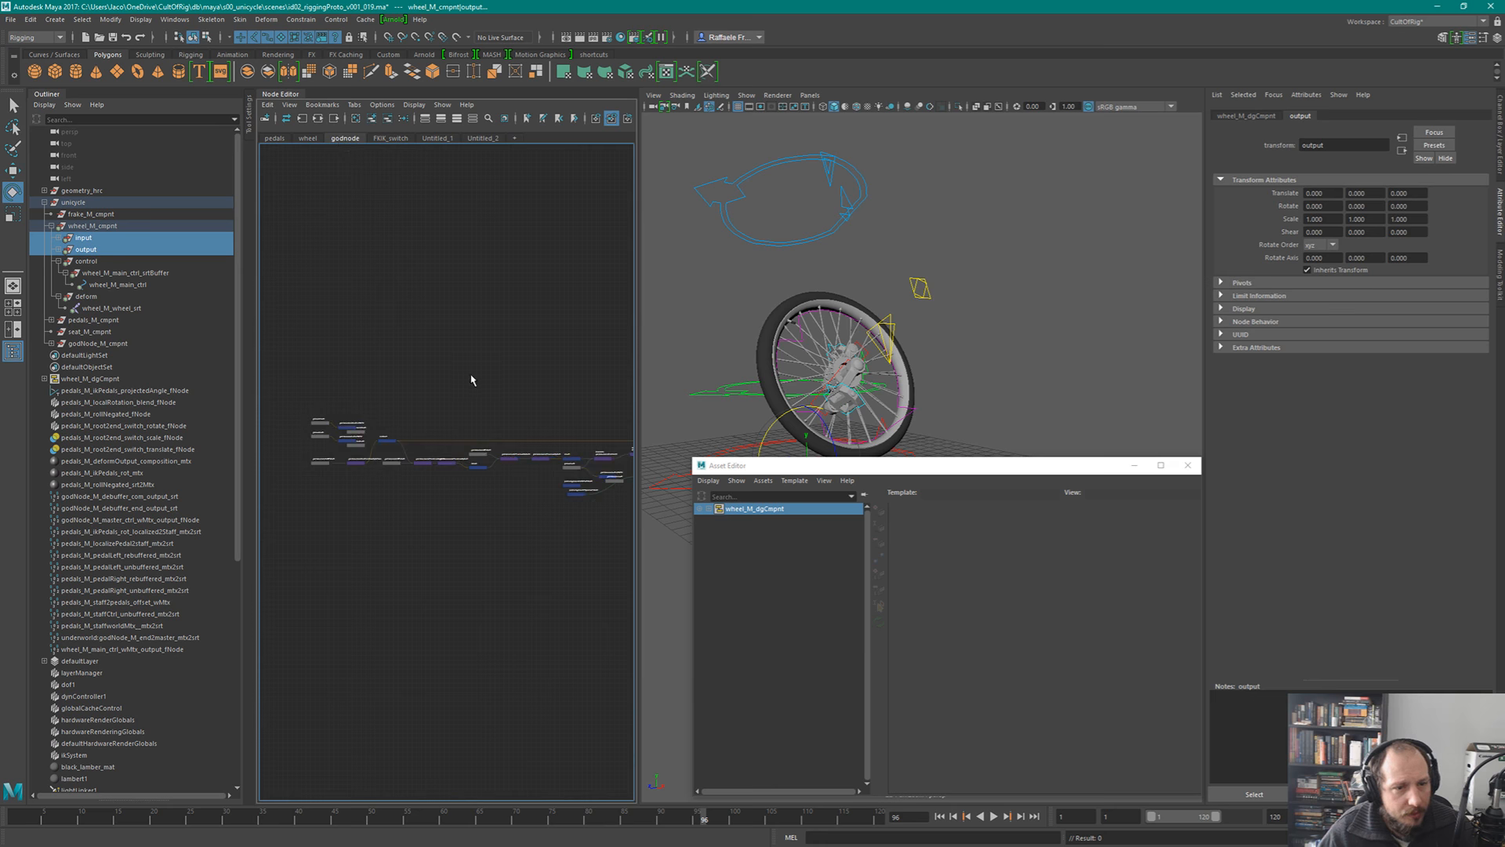
key("Tab")
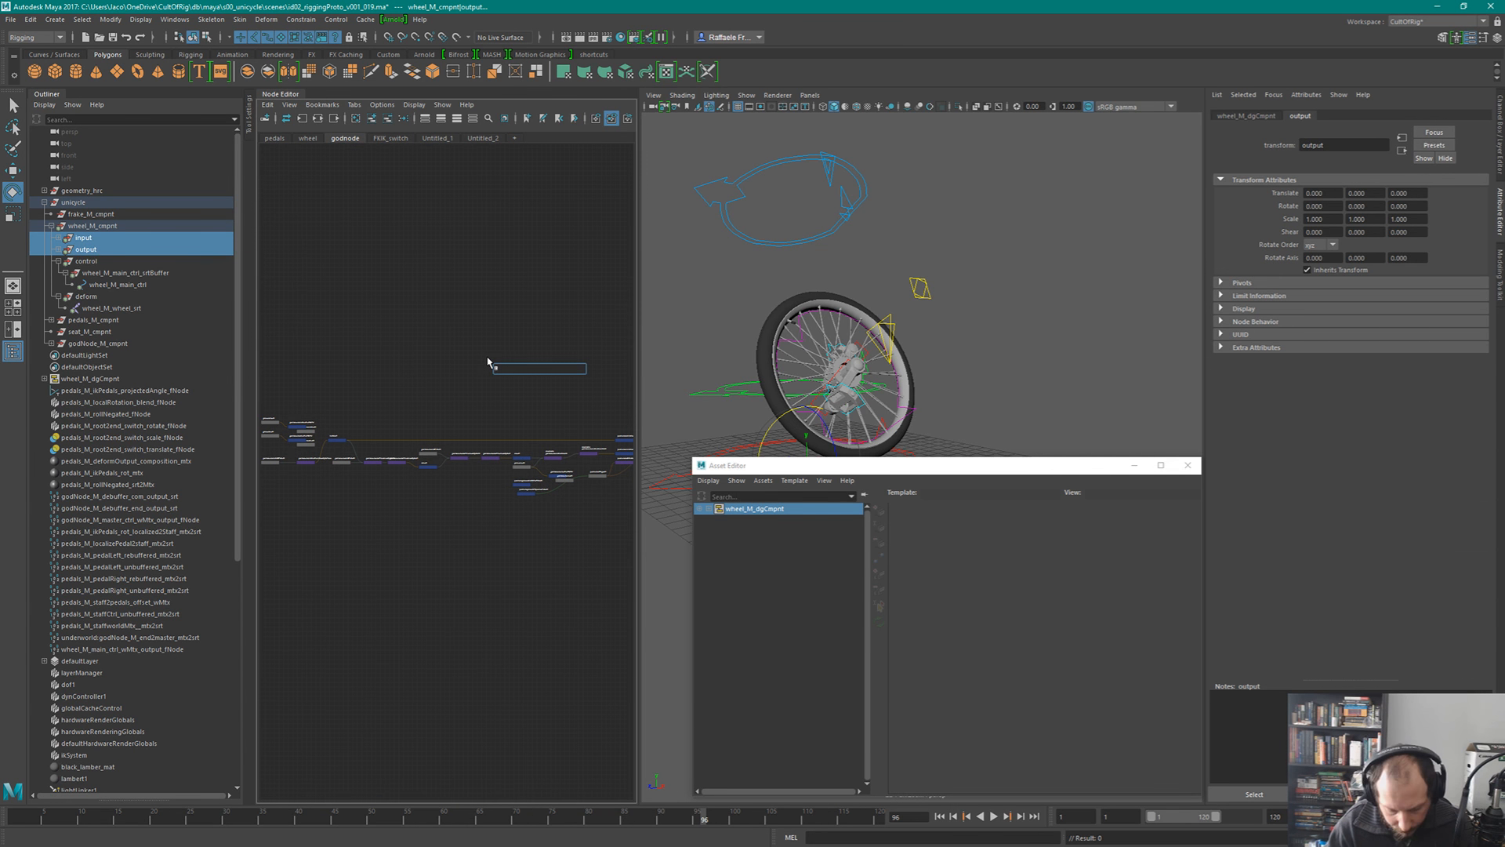
type("container")
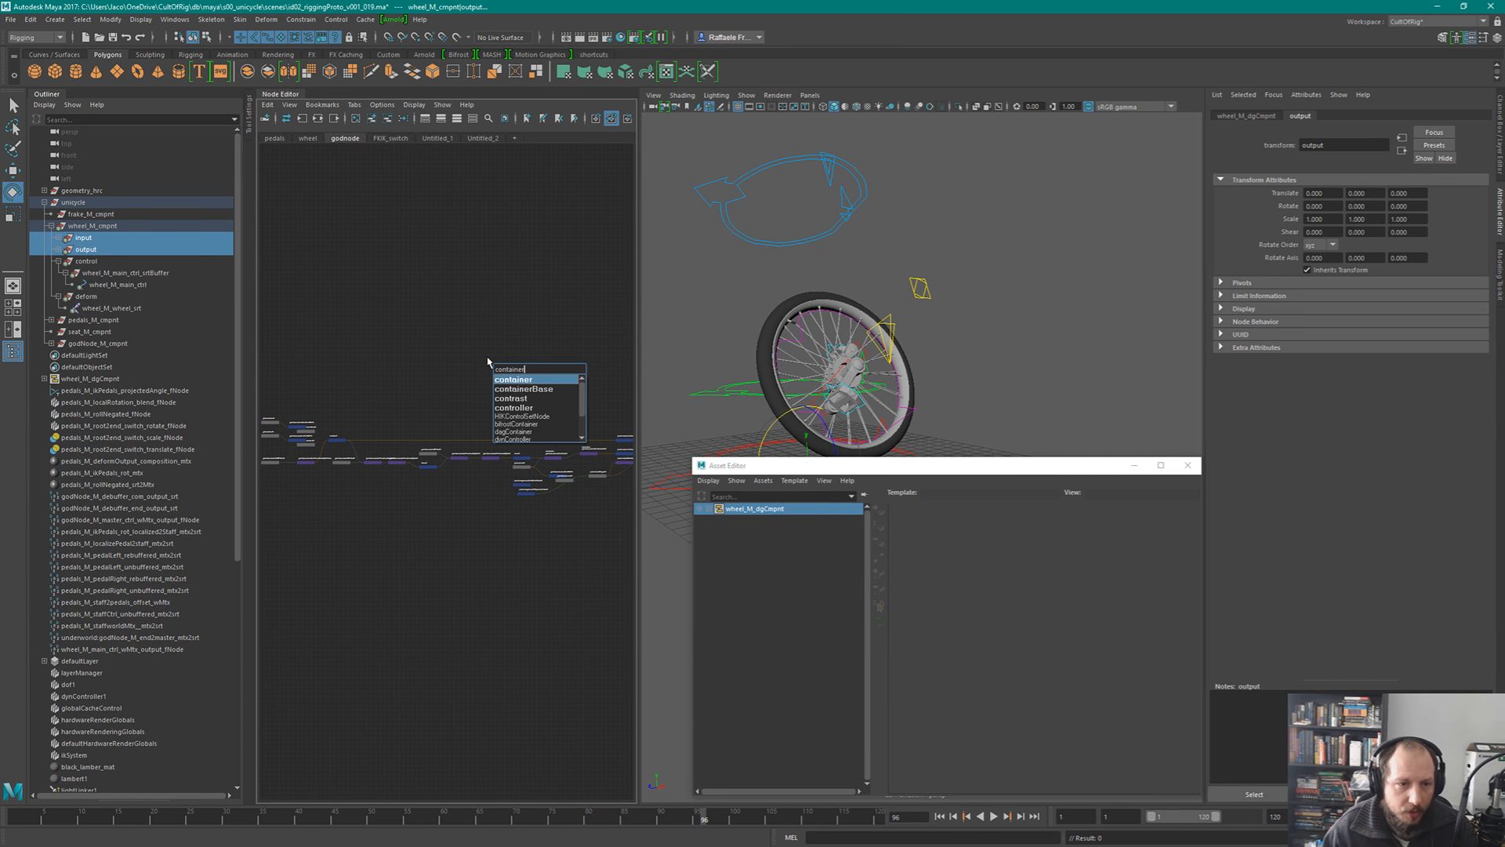
key("Return")
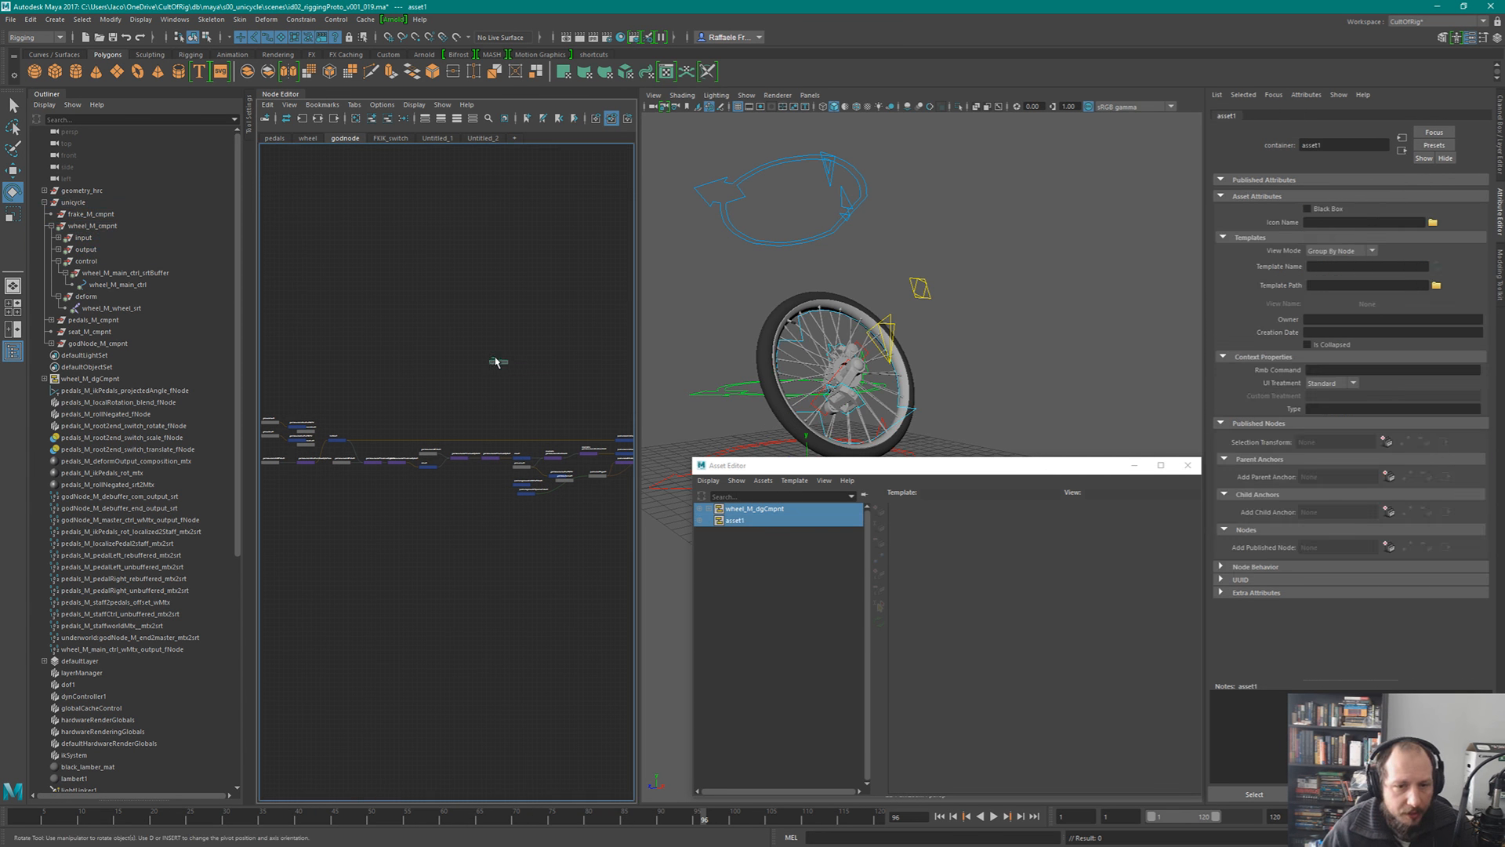
- Rename the asset1 container to godNode_M_dgCmpnt in the Asset Editor
double_click(733, 520)
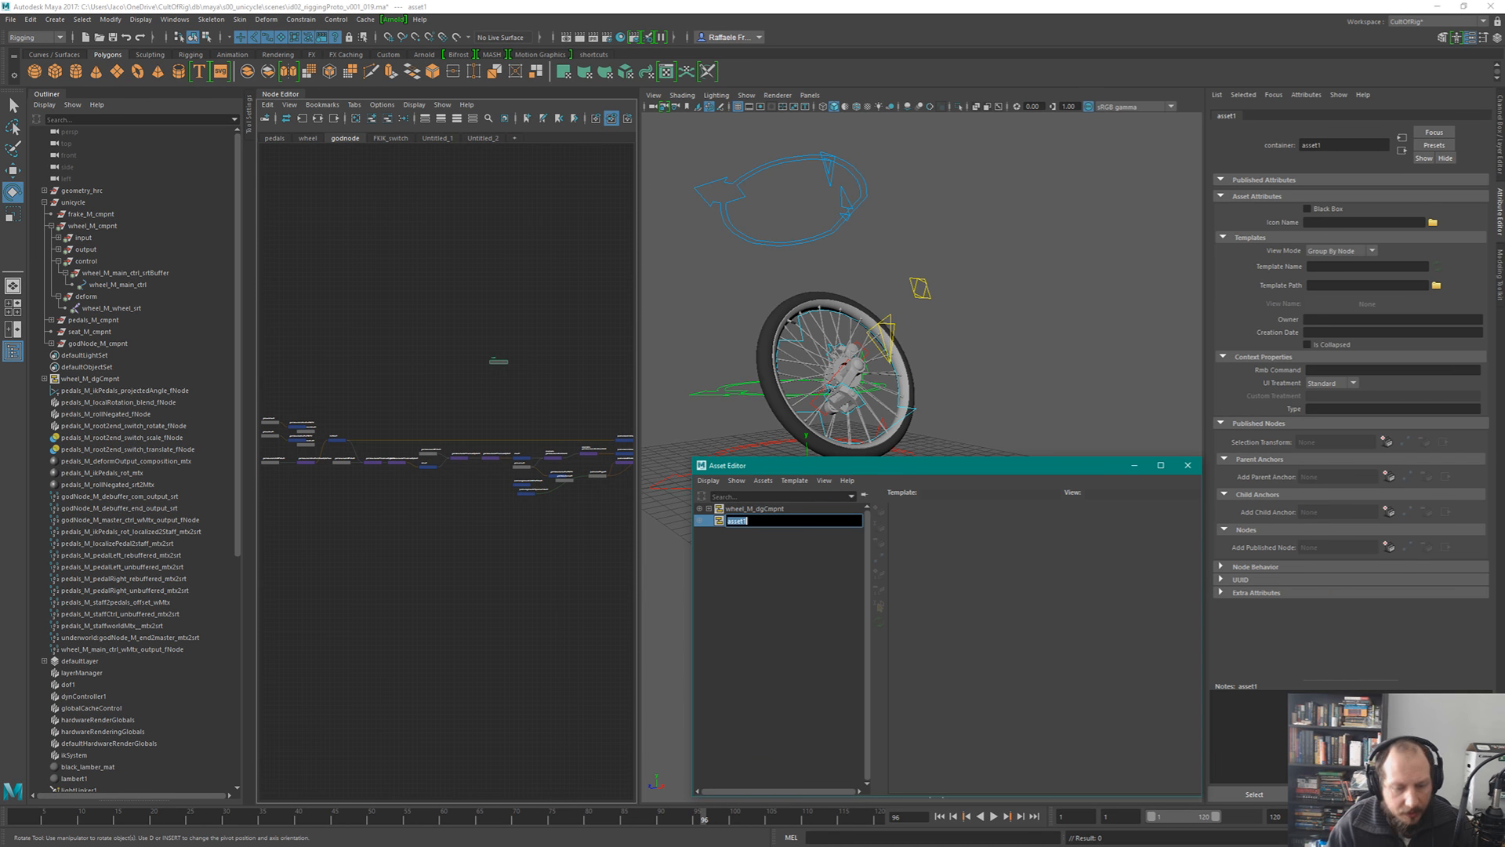
type("godNode_M_dgC")
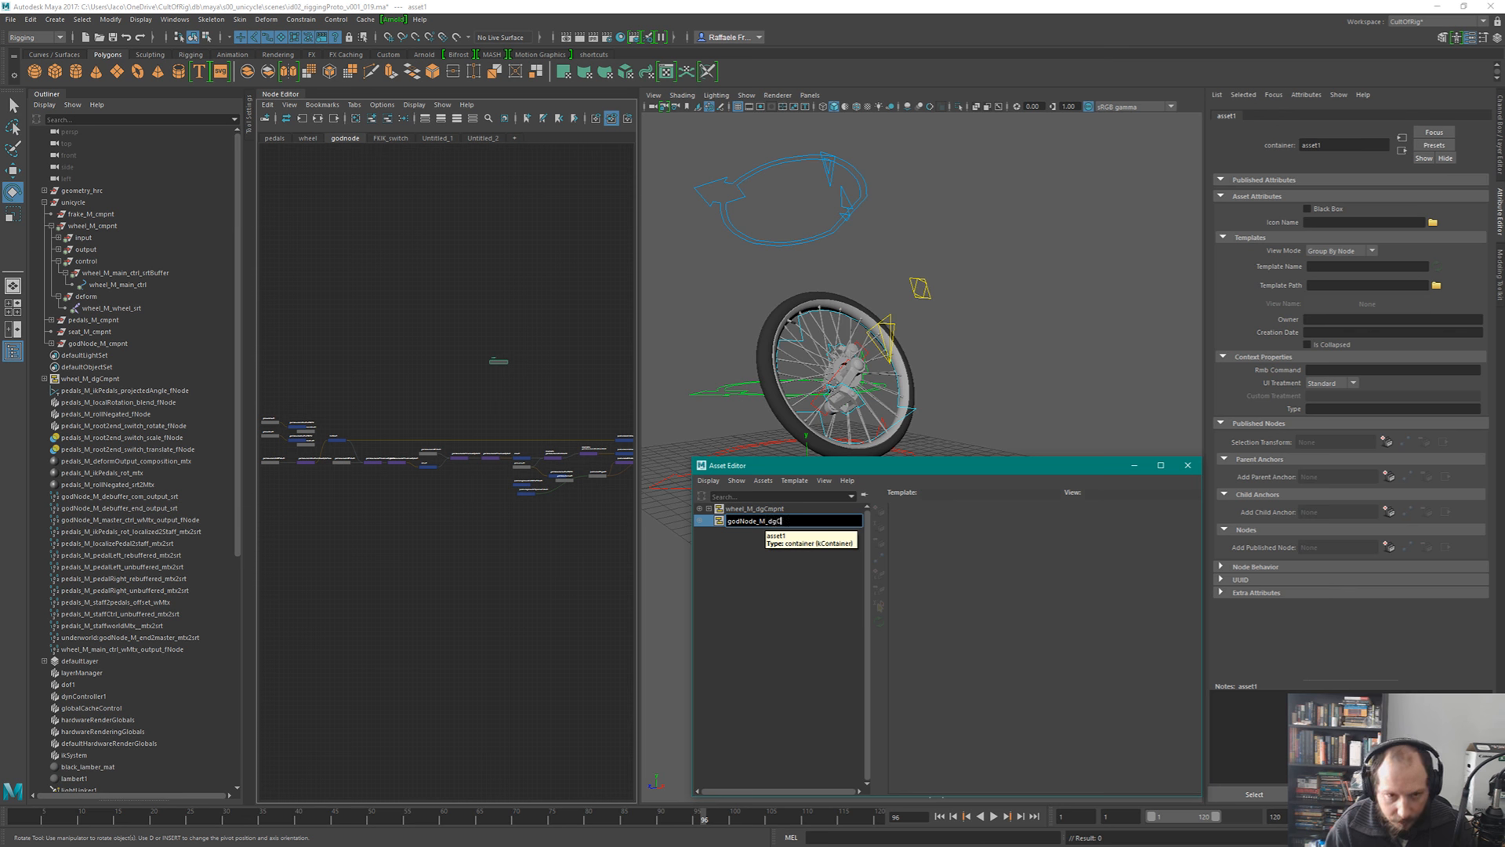
type("mpnt")
key("Return")
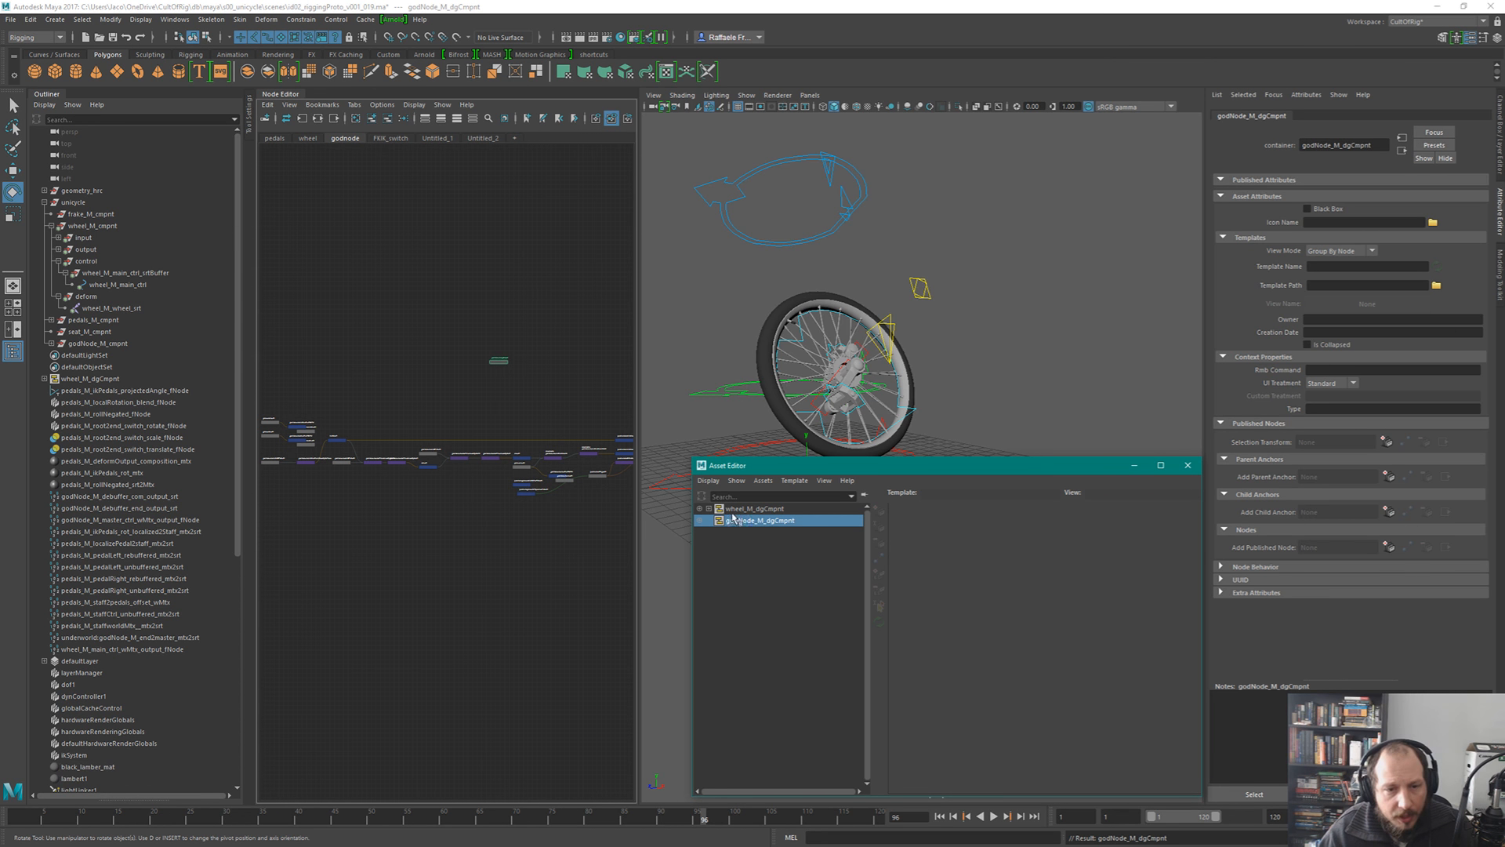
- Move the Asset Editor clear of the wheel and open the godNode_M_dgCmpnt container on its own in it
left_click(764, 480)
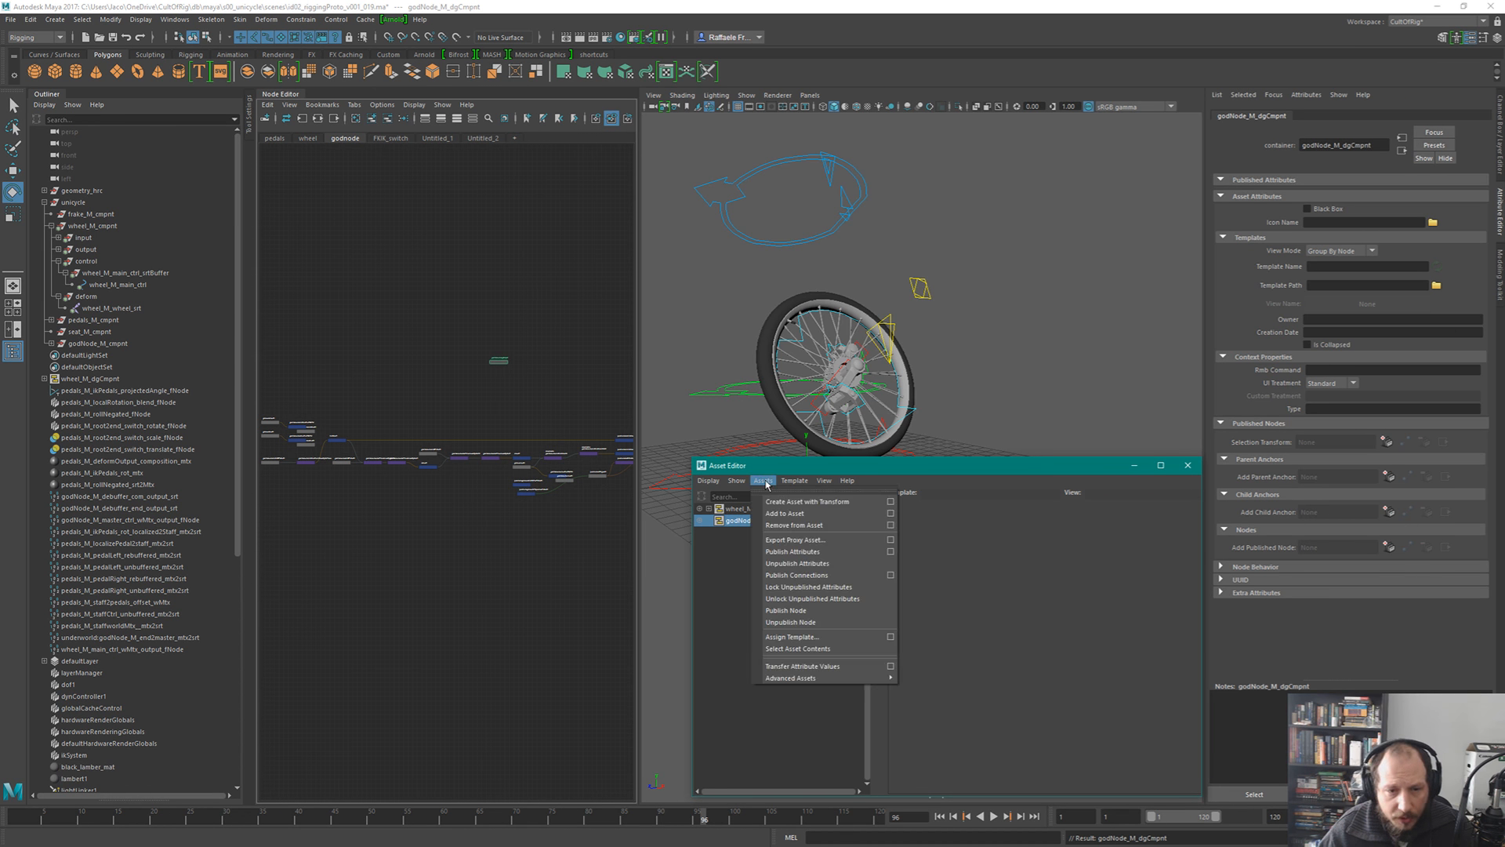
left_click(790, 515)
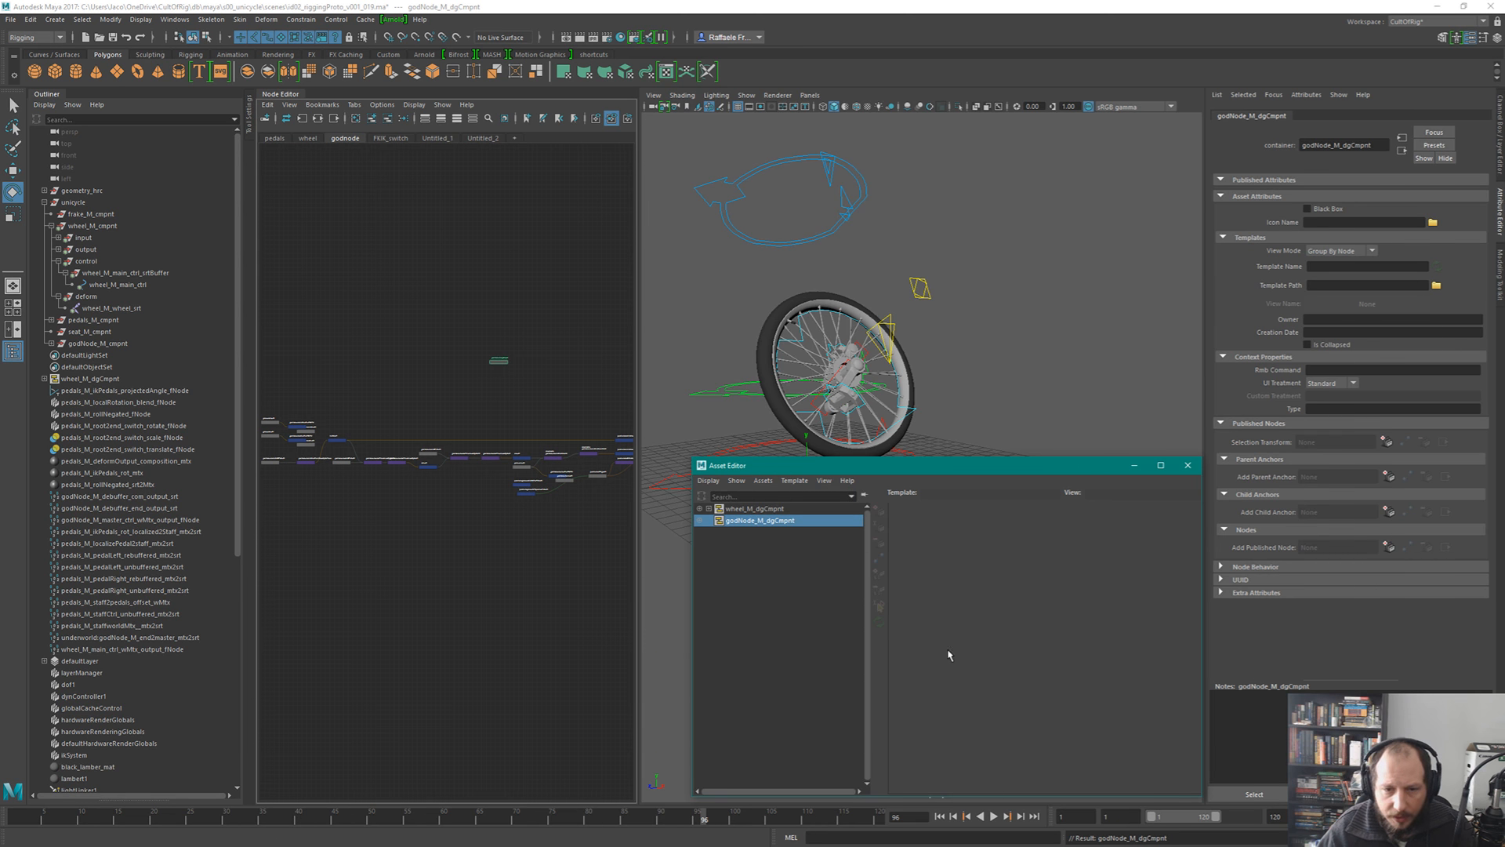
left_click_drag(949, 465, 1196, 444)
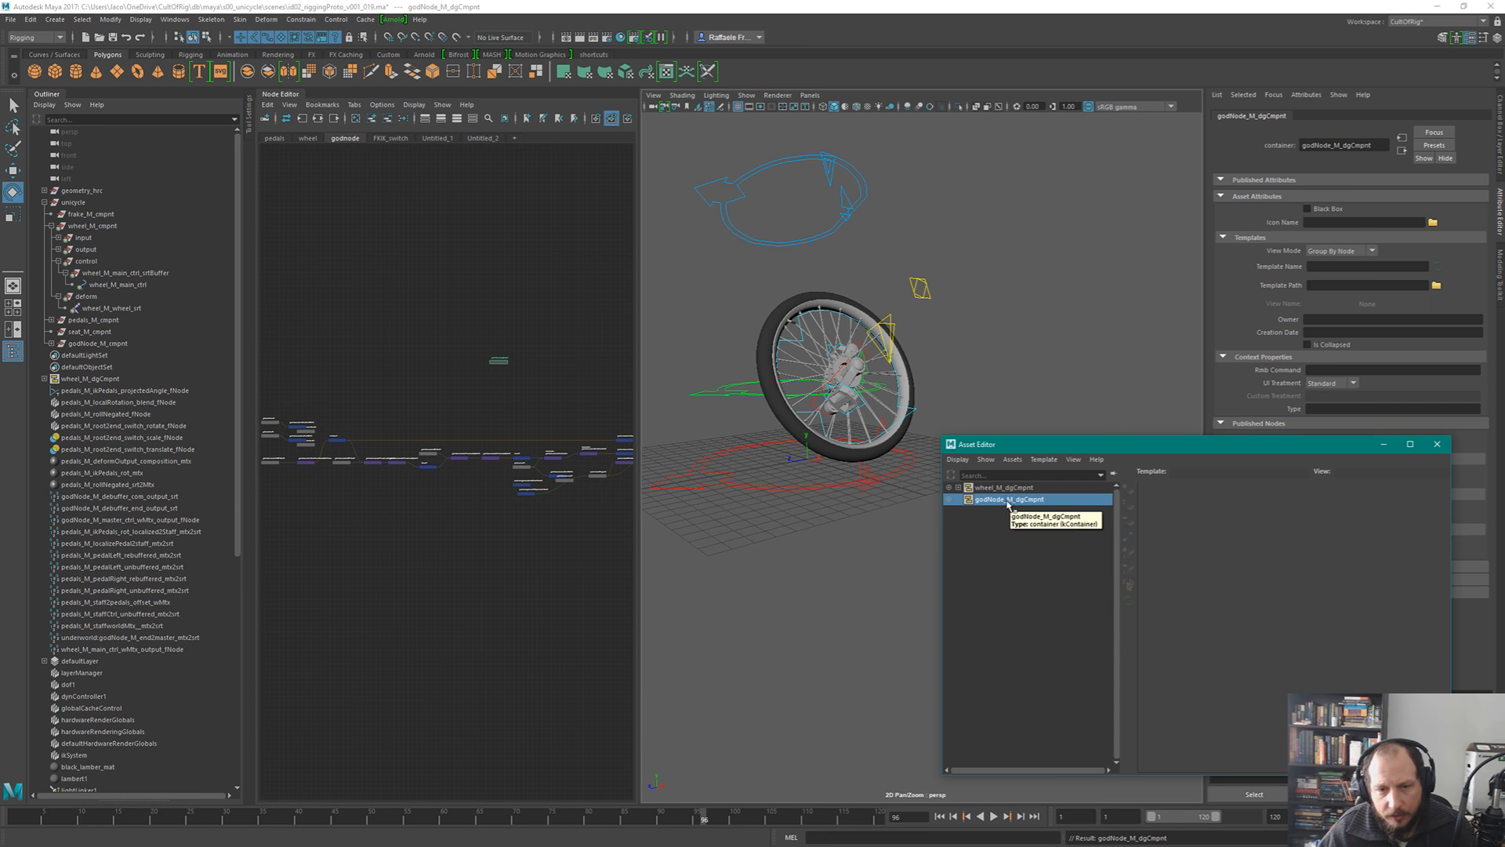
left_click(1113, 475)
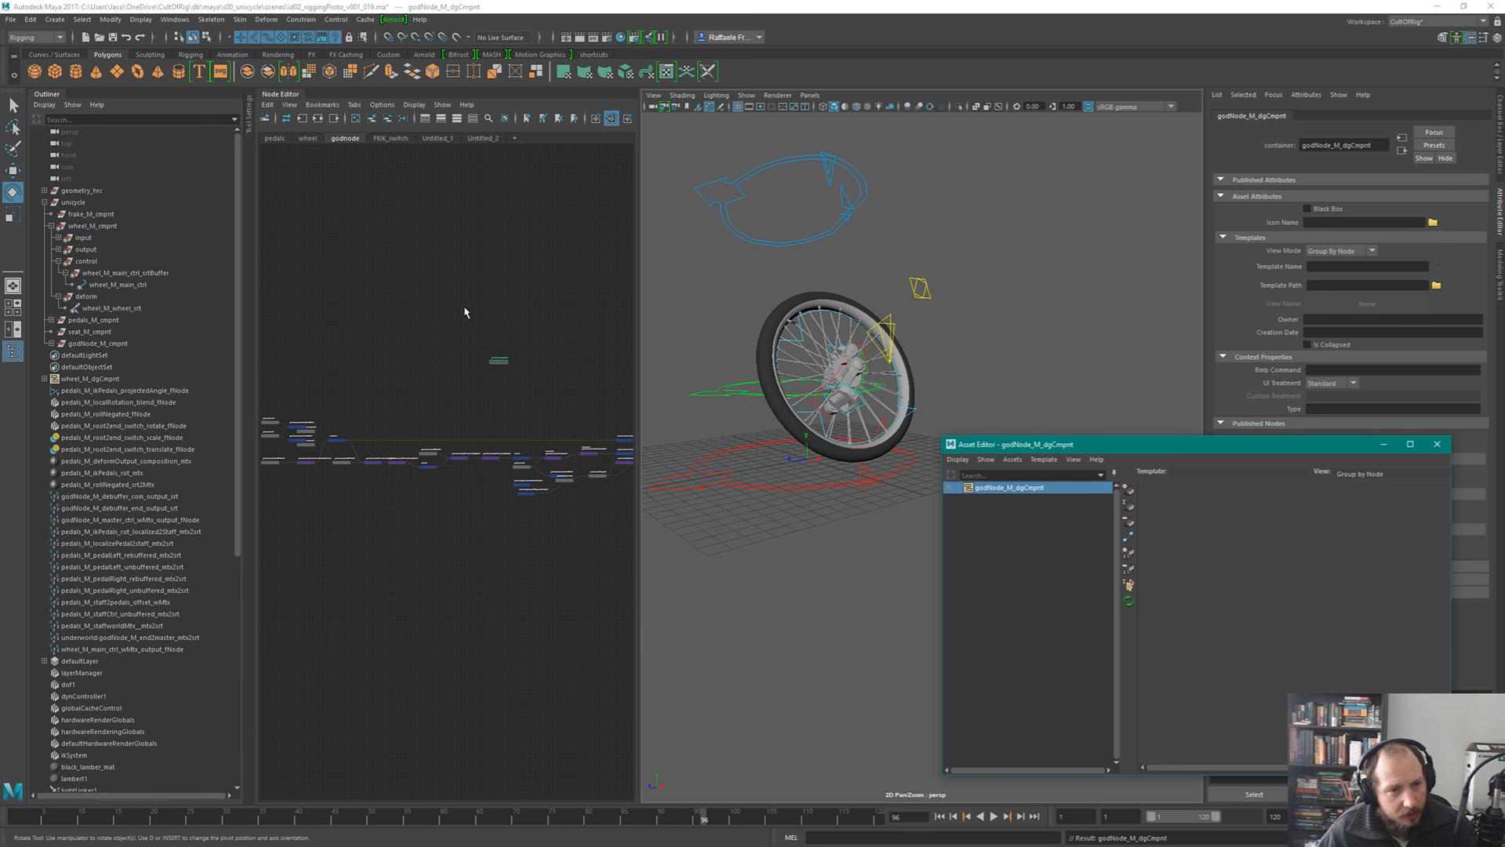
- Widen the Node Editor and examine the godnode graph around the pedals_M_guide_localWorld_ctrl node
middle_click_drag(446, 422, 540, 393)
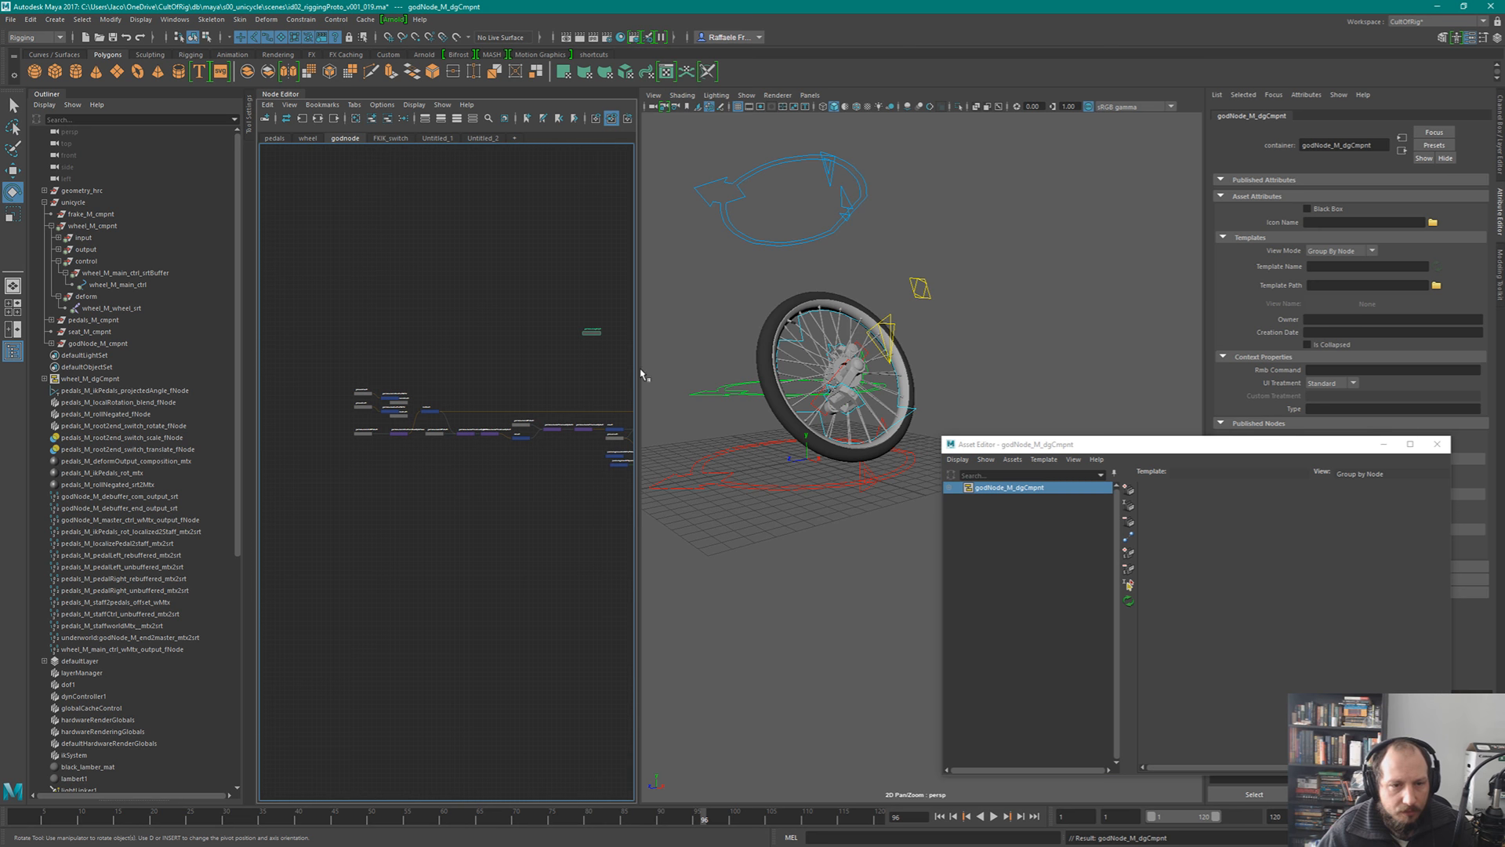
left_click_drag(636, 371, 725, 370)
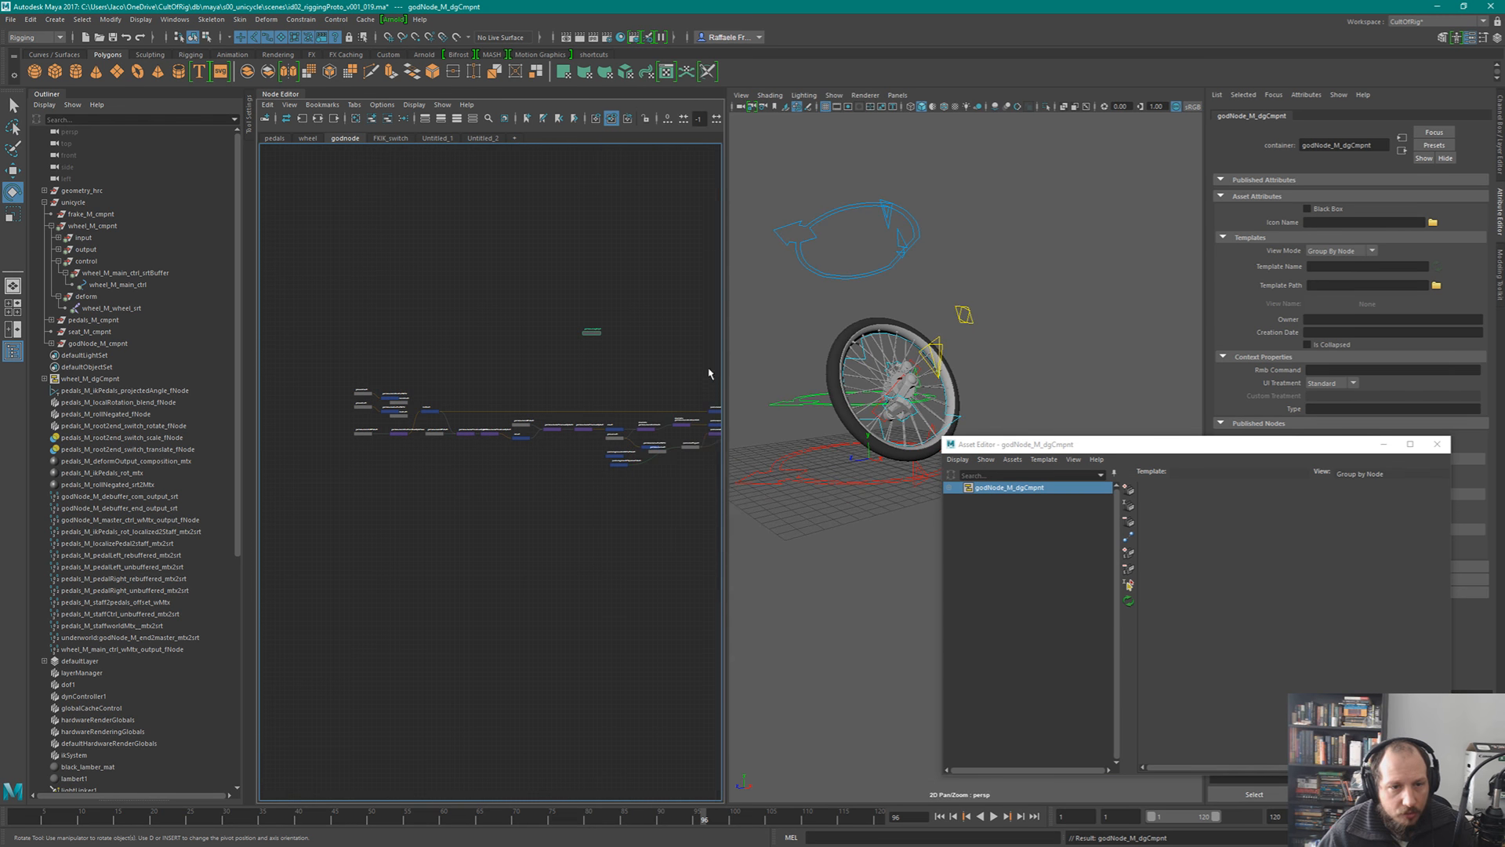
scroll(609, 411, "up", 5)
scroll(609, 411, "down", 4)
middle_click_drag(610, 410, 619, 478)
scroll(619, 479, "up", 10)
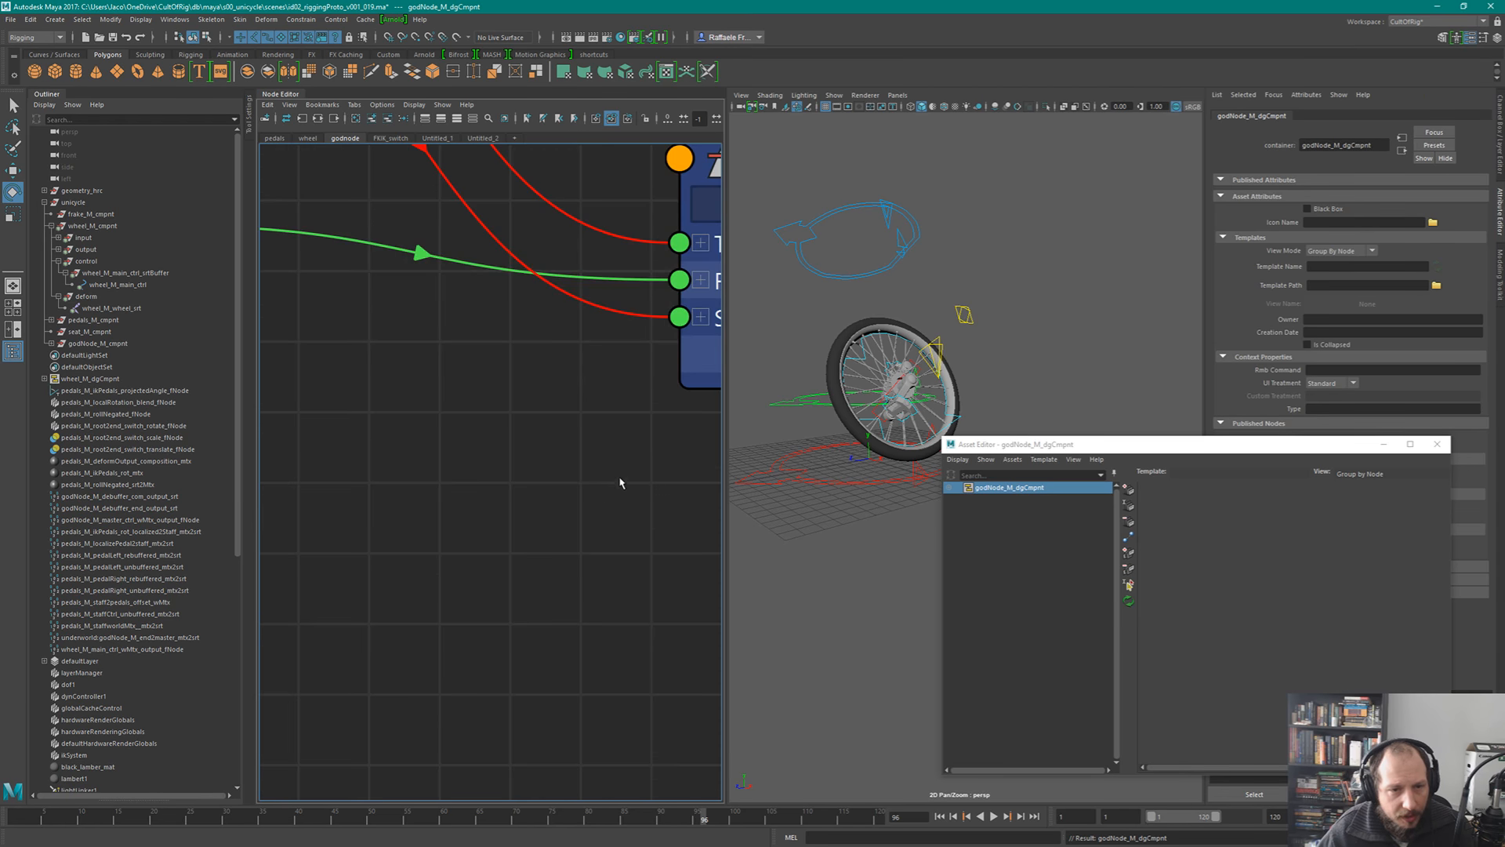
scroll(550, 577, "down", 8)
scroll(406, 570, "up", 3)
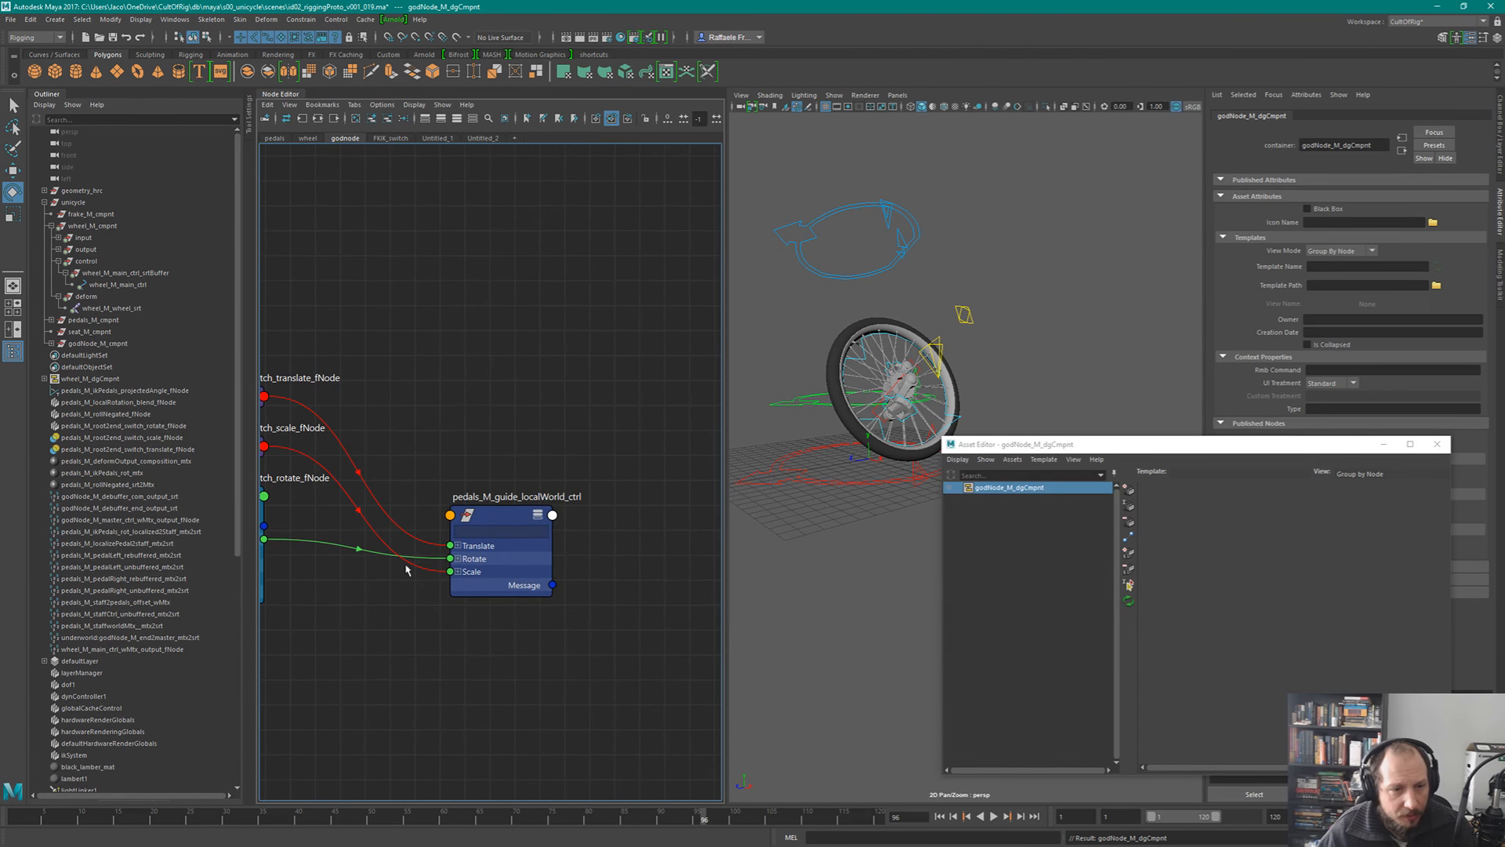
- Collapse wheel_M_cmpnt and fully expand the godNode_M_cmpnt hierarchy in the Outliner
left_click(52, 321)
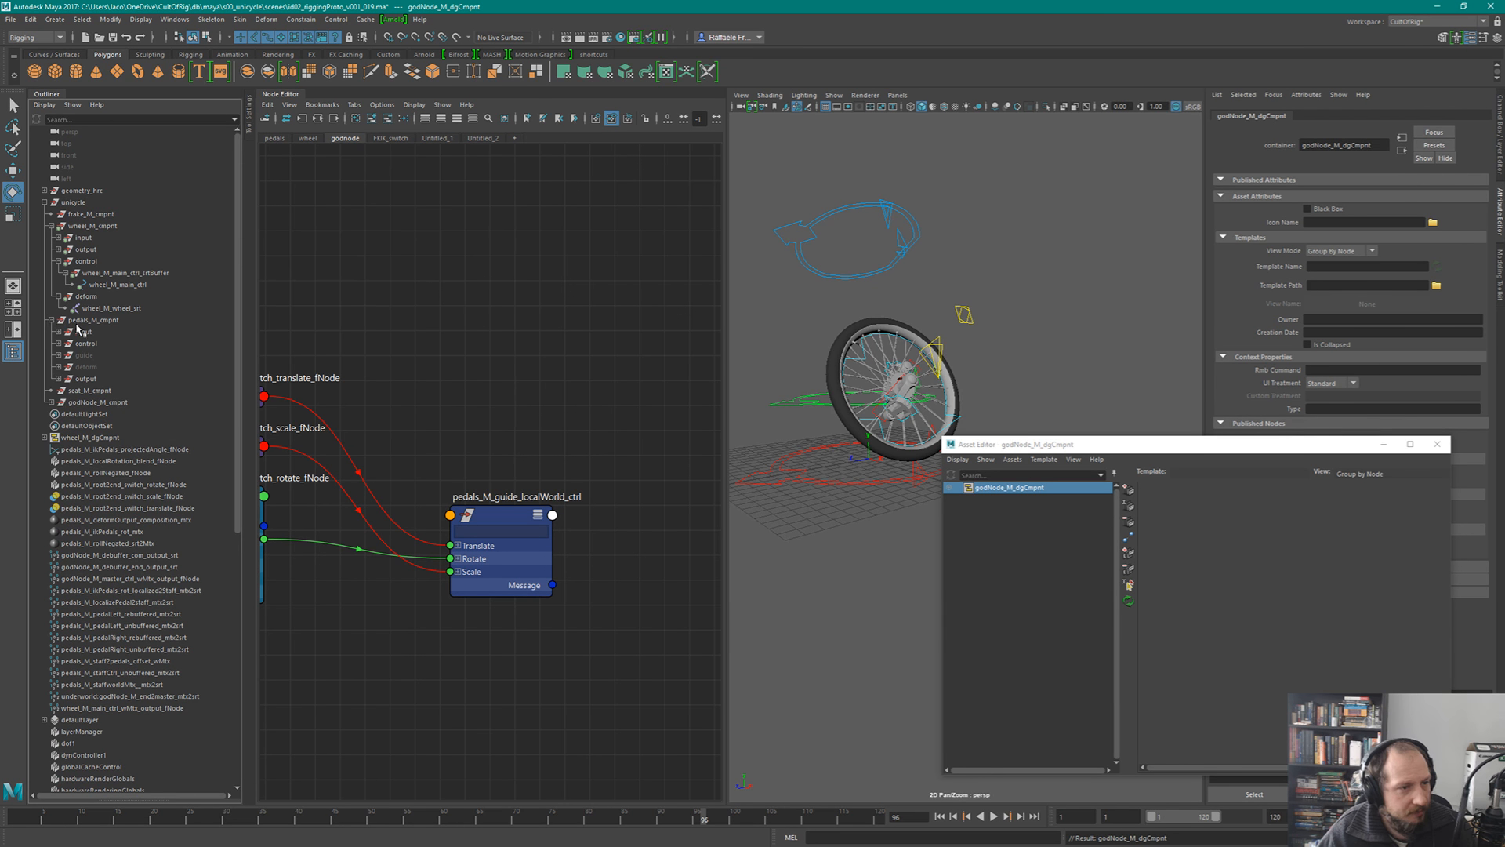
left_click(52, 321)
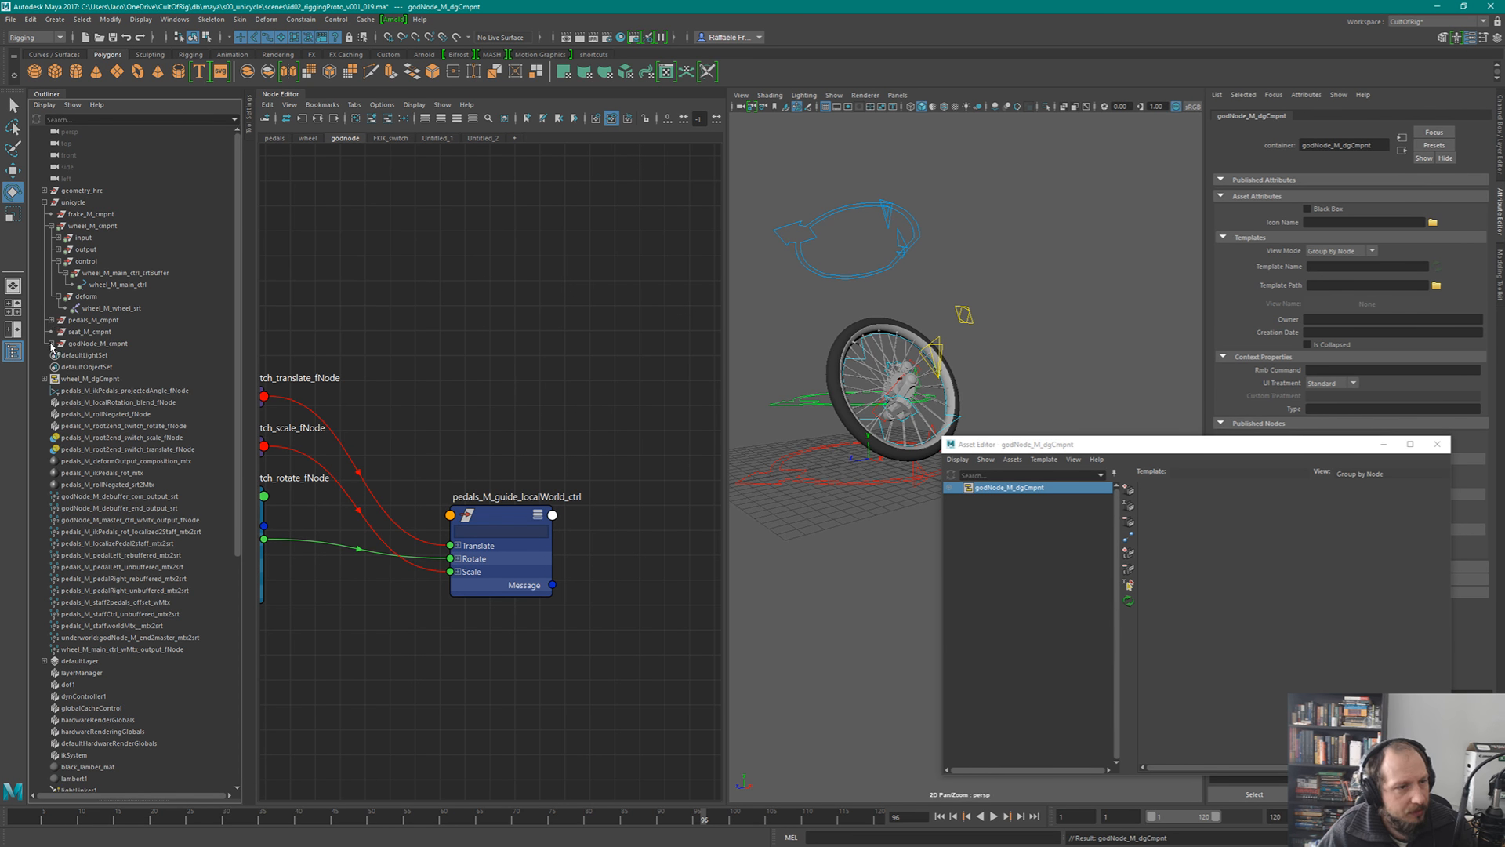
left_click(51, 344)
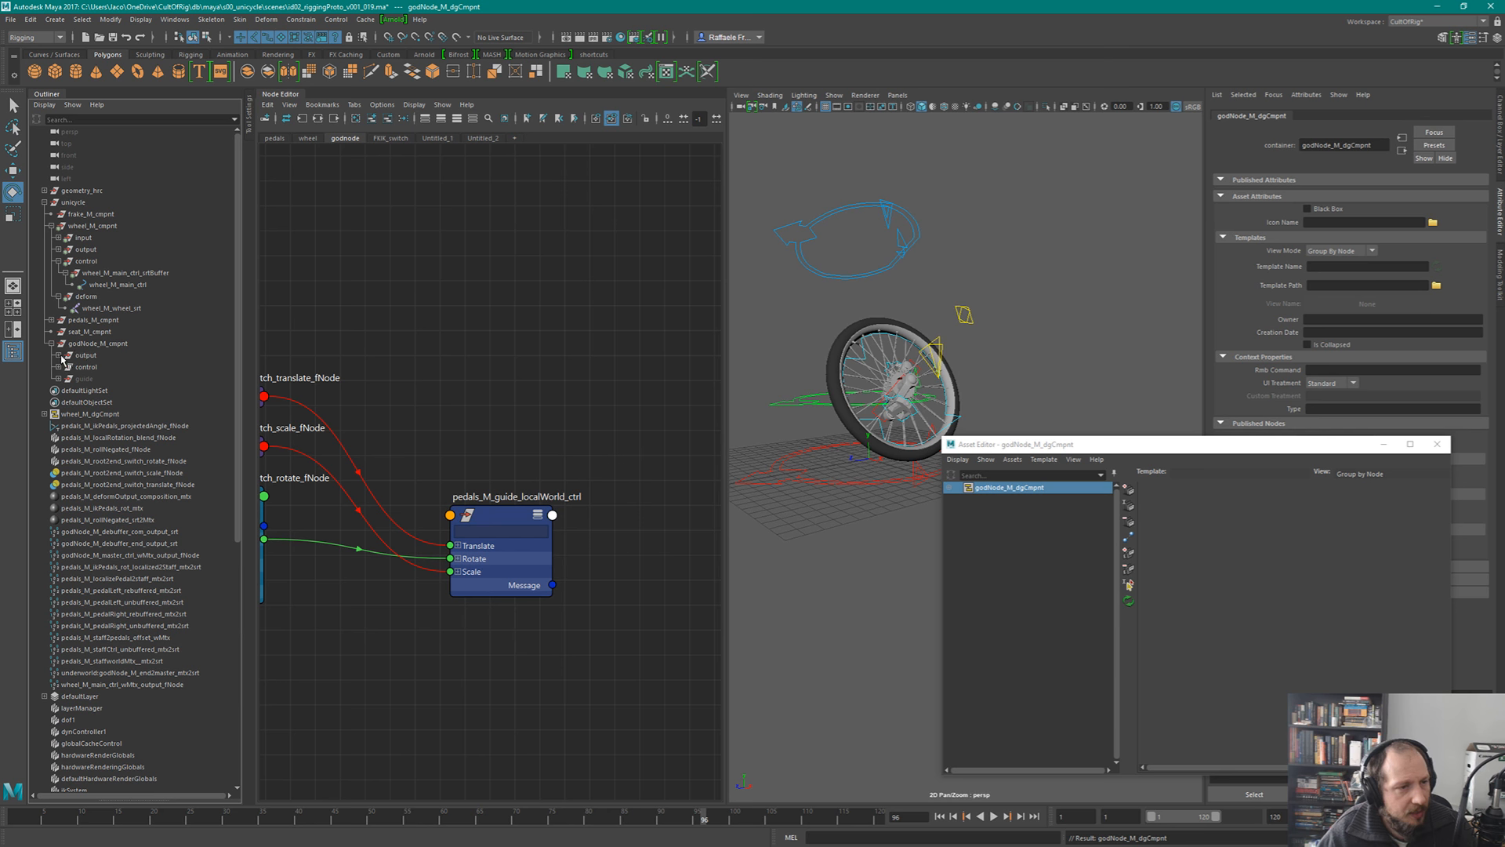
left_click(51, 226)
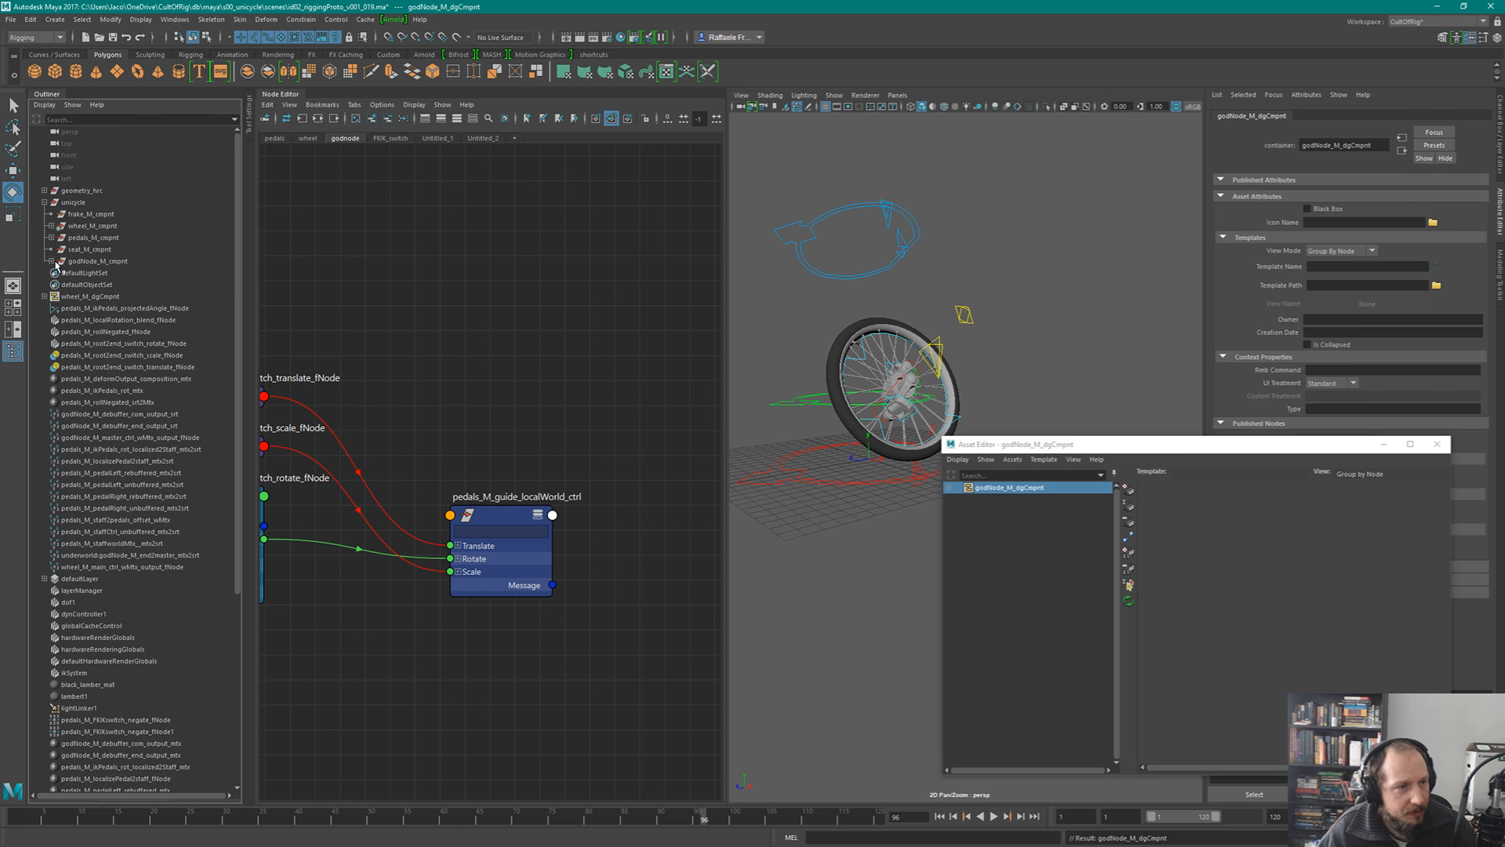
left_click(51, 261, "shift")
- Limit the Outliner to DAG objects and add godNode_M_cmpnt's output, control and guide hierarchies to the godNode_M_dgCmpnt container
left_click(109, 276)
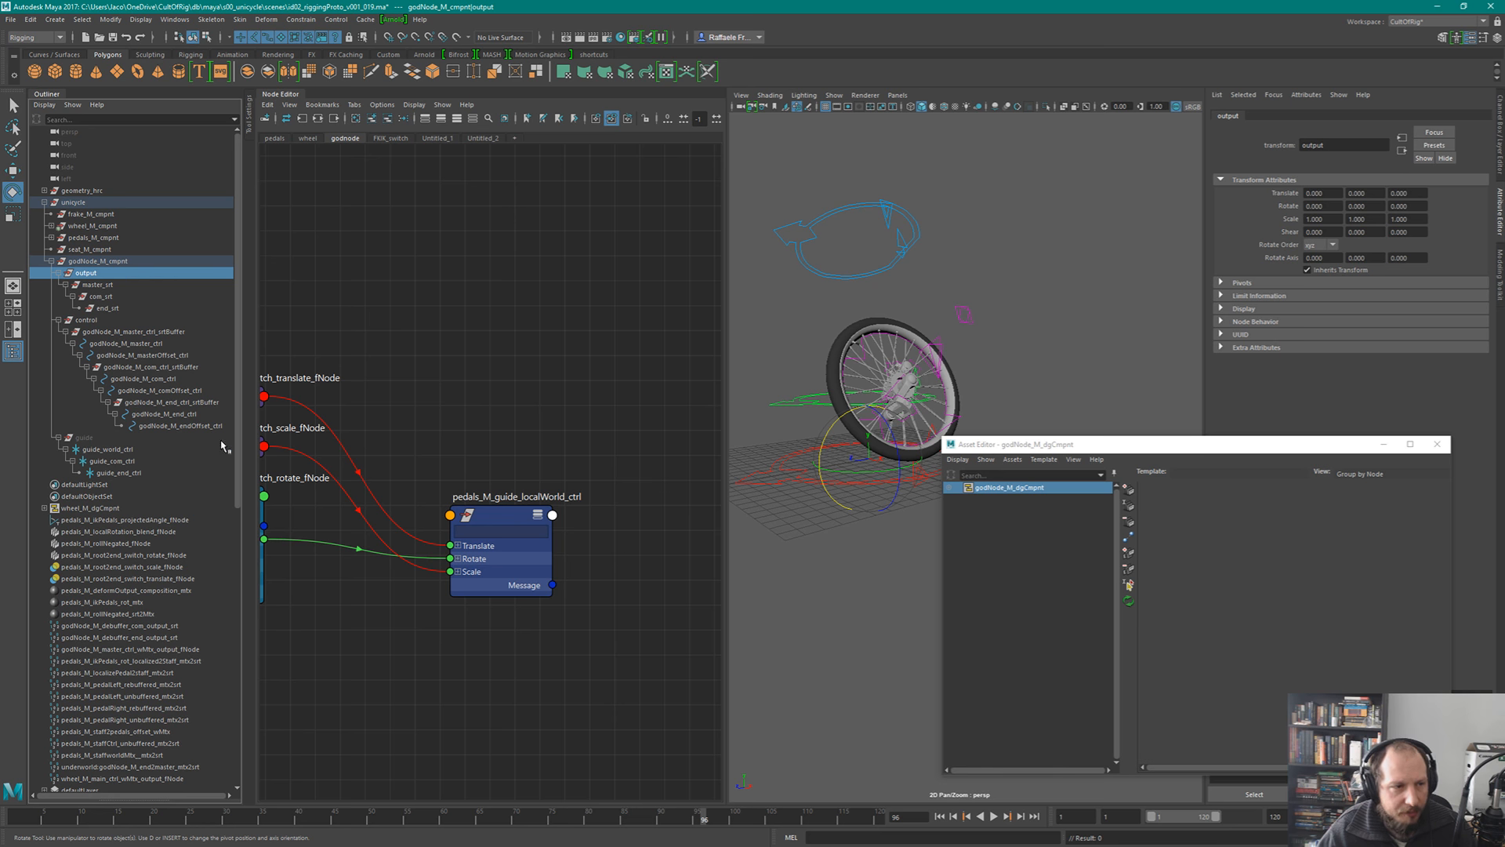
scroll(541, 424, "down", 5)
scroll(535, 421, "up", 5)
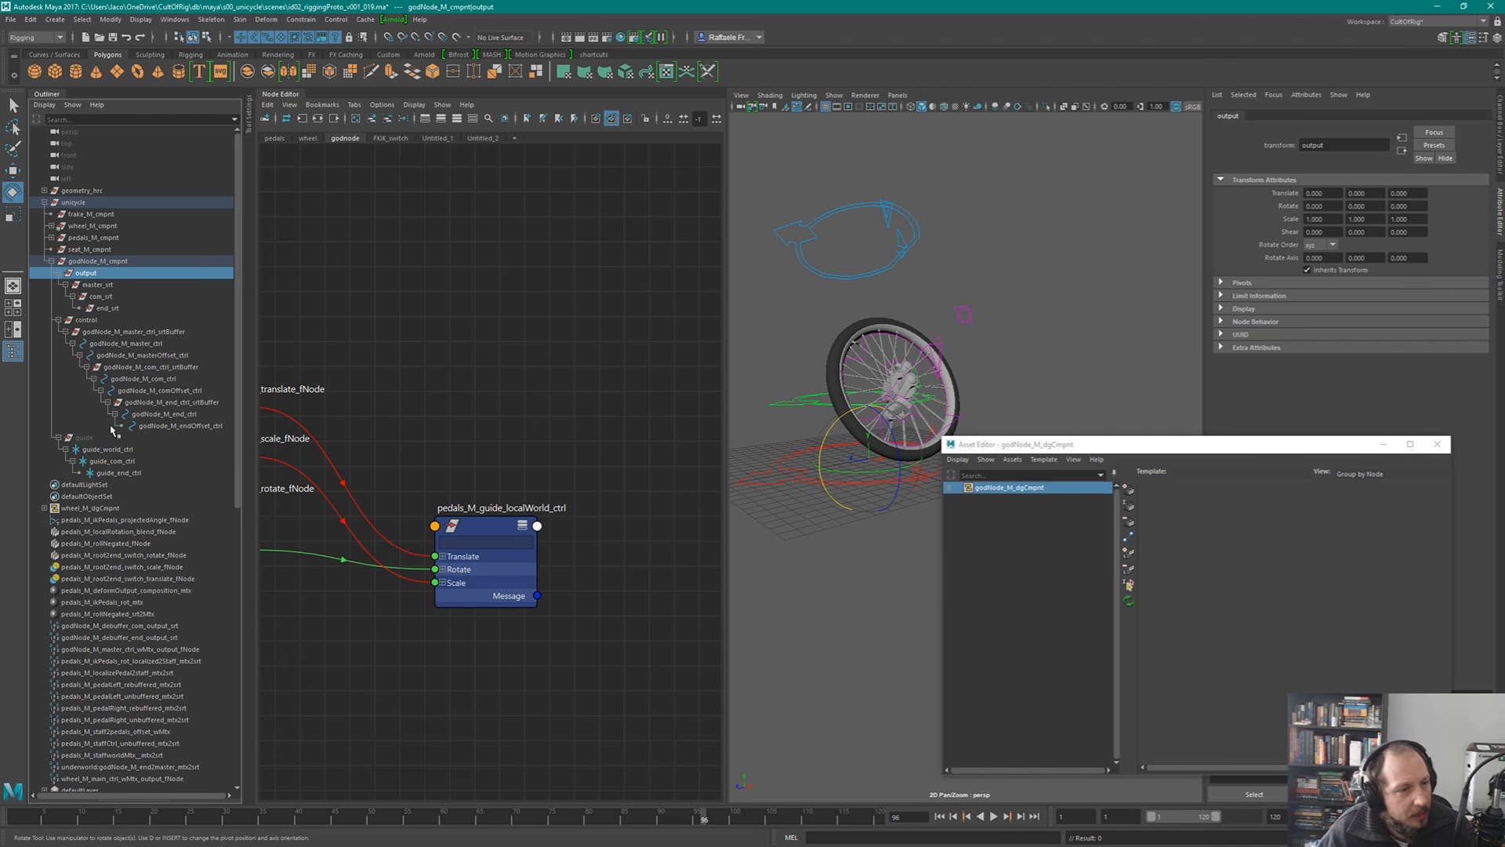
left_click(125, 474, "shift")
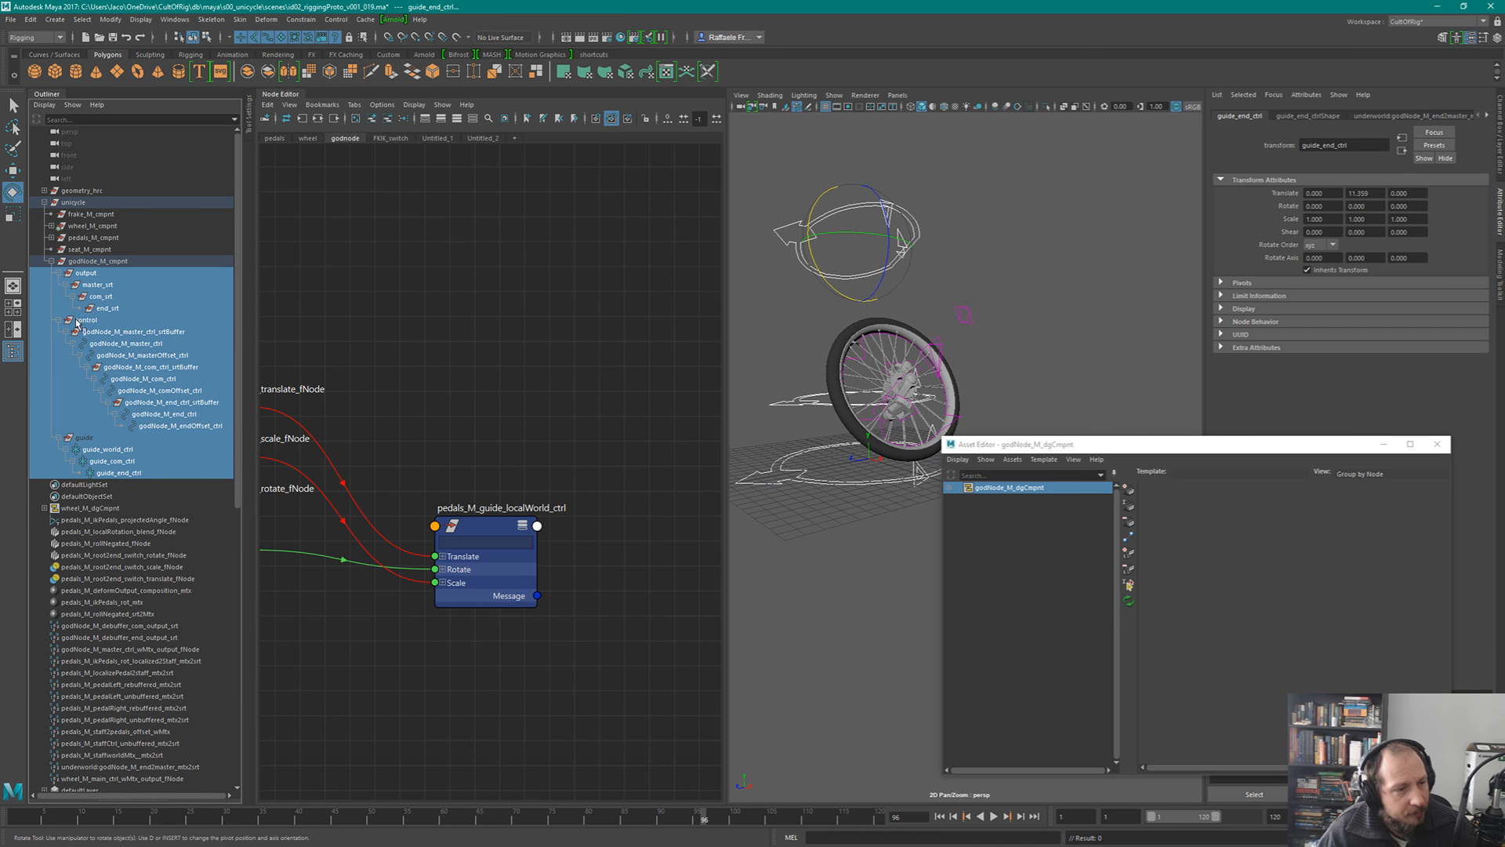
left_click(48, 106)
left_click(55, 126)
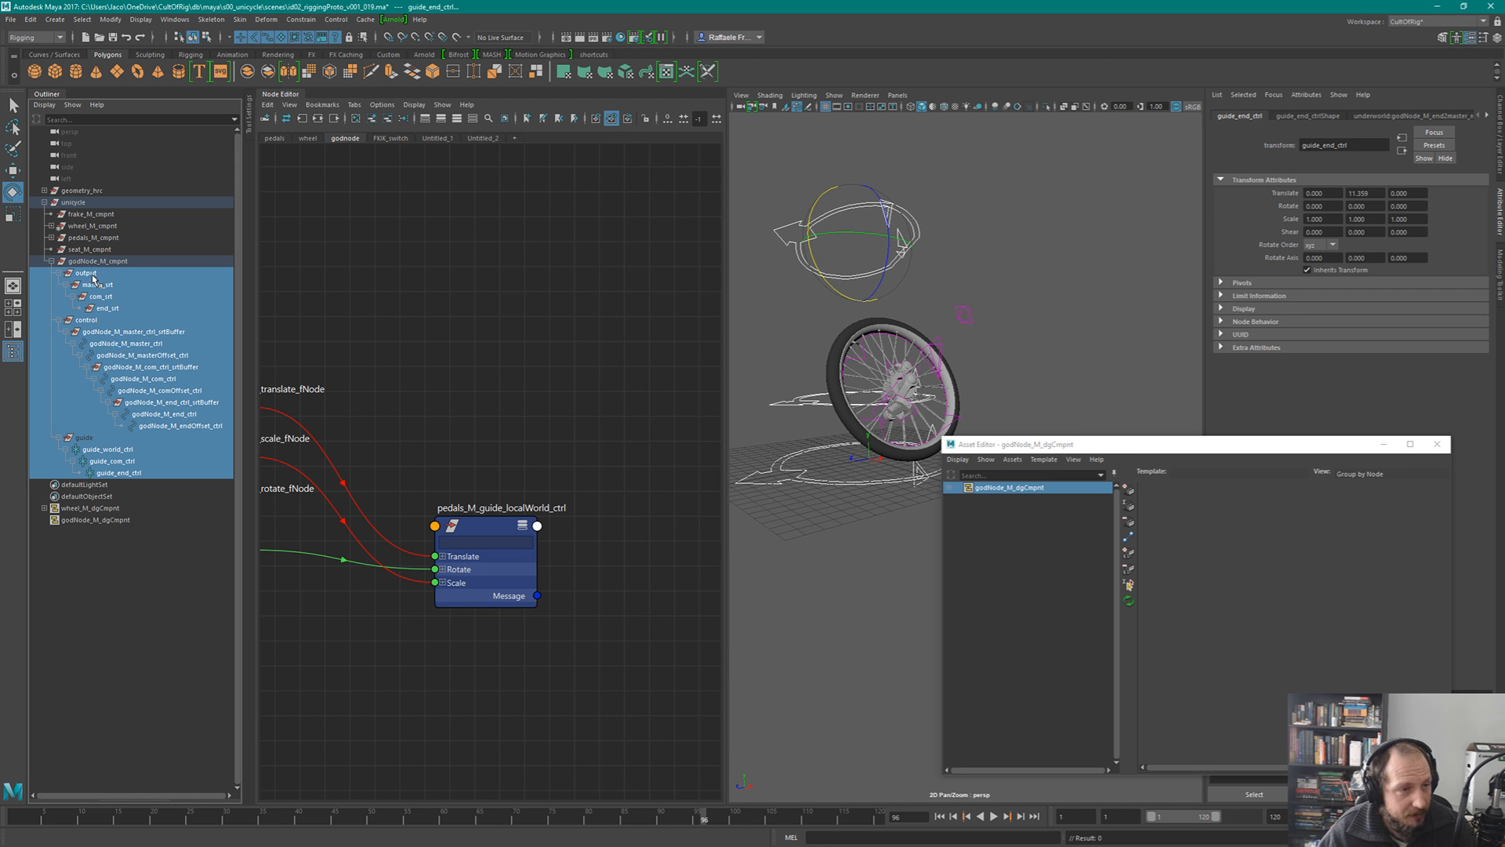
middle_click_drag(93, 277, 108, 524)
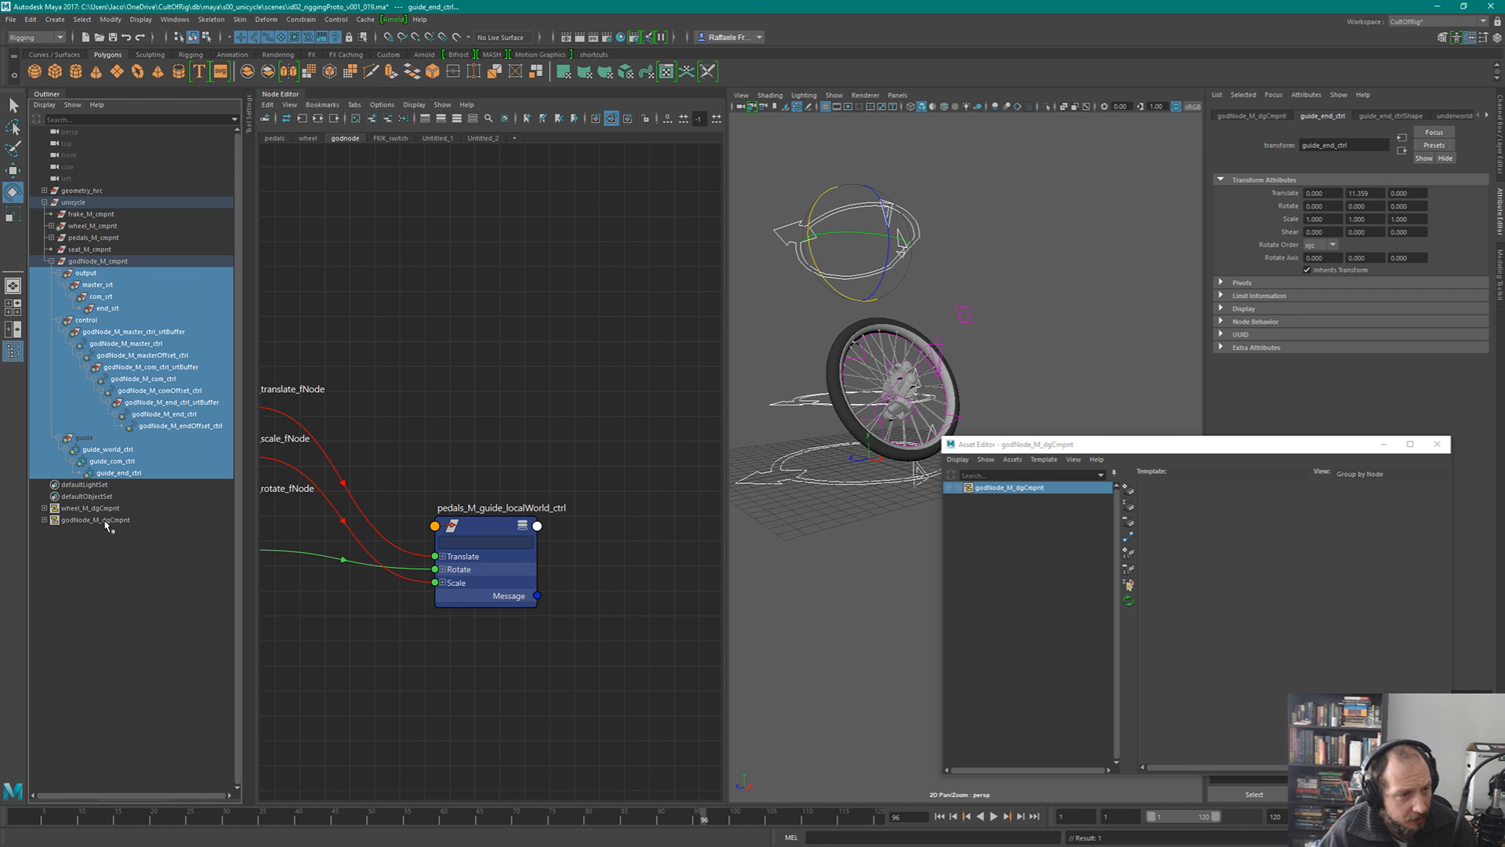
left_click(44, 519)
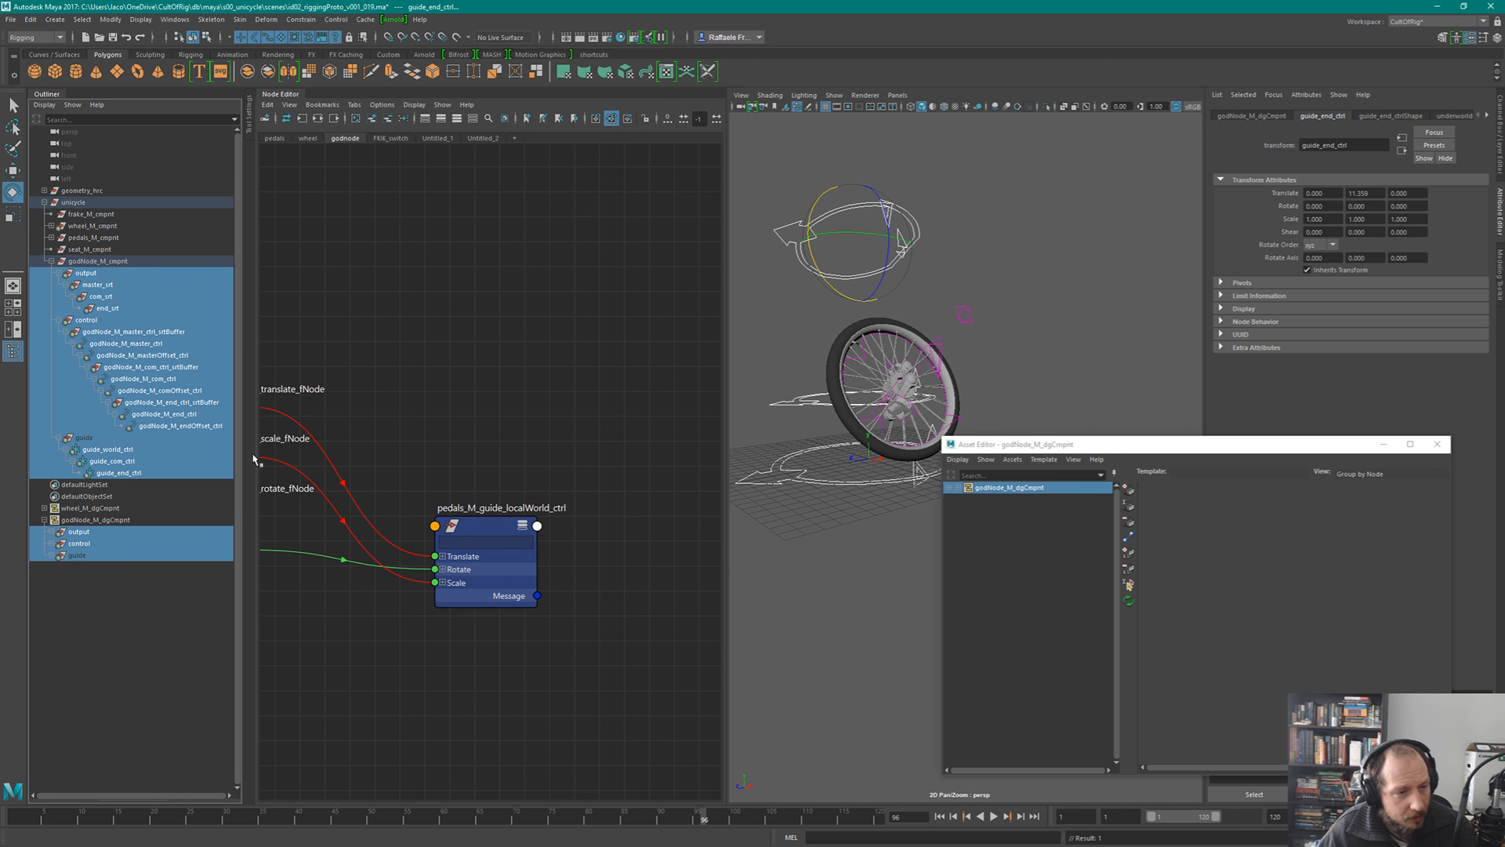
- Select the node network in the godnode graph and turn off DAG Objects Only to review its non-DAG nodes in the Outliner
middle_click_drag(393, 392, 657, 386, "alt")
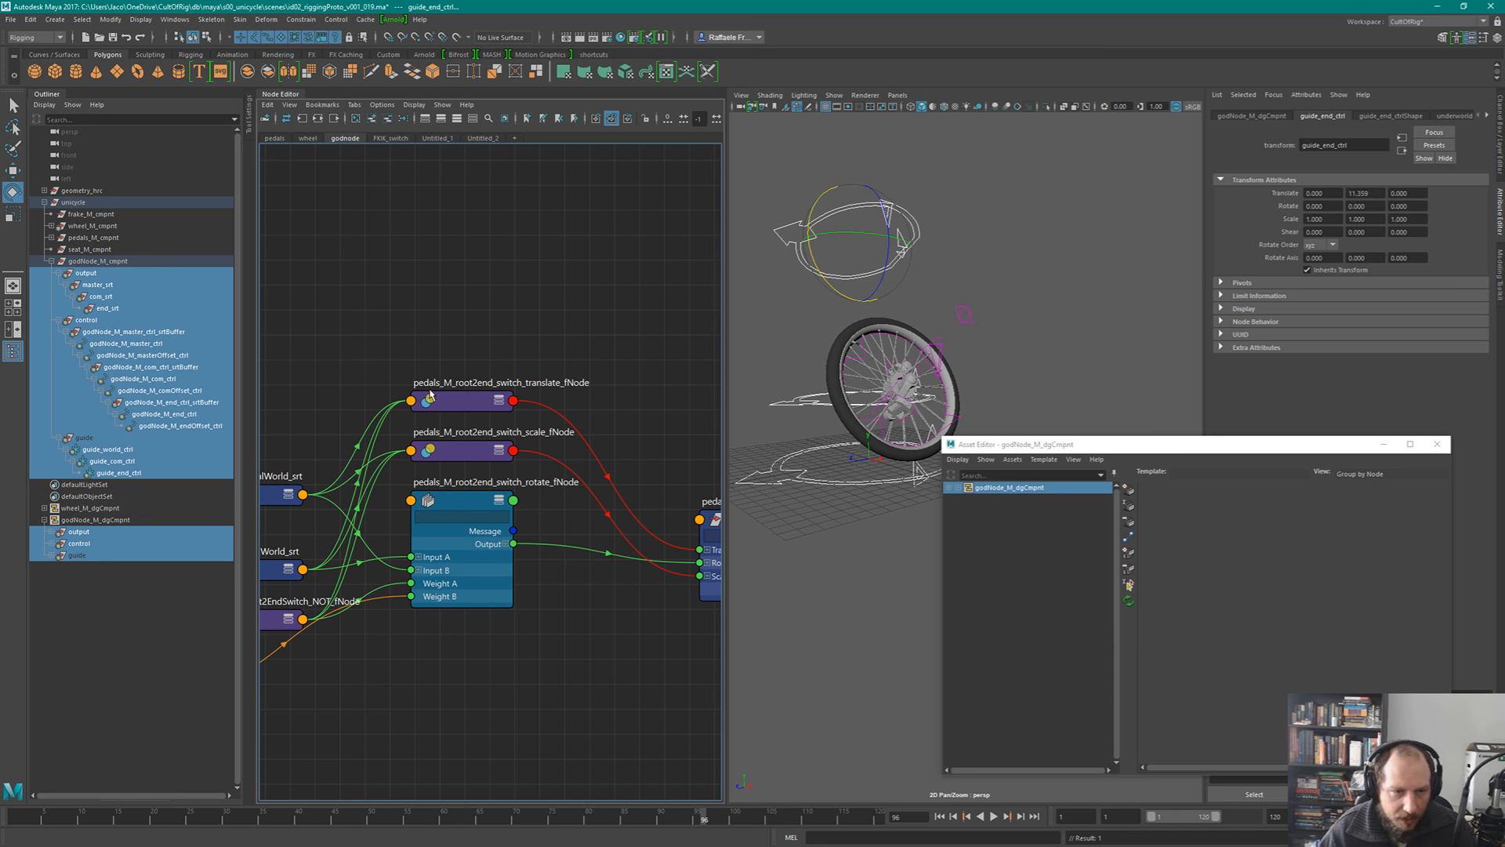
left_click(94, 520)
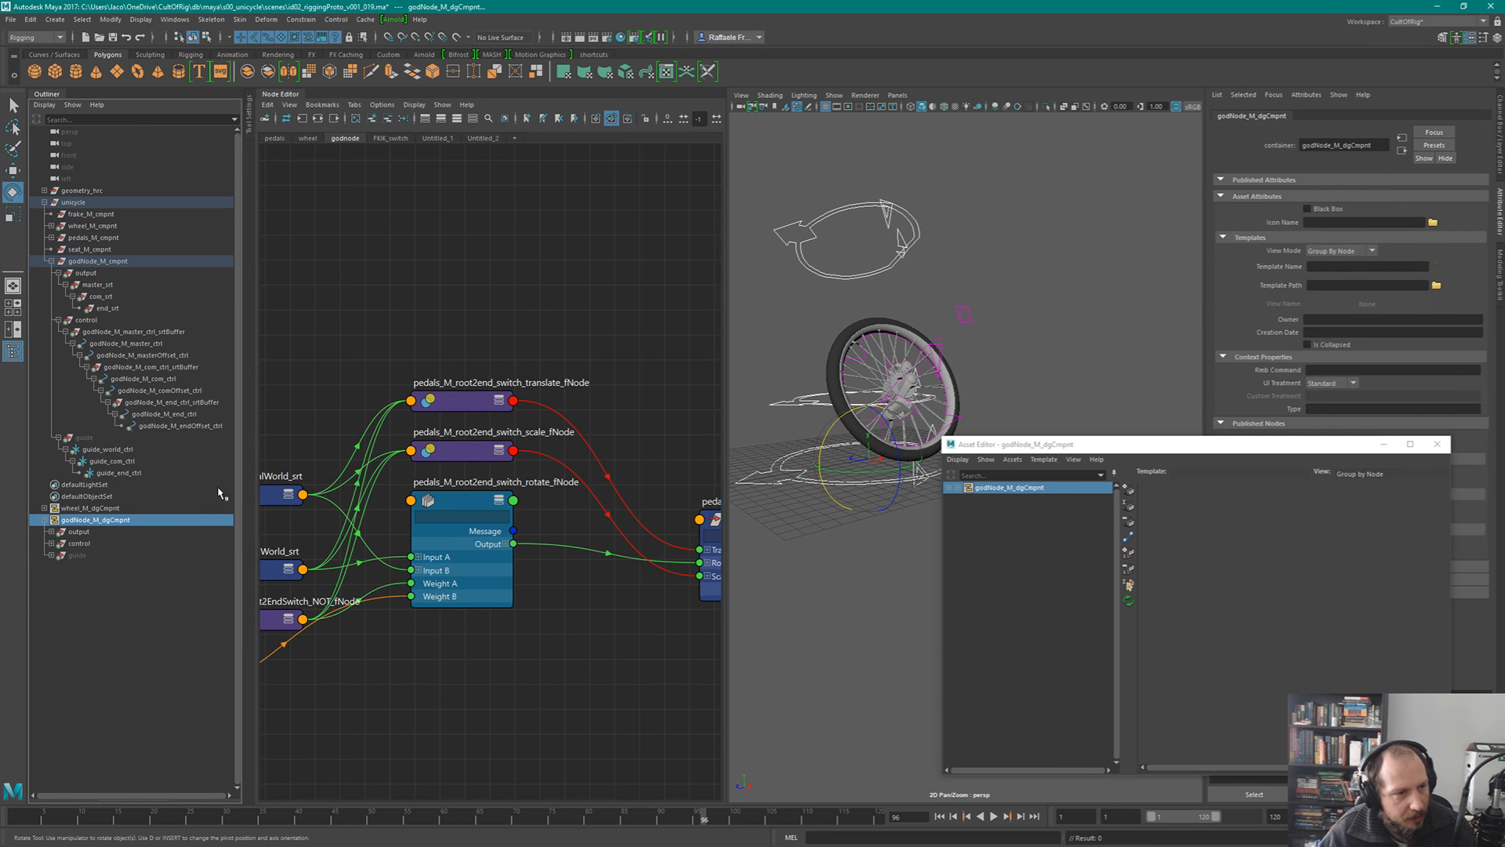
scroll(544, 367, "down", 5)
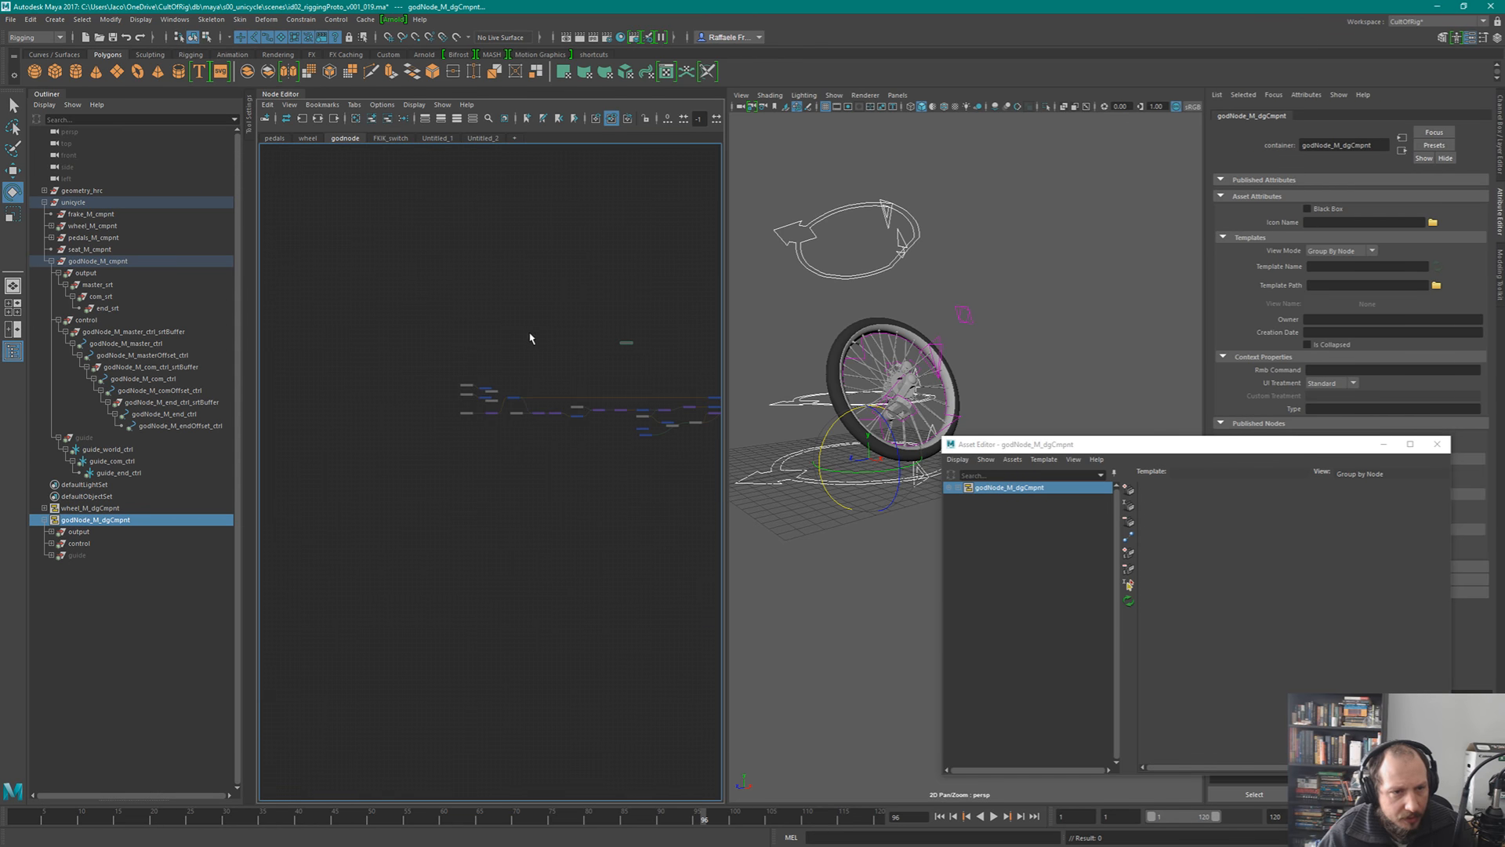
left_click_drag(457, 288, 684, 503)
left_click_drag(446, 302, 678, 486)
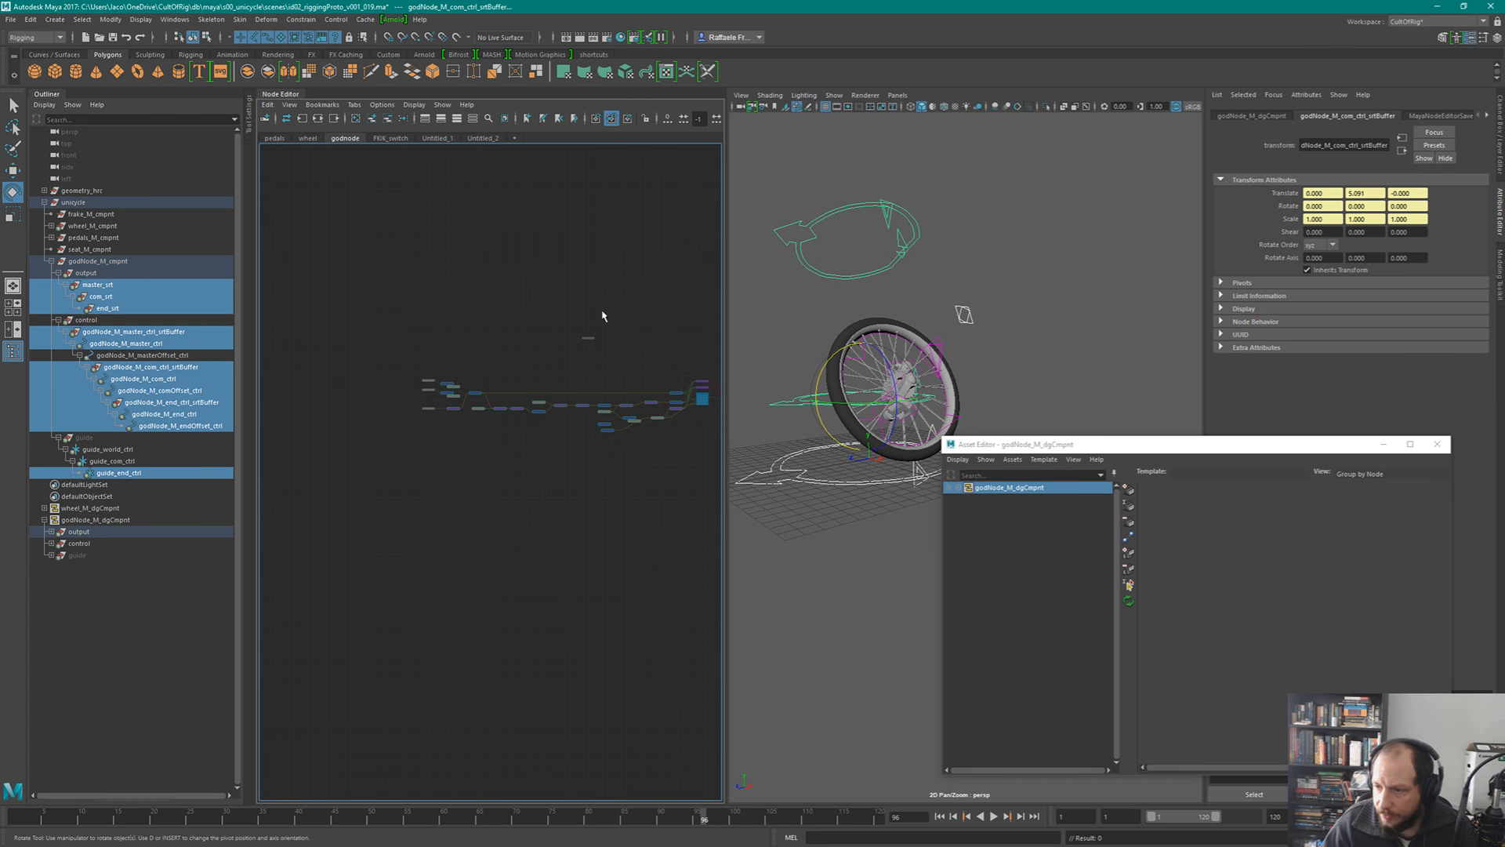
left_click(45, 104)
left_click(74, 125)
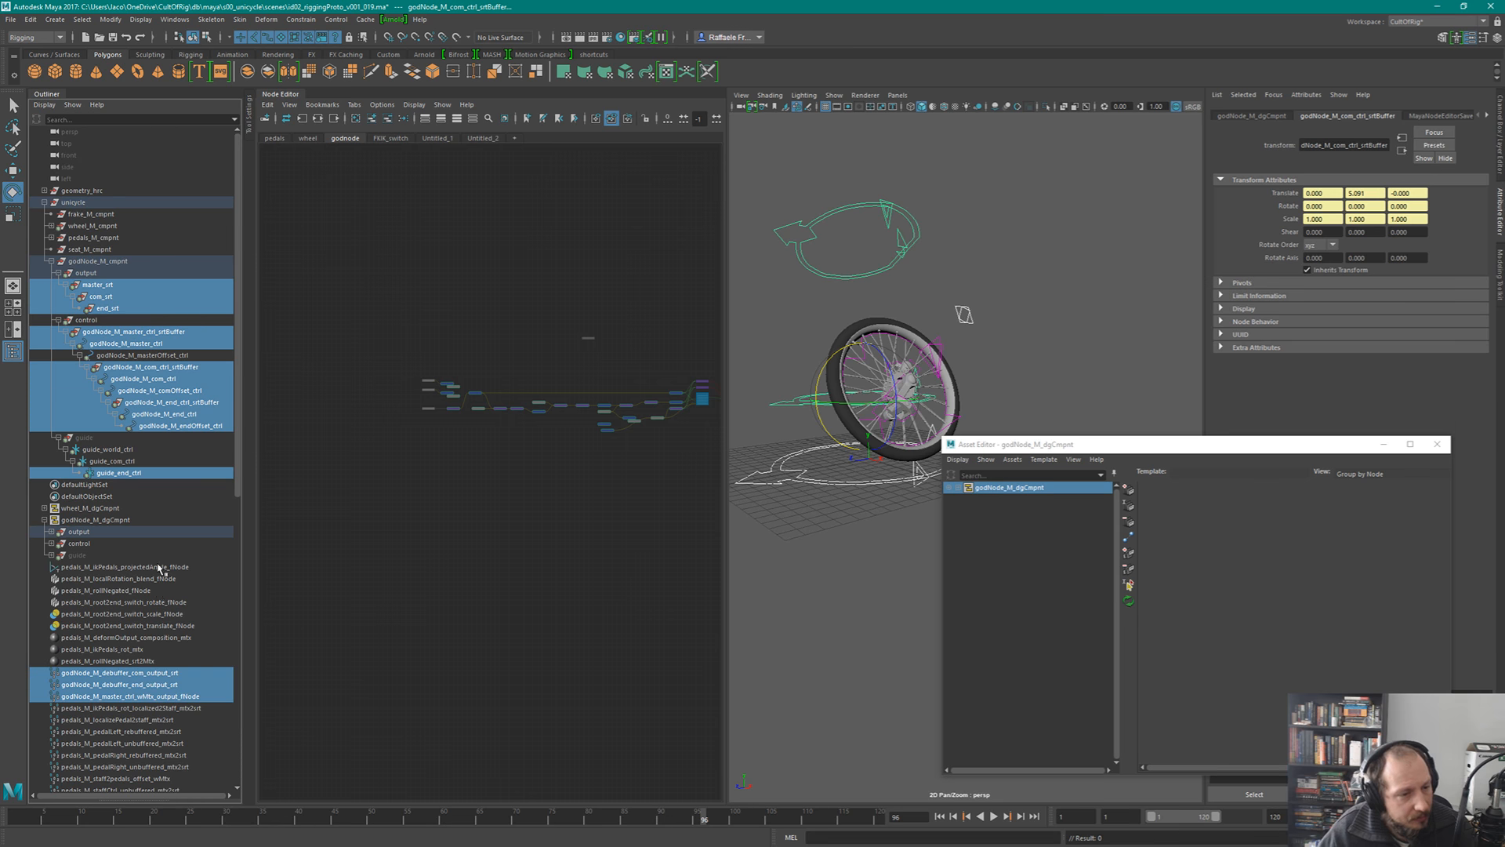
scroll(166, 587, "down", 10)
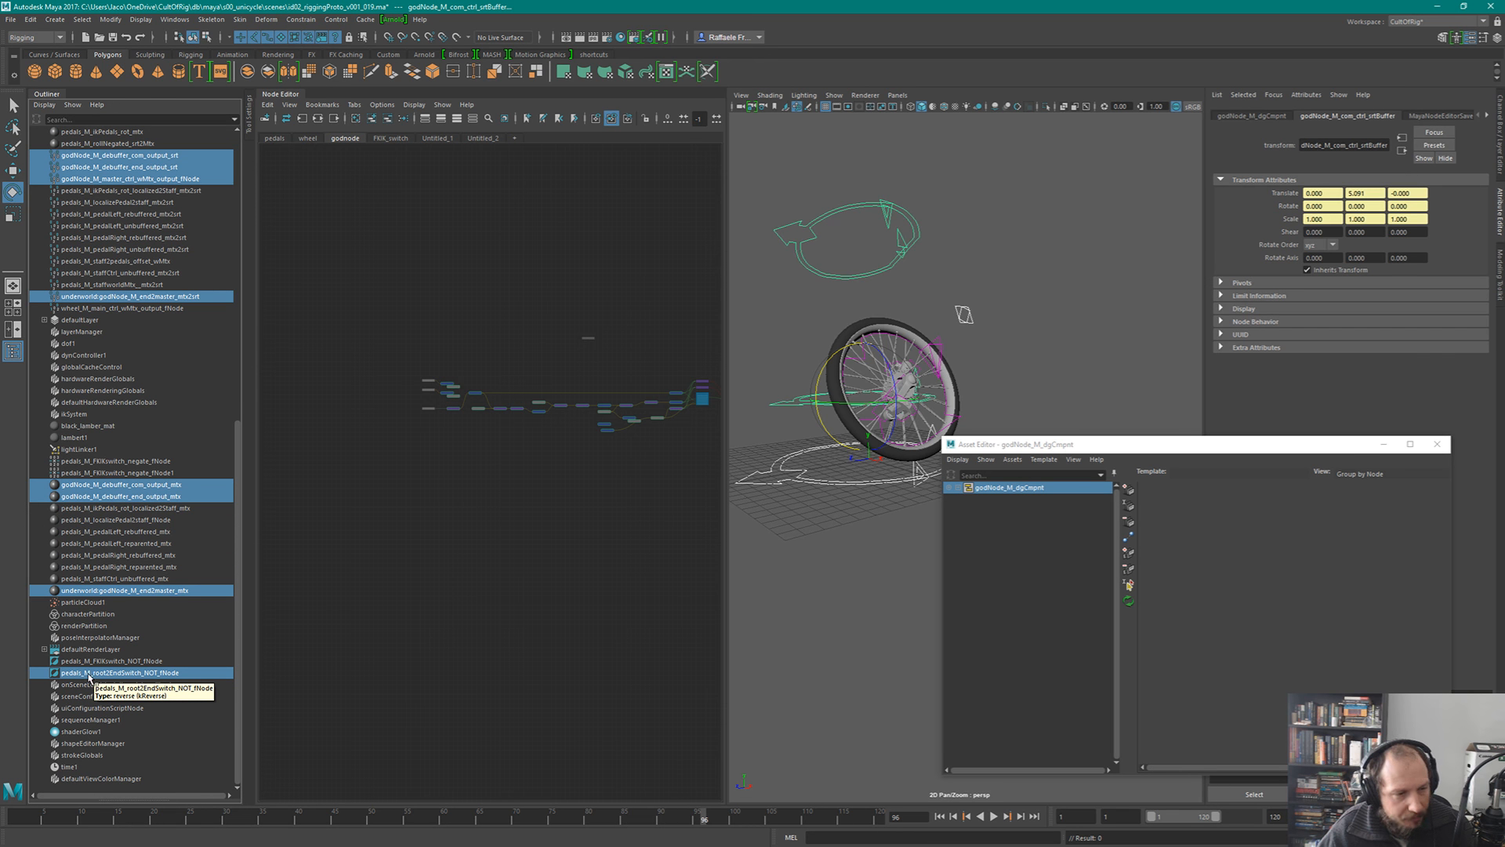
- Filter the Outliner by godnode_M*
left_click(85, 117)
type("god")
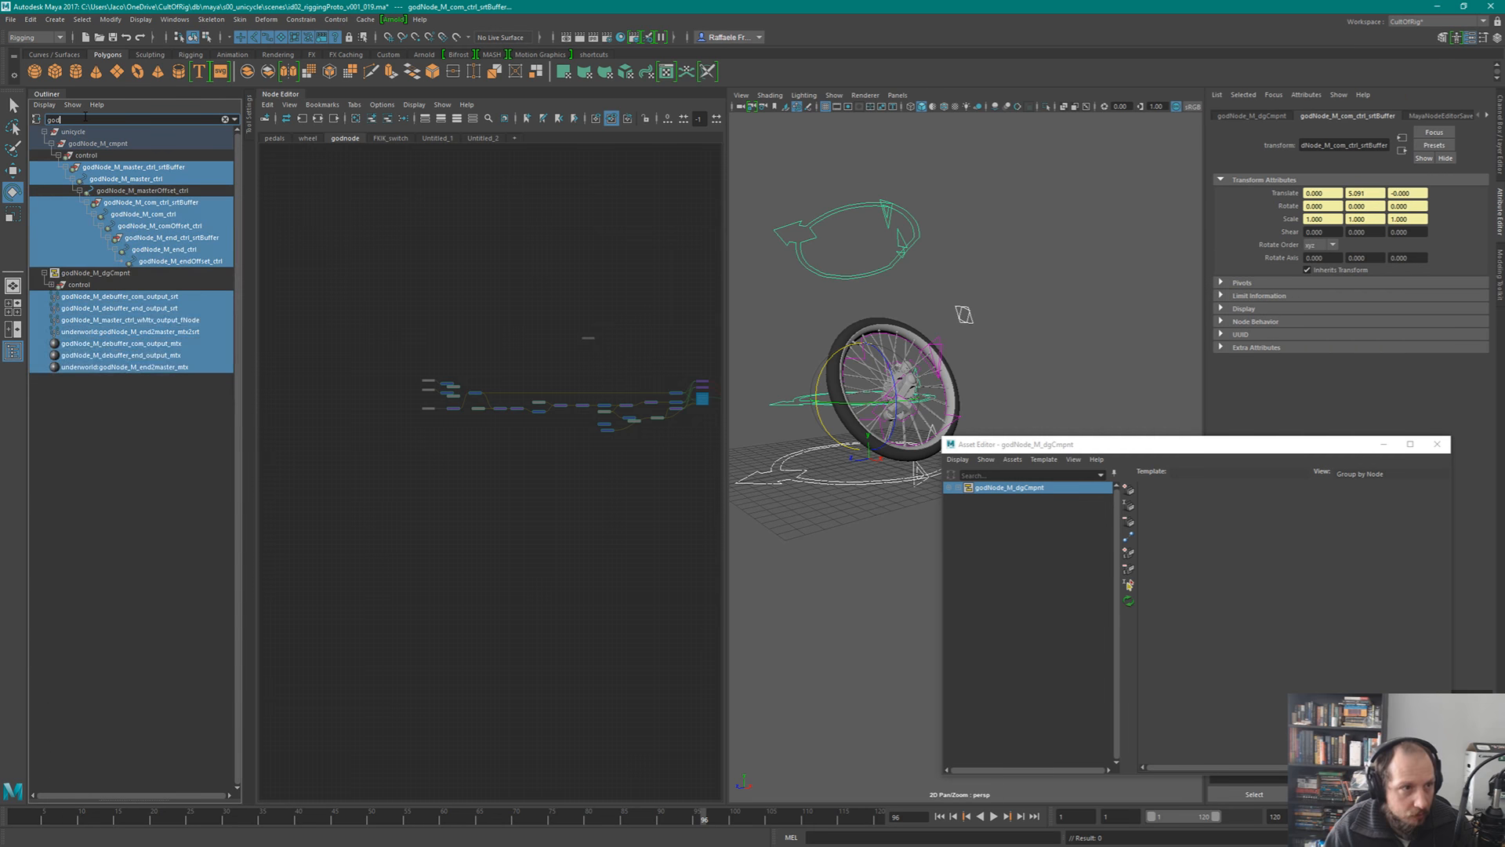
type("node_M")
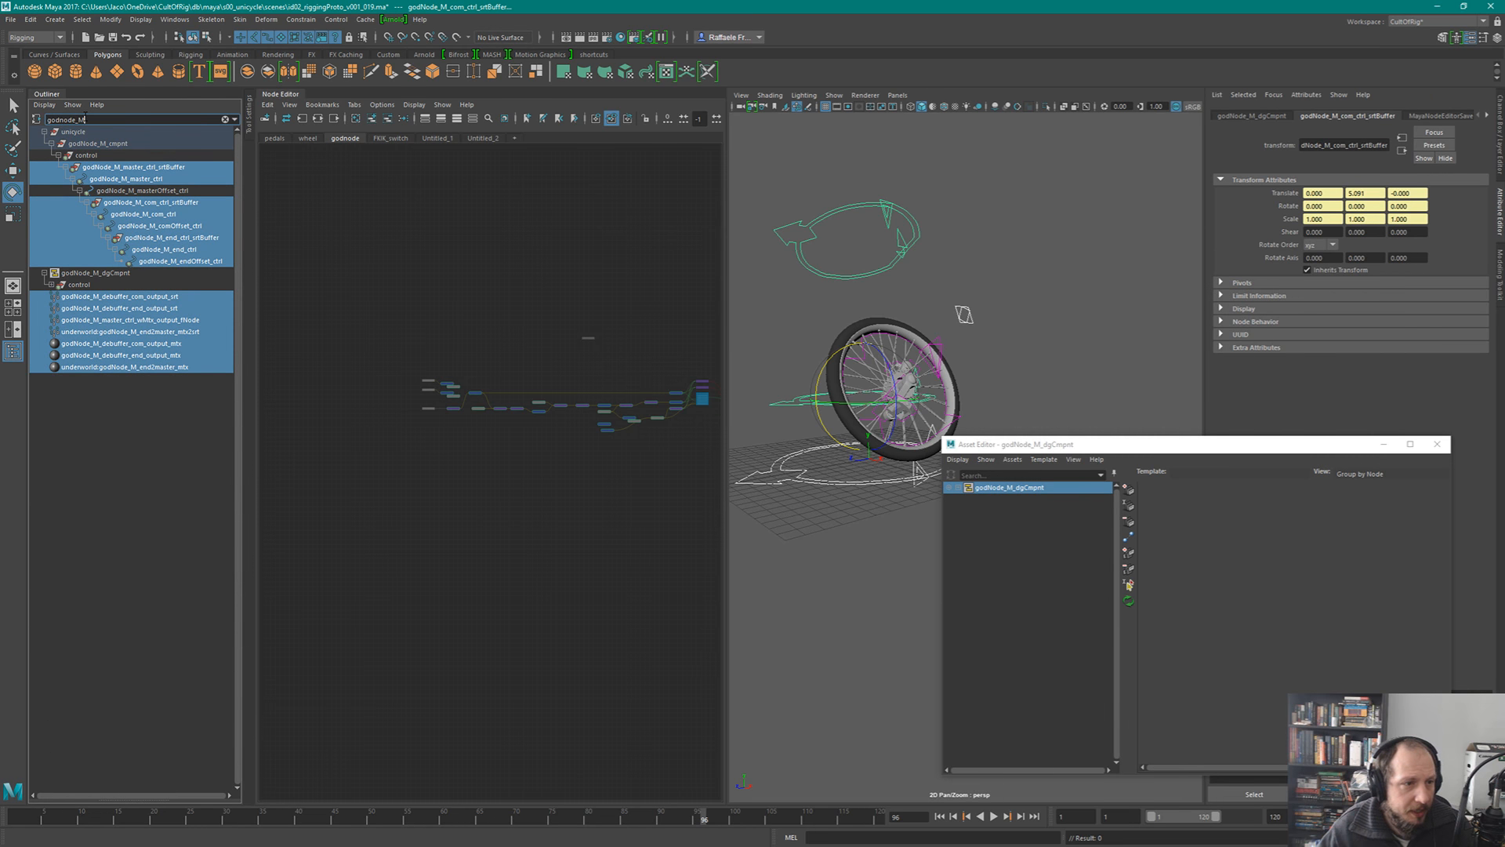
type("*")
key("Return")
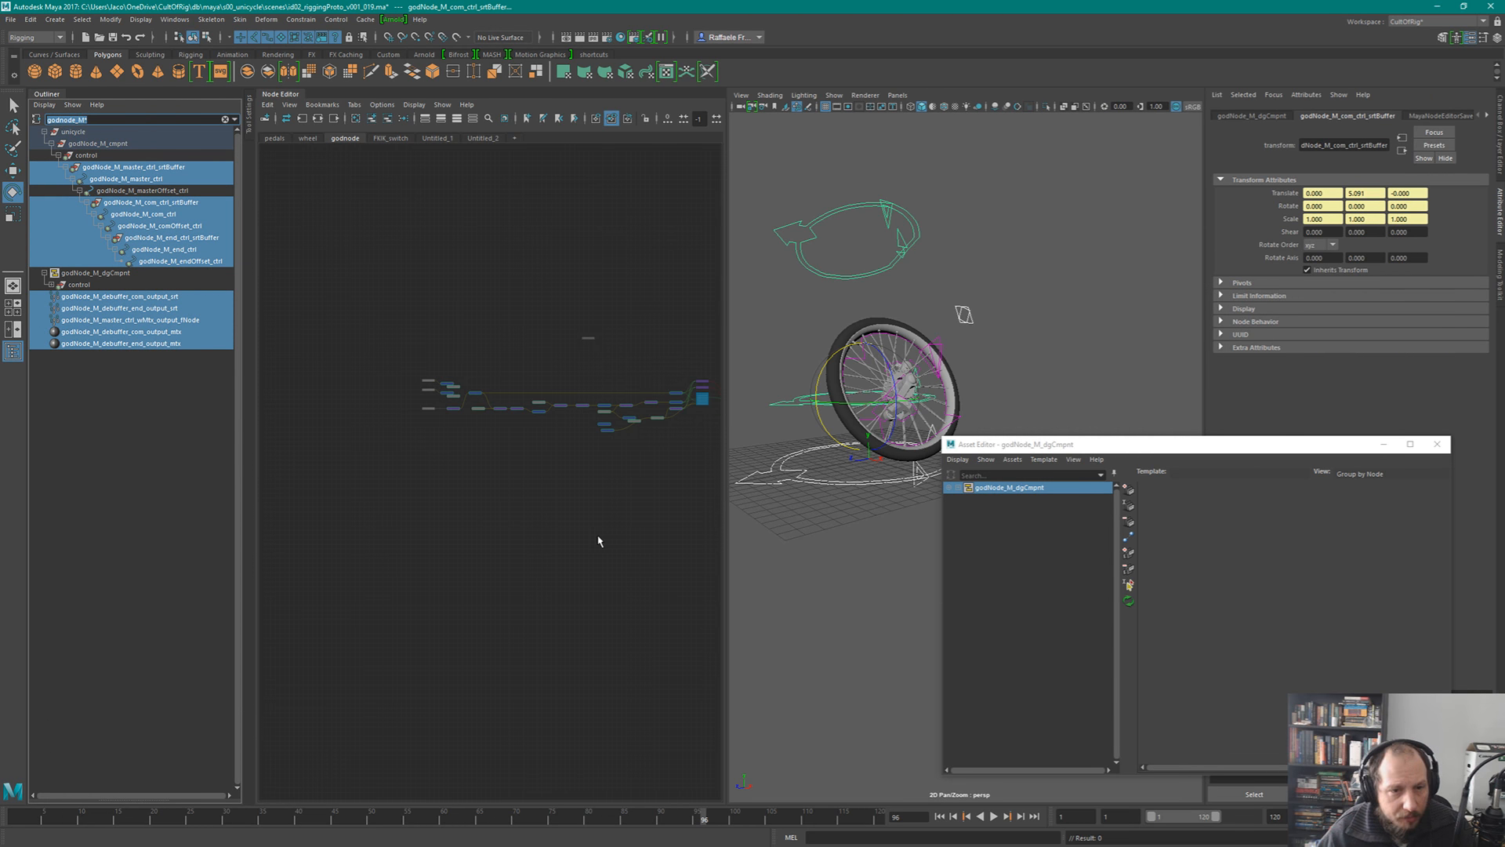
- Inspect the graph around underworld:godNode_M_end2master_mtx and select the filtered non-DAG nodes from godNode_M_debuffer_com_output_srt through godNode_M_debuffer_end_output_mtx
middle_click_drag(598, 511, 548, 524, "alt")
scroll(547, 524, "up", 8)
middle_click_drag(591, 386, 553, 587, "alt")
middle_click_drag(557, 333, 494, 659, "alt")
middle_click_drag(539, 412, 486, 654, "alt")
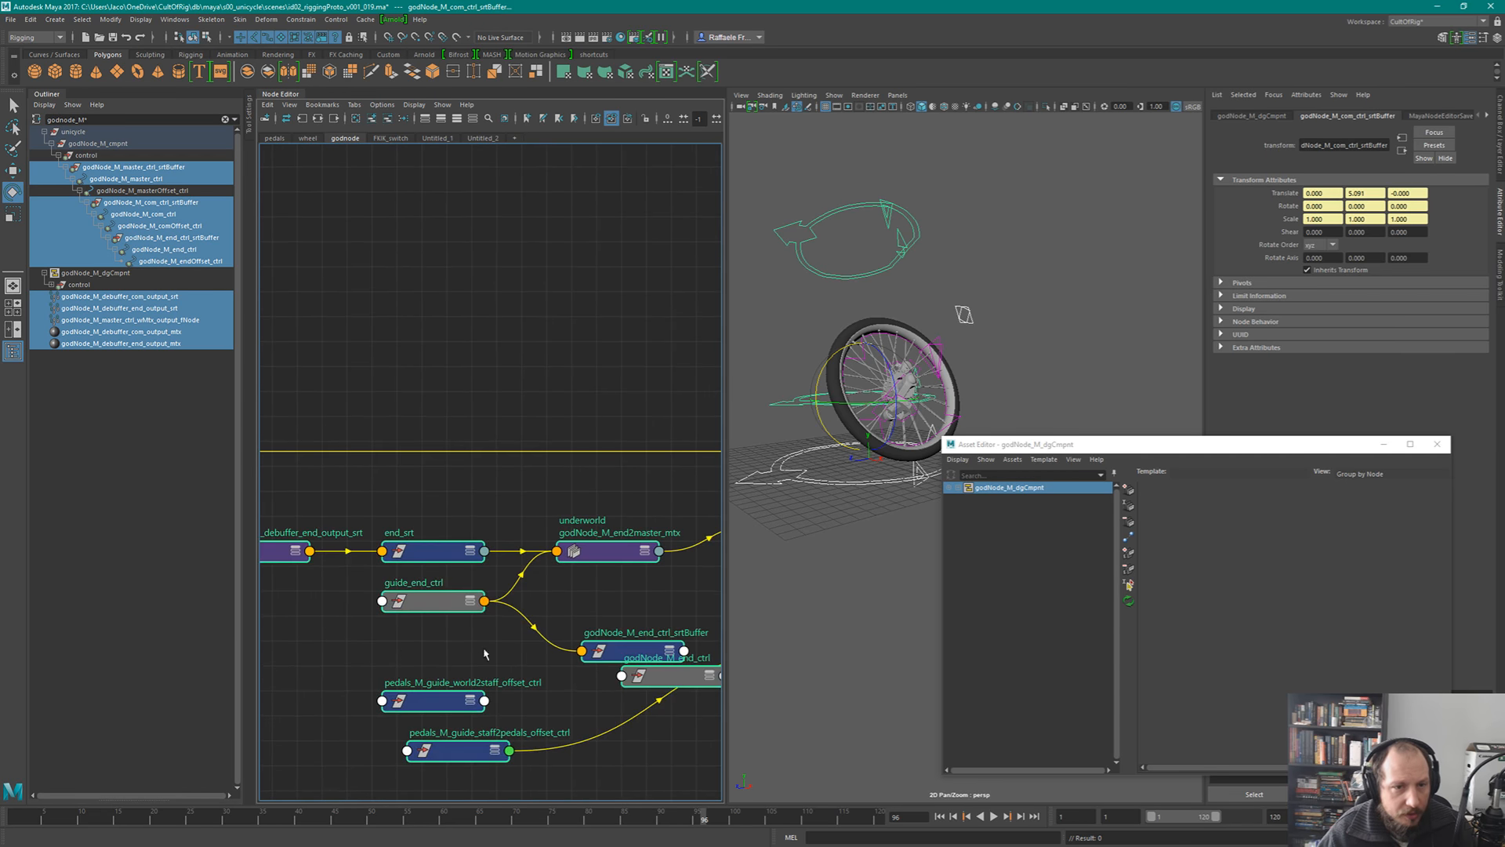
scroll(485, 654, "down", 8)
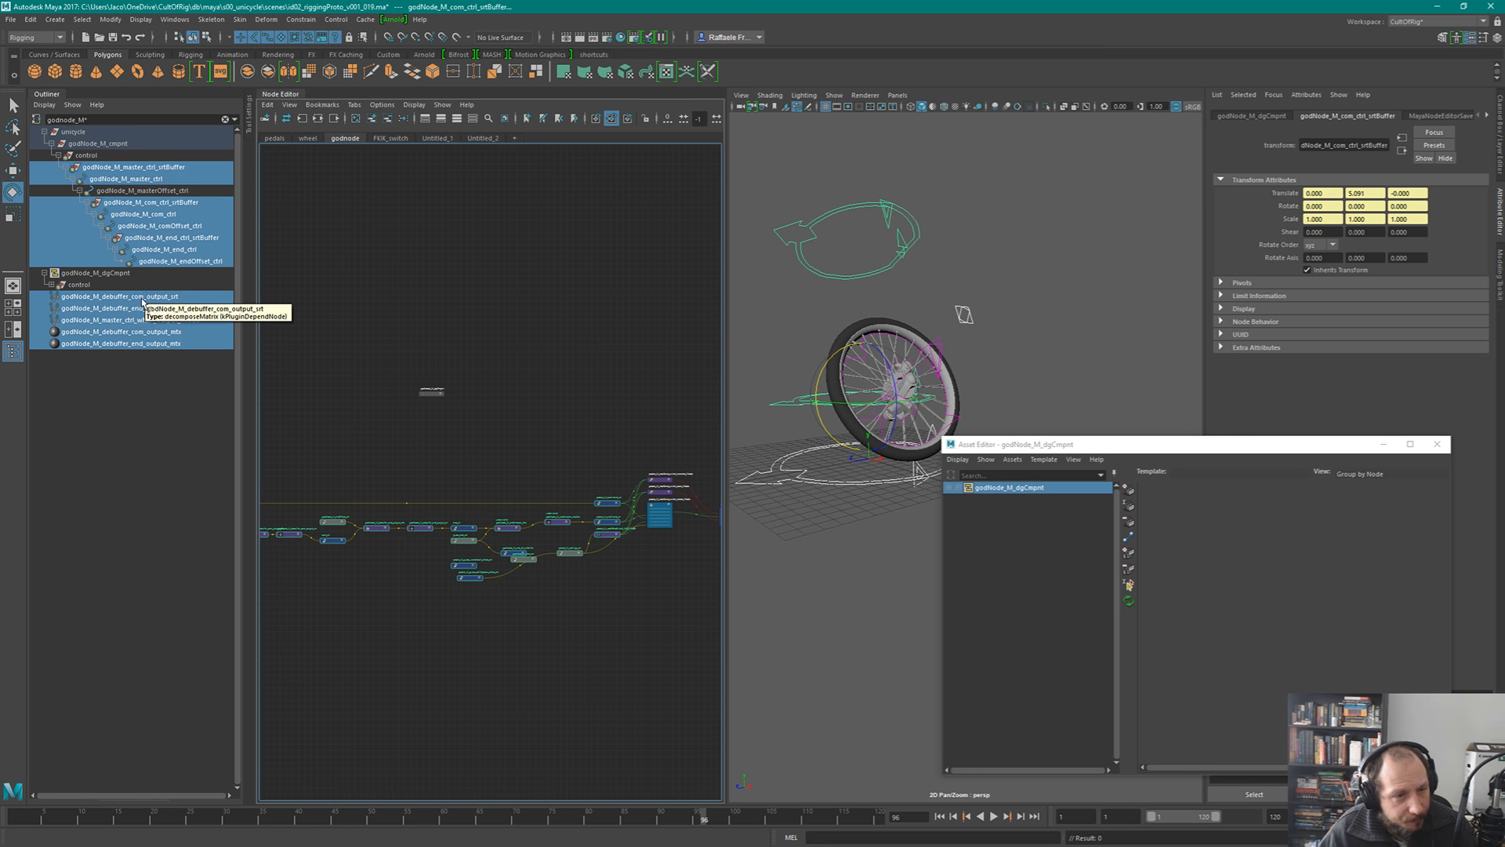
left_click_drag(133, 299, 161, 347)
- Examine the godnode graph around end_srt, guide_end_ctrl, underworld:godNode_M_end2master_mtx and godNode_M_end2master_mtx2srt
middle_click_drag(464, 452, 514, 439, "alt")
scroll(514, 440, "up", 9)
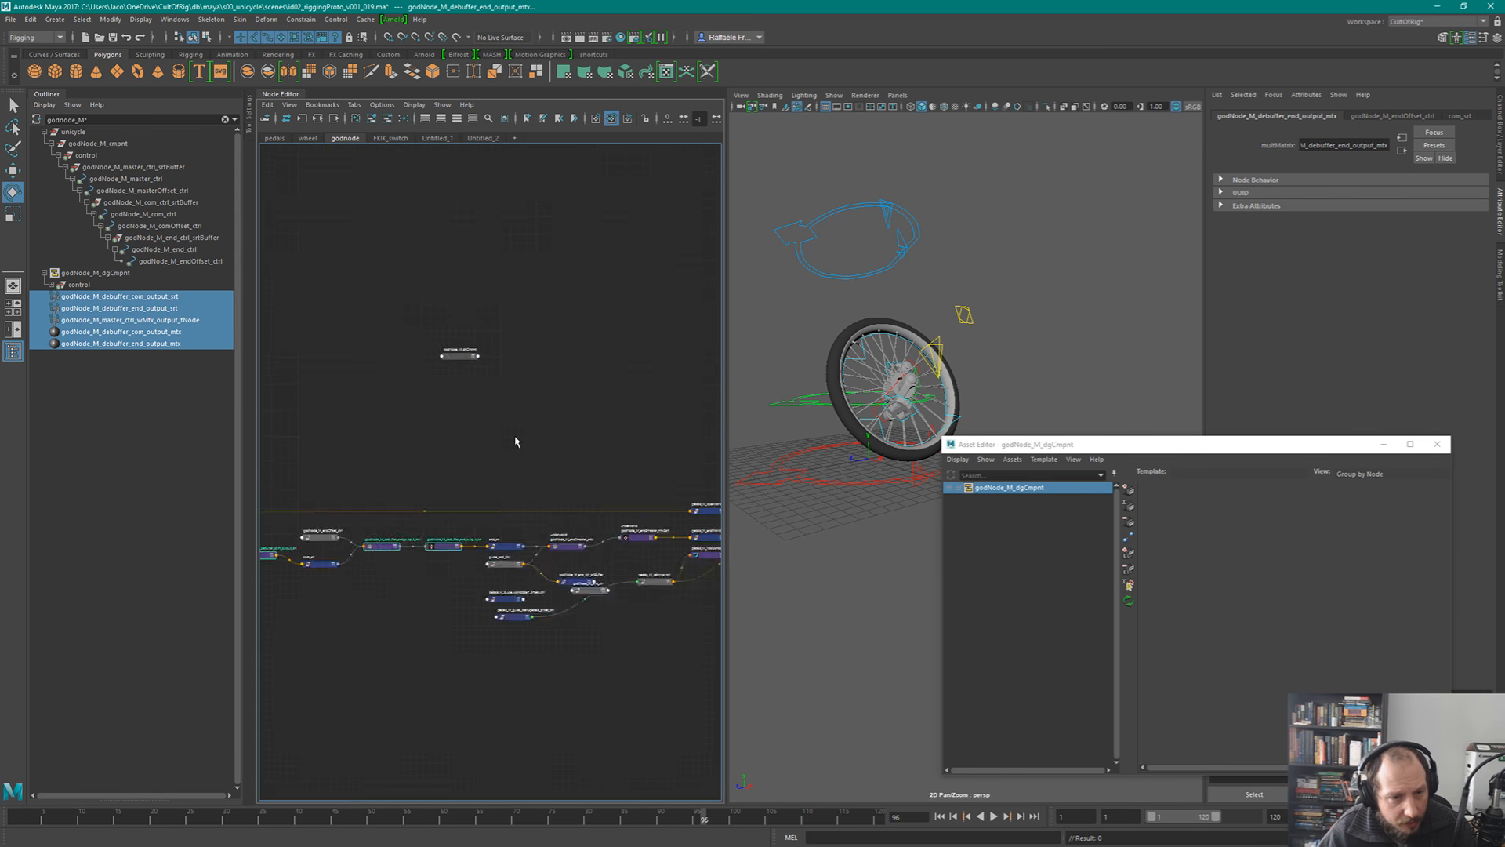
middle_click_drag(530, 498, 533, 199, "alt")
middle_click_drag(611, 535, 554, 382, "alt")
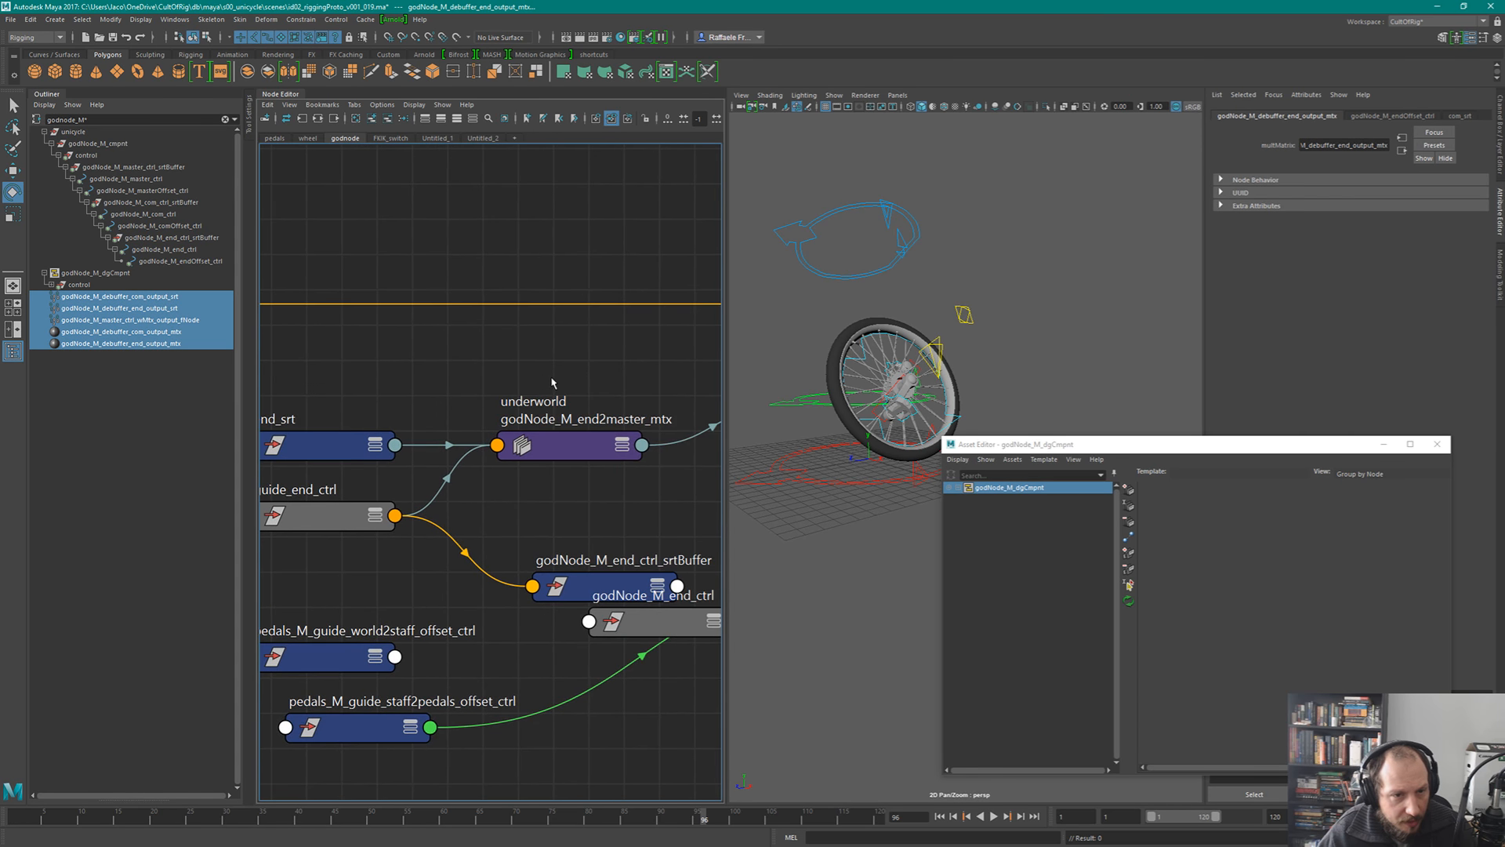
middle_click_drag(422, 403, 698, 352, "alt")
left_click_drag(613, 326, 642, 463)
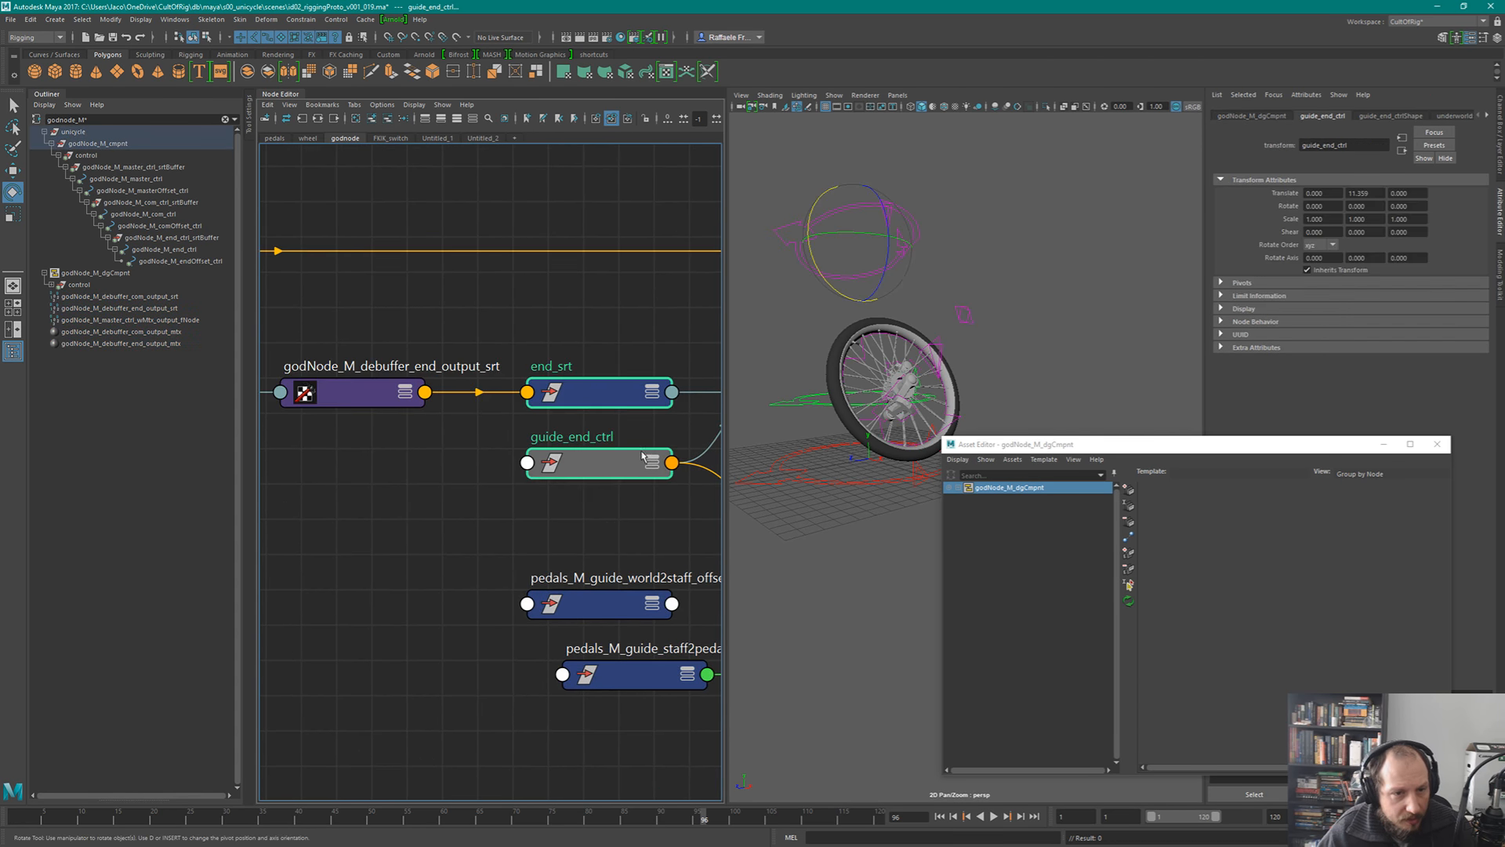
middle_click_drag(642, 457, 323, 393, "alt")
middle_click_drag(700, 347, 322, 516, "alt")
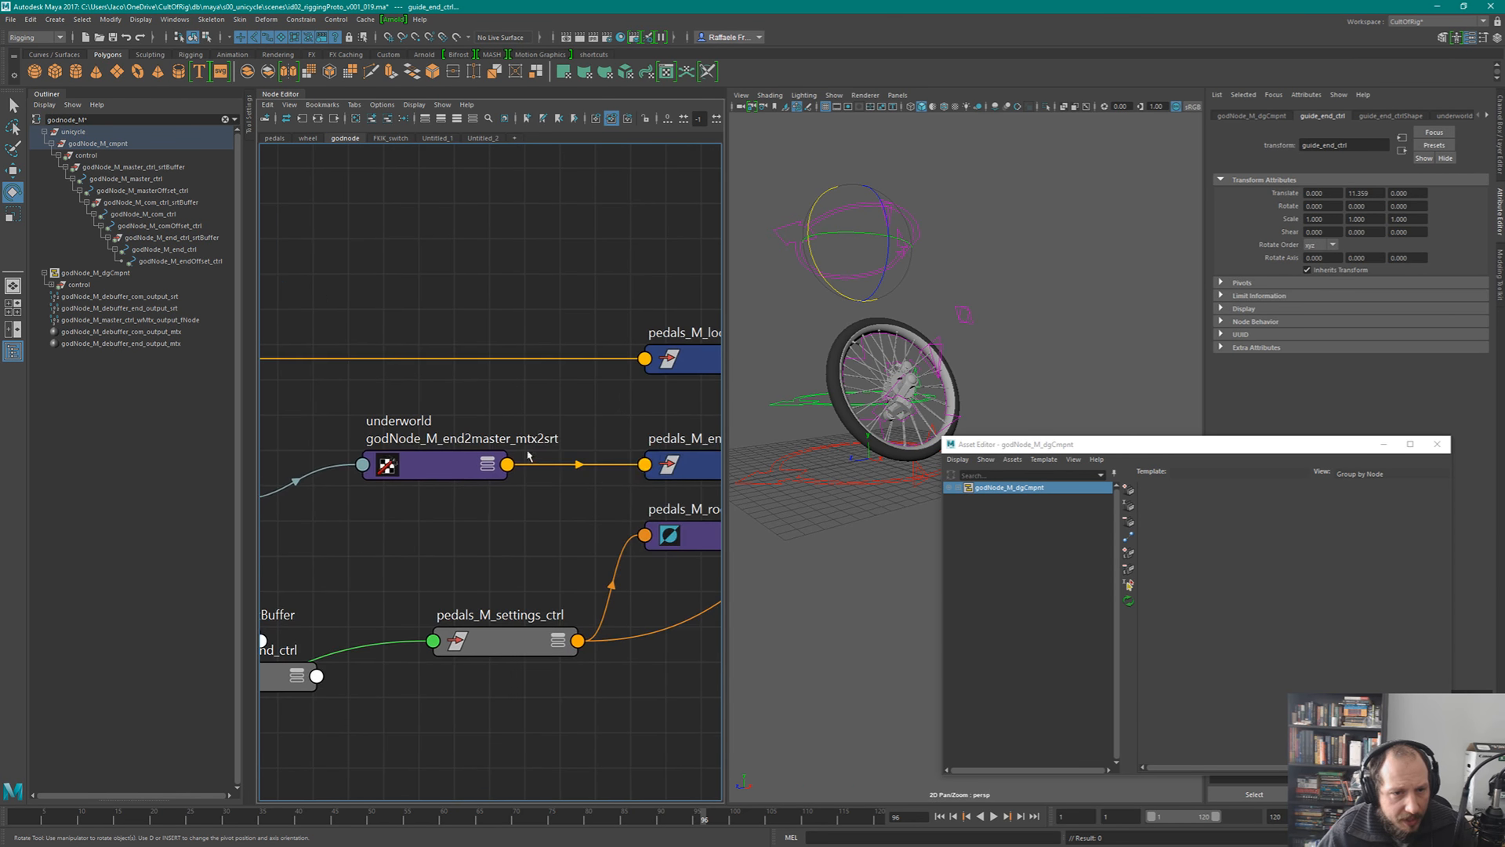
mouse_move(669, 425)
middle_mouse_down("alt")
mouse_move(457, 480)
mouse_move(650, 442)
middle_mouse_up("alt")
middle_click_drag(302, 511, 672, 412, "alt")
- Add the five DG nodes from godNode_M_debuffer_com_output_srt to godNode_M_debuffer_end_output_mtx to the godNode_M_dgCmpnt container and expand its control hierarchy
left_click(120, 299)
left_click(128, 344, "shift")
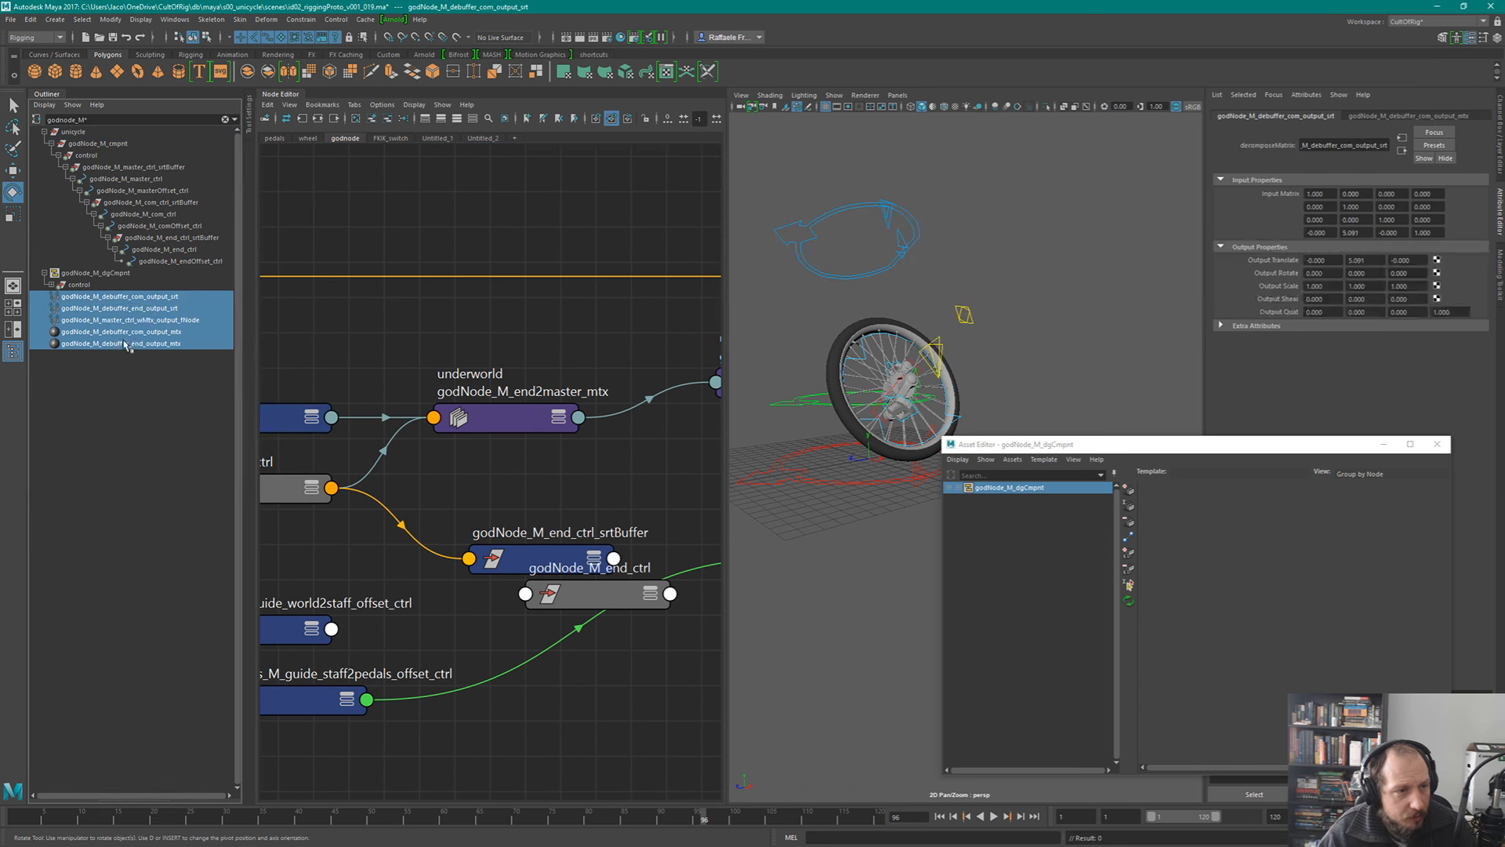
middle_click_drag(137, 298, 91, 274)
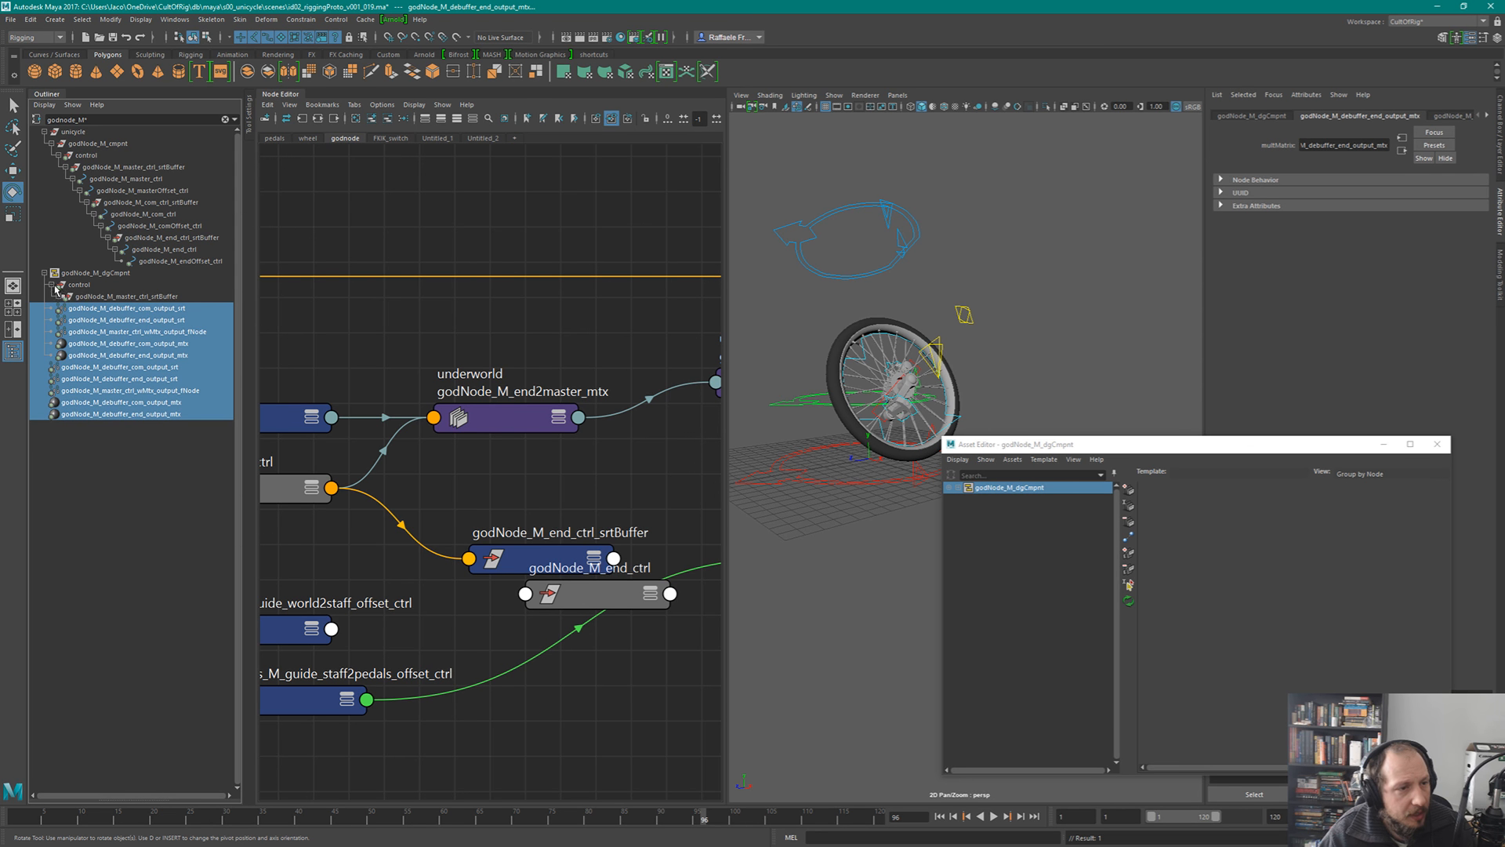
left_click(51, 285)
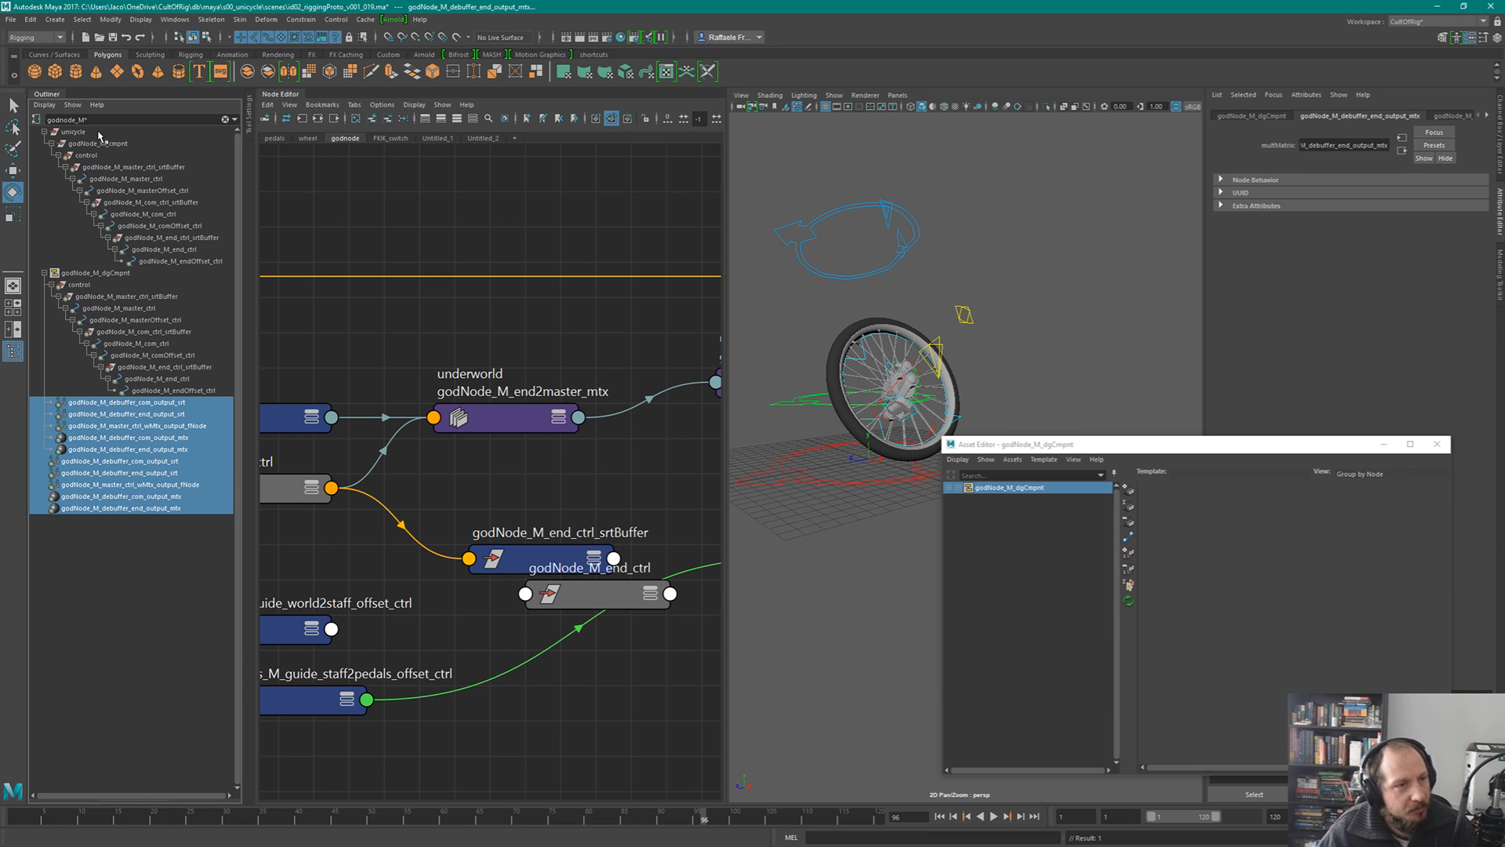
- Clear the Outliner's name filter
key("ctrl+a")
key("BackSpace")
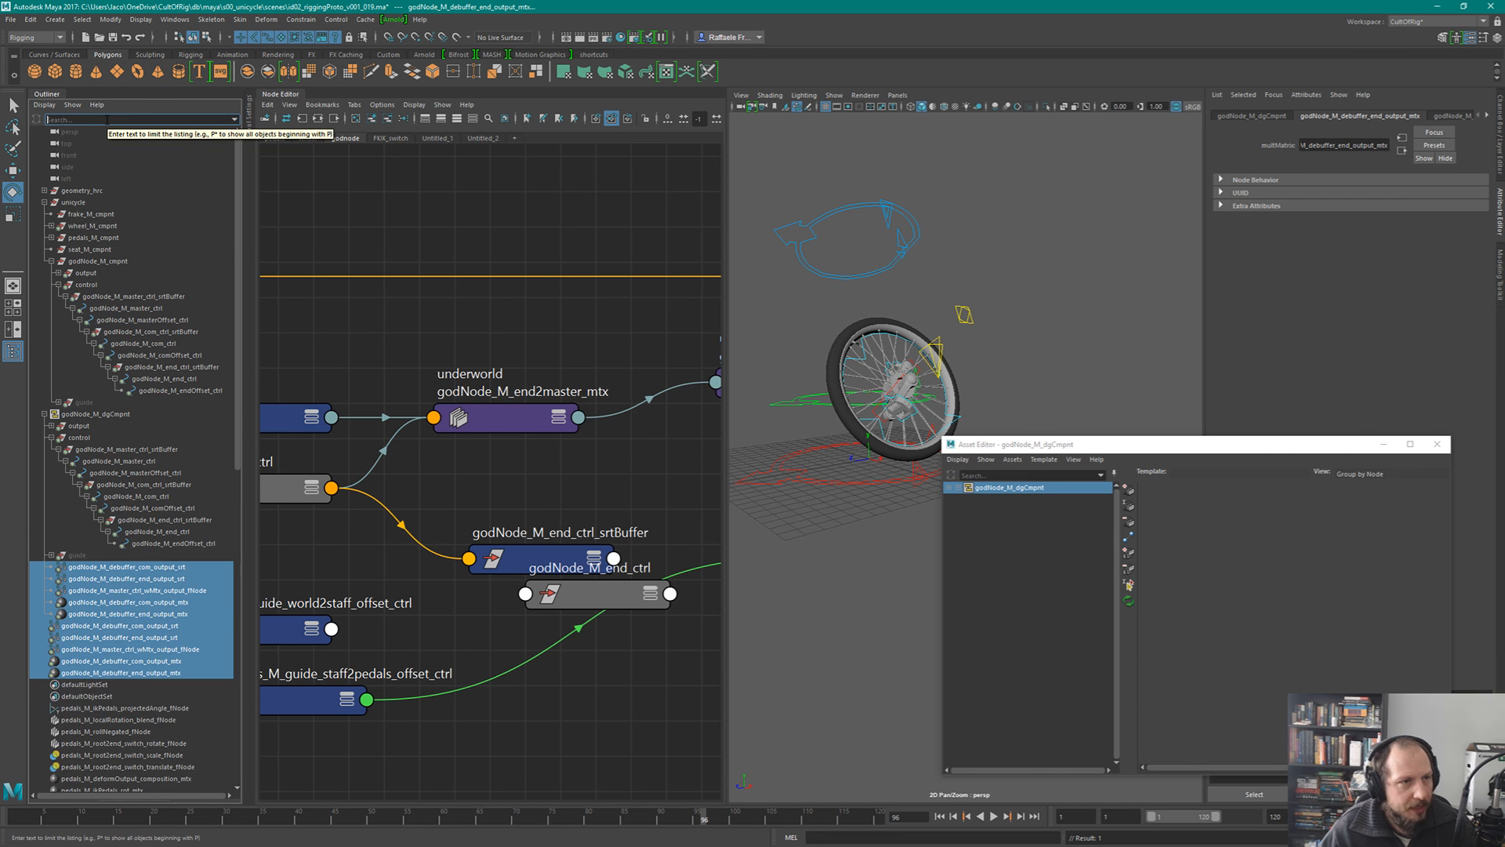
key("Return")
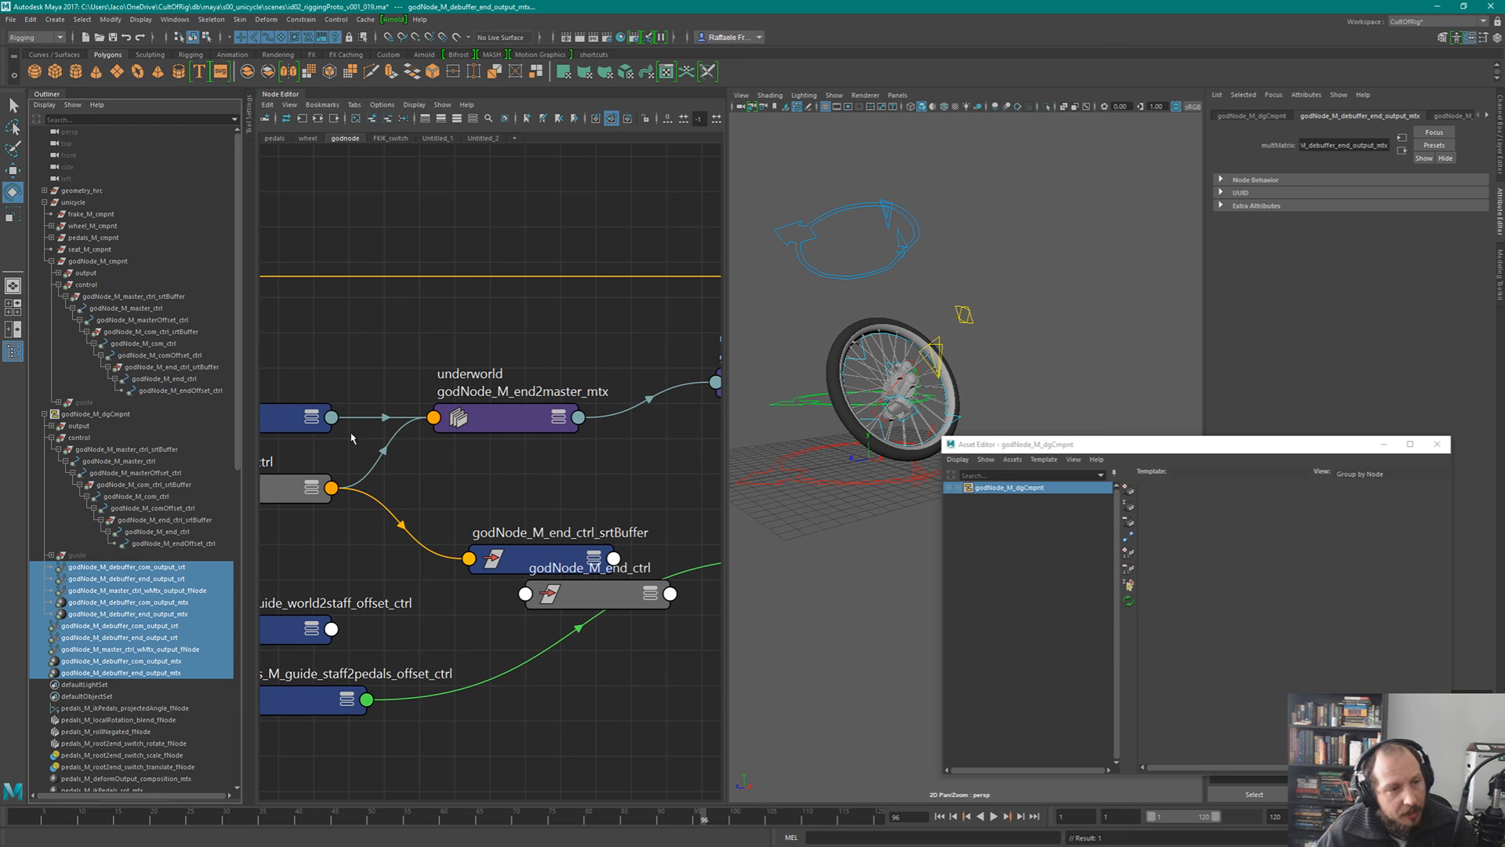
- Turn on Black Box for the godNode_M_dgCmpnt container, then select godNode_M_cmpnt in the Outliner
left_click(137, 414)
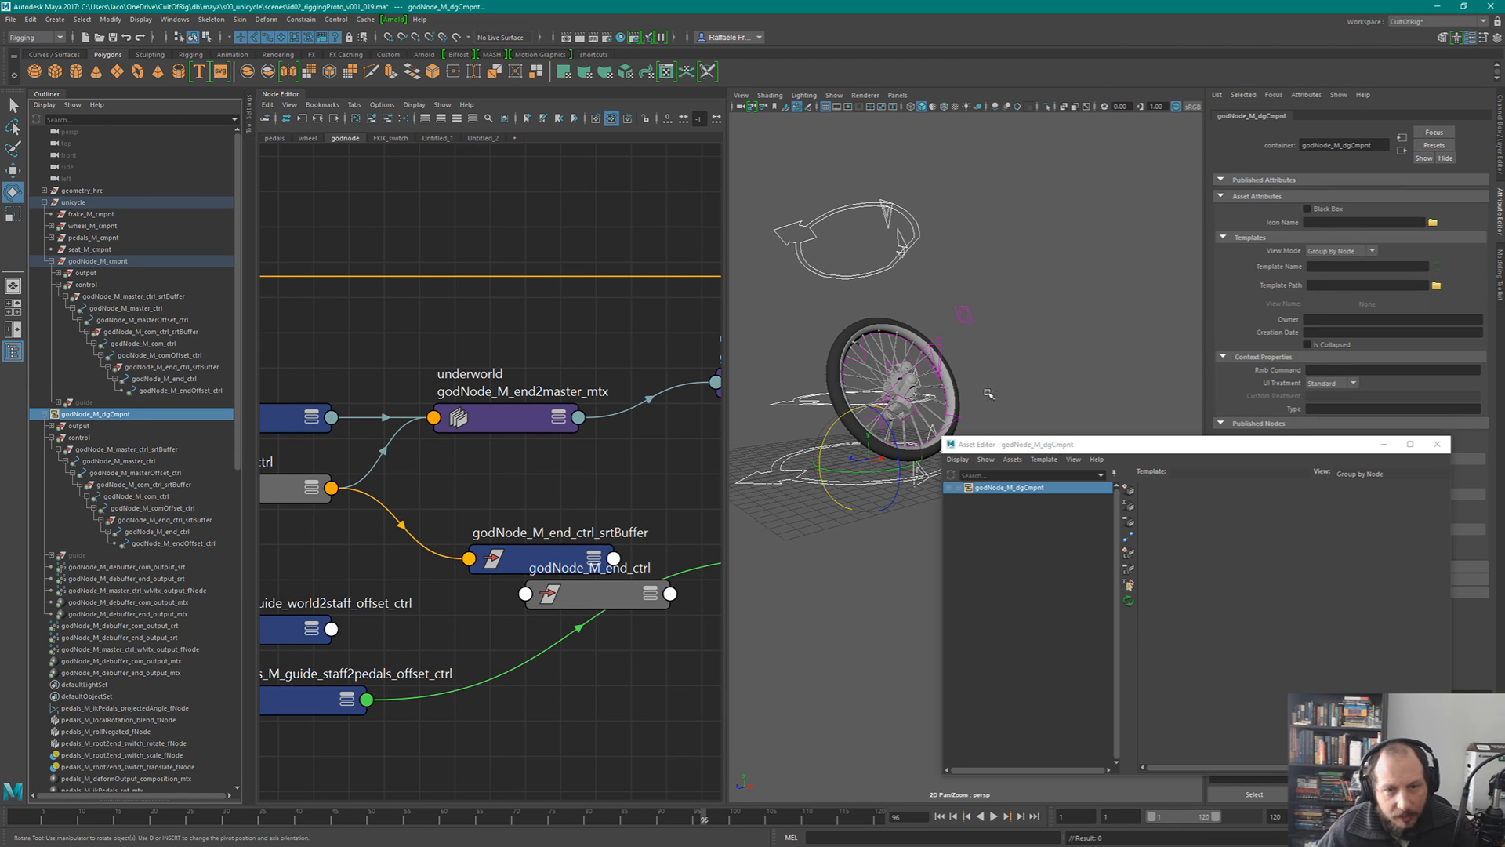
left_click_drag(1224, 450, 1238, 512)
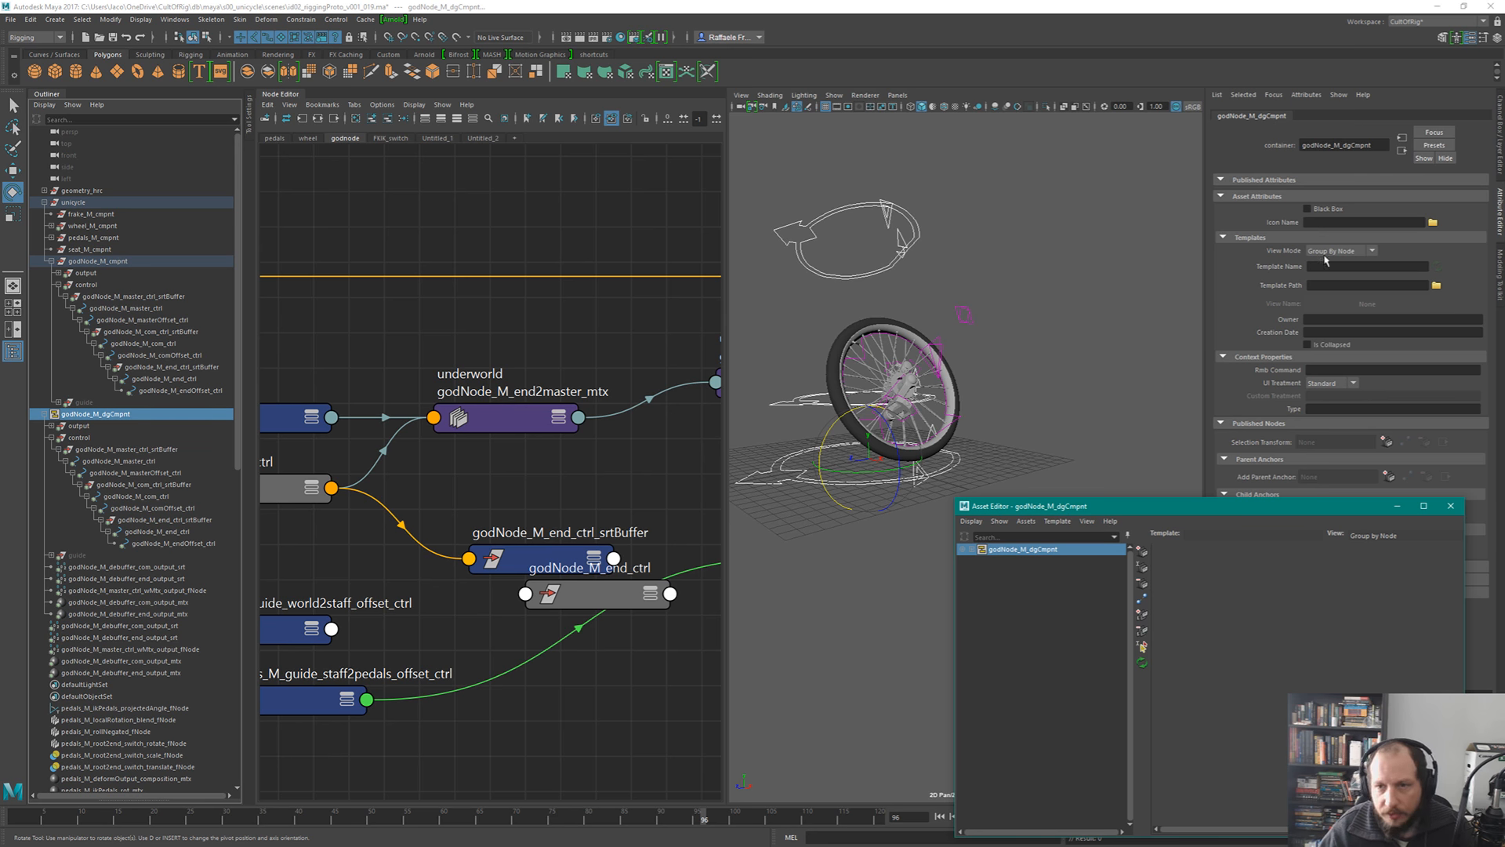
left_click(1306, 209)
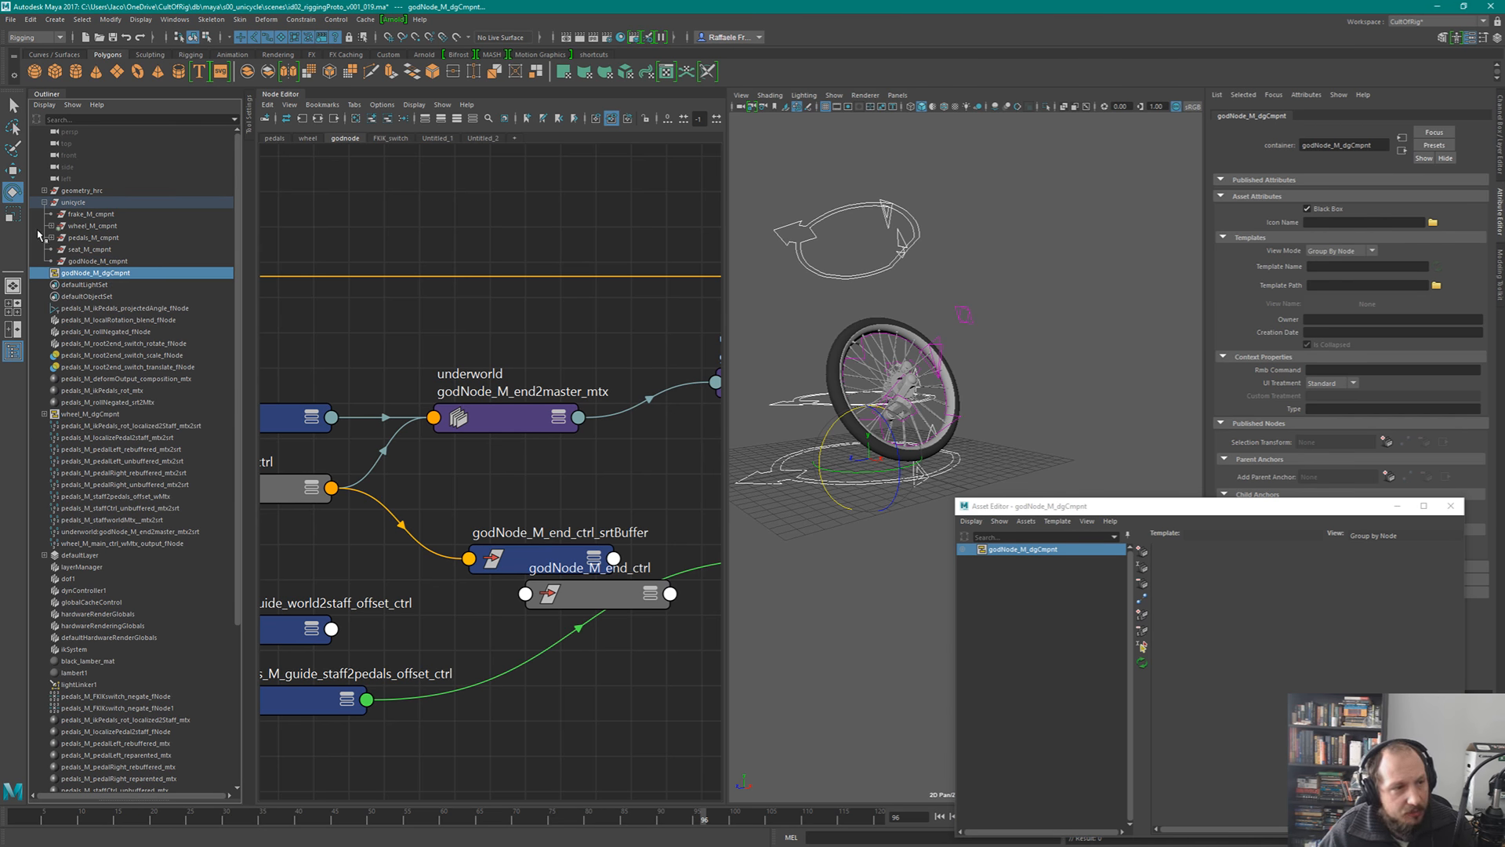
left_click(84, 261)
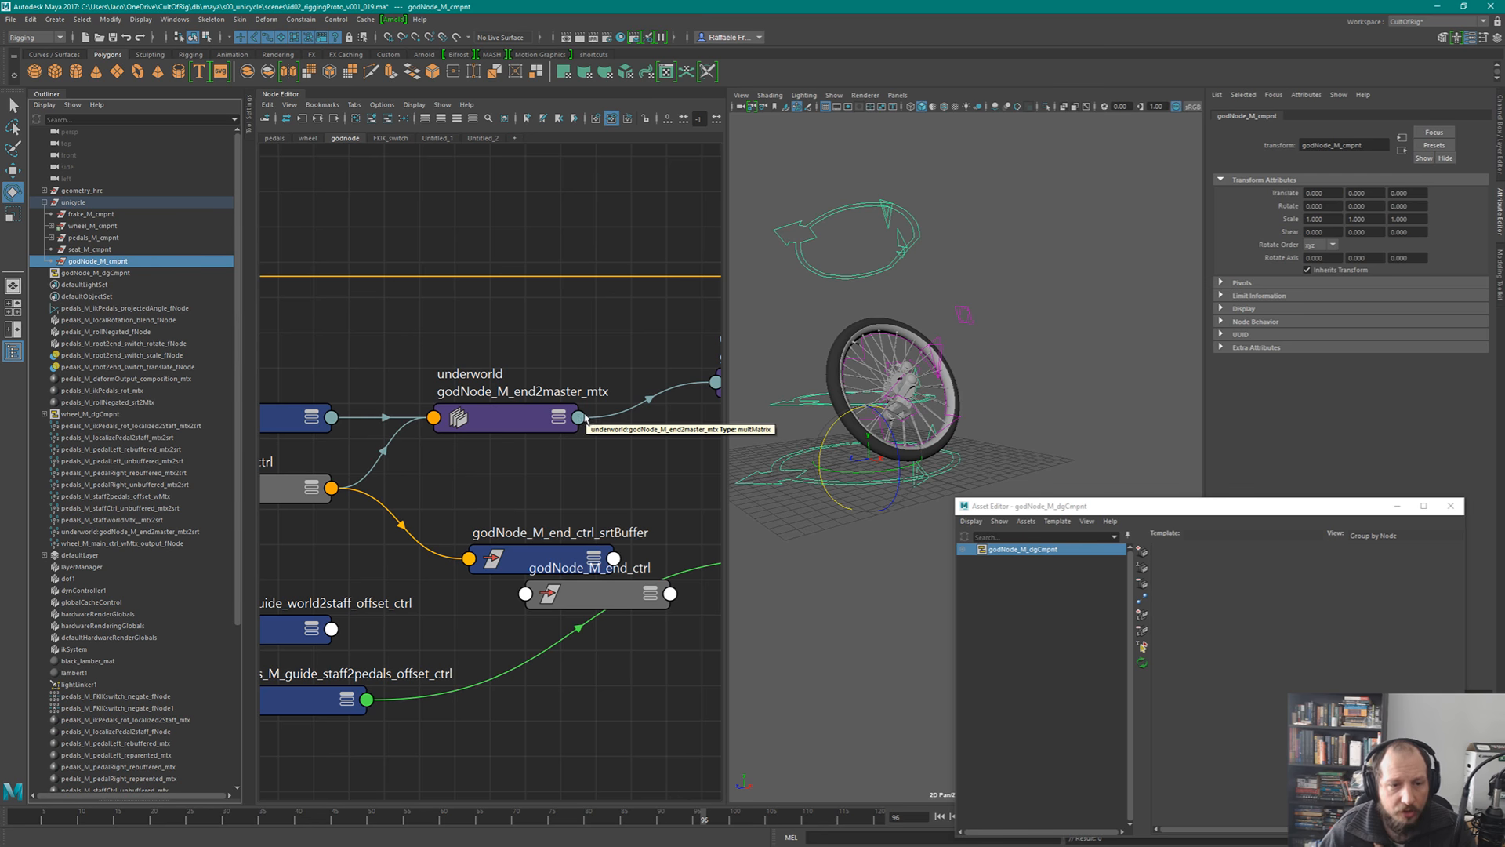
- Remove the wheel_M_dgCmpnt node from the Untitled_2 graph
key("a")
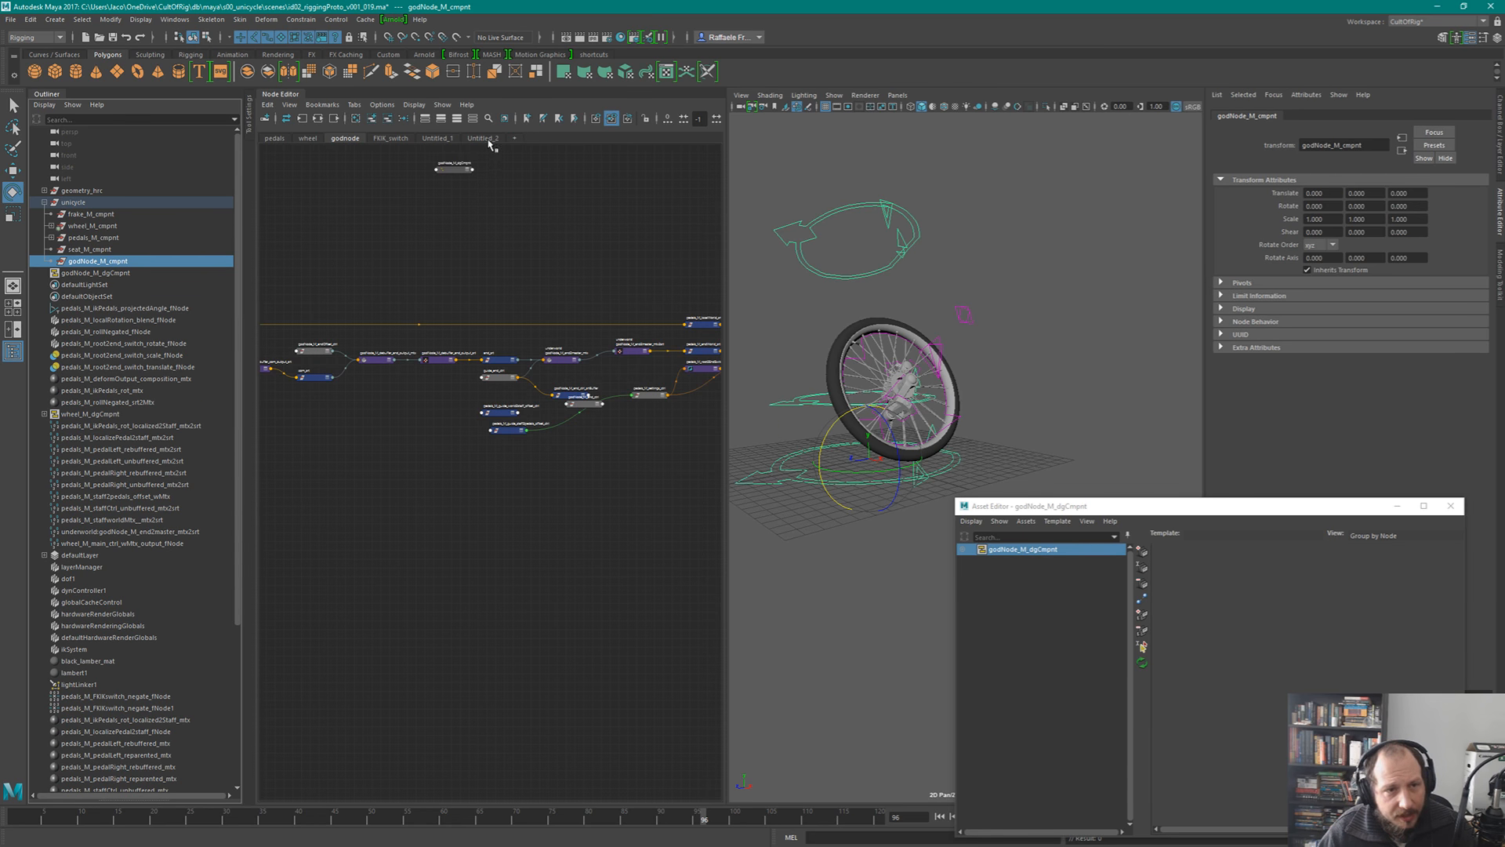
left_click(484, 138)
left_click(547, 373)
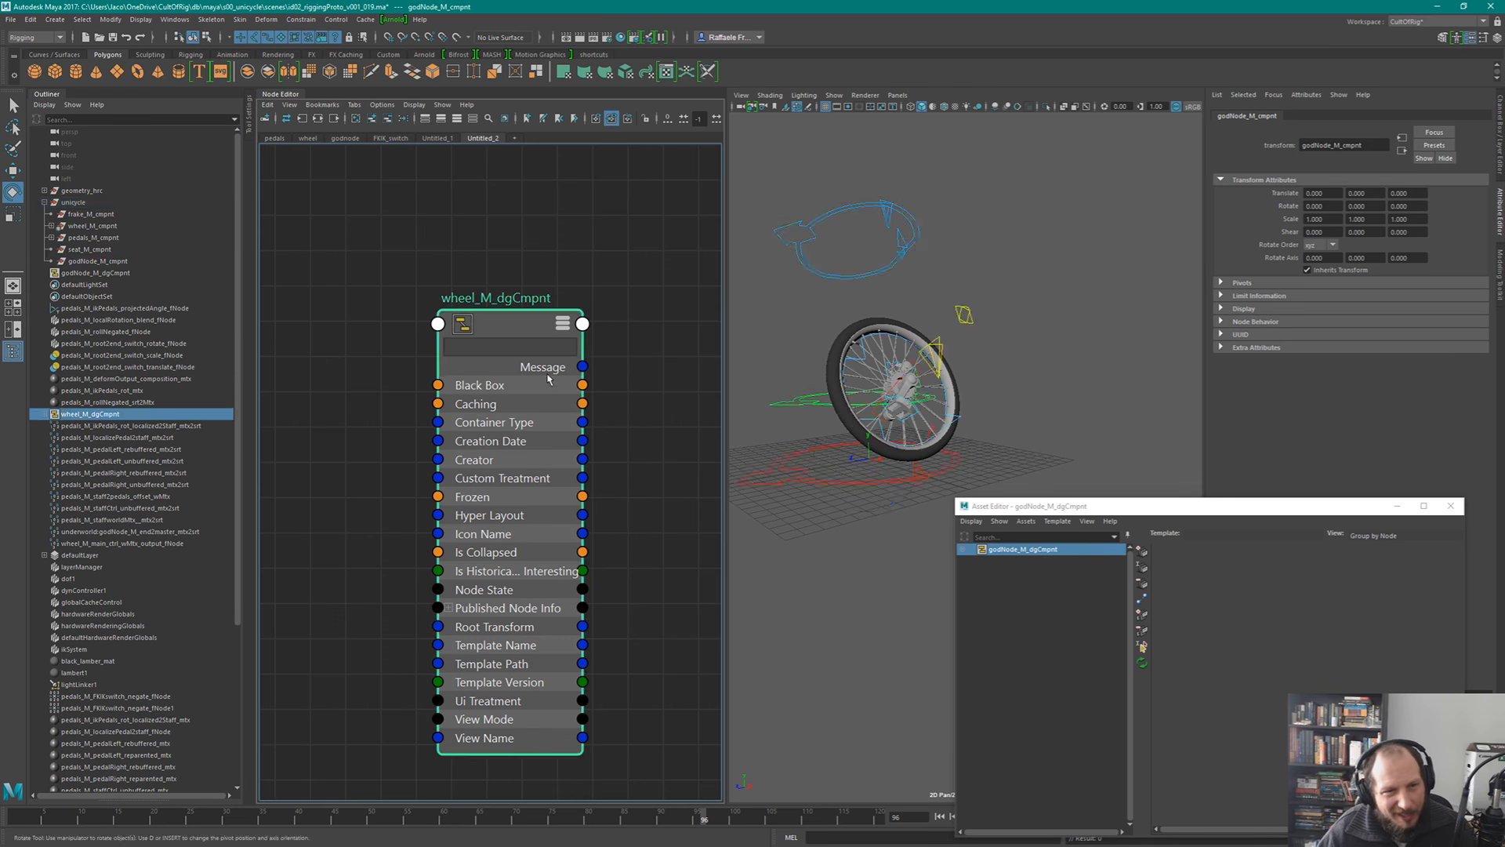
key("minus")
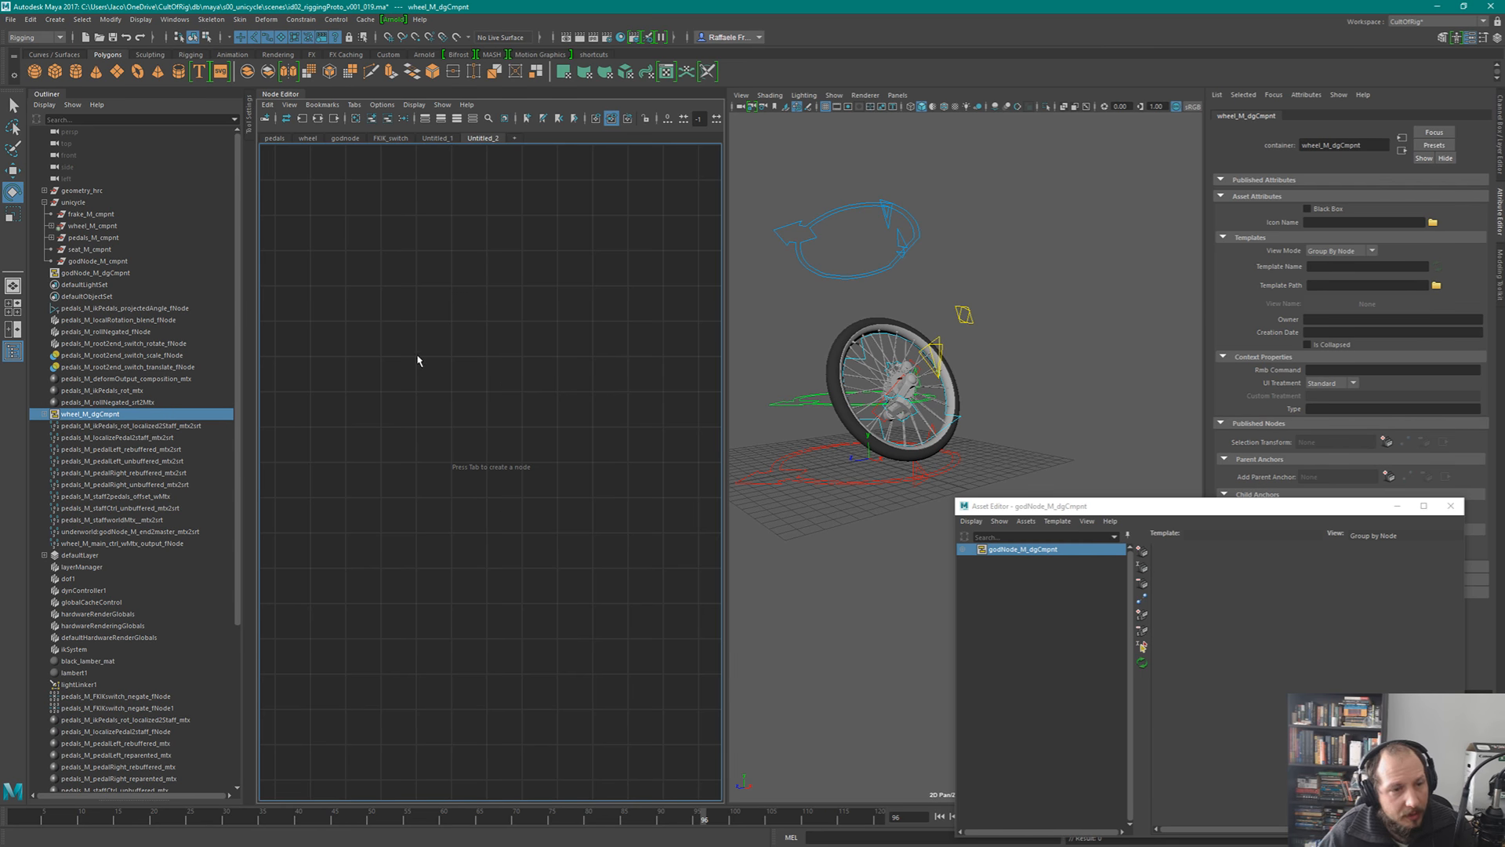
- Add godNode_M_debuffer_end_output_srt from the godnode graph to Untitled_2 and reposition the godNode_M_dgCmpnt container node
left_click(346, 138)
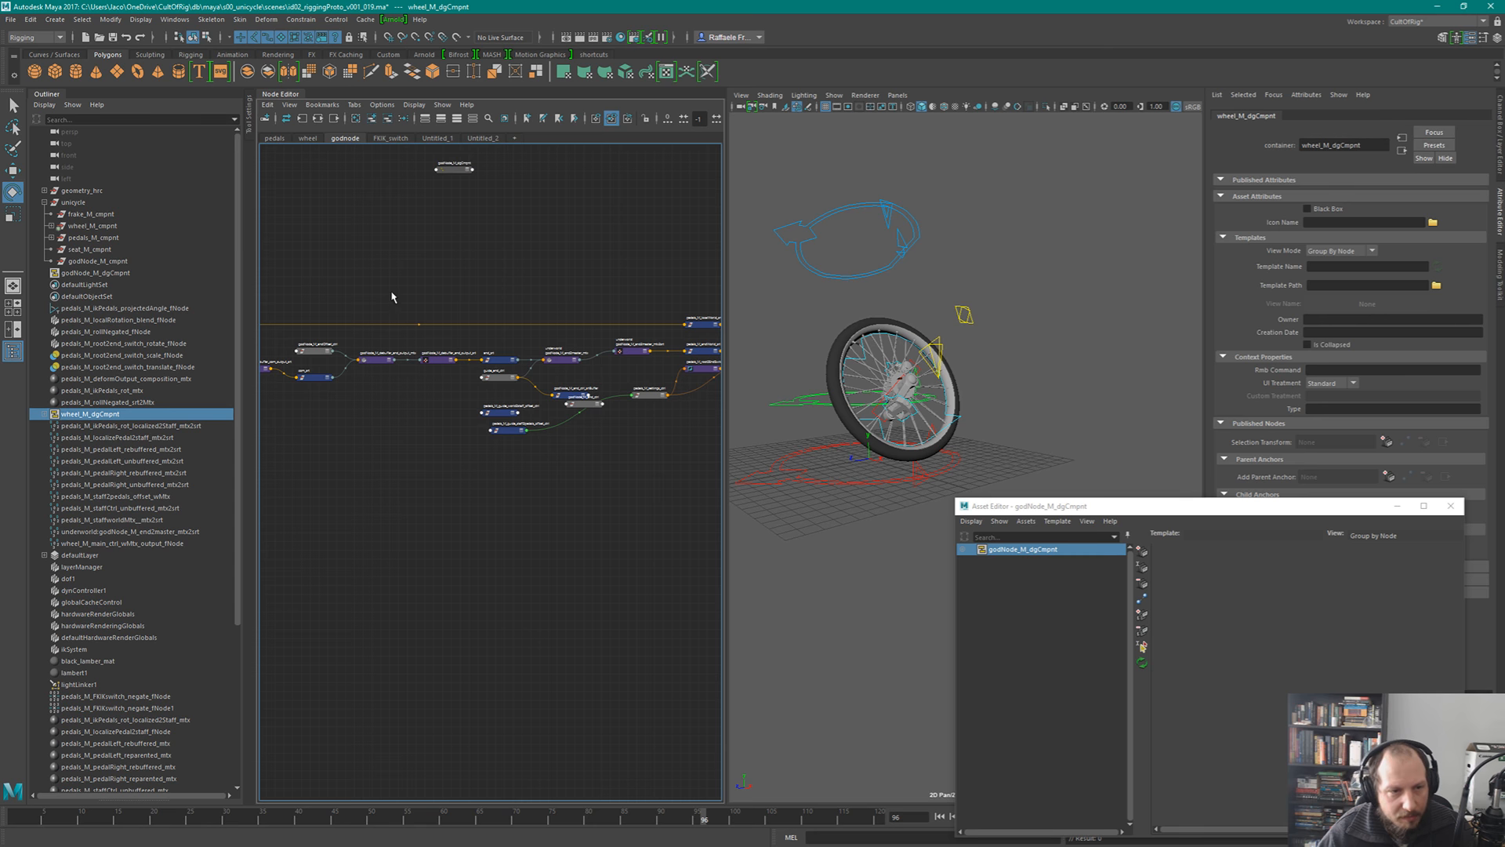
left_click(423, 359)
left_click(483, 138)
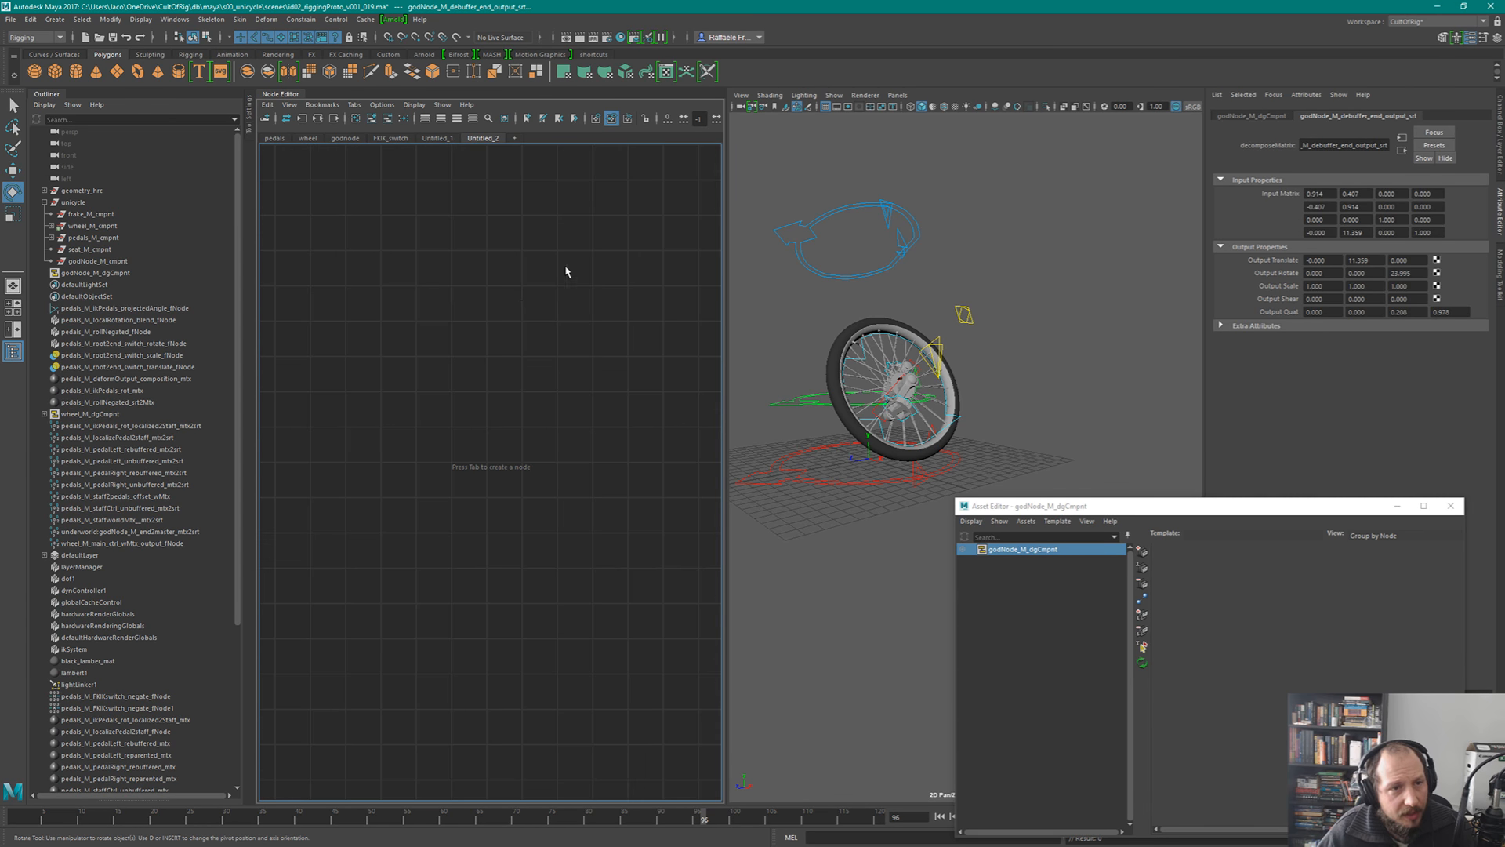
left_click(318, 117)
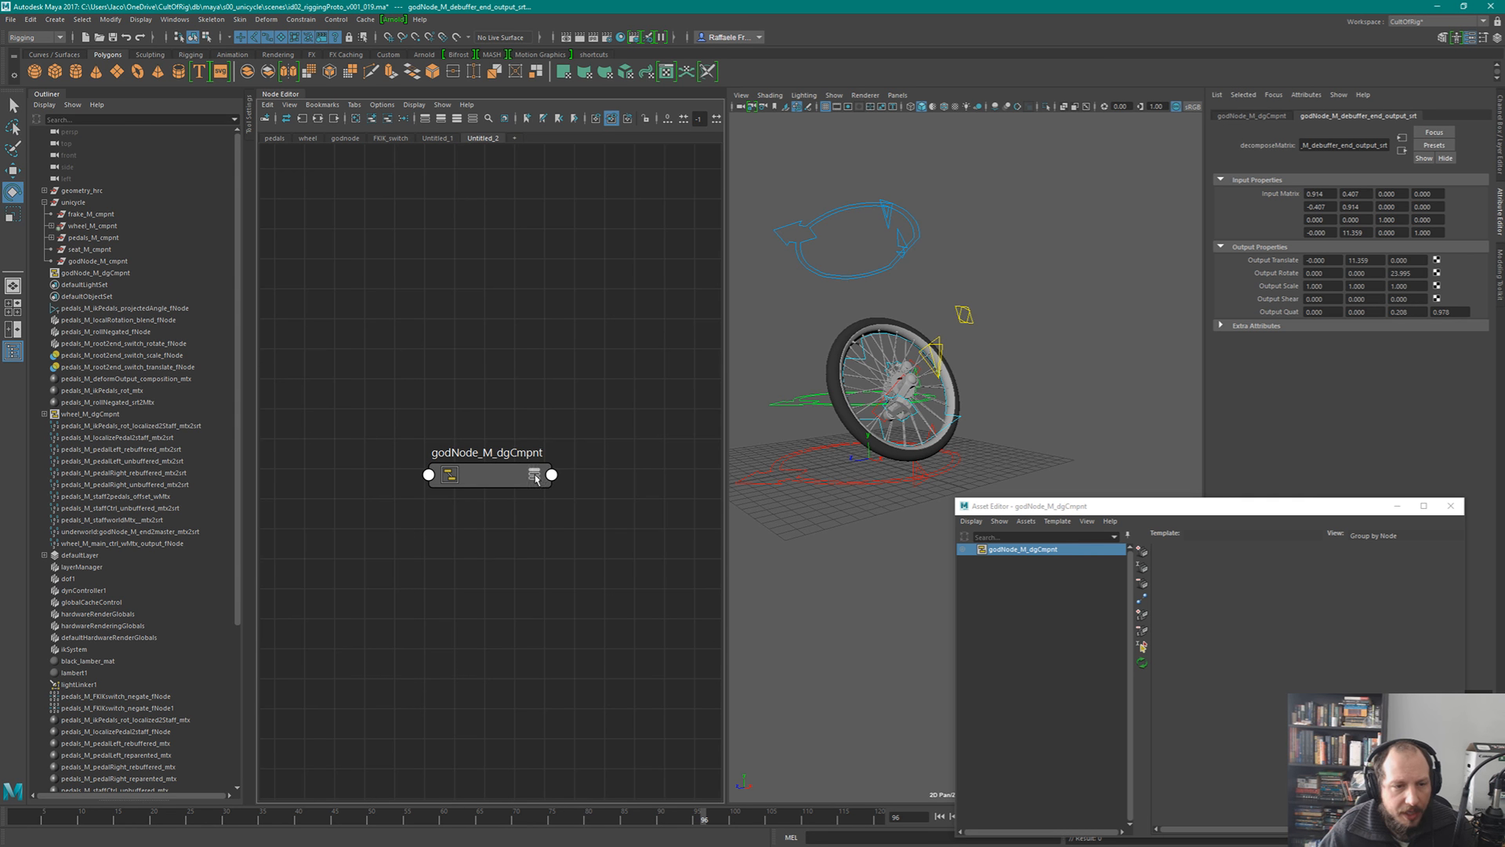
scroll(535, 474, "up", 3)
left_click(431, 463)
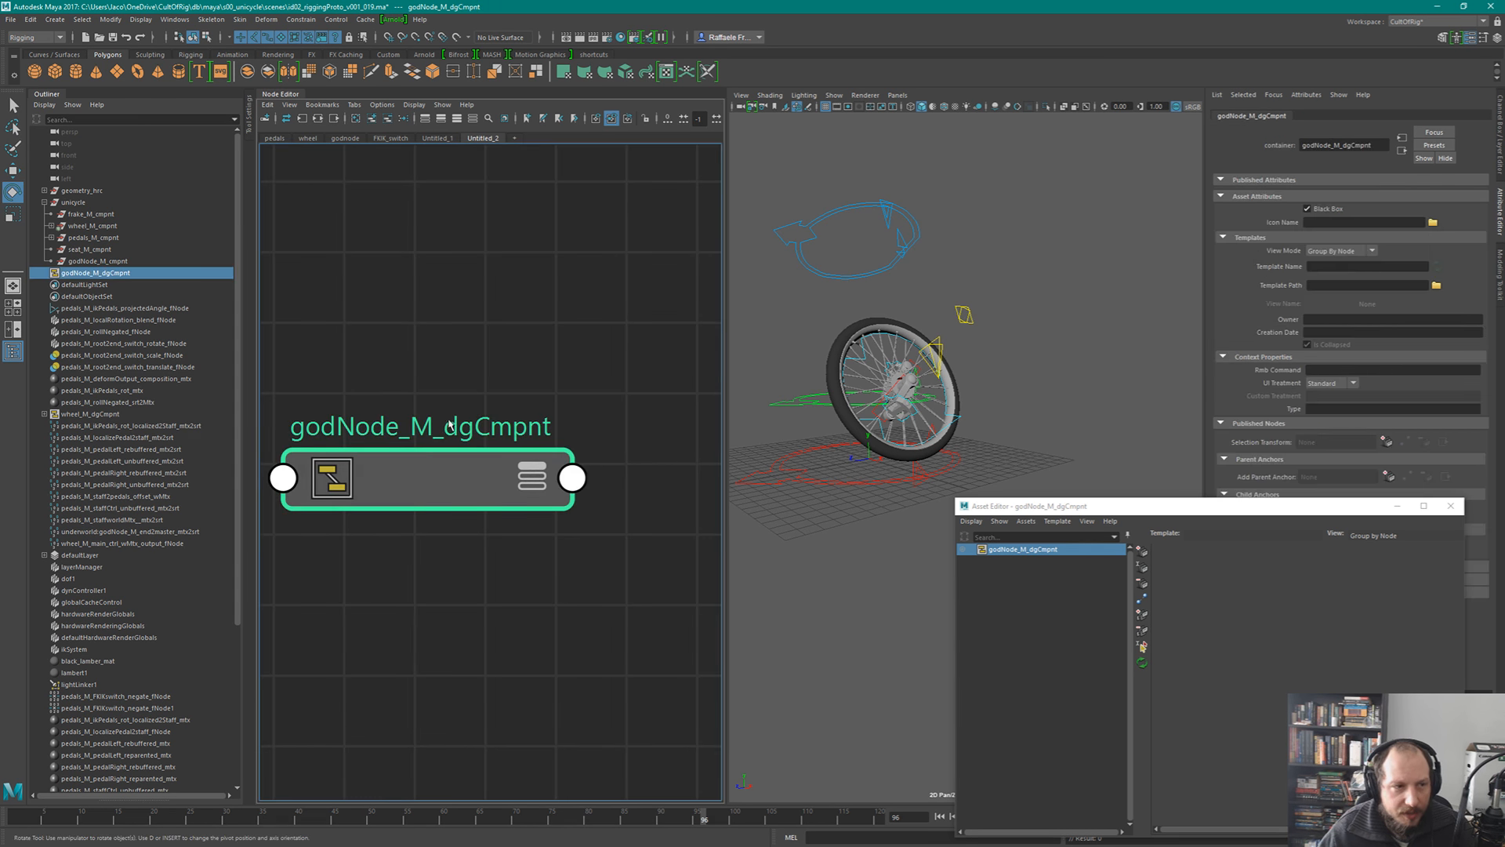
left_click_drag(443, 469, 523, 426)
left_click(617, 294)
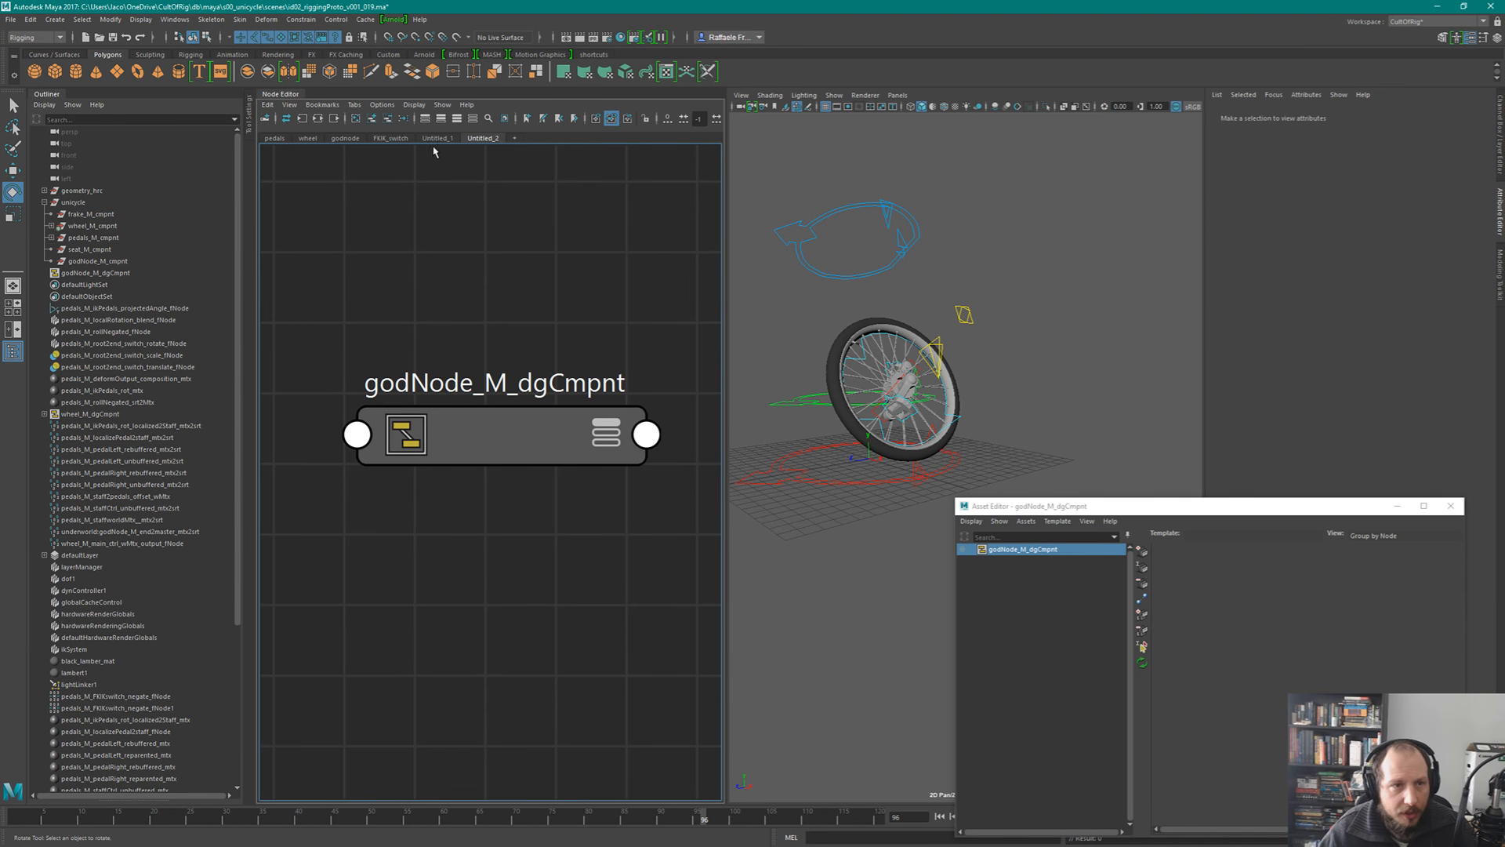
- Disable Use Assets and Published Attributes in the Node Editor and graph godNode_M_debuffer_end_output_srt with its connections in Untitled_2
left_click(414, 104)
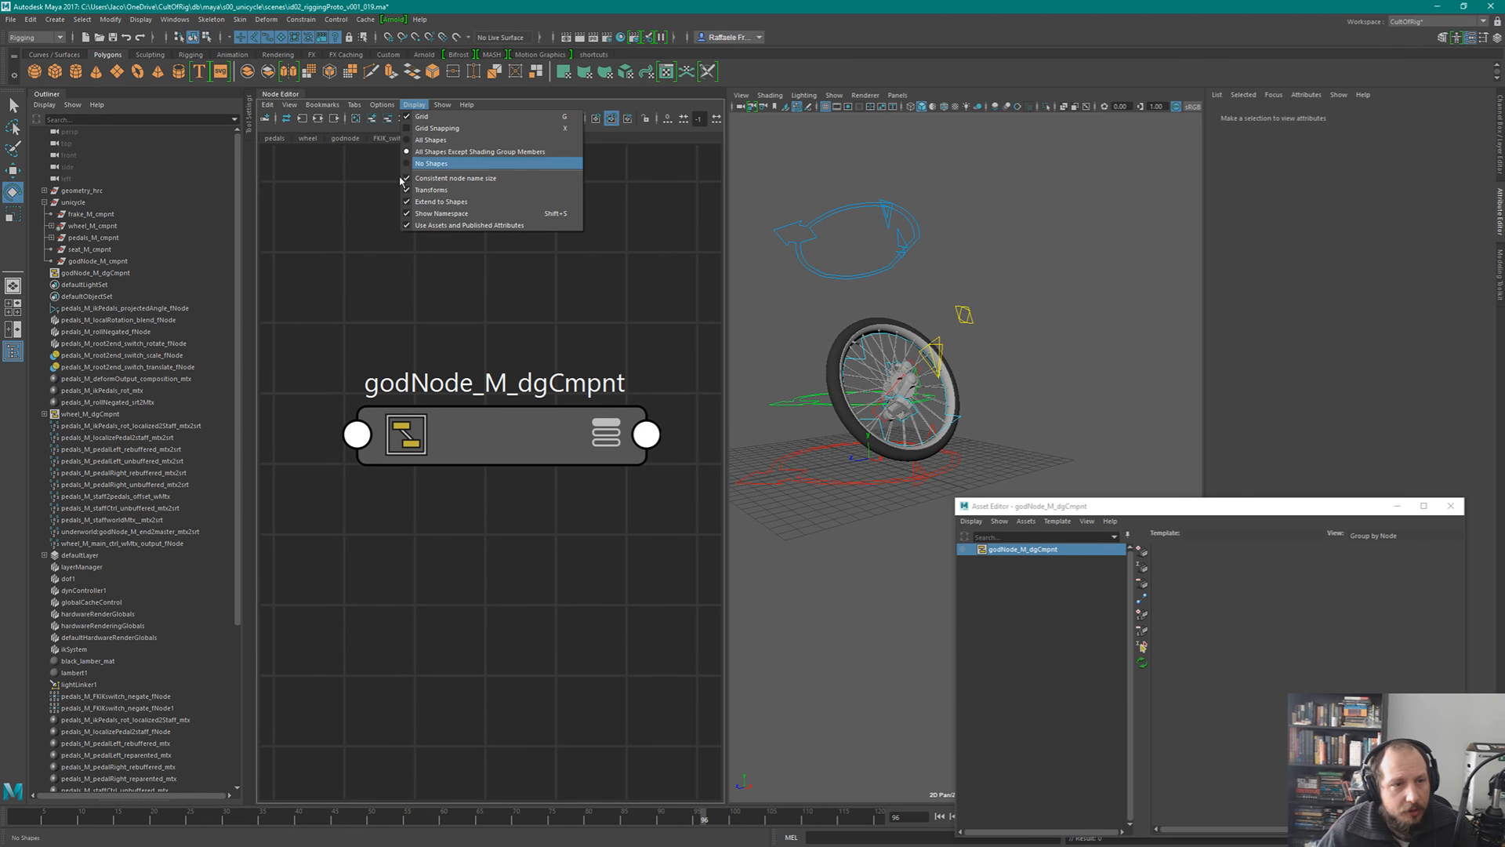
left_click(468, 226)
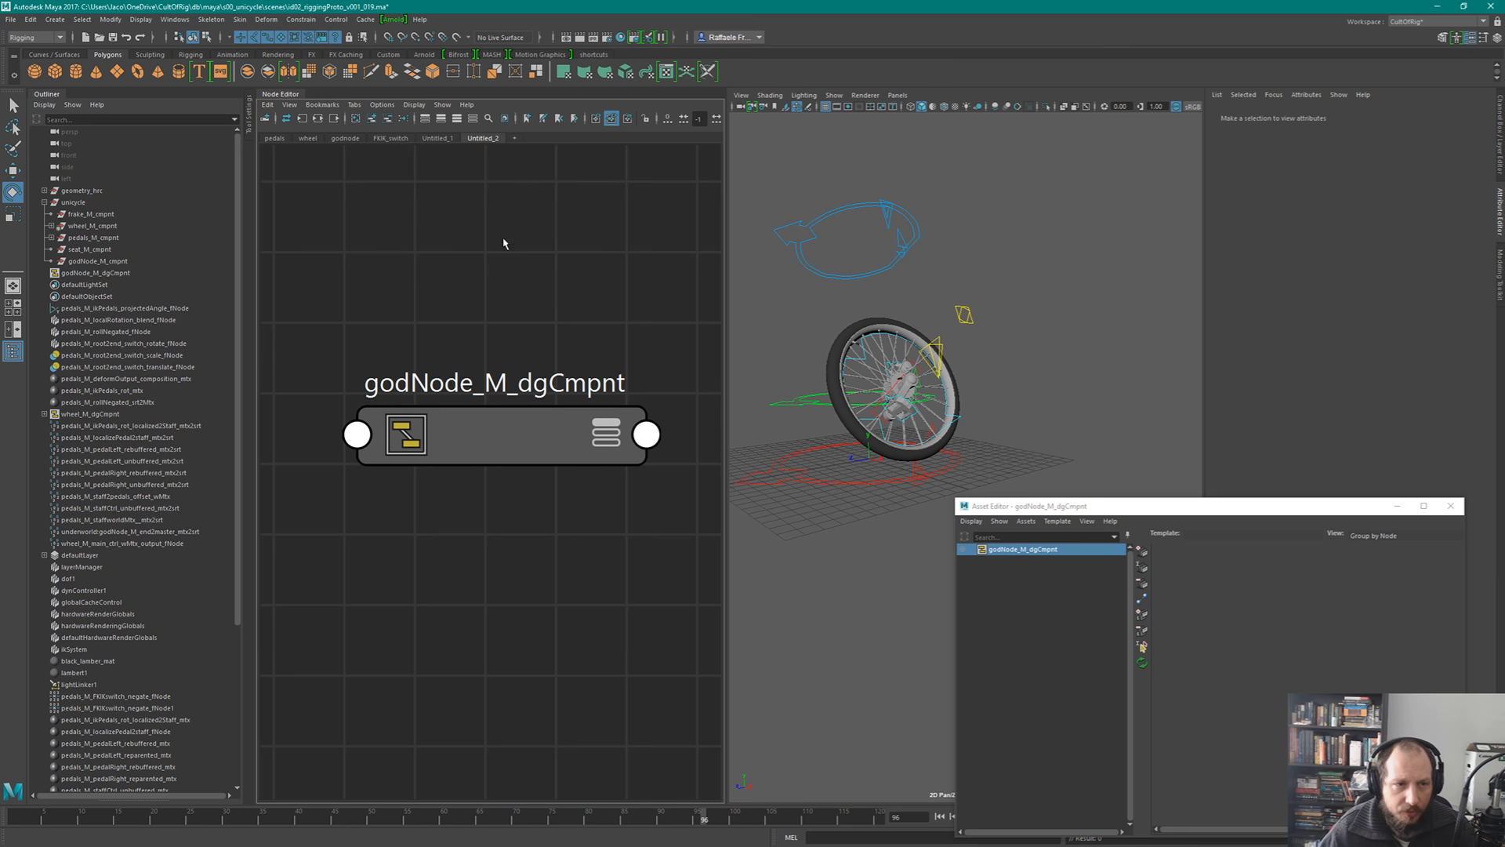
left_click(345, 138)
left_click(443, 359)
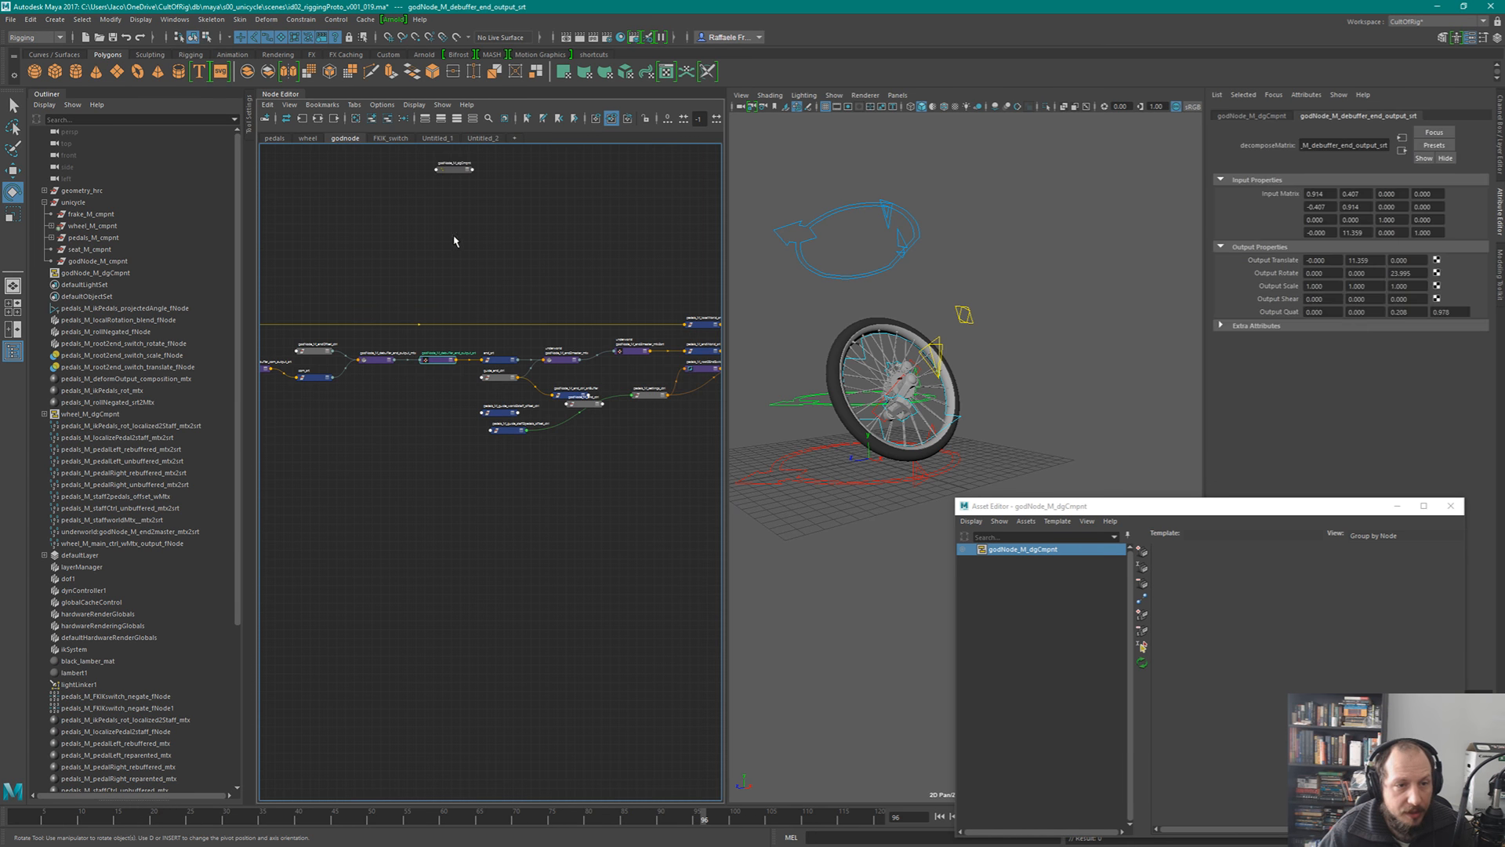
left_click(485, 139)
left_click(333, 120)
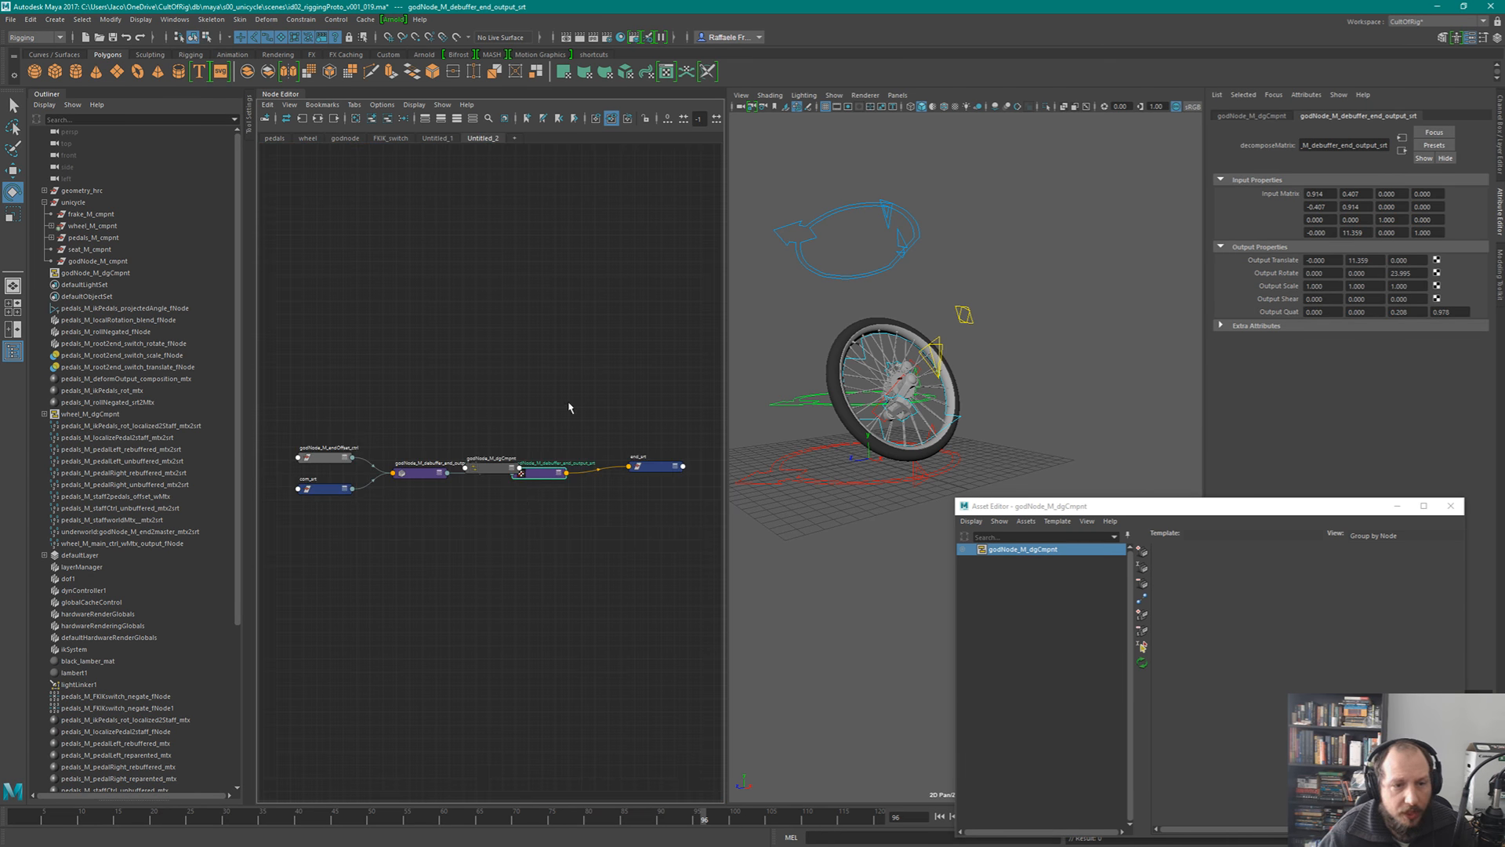
- Spread out the debuffer chain through end_srt and place the collapsed godNode_M_dgCmpnt node above it
left_click_drag(533, 473, 663, 419)
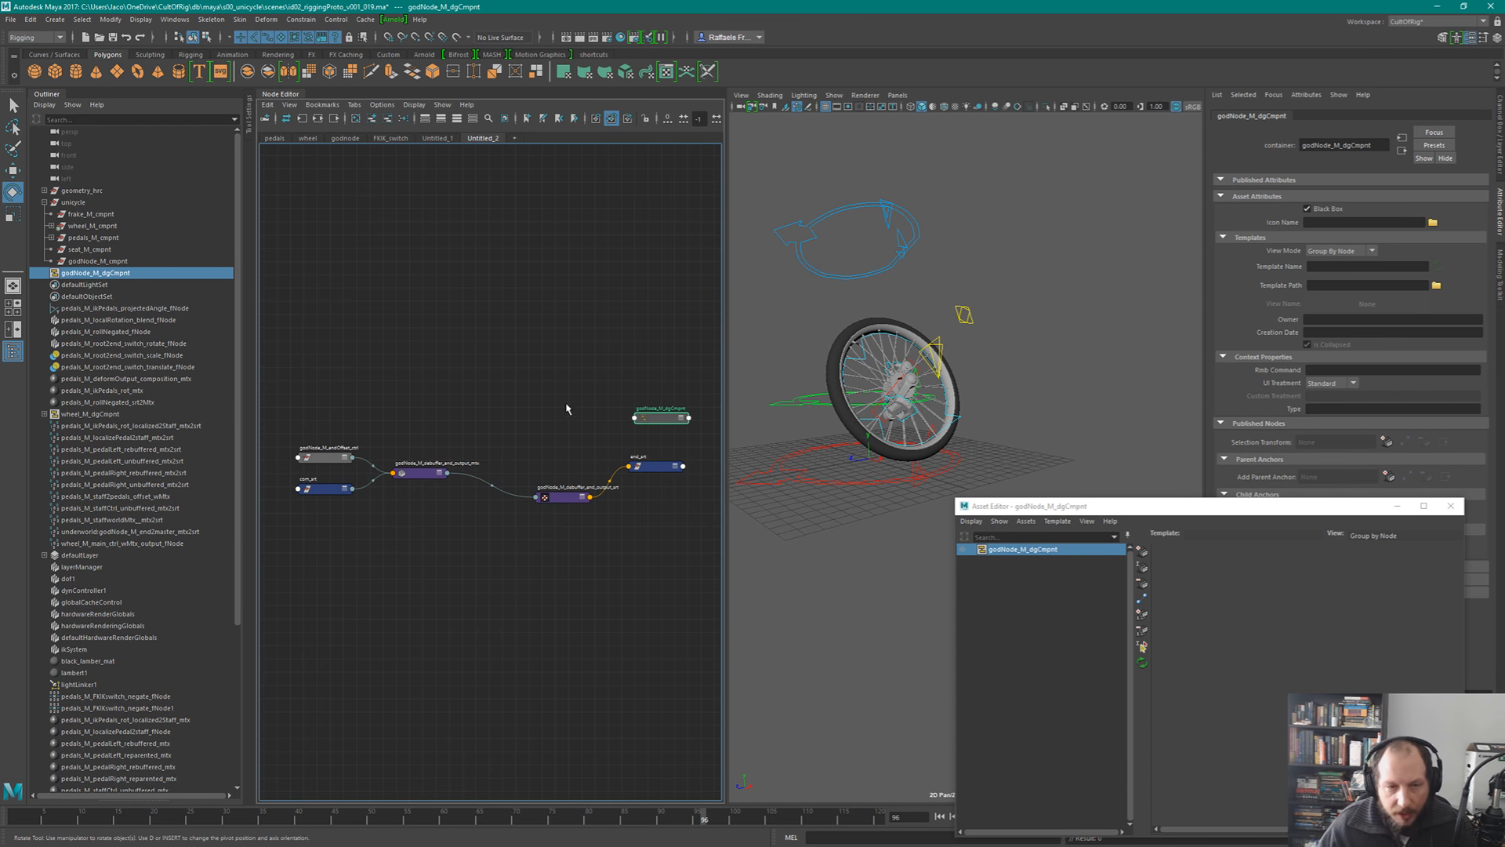
middle_click_drag(606, 374, 552, 354, "alt")
left_click_drag(510, 478, 467, 463)
left_click_drag(590, 437, 540, 464)
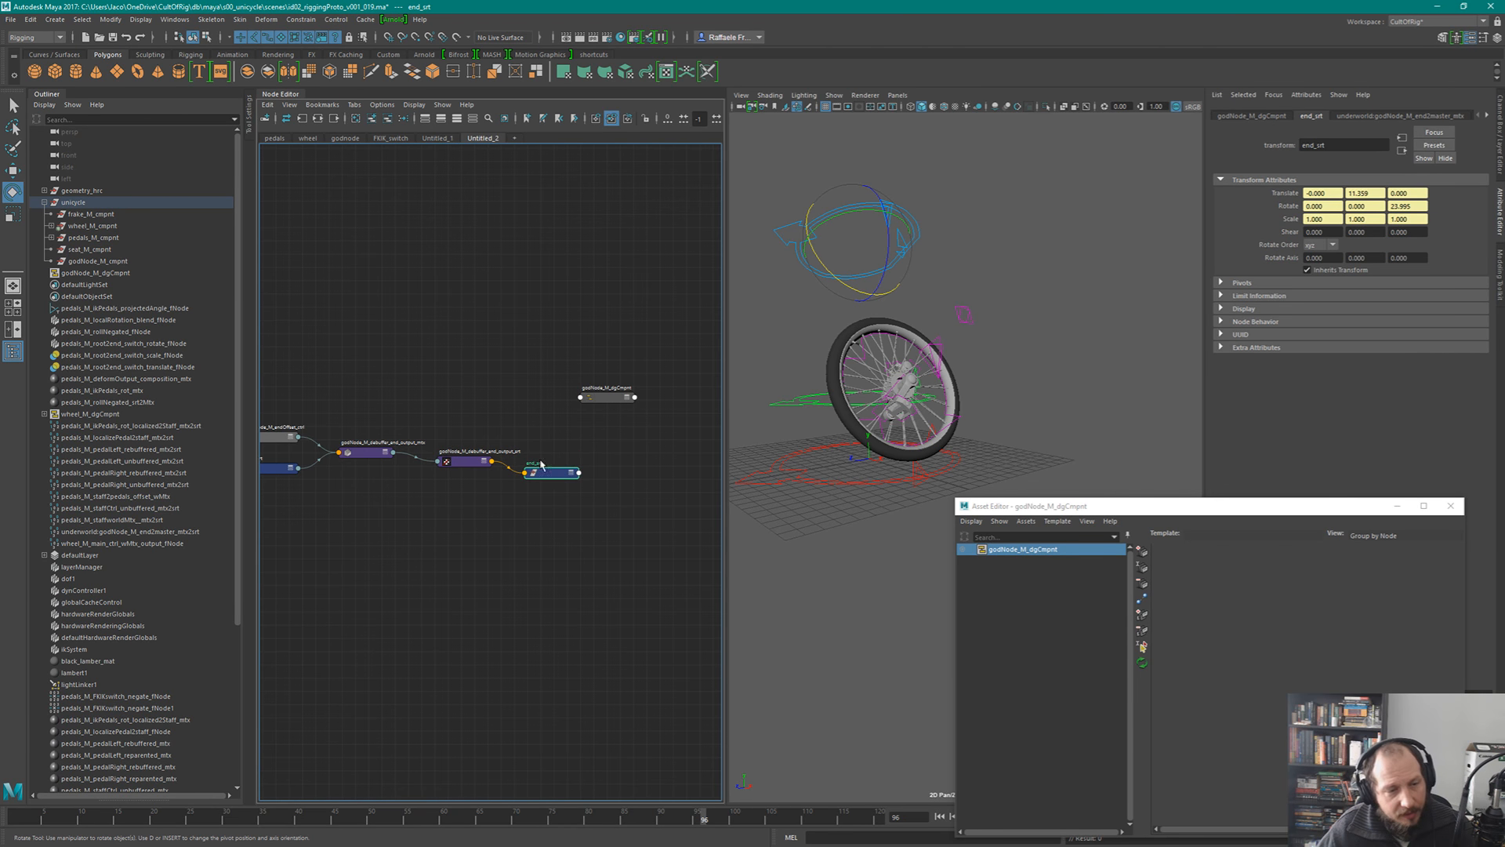
middle_click_drag(405, 402, 527, 398, "alt")
left_click_drag(337, 396, 442, 466)
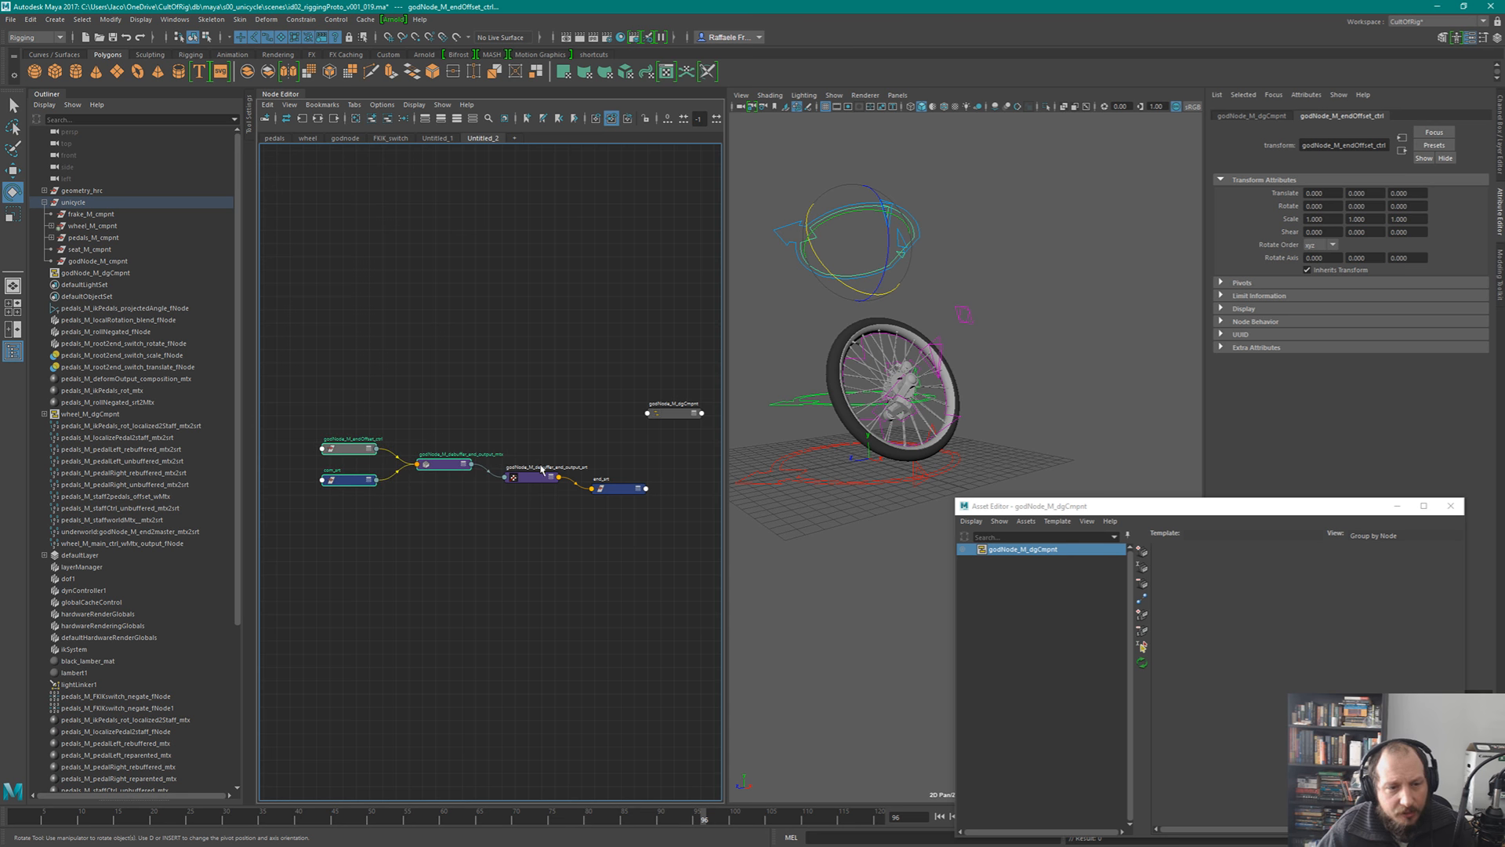
left_click_drag(678, 417, 620, 418)
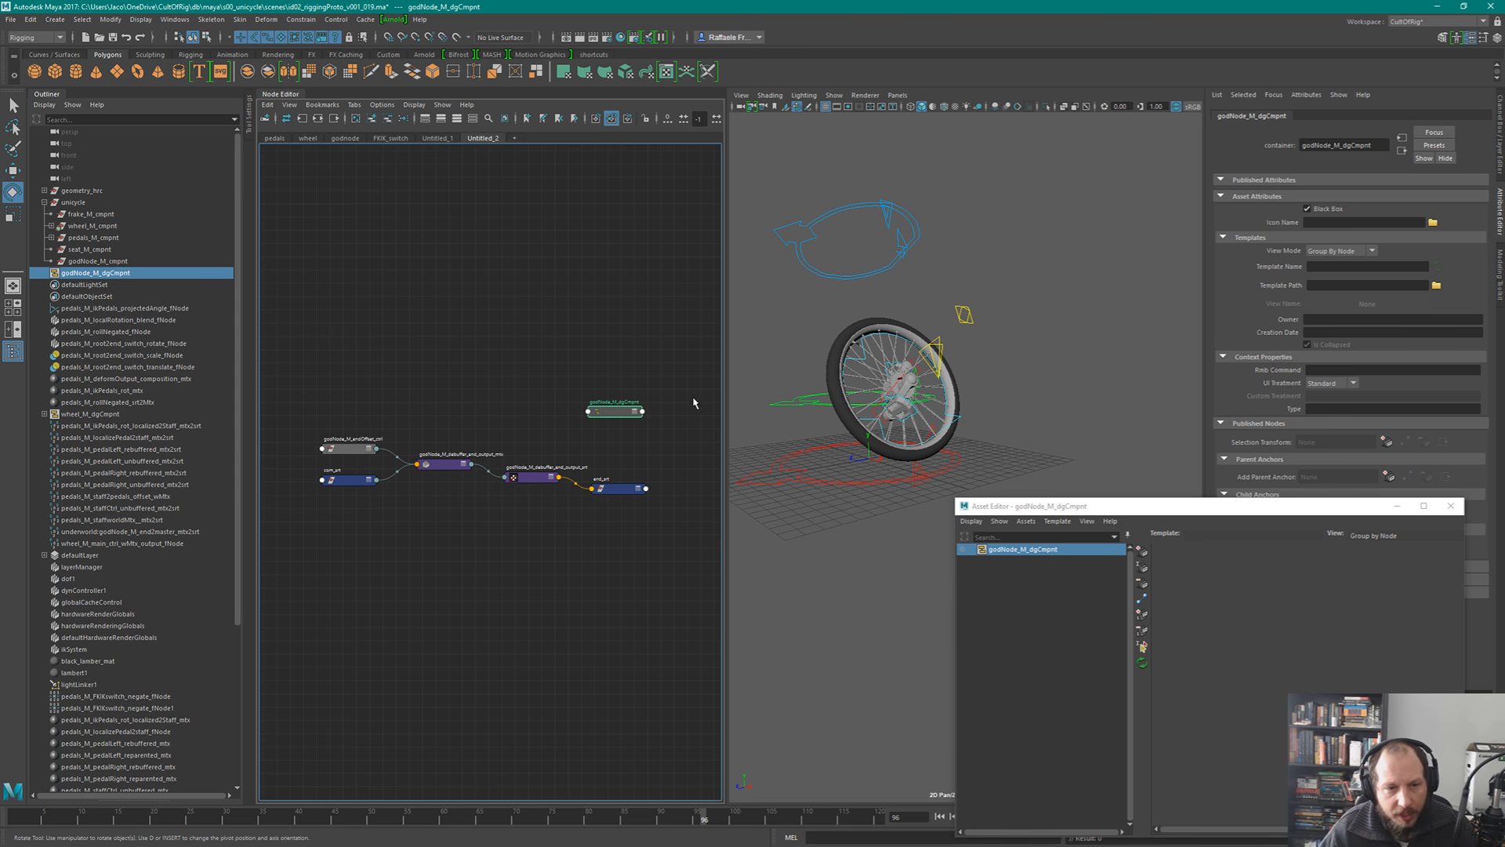
key("3")
mouse_move(621, 412)
left_mouse_down()
mouse_move(619, 367)
mouse_move(622, 387)
left_mouse_up()
key("1")
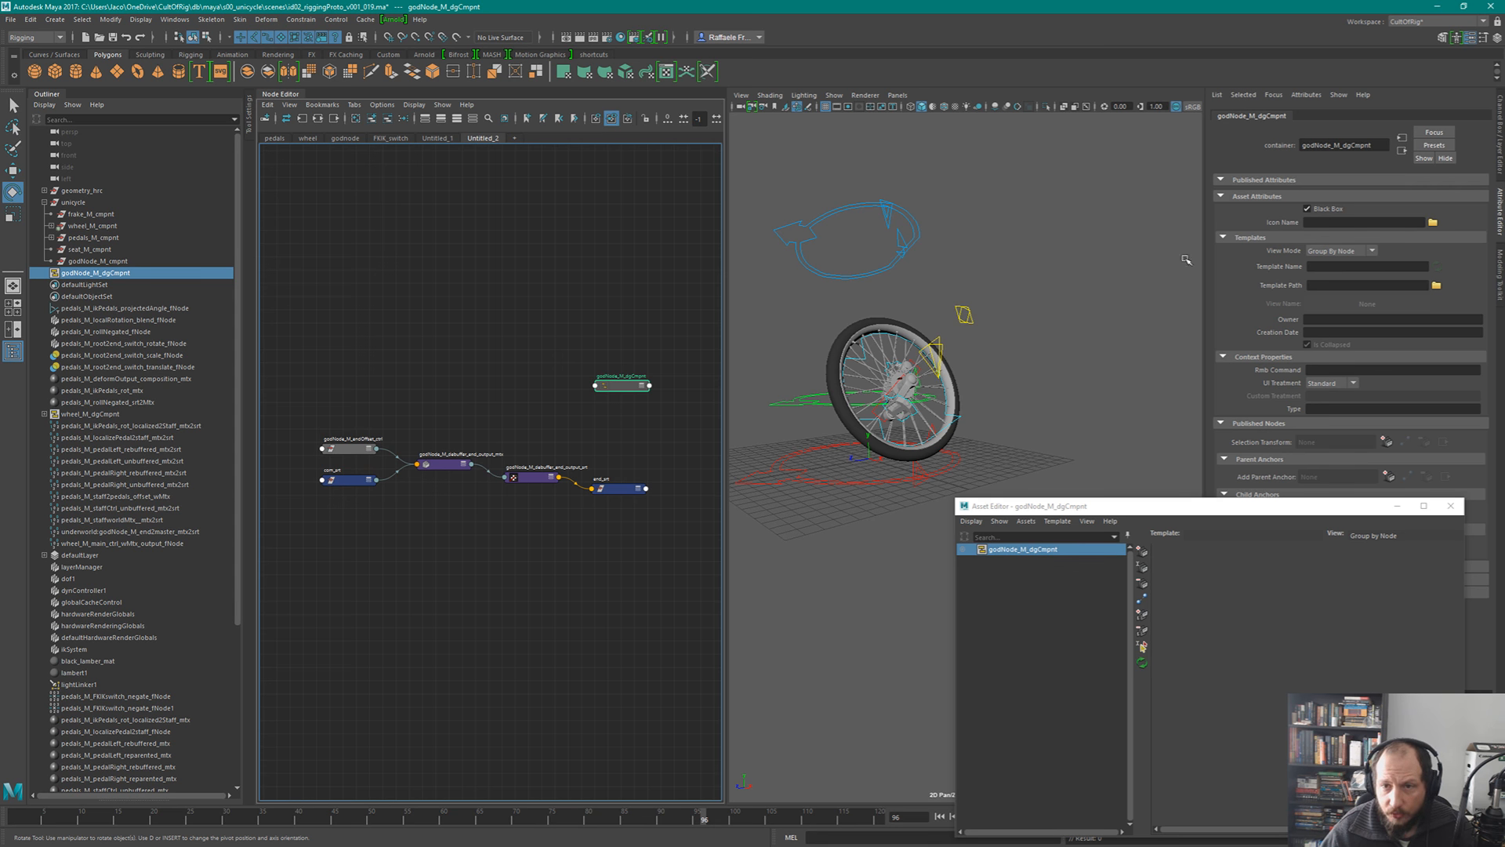
- Collapse the container's Templates section, move the Asset Editor aside and open godNode_M_dgCmpnt's attributes in a separate window
left_click(1256, 240)
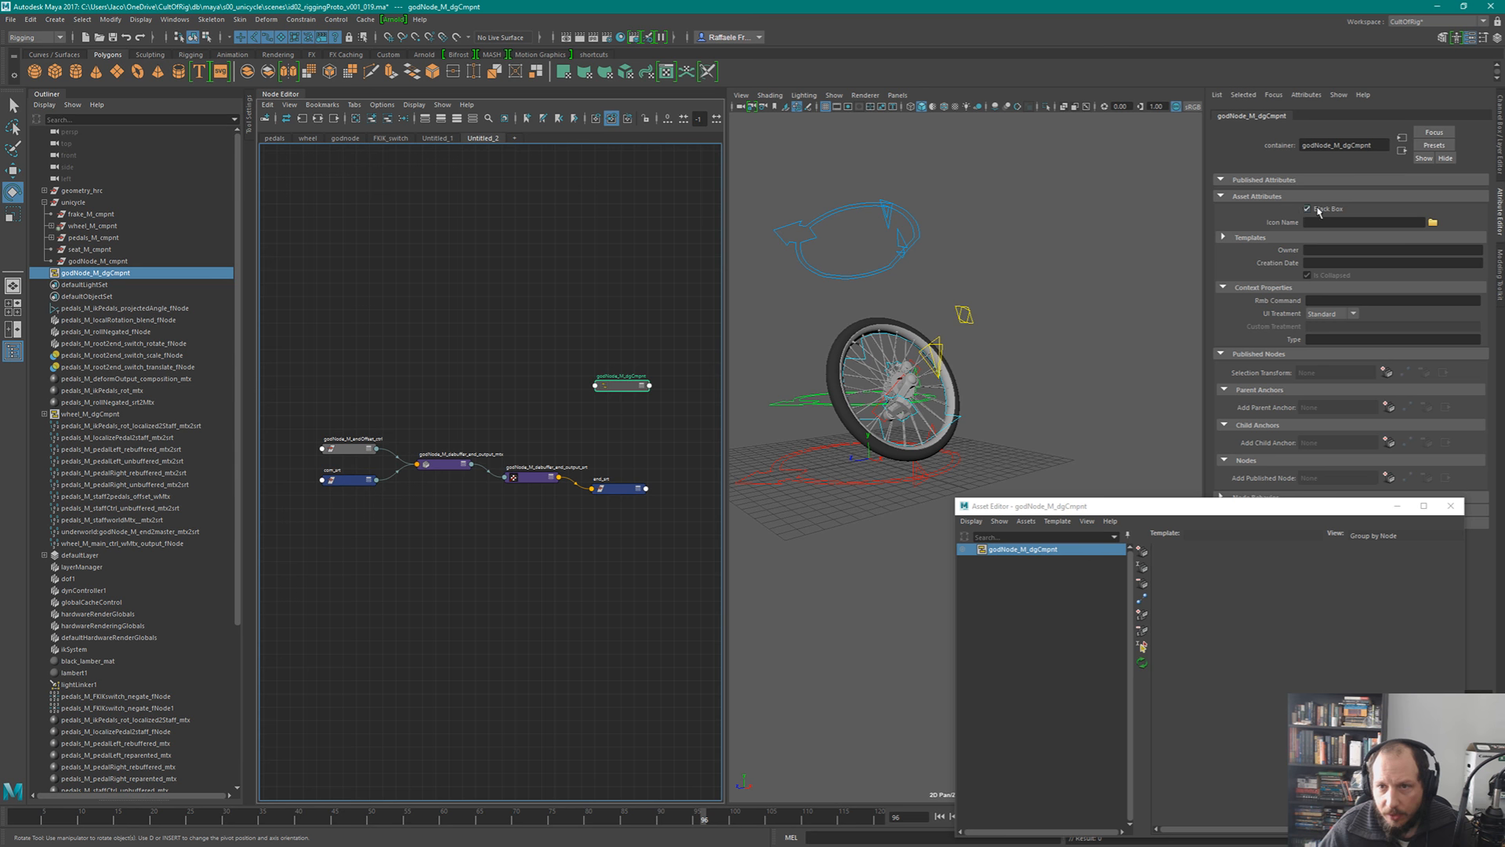
left_click_drag(1351, 634, 1108, 645, "super")
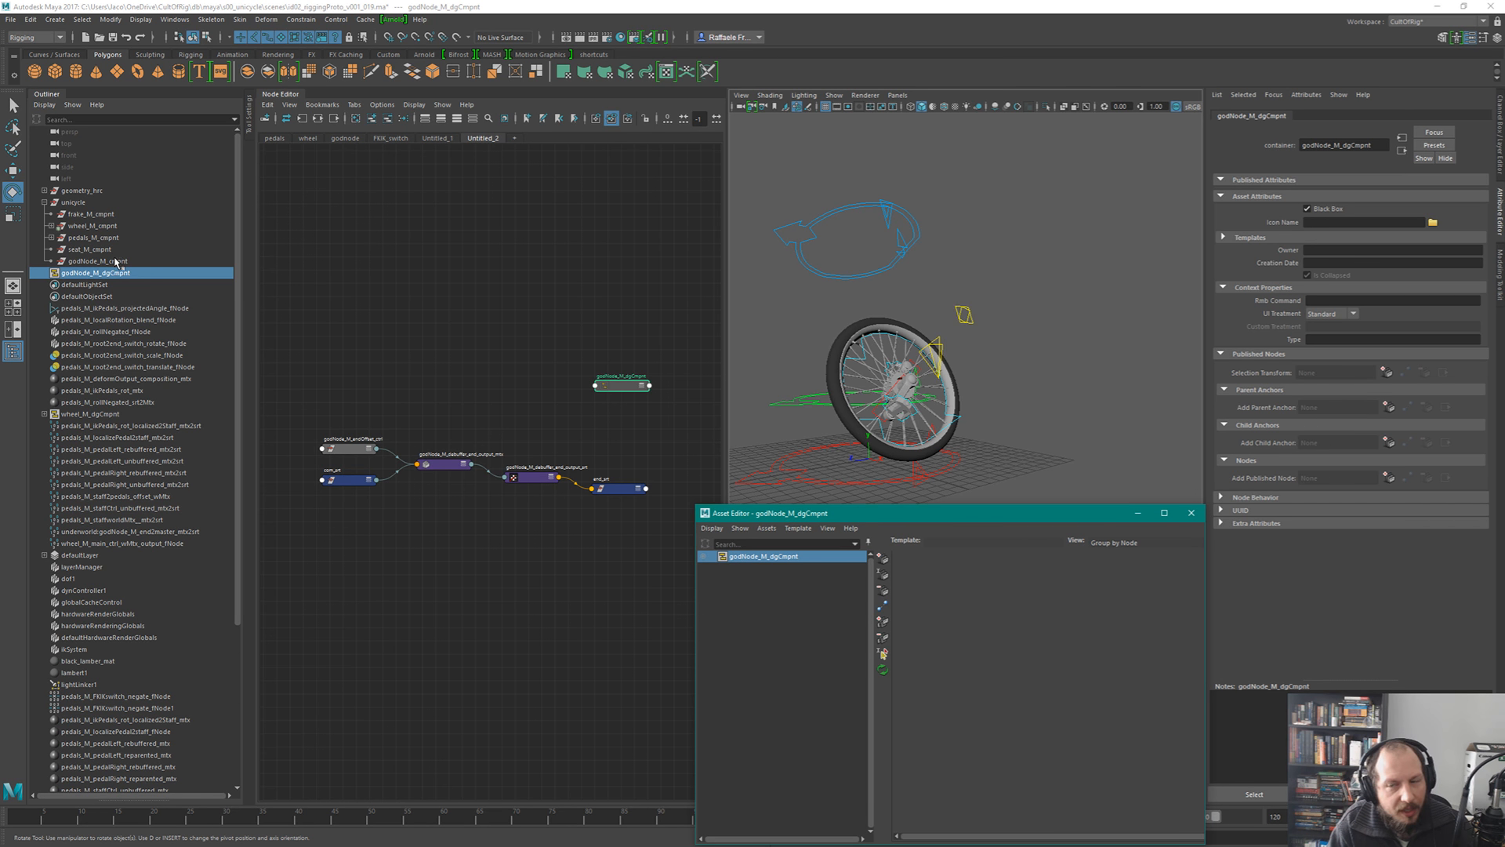
left_click(51, 237)
left_click(51, 237)
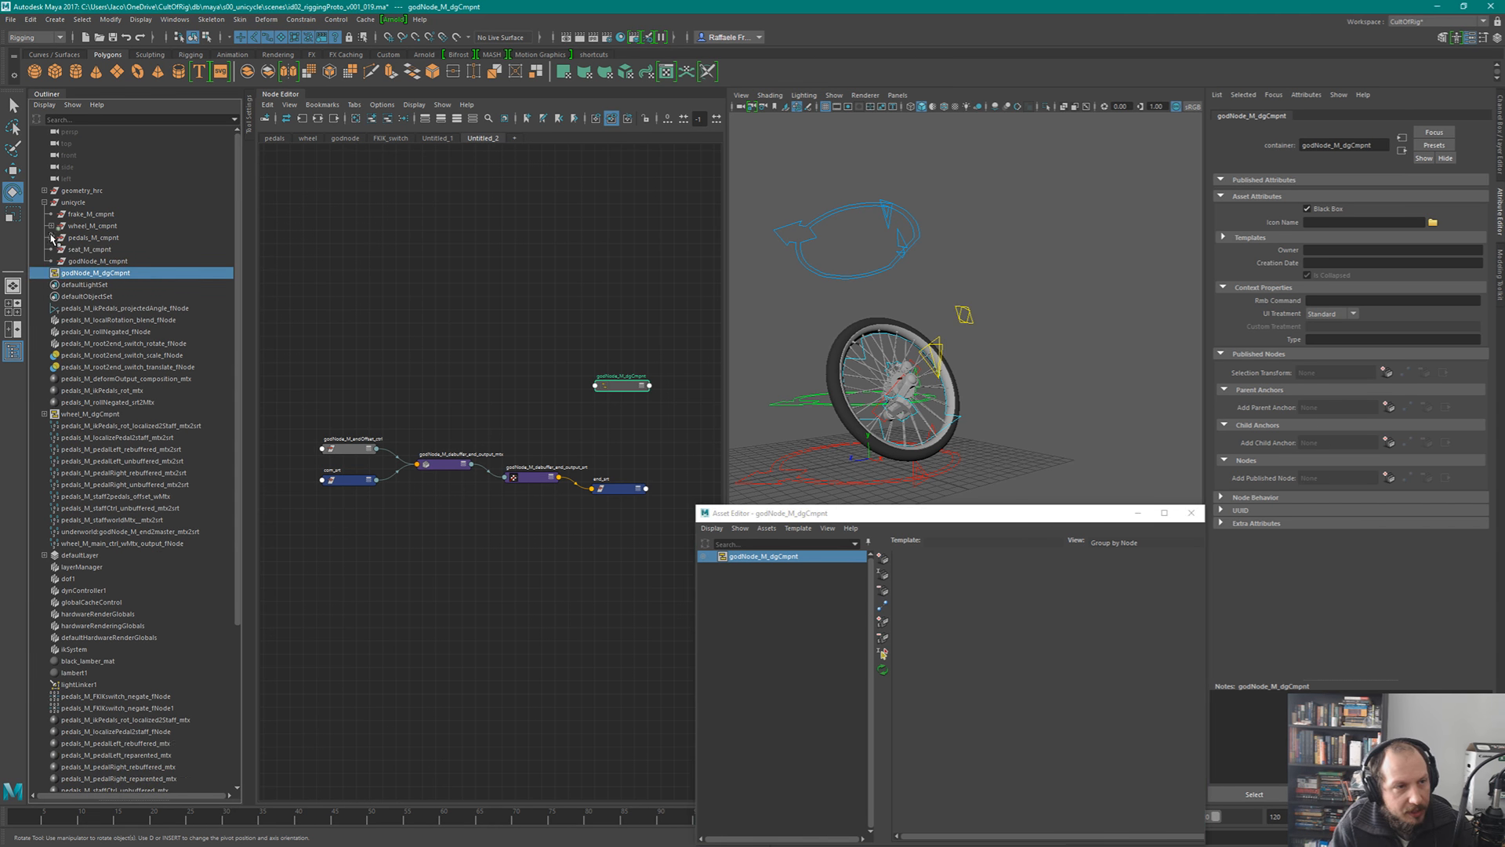
left_click(100, 261)
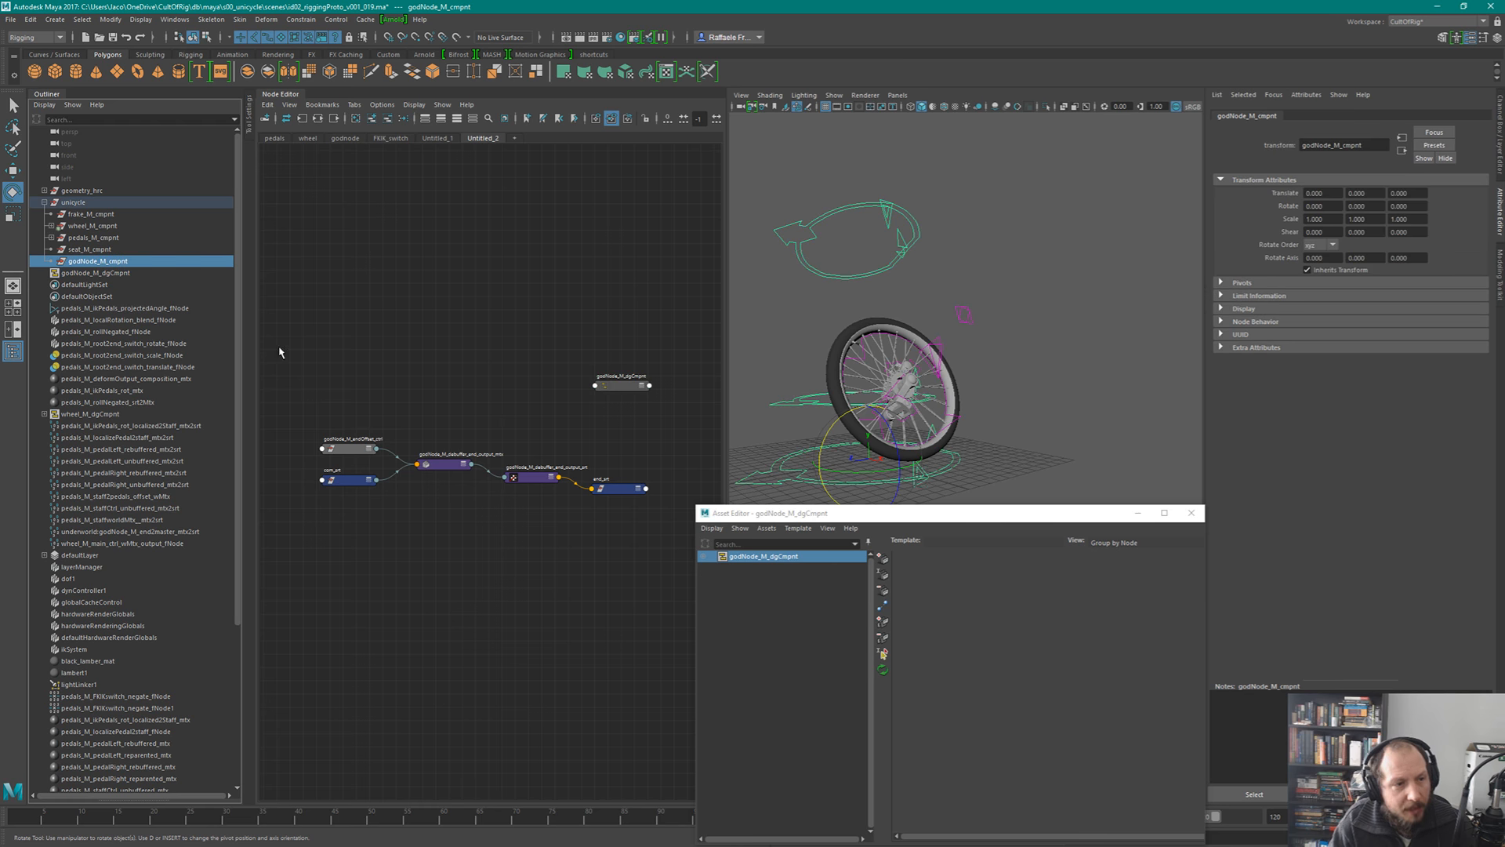
left_click(103, 273)
left_click(1447, 794)
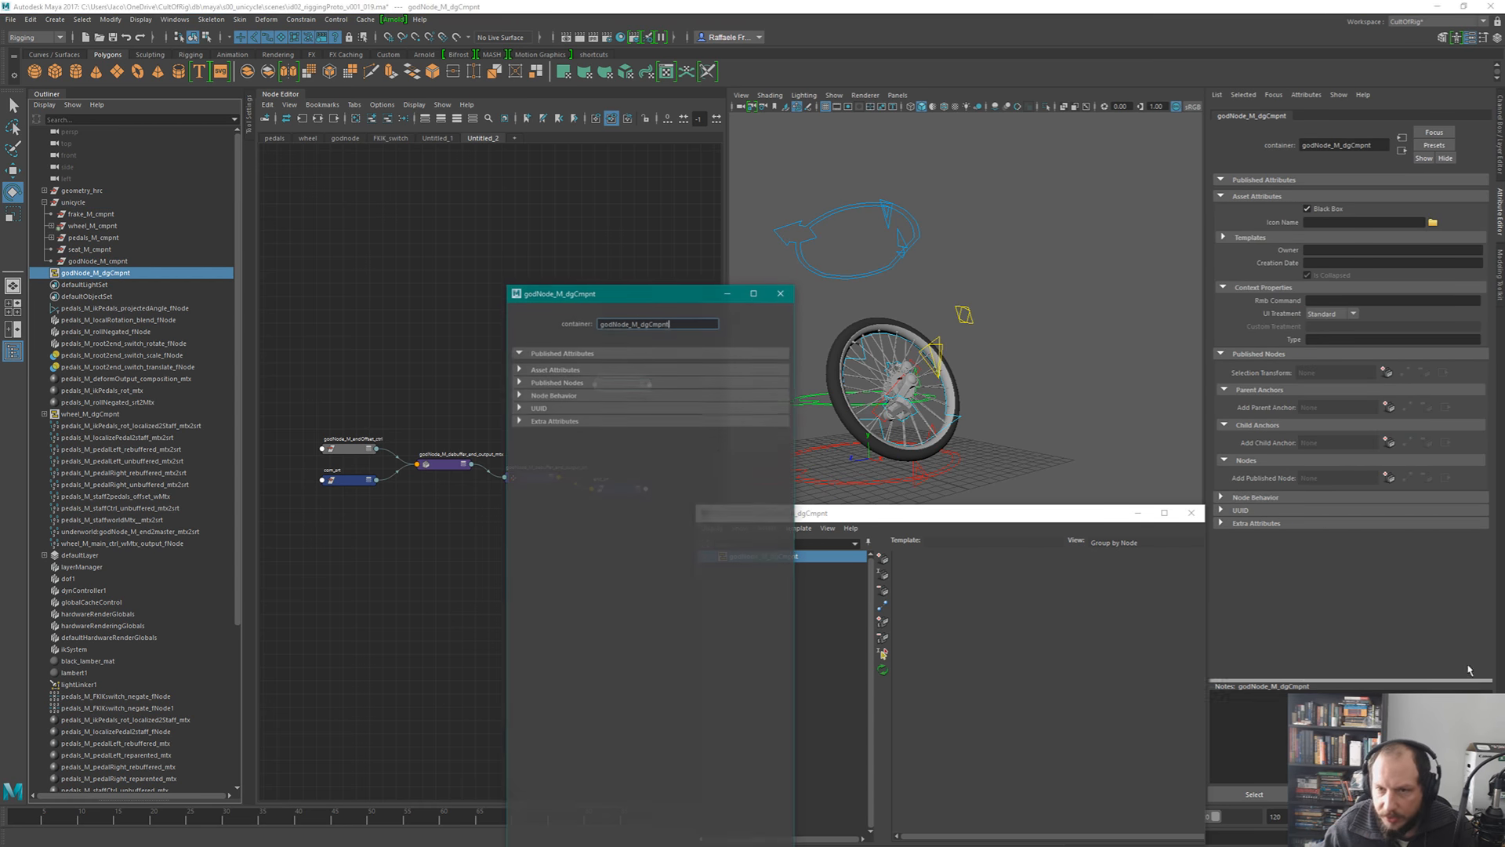
- Move the floating godNode_M_dgCmpnt attribute window over the viewport, shrink it, and place the Asset Editor below end_srt in the Node Editor
left_click_drag(754, 514, 1199, 361, "super")
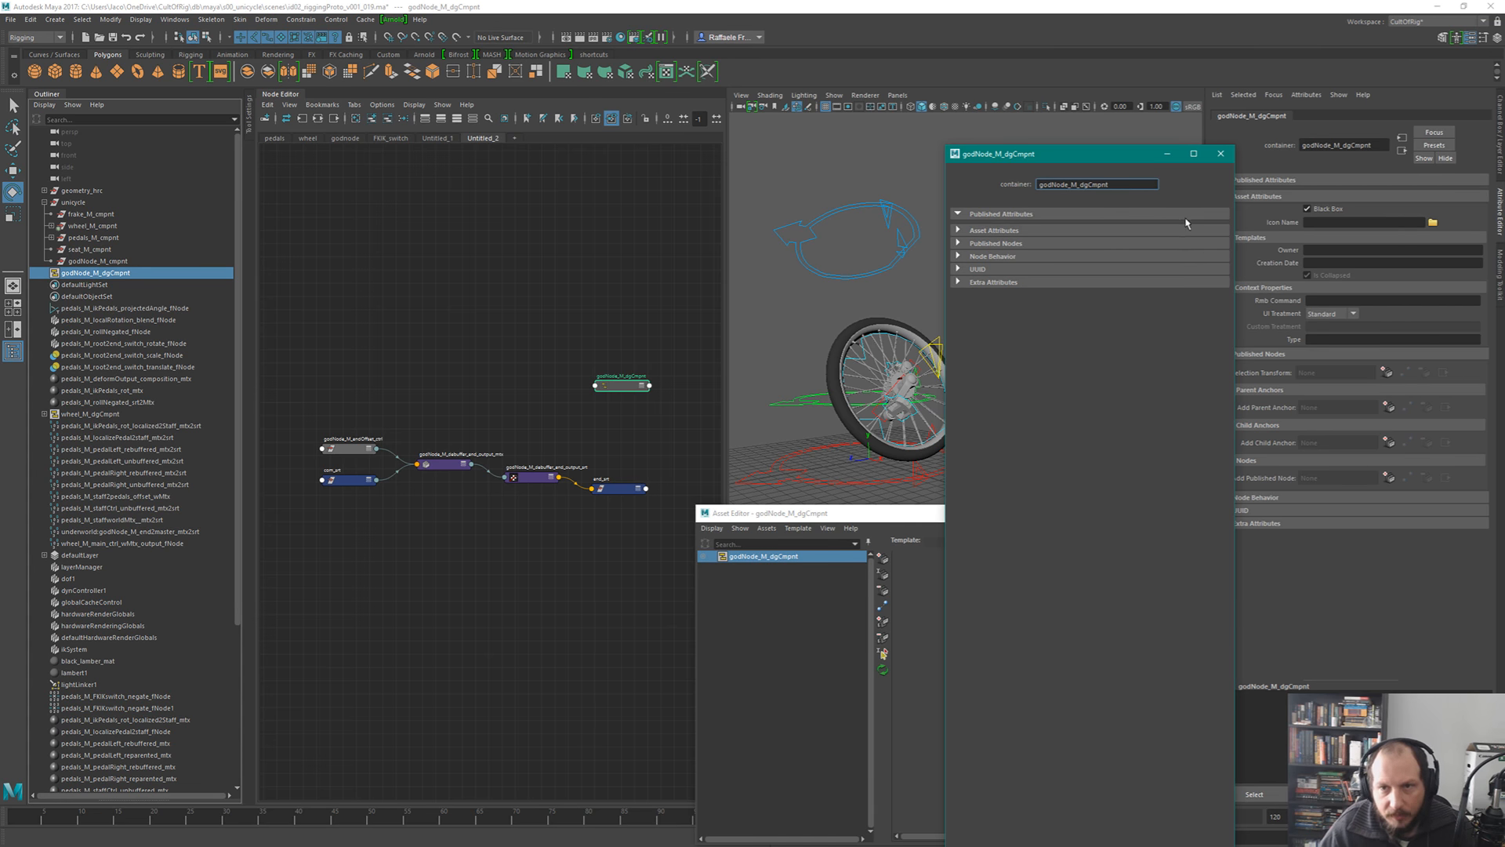
right_click_drag(1176, 215, 1308, 422, "super")
left_click_drag(1302, 443, 1195, 385, "super")
right_click_drag(1194, 386, 1201, 374, "super")
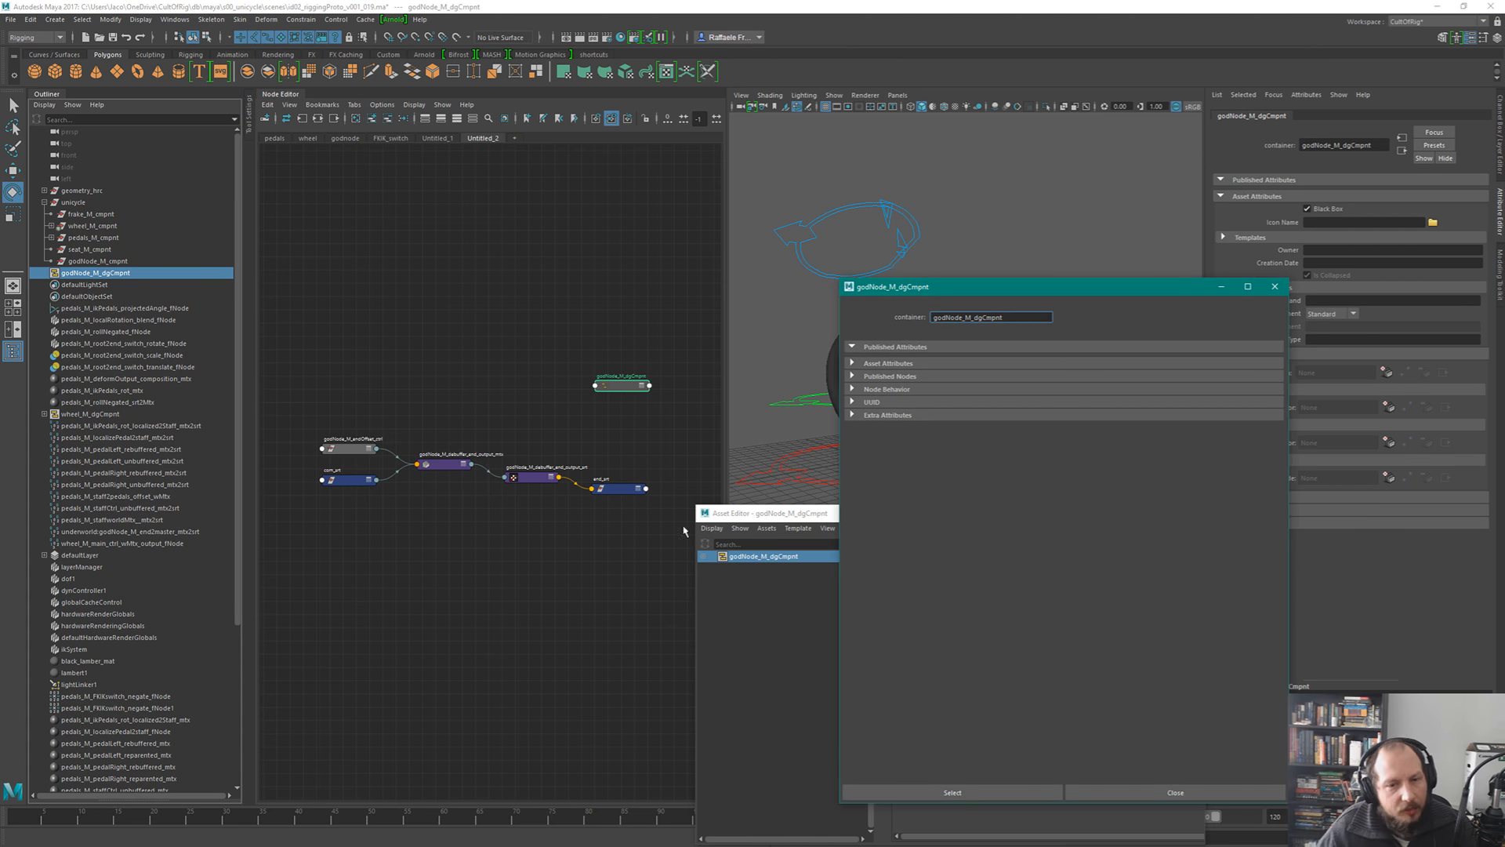
left_click_drag(780, 515, 449, 519)
scroll(551, 357, "up", 2)
middle_click_drag(559, 431, 486, 304, "alt")
scroll(552, 362, "up", 2)
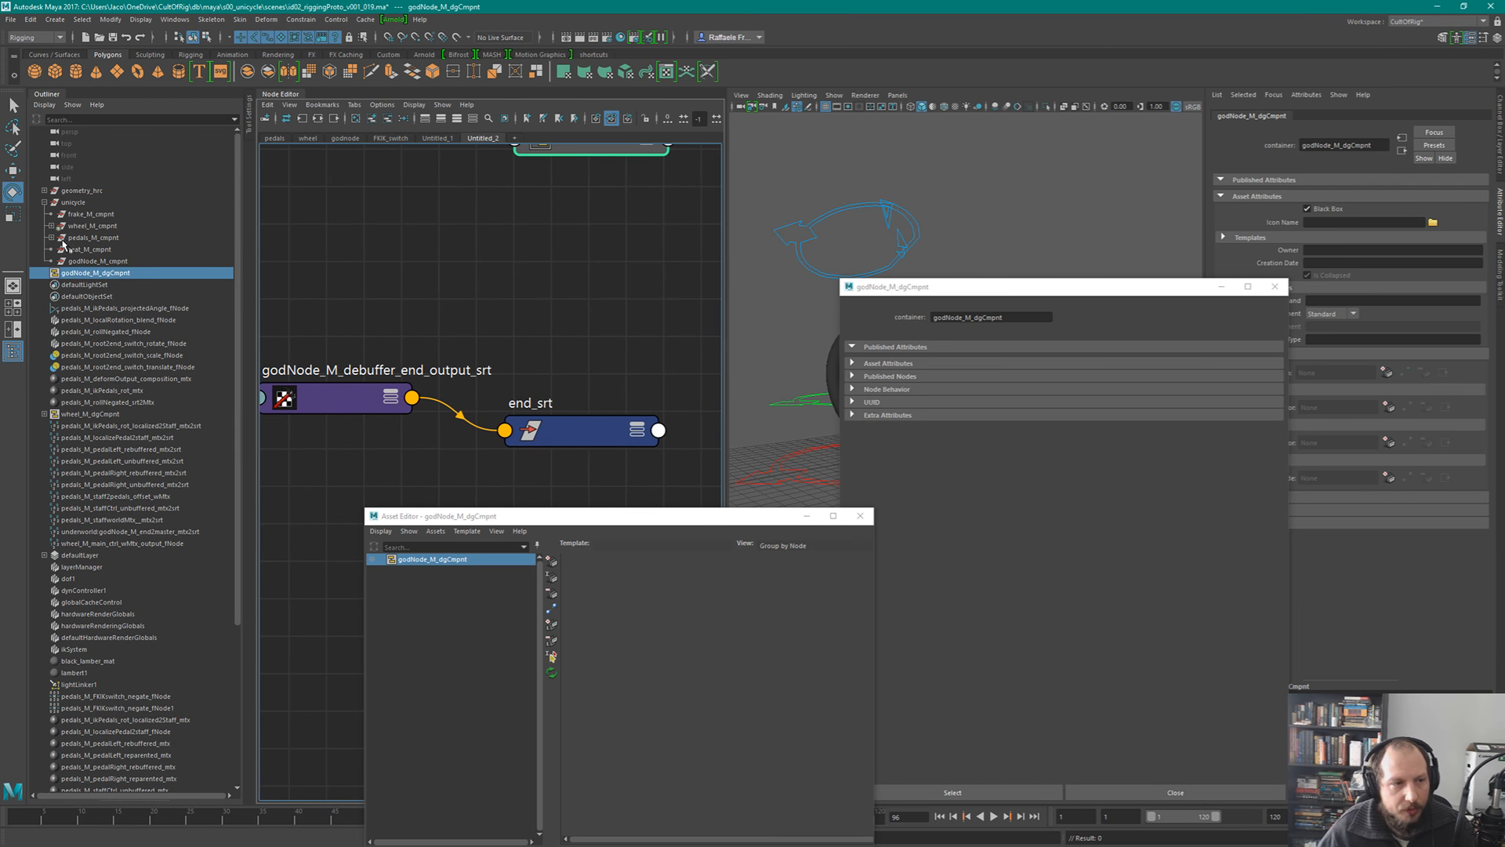
- Turn off Black Box on godNode_M_dgCmpnt and expand its guide group down to guide_com_ctrl in the Outliner
left_click(44, 104)
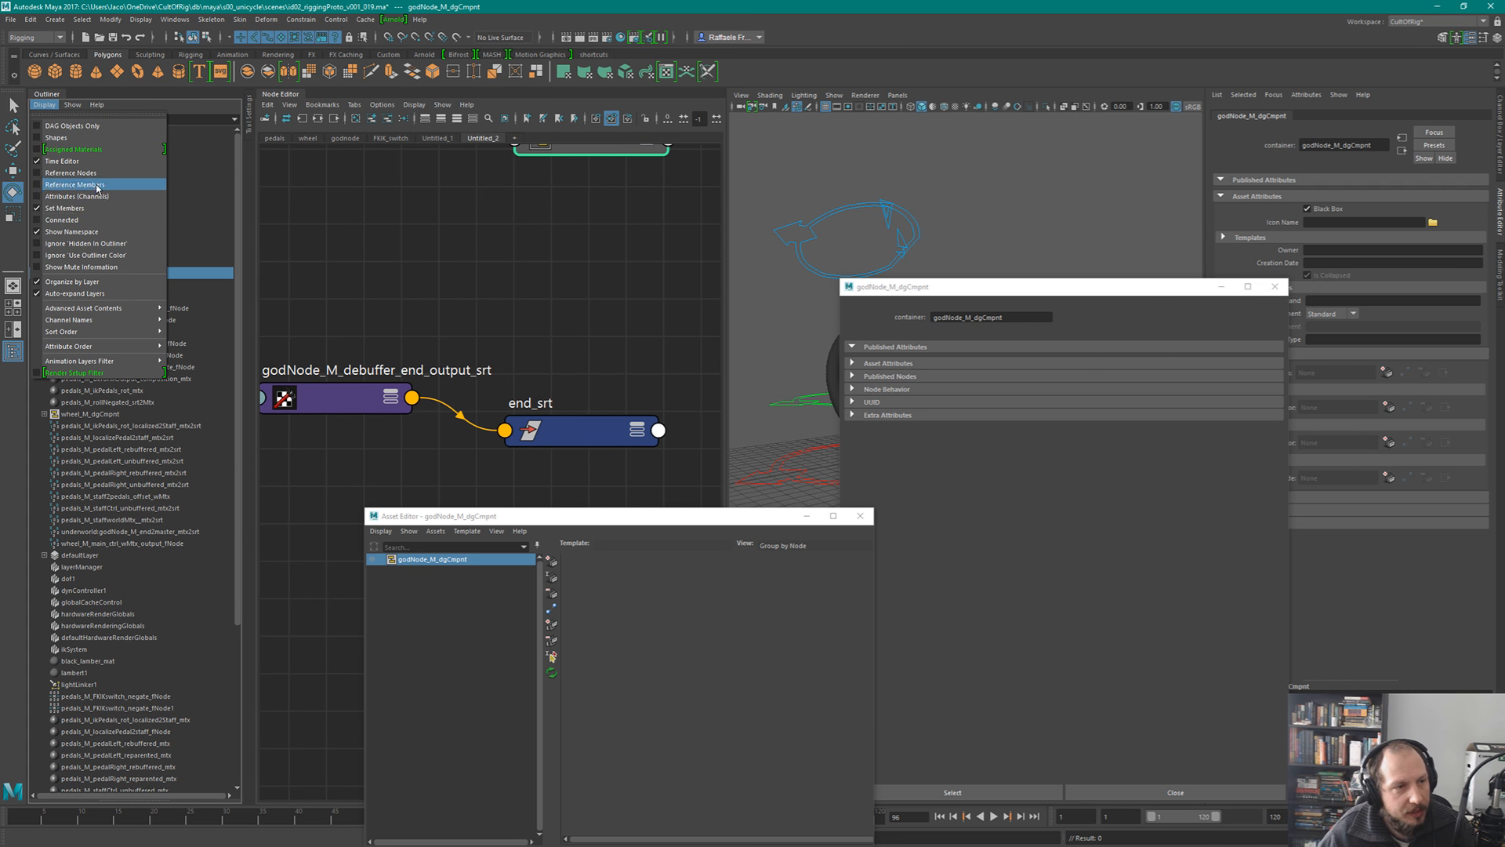
left_click(331, 157)
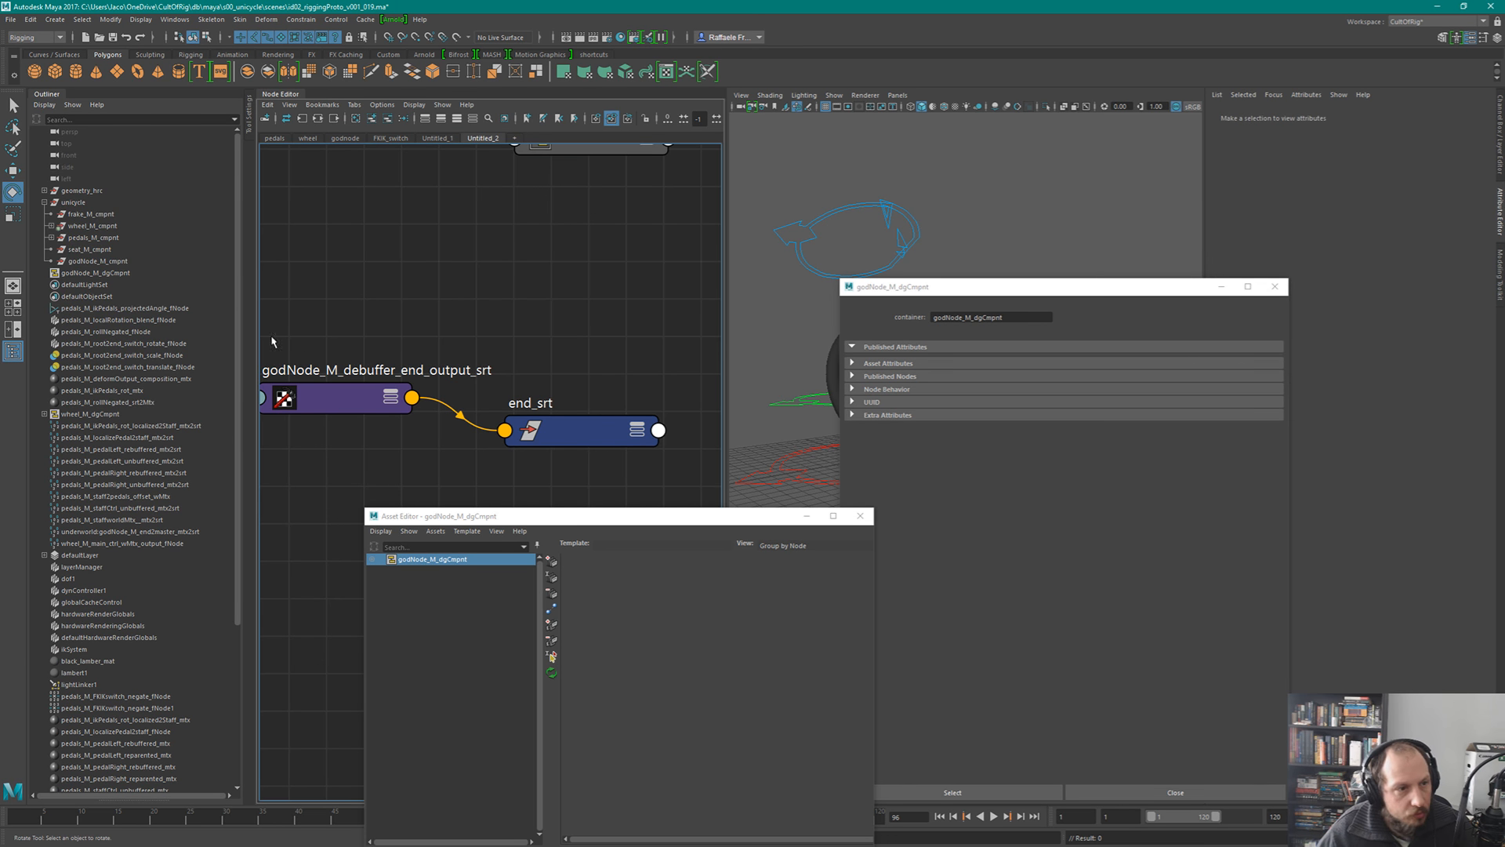
left_click(105, 273)
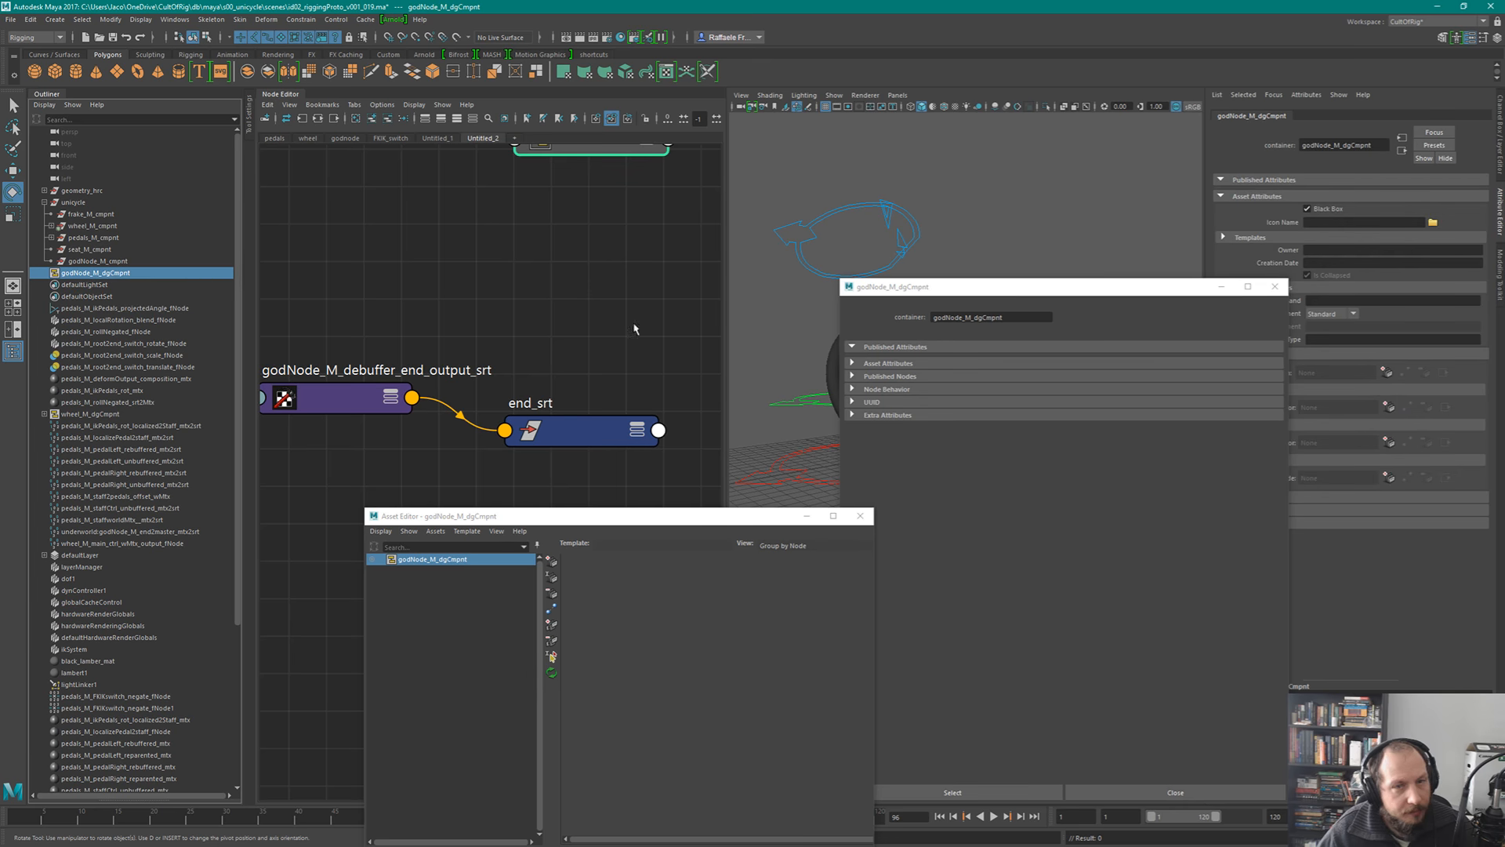
left_click(1307, 209)
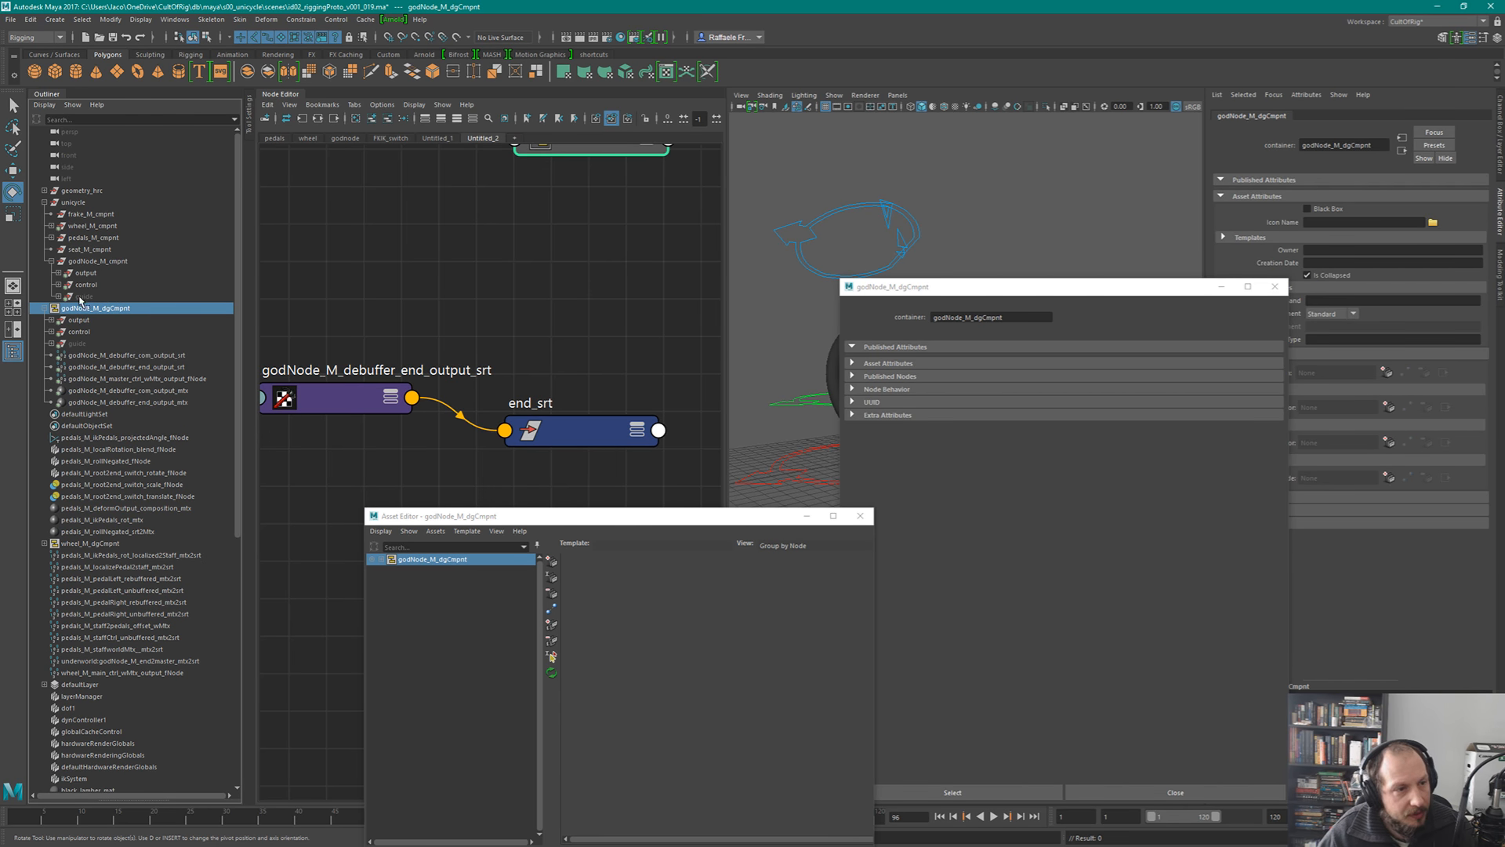
left_click(51, 344)
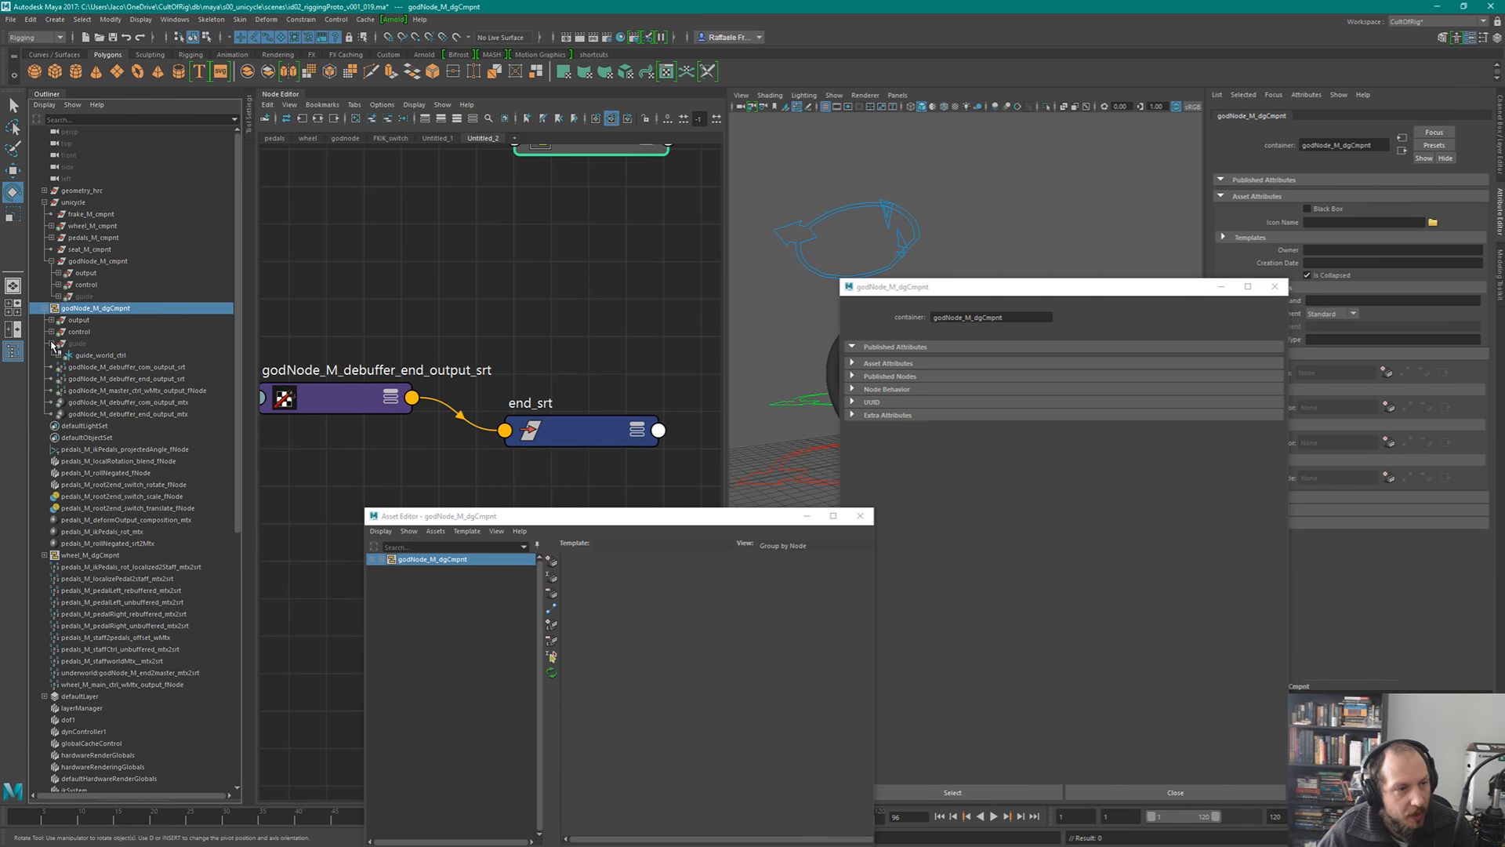
left_click(57, 356)
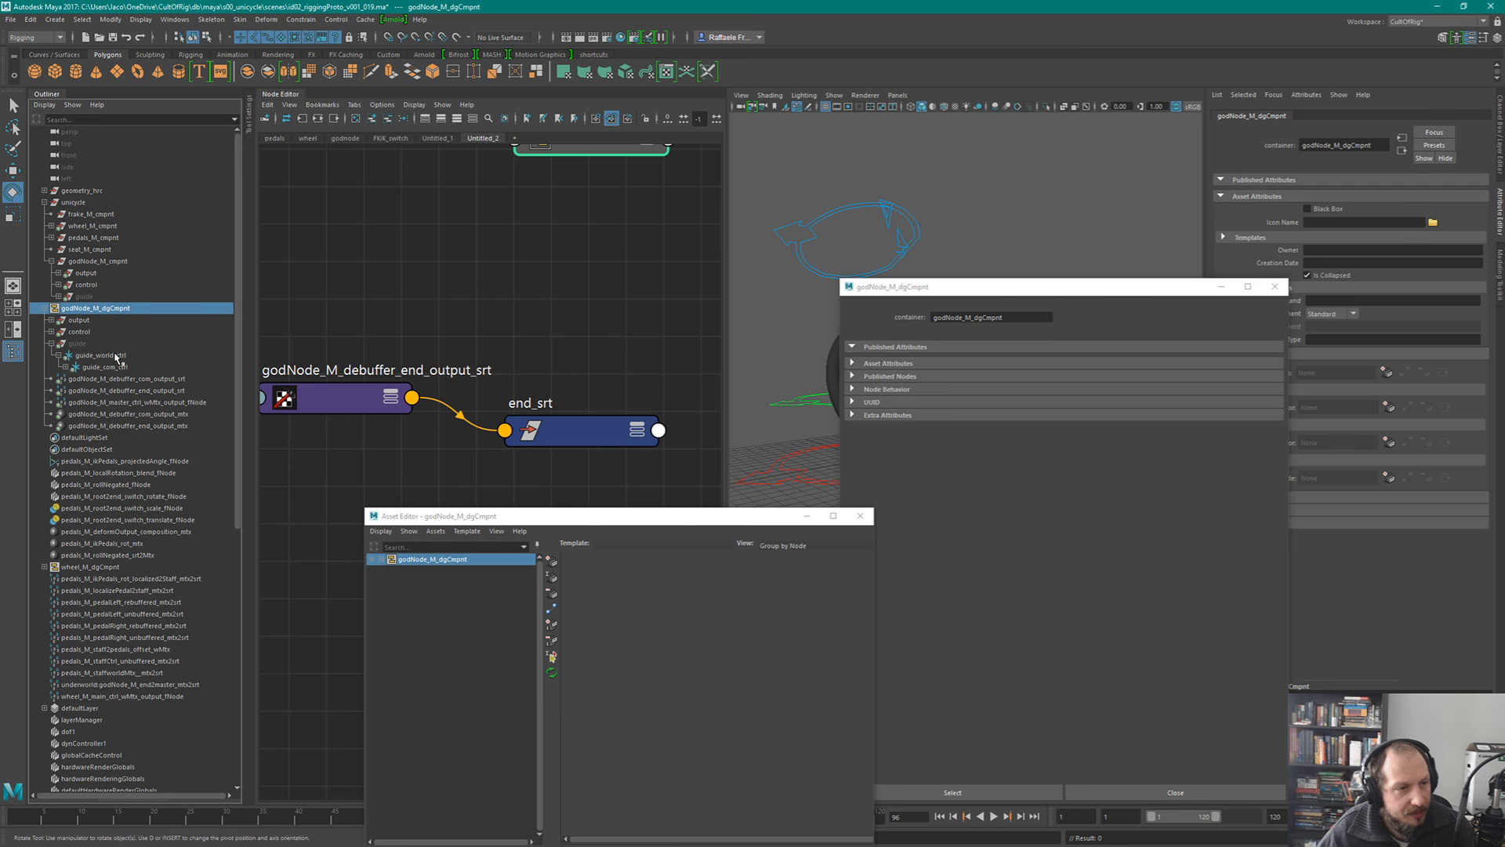
- Add the godNode_M_cmpnt group to the godNode_M_dgCmpnt container and expand it there in the Outliner
left_click(109, 261)
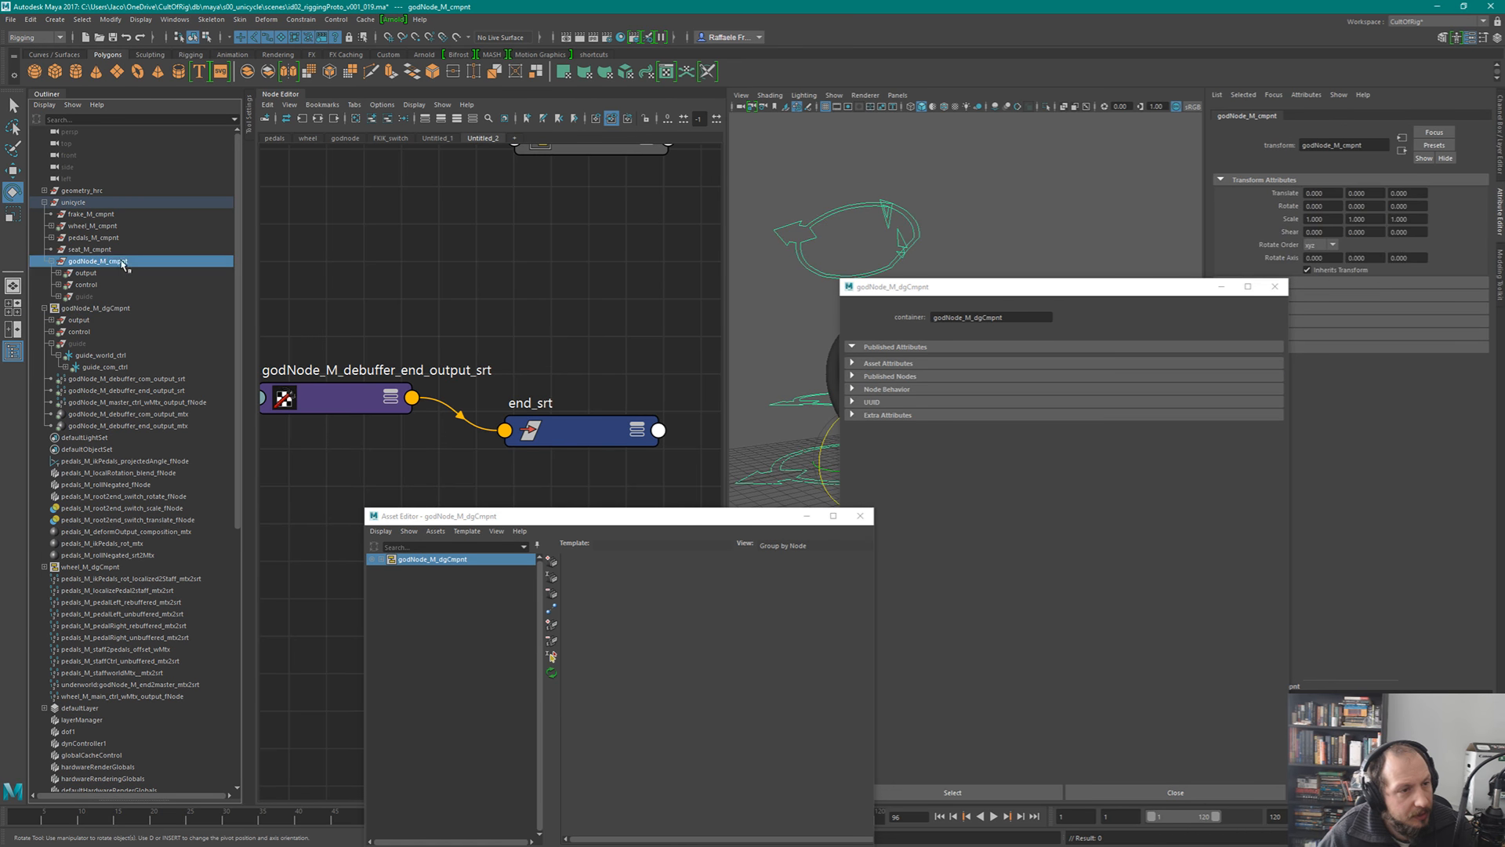
middle_click_drag(108, 262, 101, 310)
left_click(102, 262)
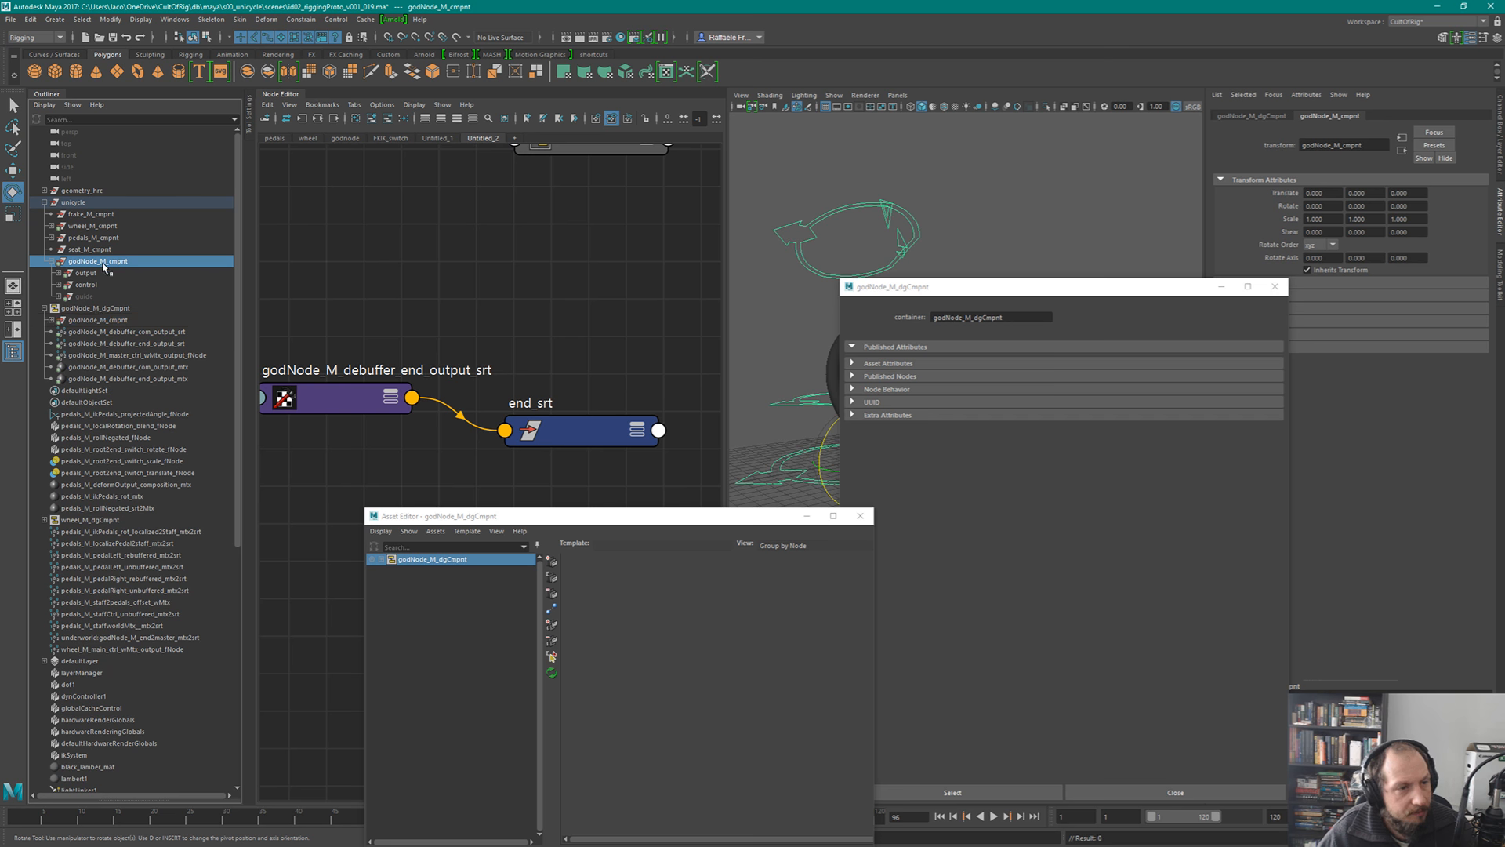
left_click(52, 320)
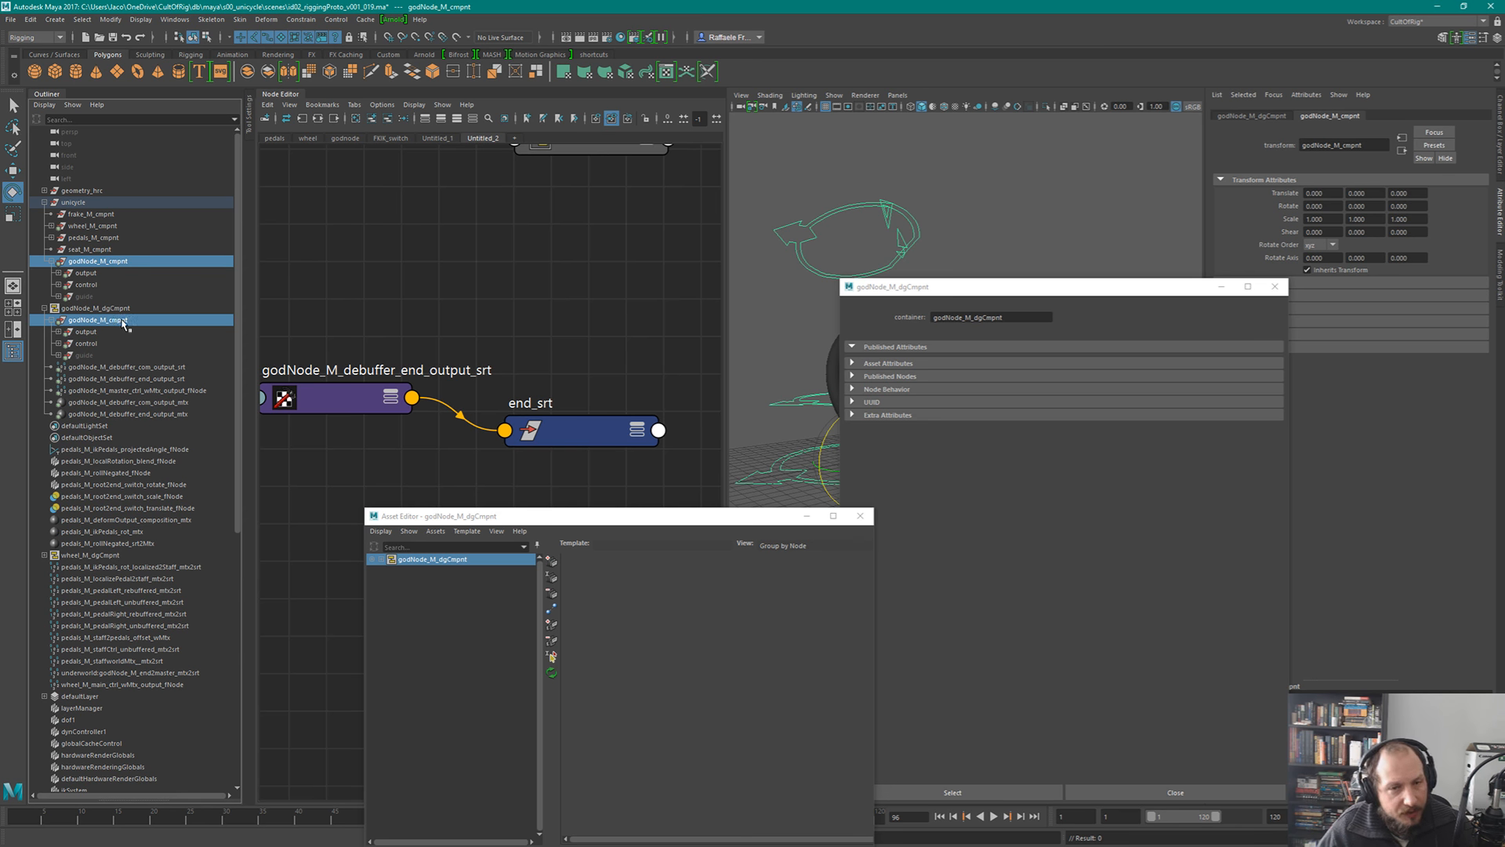
- Publish godNode_M_cmpnt on the container as the parent anchor "parent" and the child anchor "child"
left_click(852, 377)
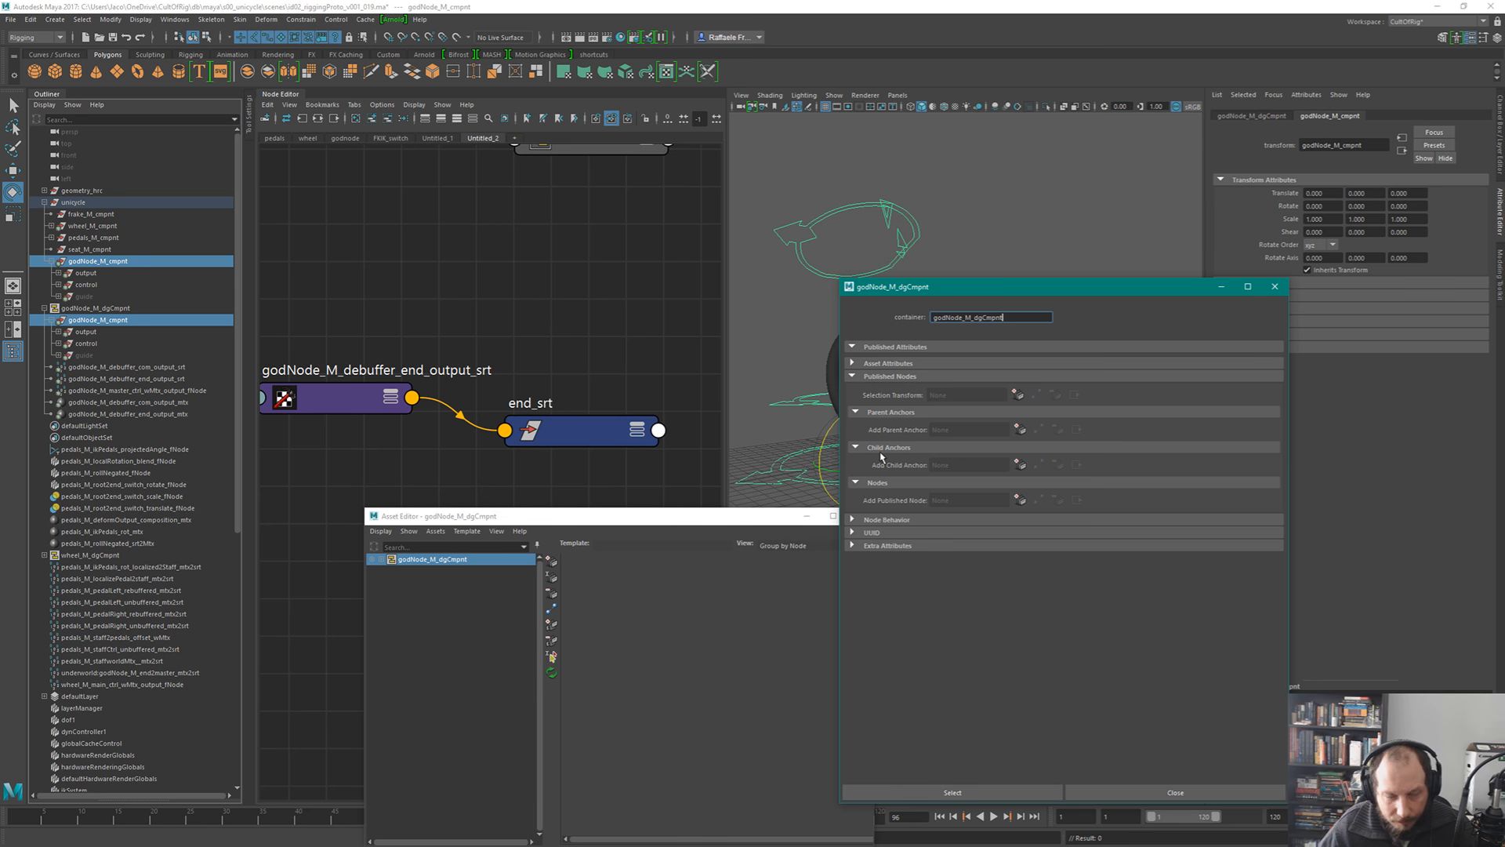
left_click(102, 322)
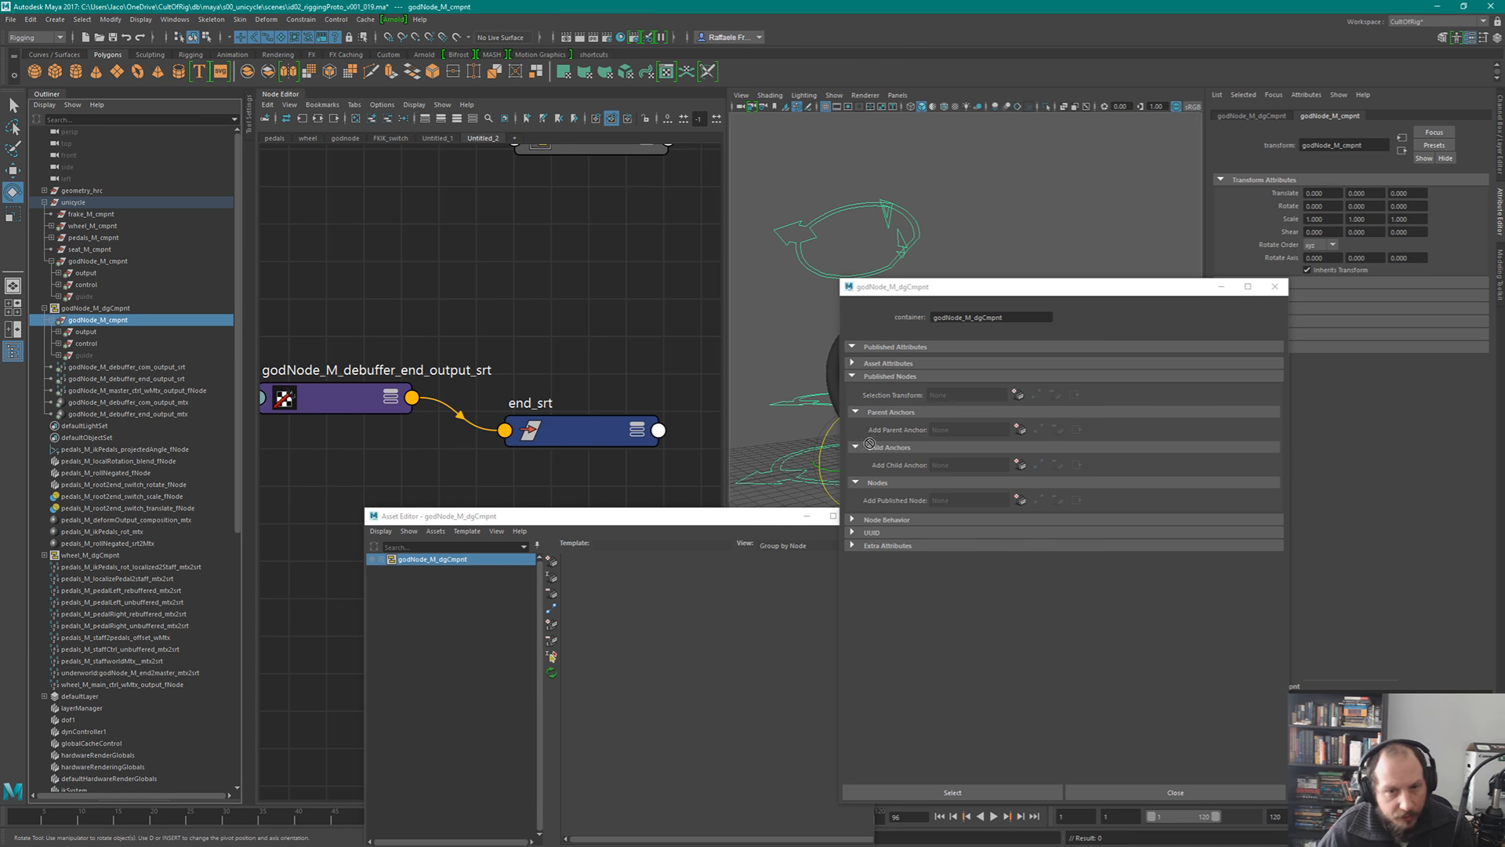
left_click(1019, 428)
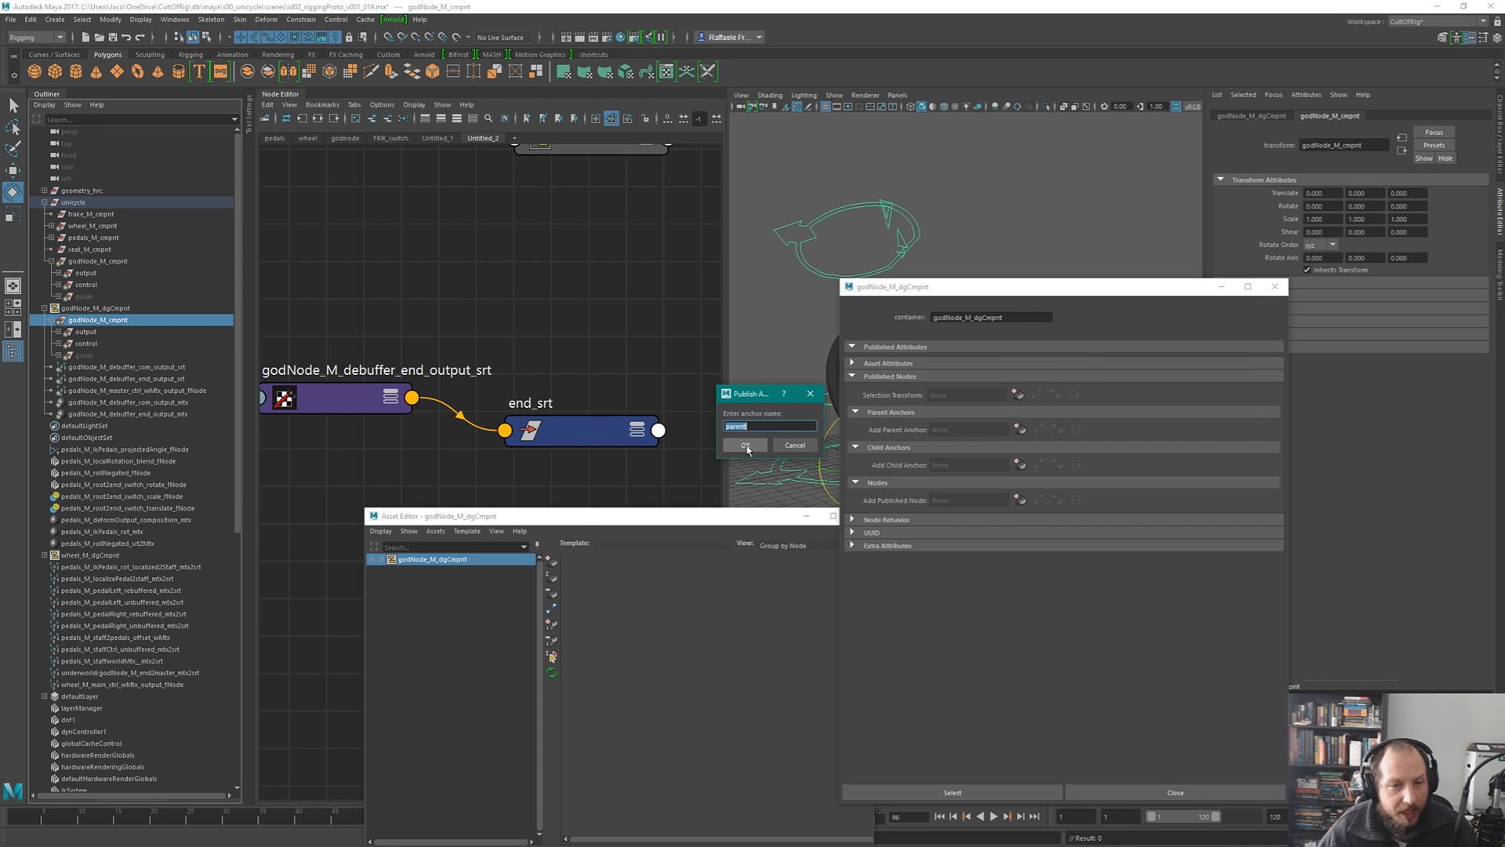
left_click(745, 446)
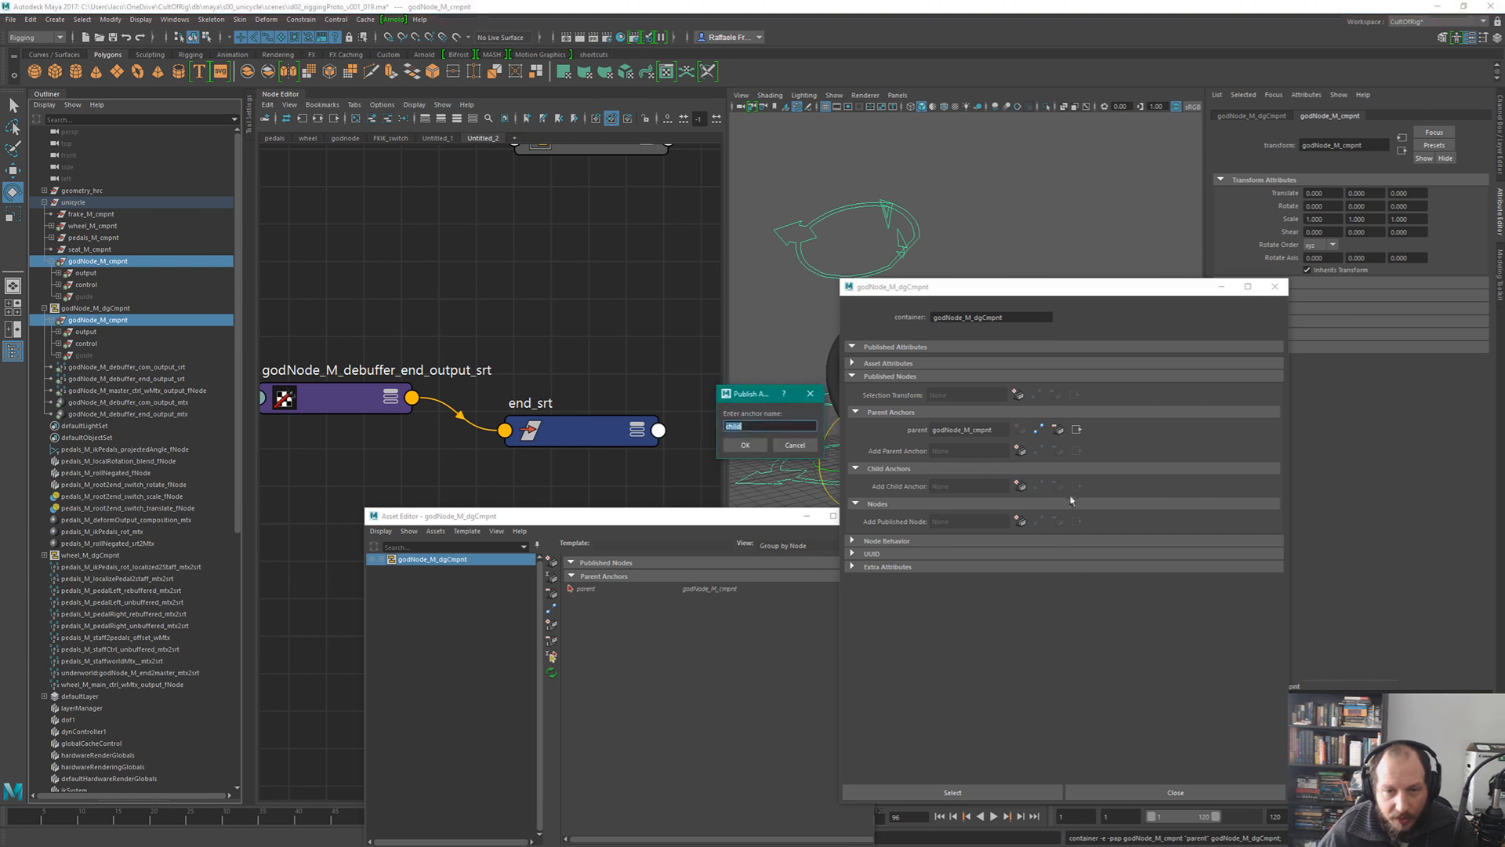
left_click(1020, 486)
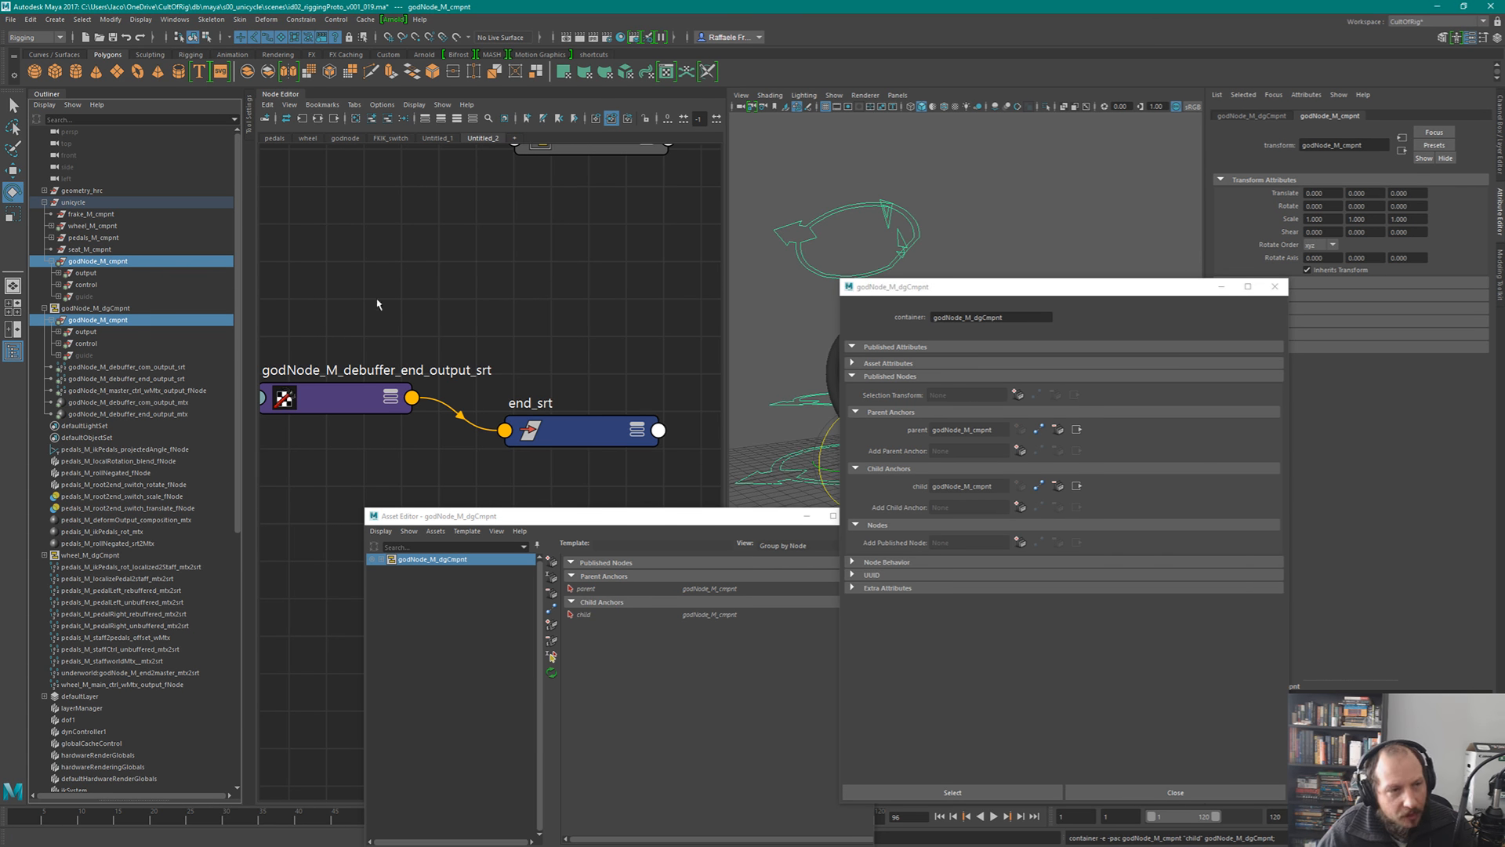
- Expand the container's Asset Attributes, try Black Box with the anchors published, and turn it off again
left_click(851, 362)
left_click(957, 381)
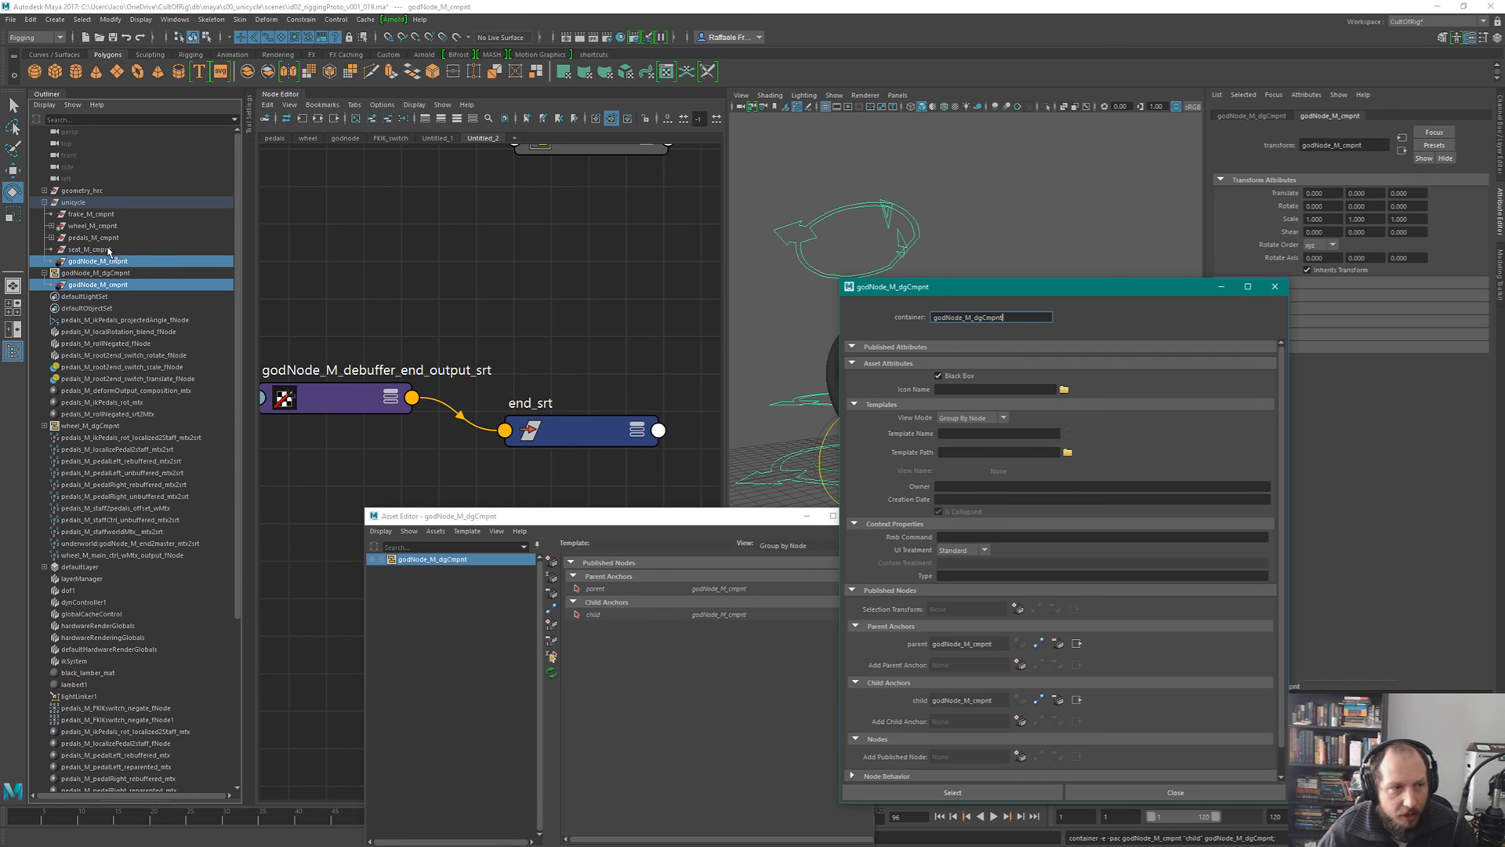
left_click(952, 376)
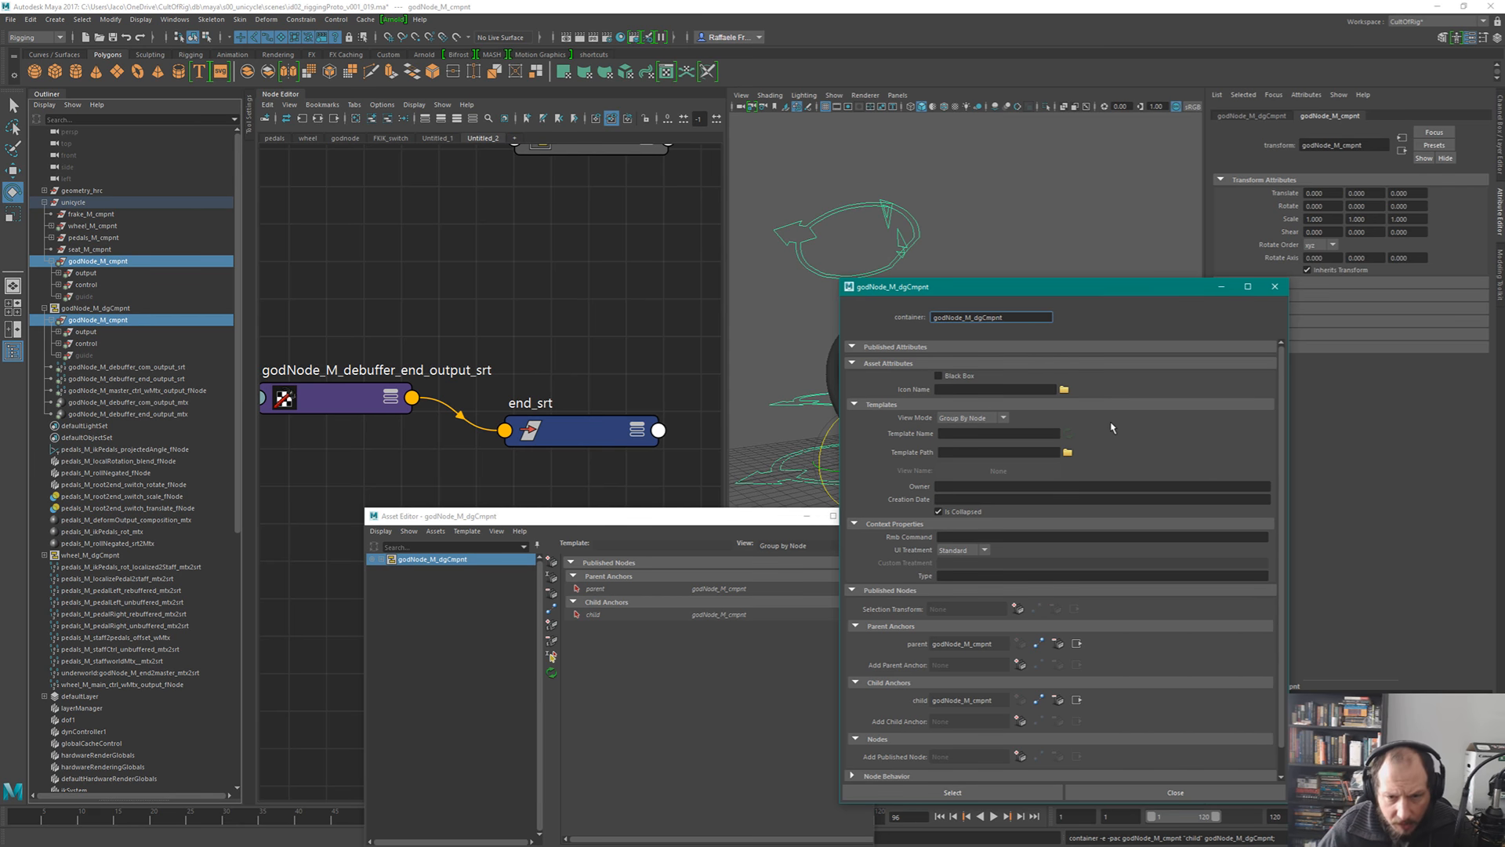
scroll(1099, 458, "down", 1)
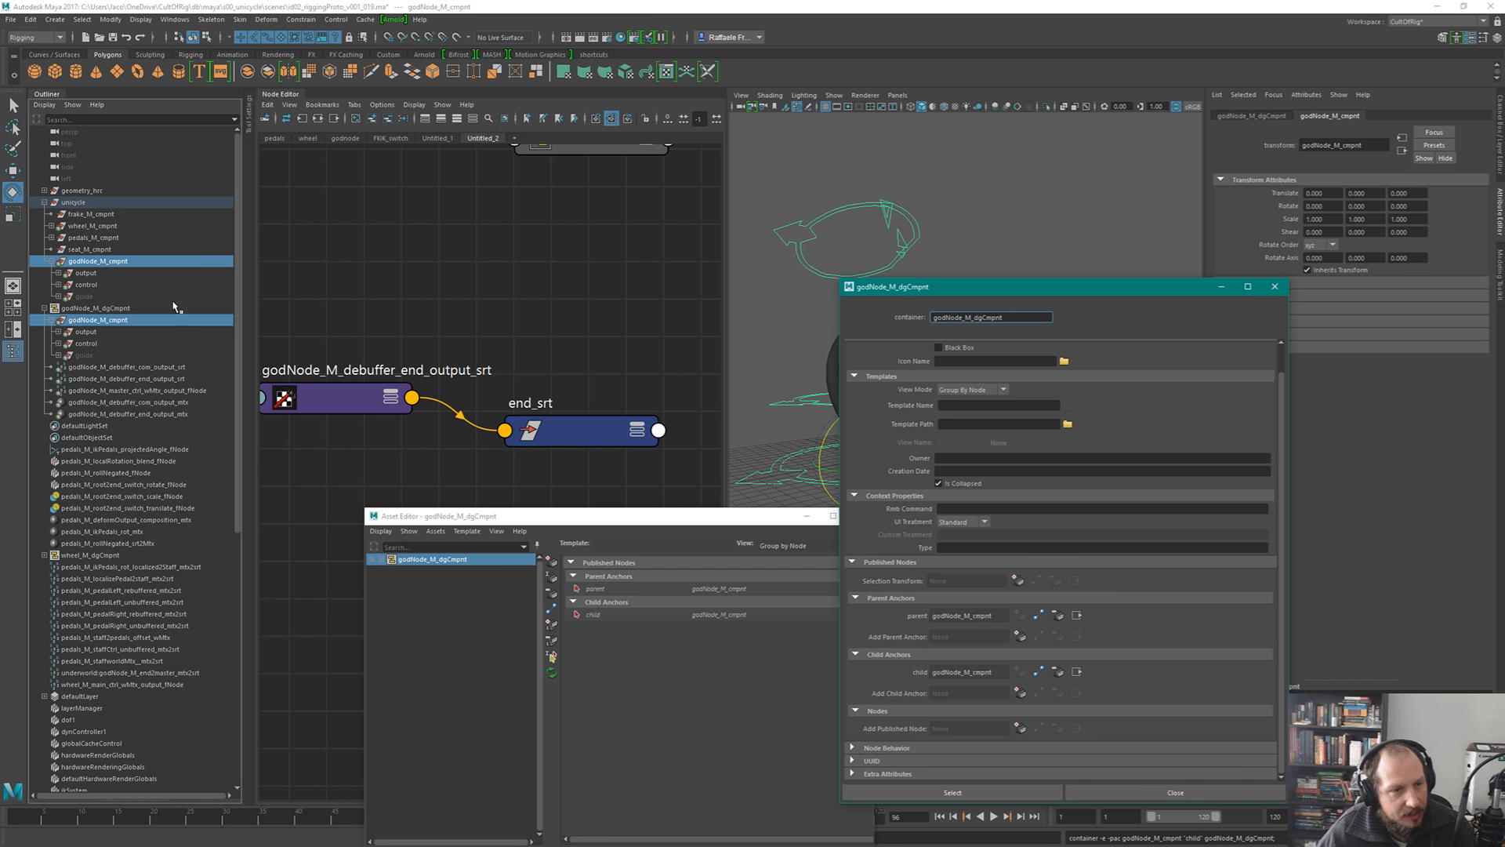
- Examine the guide and control hierarchies under godNode_M_cmpnt in the Outliner
left_click(58, 297)
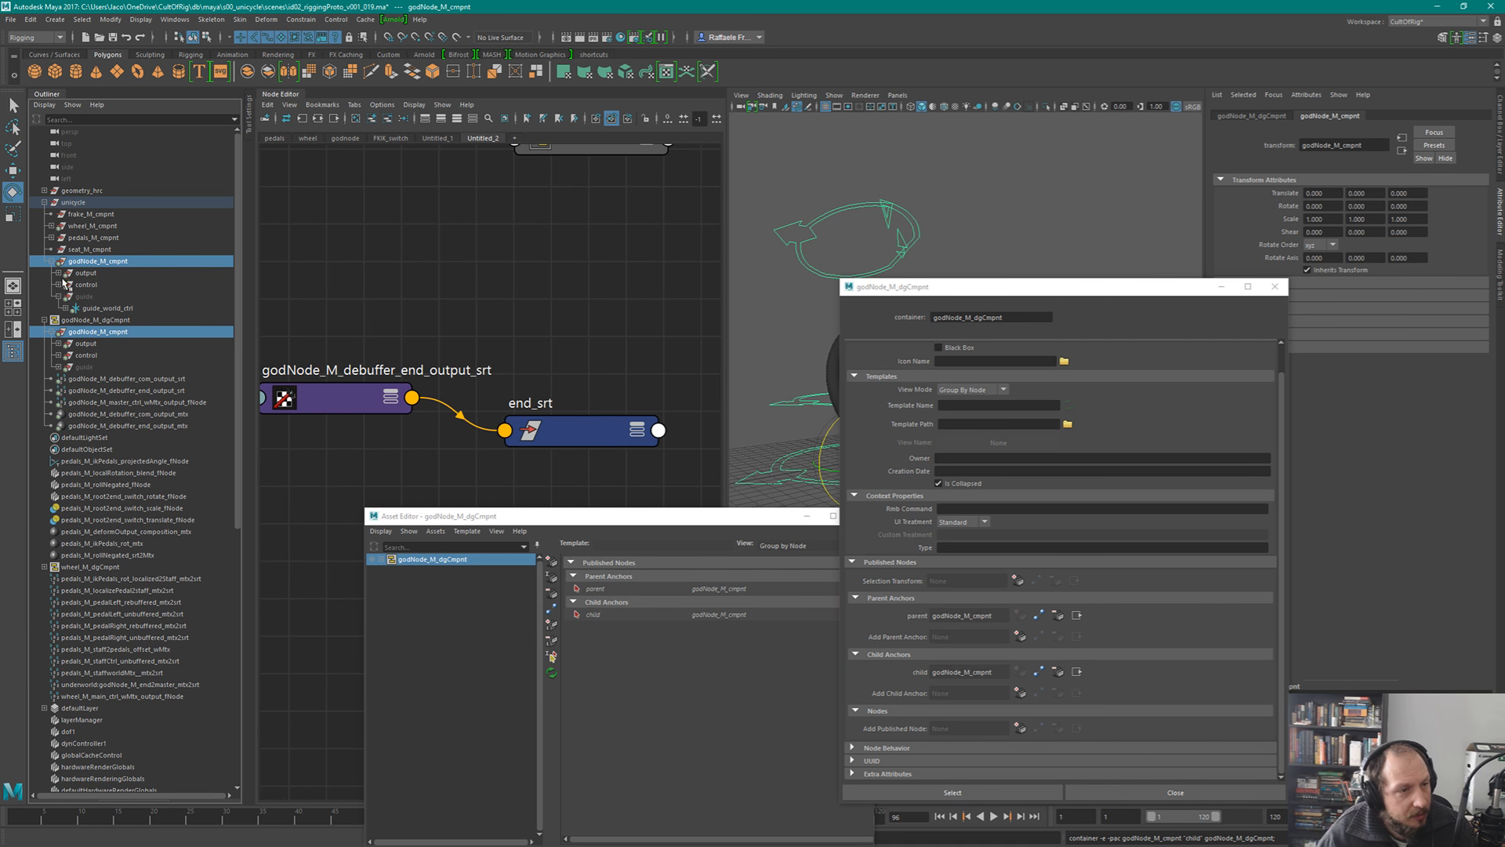
scroll(1076, 447, "up", 1)
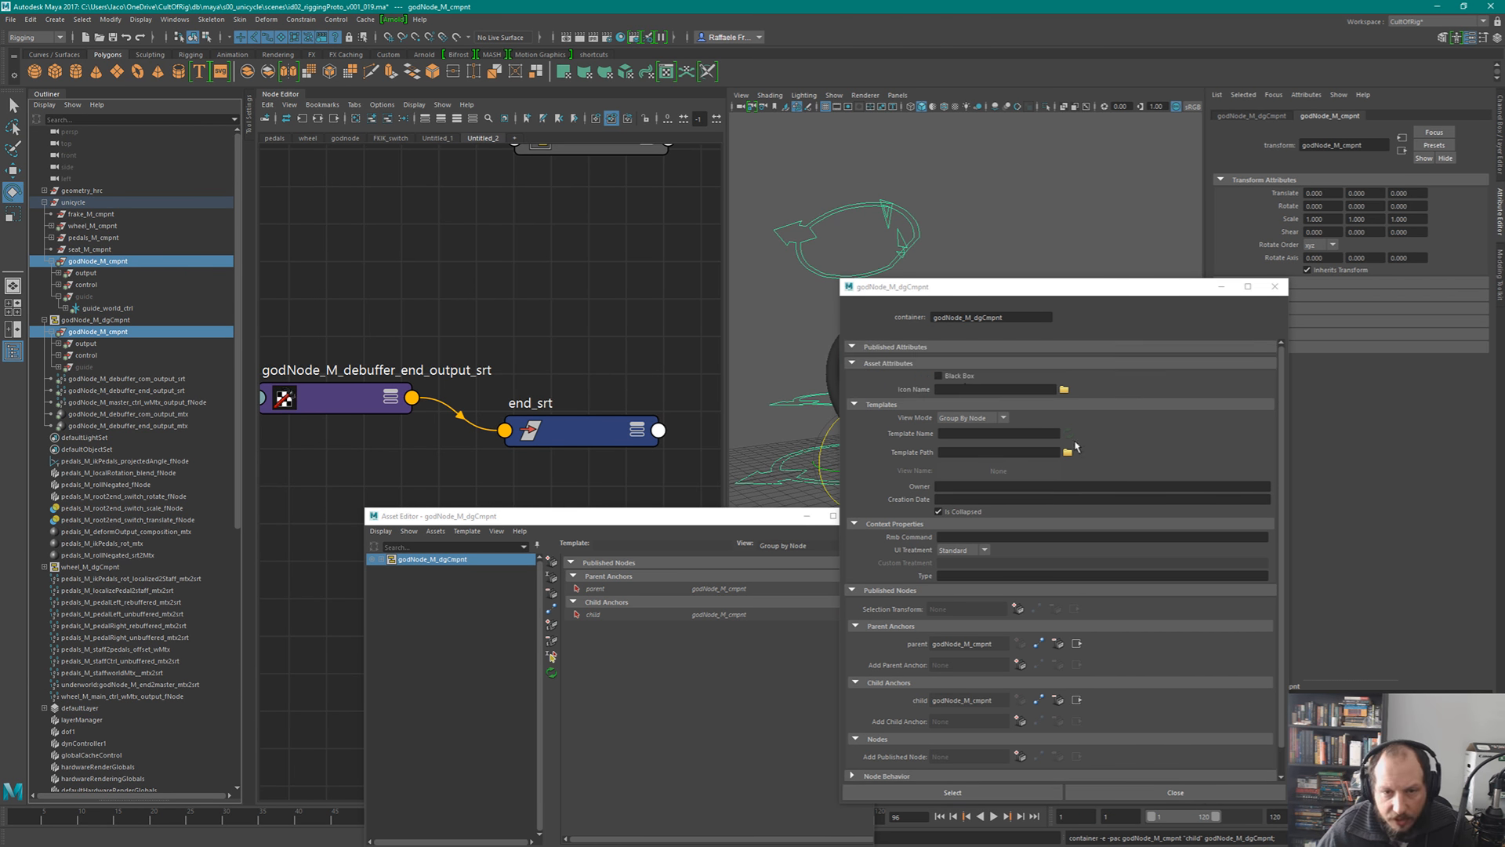
left_click(66, 309)
left_click(72, 320)
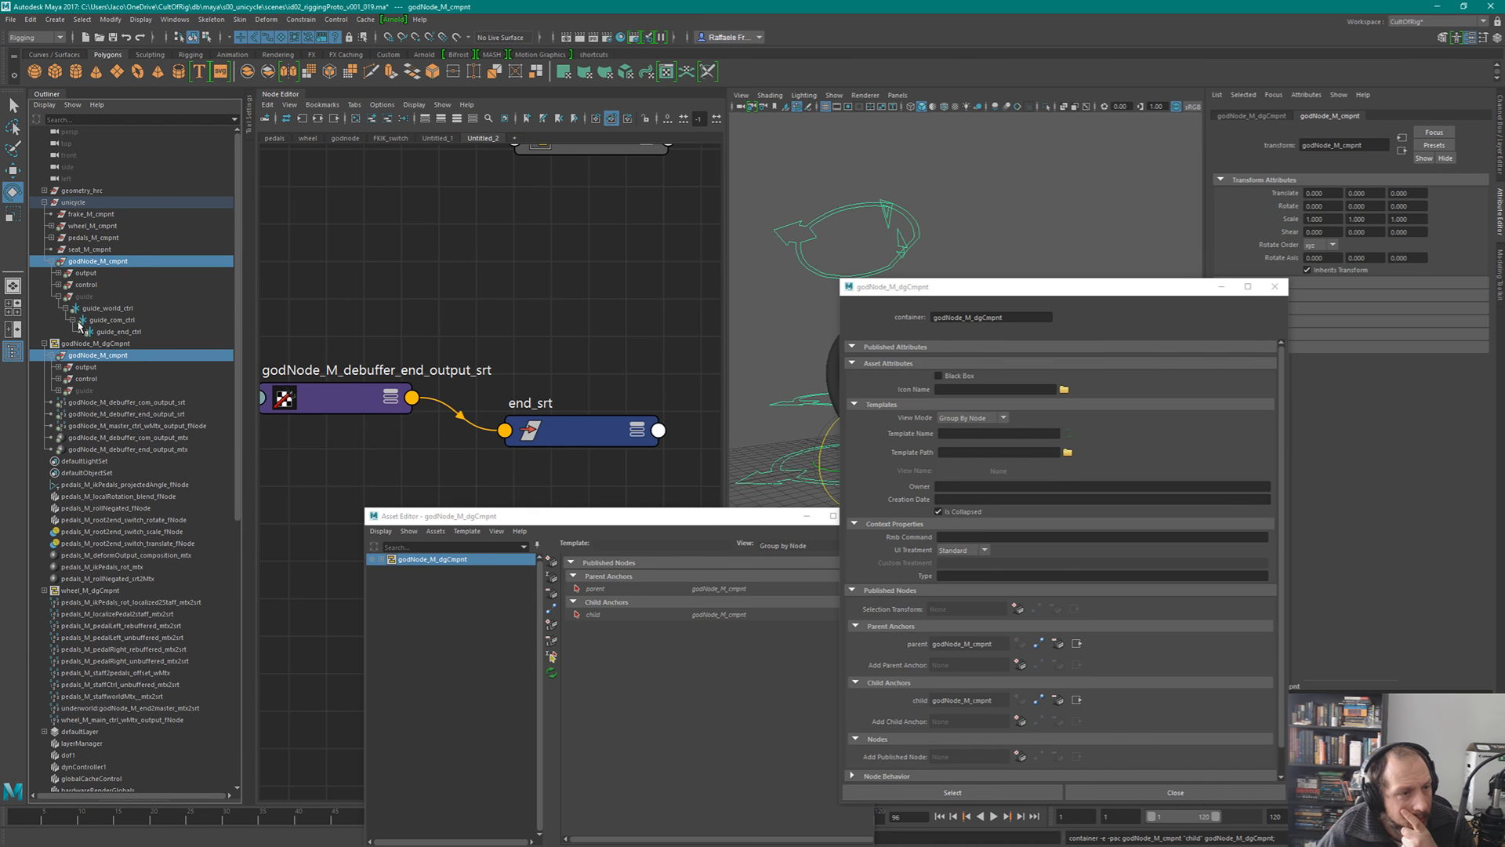
left_click(78, 285)
left_click(58, 297)
left_click(58, 286)
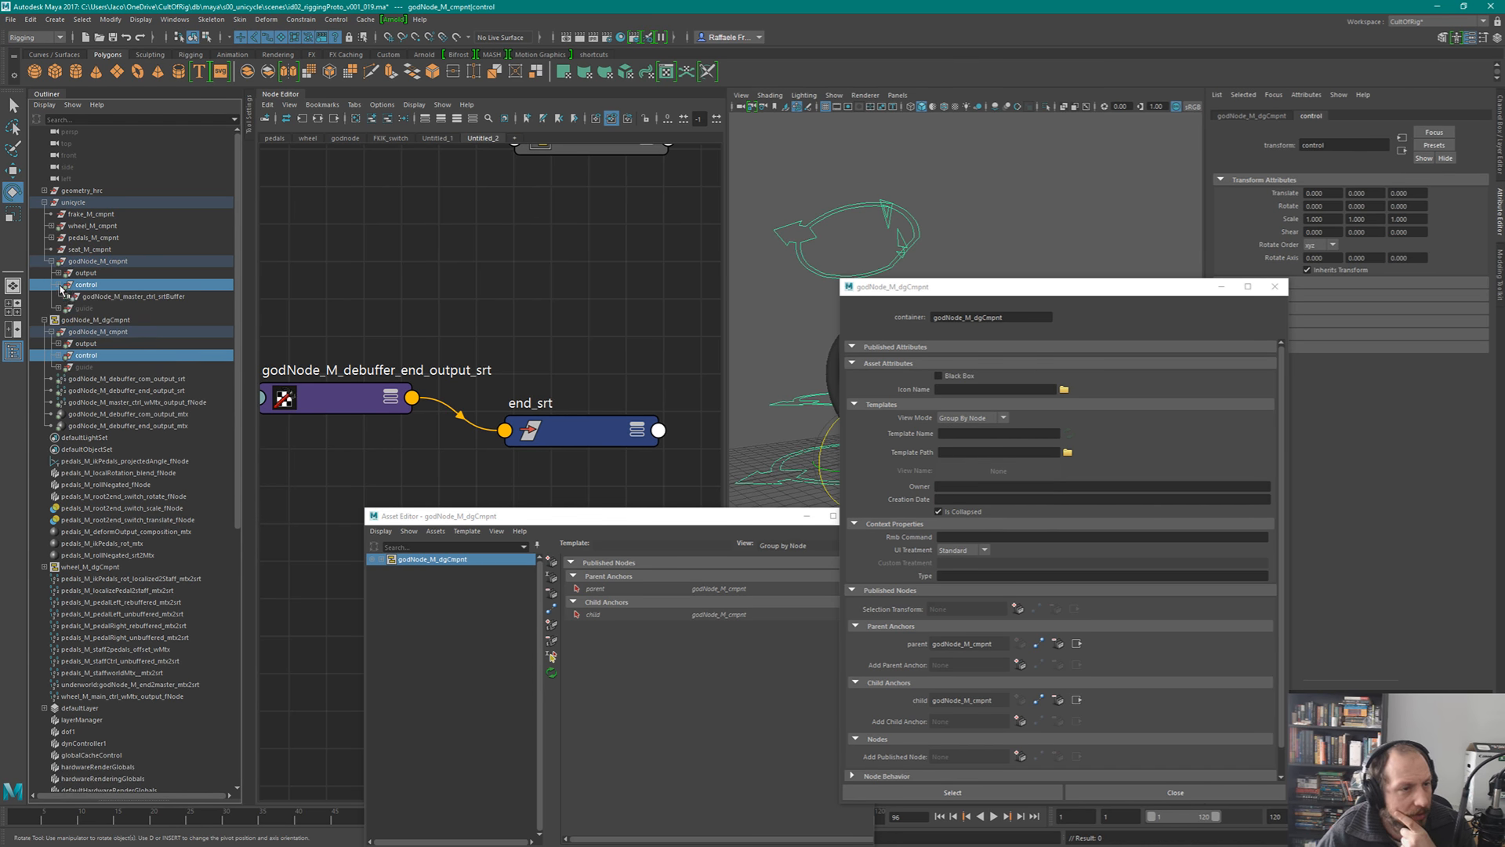
left_click(66, 296)
left_click(59, 286)
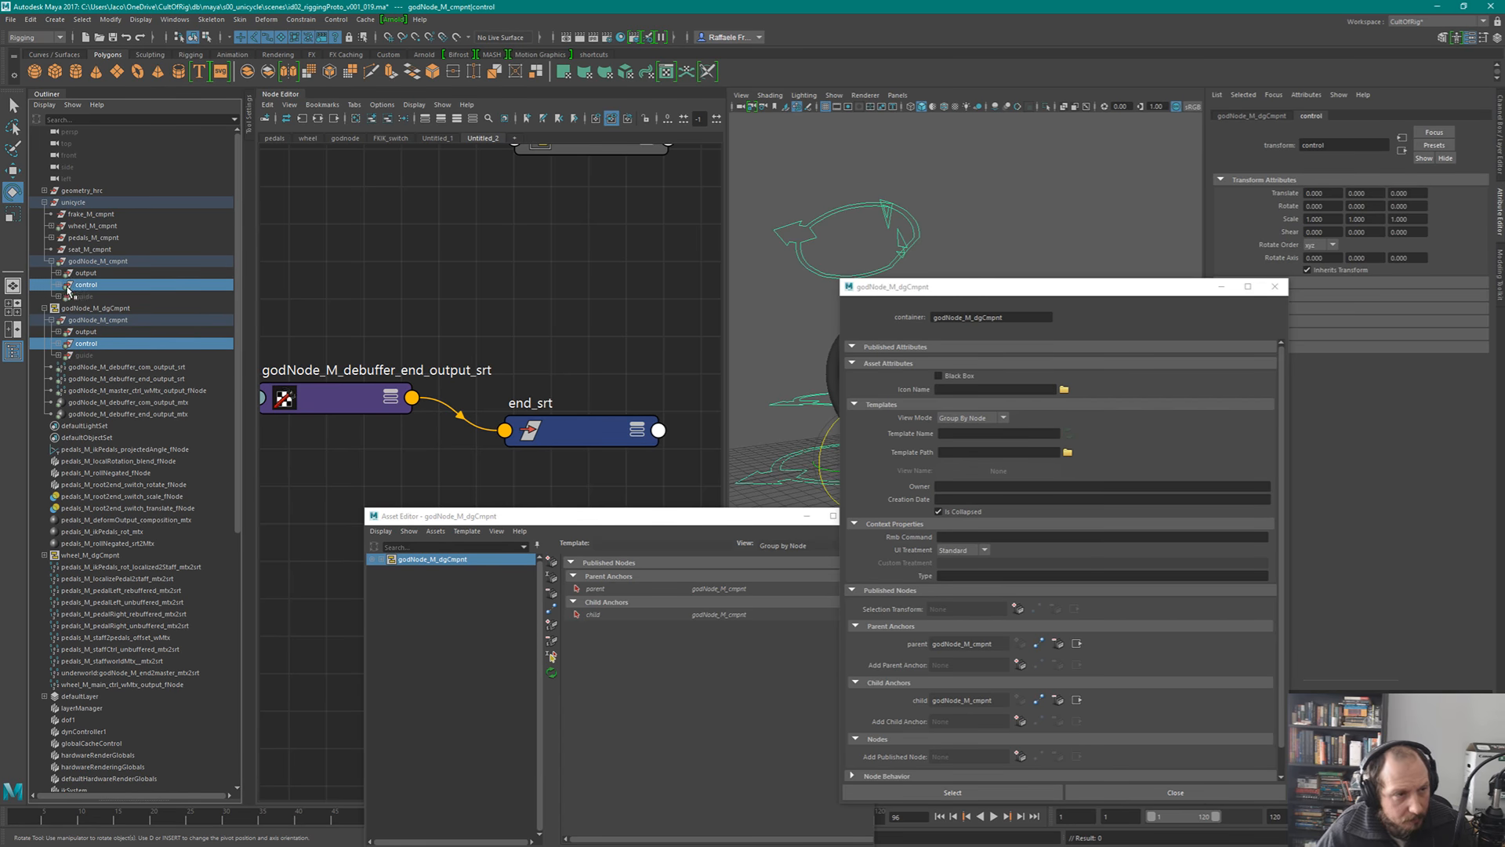
- Expand the entire control hierarchy under godNode_M_cmpnt and select godNode_M_master_ctrl
left_click(59, 285, "shift")
left_click(142, 297)
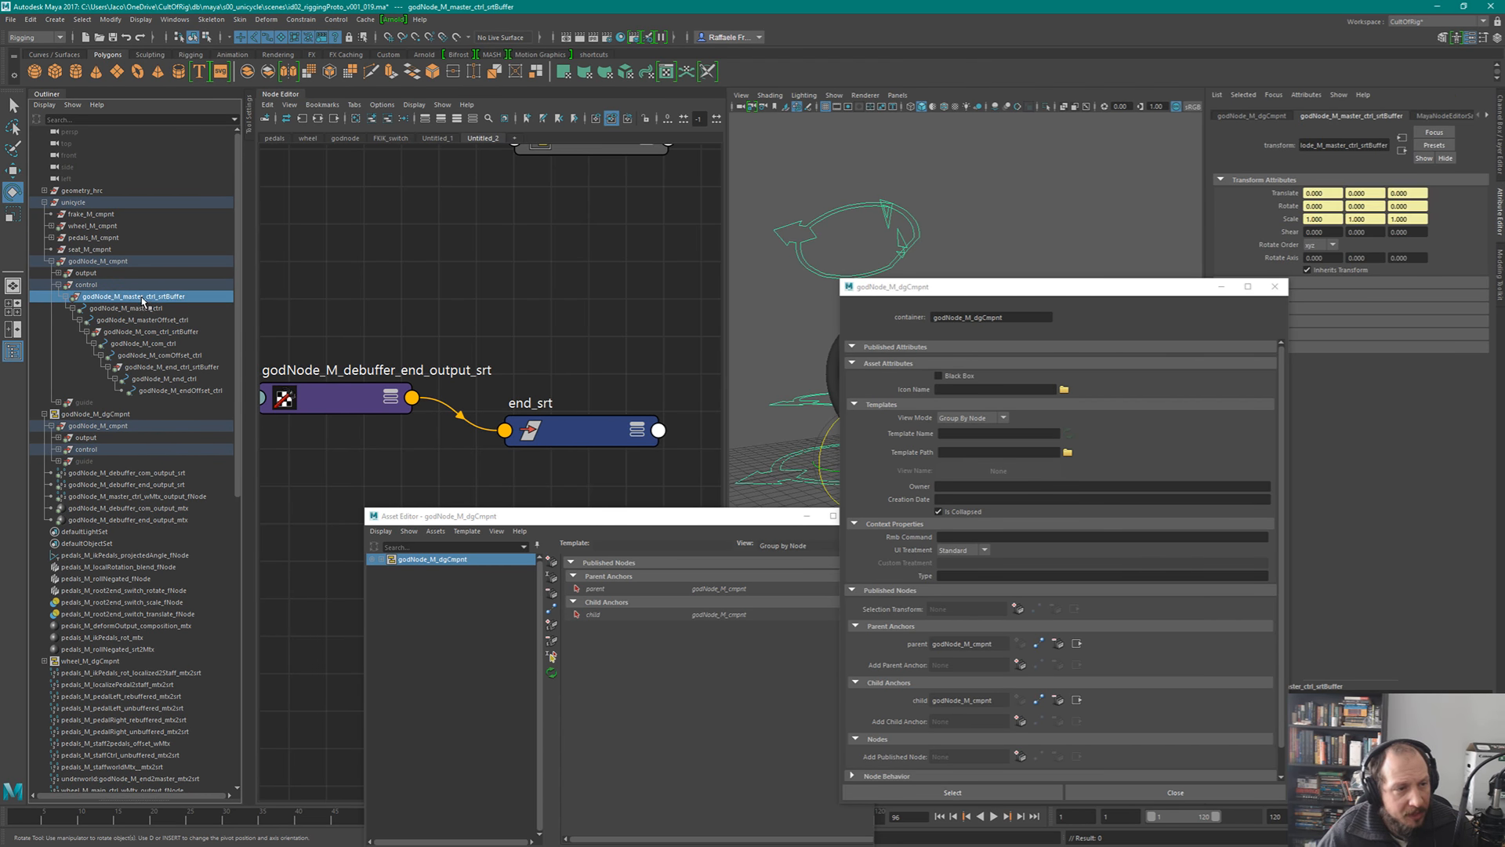
left_click(182, 392, "shift")
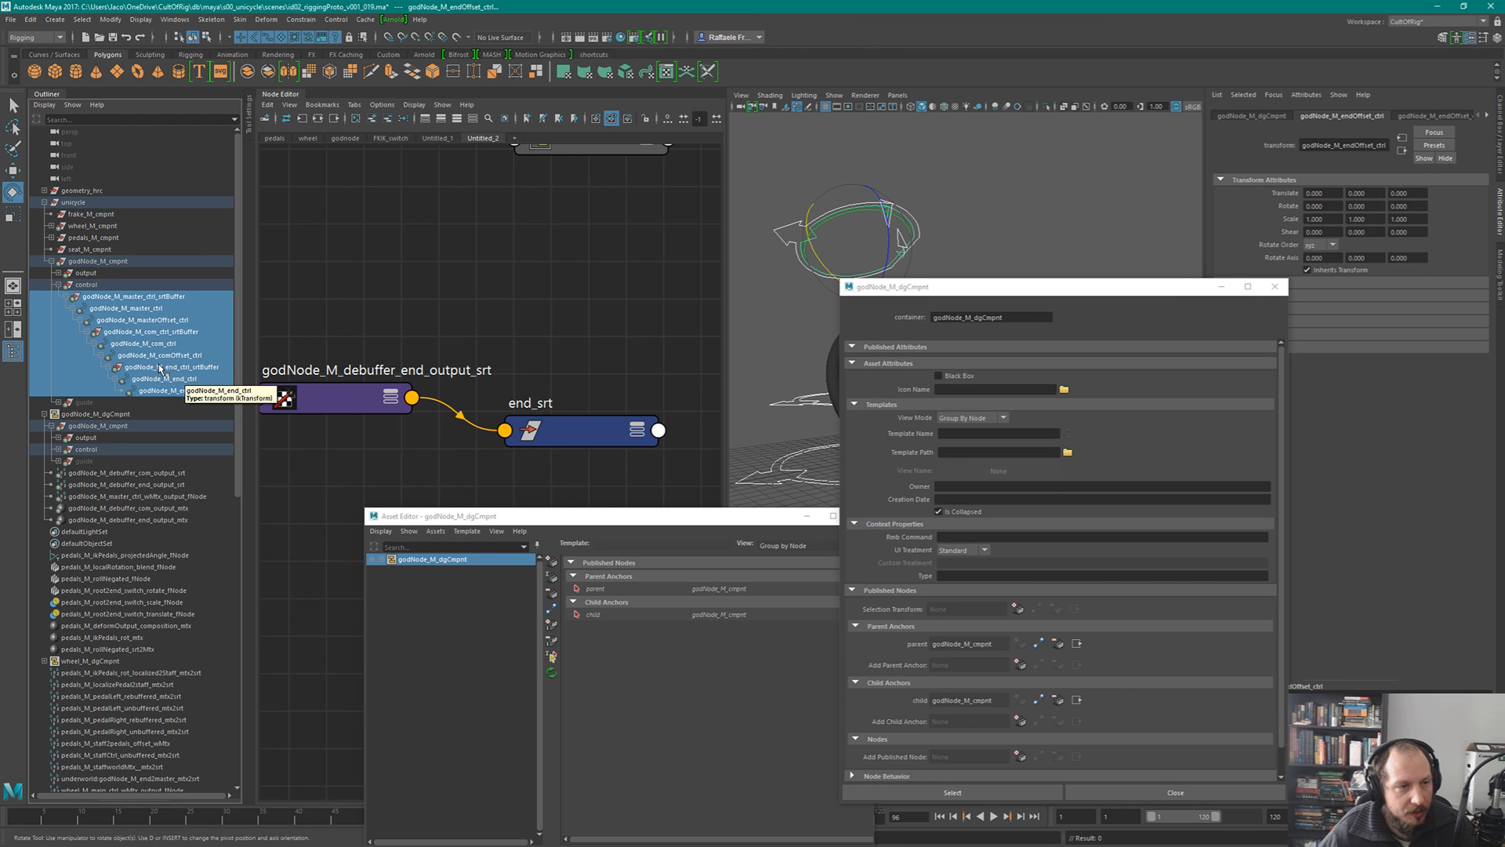
left_click(153, 309)
- Enlarge the floating godNode_M_dgCmpnt attribute window and move it clear of the wheel in the viewport
left_click_drag(1104, 601, 1106, 517, "super")
right_click_drag(1149, 647, 1182, 743, "super")
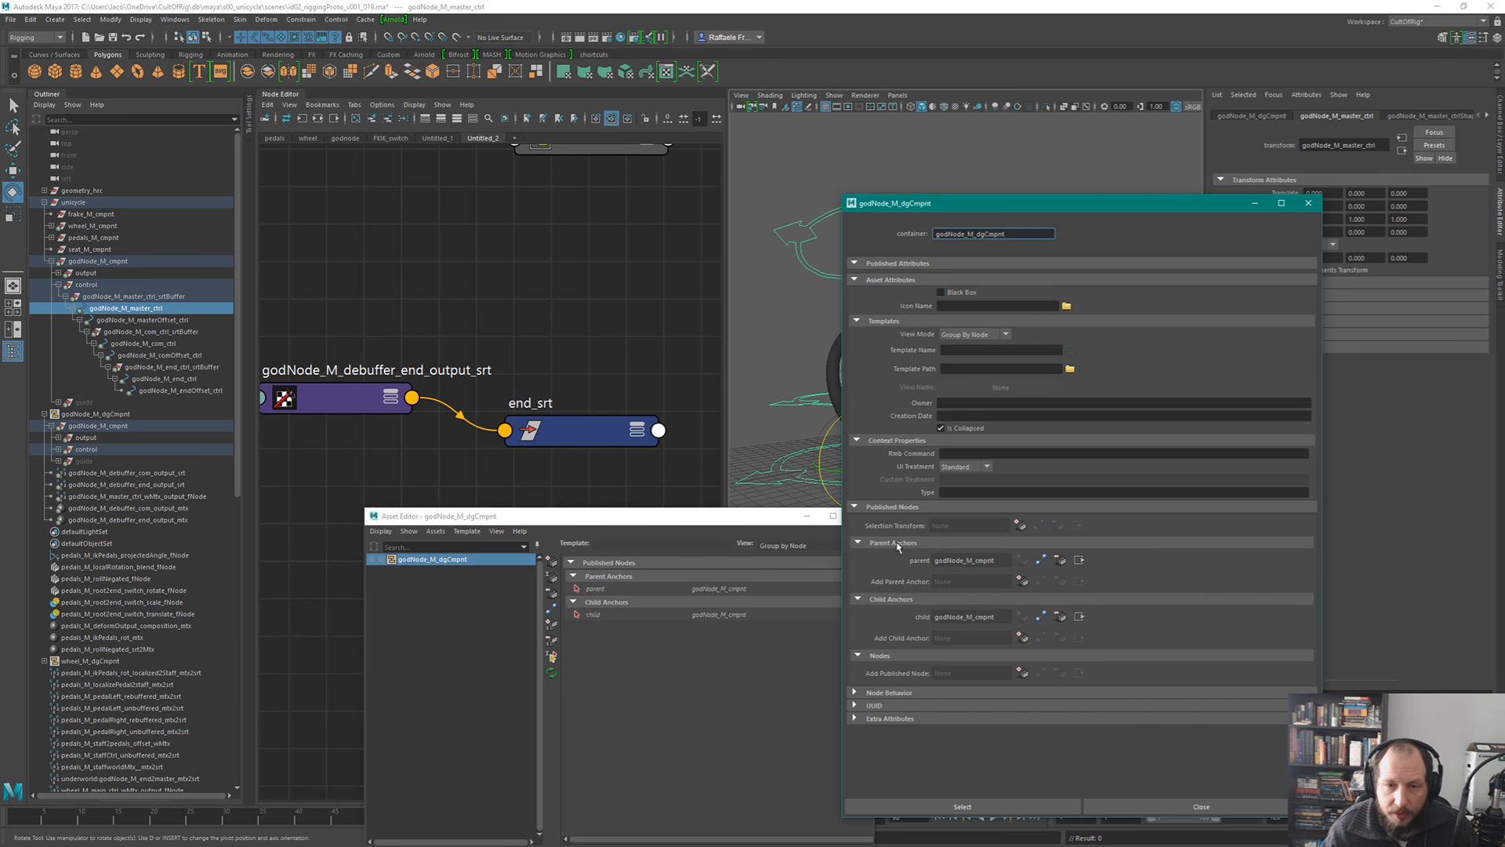
left_click_drag(1159, 375, 1277, 290, "alt")
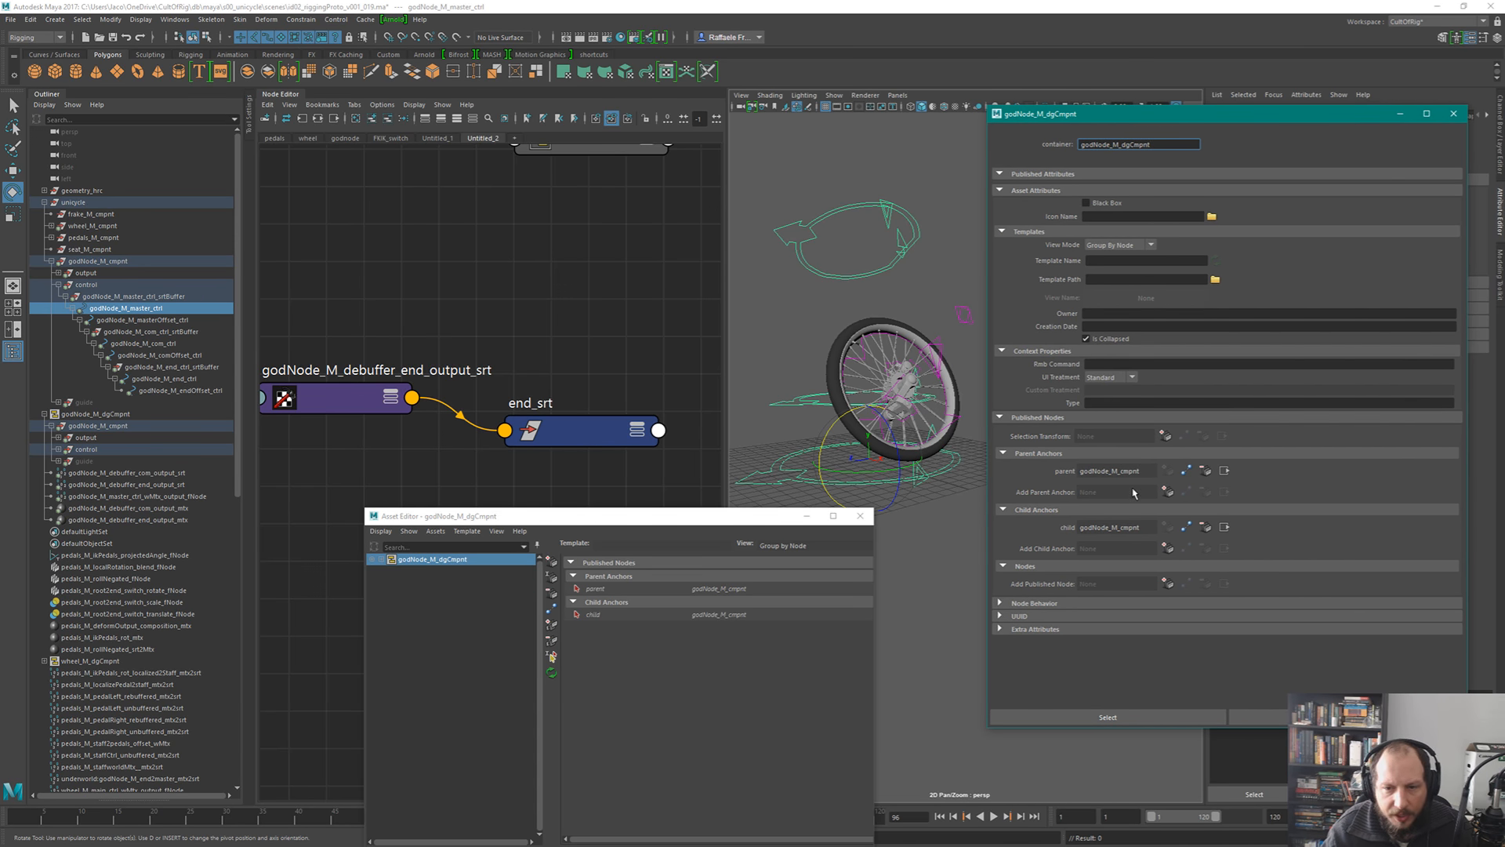
left_click(1168, 584)
left_click(793, 445)
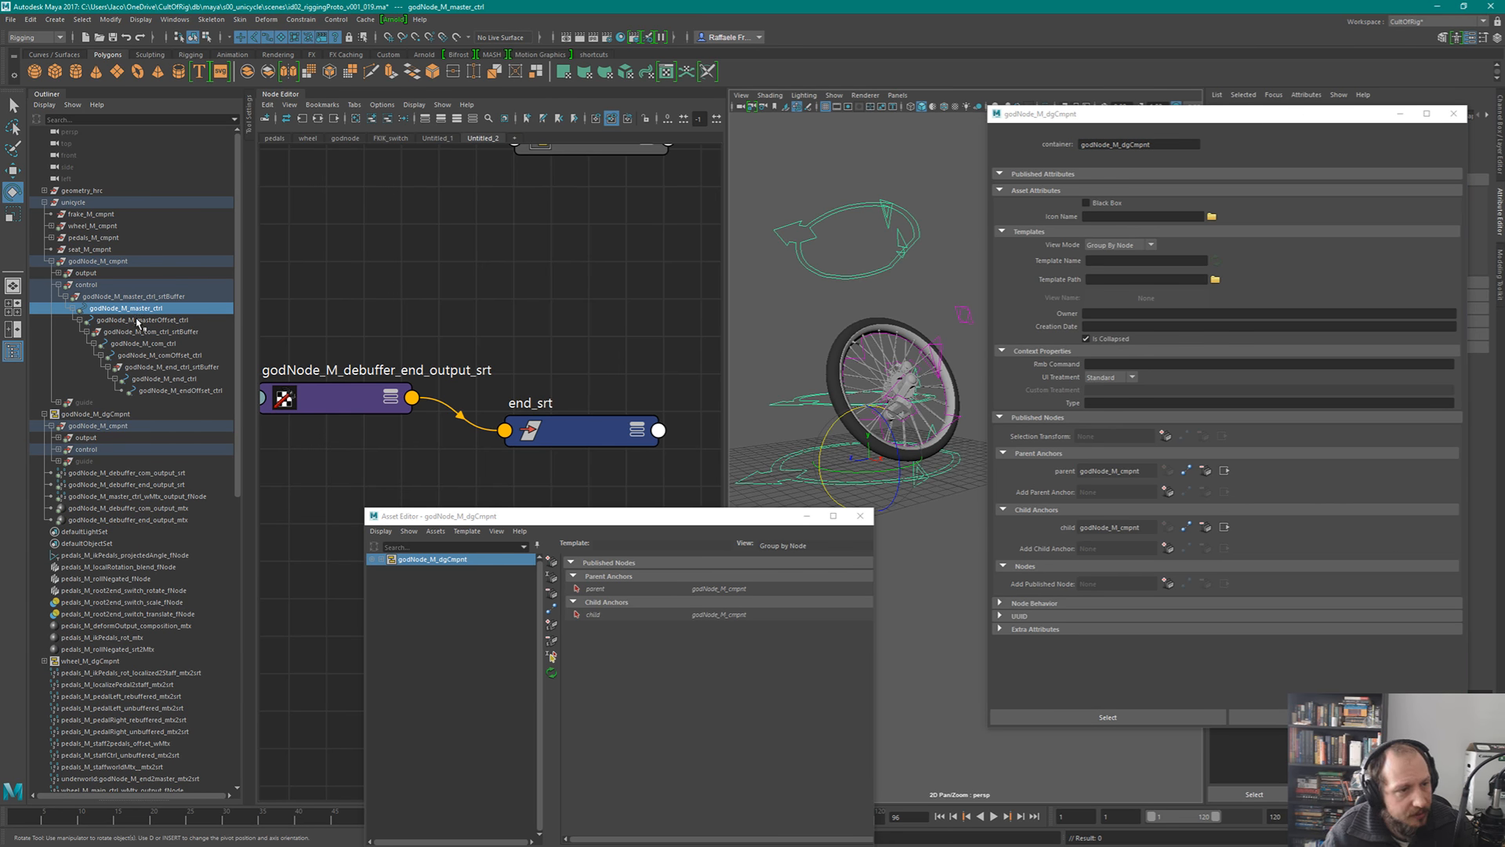
left_click(138, 319, "ctrl")
left_click(144, 344, "ctrl")
left_click(152, 355, "ctrl")
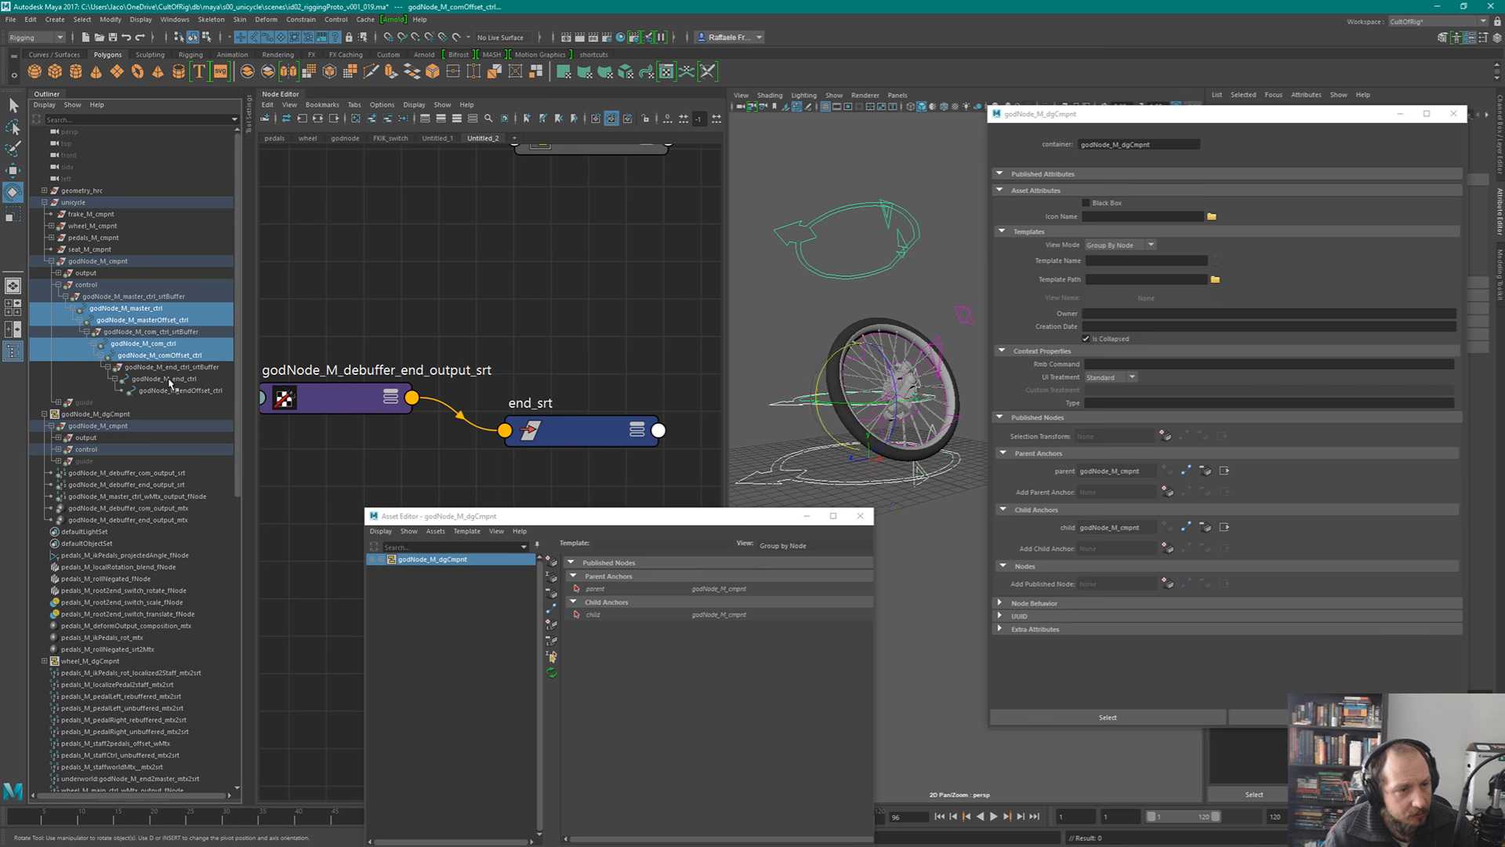
left_click(167, 378, "ctrl")
left_click(179, 391, "ctrl")
left_click(1167, 584)
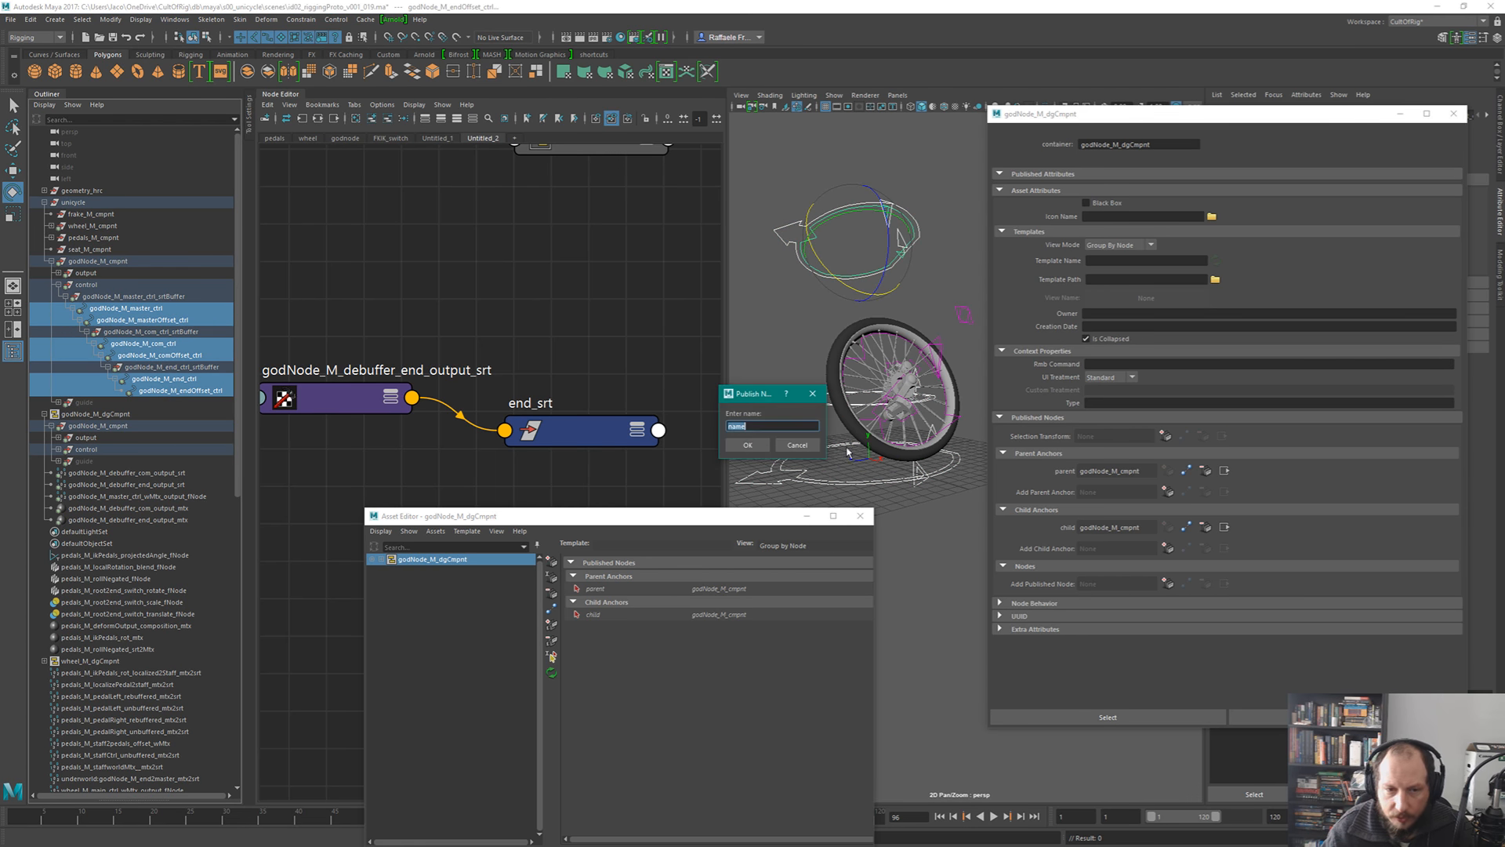
left_click(791, 449)
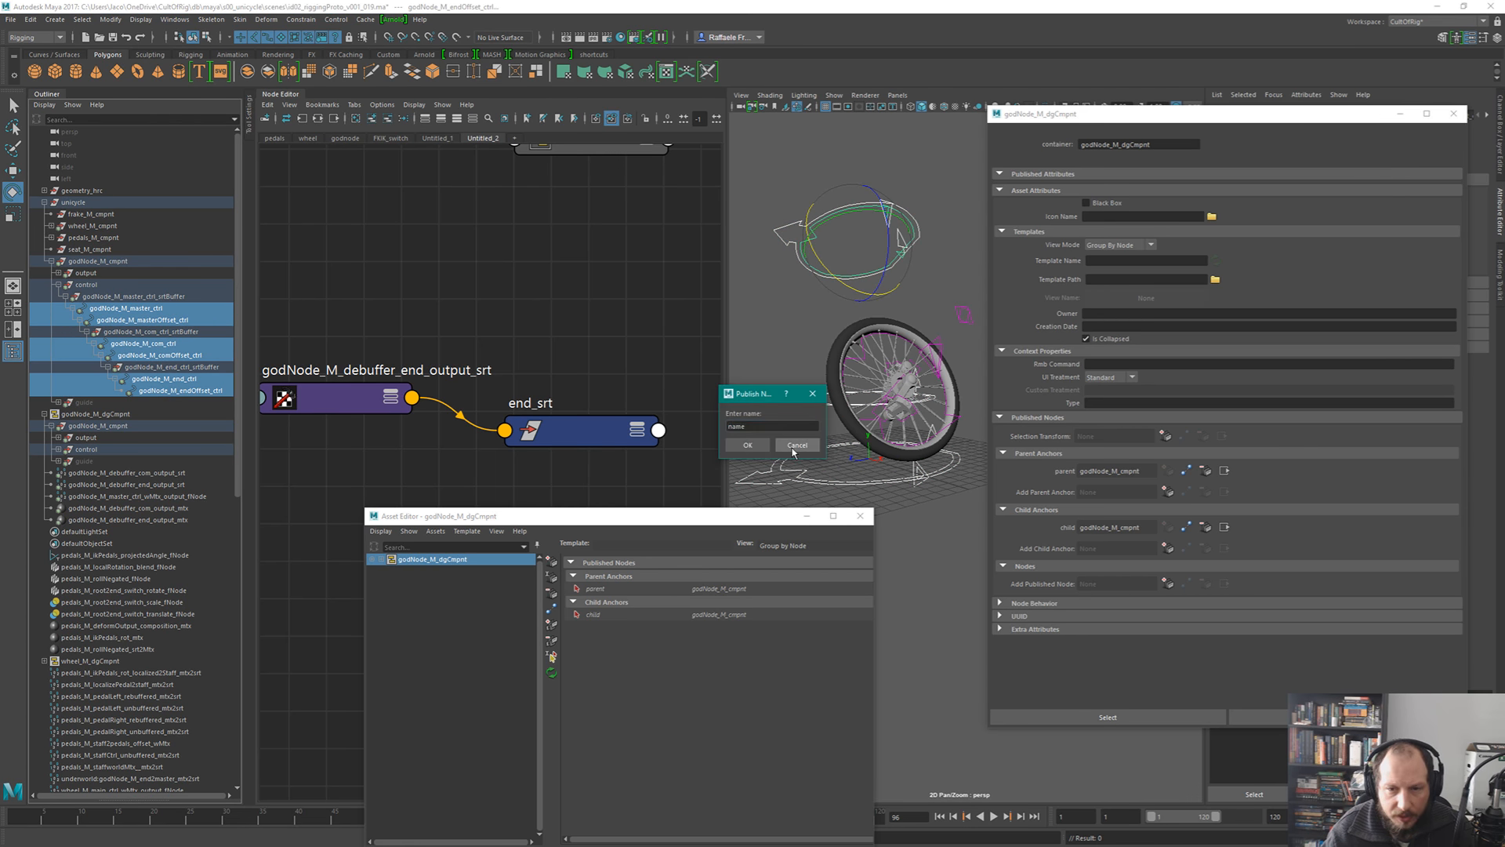
- Publish godNode_M_master_ctrl as a published node of godNode_M_dgCmpnt under the name master
left_click(177, 310)
left_click(1167, 583)
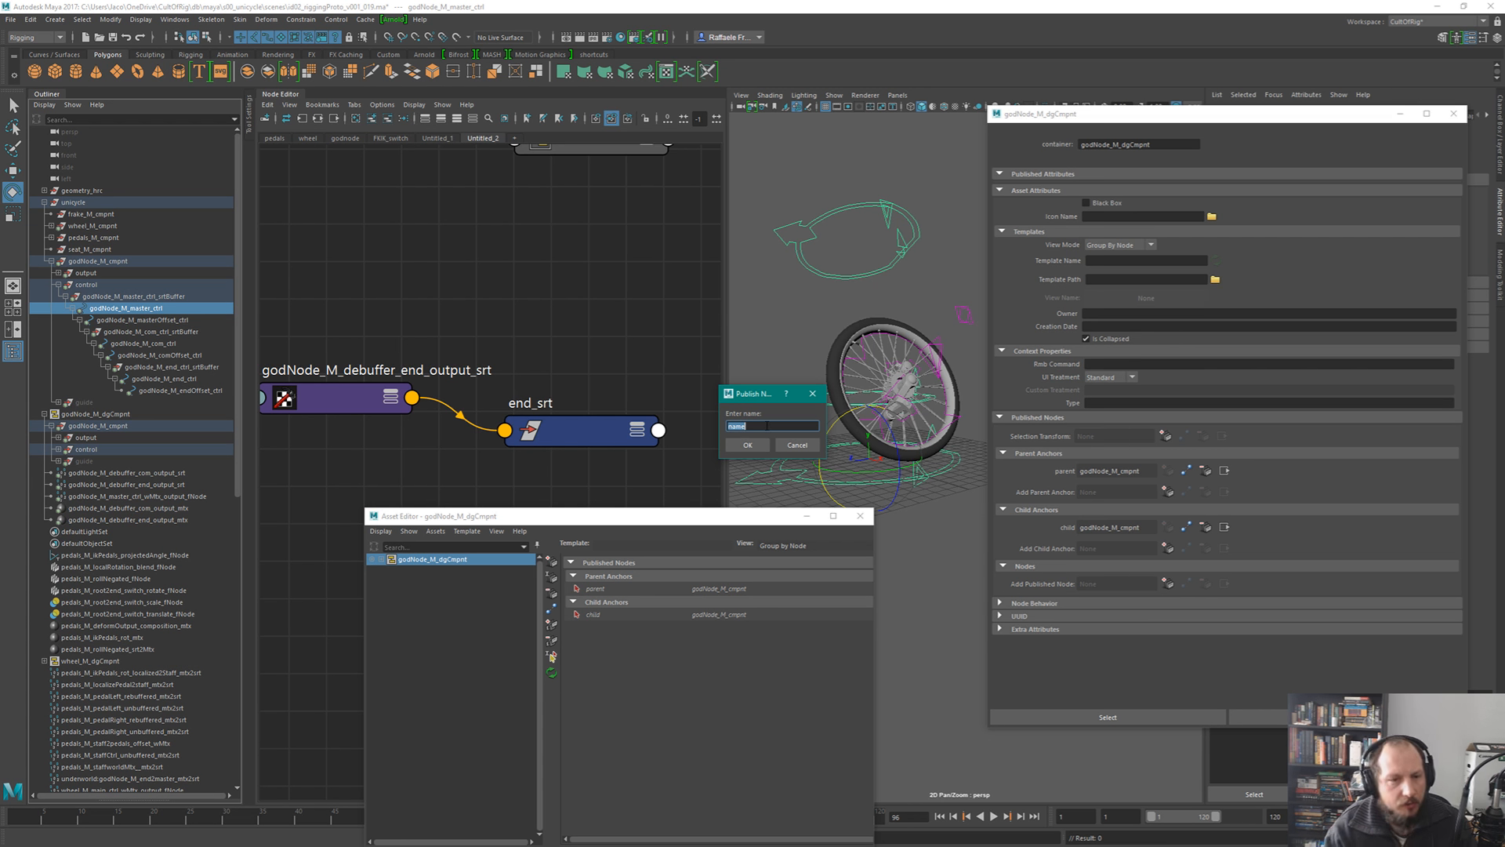
type("master")
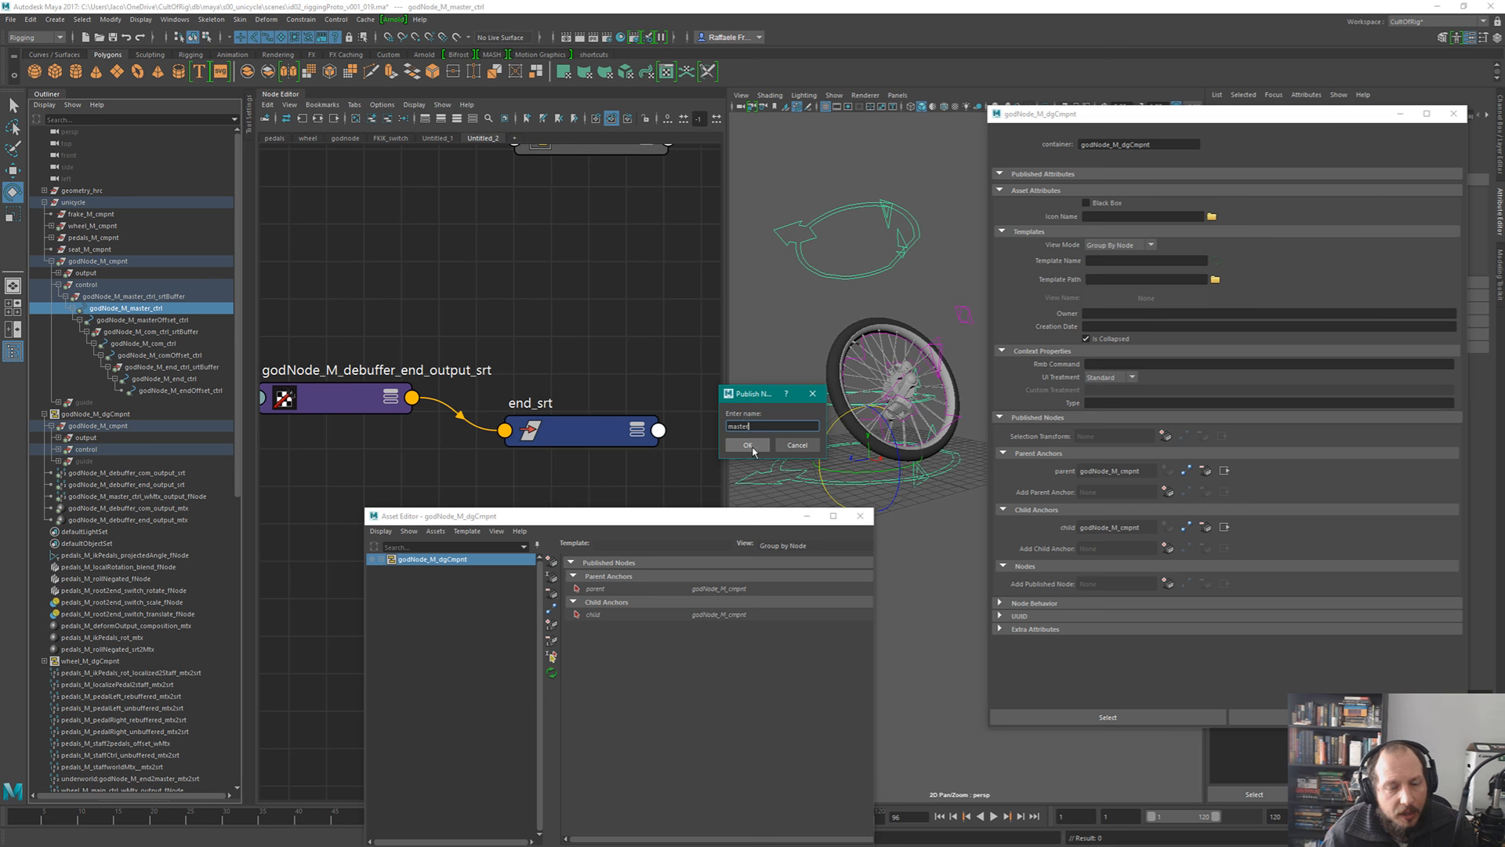
left_click(747, 445)
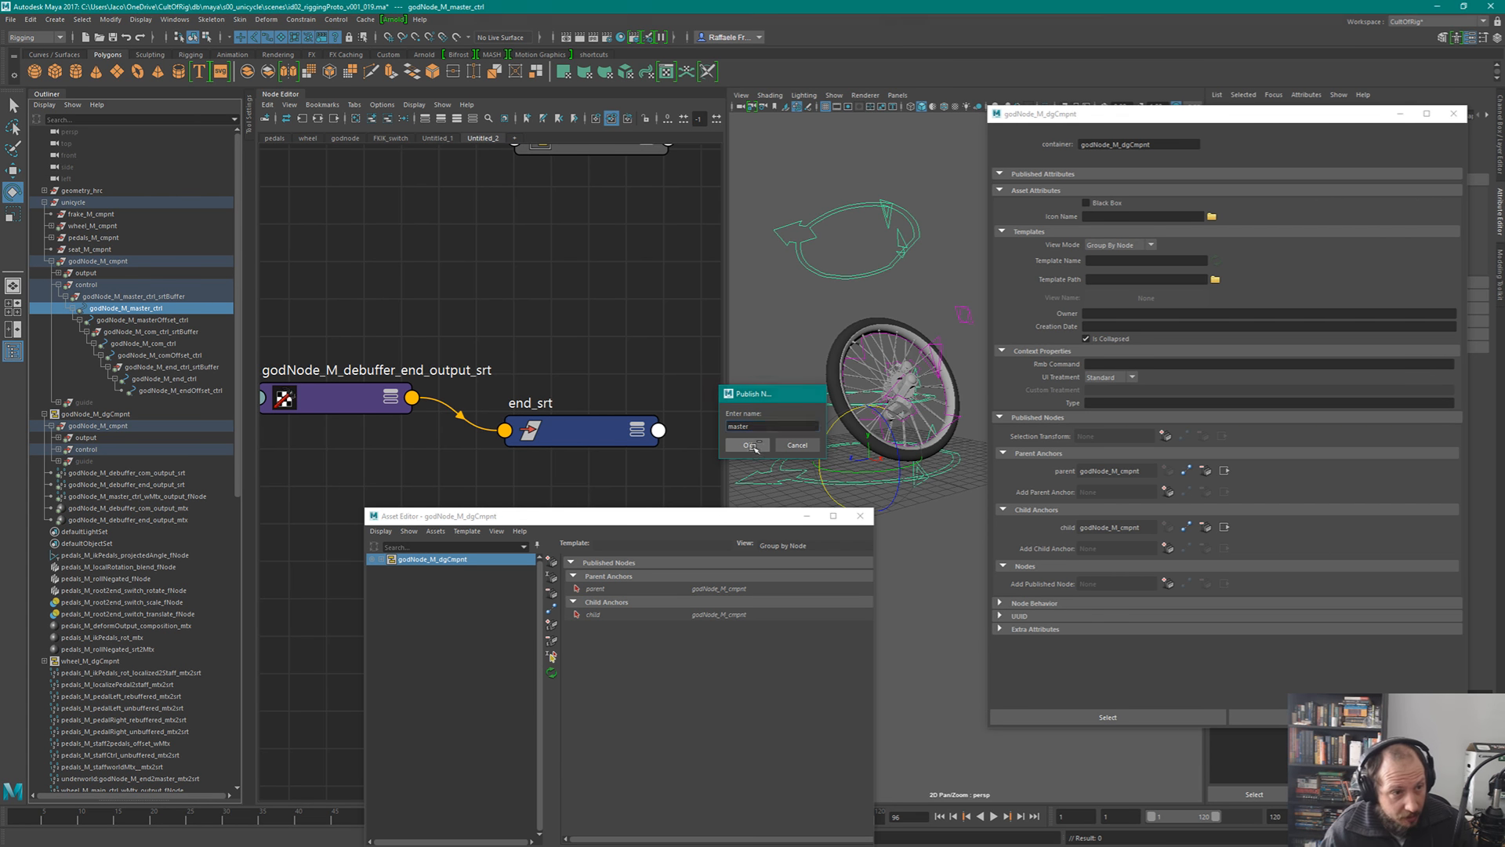
- Publish godNode_M_masterOffset_ctrl as a container node named masterOffset
left_click(179, 320)
left_click(1167, 604)
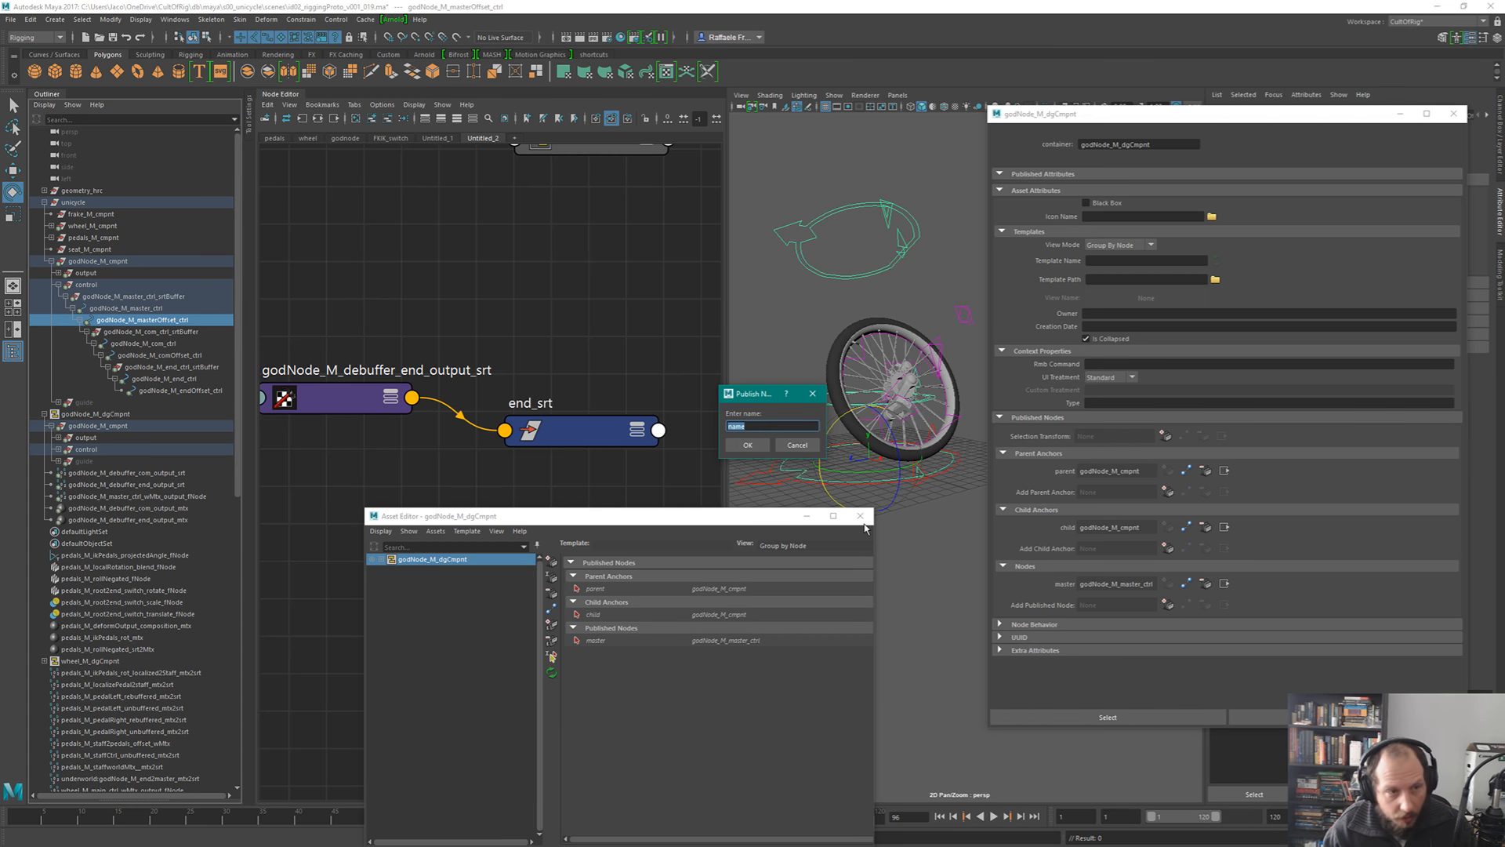
type("master")
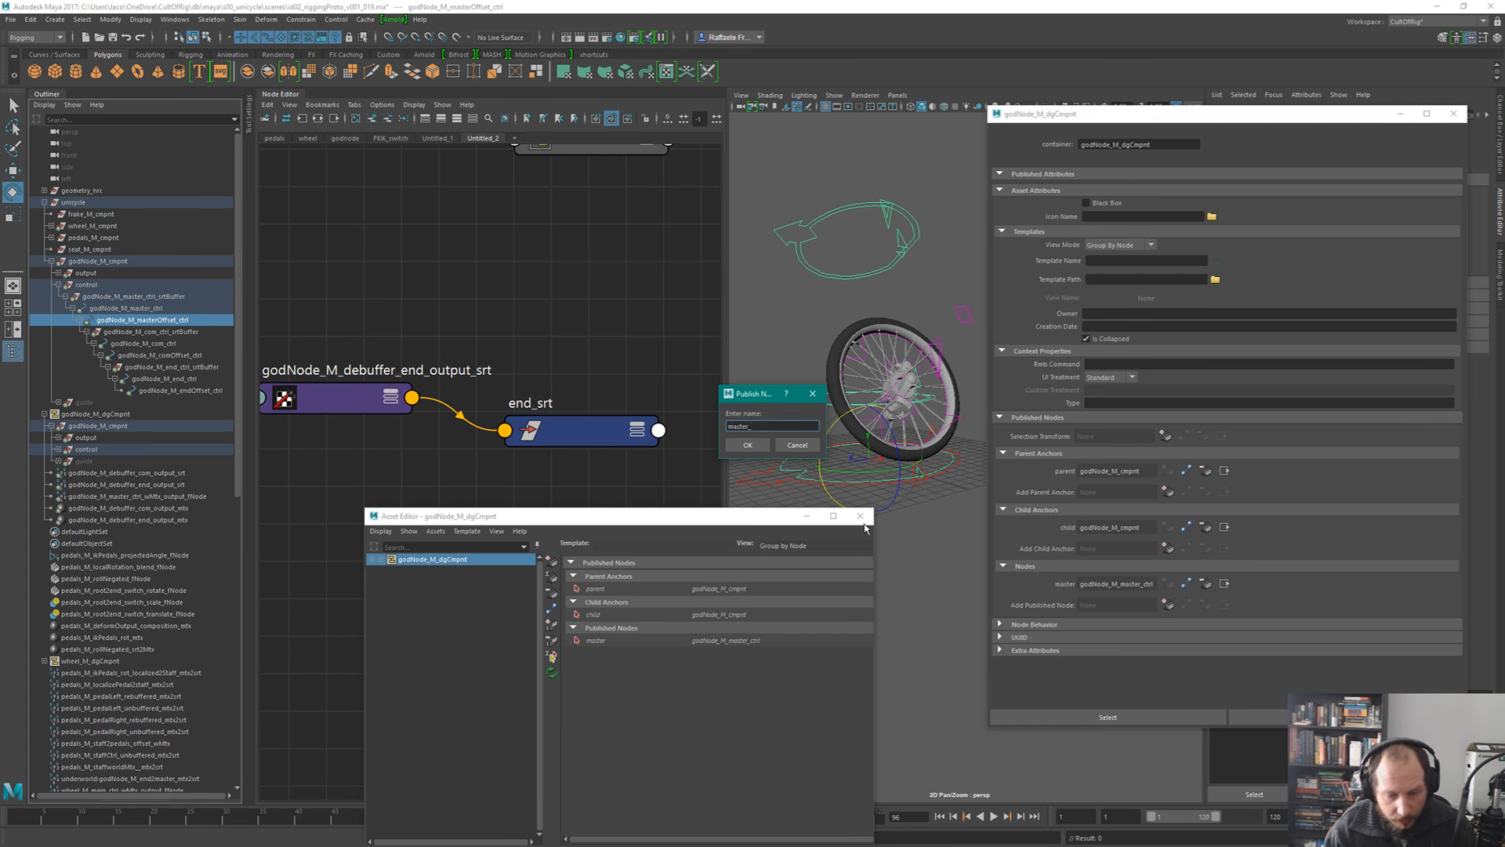
type("Offes")
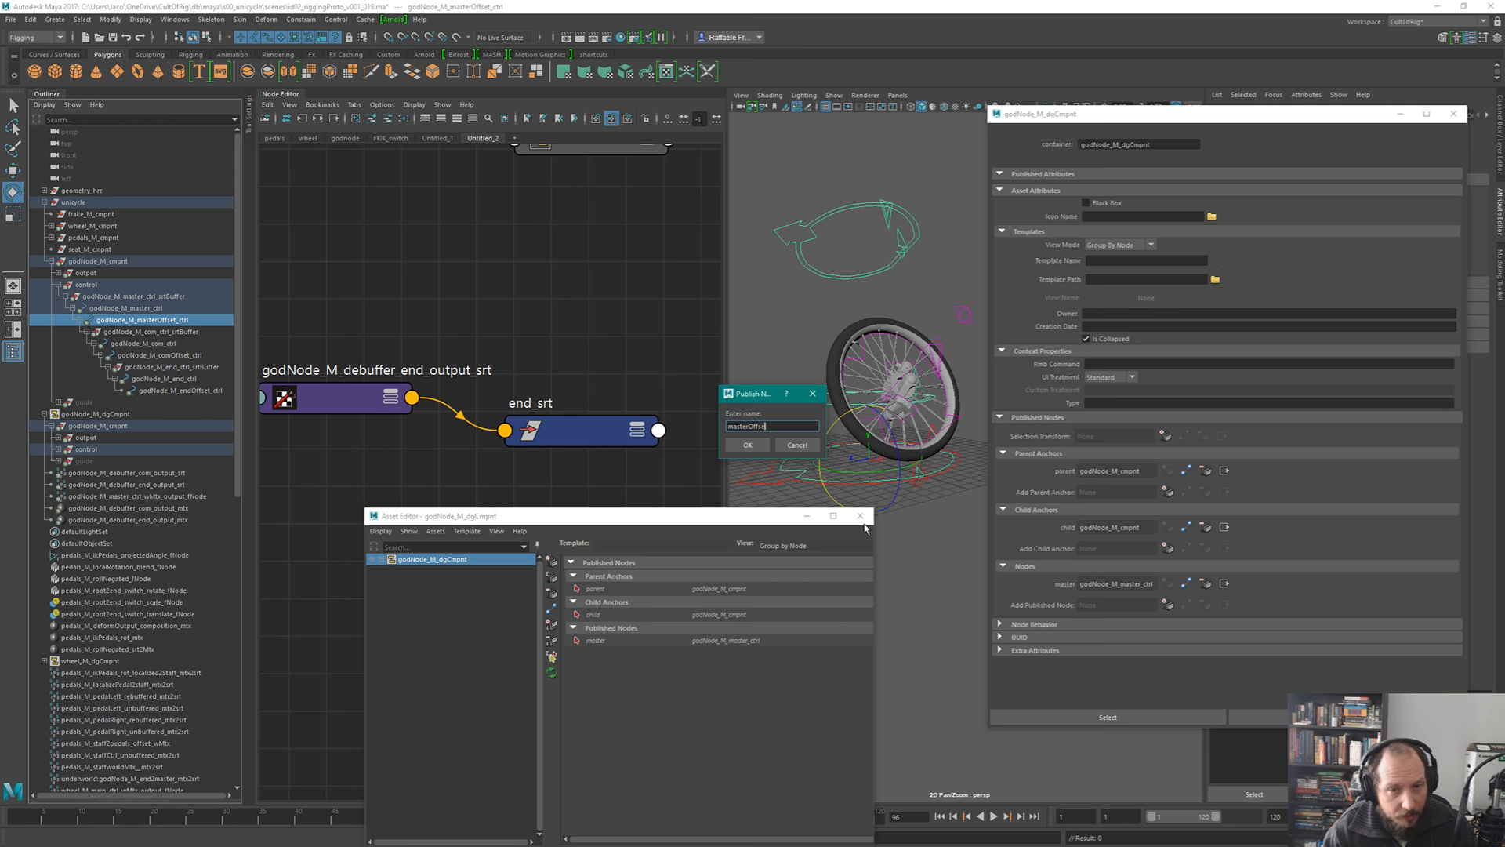
key("Return")
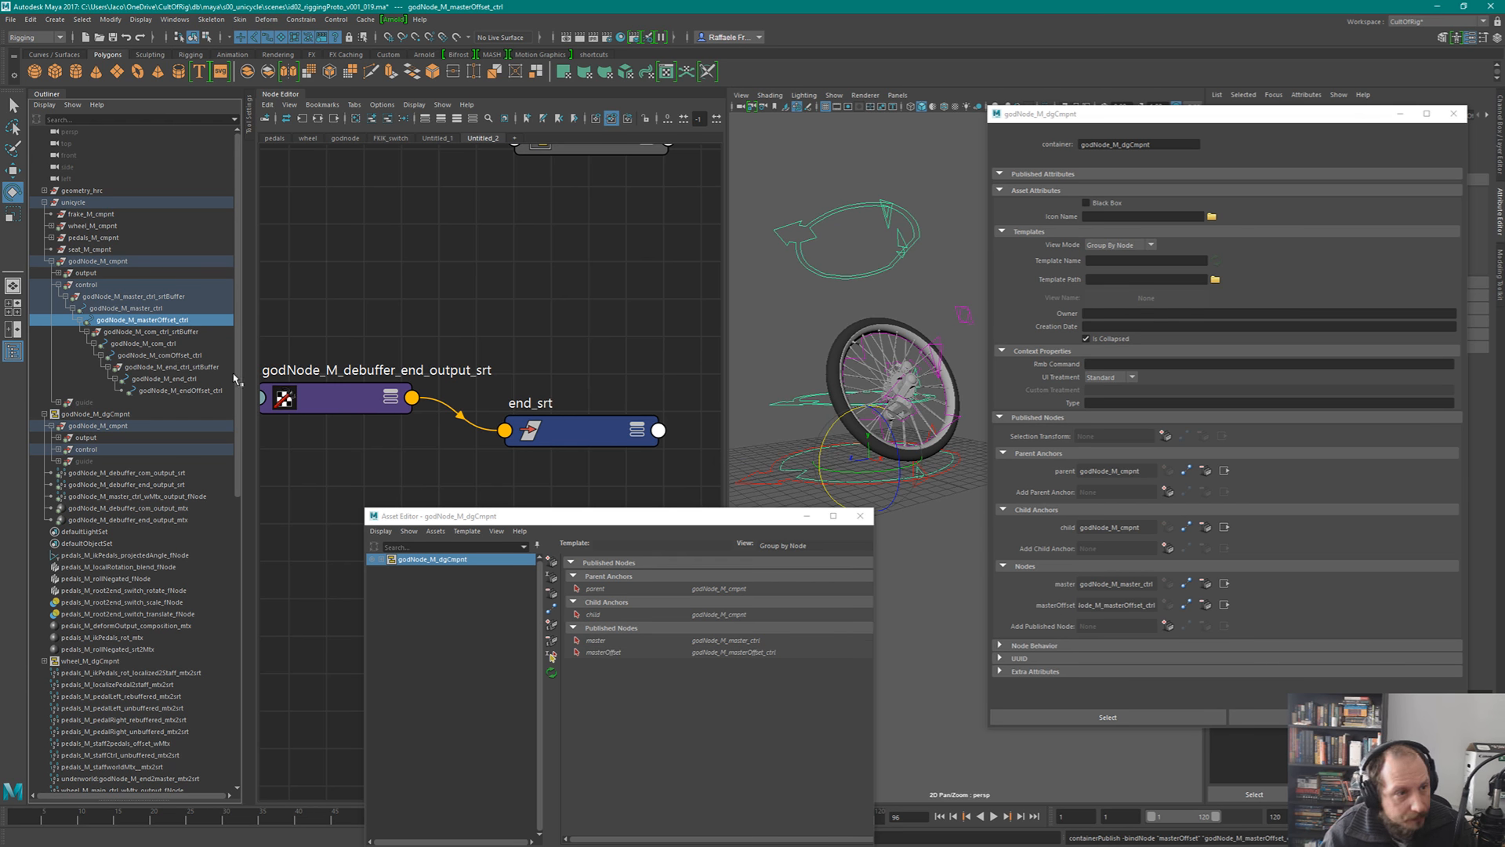
- Publish godNode_M_com_ctrl on the container under the name com
left_click(176, 343)
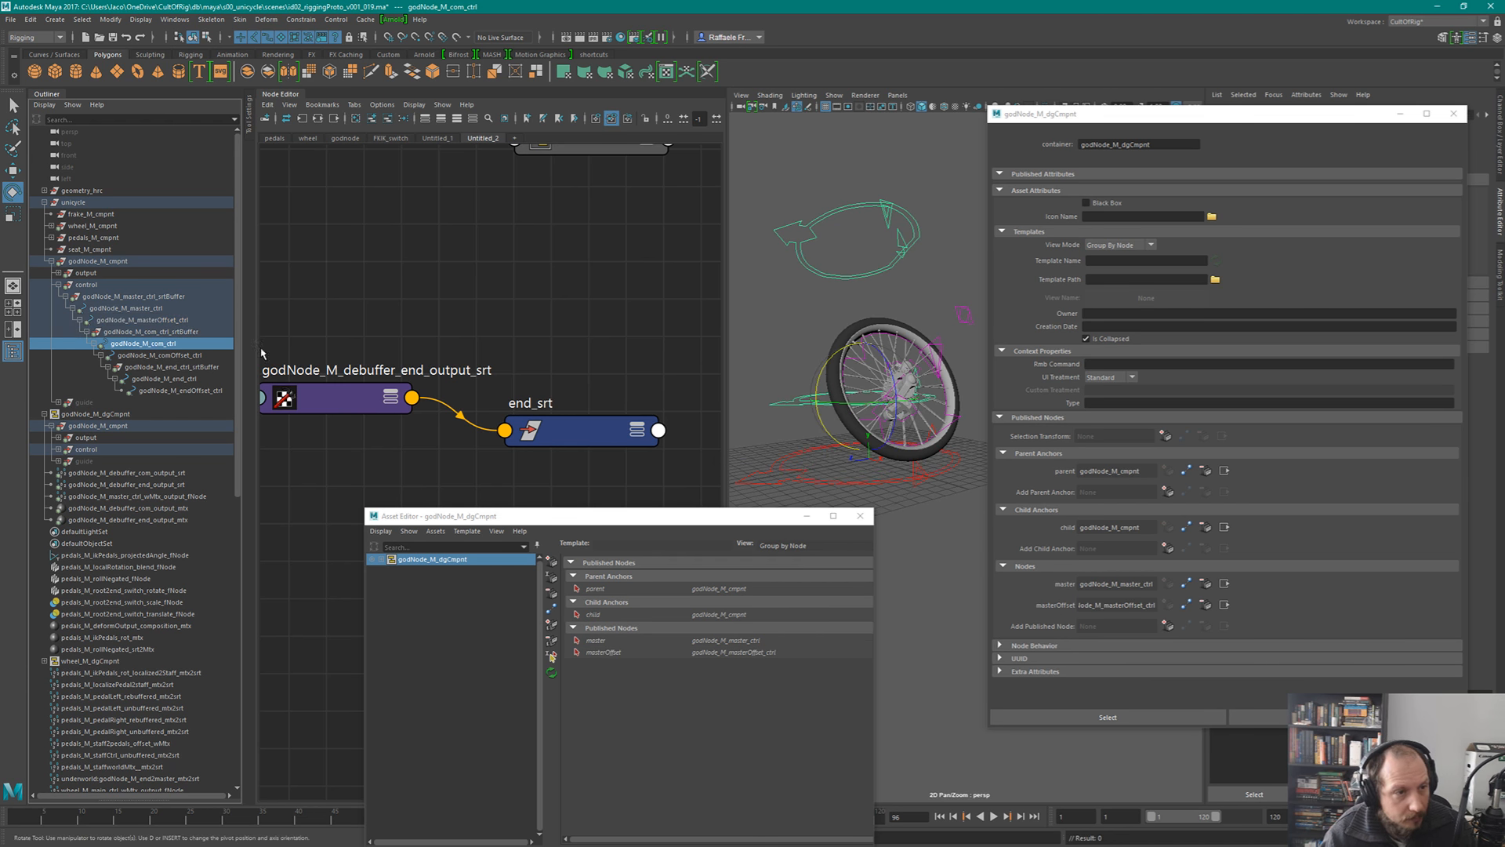
left_click(1167, 626)
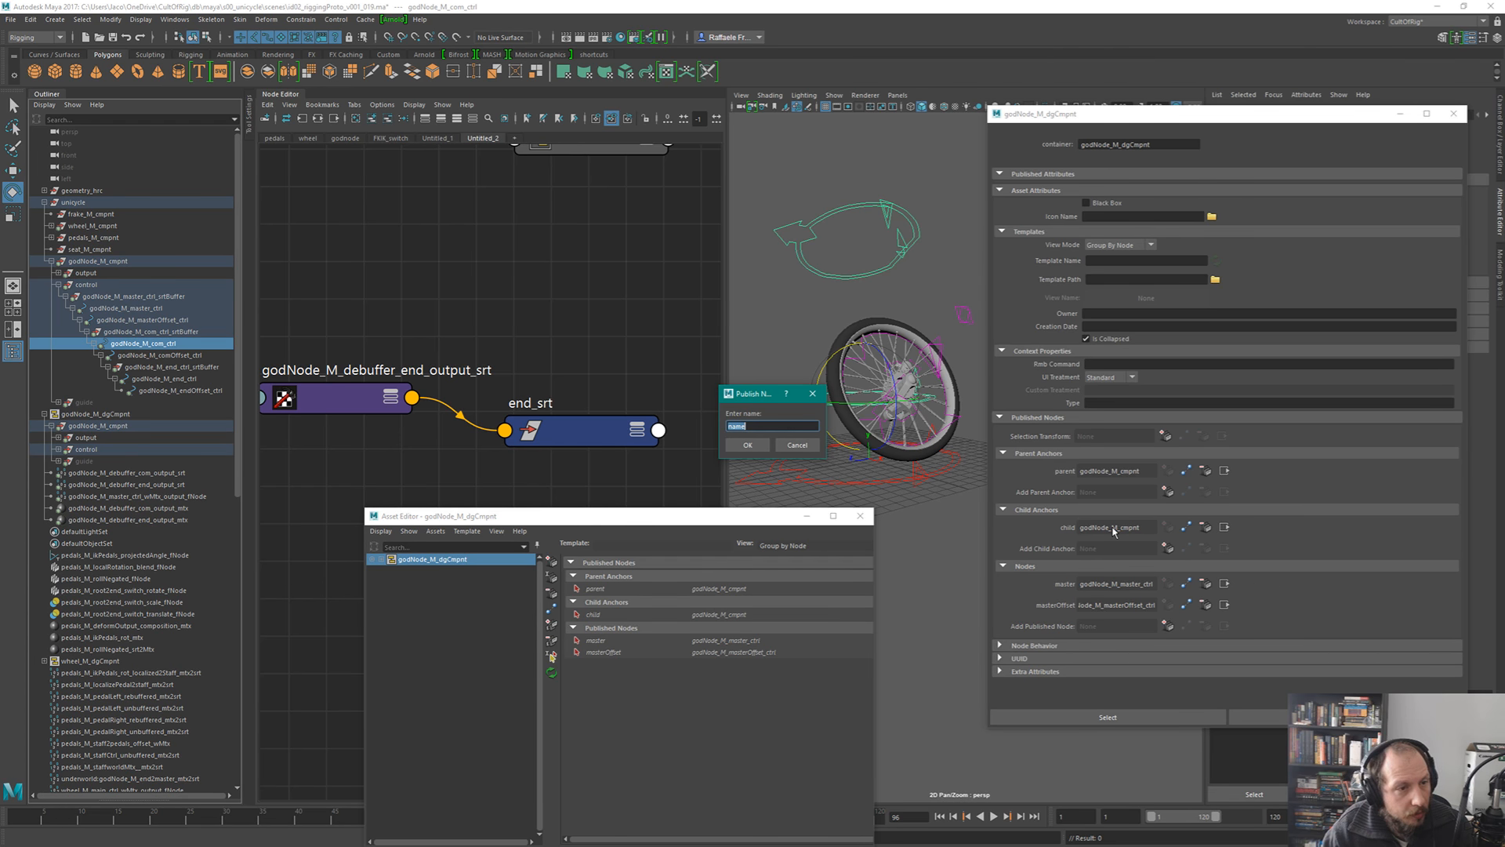
type("com")
key("Return")
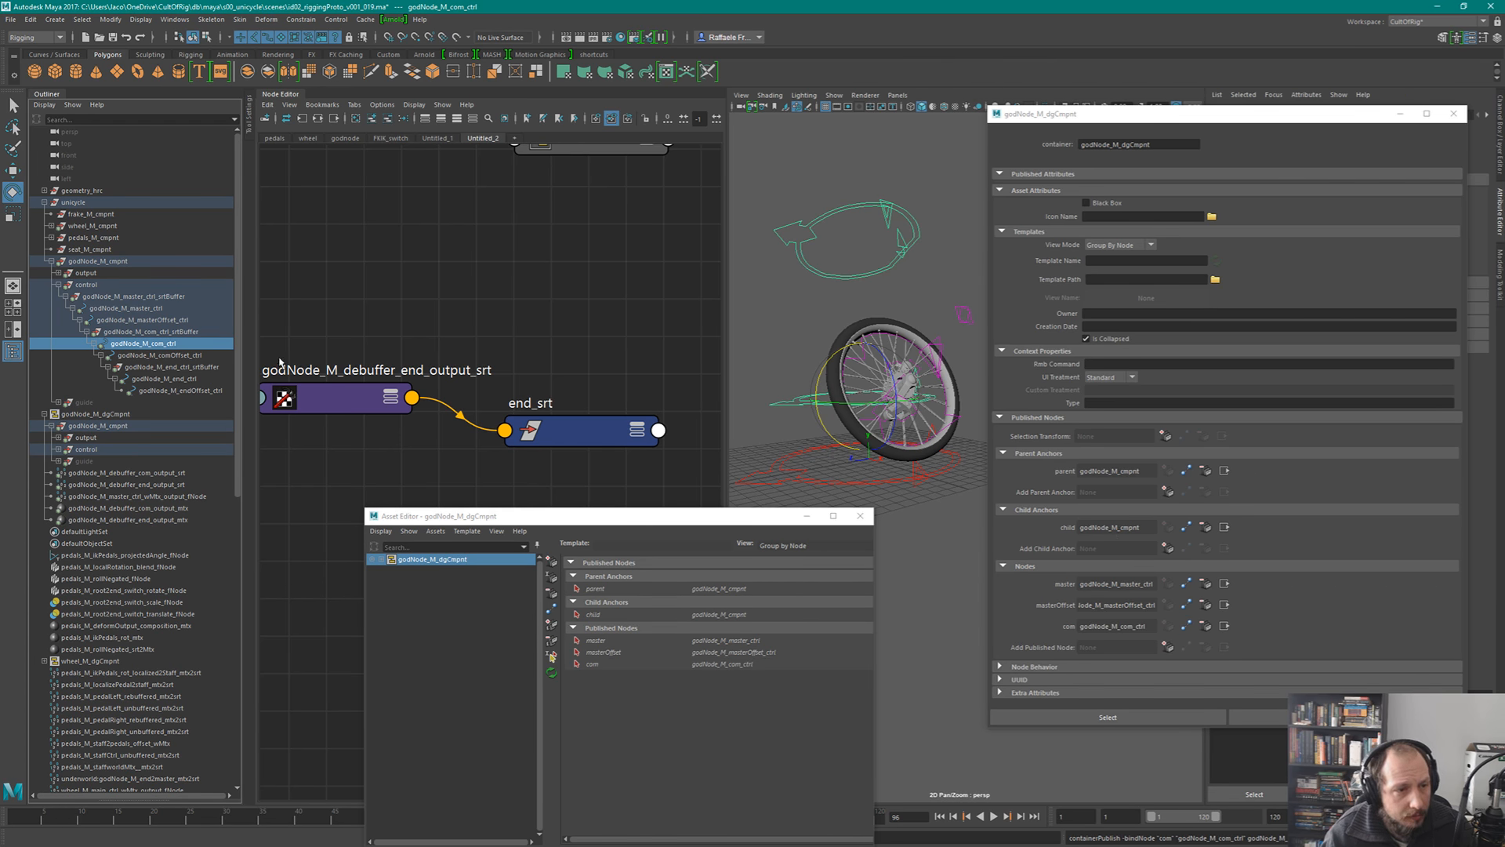
- Publish godNode_M_comOffset_ctrl on the container under the name comOffset
left_click(185, 356)
left_click(1167, 647)
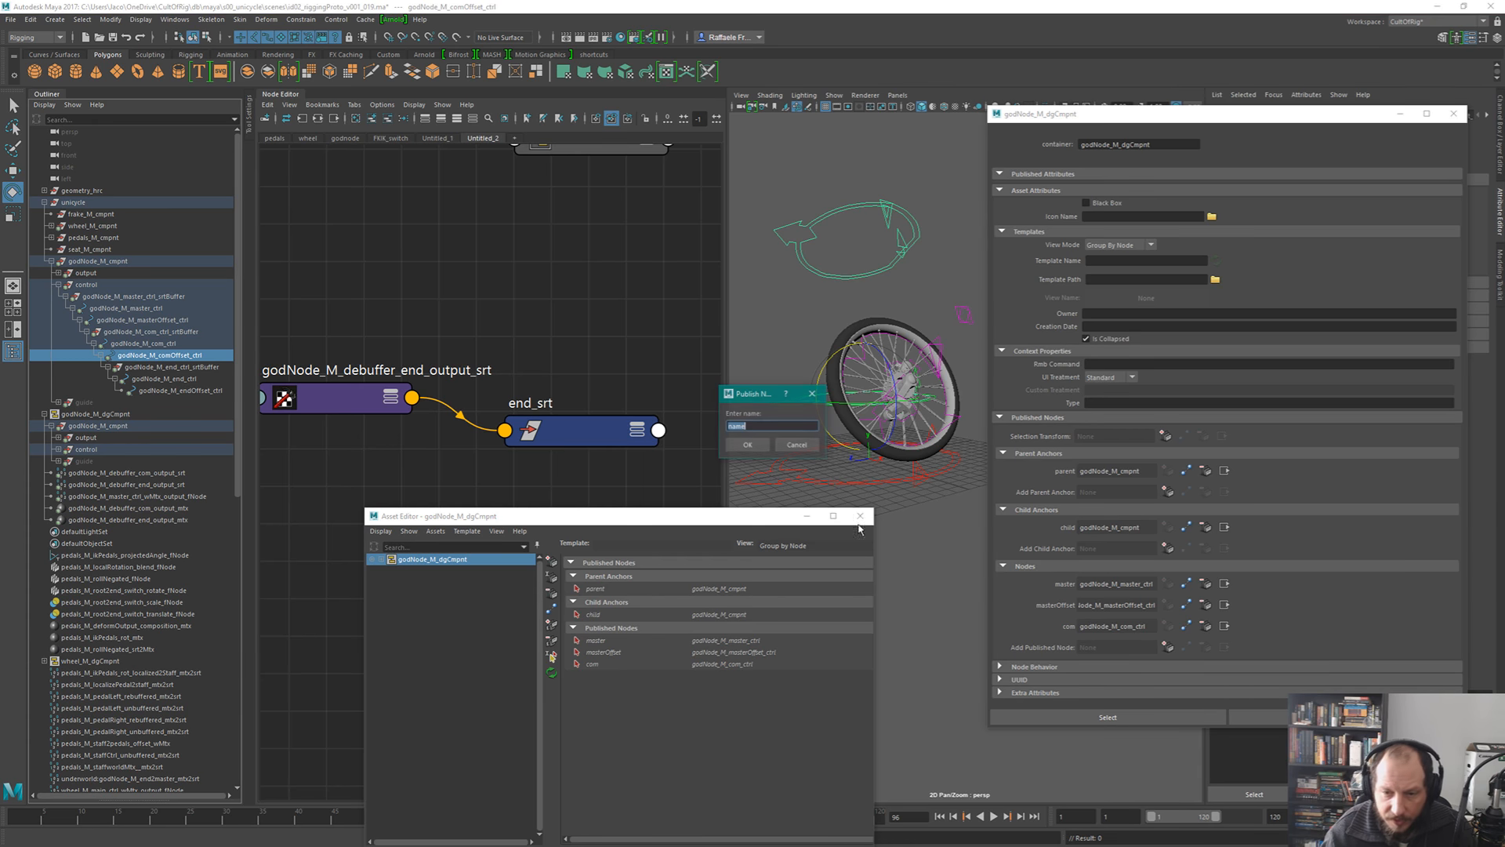
type("com")
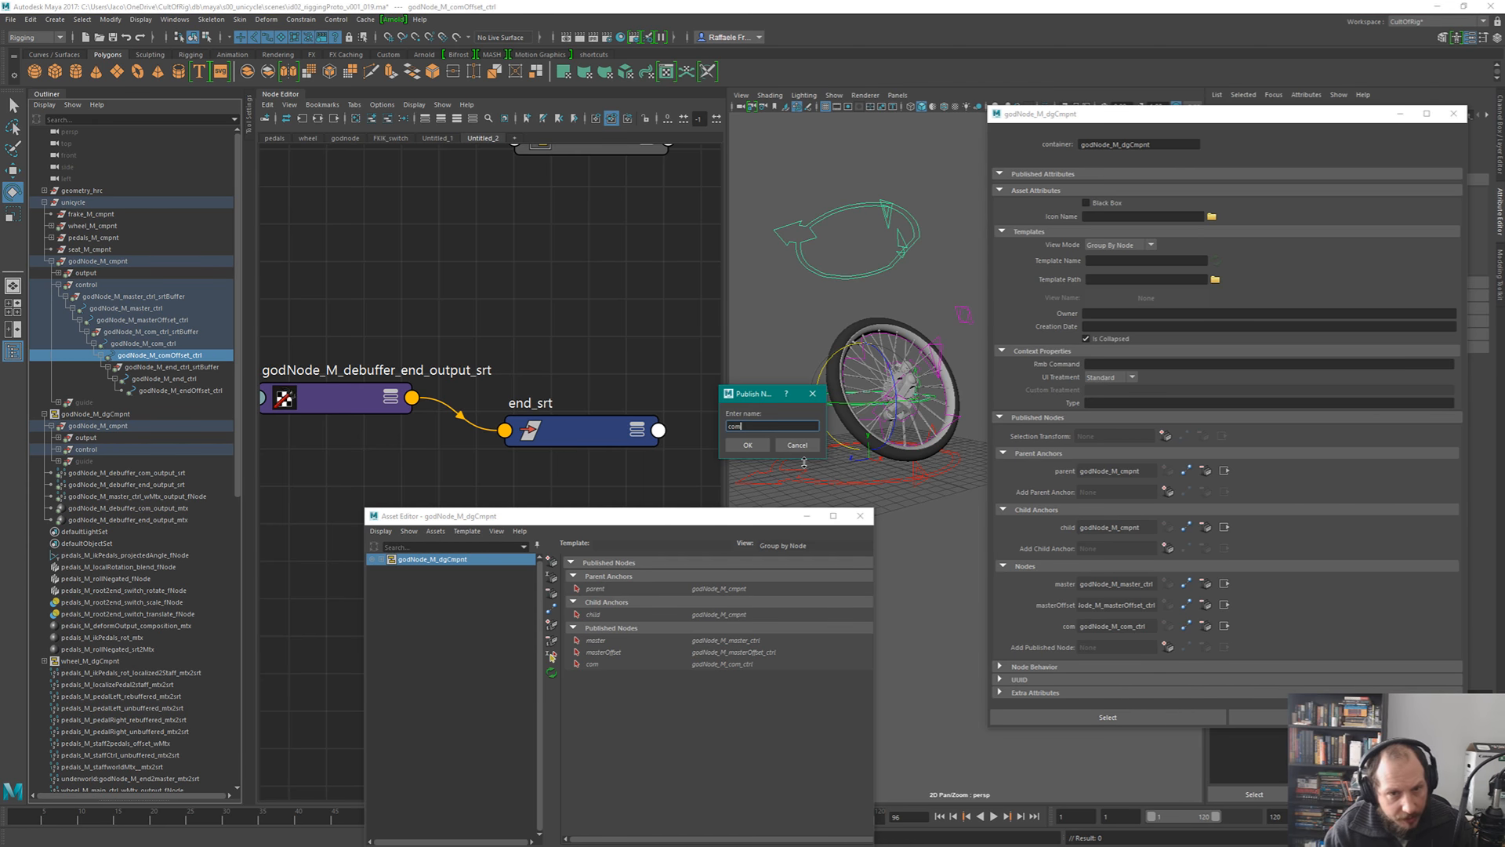
type("Offset")
key("Return")
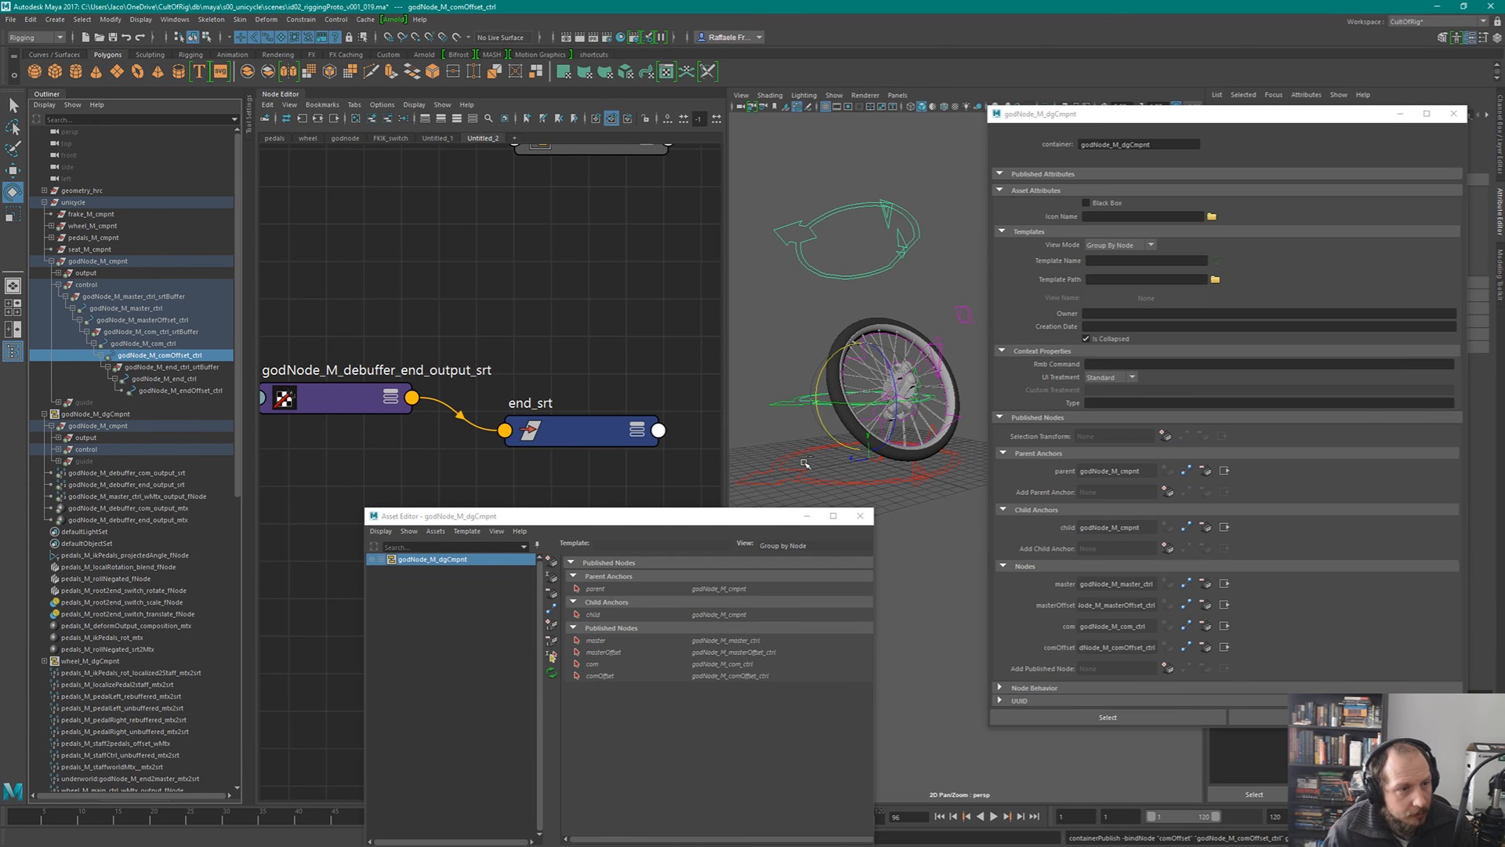
- Publish godNode_M_end_ctrl on the container under the name end
left_click(169, 379)
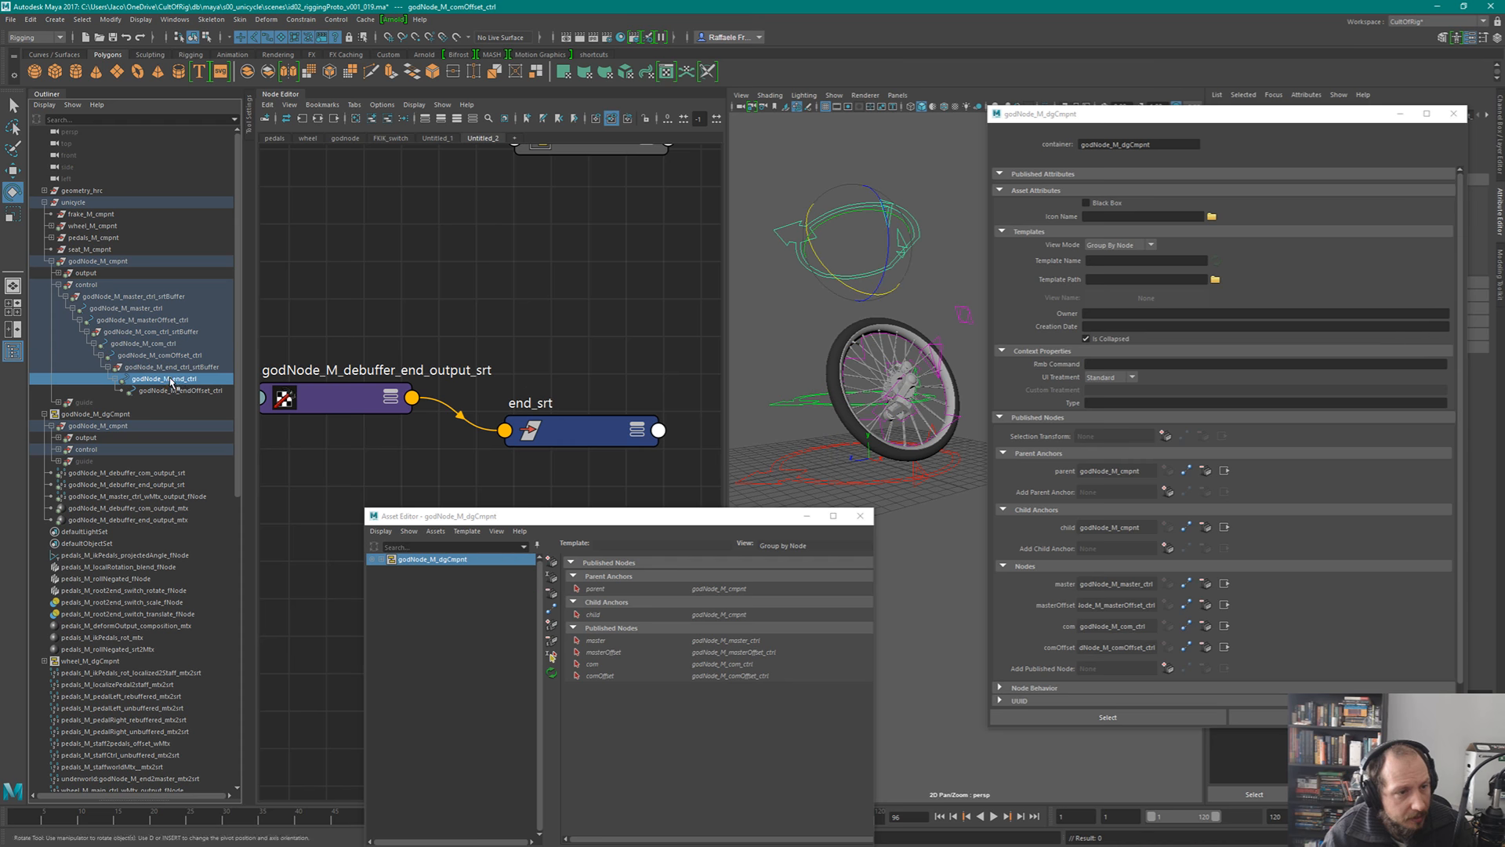
left_click(1167, 667)
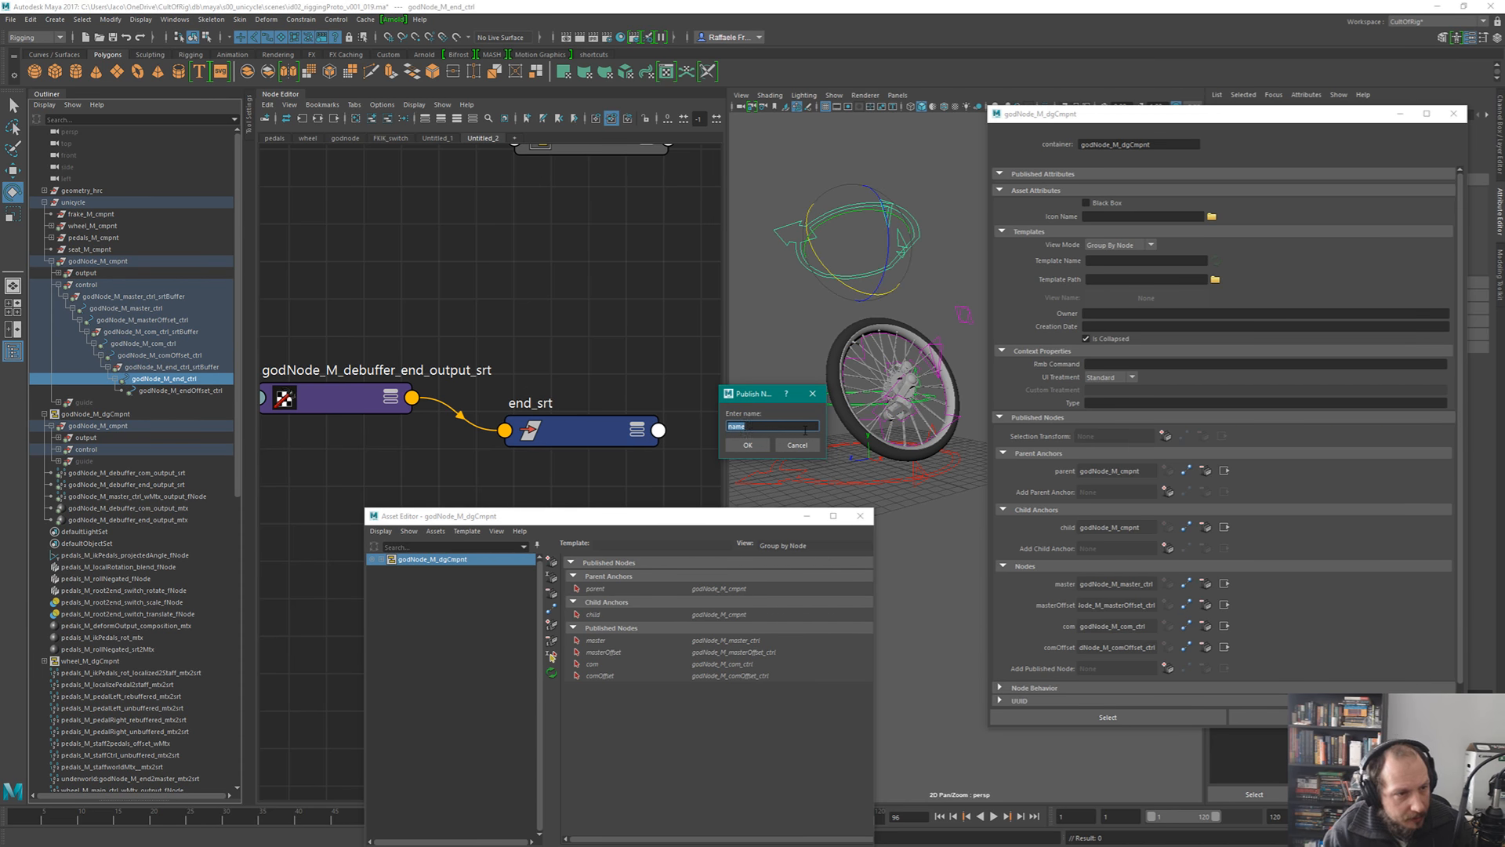
type("end")
key("Return")
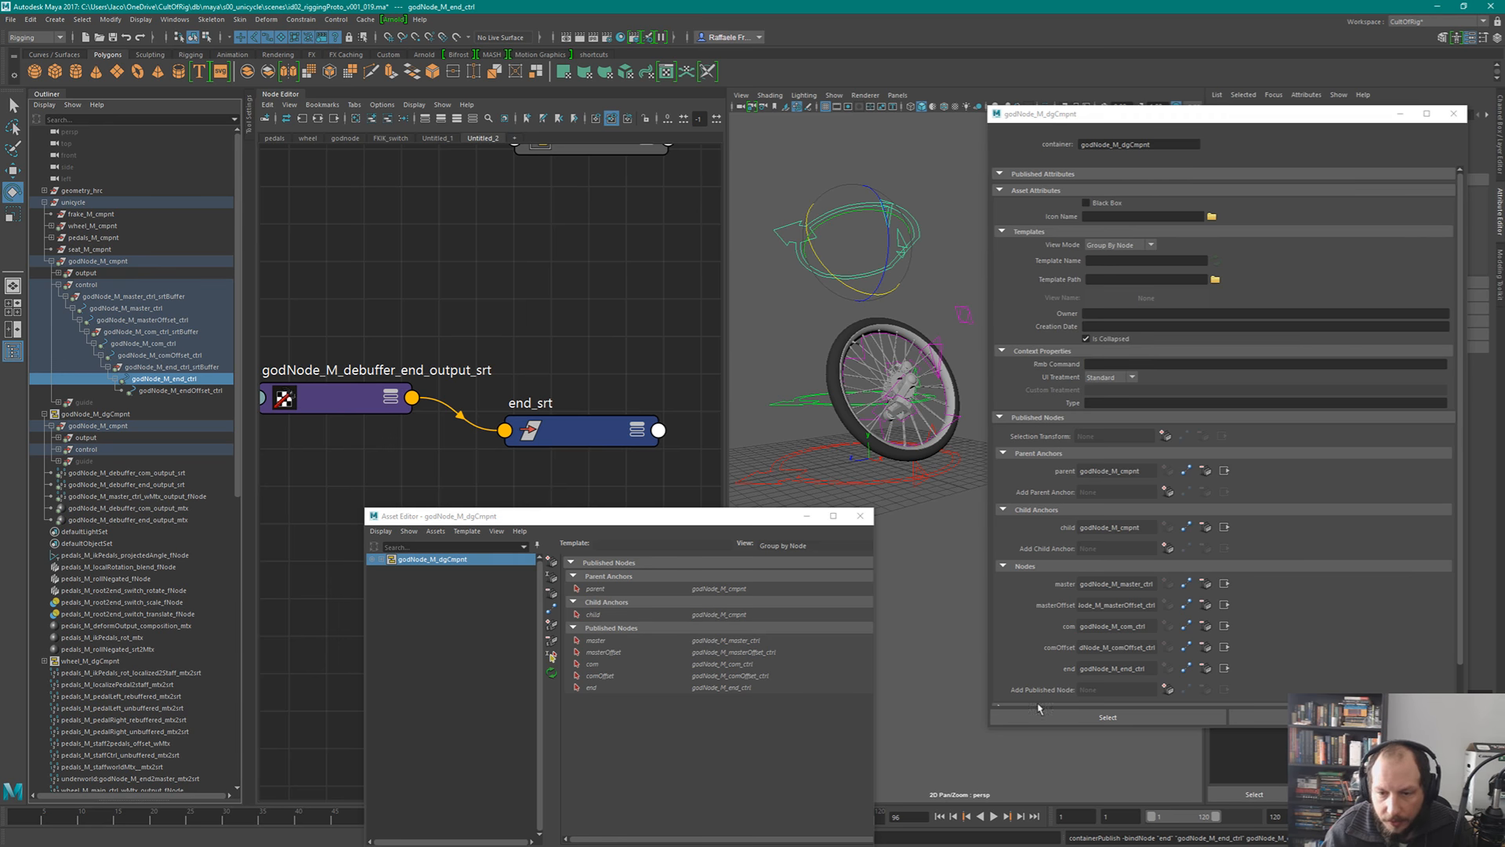
- Publish godNode_M_endOffset_ctrl on the container as endOffset and lengthen the floating attribute window
left_click(157, 390)
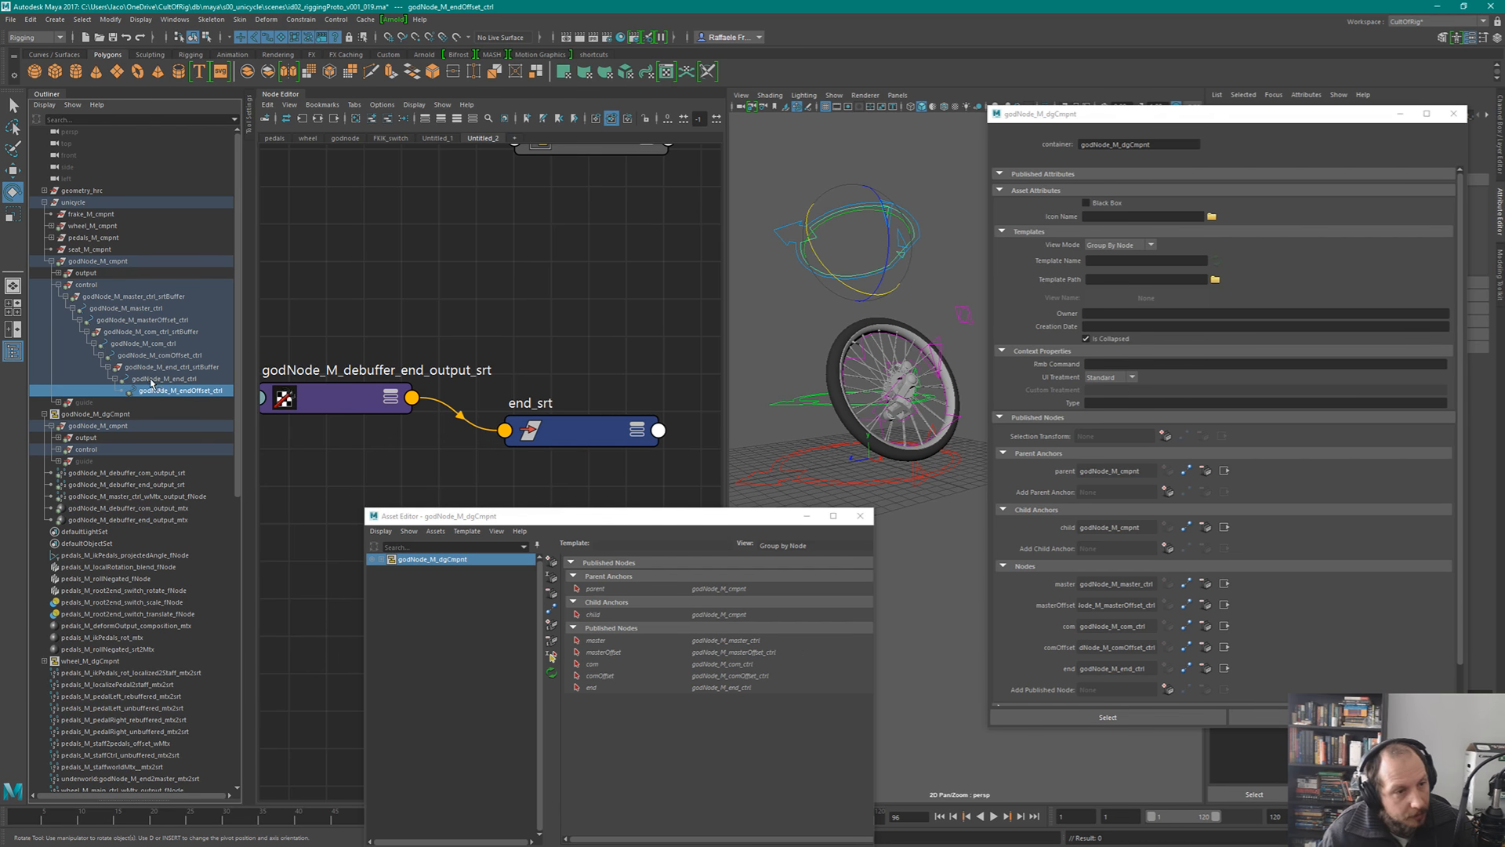
left_click(1167, 689)
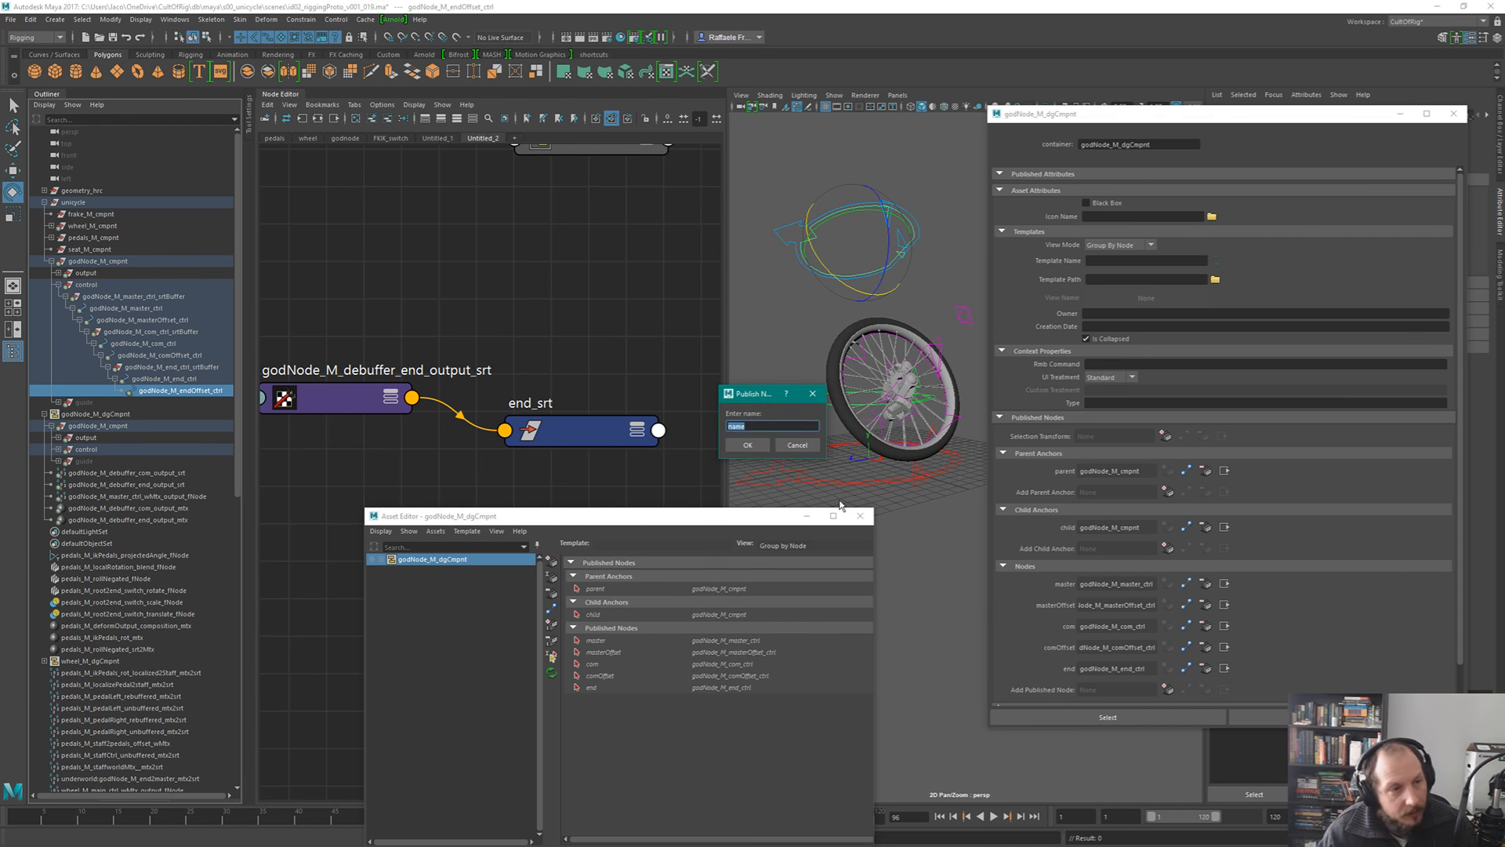
type("endOffs")
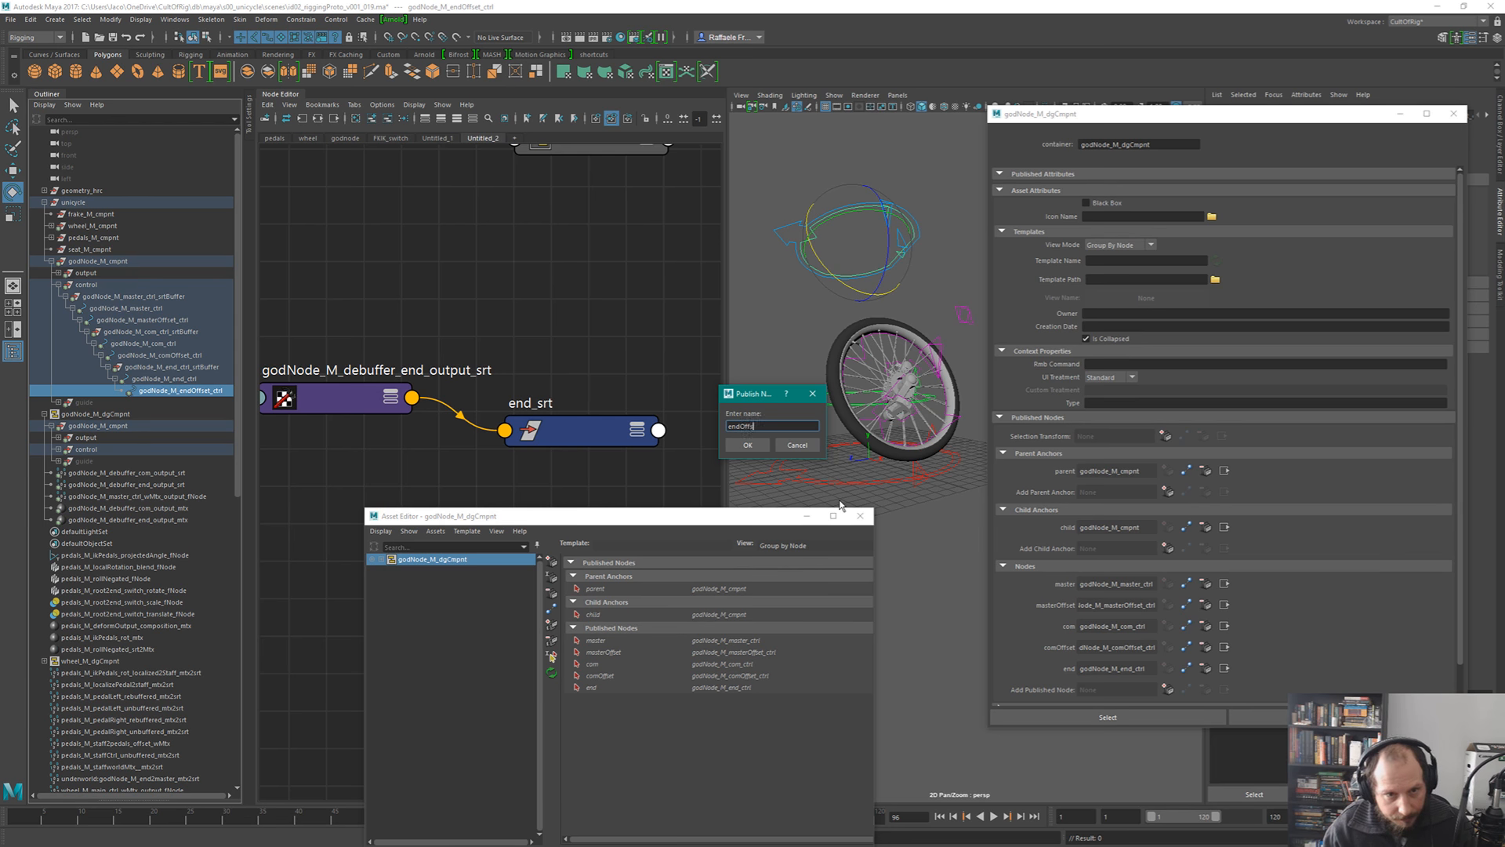
type("et")
key("Return")
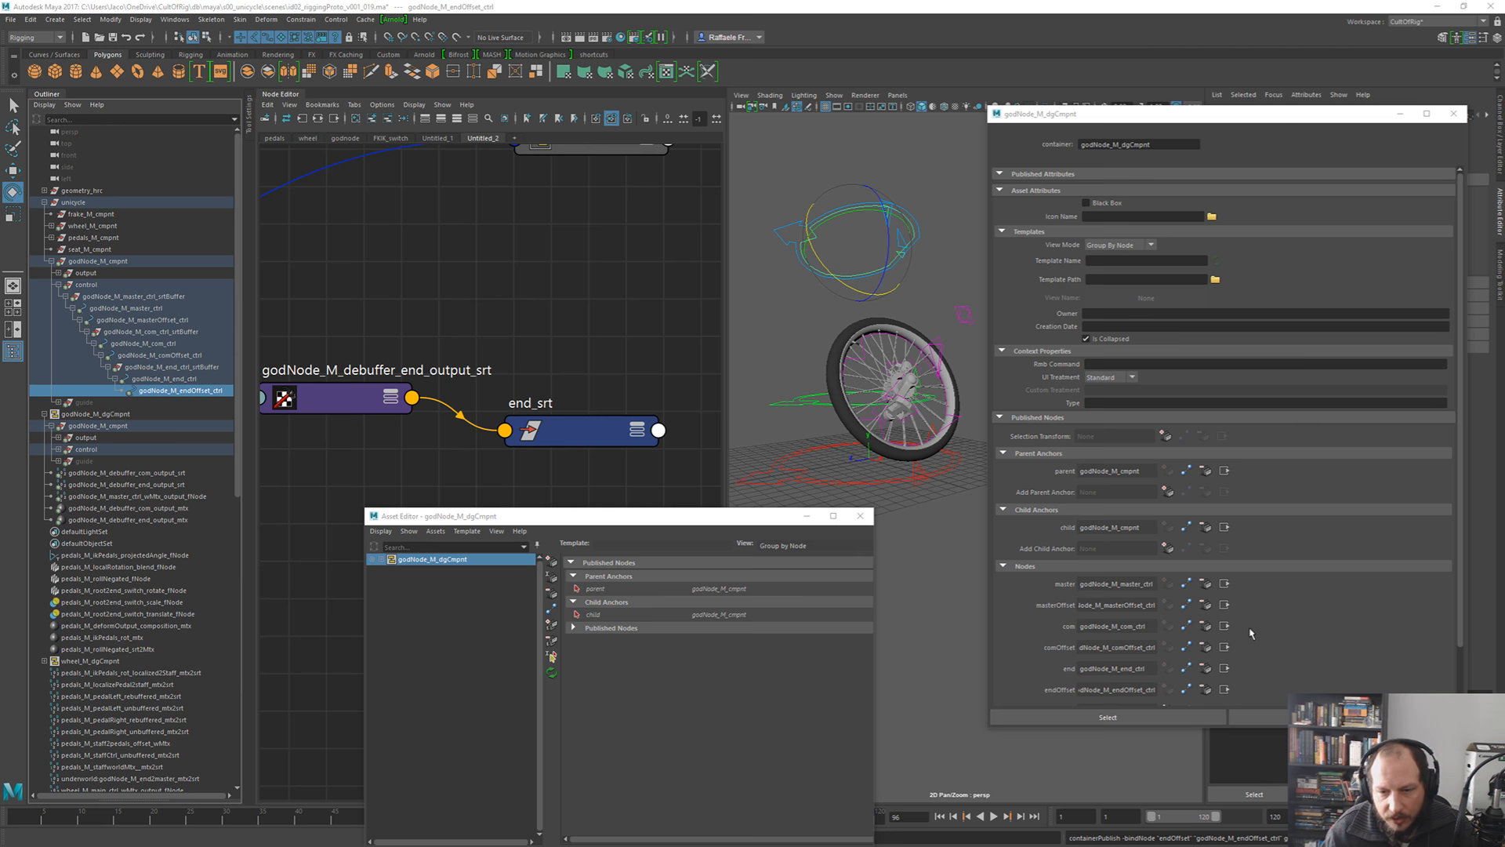
left_click_drag(1253, 726, 1254, 756)
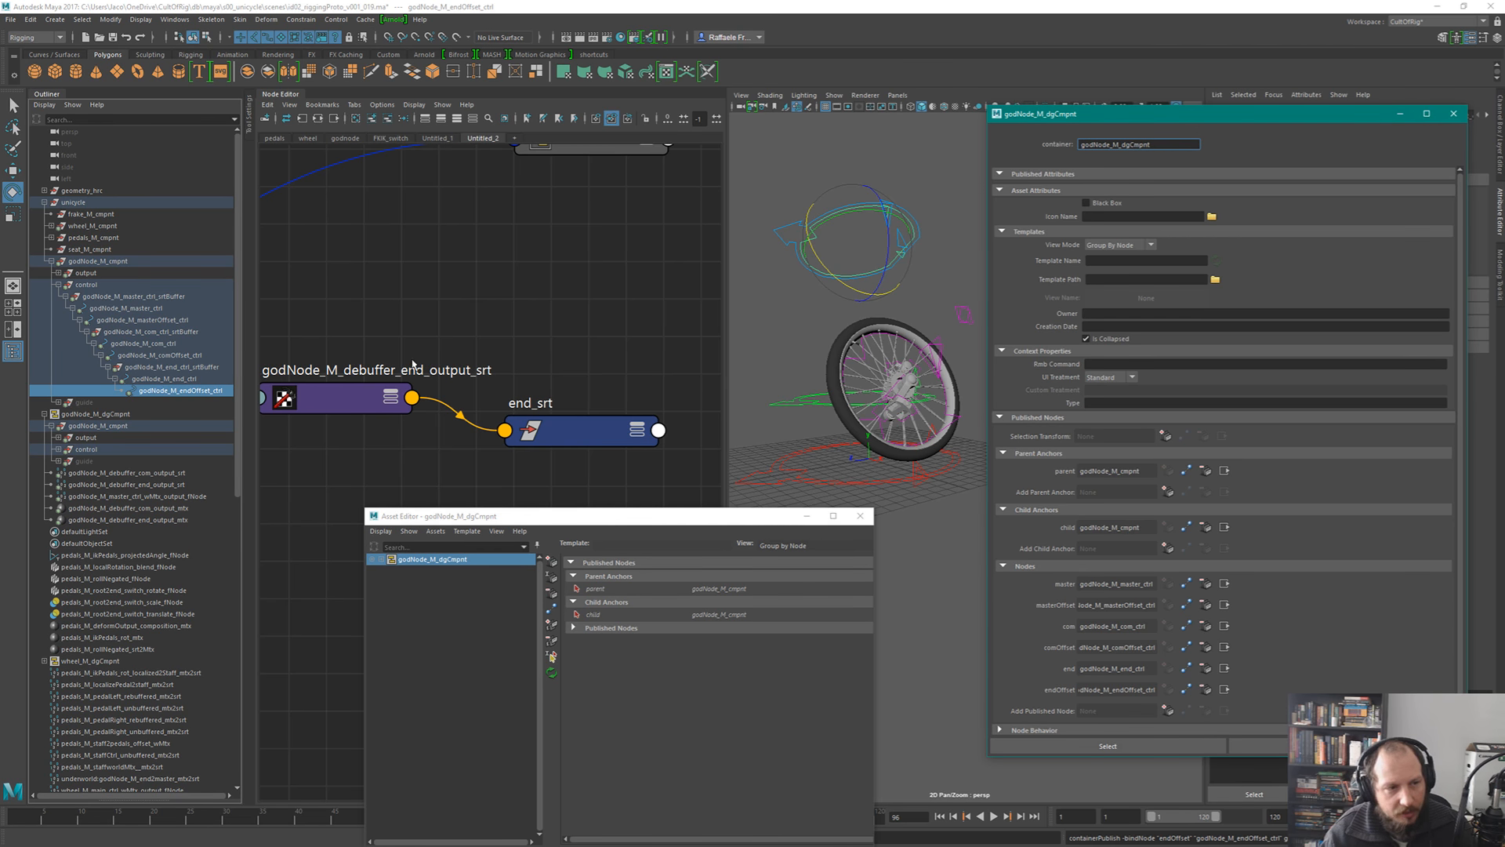
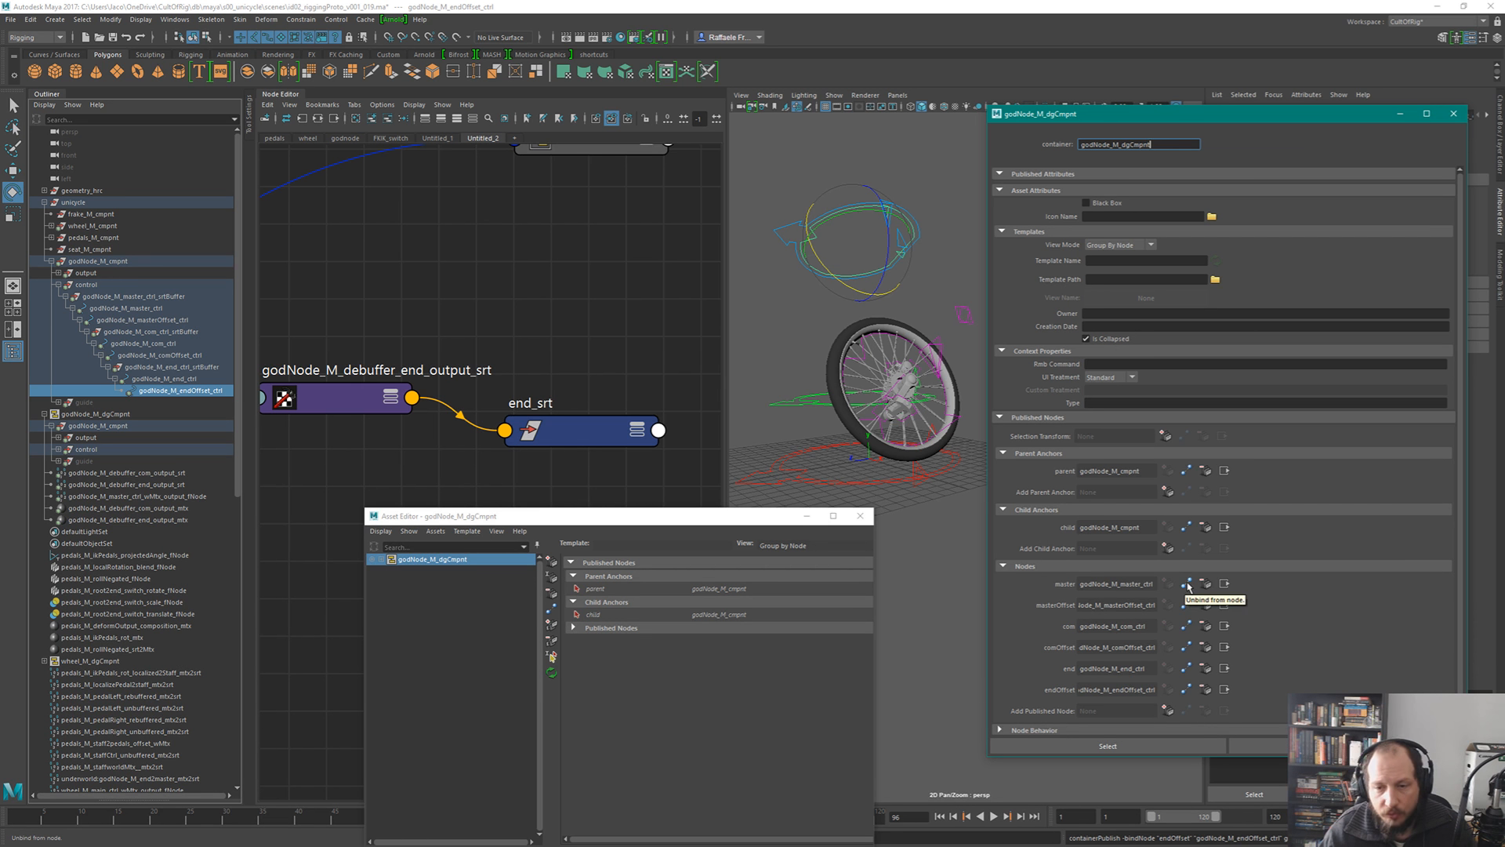
- Try unbinding the published master entry from its control node, and undo it
left_click(1188, 584)
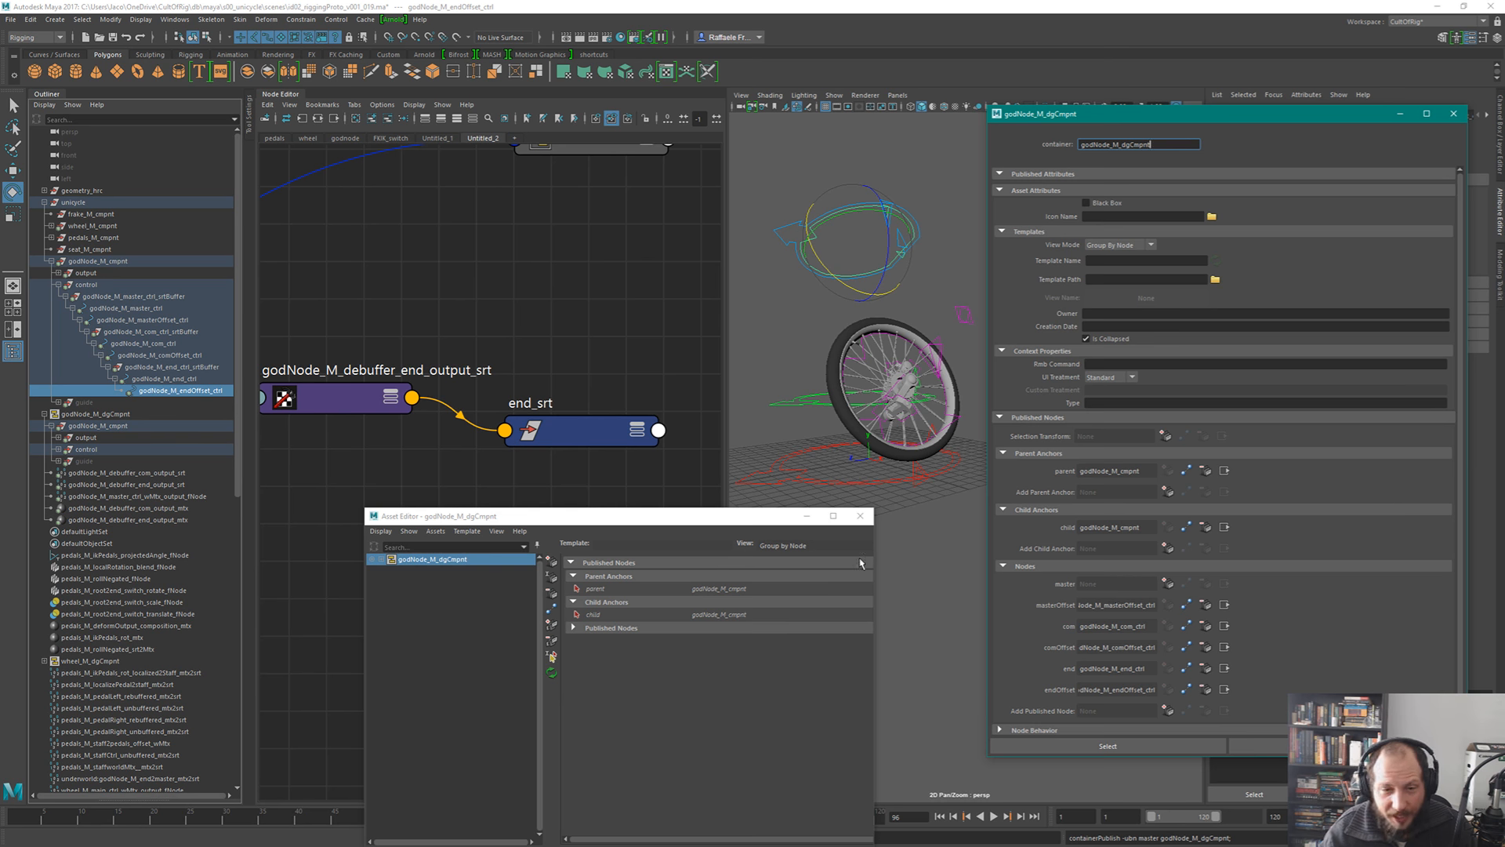
left_click(995, 4)
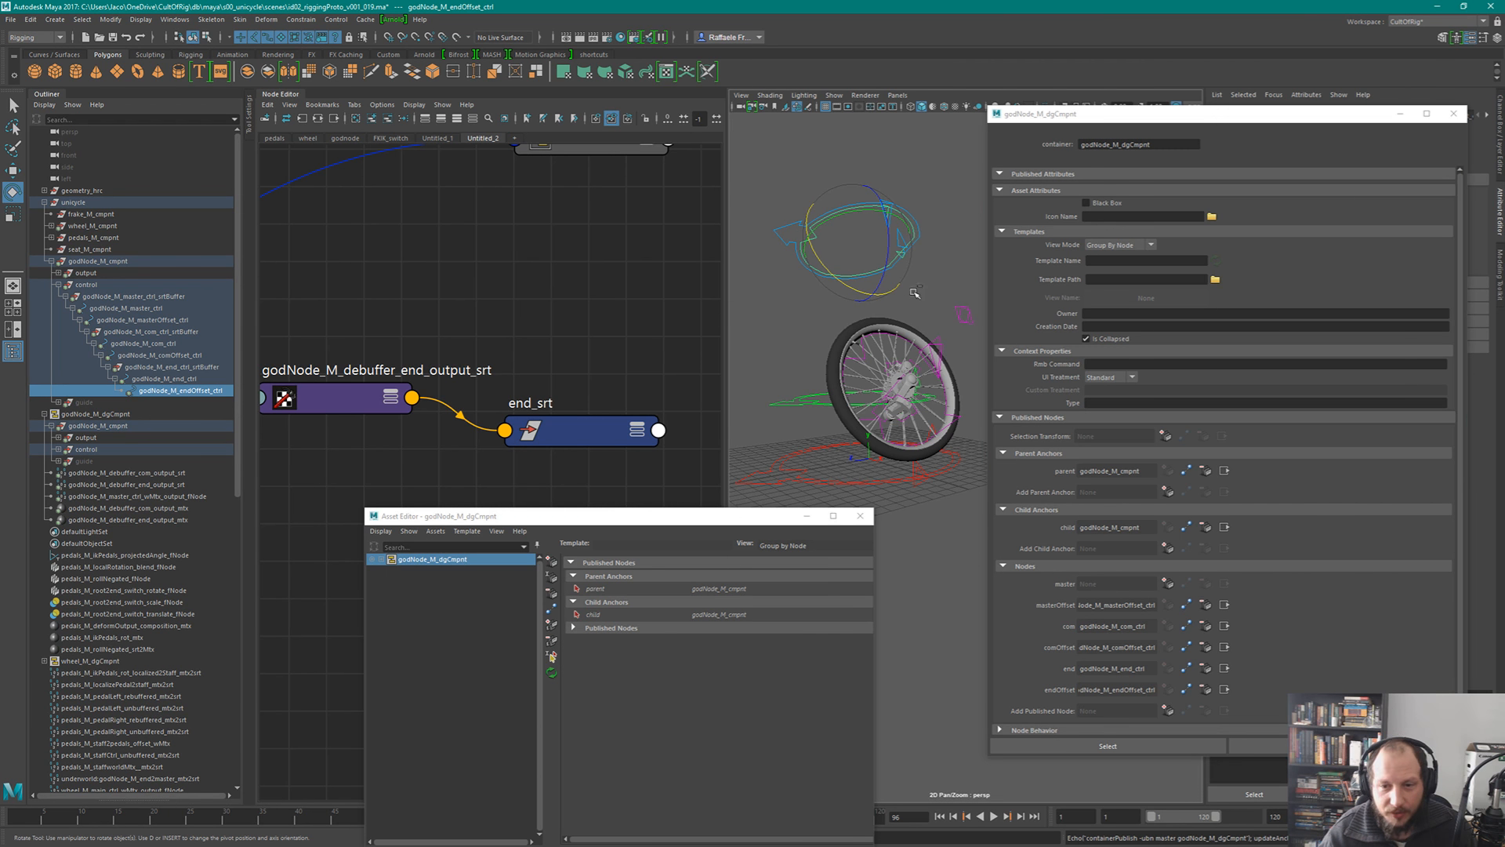
key("ctrl+z")
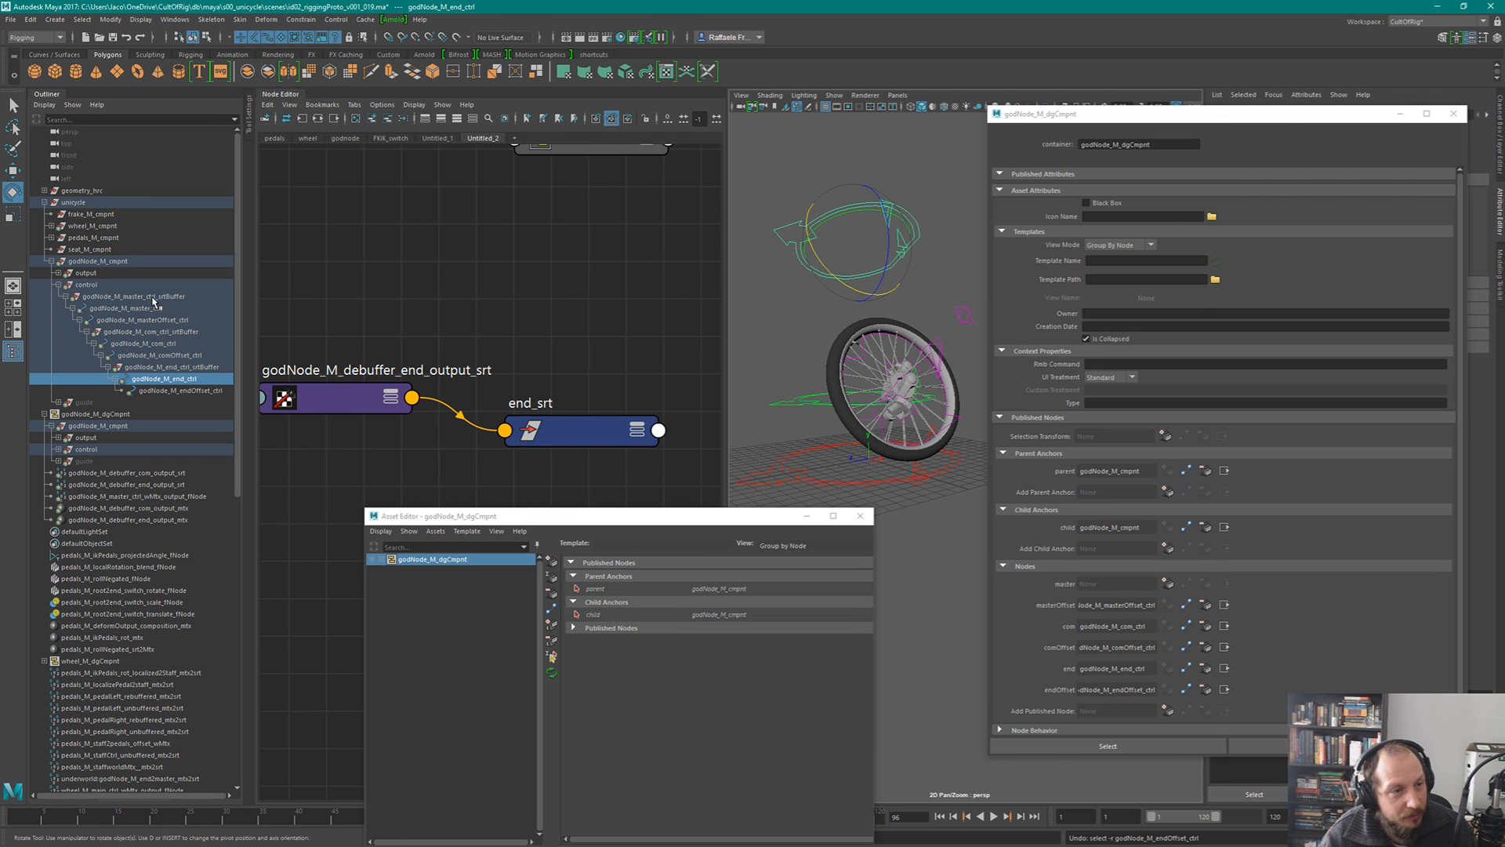
- Try to rebind the published master entry to godNode_M_master_ctrl_srtBuffer and expand the Published Nodes list in the Asset Editor
left_click(152, 298)
left_click(1167, 584)
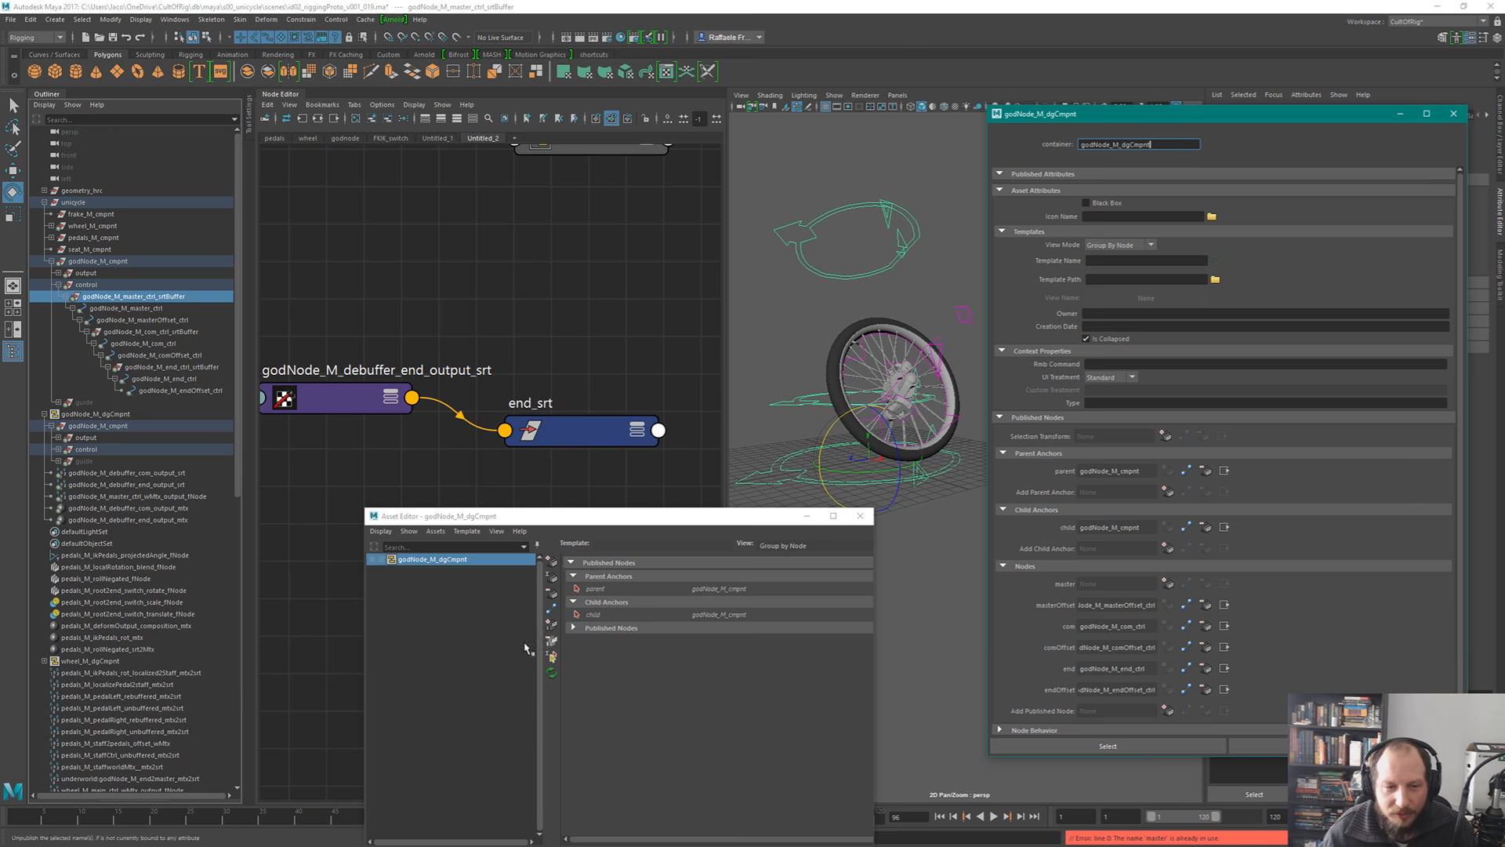
left_click(143, 297)
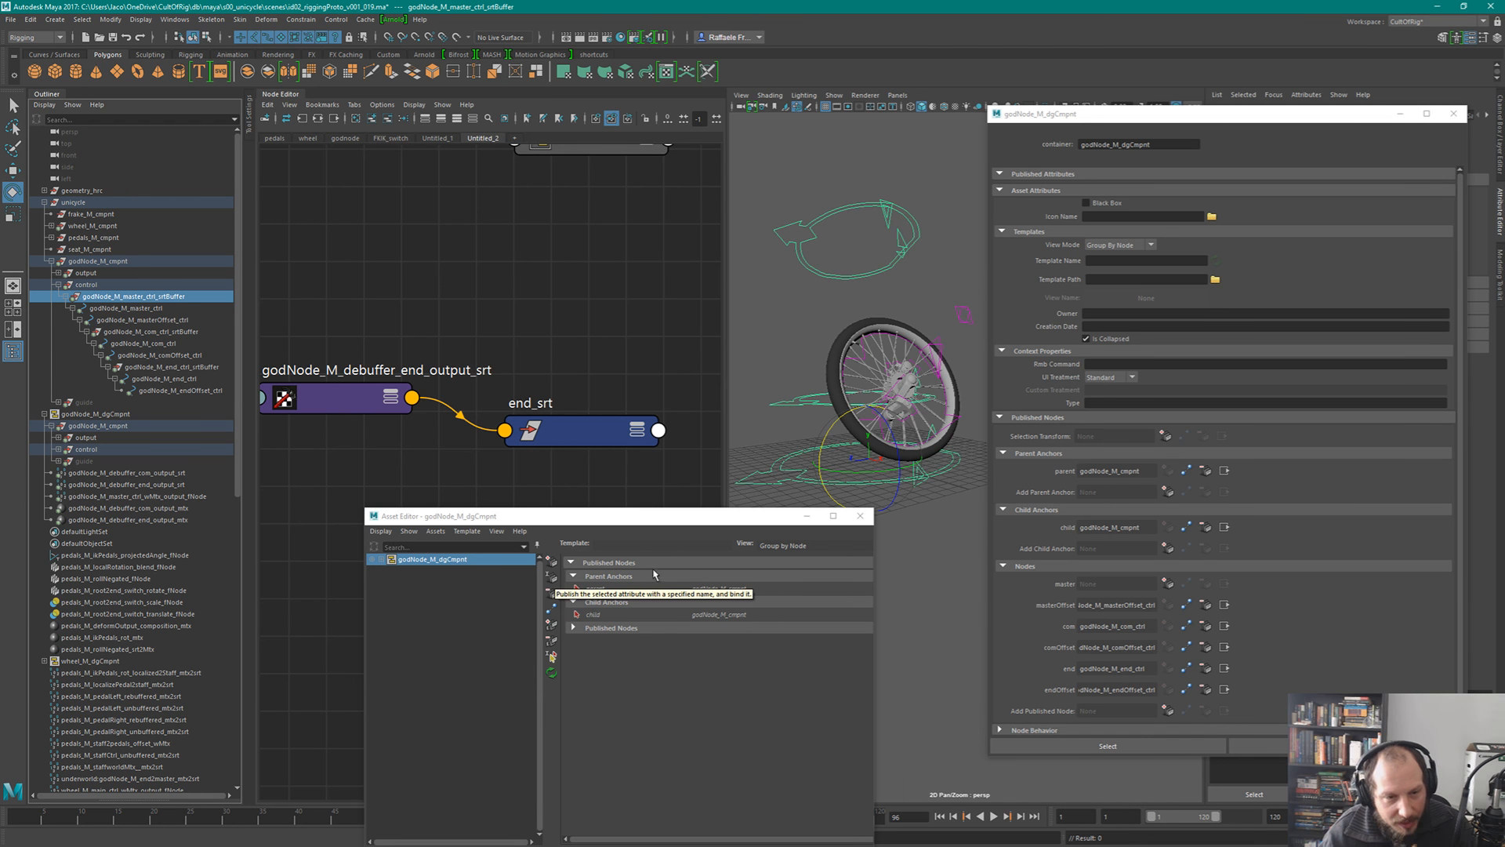
left_click(610, 578)
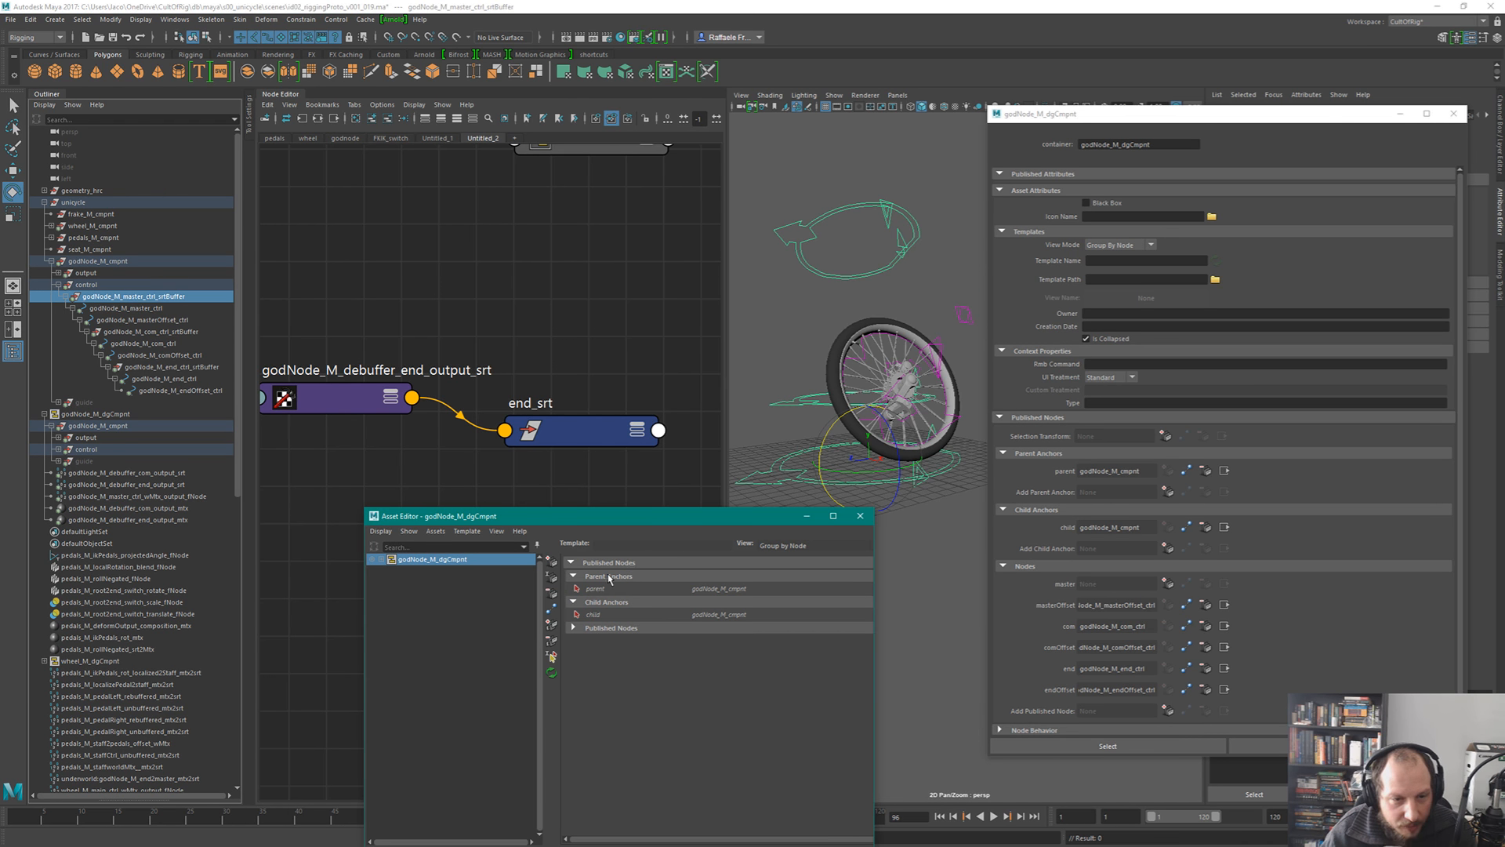
left_click(607, 629)
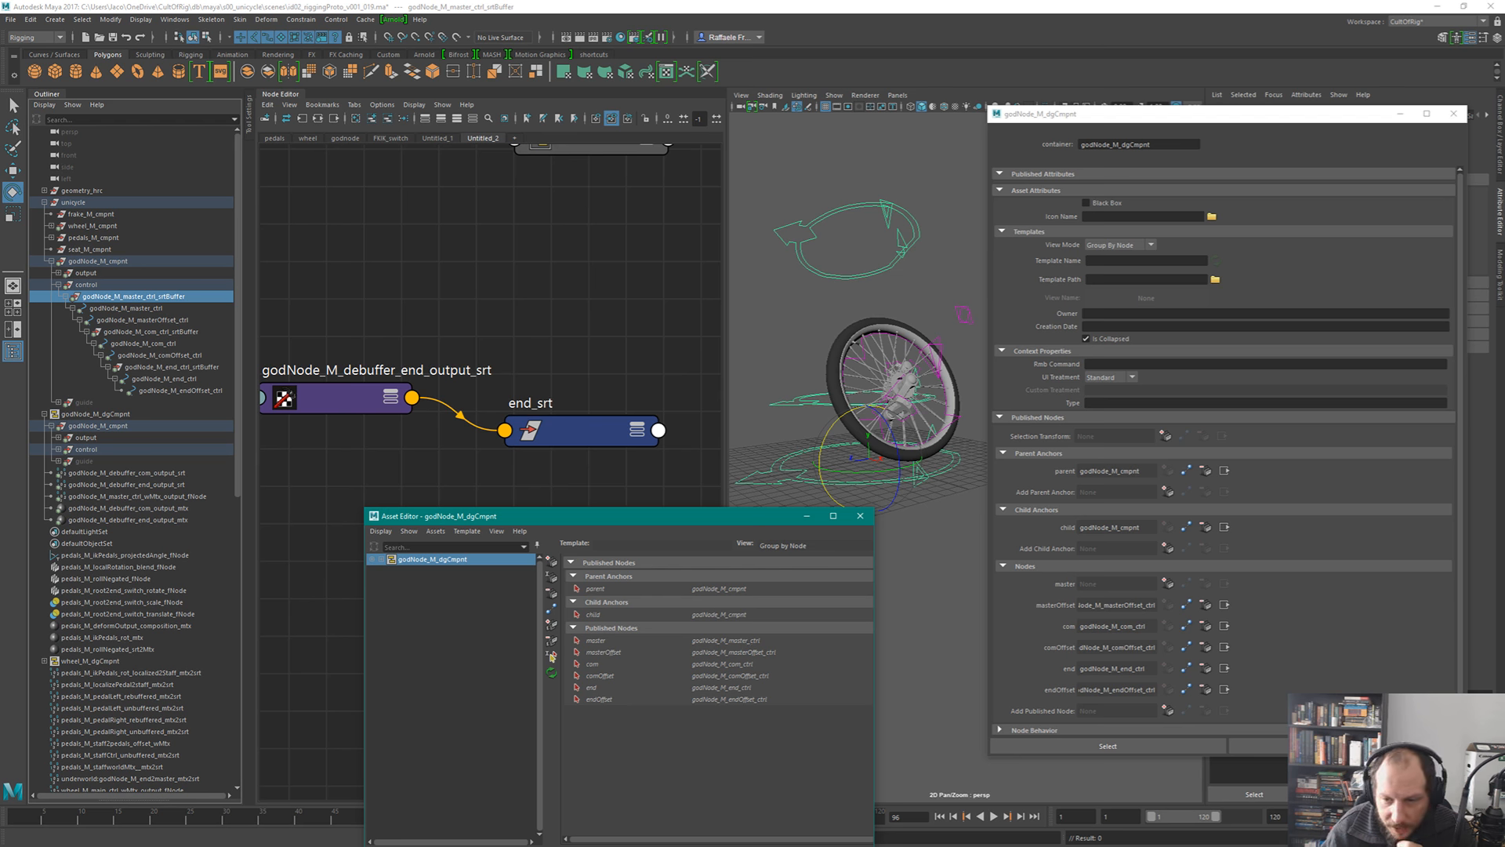
- Close the floating attribute window, select godNode_M_dgCmpnt in the Node Editor and display its container attributes
left_click(1259, 745)
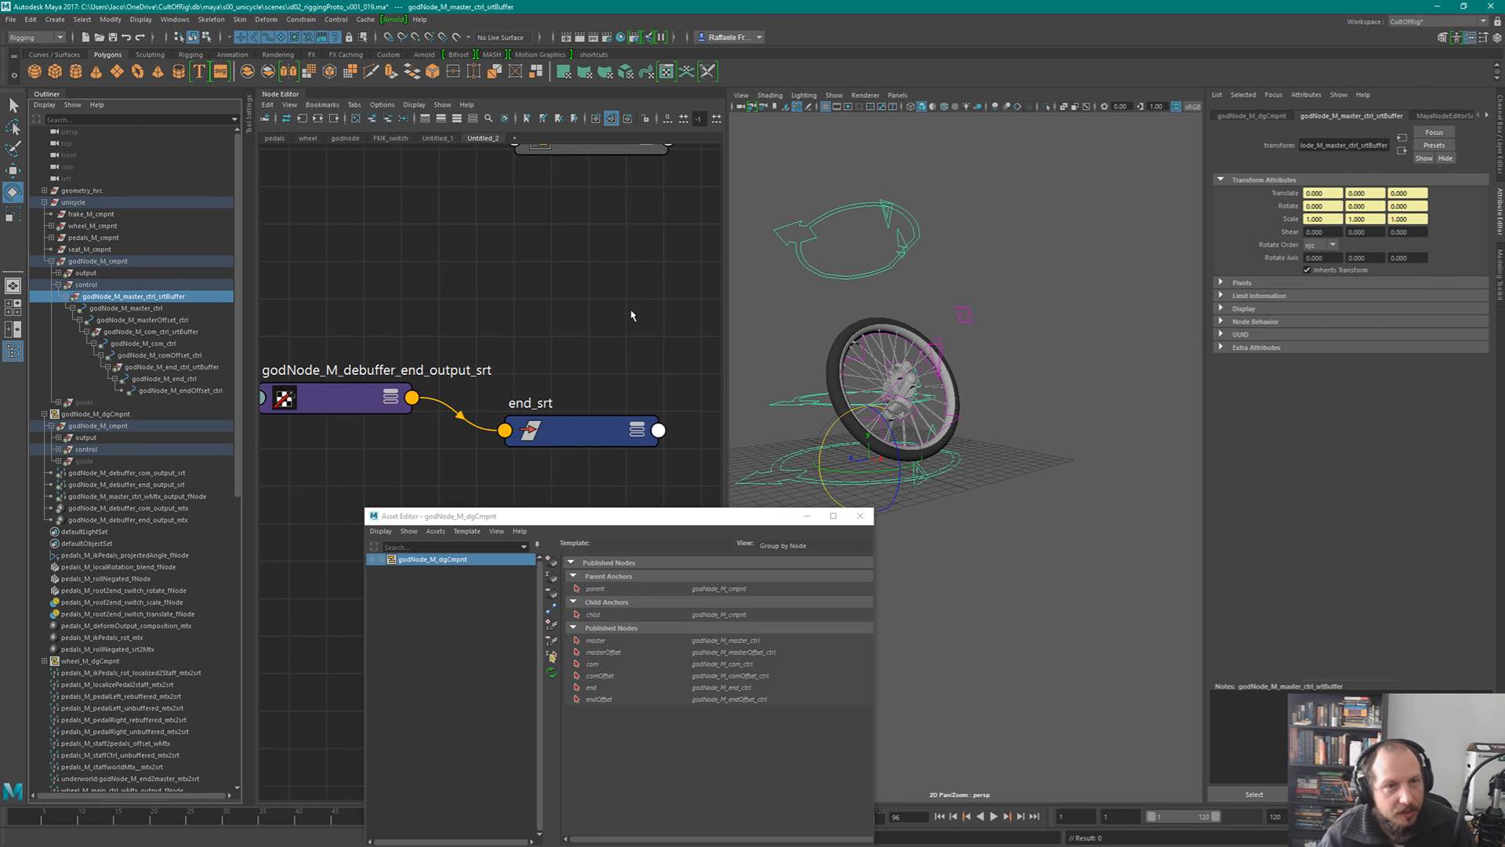
scroll(632, 315, "down", 3)
left_click(599, 187)
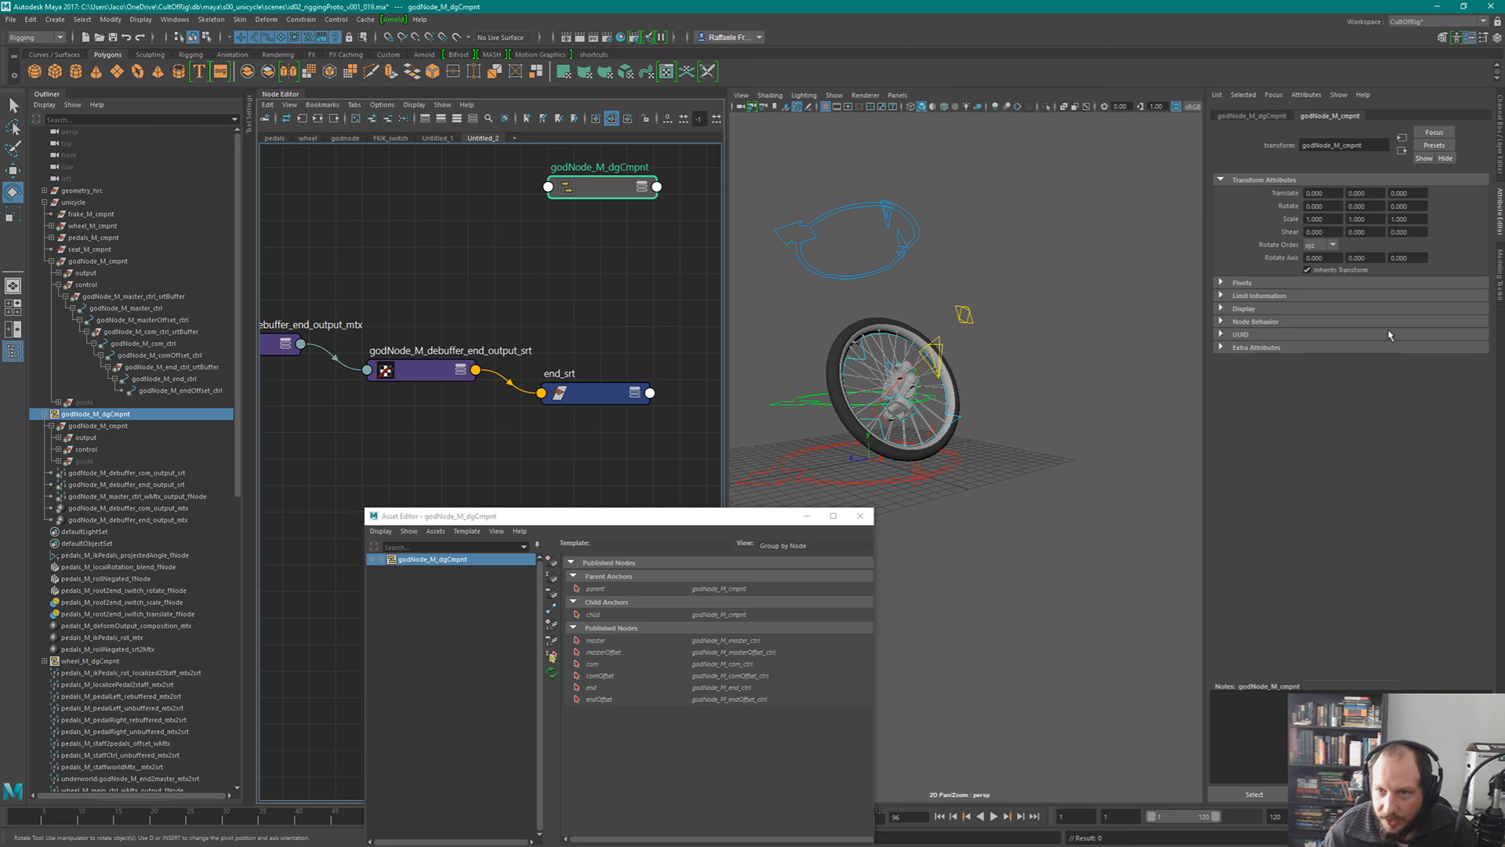
left_click(1269, 116)
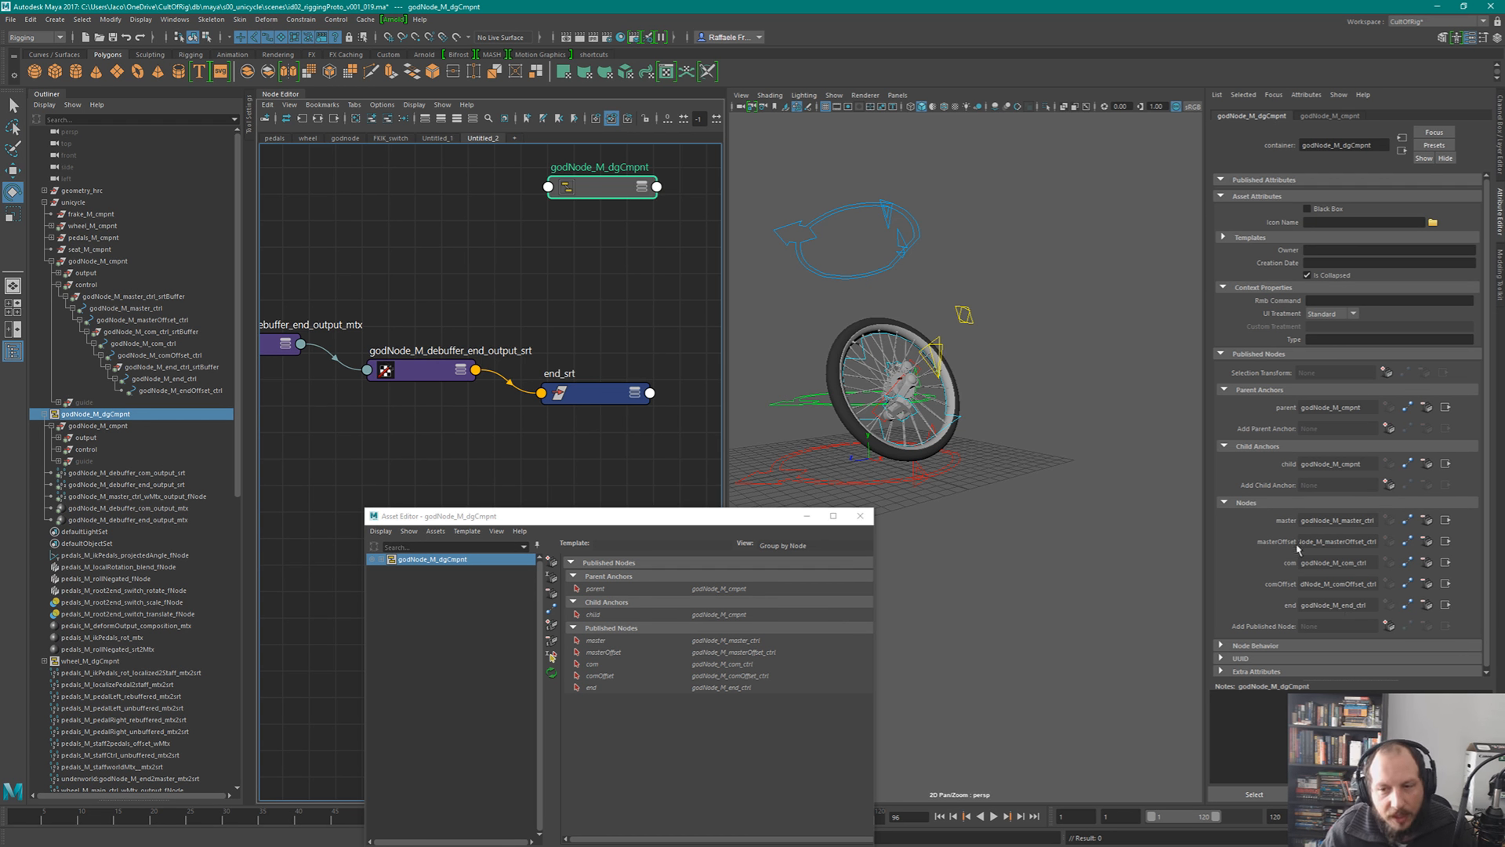
- Open a floating copy of the godNode_M_dgCmpnt attributes, widen it and move it away from the Asset Editor
left_click(1440, 794)
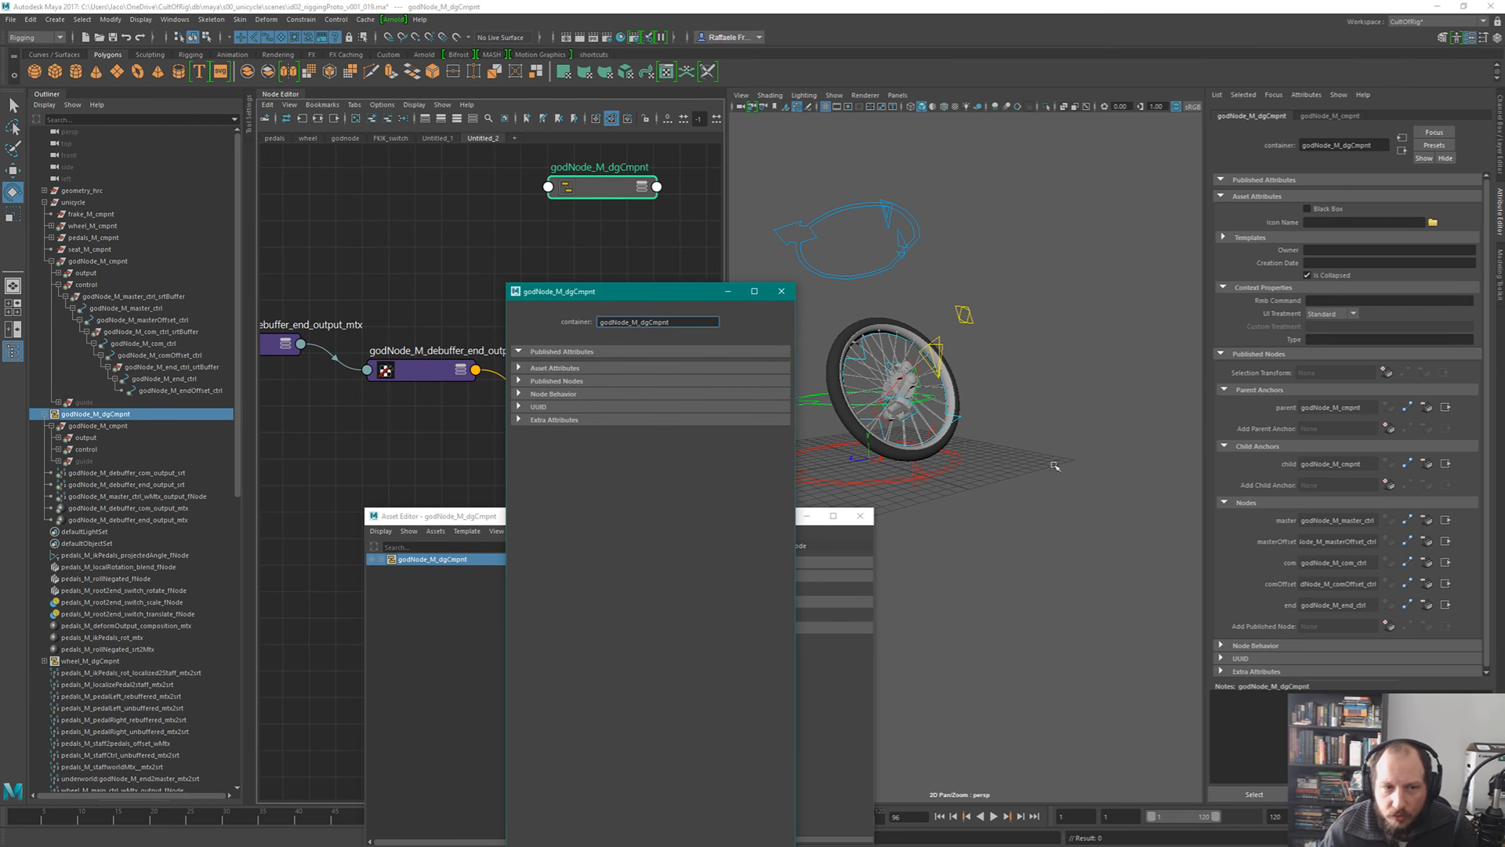
right_click_drag(995, 440, 870, 416, "super")
left_click_drag(872, 417, 1240, 357, "super")
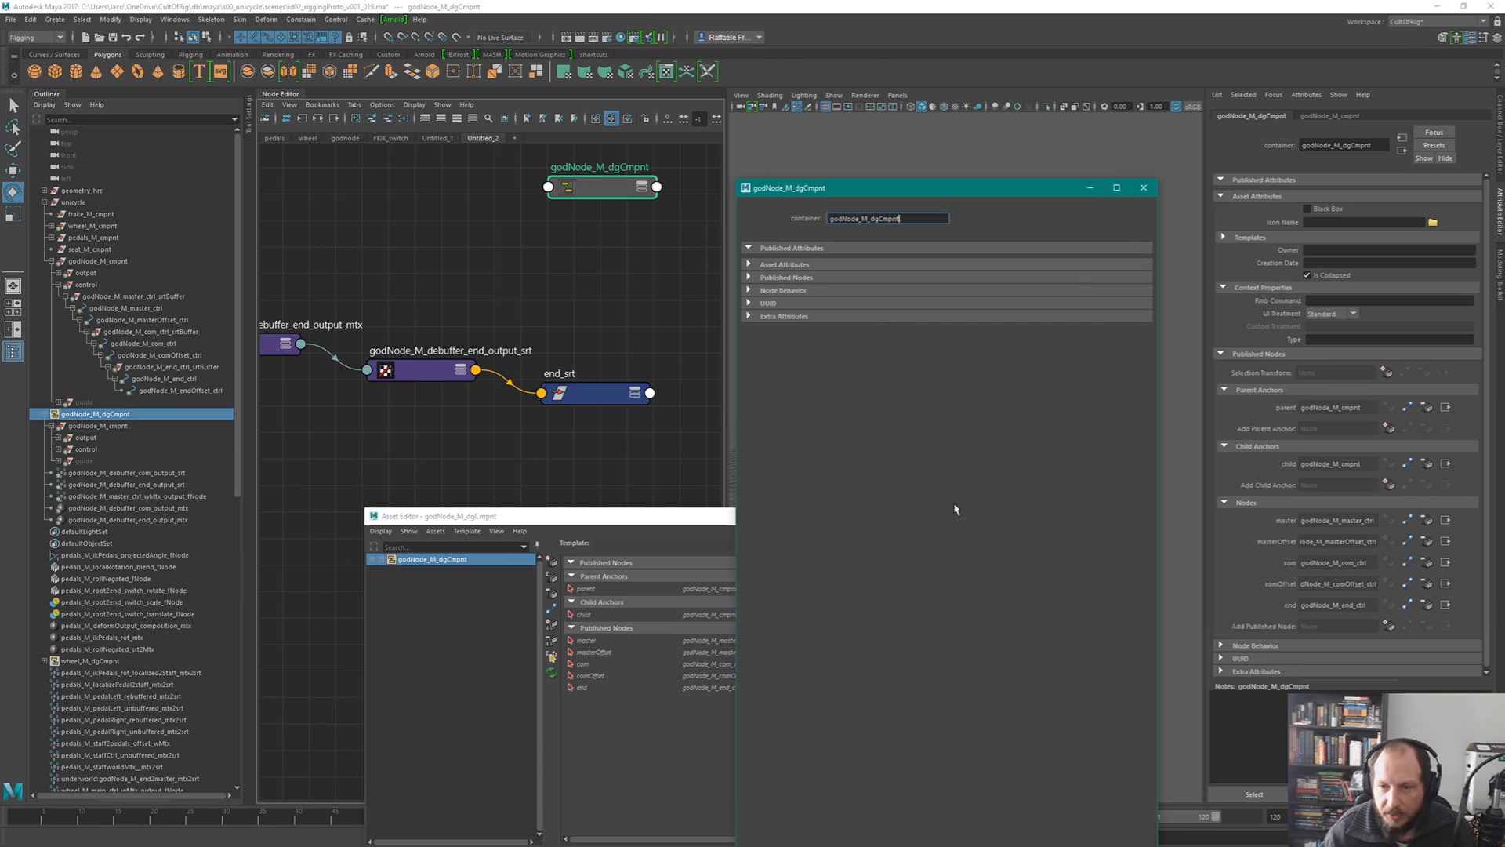
left_click_drag(954, 505, 1162, 479, "alt")
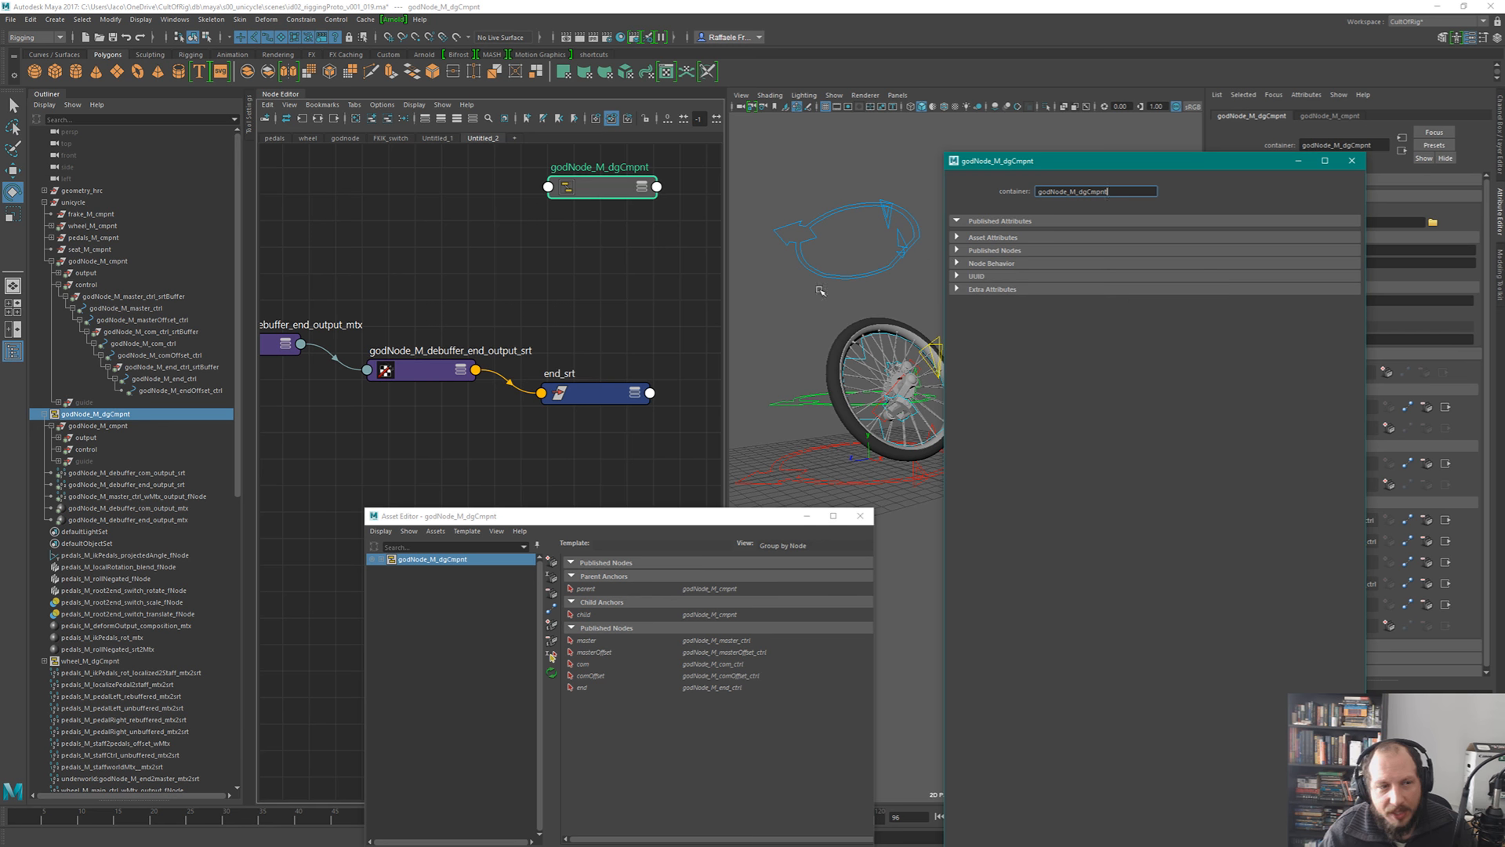
- Publish godNode_M_endOffset_ctrl as endOffset in the published nodes of godNode_M_dgCmpnt and close the floating attribute window
left_click(994, 250)
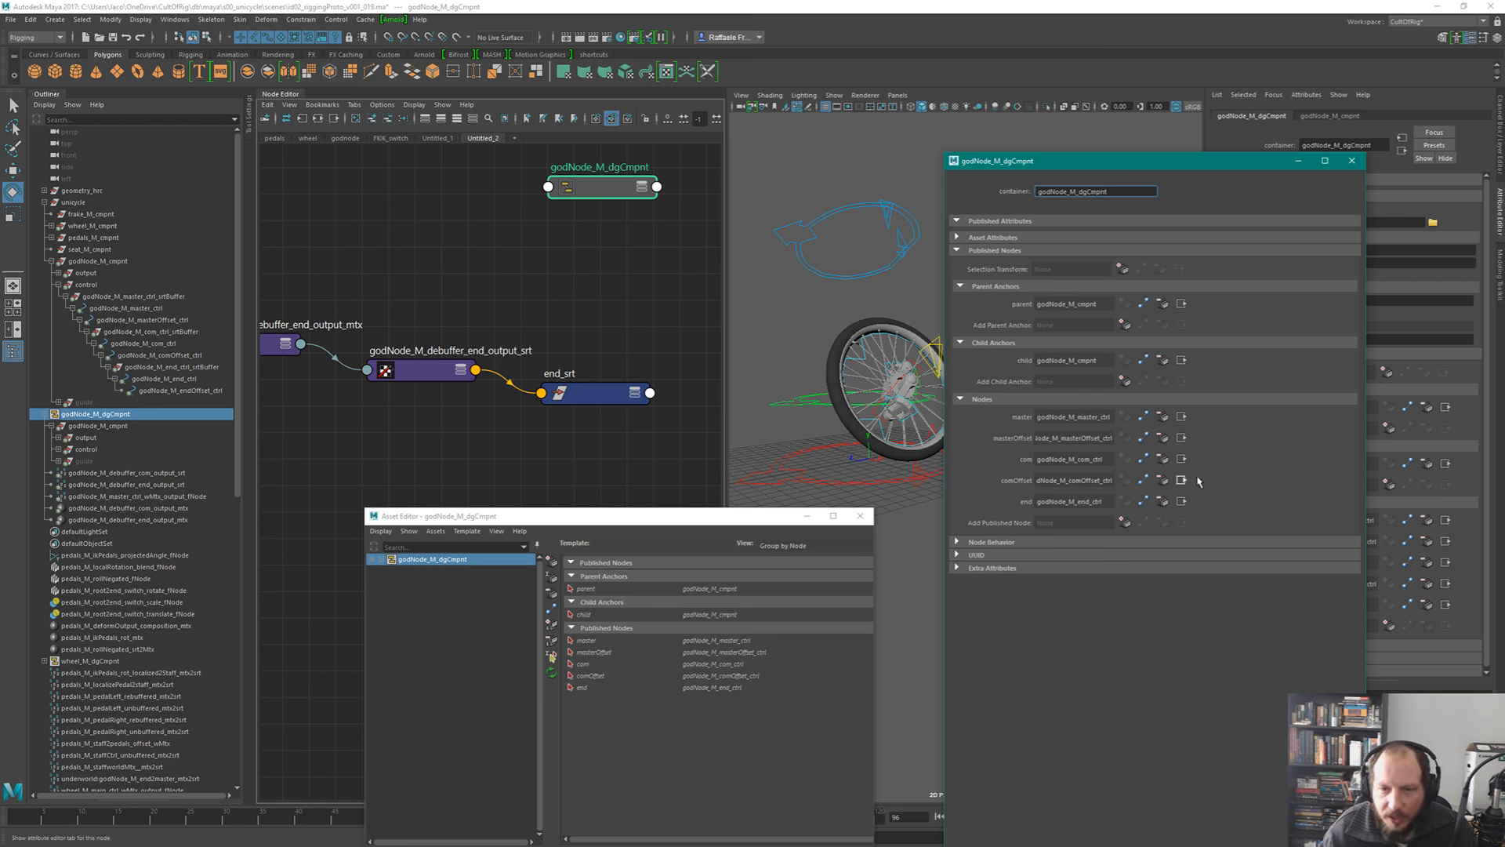
left_click(202, 390)
left_click(1124, 521)
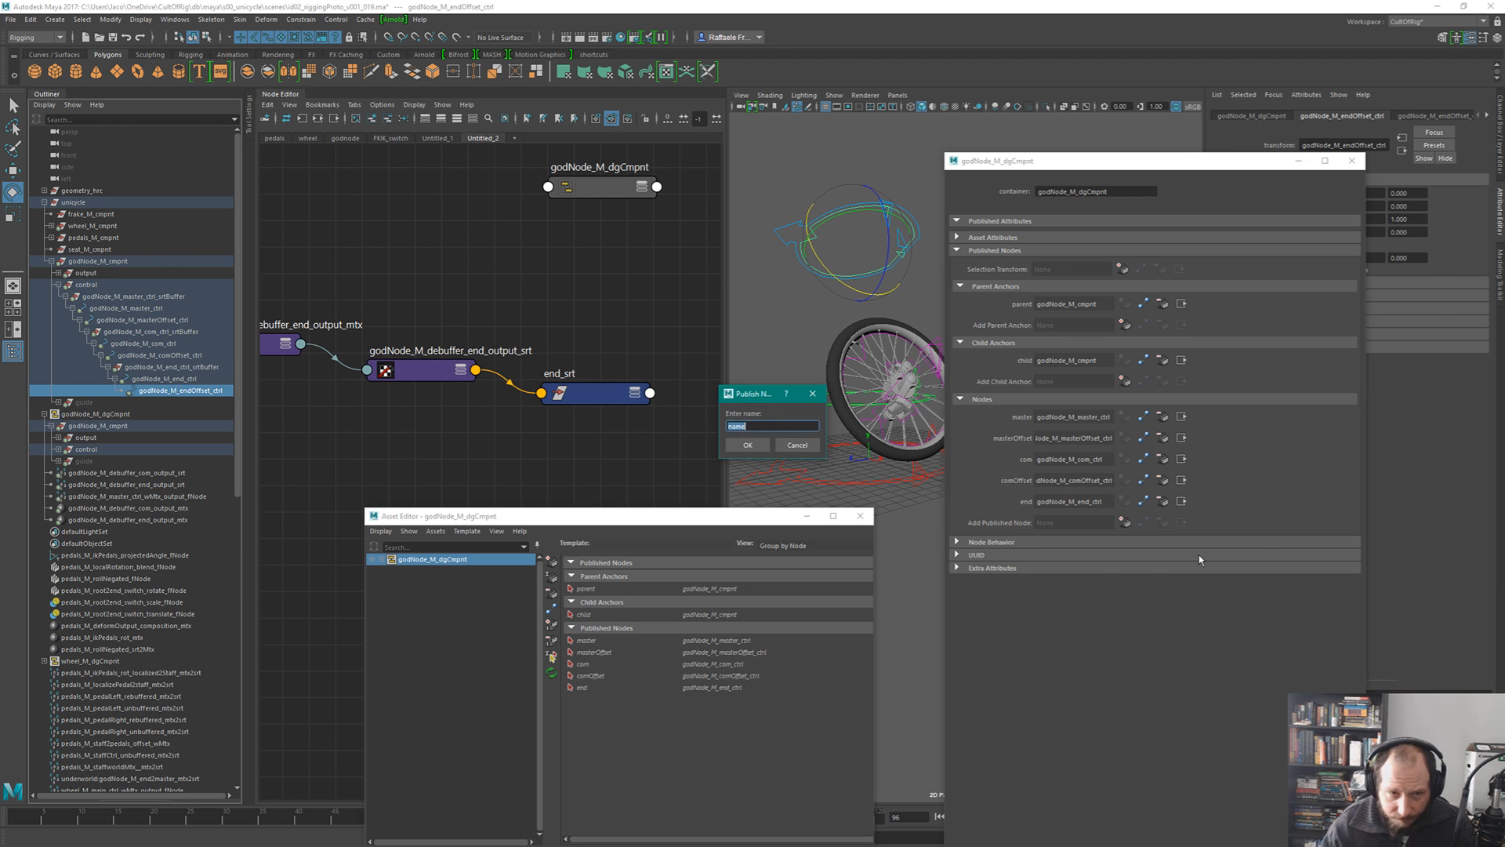
type("endOffset")
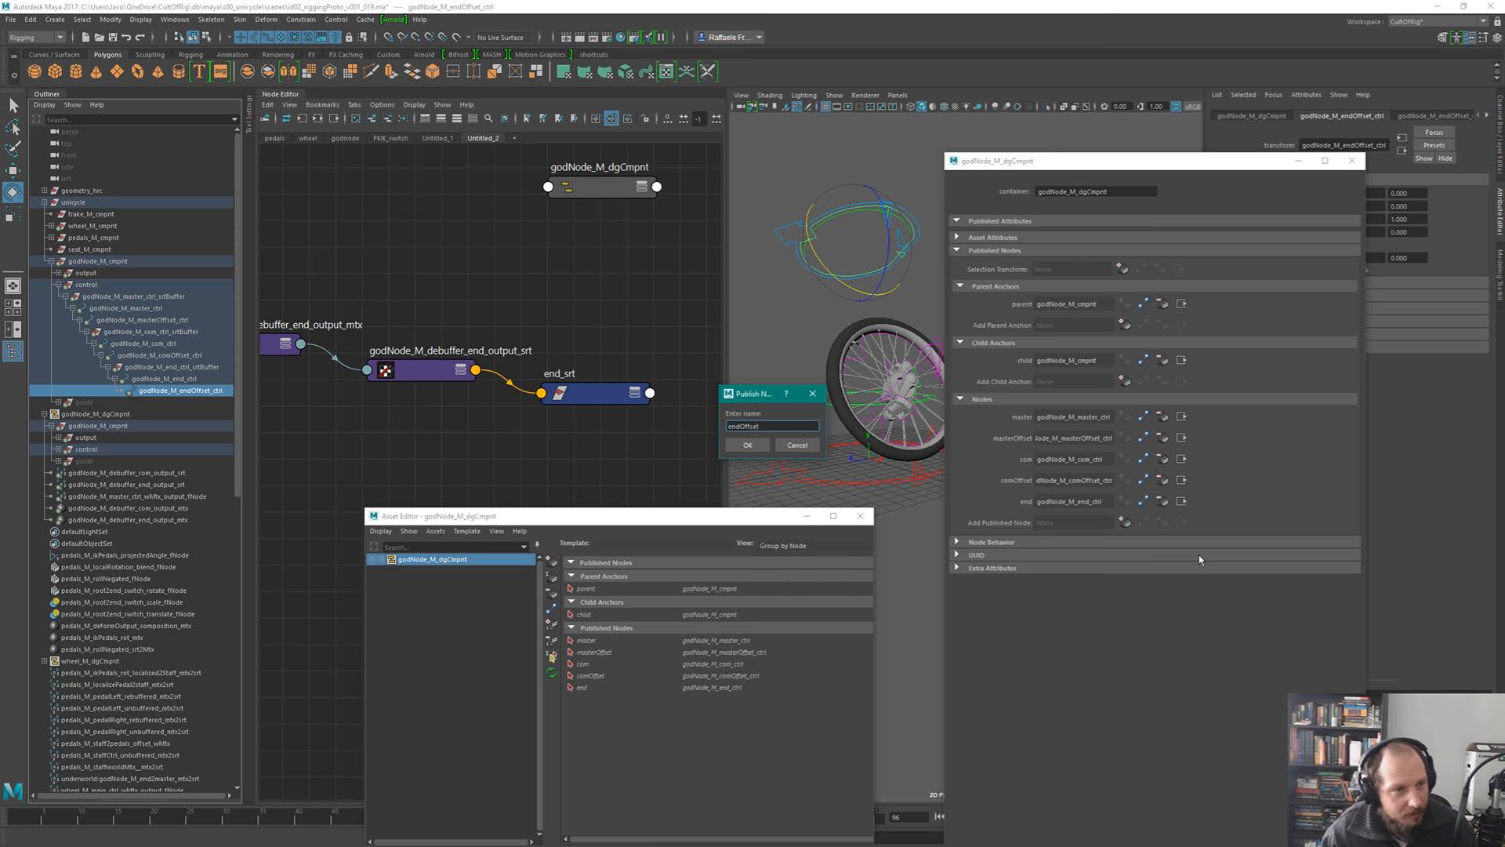
key("Return")
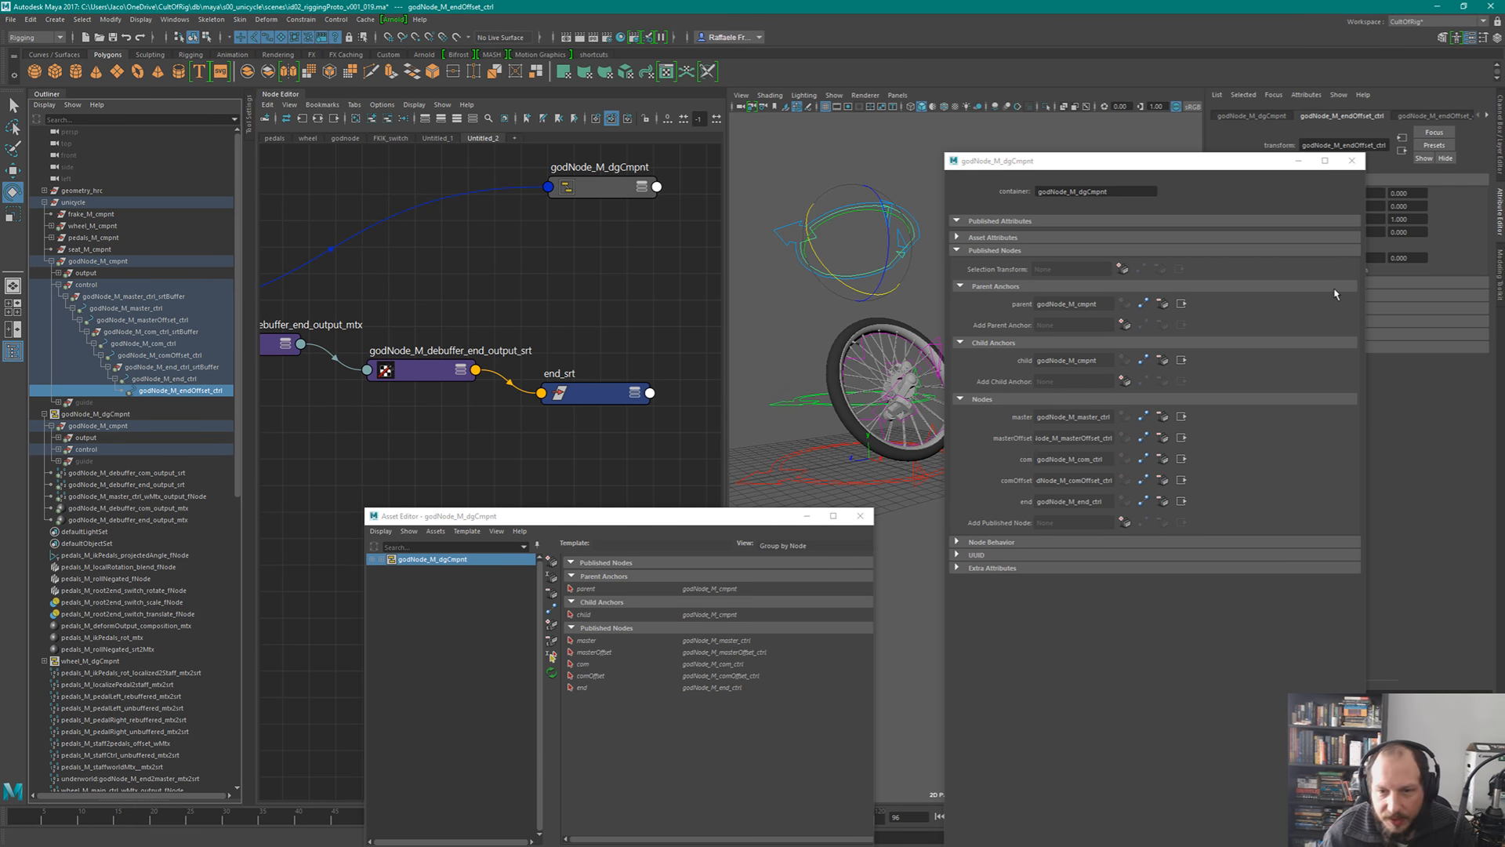
left_click(1353, 158)
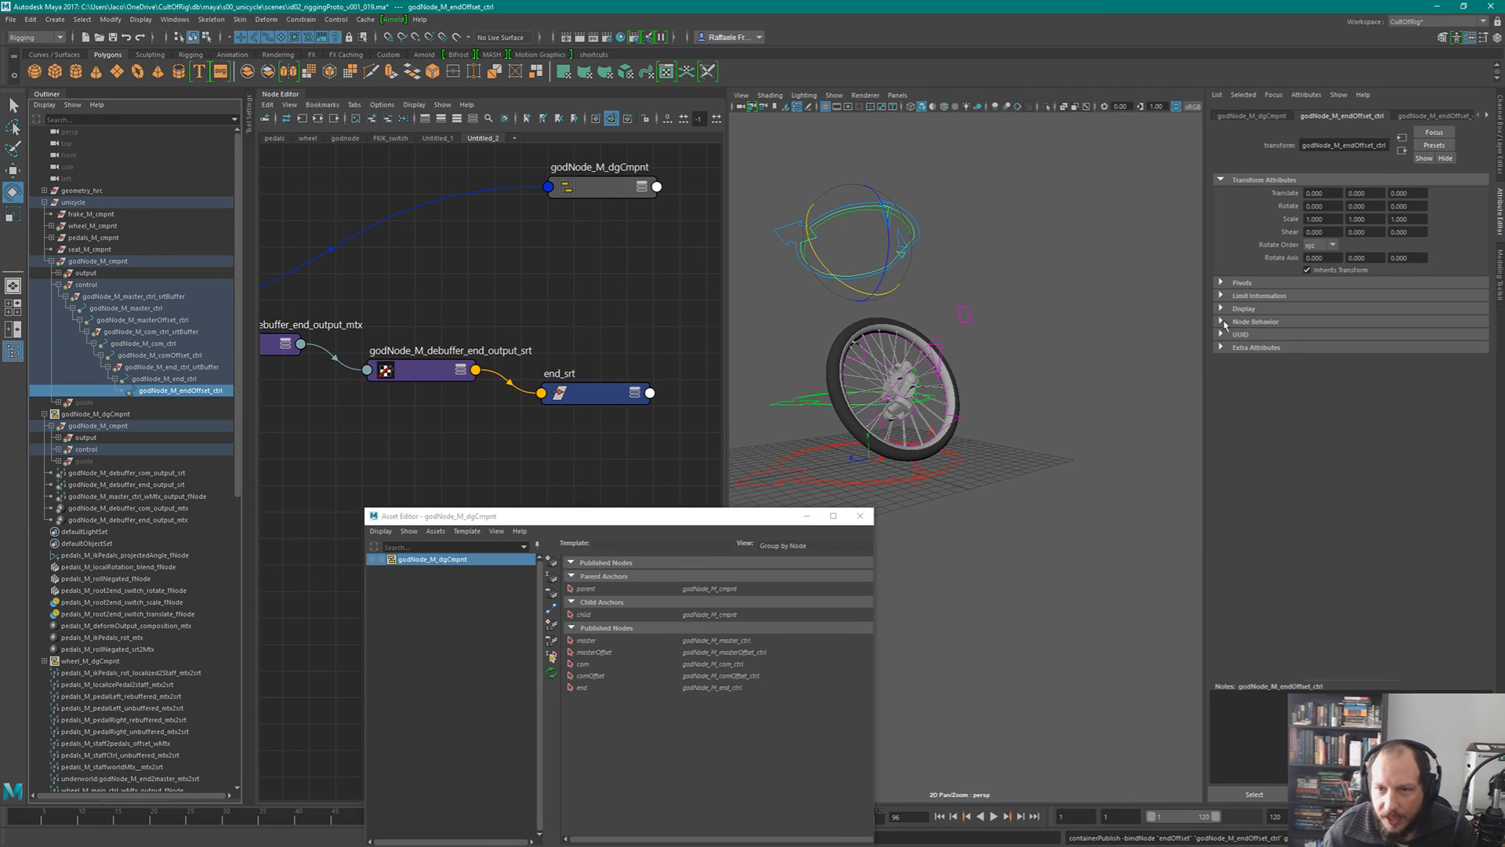
- Close the Asset Editor and enable Black Box on the godNode_M_dgCmpnt container
left_click(602, 188)
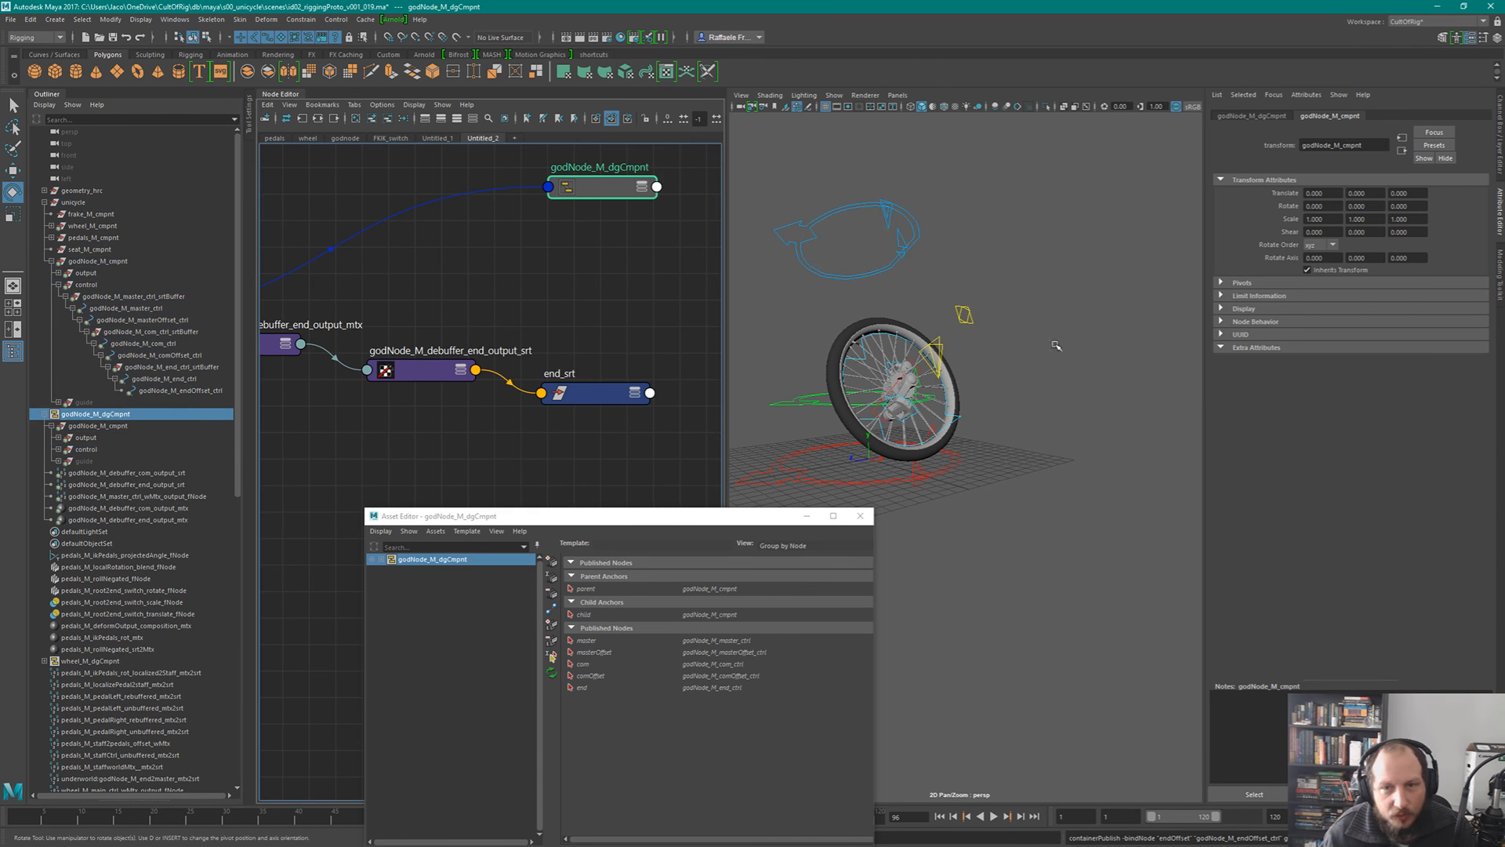
left_click(1251, 117)
scroll(1385, 480, "down", 1)
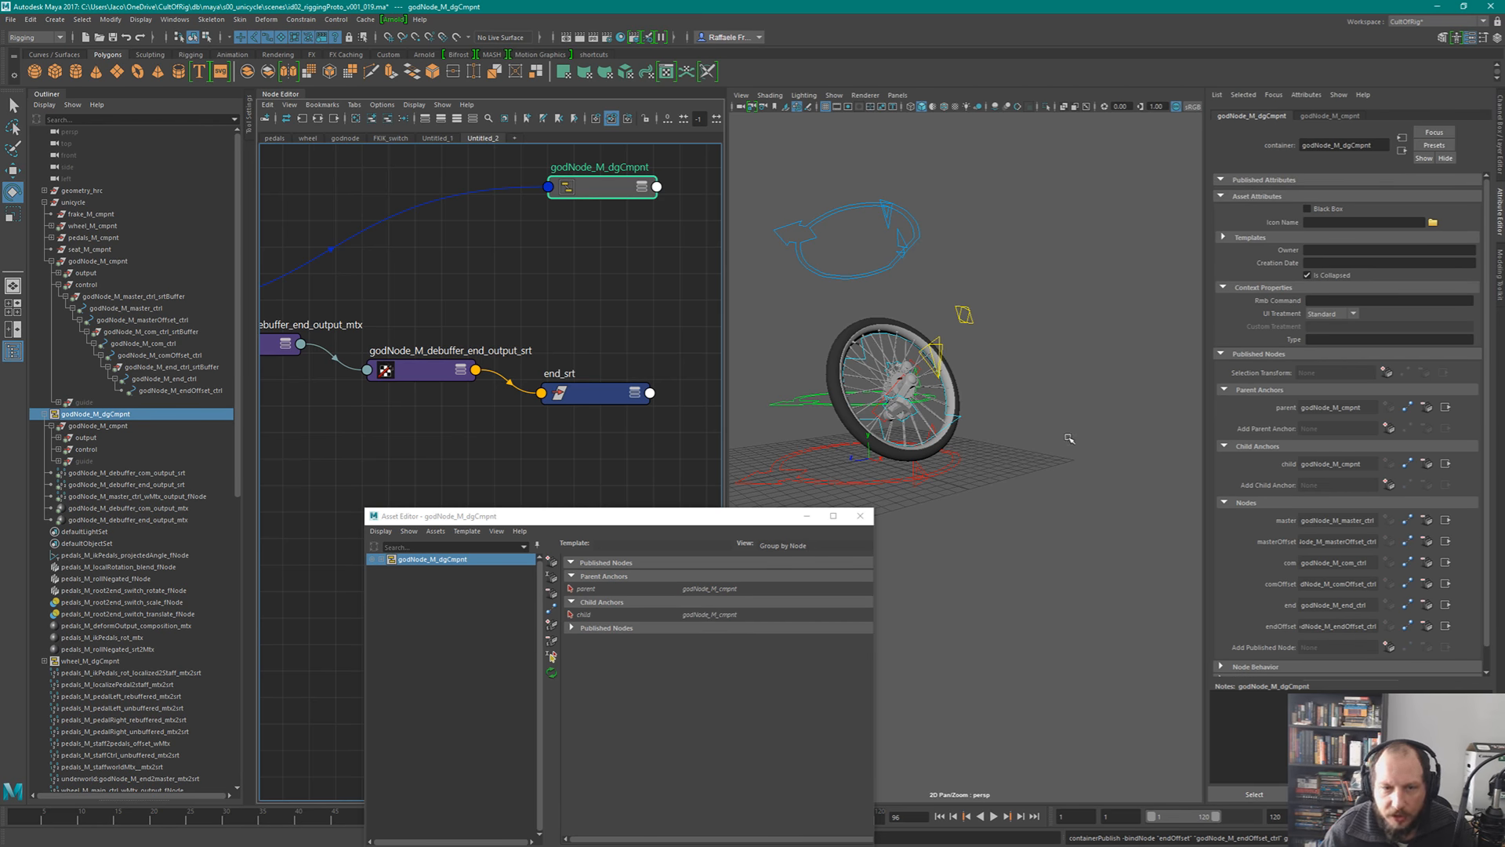
left_click(860, 515)
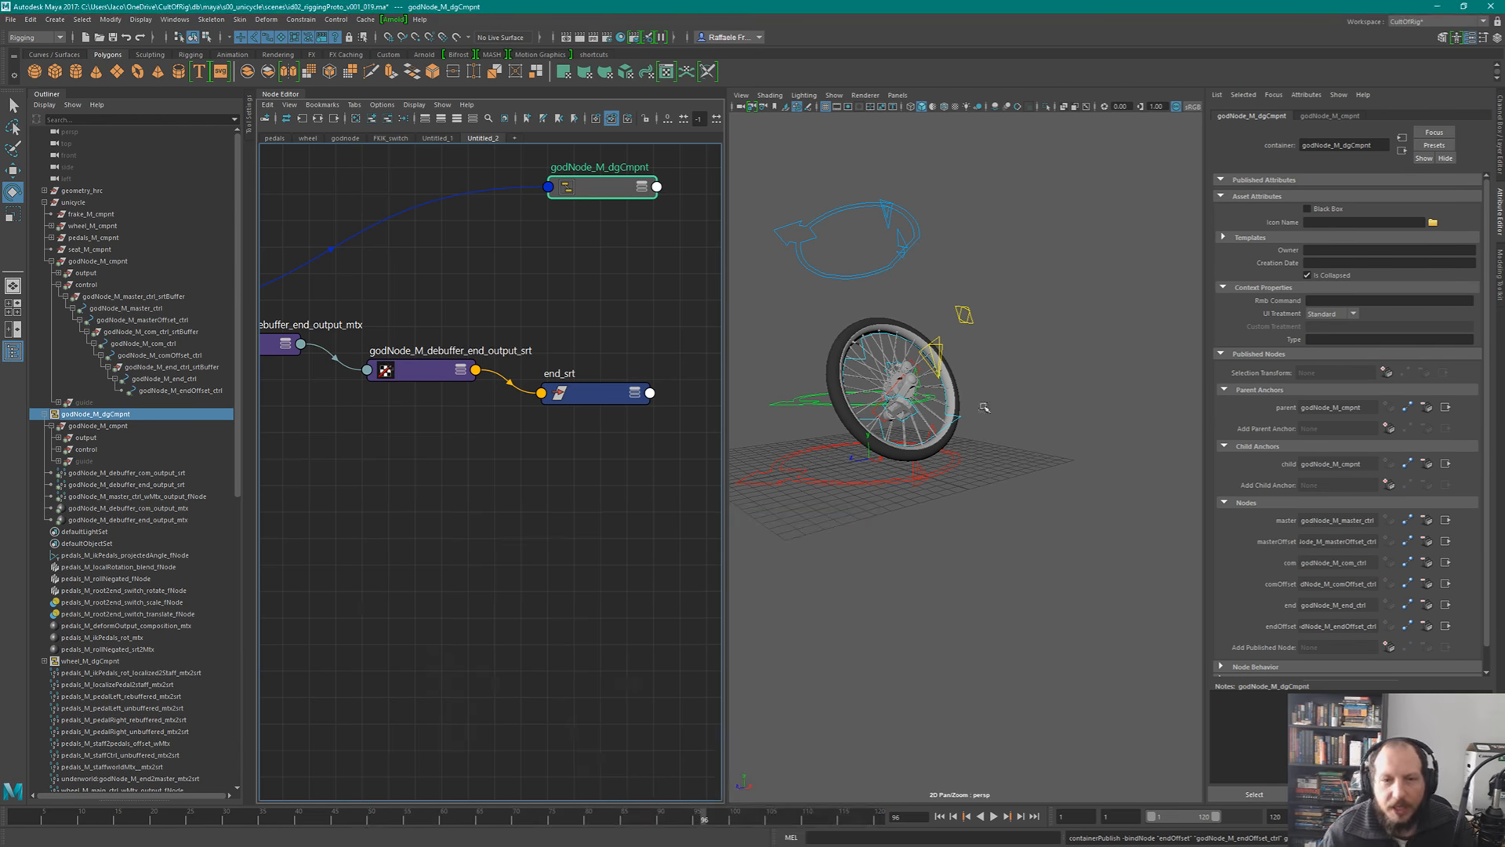
left_click(1307, 209)
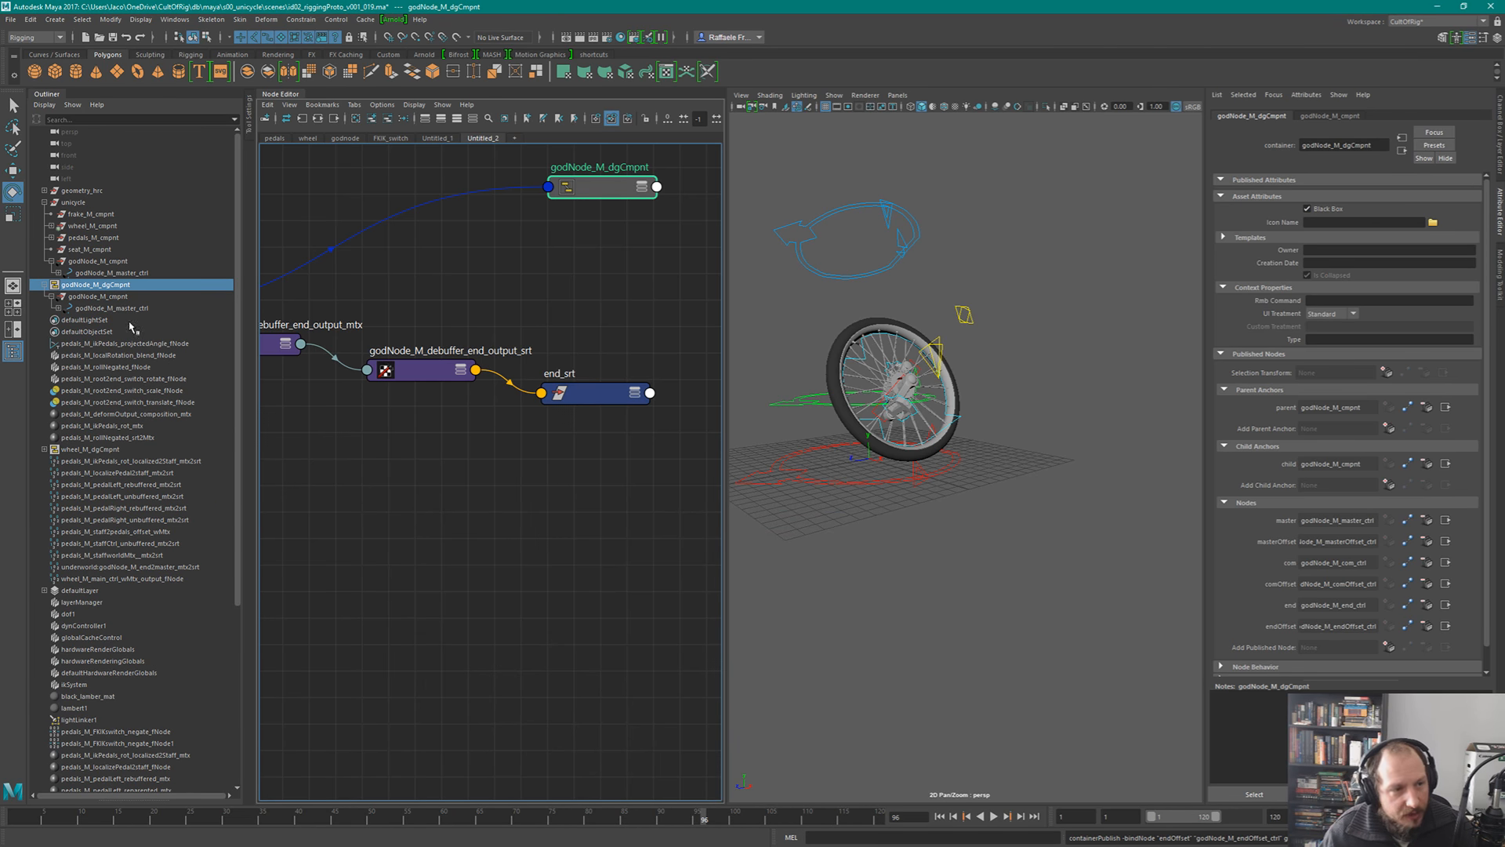
- Expand the black-boxed godNode_M_cmpnt hierarchy in the Outliner and select it down to godNode_M_endOffset_ctrl
left_click(57, 273)
left_click(86, 262)
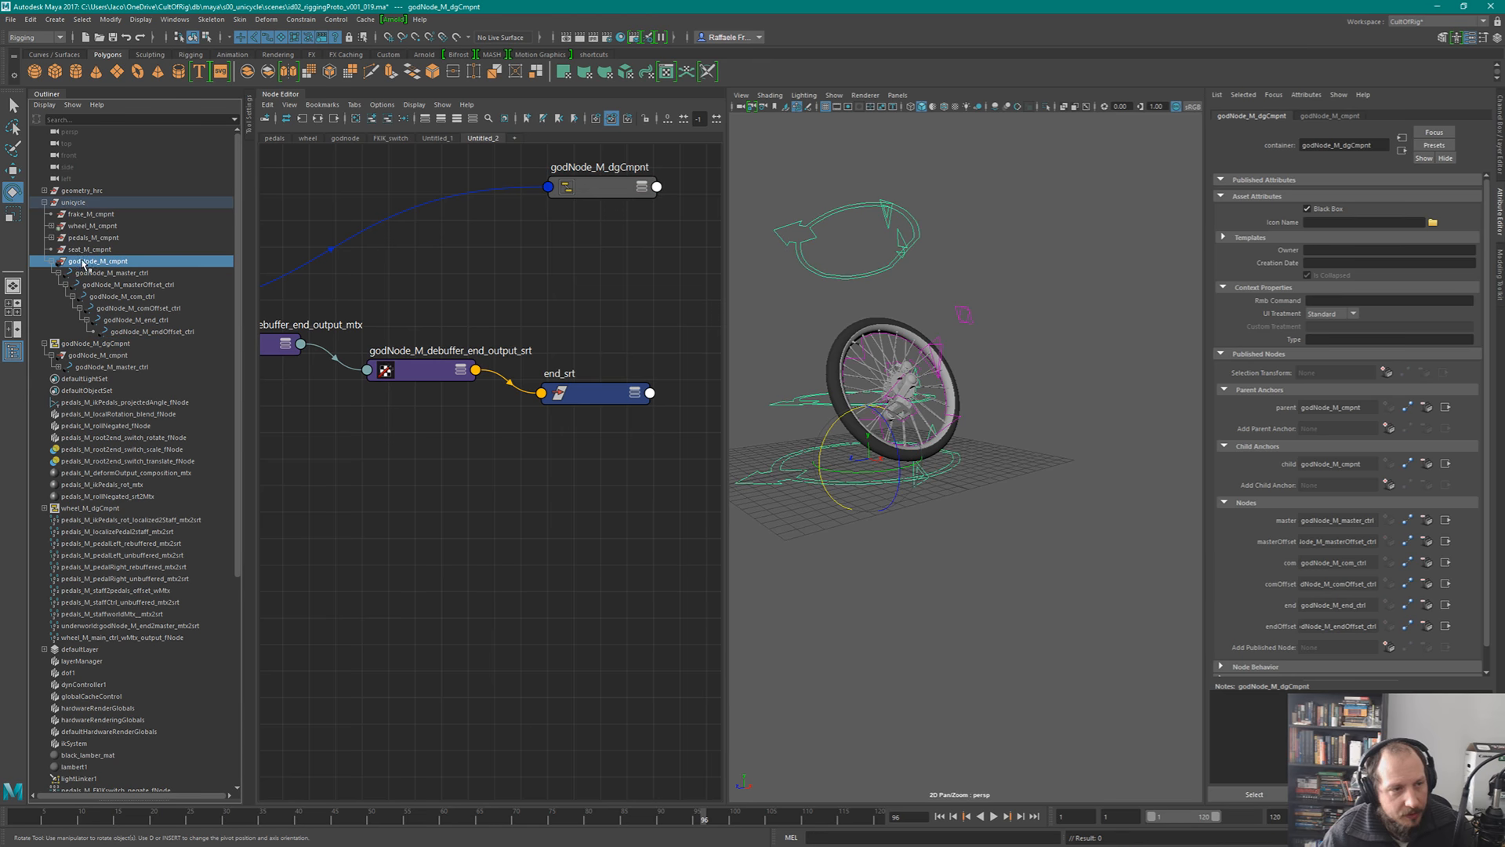
left_click(205, 342, "shift")
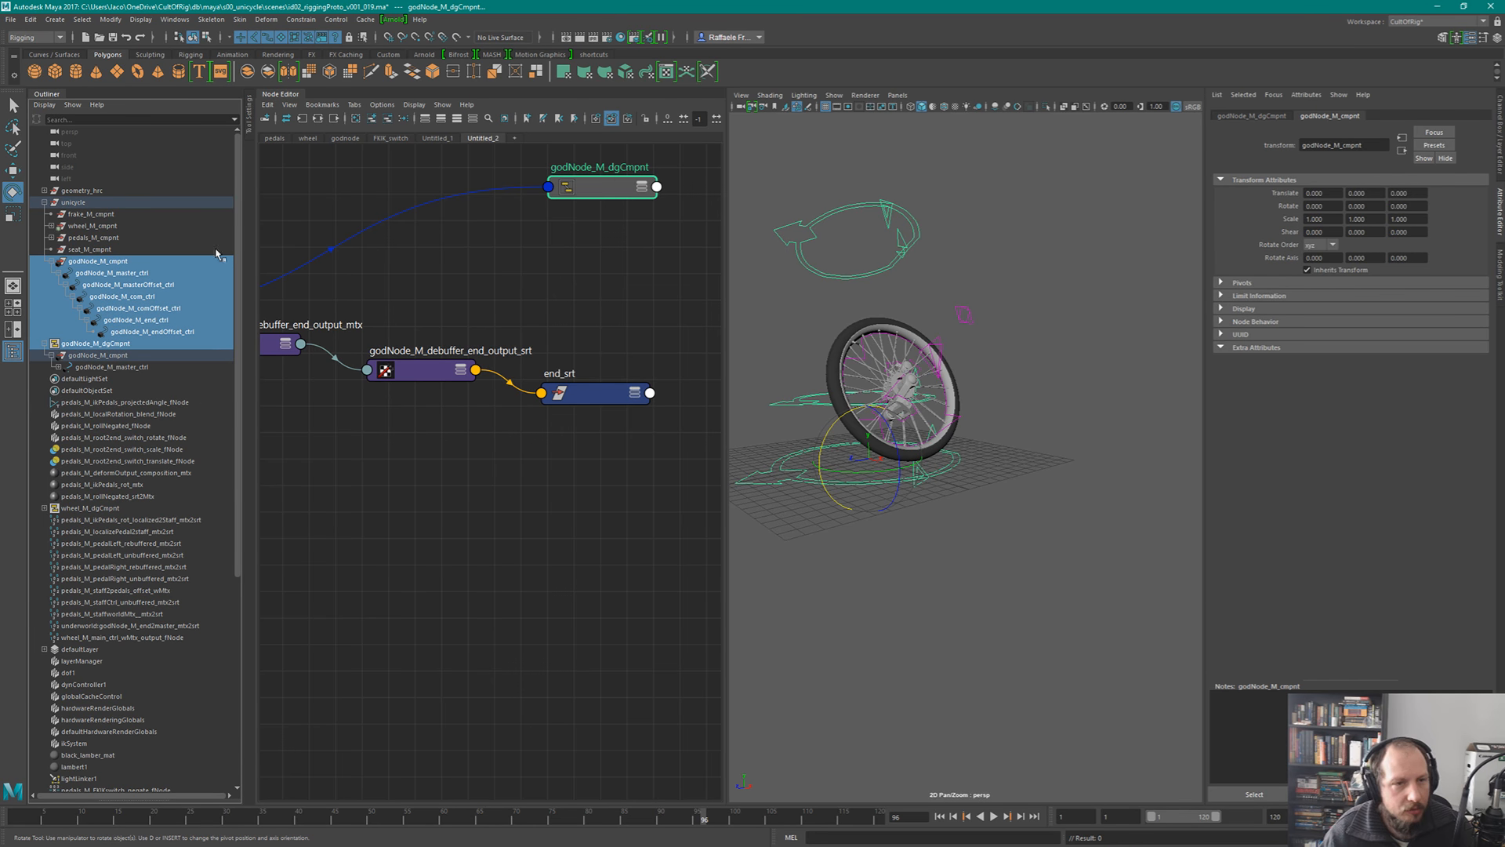
left_click_drag(169, 266, 180, 330)
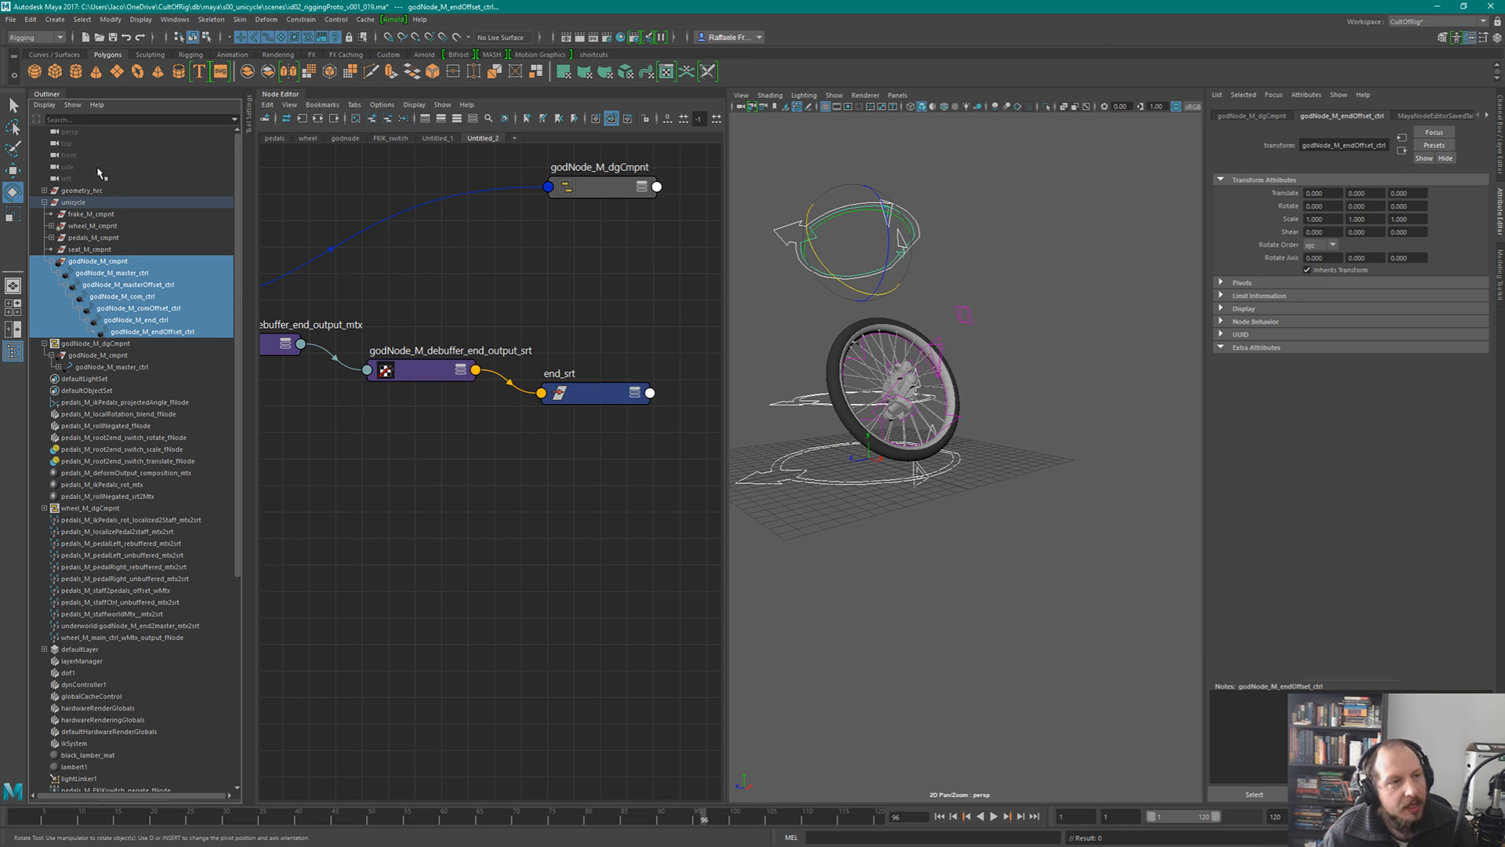
- Try the Under Asset display of advanced asset contents in the Outliner and select godNode_M_dgCmpnt there
left_click(44, 105)
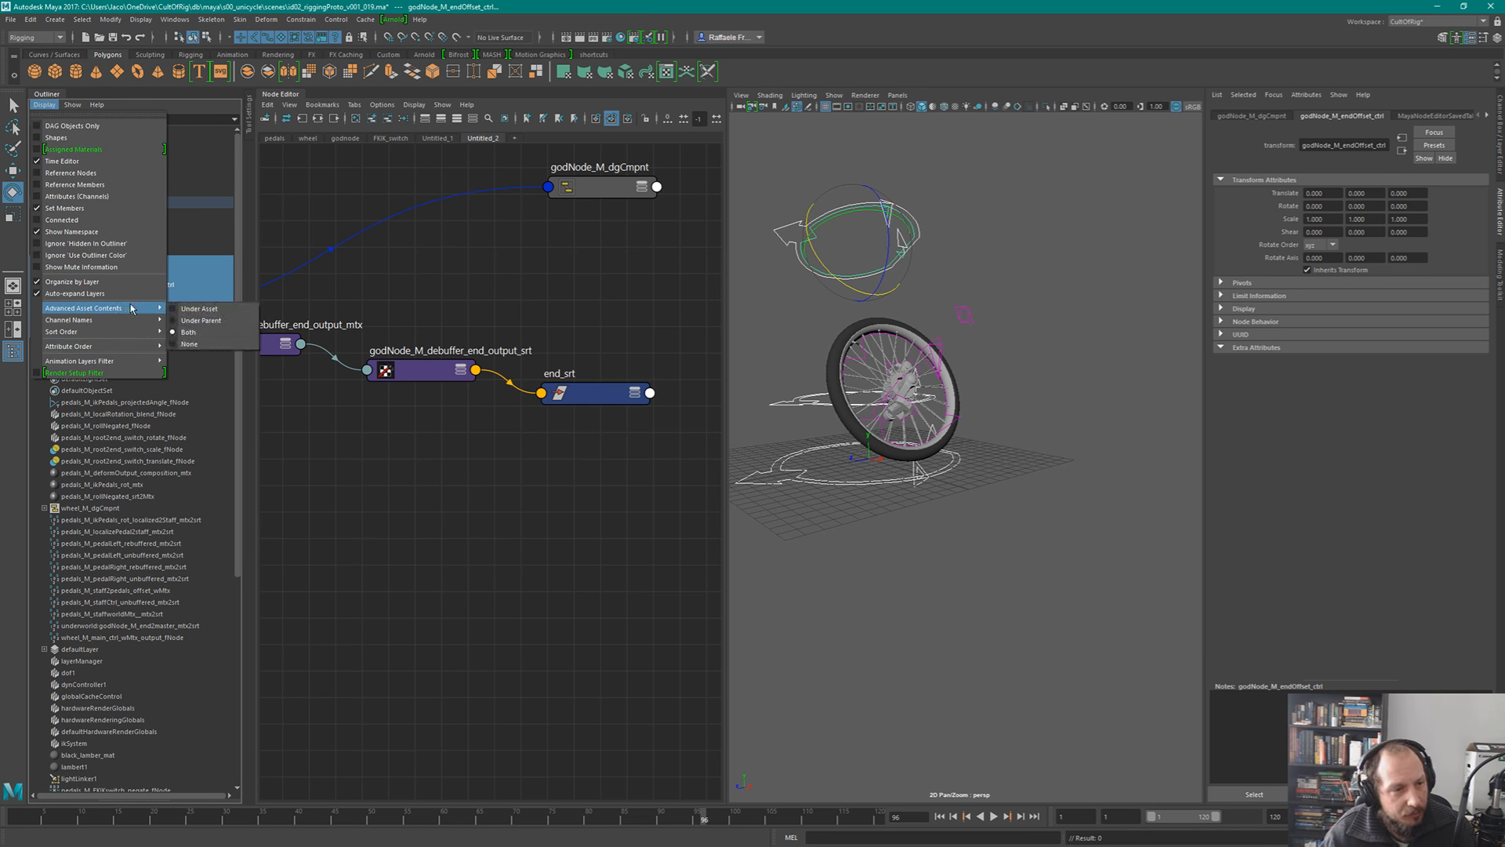
mouse_move(89, 310)
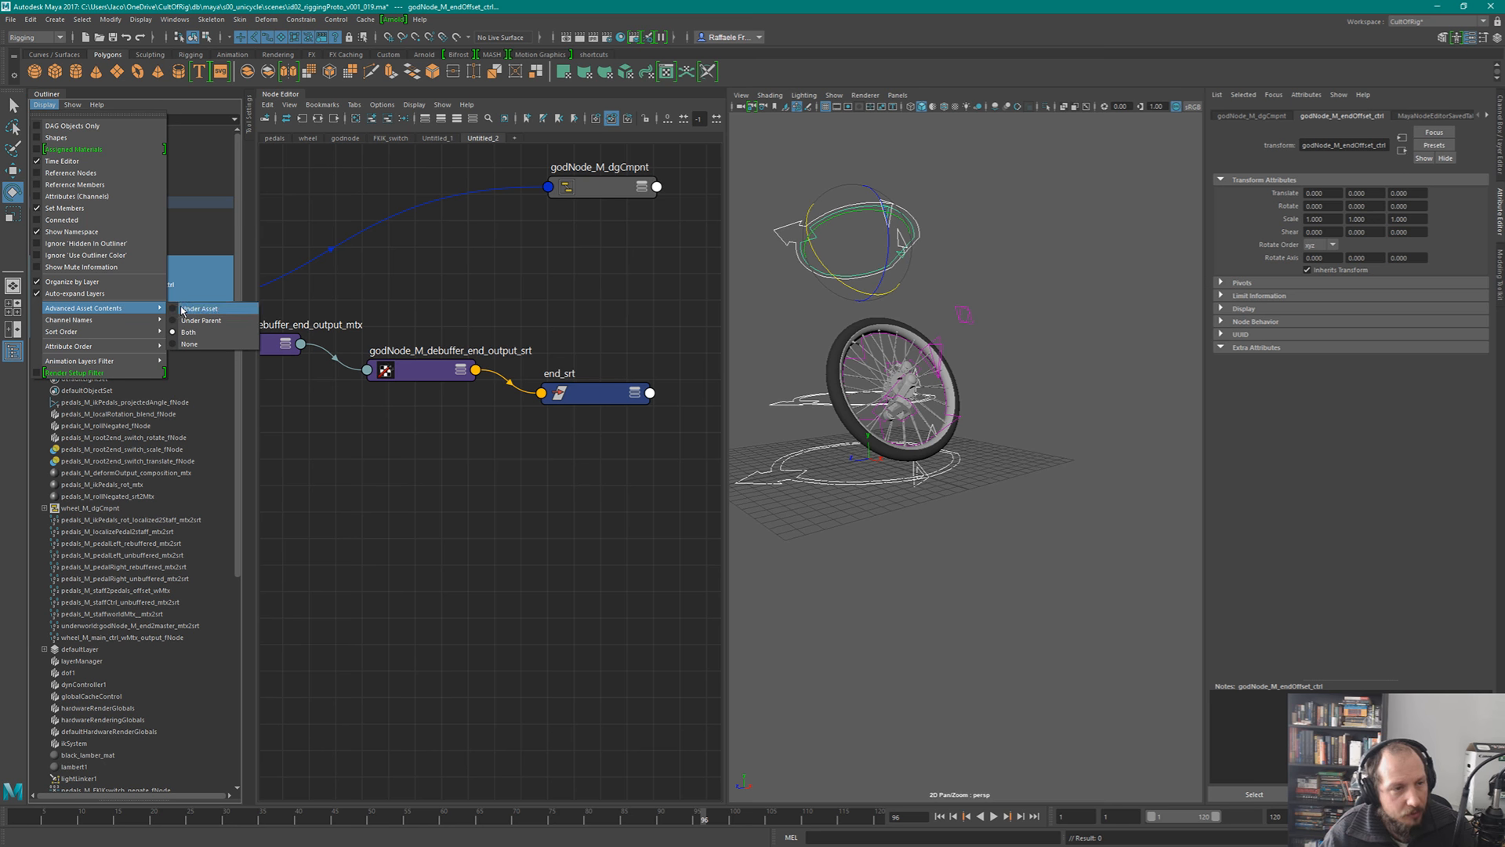
left_click(182, 311)
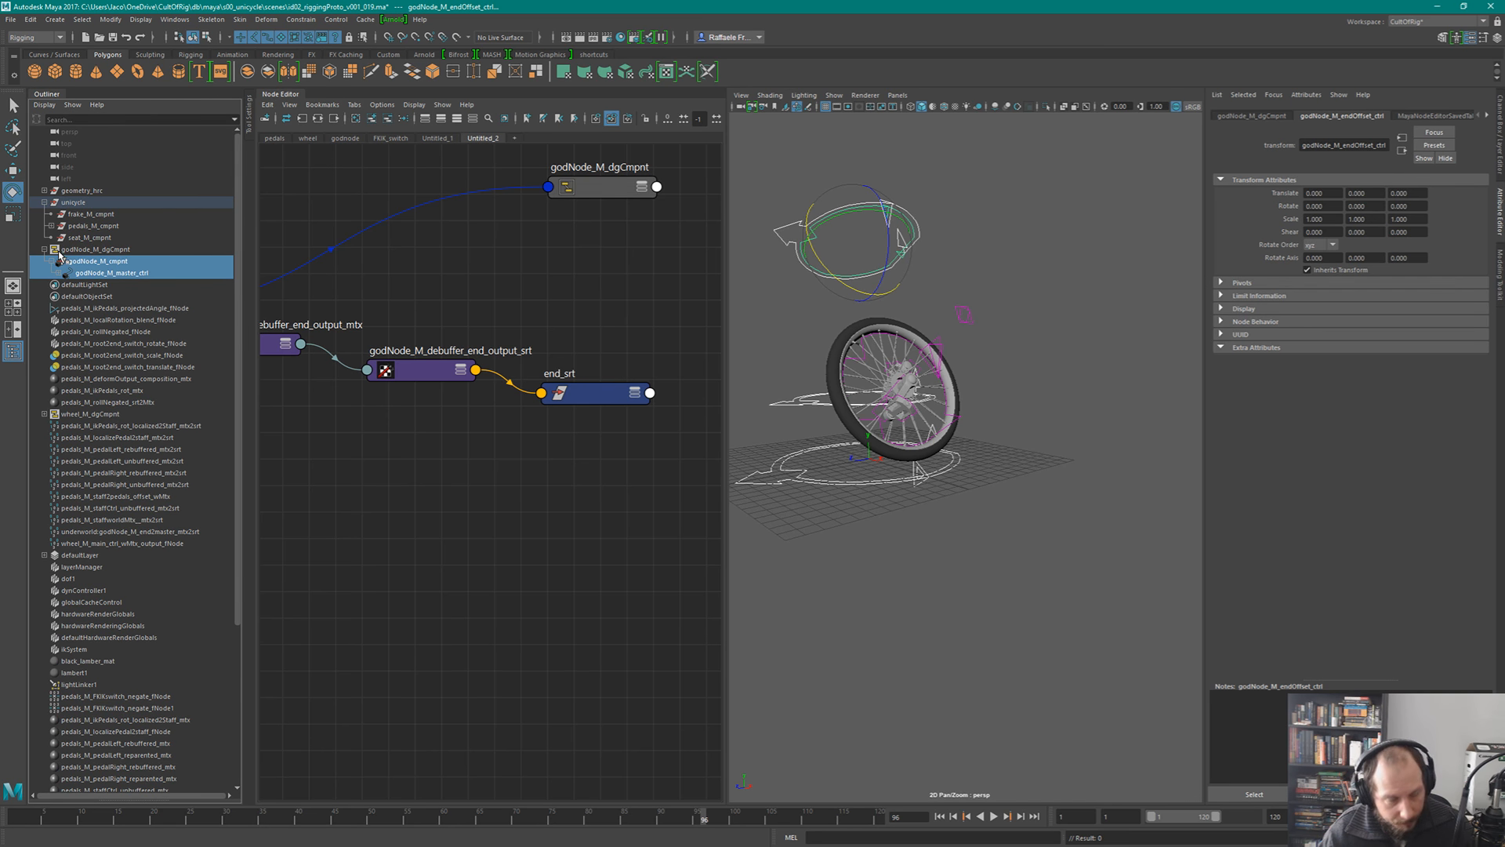
left_click(45, 202)
left_click(45, 202)
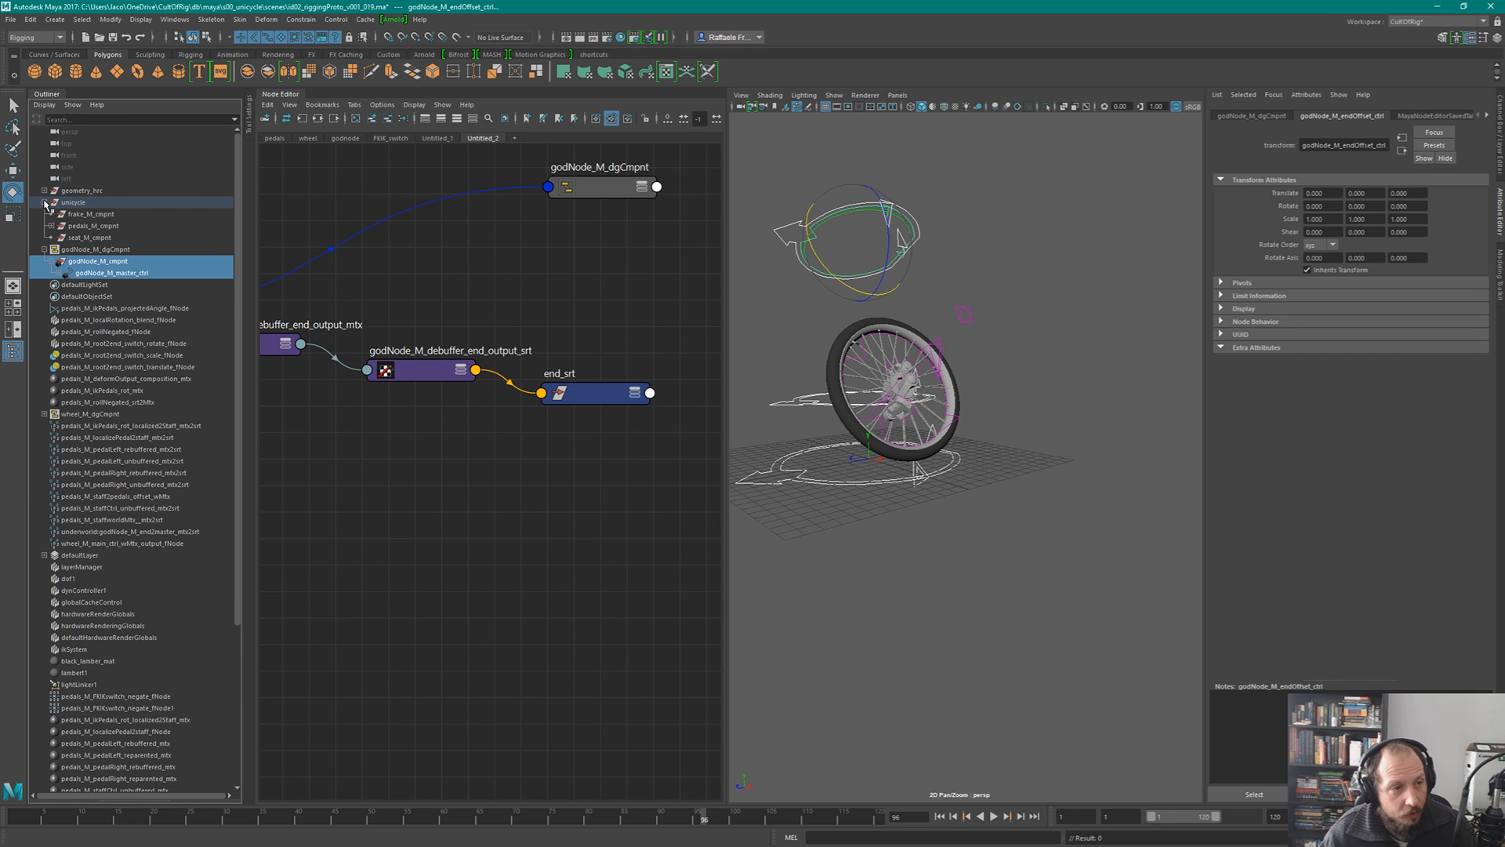
left_click(108, 249)
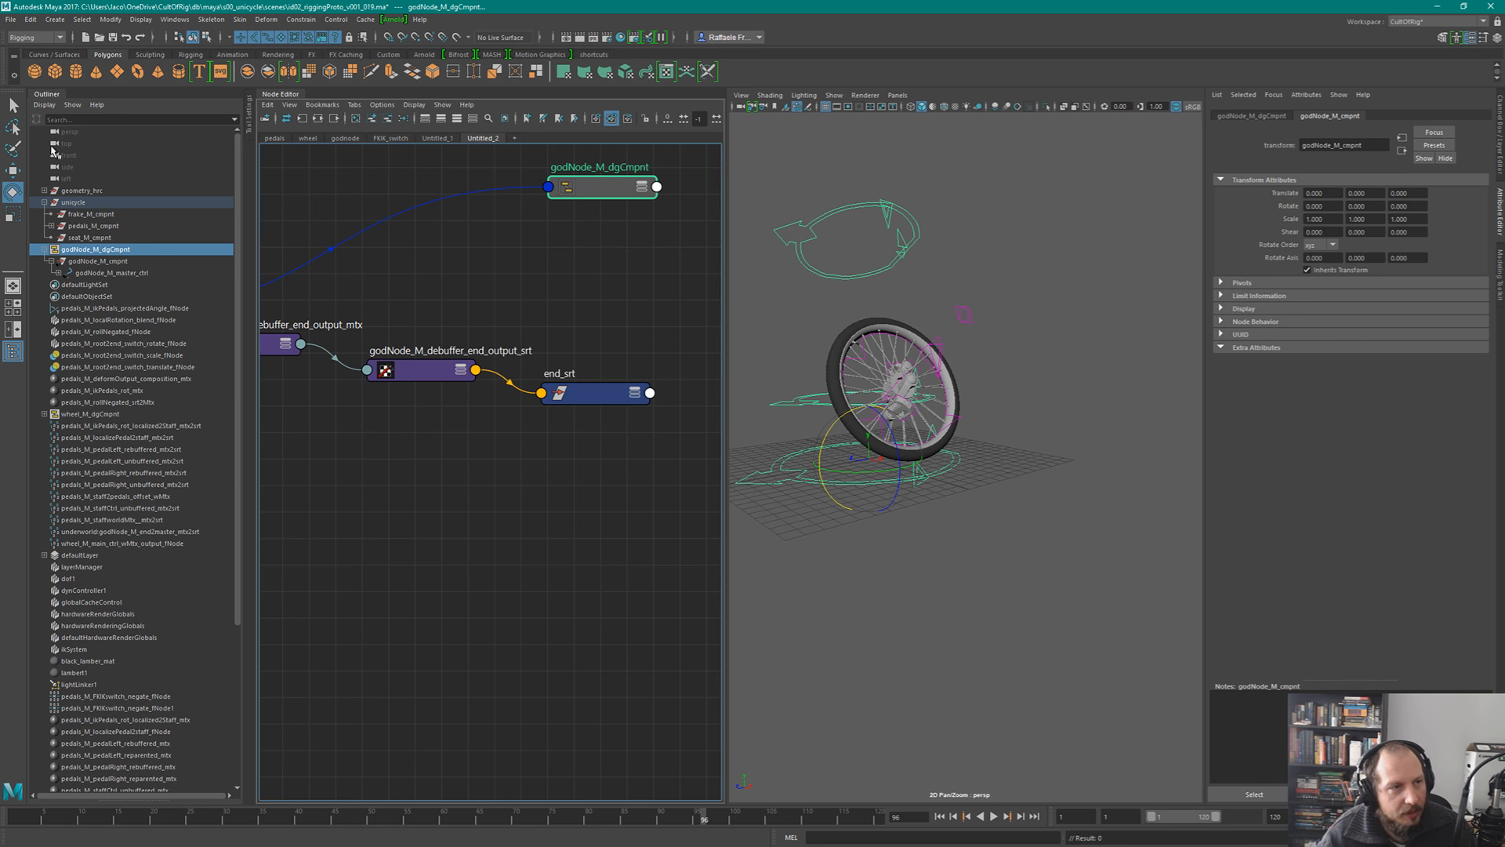
- Set the Outliner to show advanced asset contents Under Parent and DAG objects only, and clear the selection
left_click(44, 105)
mouse_move(126, 308)
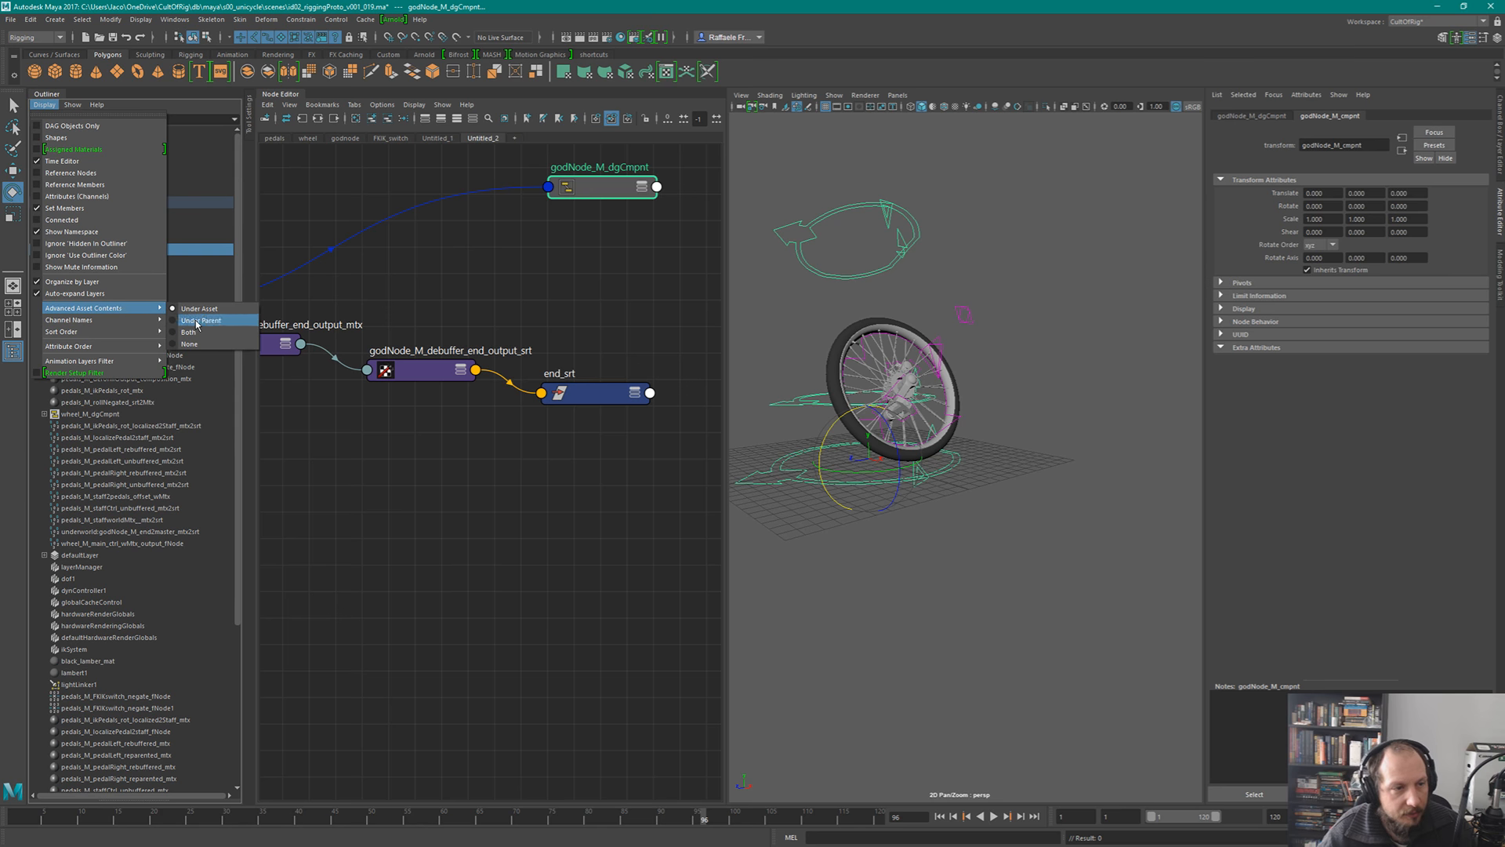
left_click(195, 323)
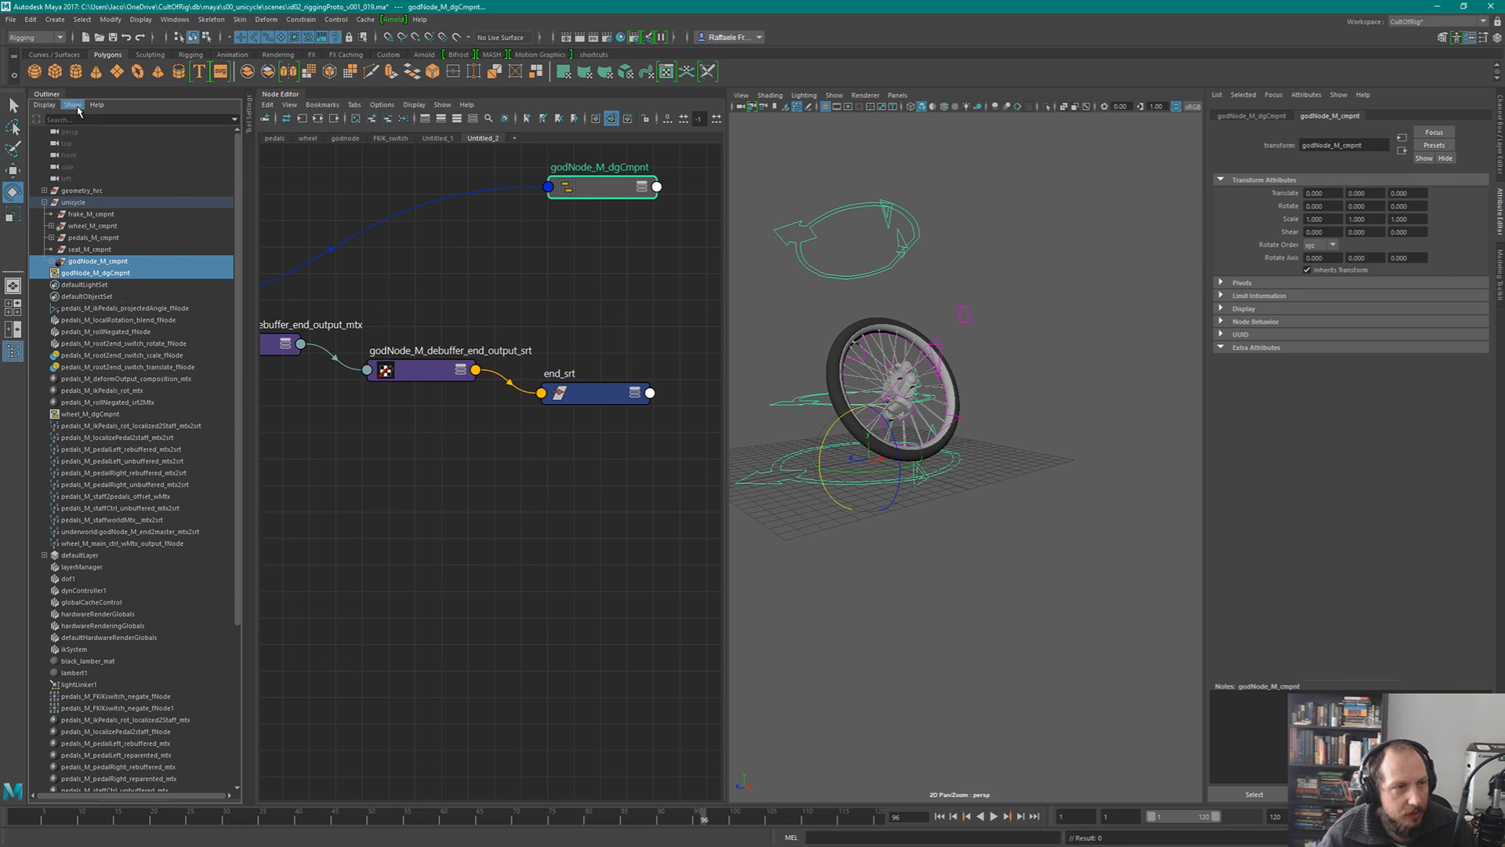
left_click(44, 104)
left_click(59, 125)
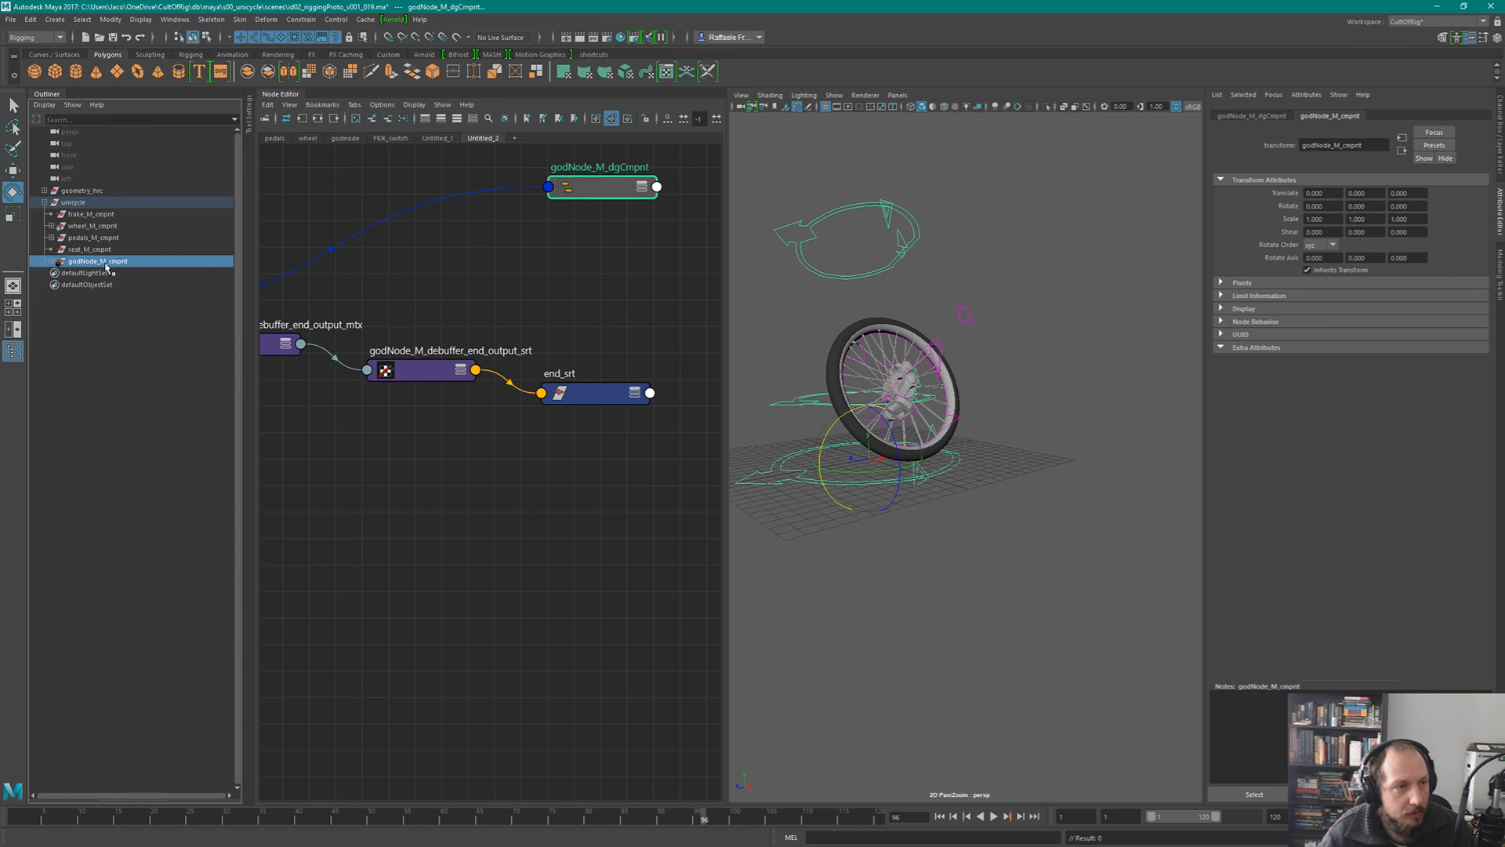
left_click(156, 431)
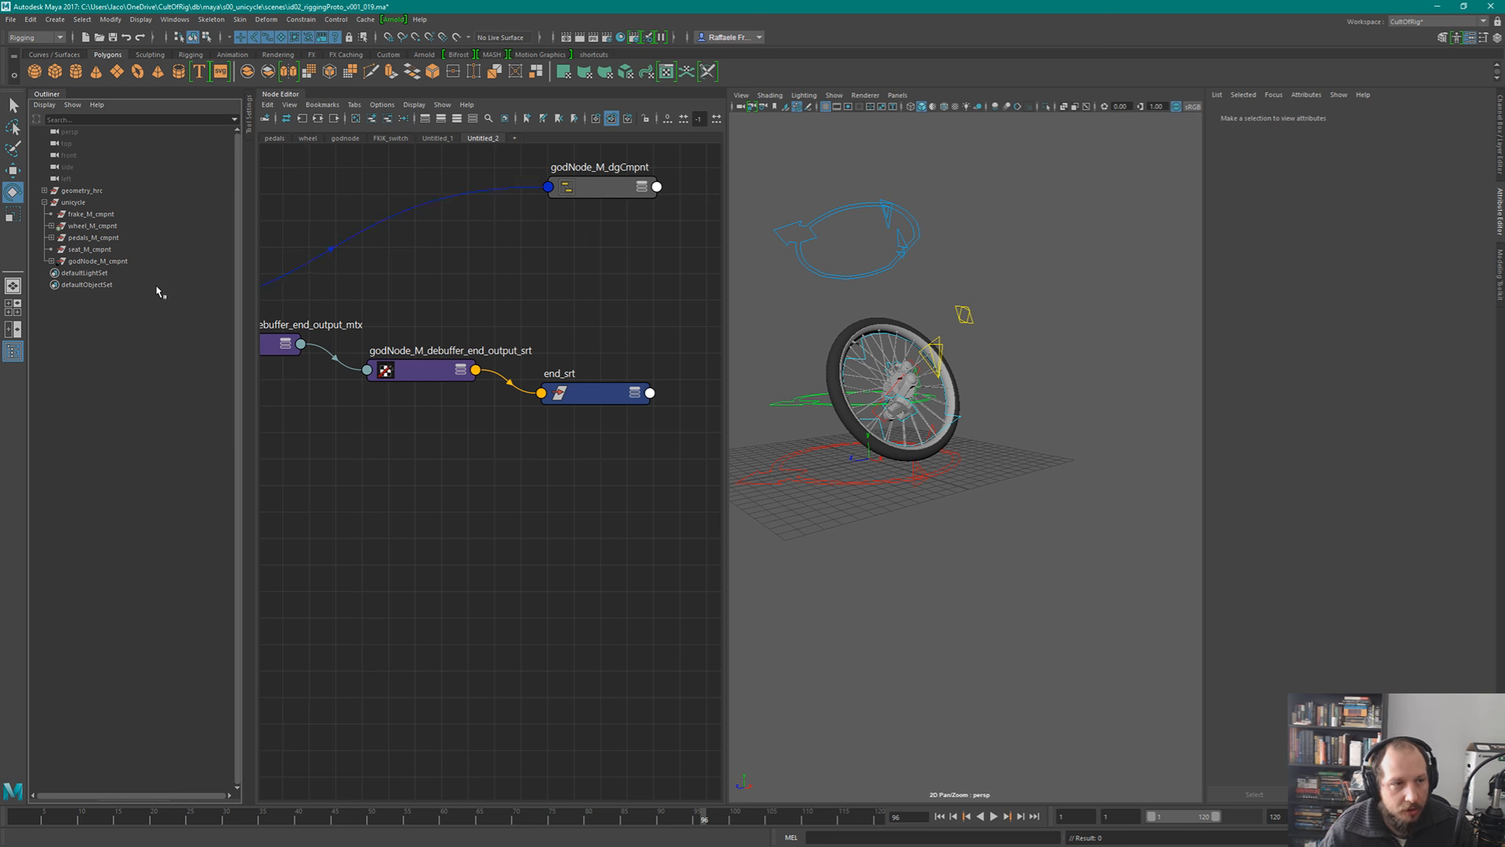
- Expand godNode_M_cmpnt in the Outliner and examine its published controls from godNode_M_master_ctrl to godNode_M_endOffset_ctrl in the viewport
left_click(611, 192)
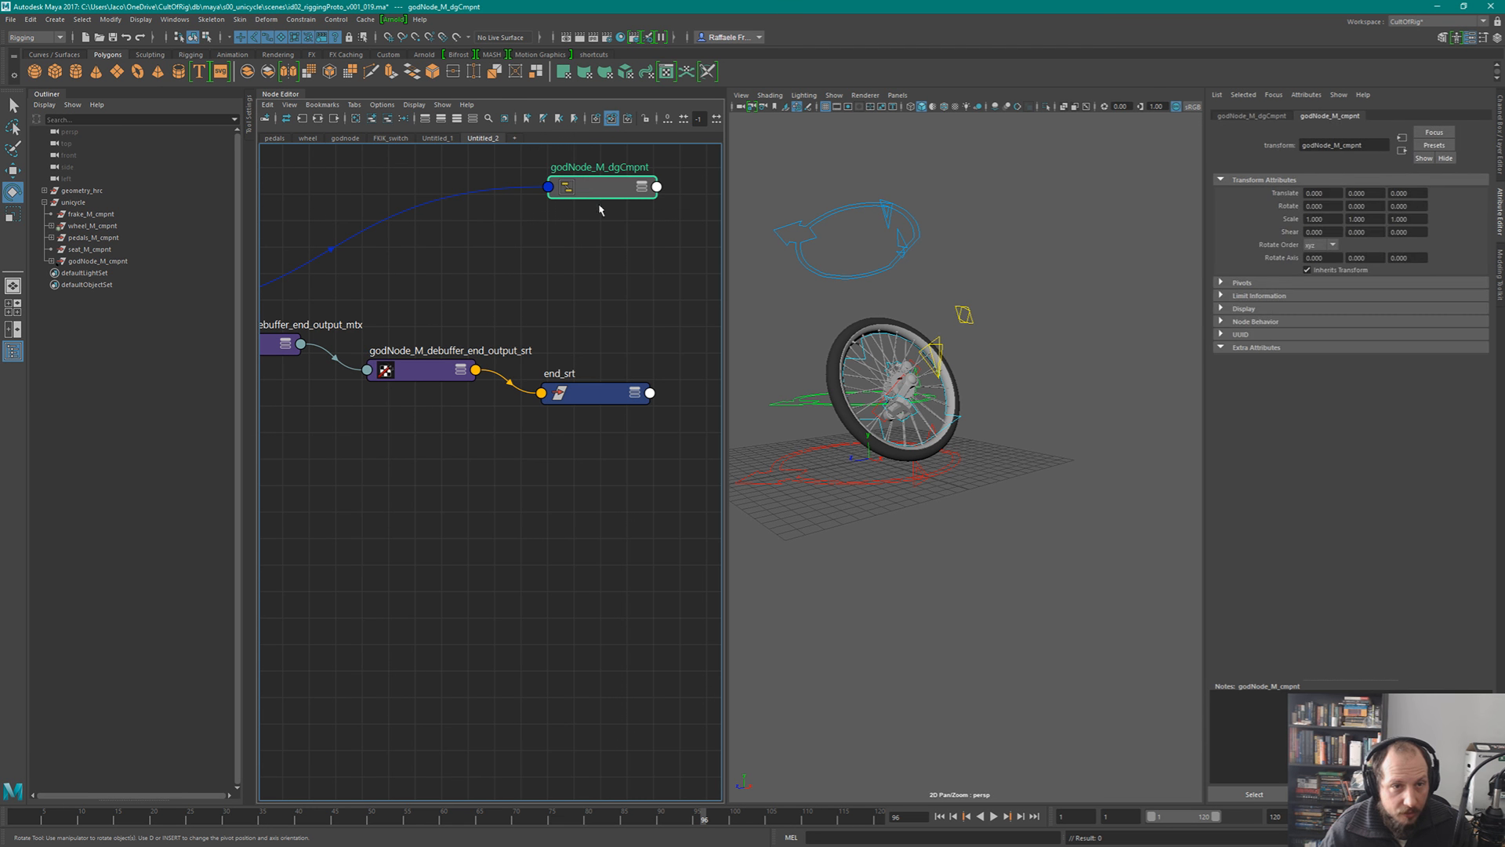
left_click(51, 262)
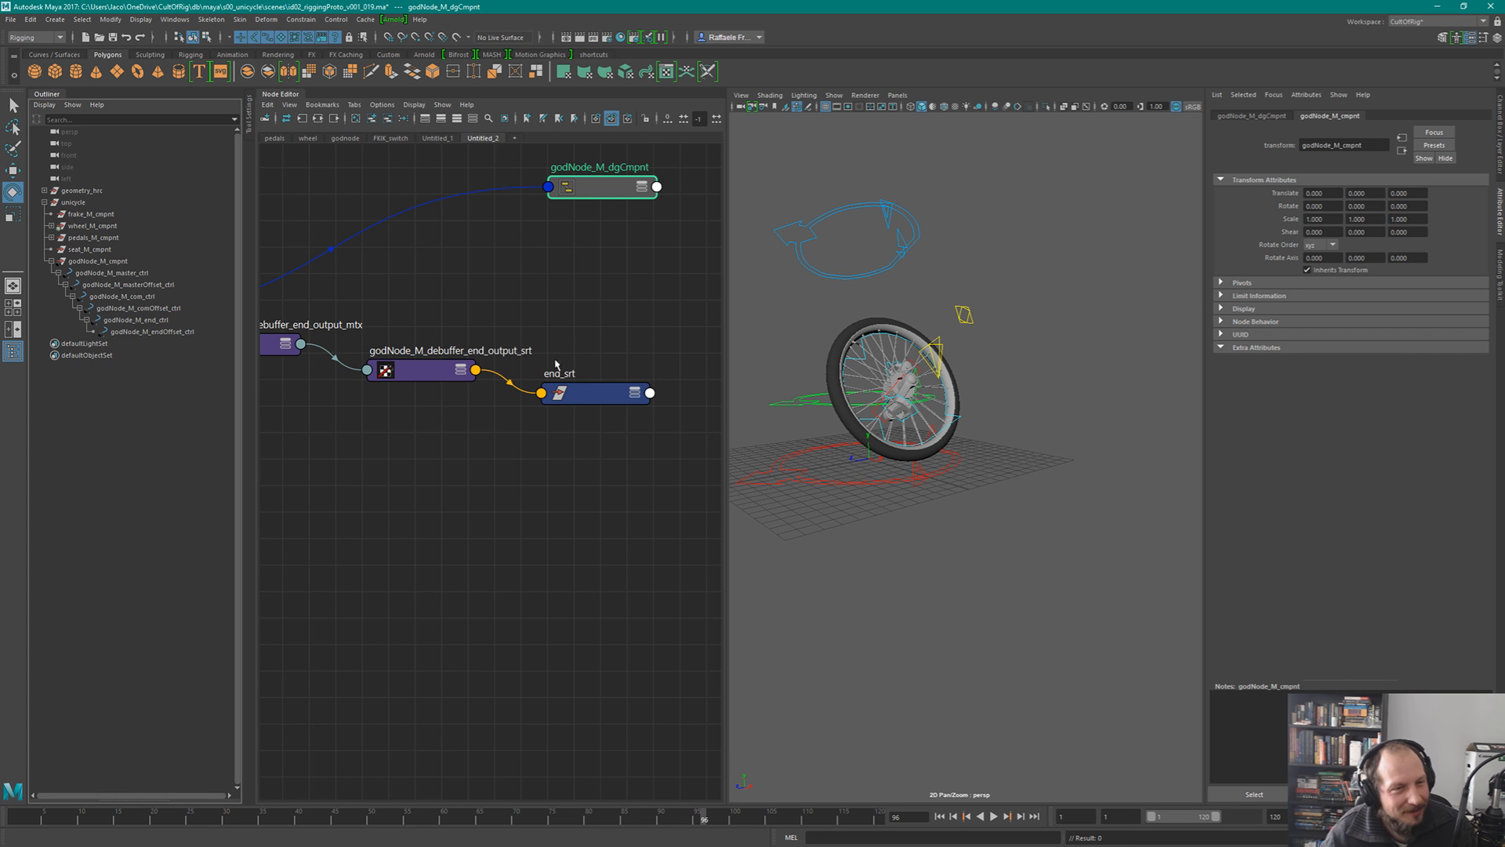
middle_click_drag(552, 262, 543, 325, "alt")
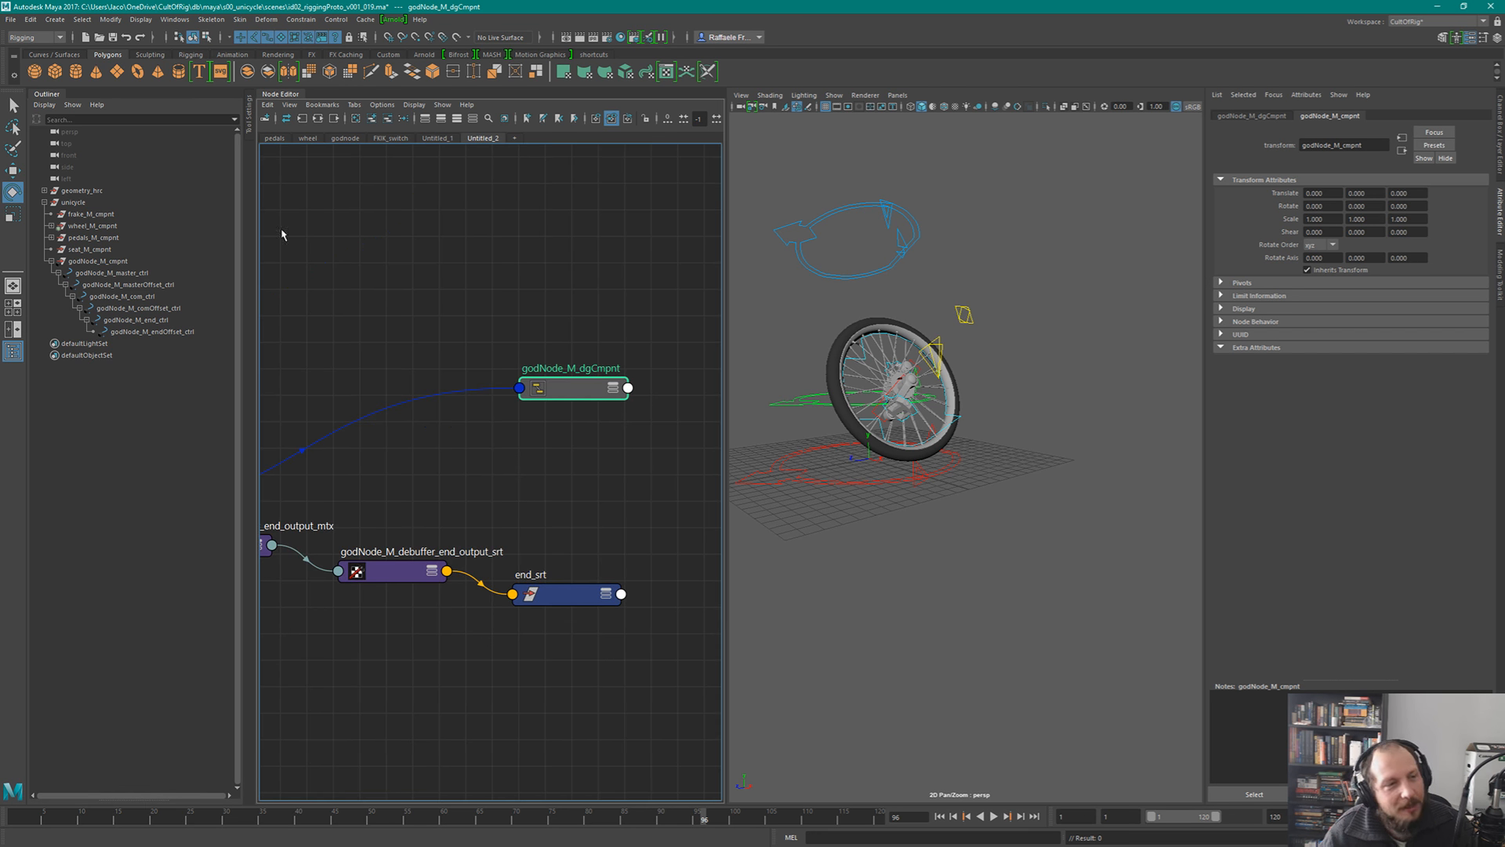
left_click(99, 261)
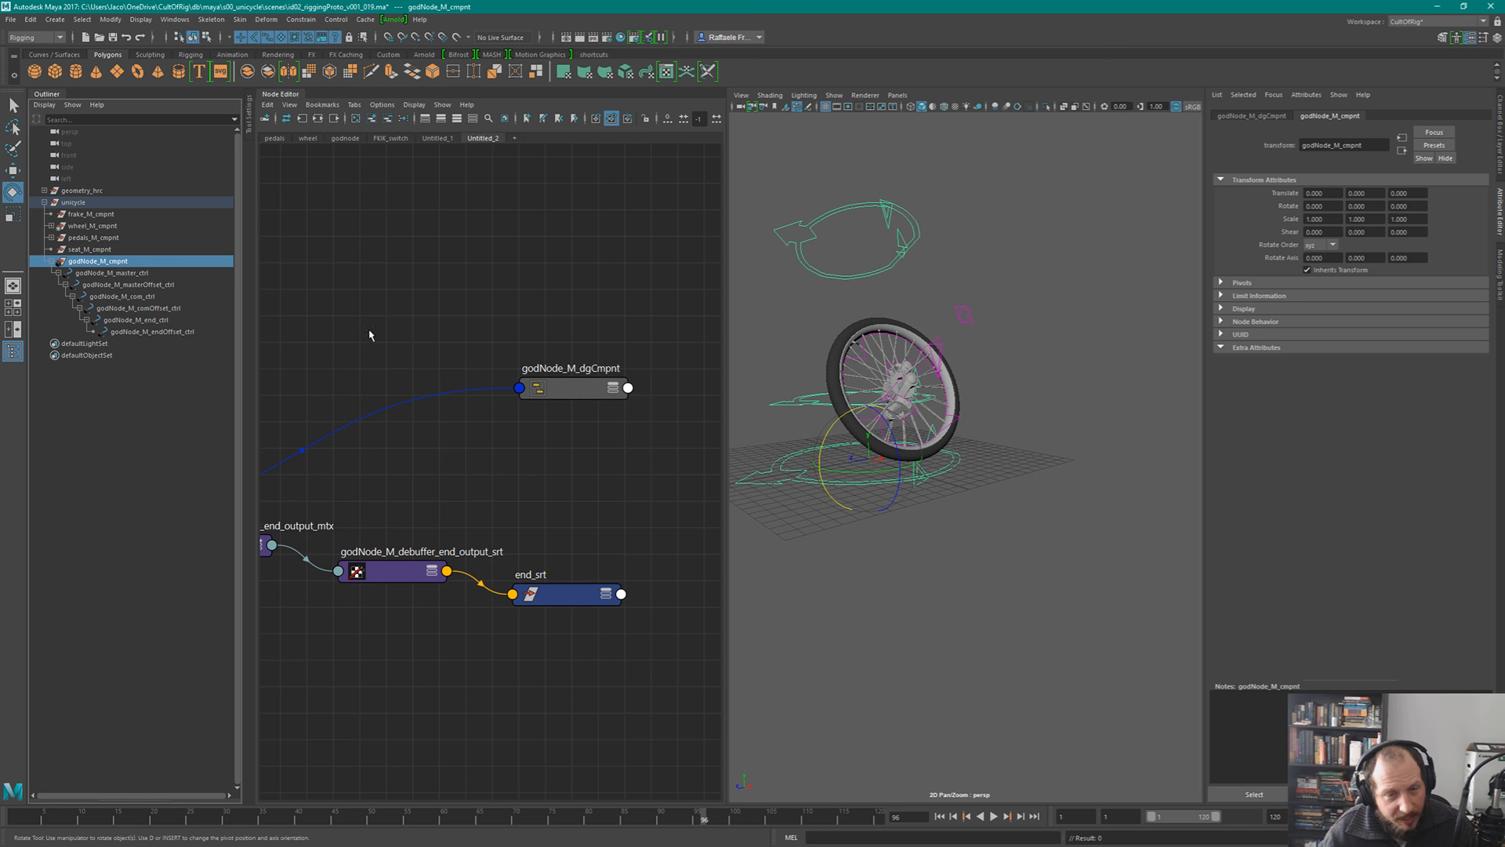
left_click(182, 276)
left_click(183, 332, "shift")
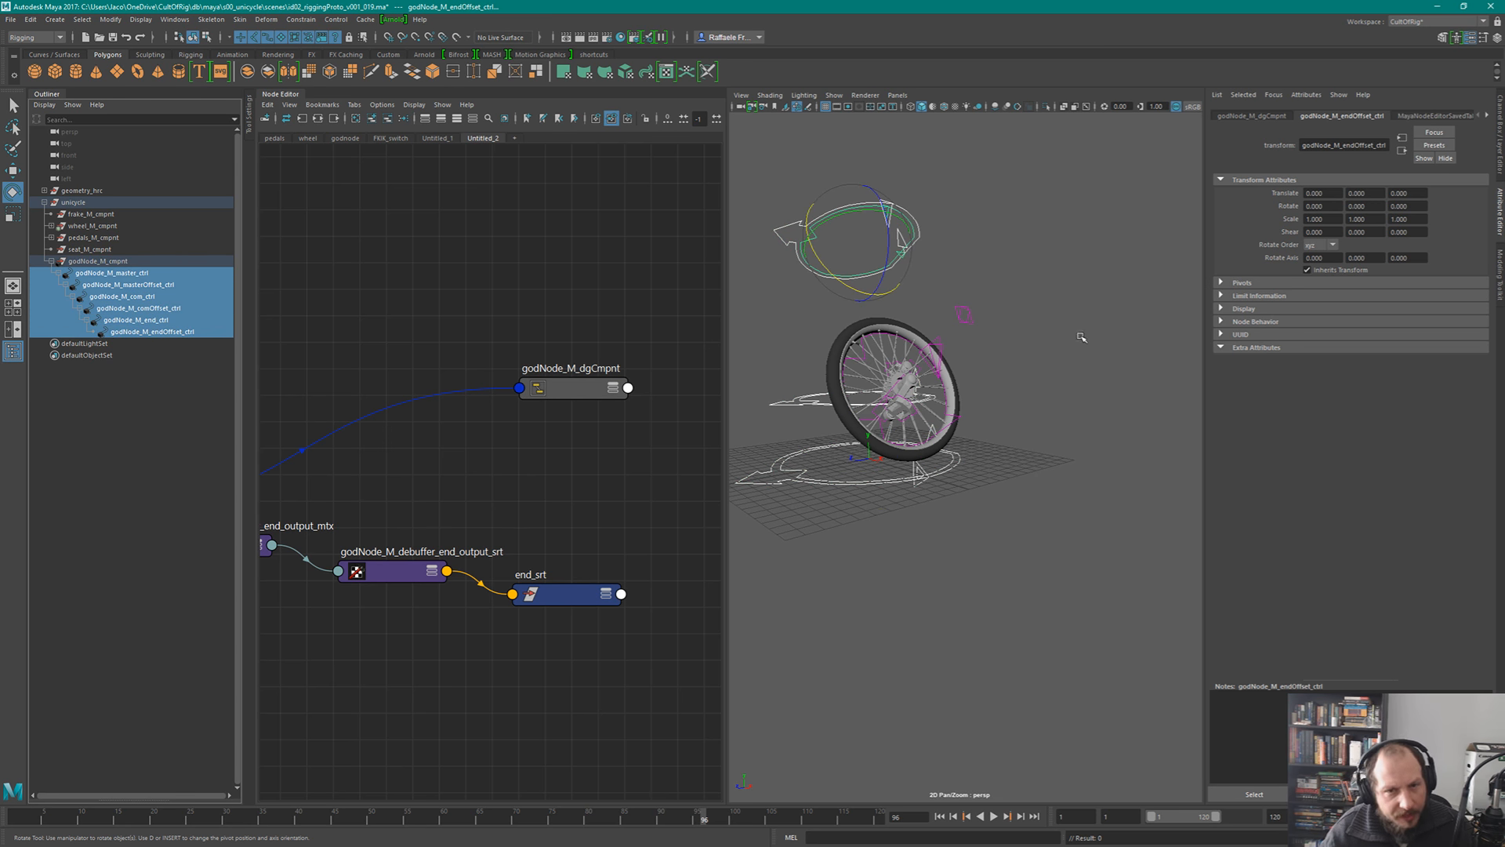
left_click_drag(1081, 336, 1046, 366, "alt")
left_click(1079, 361)
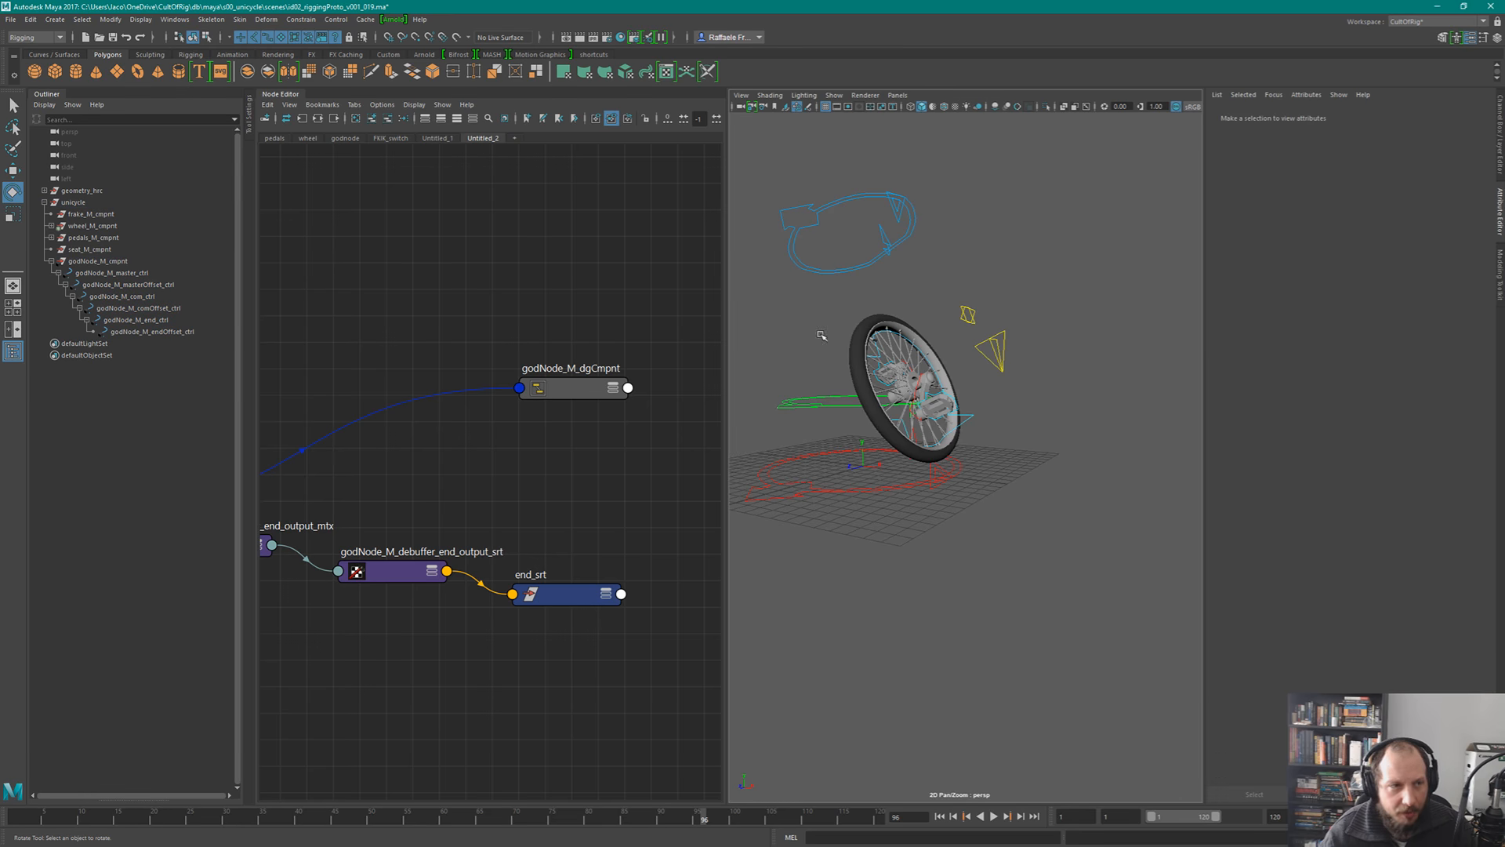
- Step the Outliner selection up and down through the published godNode controls to check hierarchy navigation, ending on godNode_M_masterOffset_ctrl
left_click(121, 274)
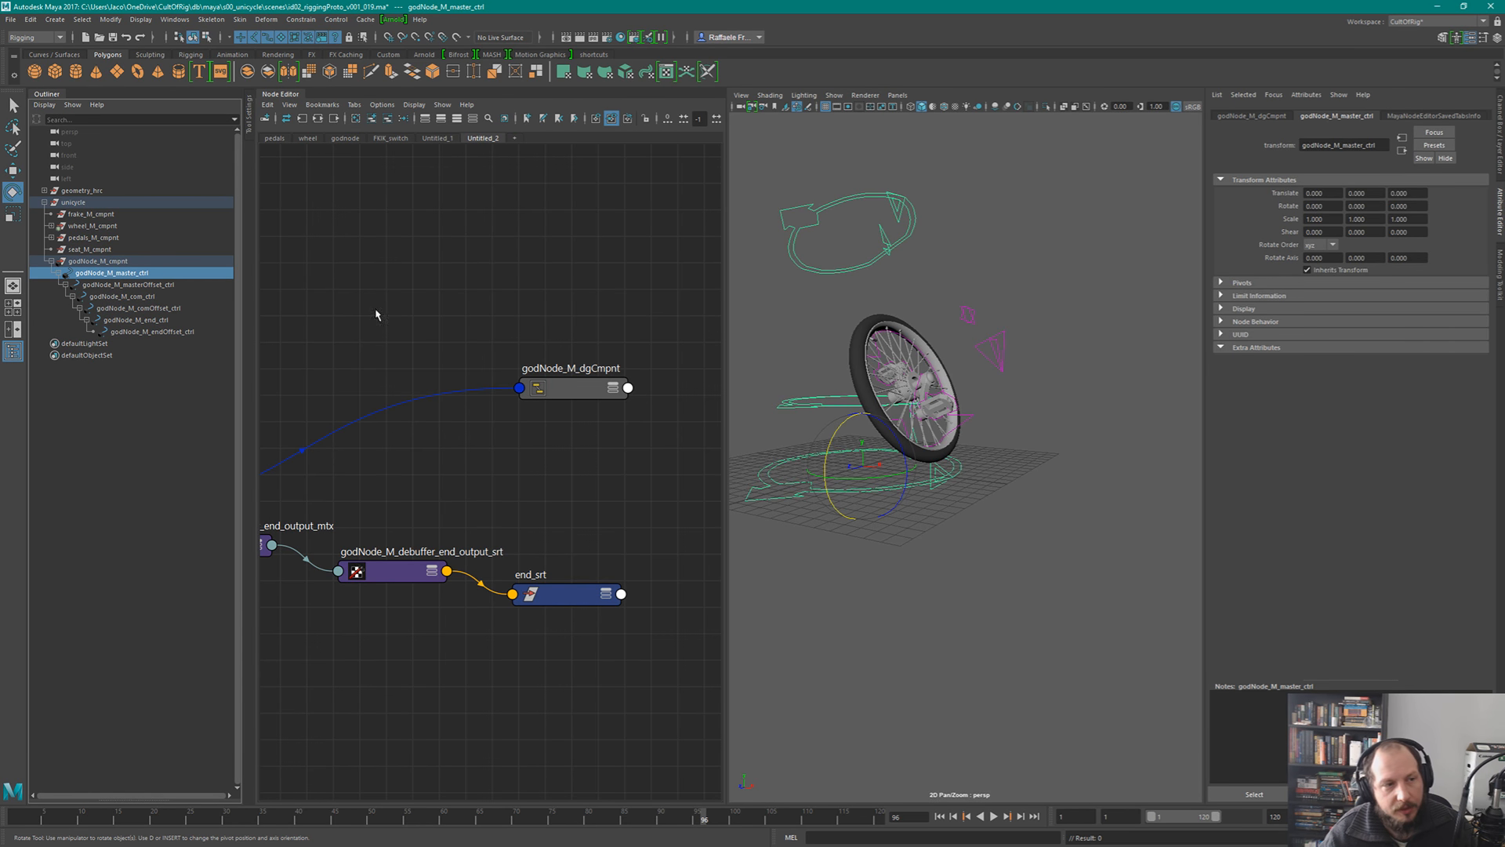
left_click(127, 262)
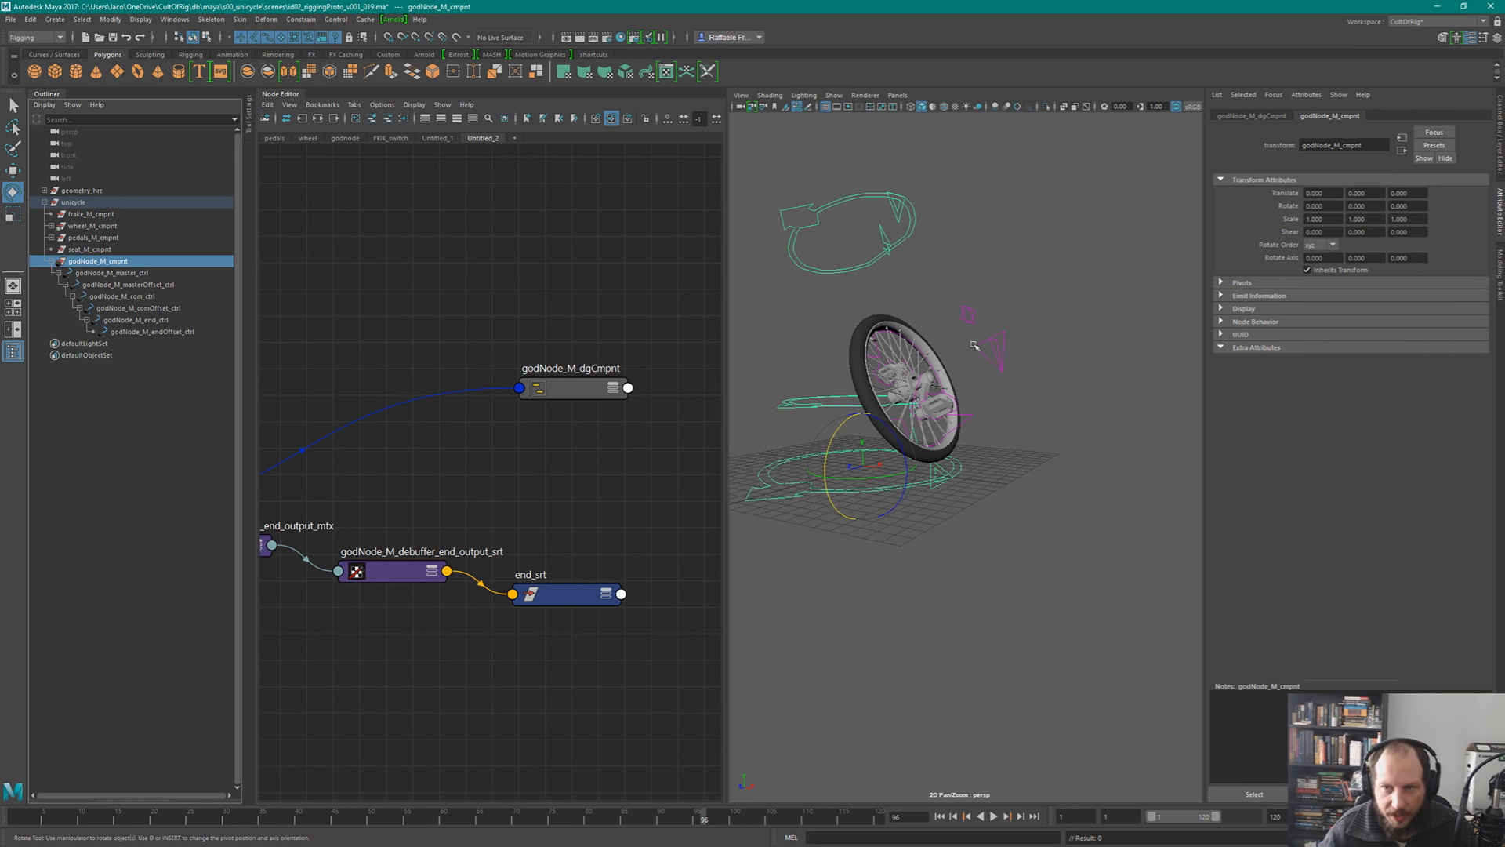
middle_click_drag(975, 351, 1073, 351, "alt")
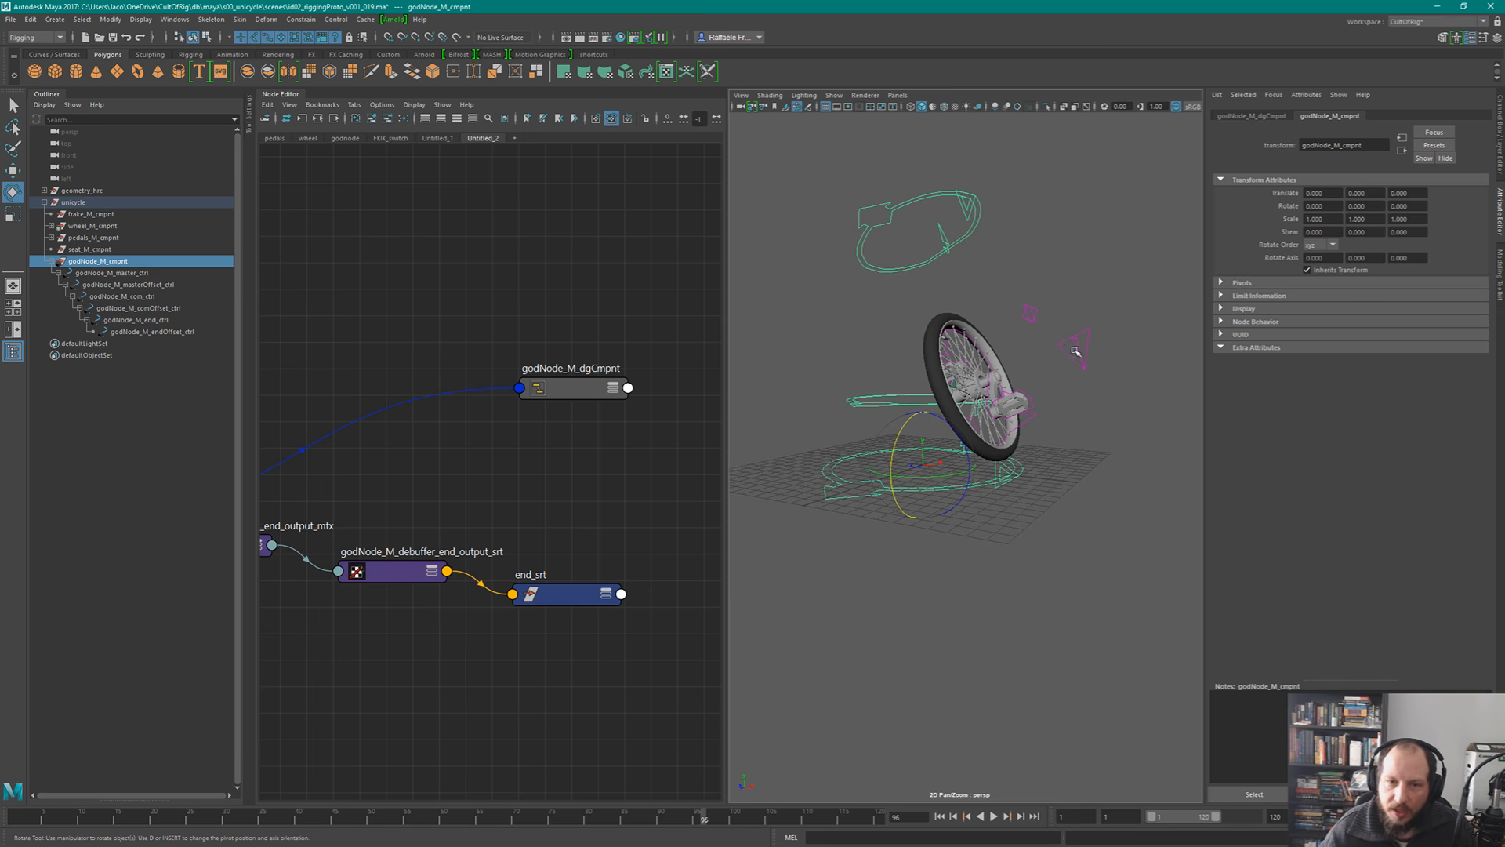
left_click(899, 330)
left_click(156, 274)
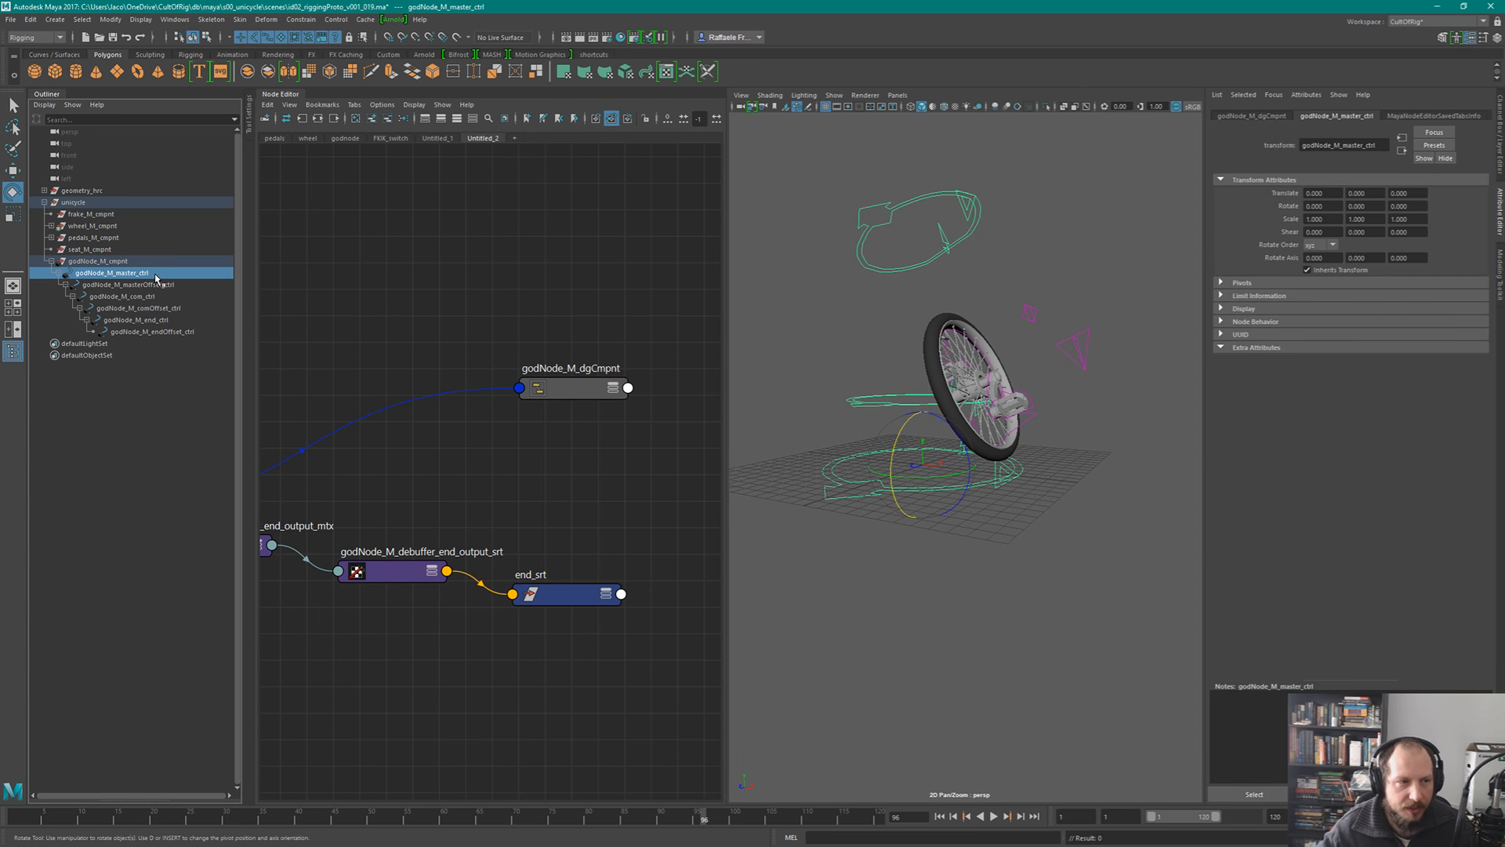
key("Down")
key("Down")
key("Down")
key("Down")
key("Up")
key("Up")
key("Up")
key("Down")
key("Down")
key("Down")
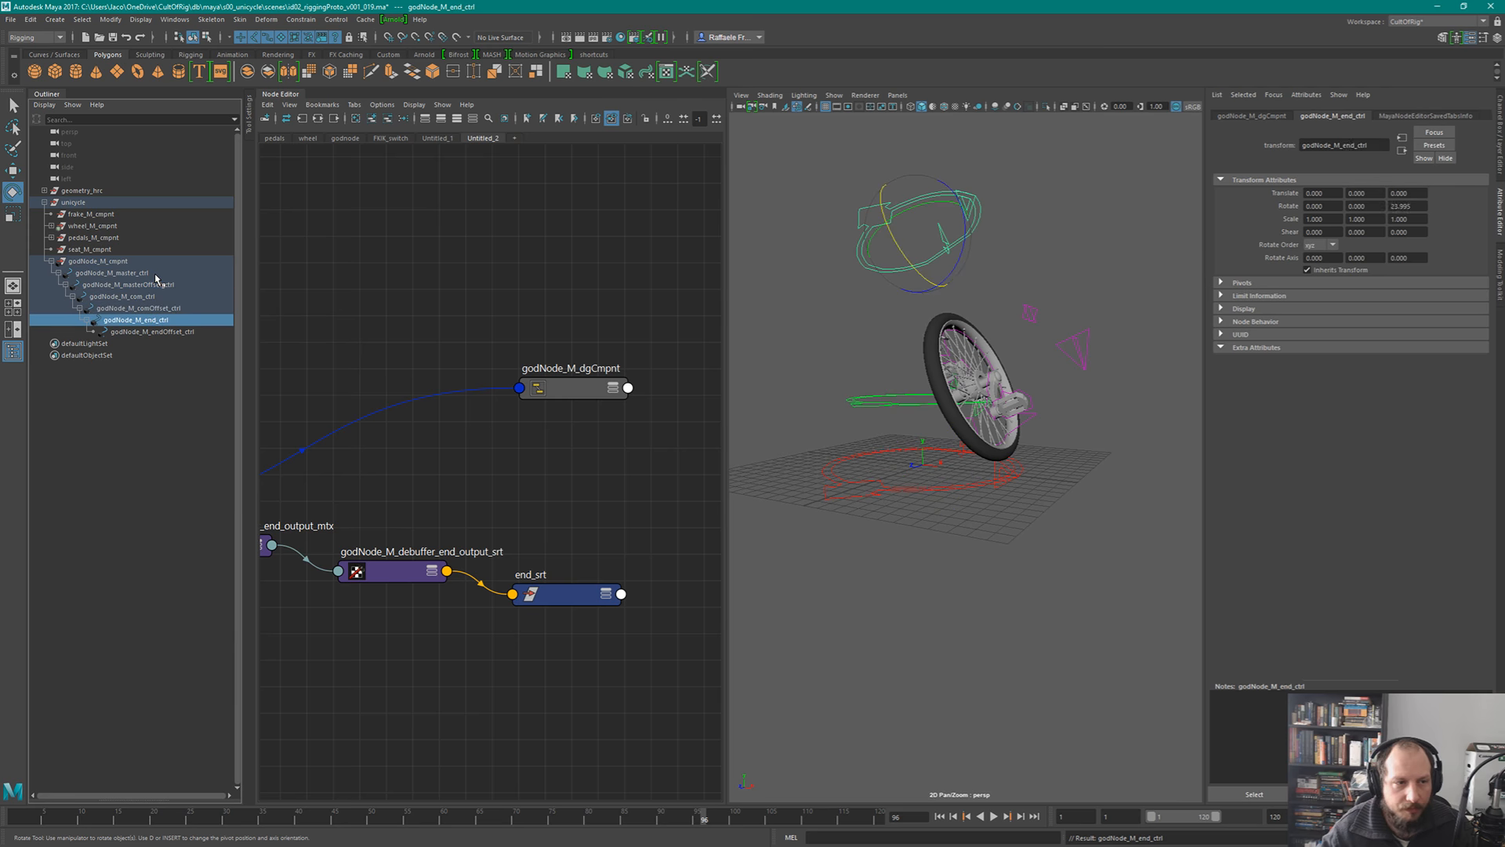
key("Up")
key("Up")
key("Up")
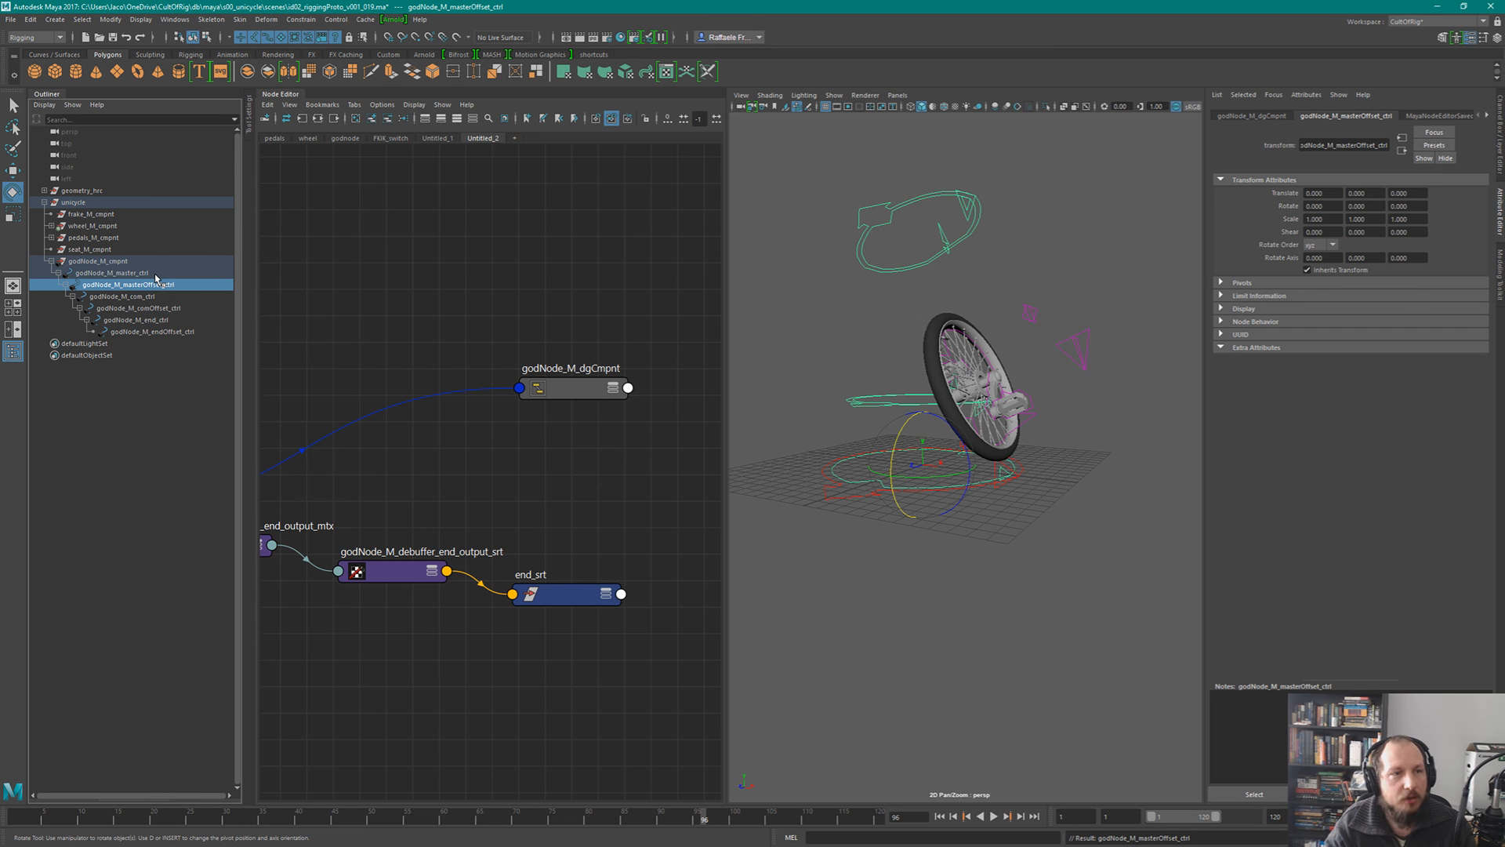
left_click(336, 20)
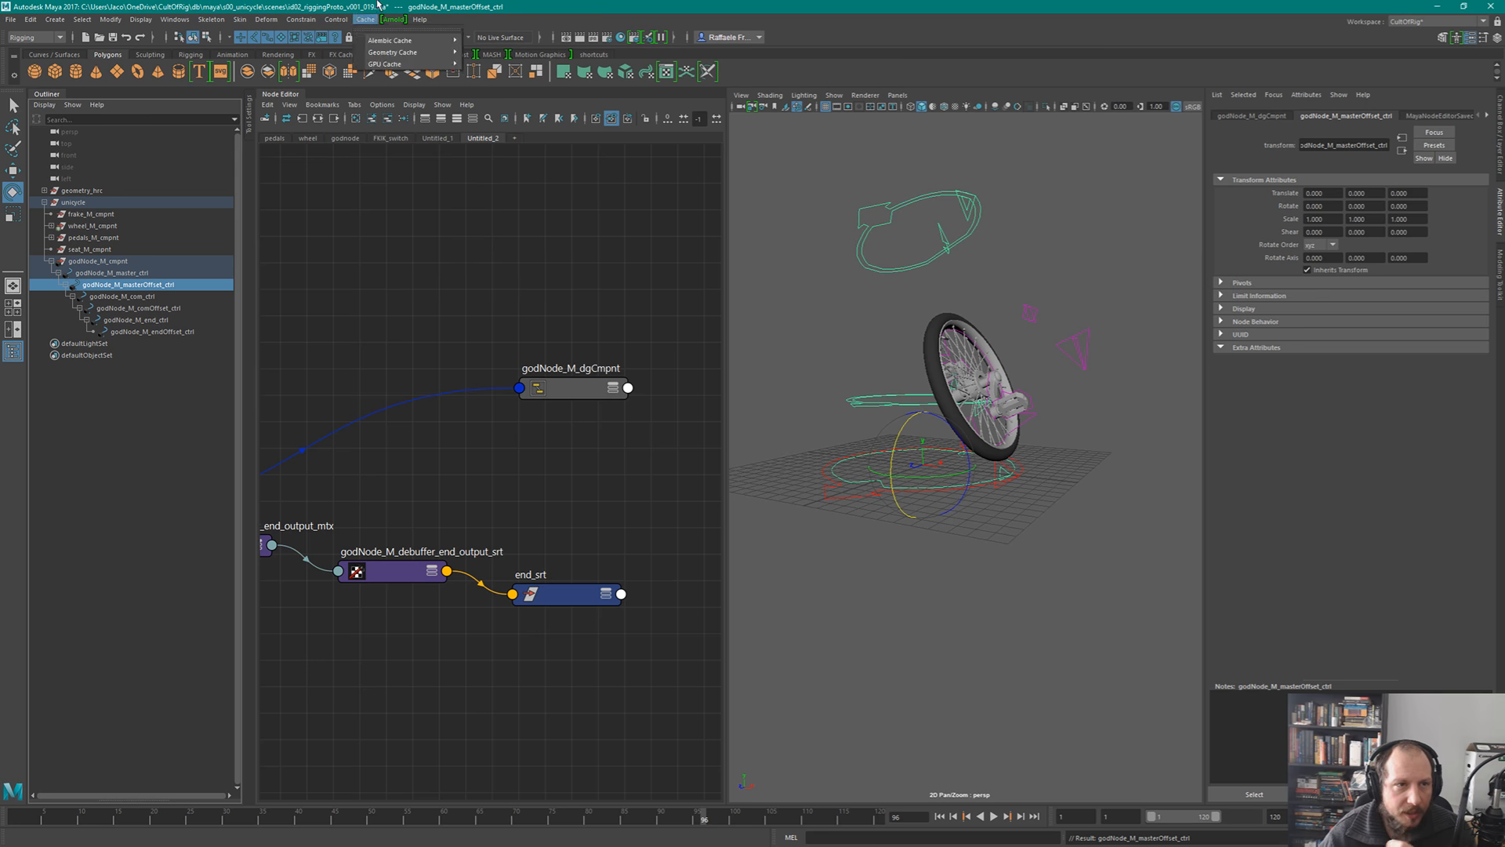
- Walk through the godNode control hierarchy in the Outliner, from godNode_M_master_ctrl down the chain and back up
left_click(366, 20)
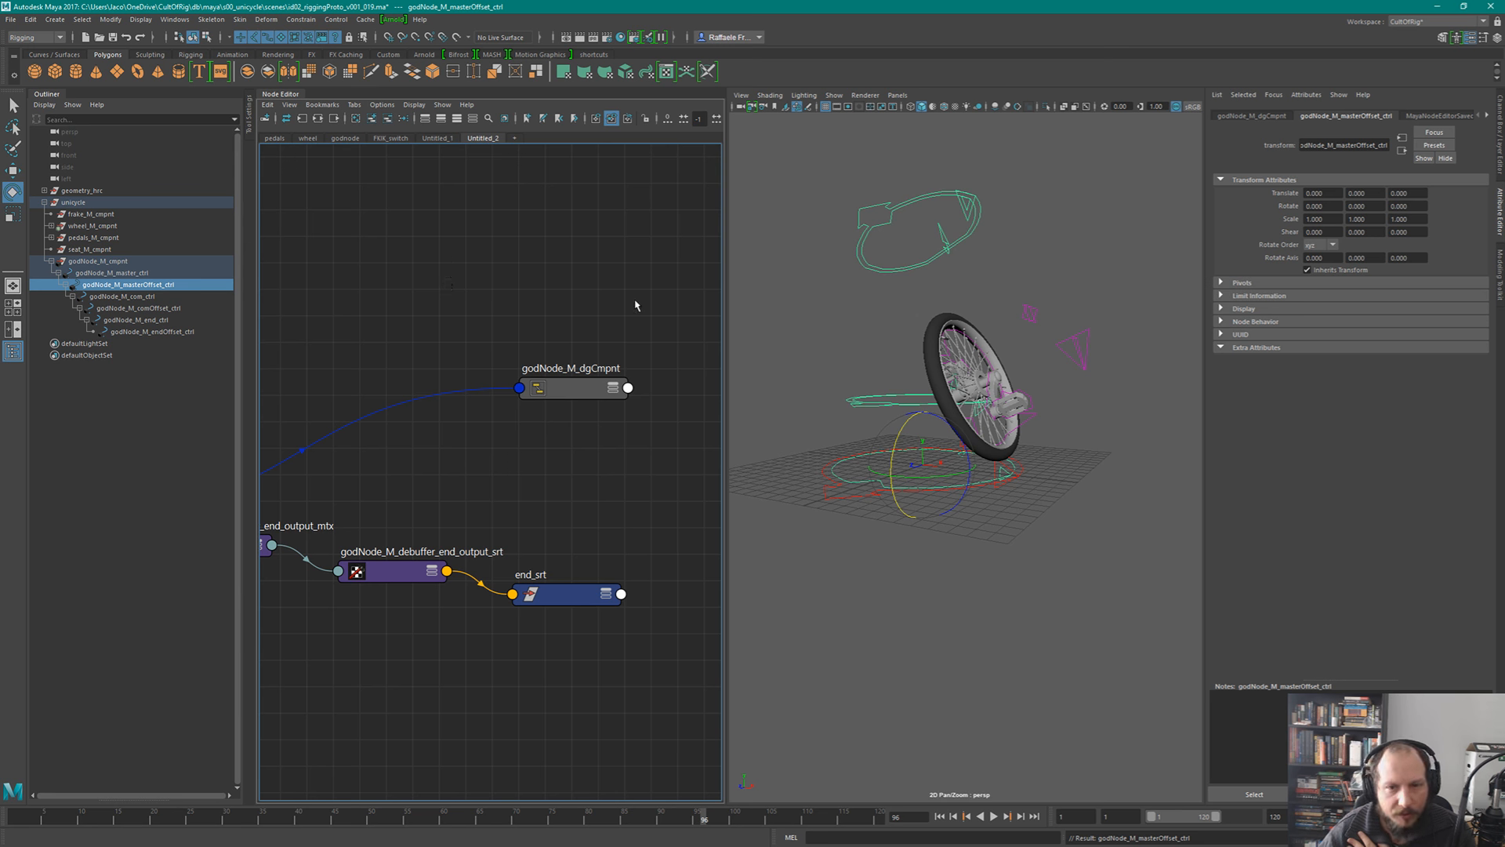
left_click(111, 275)
key("Down")
key("Down")
key("Down")
key("Down")
key("Up")
key("Up")
key("Up")
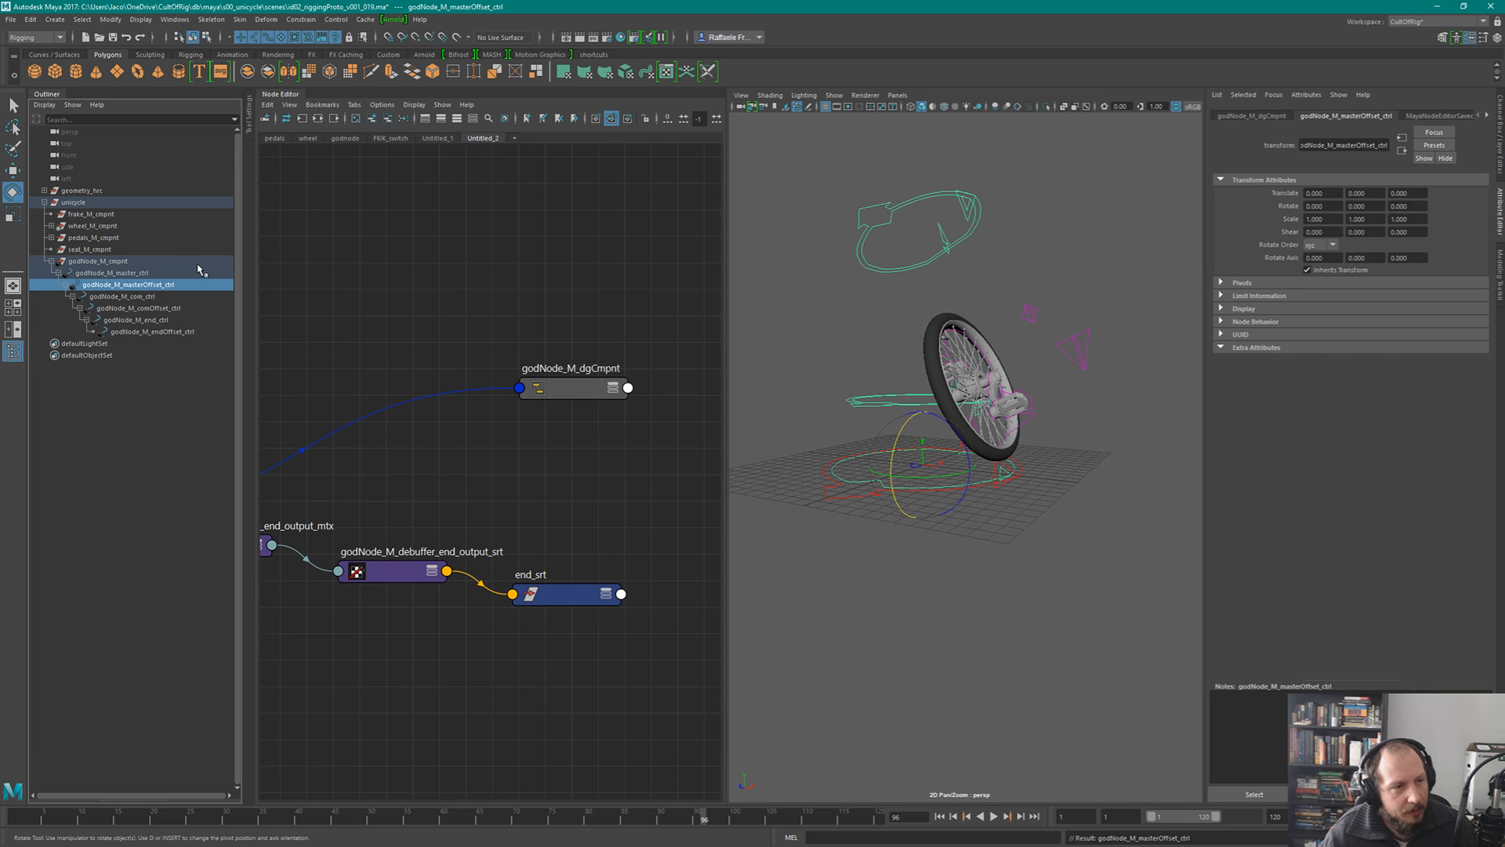
- Expand pedals_M_cmpnt for comparison, and select all godNode controls from godNode_M_master_ctrl to godNode_M_endOffset_ctrl
left_click(134, 263)
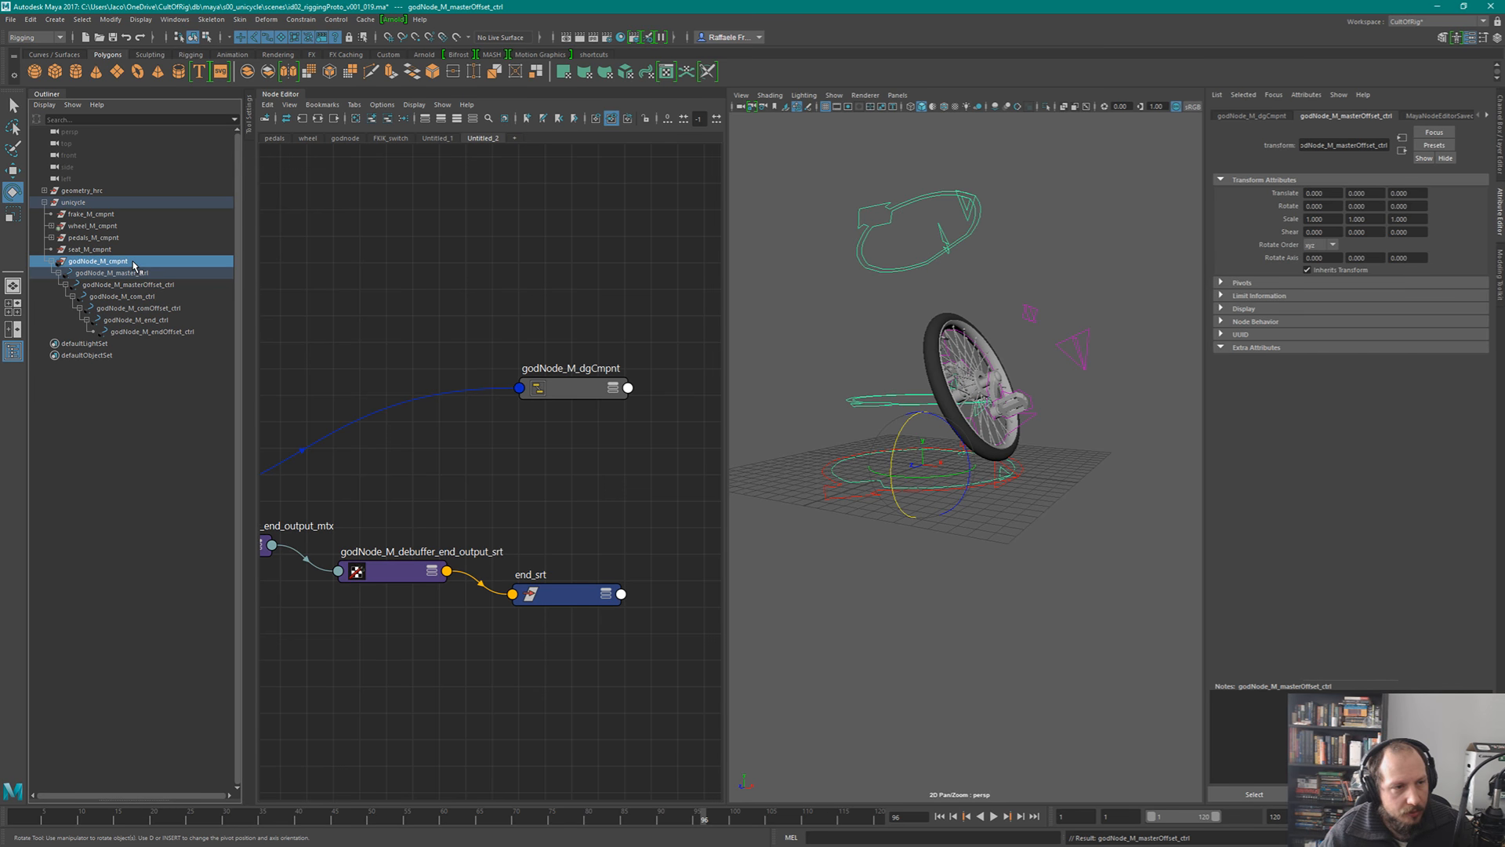
left_click(52, 262)
left_click(50, 238)
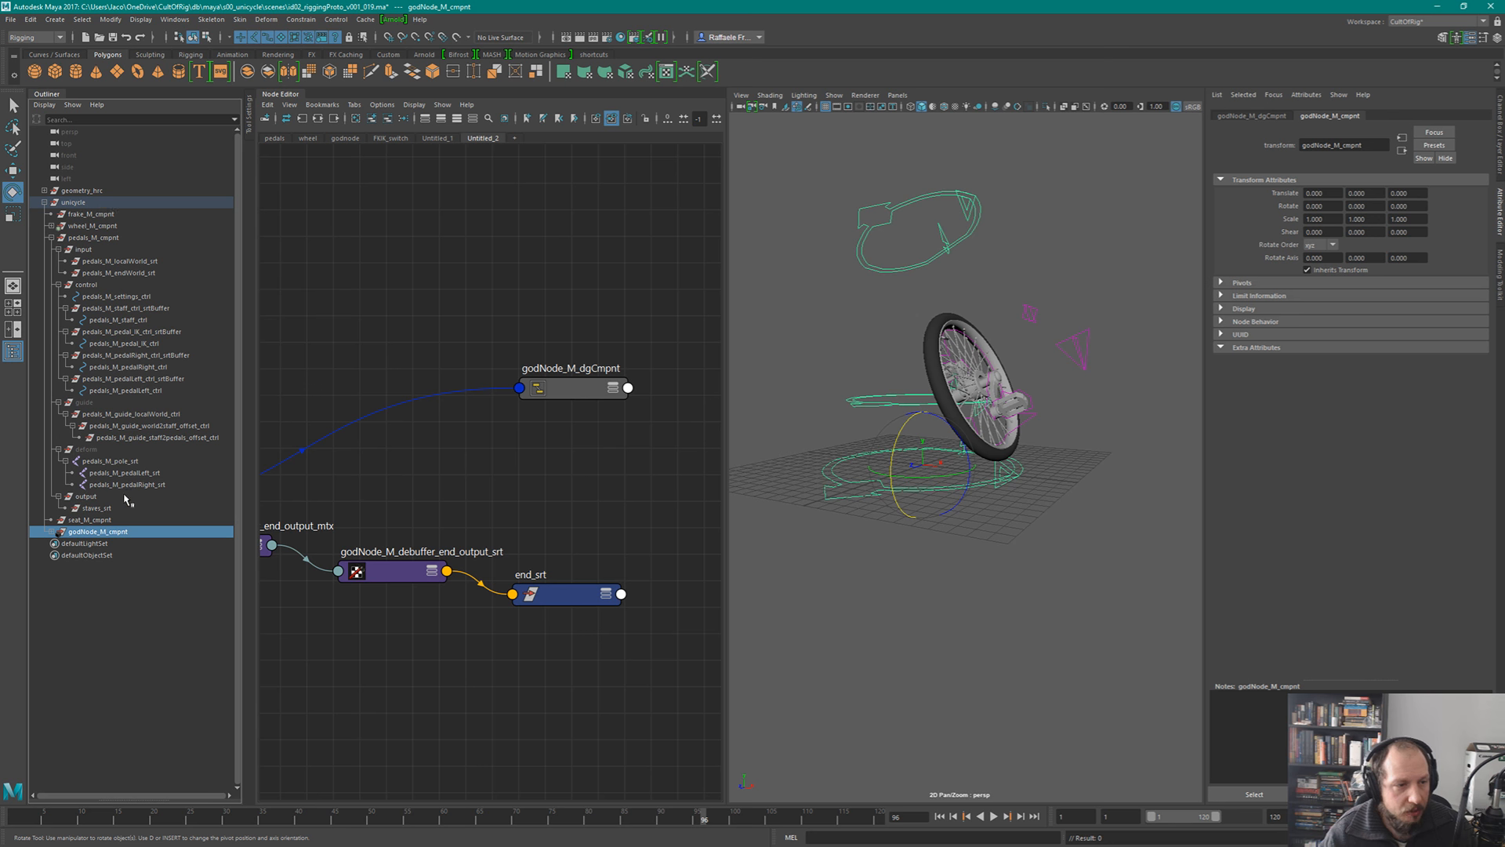
left_click(54, 533)
left_click(126, 545)
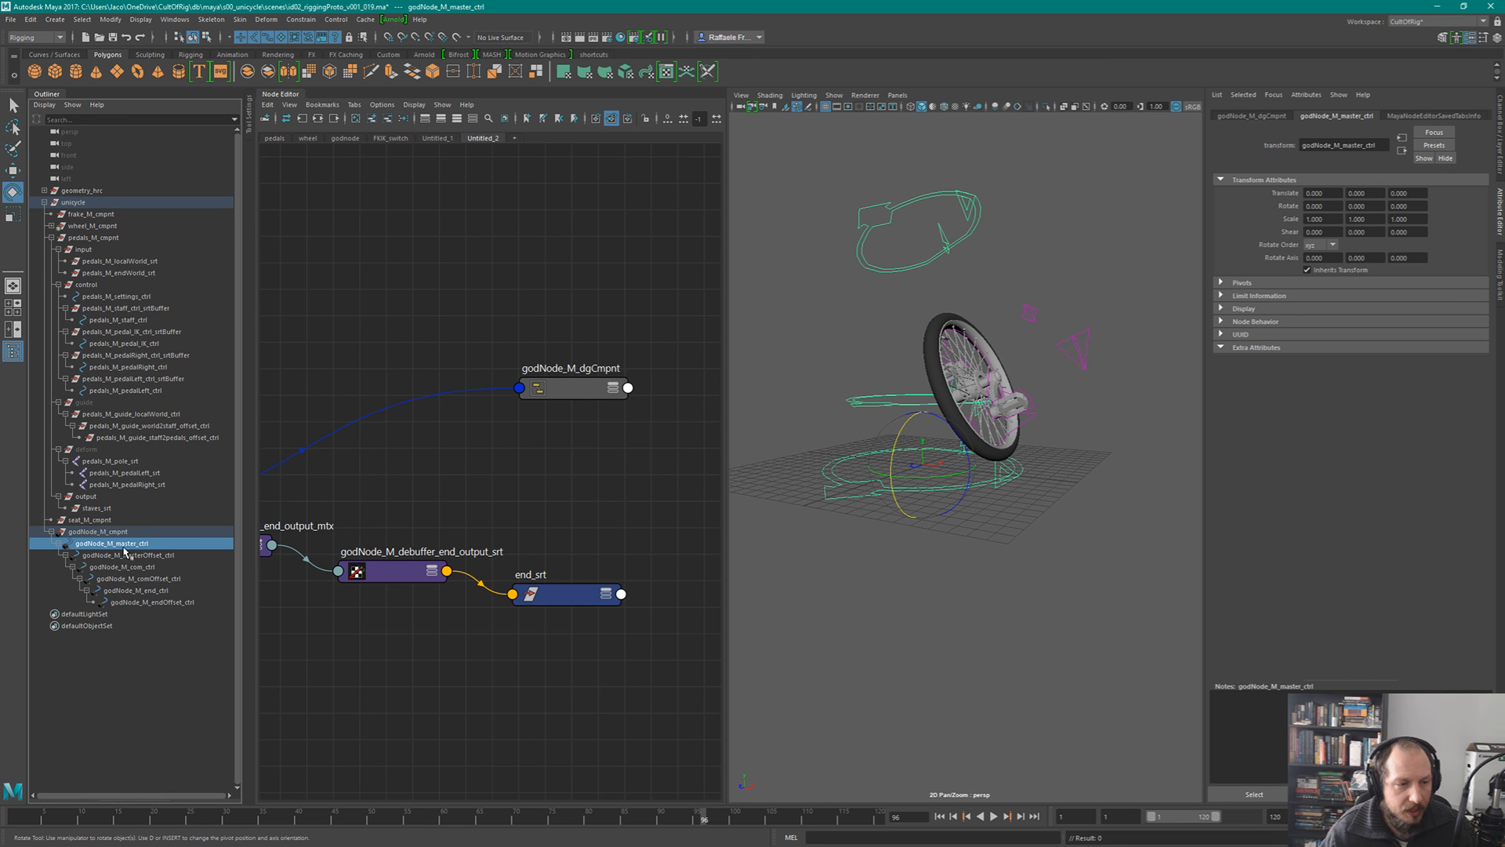
left_click(175, 604, "shift")
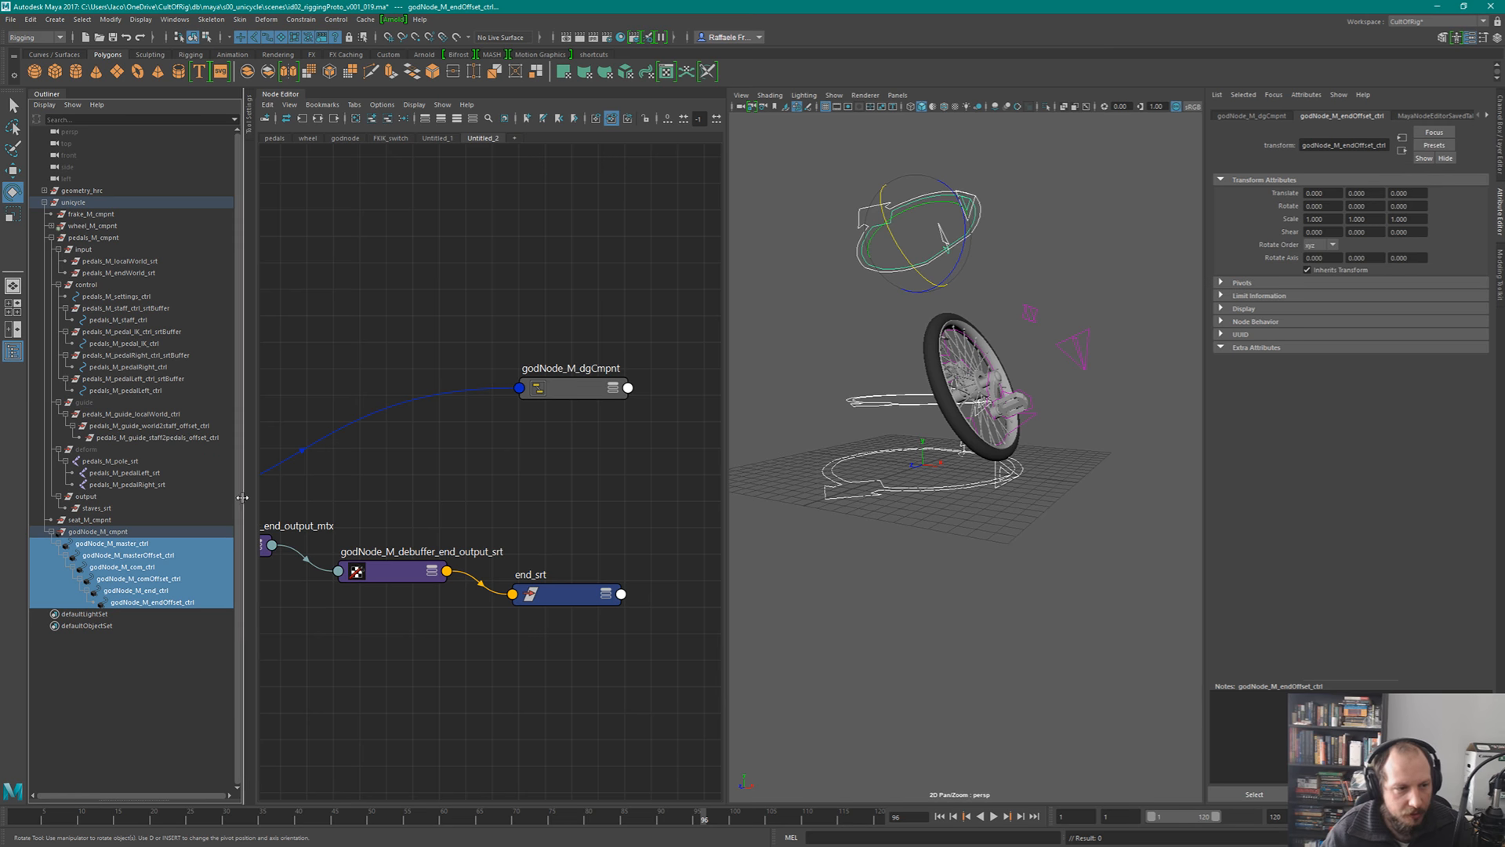
- Turn off the Outliner's DAG Objects Only filter and look through the full list of scene nodes
left_click(44, 104)
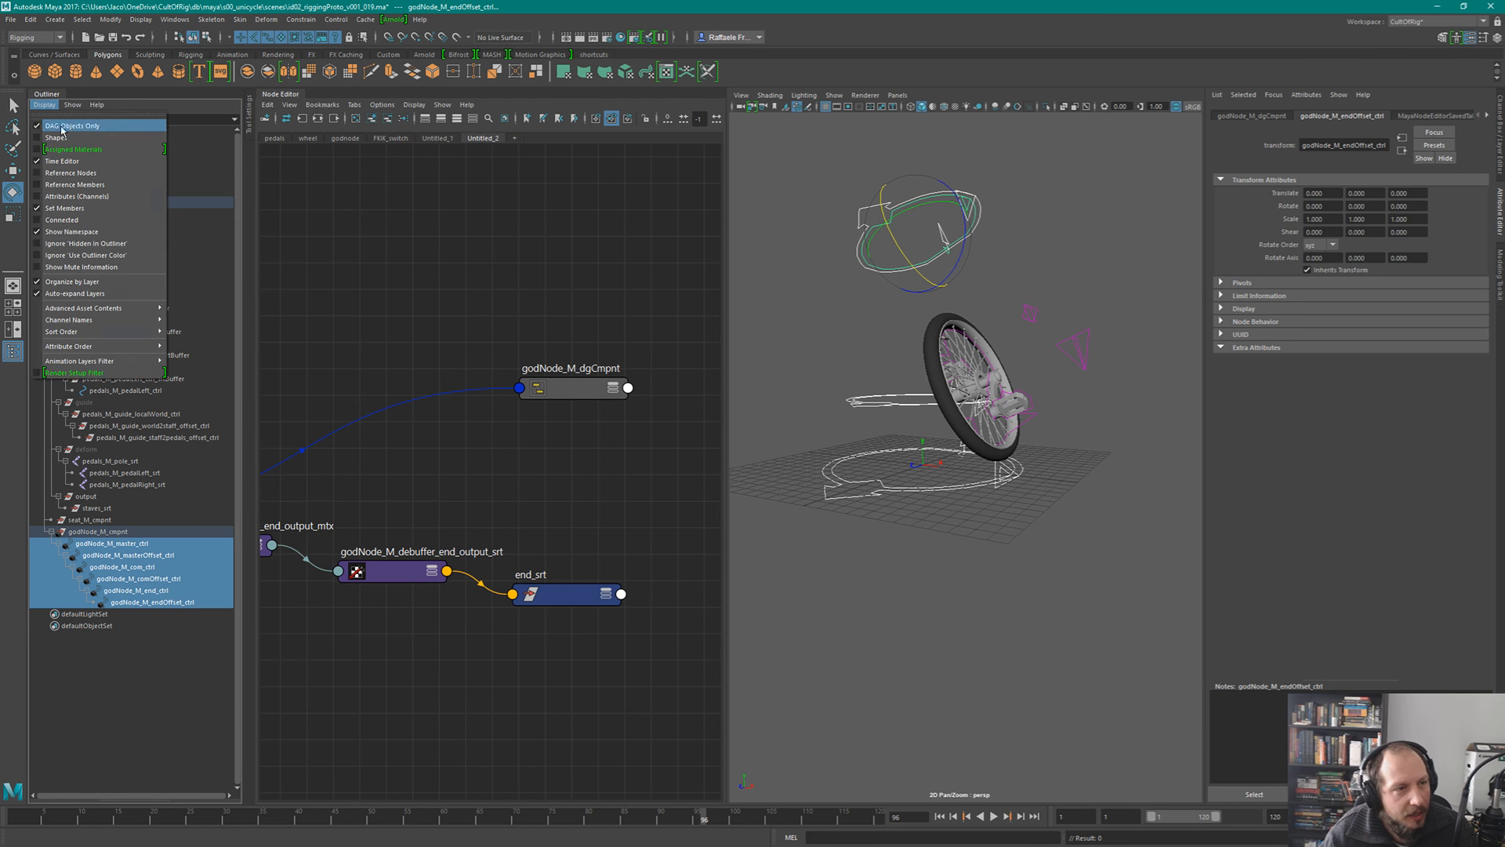
left_click(63, 127)
scroll(129, 462, "down", 10)
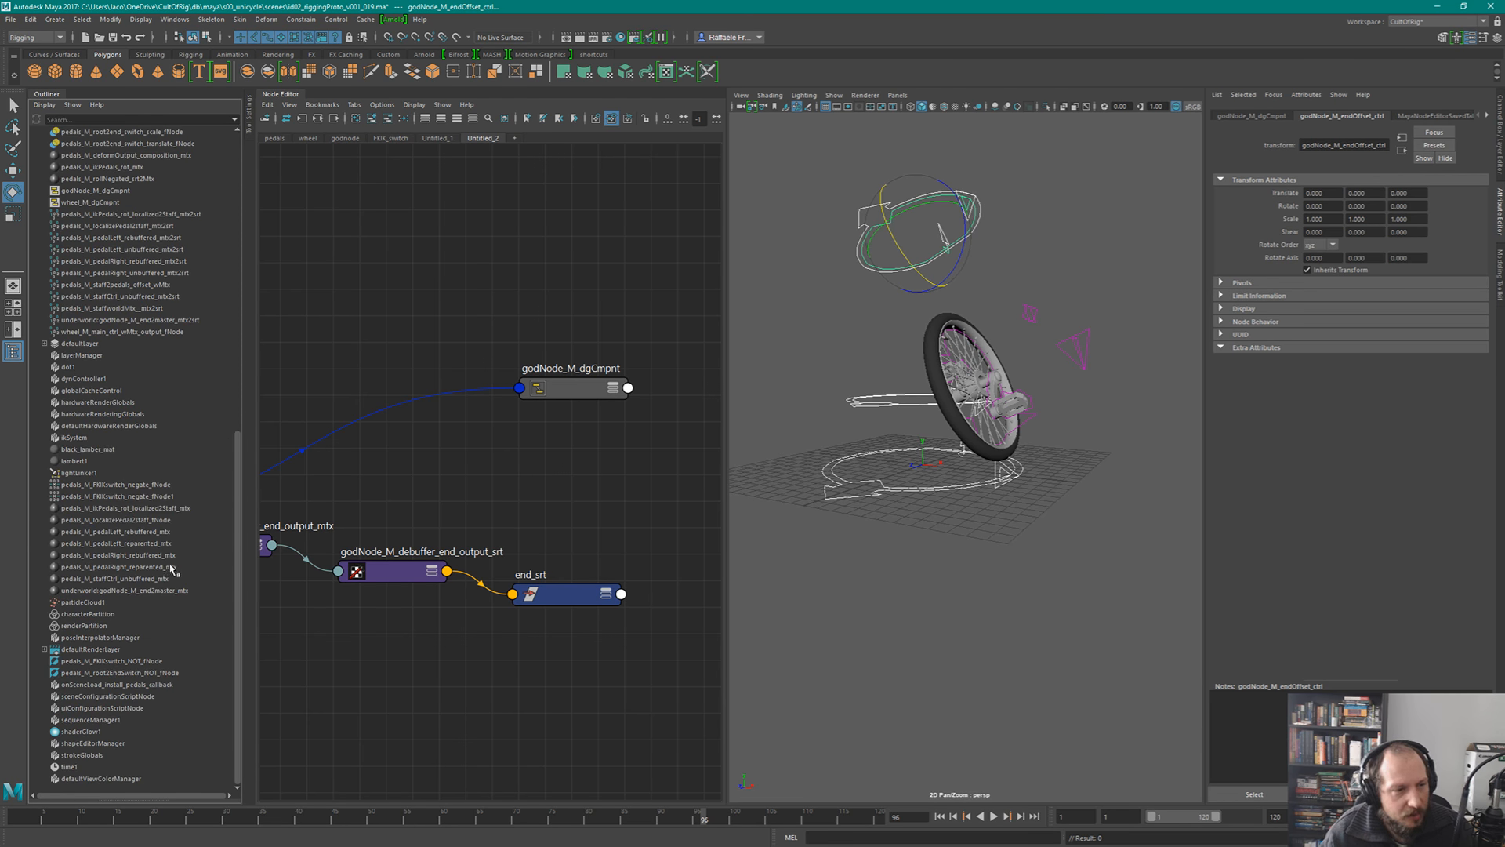
scroll(129, 420, "up", 10)
scroll(143, 512, "down", 10)
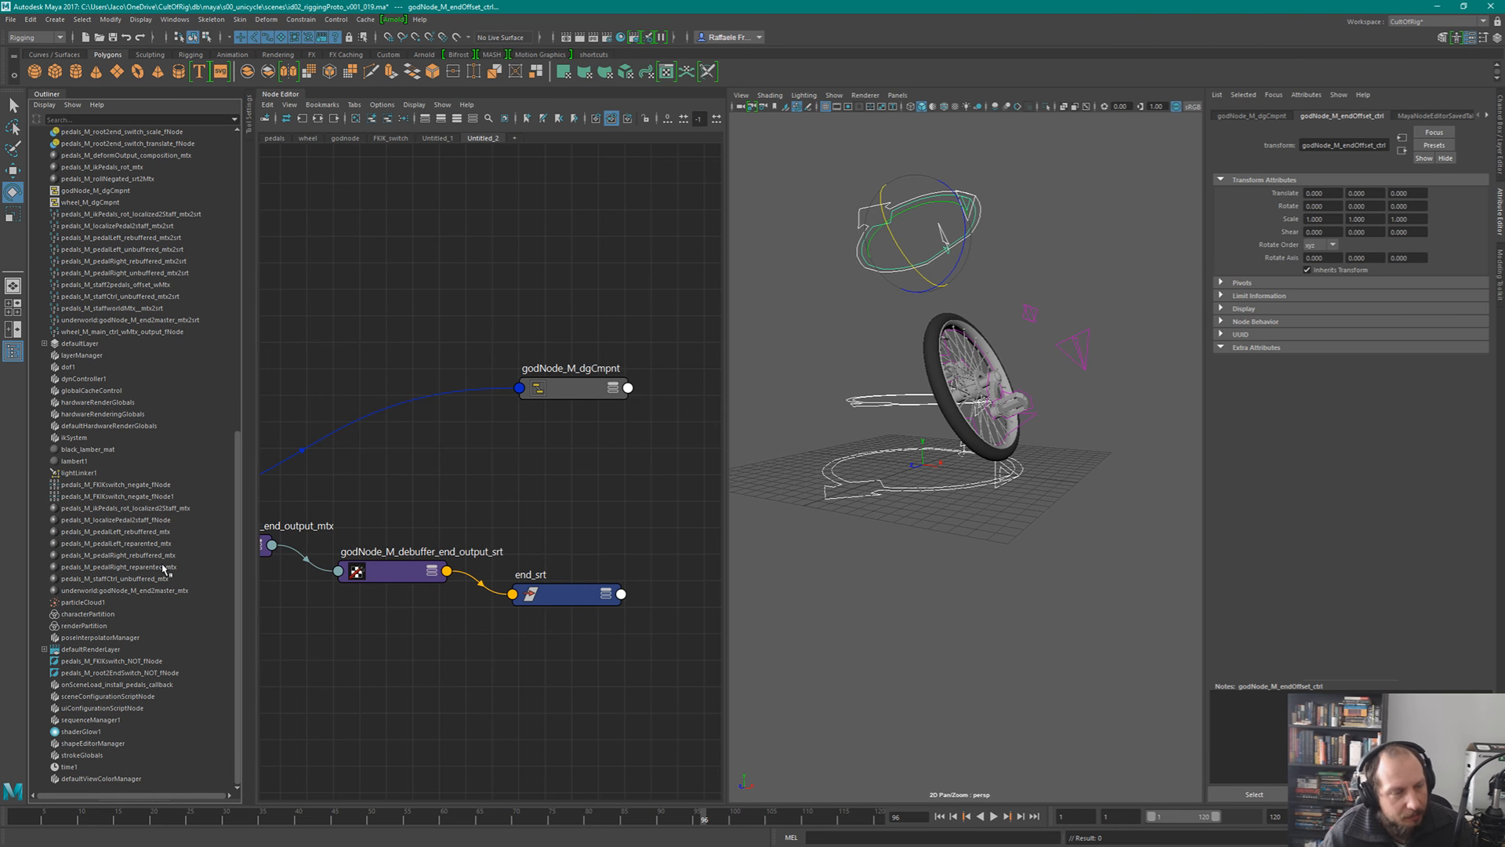
scroll(156, 568, "up", 10)
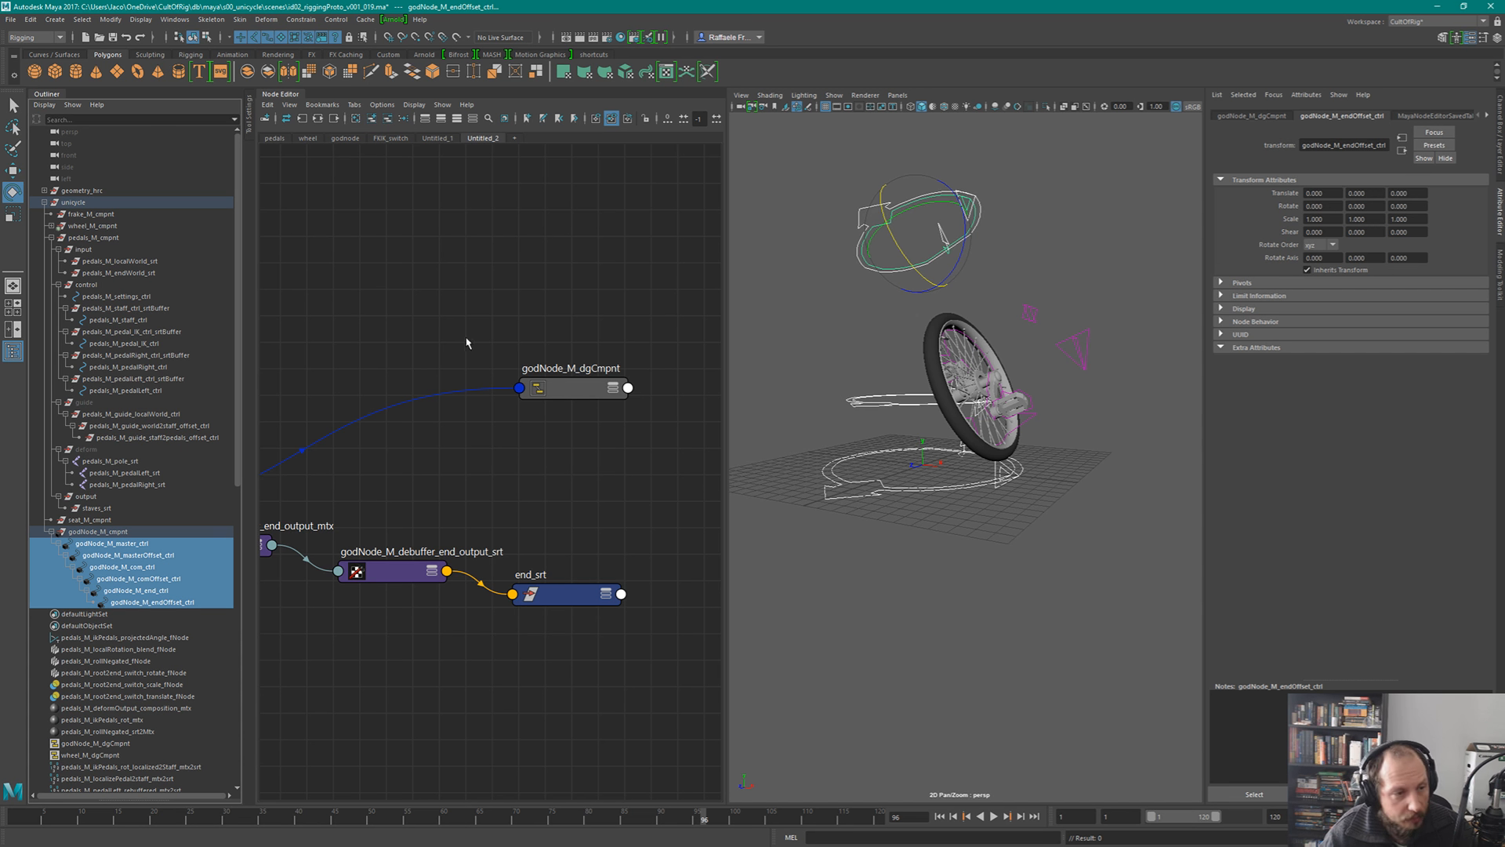
- Select the wheel_M_dgCmpnt container, expand wheel_M_cmpnt and compare both within the full node list
left_click(108, 755)
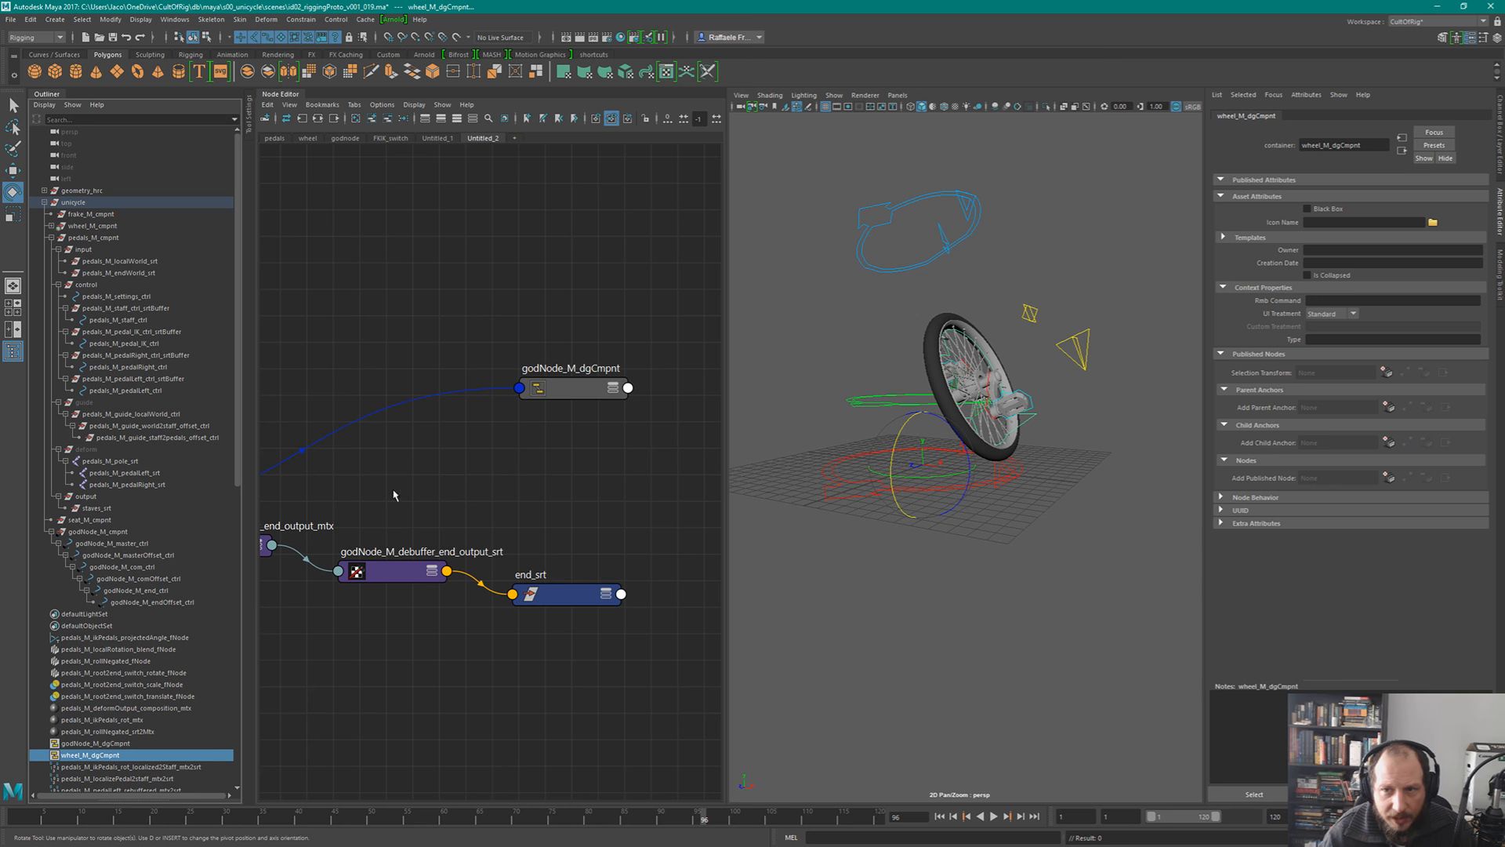
left_click(52, 227)
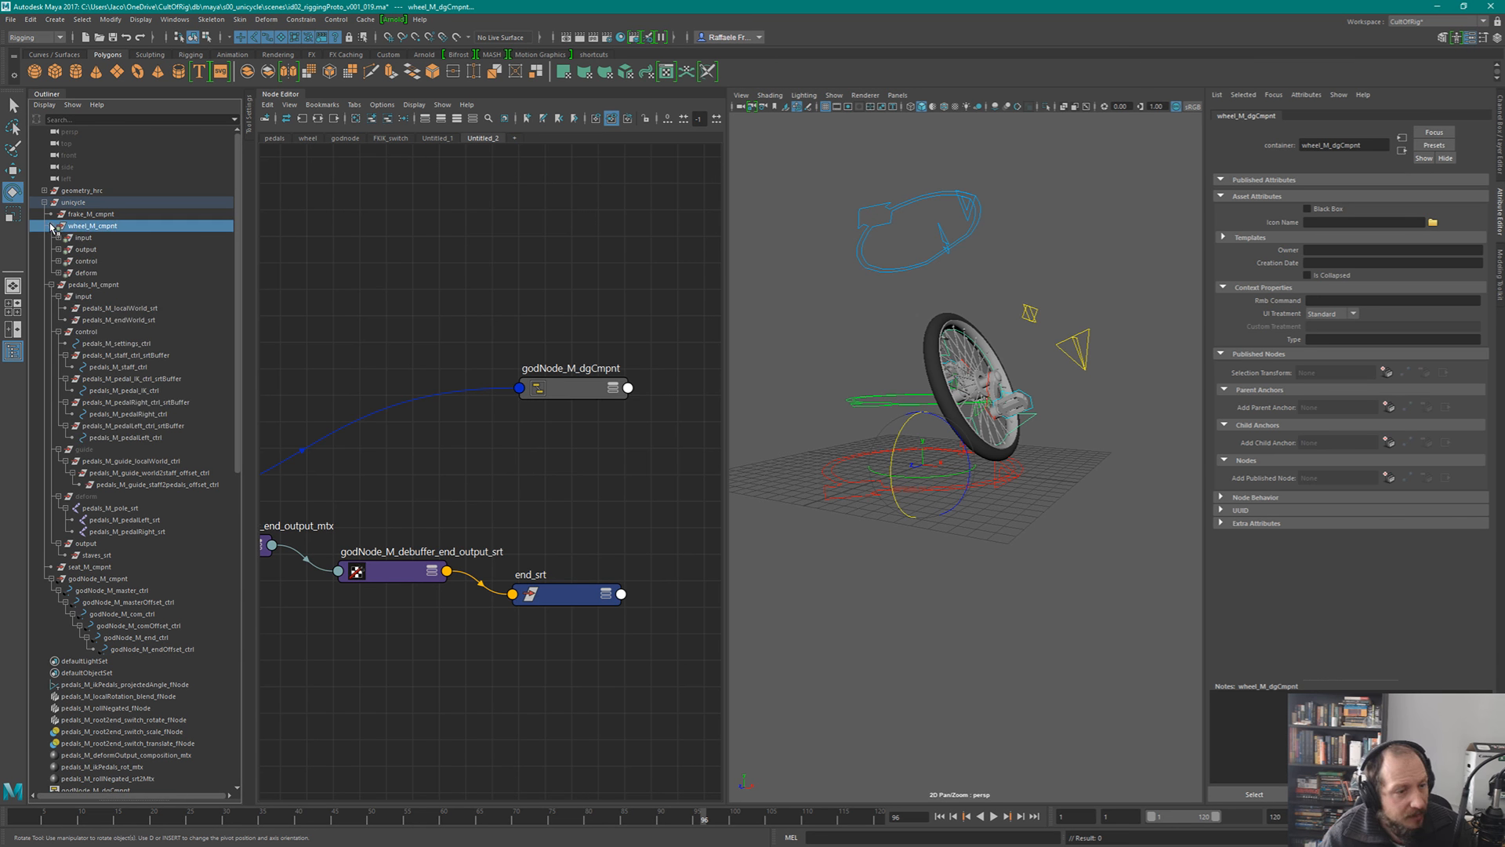
scroll(177, 552, "down", 10)
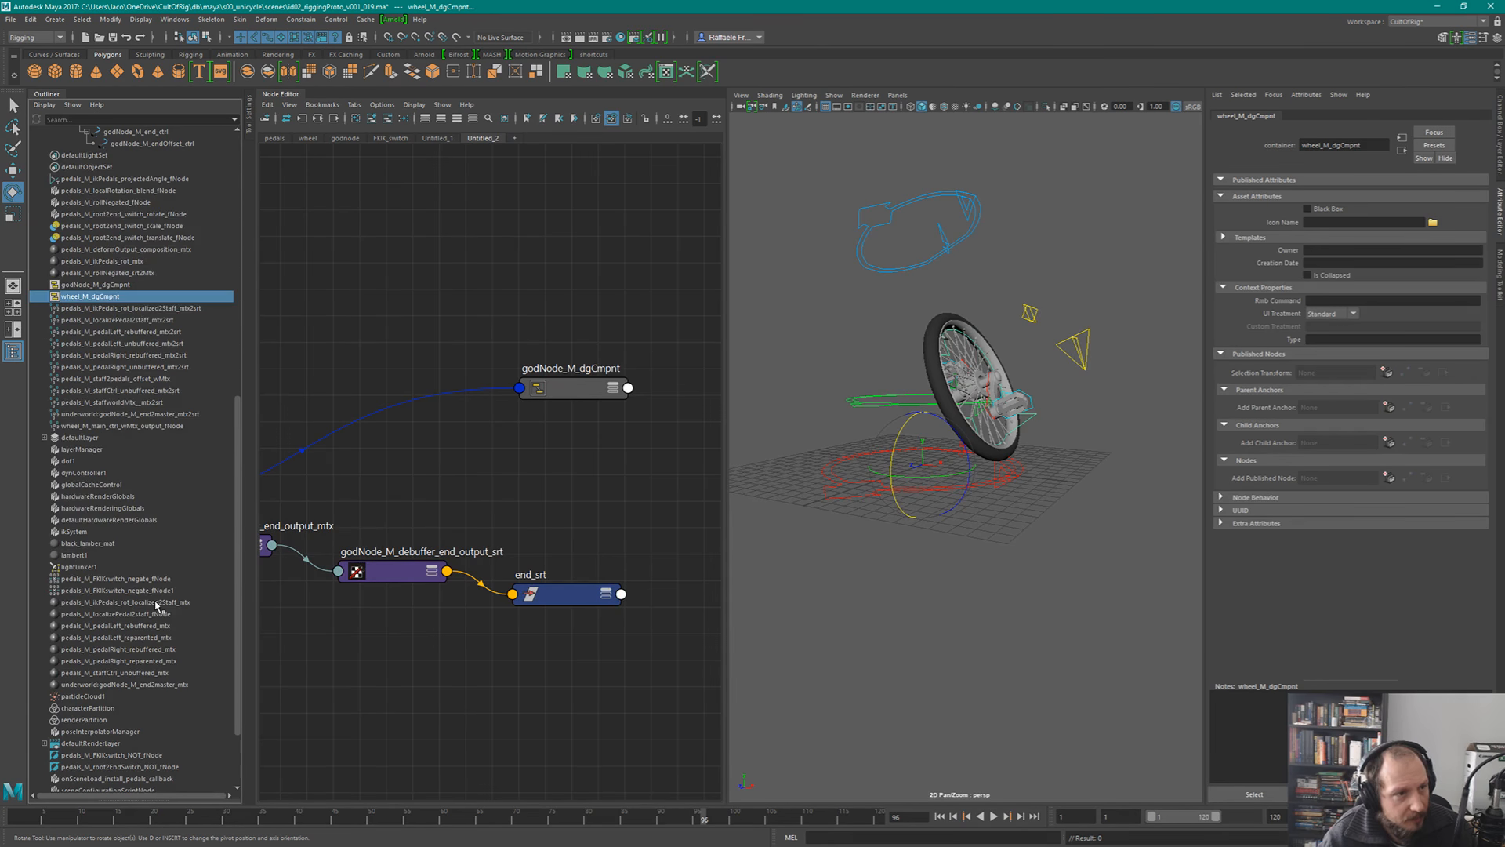
scroll(157, 604, "up", 13)
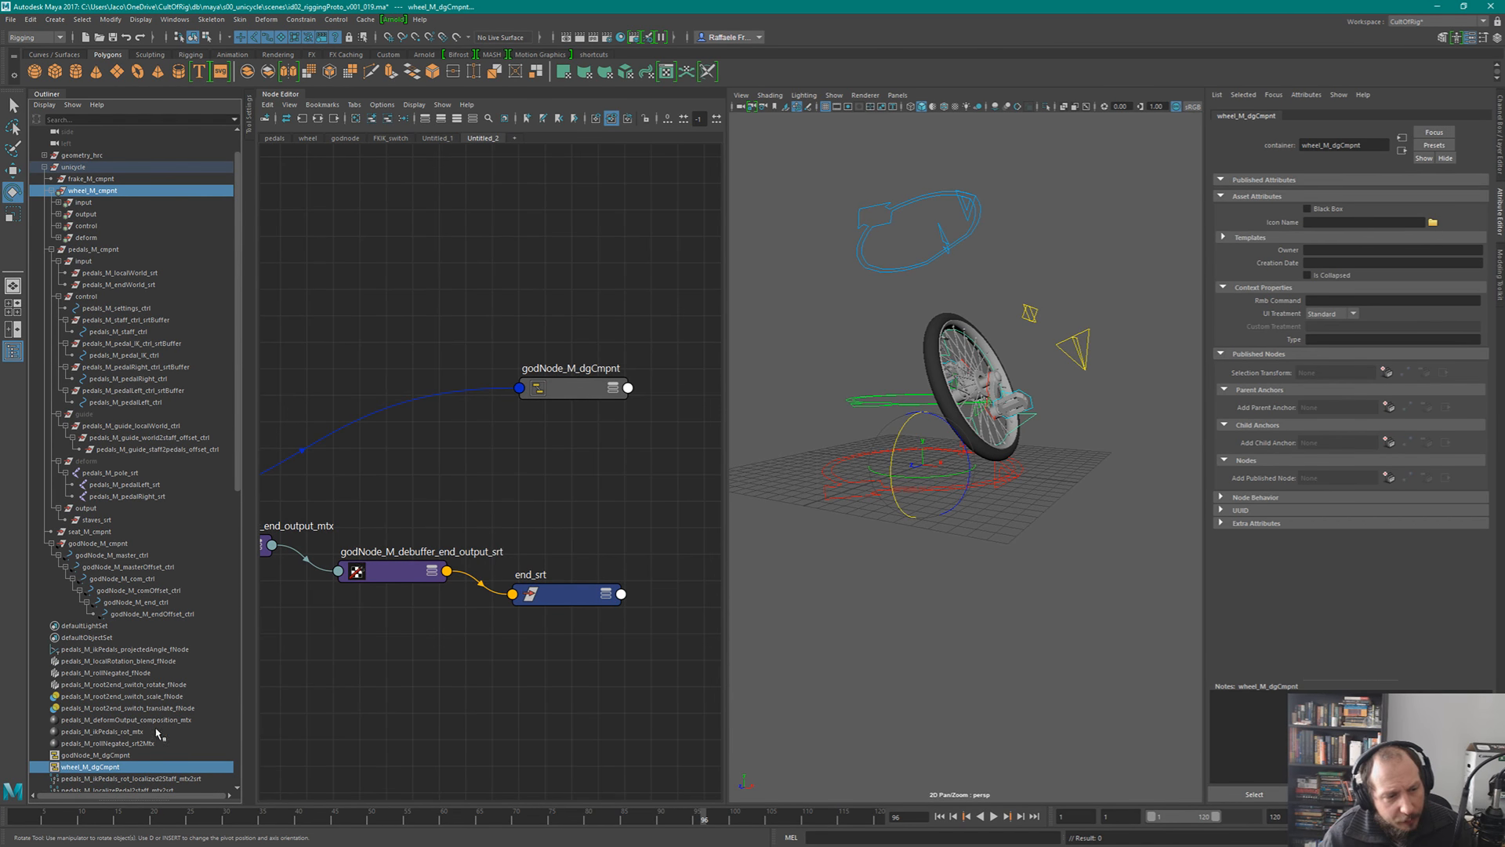
left_click(118, 766)
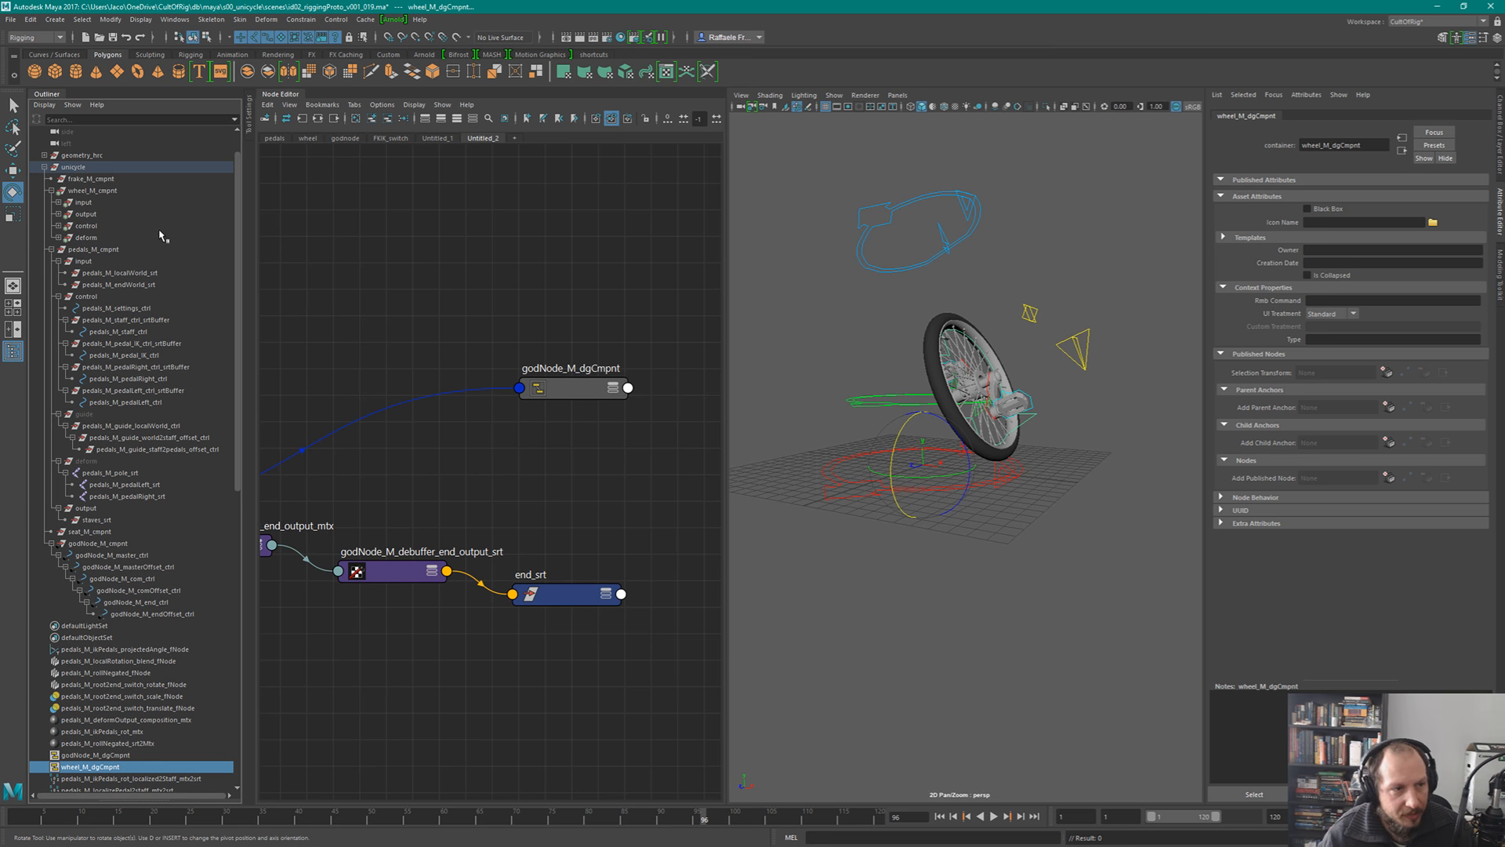
scroll(193, 479, "down", 8)
scroll(176, 490, "up", 6)
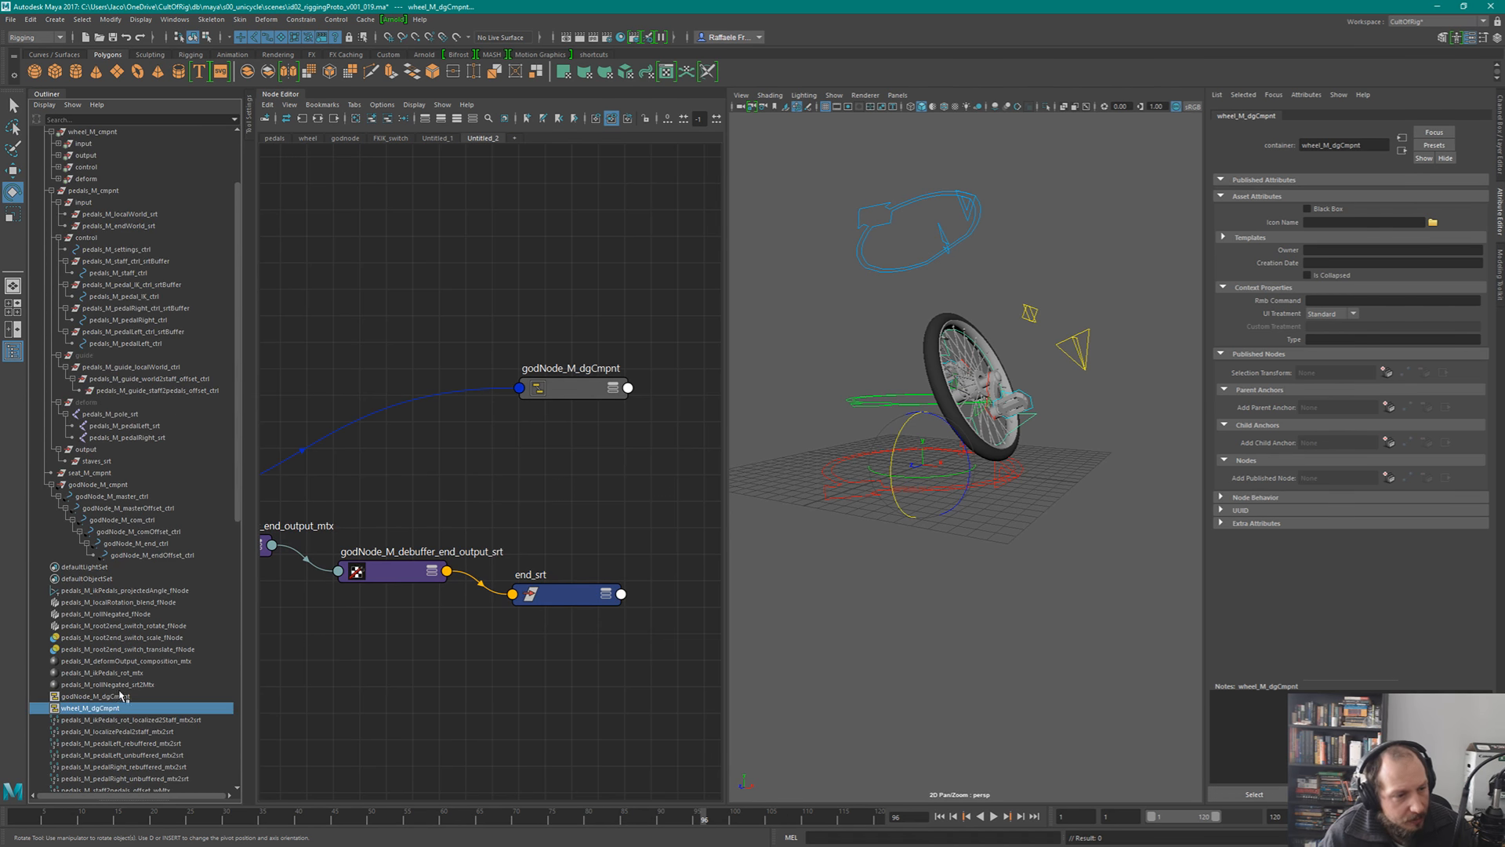
- Limit the Outliner to DAG objects again and set Advanced Asset Contents to Under Asset
left_click(44, 104)
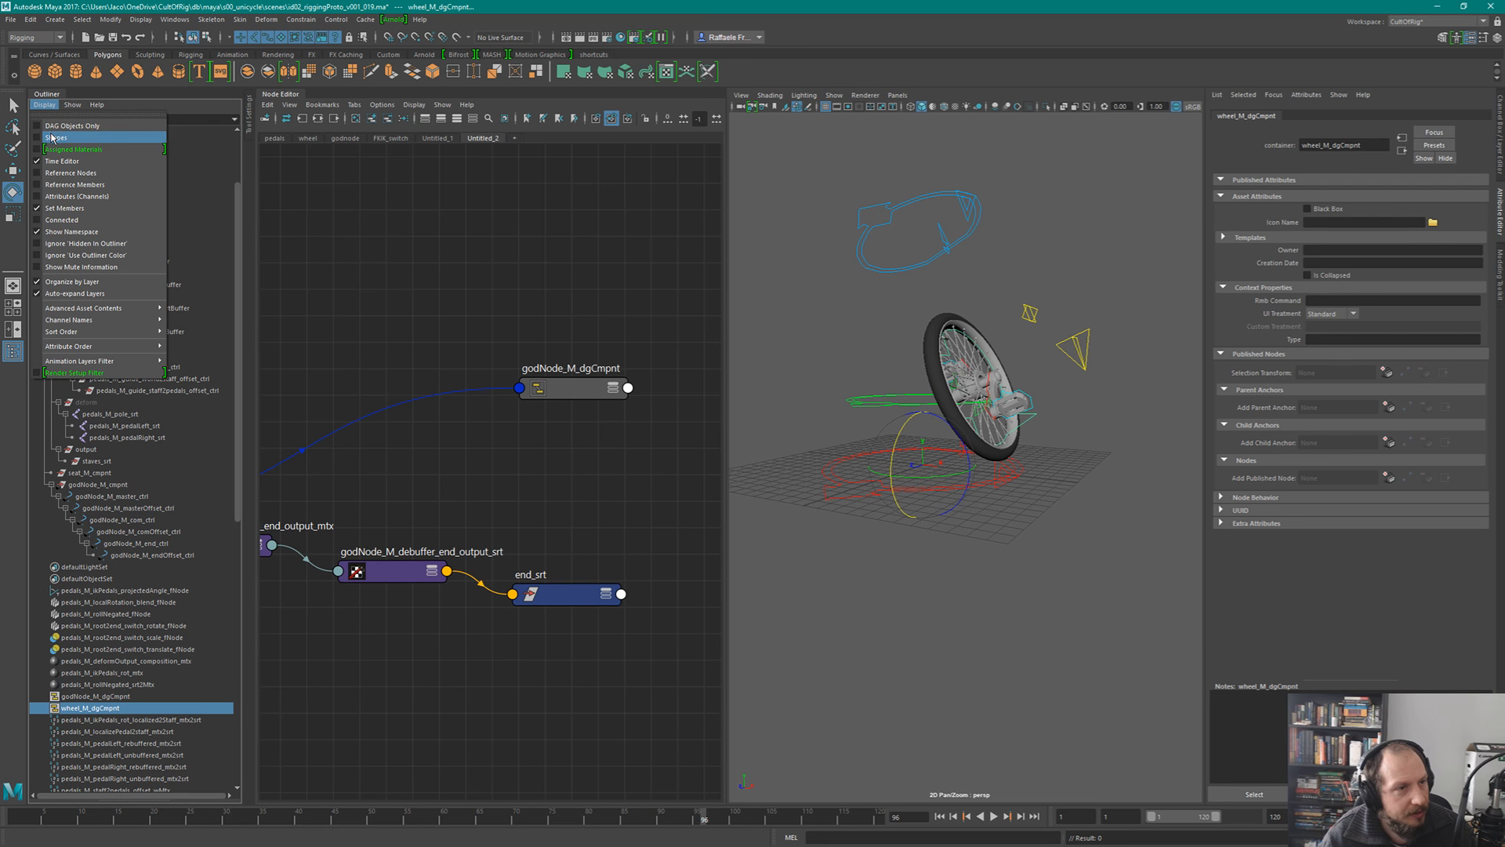
left_click(52, 126)
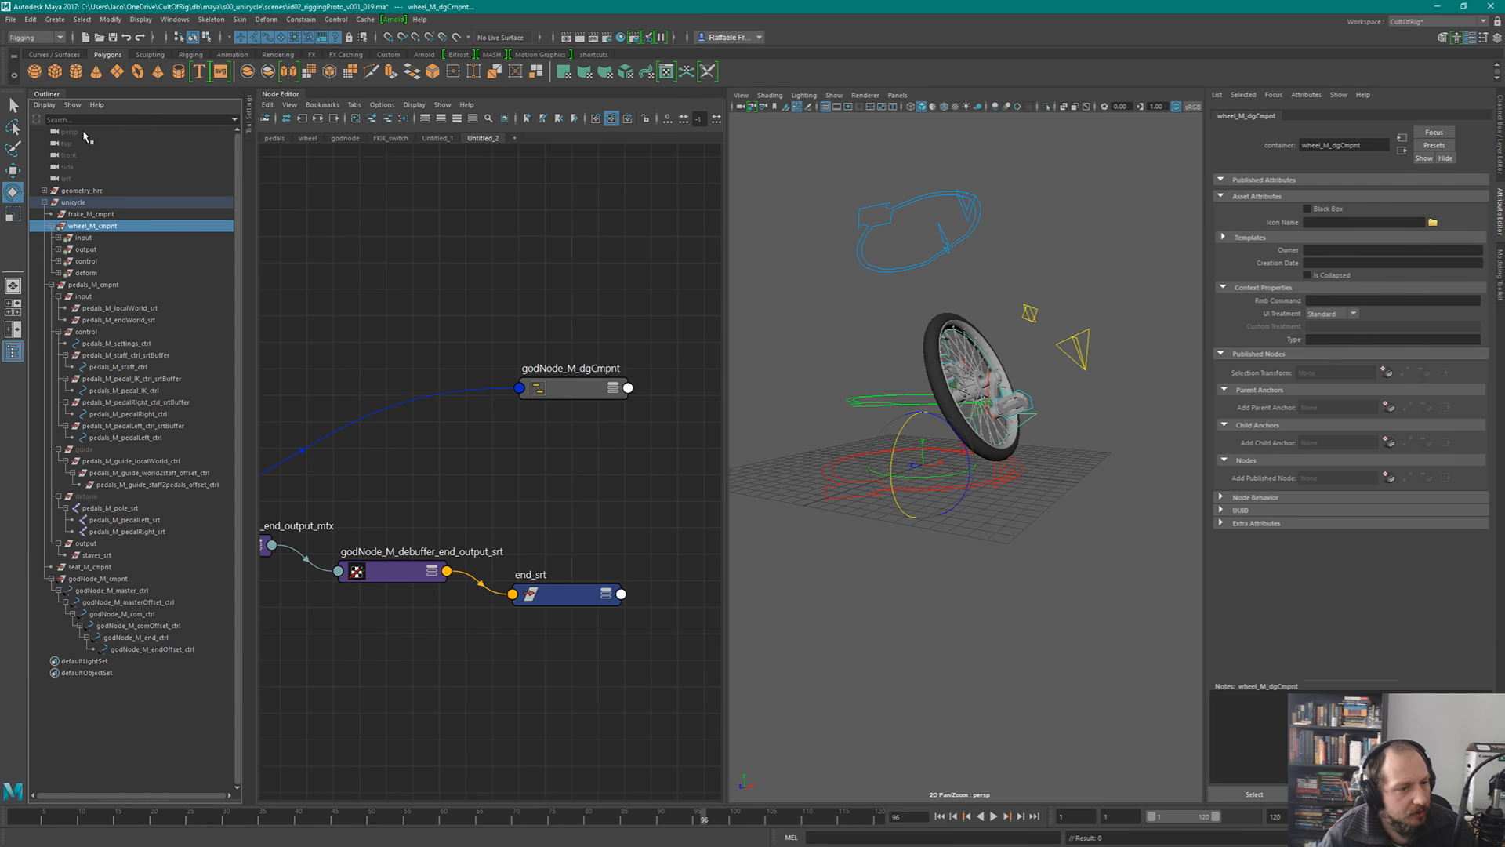
left_click(72, 104)
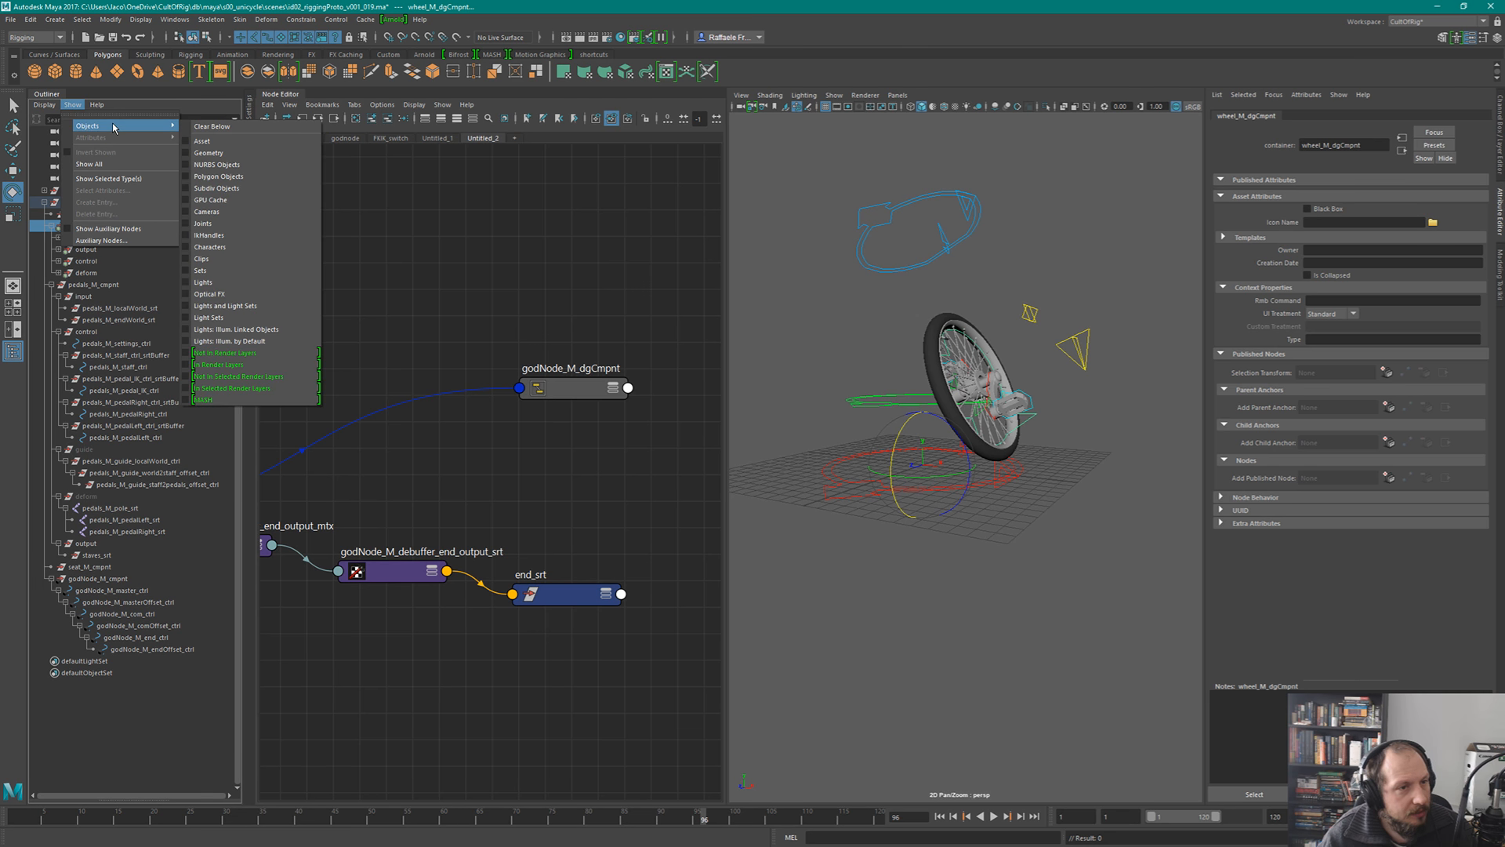
left_click(72, 105)
left_click(45, 104)
mouse_move(122, 309)
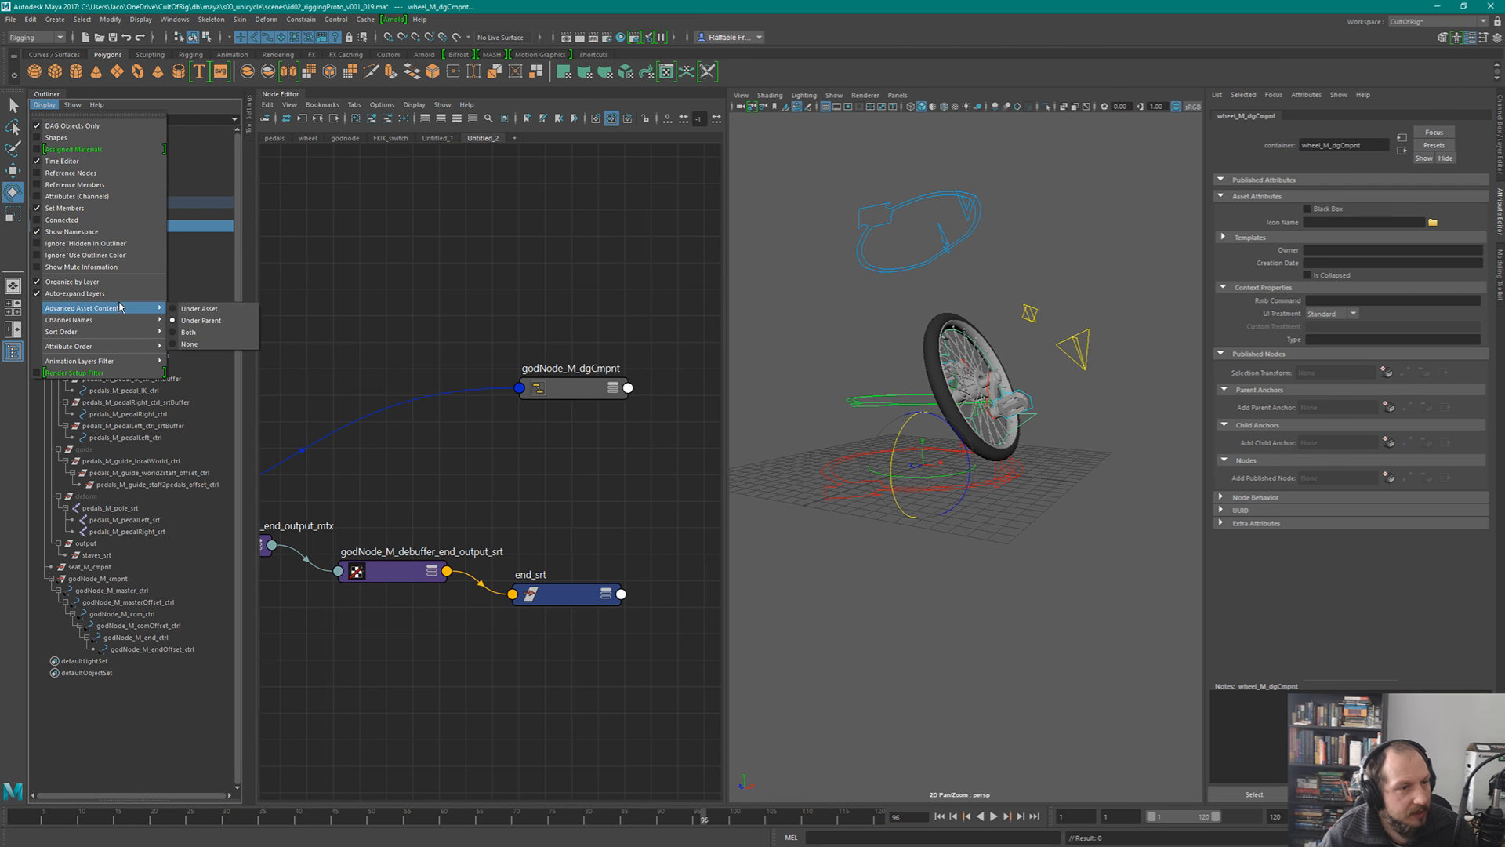
left_click(215, 312)
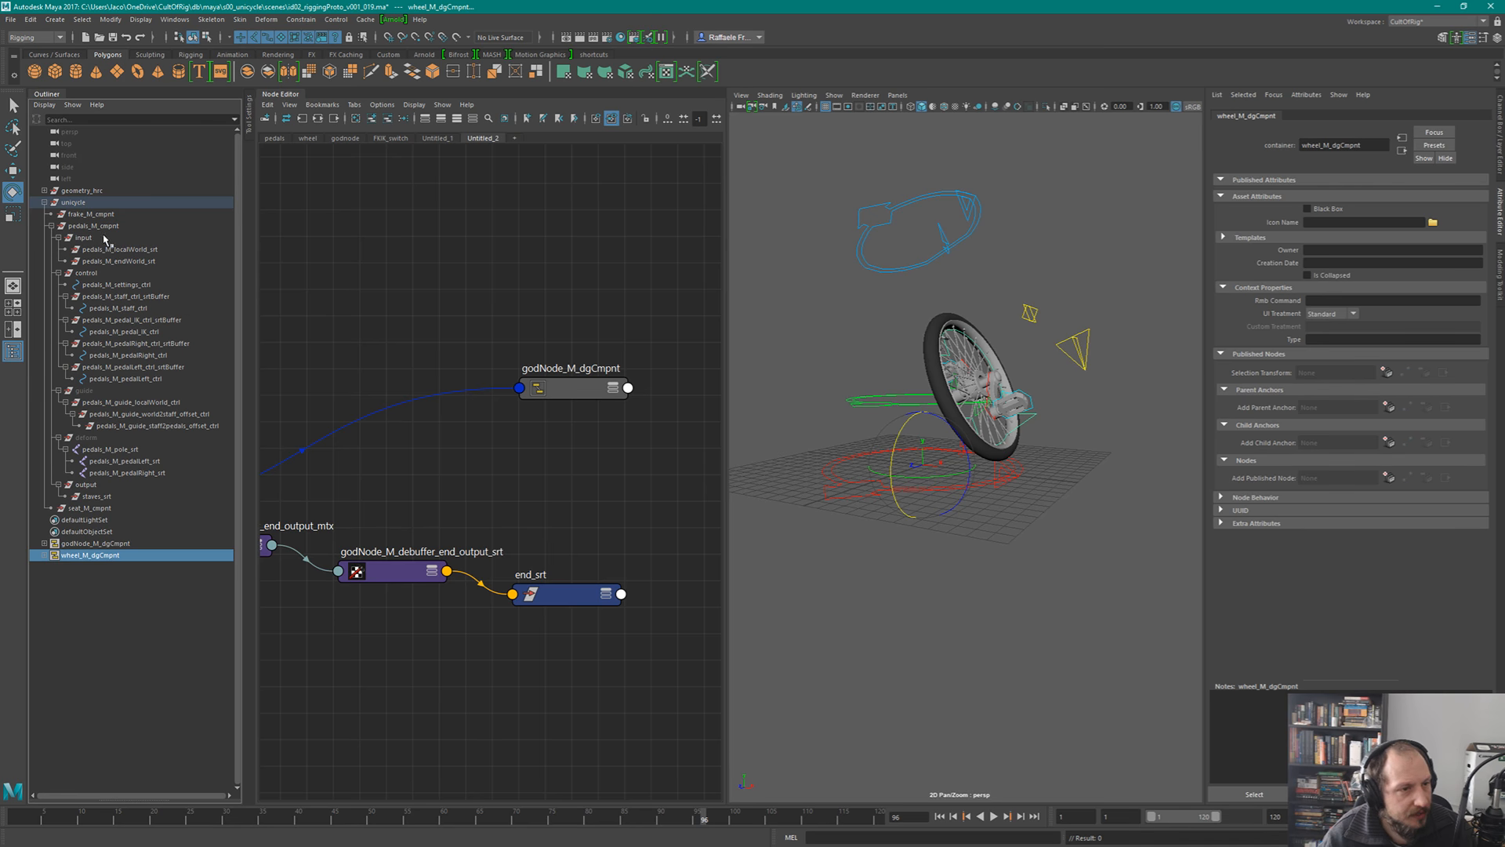
- Collapse pedals_M_cmpnt, expand wheel_M_dgCmpnt down to the groups in wheel_M_cmpnt, and turn on Black Box for the wheel container
left_click(52, 227)
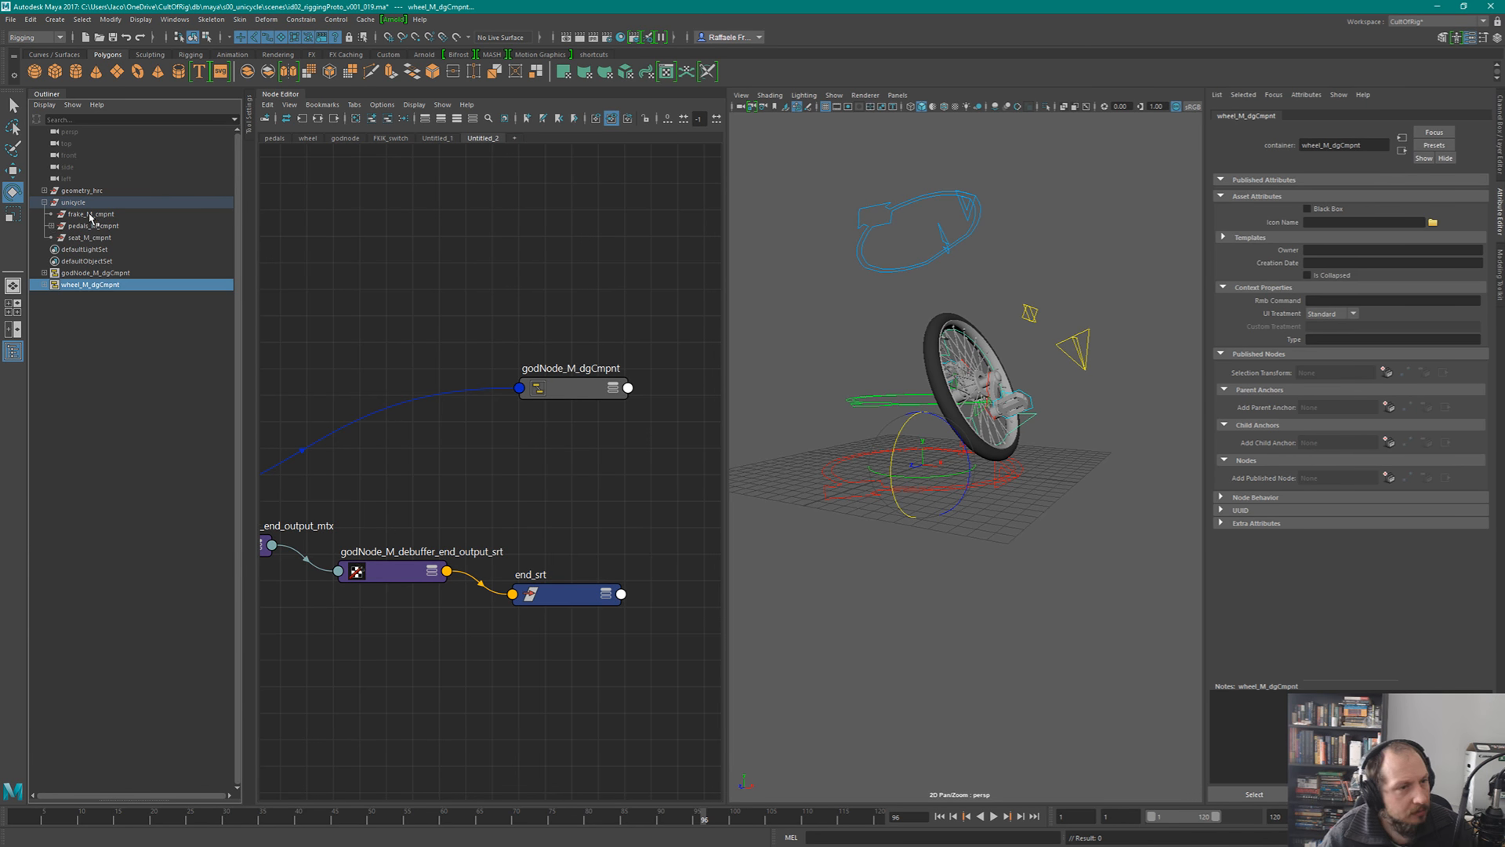
left_click(46, 285)
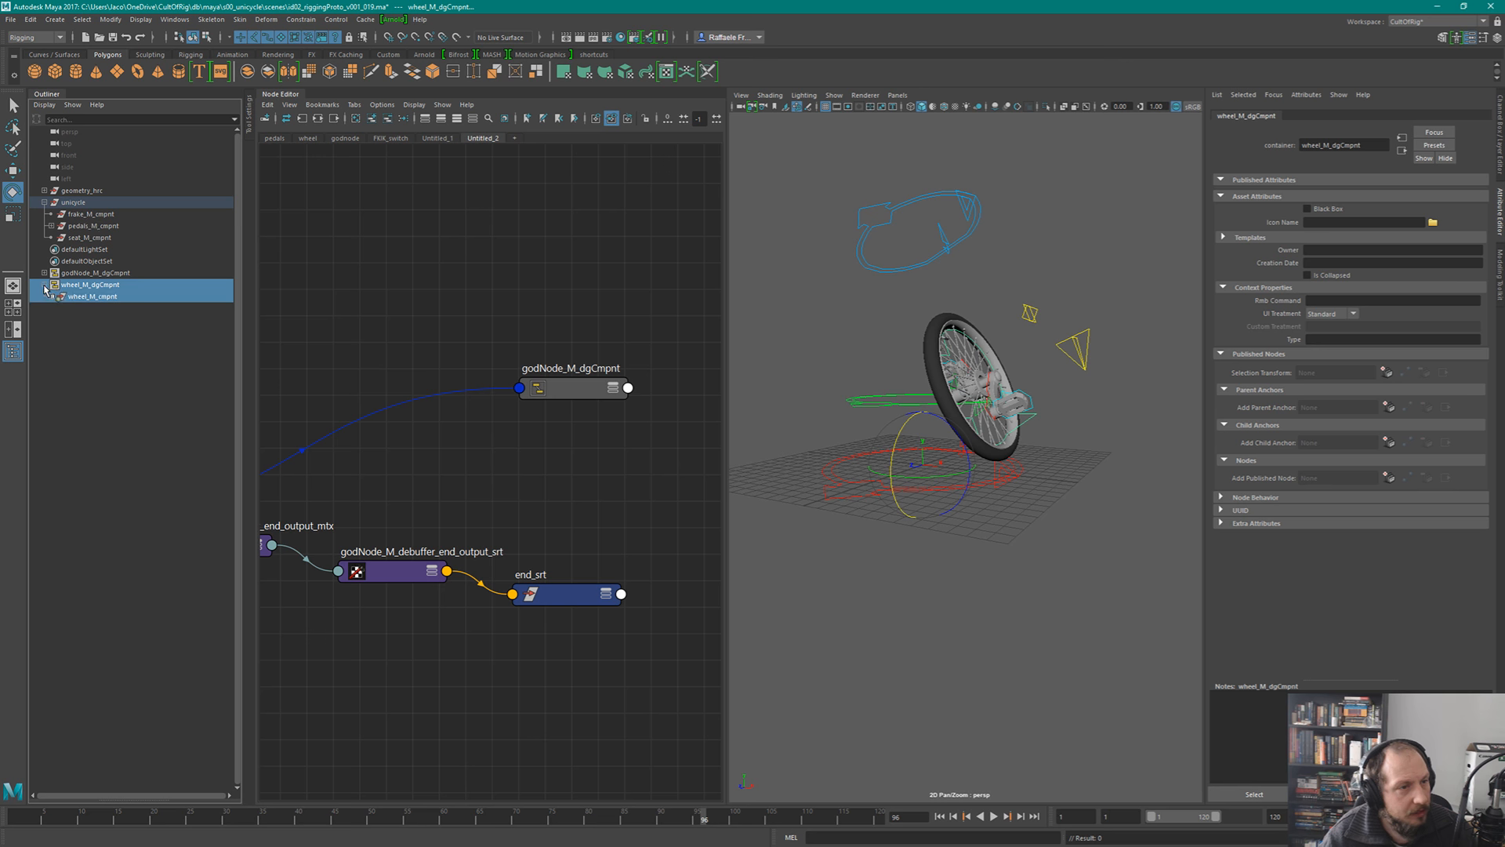
left_click(51, 297)
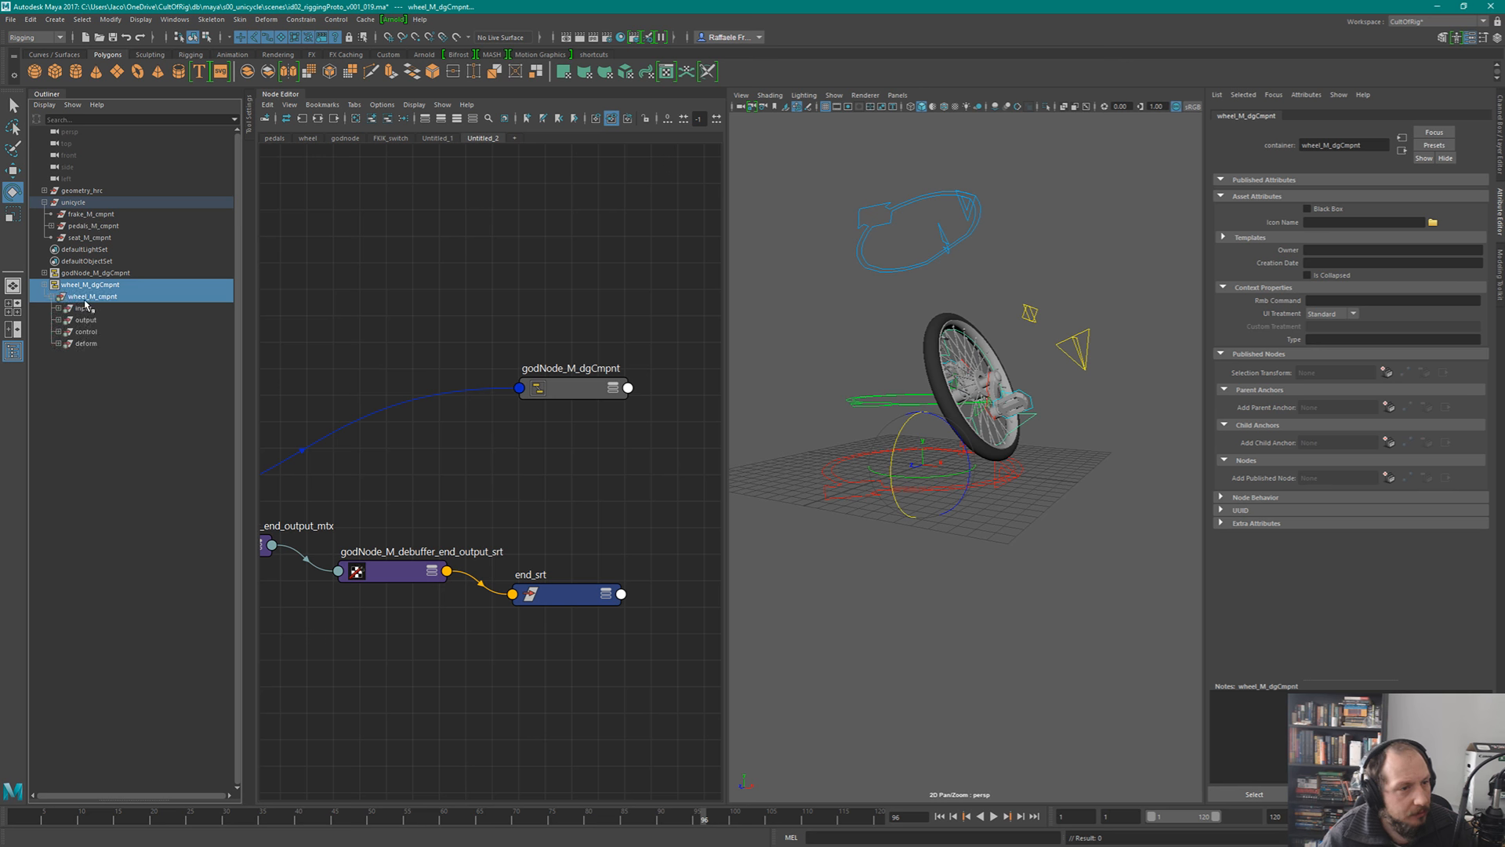
left_click(92, 297)
left_click(118, 285)
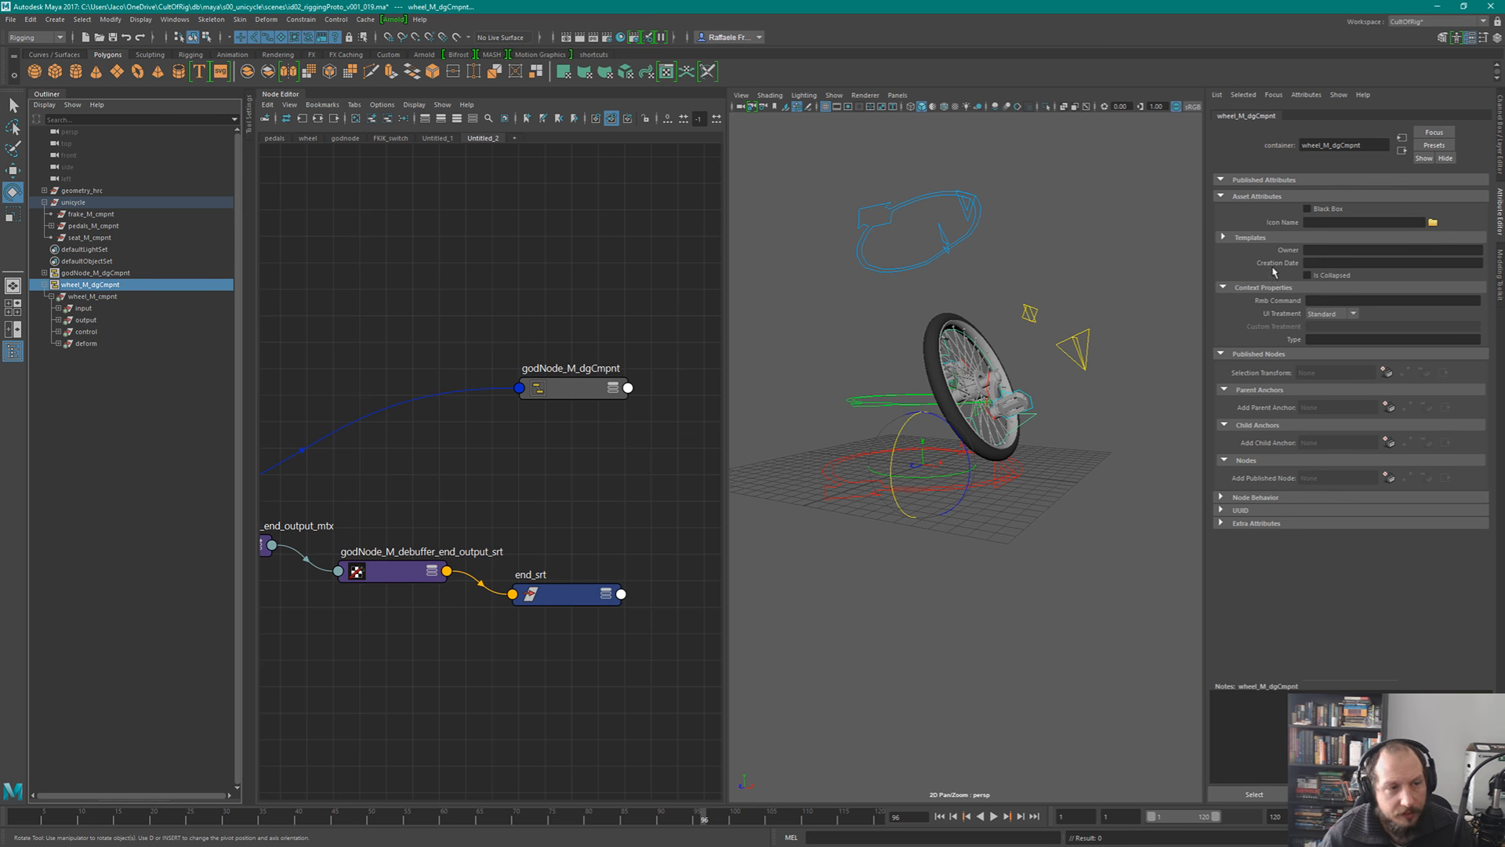
left_click(1307, 208)
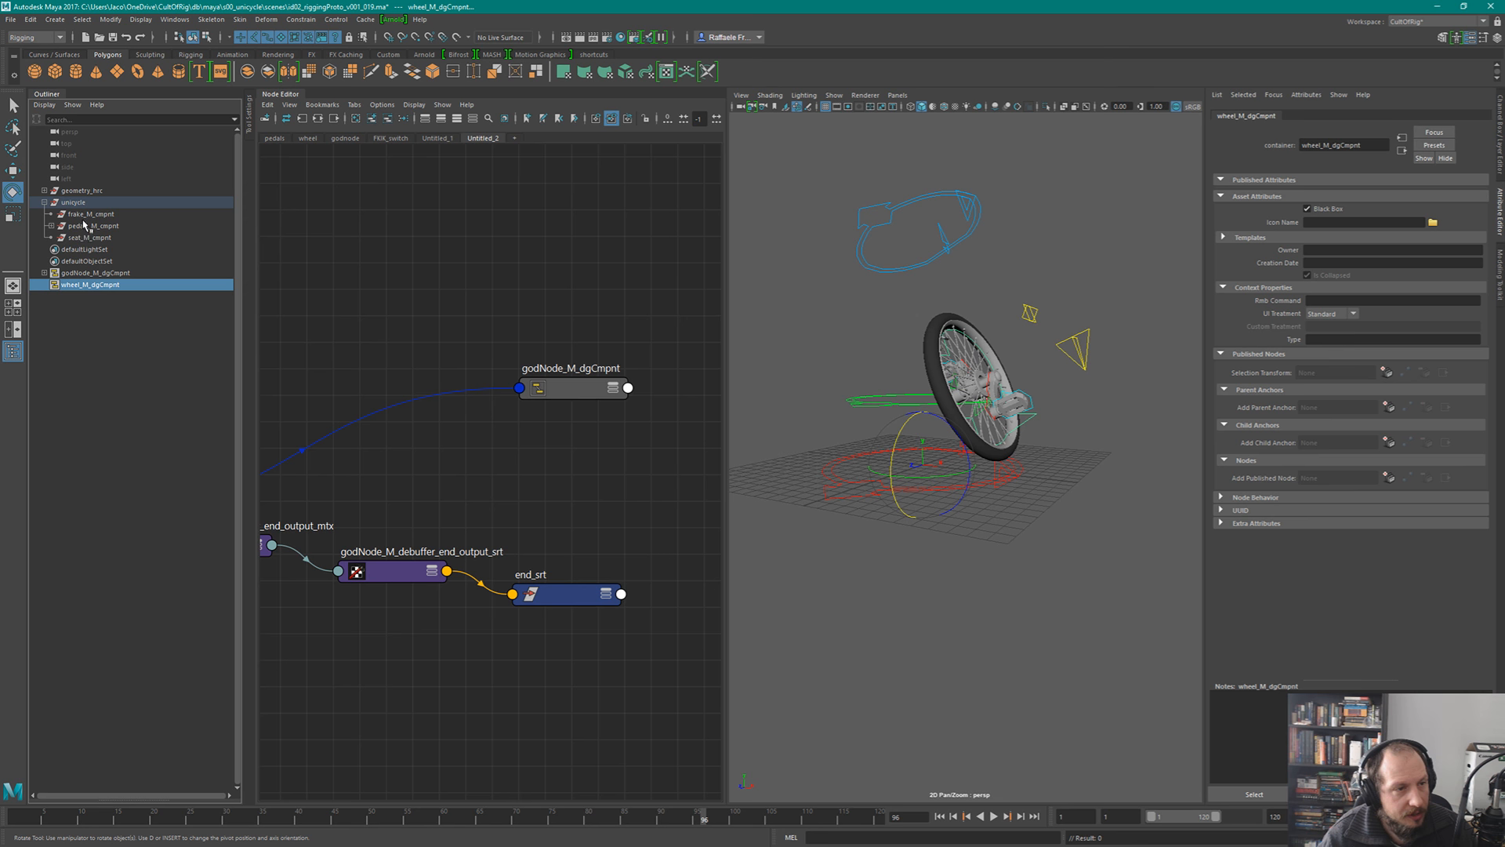
- Set the Outliner's Advanced Asset Contents to Both and select the unicycle group
left_click(44, 104)
mouse_move(116, 308)
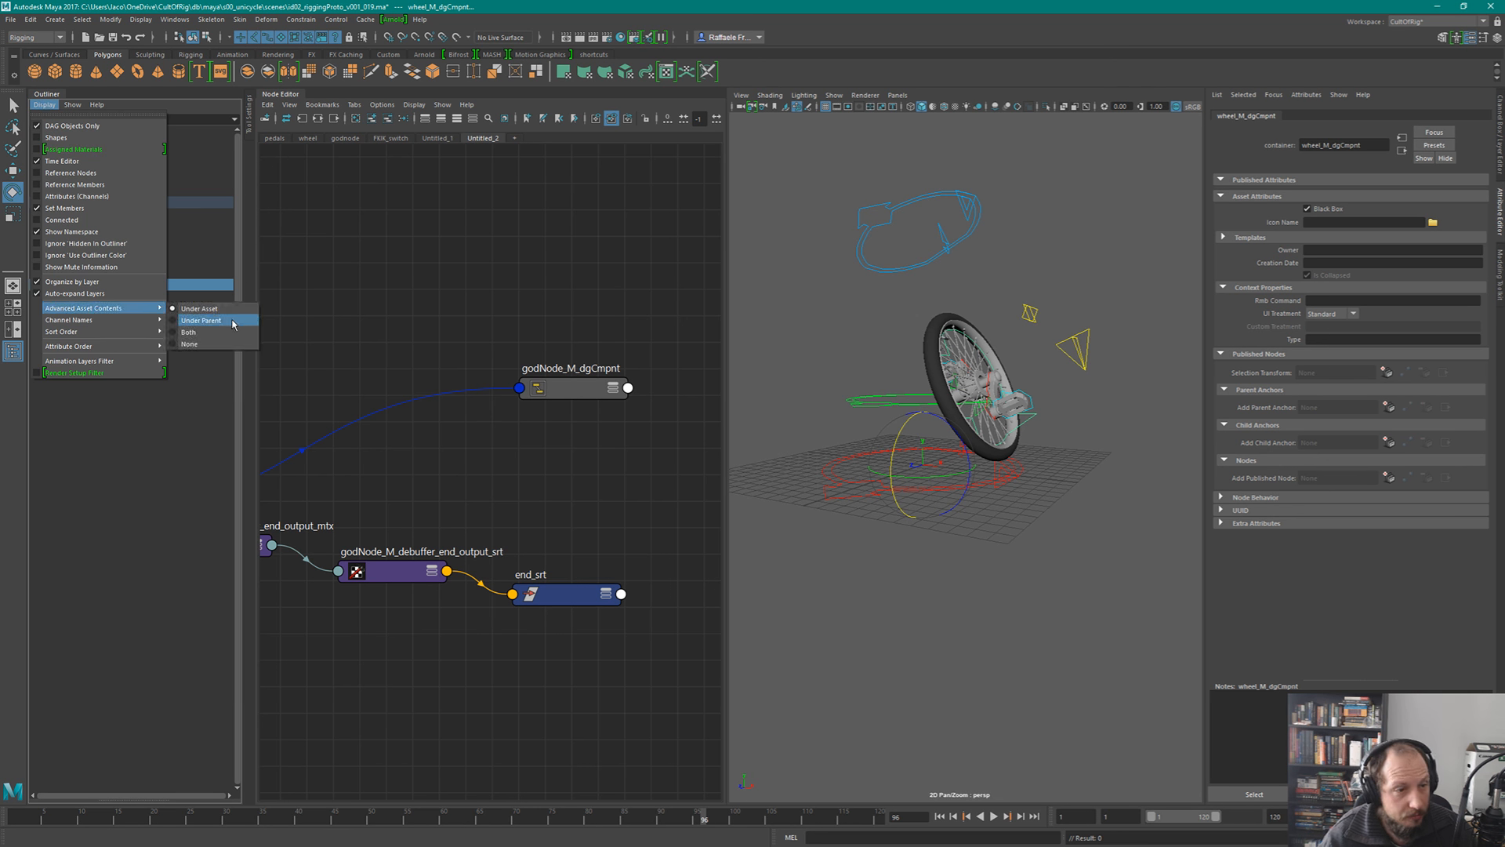
left_click(190, 336)
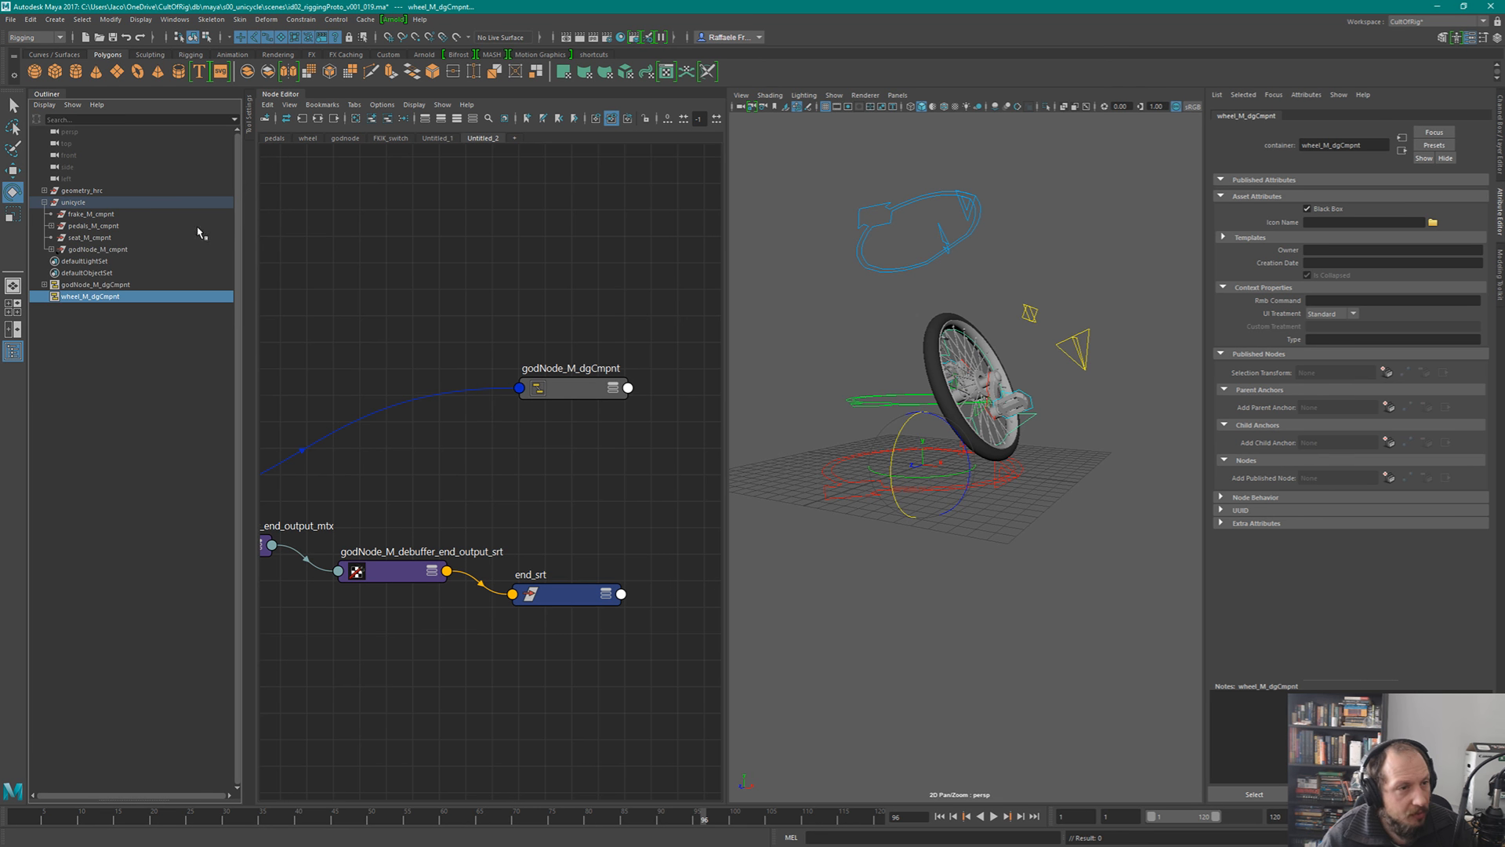
left_click(91, 204)
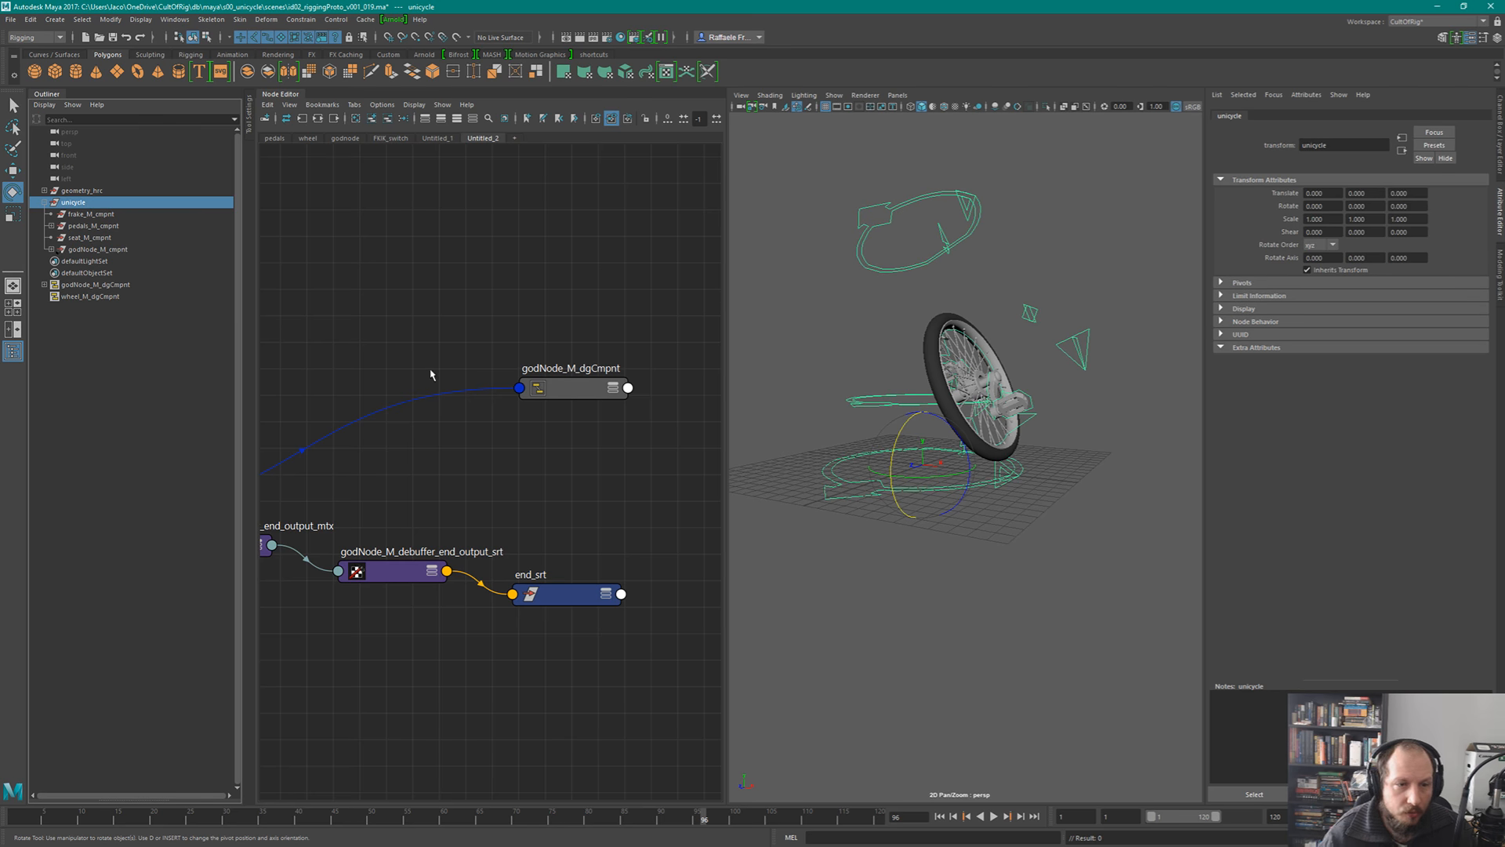
- Examine the wheel graph in the Node Editor, checking how the pedals joints connect to the pedal meshes, and clear the selection
left_click(307, 138)
scroll(554, 403, "down", 6)
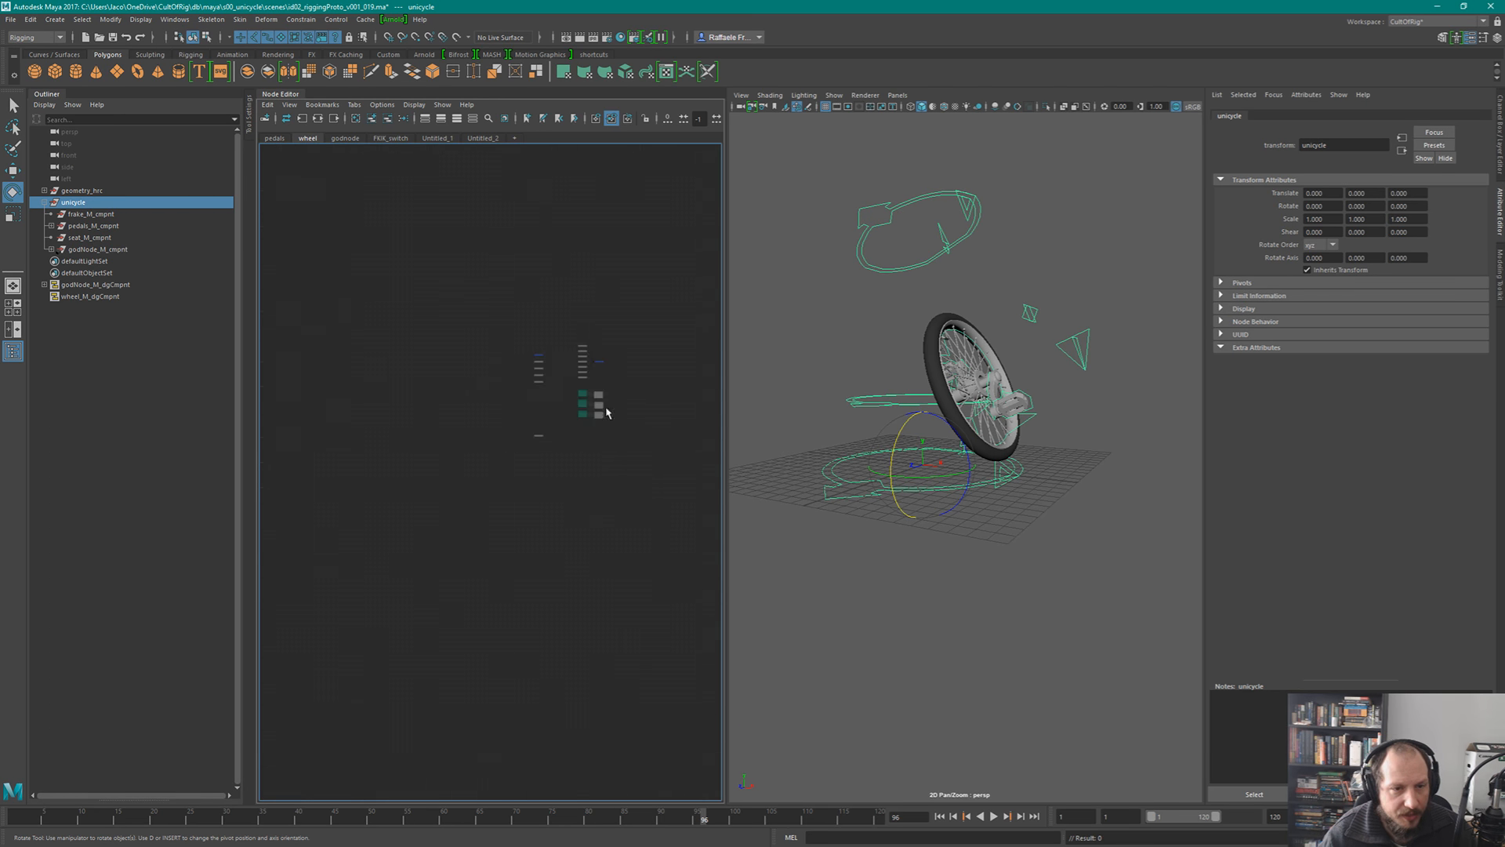
left_click_drag(523, 349, 627, 543)
scroll(609, 498, "up", 5)
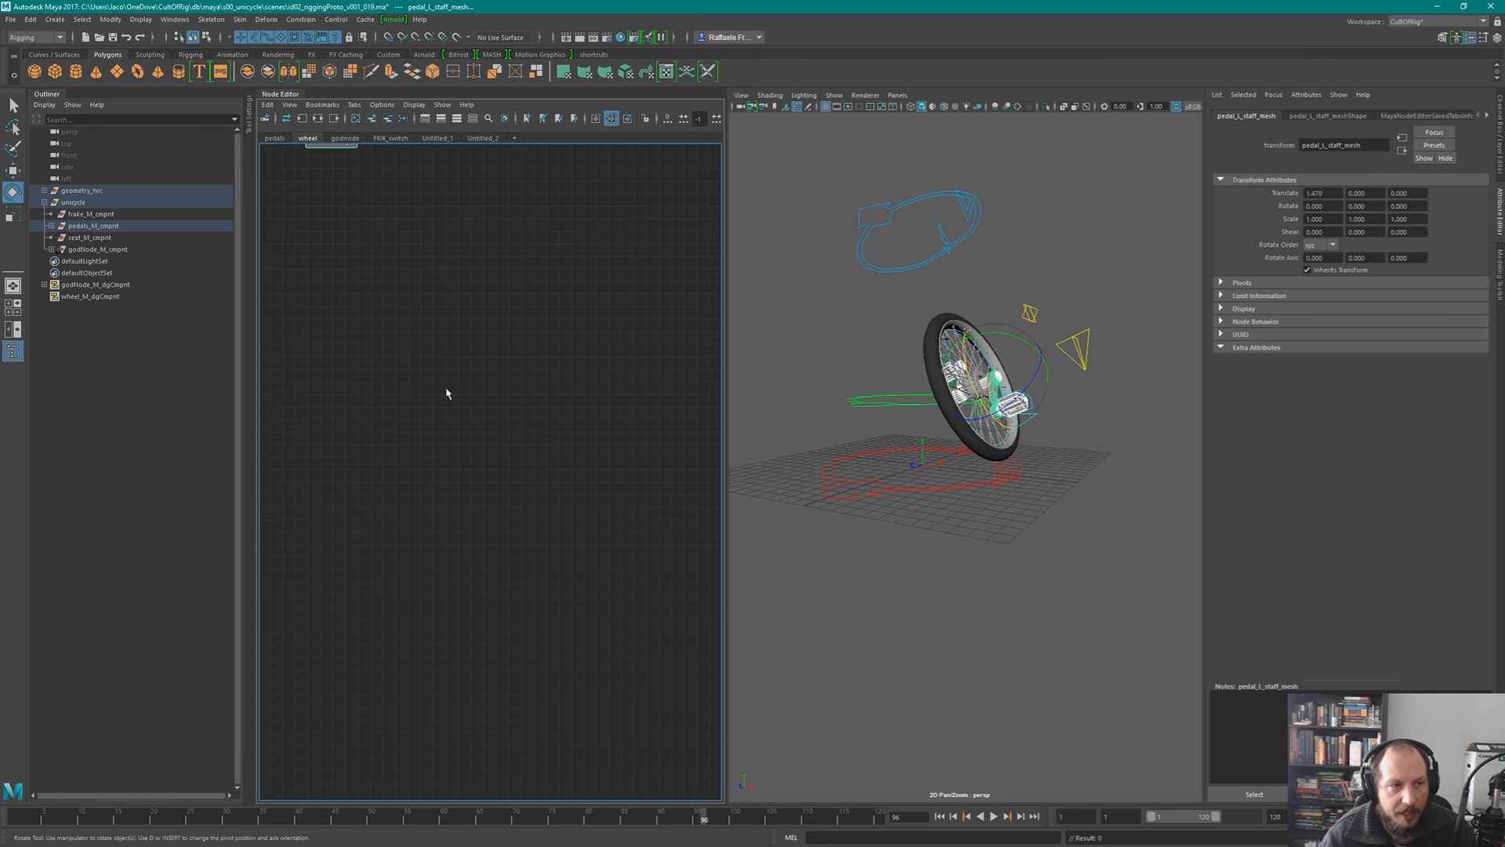
left_click_drag(447, 389, 550, 548, "alt")
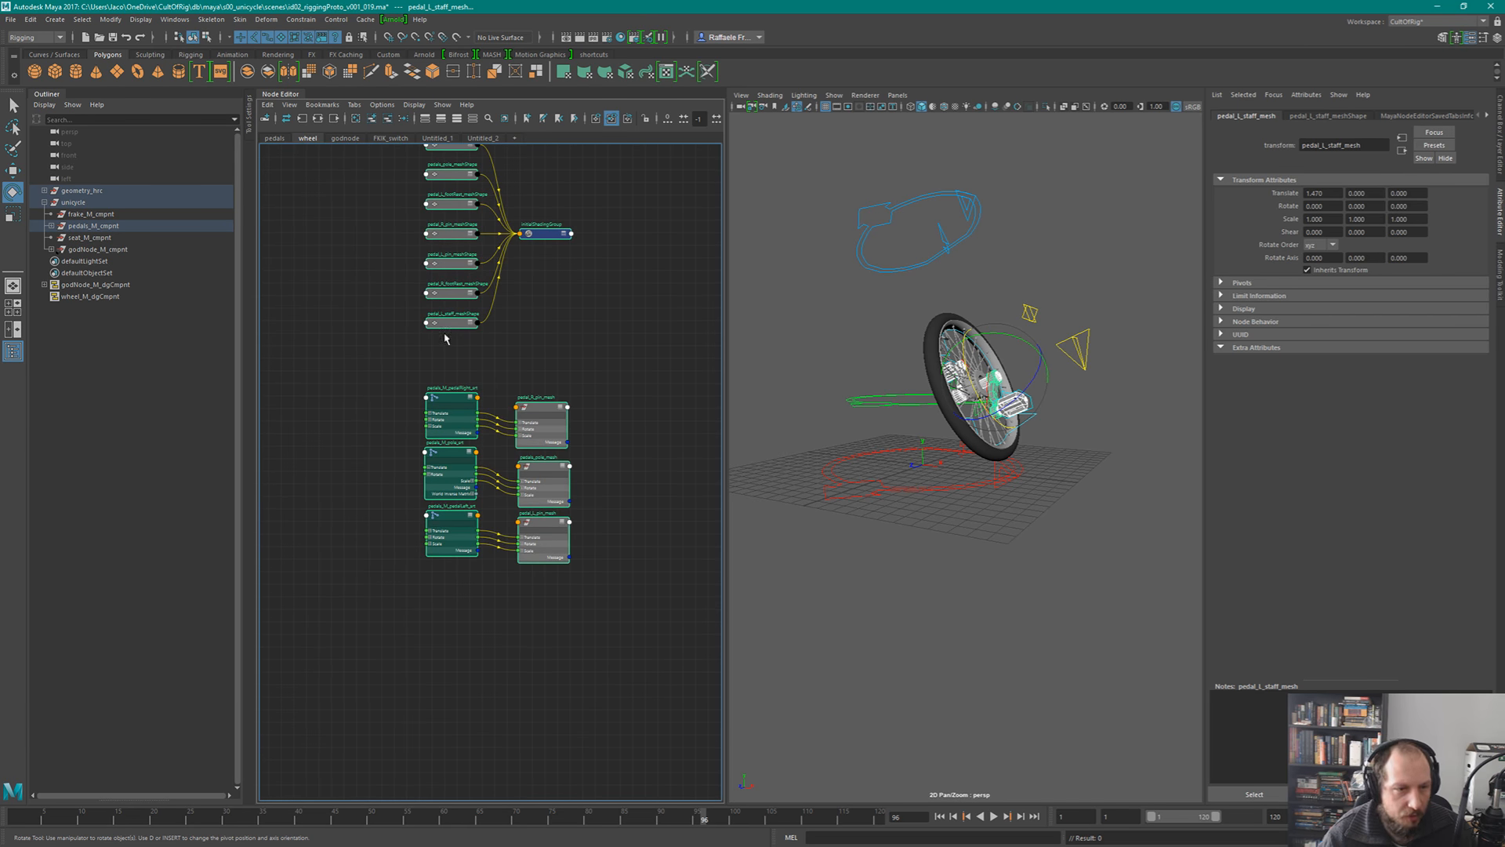
left_click(576, 298)
left_click_drag(353, 347, 435, 617)
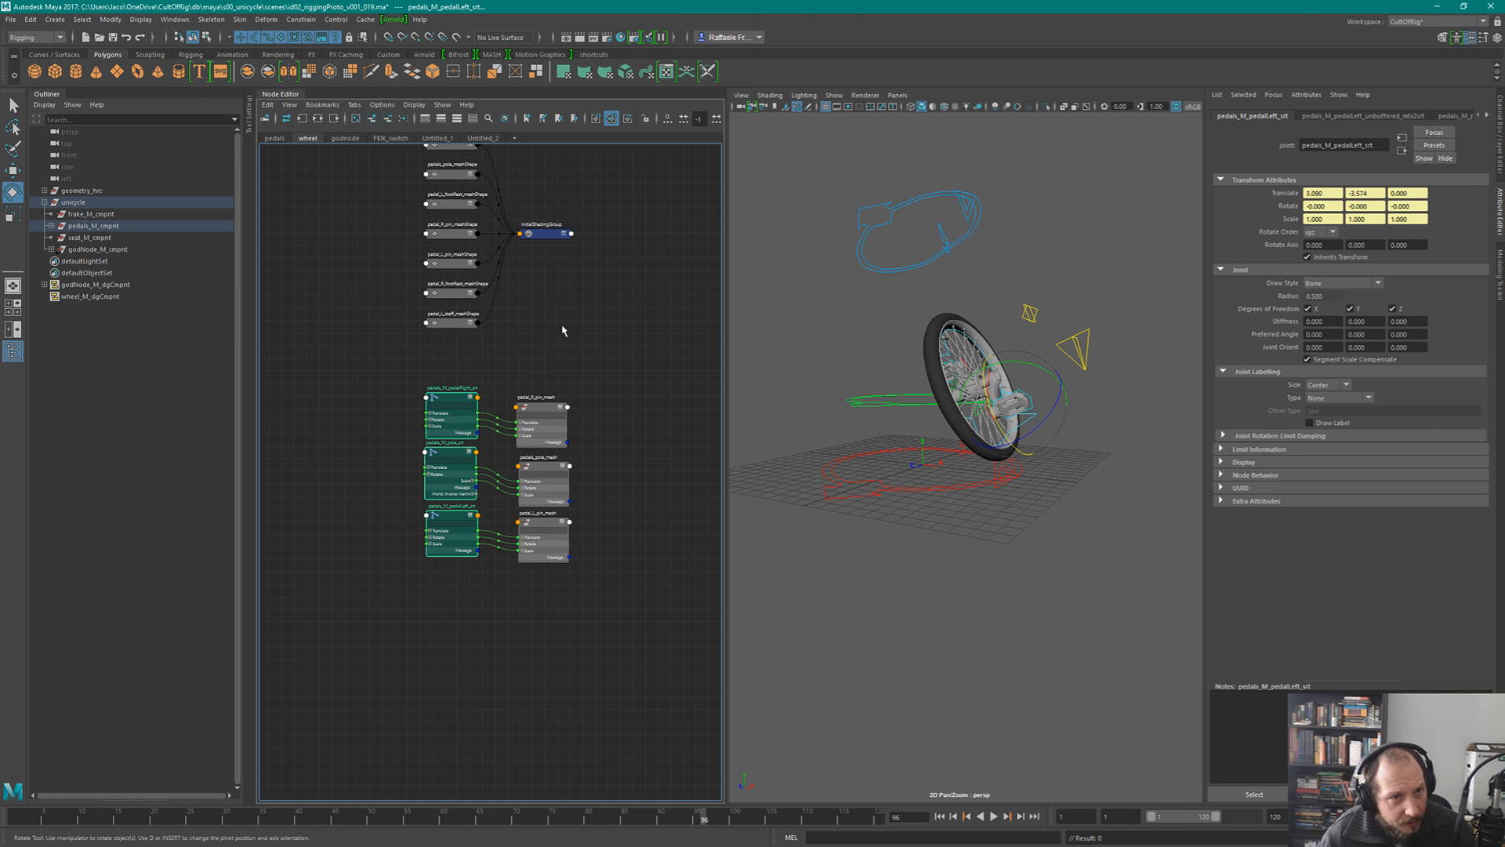
middle_click_drag(561, 327, 607, 491, "alt")
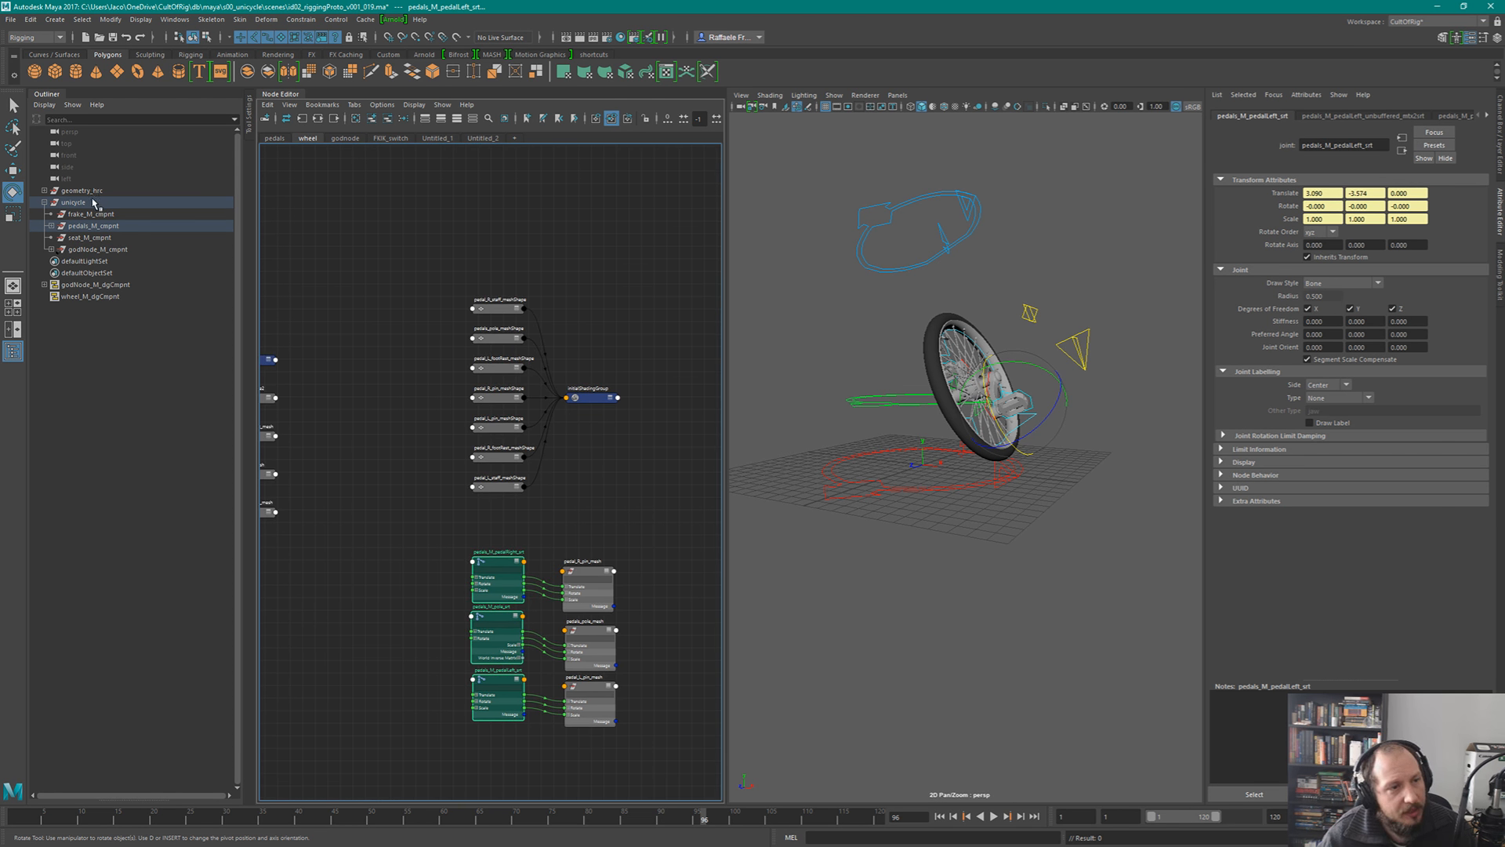
left_click(1068, 467)
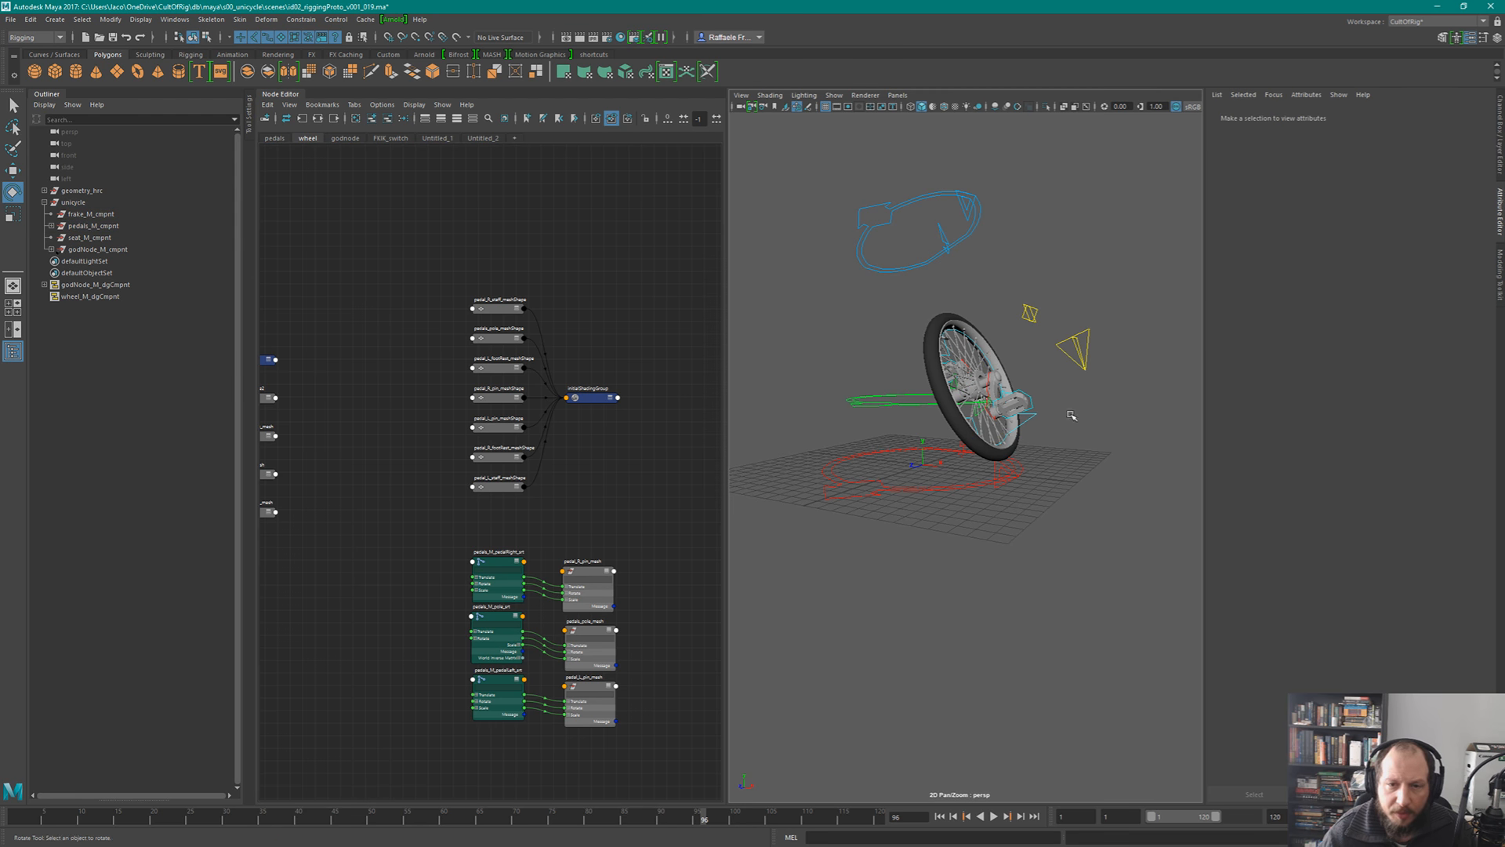
- Switch to the Select tool and pick the wheel in the viewport, viewing the rig from several angles
left_click_drag(1067, 467, 990, 377, "alt")
key("q")
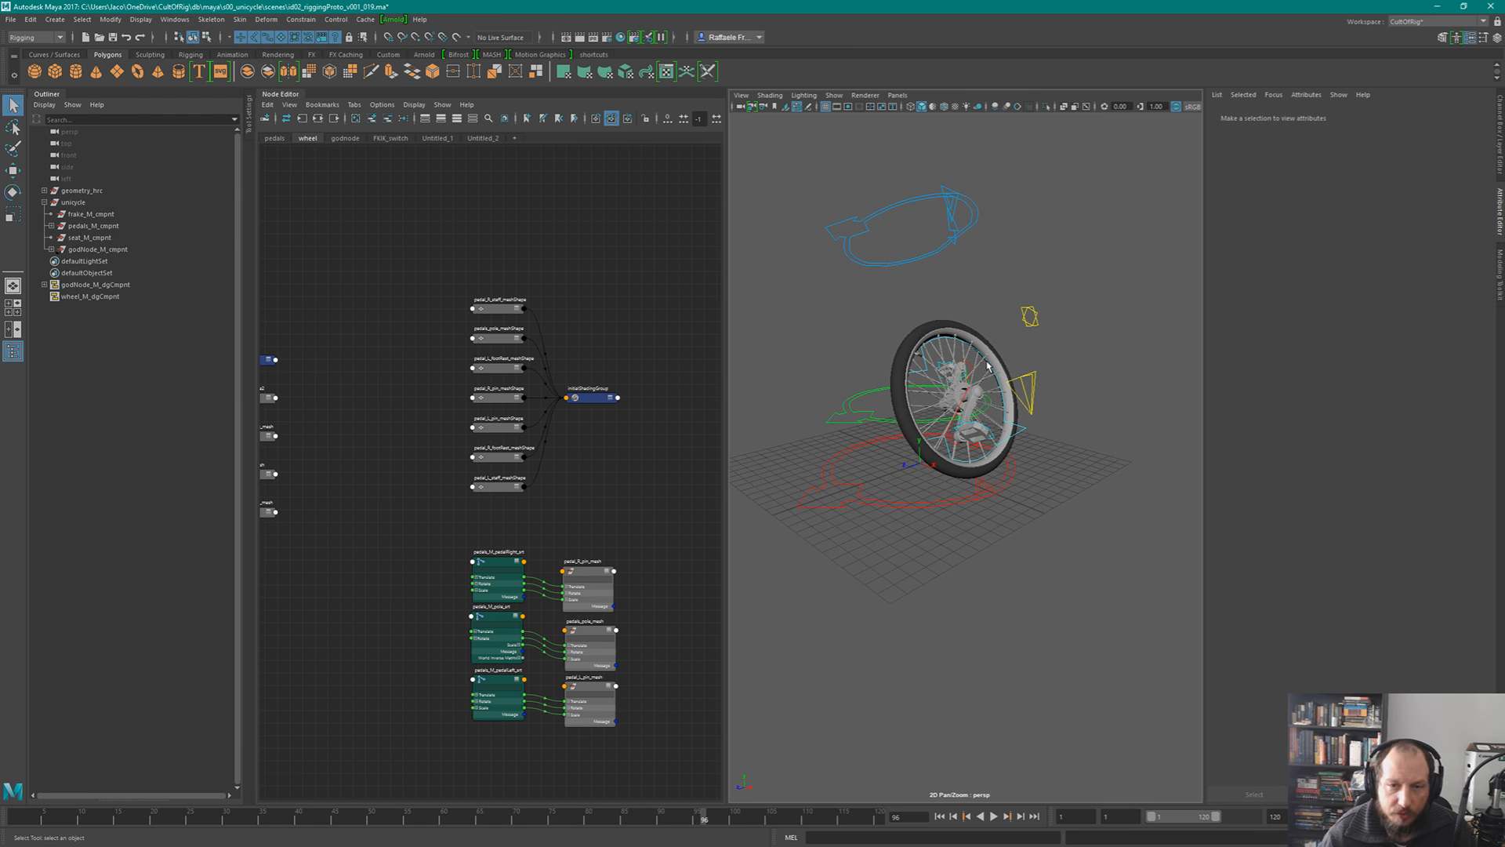
double_click(989, 366)
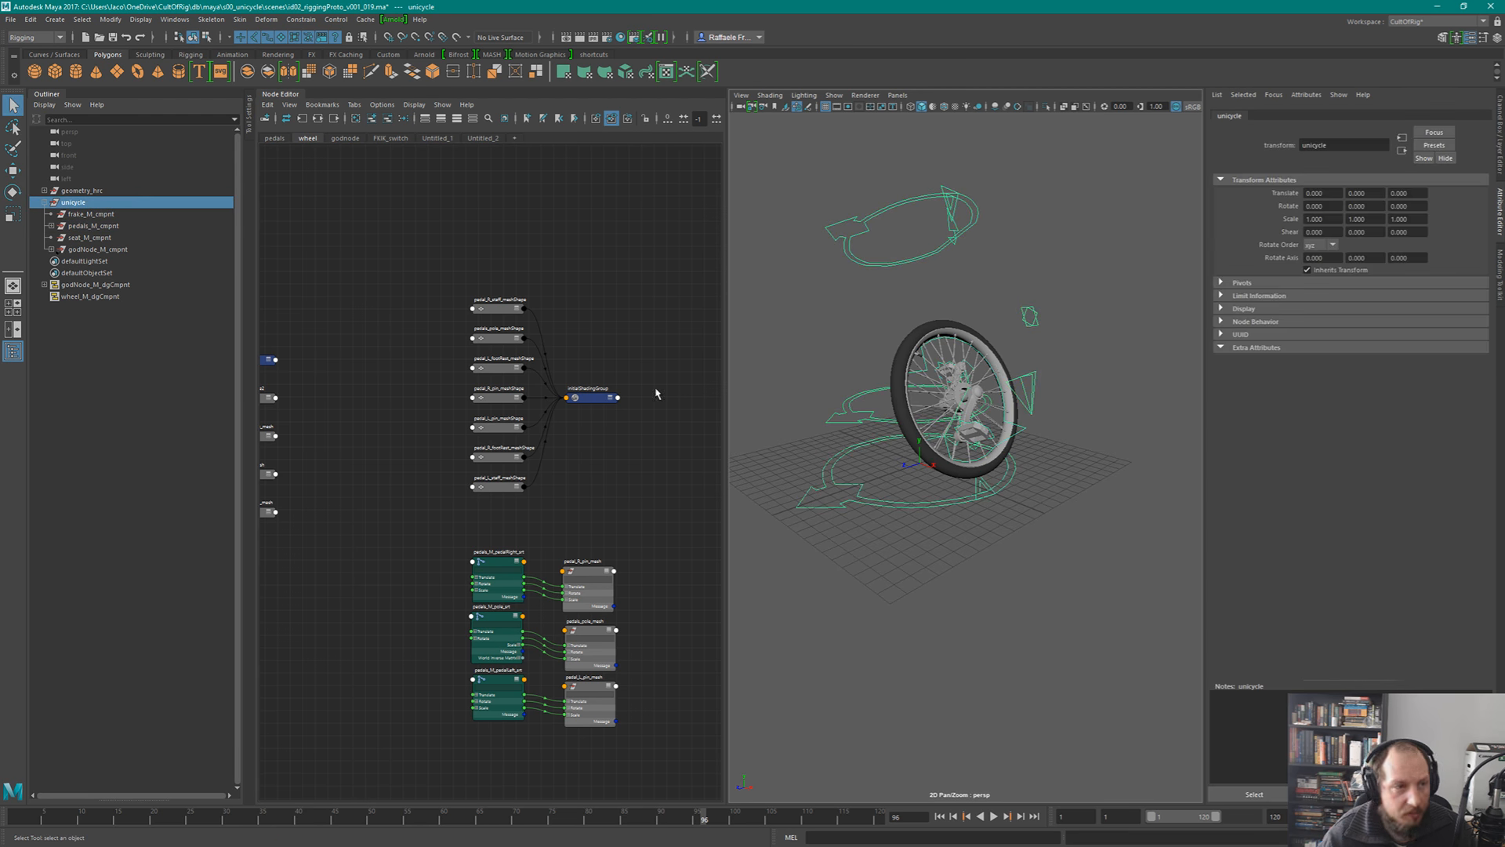
left_click(1025, 354)
left_click(925, 371)
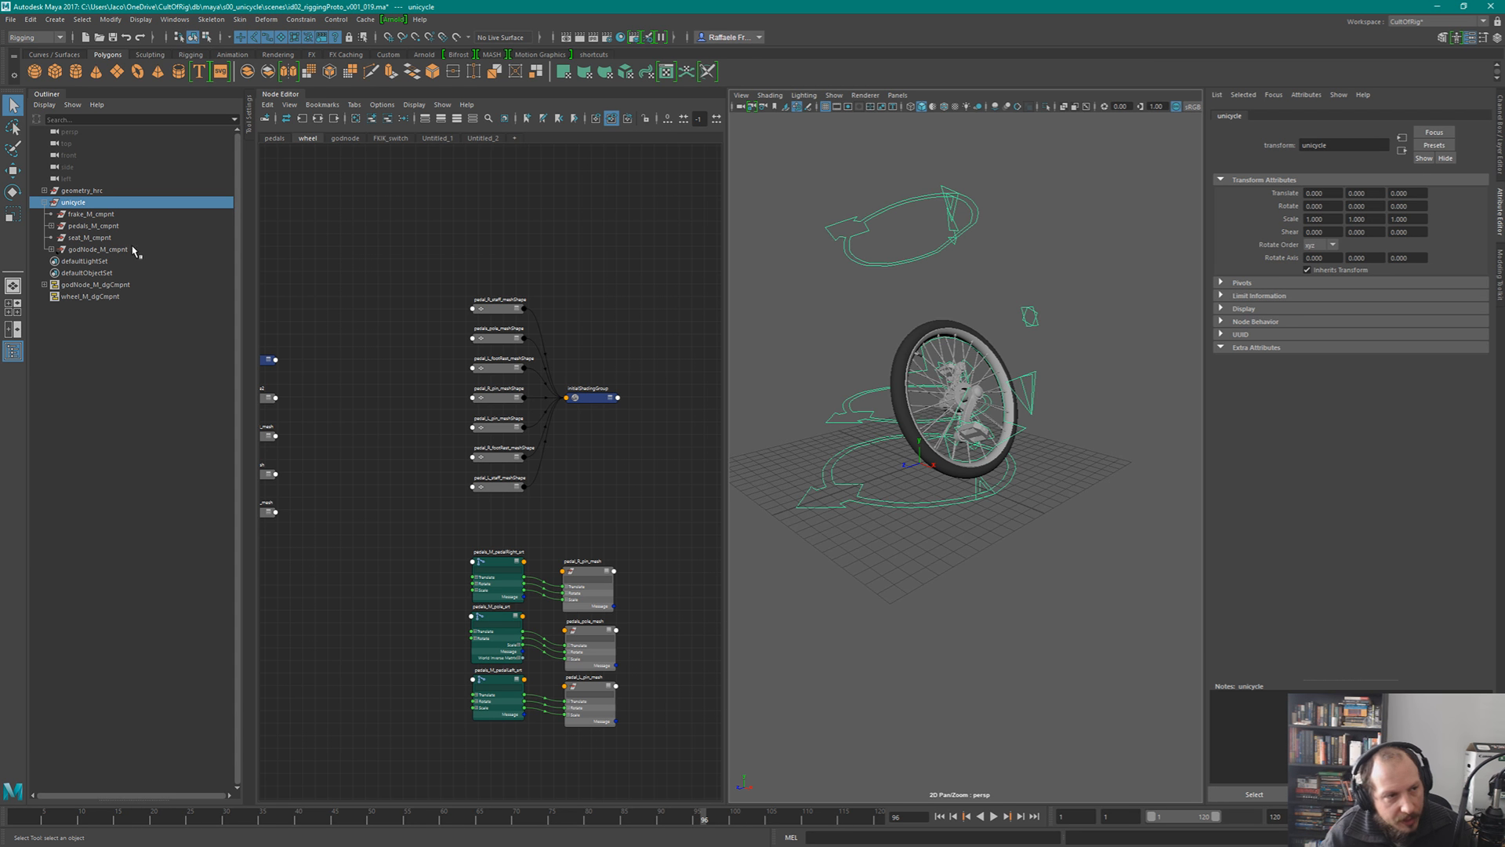
left_click_drag(978, 406, 1025, 403, "alt")
scroll(1025, 402, "up", 3)
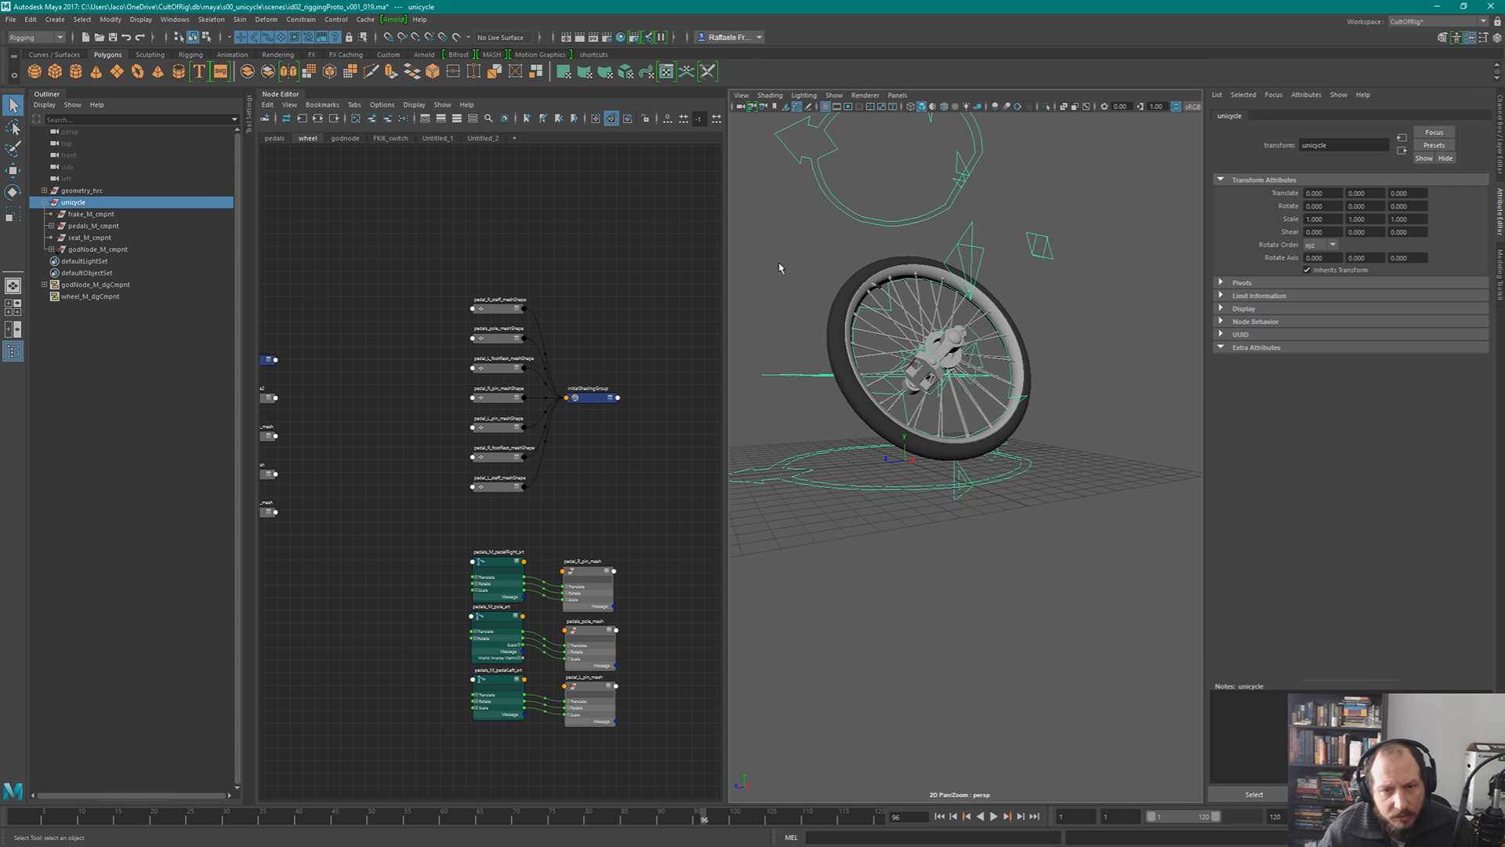
- Turn off Black Box for wheel_M_dgCmpnt, expand wheel_M_cmpnt down to wheel_M_main_ctrl, and reselect the container
left_click(79, 298)
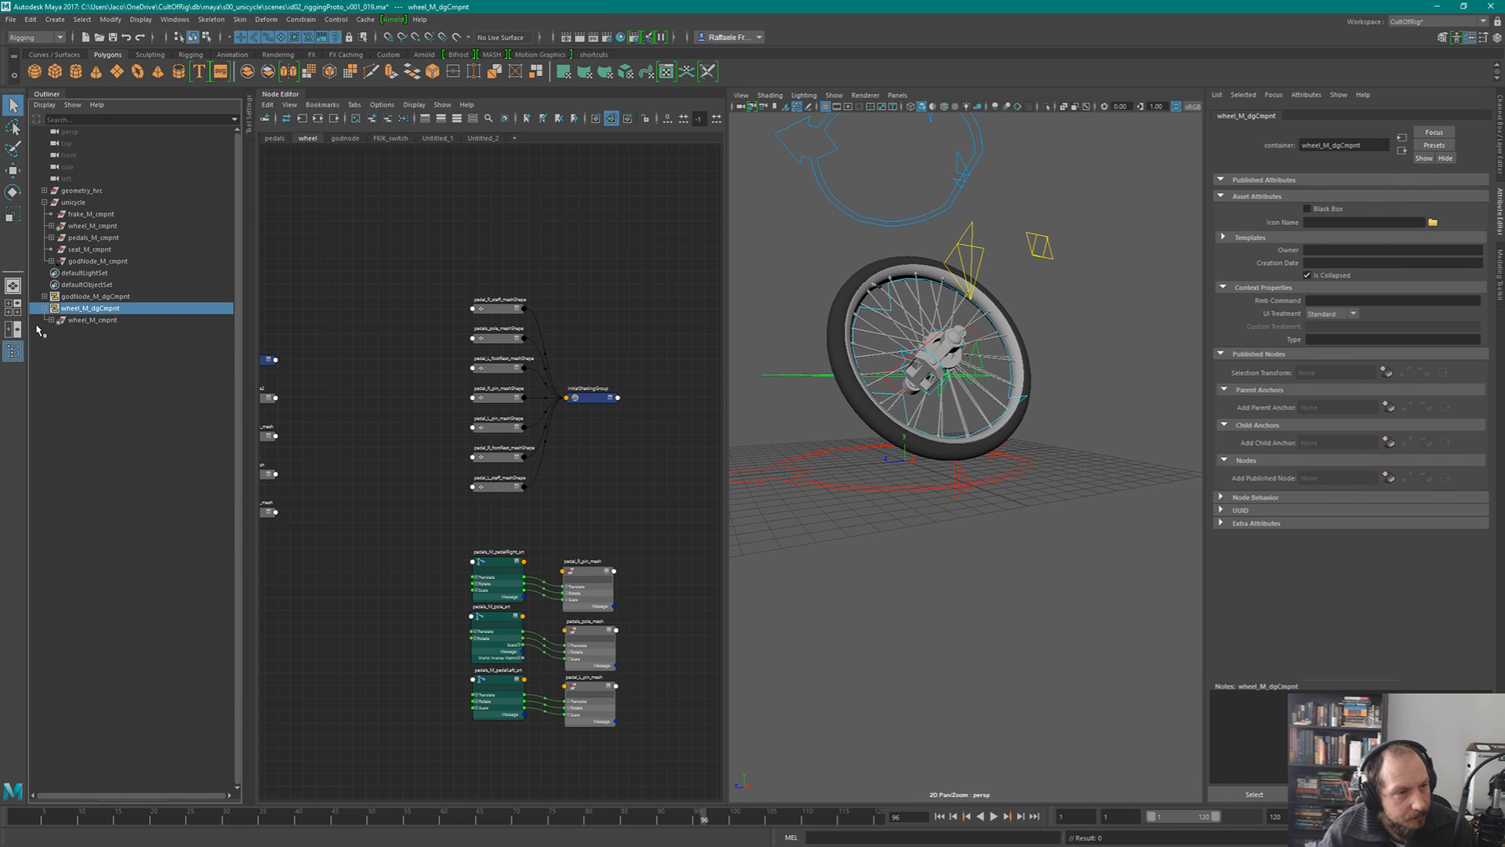
left_click(78, 320)
left_click(52, 320)
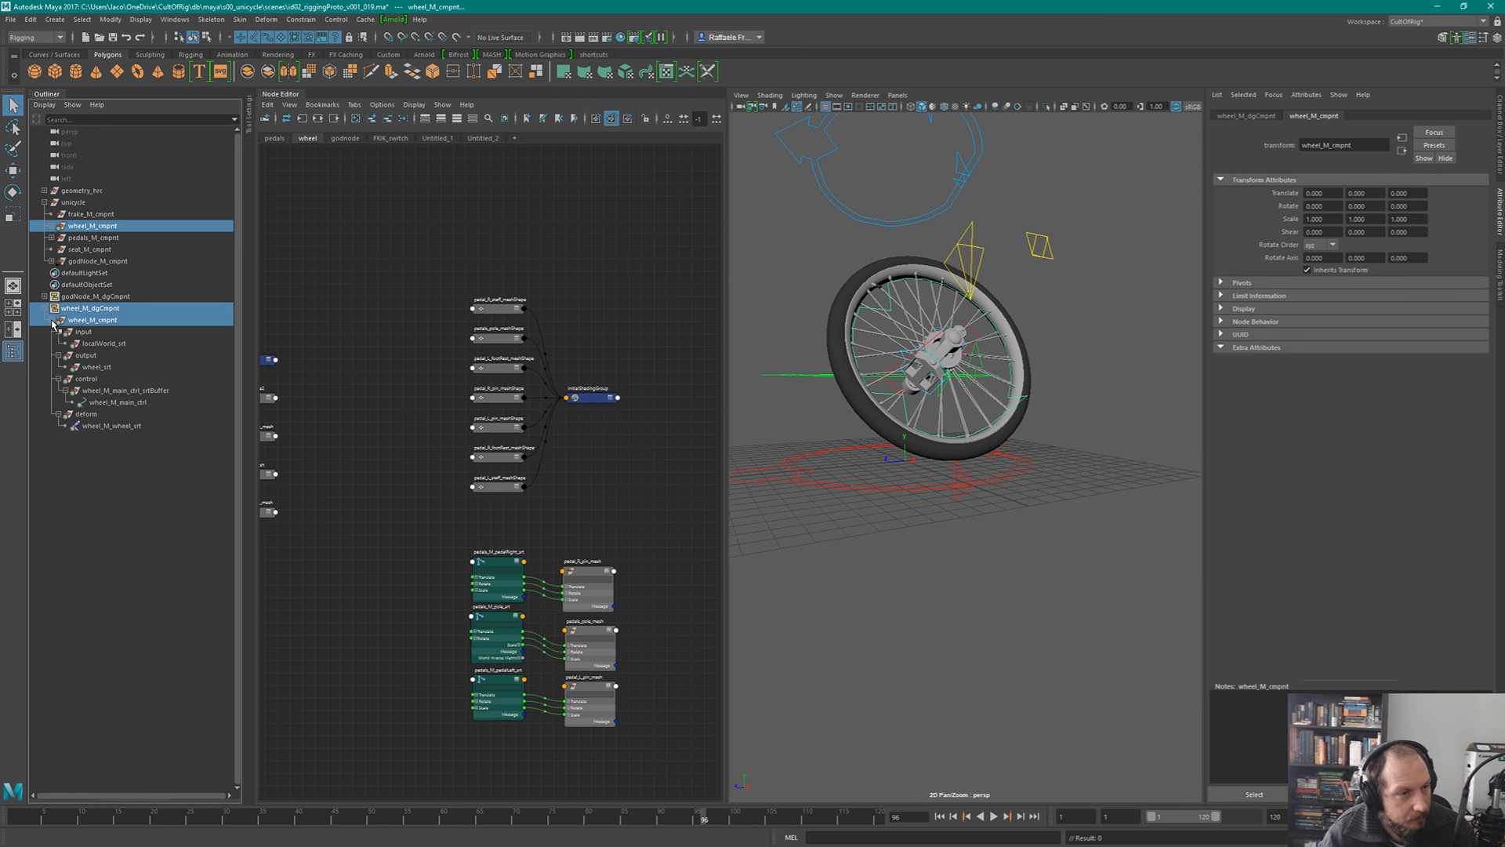
left_click(134, 404)
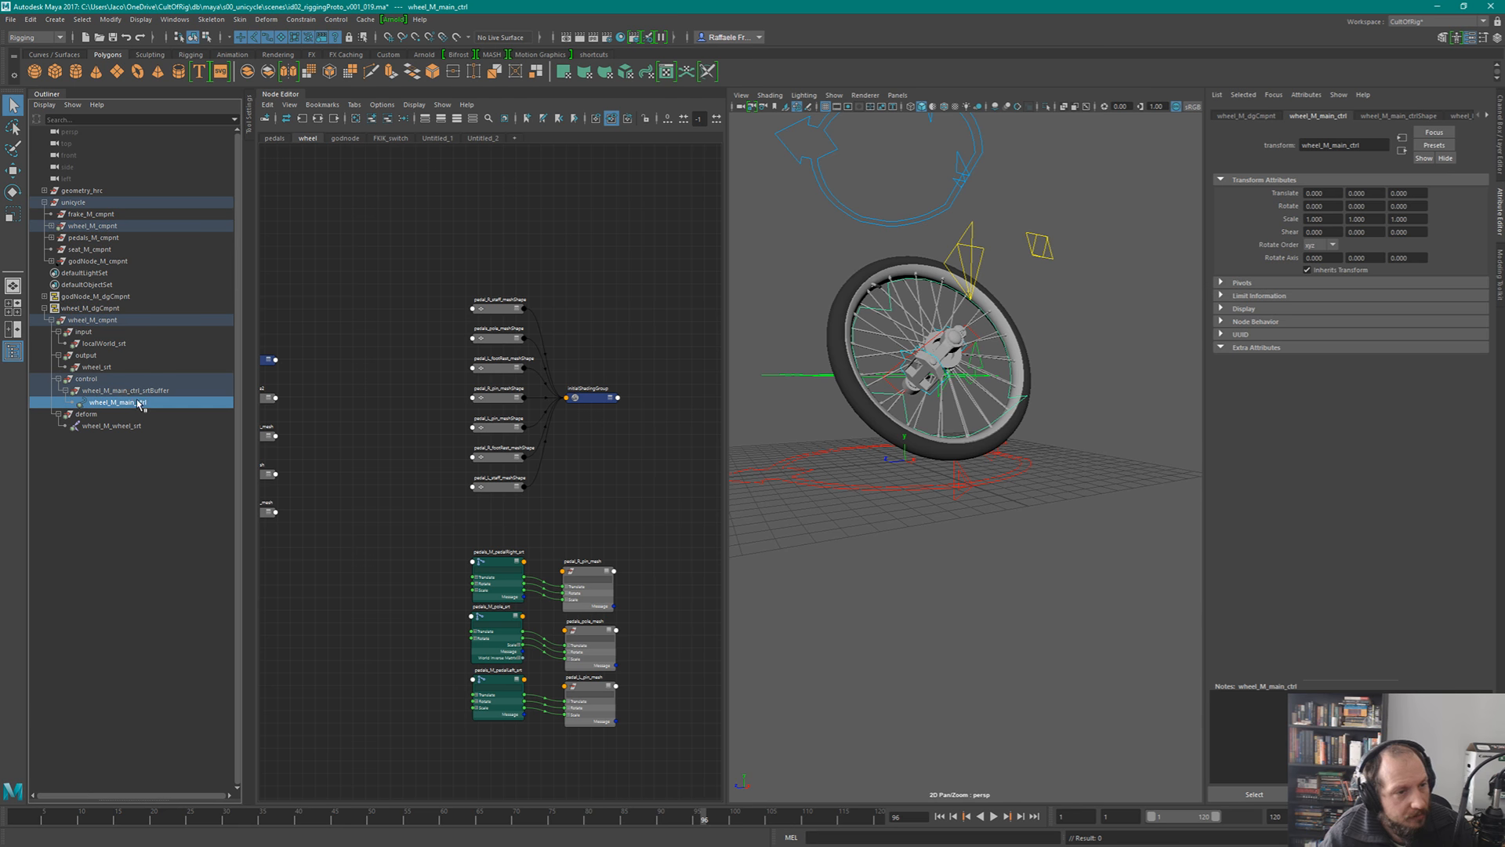
left_click(90, 309)
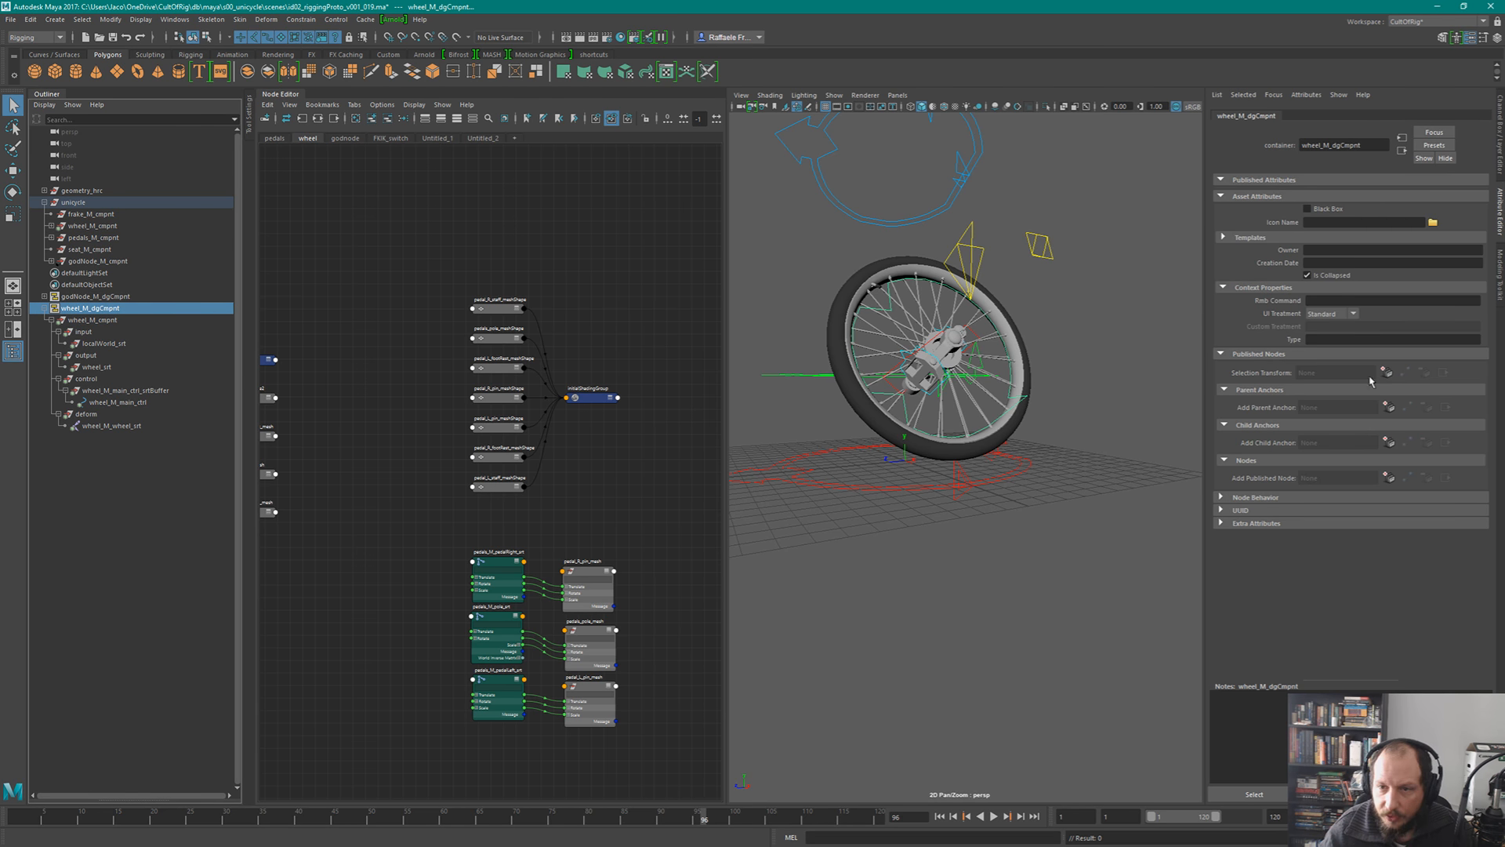
- Publish wheel_M_cmpnt on the wheel container as the parent anchor "parent" and the child anchor "child"
left_click(106, 322)
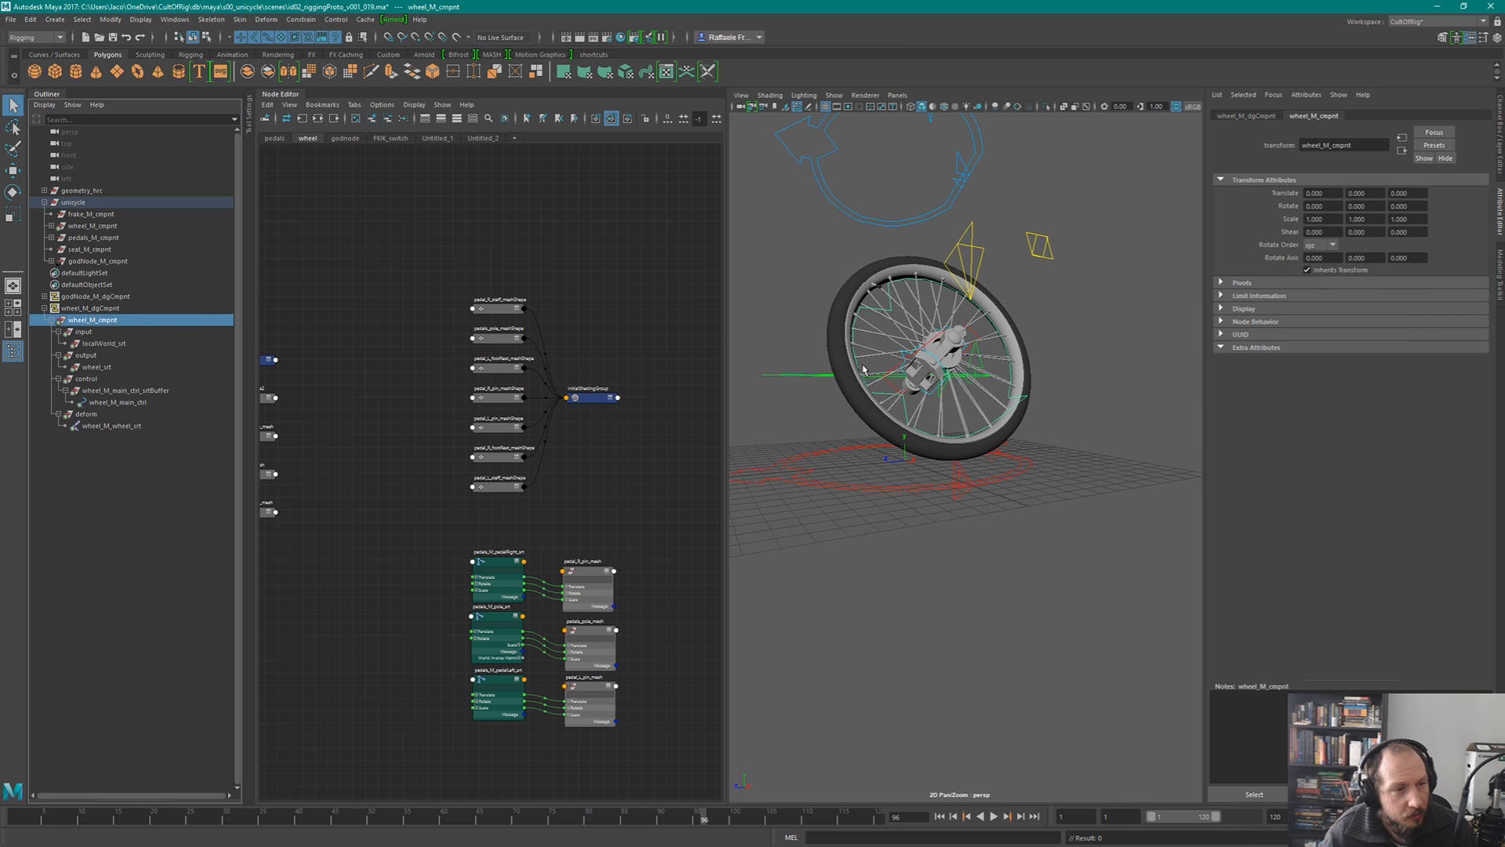
left_click(1257, 117)
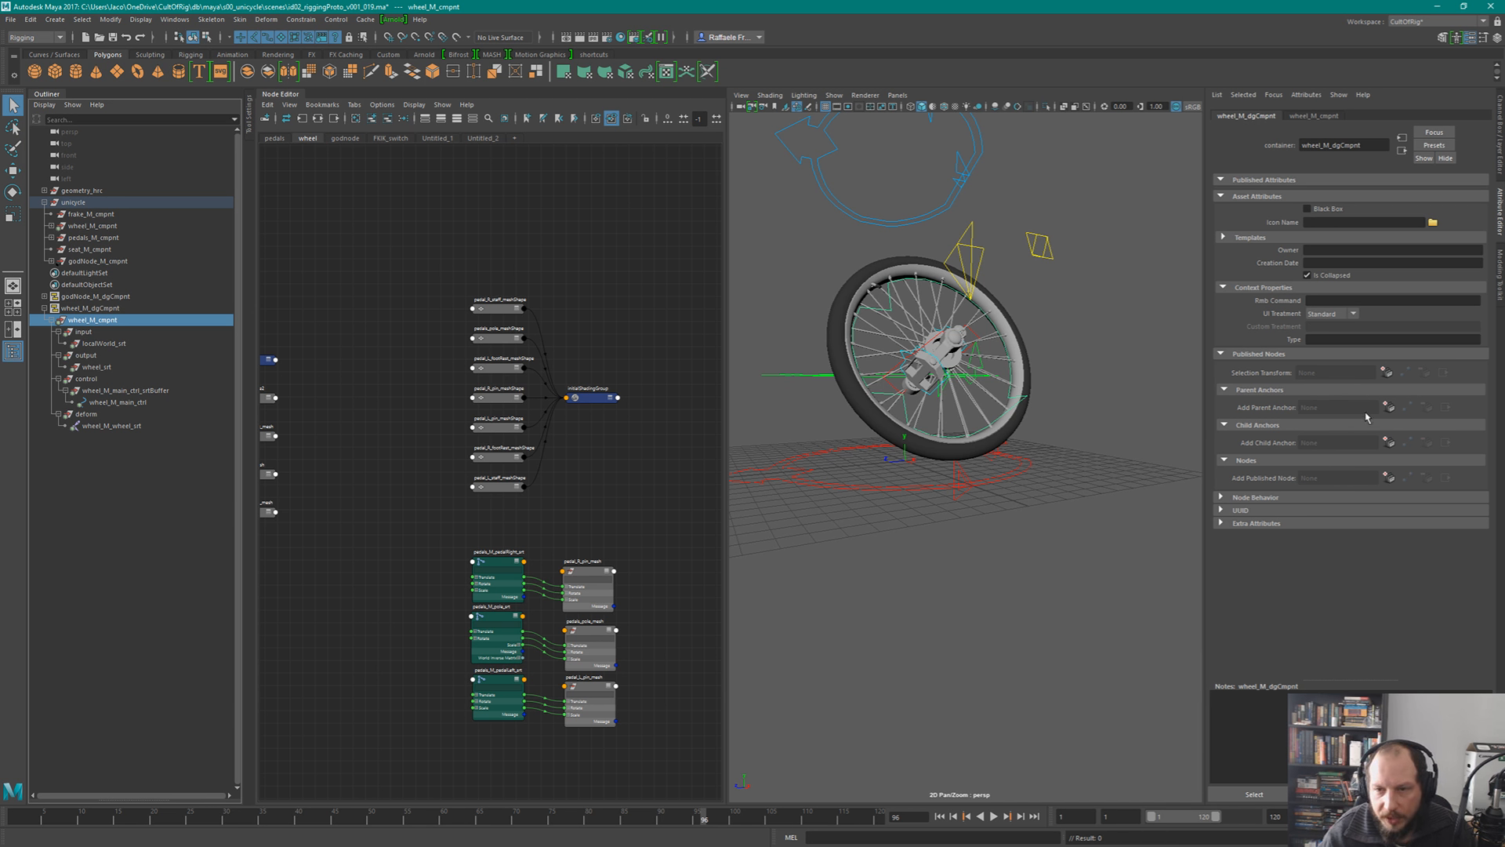
left_click(1391, 406)
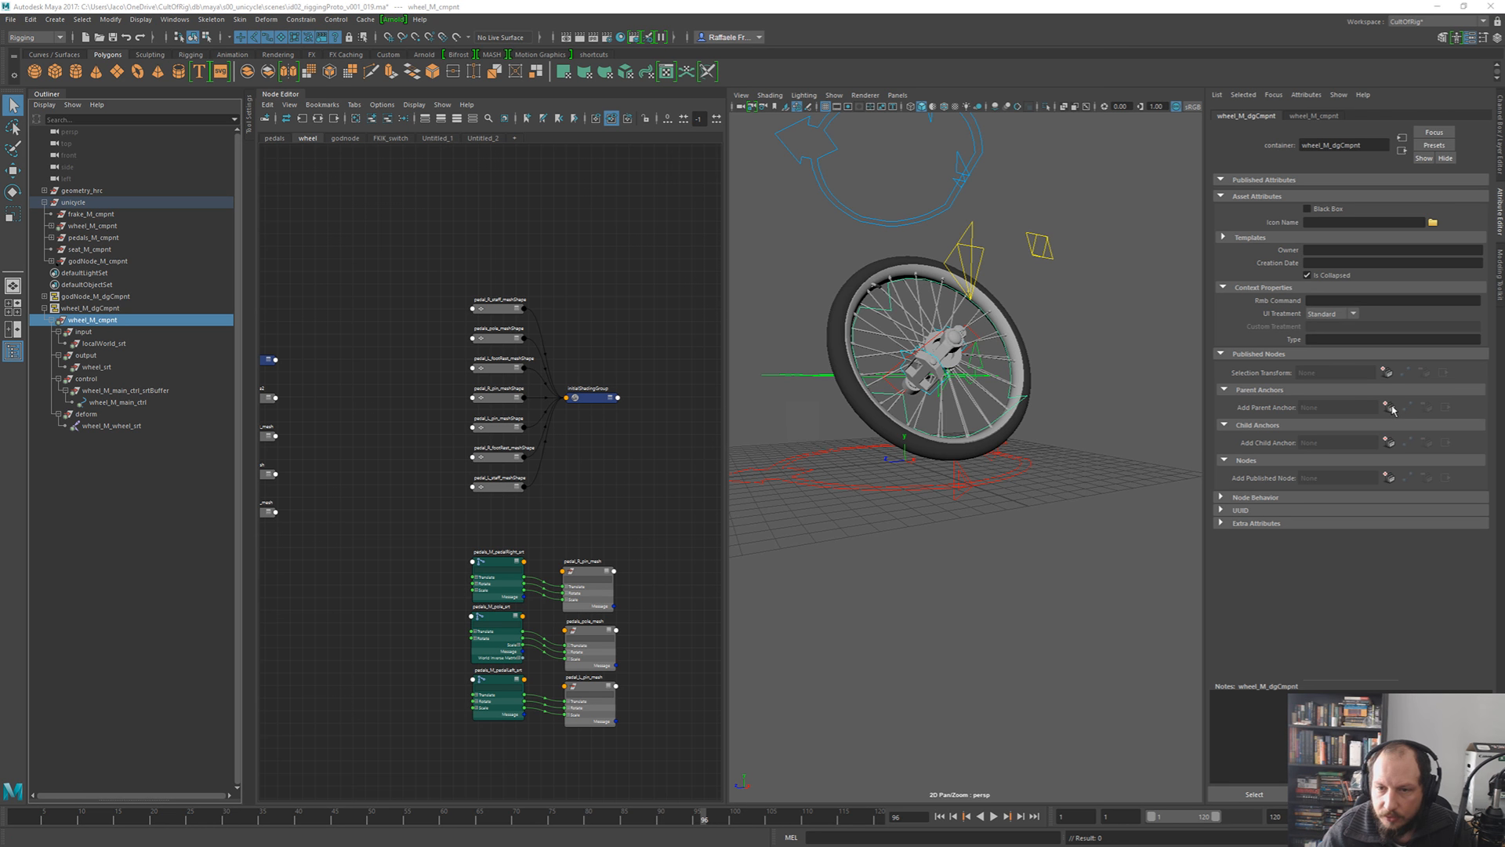
left_click(745, 445)
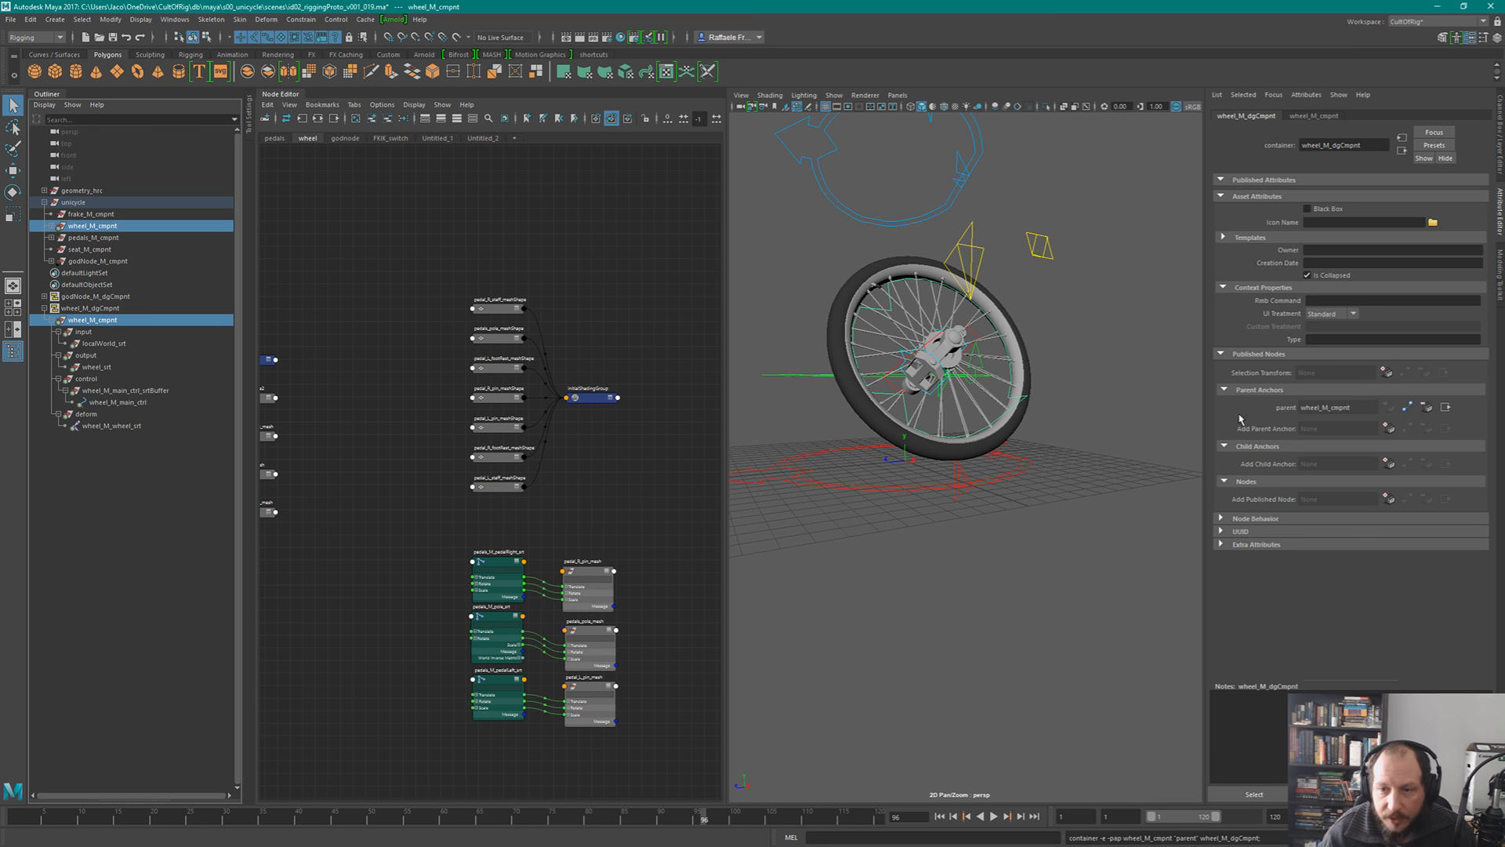
left_click(1389, 463)
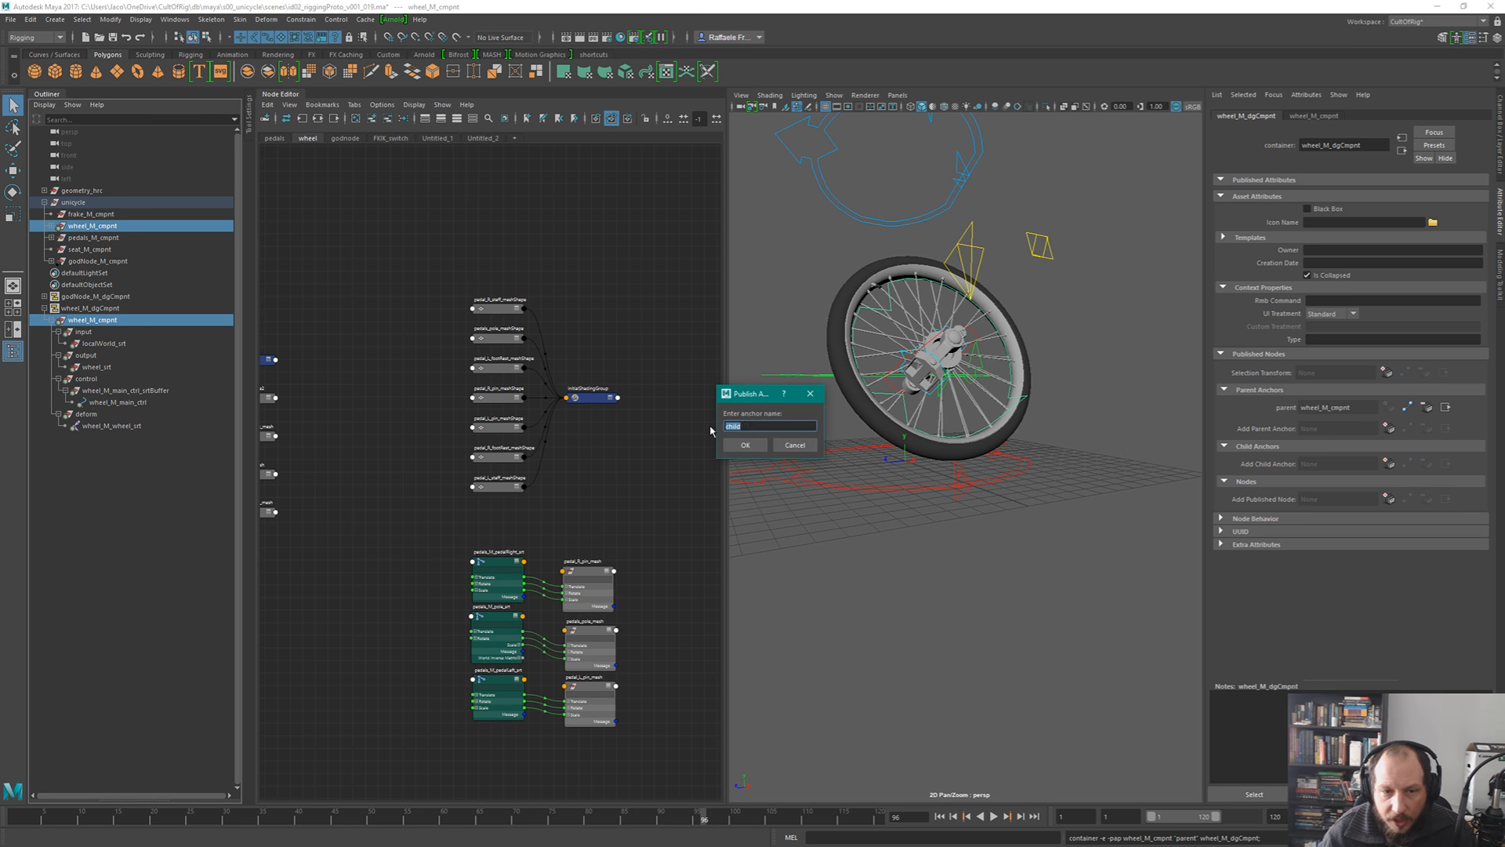
left_click(745, 445)
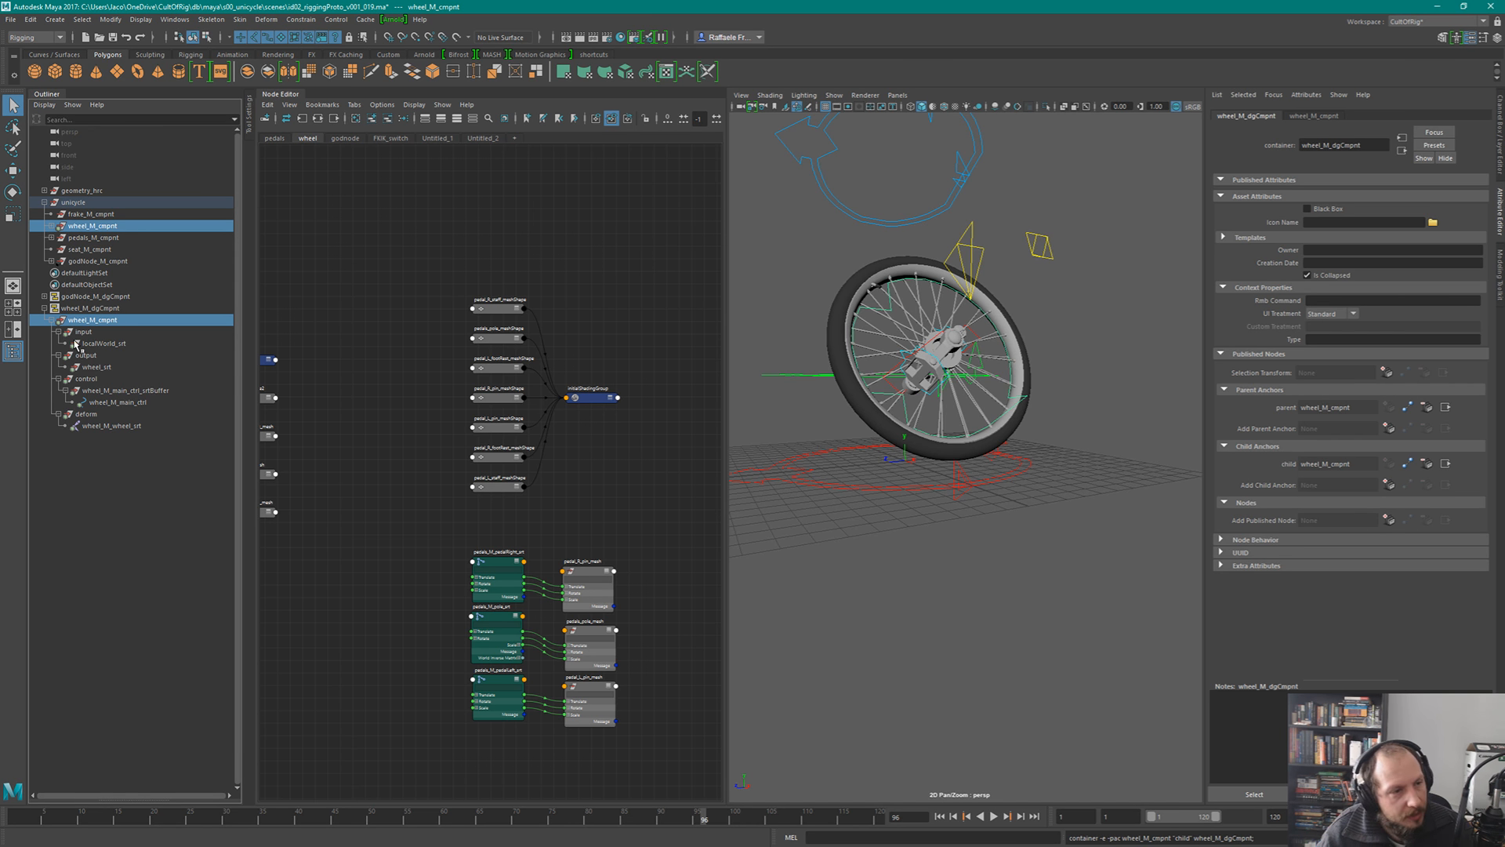
- Publish wheel_M_main_ctrl as a node of the wheel container under the name "main"
left_click(117, 415)
left_click(123, 402)
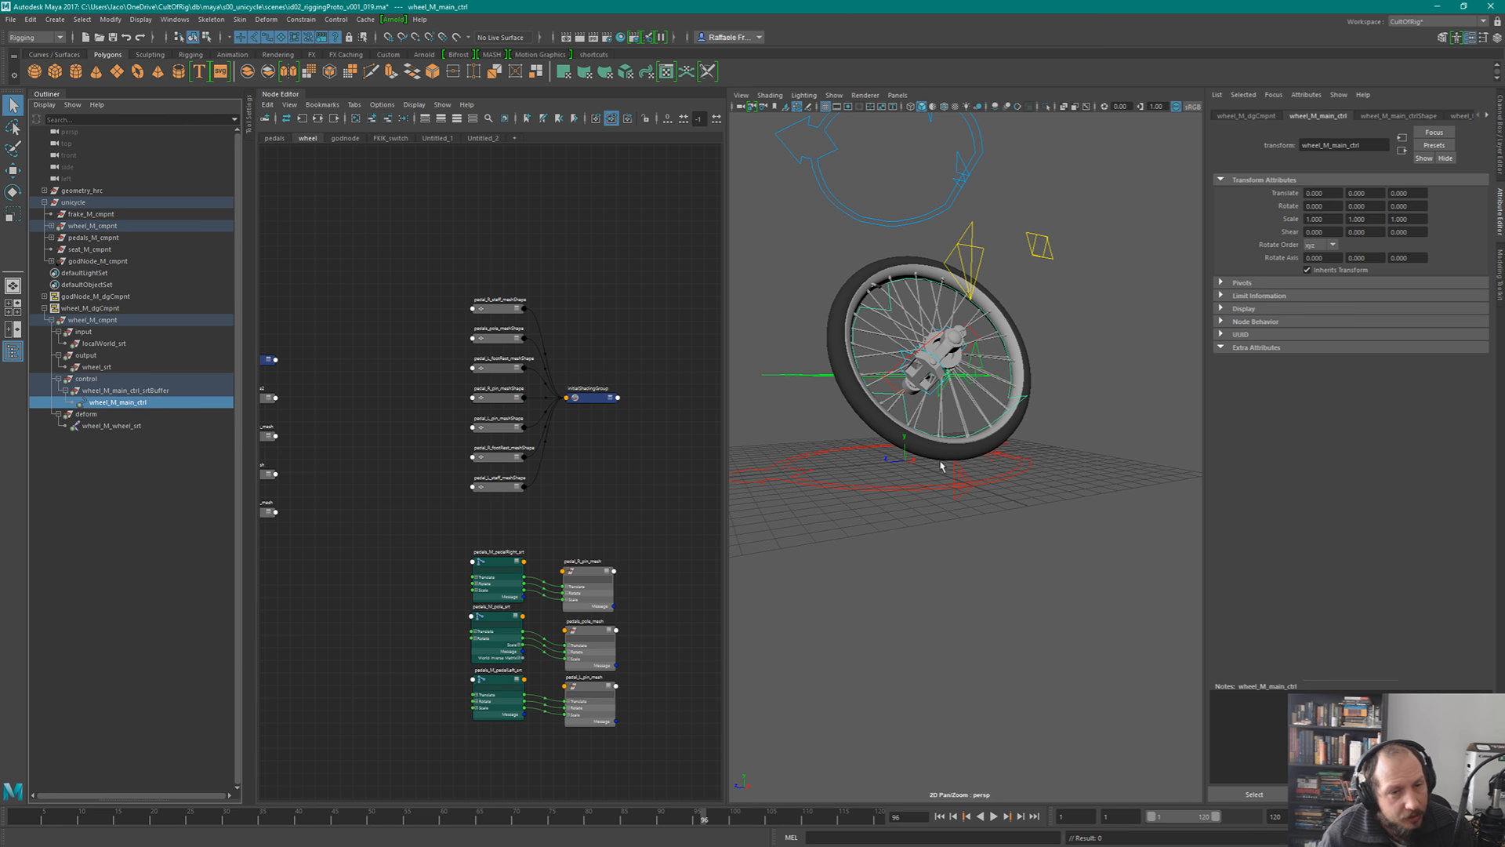
left_click(1268, 118)
left_click(1388, 519)
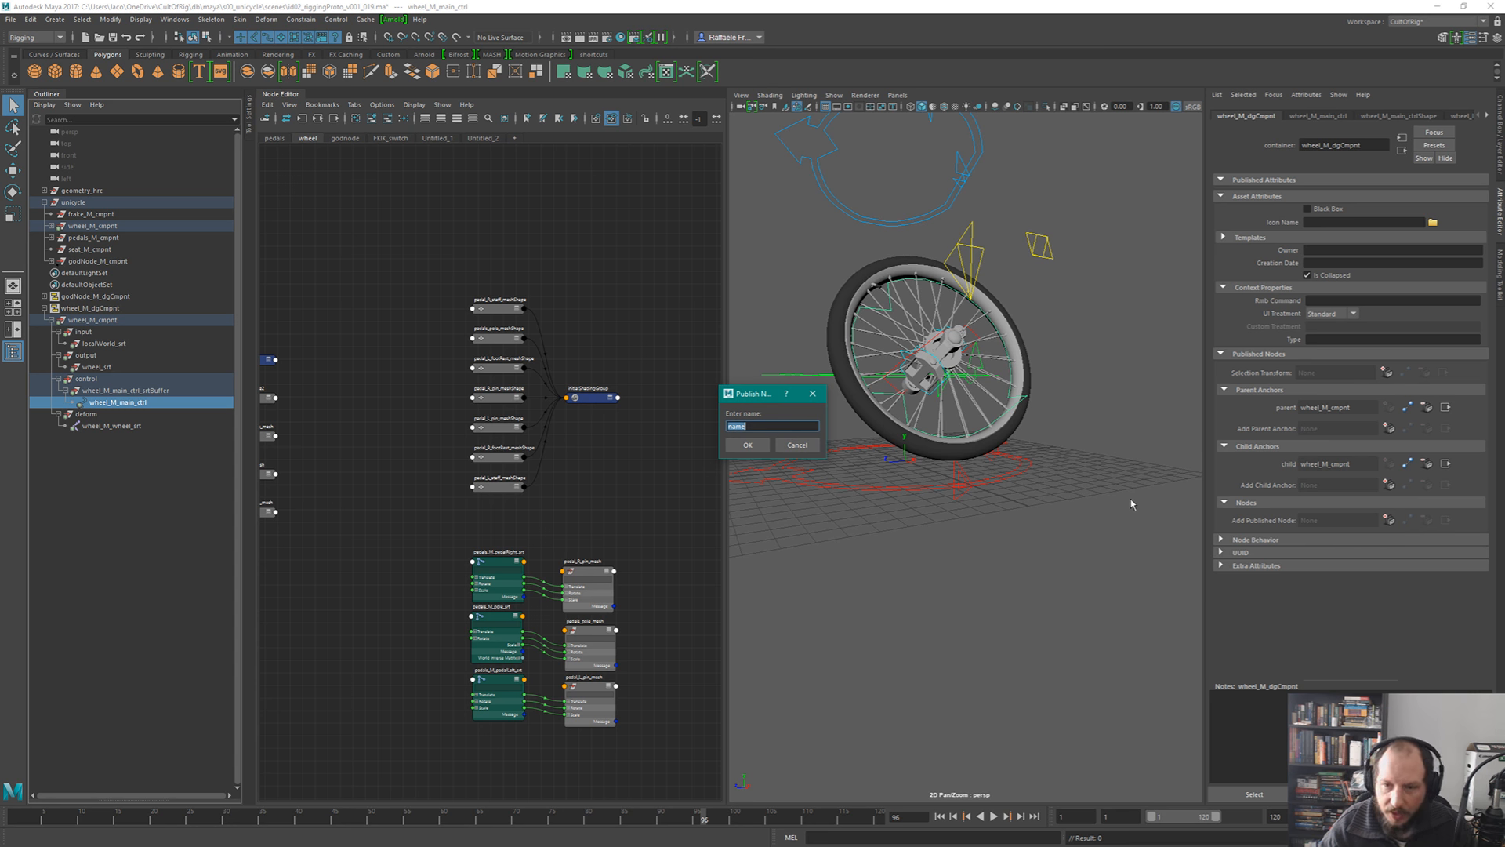
type("main")
key("Return")
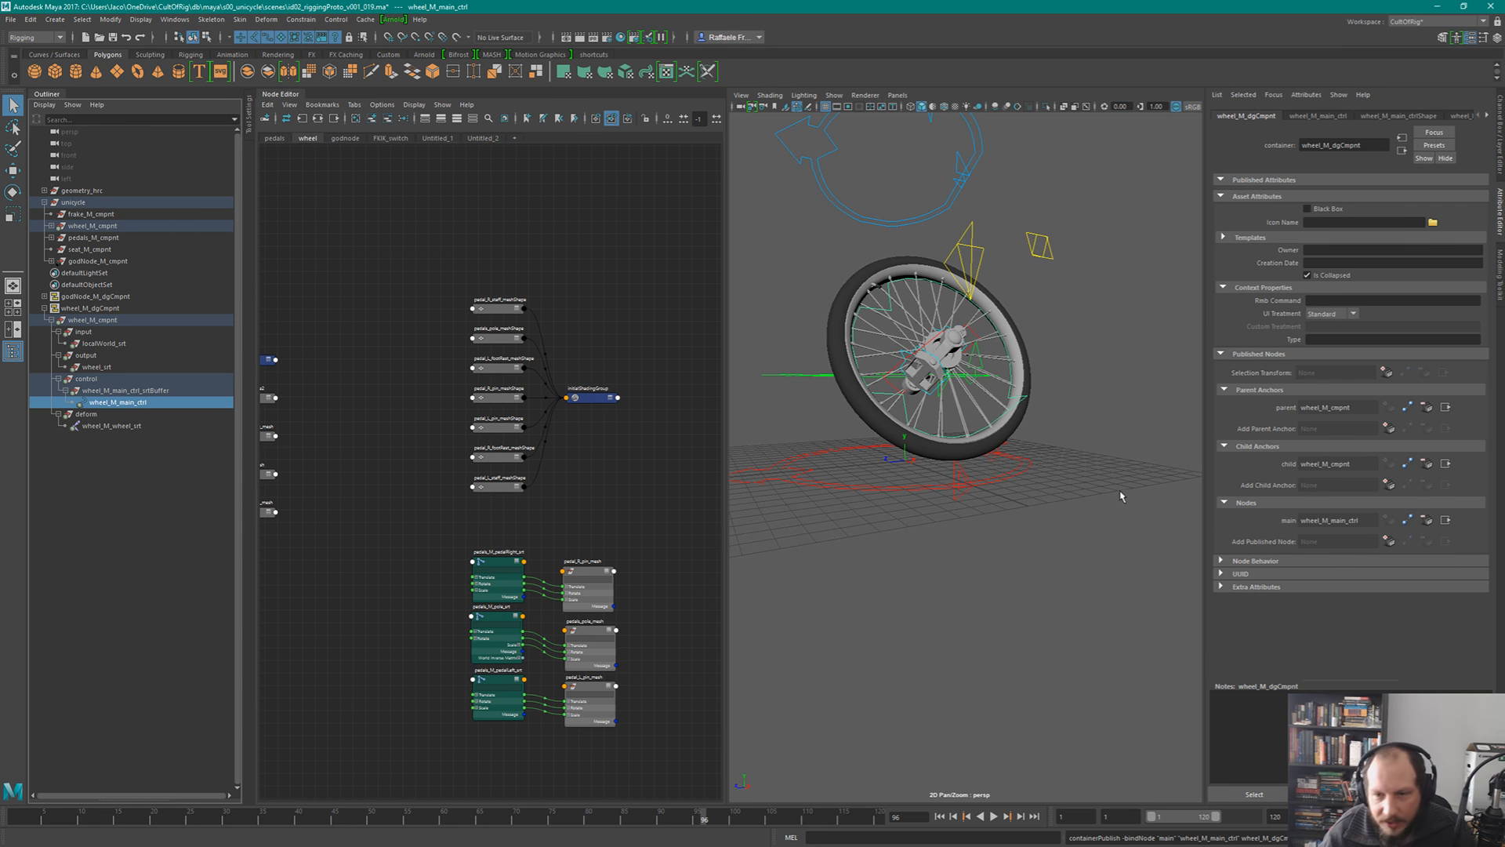
- Turn on Black Box for wheel_M_dgCmpnt, fully expand wheel_M_cmpnt and godNode_M_cmpnt under unicycle, and clear the selection
left_click(83, 308)
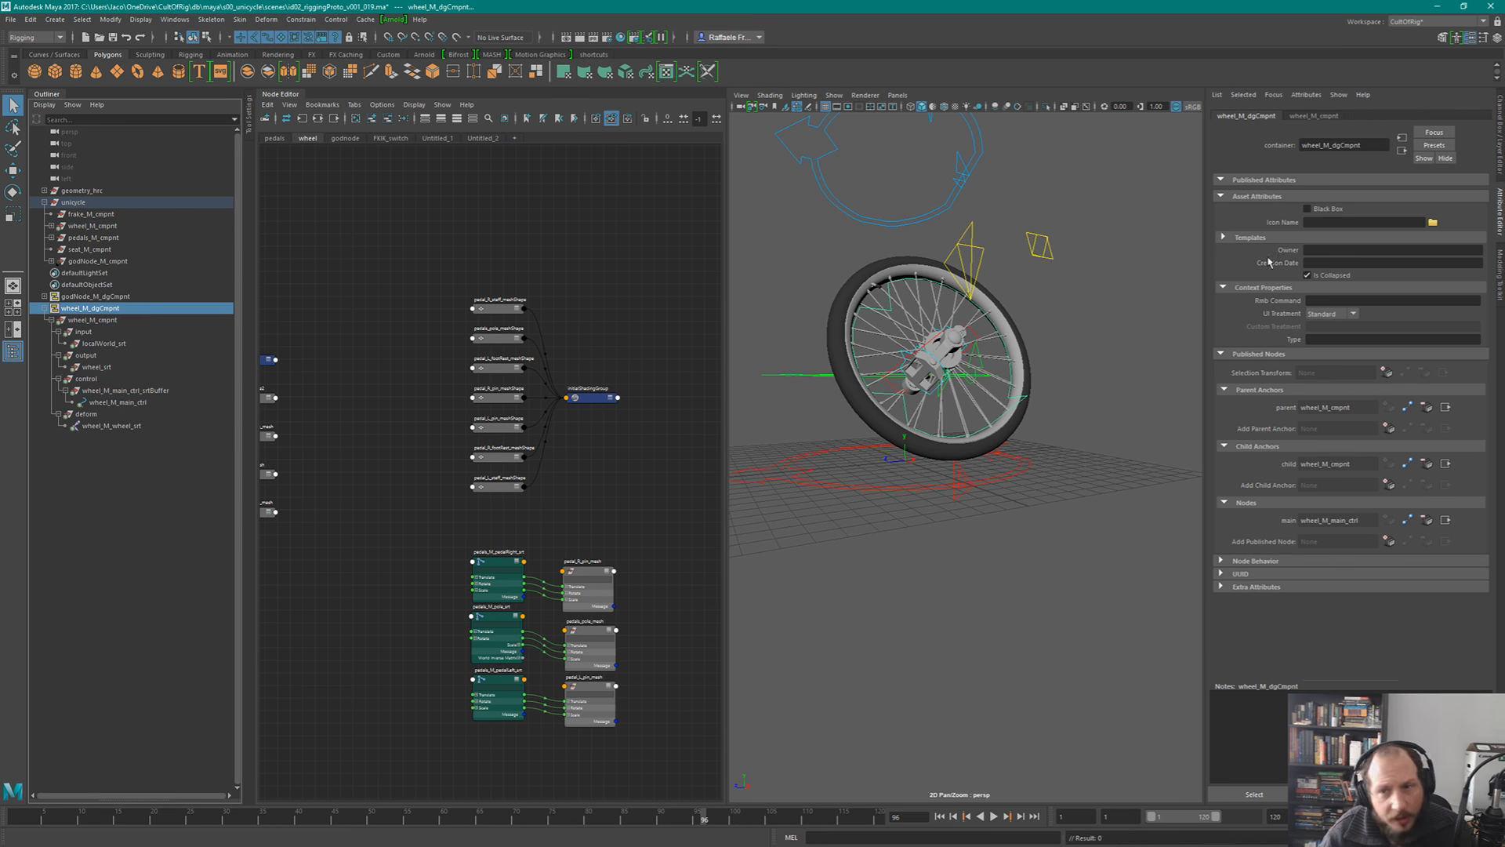
left_click(1307, 209)
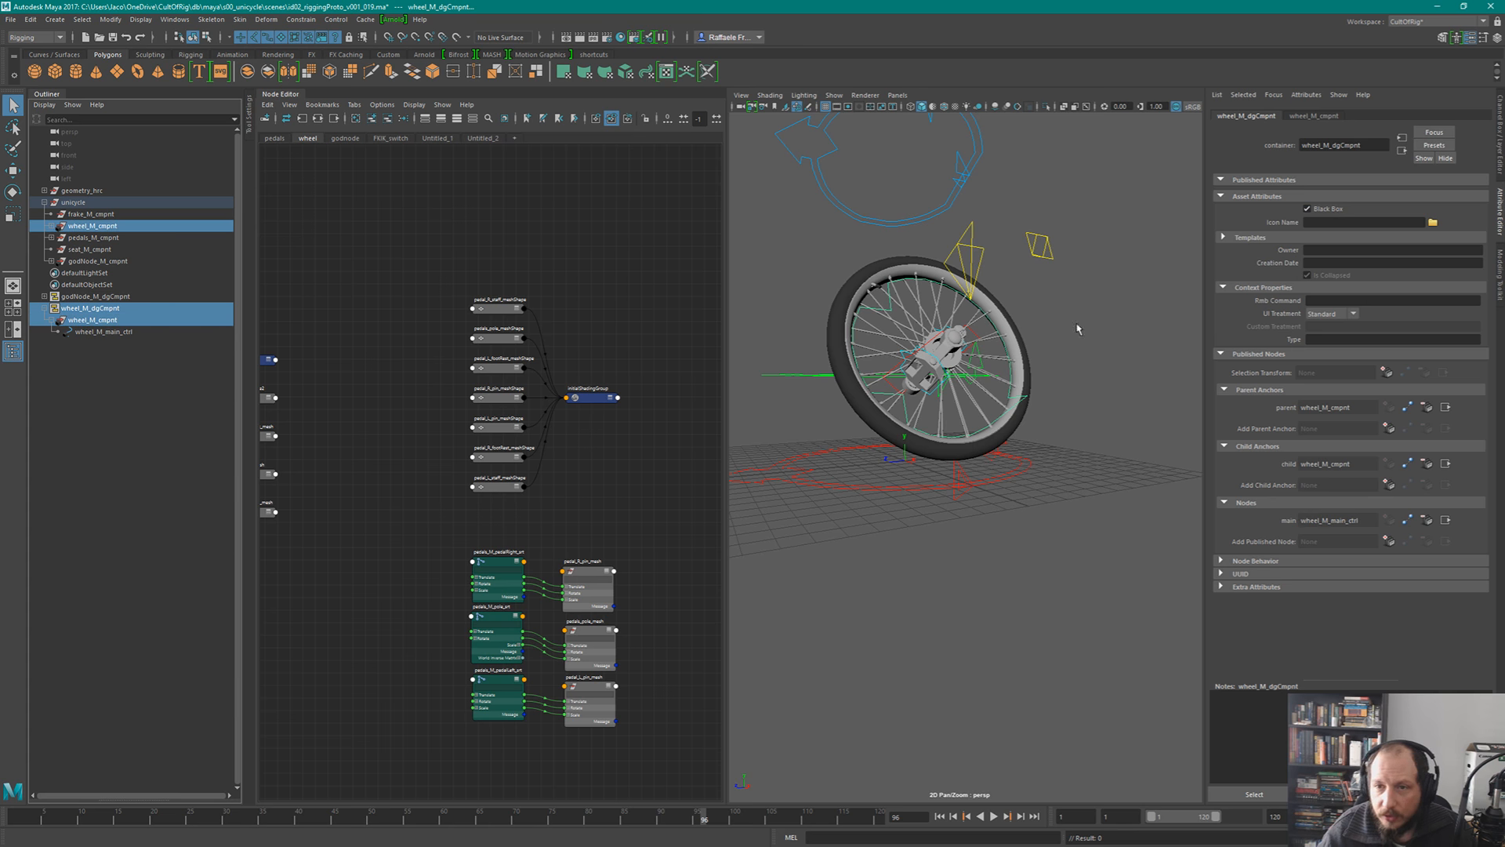
left_click(51, 226)
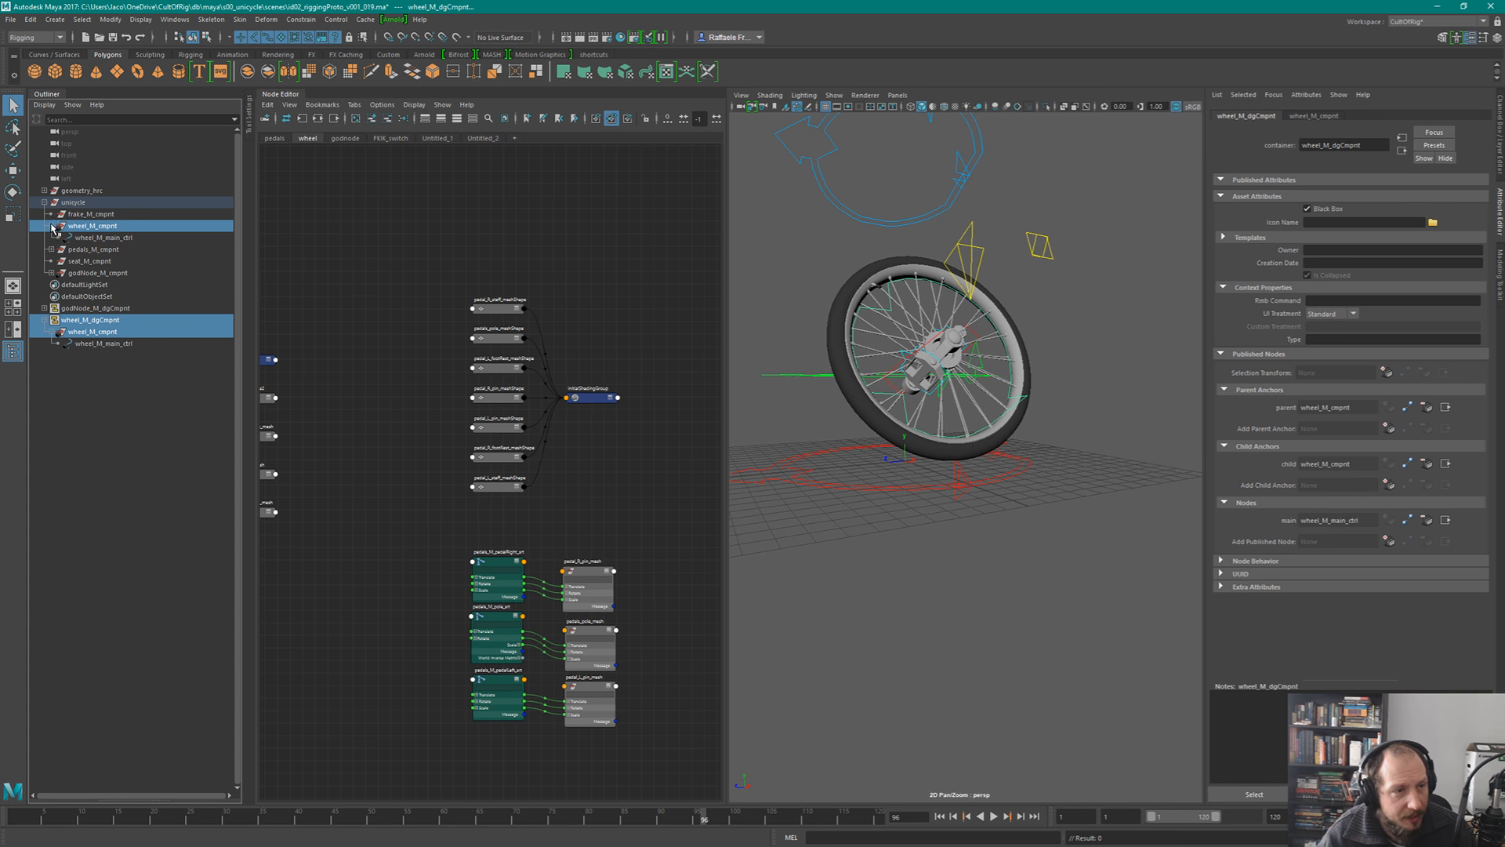
left_click(51, 273)
left_click(52, 273)
left_click(51, 273, "shift")
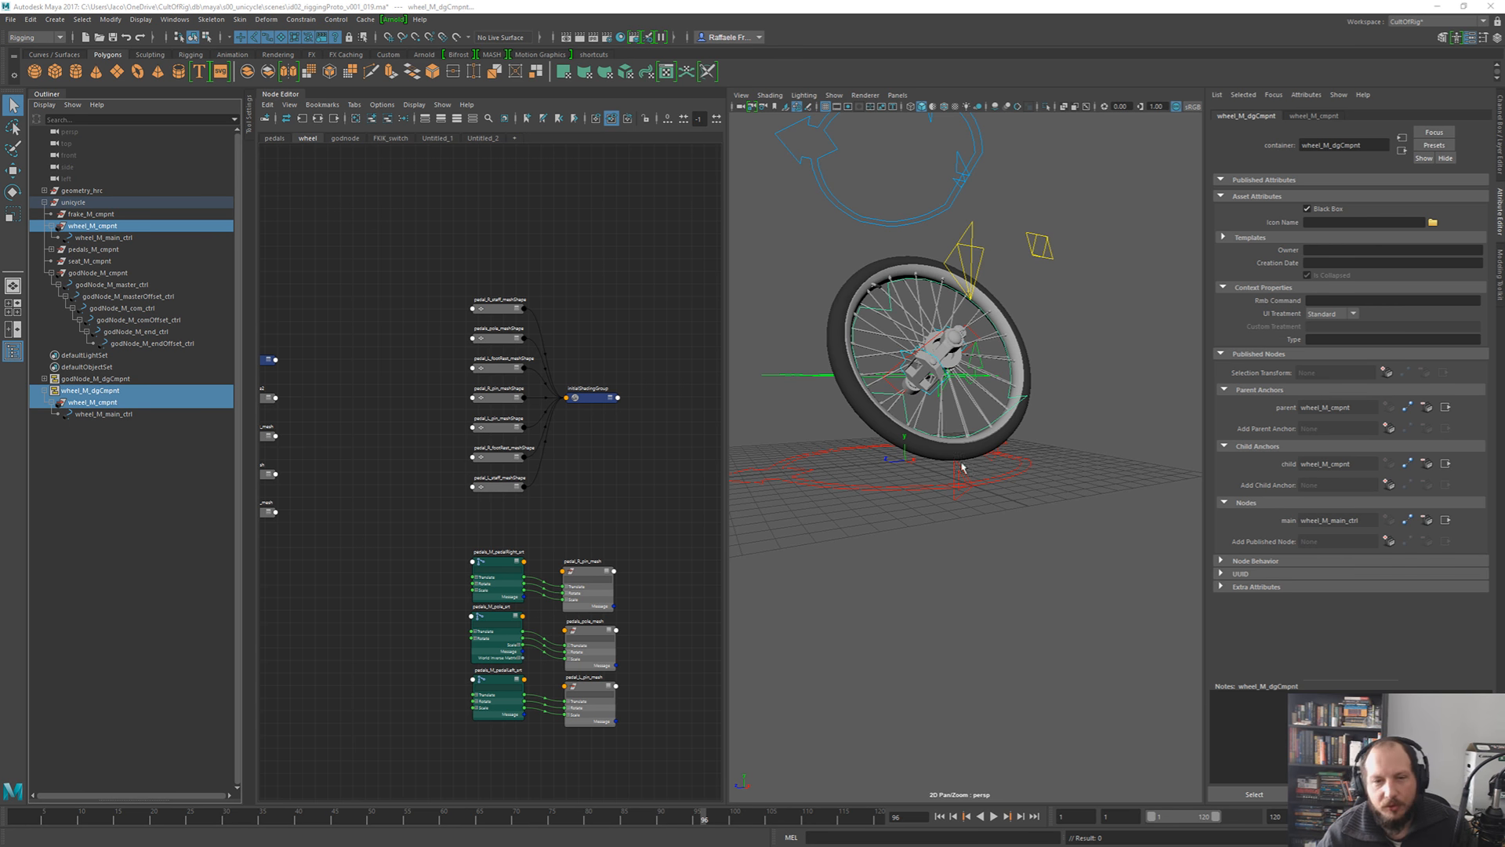
left_click(994, 614)
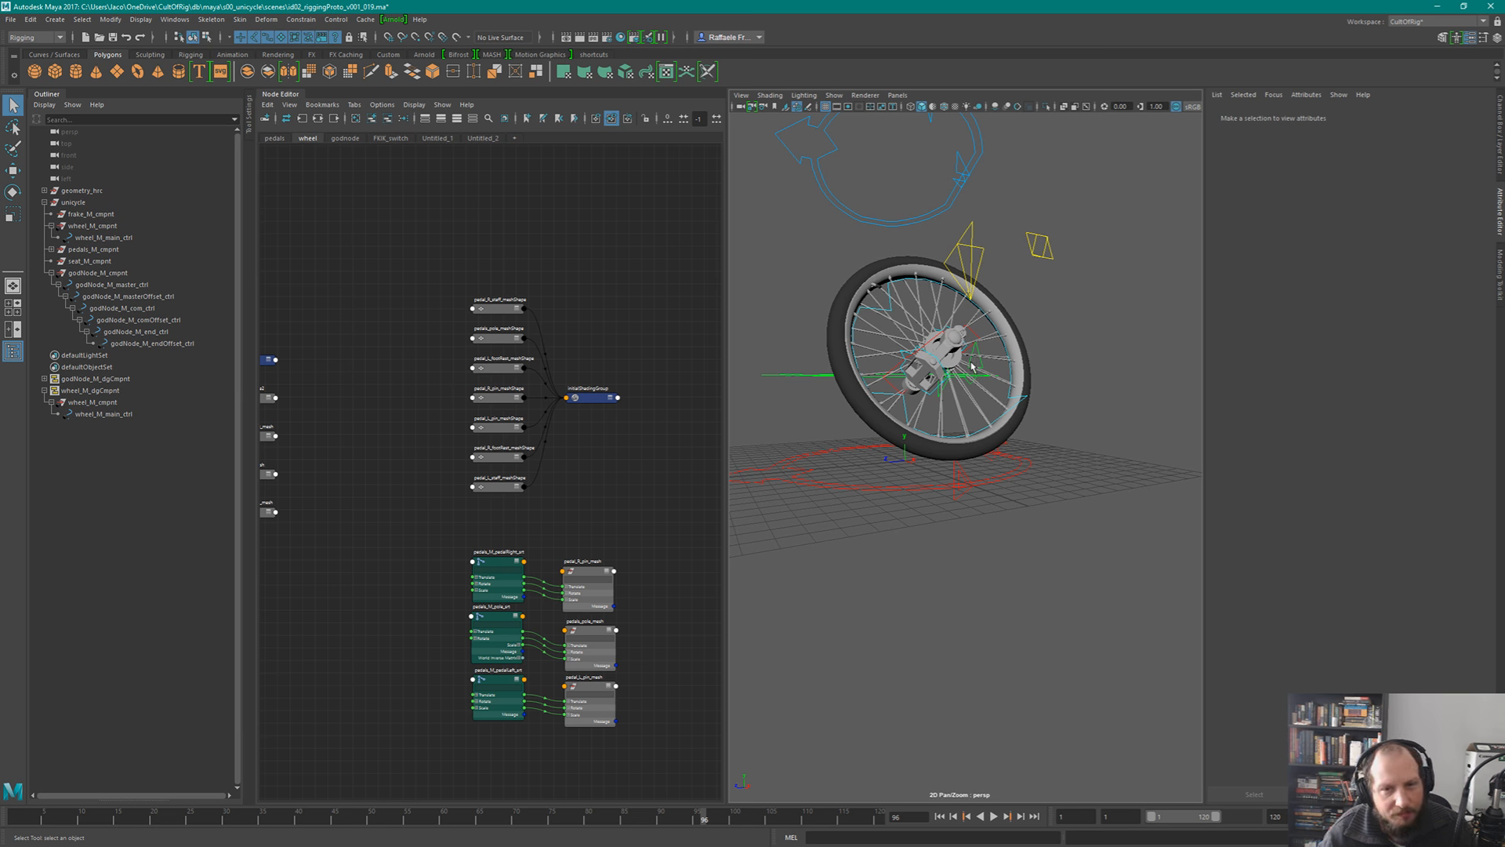
- Collapse wheel_M_dgCmpnt, expand pedals_M_cmpnt with its input, control and guide groups collapsed, and select frake_M_cmpnt
left_click_drag(973, 369, 712, 306, "alt")
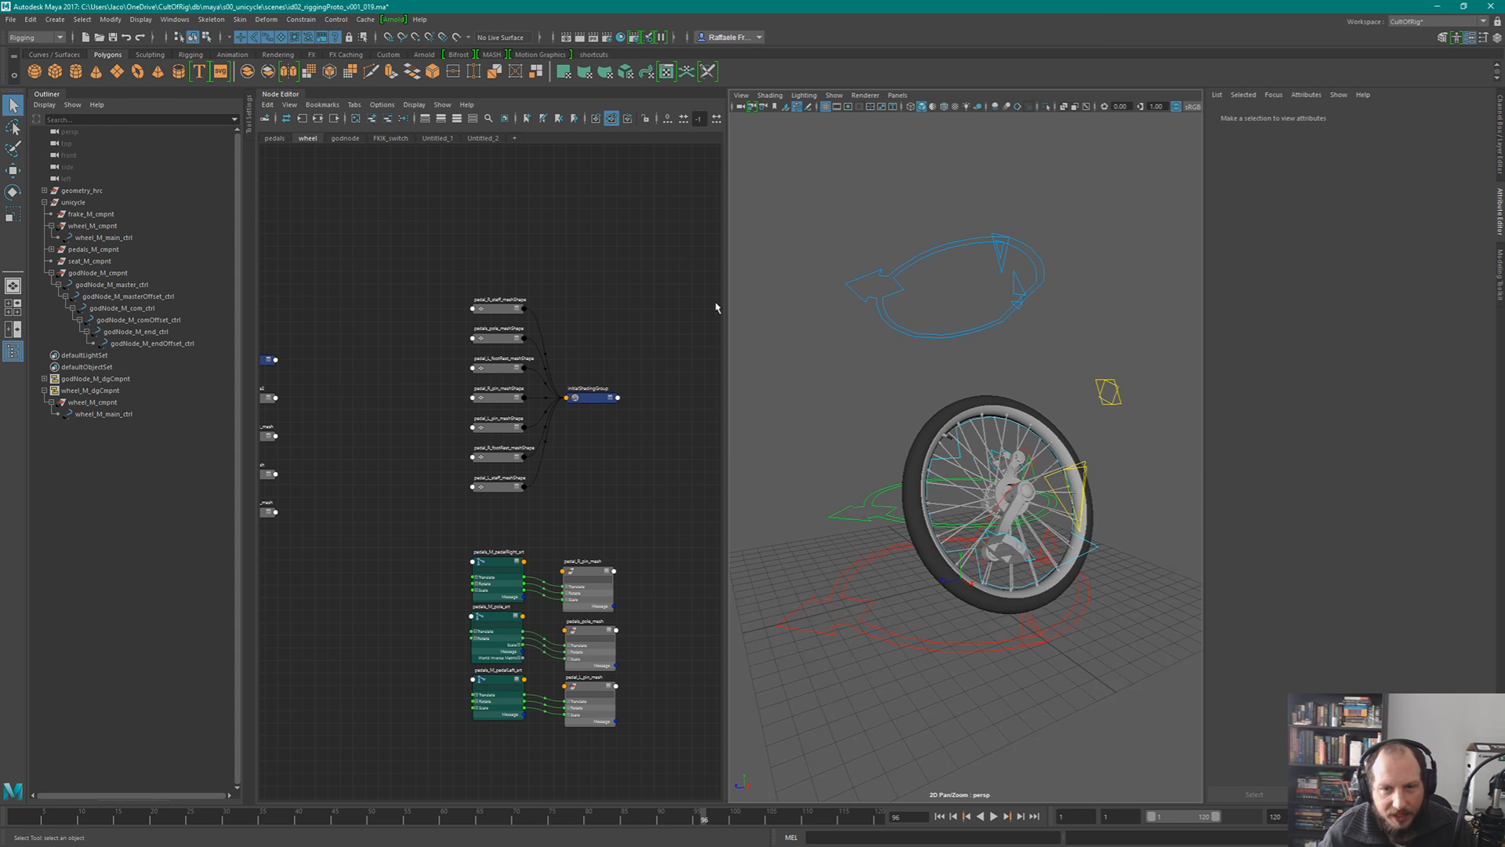
left_click(44, 391)
left_click(51, 250)
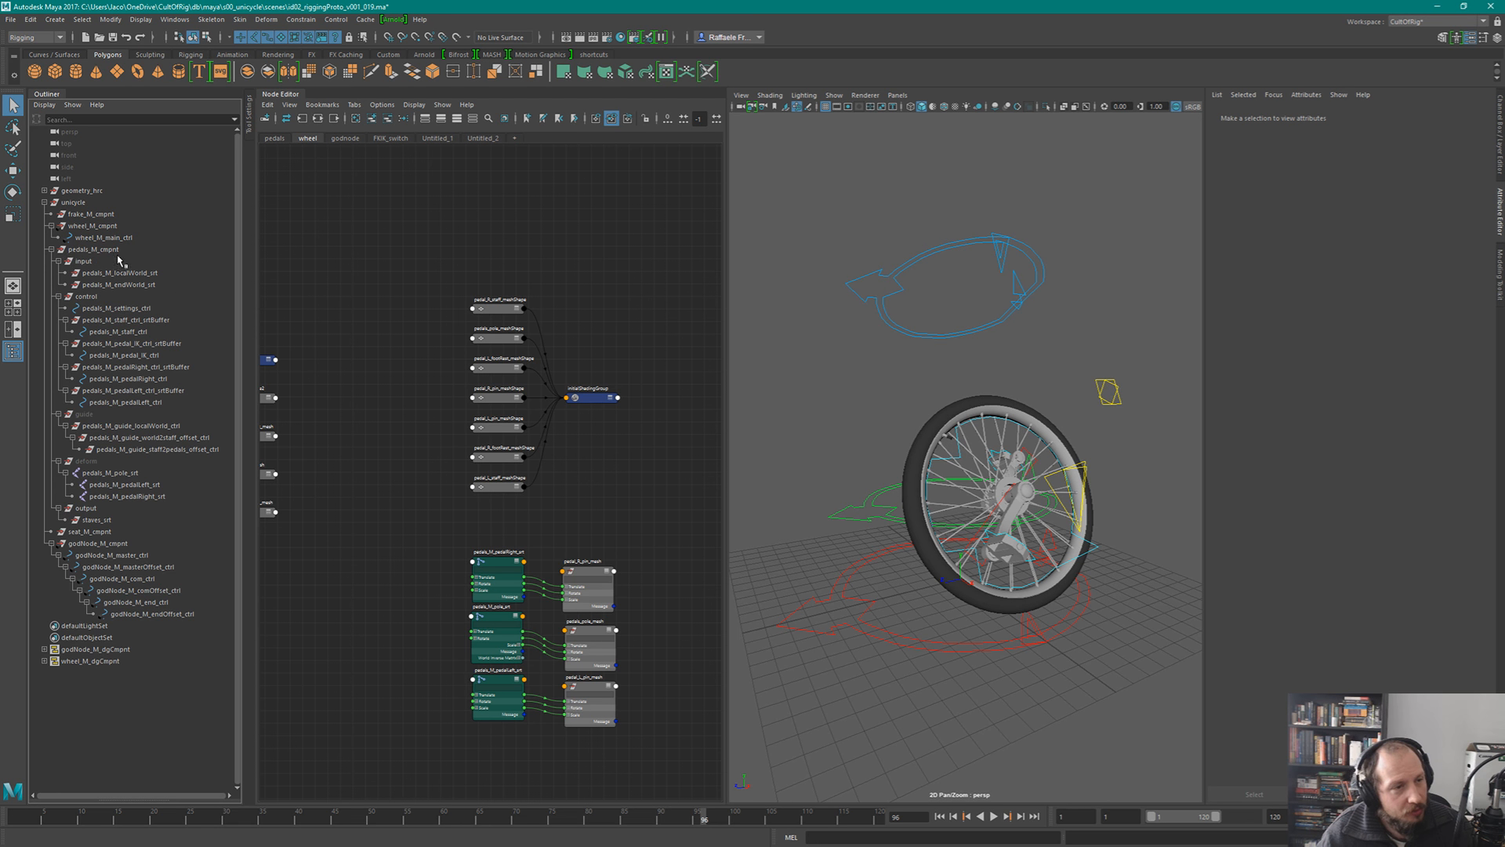
left_click(58, 261)
left_click(58, 273)
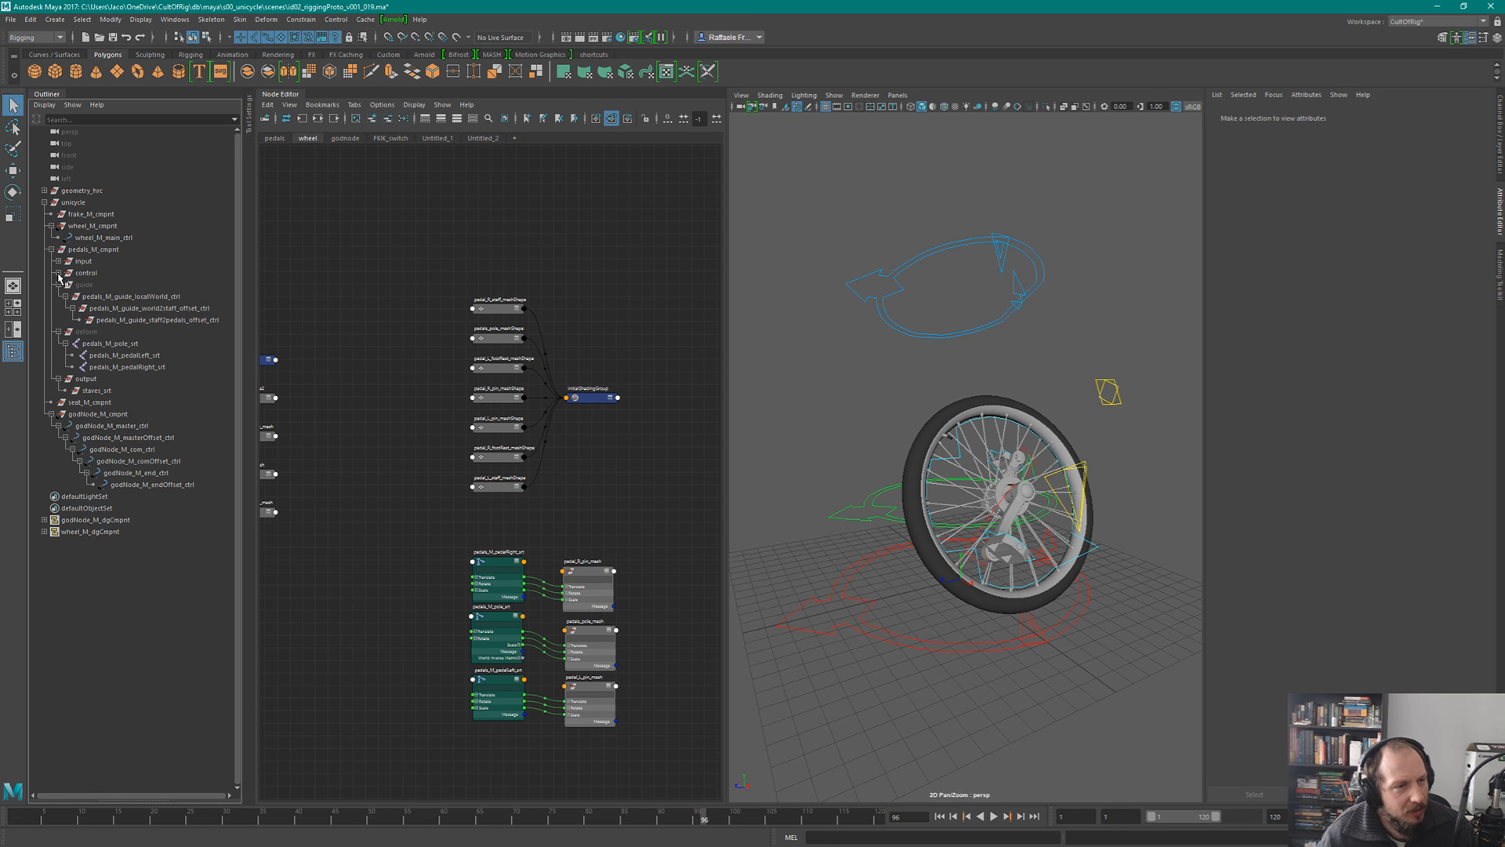
left_click(58, 285)
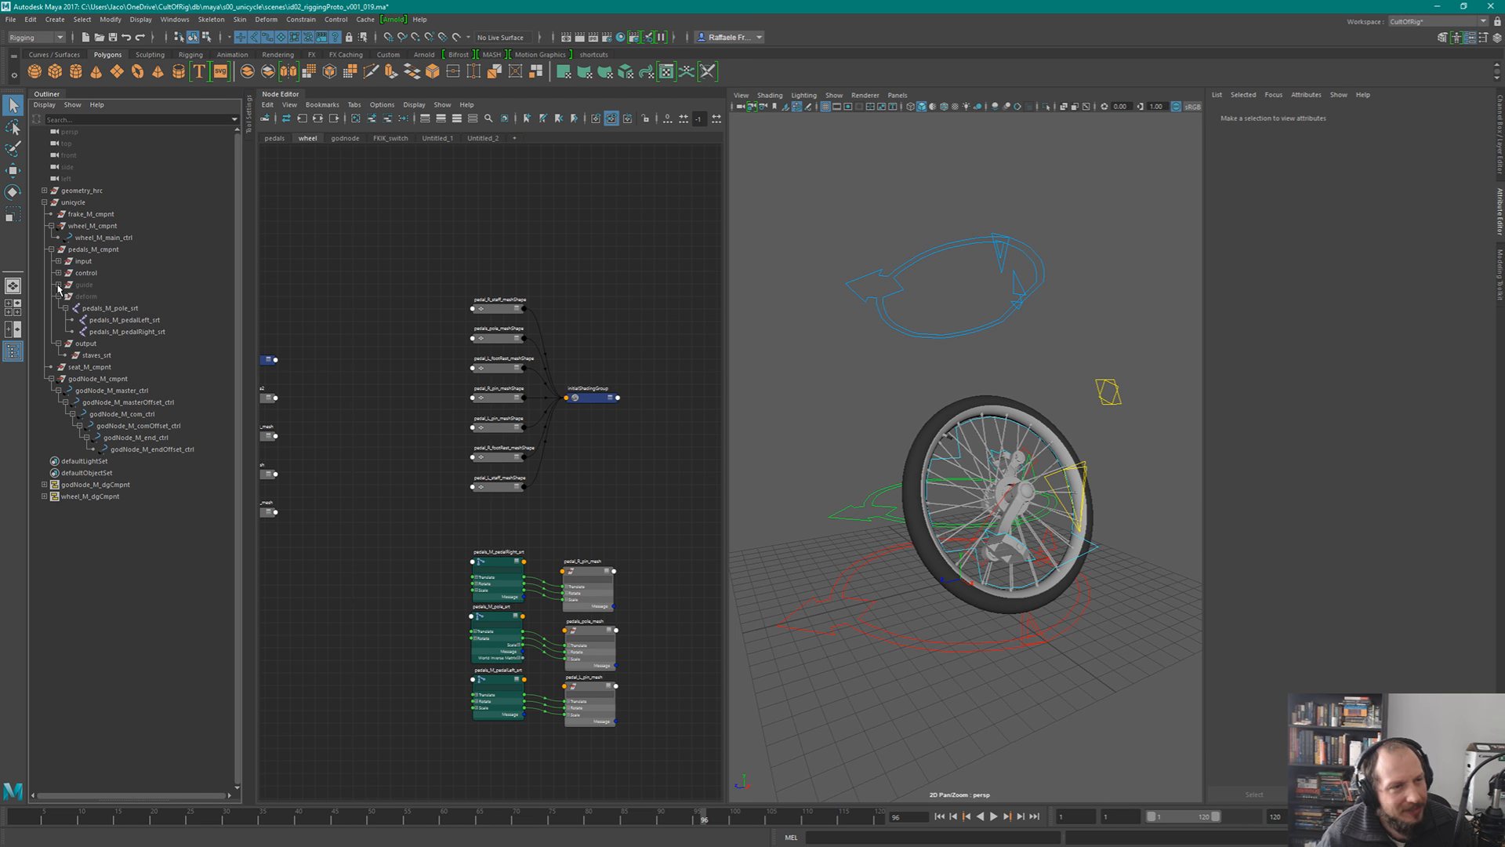
left_click(131, 214)
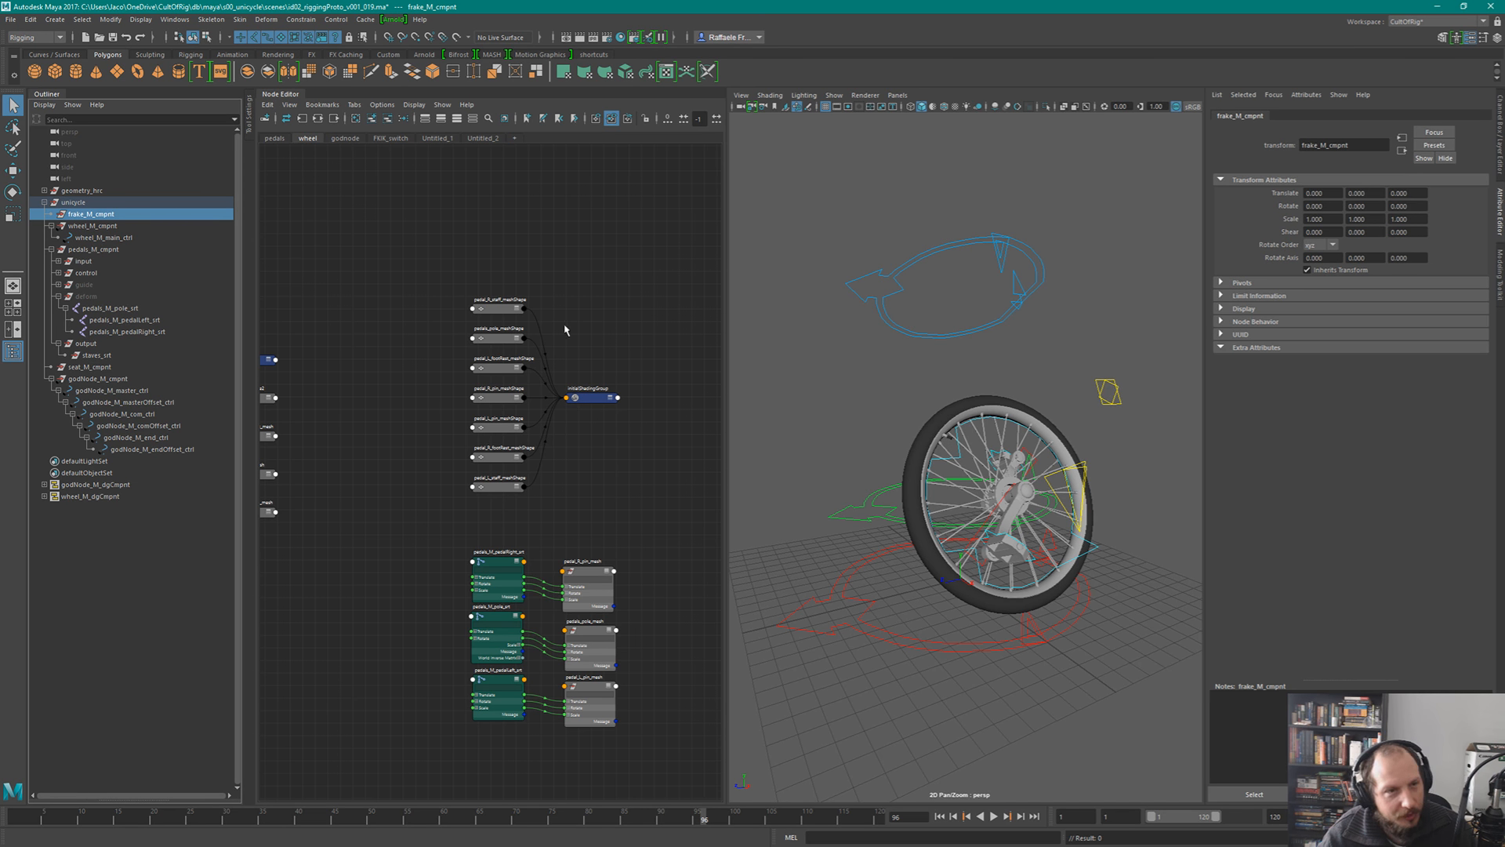
- In the FKIK_switch graph, move the onSceneLoad_install_pedals_callback node well above the other nodes and clear the selection
left_click(389, 138)
scroll(543, 350, "down", 3)
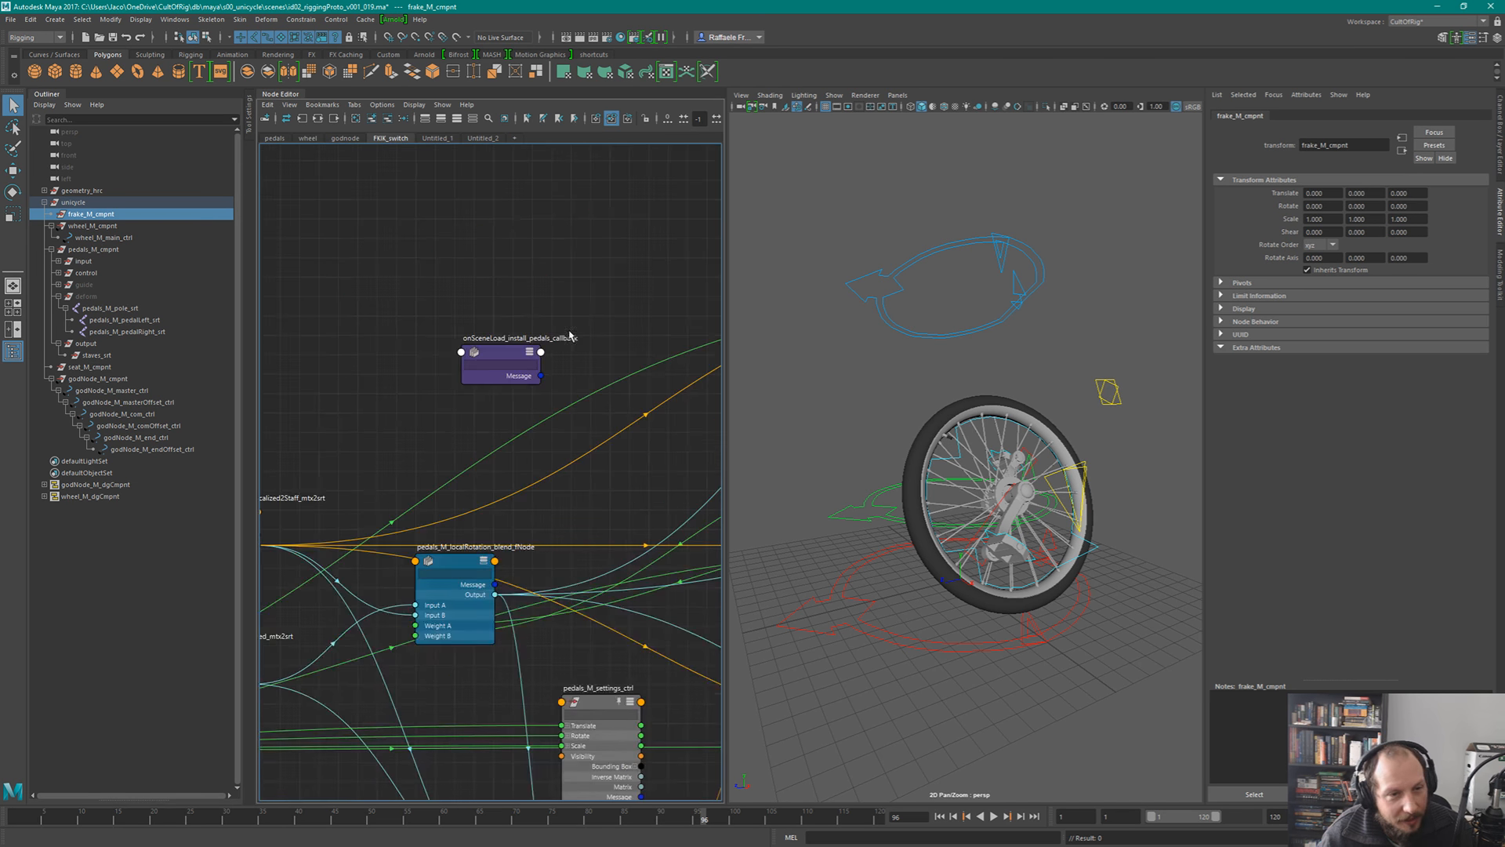
left_click(525, 363)
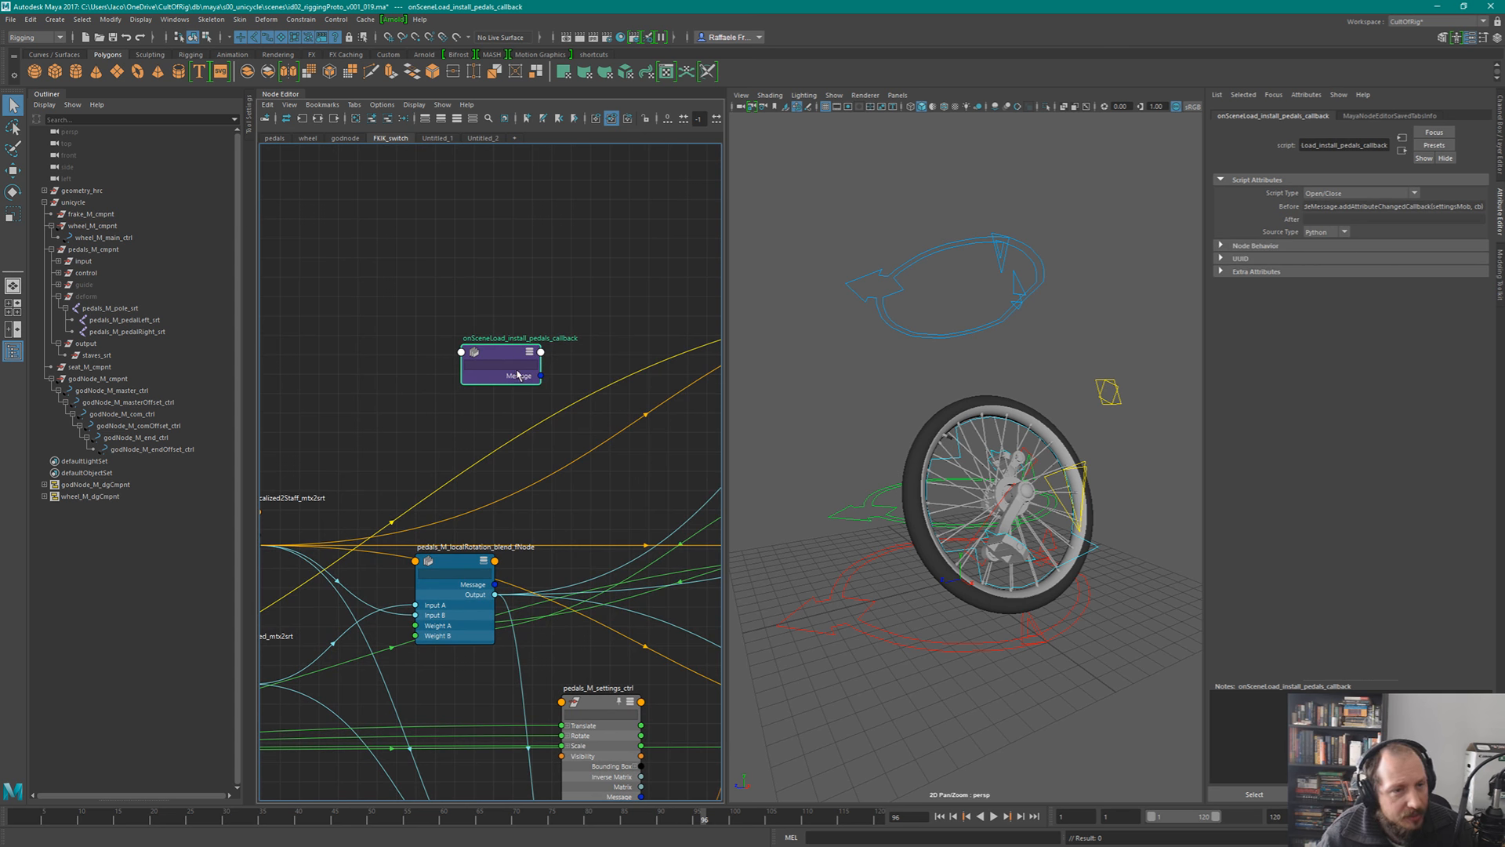
left_click_drag(518, 375, 564, 217)
scroll(480, 462, "down", 10)
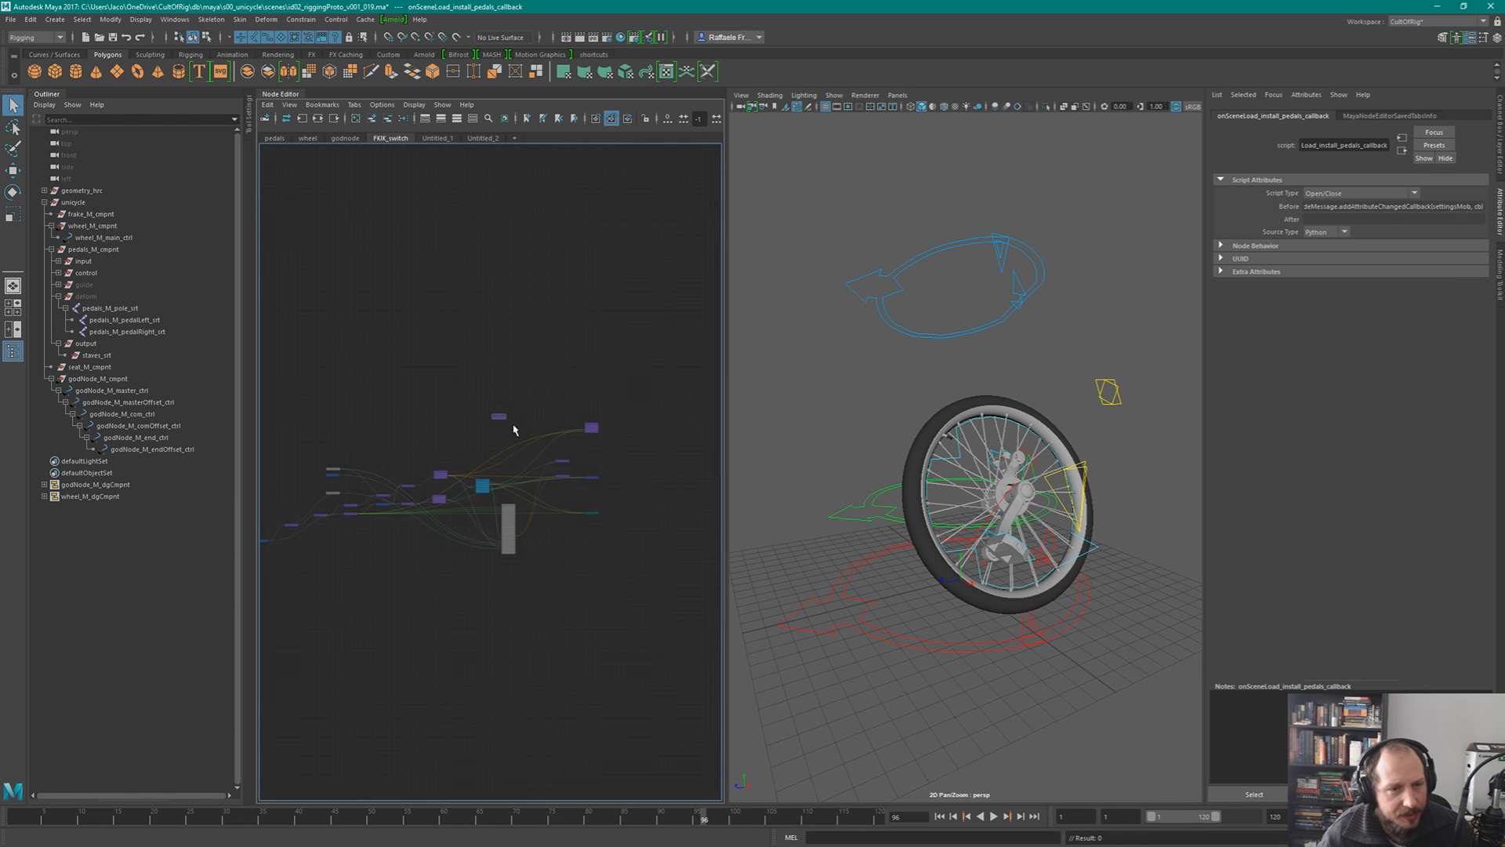
left_click_drag(541, 324, 541, 296)
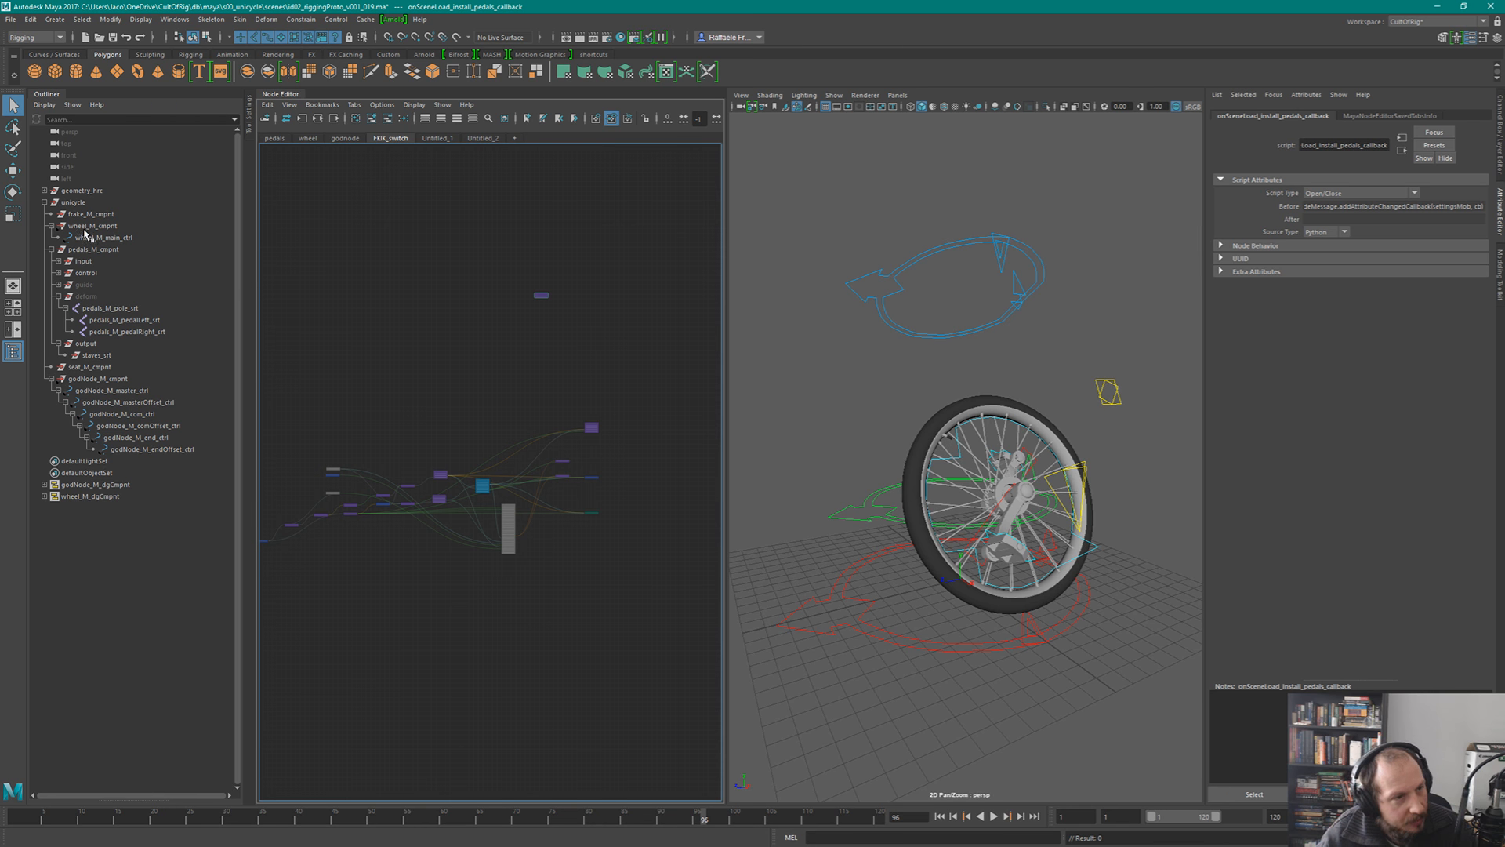
left_click(450, 308)
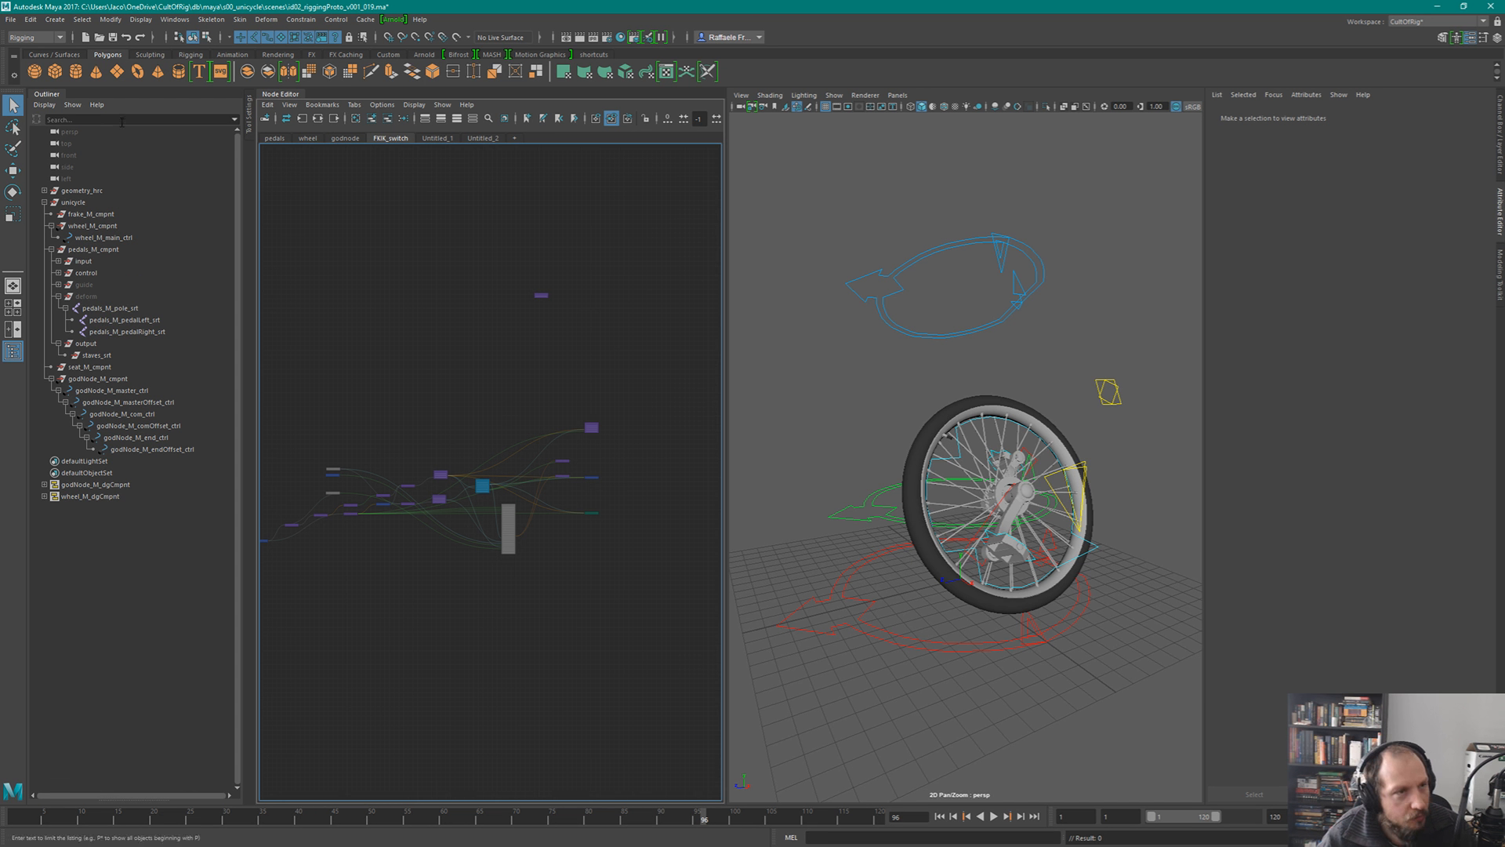
- Turn off DAG Objects Only in the Outliner so that dependency graph nodes are listed as well
left_click(45, 95)
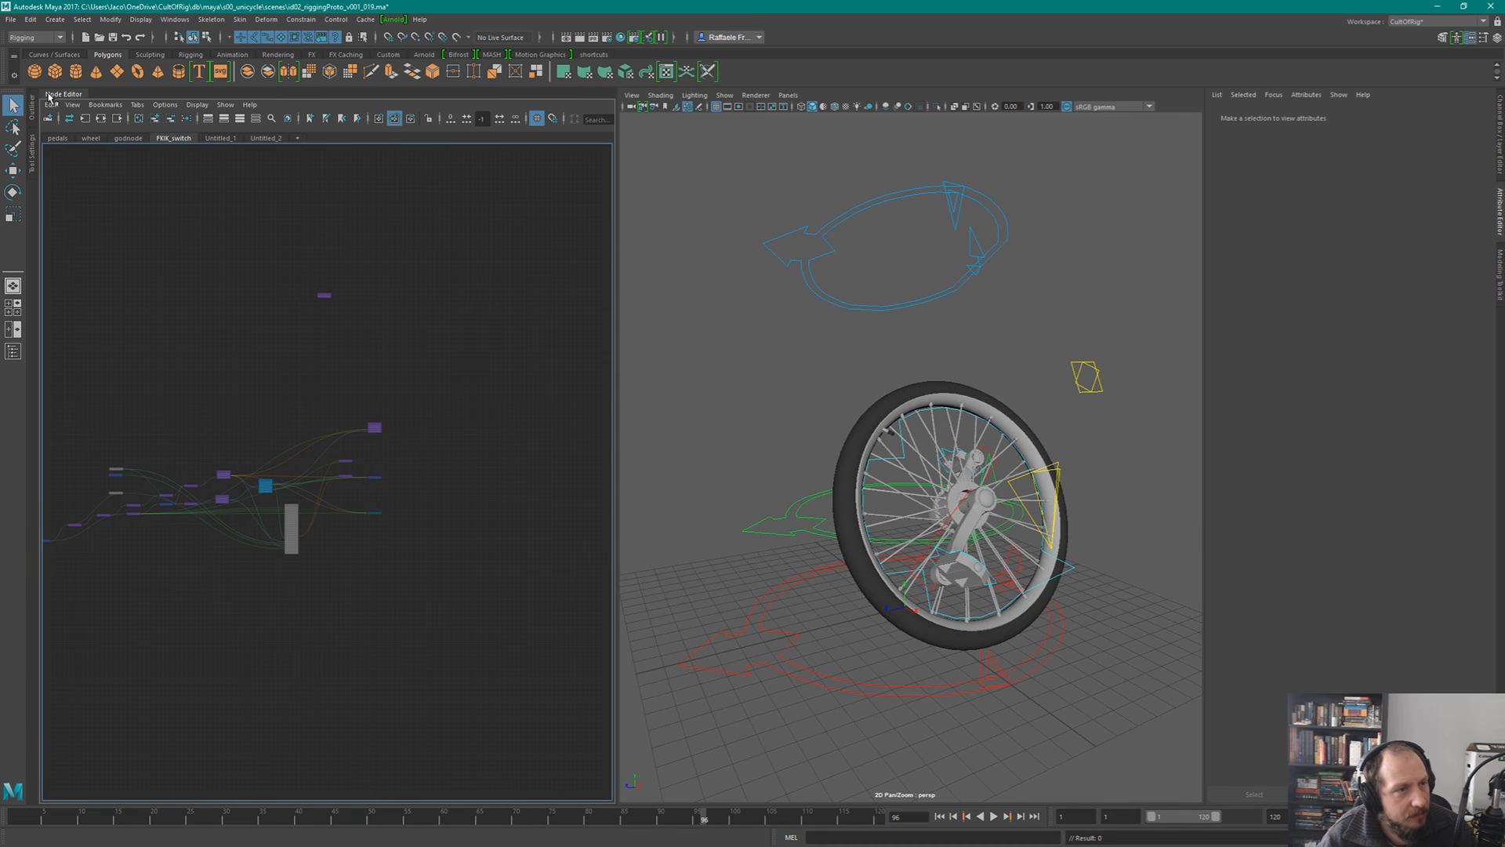
left_click(32, 108)
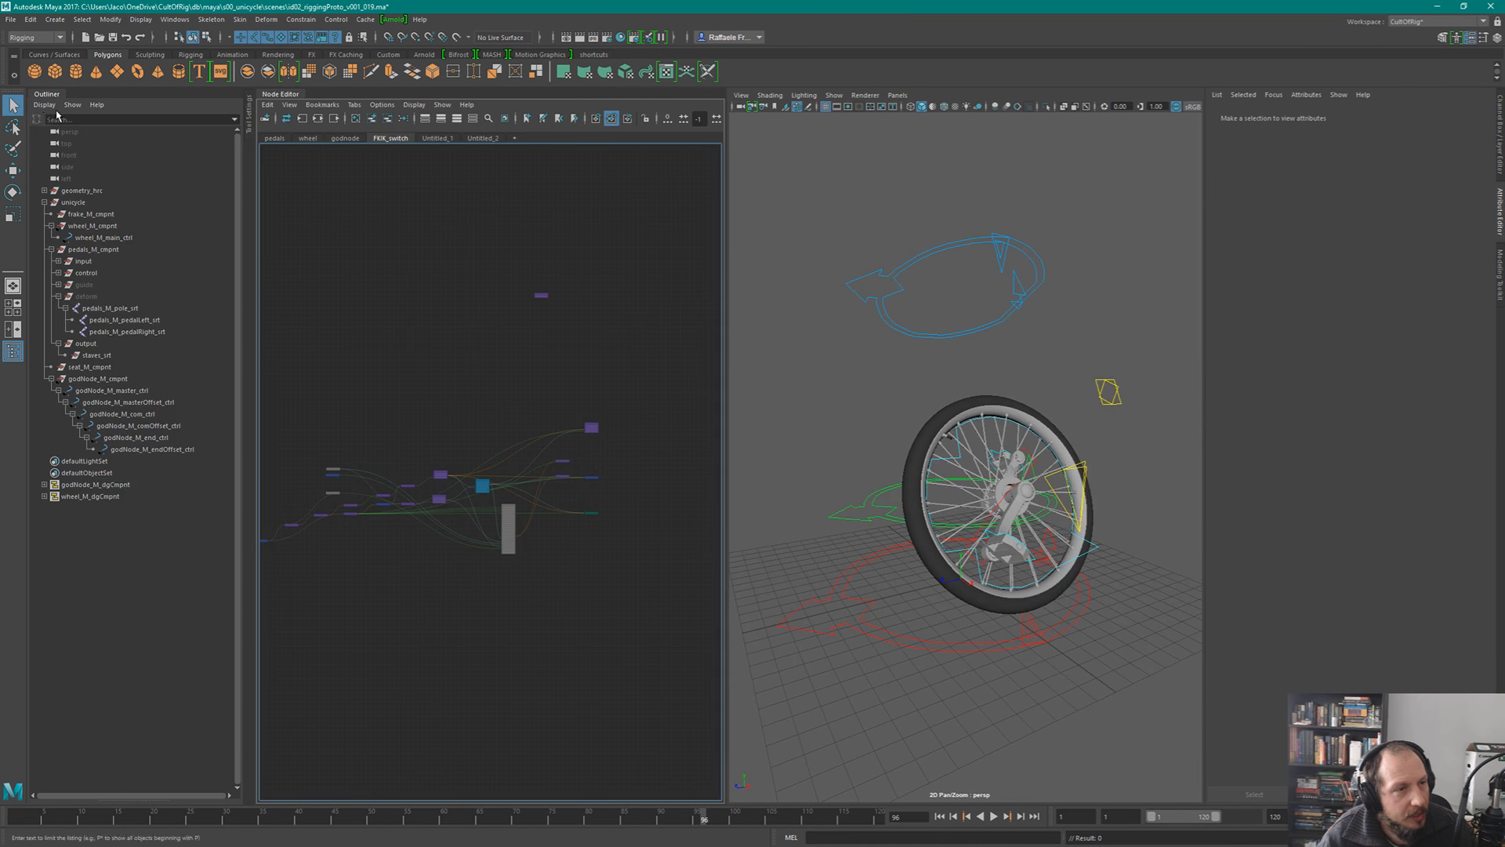
left_click(45, 105)
mouse_move(94, 310)
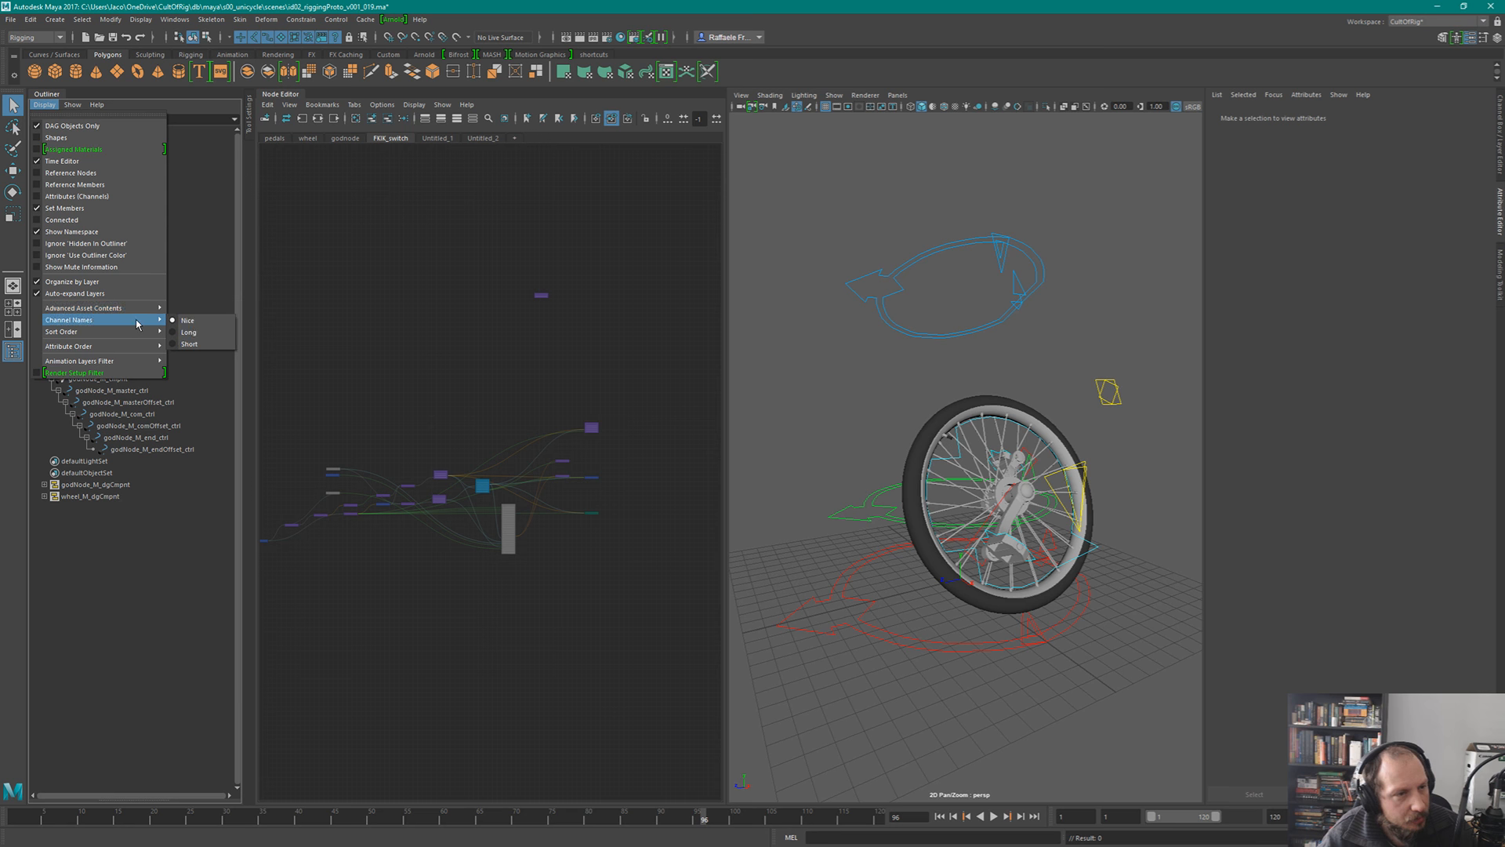
left_click(77, 126)
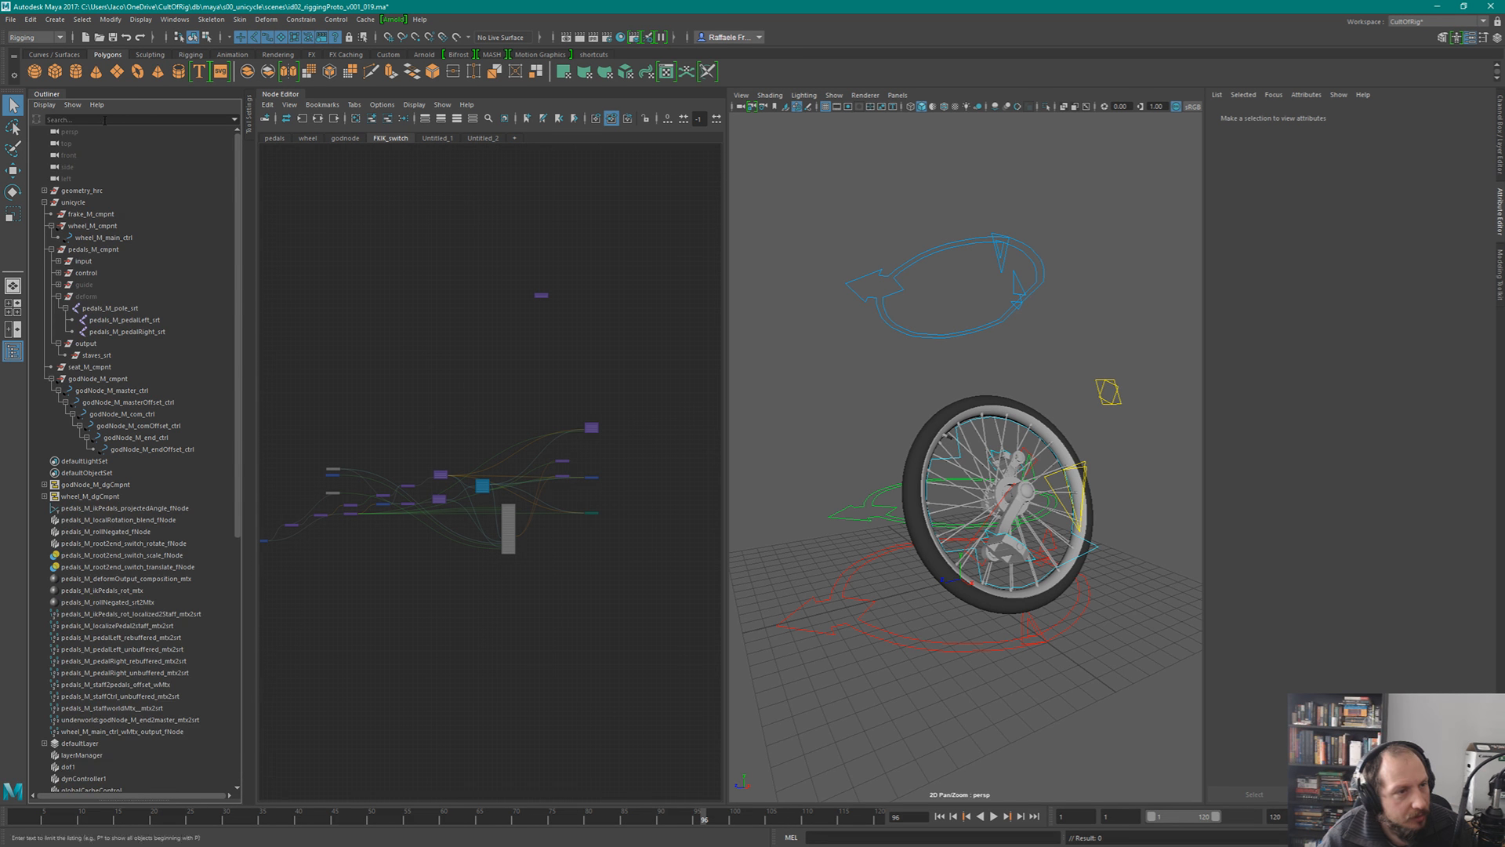
- Filter the Outliner by the text "pedals_"
left_click(104, 119)
type("pd")
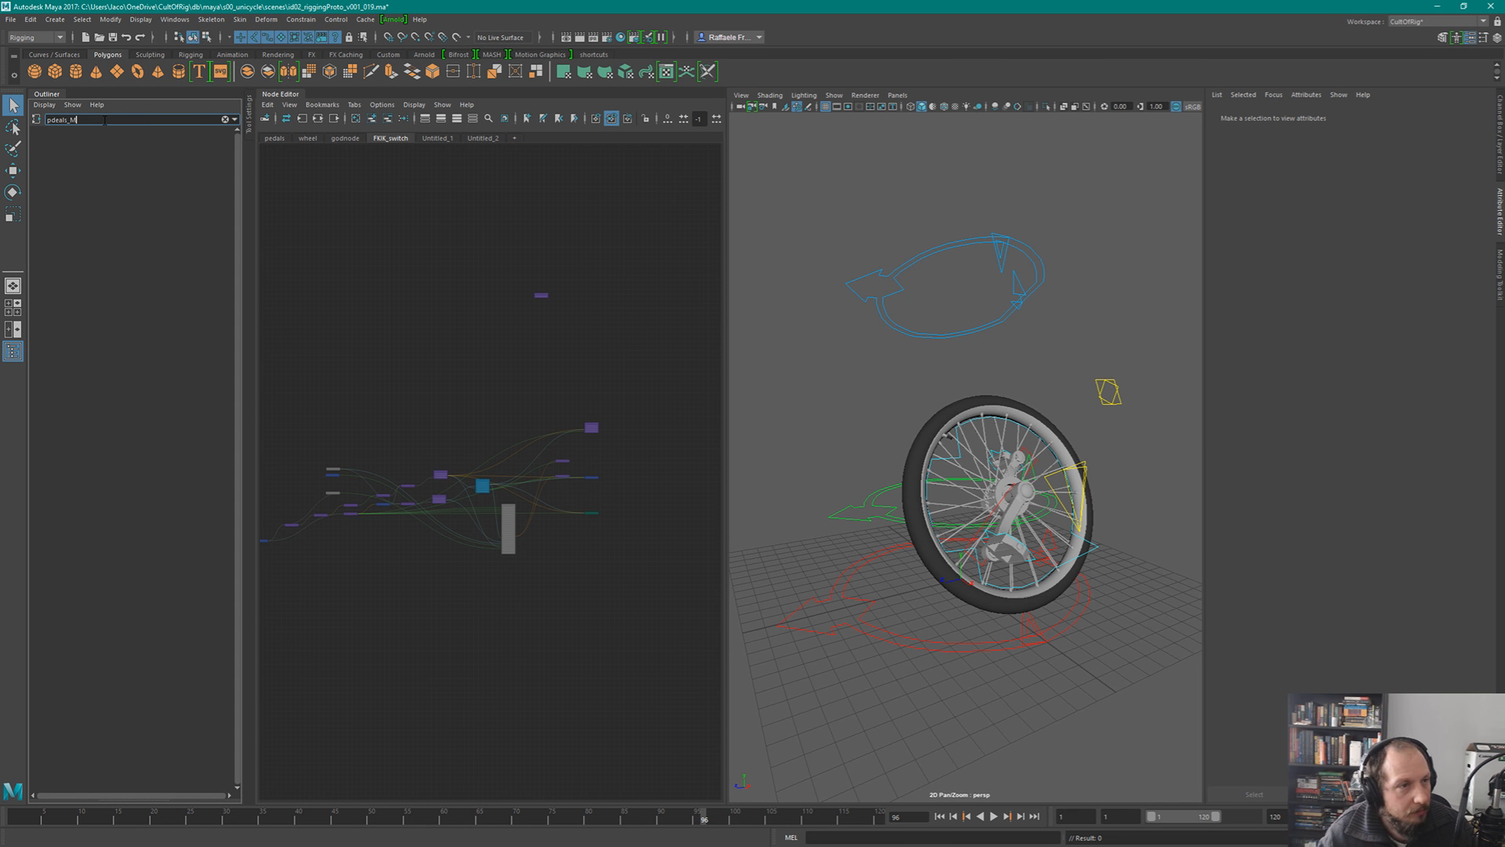
type("eals_M")
key("ctrl+a")
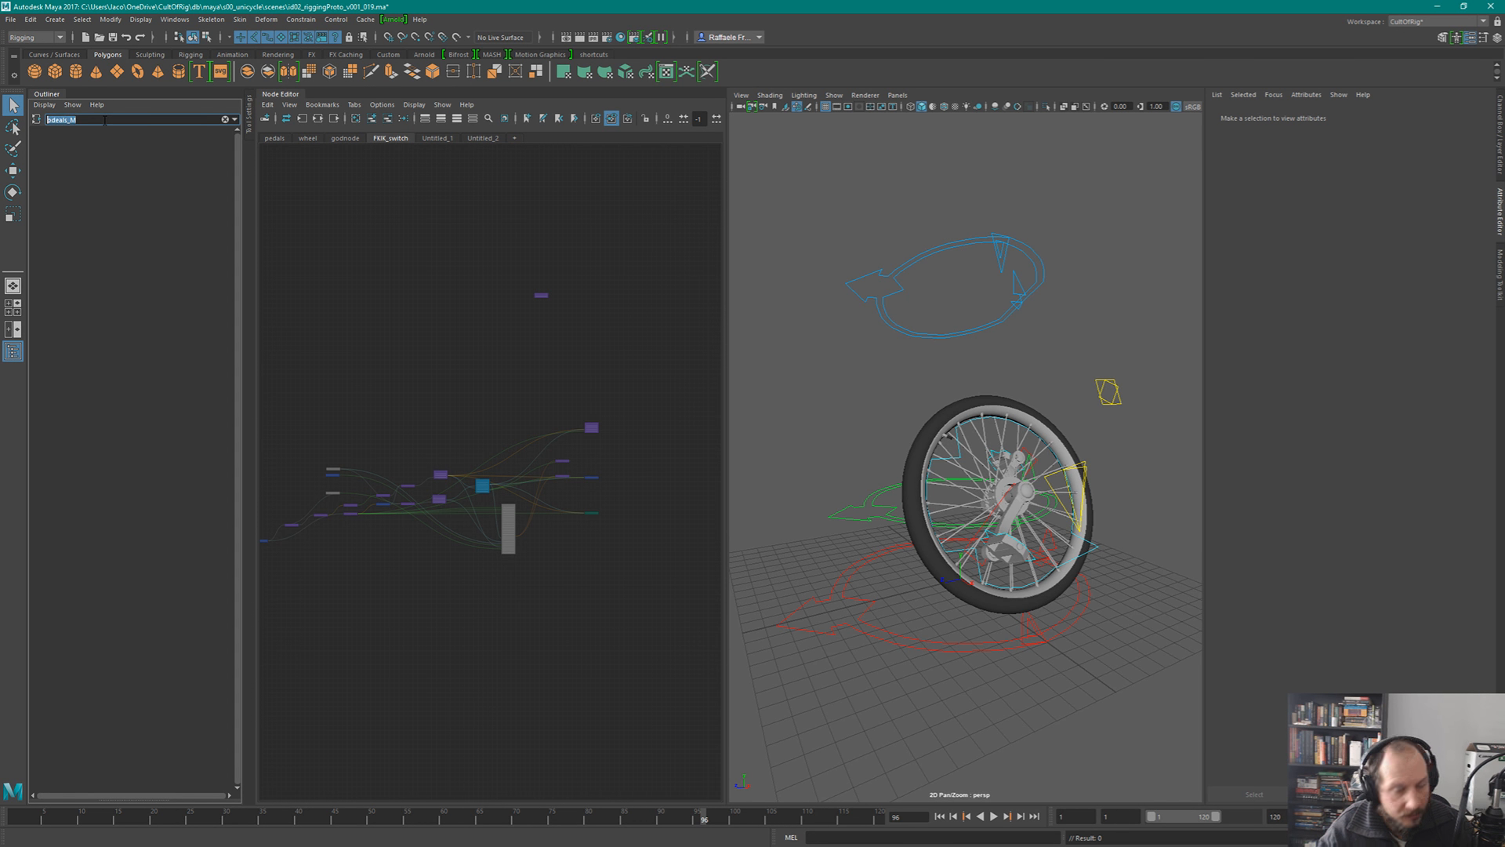
type("pew")
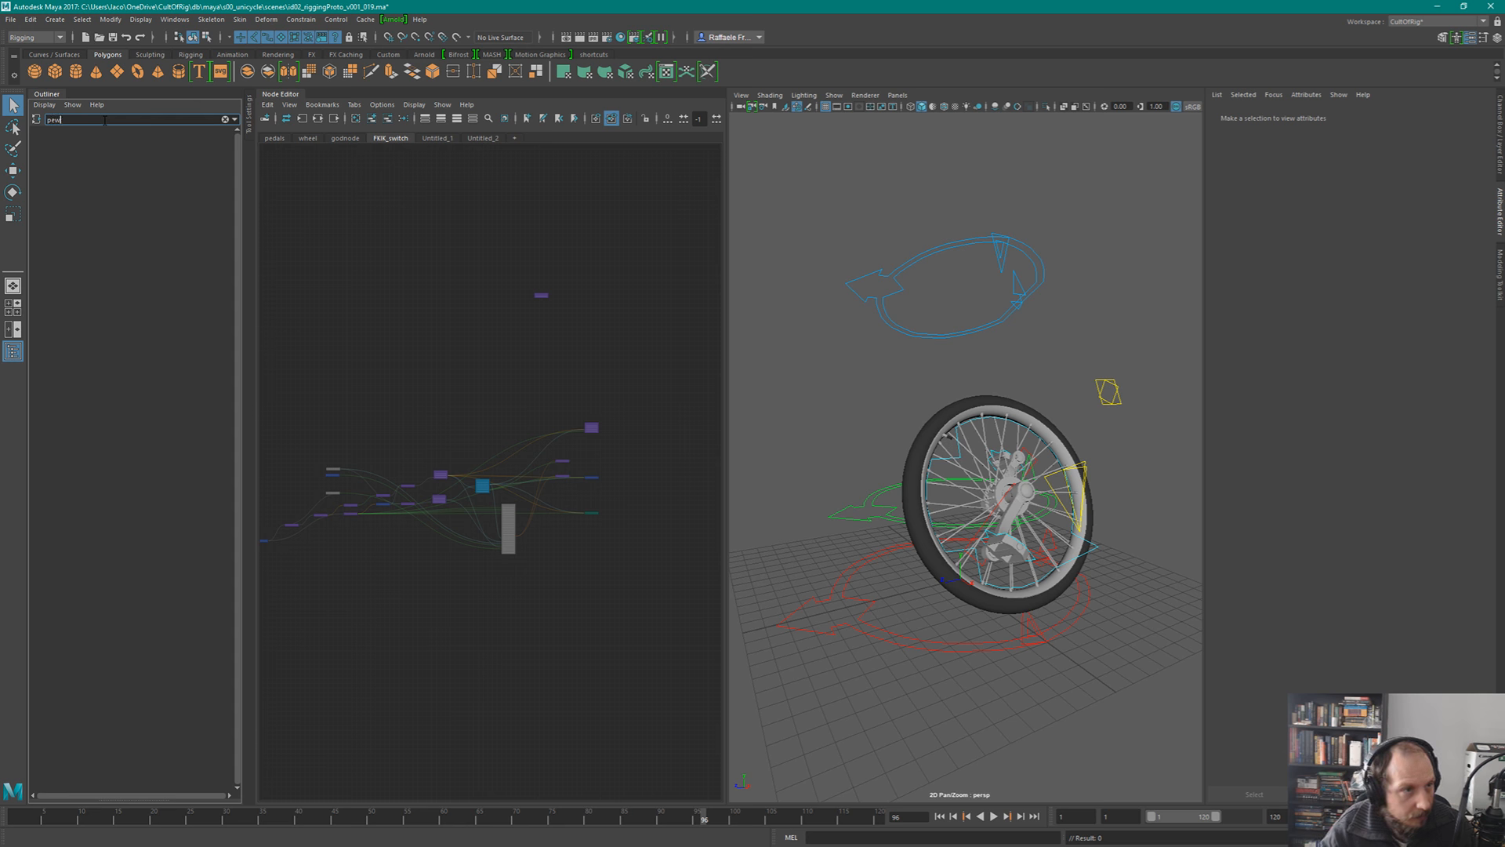
type("als")
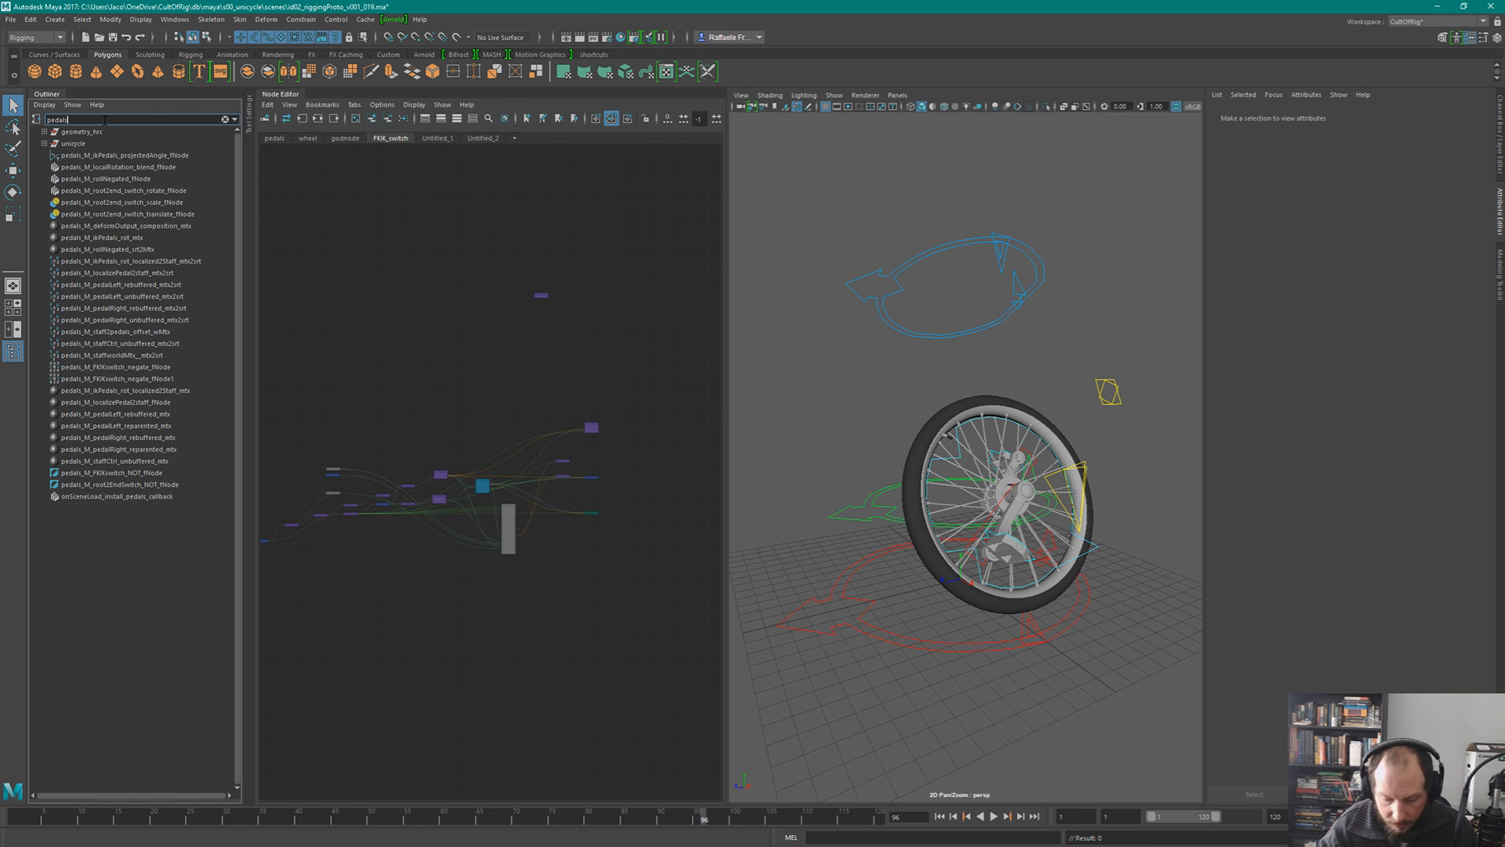
type("_M")
key("BackSpace")
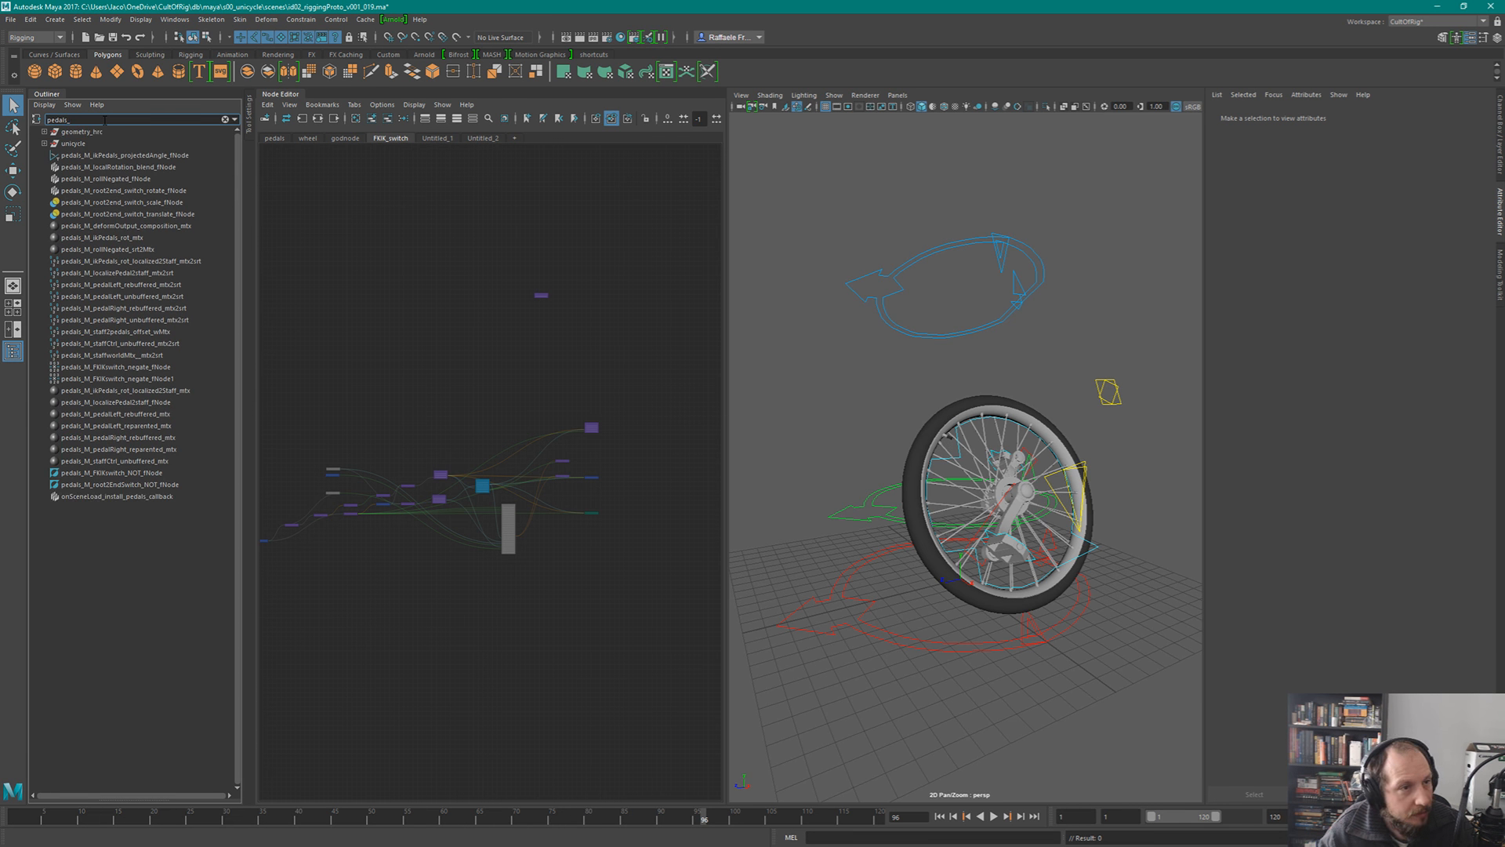
- Expand geometry_hrc, pedals_hrc, unicycle and pedals_M_cmpnt in the filtered Outliner, and narrow the filter to "pedals_M"
left_click(44, 132)
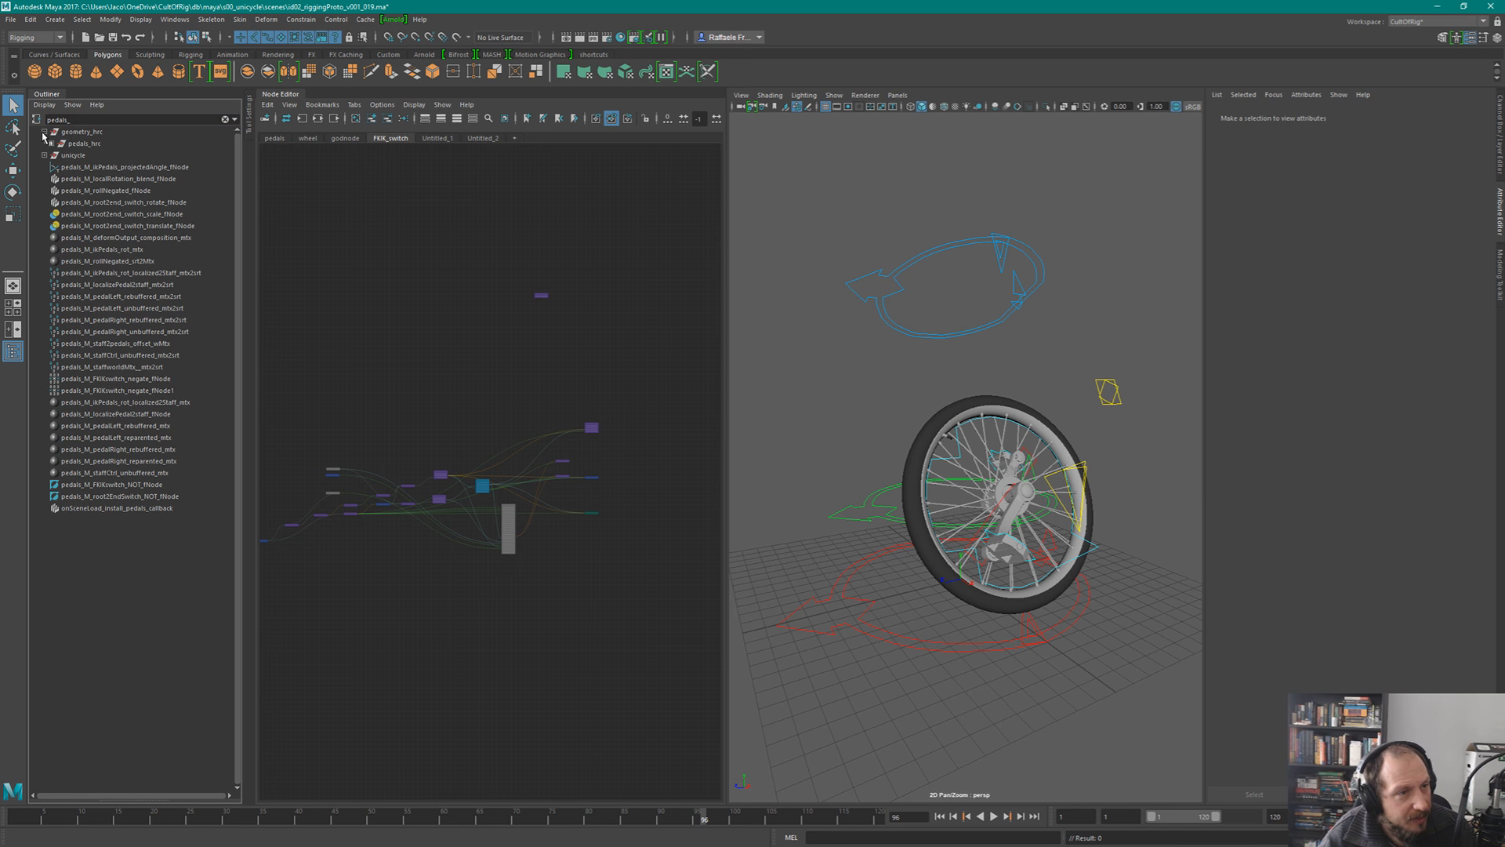
left_click(50, 144)
left_click(45, 166)
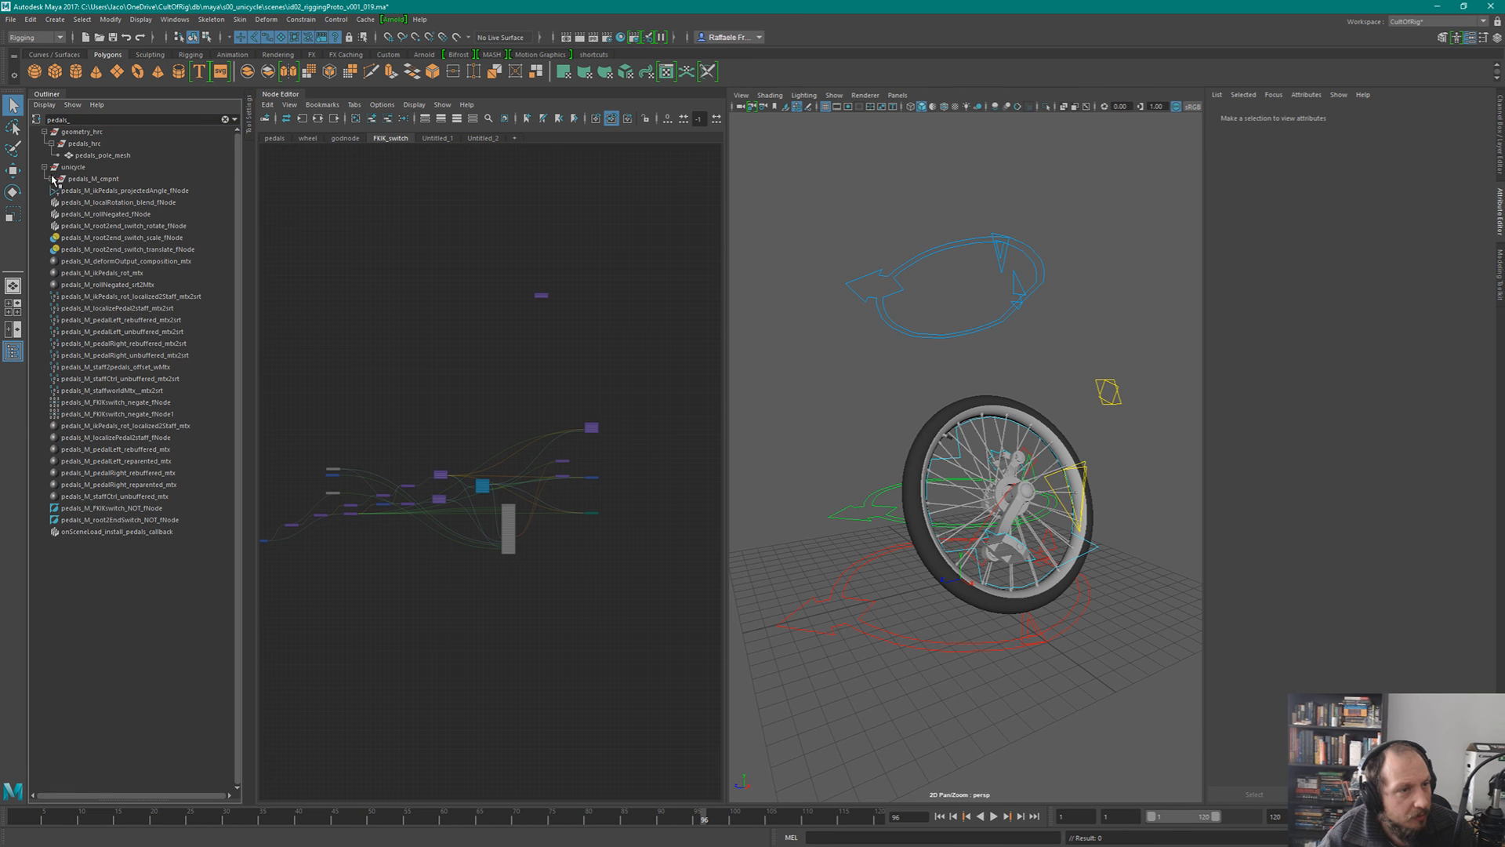
left_click(51, 179)
left_click(98, 120)
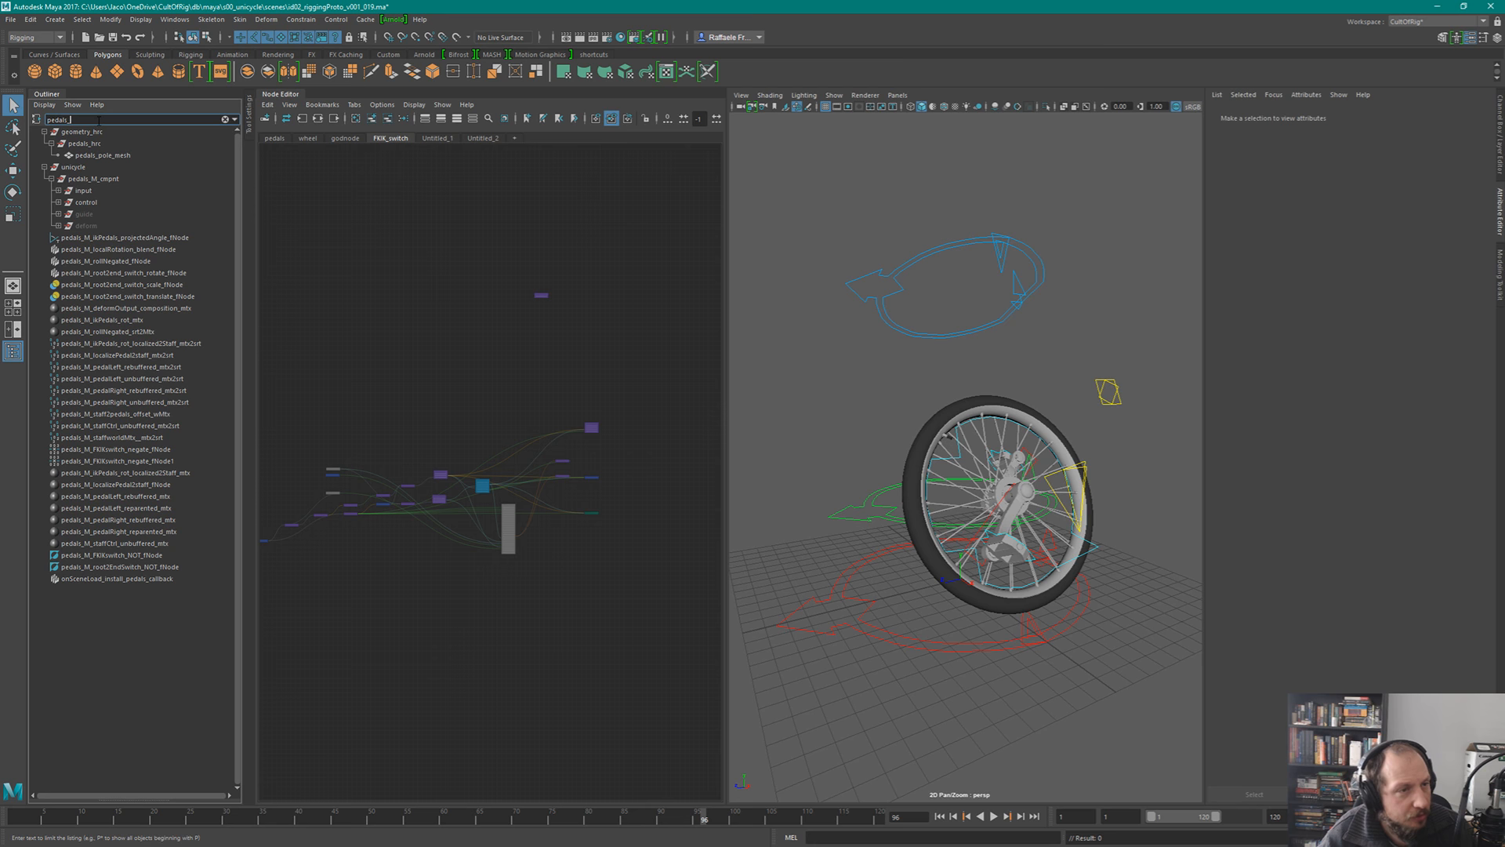
type("M")
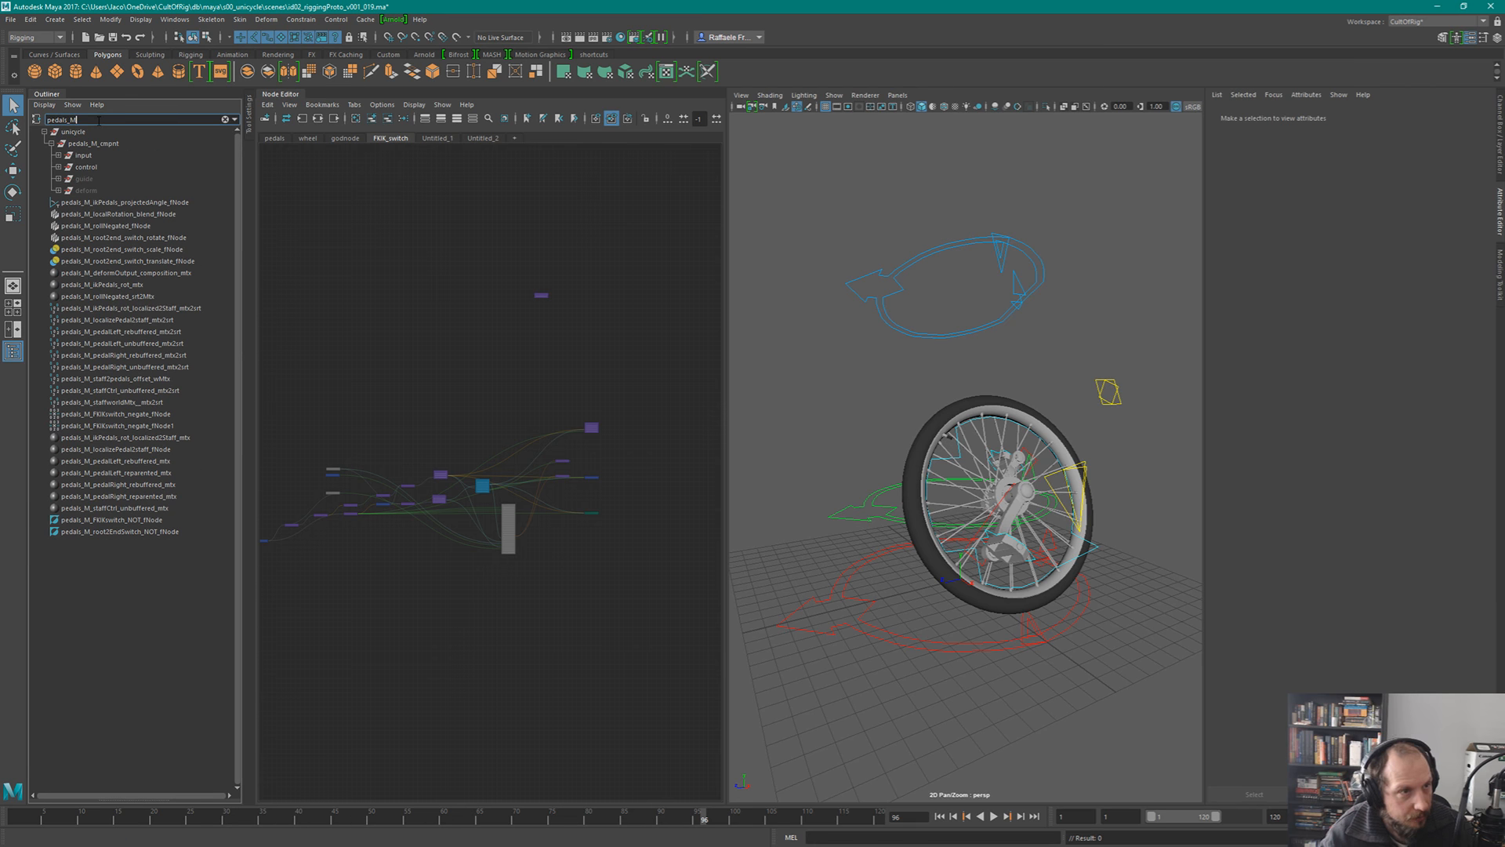
- Fully expand pedals_M_cmpnt and select everything from it through pedals_M_root2EndSwitch_NOT_fNode
left_click(52, 143)
left_click(51, 144, "shift")
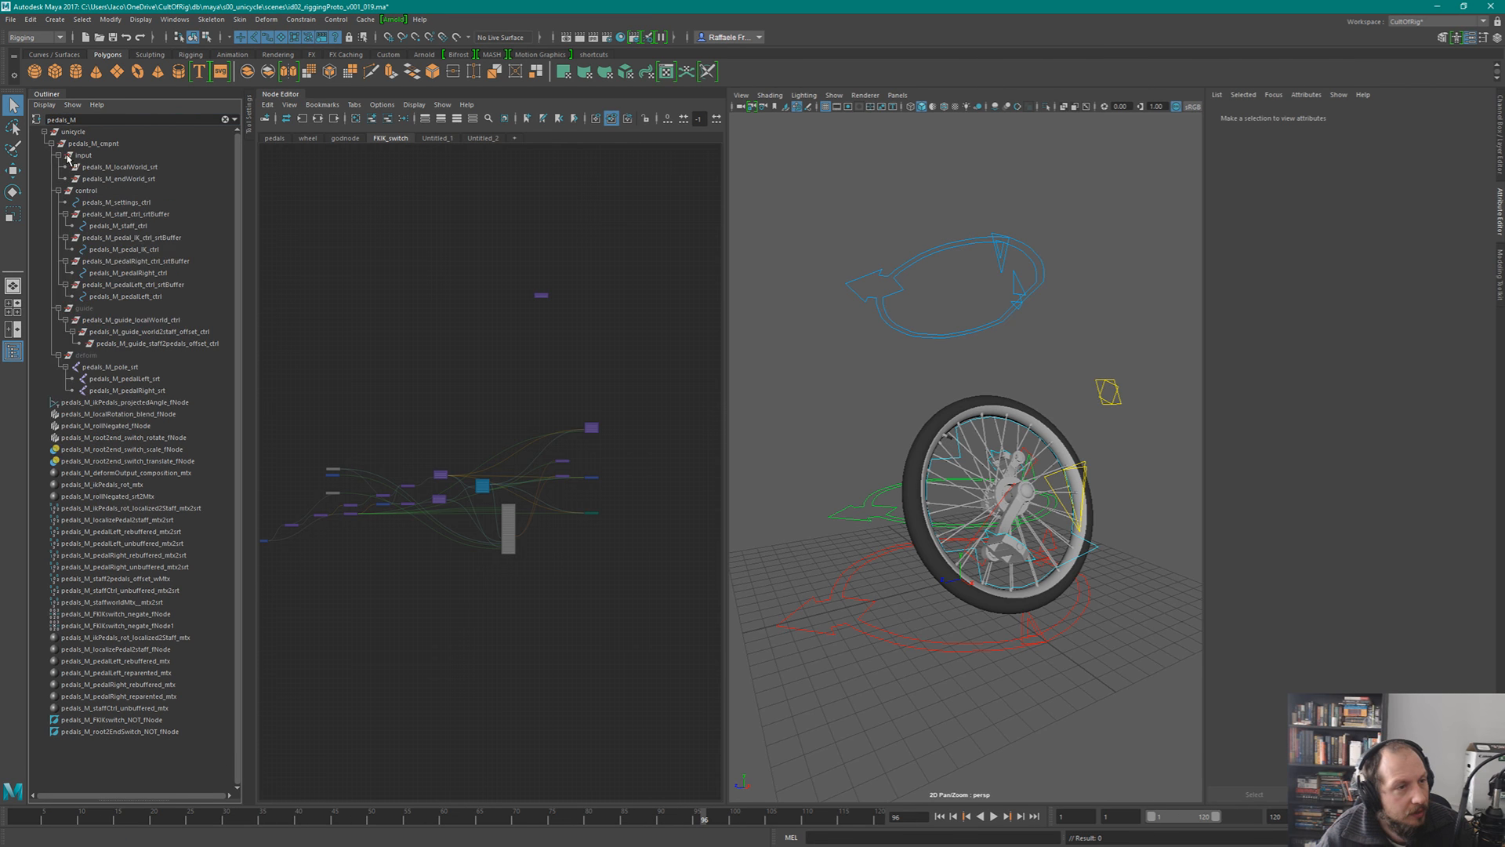
left_click(125, 146)
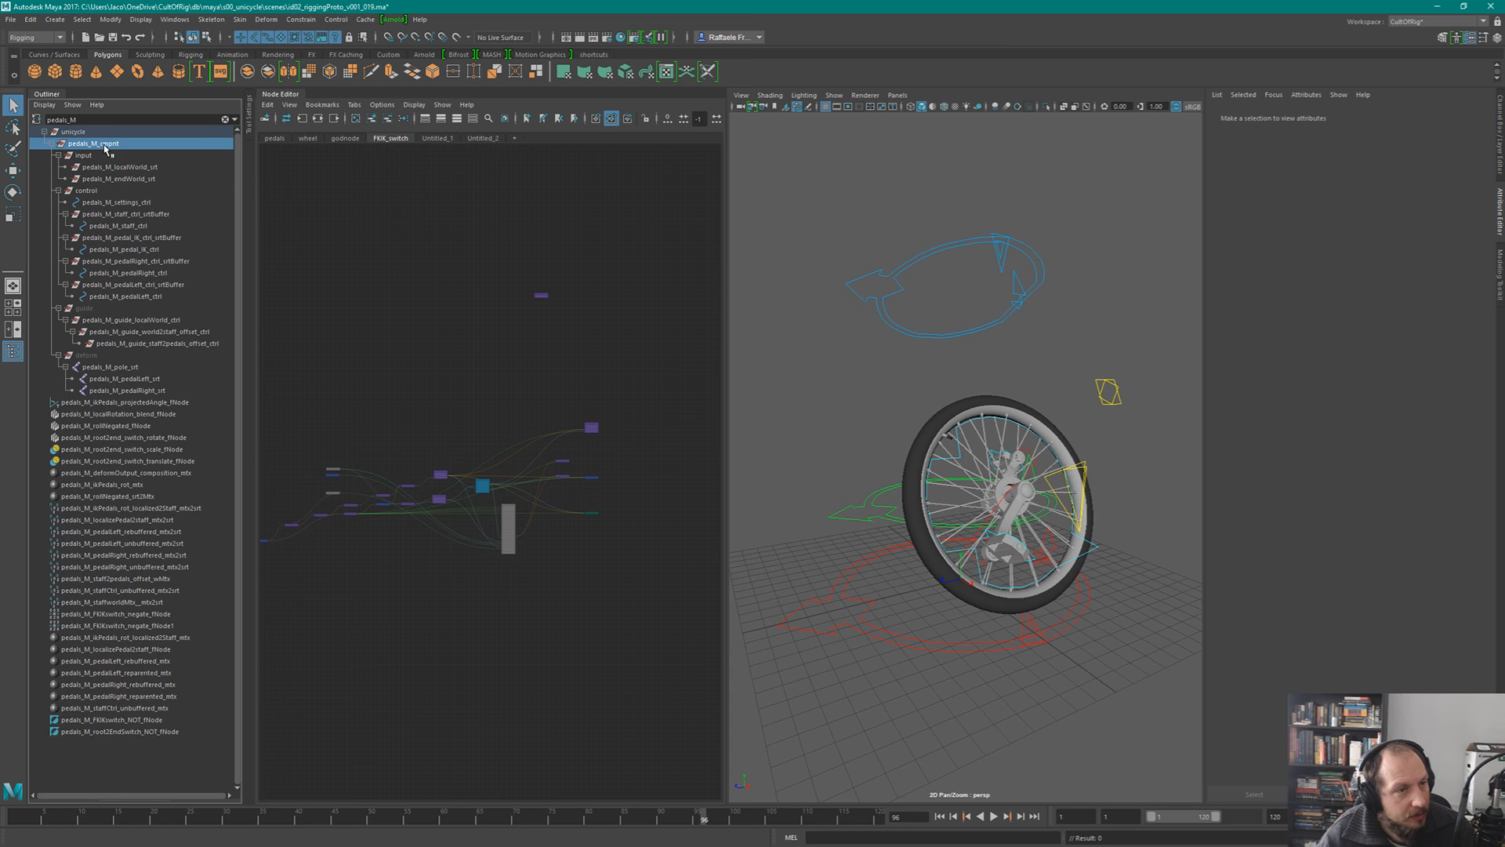
left_click(129, 733, "shift")
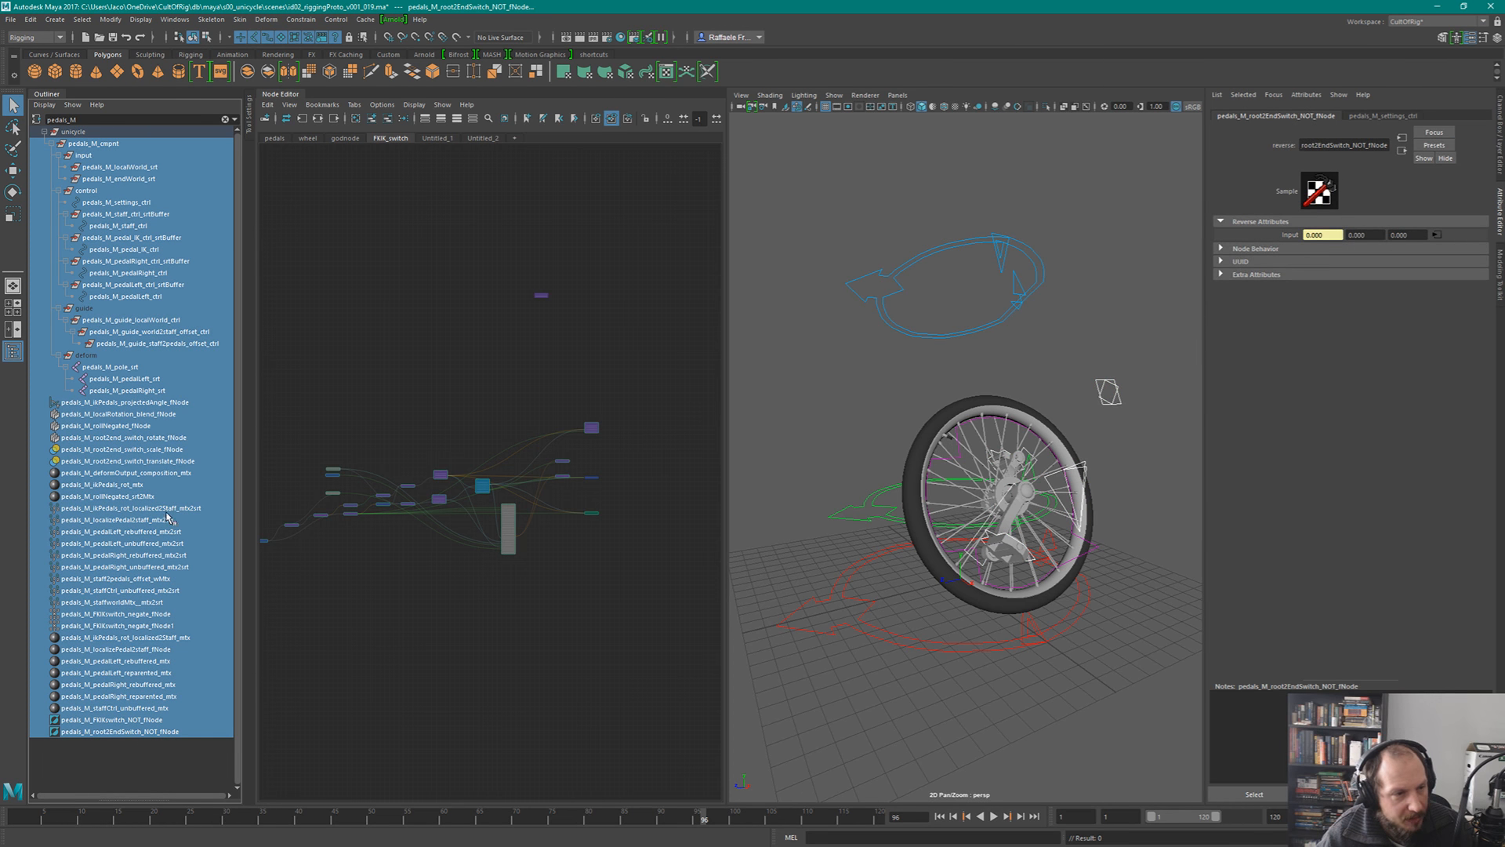
- Open the Asset Editor and place its window over the lower part of the viewport
middle_click_drag(406, 603, 572, 550)
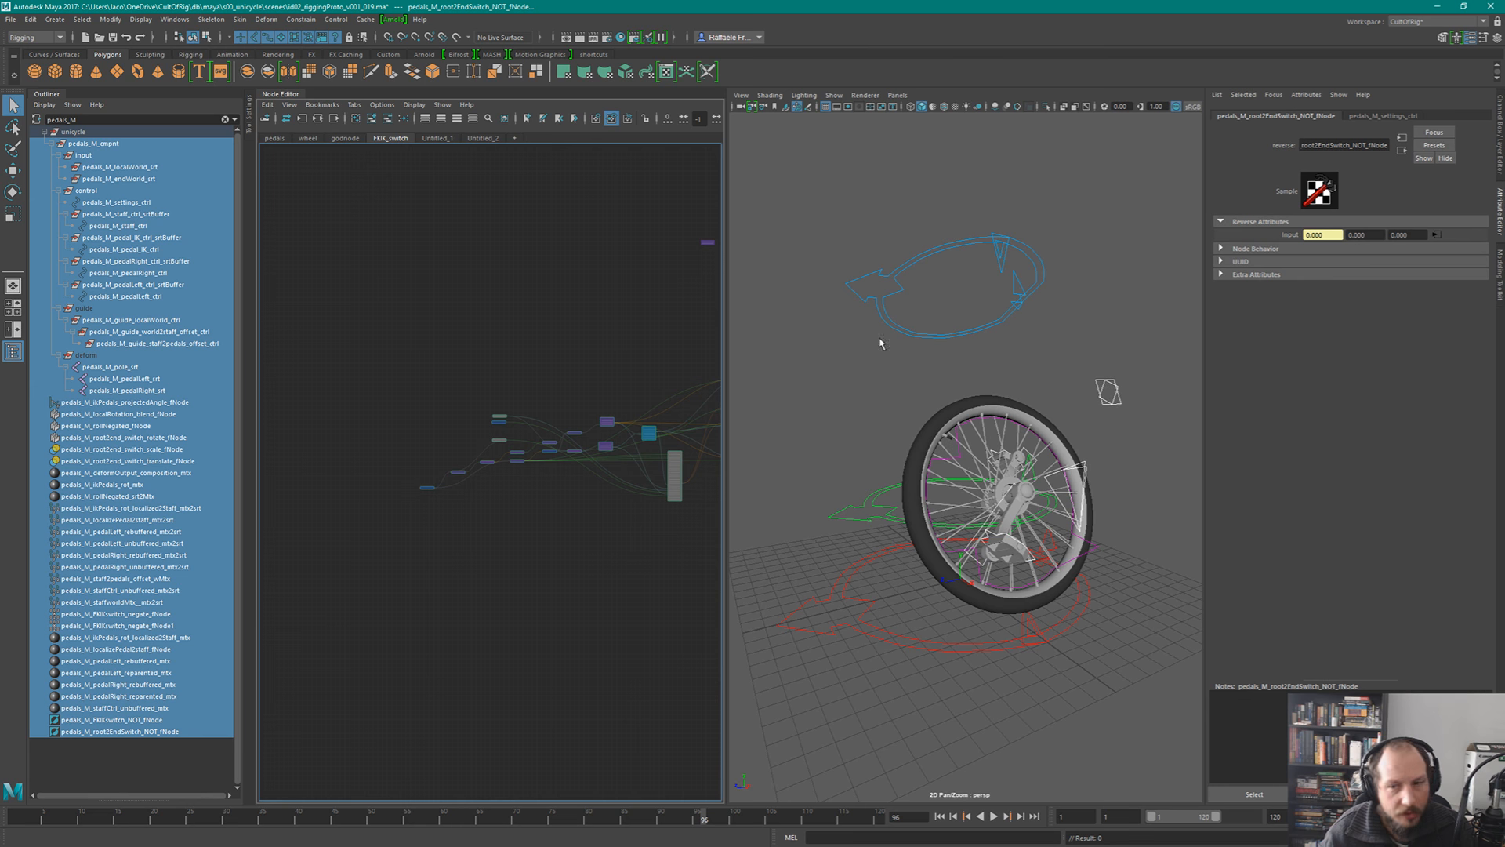
left_click(185, 20)
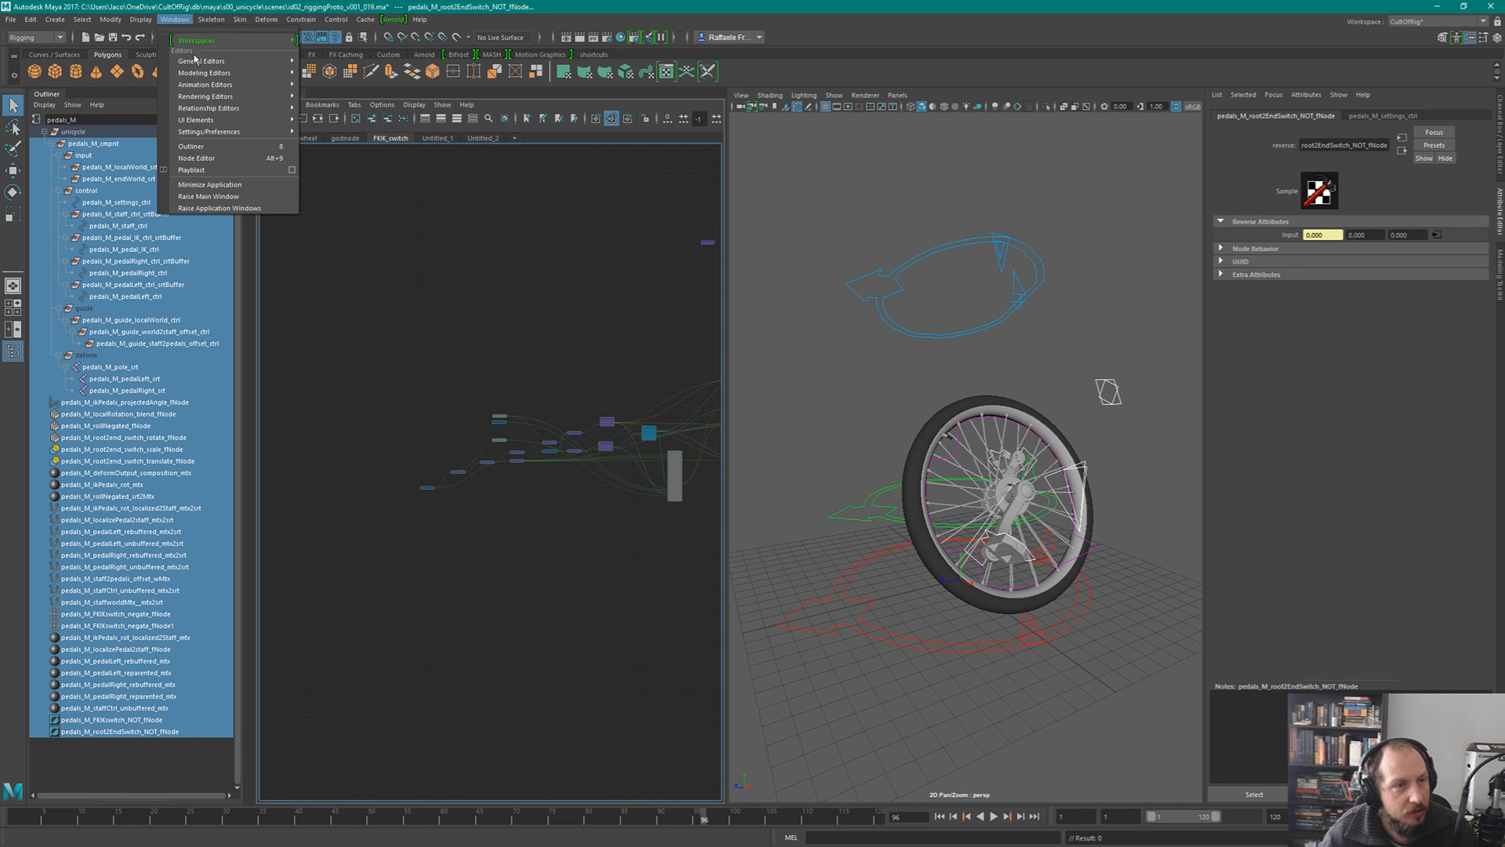
mouse_move(235, 61)
left_click(375, 168)
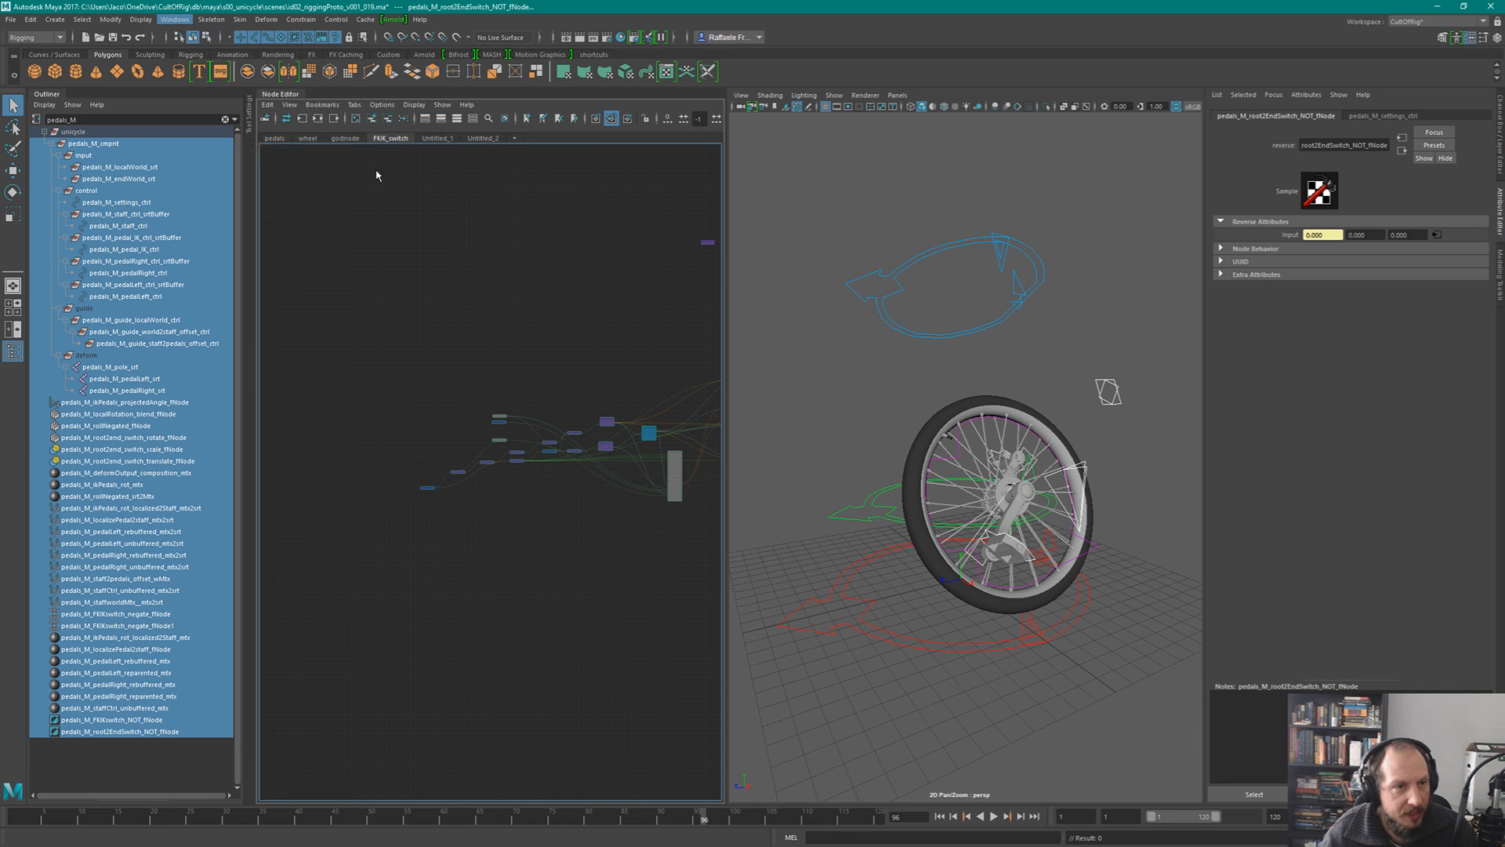
left_click_drag(699, 521, 1386, 491)
left_click_drag(1287, 488, 1167, 427)
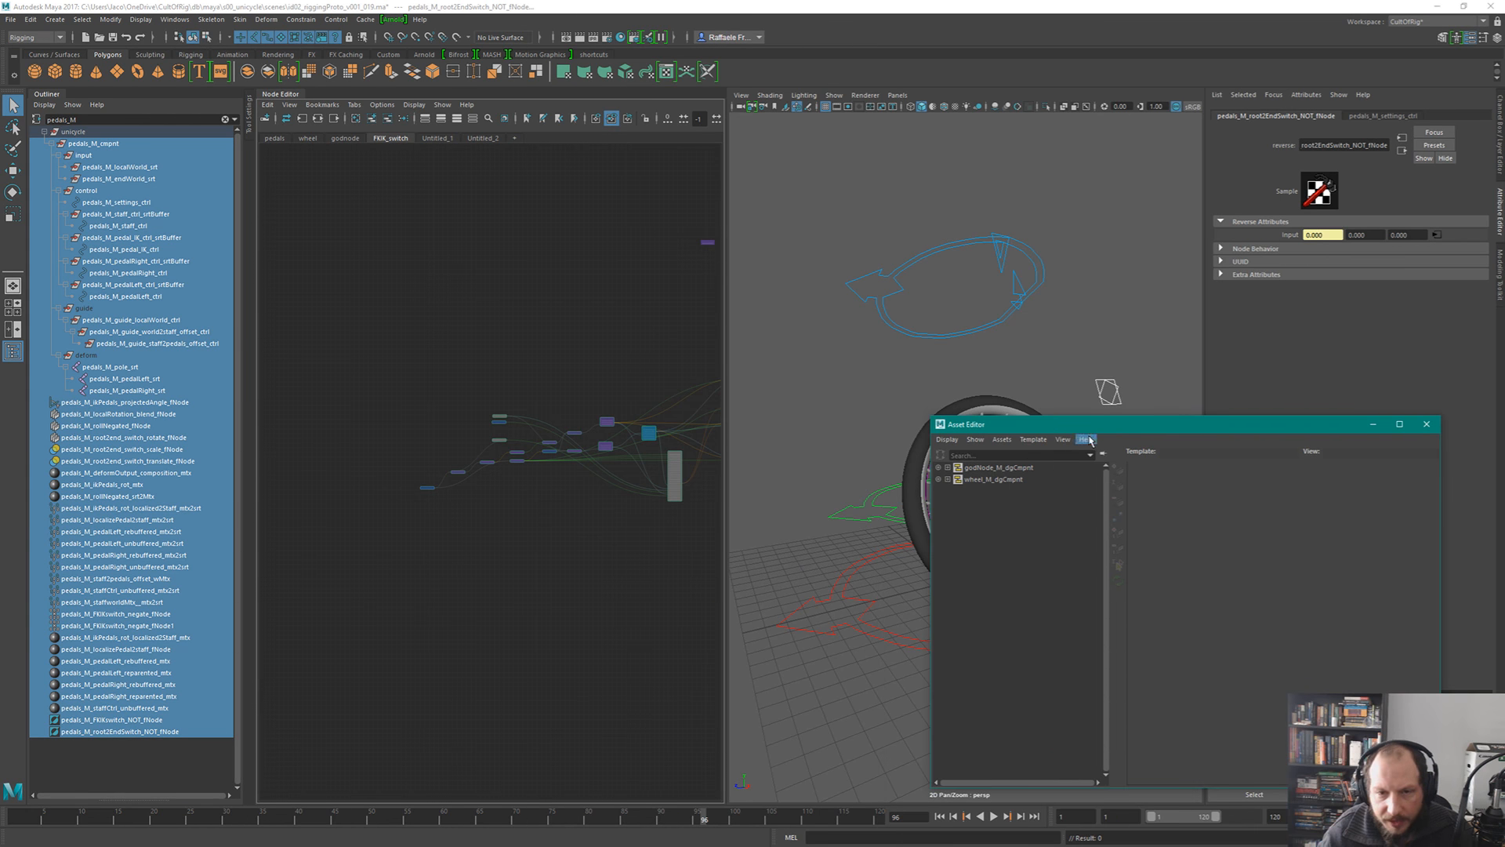
- Turn off Include these inputs in the Create Asset with Transform options and preview the contents of an asset from the selected nodes
left_click(1002, 438)
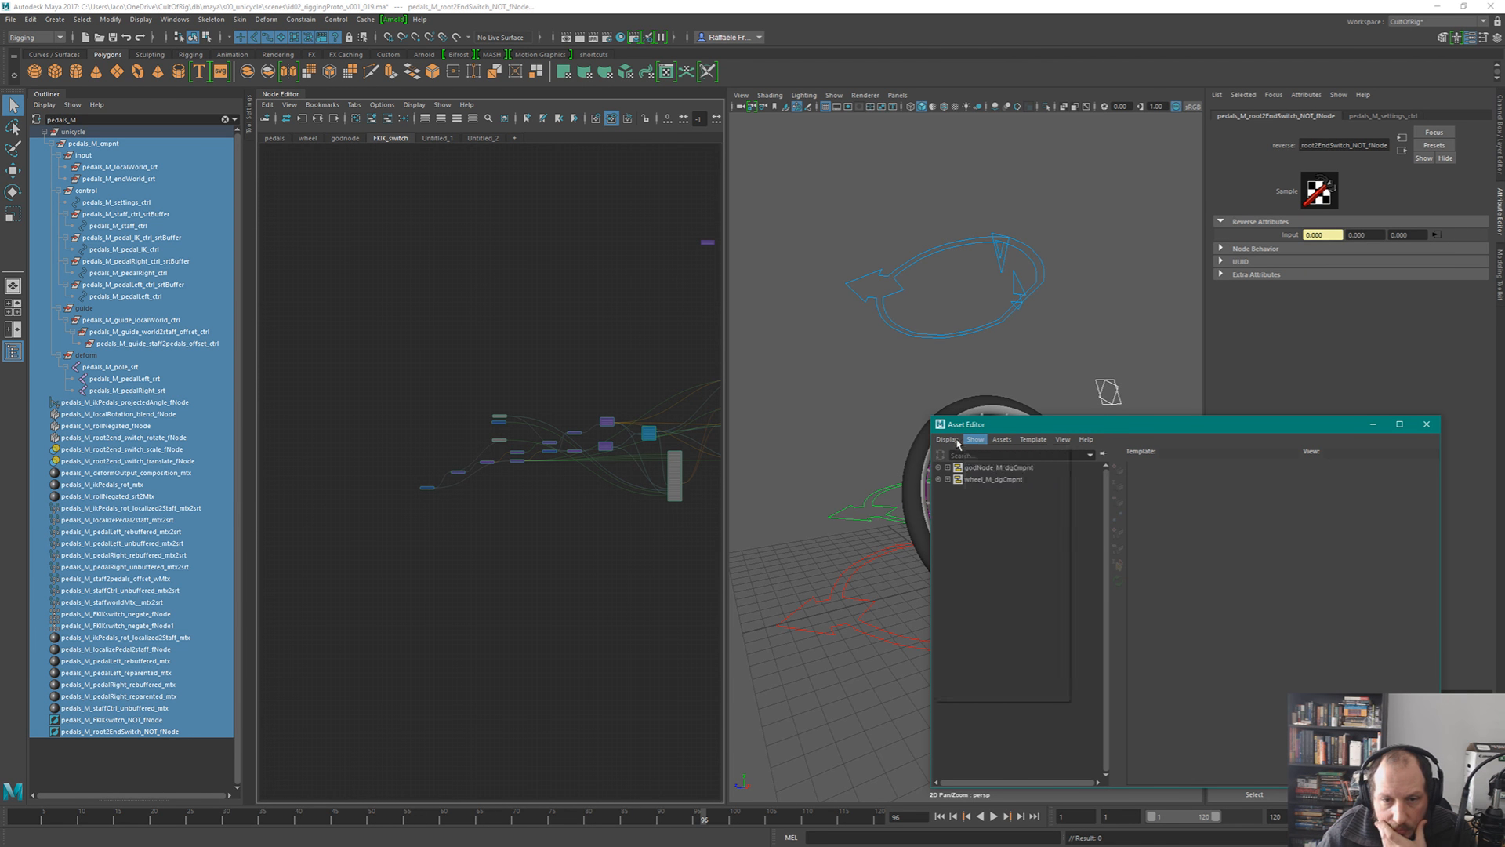
mouse_move(1043, 443)
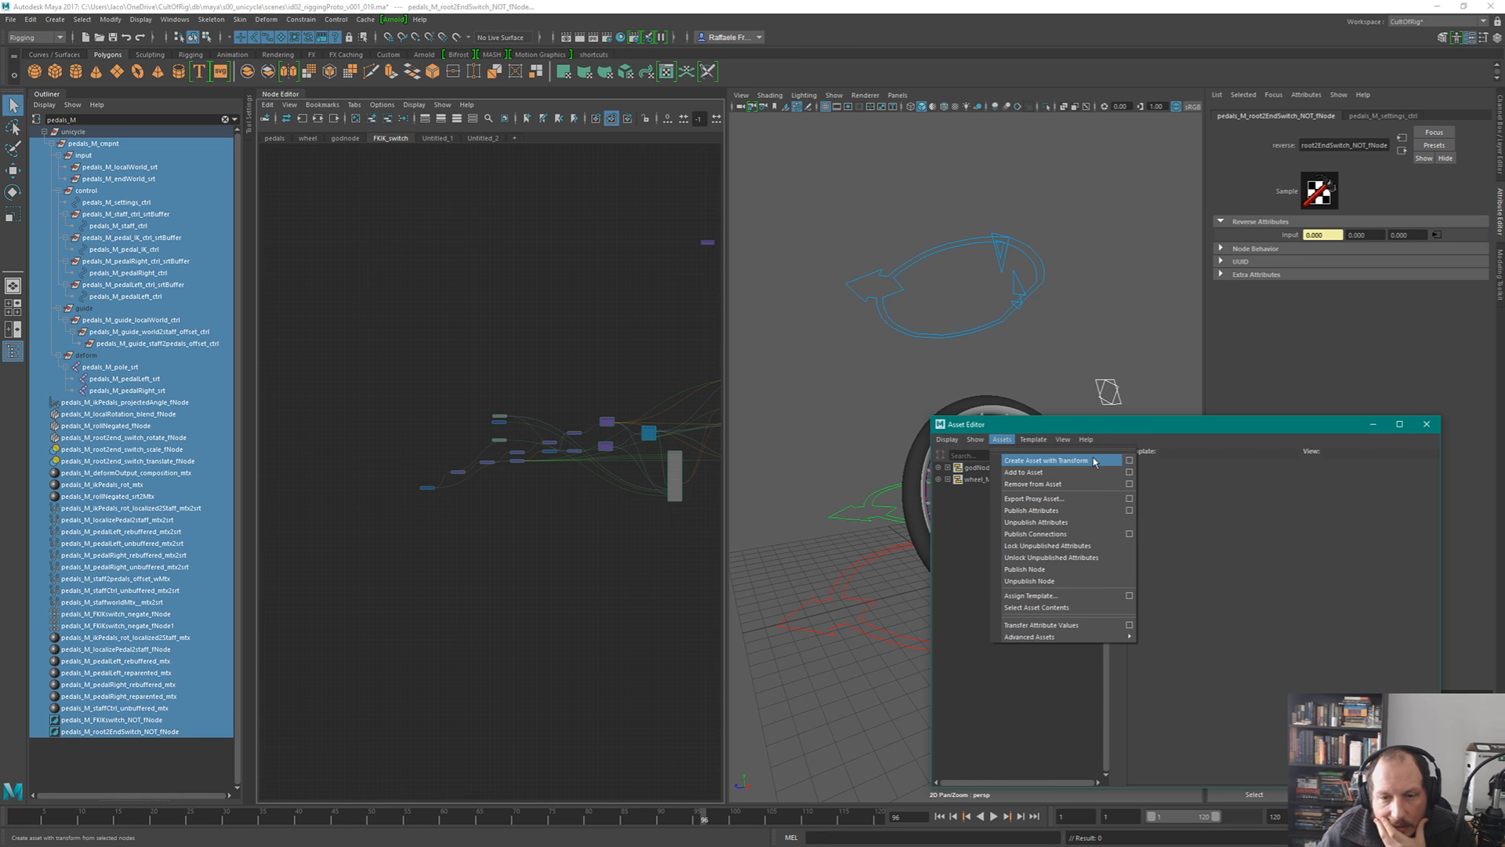
left_click(1128, 460)
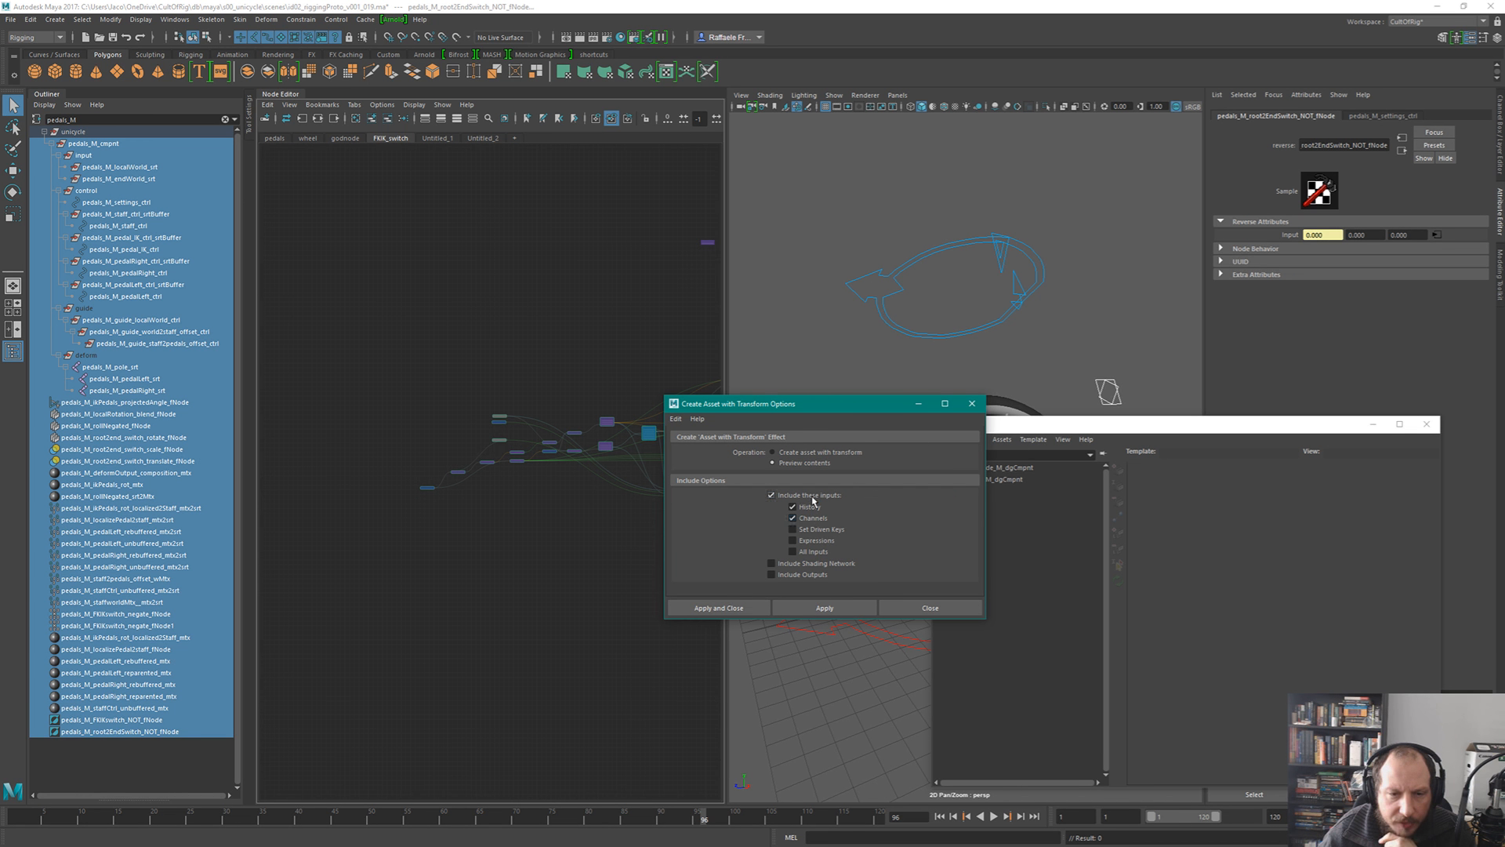
left_click(808, 496)
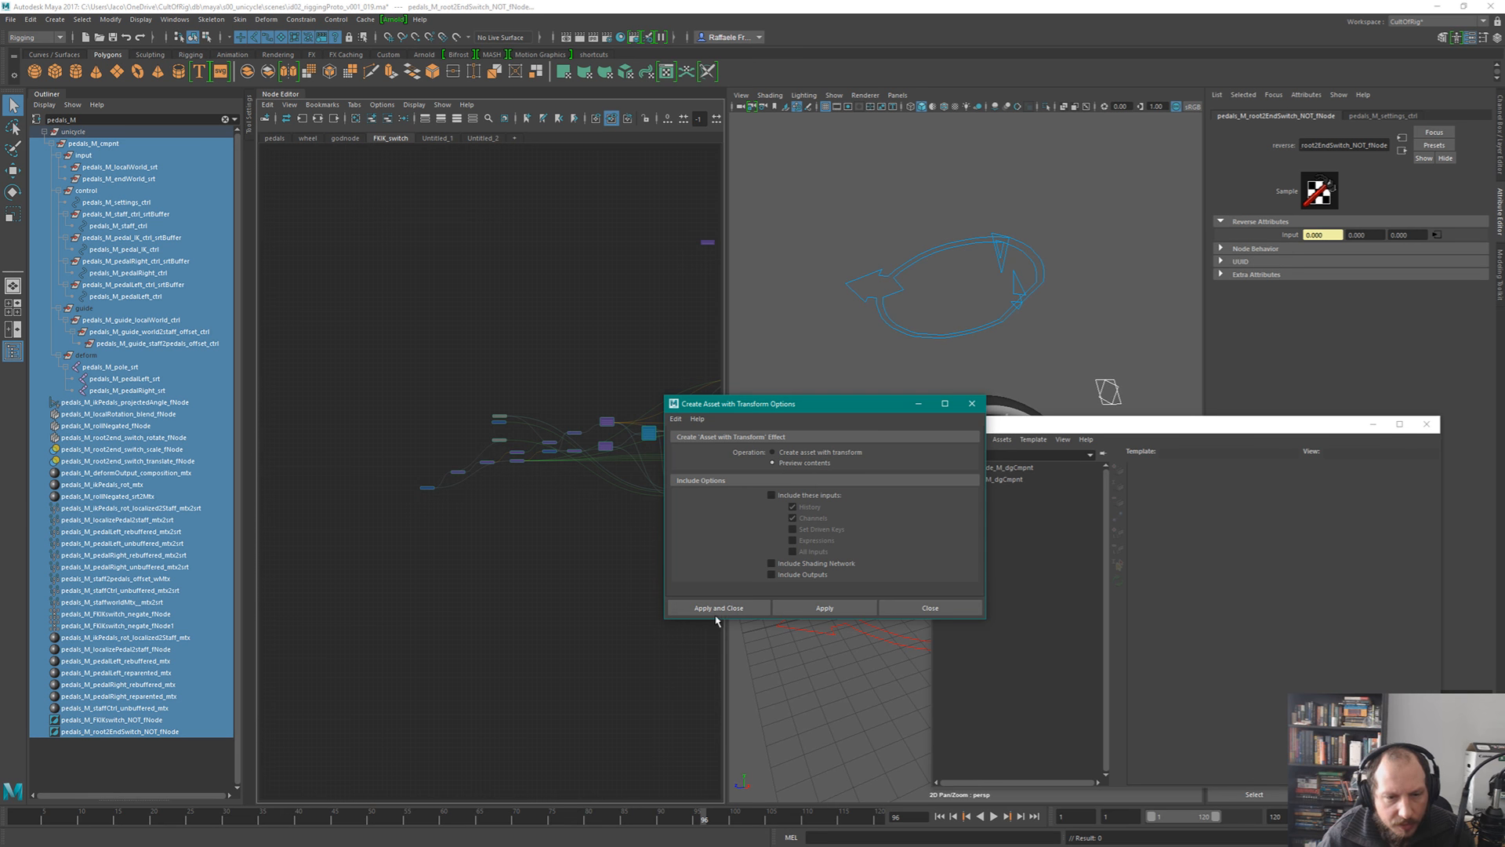
left_click(800, 609)
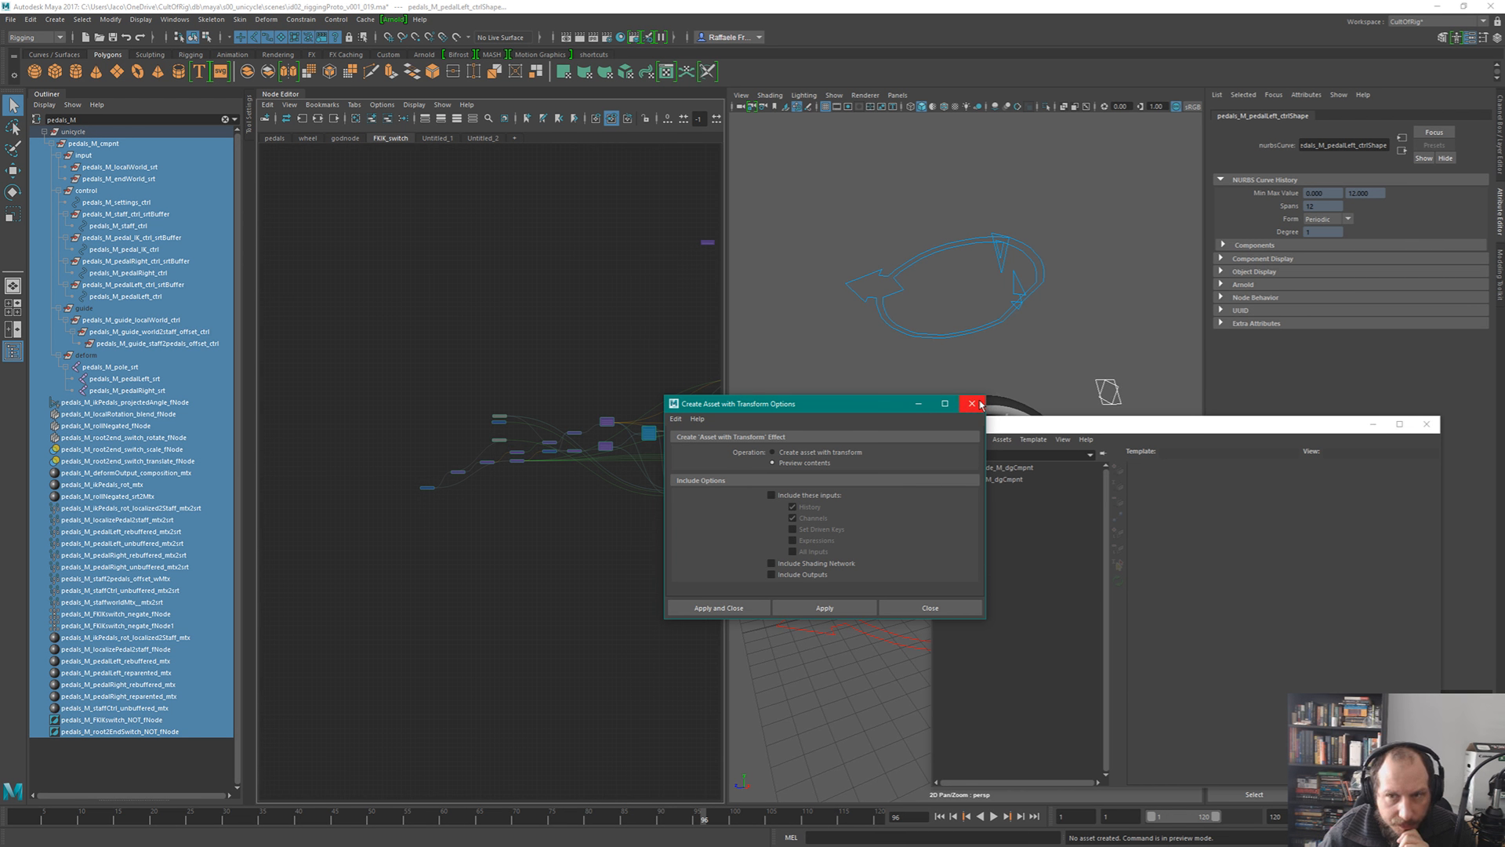
left_click(971, 404)
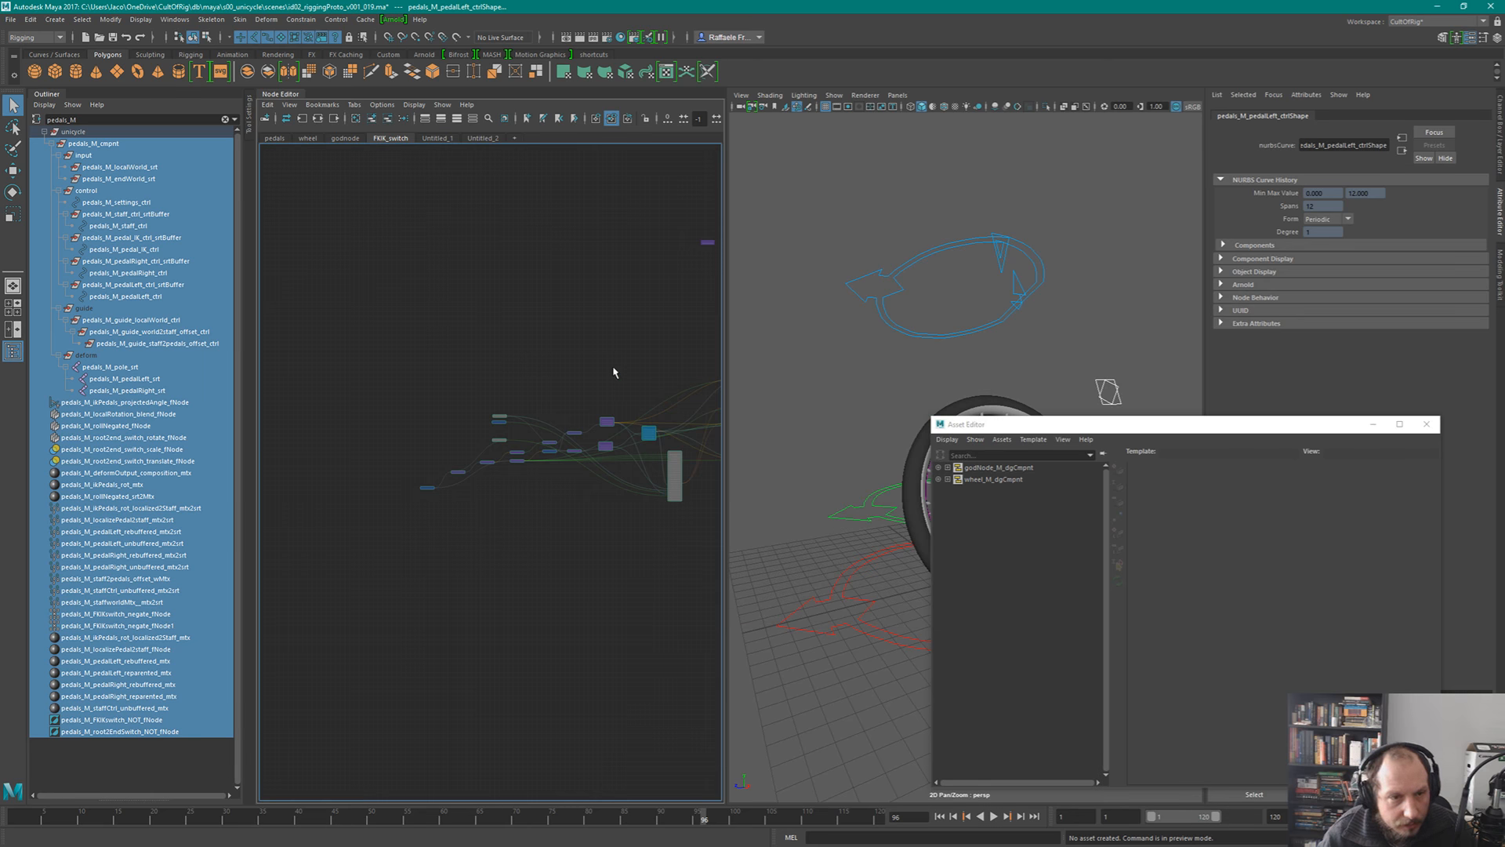
- Examine the selected pedals nodes in the FKIK_switch graph and expand godNode_M_dgCmpnt and wheel_M_dgCmpnt in the Asset Editor
scroll(527, 410, "up", 5)
middle_click_drag(671, 377, 371, 372, "alt")
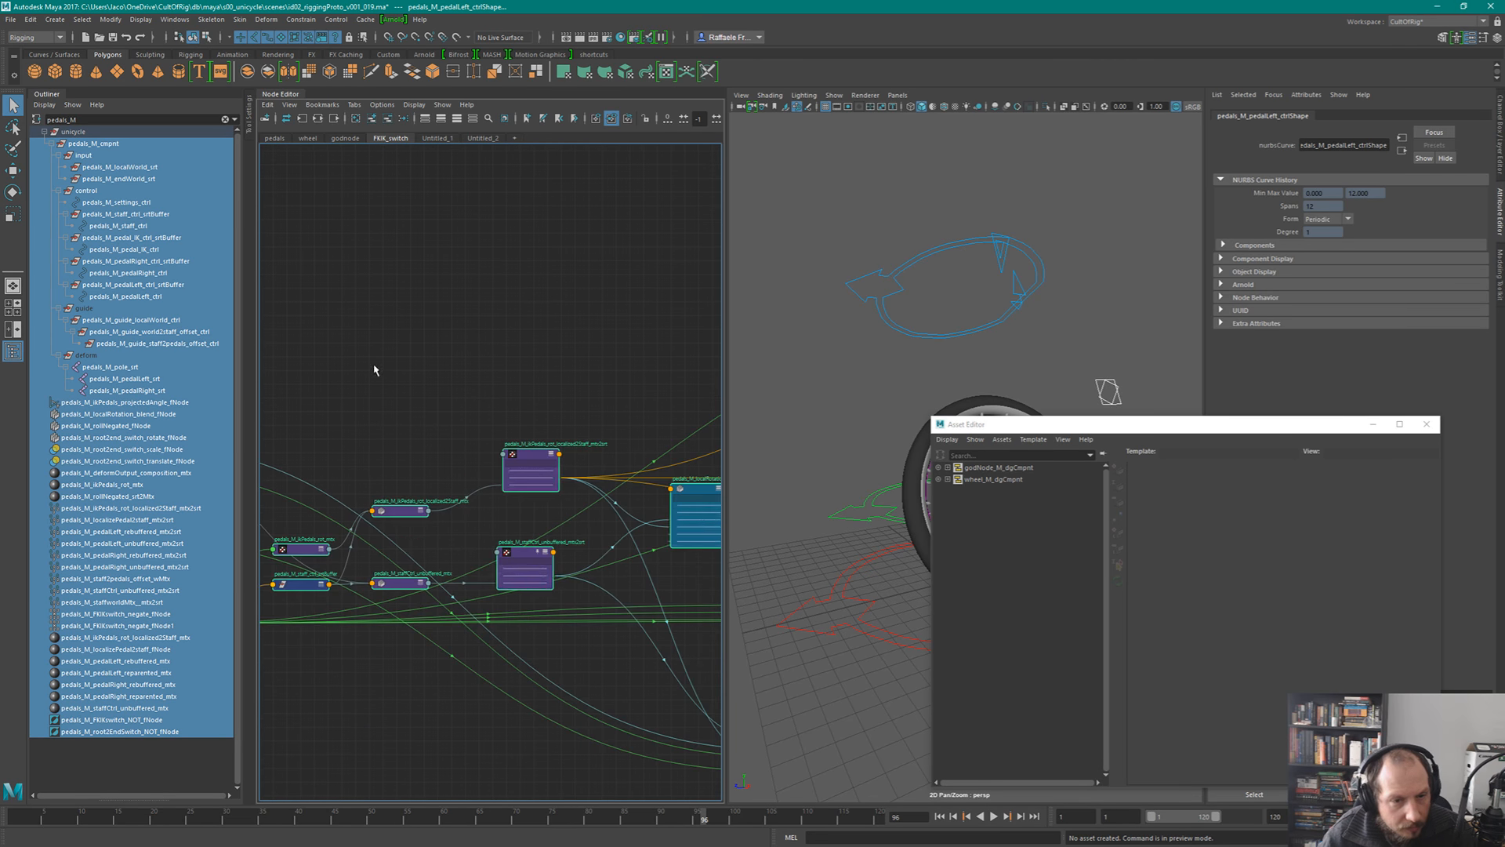
middle_click_drag(531, 415, 271, 459, "alt")
middle_click_drag(674, 428, 380, 453, "alt")
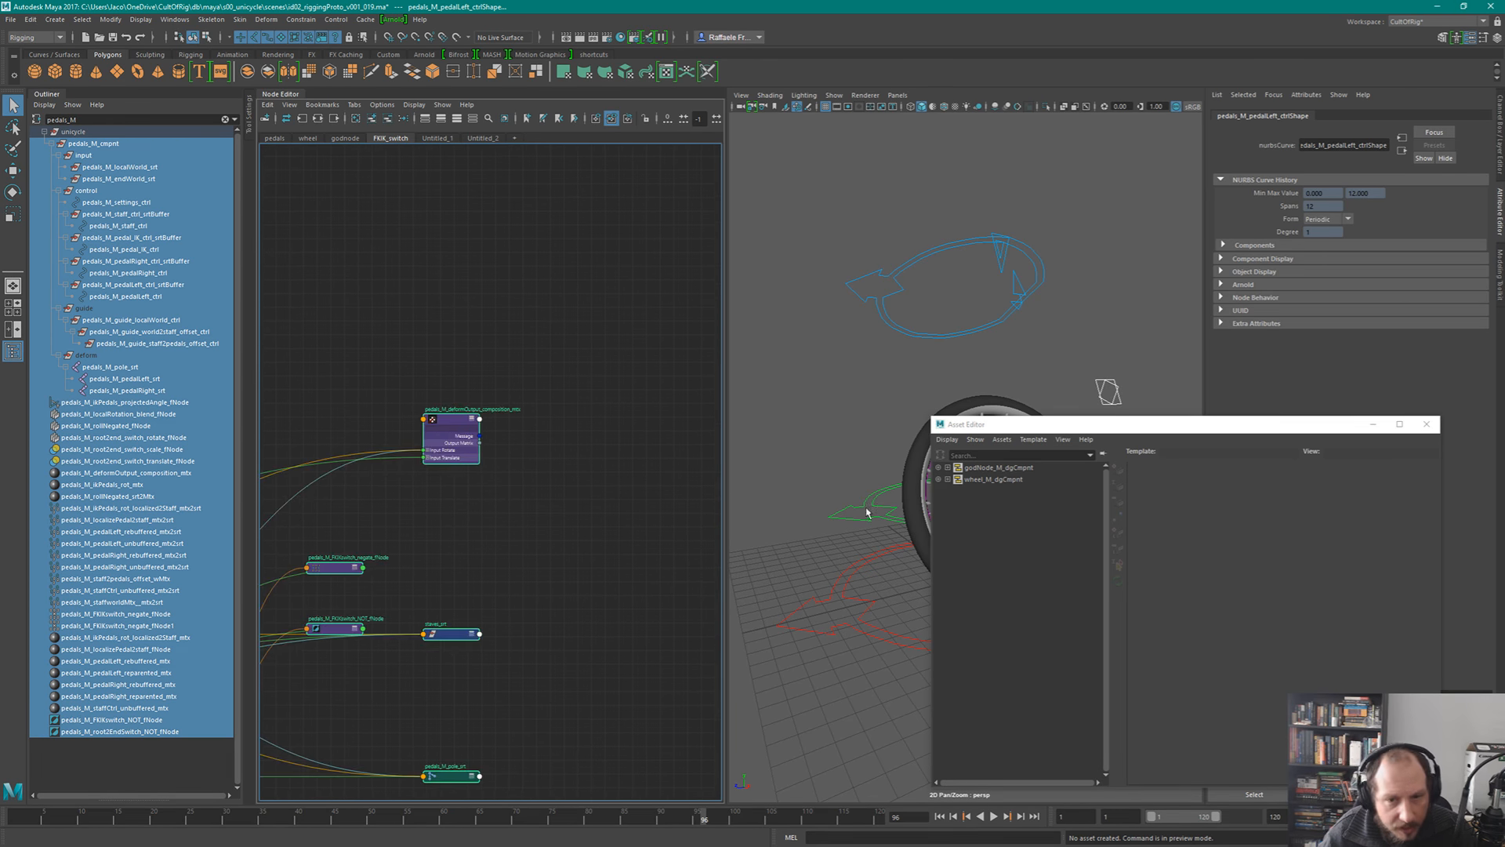
left_click(947, 467)
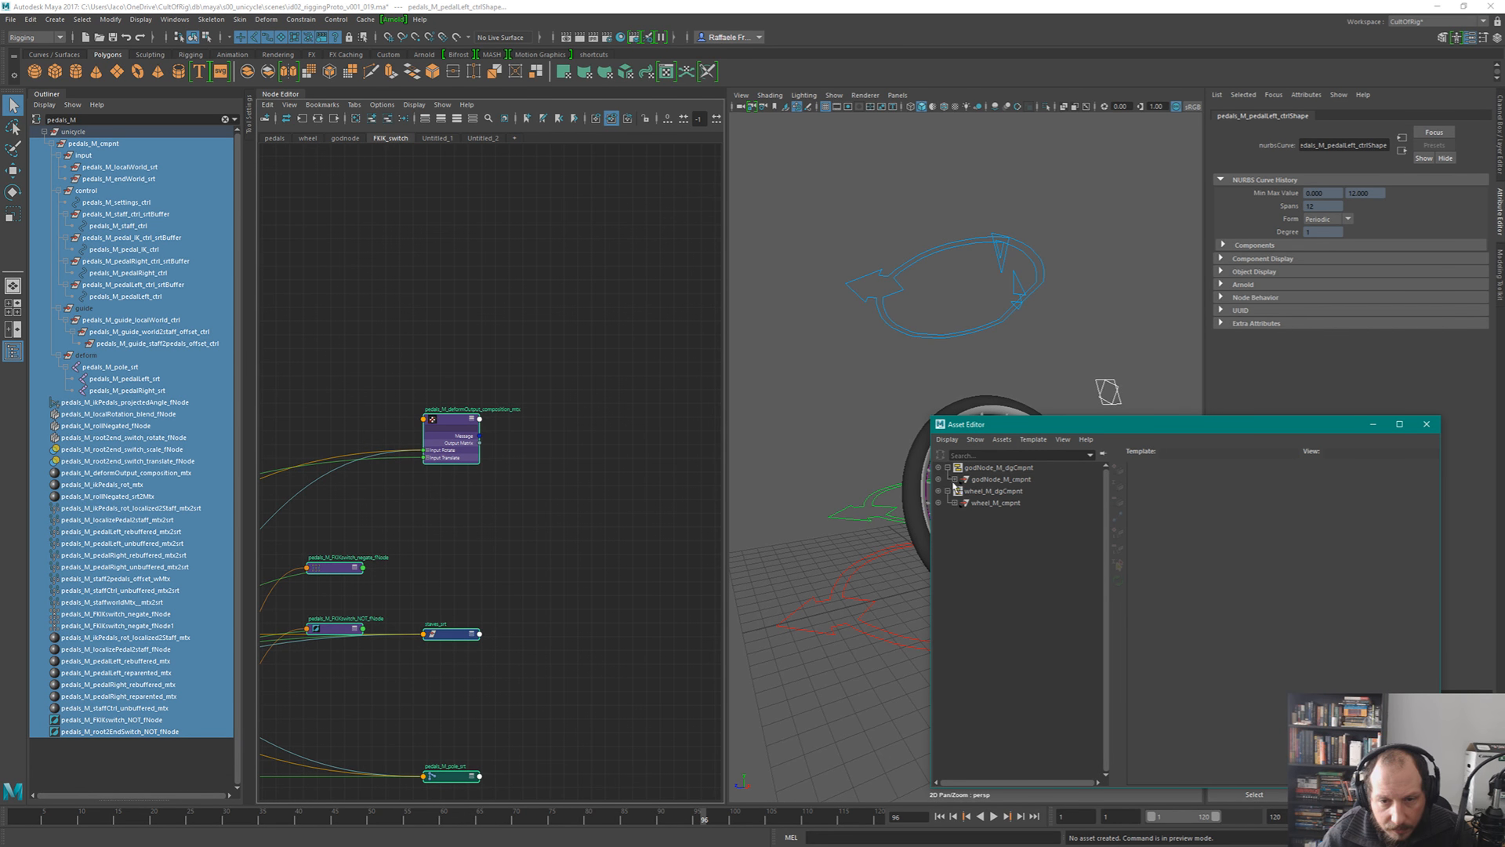
- Create an asset with transform from the selected pedals nodes, leaving out inputs, shading network and outputs
left_click(1003, 439)
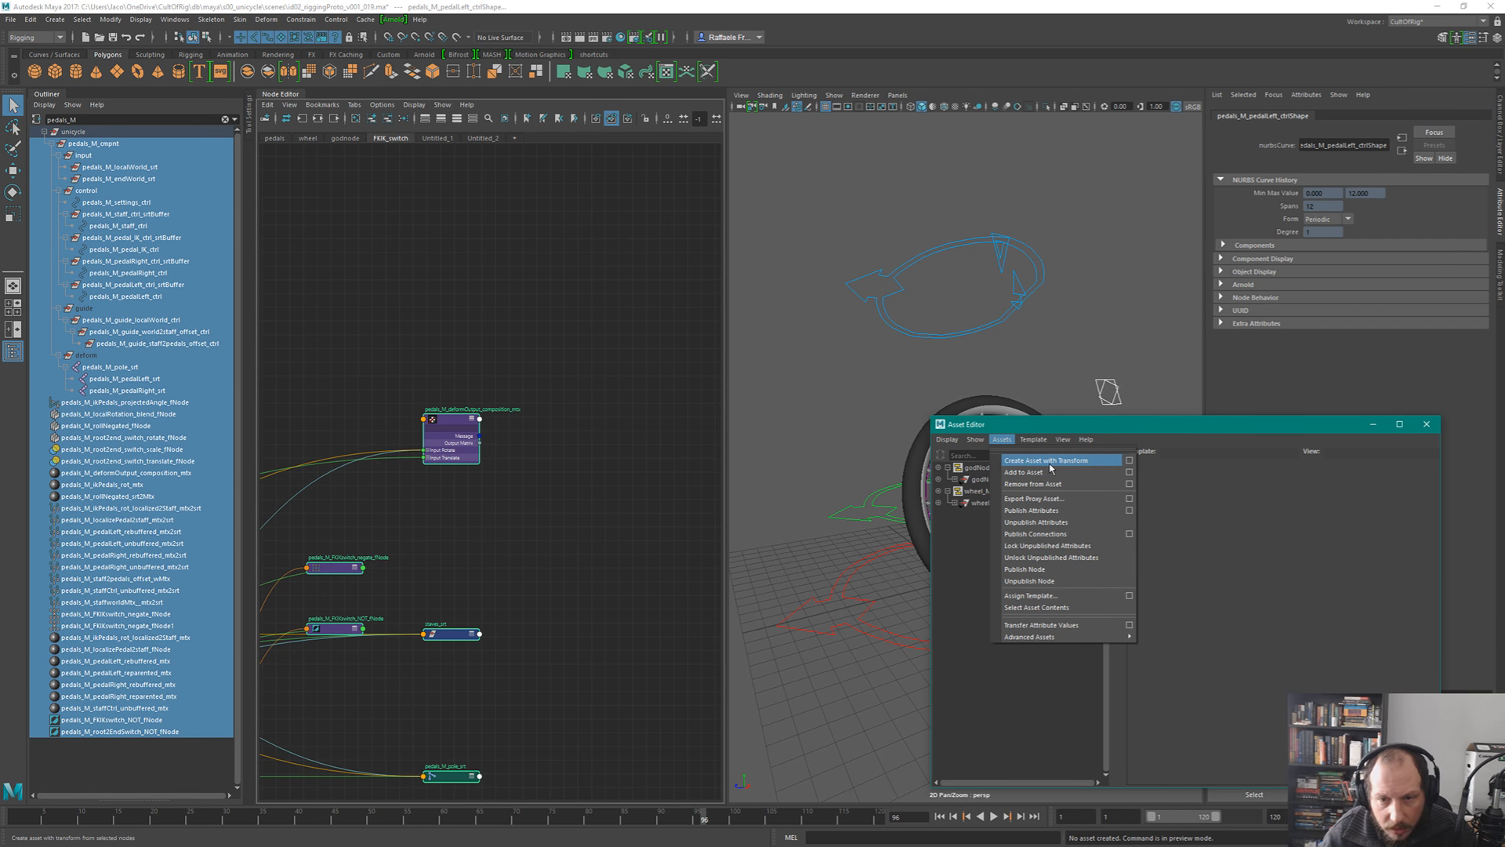
left_click(1128, 461)
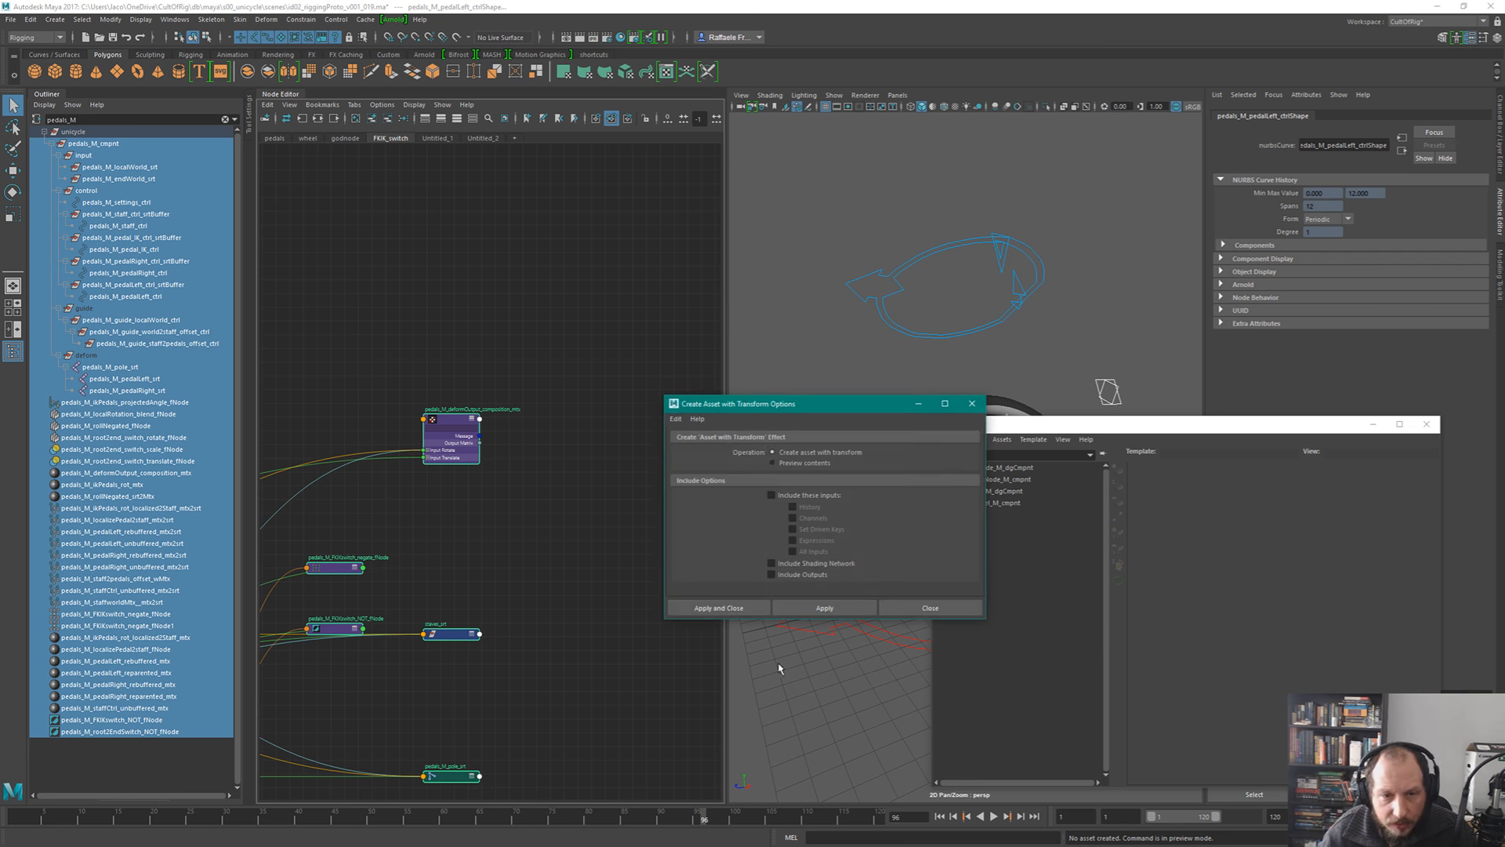
left_click(823, 609)
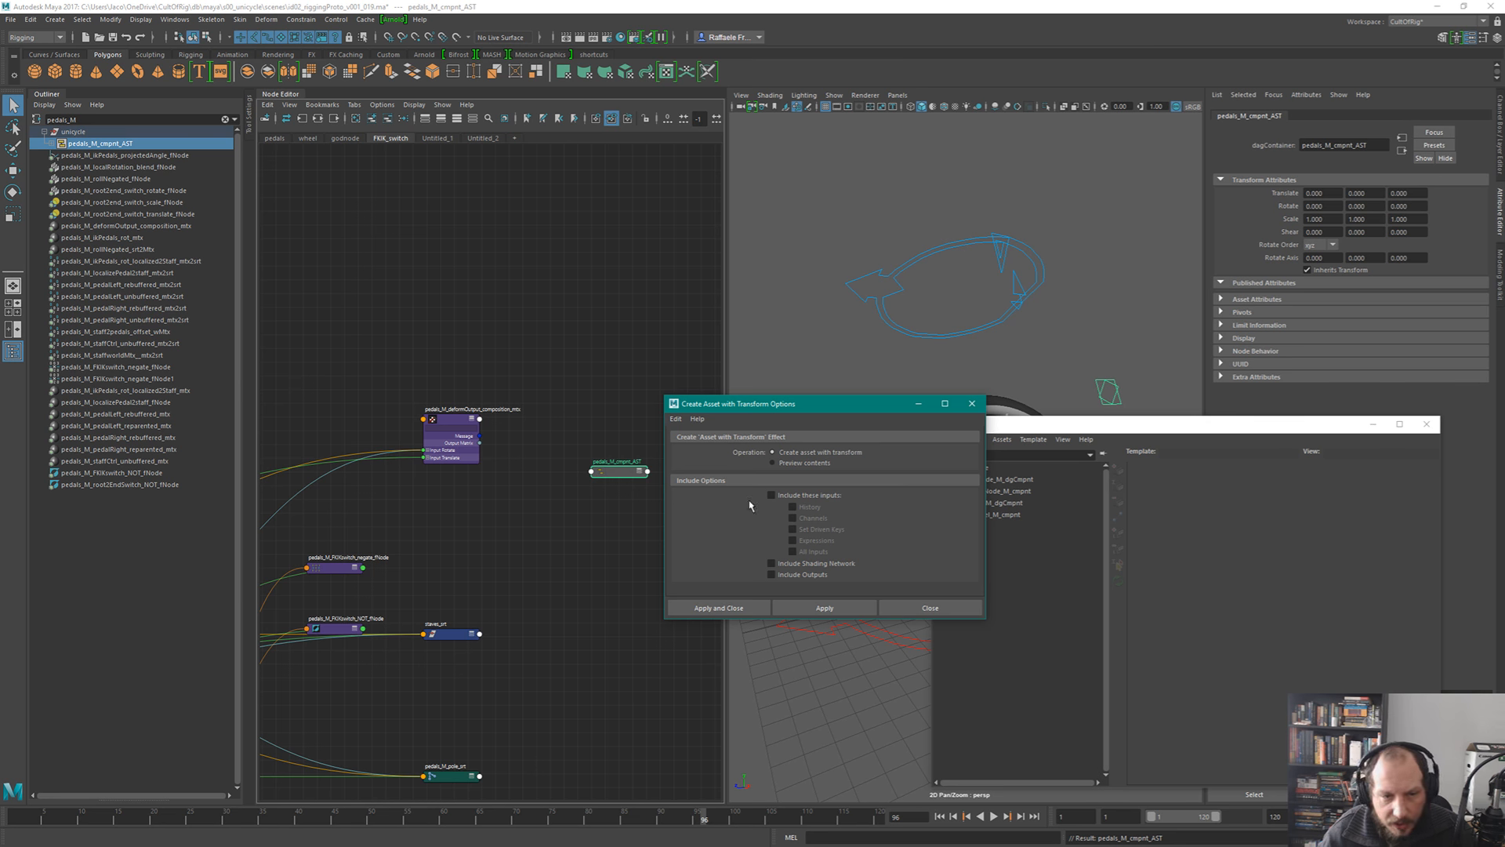
left_click(972, 404)
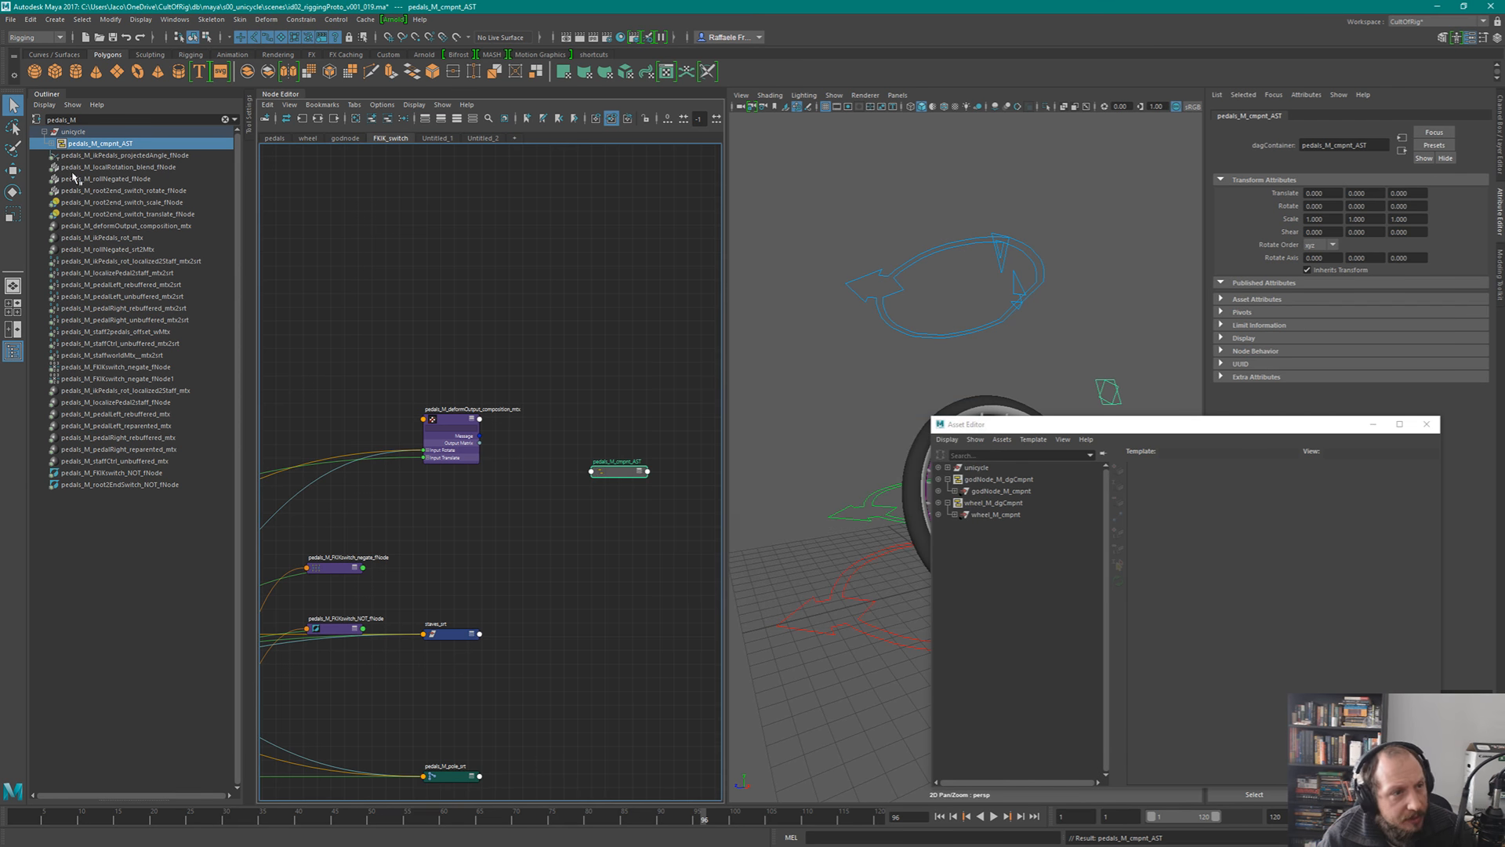
- Expand pedals_M_cmpnt_AST in the Outliner and reveal its Asset Attributes, moving the Asset Editor window clear of them
left_click(52, 144)
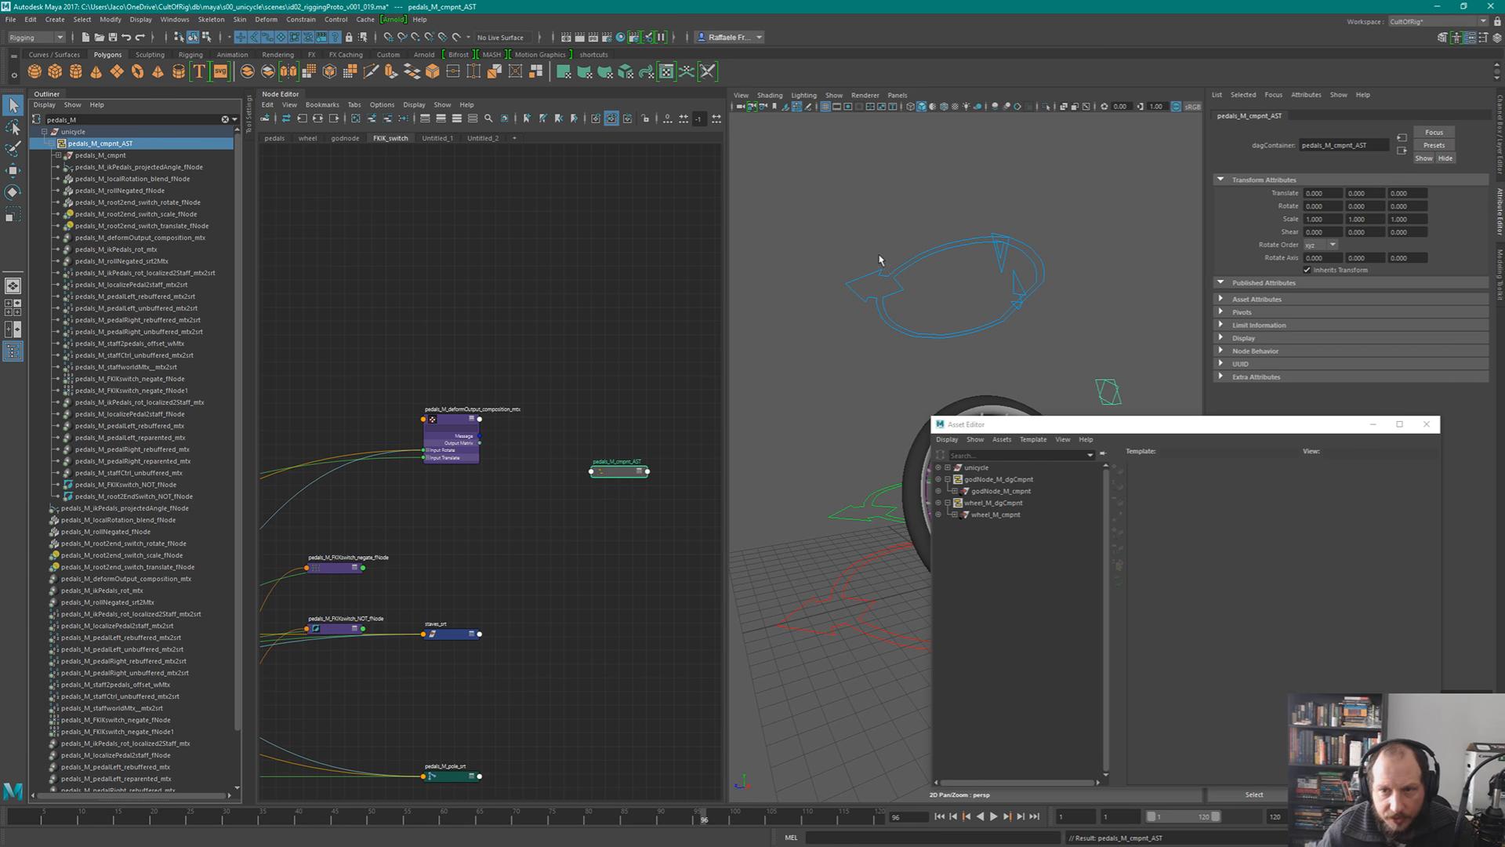
left_click(1258, 300)
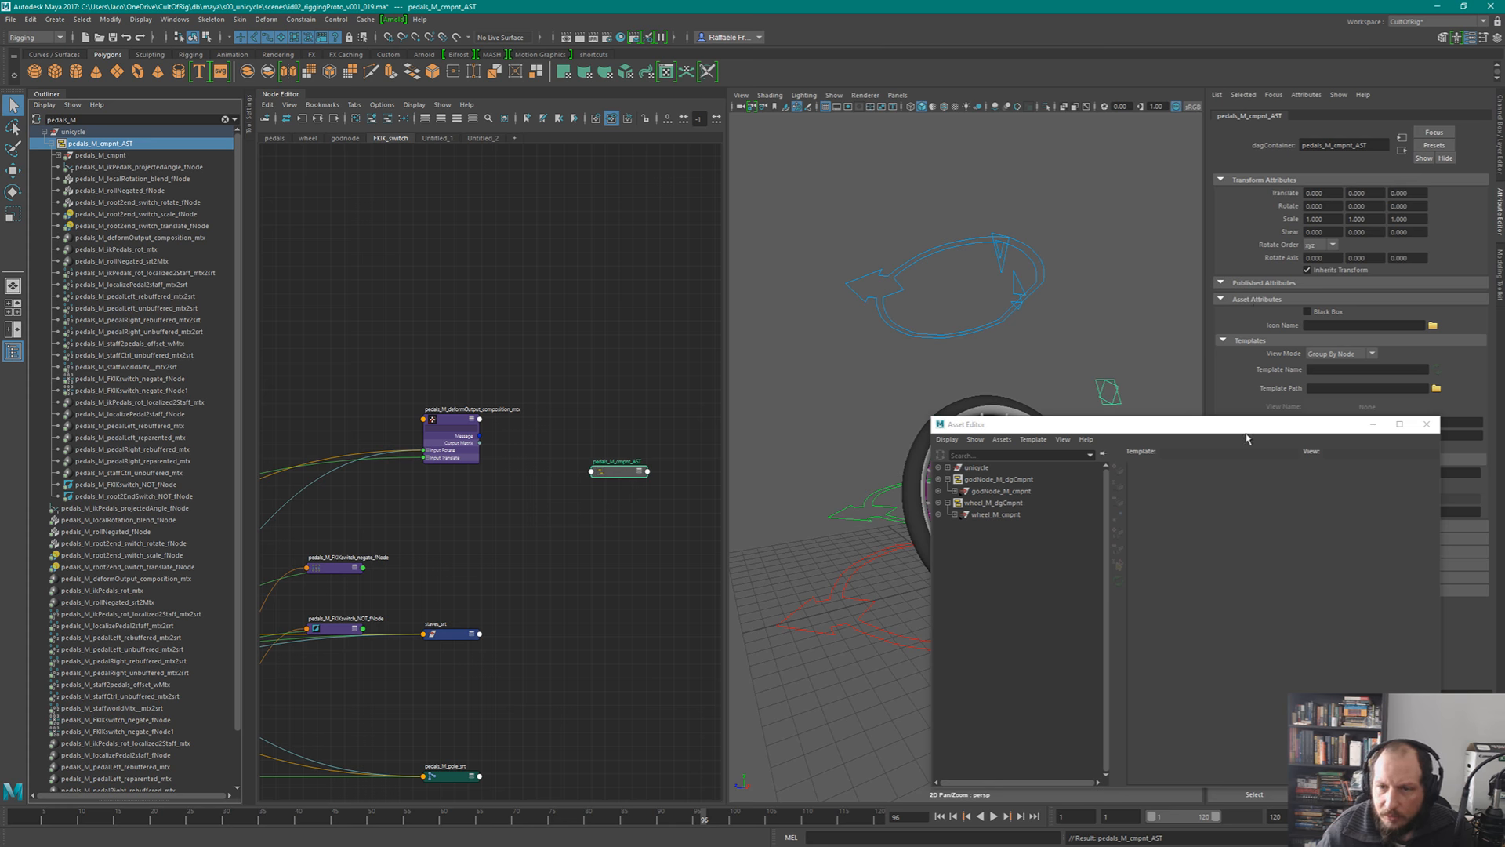
left_click(1276, 427)
left_click_drag(1274, 426, 948, 391)
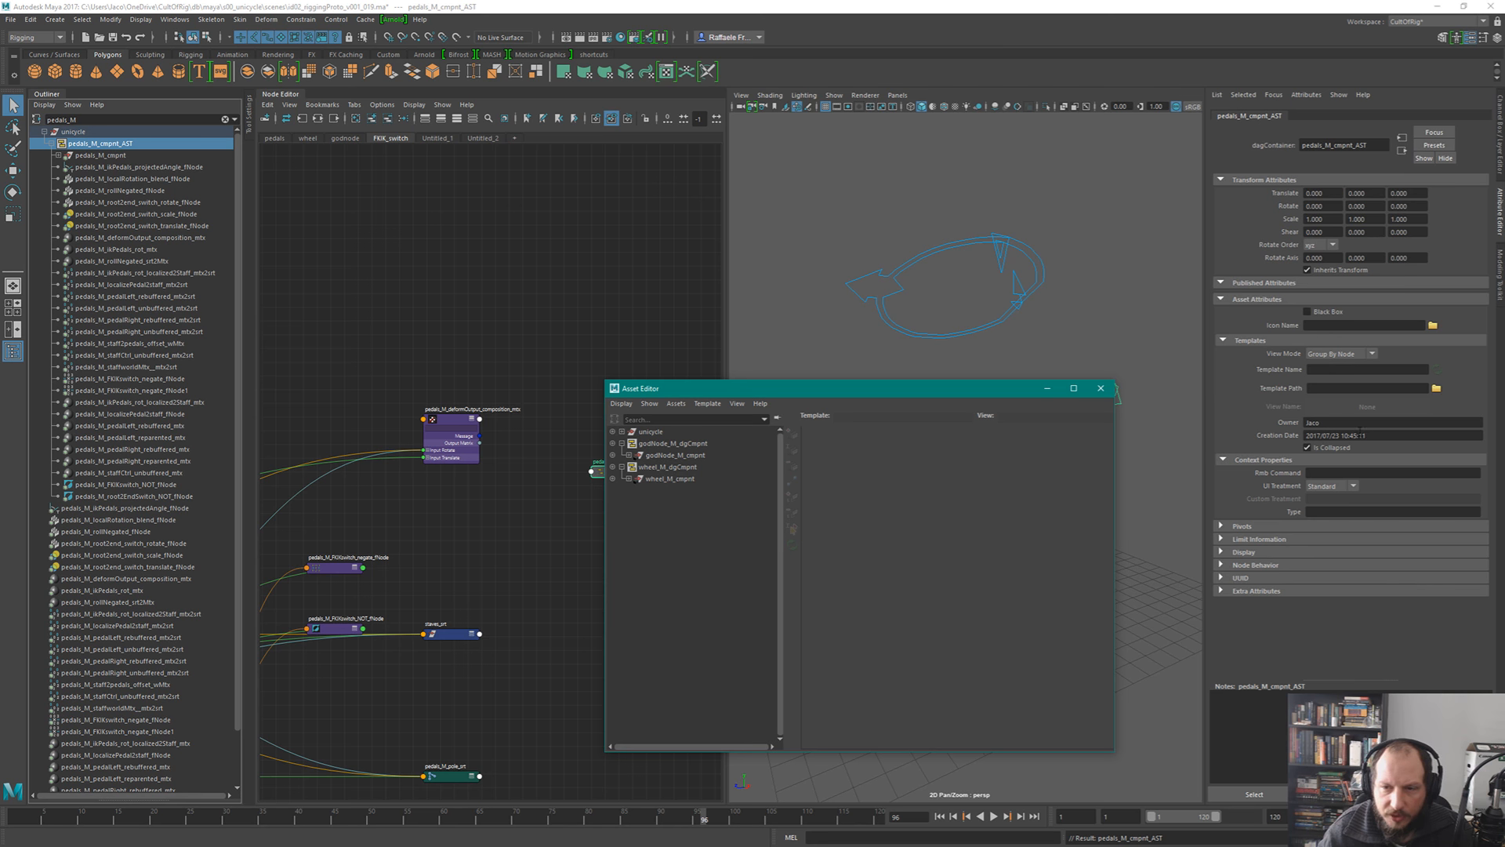
left_click_drag(969, 394, 1208, 417)
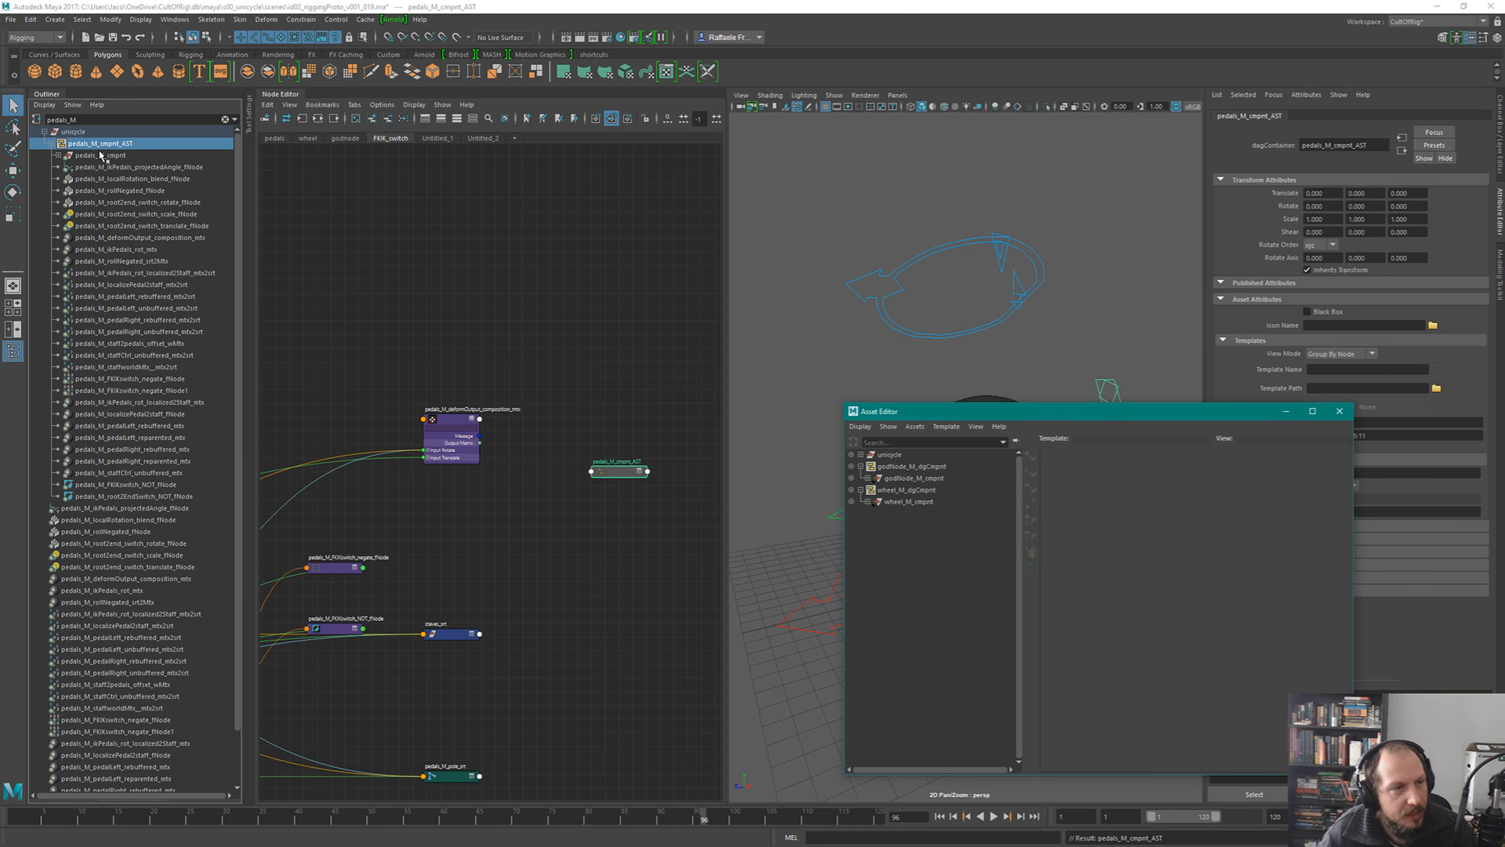
- Examine the nodes inside pedals_M_cmpnt_AST in the Outliner, including the child groups of pedals_M_cmpnt
left_click(58, 154)
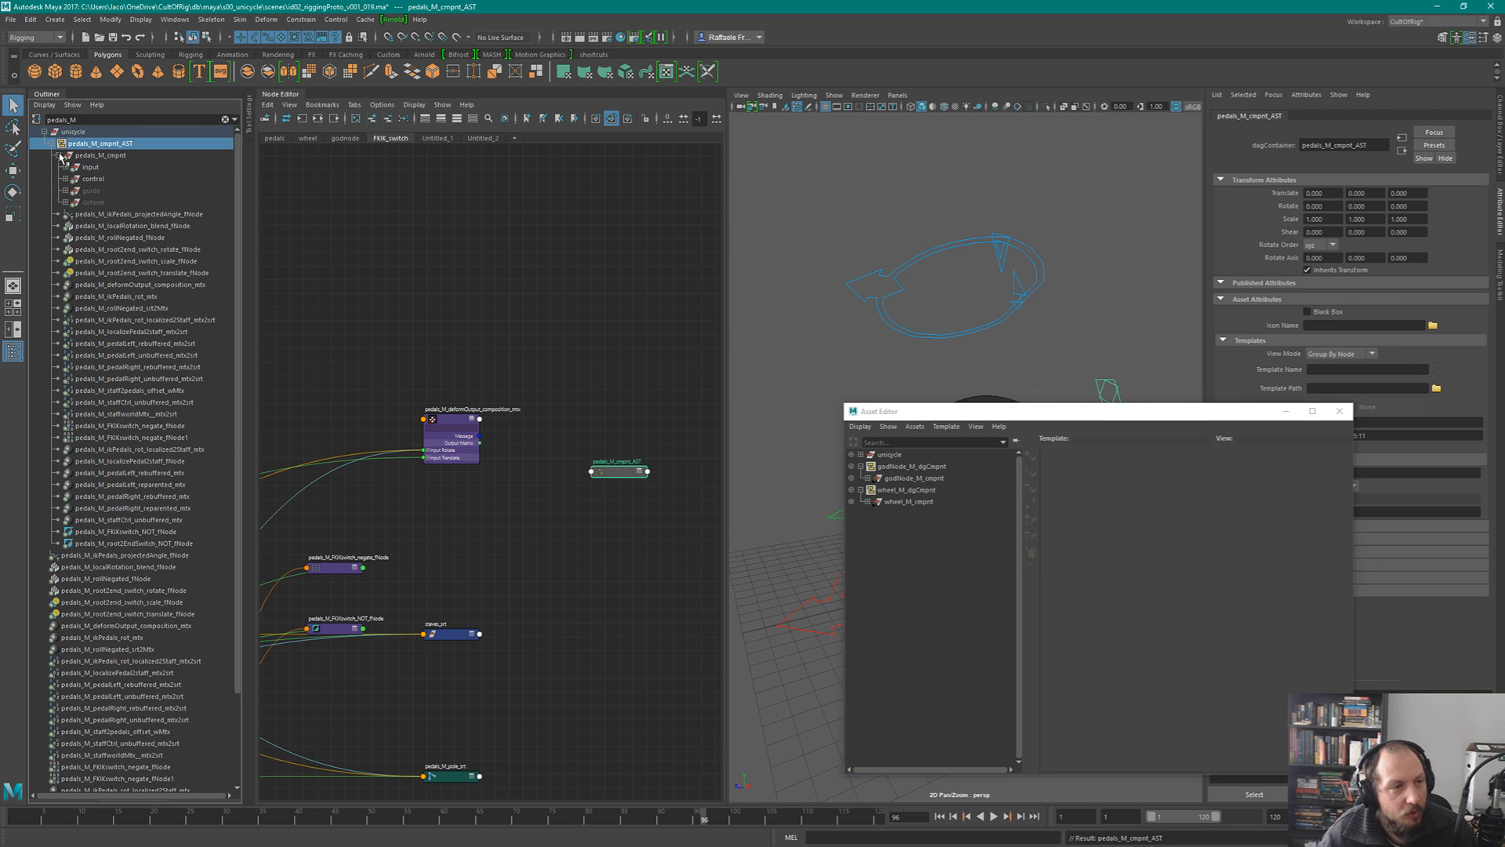
left_click(105, 144)
left_click(51, 143)
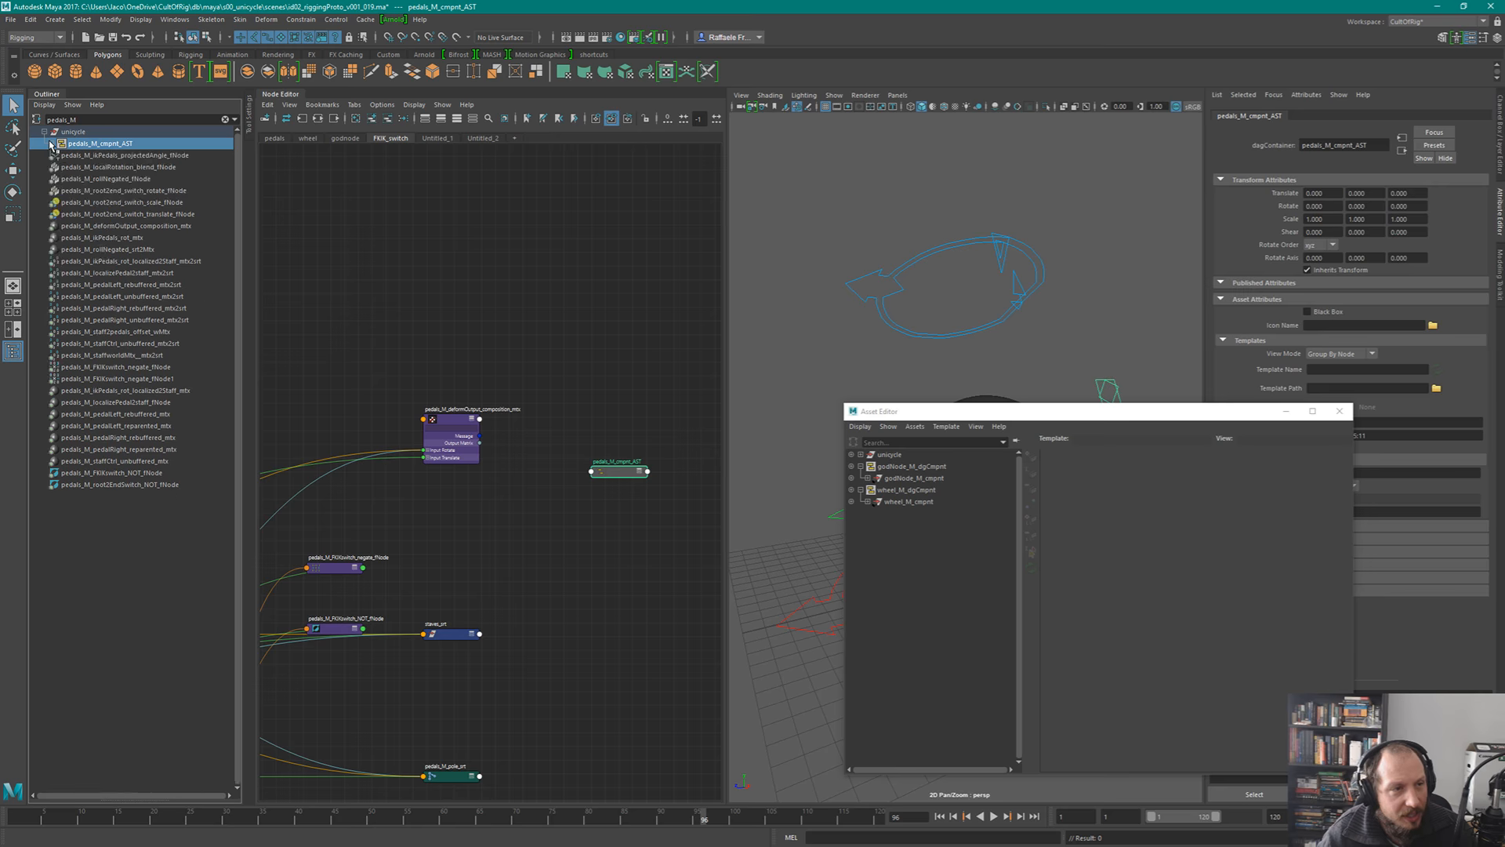
left_click(51, 144)
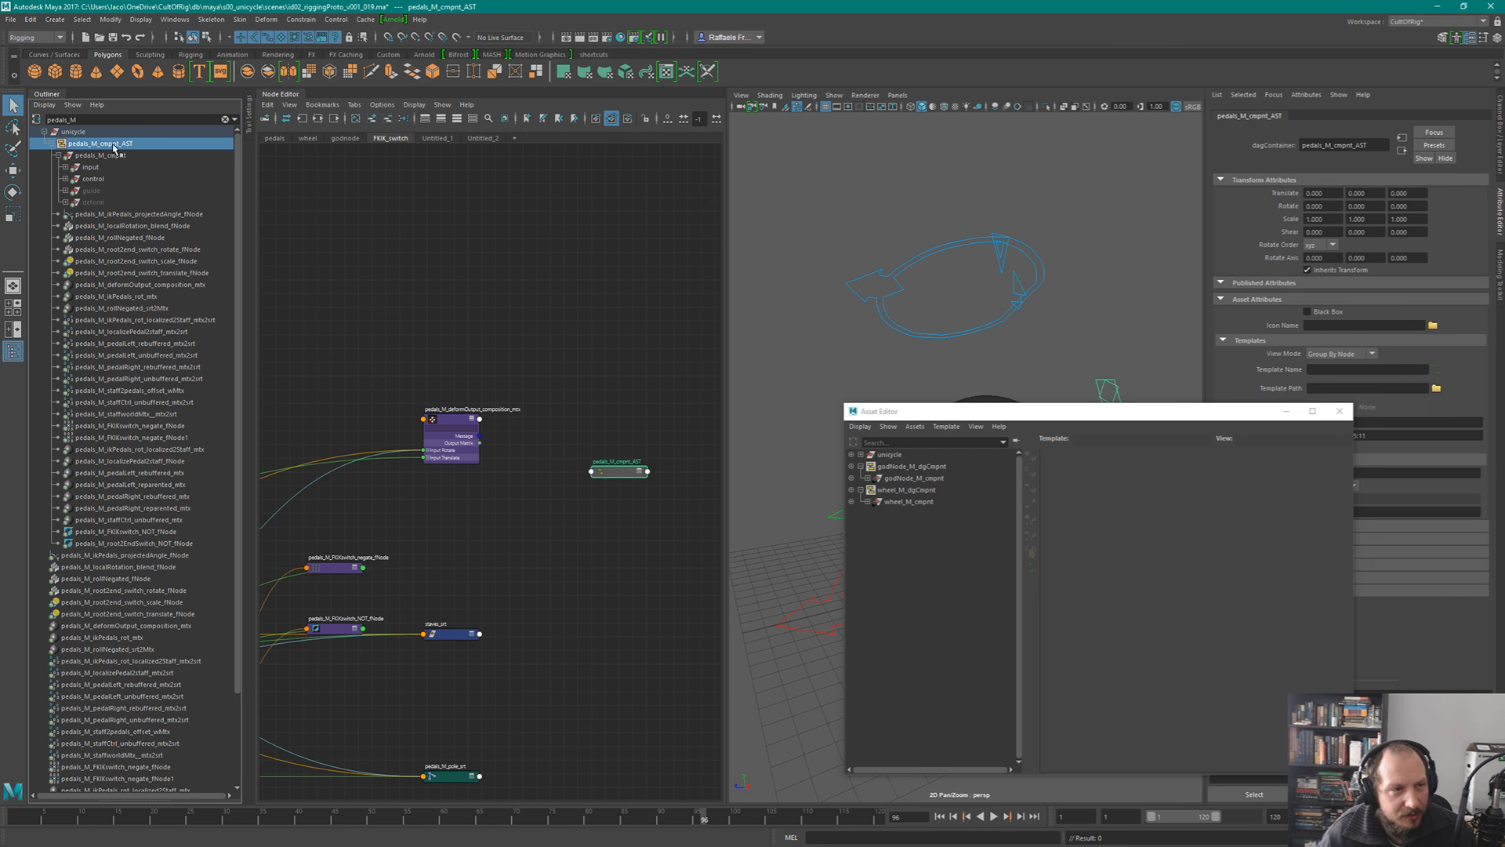
left_click(562, 283)
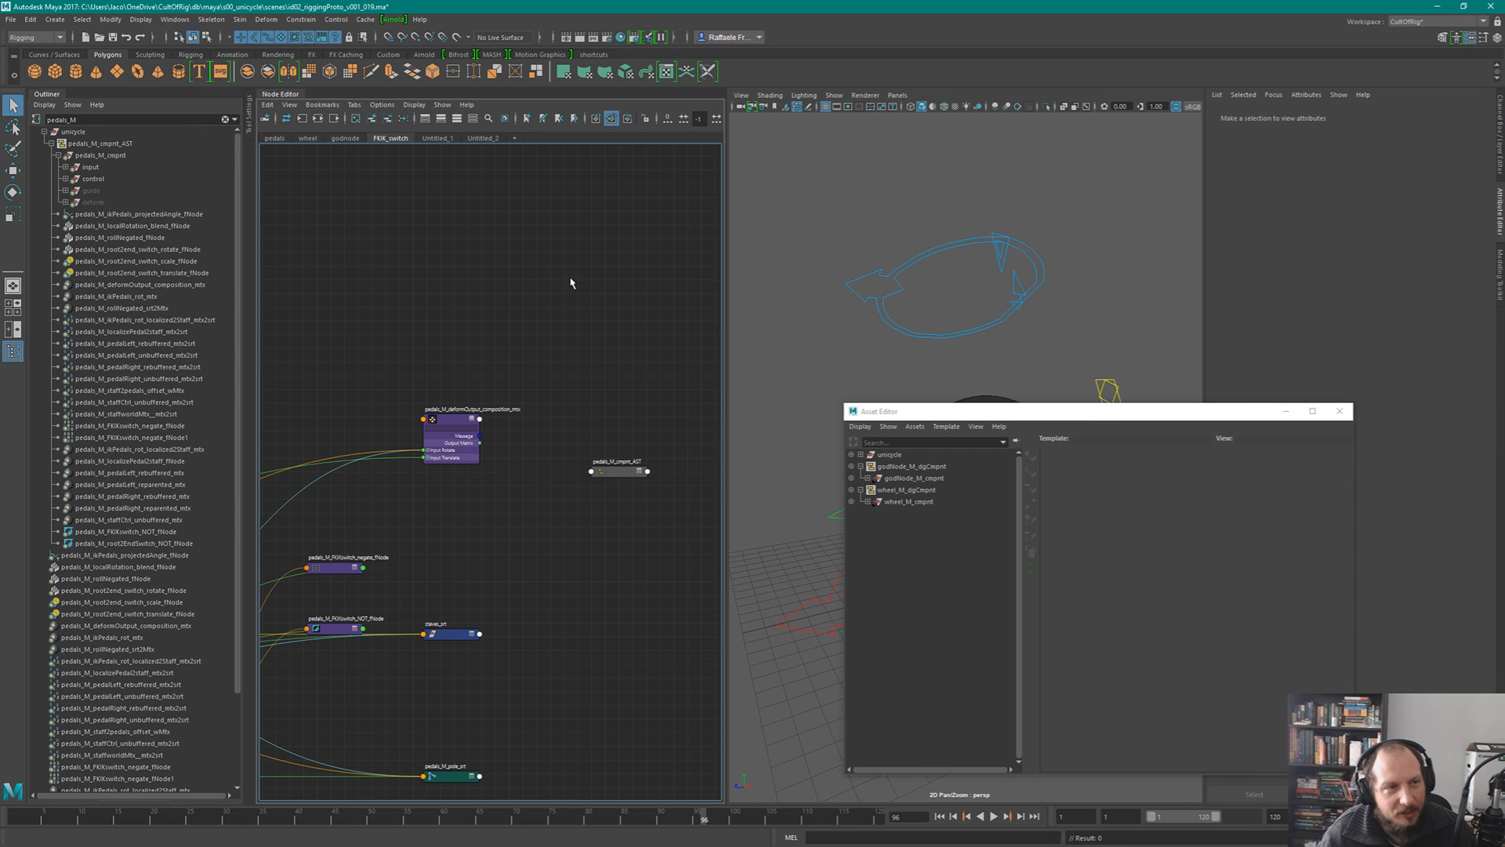
left_click(909, 322)
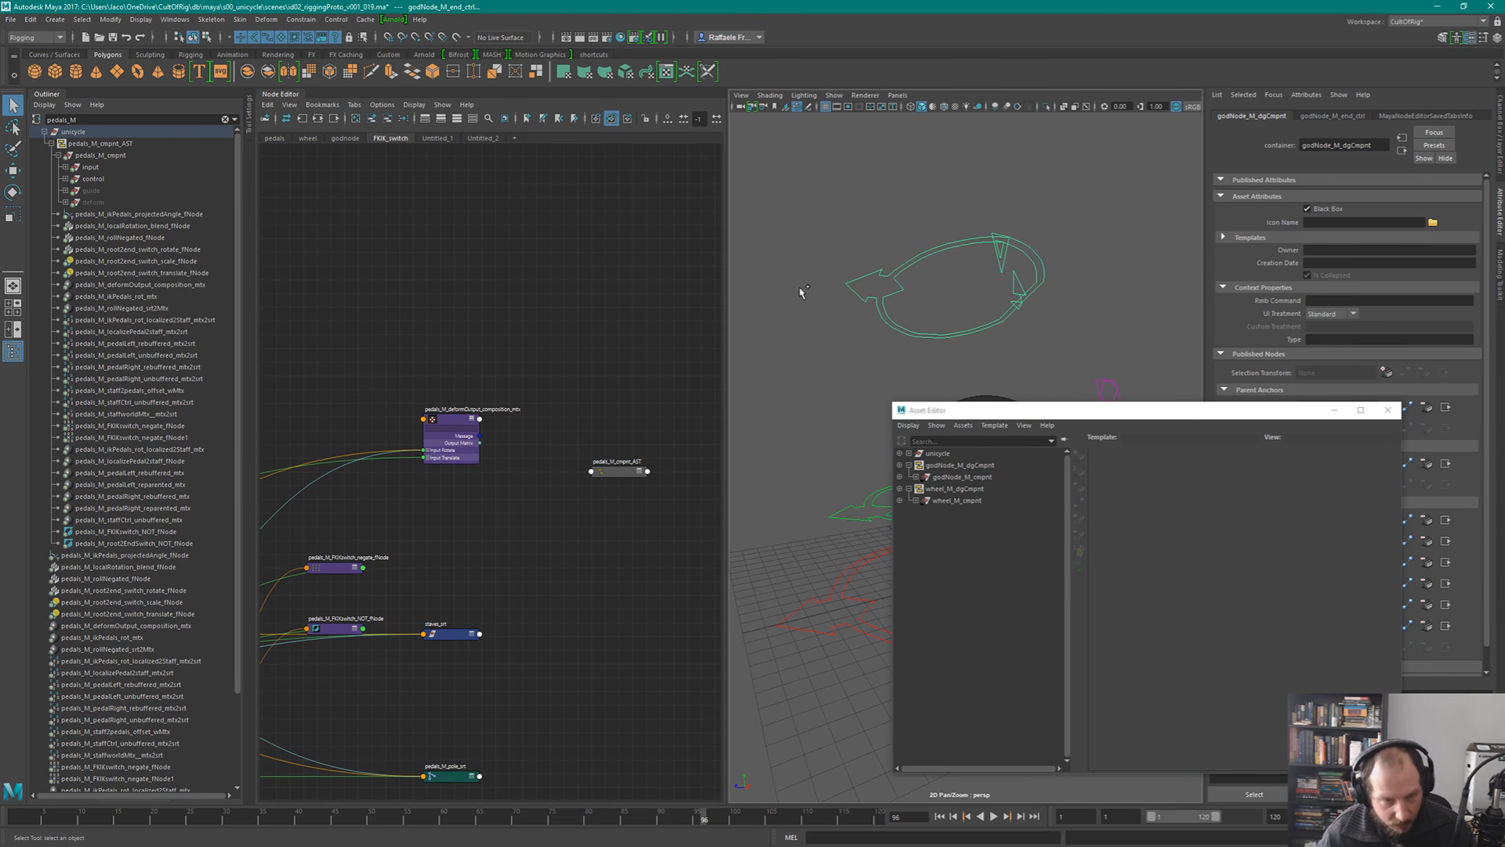
- Save the scene as a new version of the riggingProto file, numbered v001_020
key("ctrl+shift+s")
left_click(444, 626)
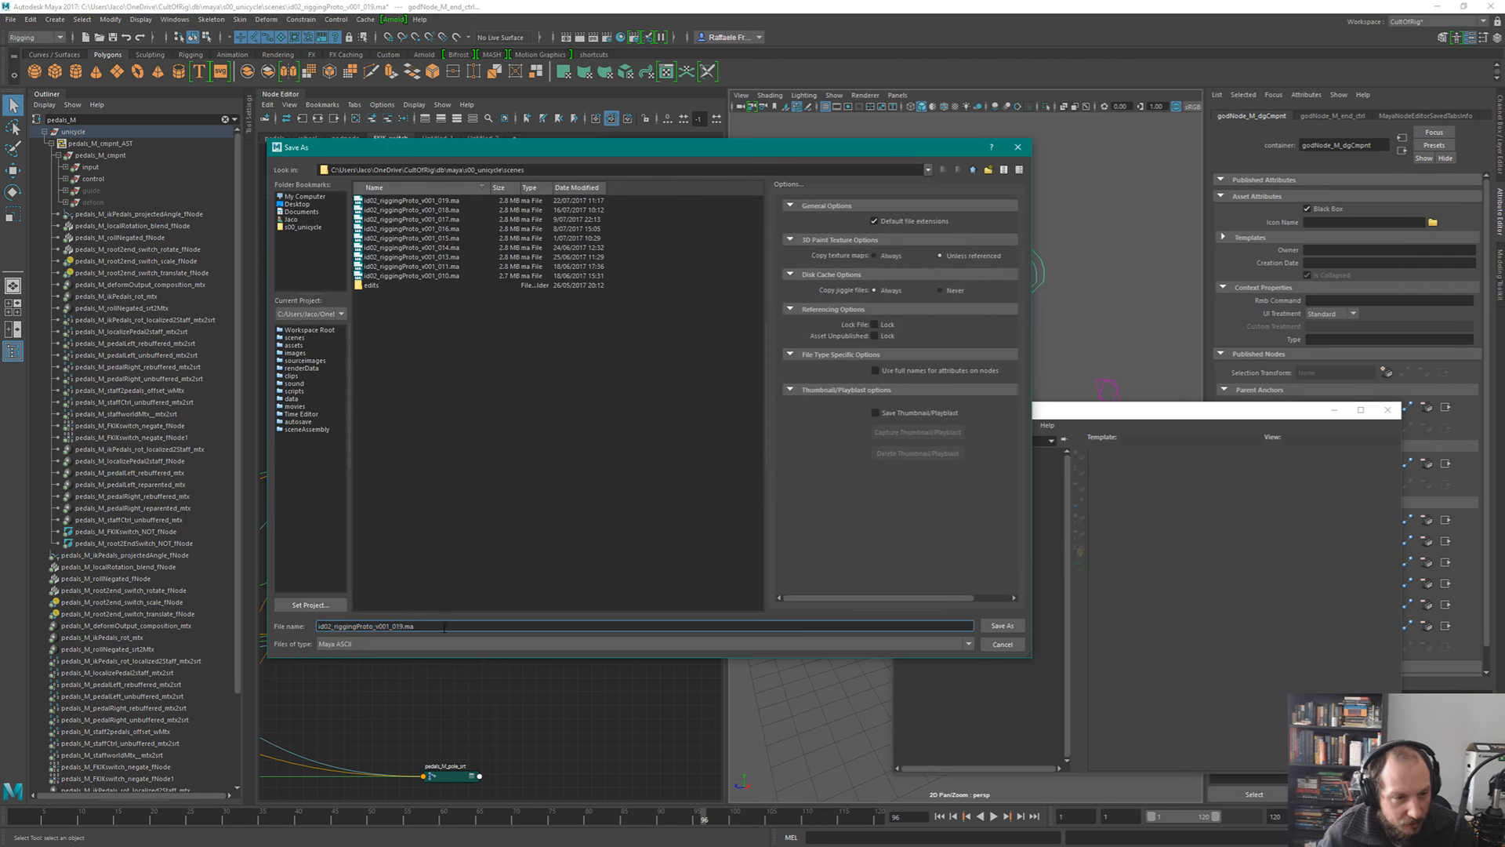
type("20")
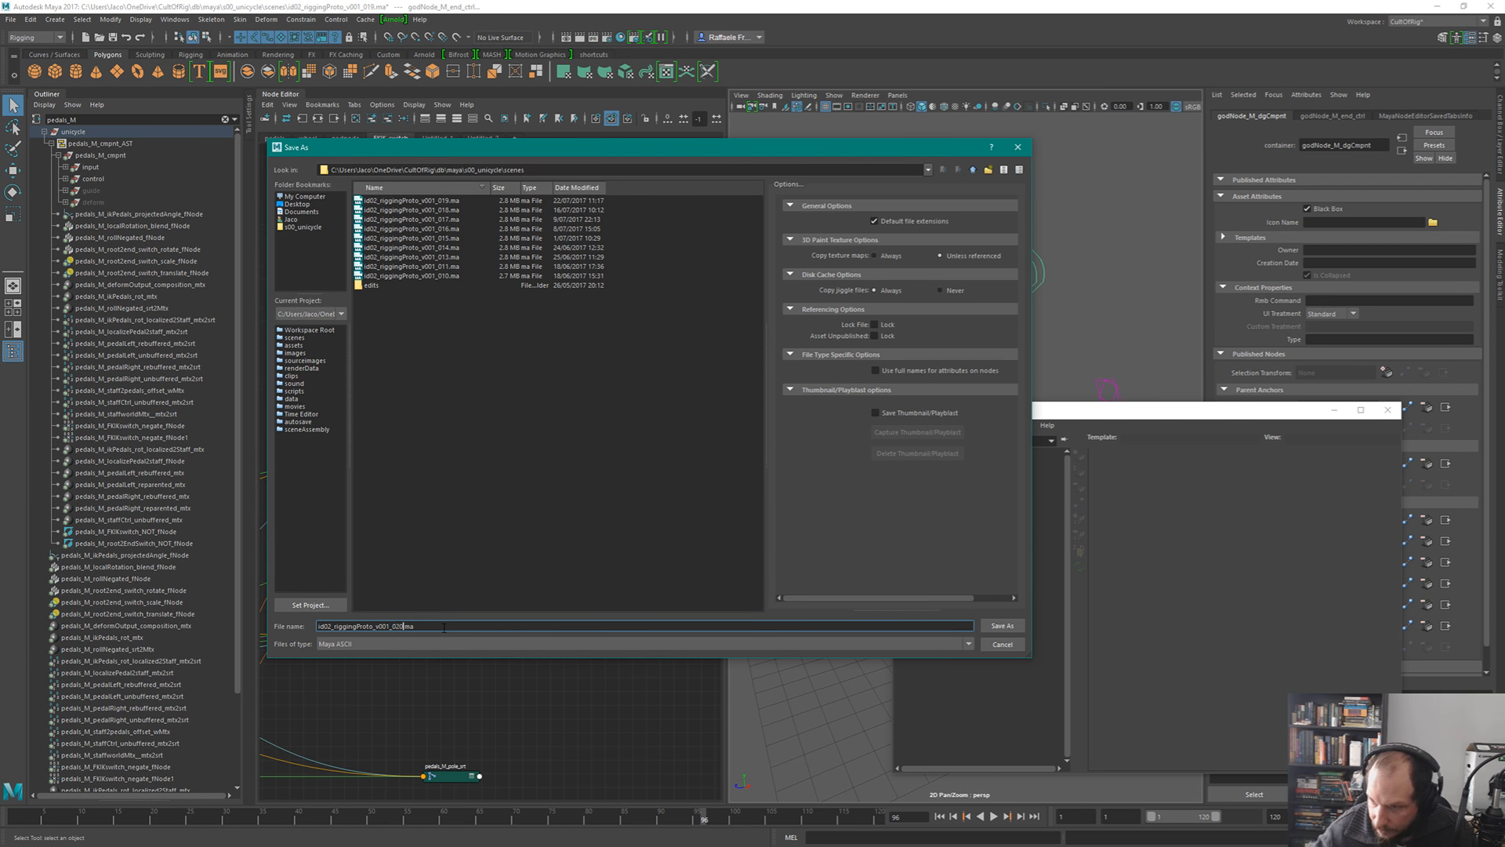
key("Return")
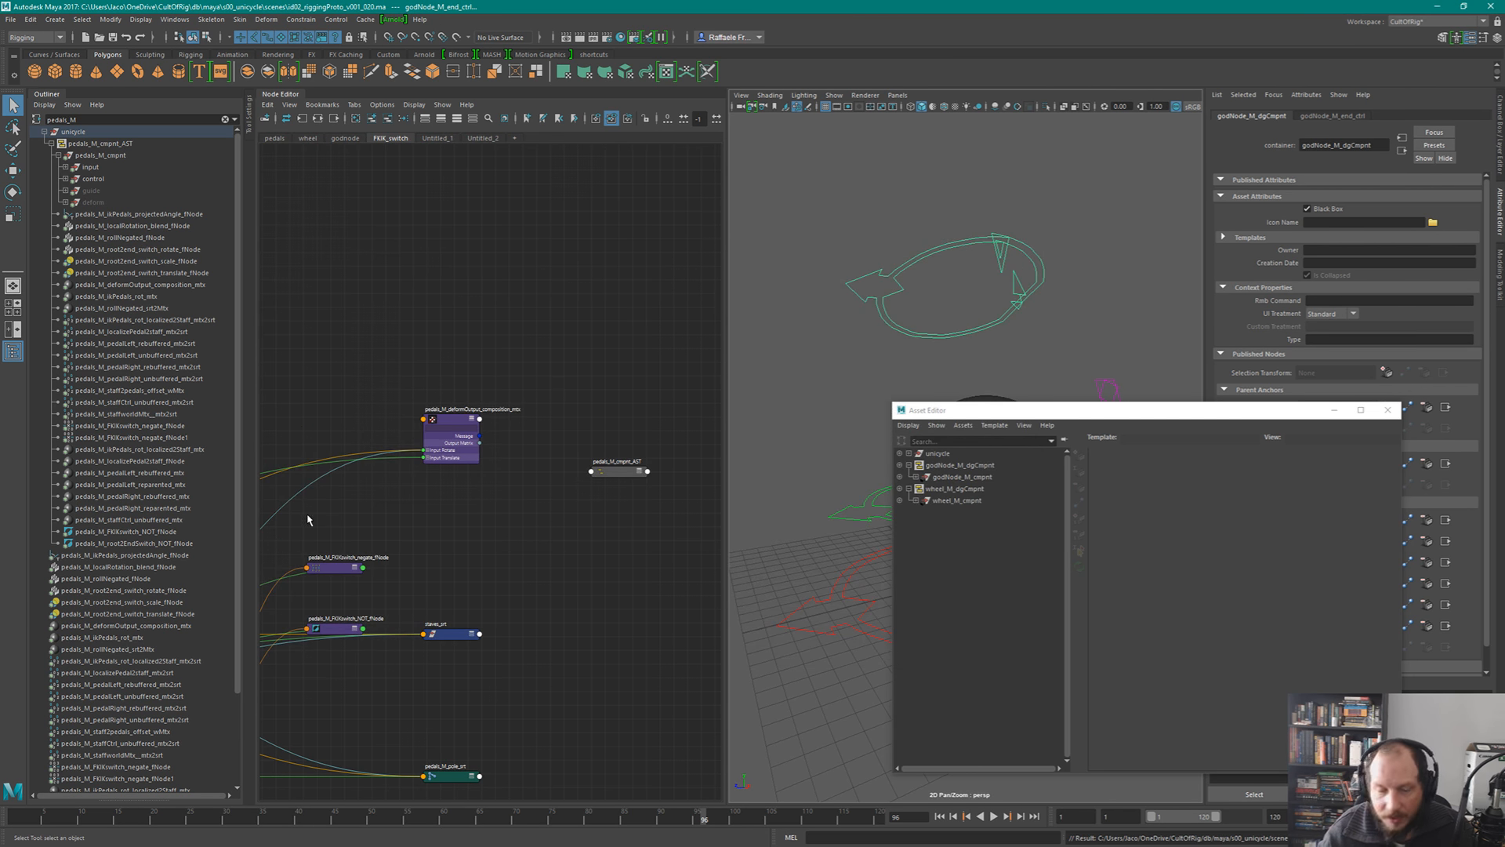
- Expand the unicycle group and pedals_M_cmpnt_AST in the Asset Editor, and select the pedals_M_cmpnt_AST asset
left_click(491, 324)
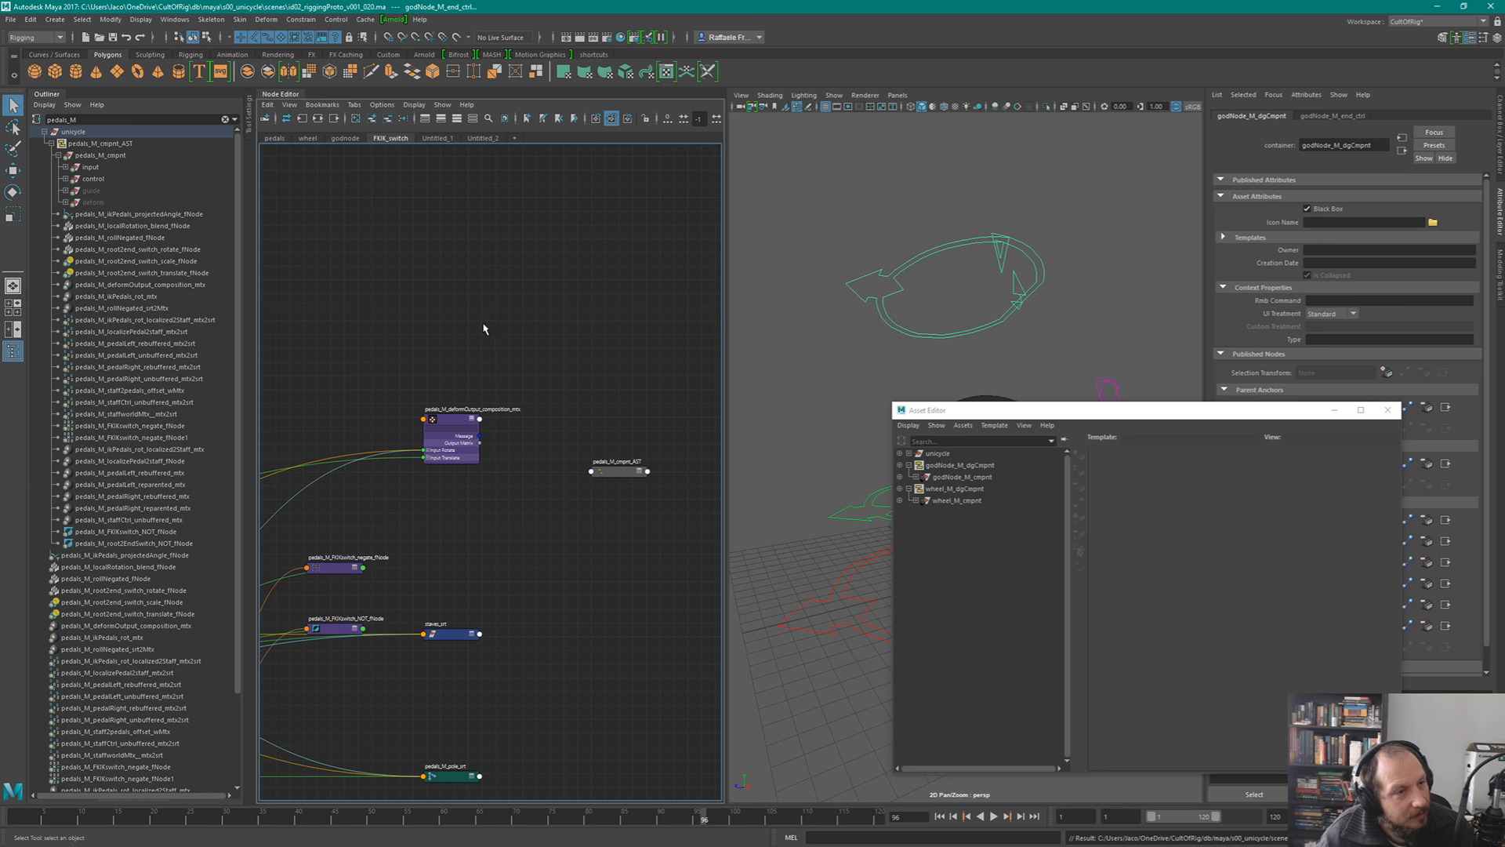
left_click(795, 269)
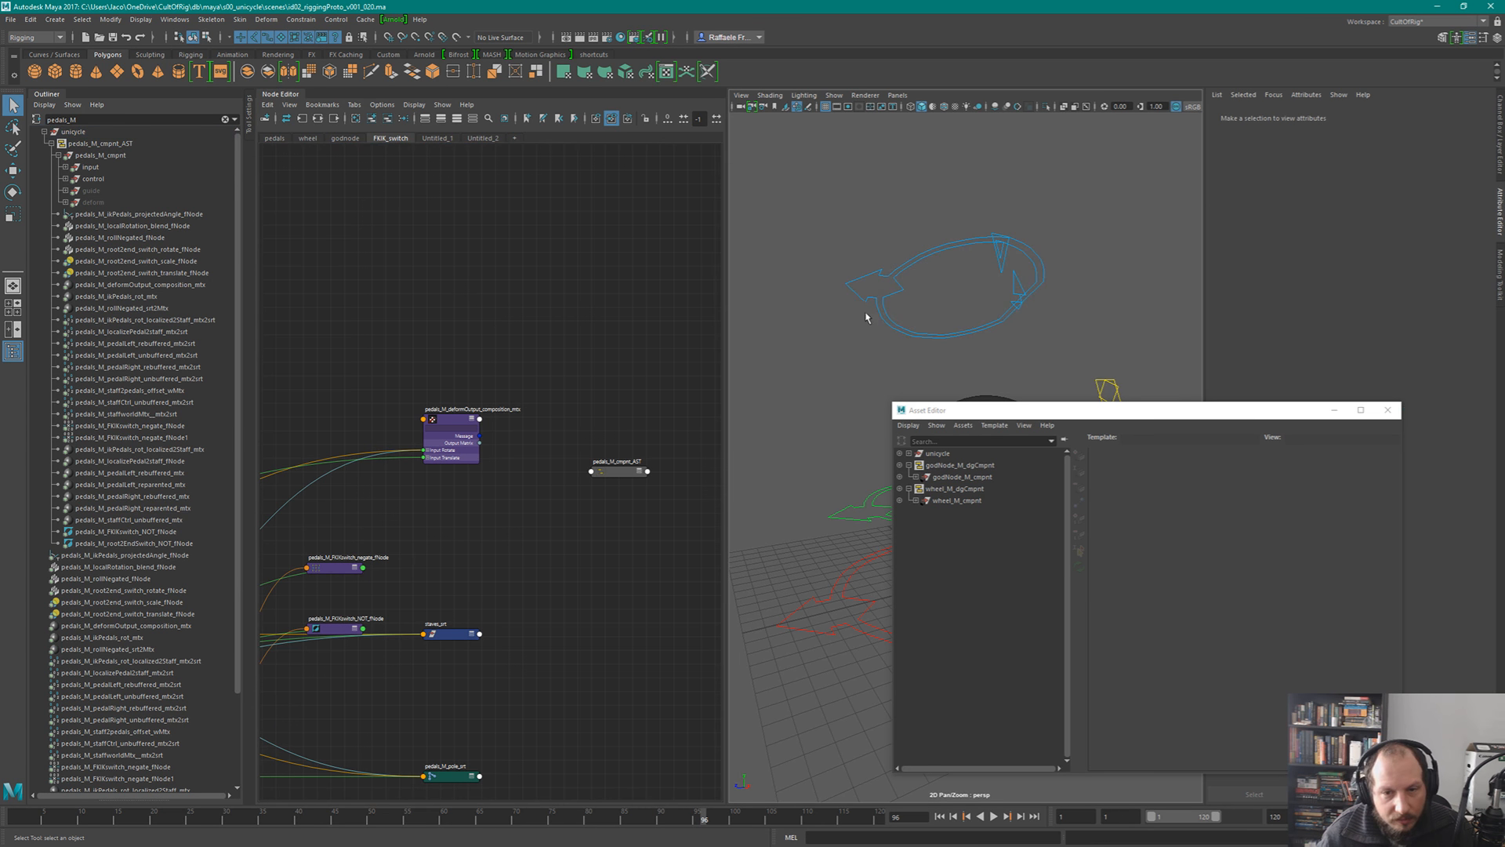
left_click(909, 457)
left_click(915, 465)
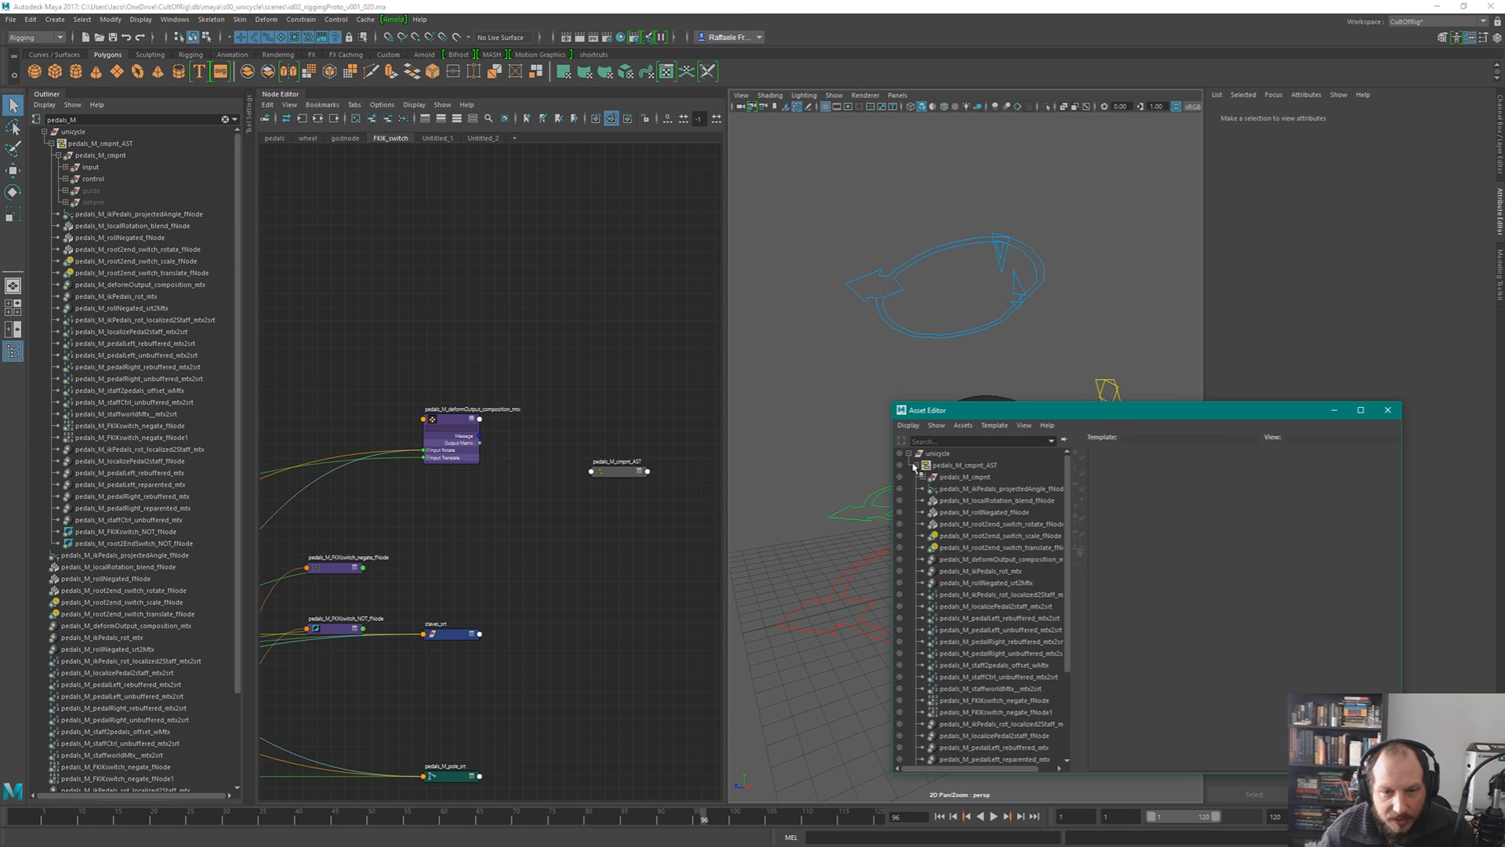
left_click(953, 465)
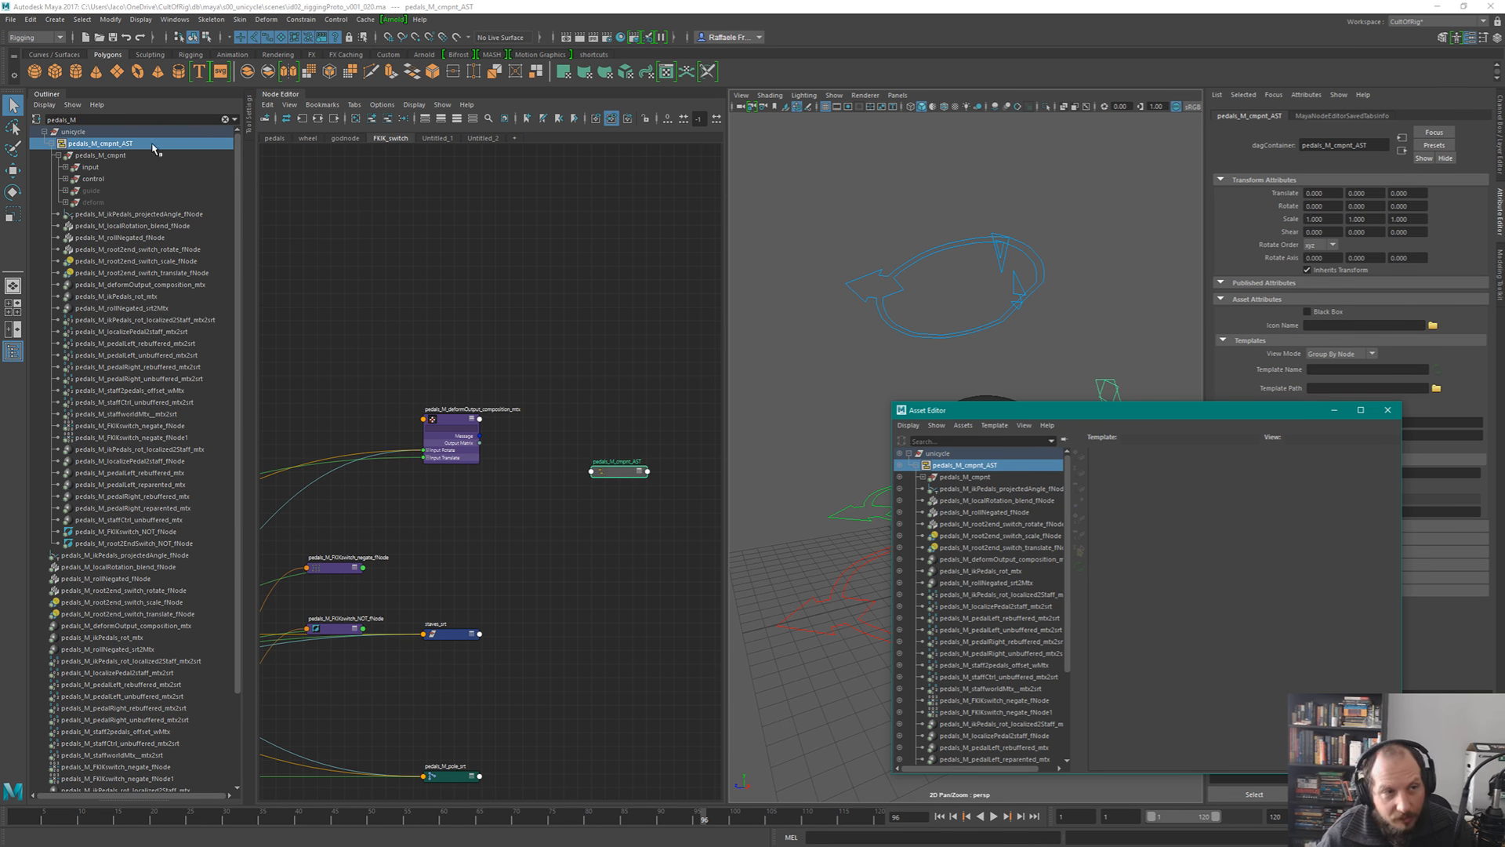
- Remove the full pedals_M_cmpnt hierarchy and all the pedals utility nodes from the pedals_M_cmpnt_AST asset
right_click_drag(1112, 510, 1146, 434, "alt")
right_click_drag(1249, 516, 1283, 516, "alt")
left_click(986, 370)
left_click(924, 368, "shift")
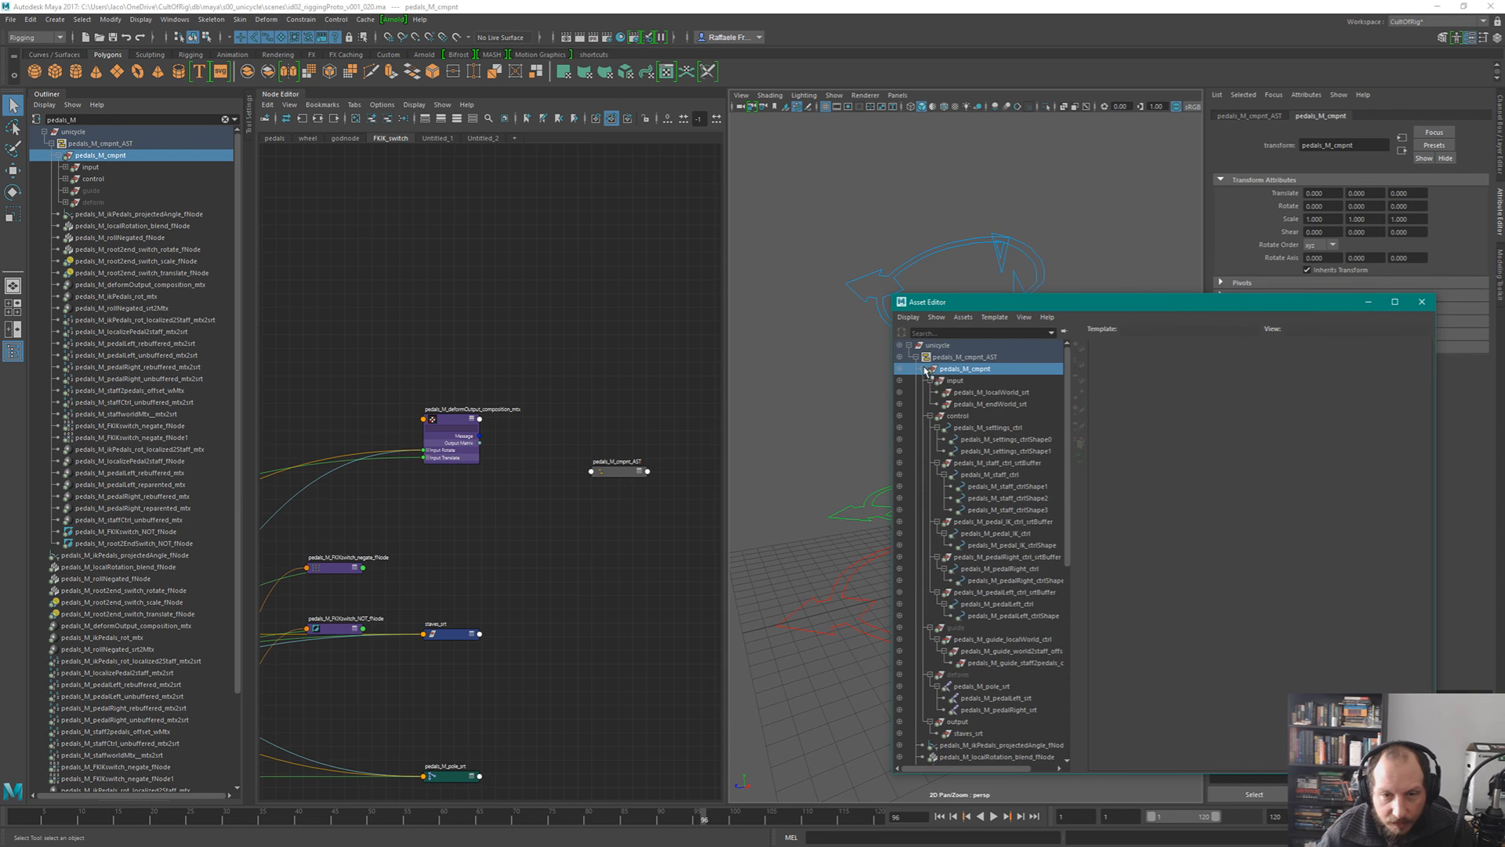
scroll(989, 438, "down", 10)
left_click(979, 709, "shift")
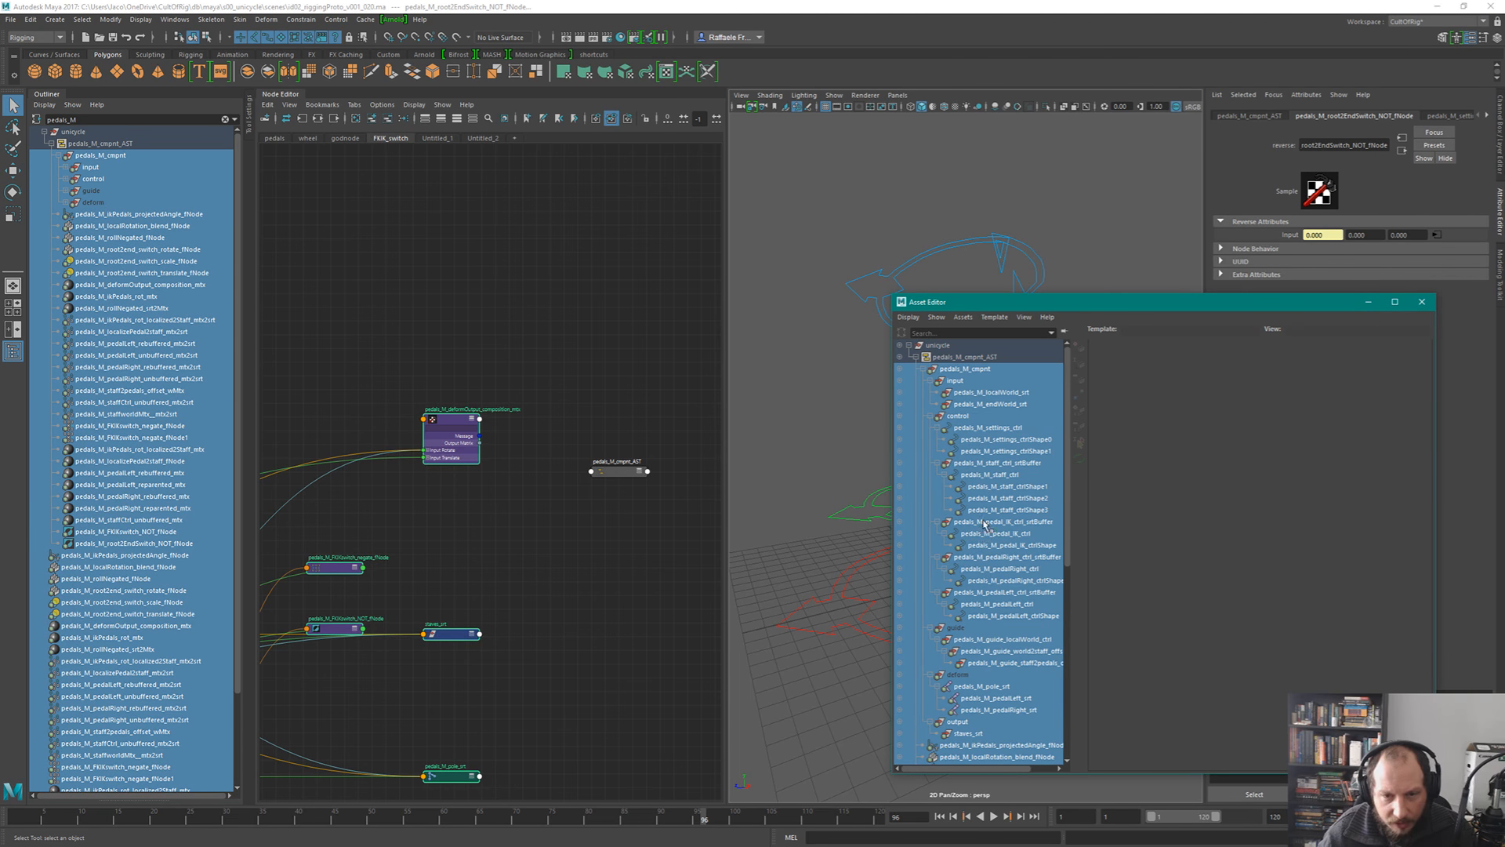
left_click(963, 317)
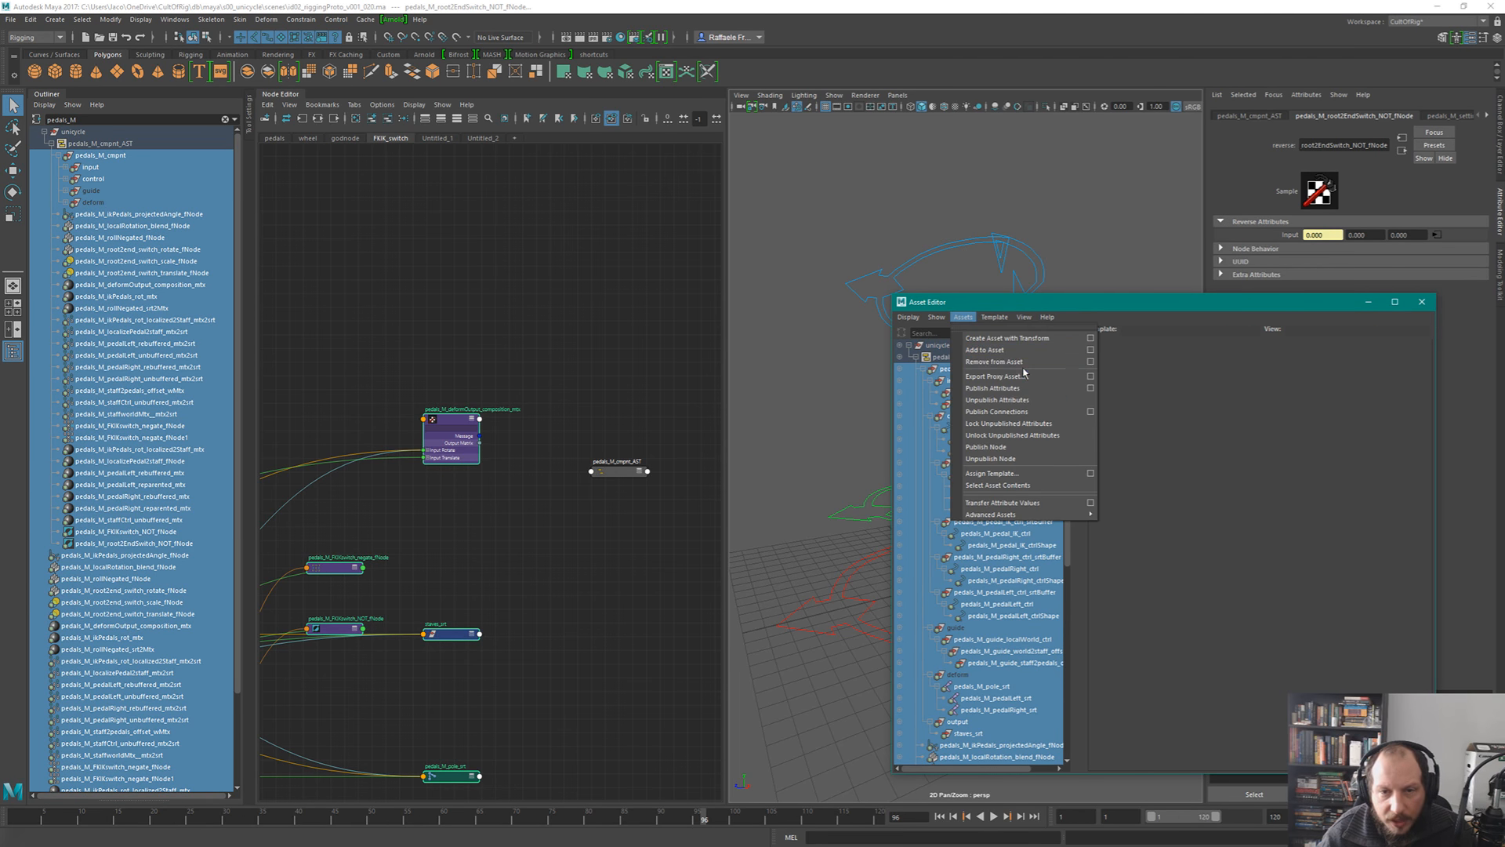
left_click(1019, 367)
- Delete the emptied pedals_M_cmpnt_AST asset from the scene
left_click(966, 357)
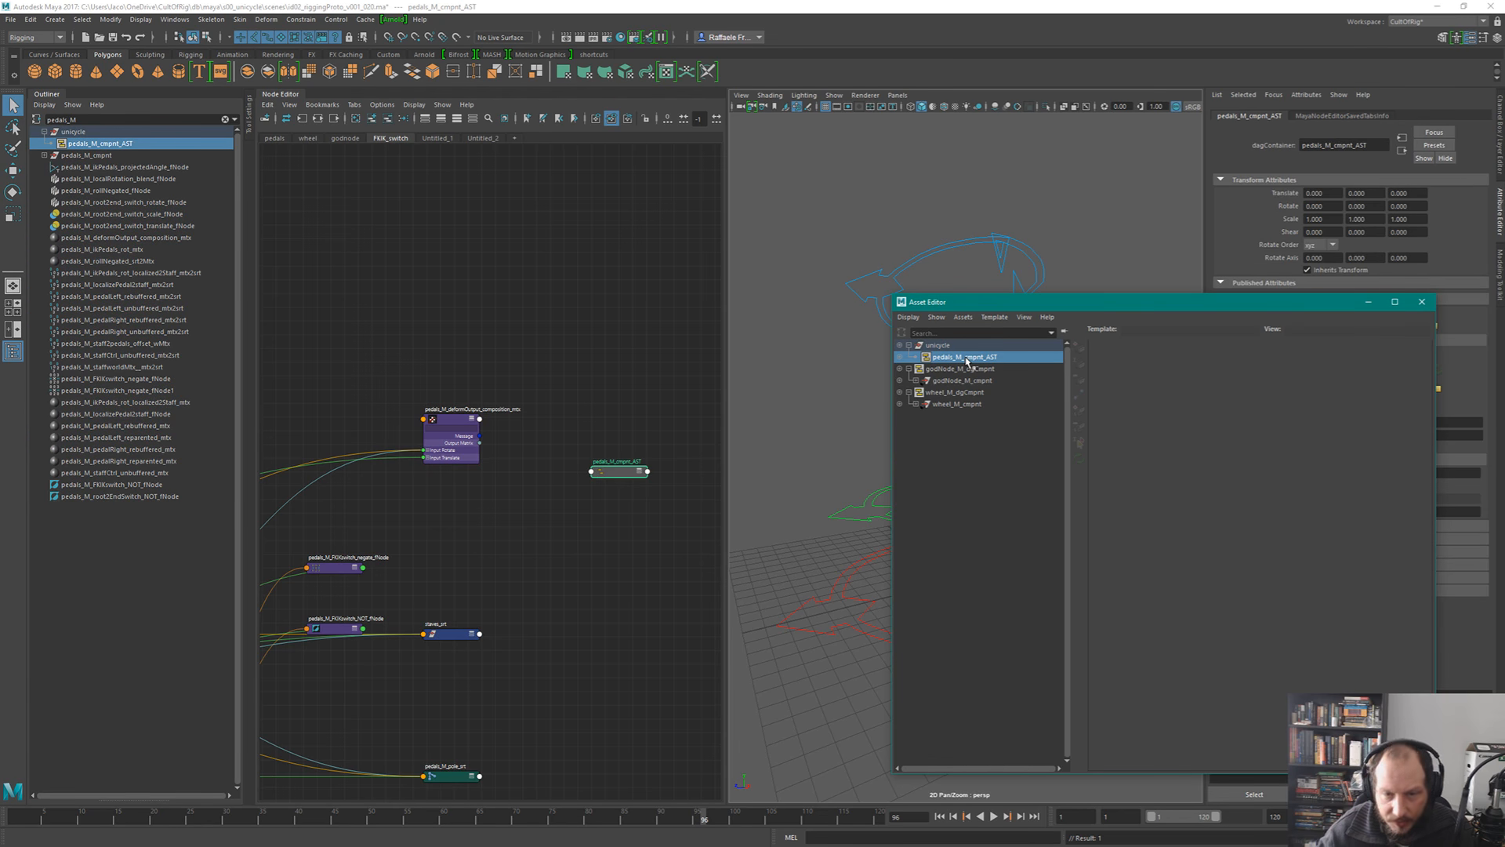
key("Delete")
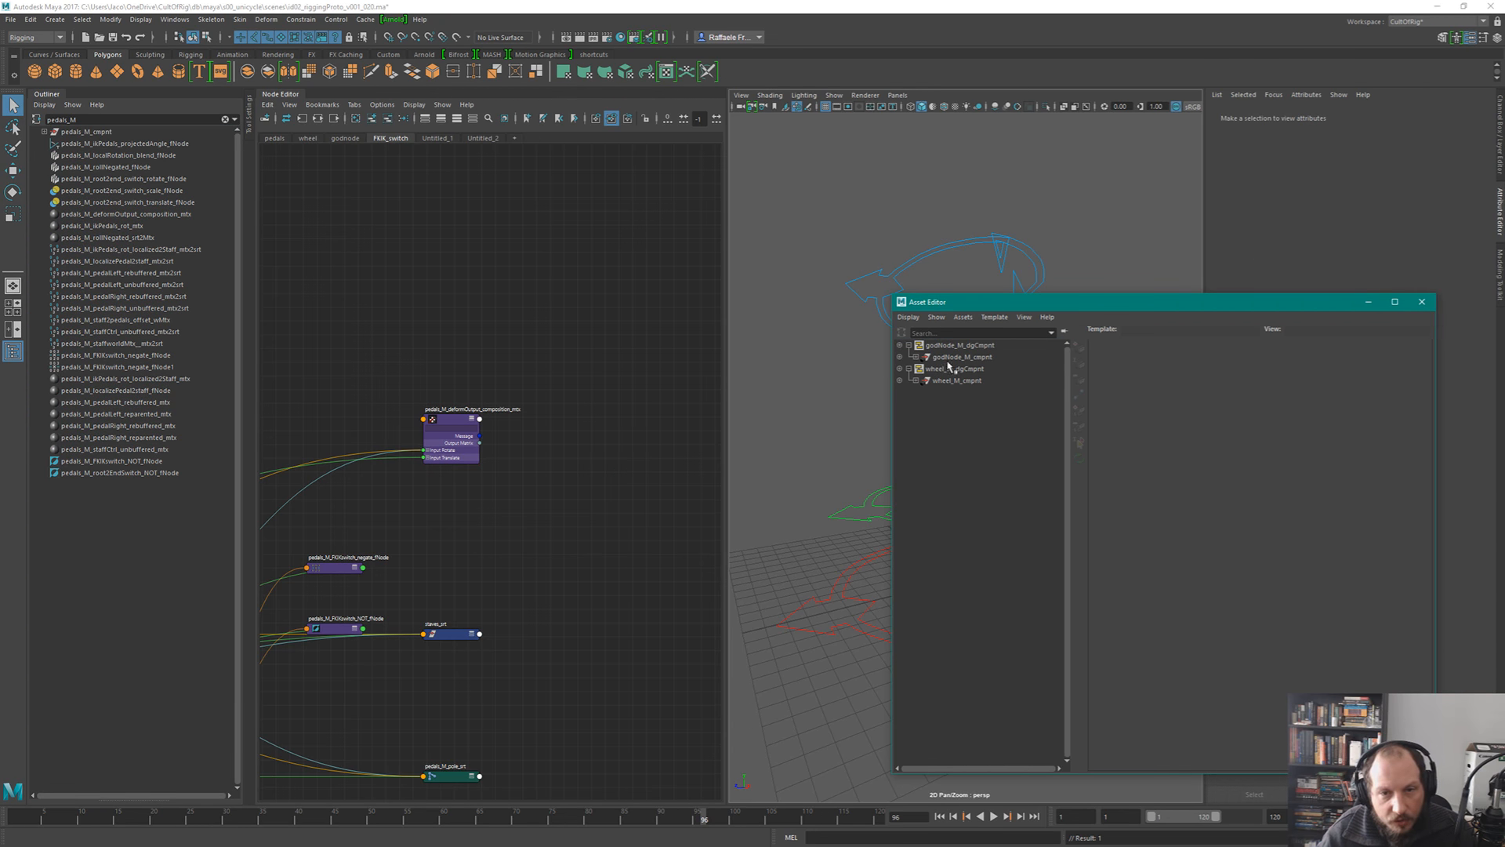
left_click(484, 268)
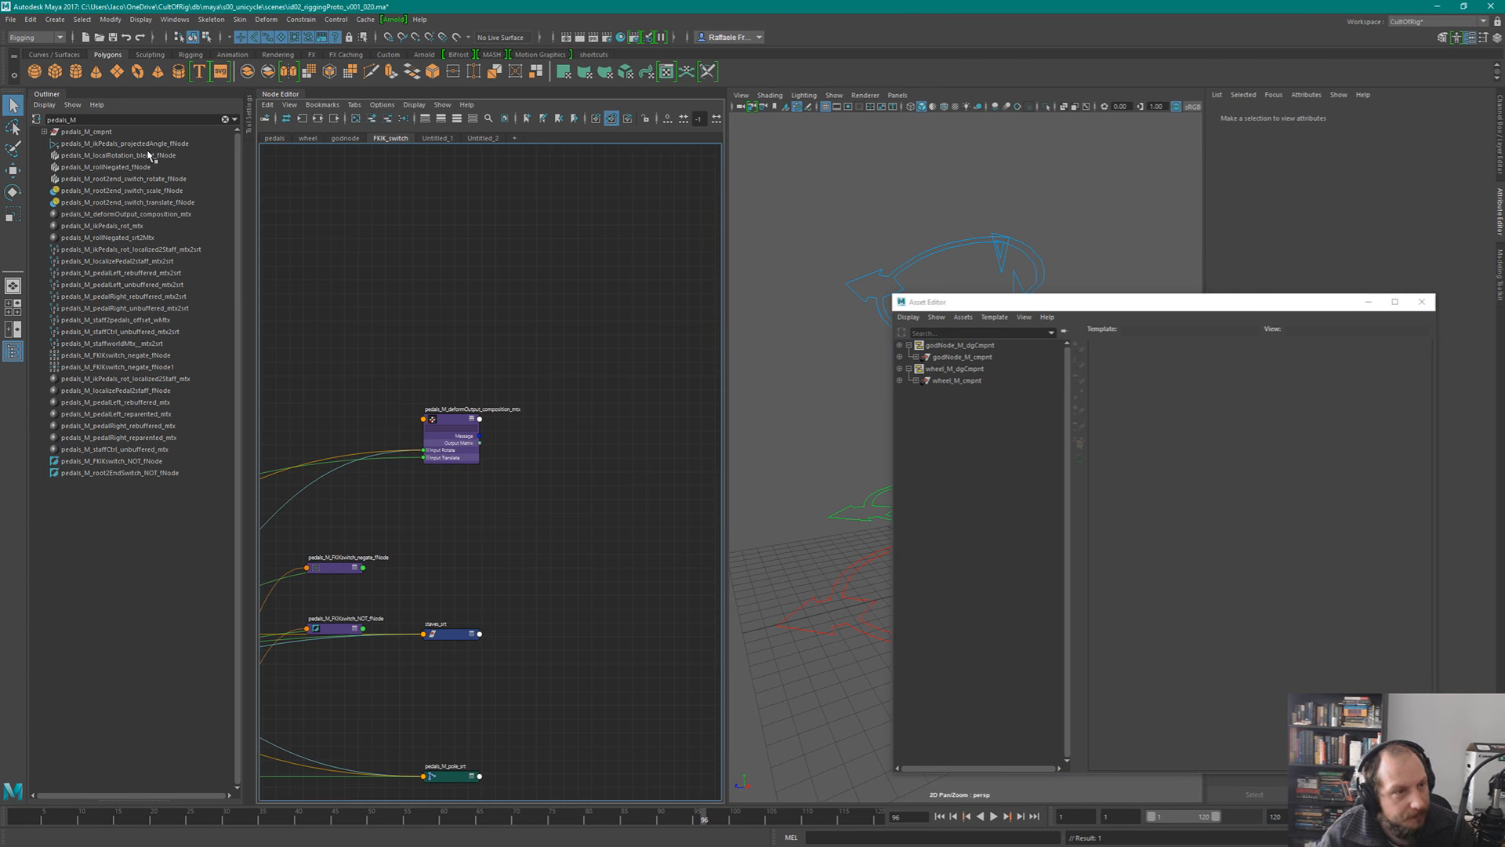
- Expand the whole pedals_M_cmpnt hierarchy in the Outliner and select every listed node down to pedals_M_root2EndSwitch_NOT_fNode
left_click(44, 134, "shift")
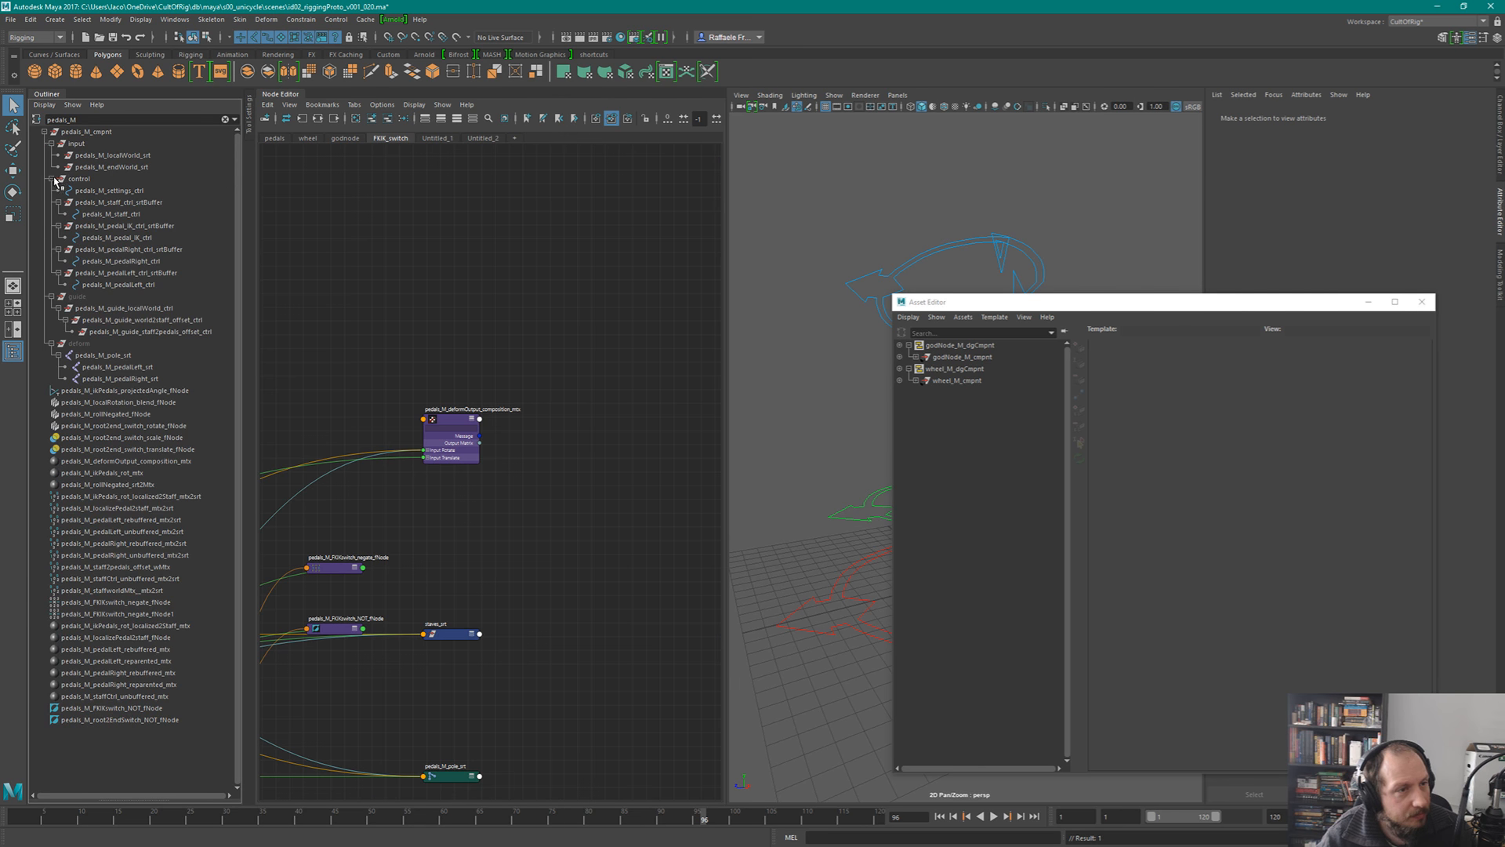
left_click(82, 131)
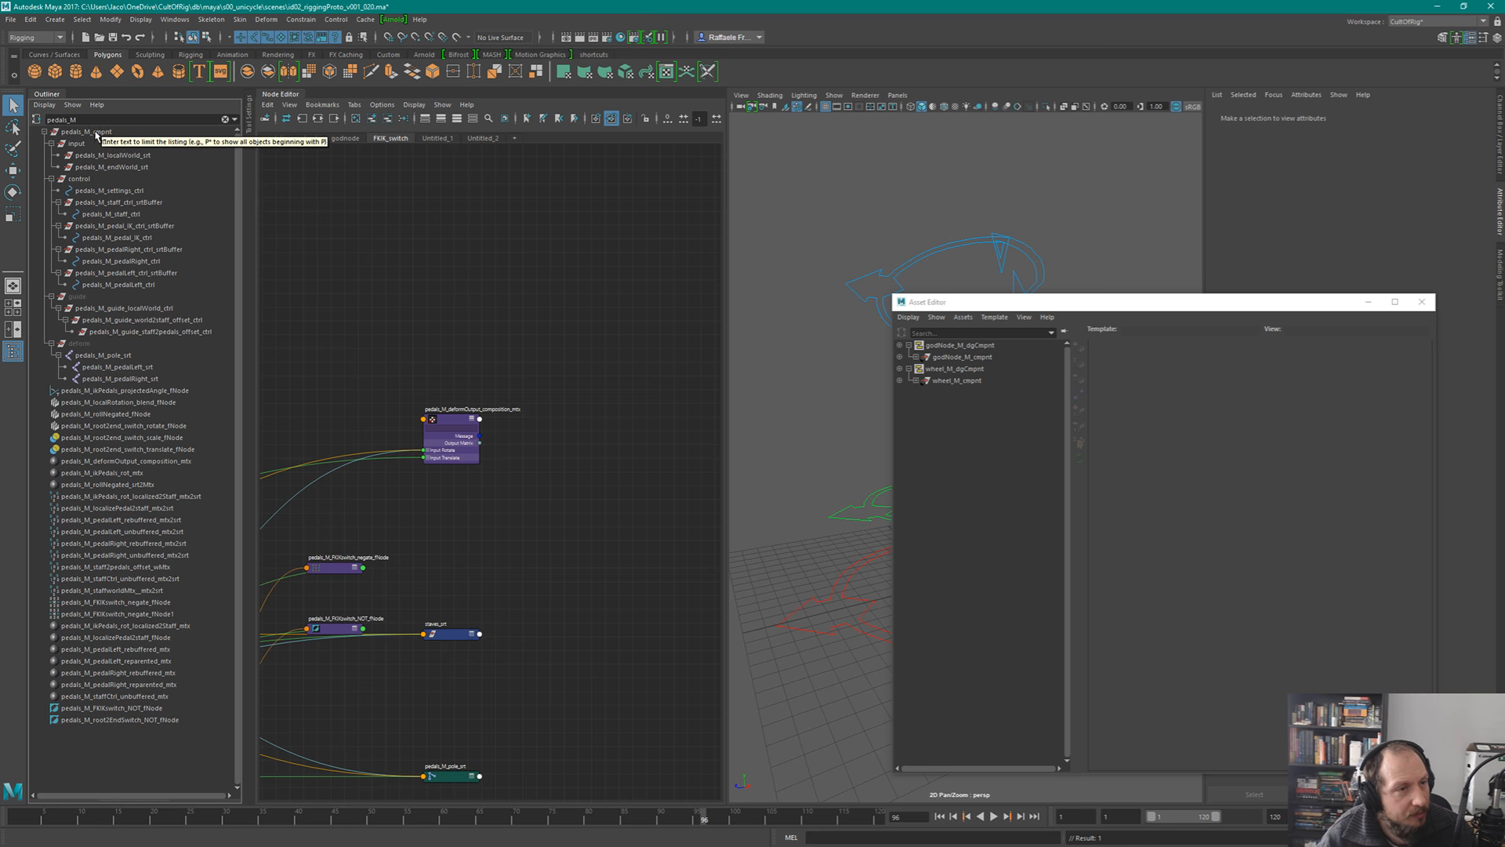
left_click(130, 720, "shift")
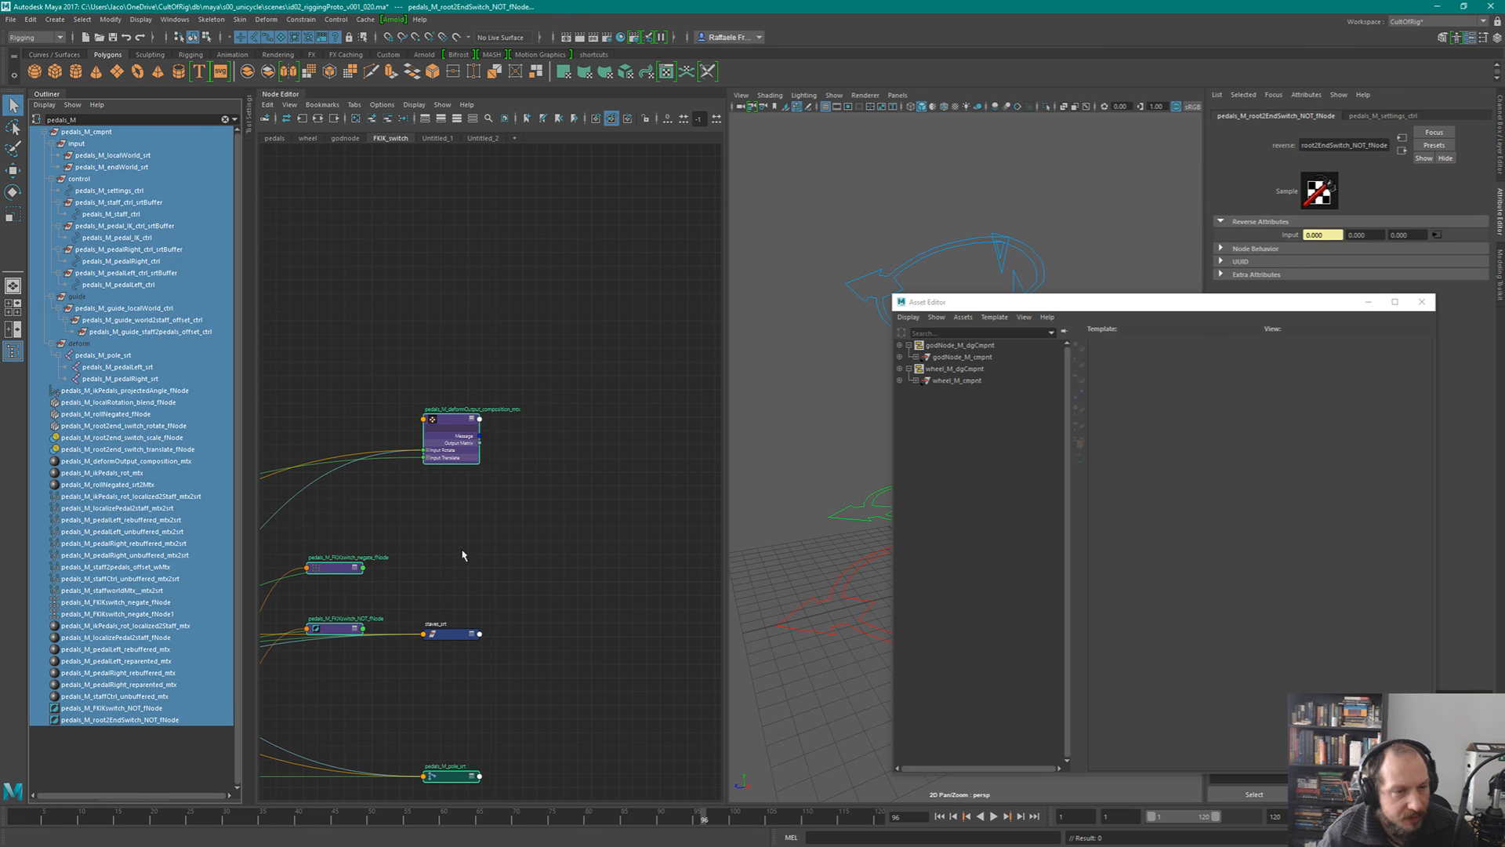
- Create a container node in an empty area of the FKIK_switch graph, above pedals_M_deformOutput_composition_mtx
left_click(467, 324)
key("Tab")
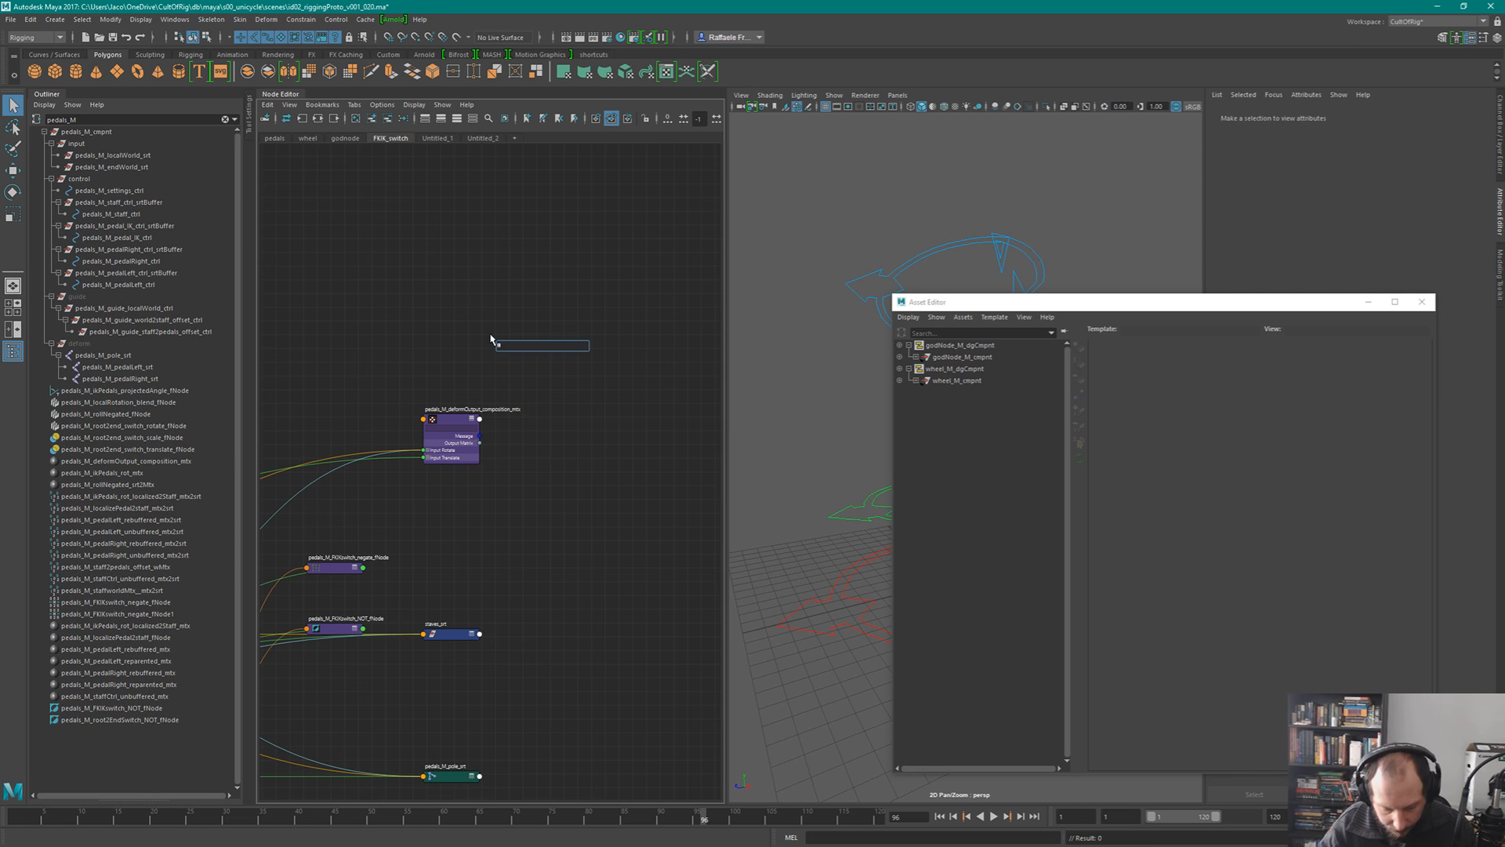
type("cont")
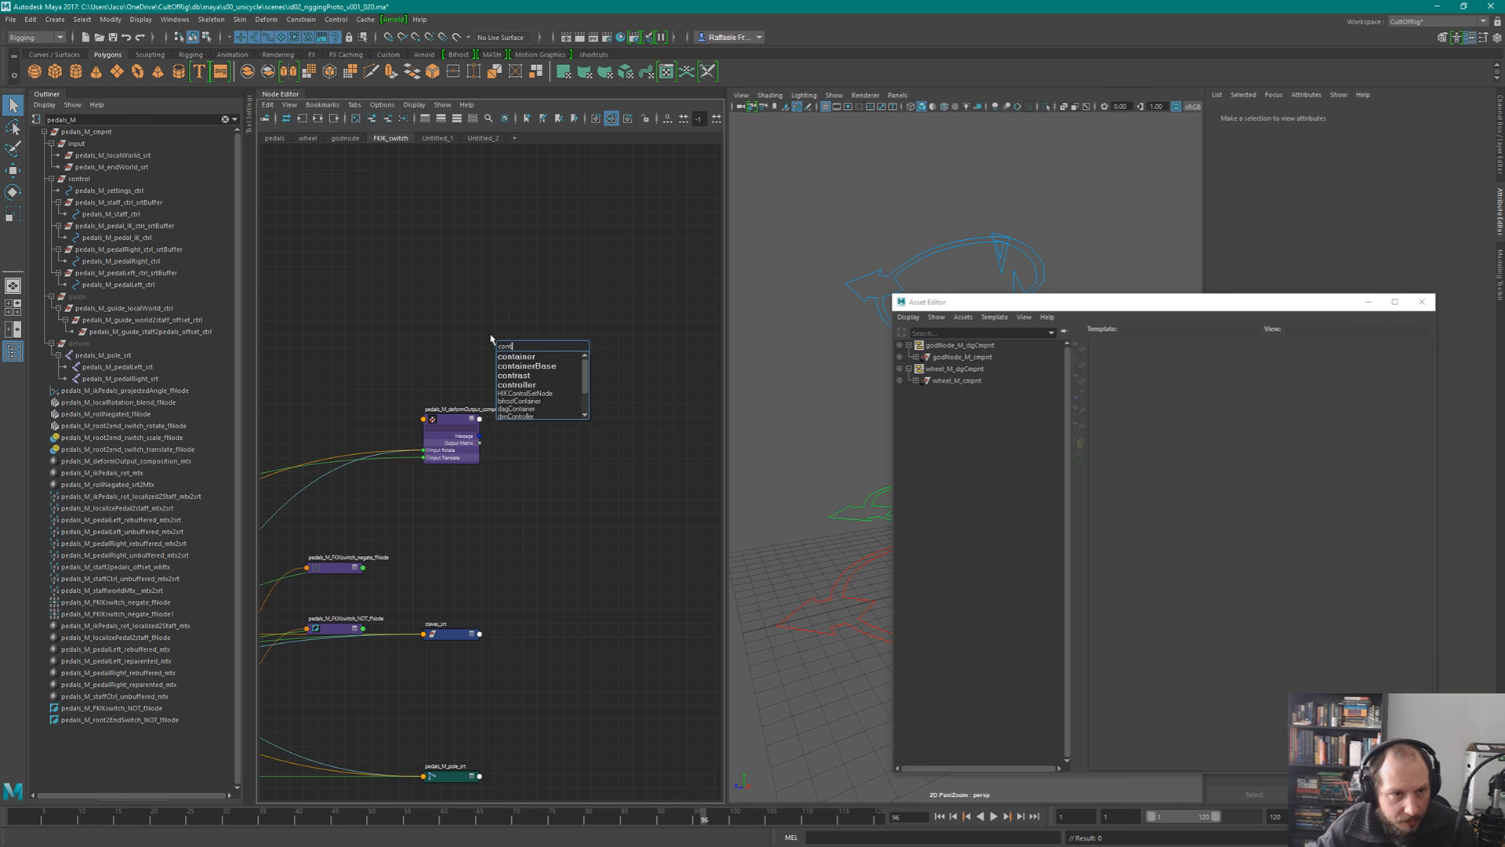
key("Down")
key("Return")
- Rename the new container node as pedals_M_dgCmpnt
double_click(518, 333)
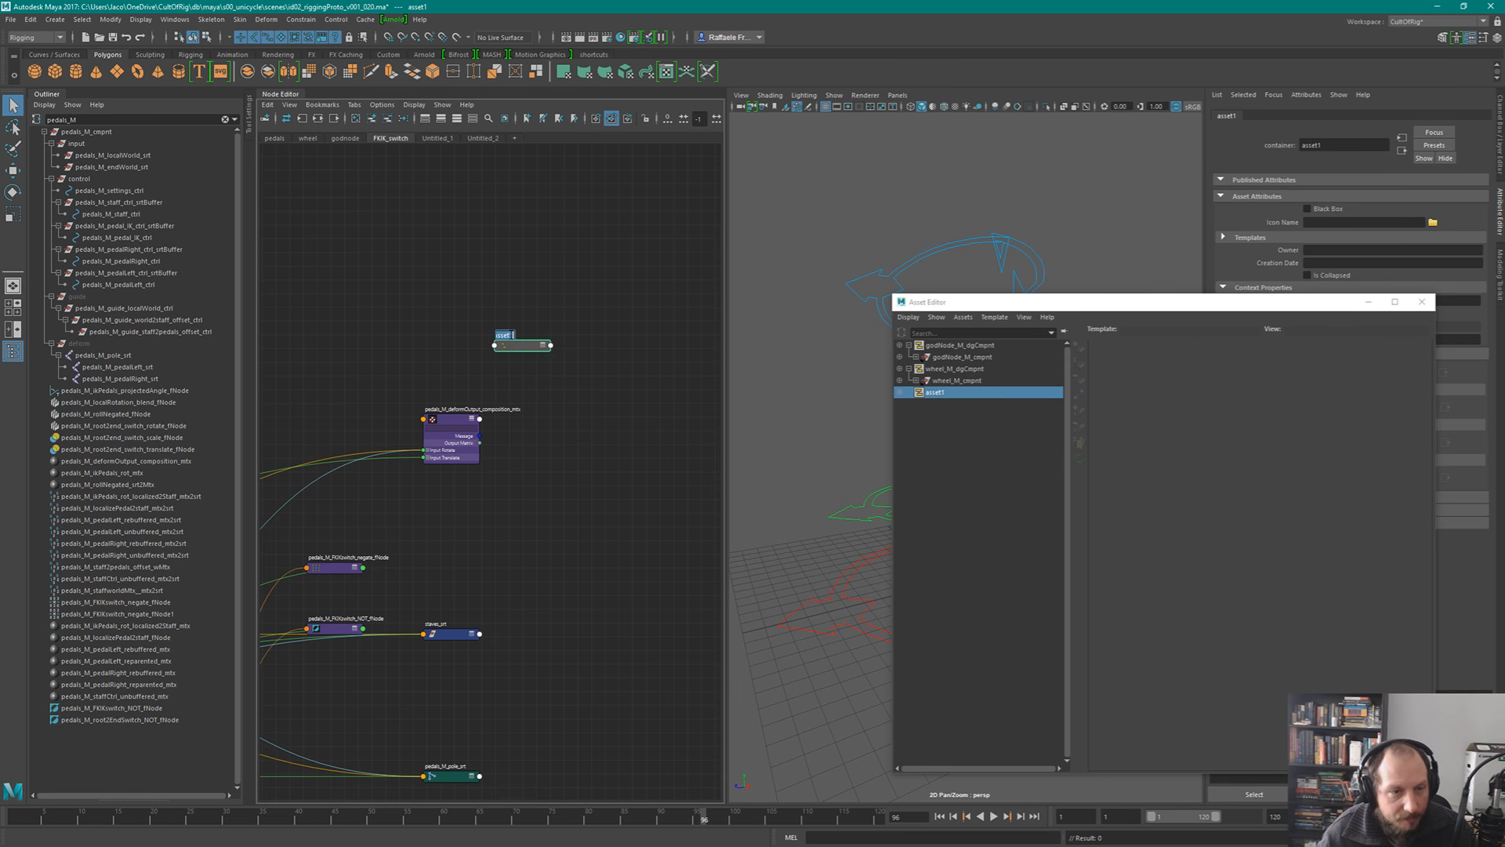
type("pedal")
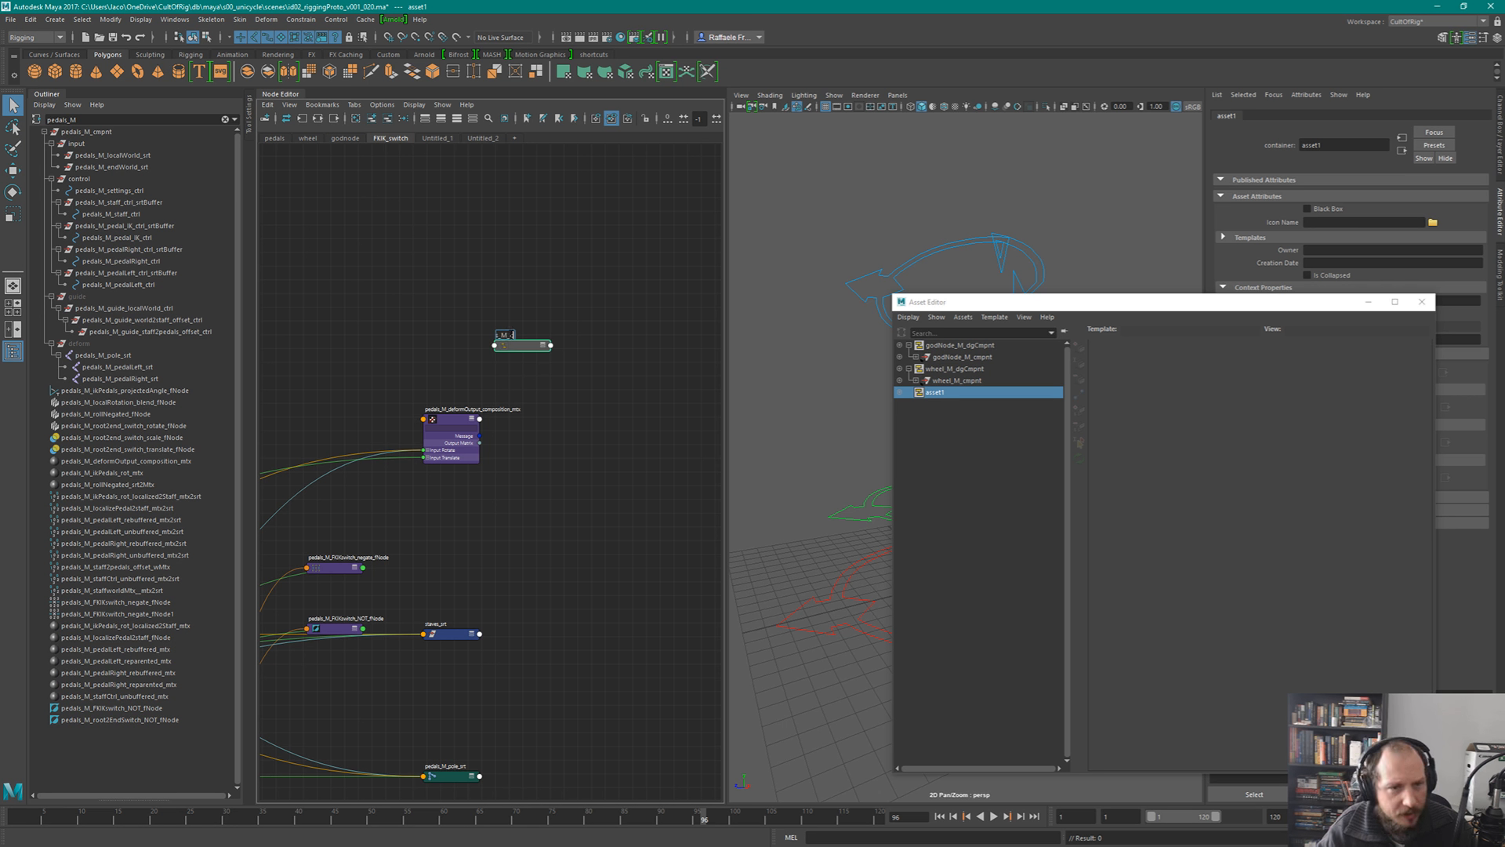
type("s_M_dg")
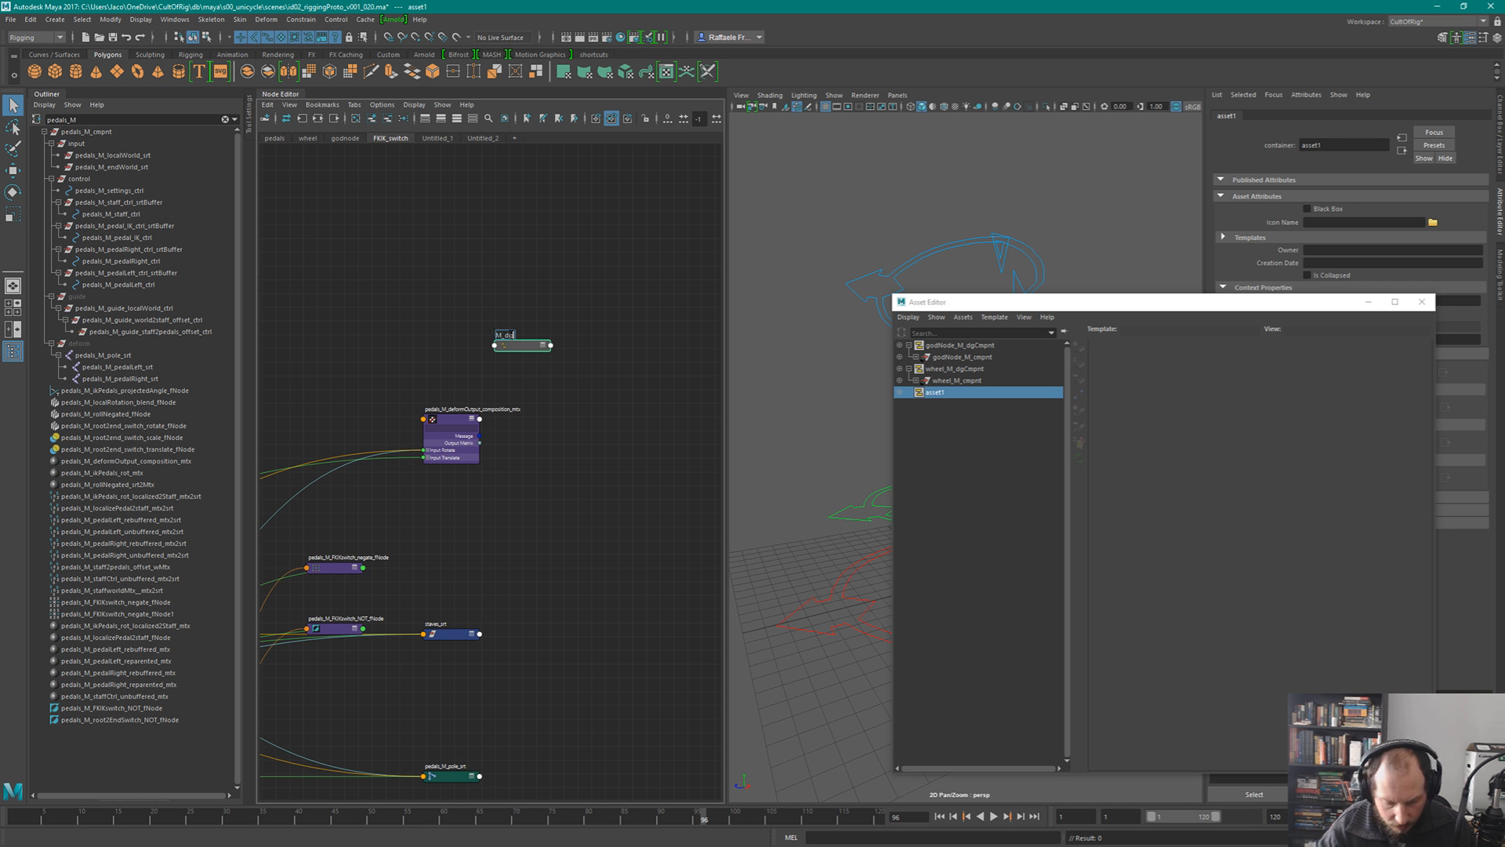
type("Cm")
type("pnt")
key("Return")
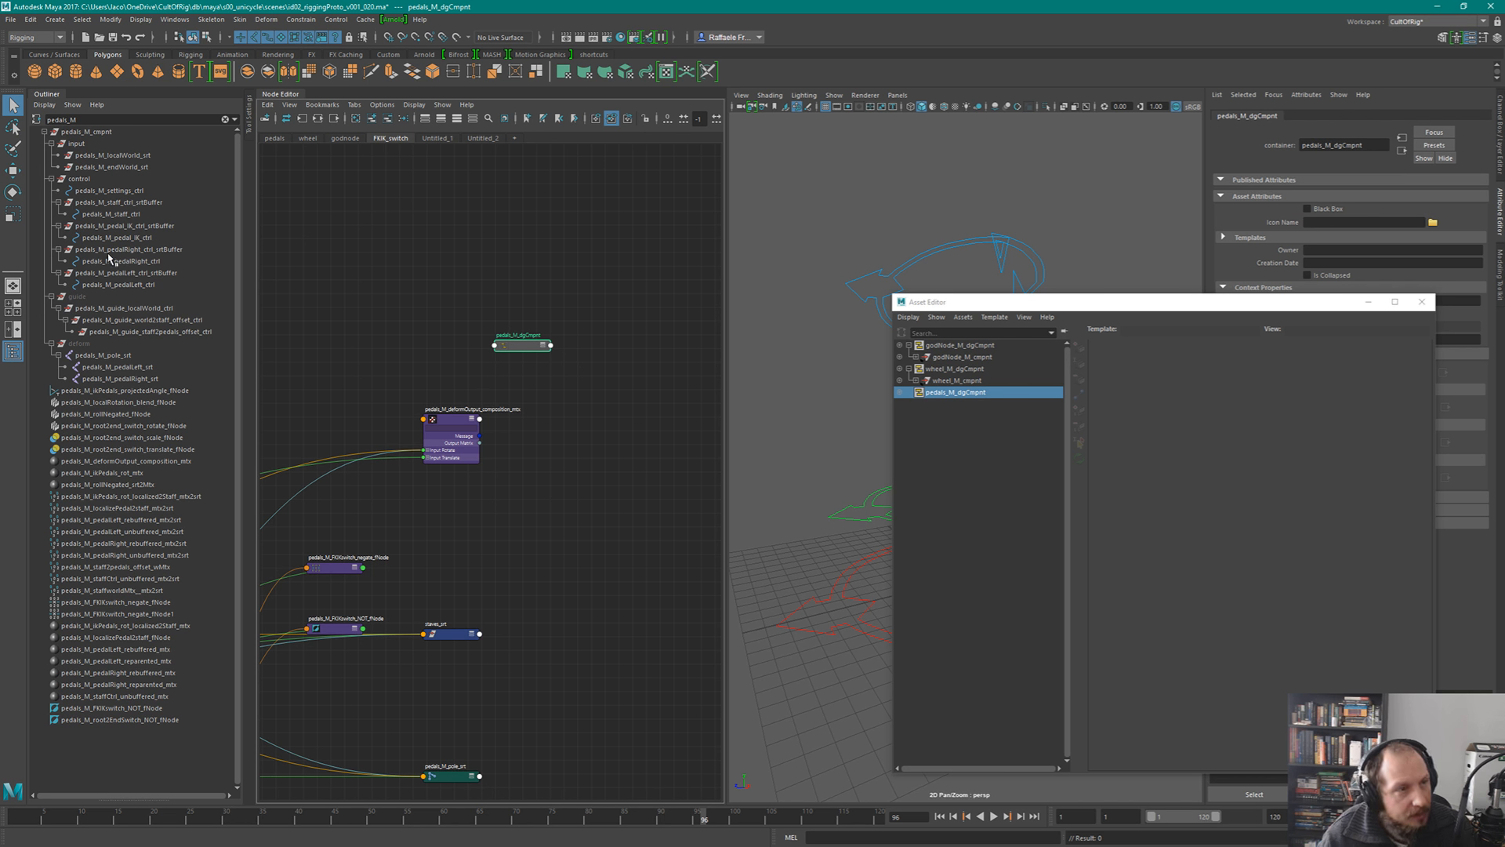
- Try to add all the listed pedals_M nodes to the pedals_M_dgCmpnt container in the FKIK_switch graph
left_click(99, 132)
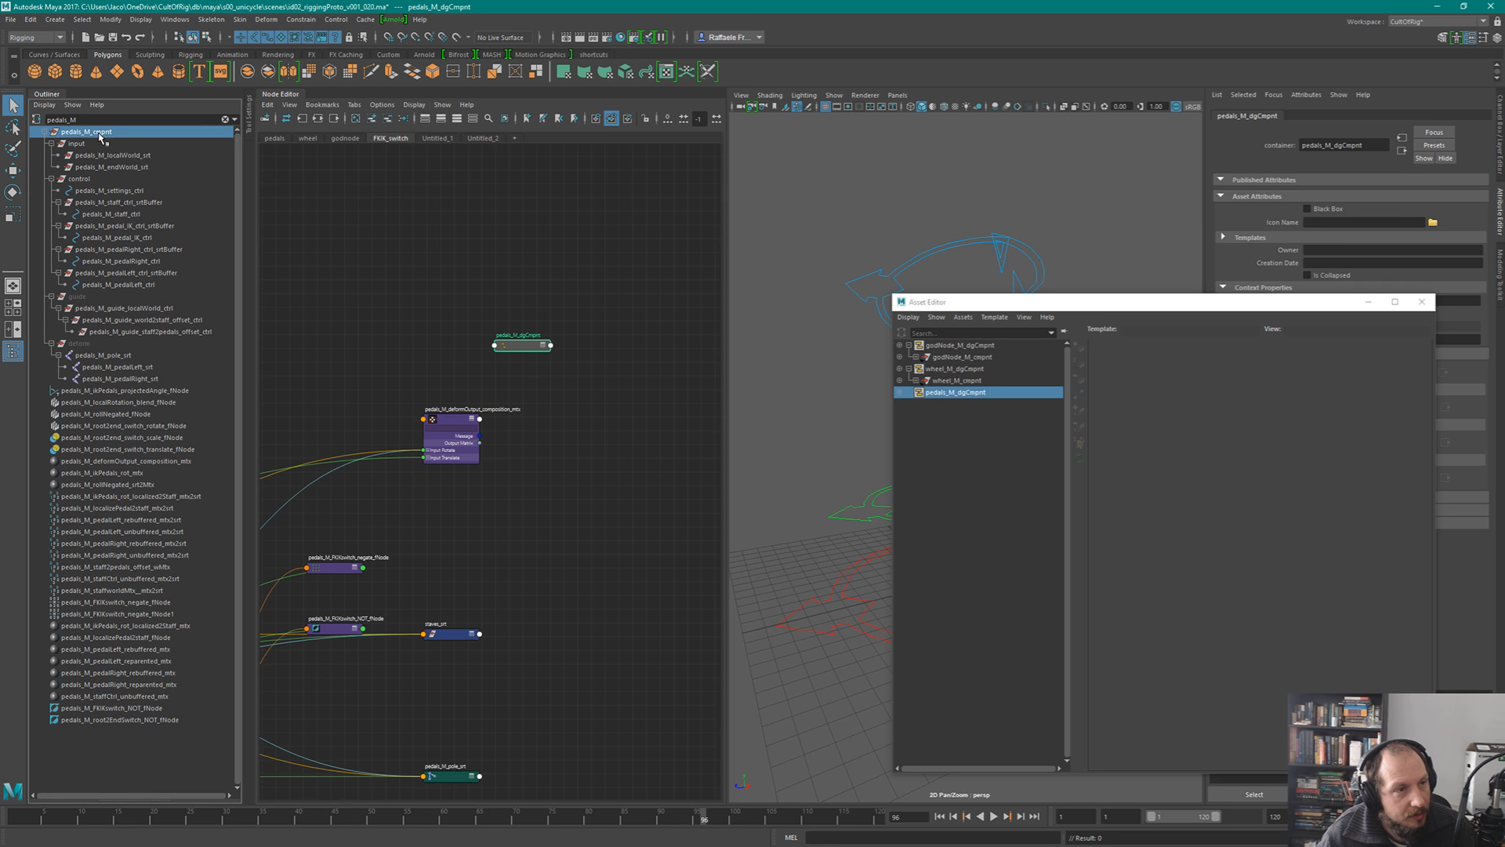
left_click(130, 719, "shift")
left_click_drag(63, 141, 524, 350)
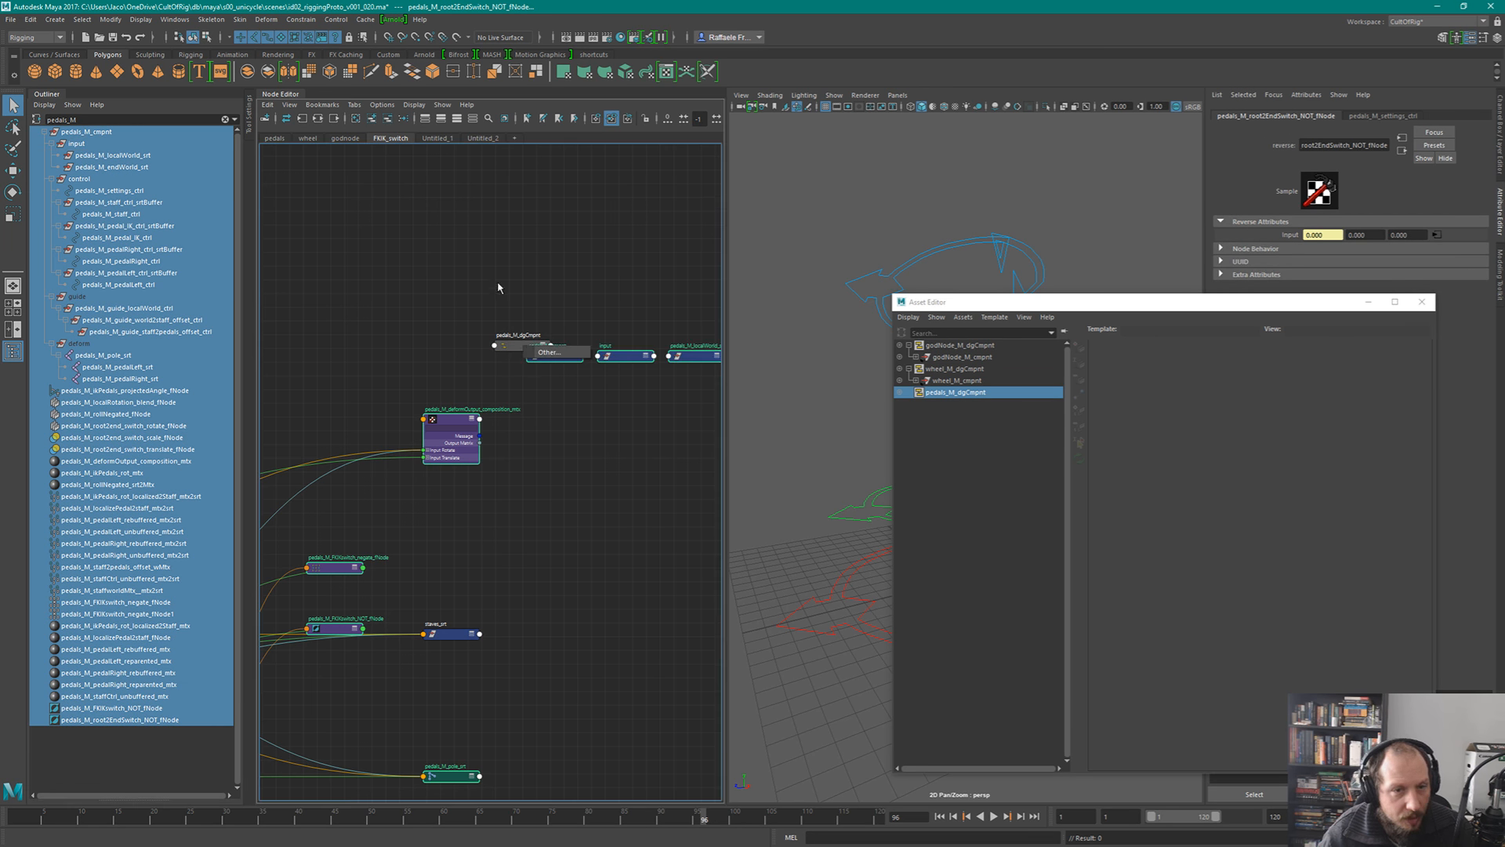
left_click(579, 297)
left_click(493, 269)
left_click(595, 214)
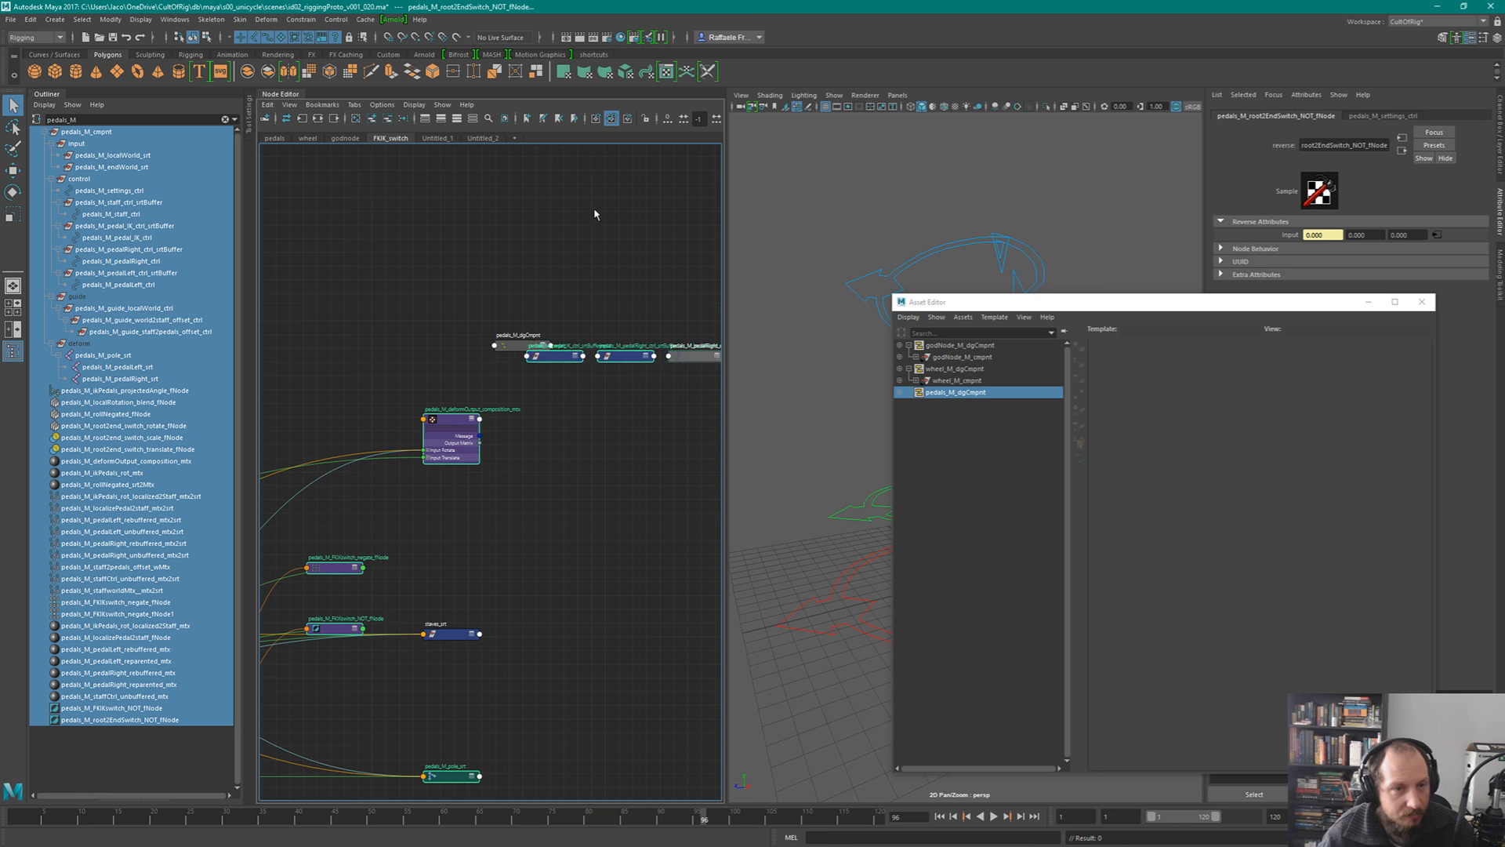
left_click(596, 216)
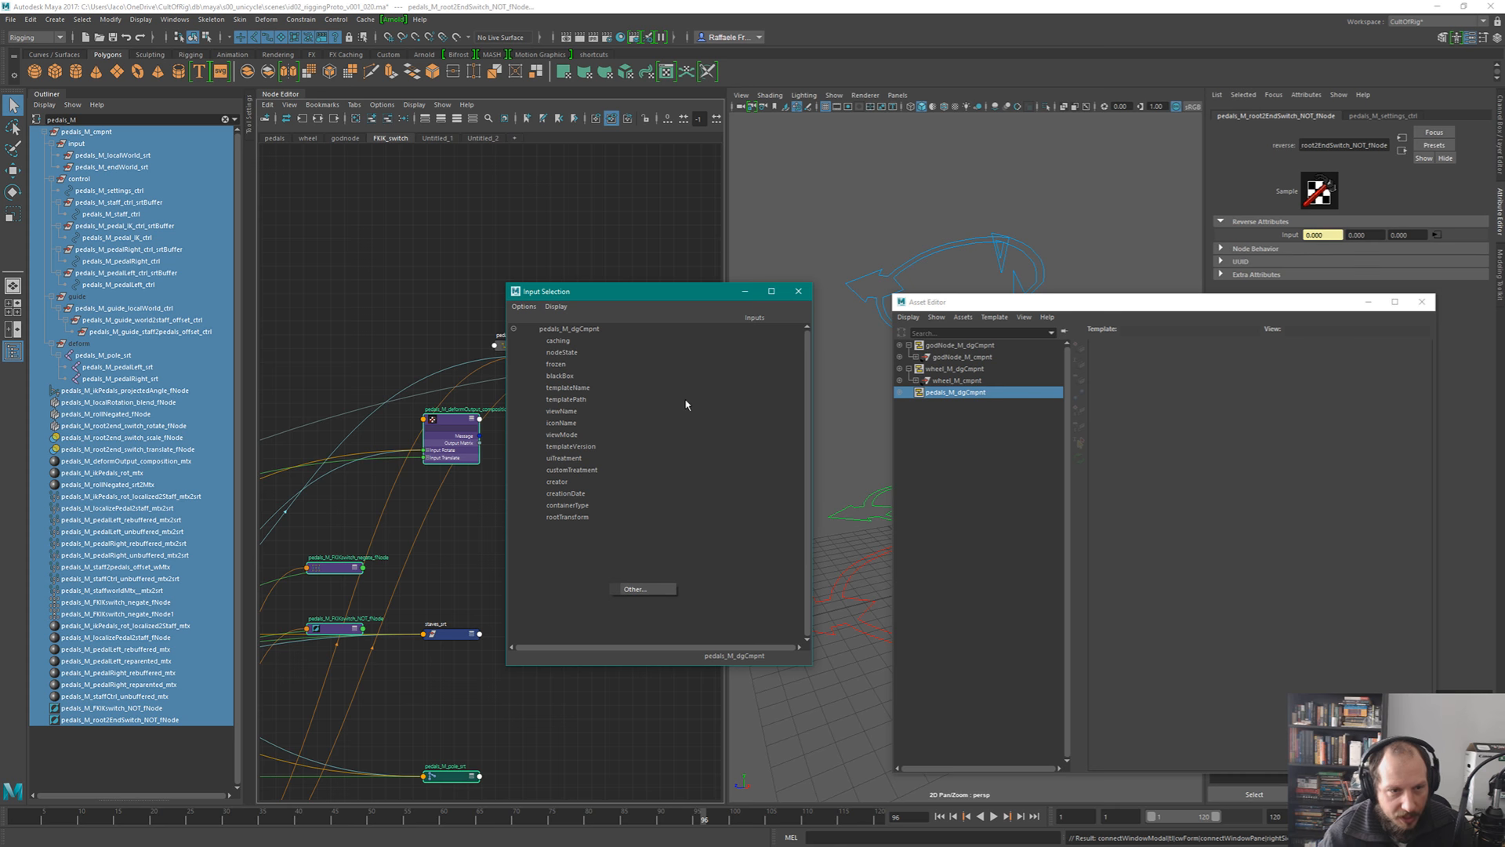
left_click(735, 295)
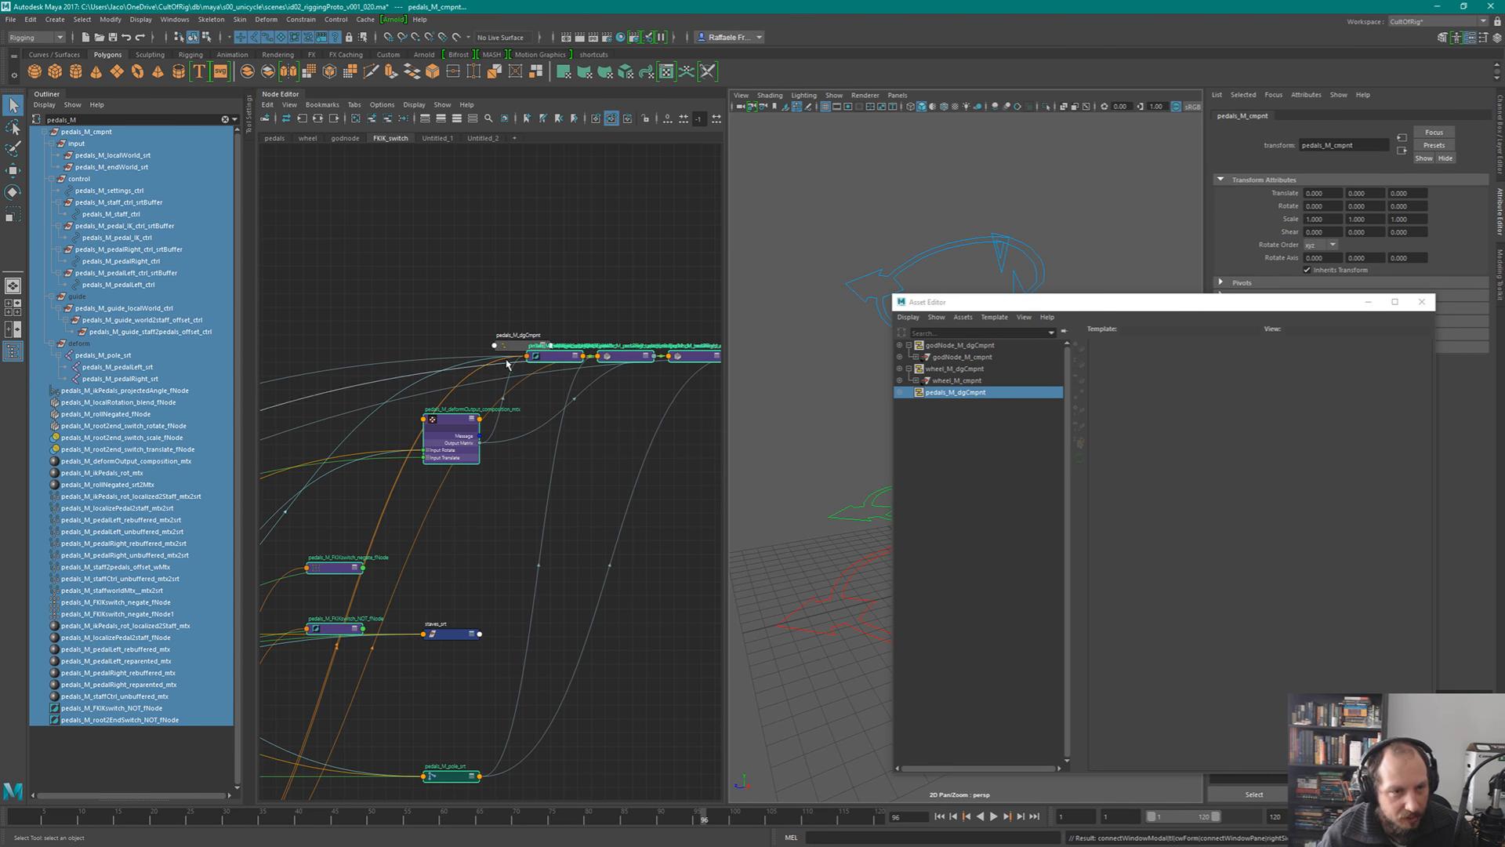
- Reposition the pedals_M_dgCmpnt node in the graph, above the row of overlapping pedals nodes
left_click_drag(505, 345, 434, 269)
scroll(502, 345, "down", 3)
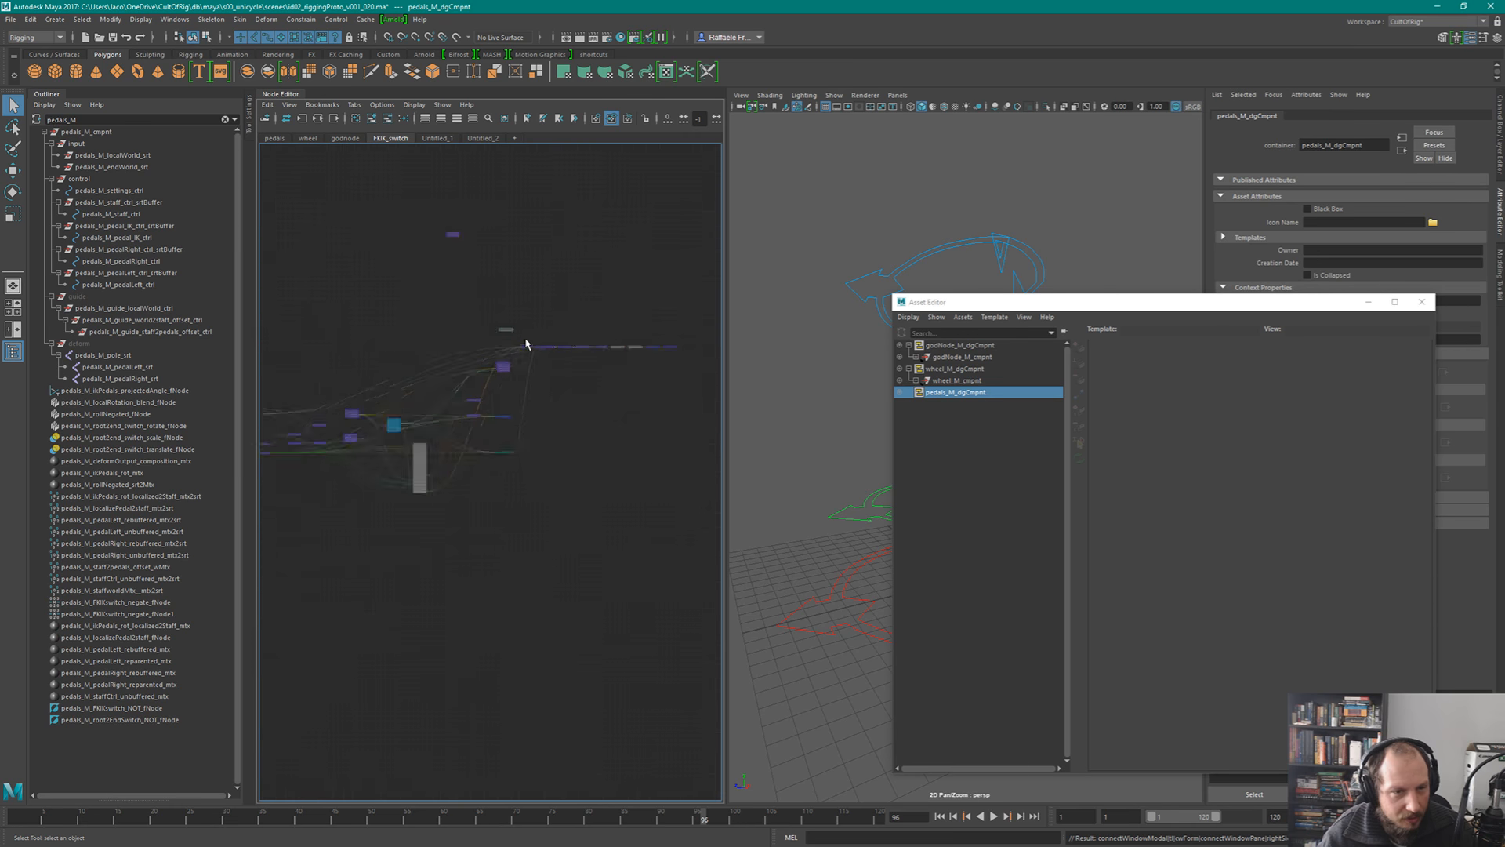
scroll(518, 345, "up", 10)
scroll(526, 344, "down", 2)
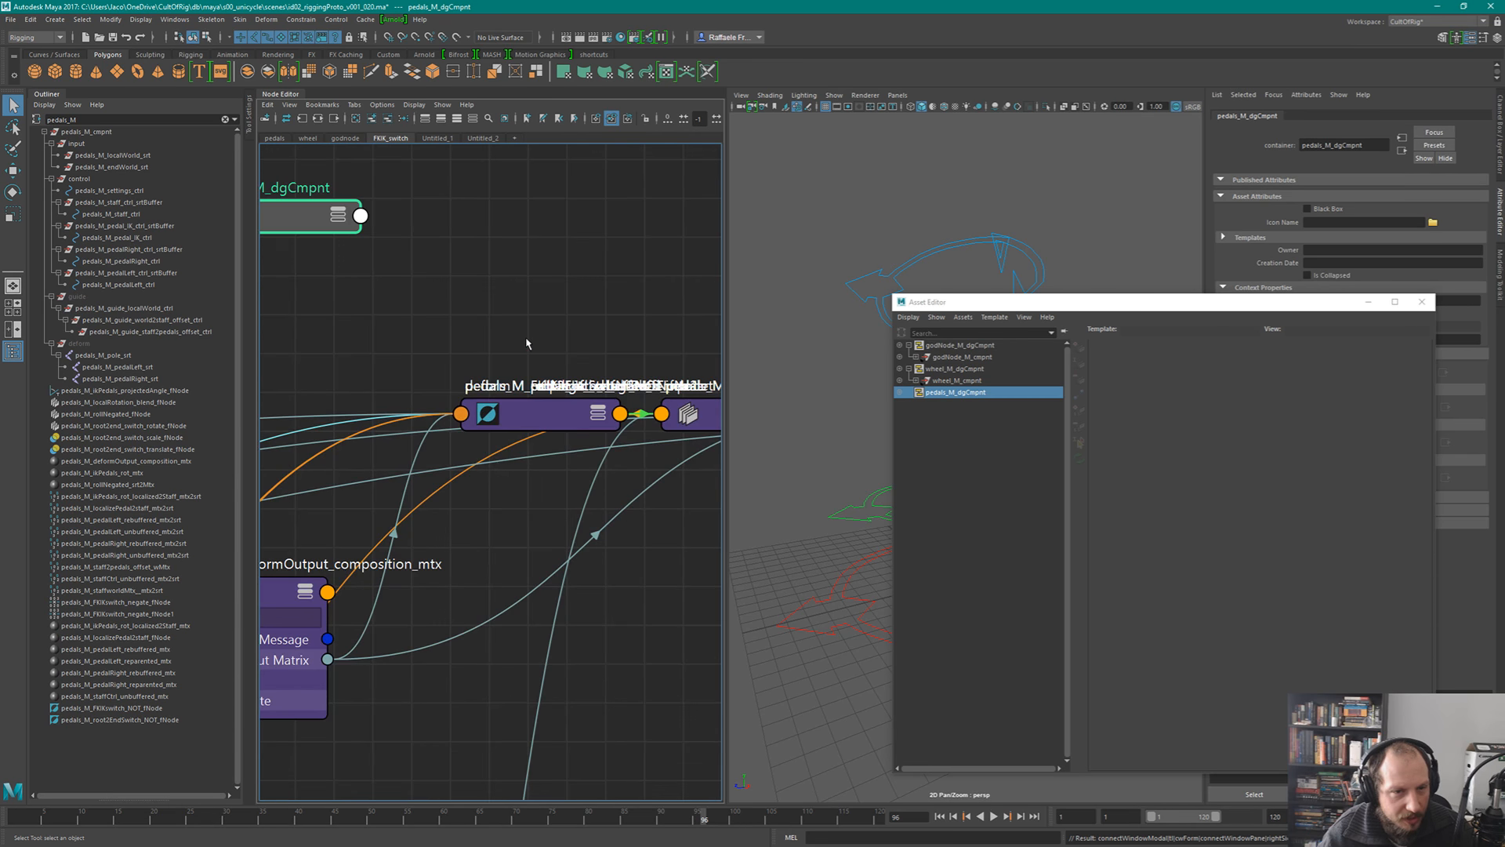
left_click_drag(323, 232, 583, 269)
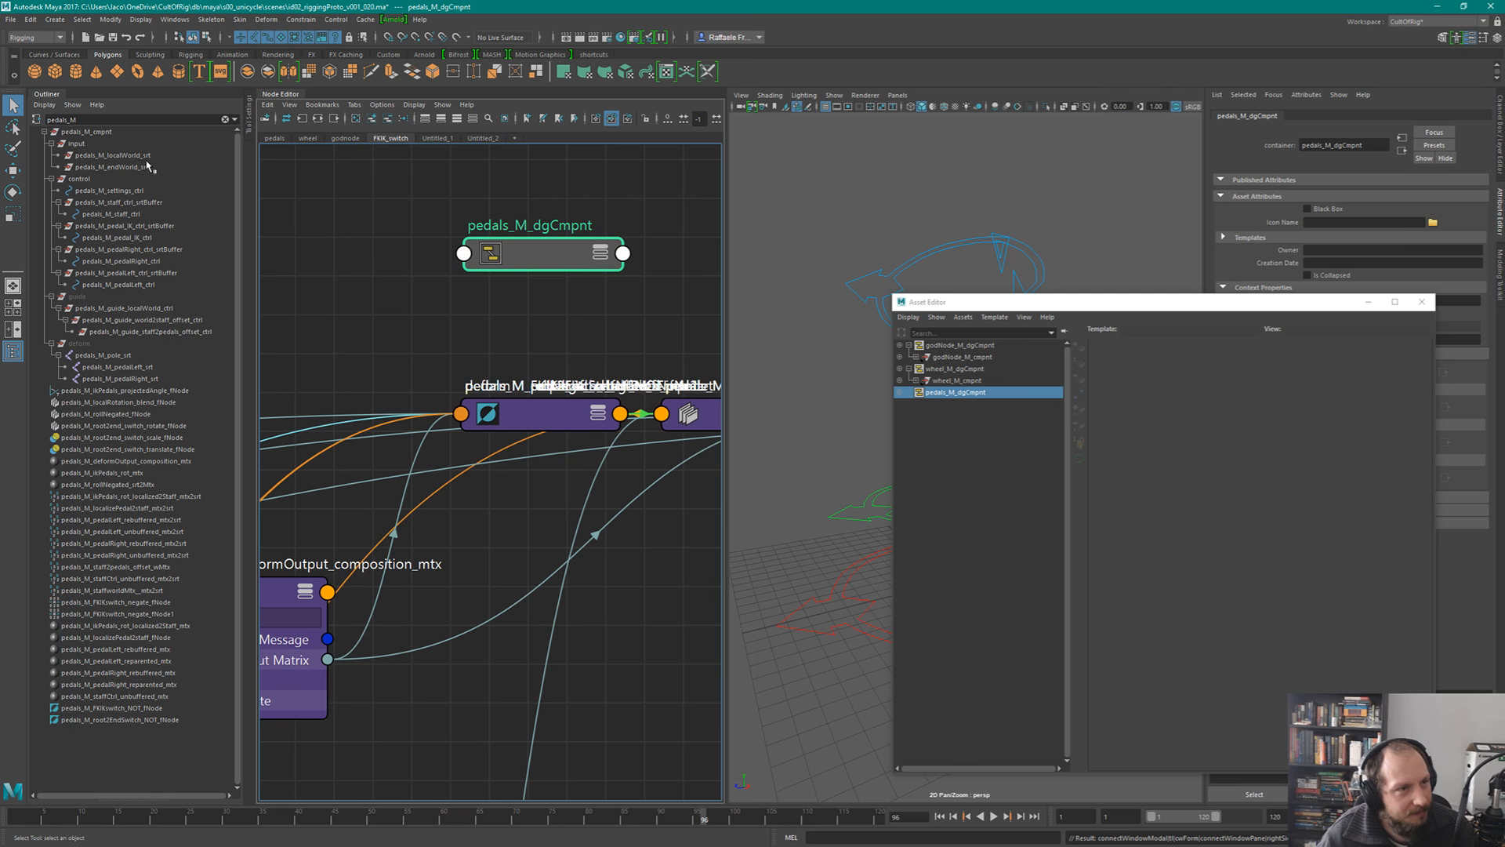
left_click(49, 106)
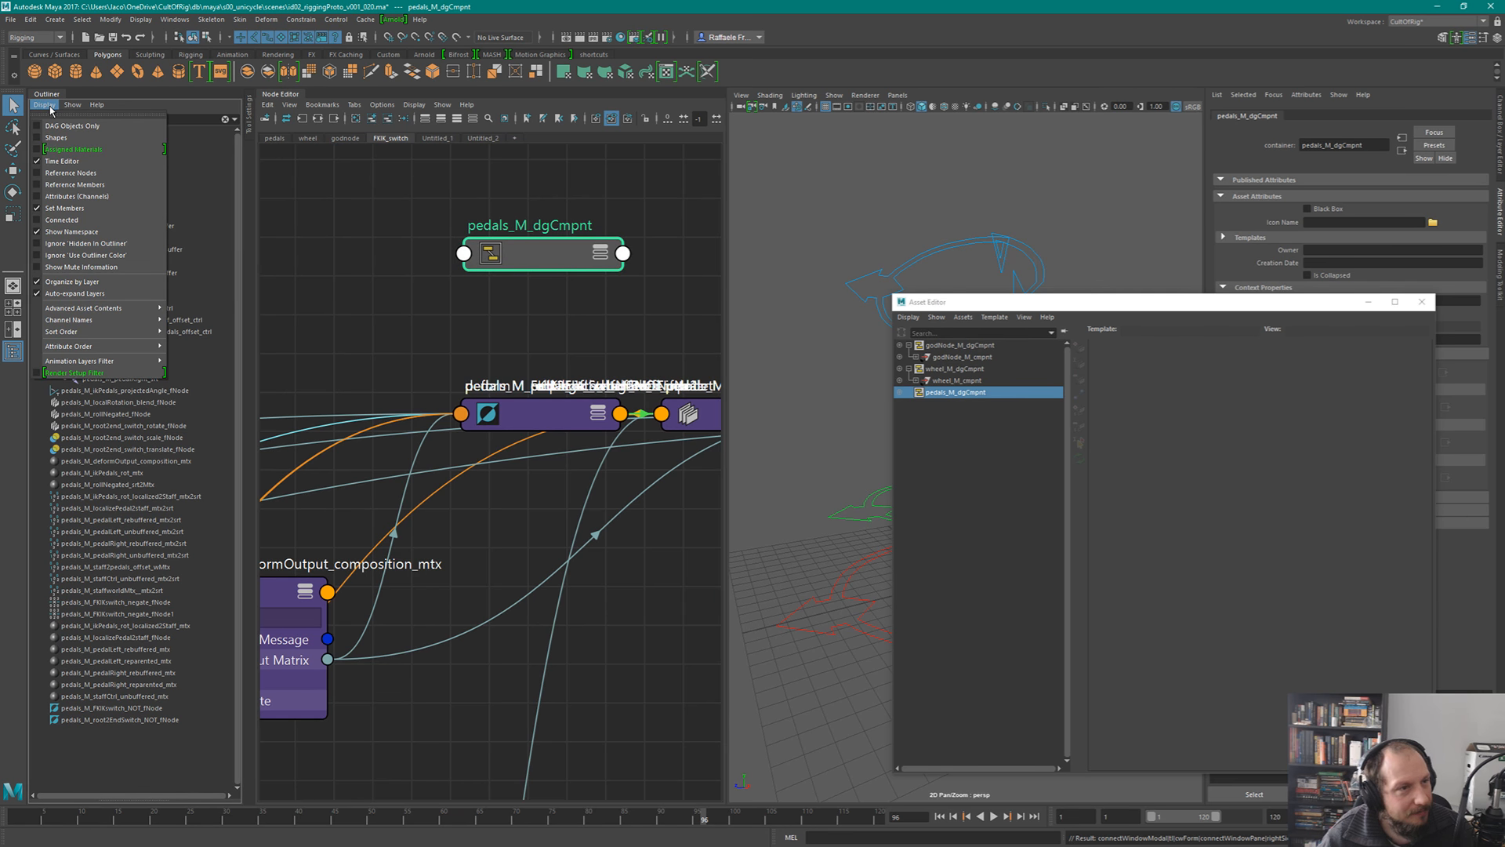
left_click(47, 106)
left_click(46, 104)
left_click(46, 104)
left_click(171, 117)
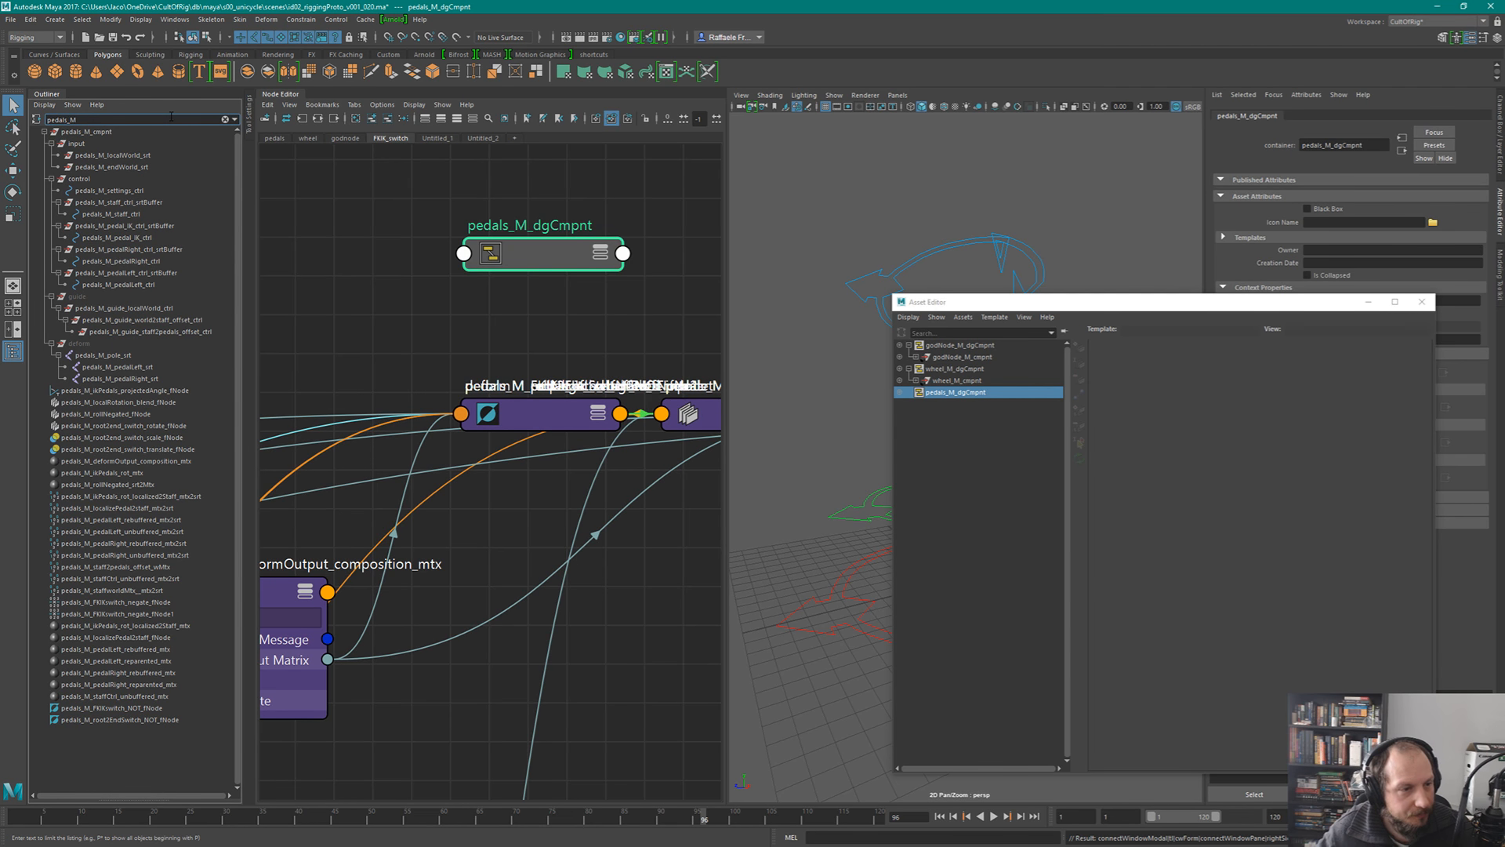
double_click(170, 116)
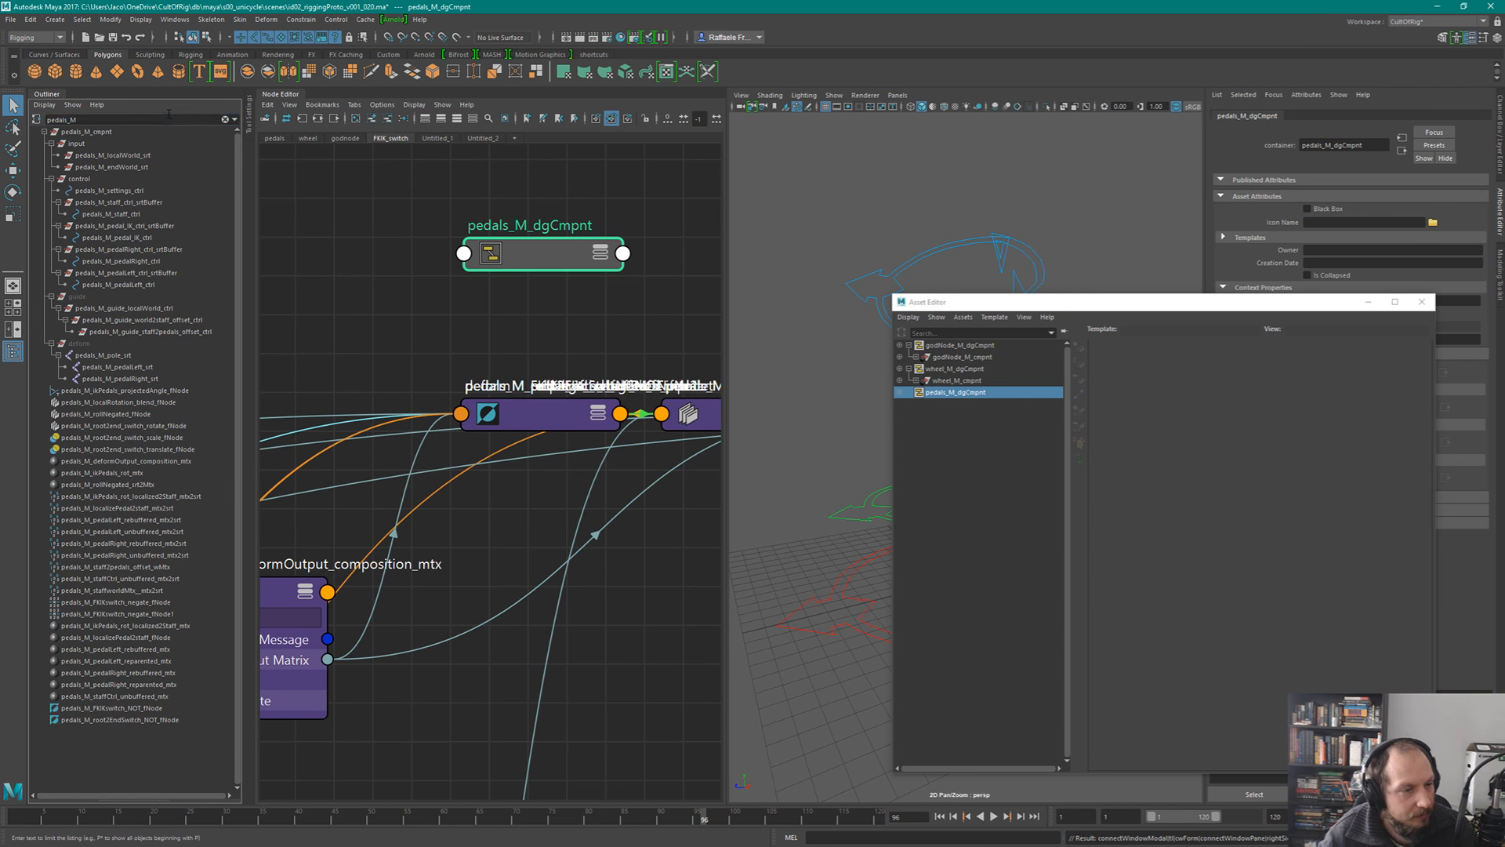
left_click(569, 275)
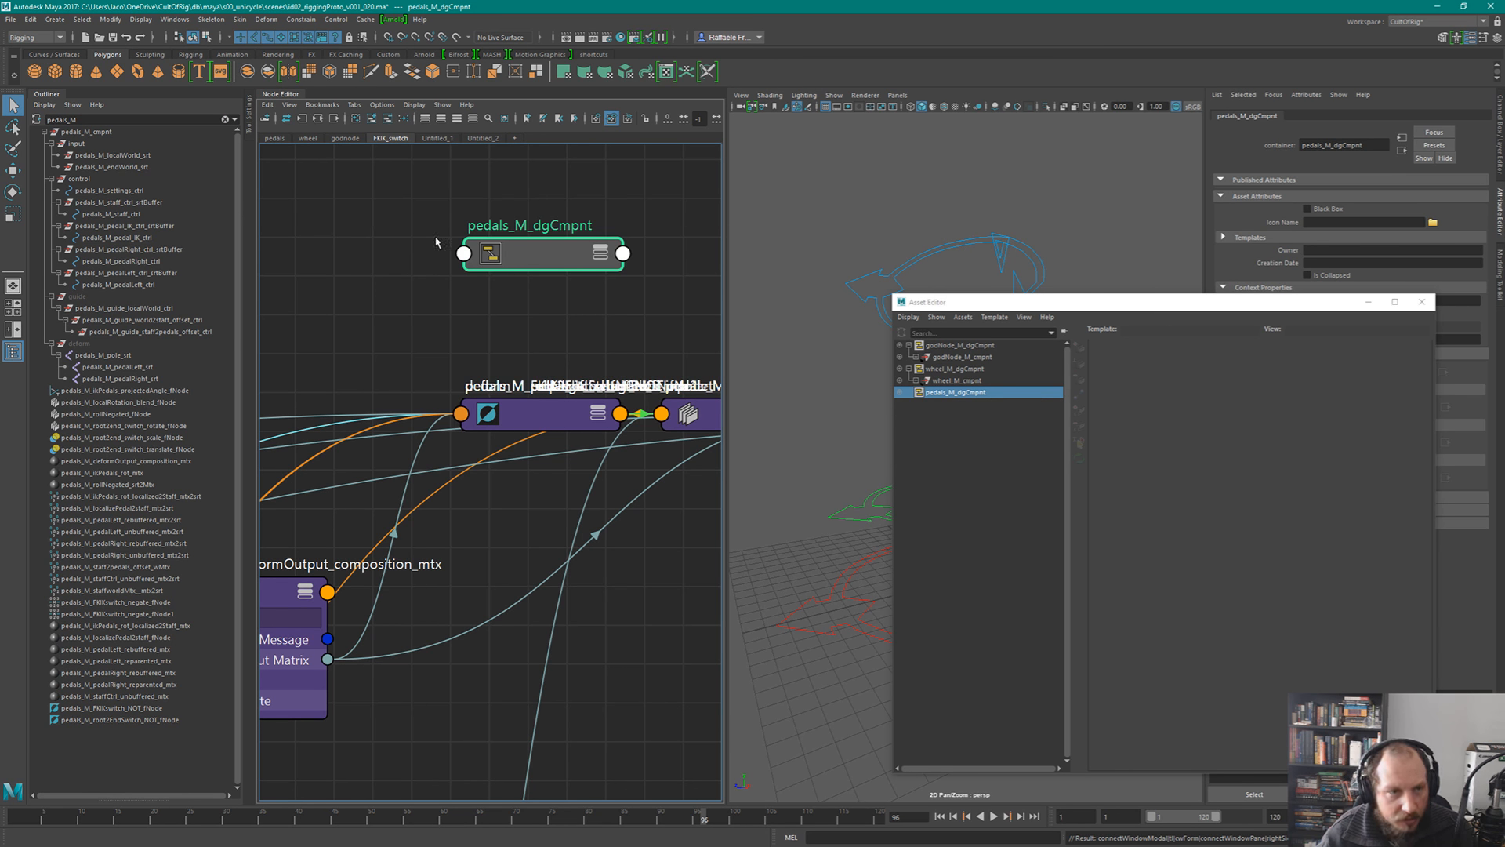
- Clear the Outliner's name filter and filter the node list by pedals_M again
left_click(225, 119)
left_click(107, 119)
type("pdeal")
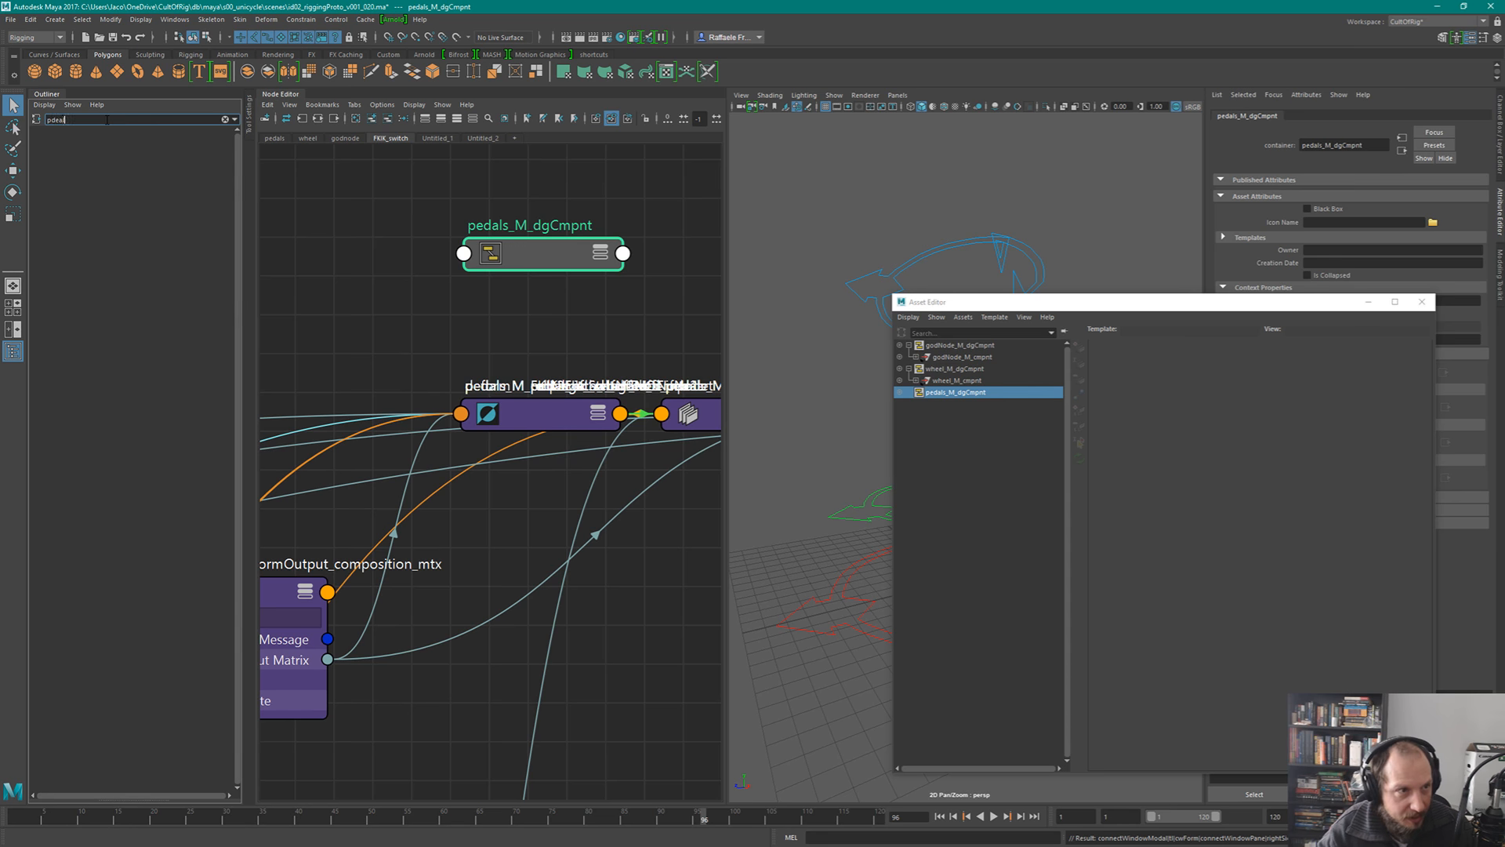
key("BackSpace")
key("BackSpace")
key("BackSpace")
key("BackSpace")
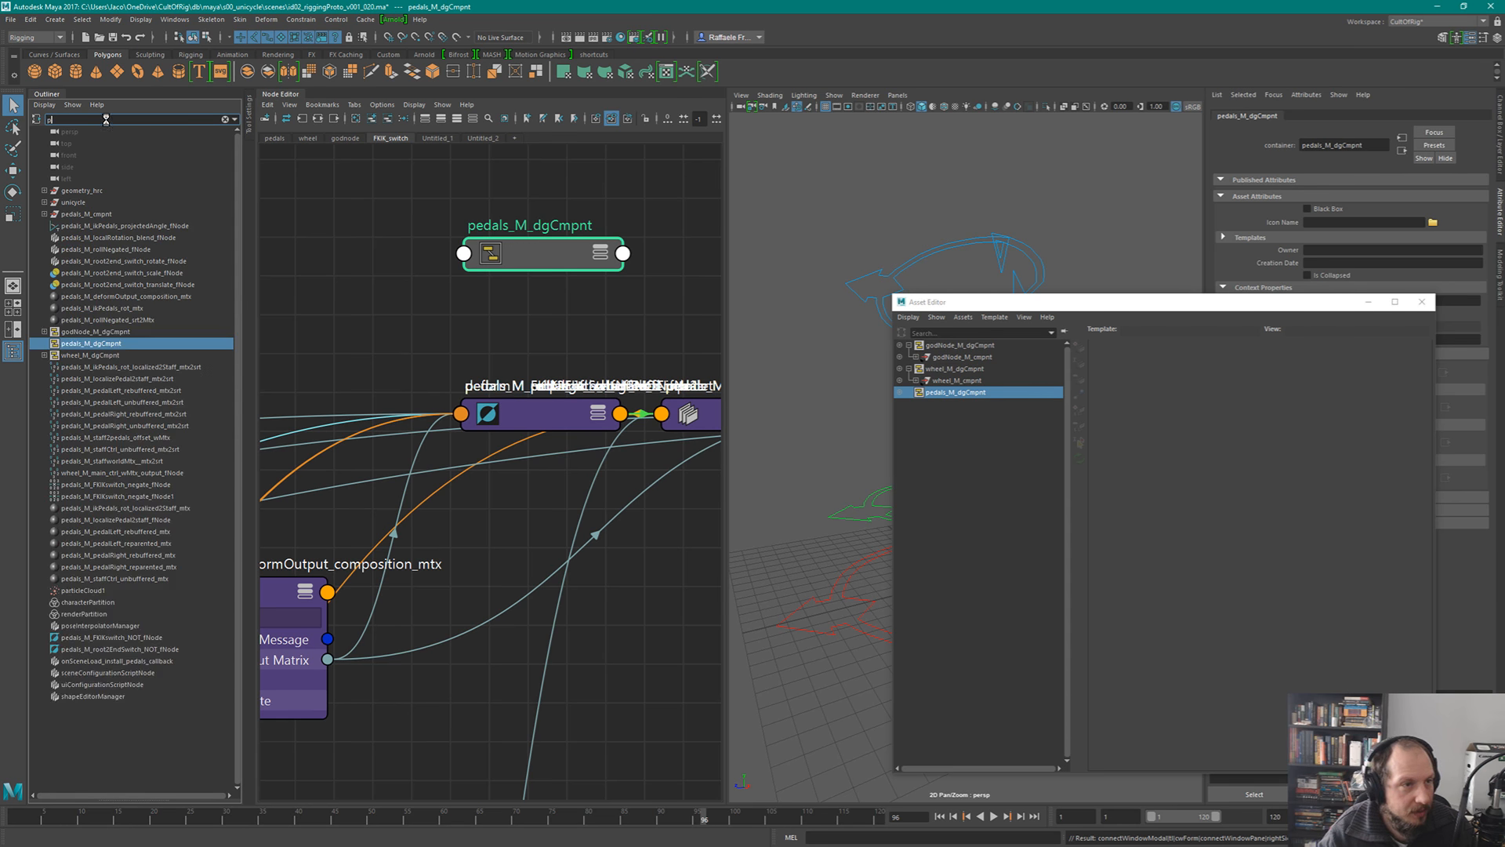
type("edals_M")
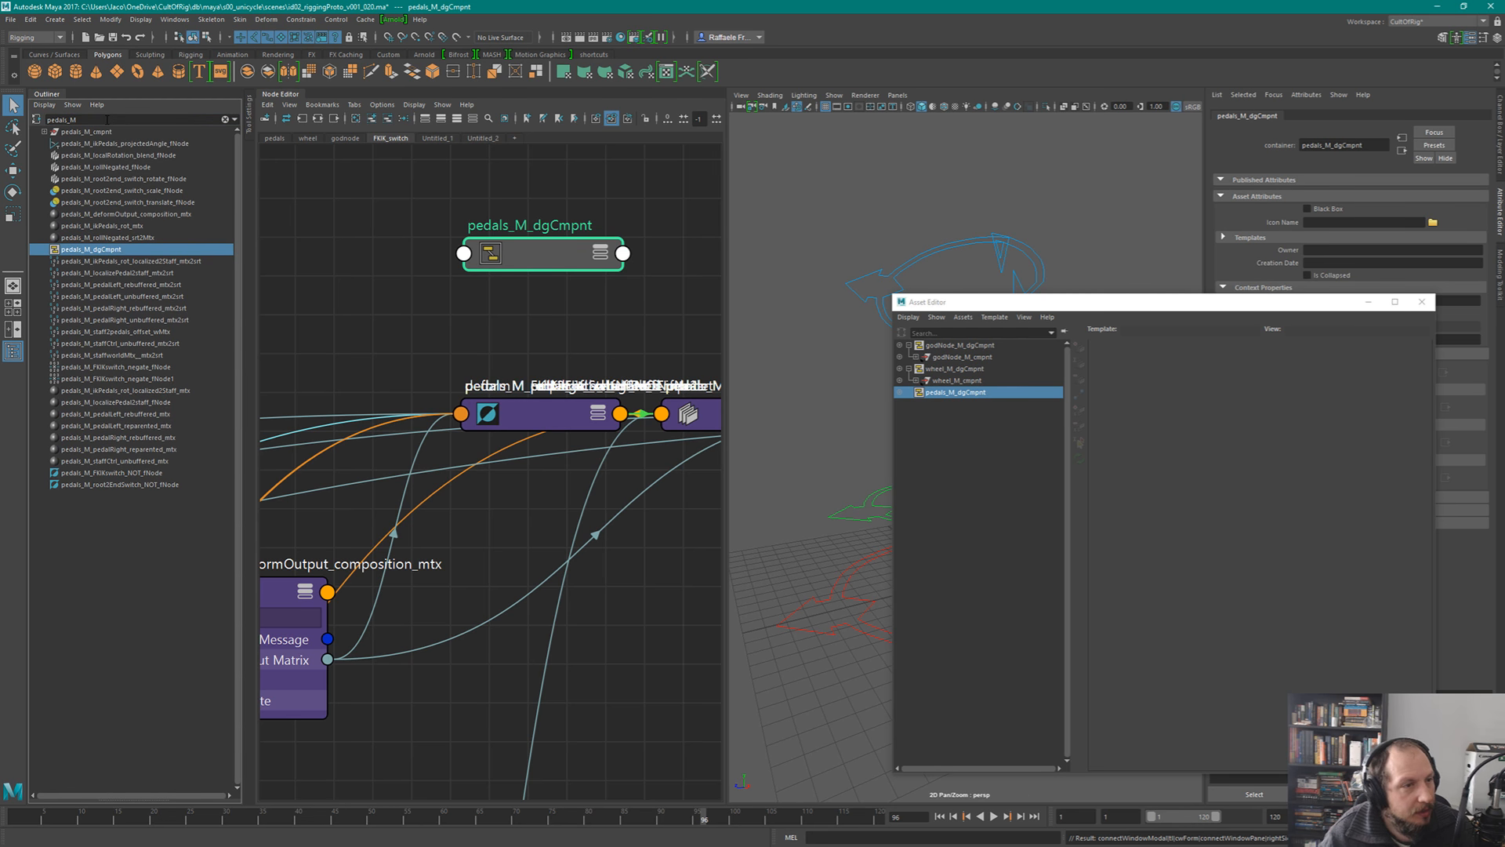
- Expand the pedals_M_cmpnt hierarchy in the Outliner and add every listed node except the container itself to pedals_M_dgCmpnt
left_click(43, 133)
left_click(44, 133)
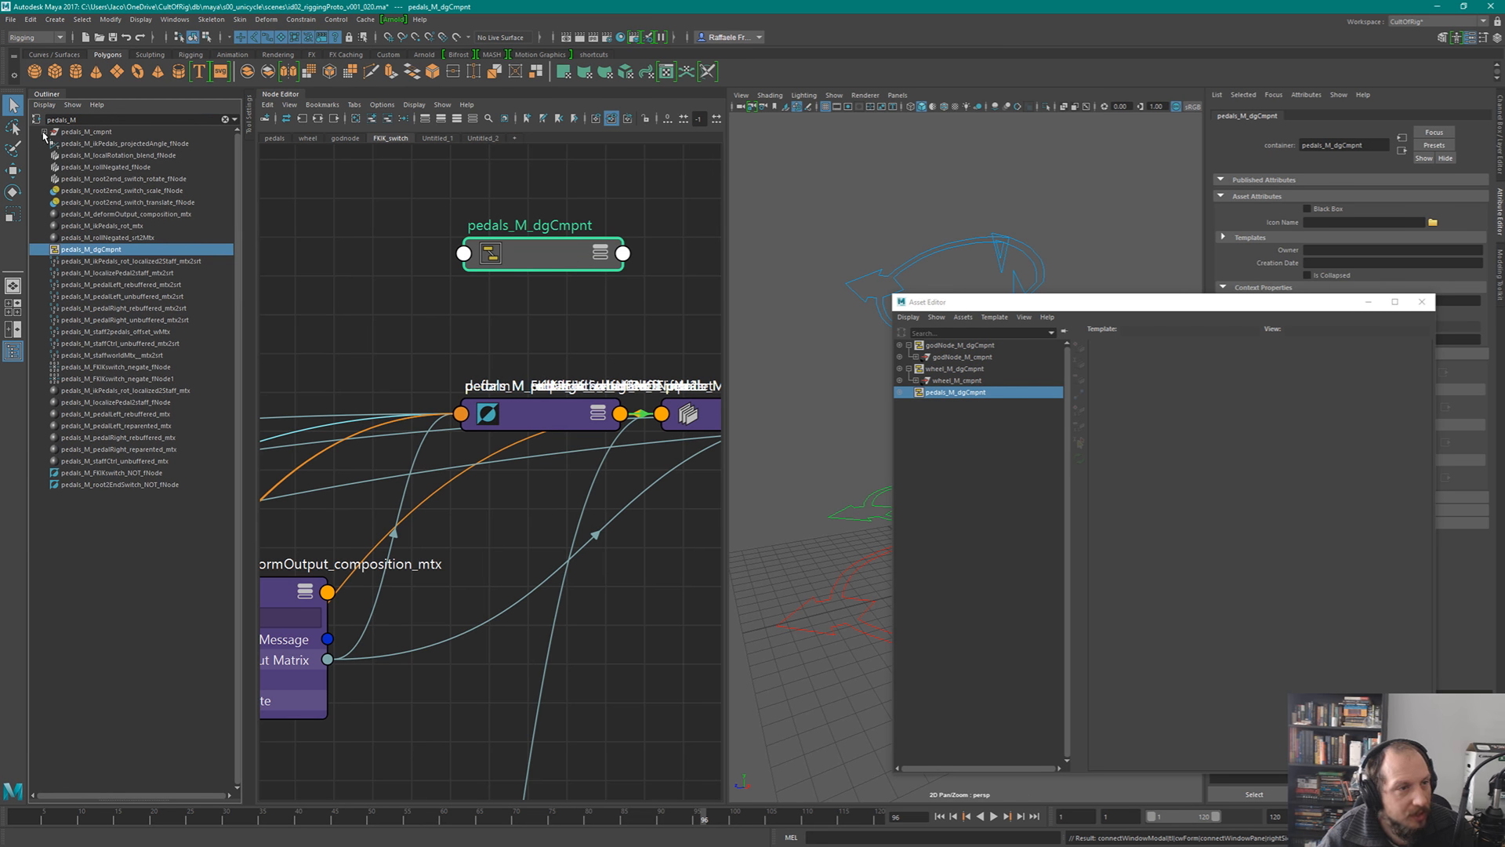
left_click(44, 132)
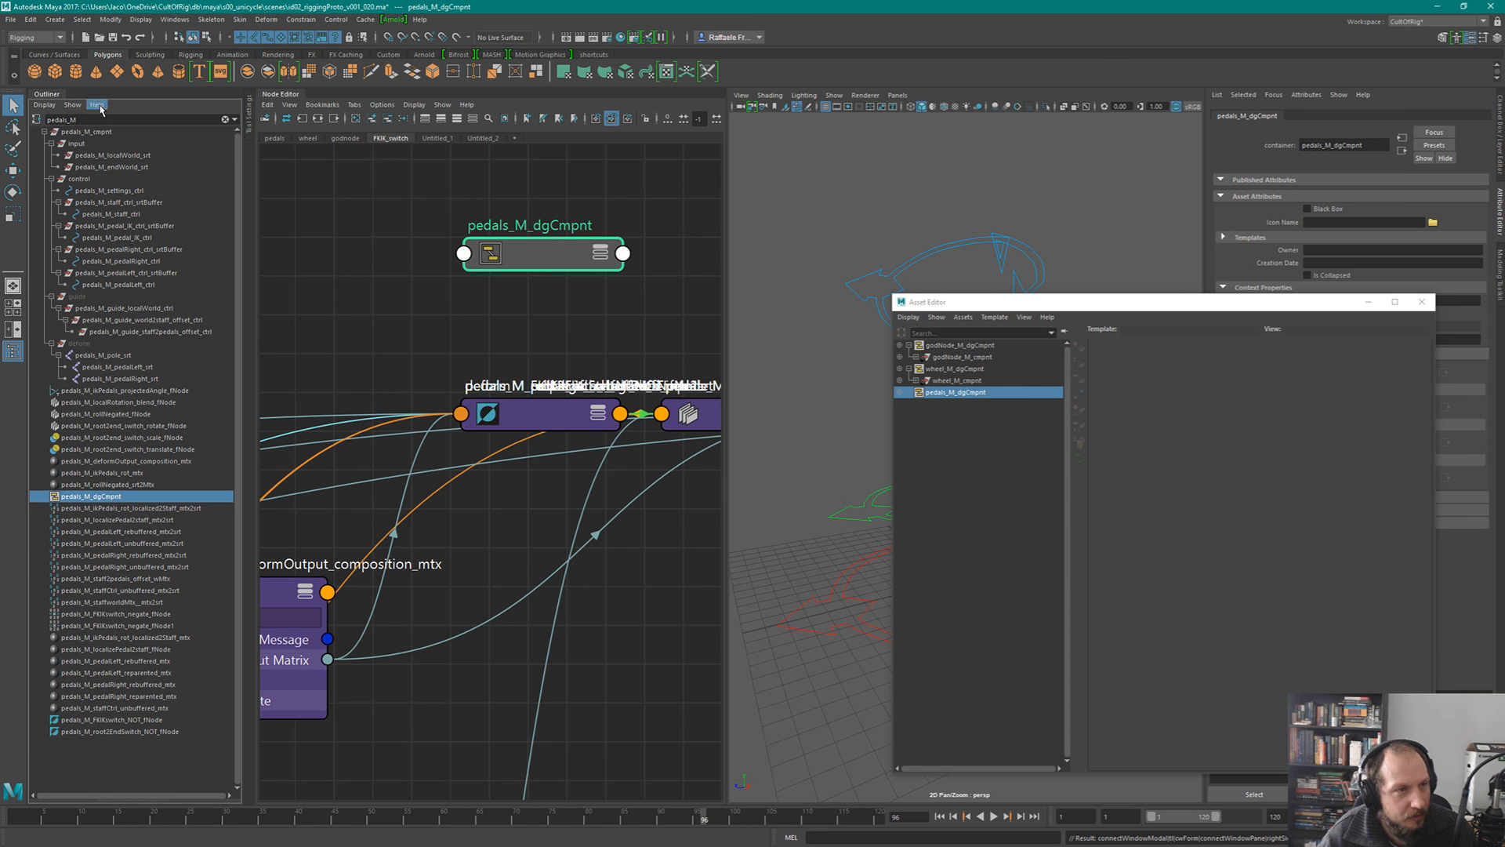
left_click(78, 133)
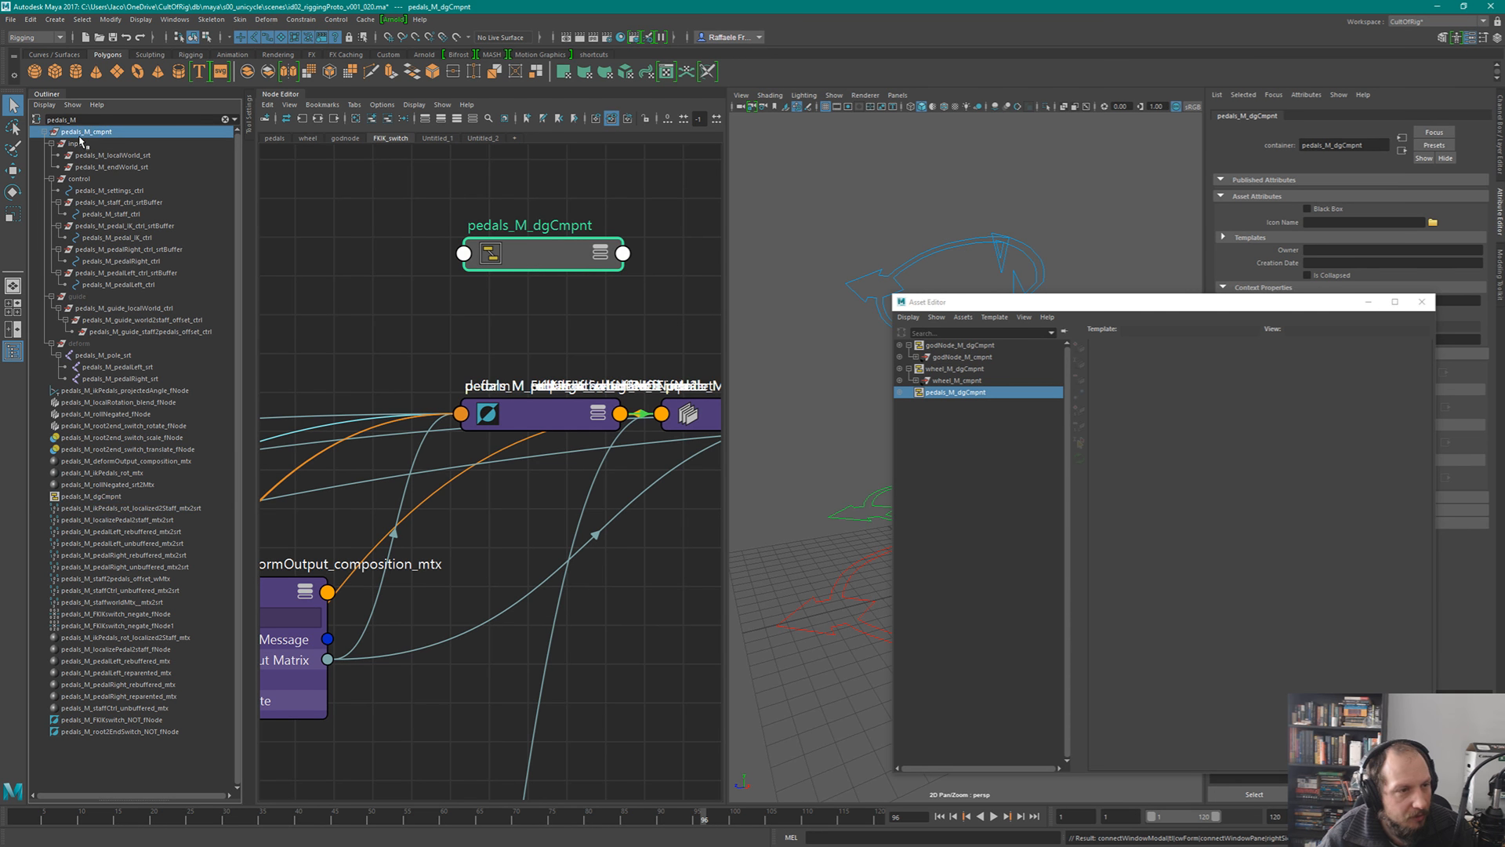
left_click(126, 732, "shift")
left_click(92, 496, "ctrl")
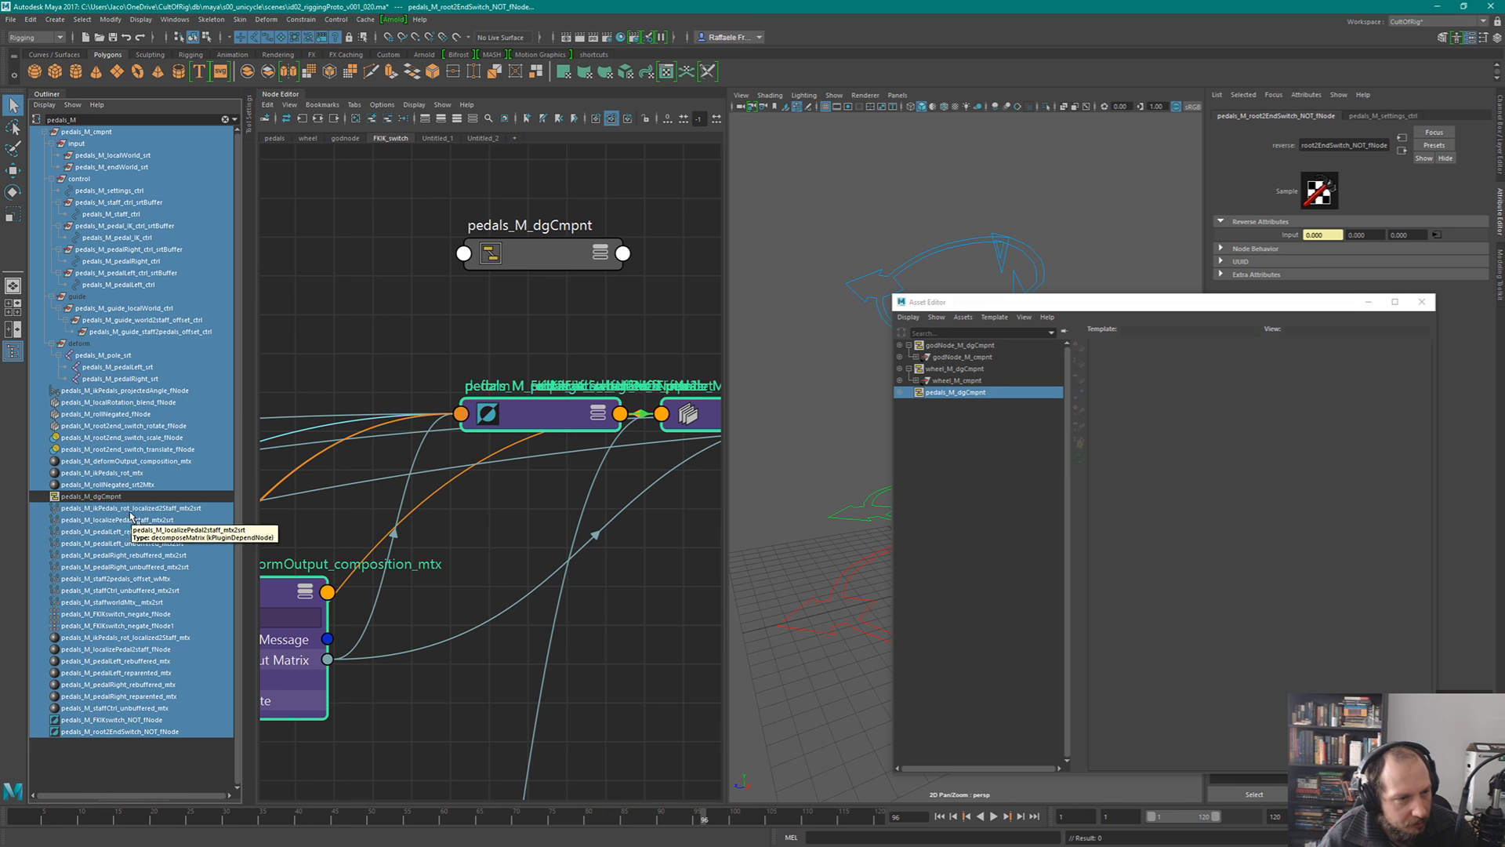
middle_click_drag(112, 508, 108, 496)
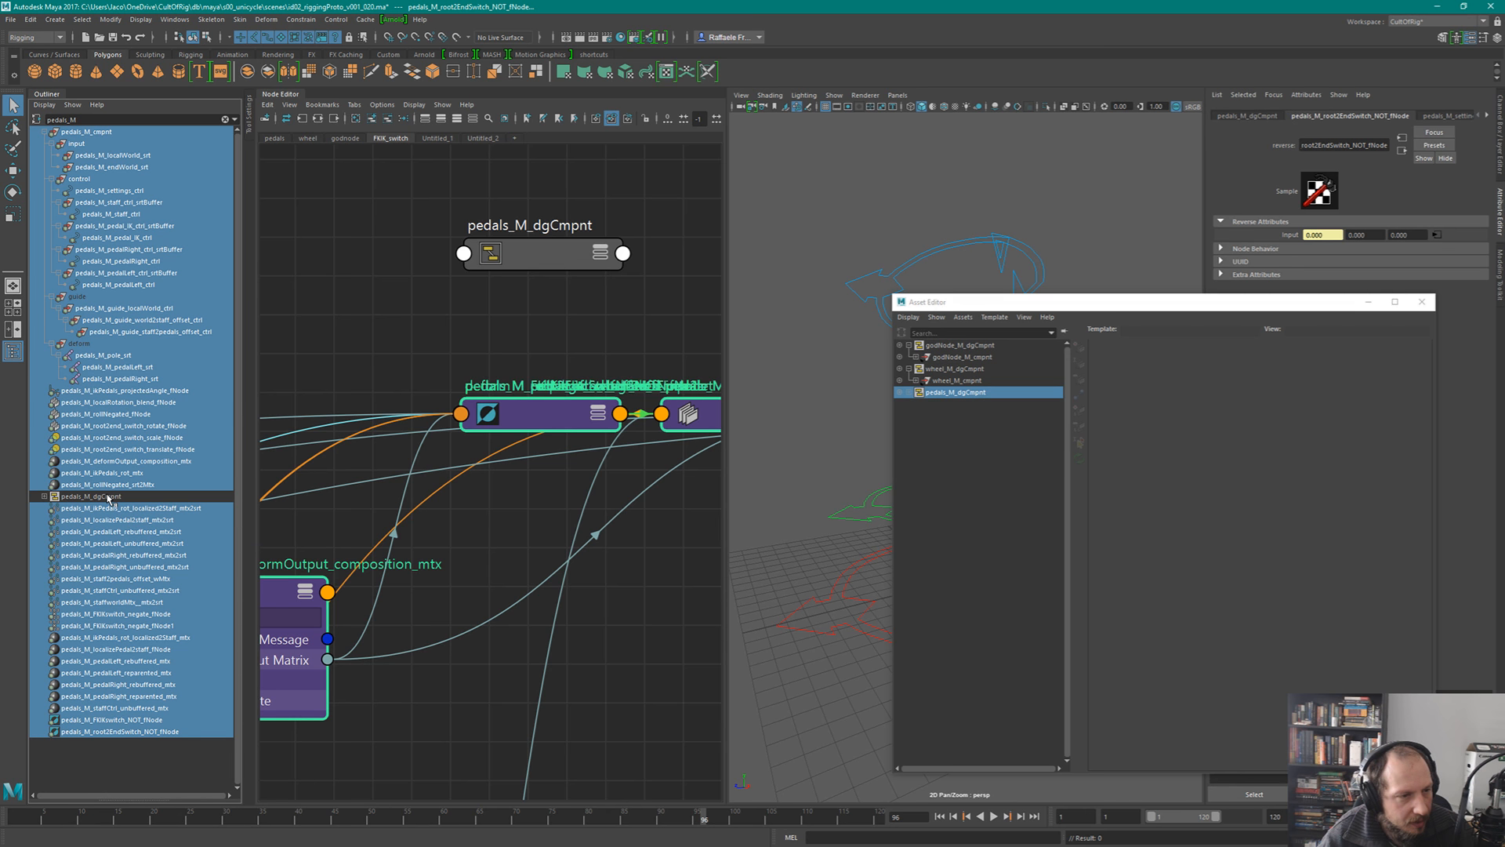
- Set the Outliner's advanced asset contents to list members only under their container, and expand pedals_M_cmpnt inside pedals_M_dgCmpnt
left_click(44, 496)
left_click(75, 496)
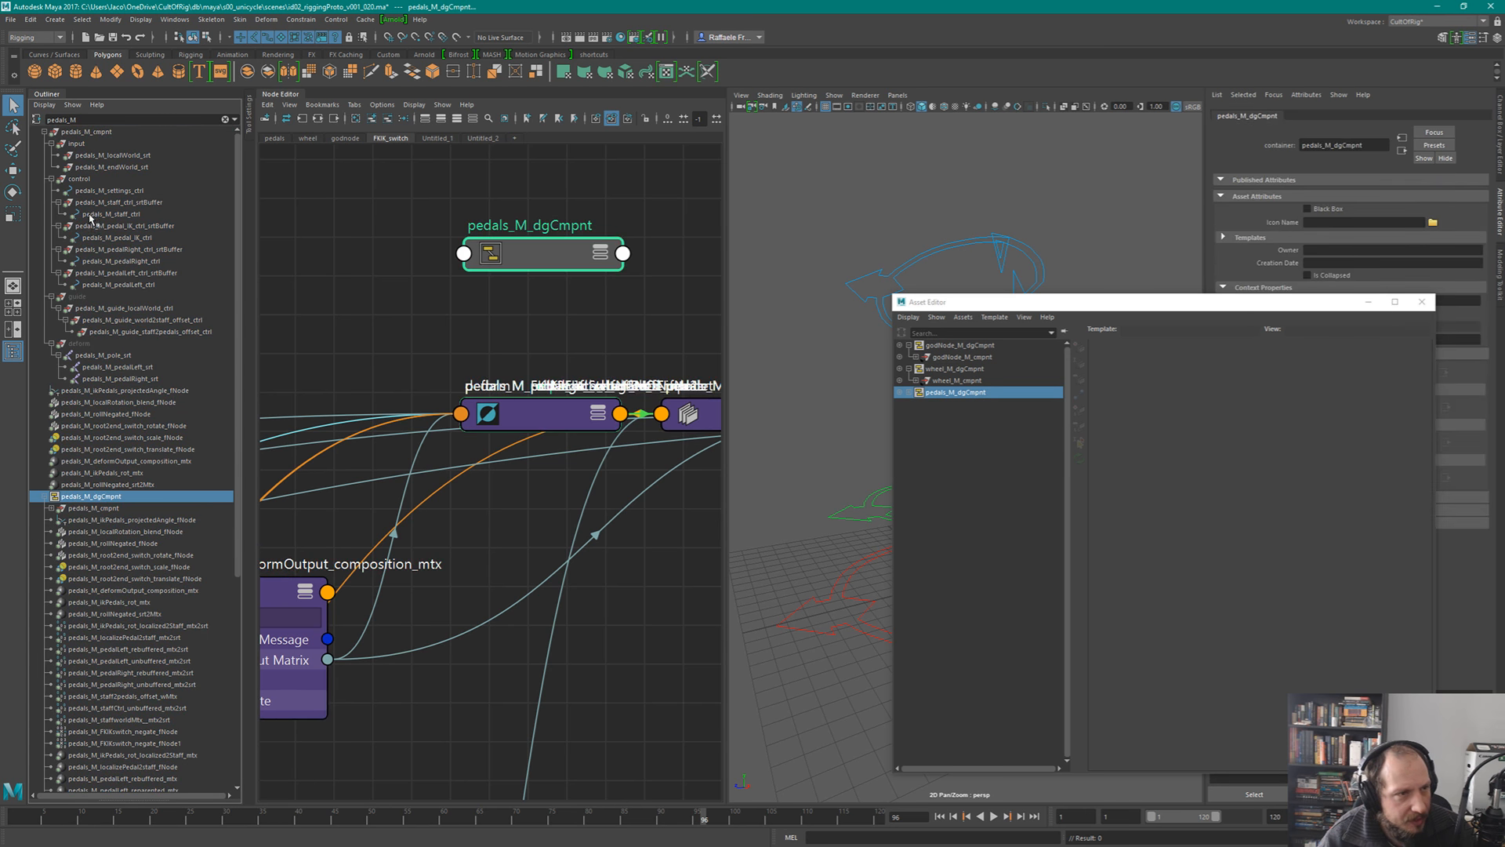
left_click(73, 104)
mouse_move(45, 104)
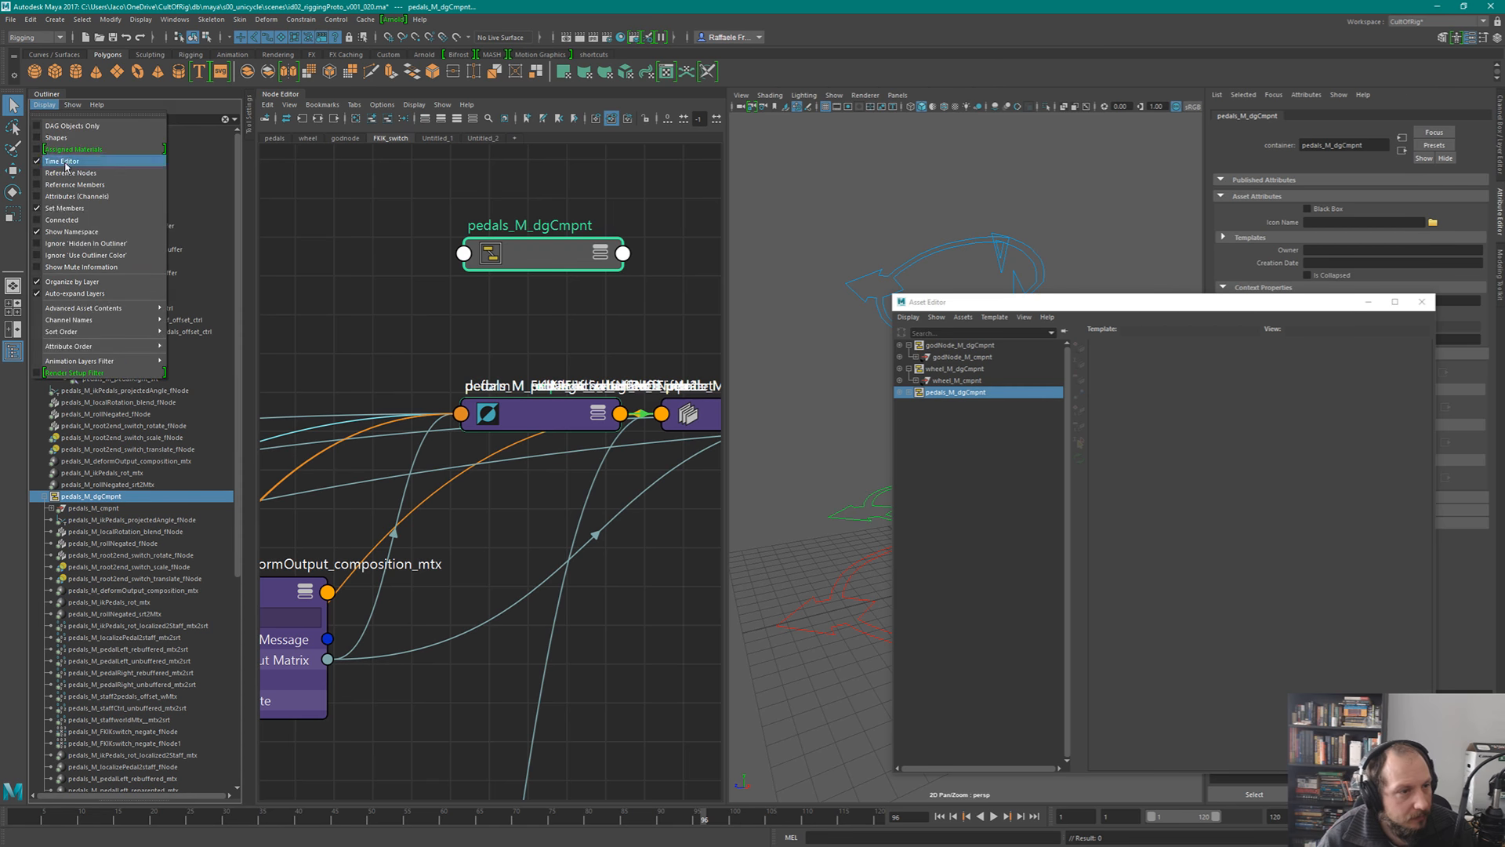
mouse_move(102, 308)
left_click(205, 321)
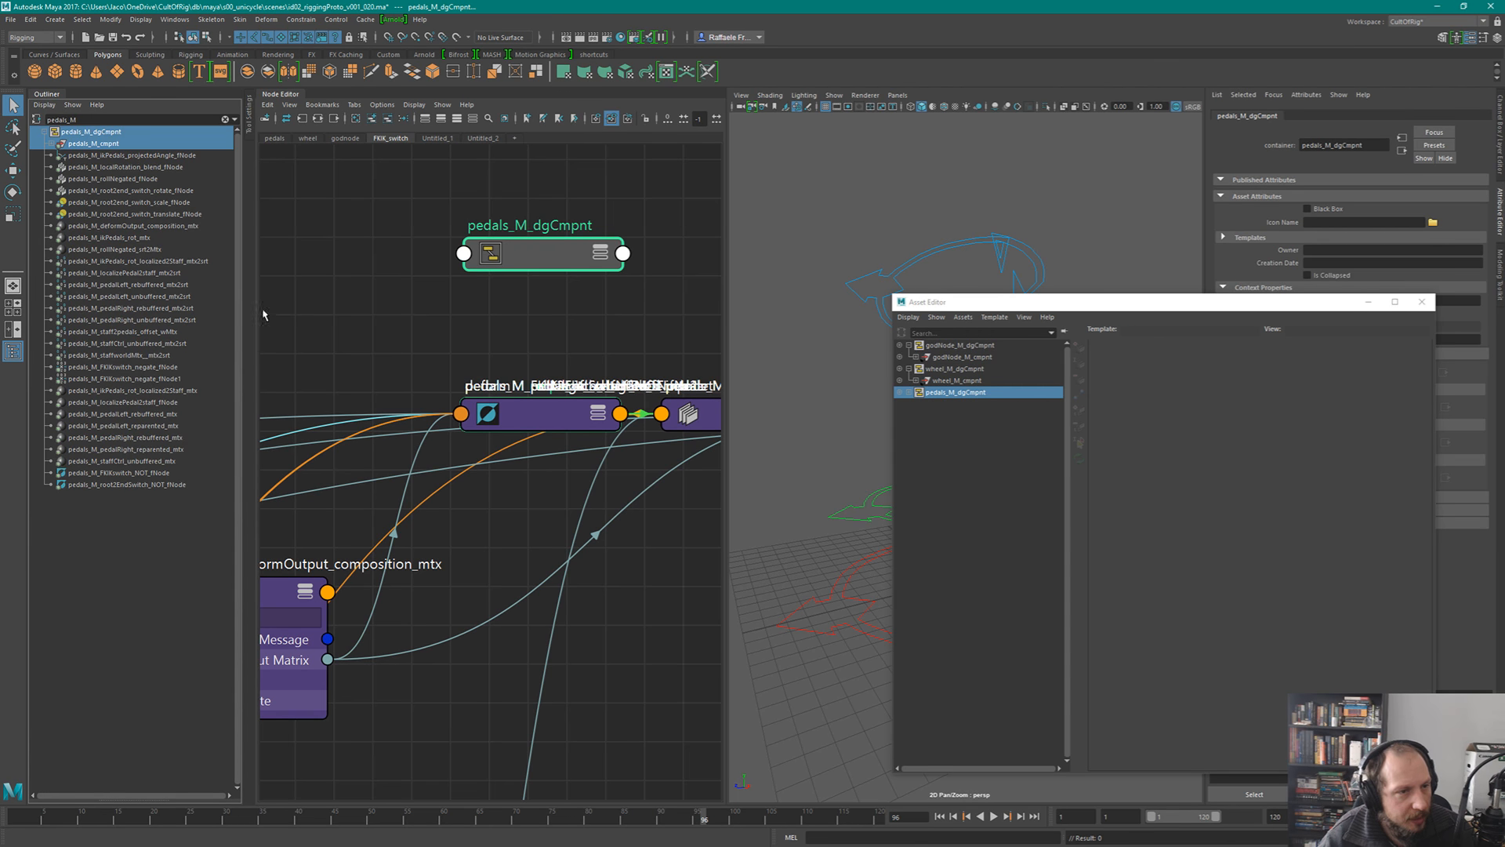
left_click(53, 144)
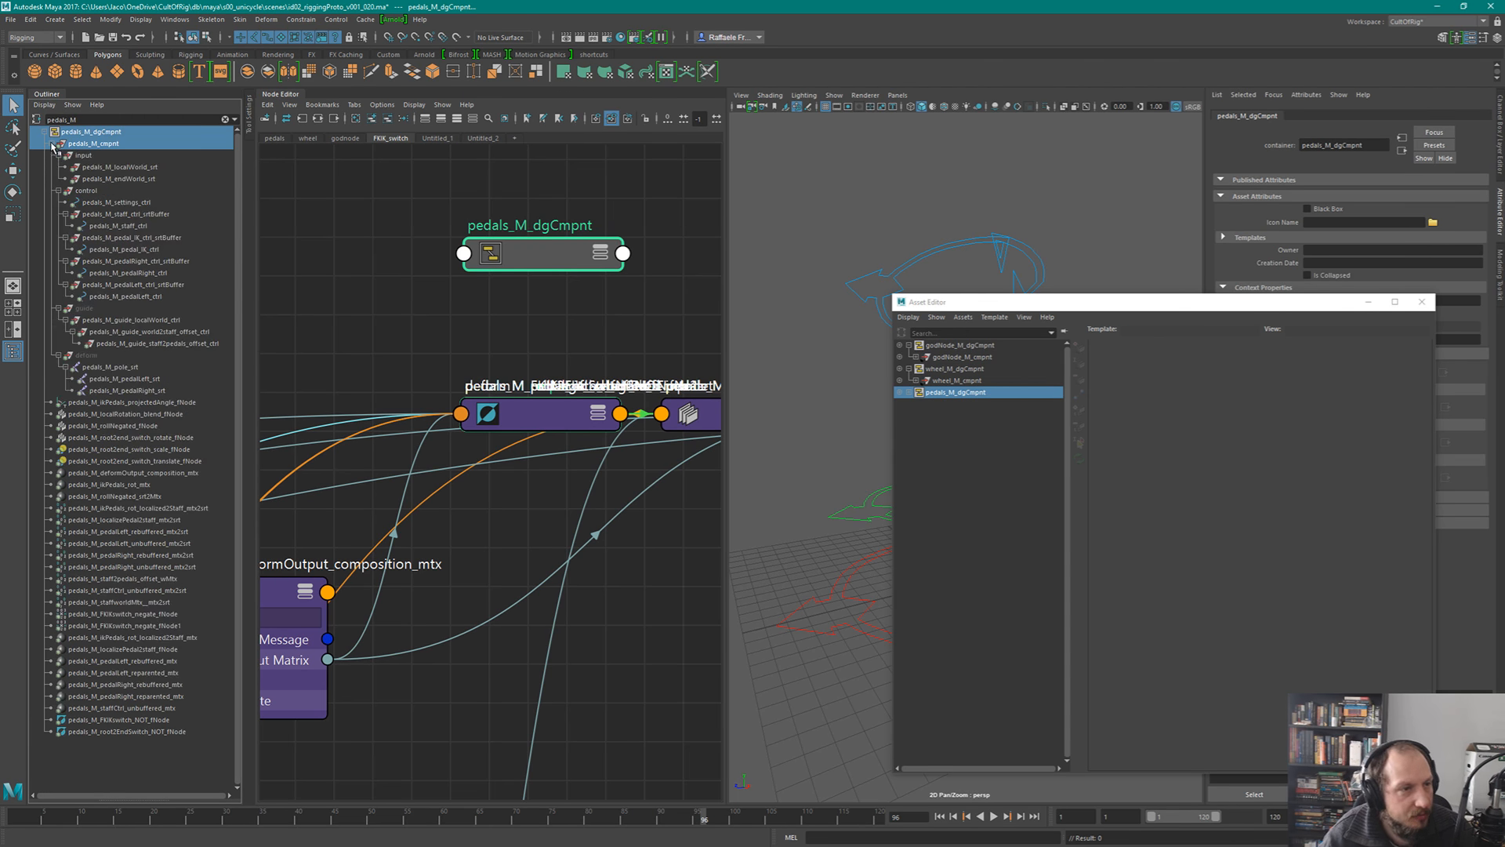
- Review the members of pedals_M_dgCmpnt in the Asset Editor and close the editor
left_click(907, 391)
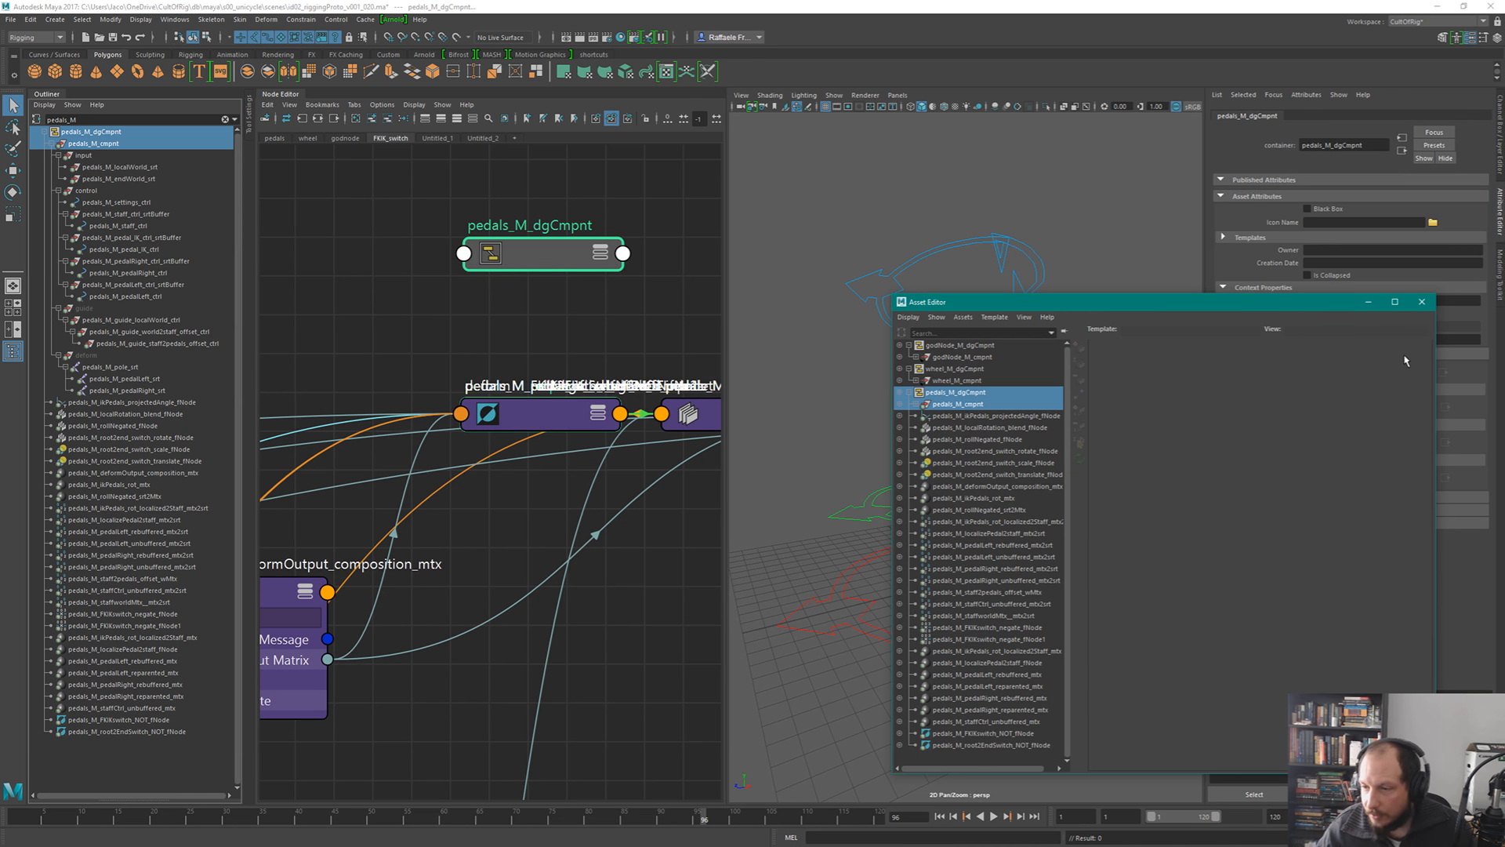
left_click(1422, 303)
- Publish pedals_M_cmpnt as both the parent anchor and the child anchor of the pedals_M_dgCmpnt container
left_click_drag(484, 213, 503, 346)
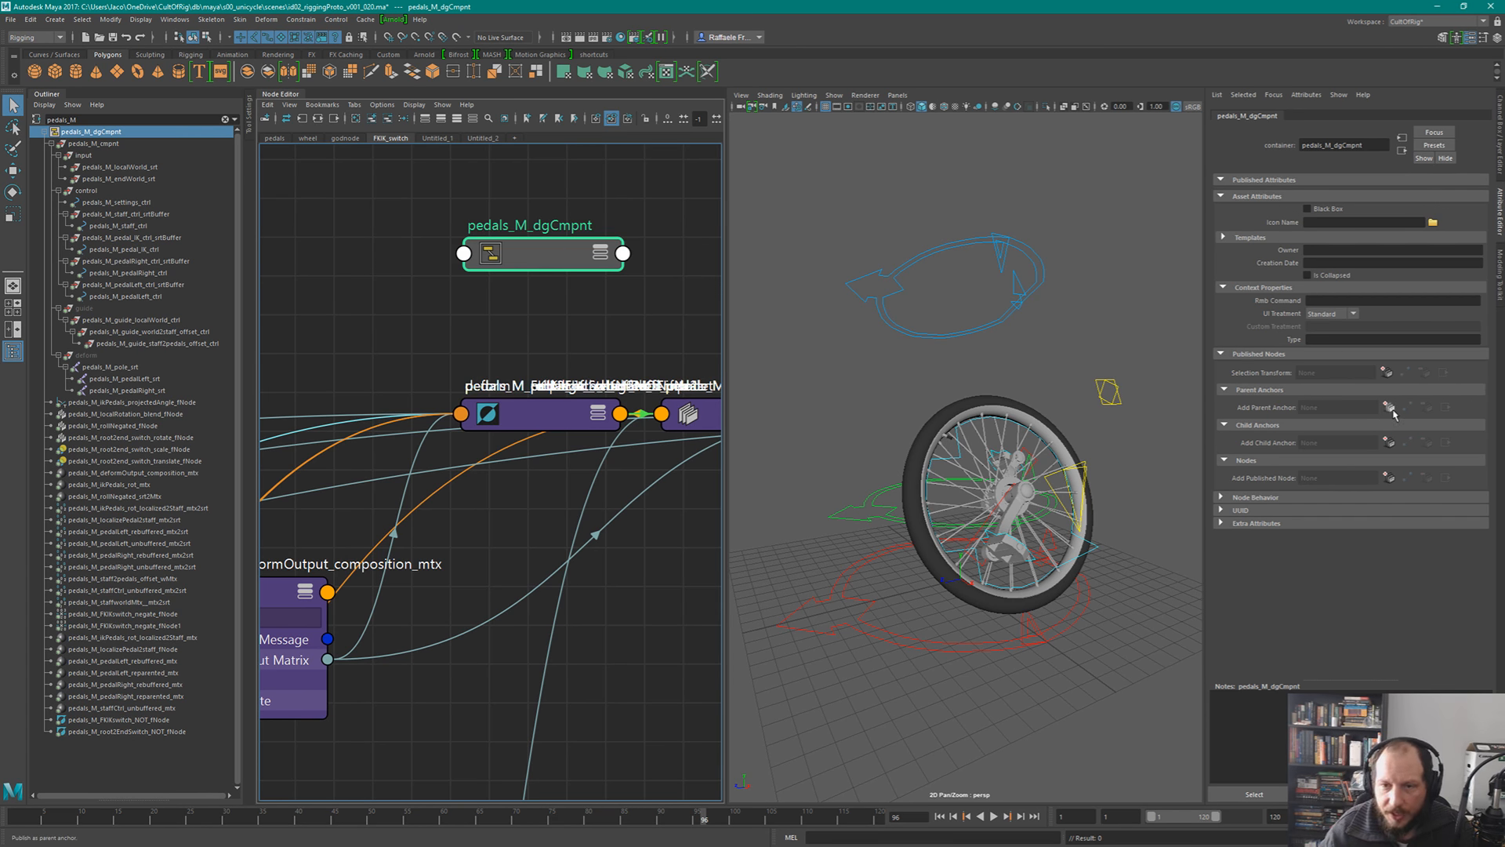
left_click(92, 144)
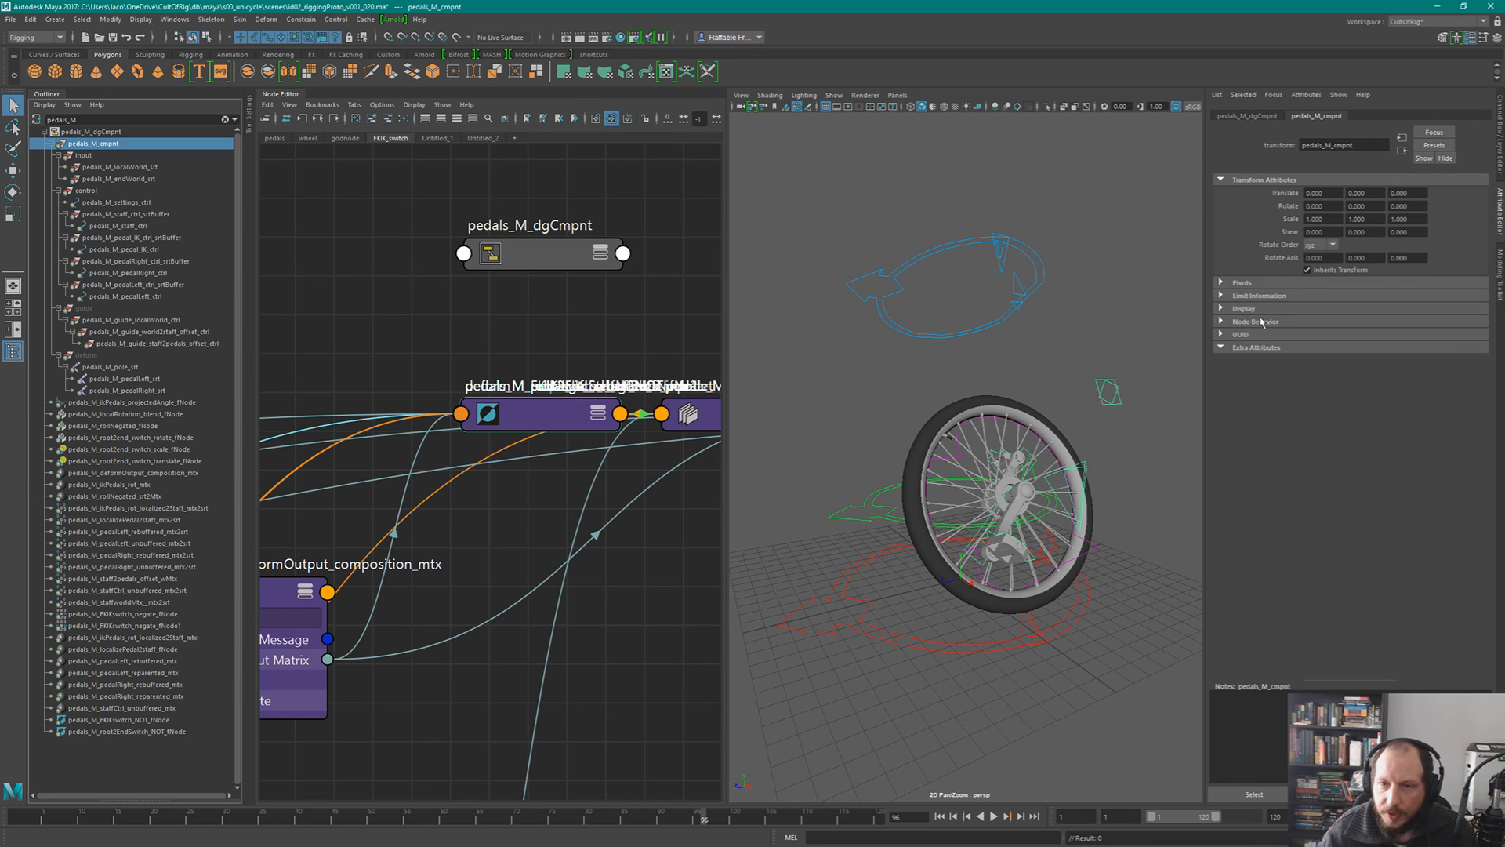
left_click(1290, 322)
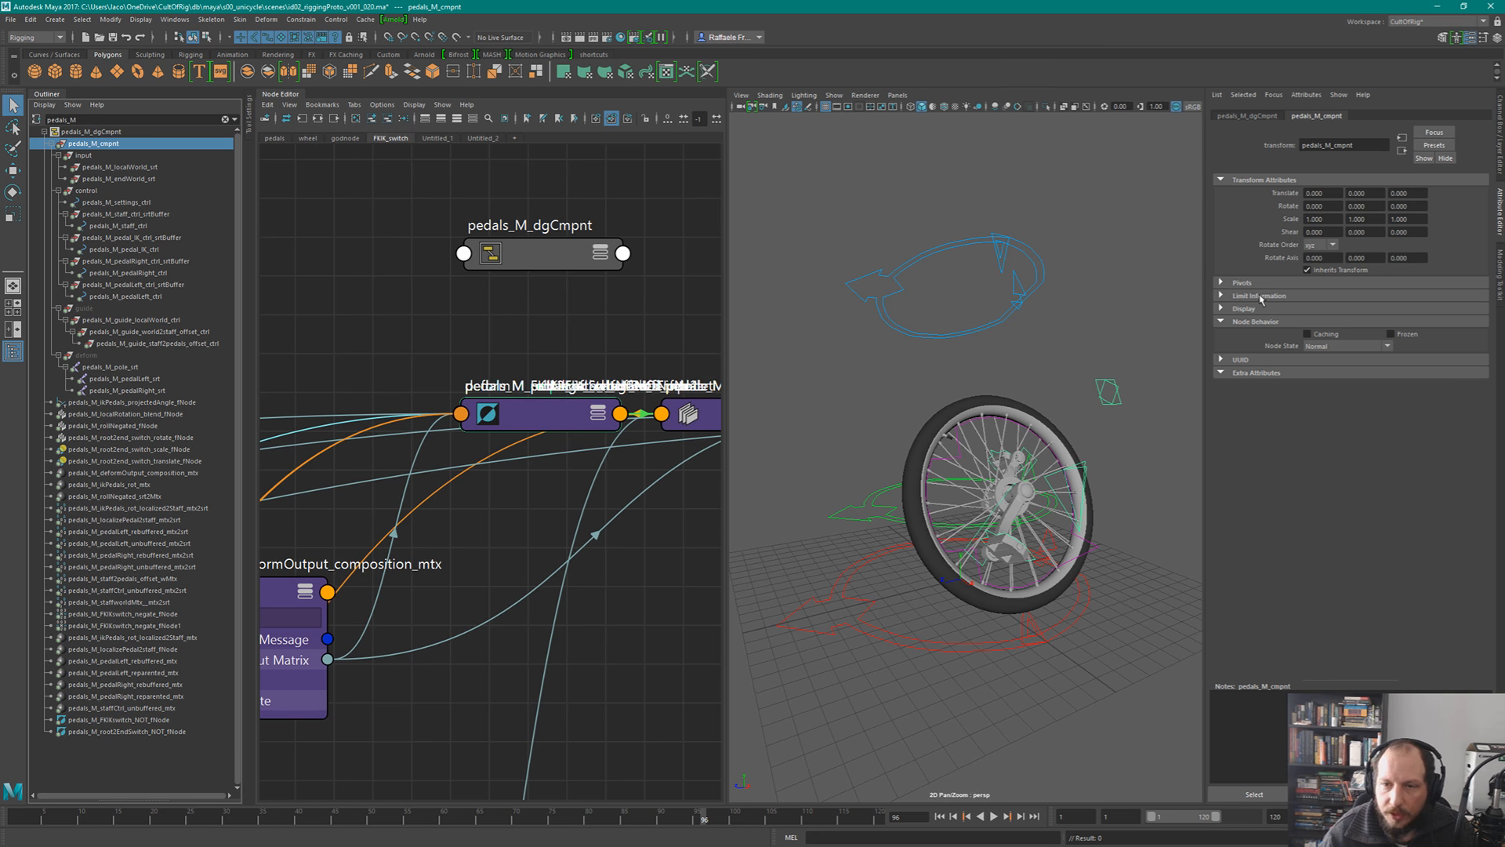
left_click(1247, 116)
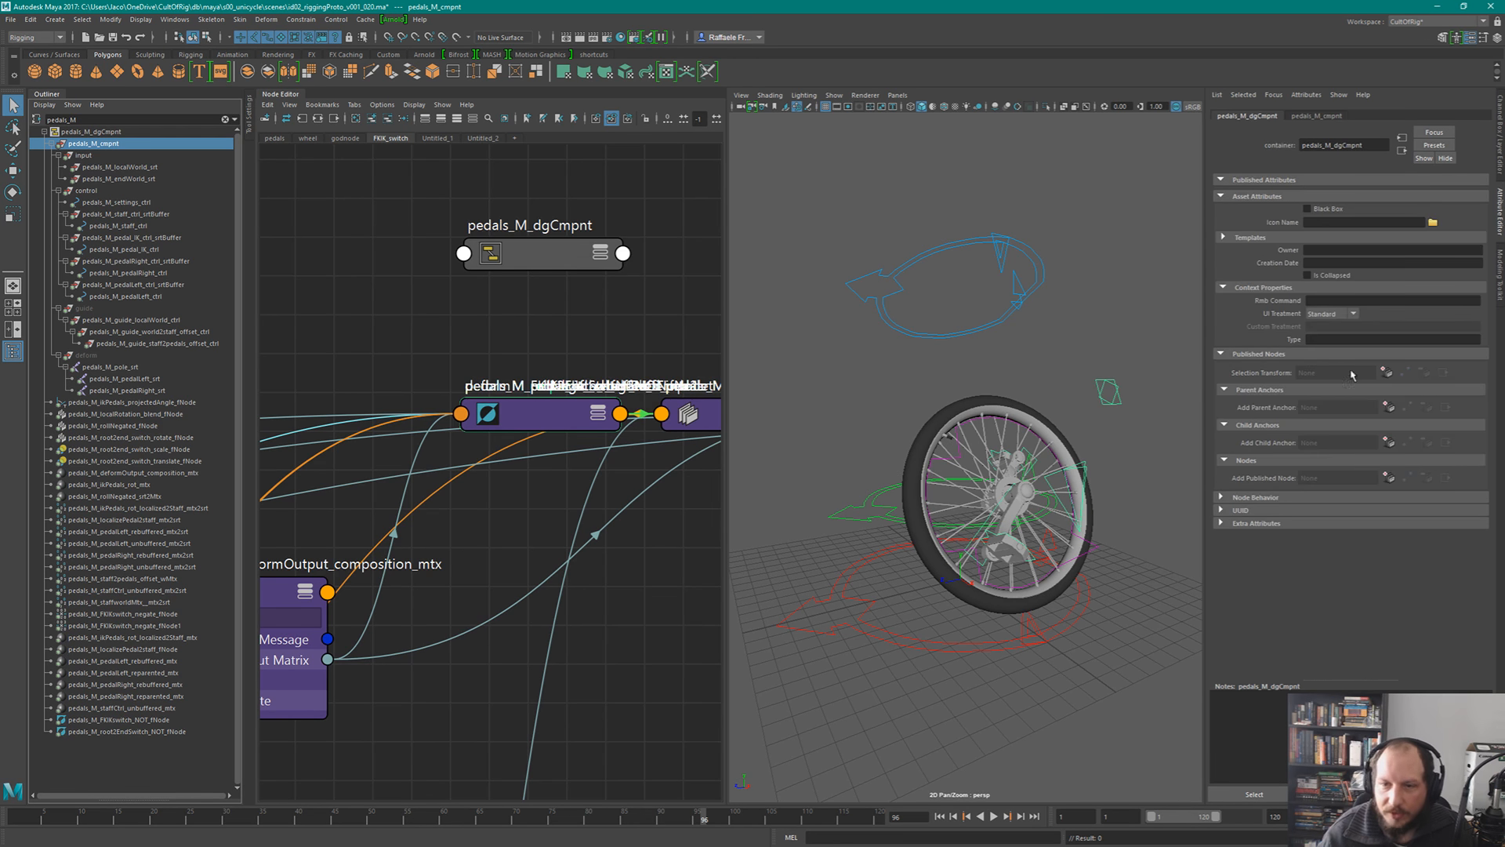
left_click(1388, 407)
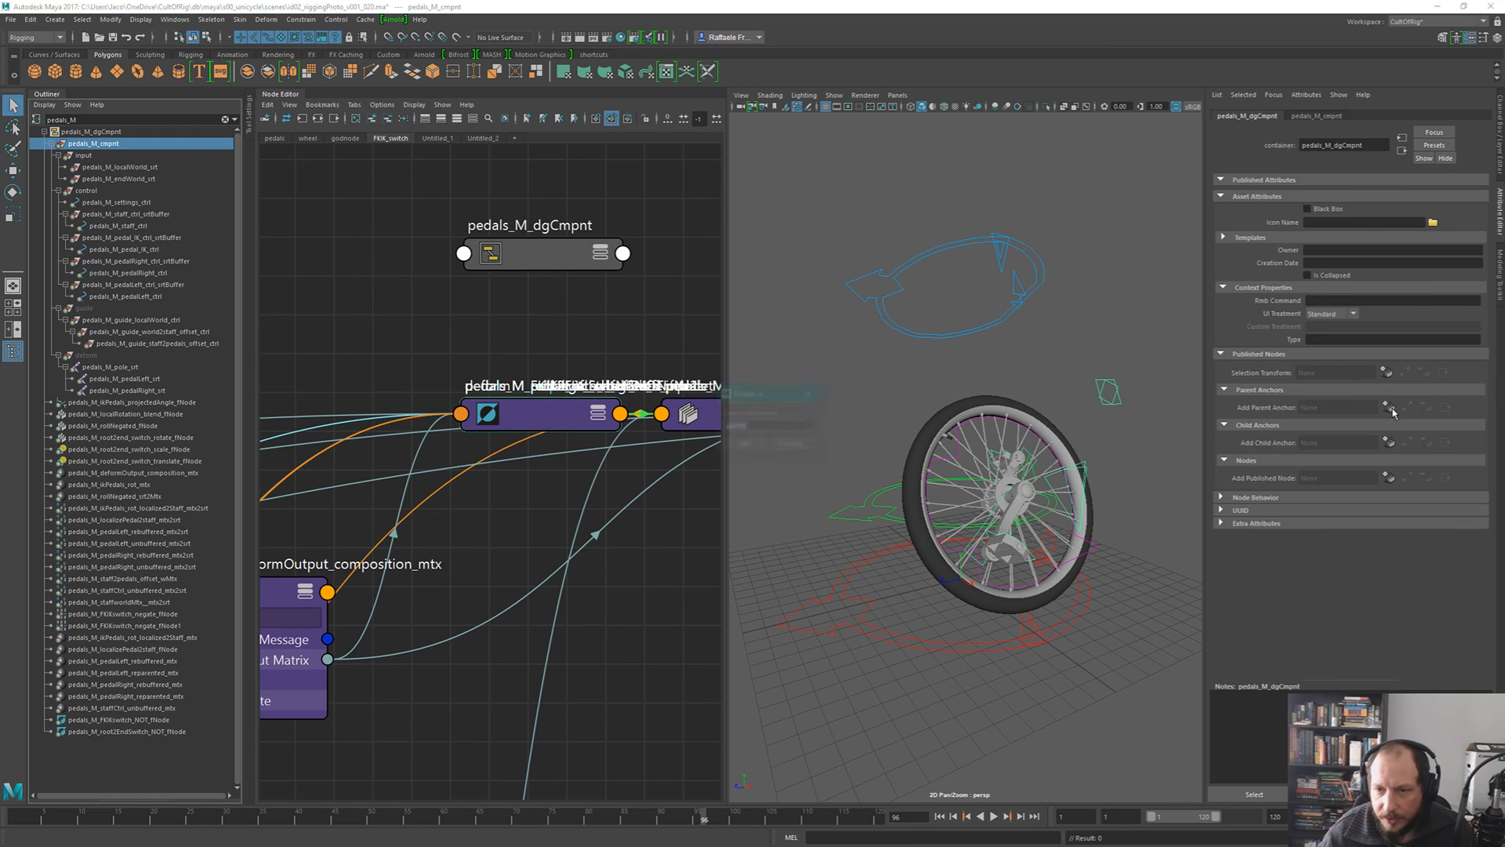
left_click(745, 446)
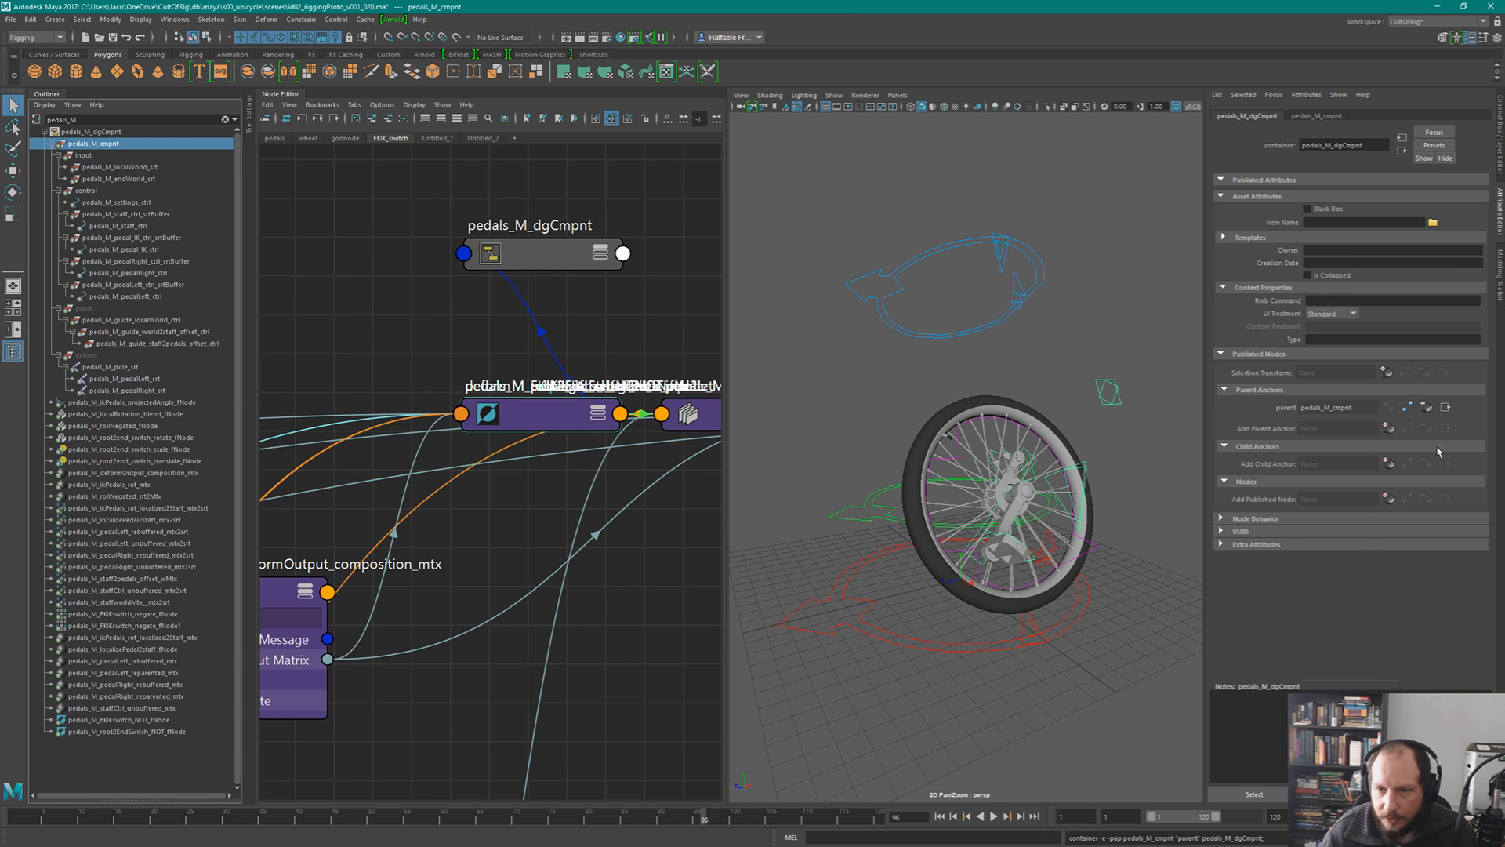
left_click(1388, 463)
left_click(746, 446)
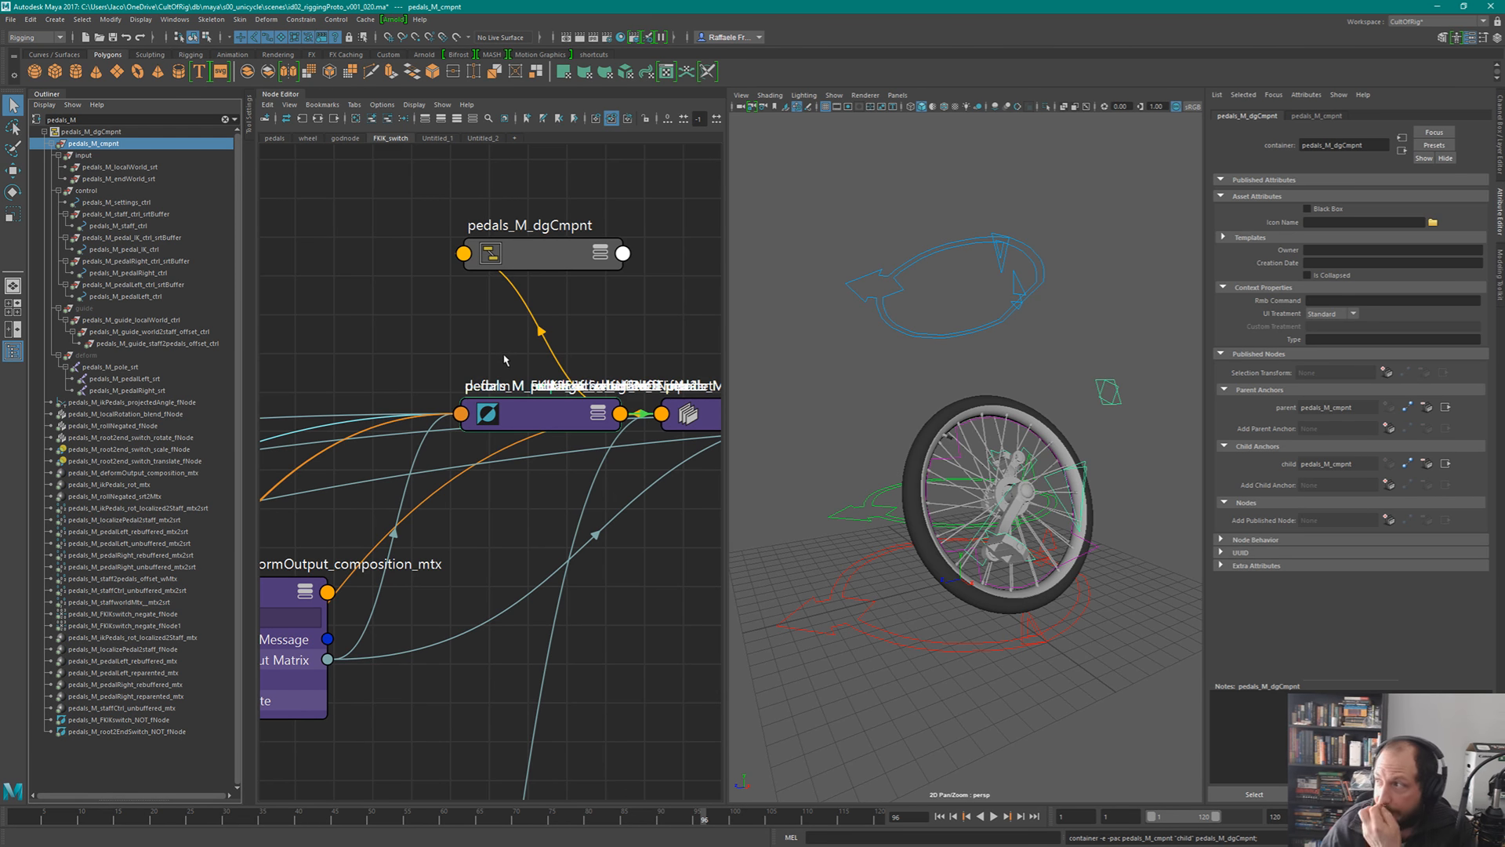
- Open the attributes of pedals_M_dgCmpnt in a separate window clear of the node graph, with its published nodes section expanded
left_click(140, 203)
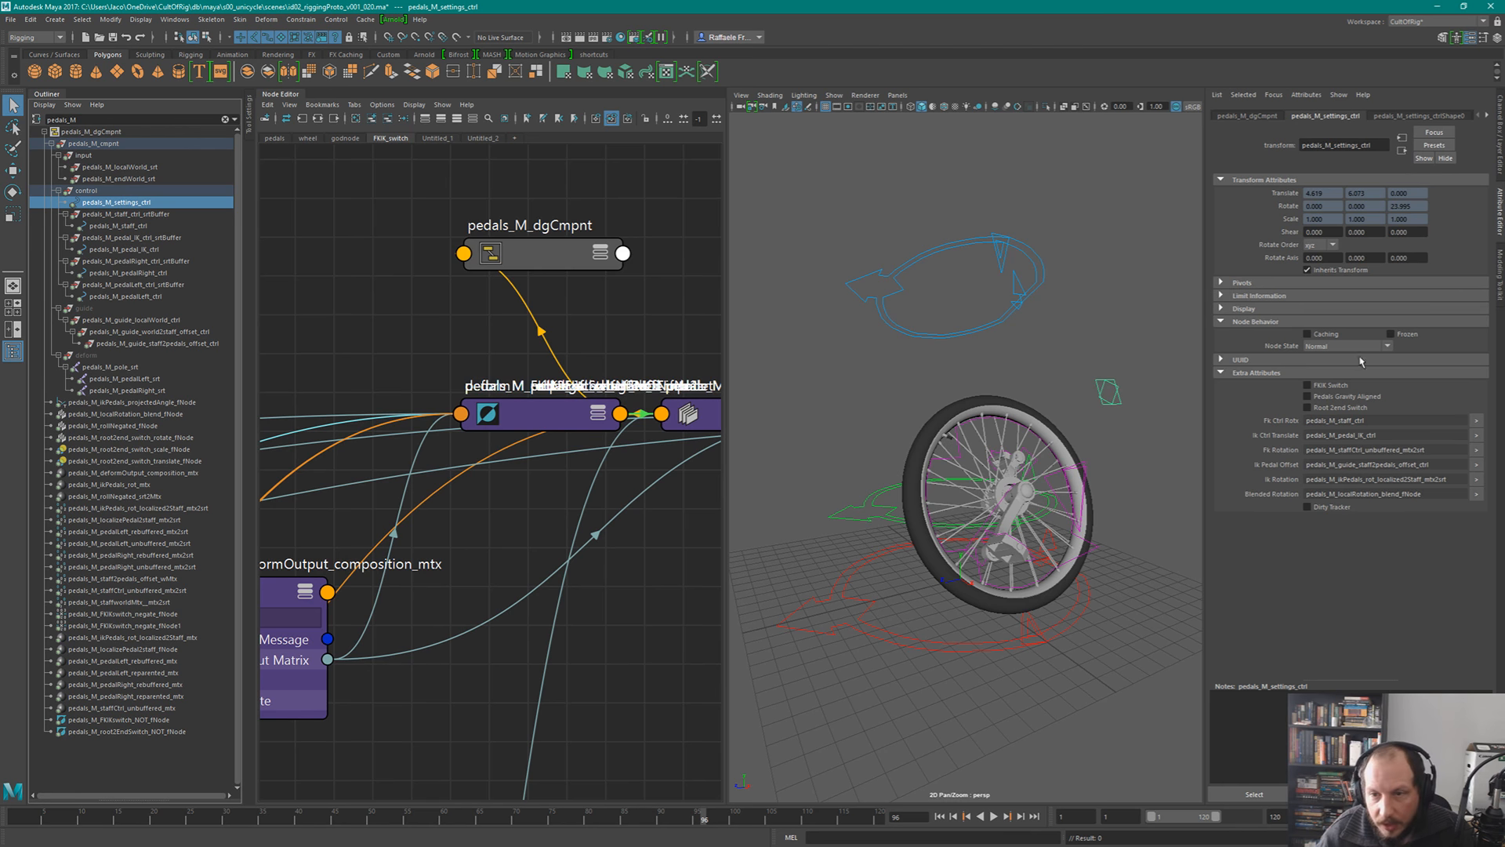
left_click(1246, 117)
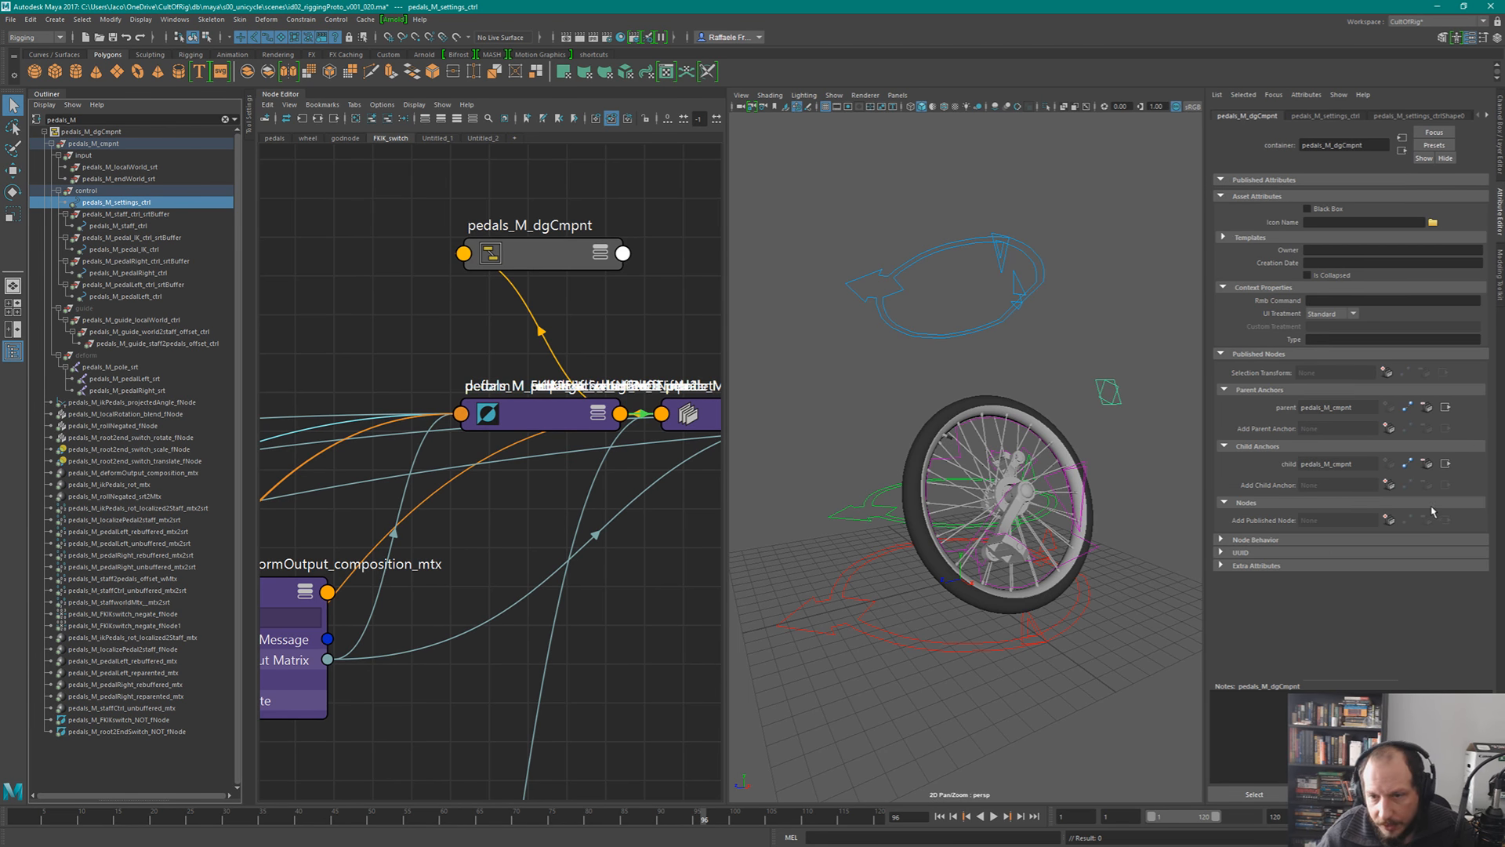
left_click(1439, 132)
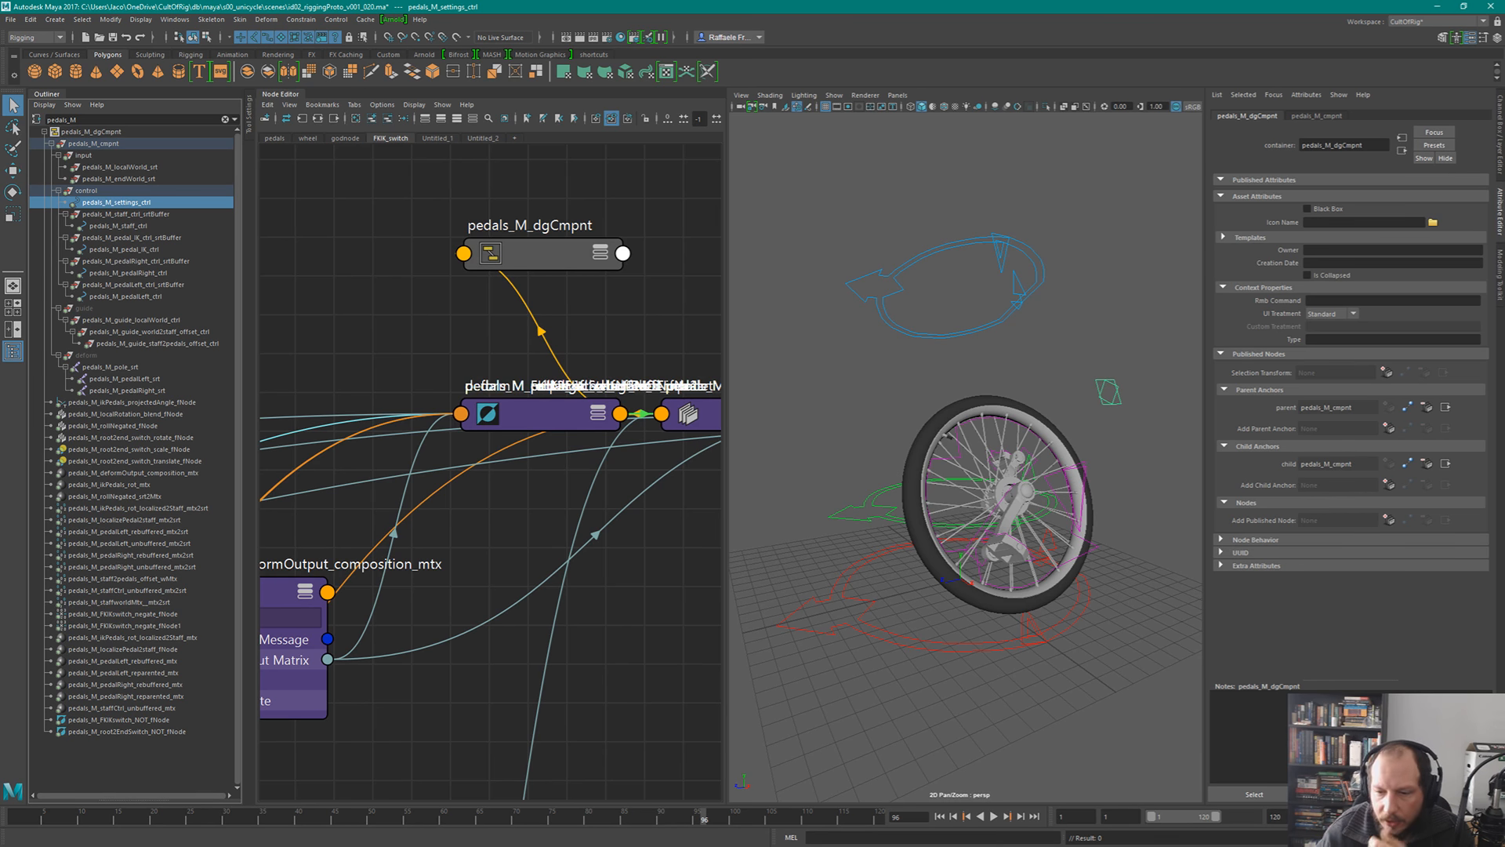
left_click(1401, 151)
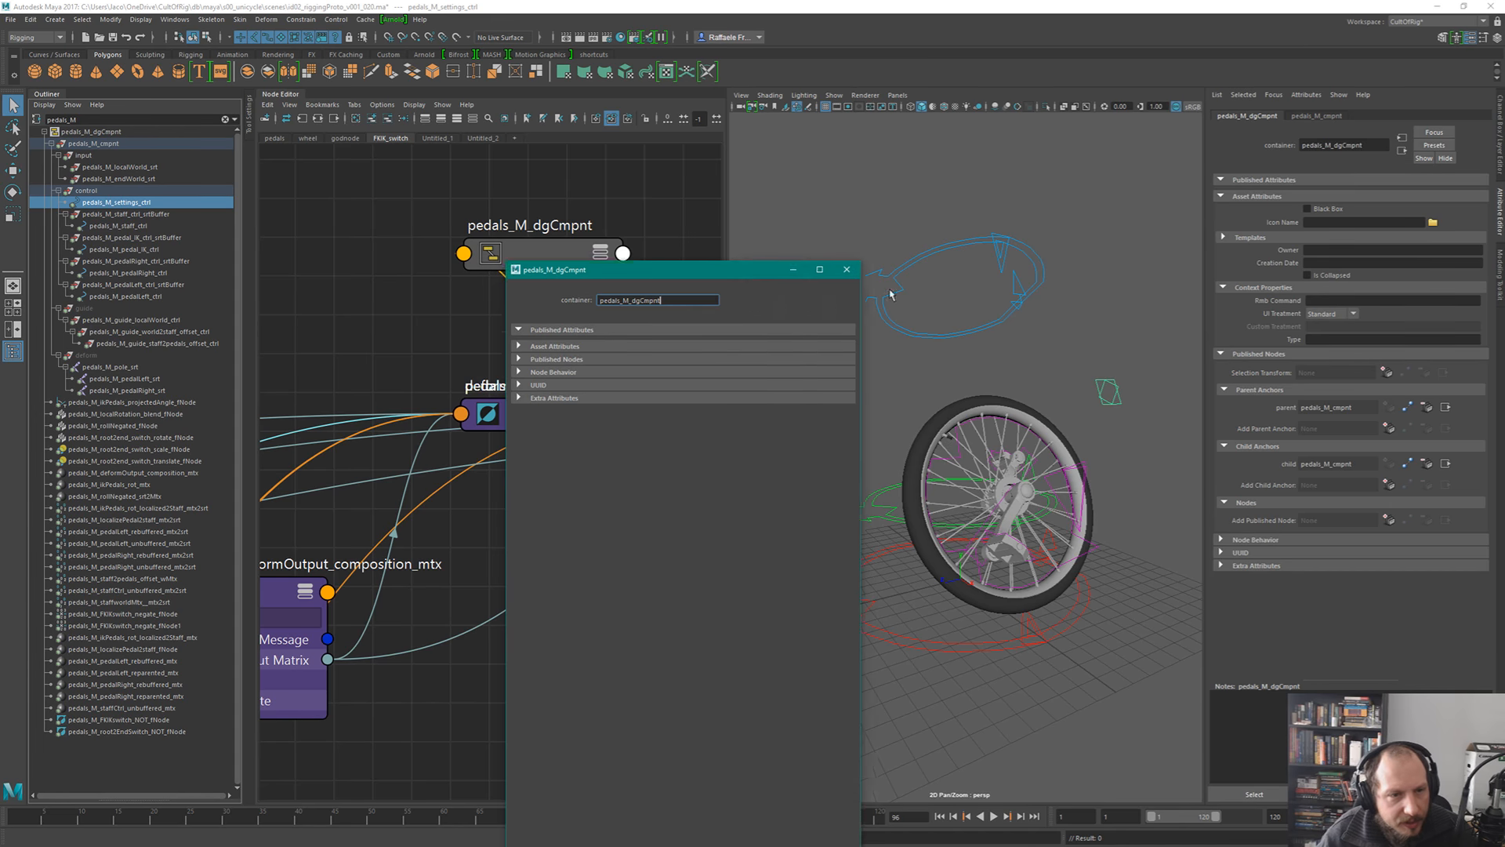
left_click(568, 314)
left_click_drag(729, 221, 1097, 231)
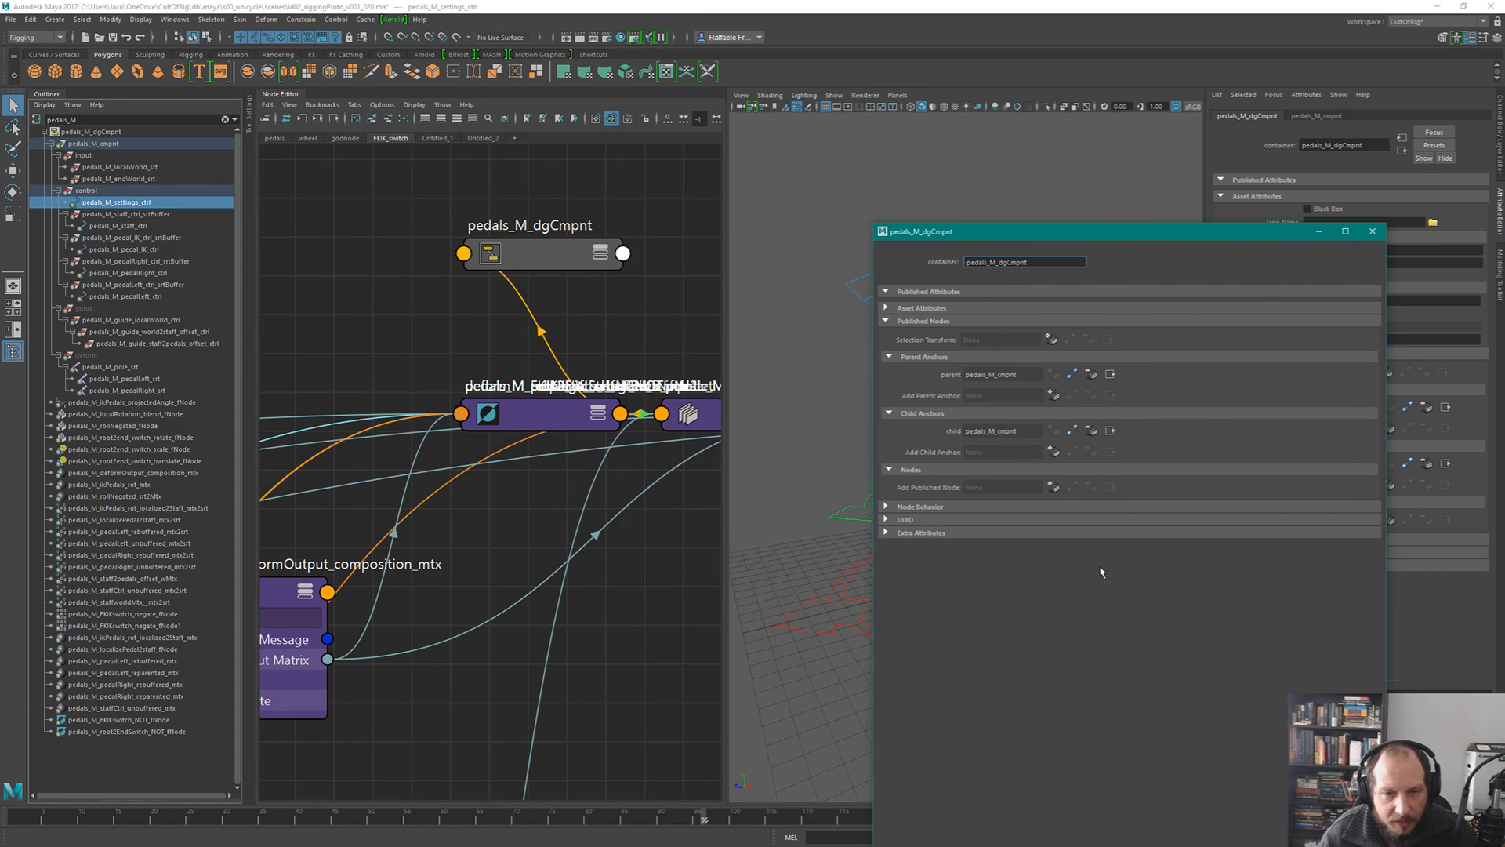
- Publish pedals_M_settings_ctrl as a node of pedals_M_dgCmpnt under the name settings
left_click(648, 305)
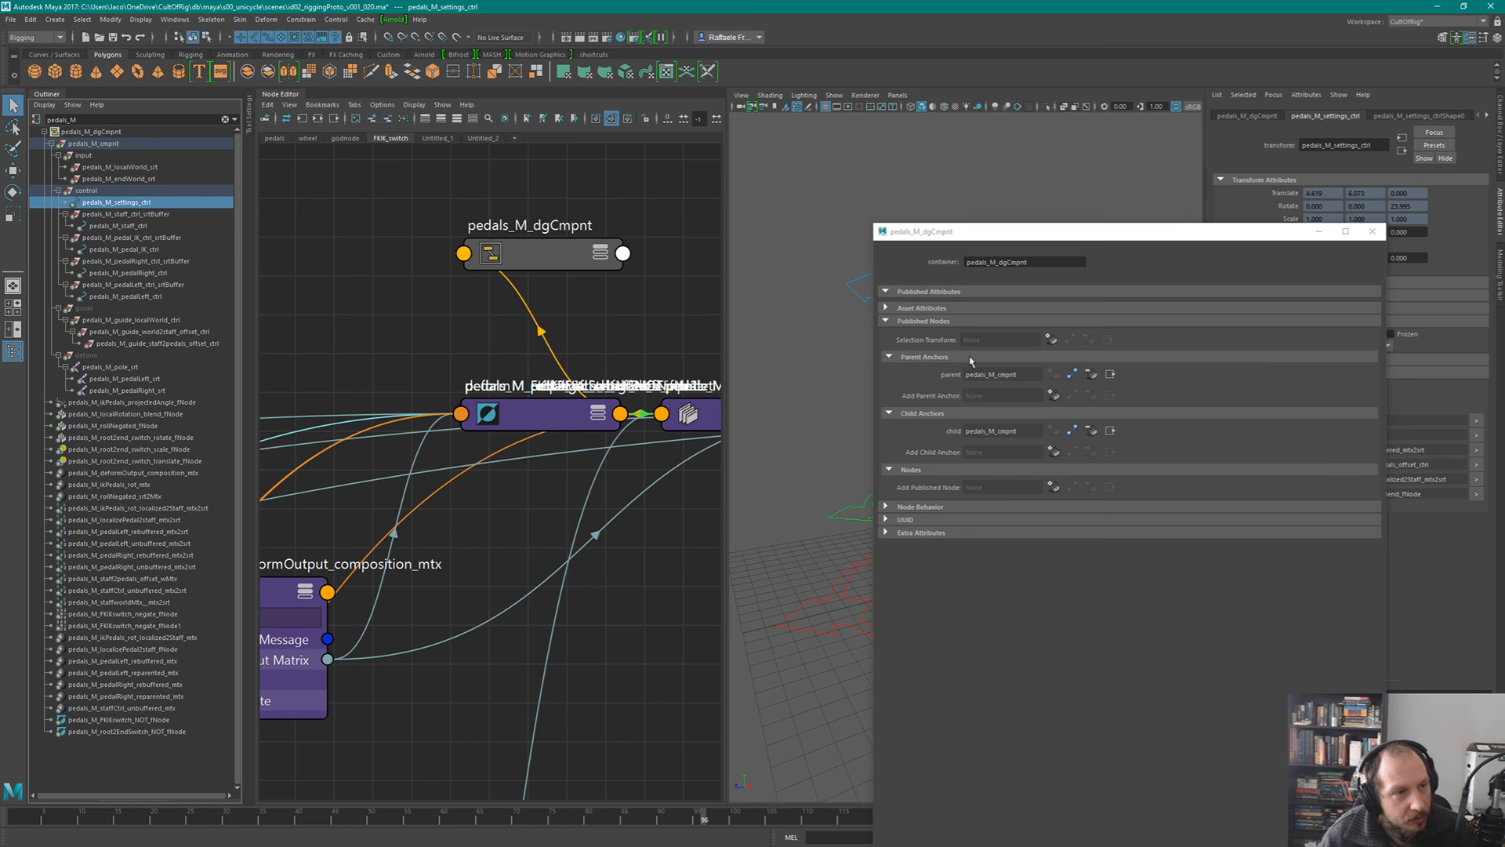
left_click(1053, 487)
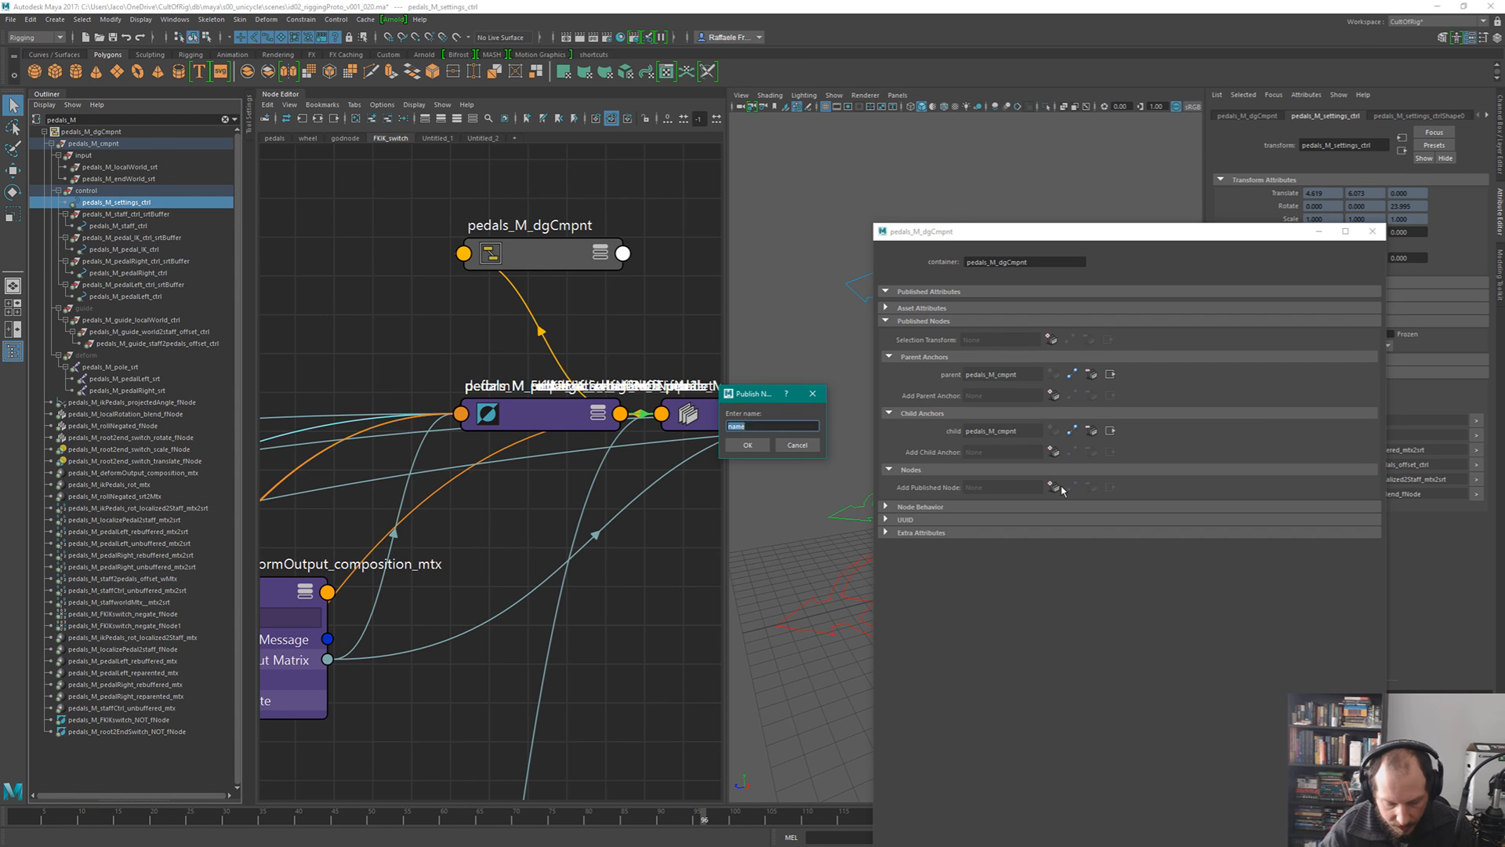
type("settings")
key("Return")
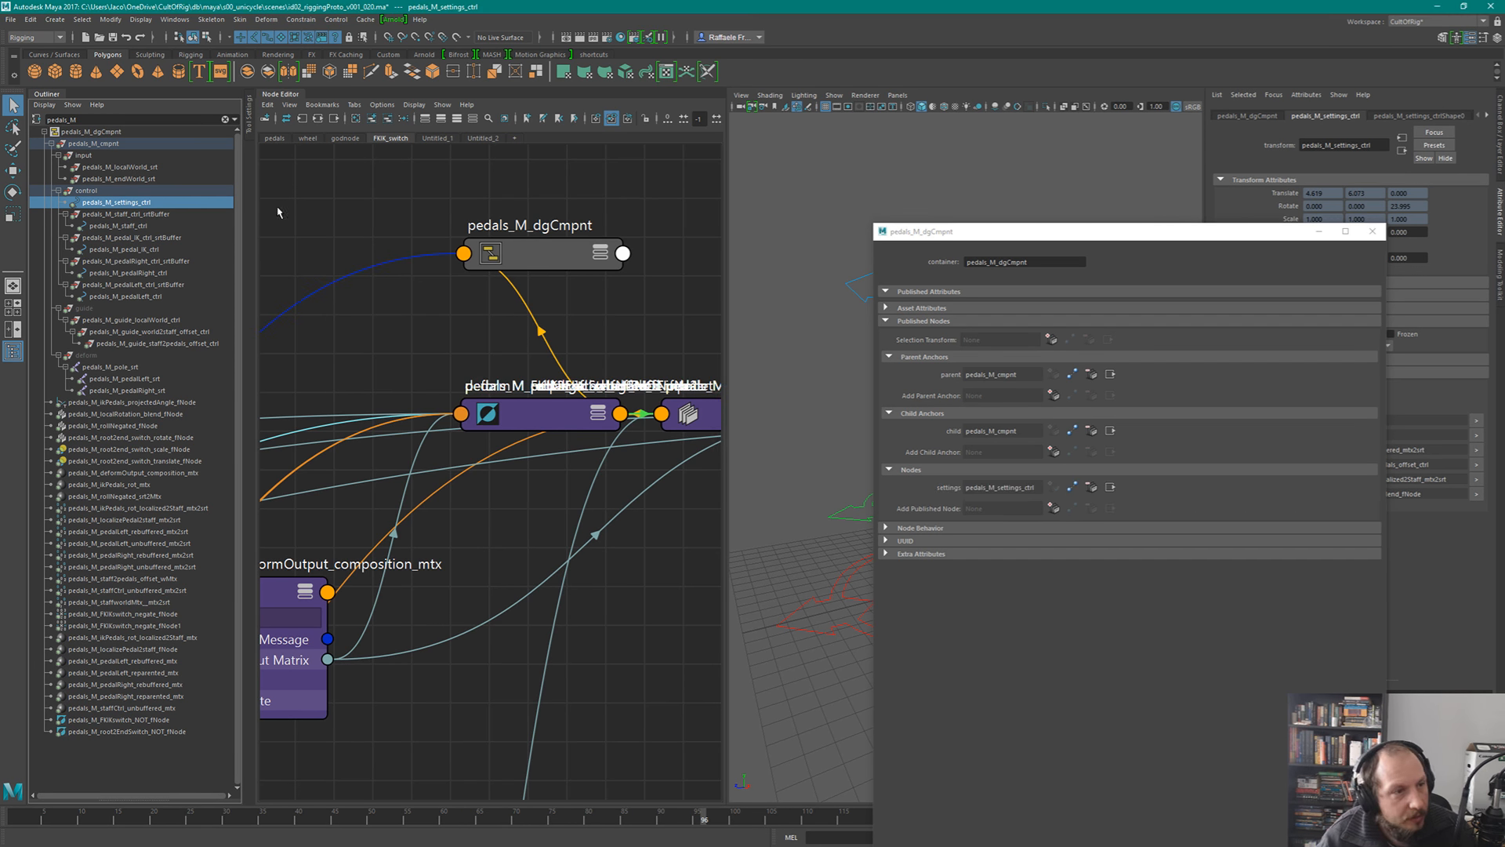
- Publish pedals_M_staff_ctrl as a node of the container under the name staff
left_click(118, 226)
left_click(1050, 509)
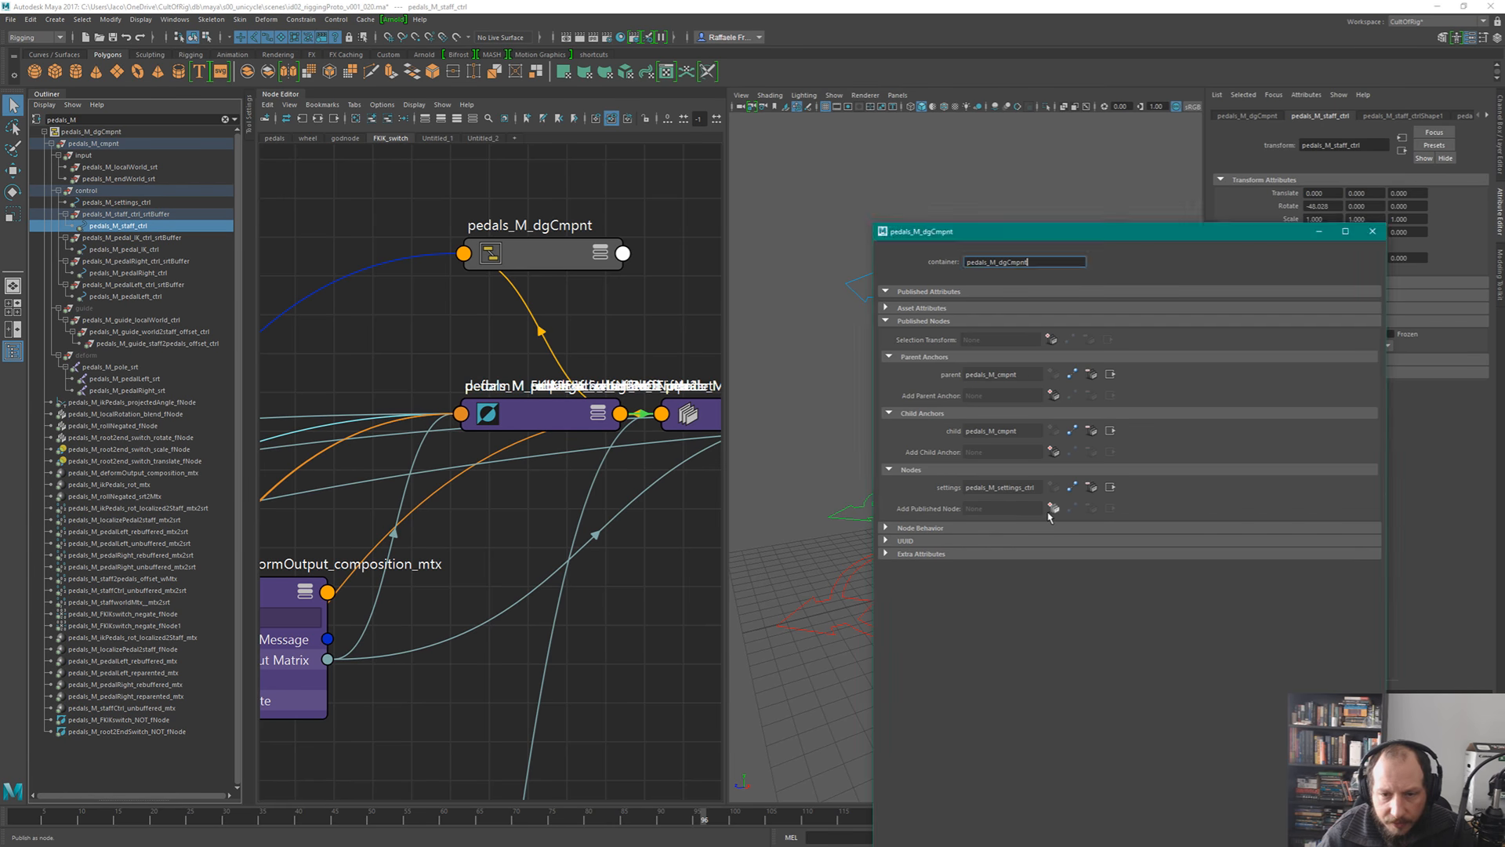
left_click(1053, 508)
type("staff")
key("Return")
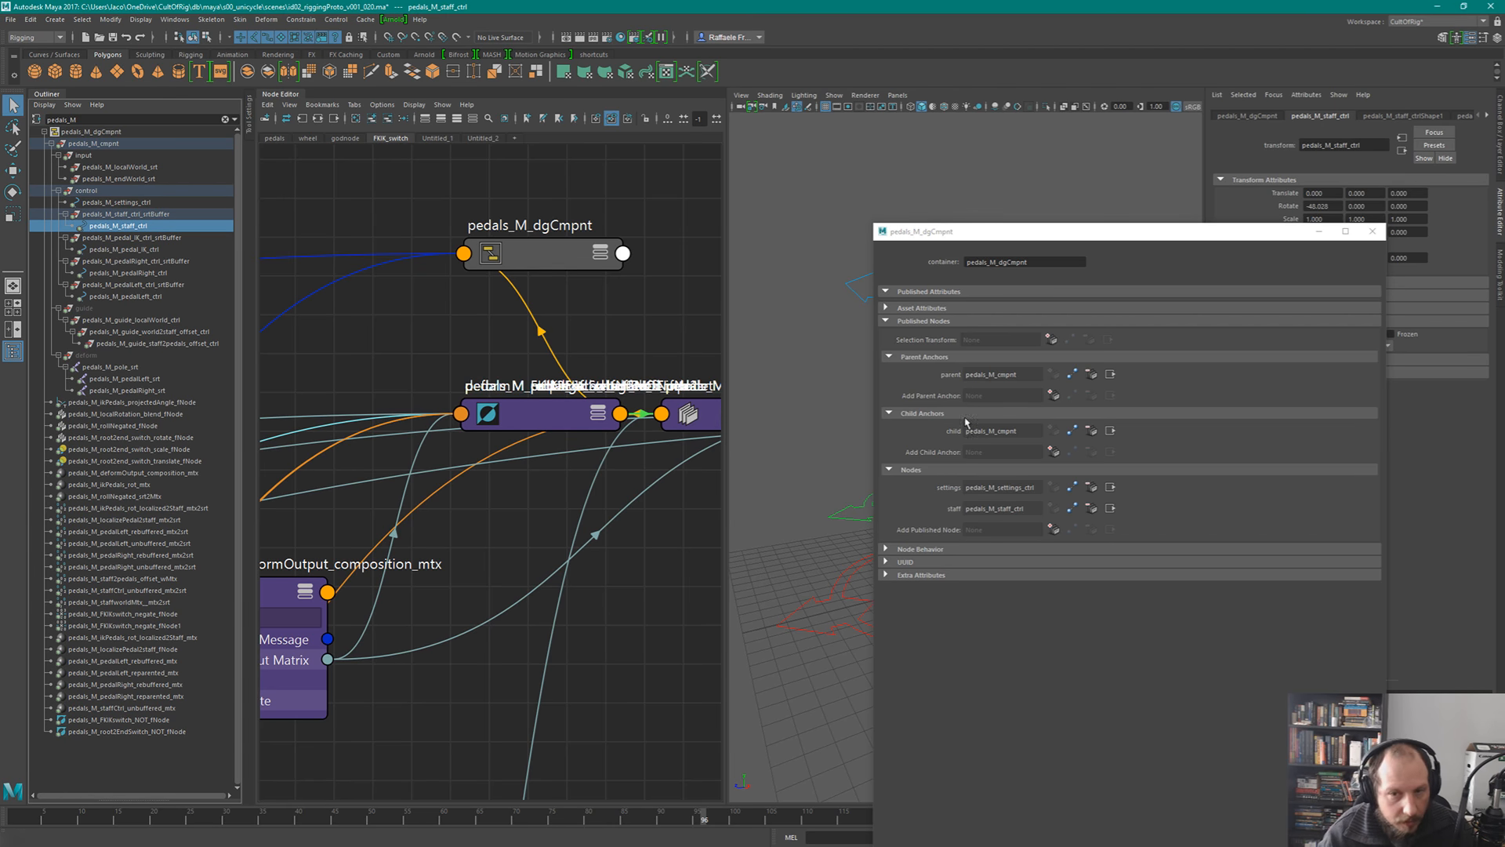
- Publish pedals_M_pedal_IK_ctrl as a node of the container under the name ik
left_click(157, 251)
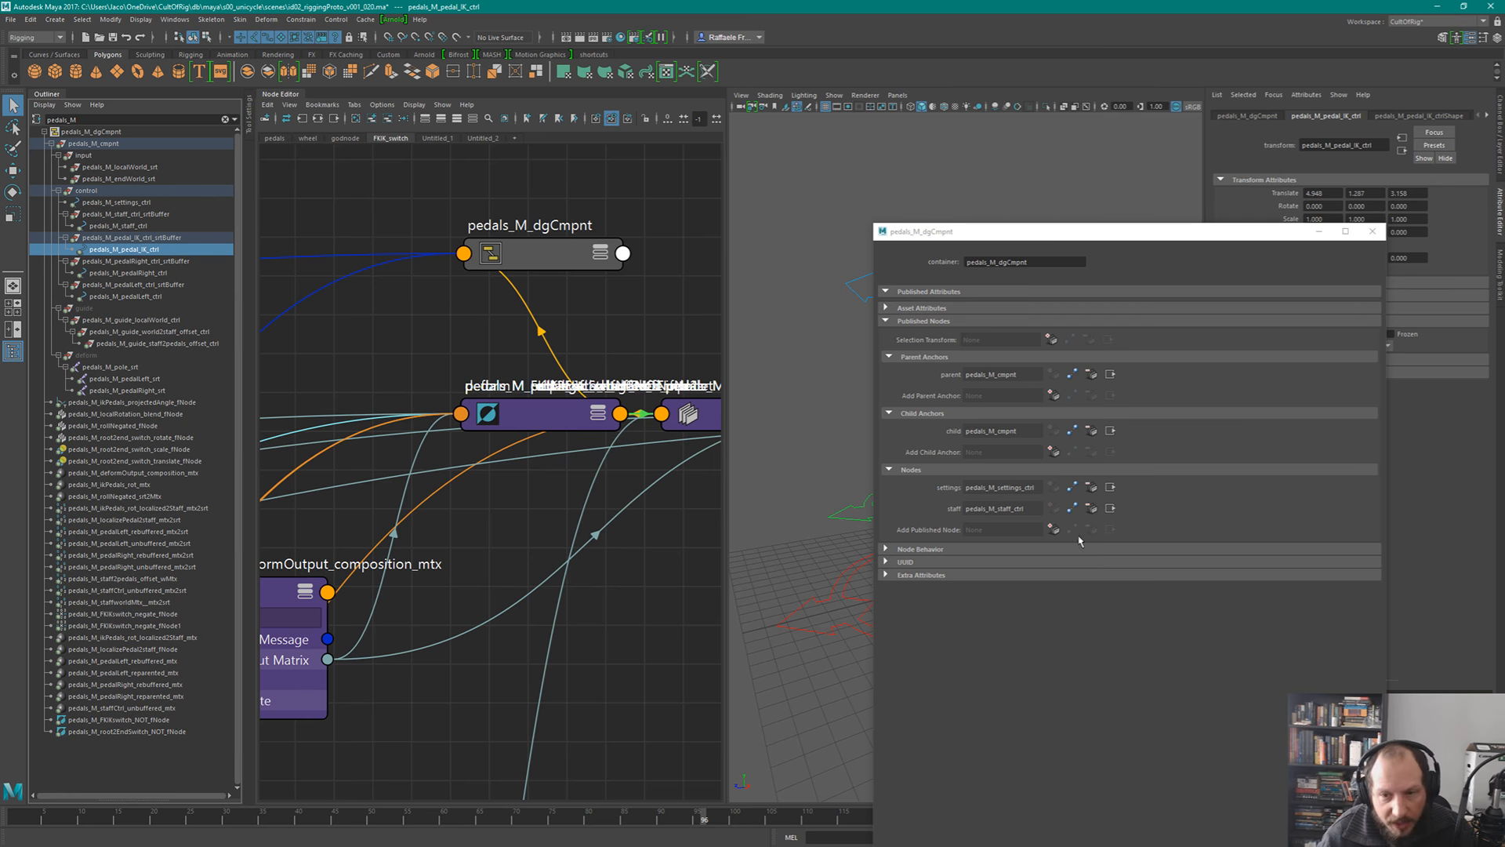
left_click(1053, 530)
type("ik")
key("Return")
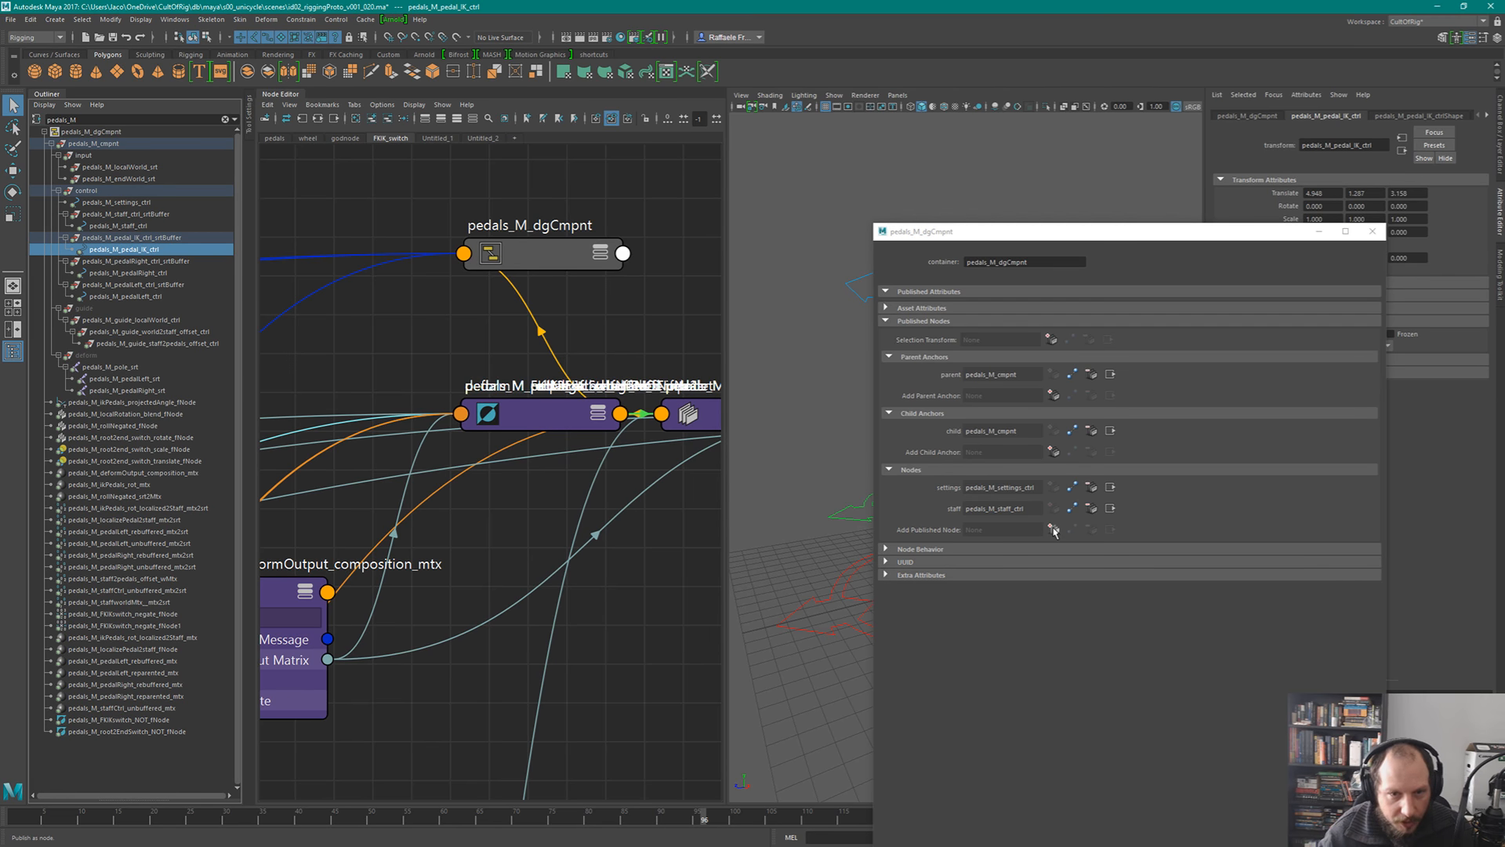
- Publish pedals_M_pedalRight_ctrl as a node of the container under the name pedalRight
left_click(129, 274)
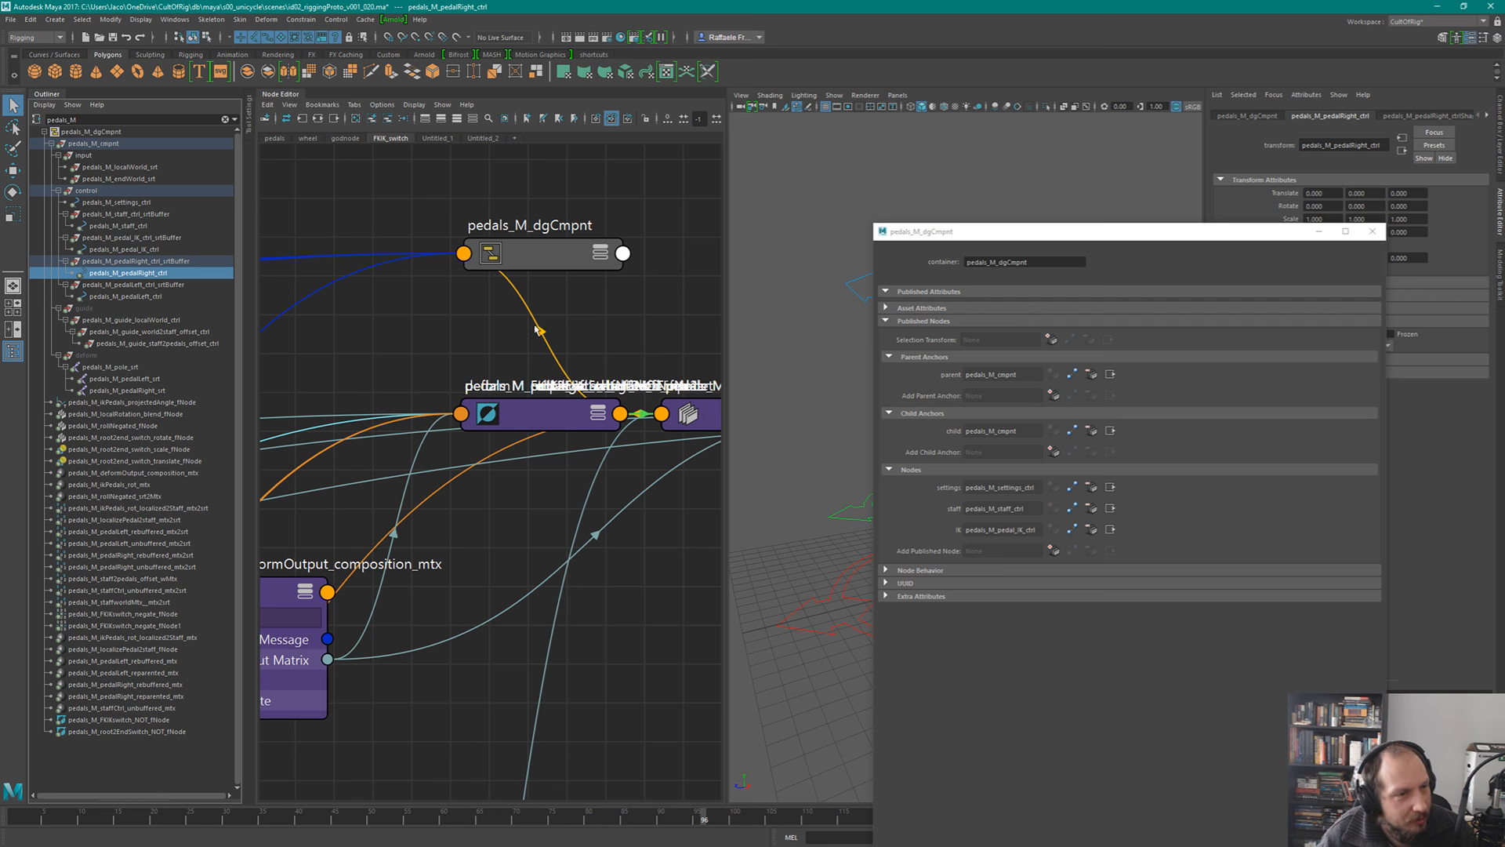
left_click(1054, 551)
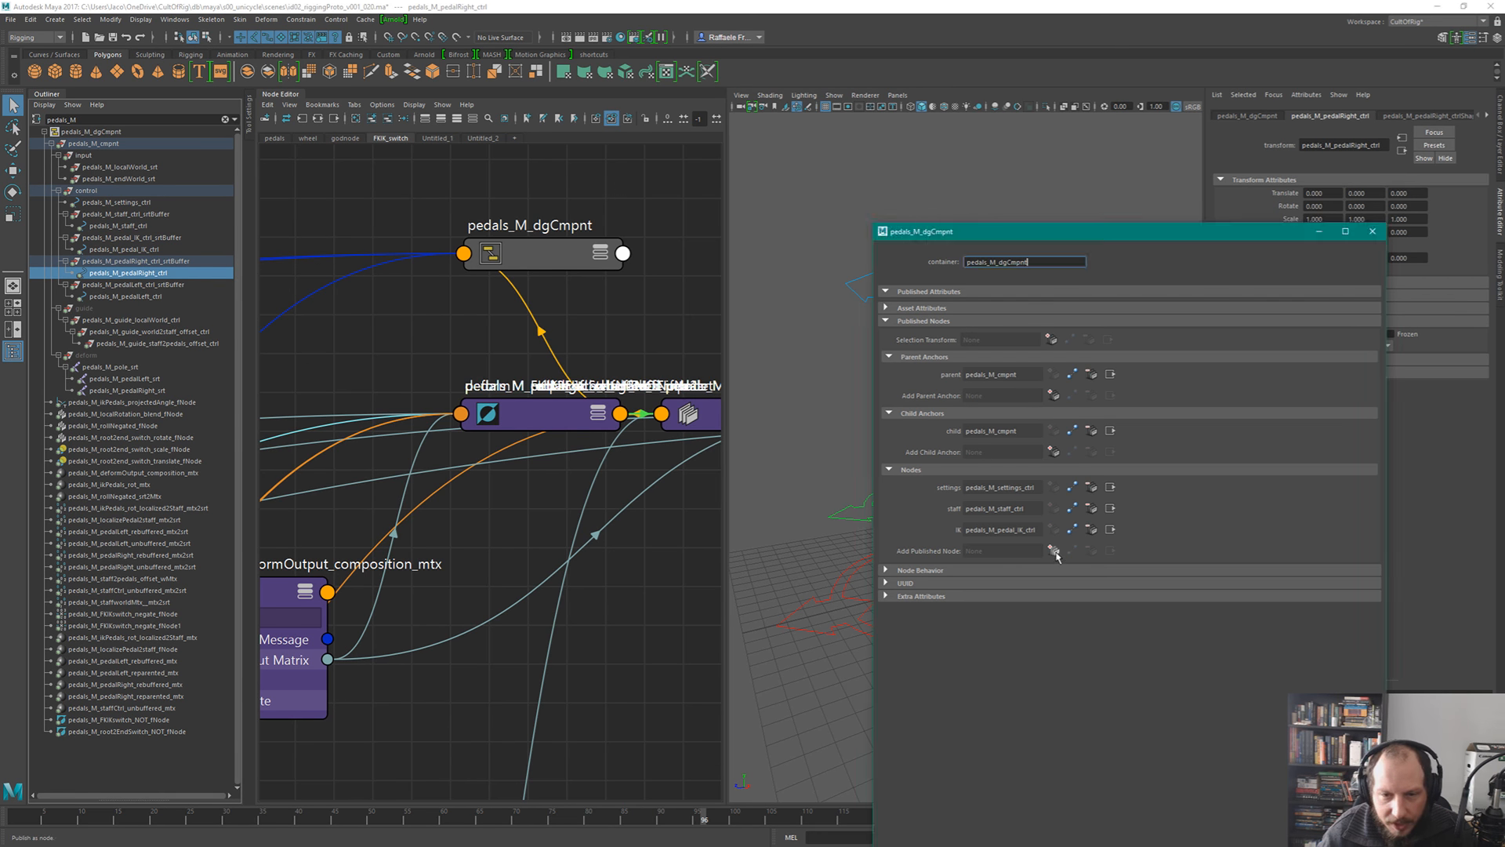
type("pedal")
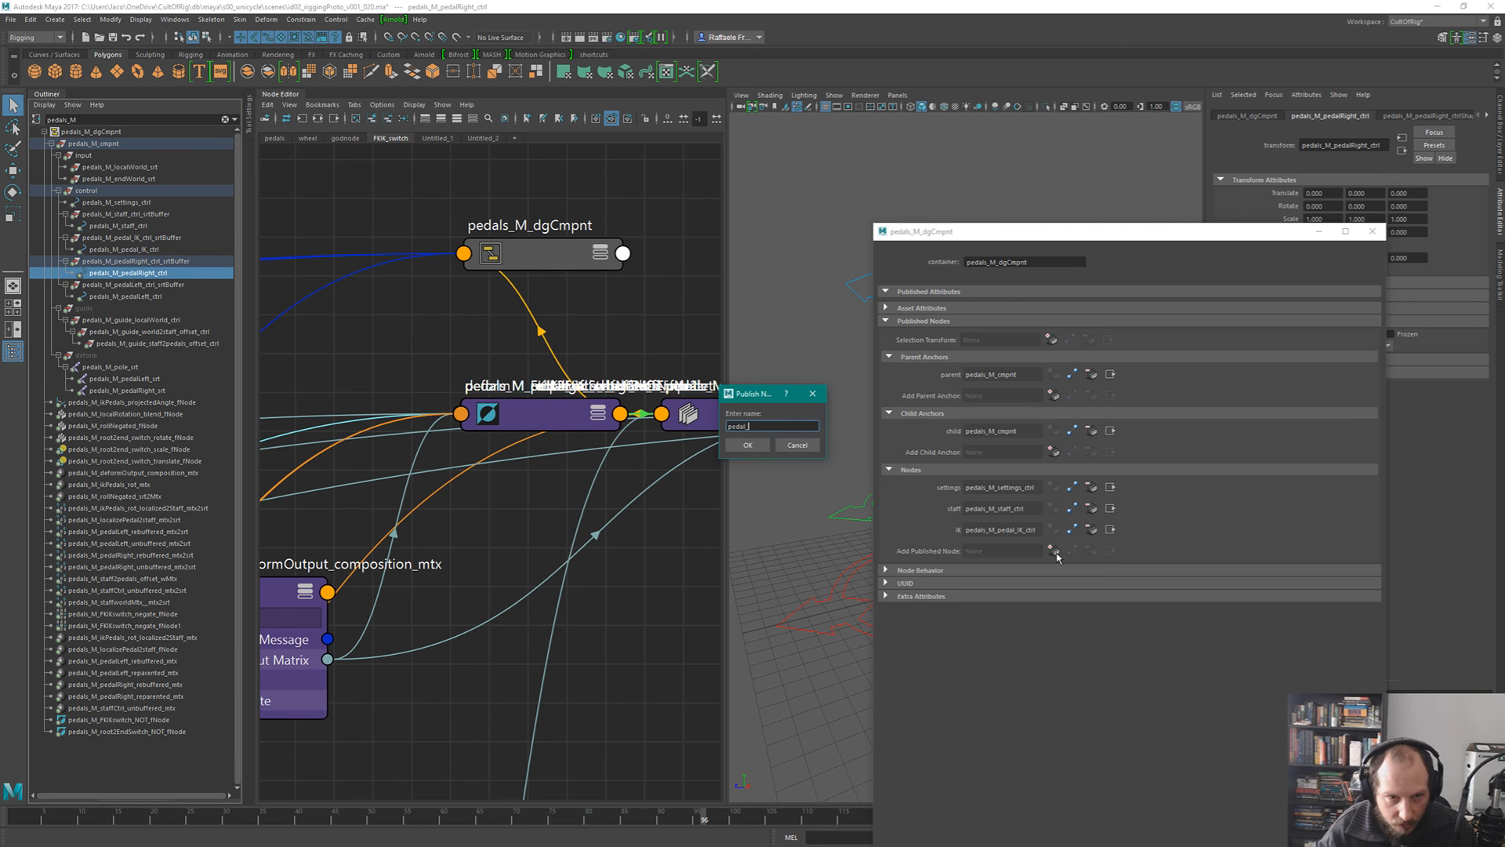
type("Rig")
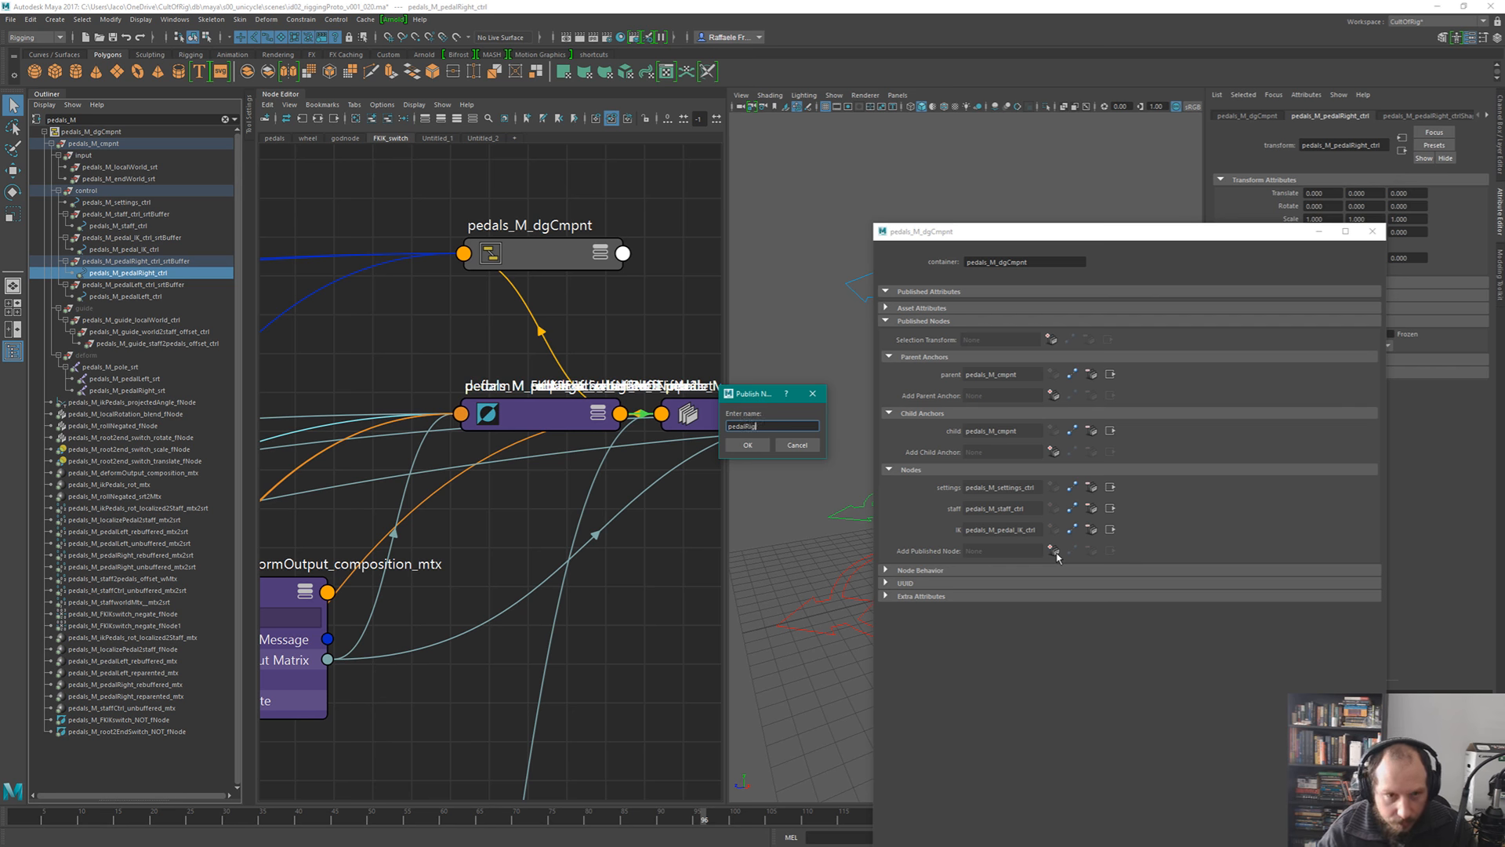
type("ht")
key("Return")
- Publish pedals_M_pedalLeft_ctrl as a node of the container under the name pedalLeft
left_click(145, 300)
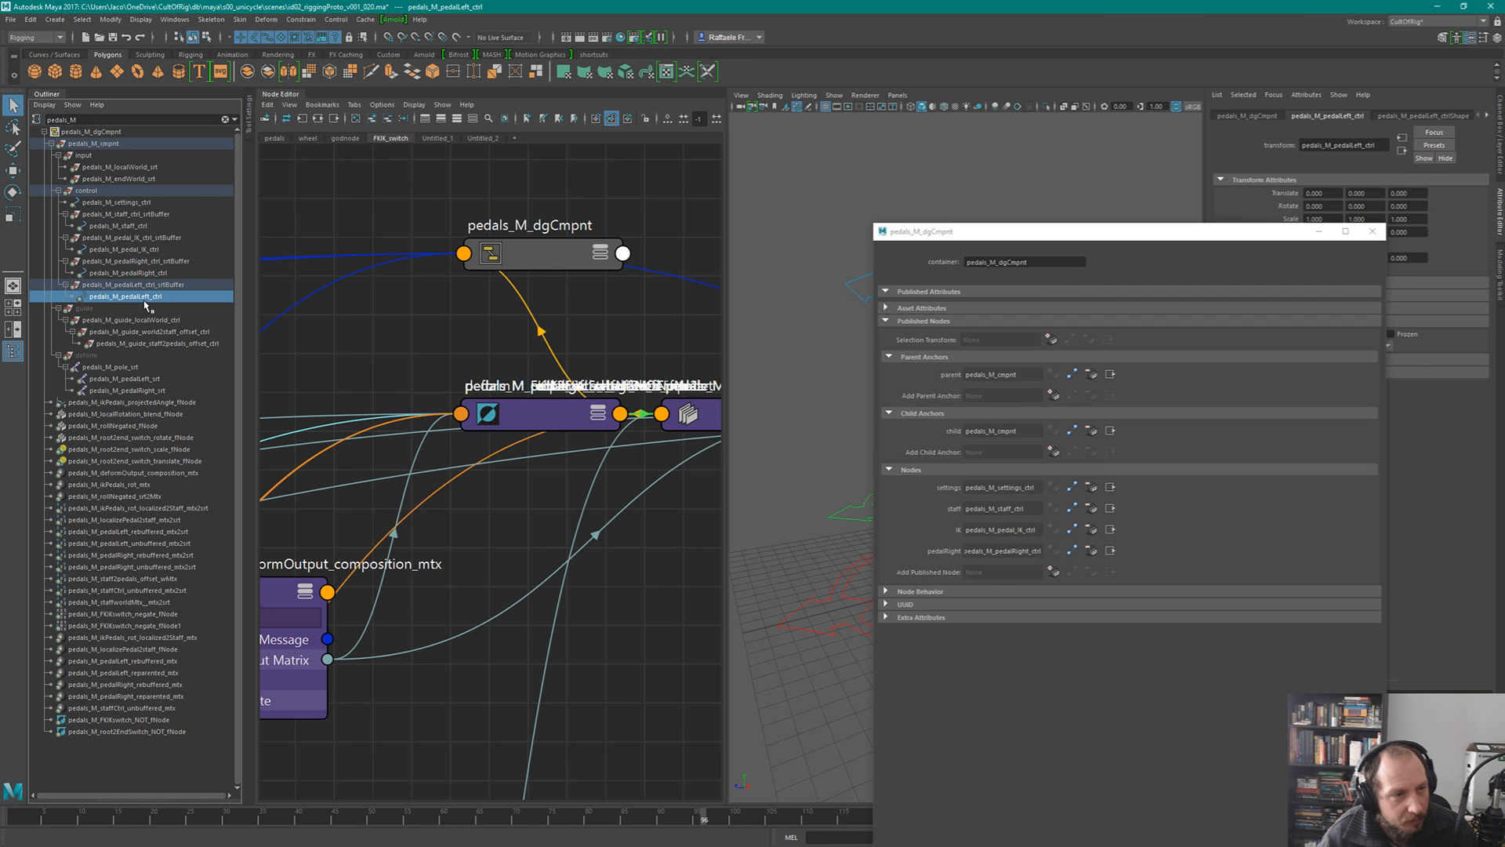
left_click(1053, 571)
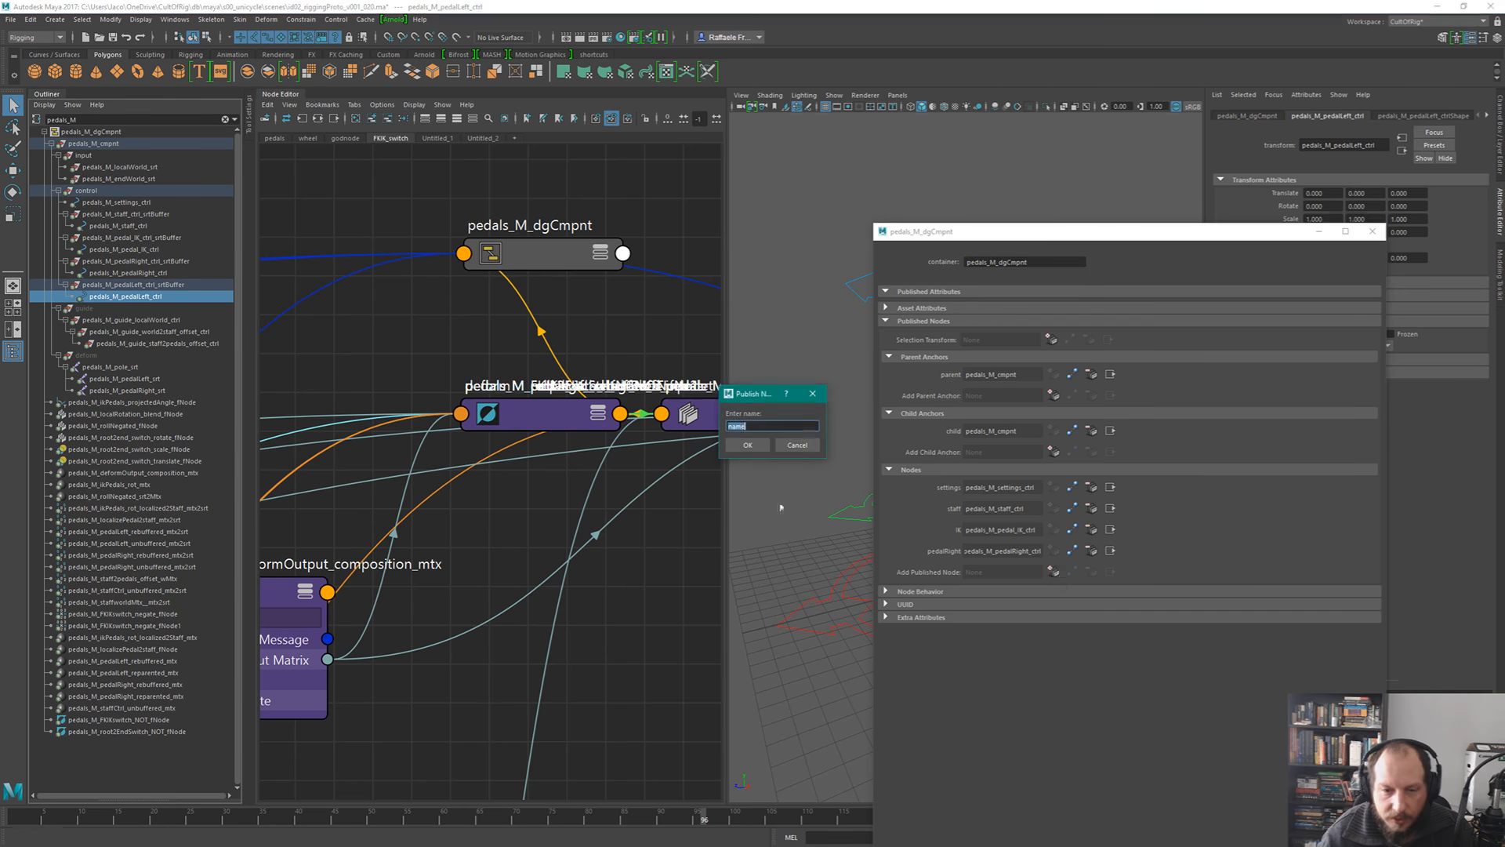
type("pedals")
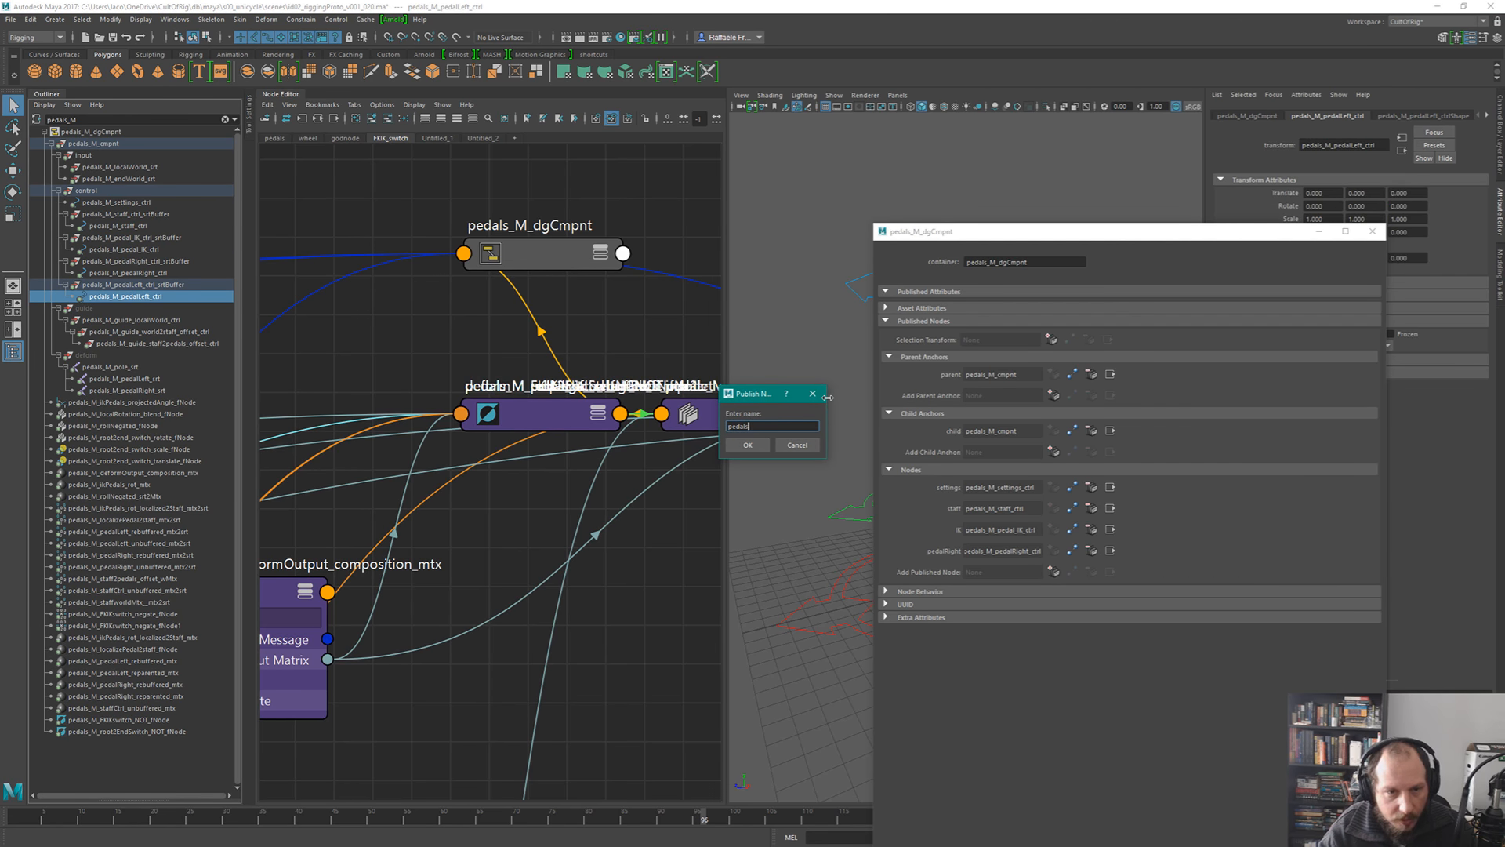
key("BackSpace")
key("BackSpace")
key("BackSpace")
key("BackSpace")
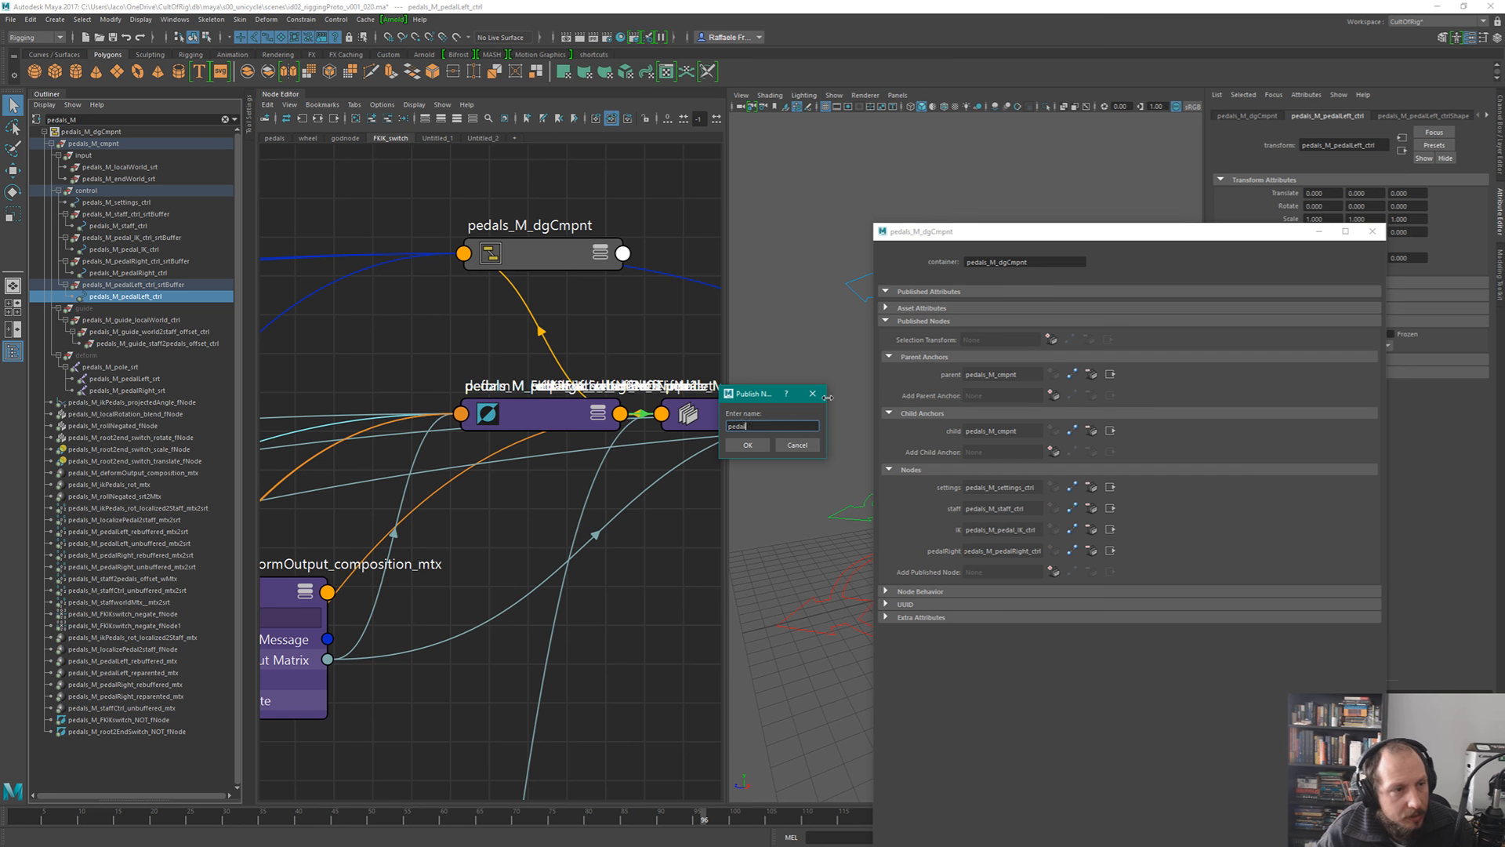
type("ft")
key("Return")
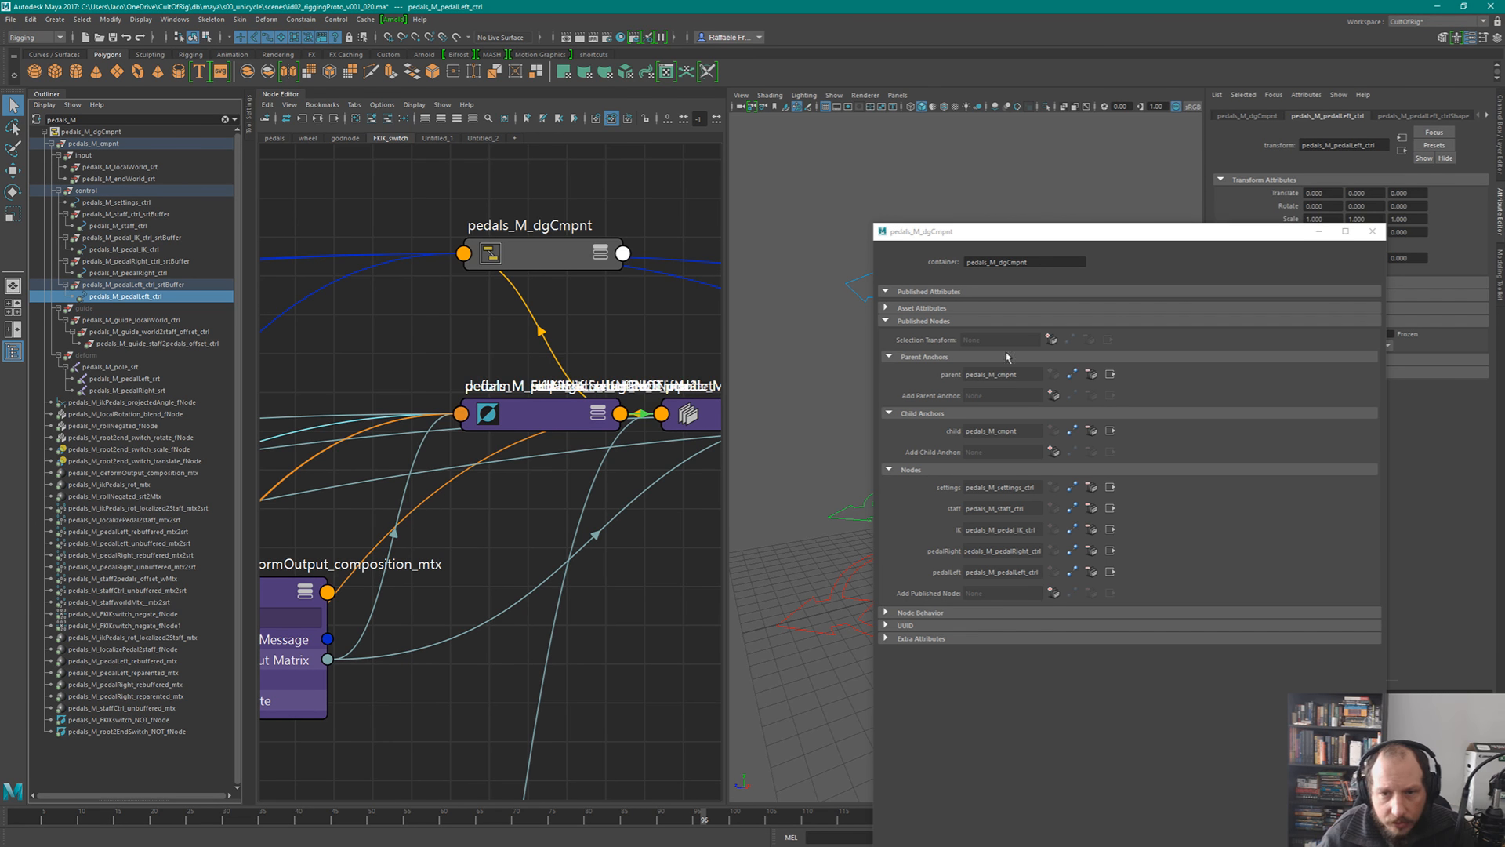
- Expand the Asset Attributes of pedals_M_dgCmpnt and set the Outliner's advanced asset contents to list members under their parent
left_click(960, 307)
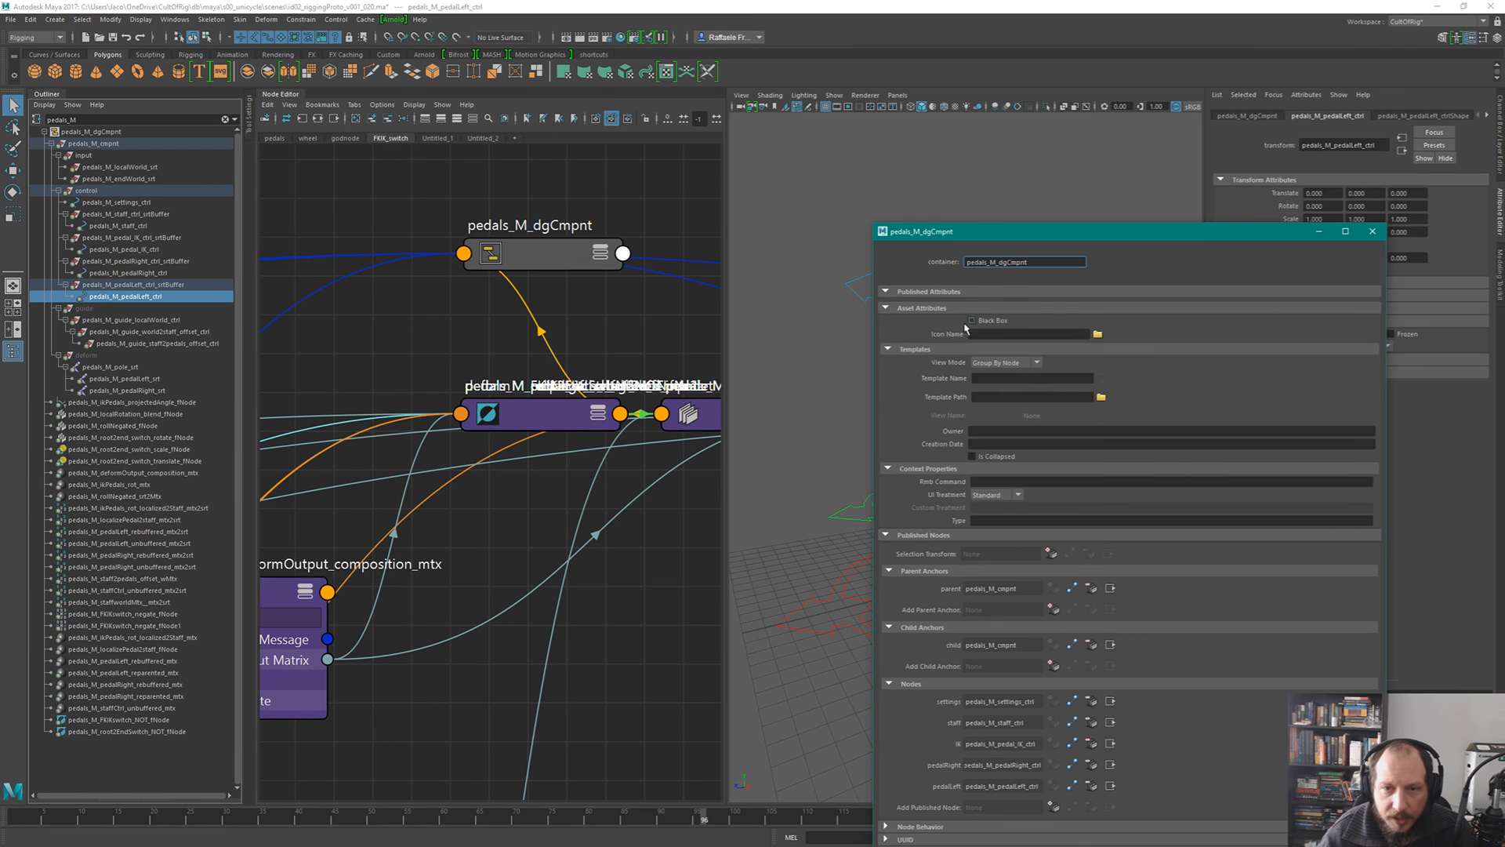
left_click(72, 104)
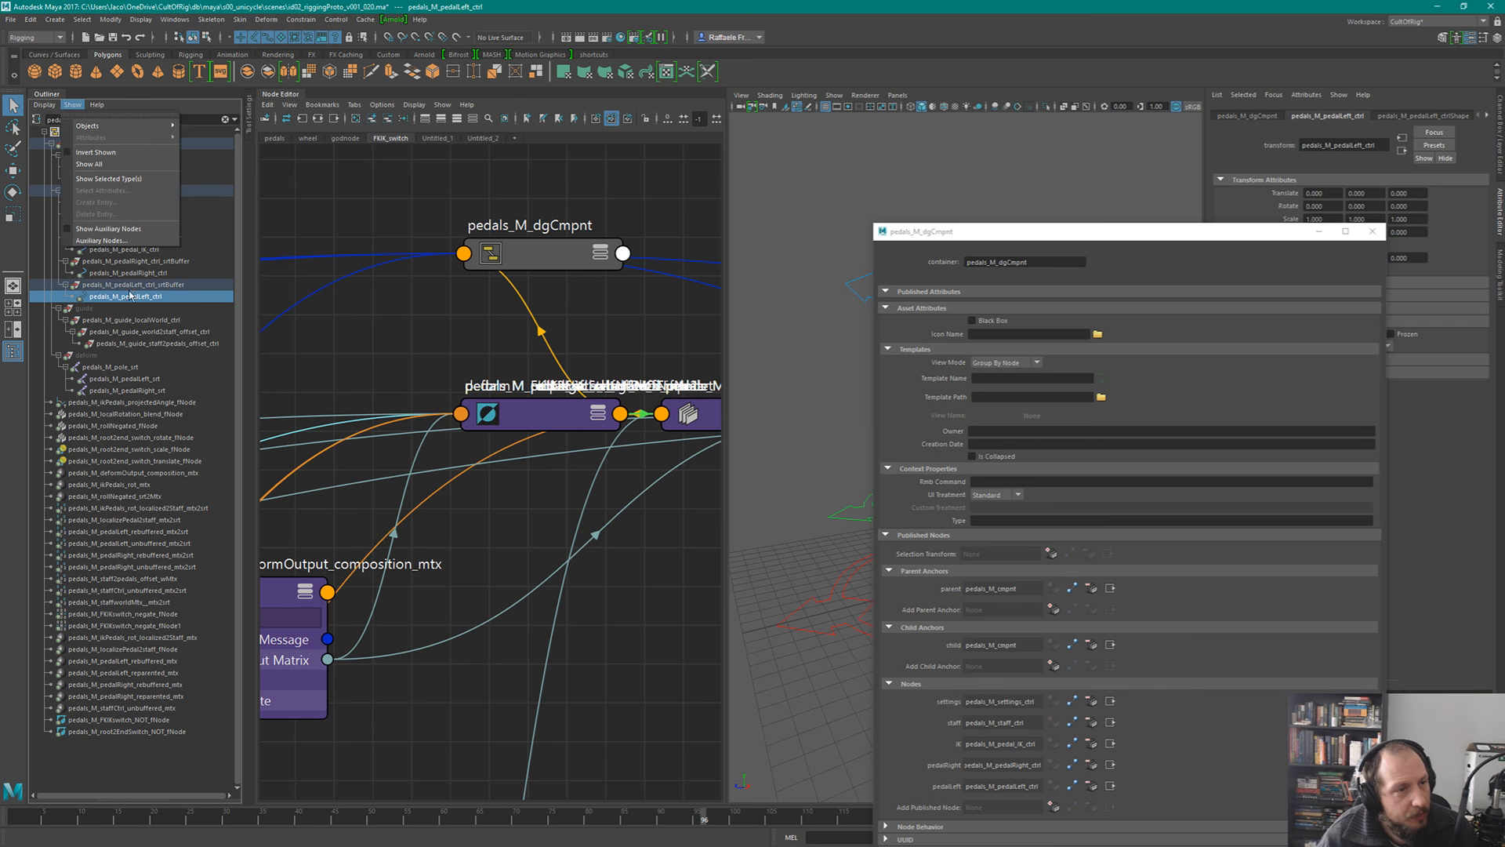
mouse_move(114, 133)
mouse_move(45, 104)
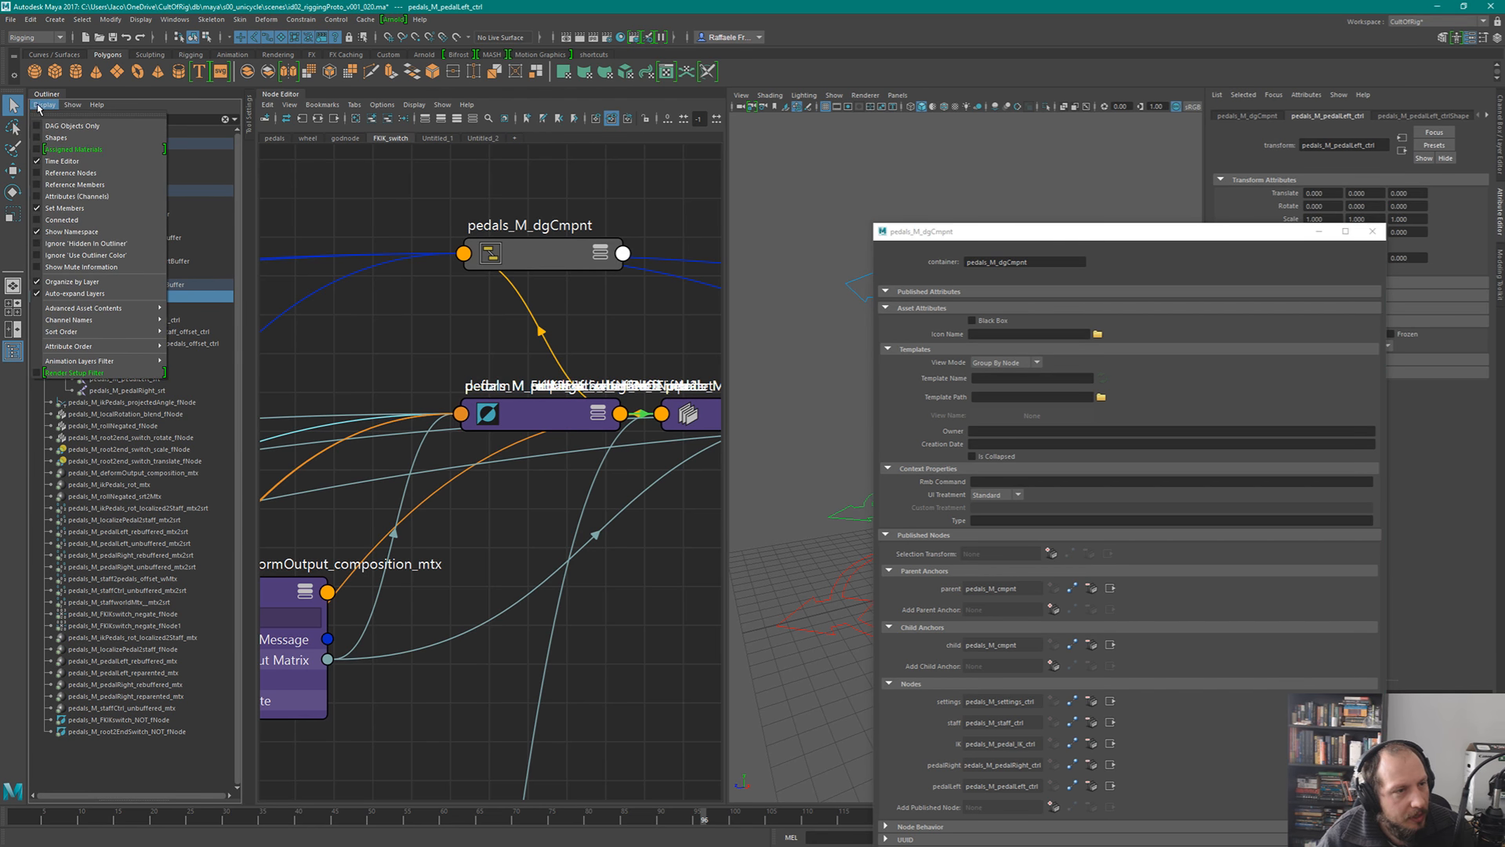
mouse_move(102, 308)
left_click(216, 321)
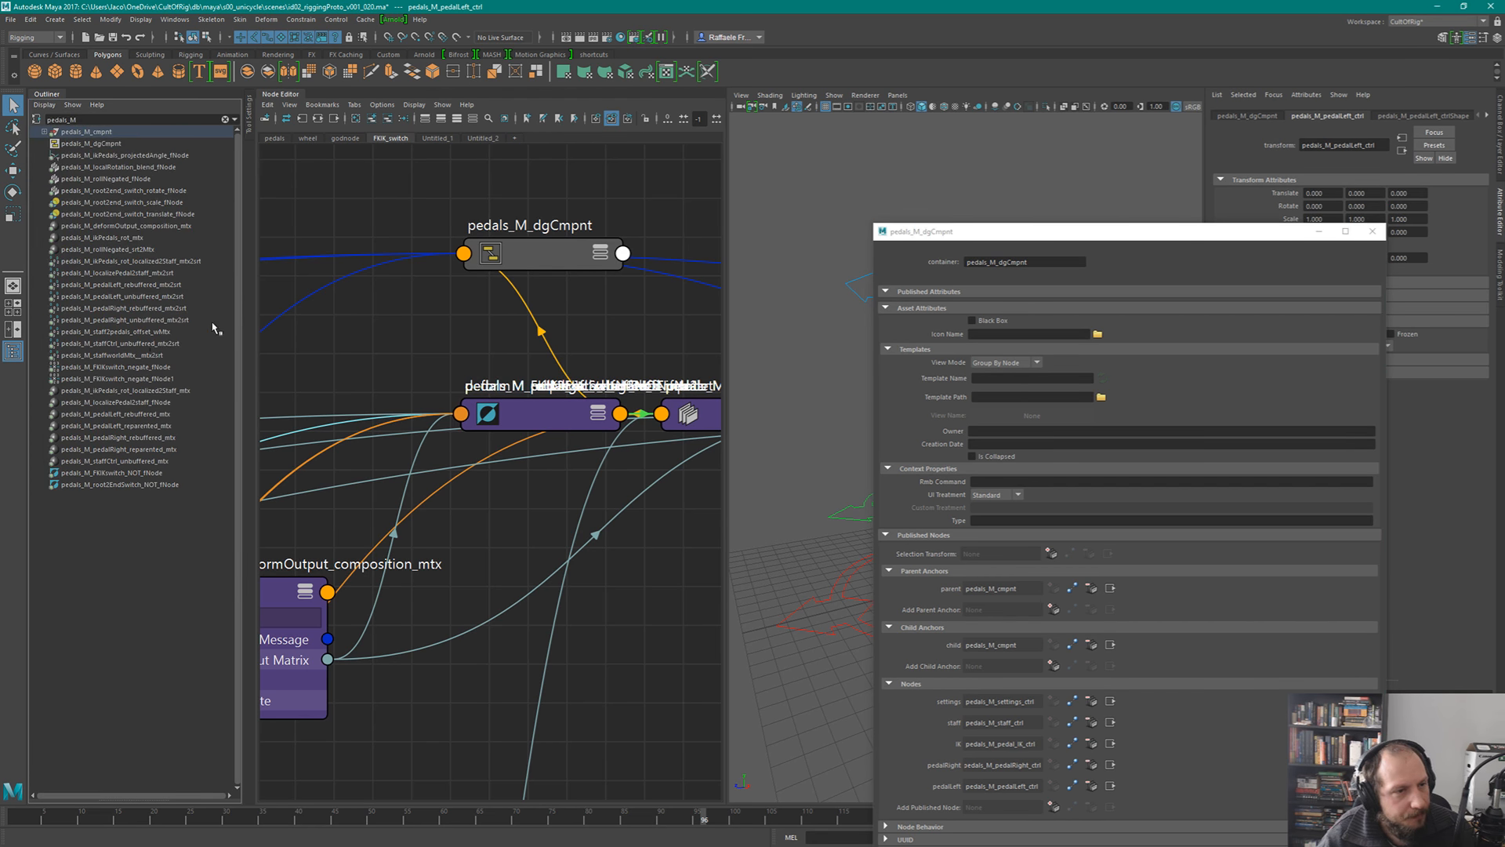
- Clear the Outliner's name filter, limit the list to DAG objects, and expand unicycle and pedals_M_cmpnt
left_click(225, 120)
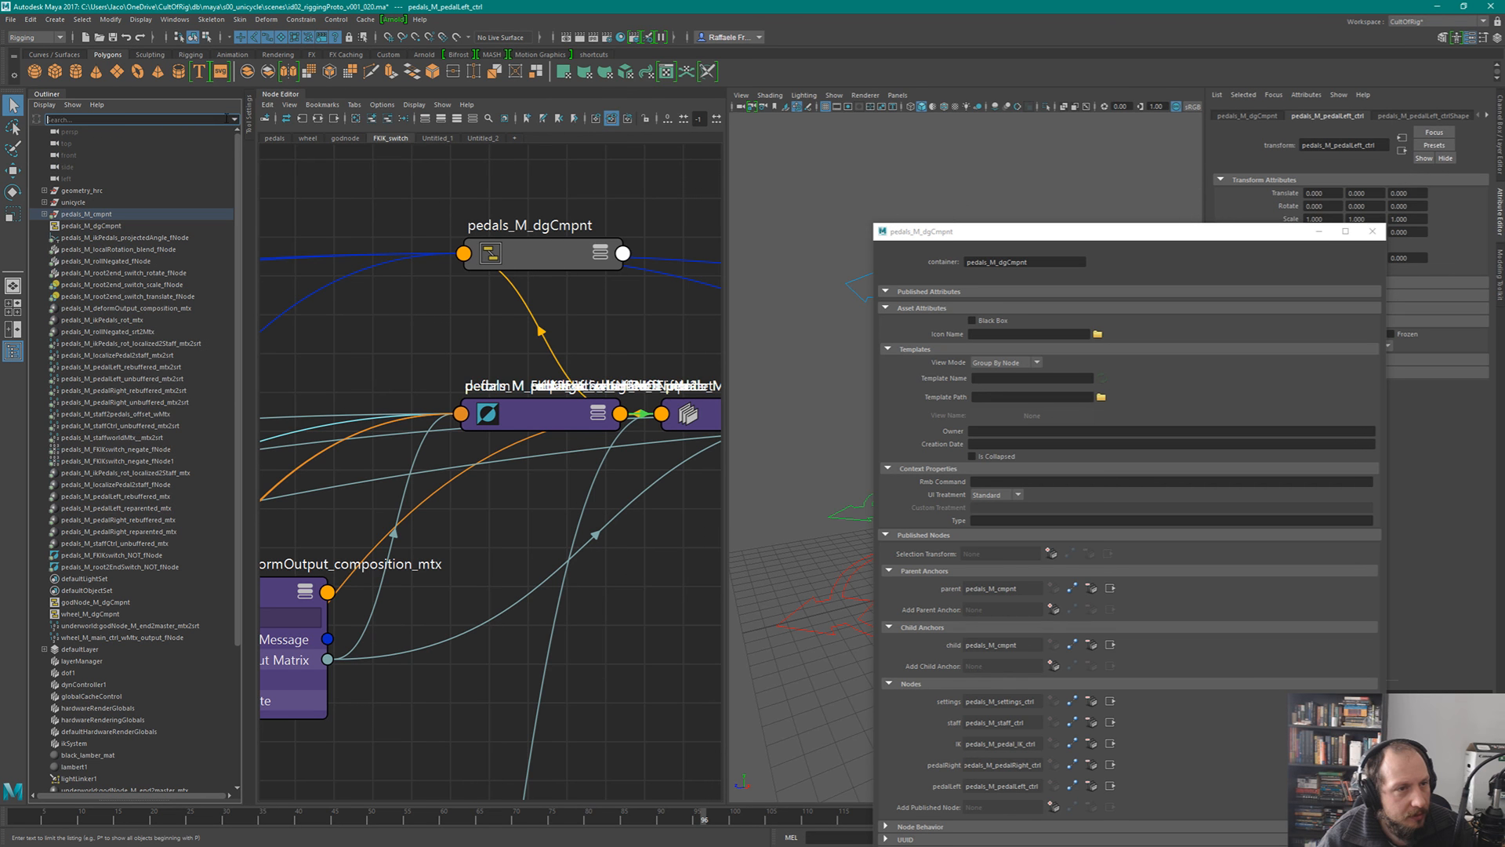
left_click(44, 214)
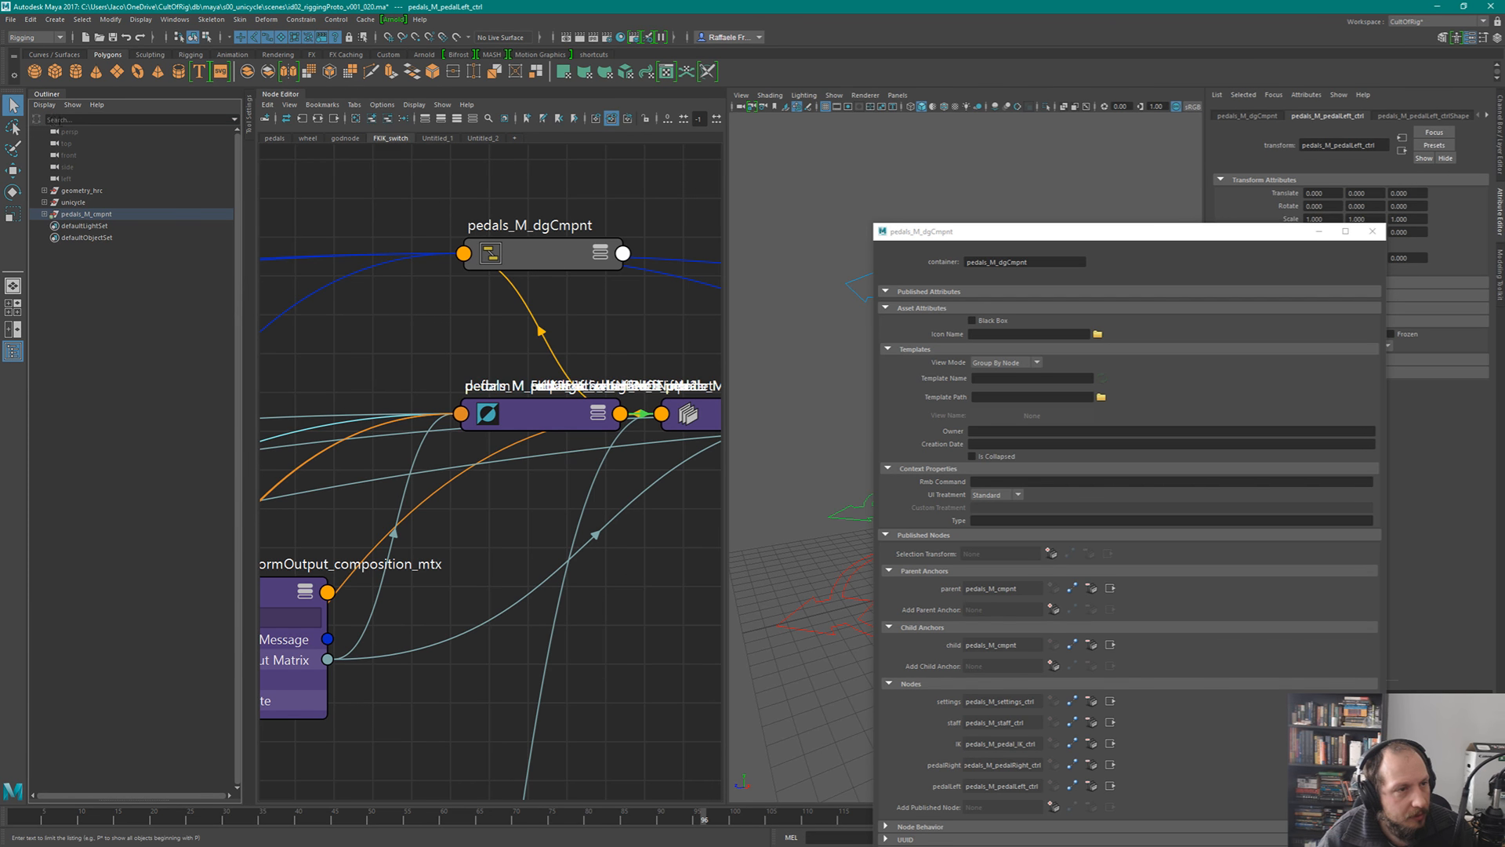
left_click(44, 214)
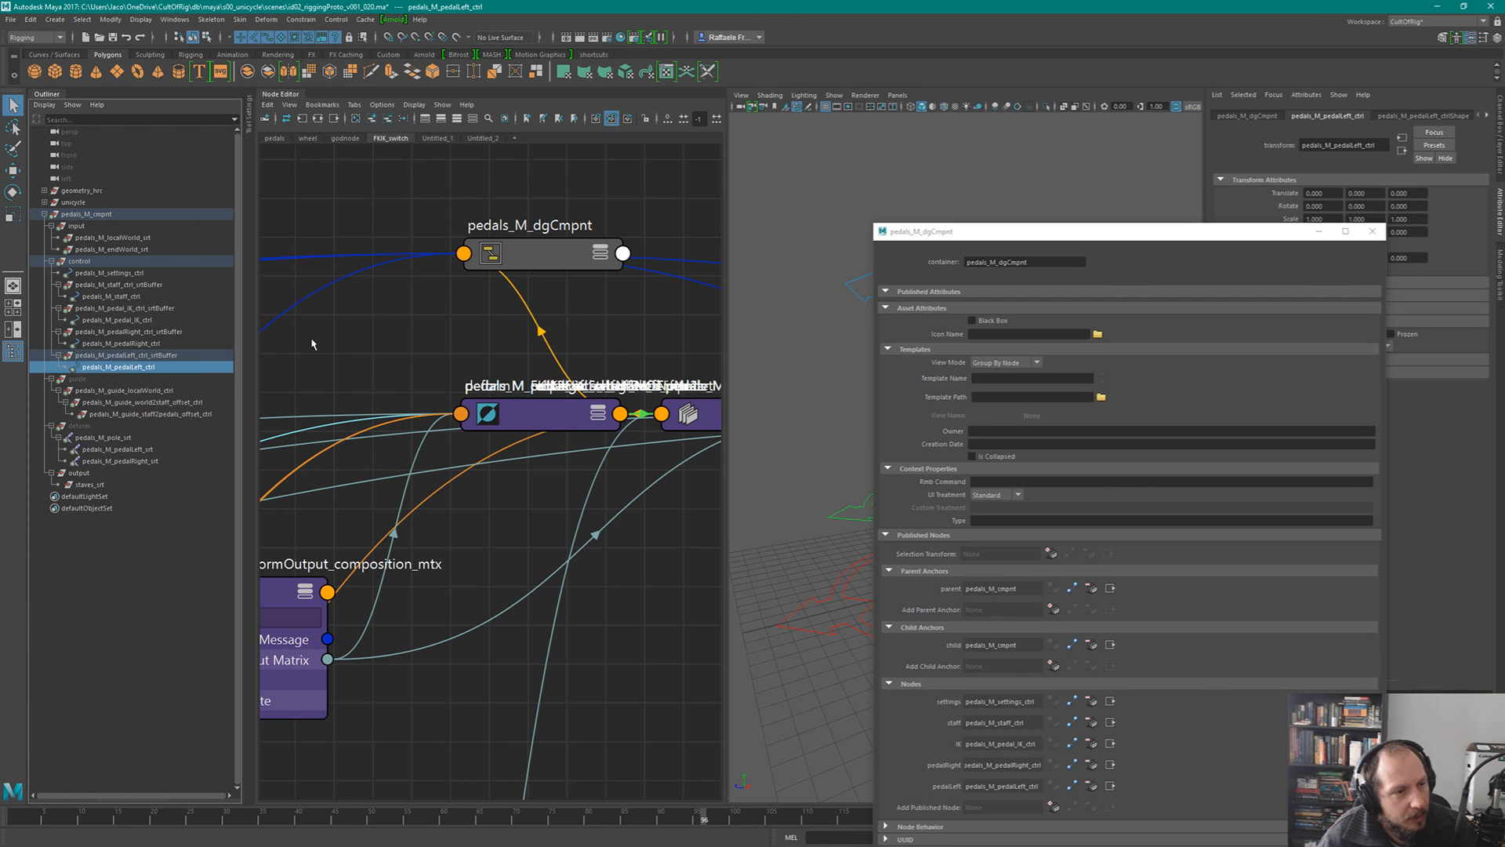
left_click(44, 214)
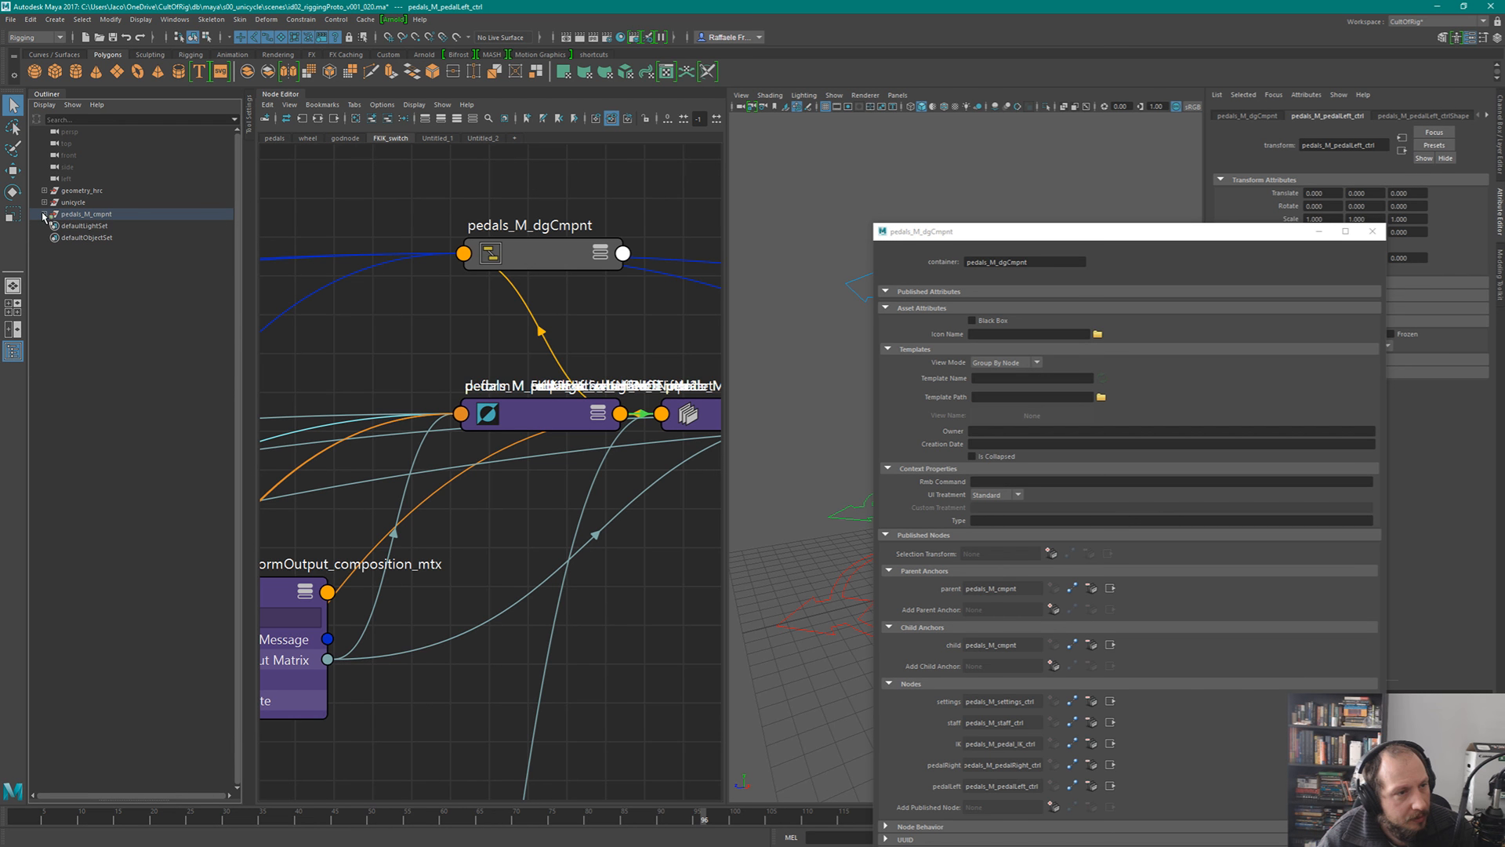
left_click(45, 202)
left_click(47, 261)
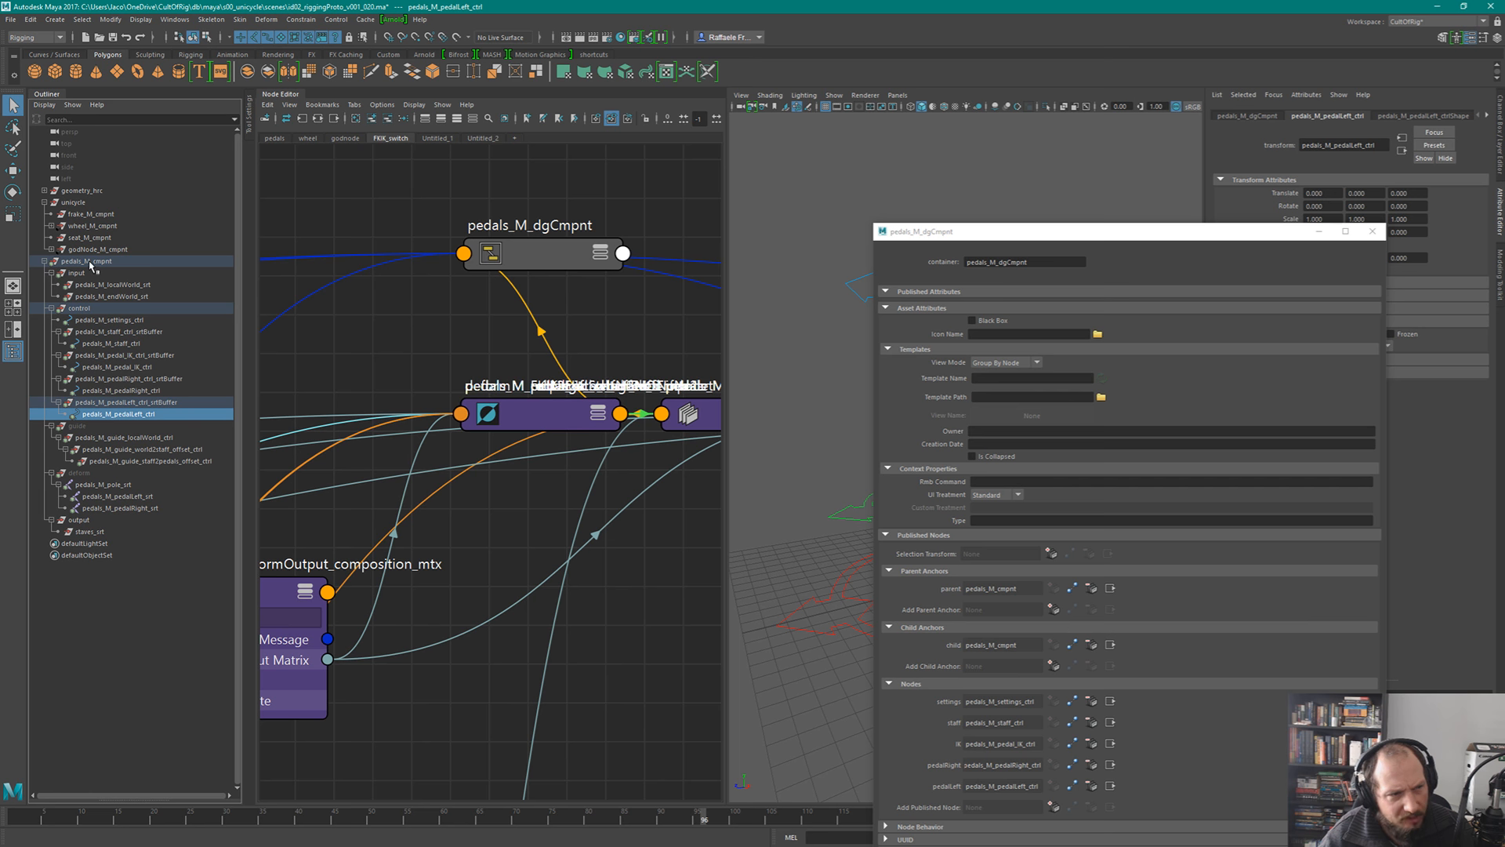
- Parent pedals_M_cmpnt under the unicycle group in the Outliner, undoing the mistaken move of pedals_M_pedalLeft_ctrl
middle_click_drag(91, 266, 76, 203)
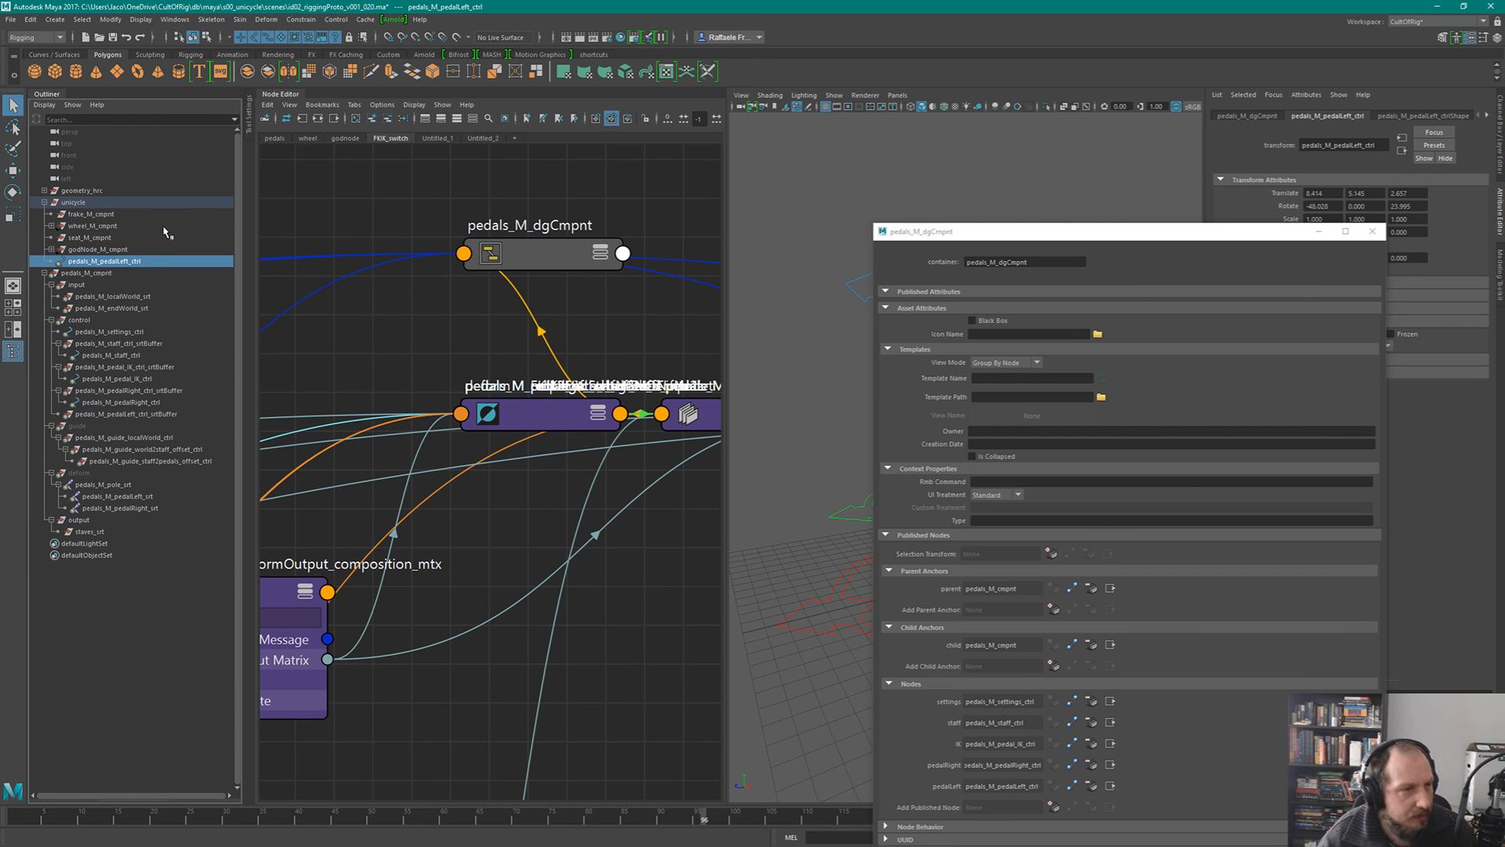
key("ctrl+z")
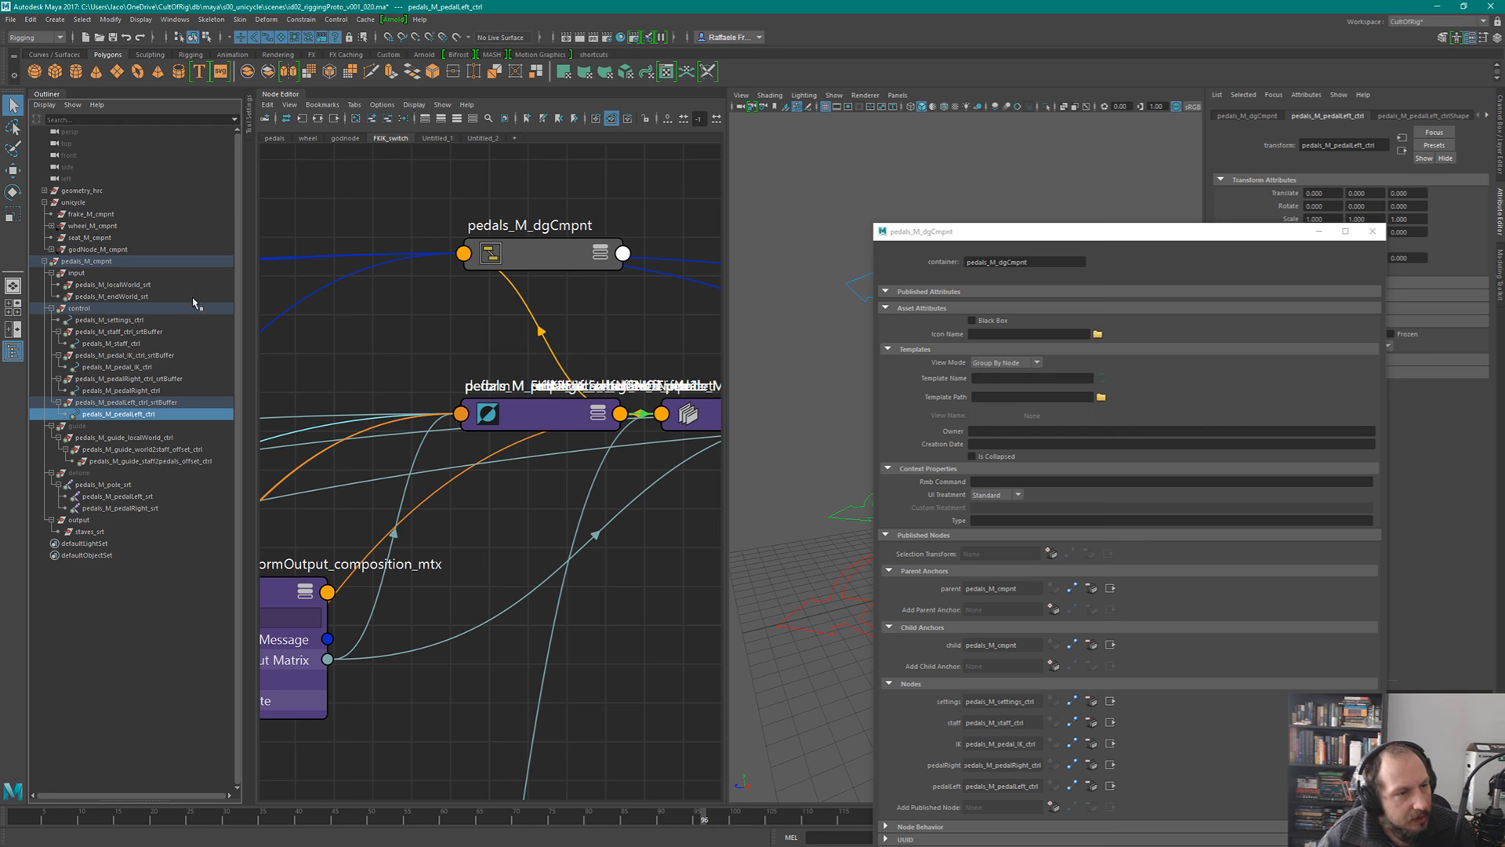
left_click(108, 262)
middle_click_drag(107, 263, 98, 206)
left_click(53, 261, "shift")
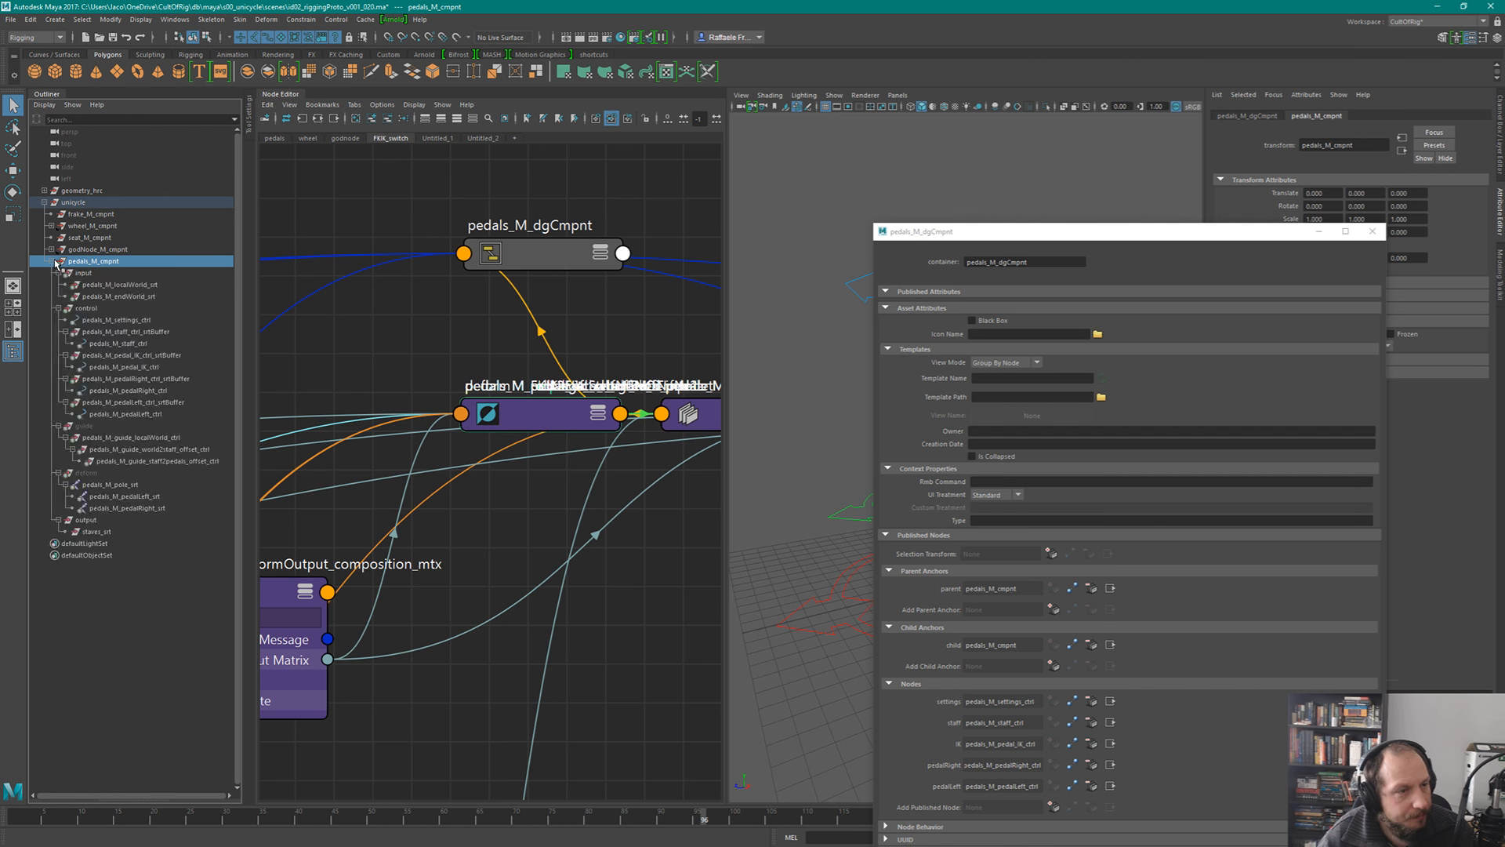
- Turn on Black Box for pedals_M_dgCmpnt and select its published controls from pedals_M_settings_ctrl to pedals_M_pedalLeft_ctrl in the Outliner
left_click(998, 317)
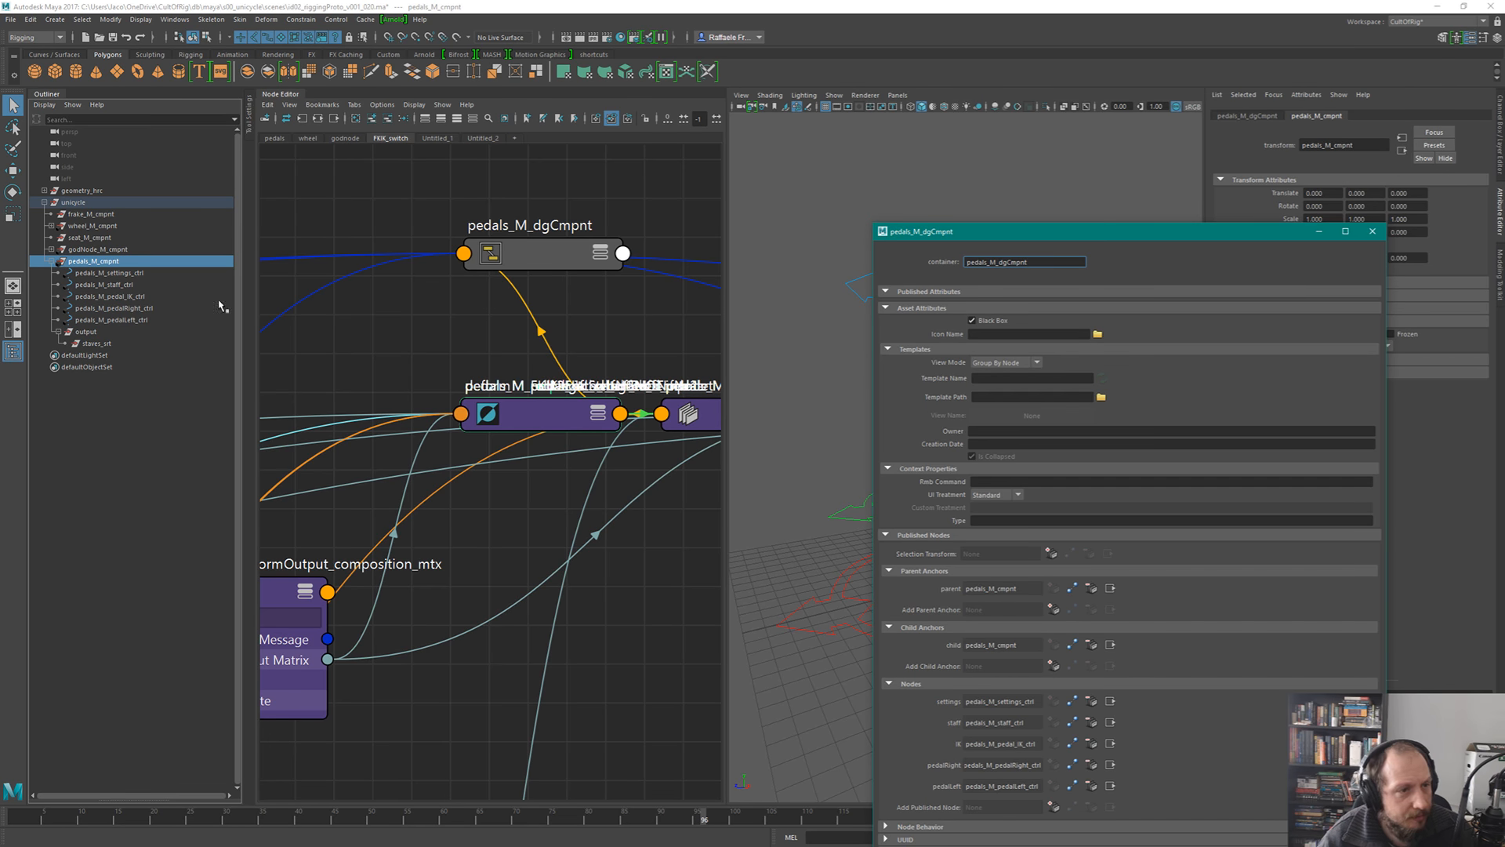
left_click(113, 308, "shift")
left_click(114, 320, "shift")
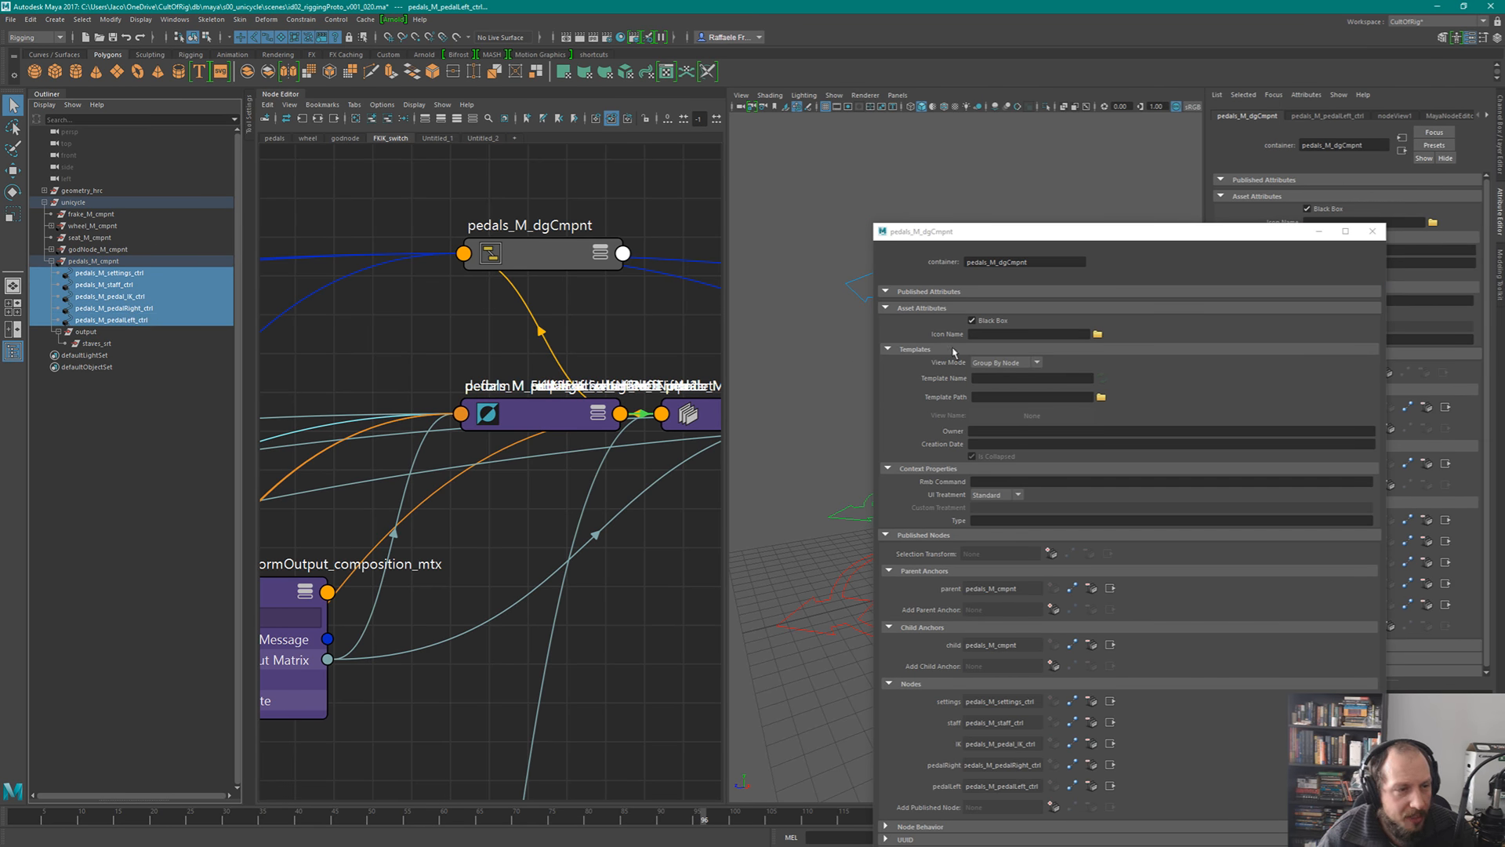
- Show non-DAG nodes in the Outliner and add the pedals' output and staves_srt nodes to the pedals_M_dgCmpnt container
left_click(95, 332)
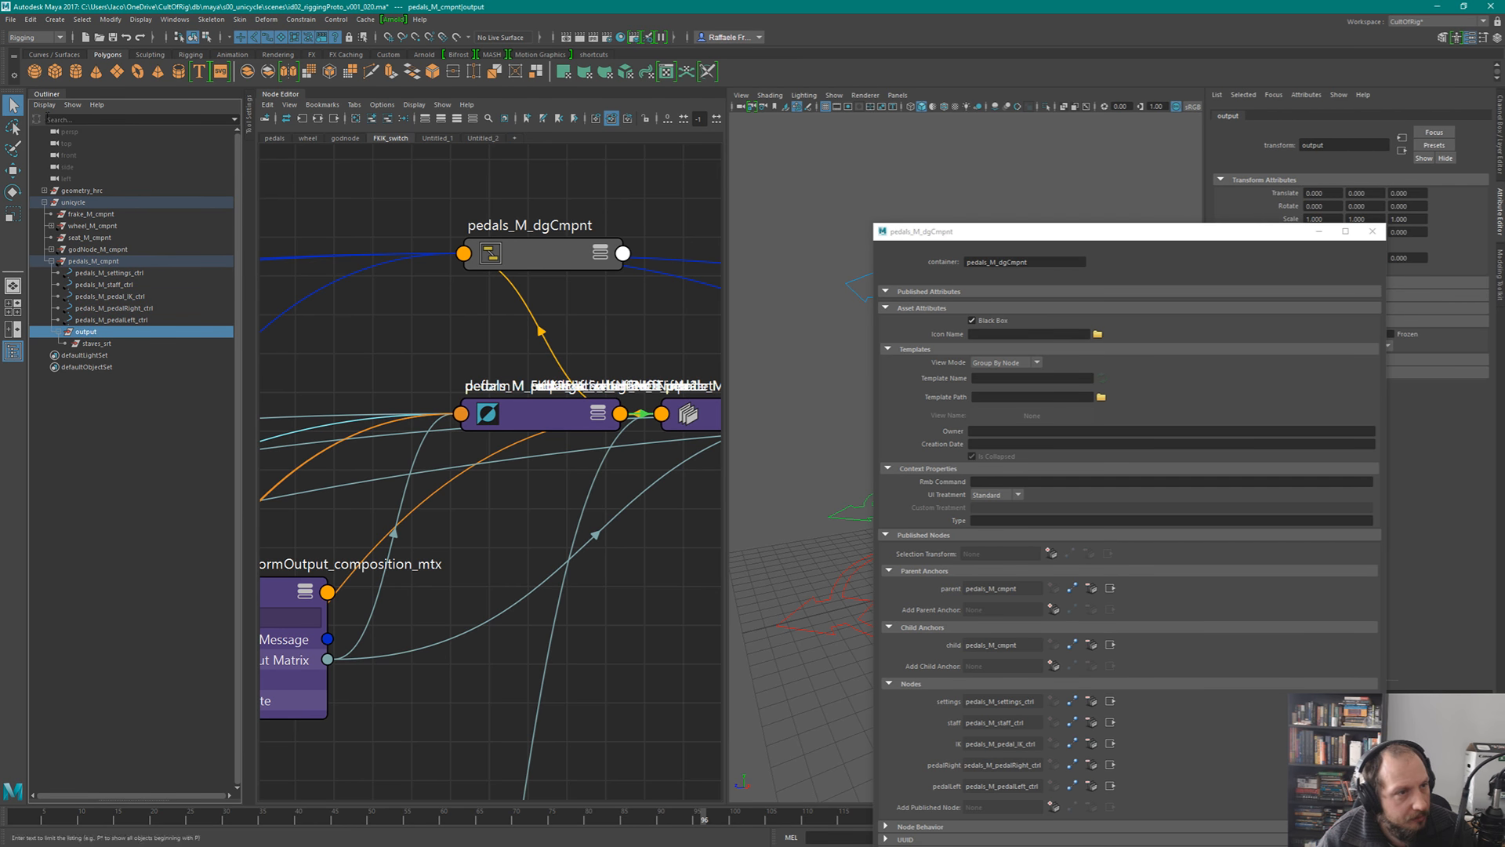
left_click(45, 105)
left_click(52, 122)
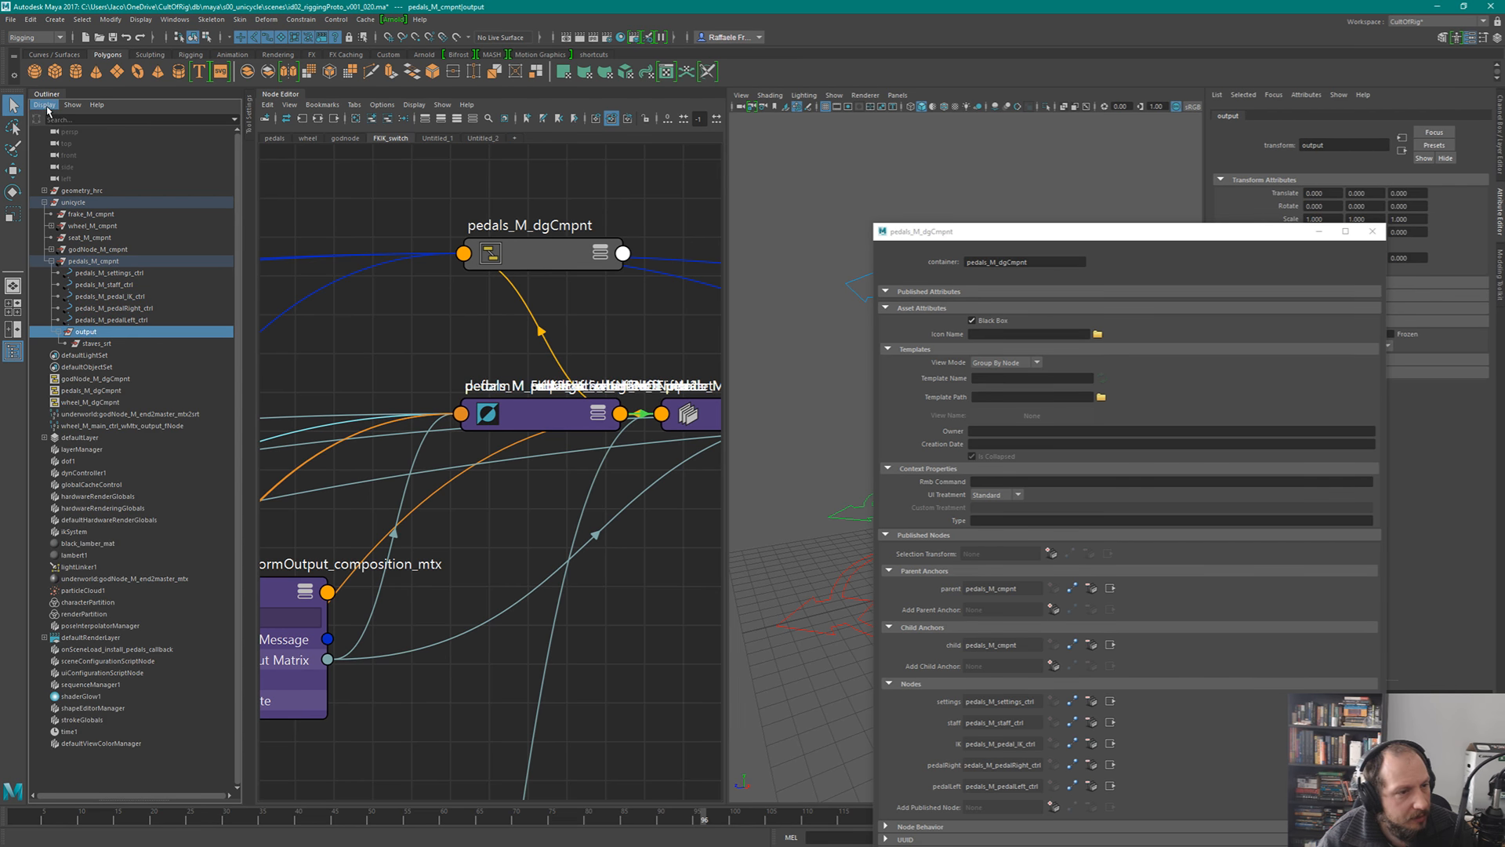
left_click(88, 343, "ctrl")
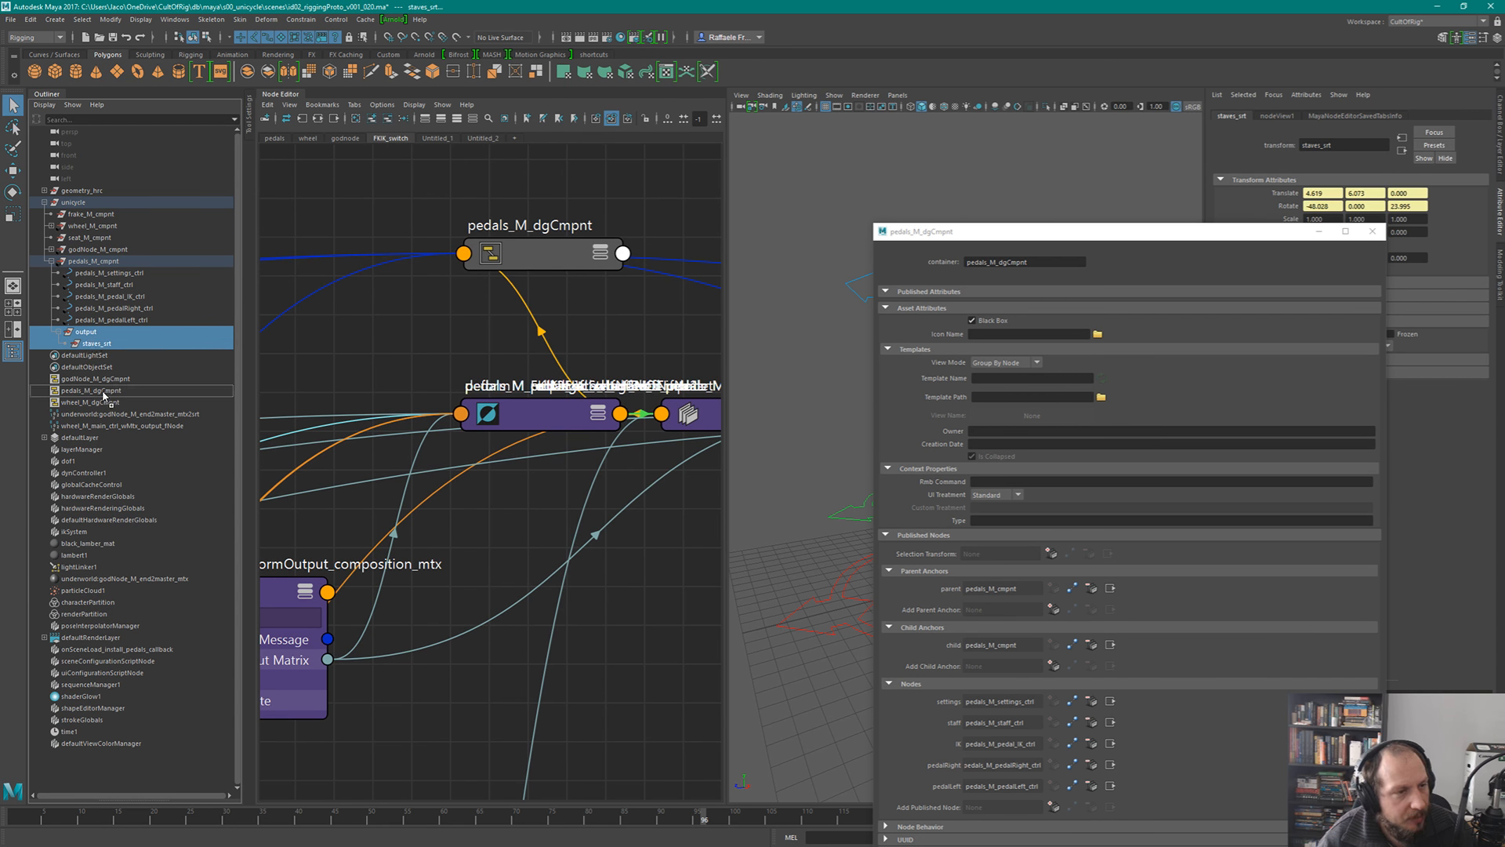
middle_click_drag(102, 391, 103, 392)
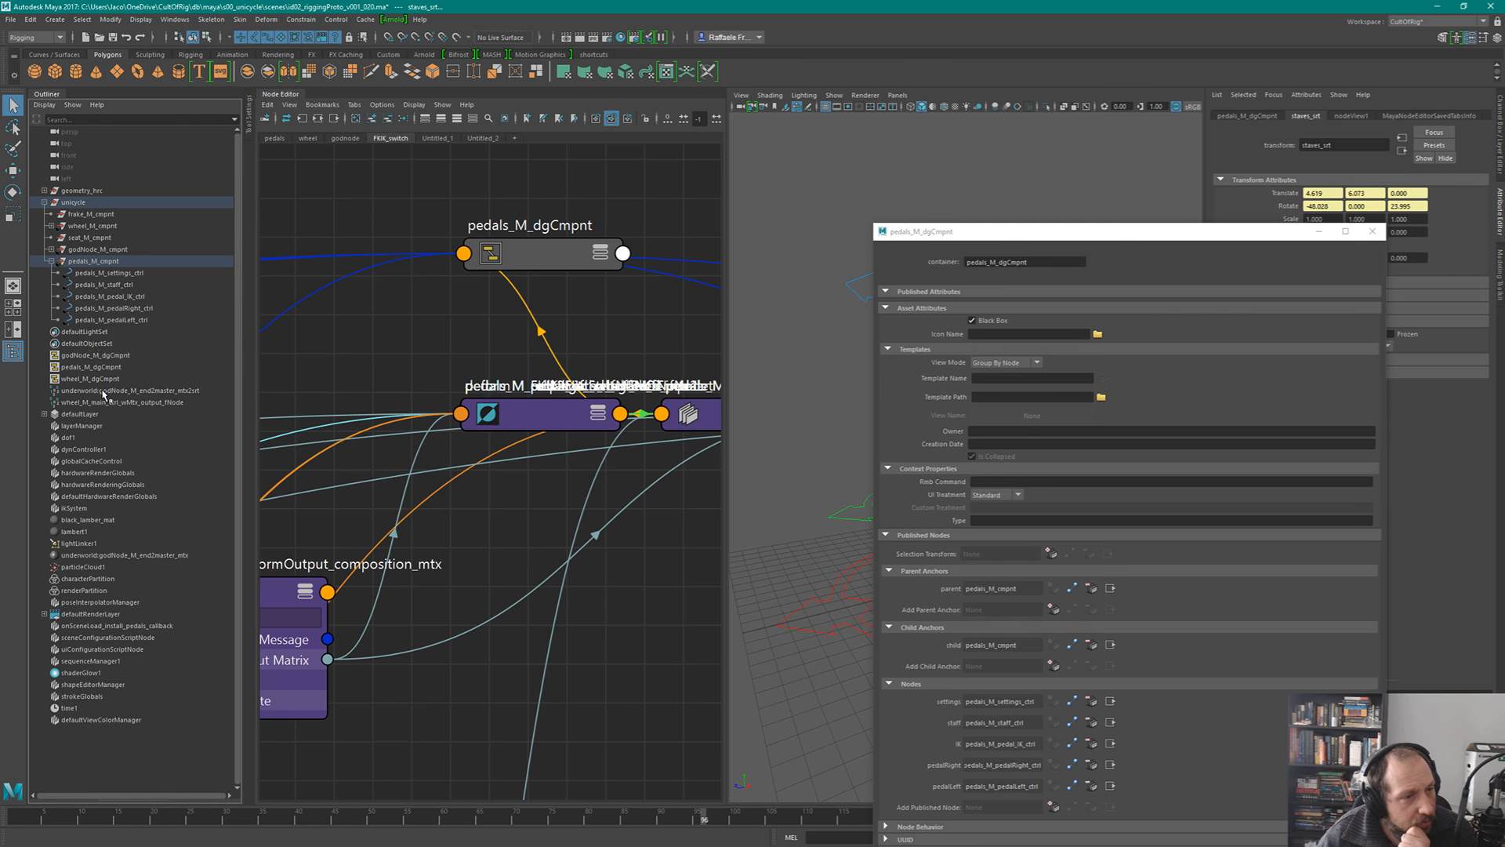
- Expand the whole unicycle hierarchy and limit the Outliner to DAG objects again
left_click(50, 261)
left_click(44, 202)
left_click(44, 203, "shift")
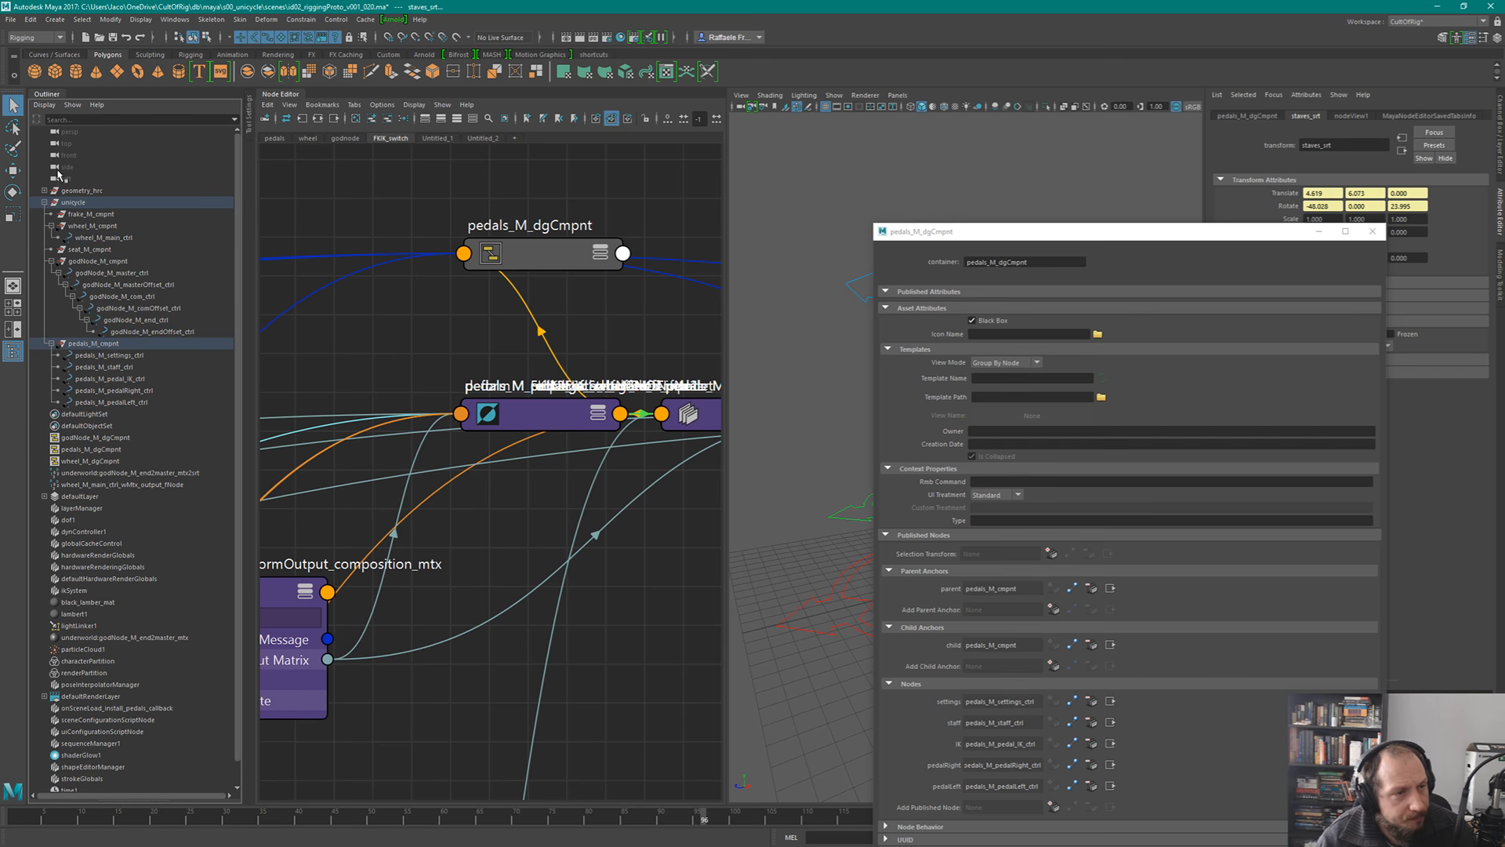
left_click(44, 104)
left_click(70, 127)
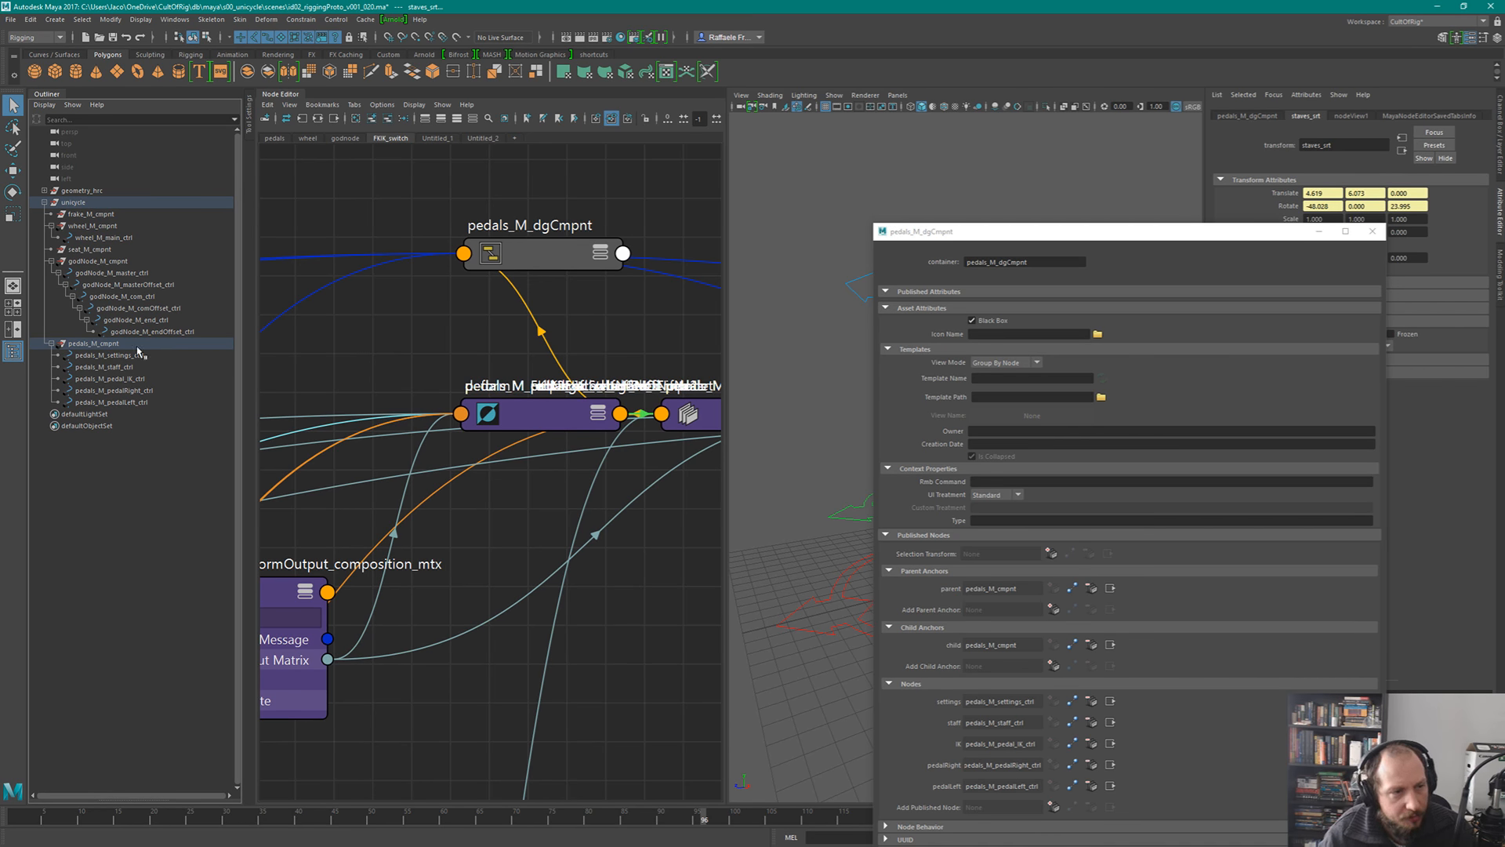
- Close the floating pedals_M_dgCmpnt attribute window and select wheel_M_cmpnt and godNode_M_cmpnt in the Outliner
left_click(1371, 232)
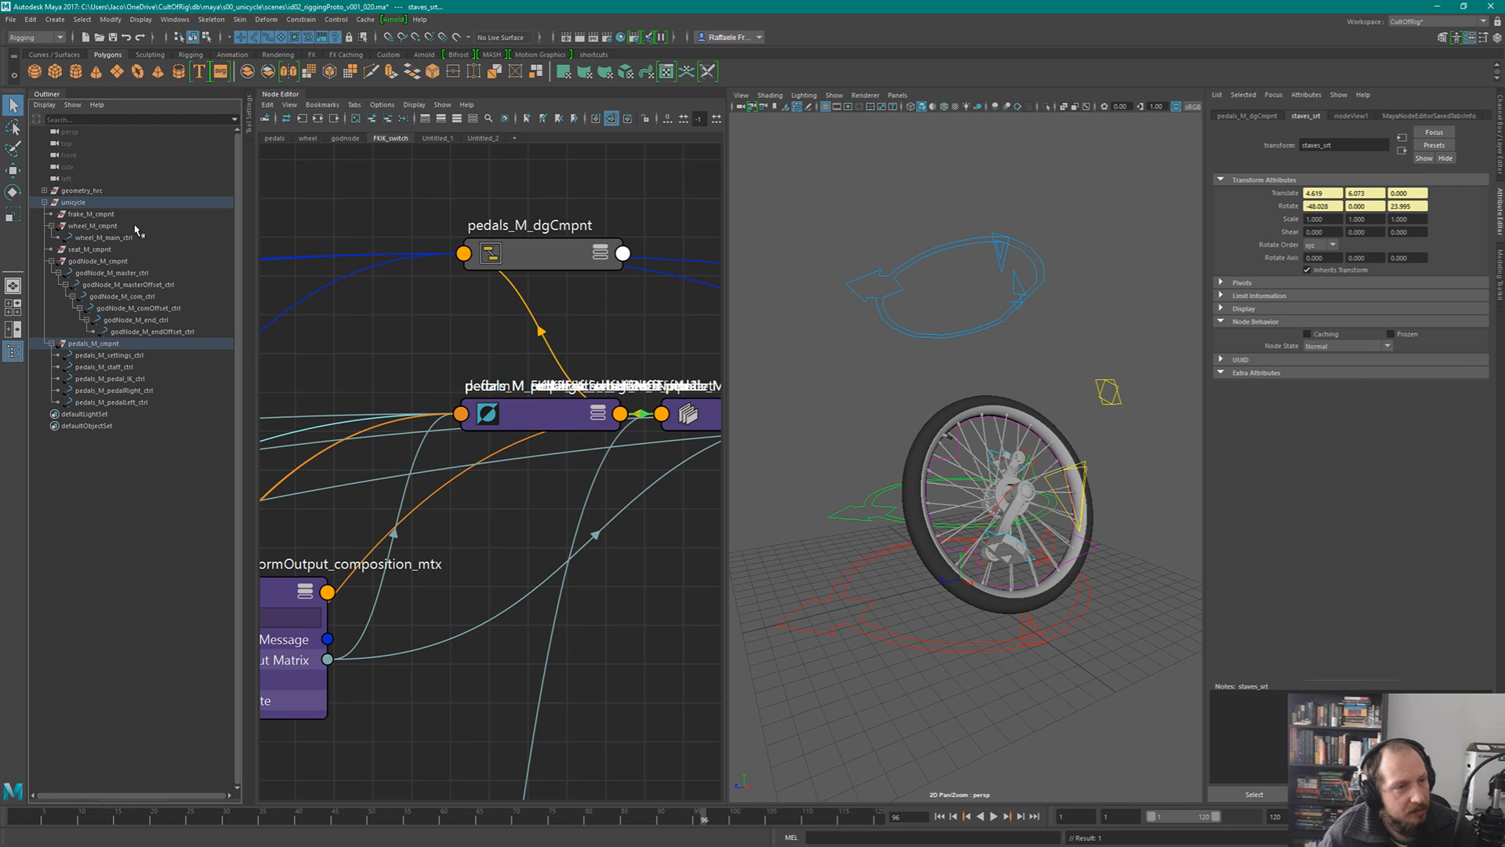
left_click(147, 249)
left_click(149, 239)
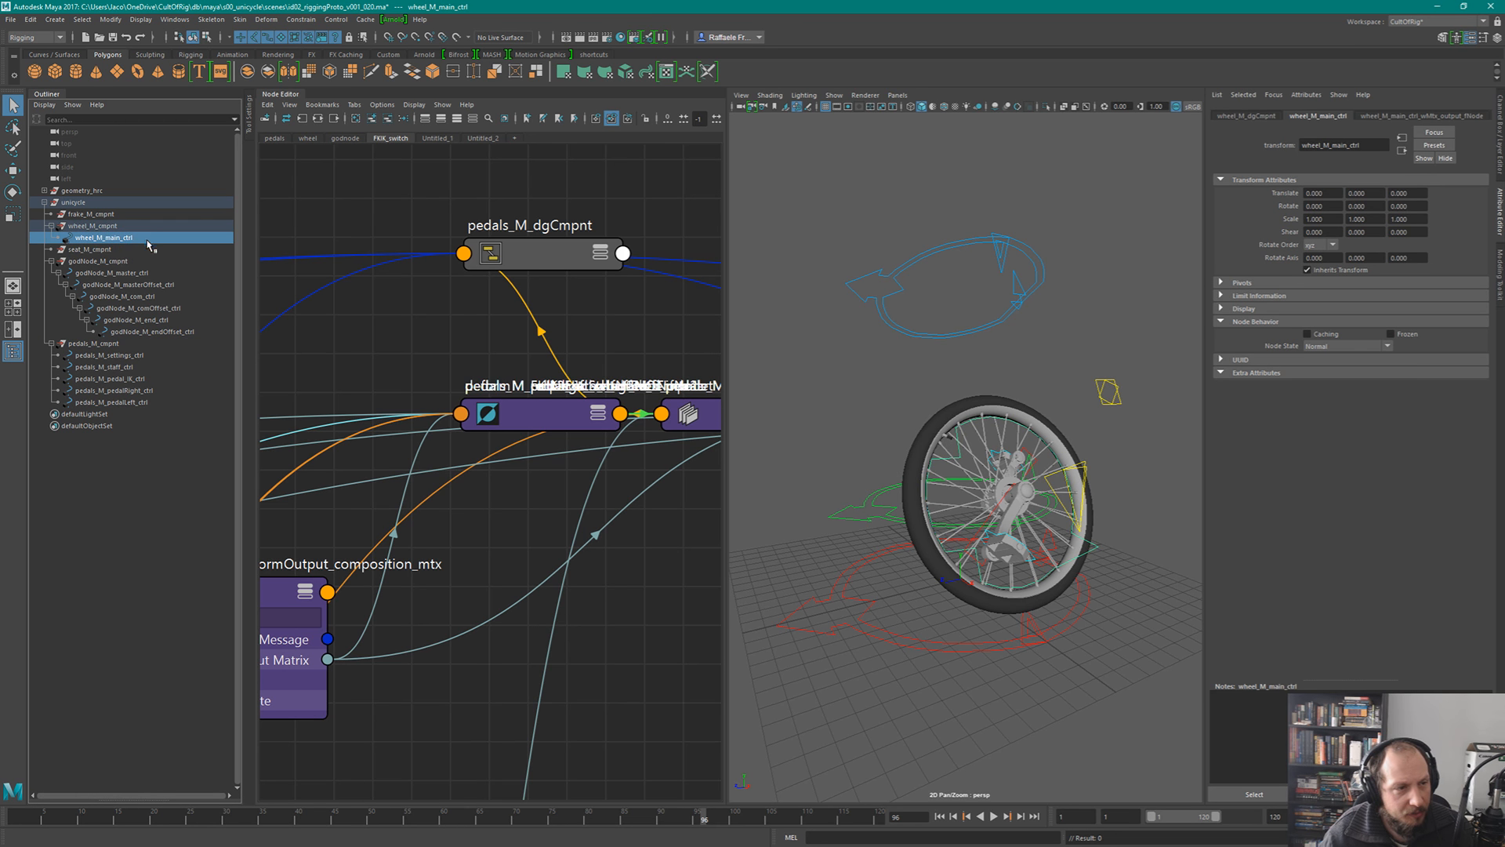
left_click(102, 227)
left_click(106, 262, "ctrl")
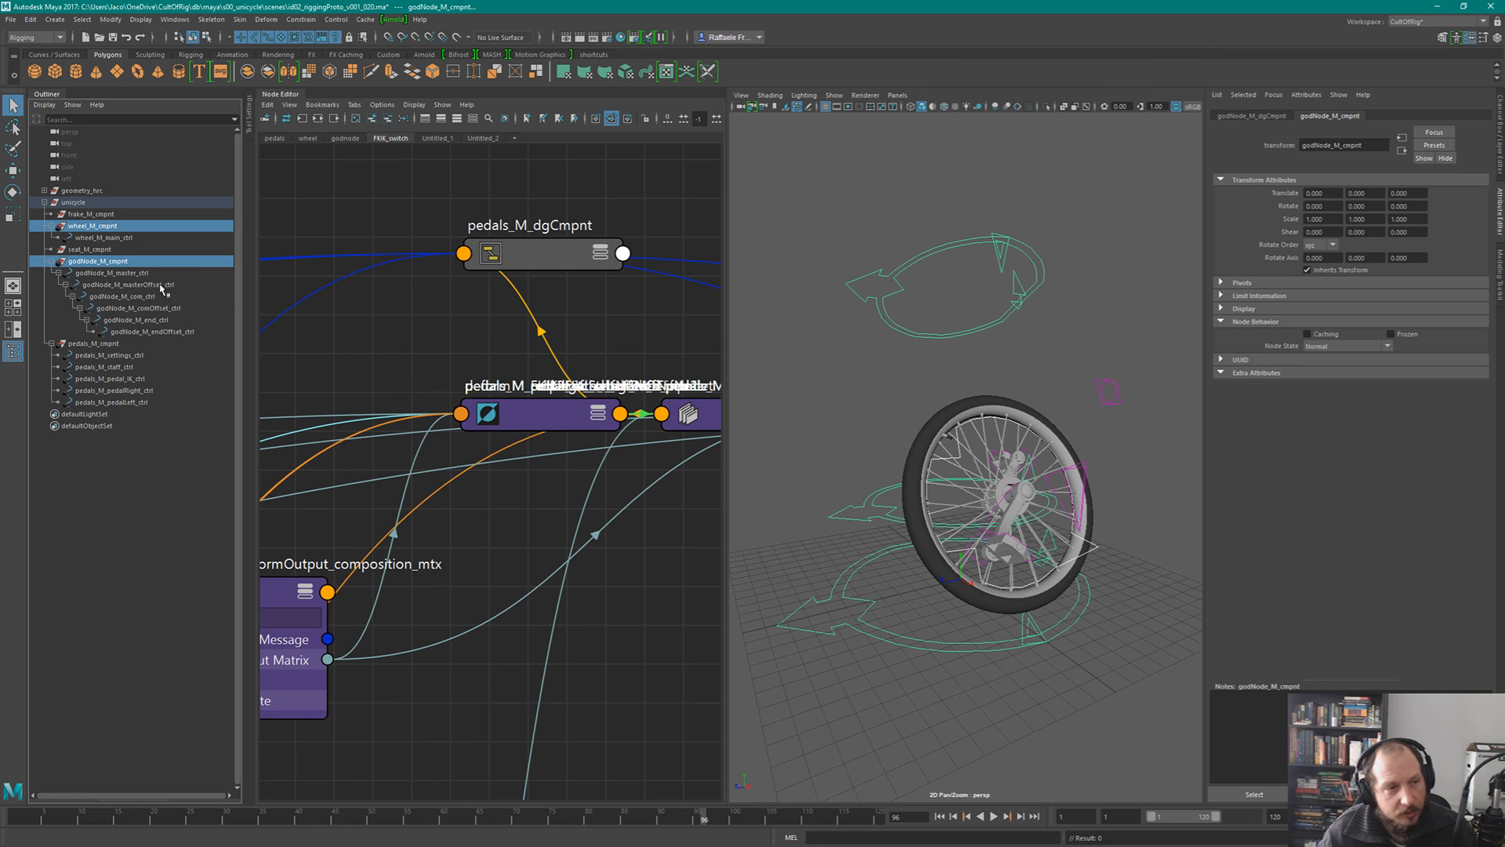
- Lock the five component groups under unicycle, from the first one down to pedals_M_cmpnt, with the MEL command lockNode
left_click(114, 216)
left_click(107, 227, "ctrl")
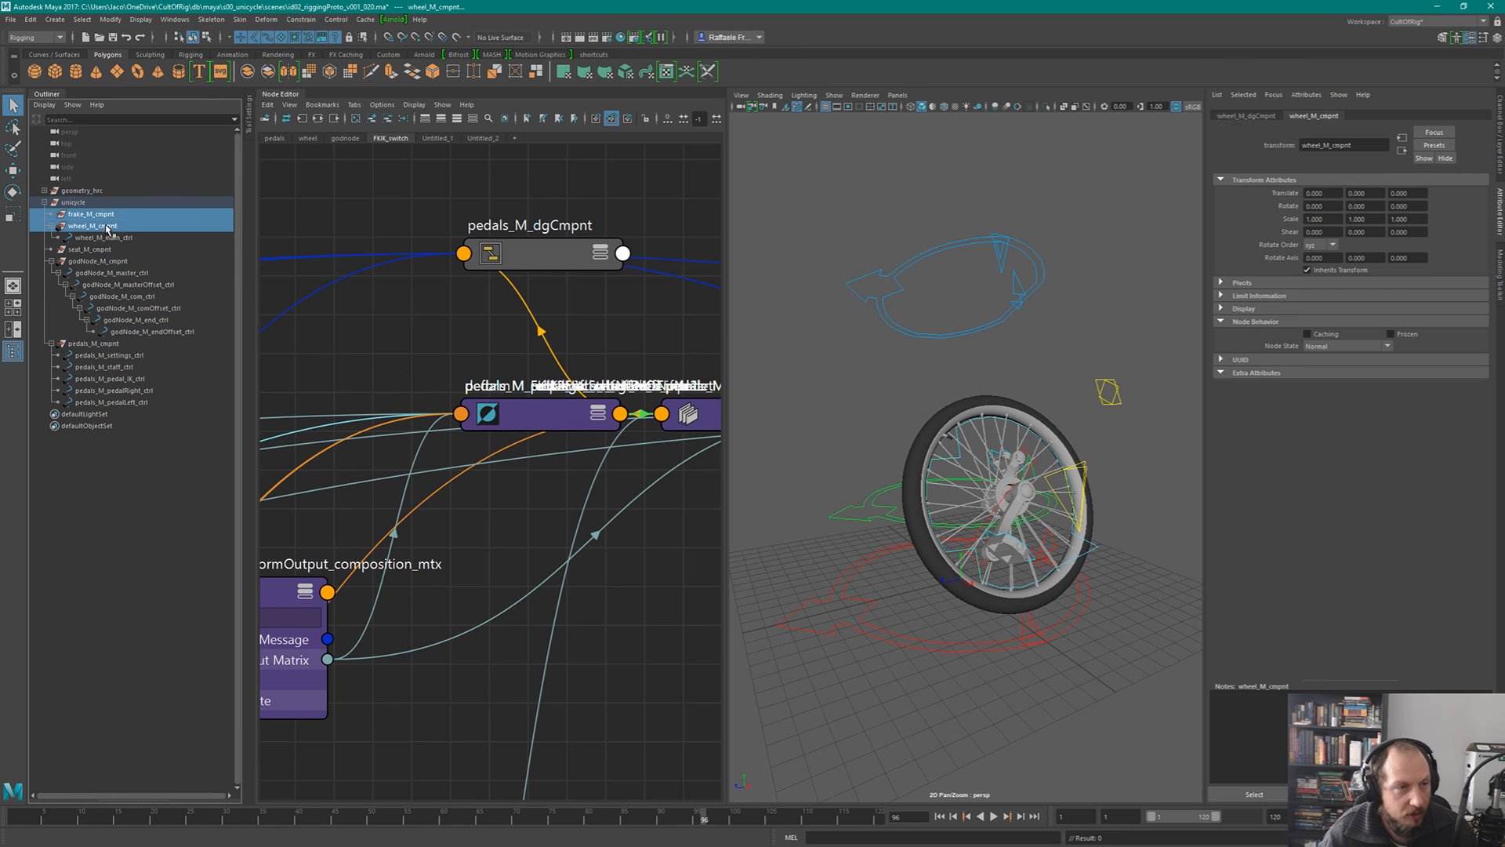
left_click(108, 250, "ctrl")
left_click(112, 261, "ctrl")
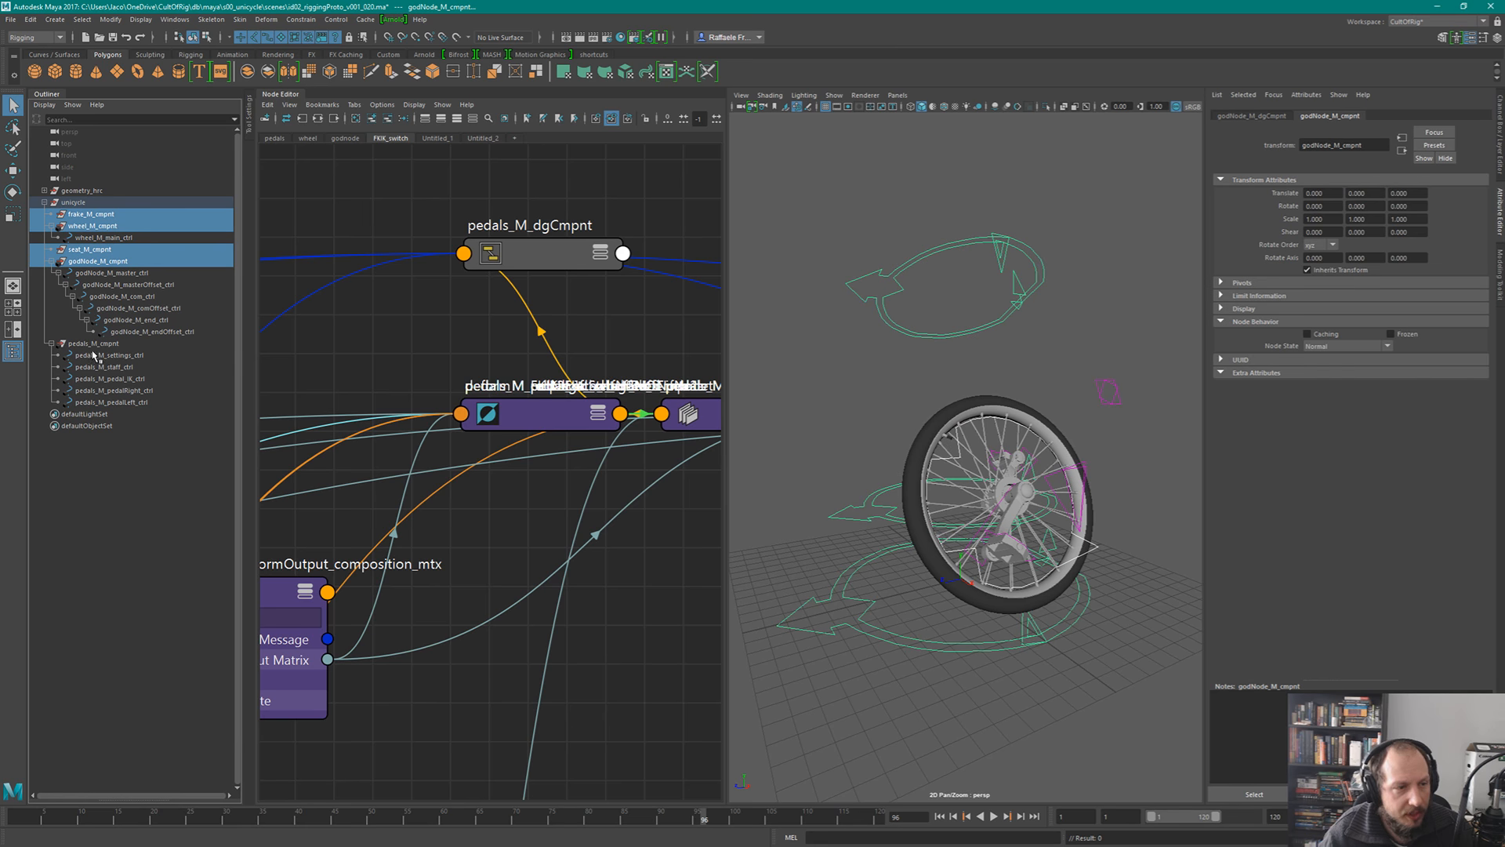
left_click(94, 343, "ctrl")
left_click(902, 836)
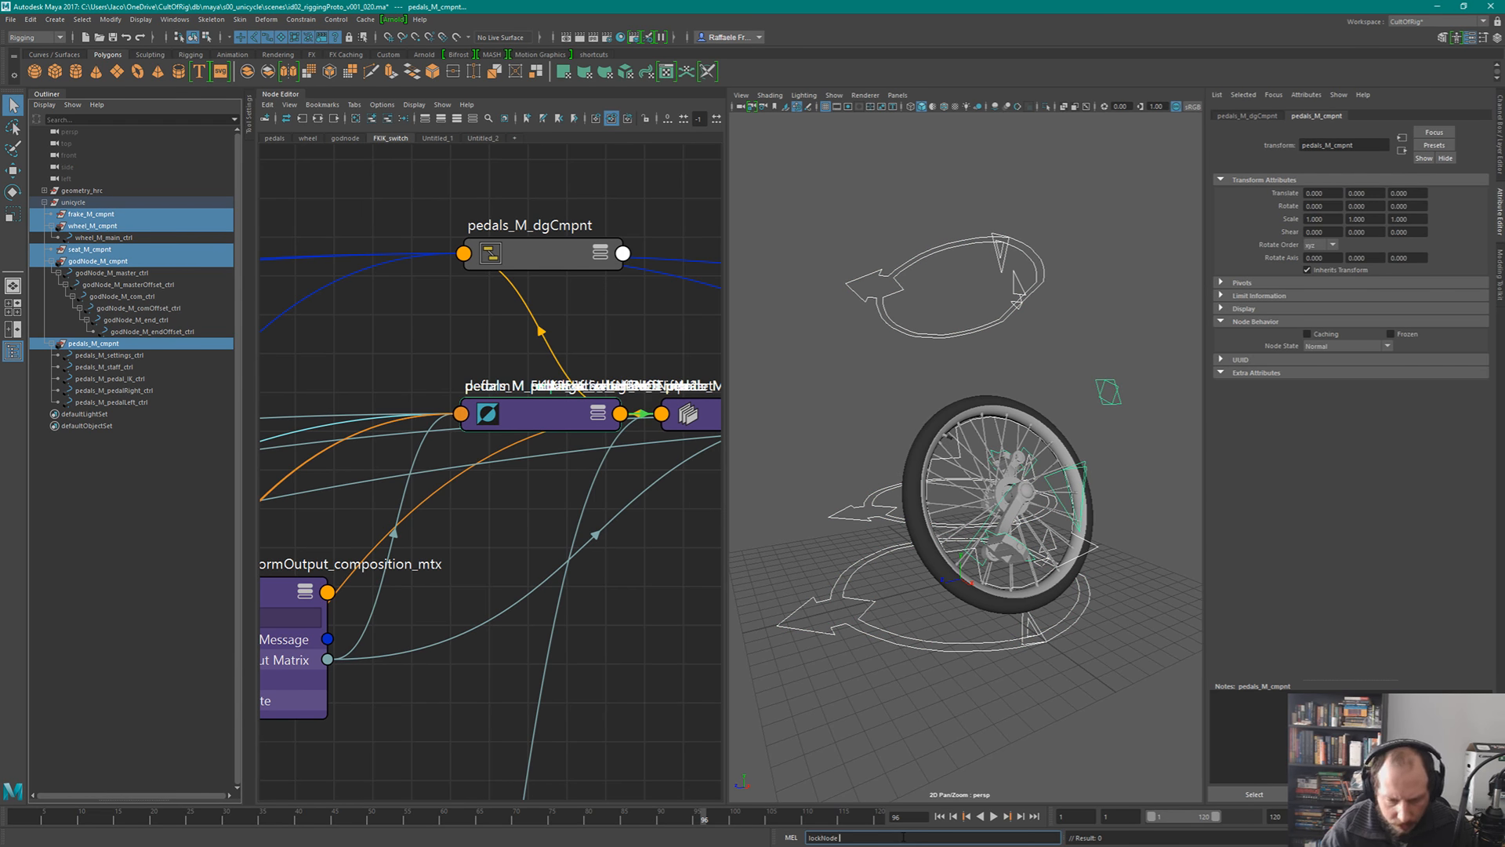
type("lockNode")
key("Return")
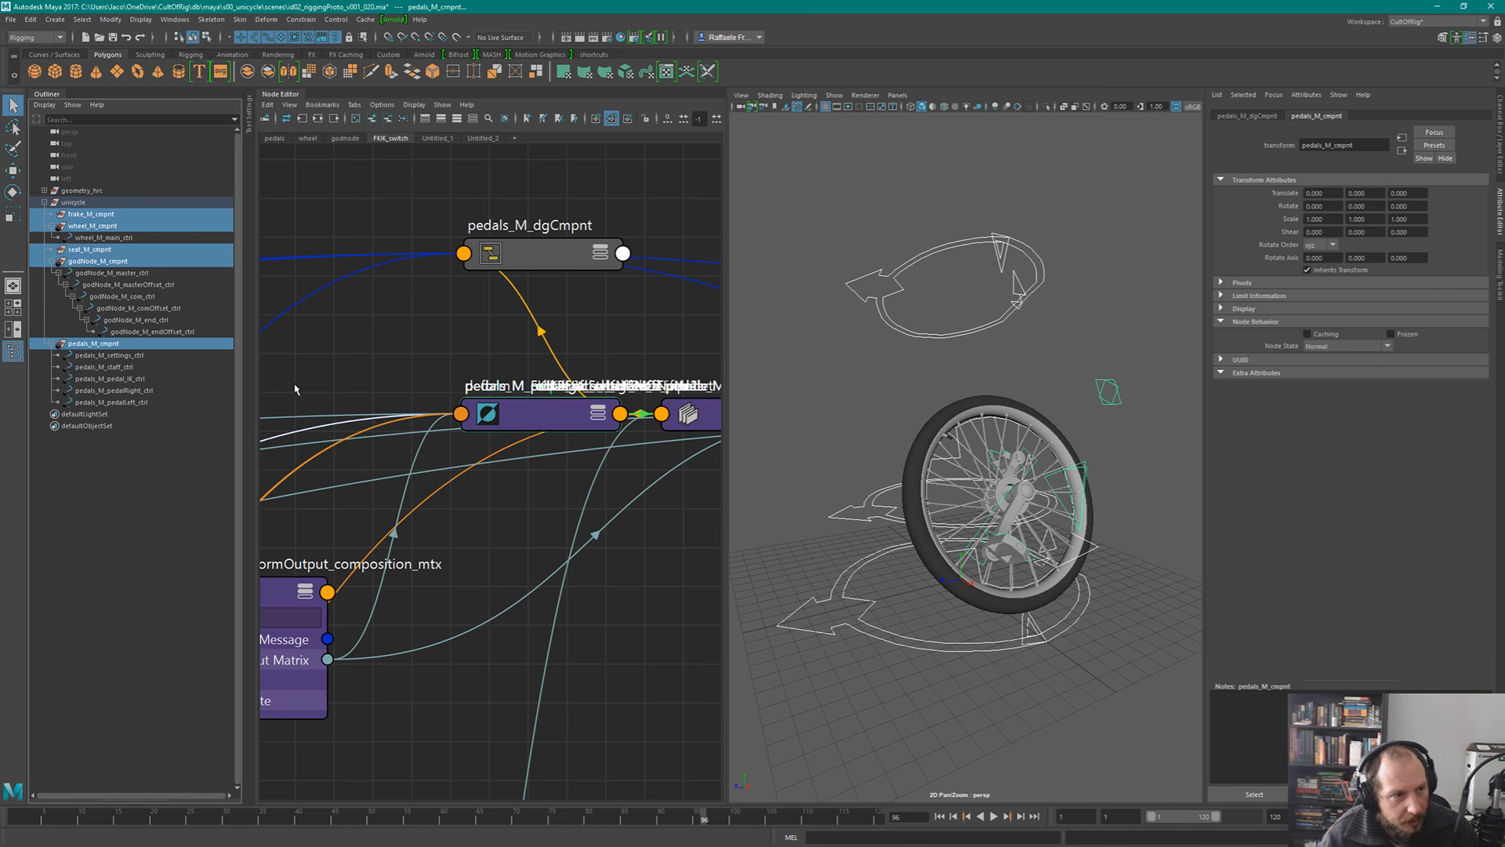
- Try to delete wheel_M_cmpnt to test its node lock, and clear the selection
left_click(369, 209)
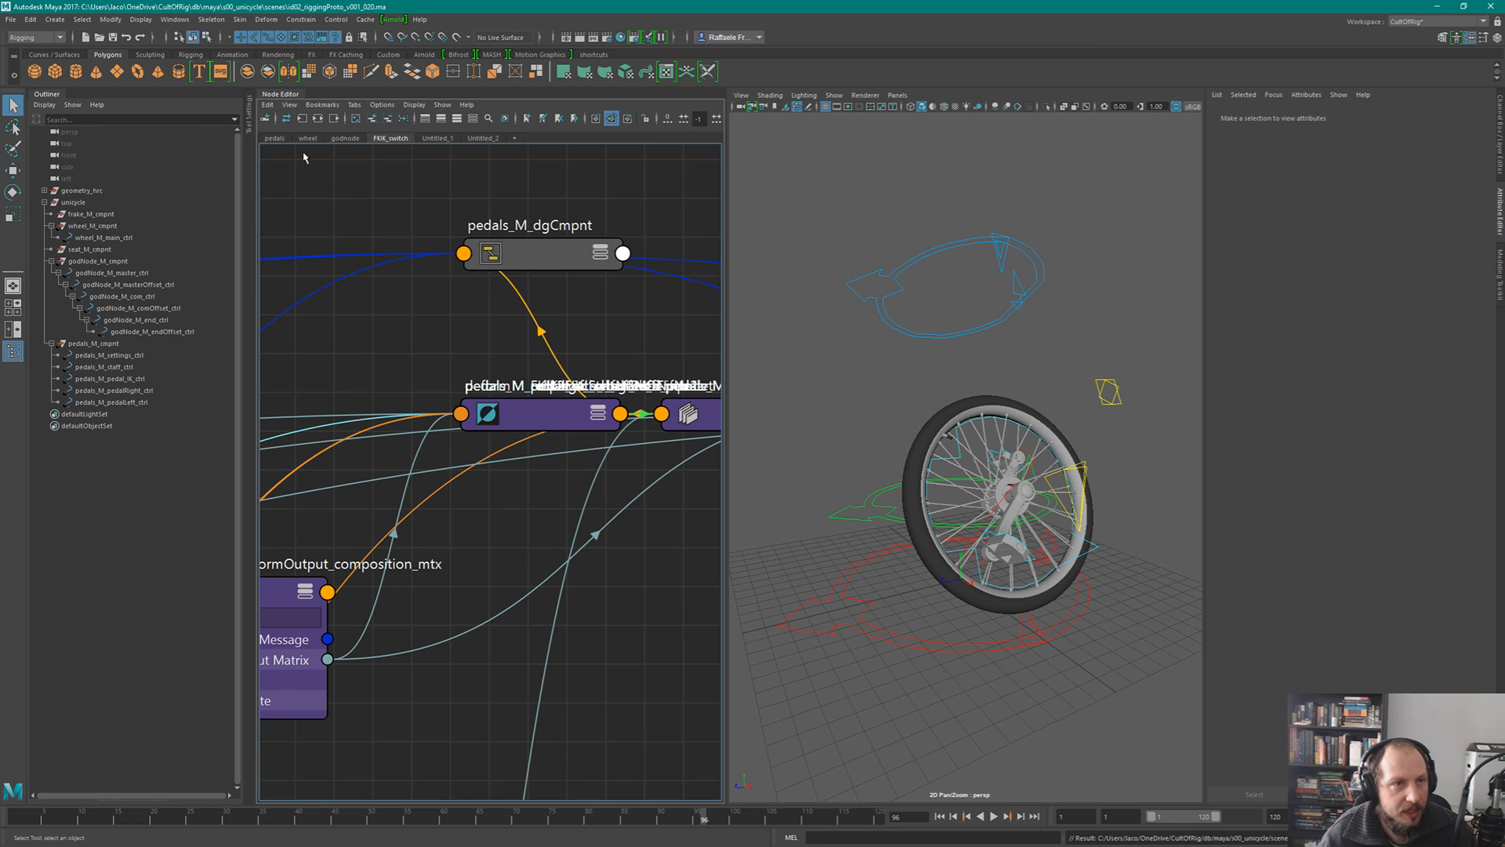
left_click(106, 226)
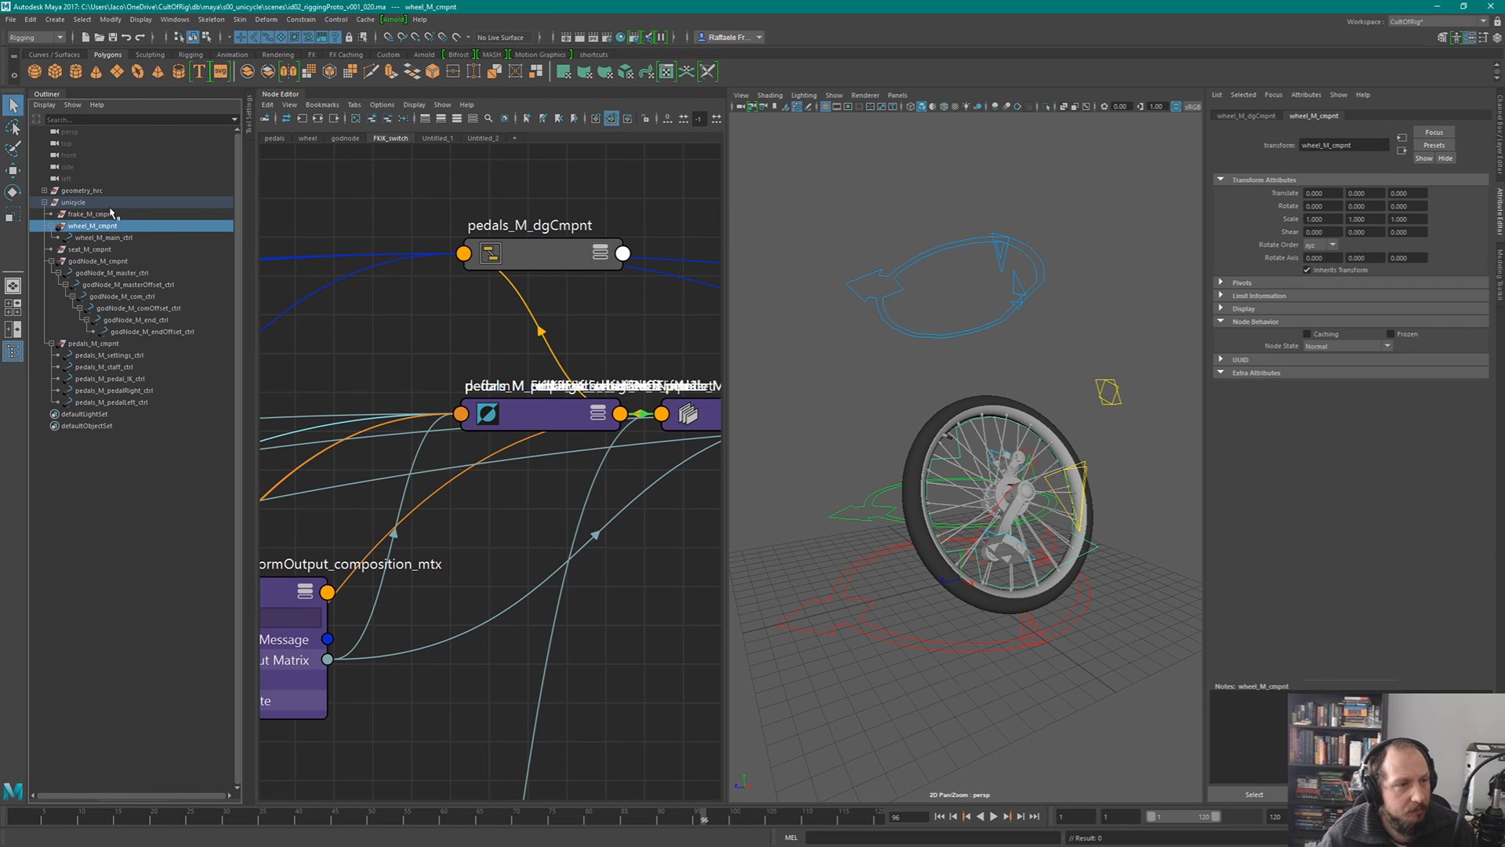
key("Delete")
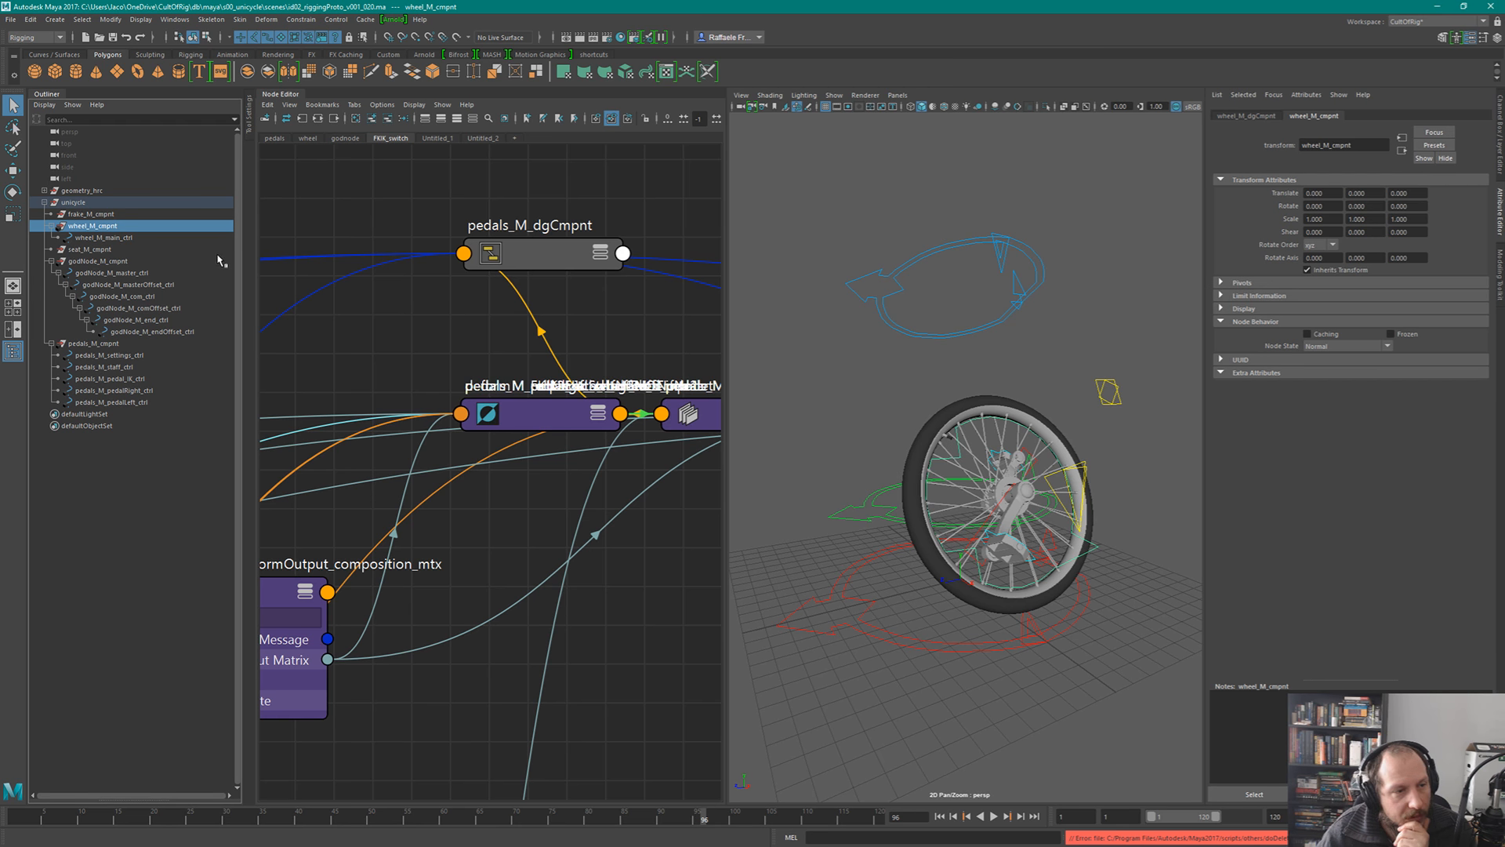
left_click(931, 175)
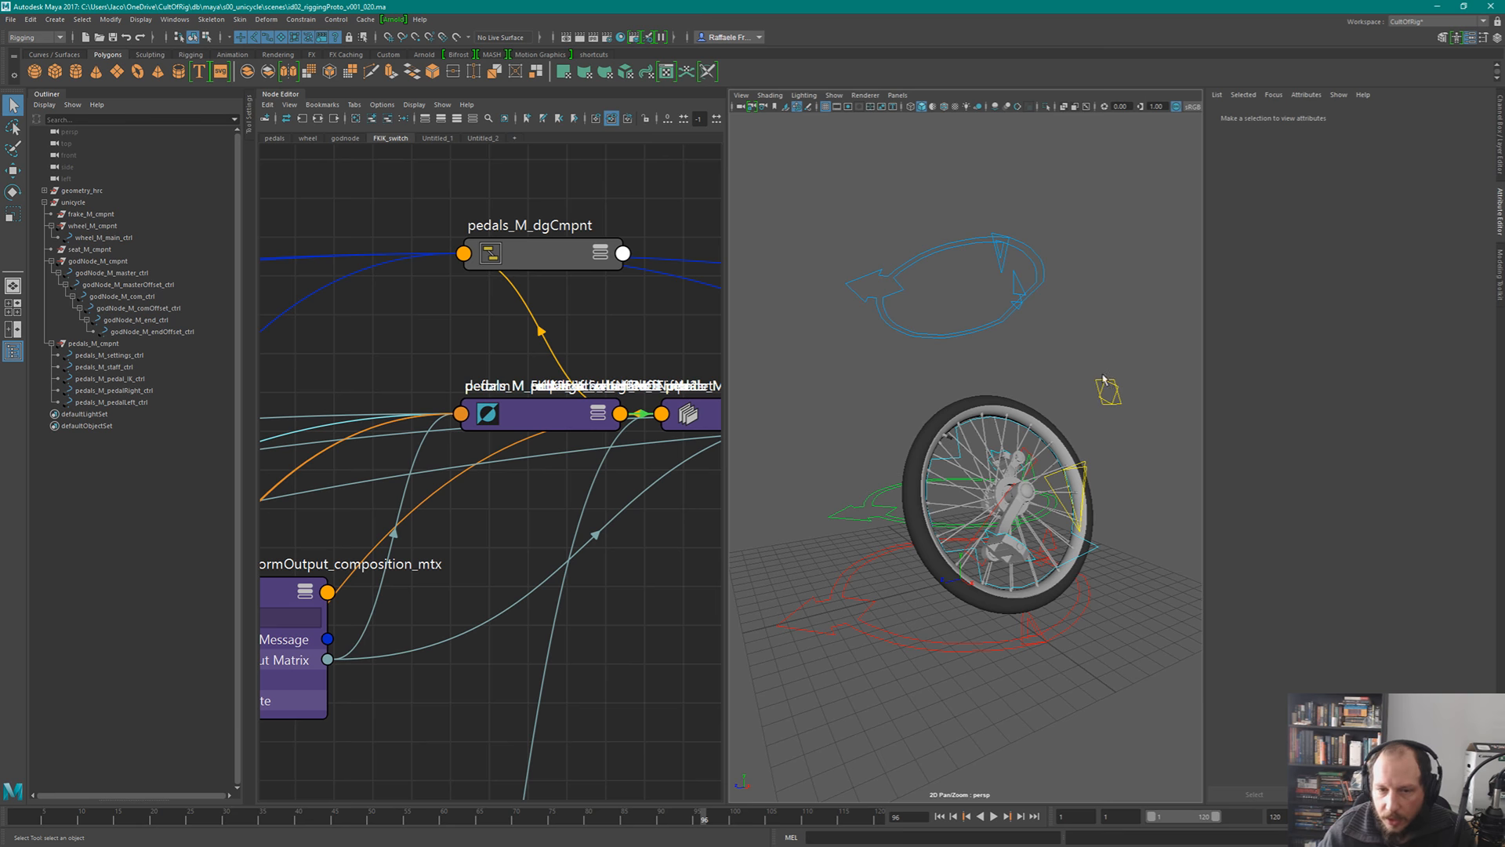
- Examine the exposed controls from pedals_M_pedalLeft_ctrl up to godNode_M_master_ctrl by selecting them, and clear the selection
scroll(1060, 373, "down", 2)
key("a")
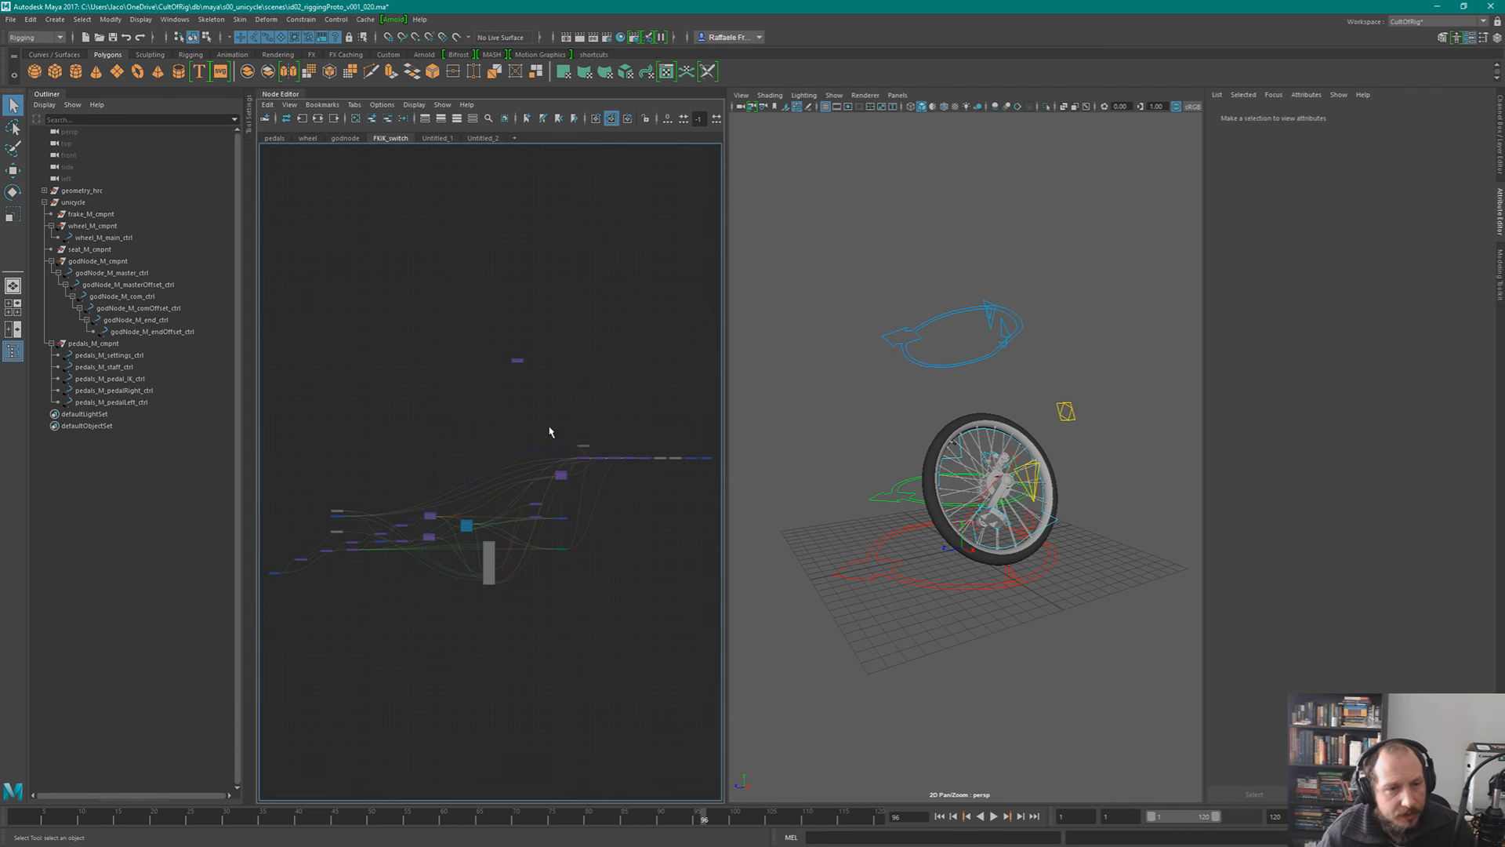
left_click_drag(129, 283, 132, 402)
left_click(275, 357)
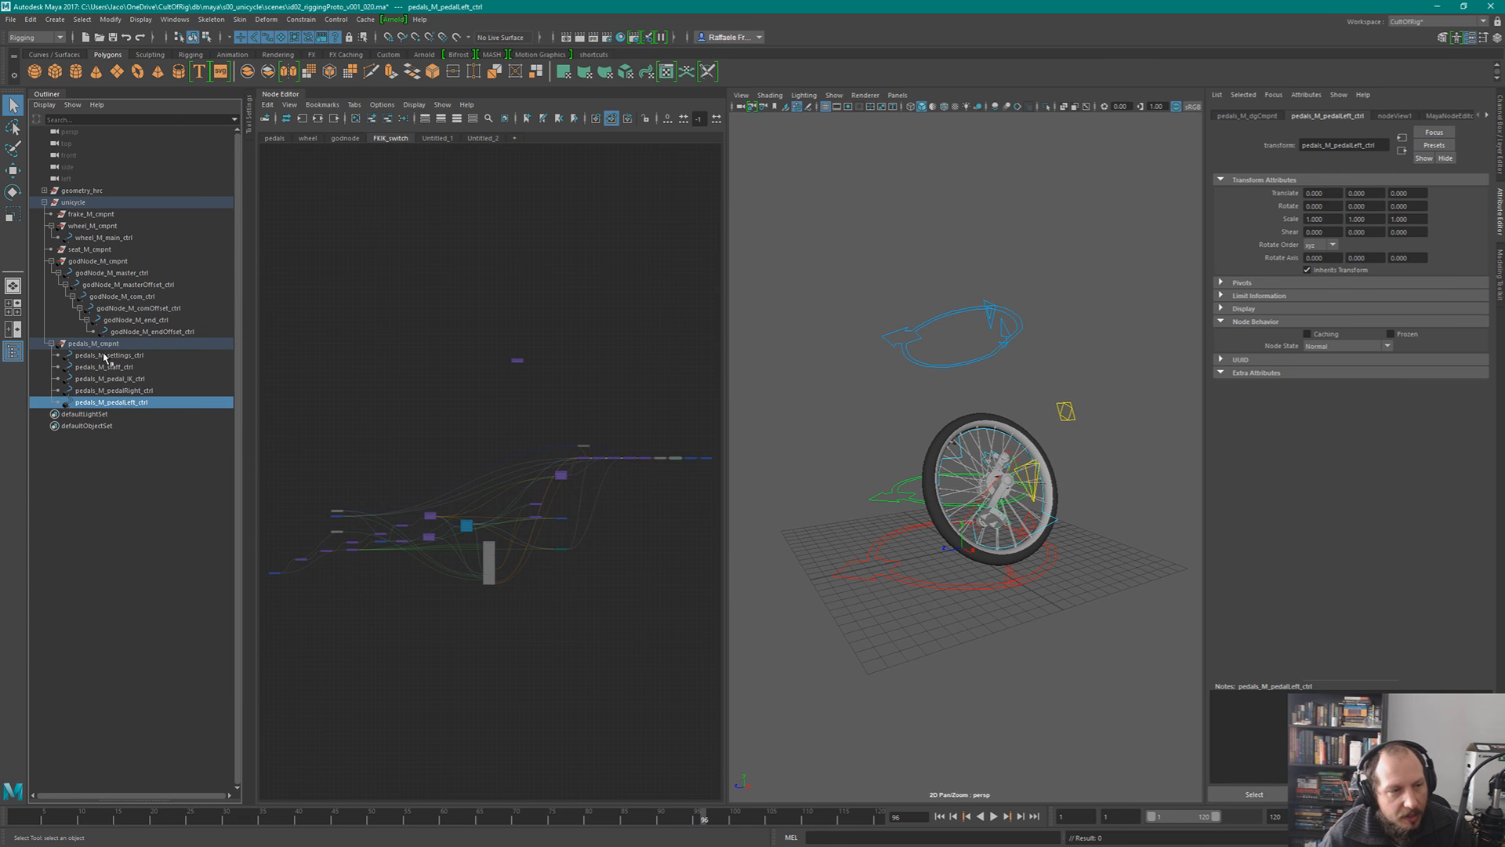
left_click(99, 283, "shift")
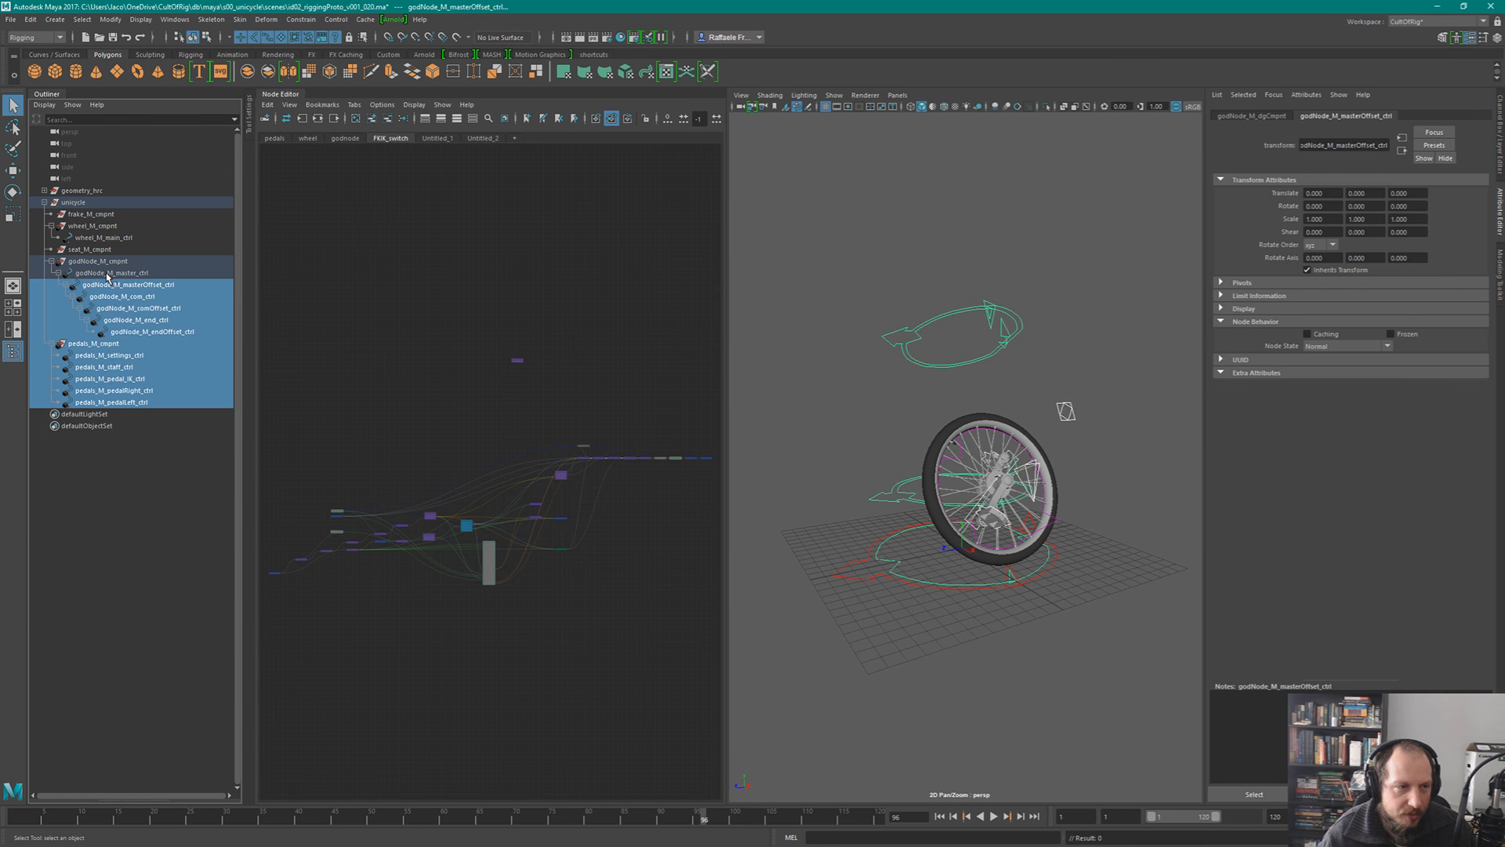
left_click(115, 274, "shift")
left_click(447, 353)
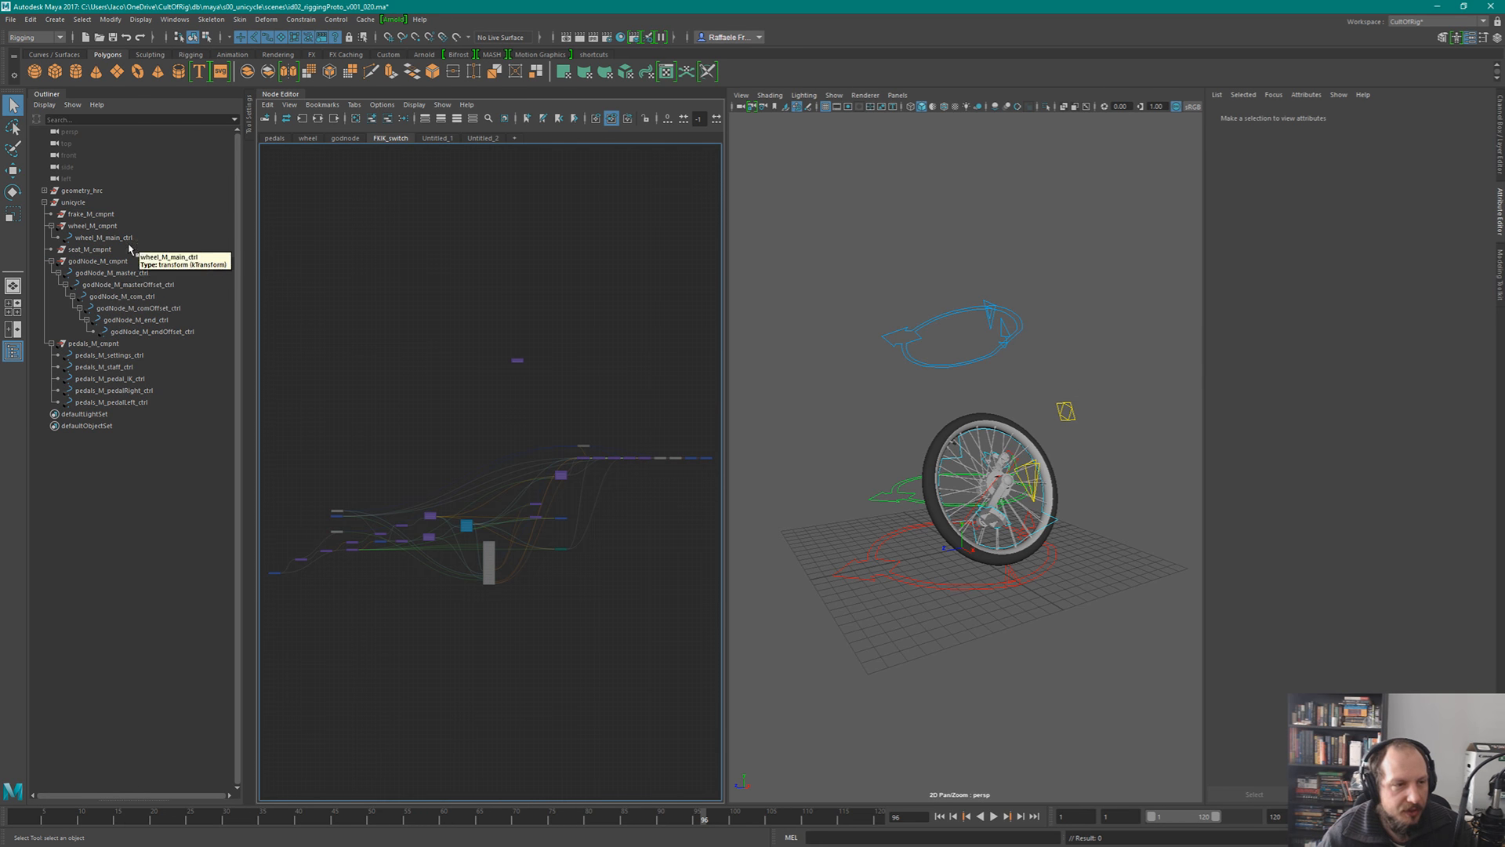
- Inspect the godNode controls from godNode_M_master_ctrl to godNode_M_endOffset_ctrl, wheel_M_main_ctrl, and pedals_M_settings_ctrl by selecting each in turn
left_click(114, 273)
left_click(154, 332, "shift")
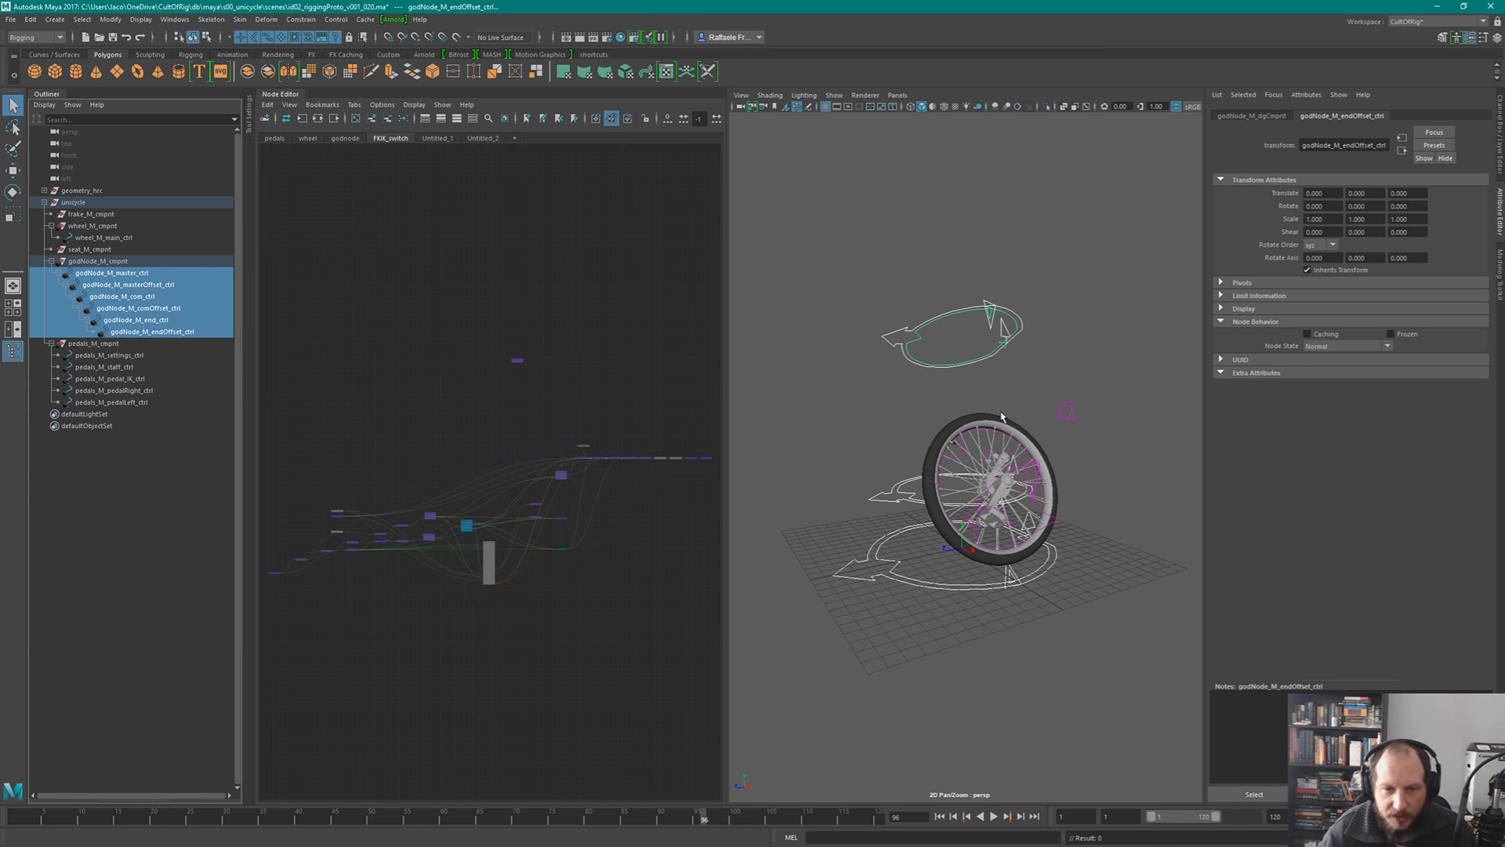
scroll(1069, 393, "up", 2)
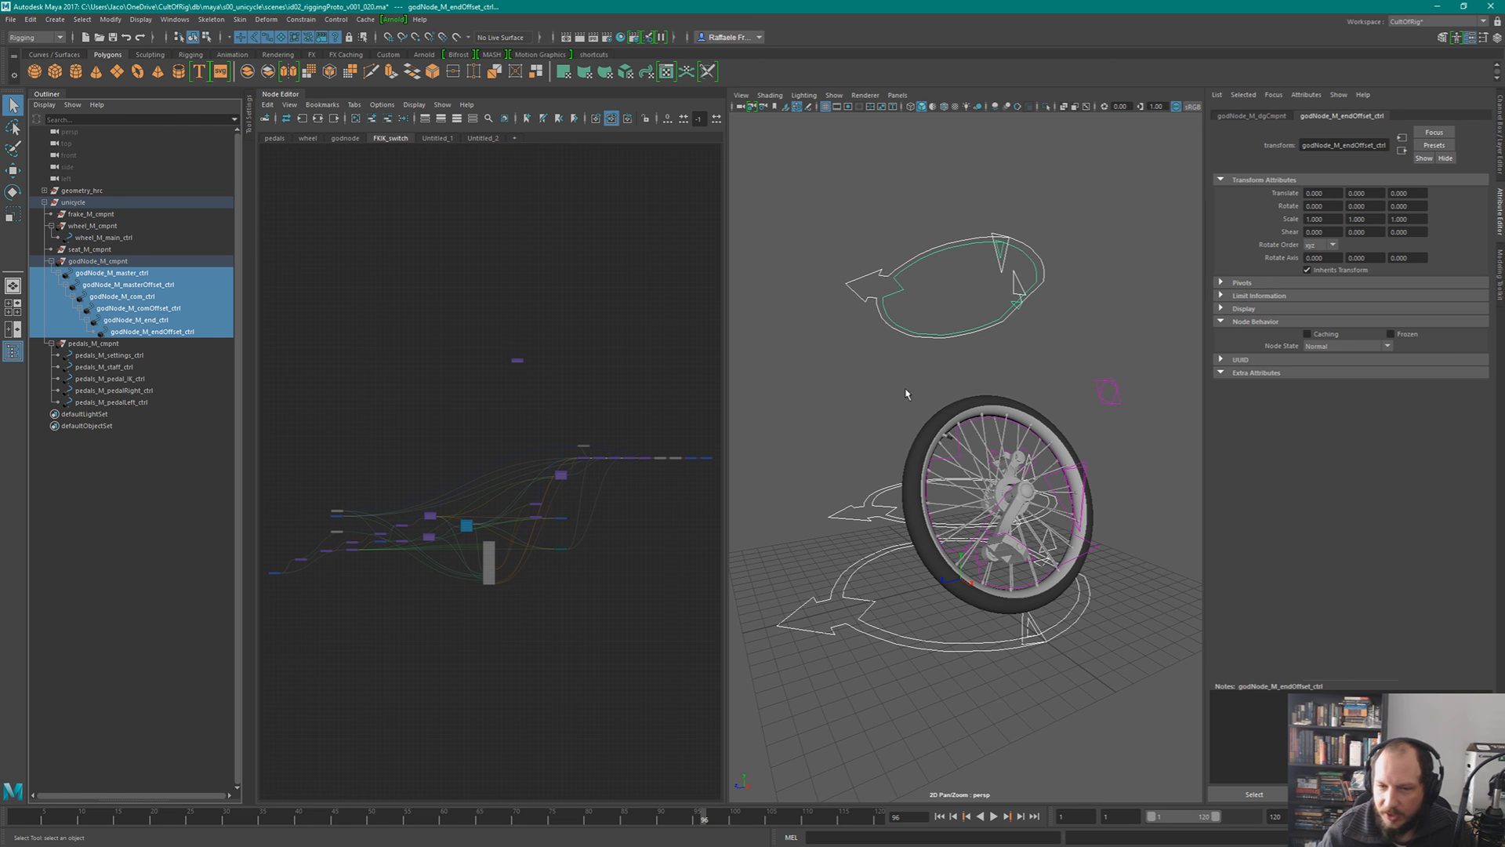
middle_click_drag(612, 456, 555, 442, "alt")
scroll(572, 425, "up", 2)
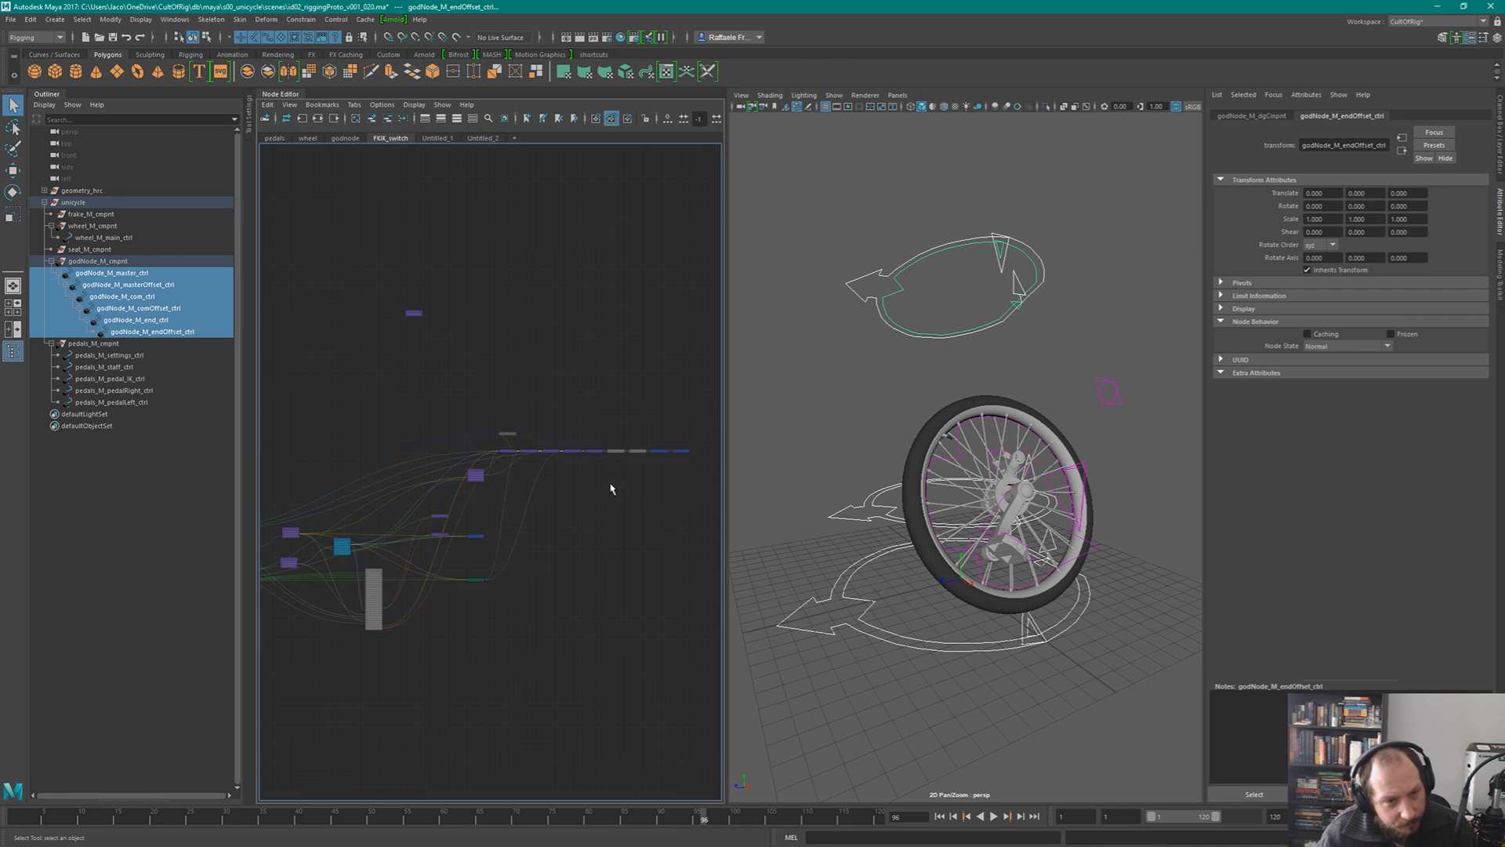
key("f")
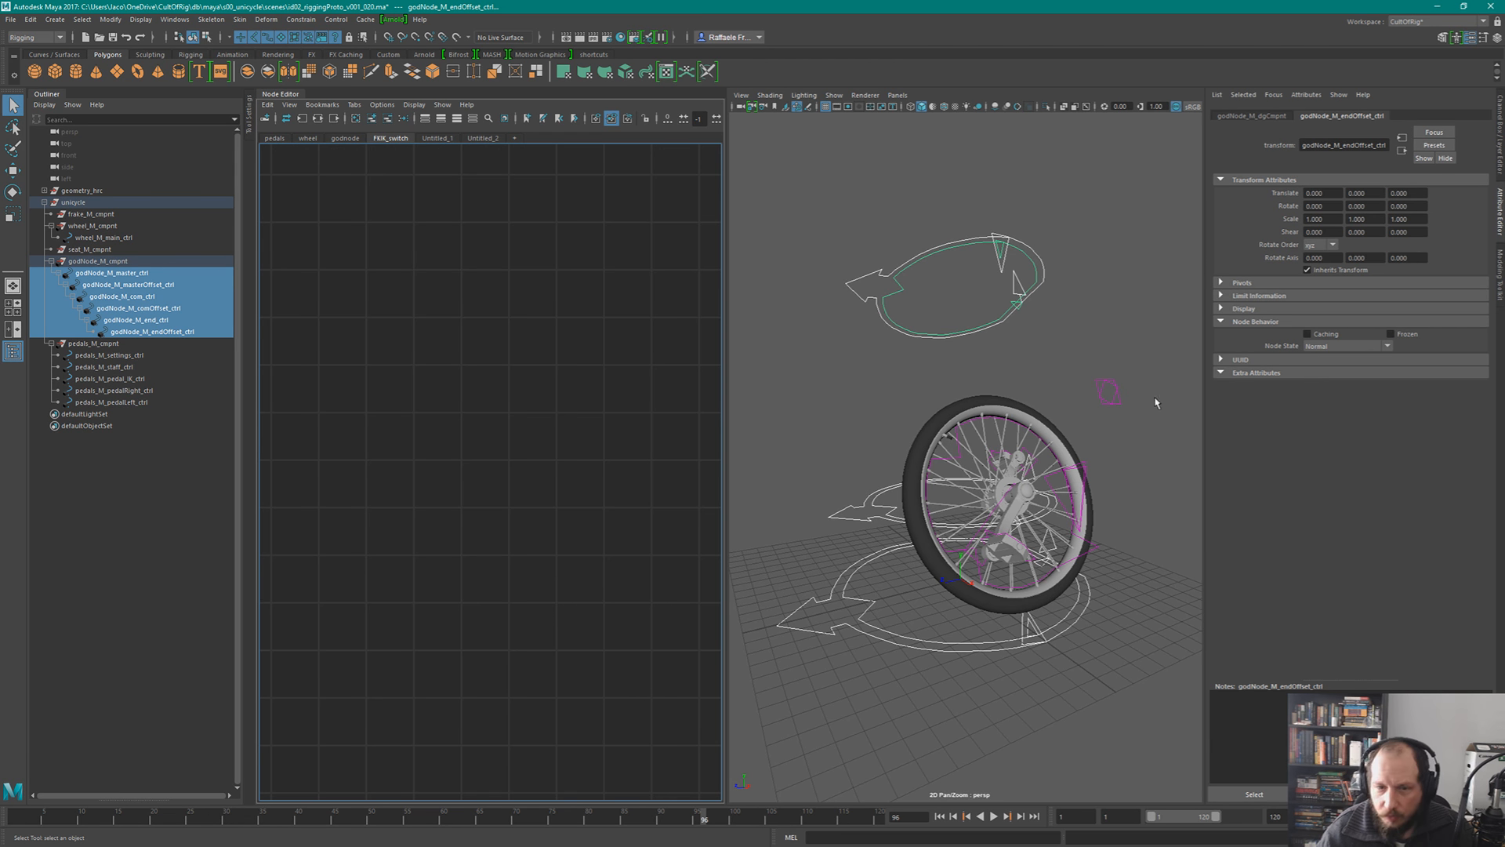
left_click(117, 239)
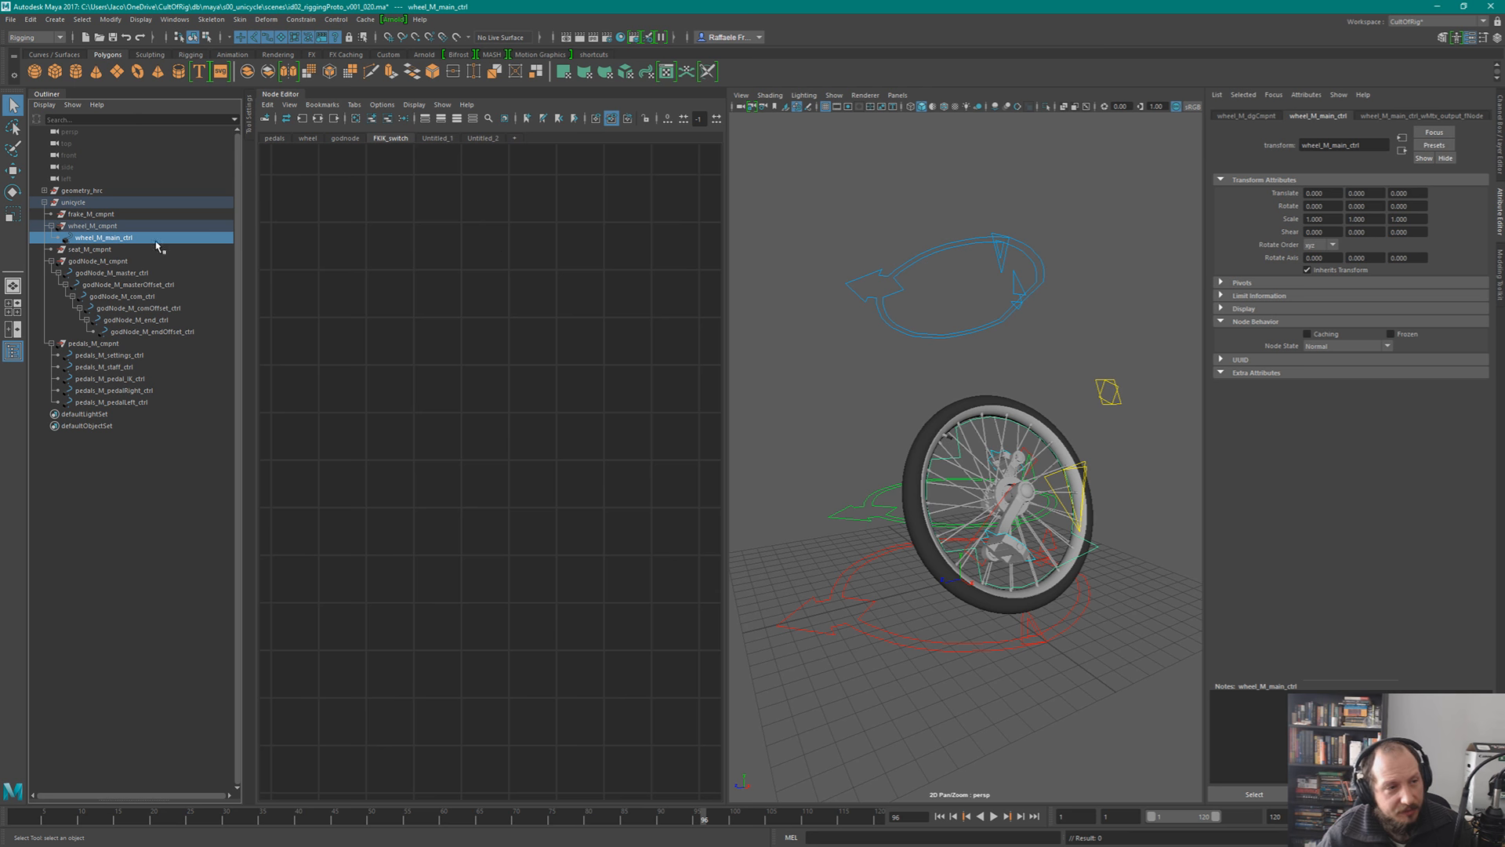
left_click(1109, 392)
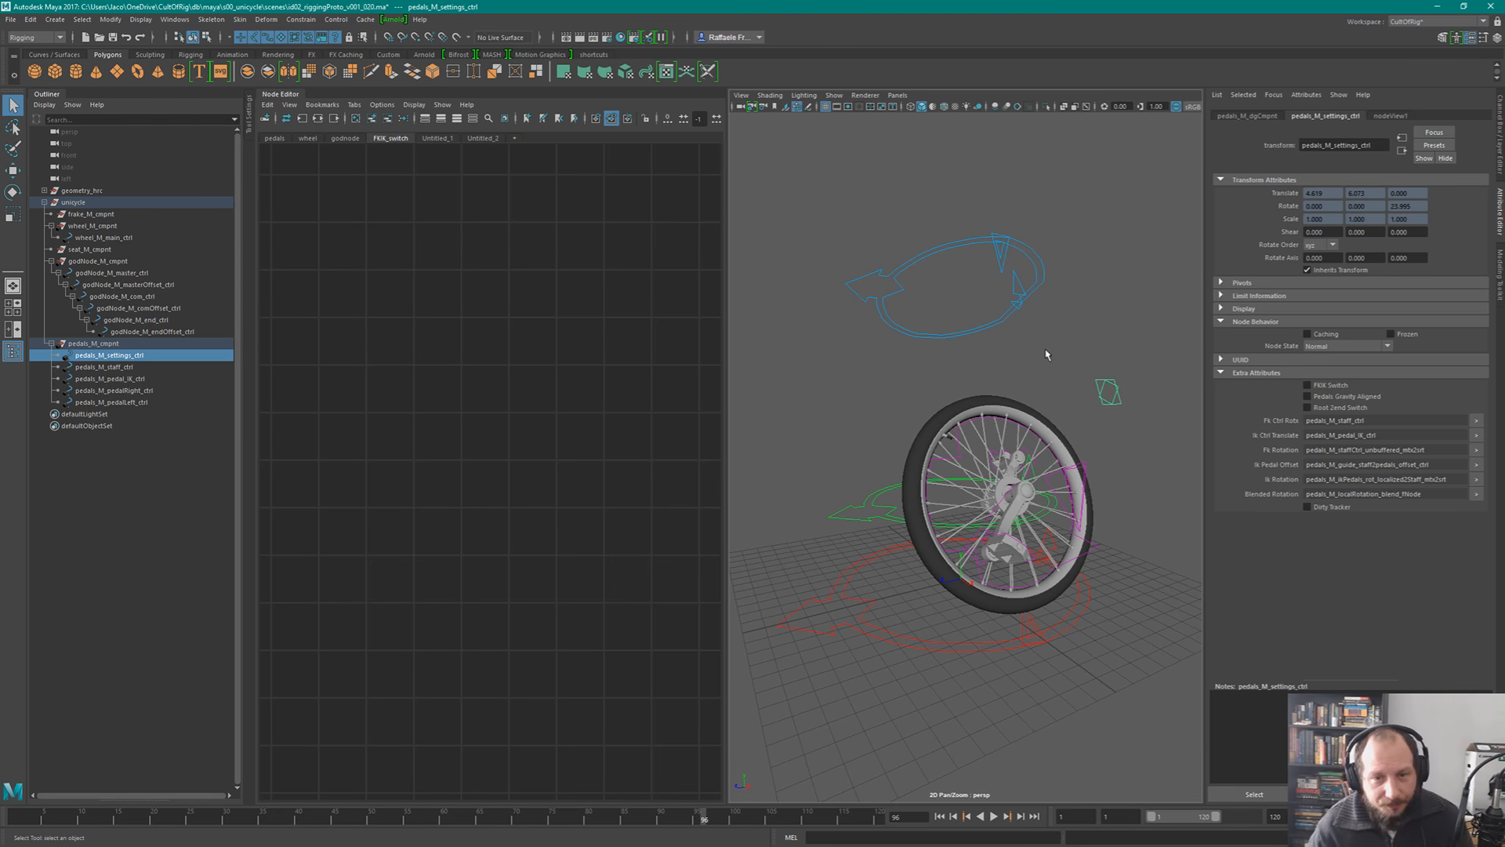
- Switch to the Maya 2017 Help in the browser and search the Developer's Documentation for "proxyattribute"
key("super+Tab")
left_click(1125, 261)
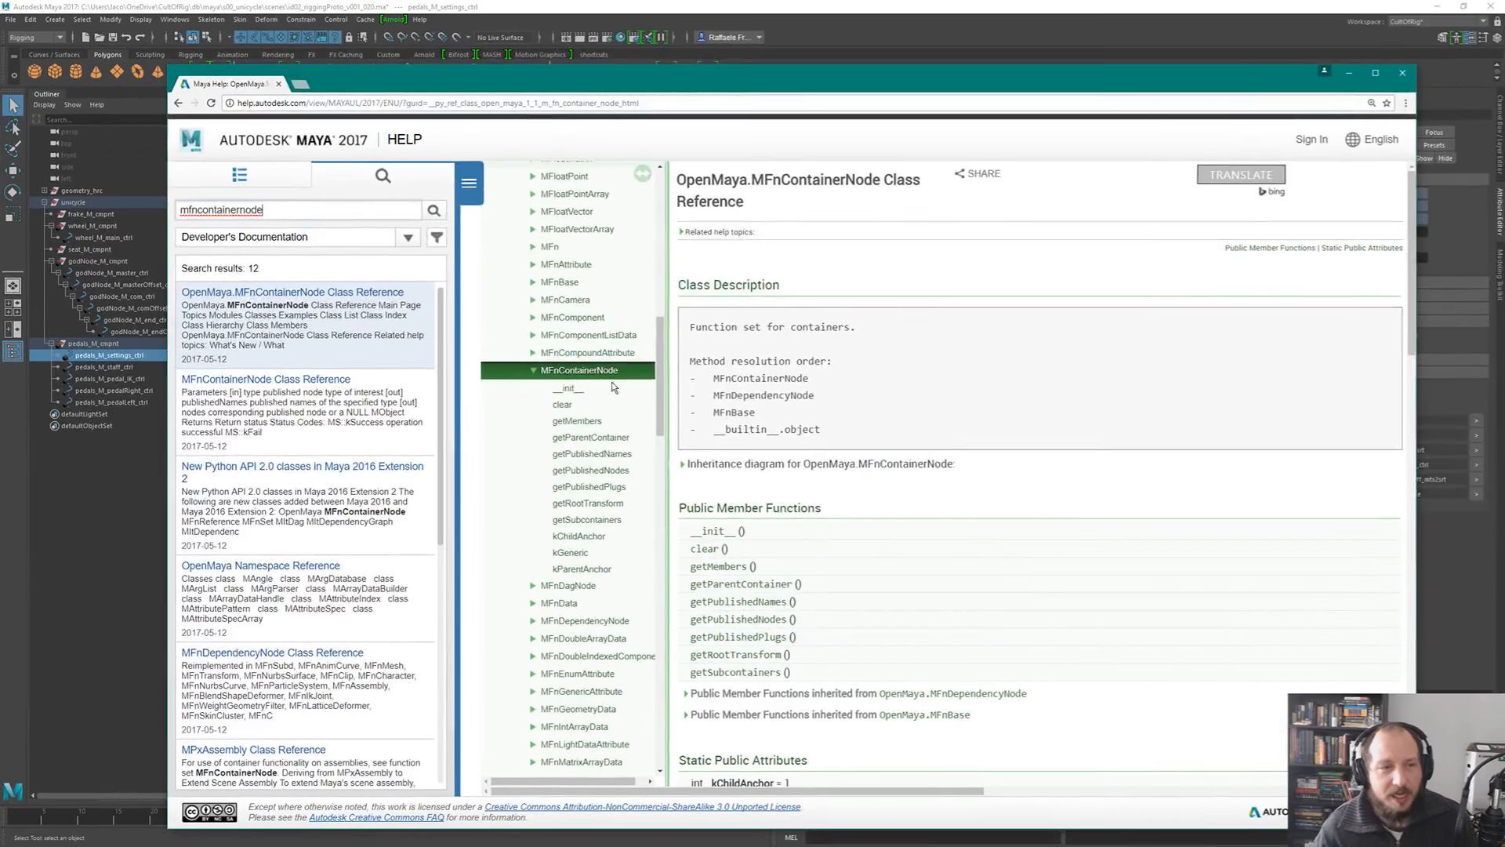
left_click_drag(710, 444, 774, 386, "alt")
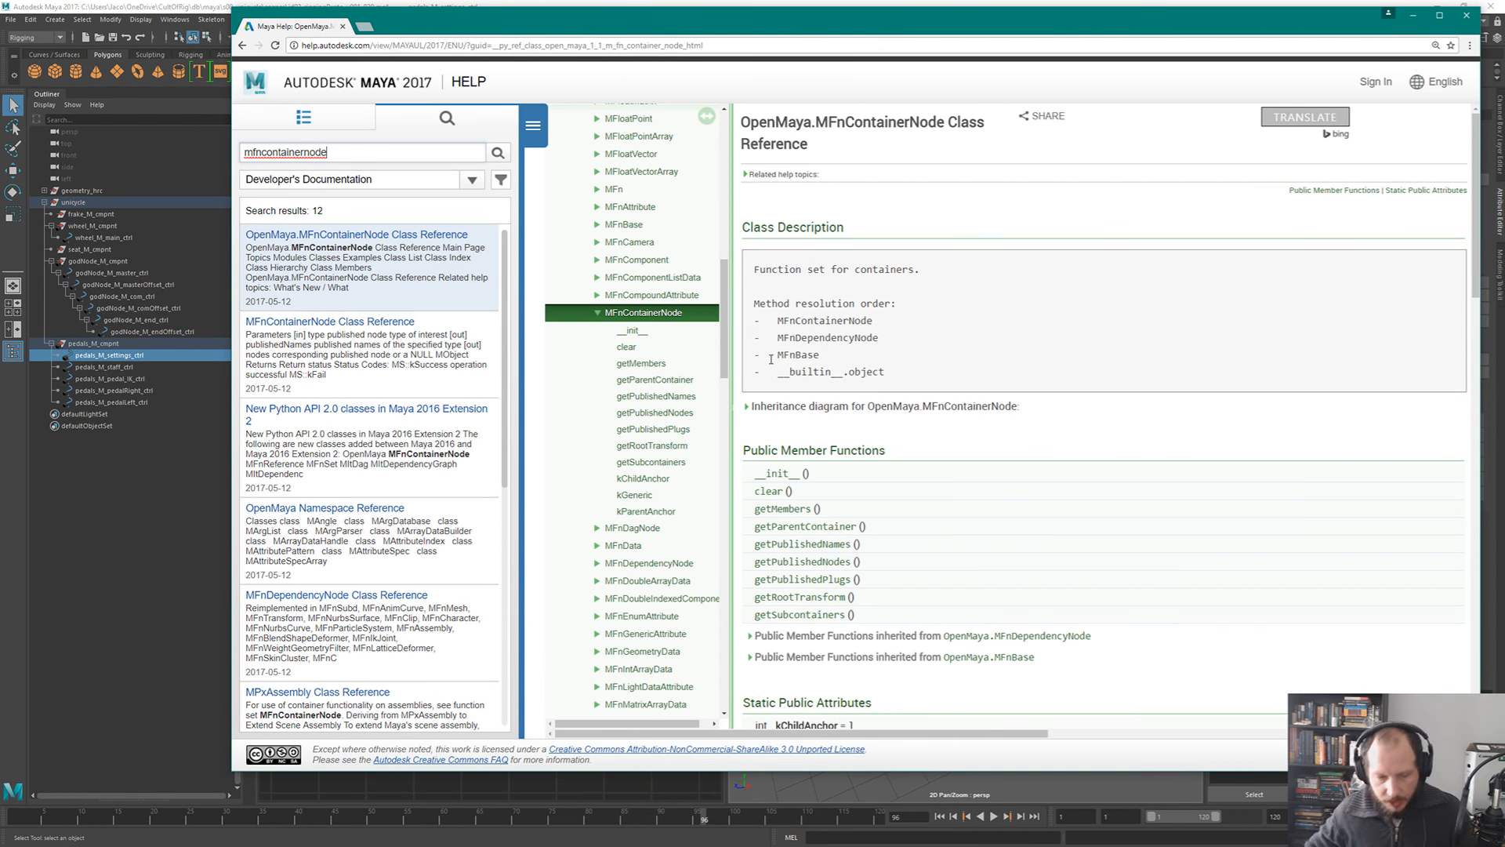
double_click(374, 151)
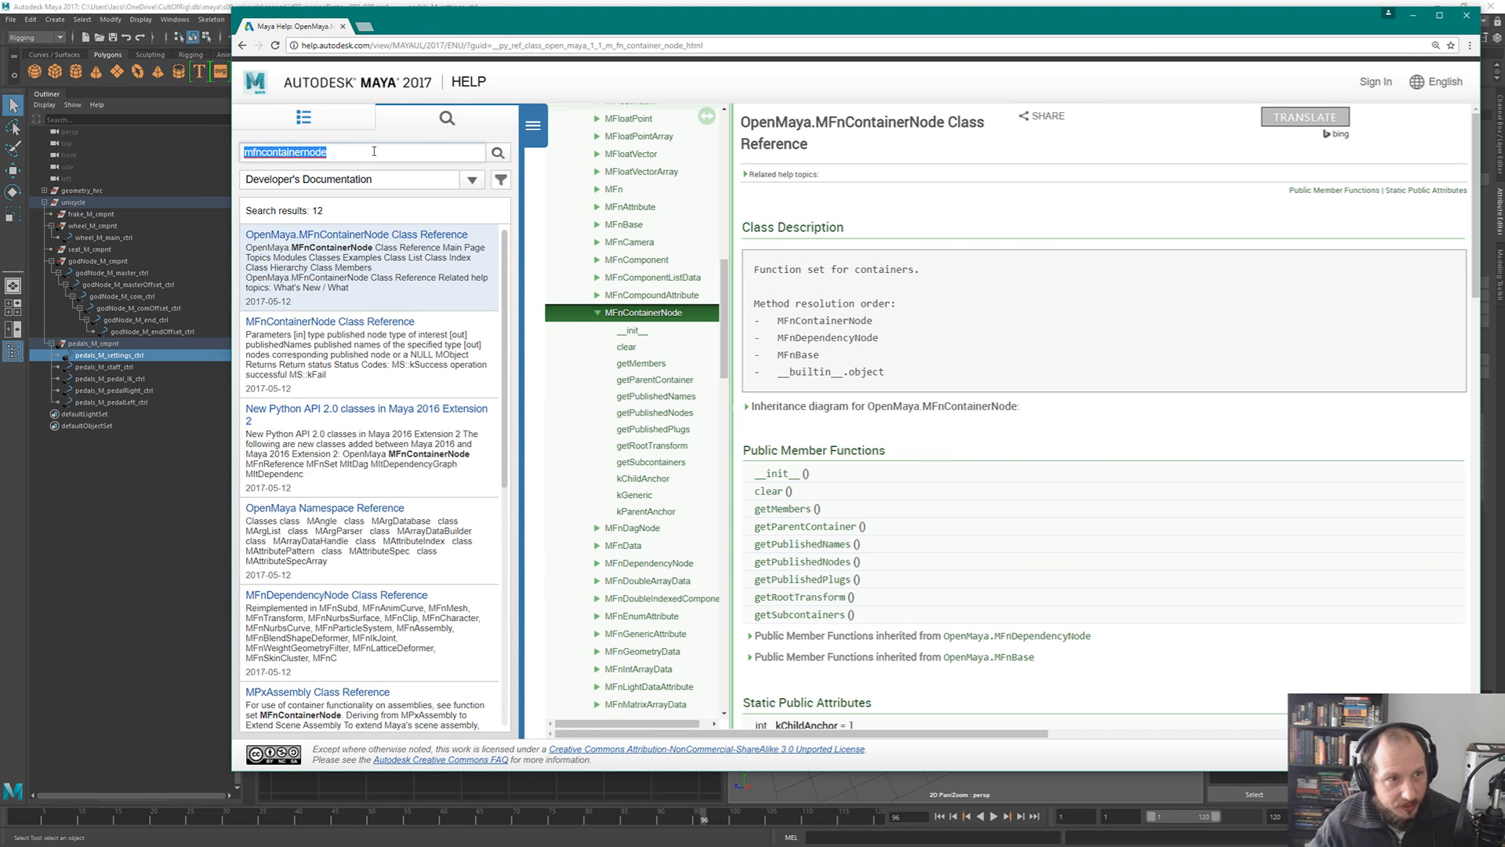
type("p")
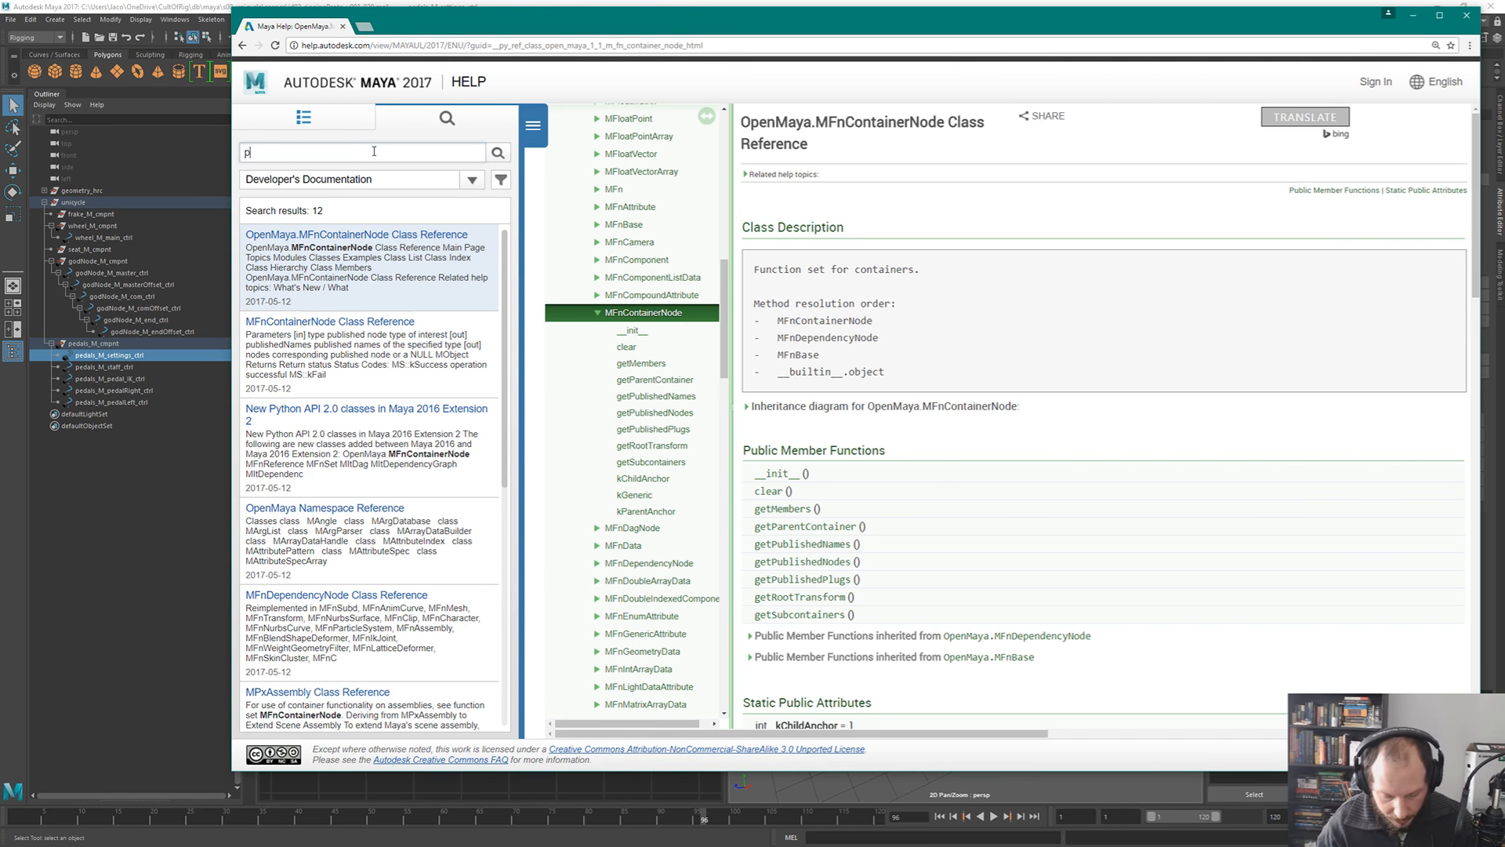
type("roxyattribute")
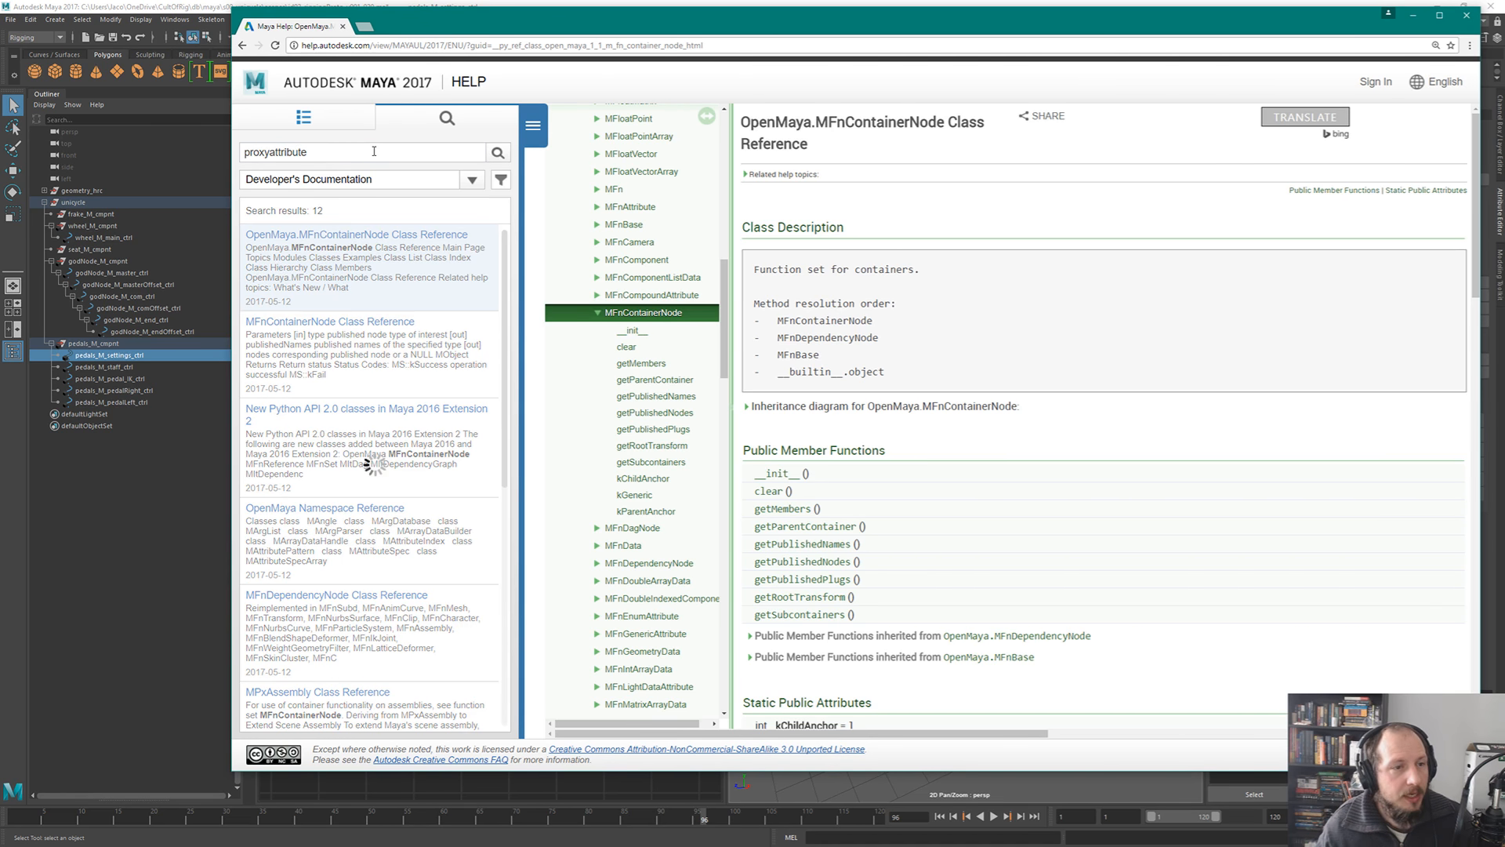
key("Return")
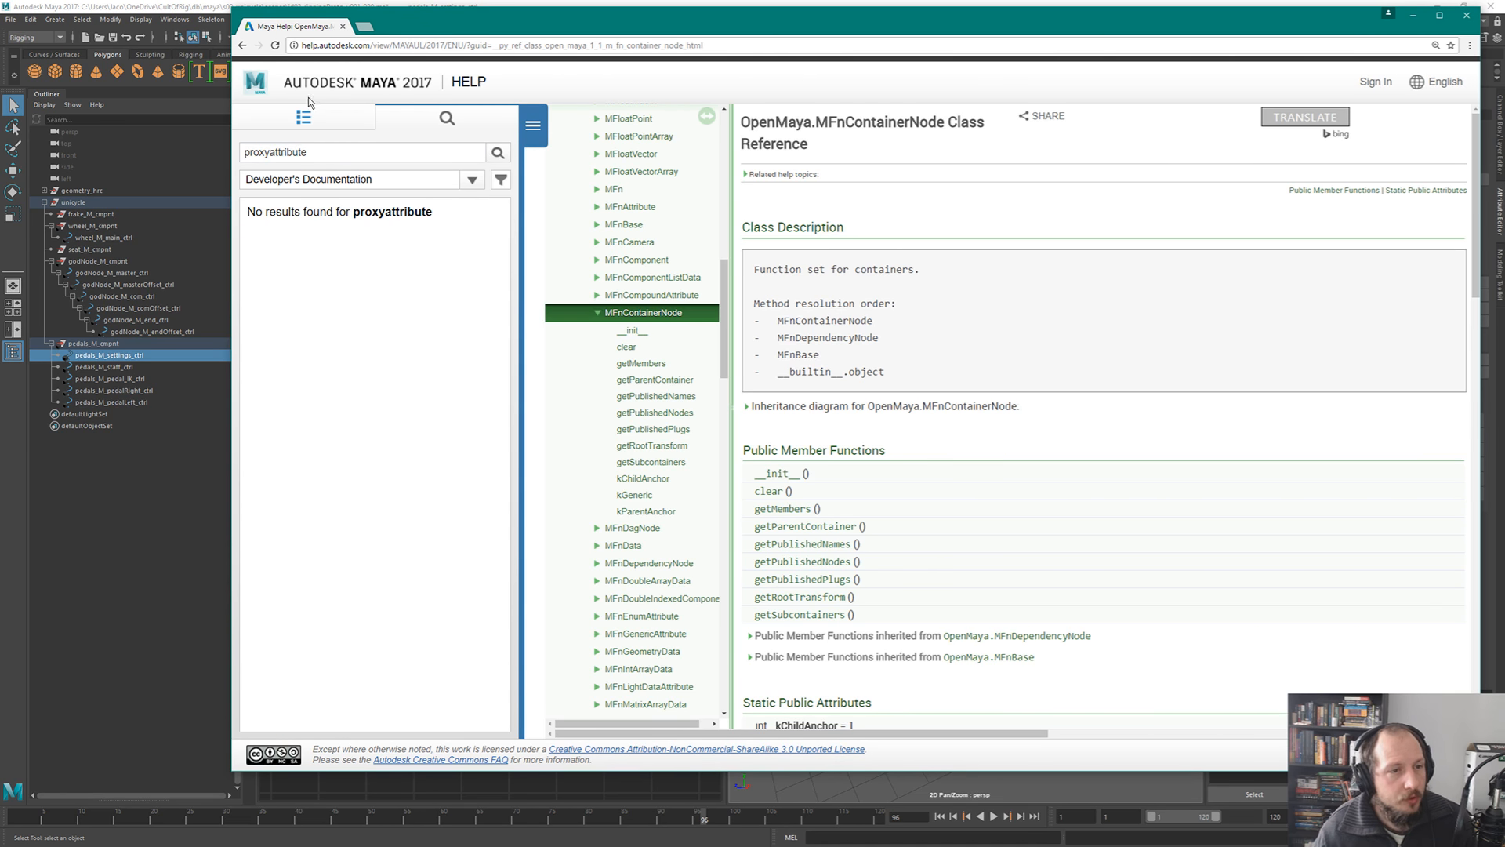
- Search the Developer's Documentation for "*proxy*"
left_click(348, 153)
key("ctrl+a")
type("pr")
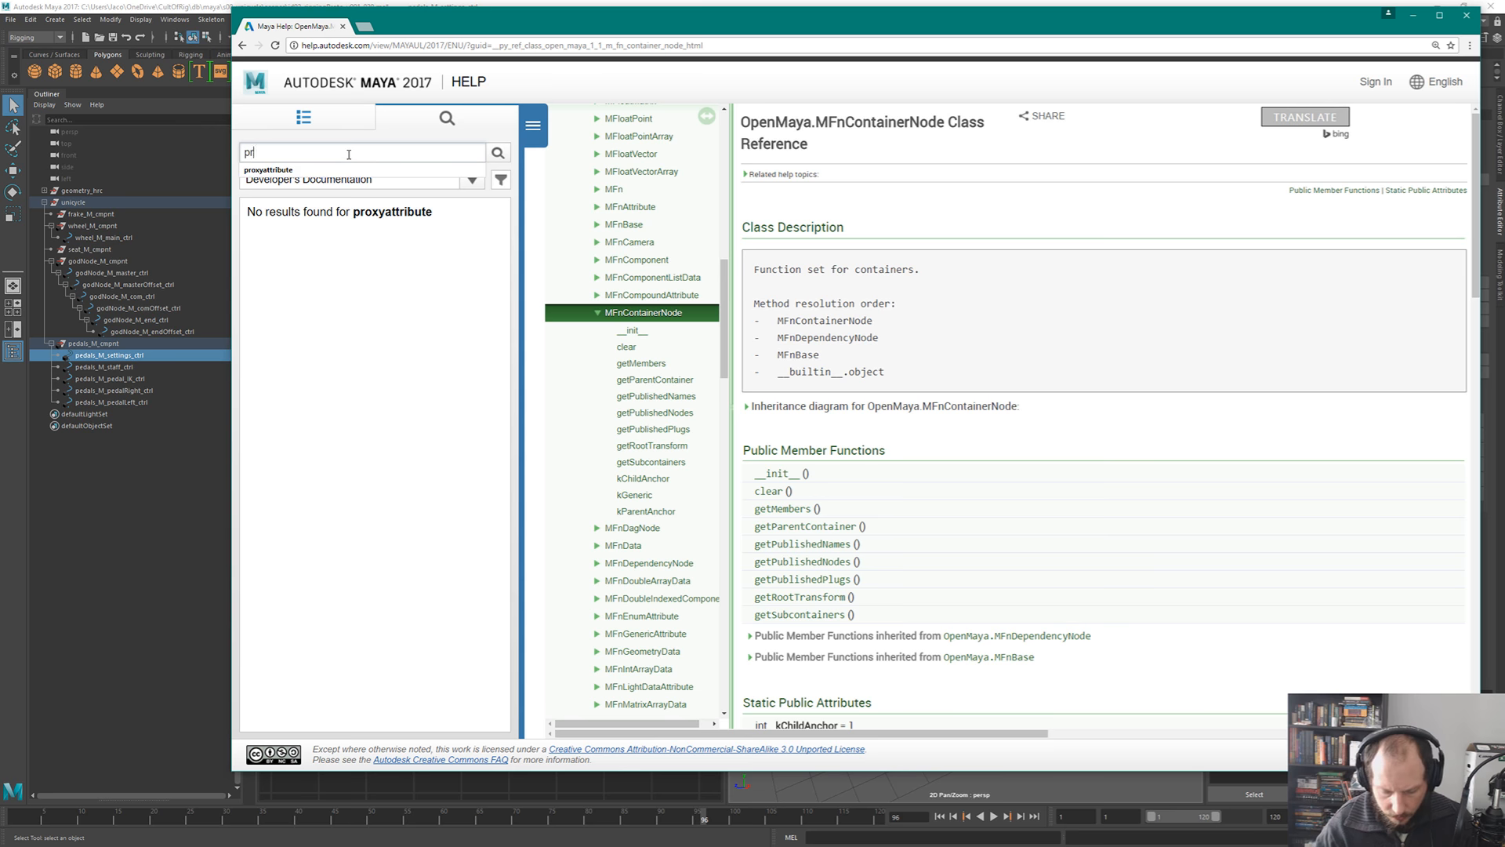
type("oxy*")
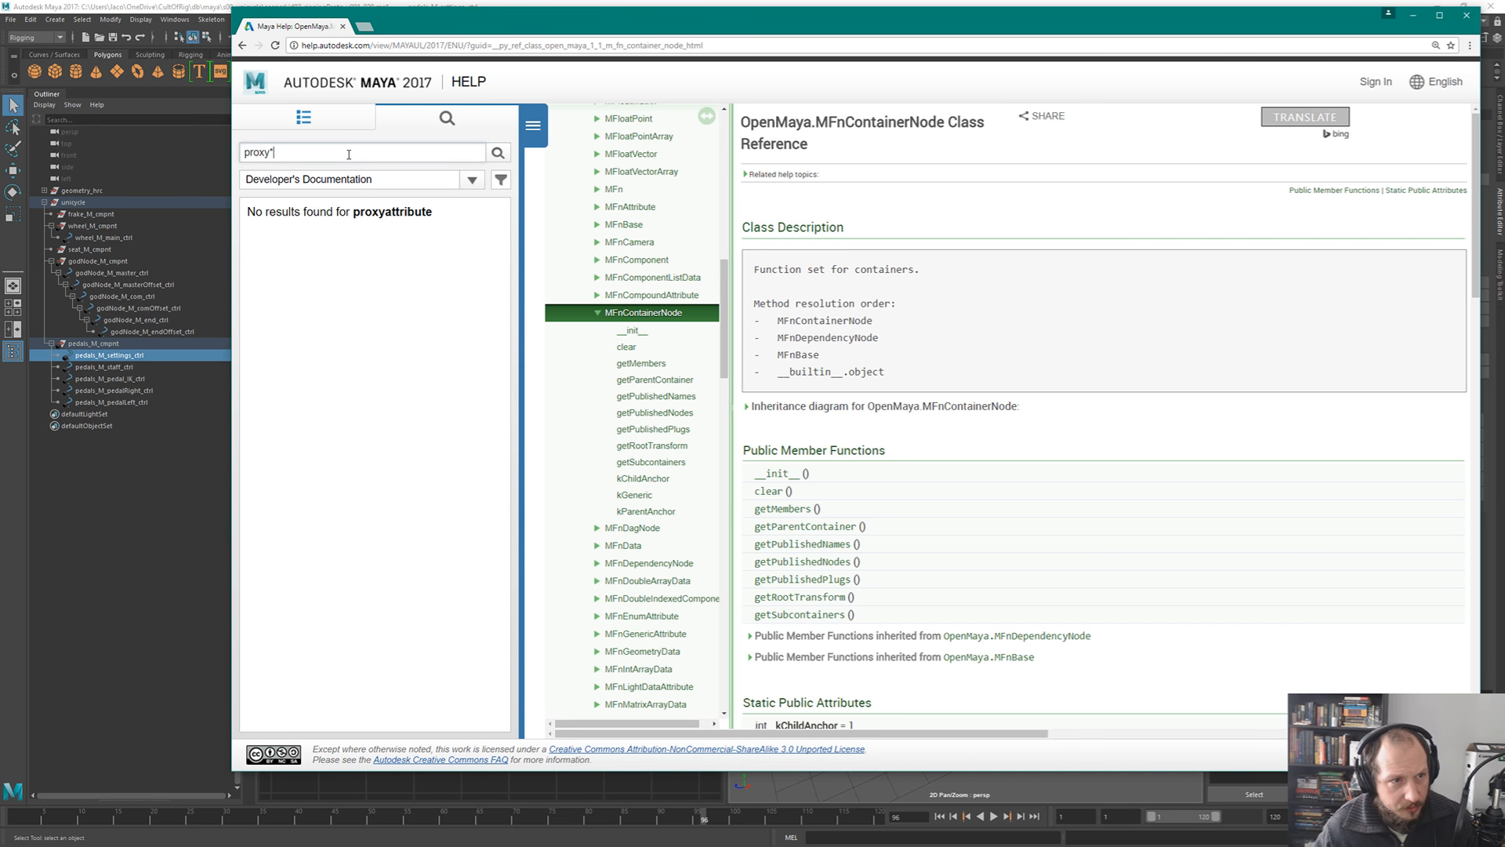
type("*")
key("Return")
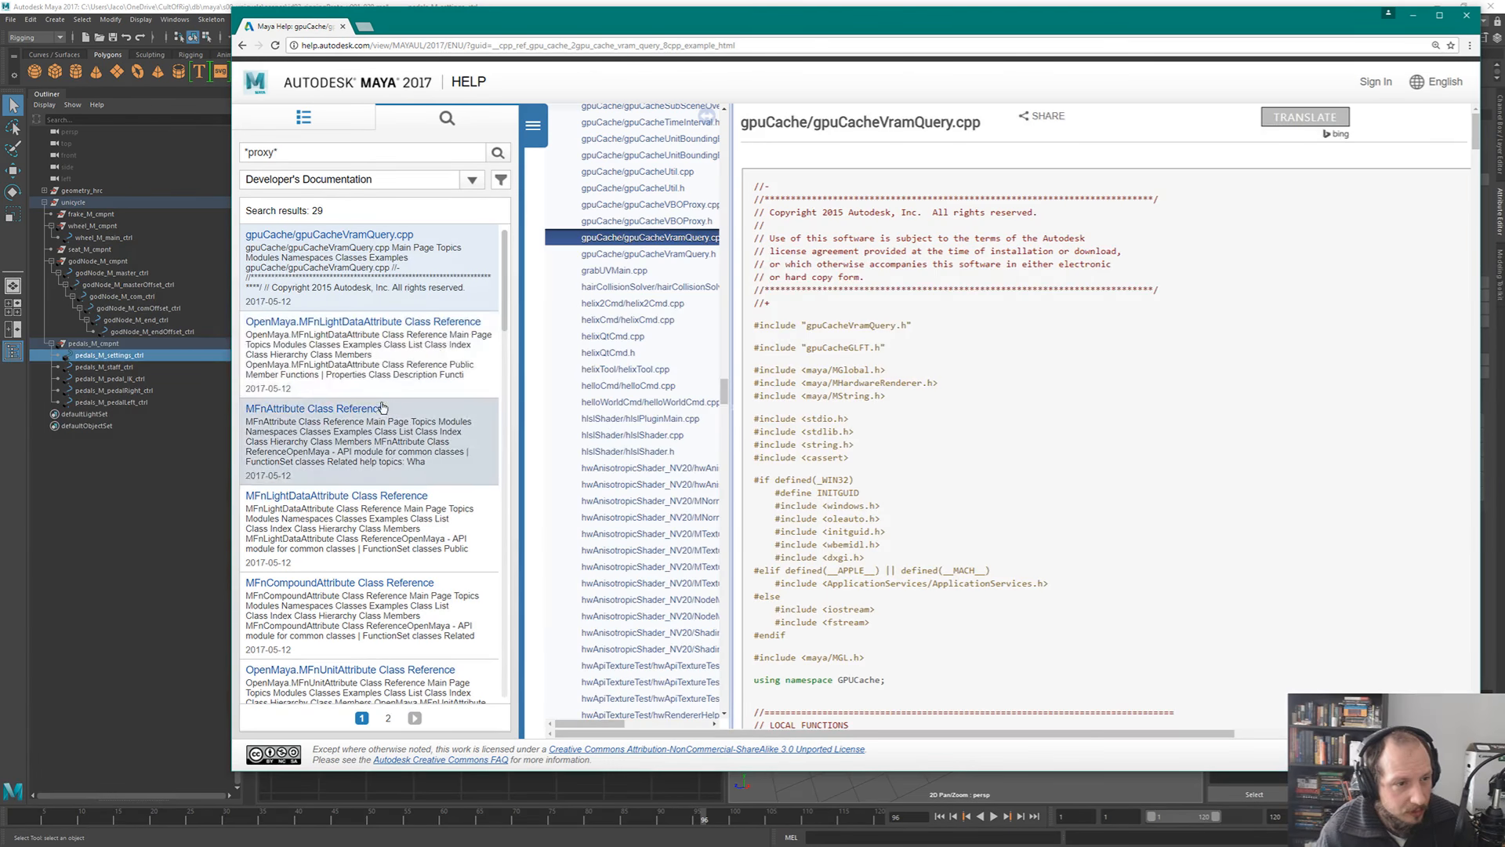
- Open the MFnAttribute Class Reference, find "proxy" on the page, and highlight the isProxyAttribute entry with its description
left_click(377, 441)
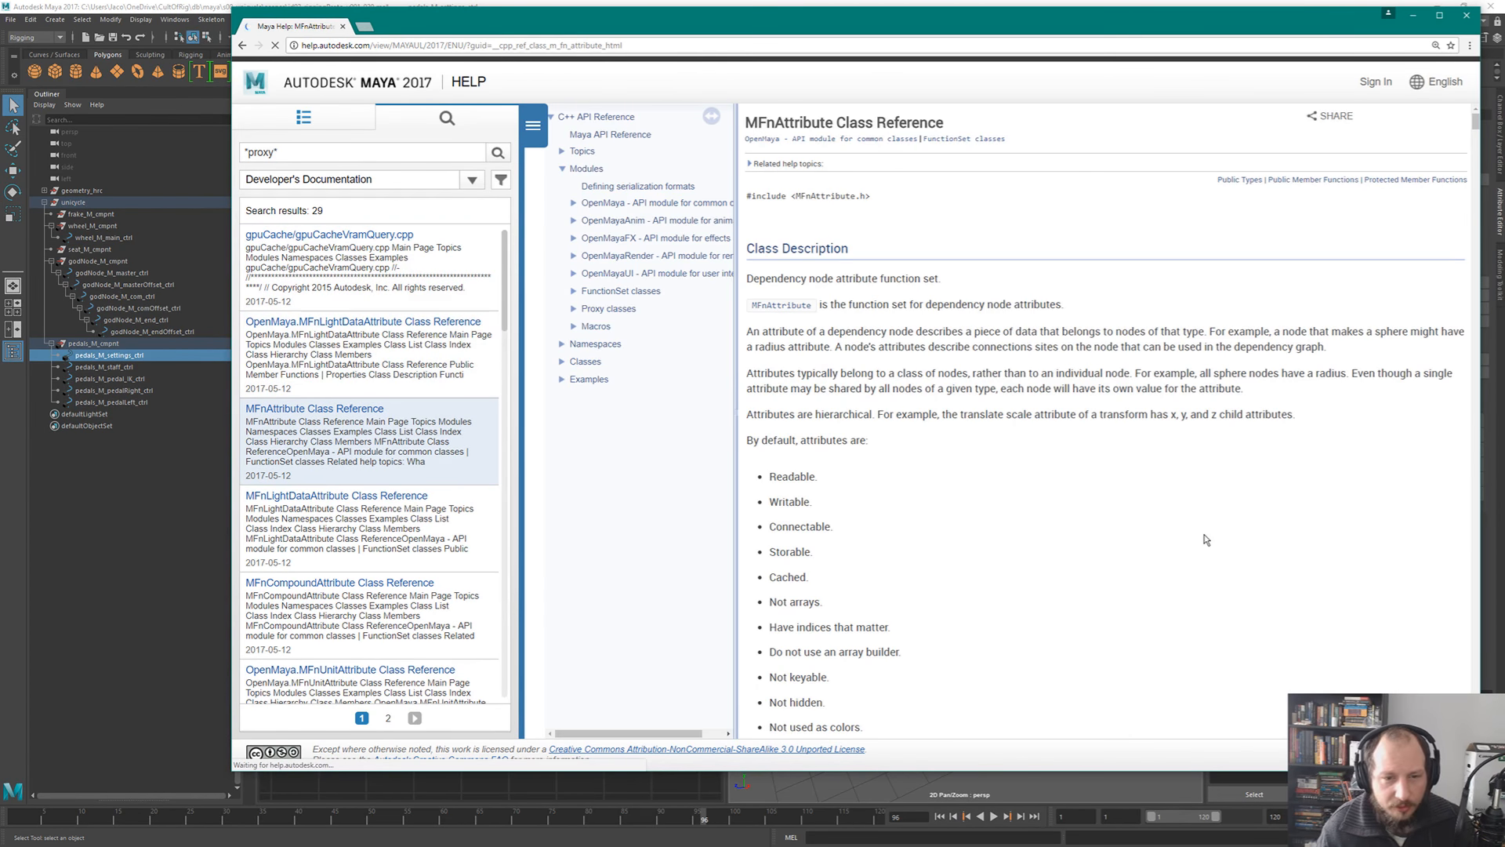
key("ctrl+f")
type("p")
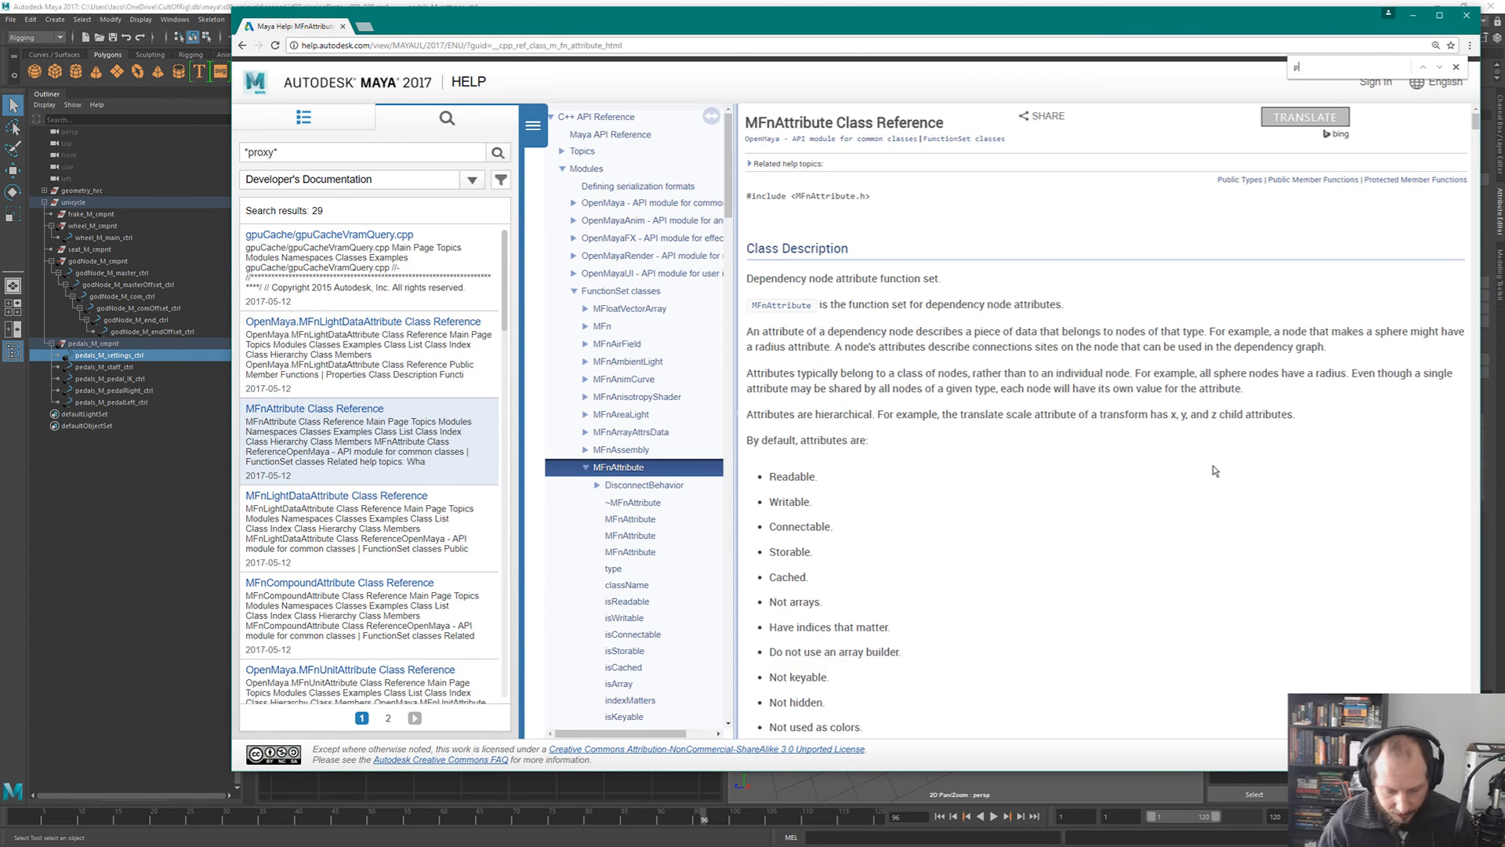
type("roxy")
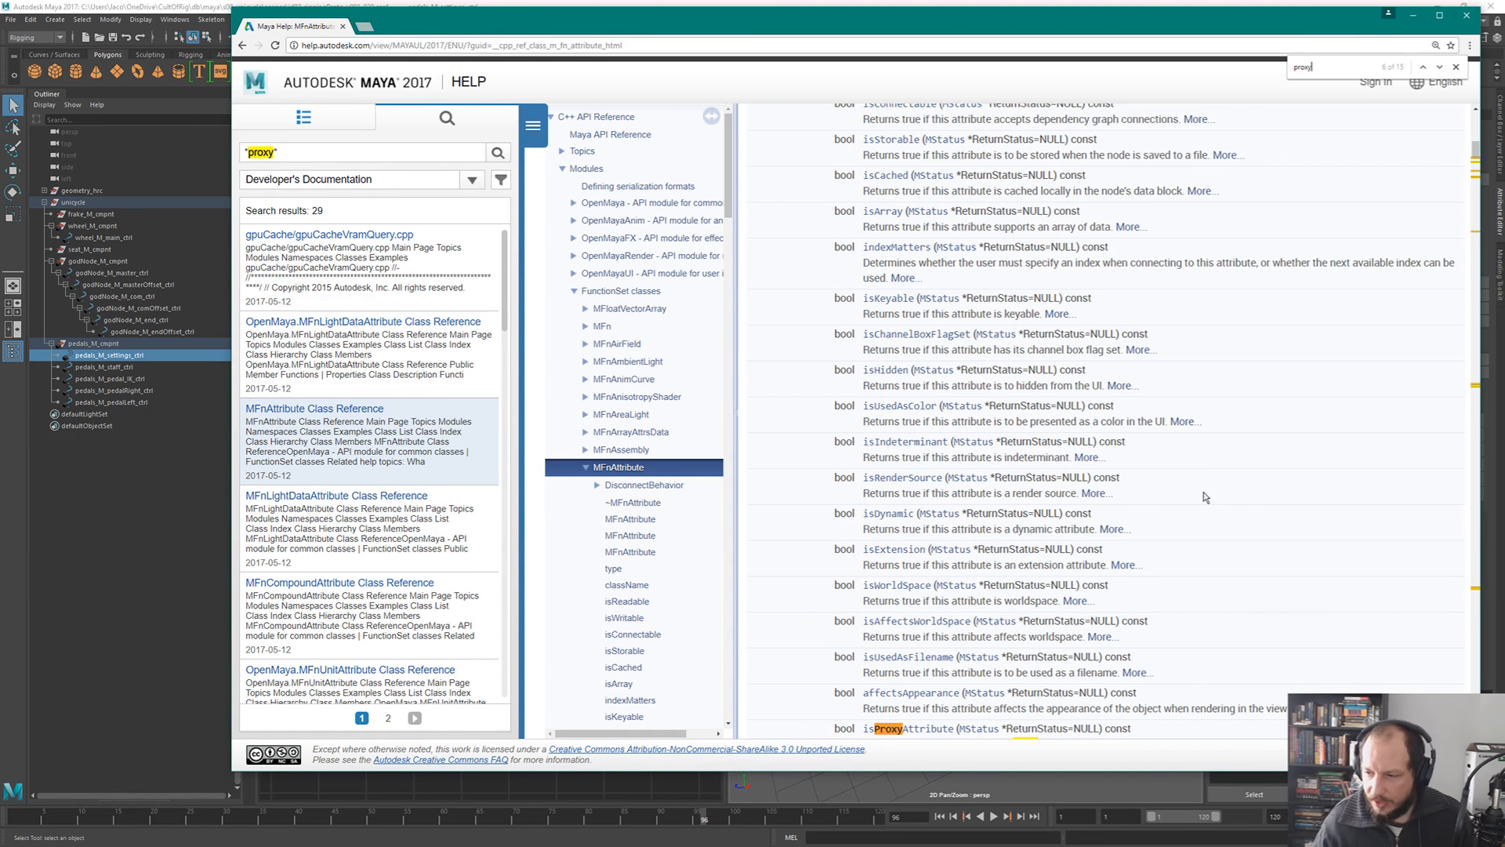
scroll(1189, 514, "down", 3)
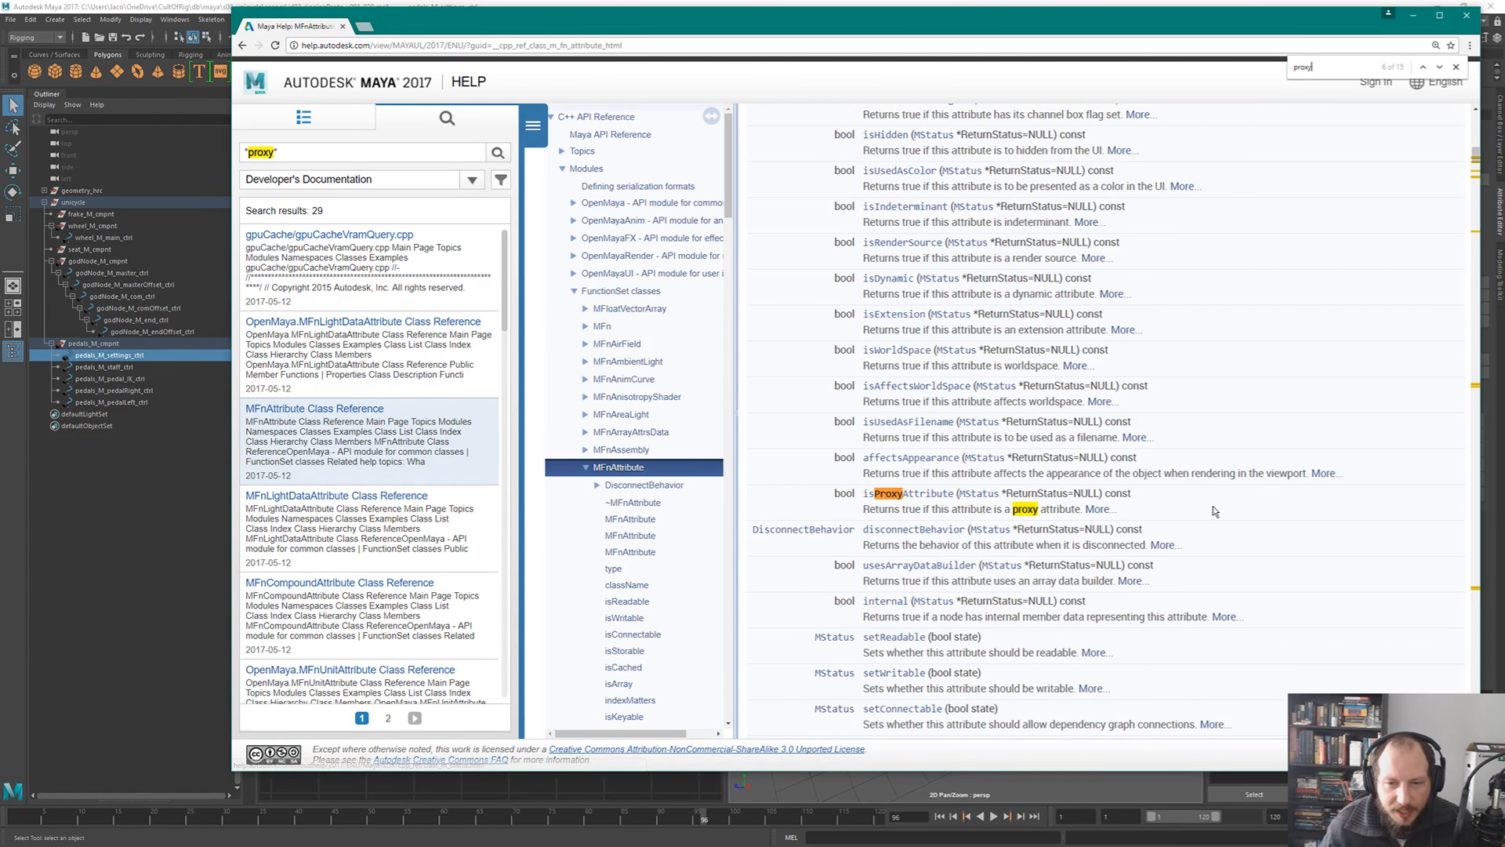
left_click_drag(1176, 513, 833, 494)
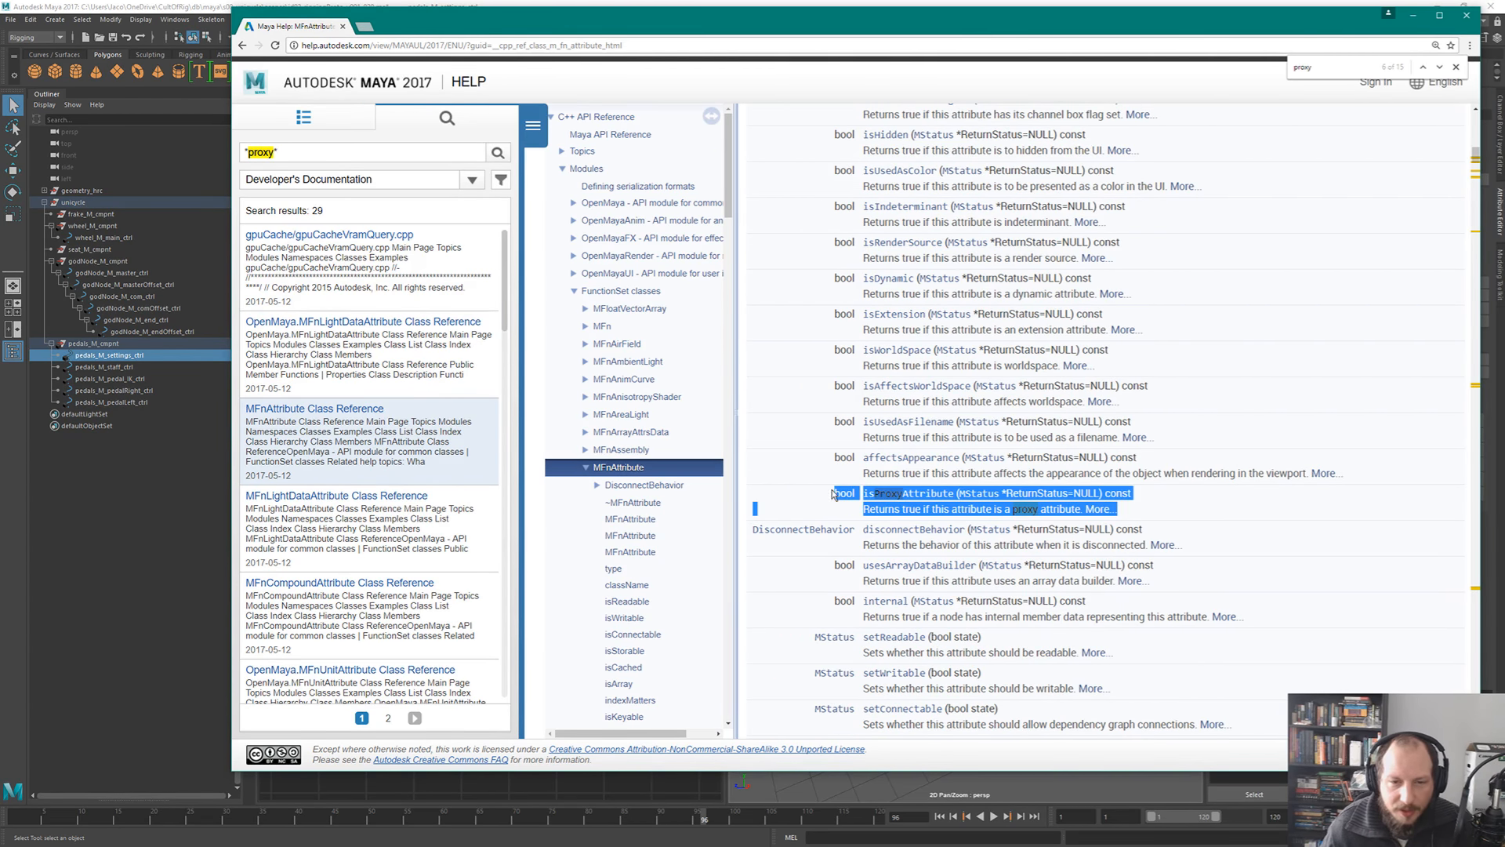
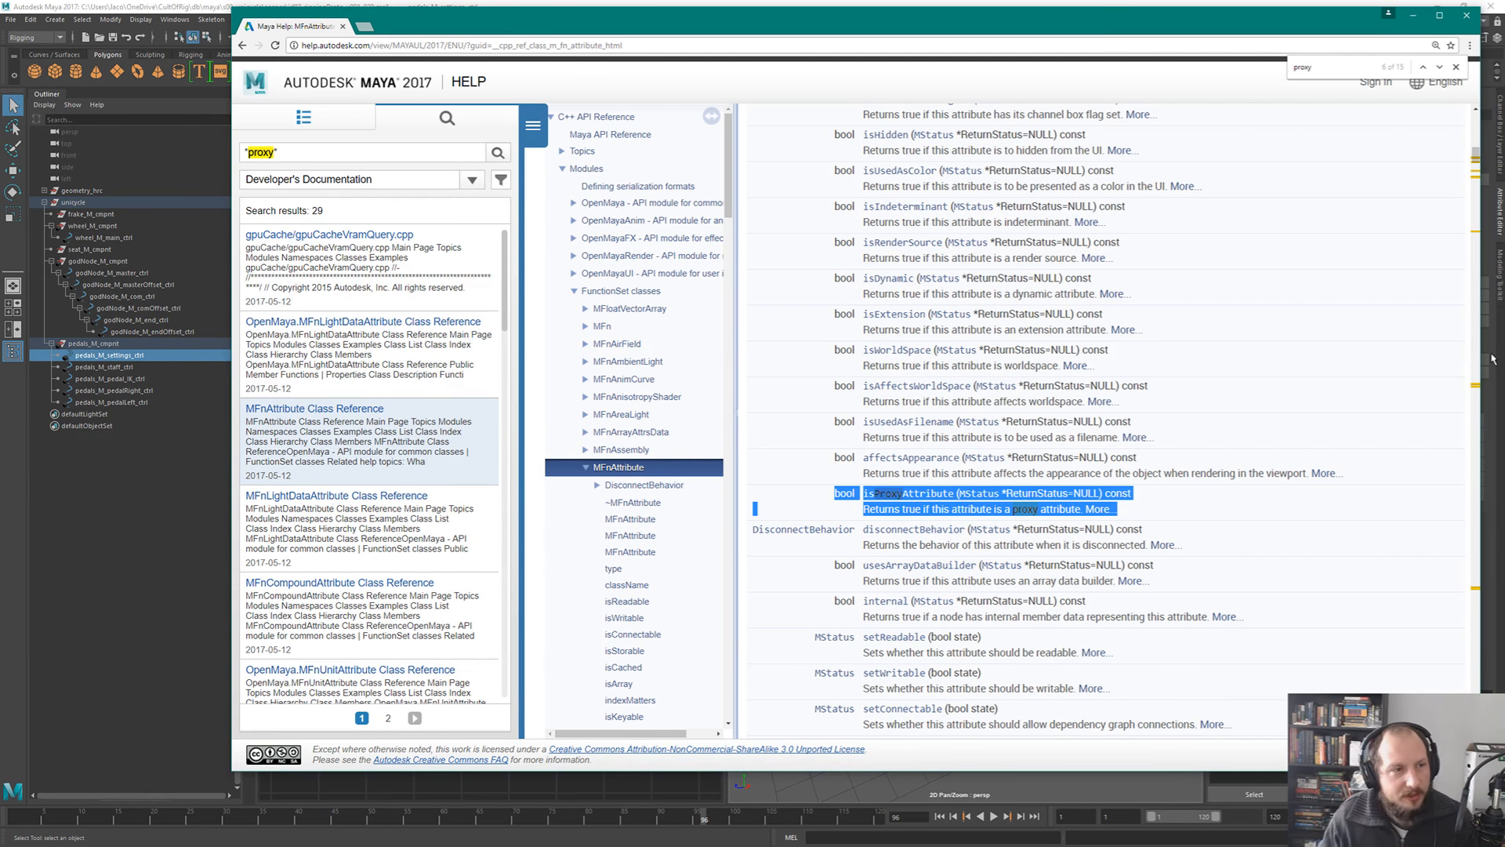
- Switch to Mischief and handwrite "DAG" on the empty canvas with the green brush
left_click(979, 2)
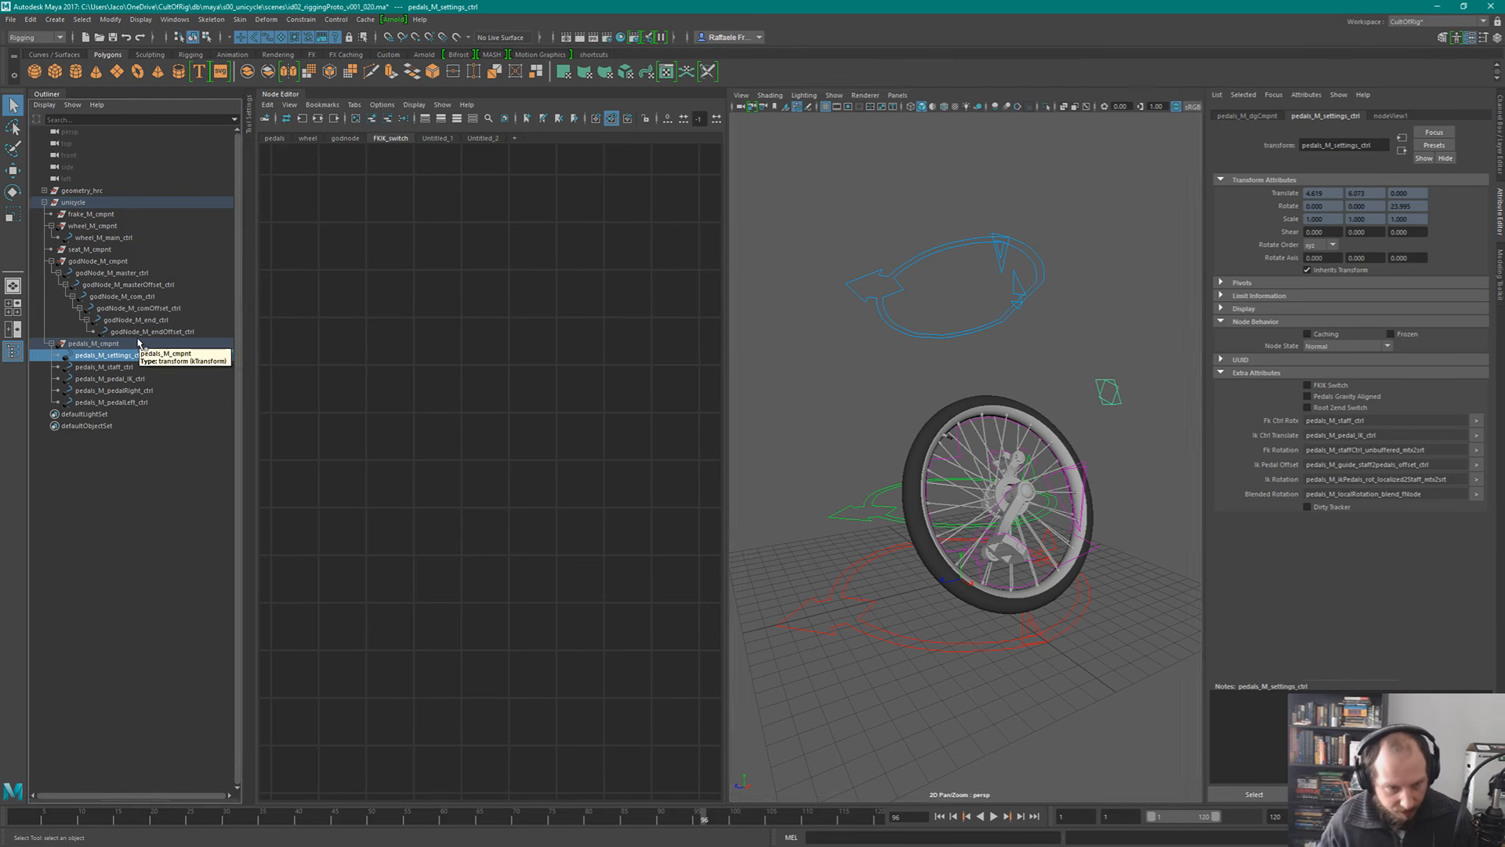
key("super+Tab")
left_click(799, 544)
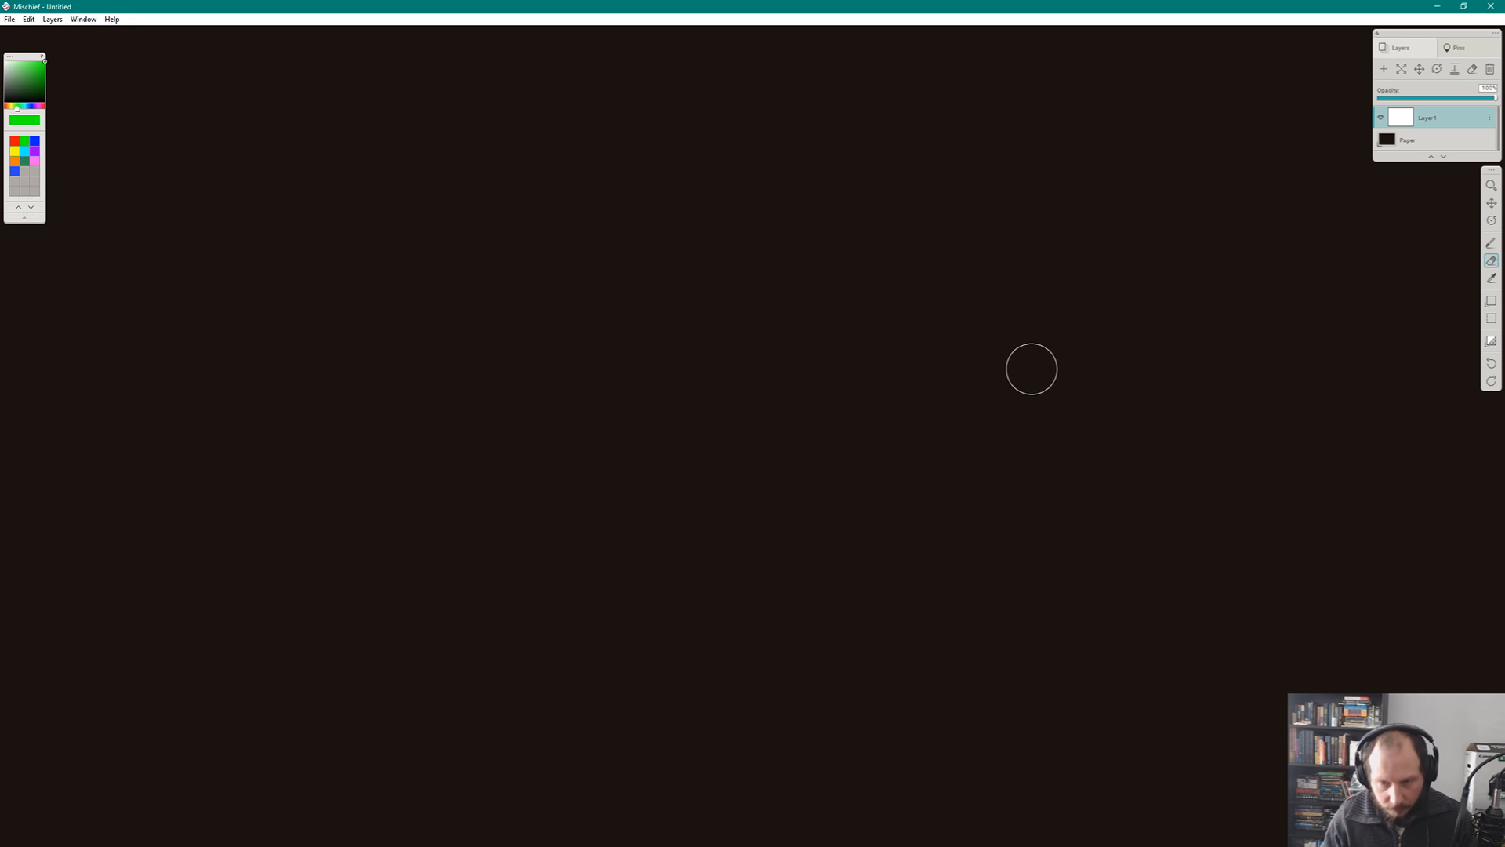
key("b")
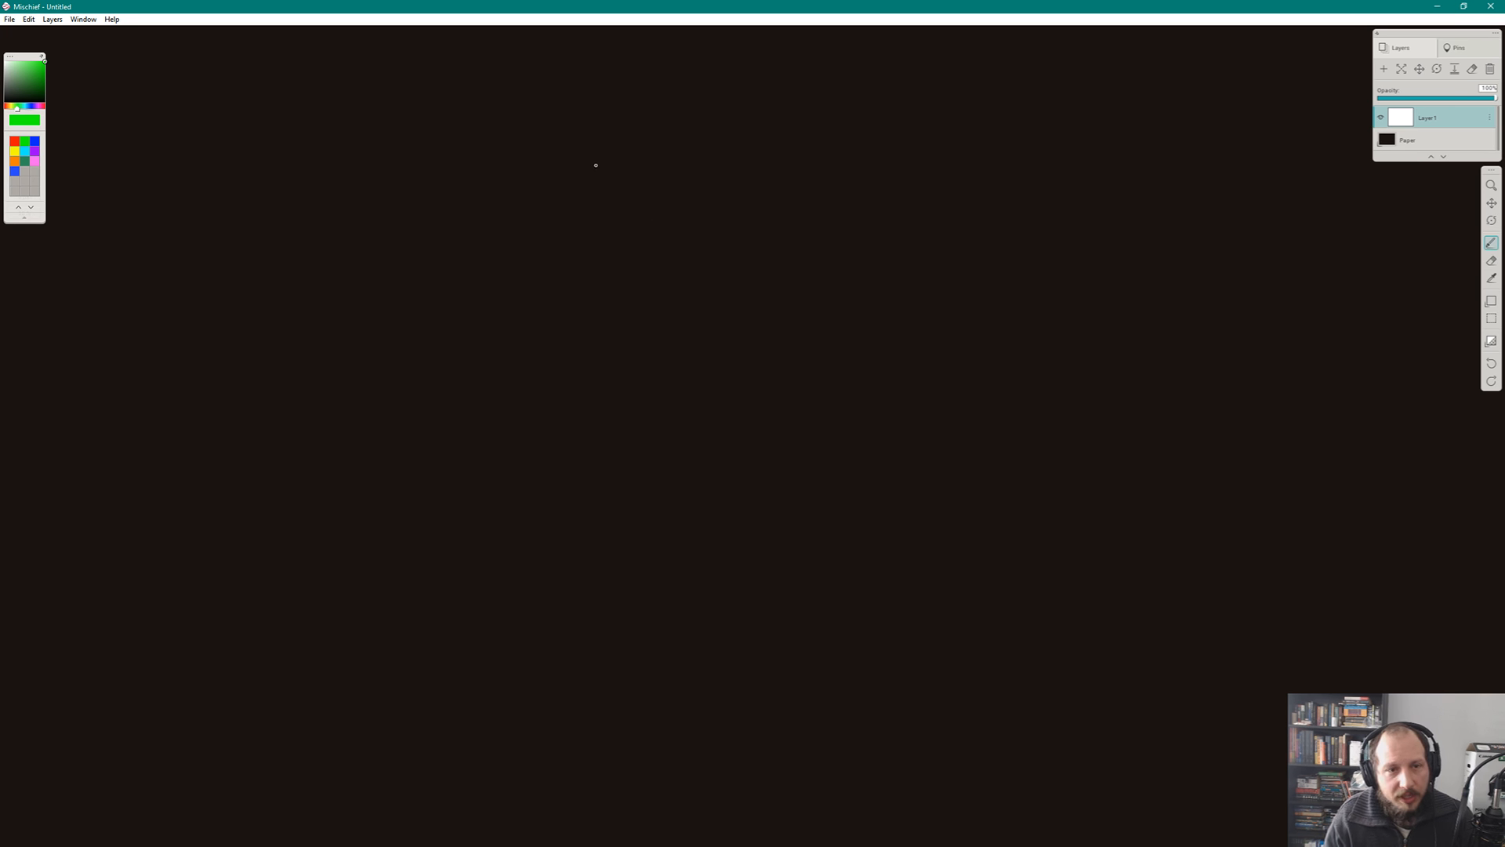
left_click_drag(586, 132, 585, 160)
mouse_move(587, 126)
left_mouse_down()
mouse_move(612, 127)
mouse_move(618, 153)
mouse_move(602, 168)
mouse_move(669, 169)
left_mouse_up()
key("ctrl+z")
key("ctrl+z")
mouse_move(632, 149)
left_mouse_down()
mouse_move(734, 165)
mouse_move(740, 145)
left_mouse_up()
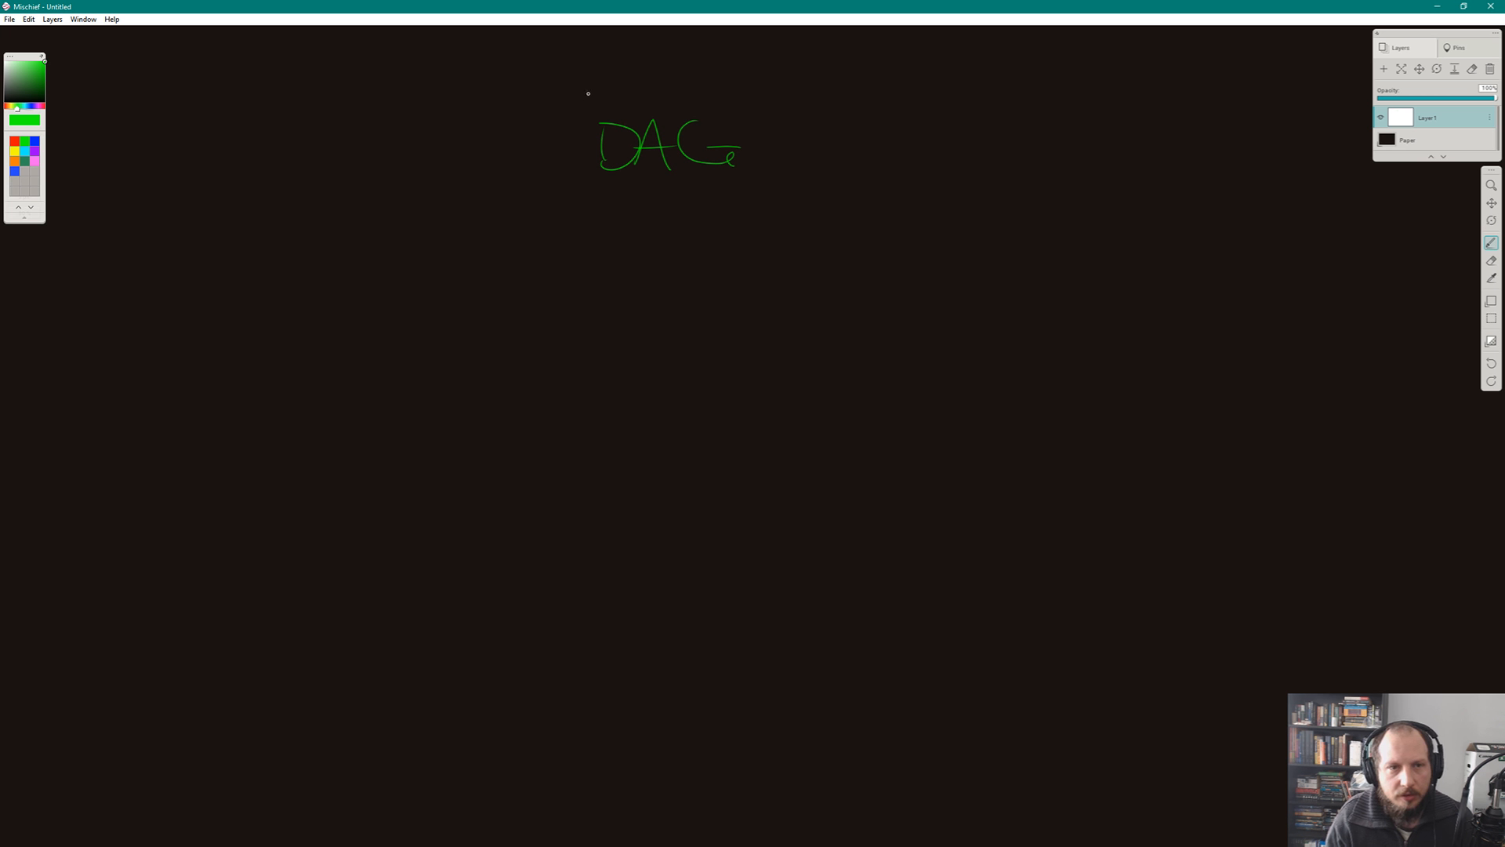
- Enclose the handwritten "DAG" in a pair of square brackets, redrawing them larger around the word
mouse_move(604, 97)
left_mouse_down()
mouse_move(576, 169)
mouse_move(602, 167)
left_mouse_up()
mouse_move(721, 84)
left_mouse_down()
mouse_move(759, 115)
mouse_move(727, 177)
left_mouse_up()
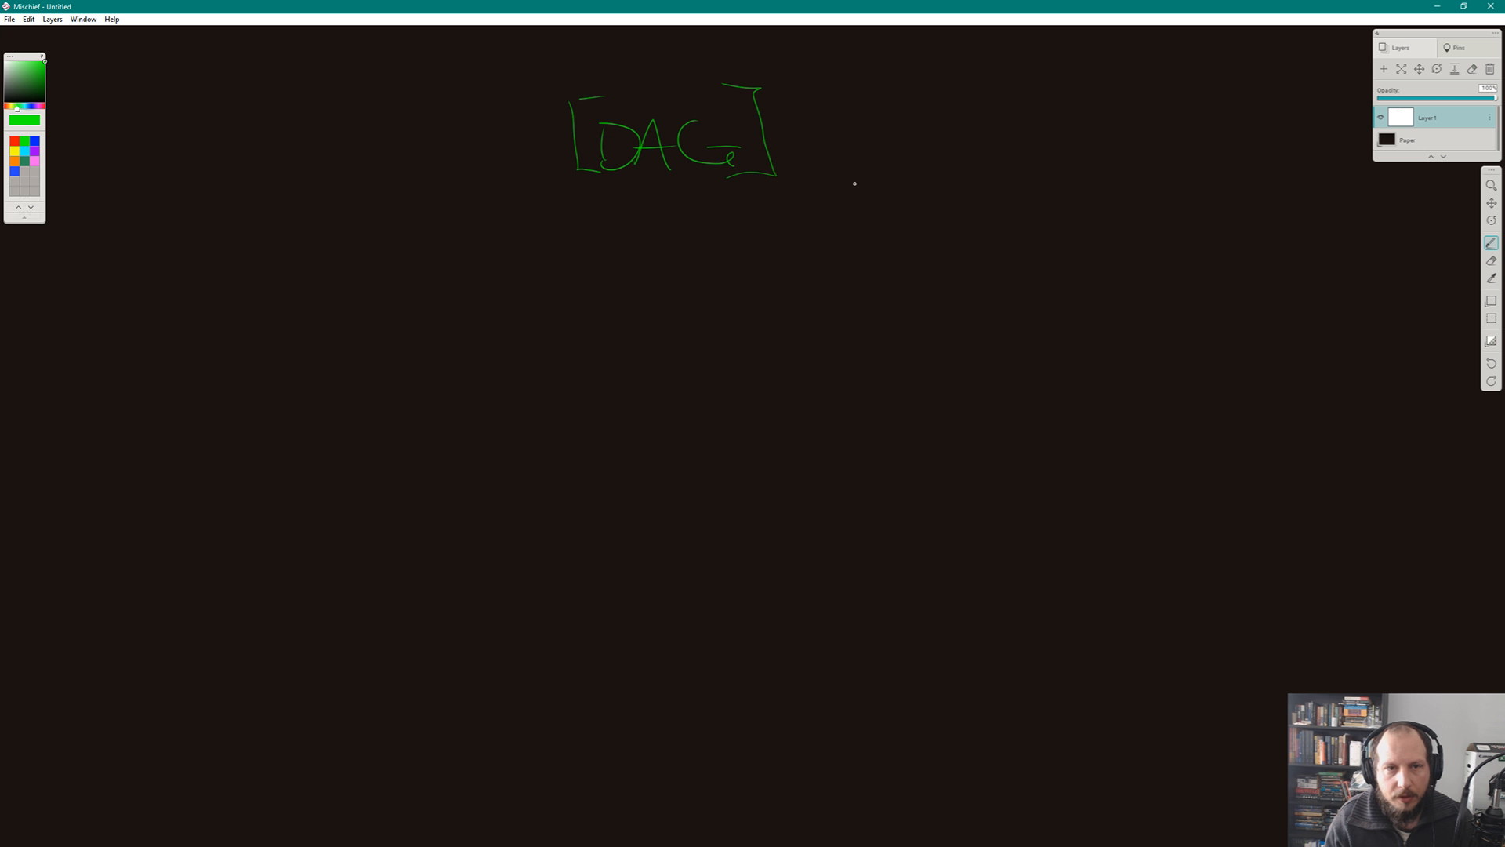
key("ctrl+z")
key("ctrl+z")
key("ctrl+z")
mouse_move(605, 107)
left_mouse_down()
mouse_move(578, 191)
mouse_move(631, 188)
left_mouse_up()
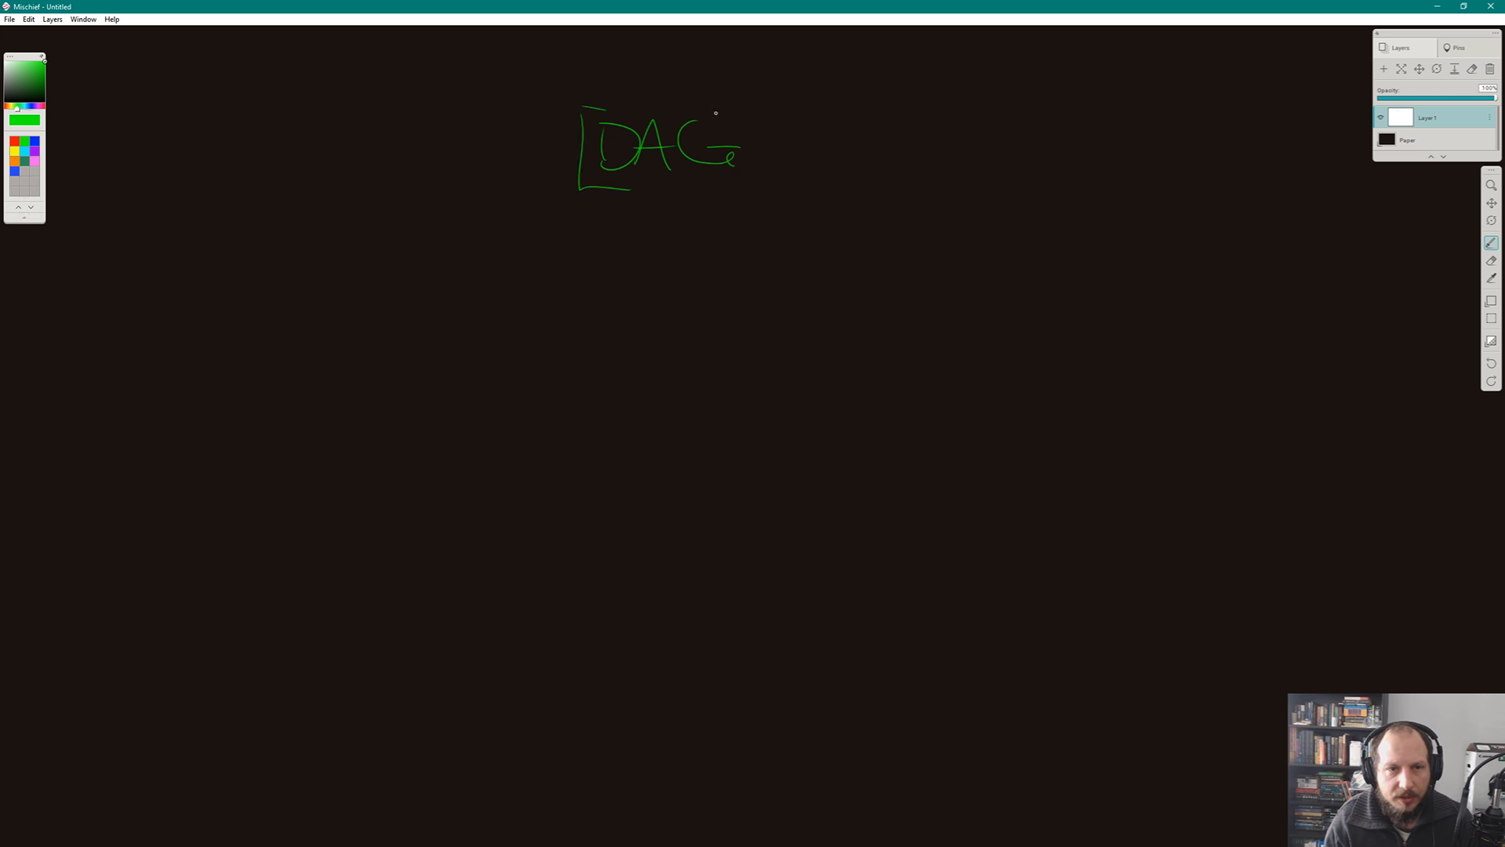
mouse_move(714, 107)
left_mouse_down()
mouse_move(759, 180)
mouse_move(722, 181)
left_mouse_up()
- Write "Settings" beside the bracketed DAG and draw a vertical tree line below it with an "FK/IK" branch
mouse_move(855, 121)
left_mouse_down()
mouse_move(831, 137)
mouse_move(889, 141)
mouse_move(909, 117)
mouse_move(955, 145)
mouse_move(1058, 153)
mouse_move(1101, 138)
left_mouse_up()
middle_click_drag(1015, 295, 885, 339)
left_click_drag(795, 230, 811, 408)
left_click_drag(815, 286, 937, 282)
left_click_drag(936, 276, 957, 249)
key("ctrl+z")
left_click_drag(927, 266, 975, 278)
mouse_move(988, 243)
left_mouse_down()
mouse_move(970, 267)
mouse_move(1016, 268)
mouse_move(1022, 292)
left_mouse_up()
mouse_move(1066, 250)
left_mouse_down()
mouse_move(1070, 271)
mouse_move(1096, 270)
left_mouse_up()
mouse_move(1123, 230)
left_mouse_down()
mouse_move(1096, 257)
mouse_move(1141, 270)
left_mouse_up()
- Add a "Pnt Space" branch and a "Ped" branch followed by dots beneath FK/IK in the Settings tree
left_click_drag(787, 352, 920, 368)
key("ctrl+z")
mouse_move(911, 332)
left_mouse_down()
mouse_move(918, 352)
mouse_move(959, 351)
mouse_move(970, 368)
mouse_move(985, 340)
mouse_move(1048, 360)
mouse_move(1203, 357)
left_mouse_up()
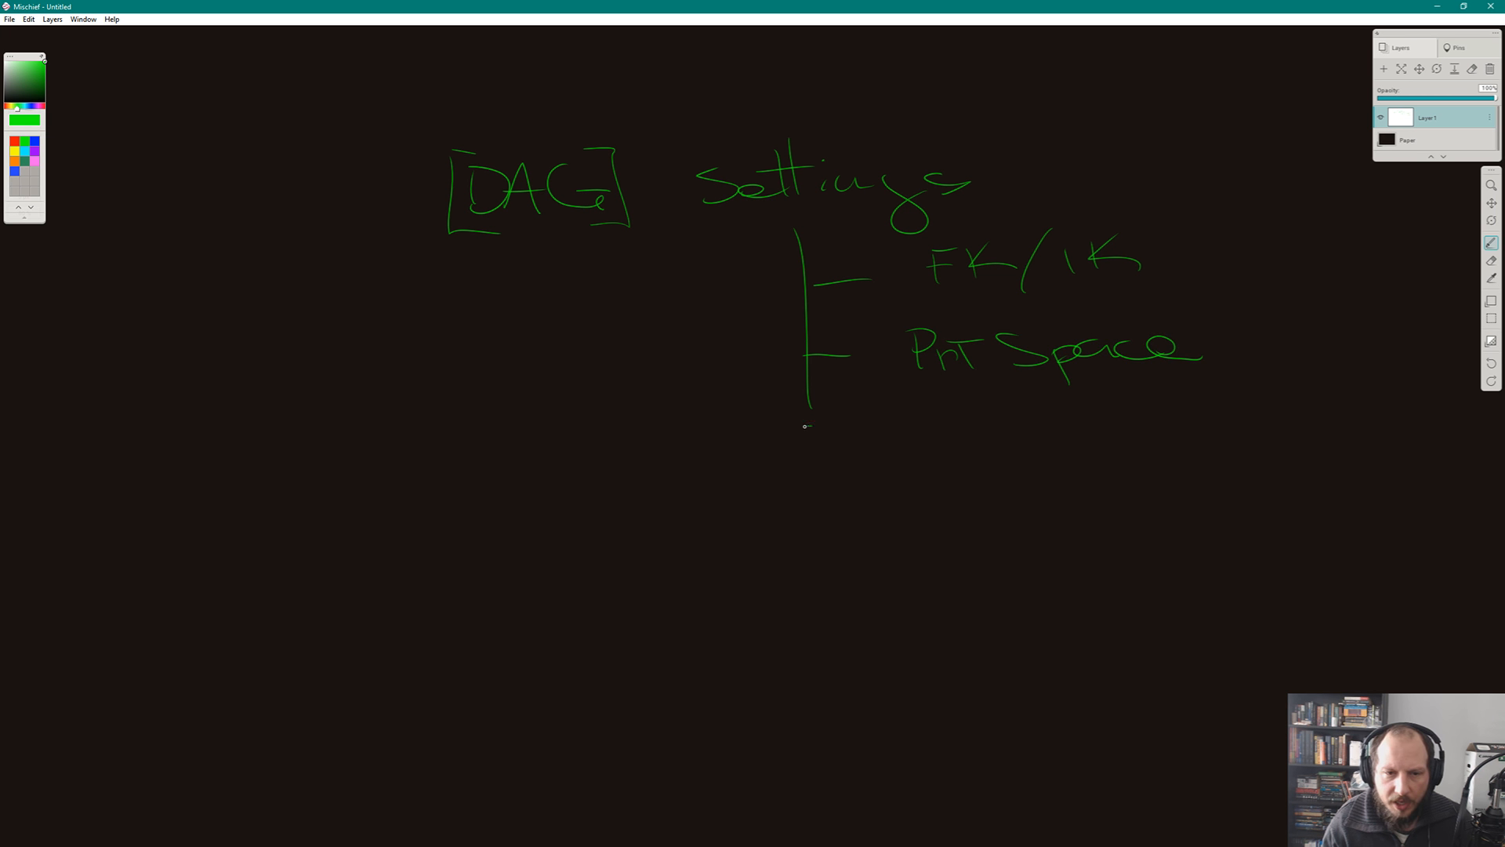
mouse_move(805, 426)
left_mouse_down()
mouse_move(909, 448)
mouse_move(925, 433)
left_mouse_up()
mouse_move(953, 430)
left_mouse_down()
mouse_move(966, 438)
mouse_move(989, 401)
mouse_move(1019, 445)
left_mouse_up()
left_click_drag(1061, 453, 1067, 447)
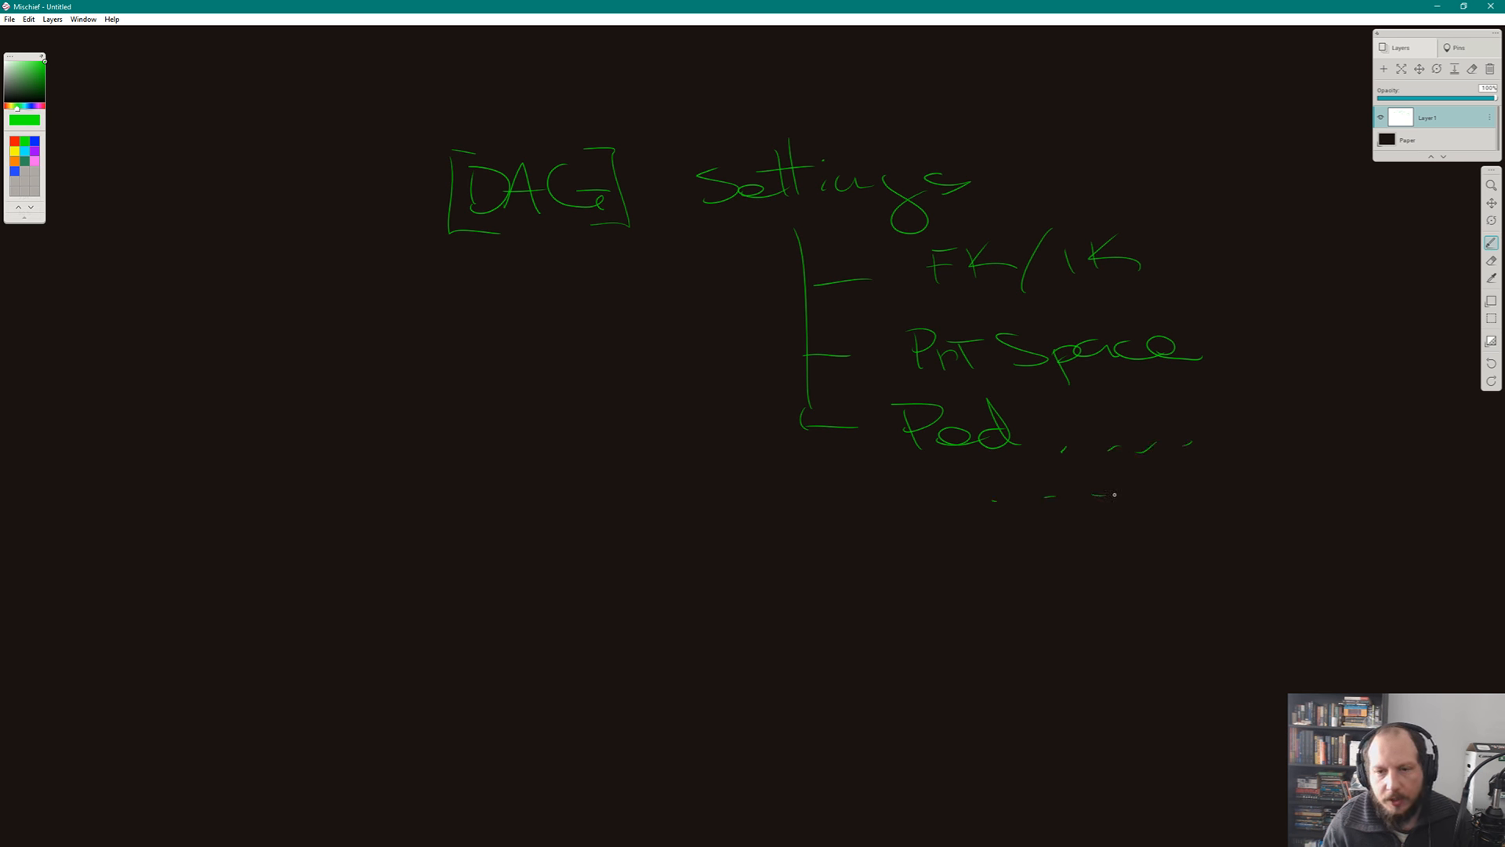
- Switch back to Maya and inspect seat_M_cmpnt, godNode_M_cmpnt, and pedals_M_settings_ctrl by selecting each in turn
key("alt+Tab")
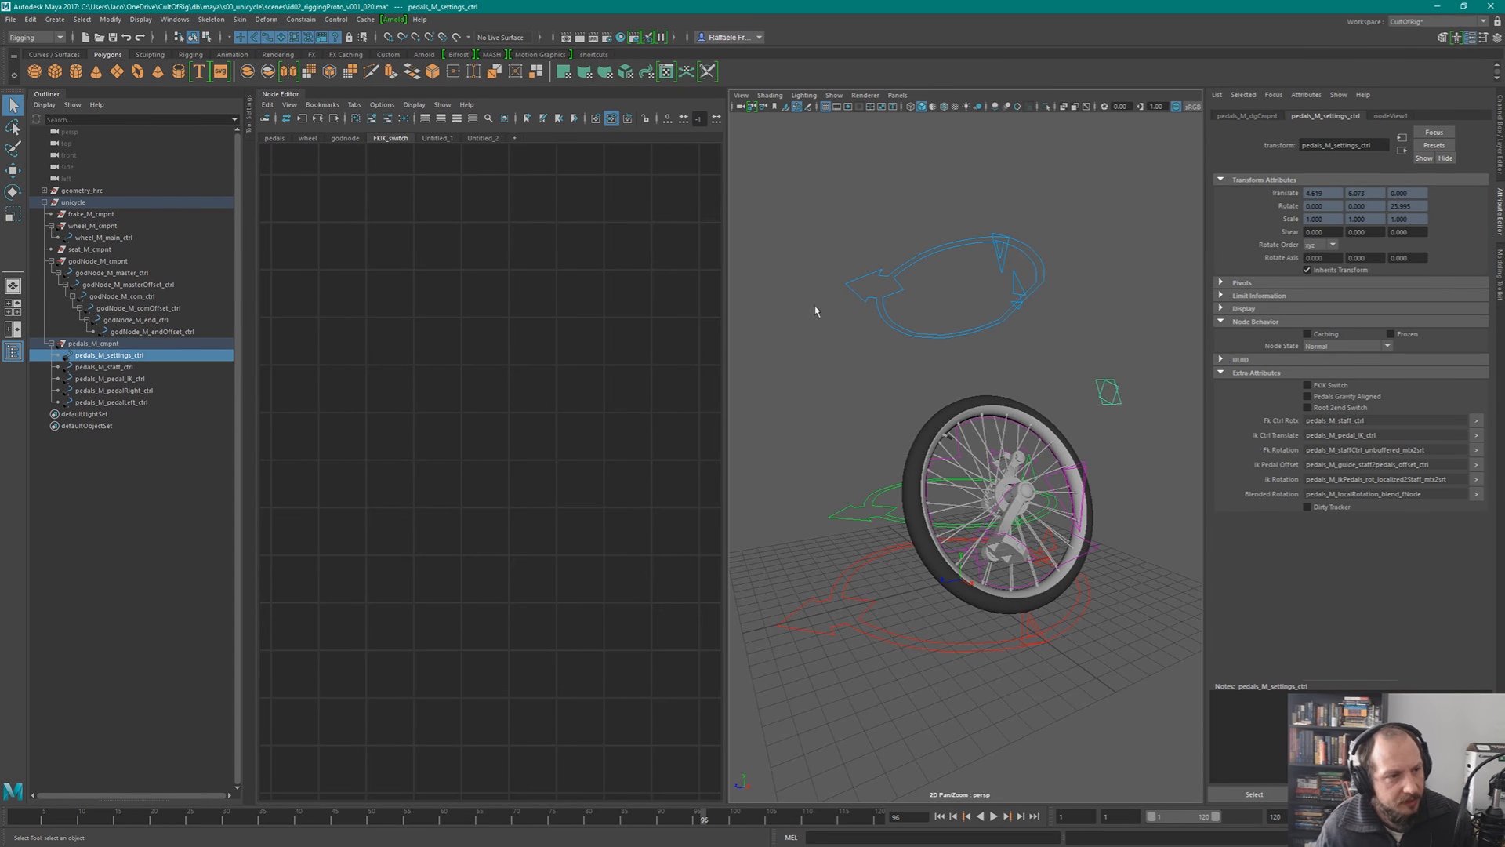
left_click(110, 249)
left_click(93, 261)
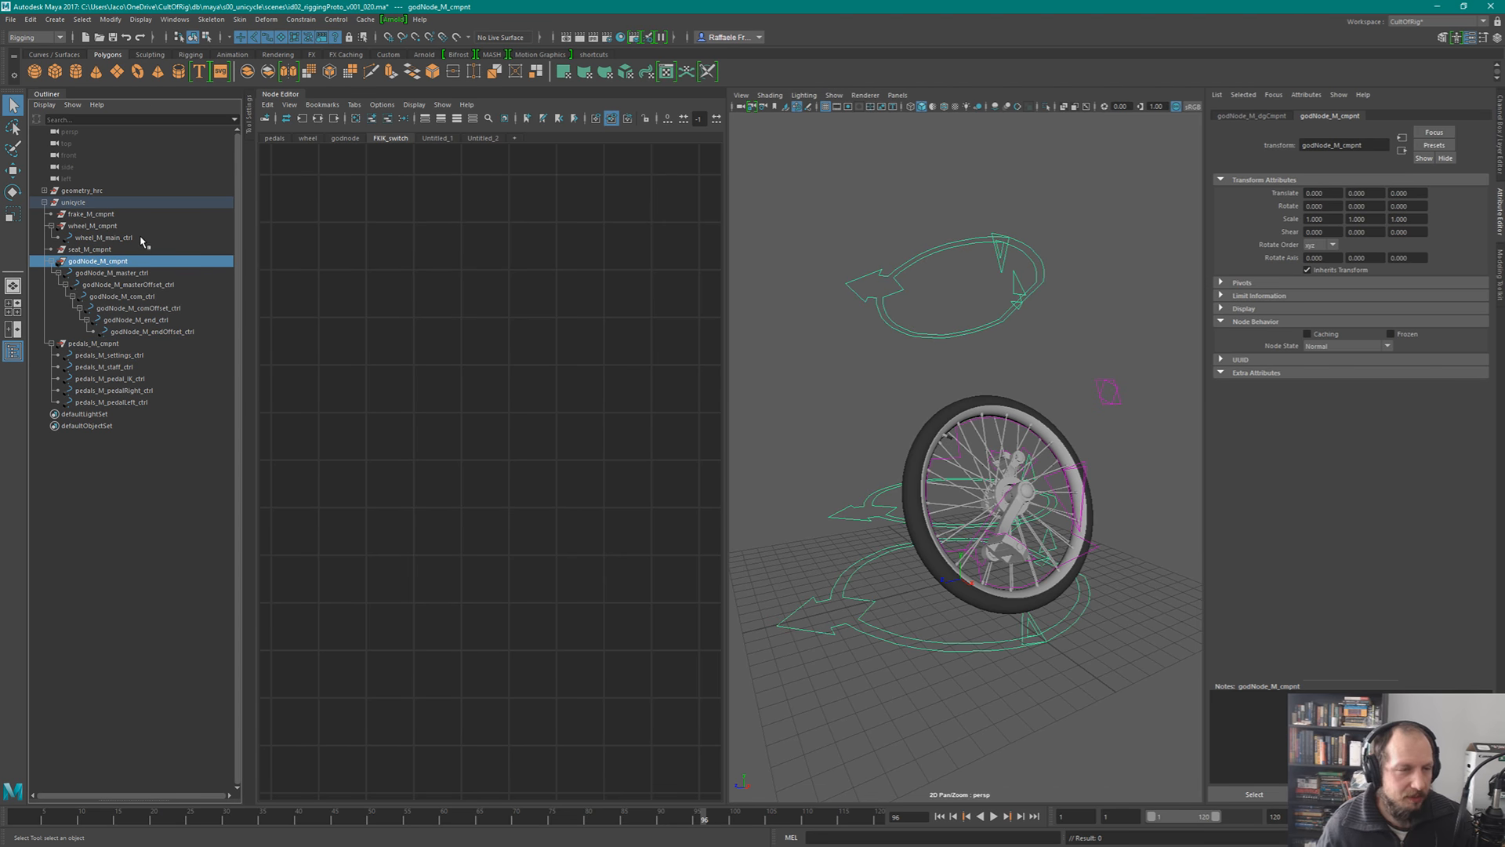
left_click(1108, 393)
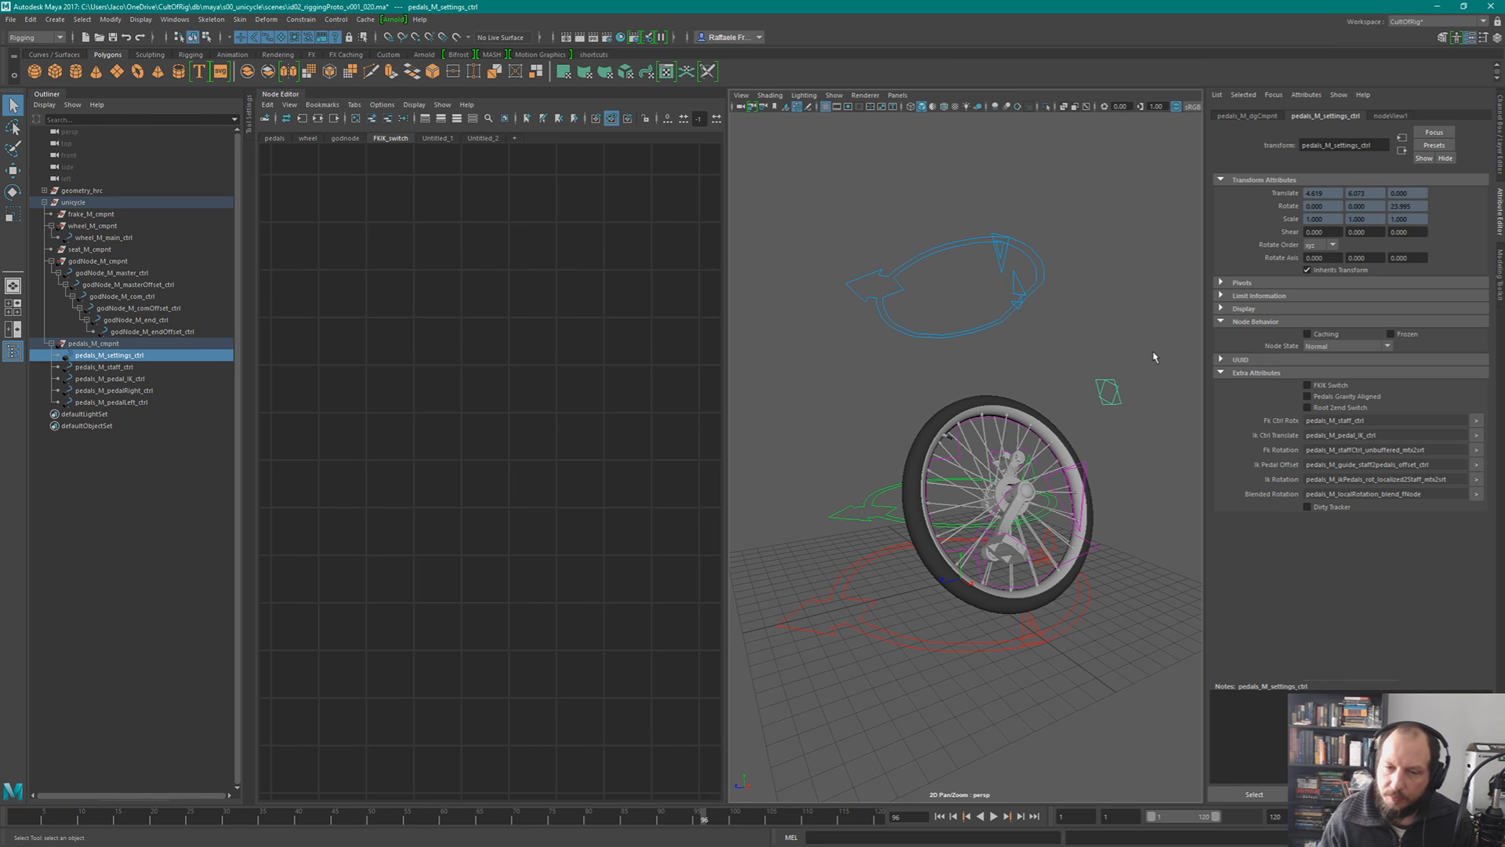
- Widen the perspective viewport with a close view of the wheel and show pedals_M_settings_ctrl in the Channel Box
key("space")
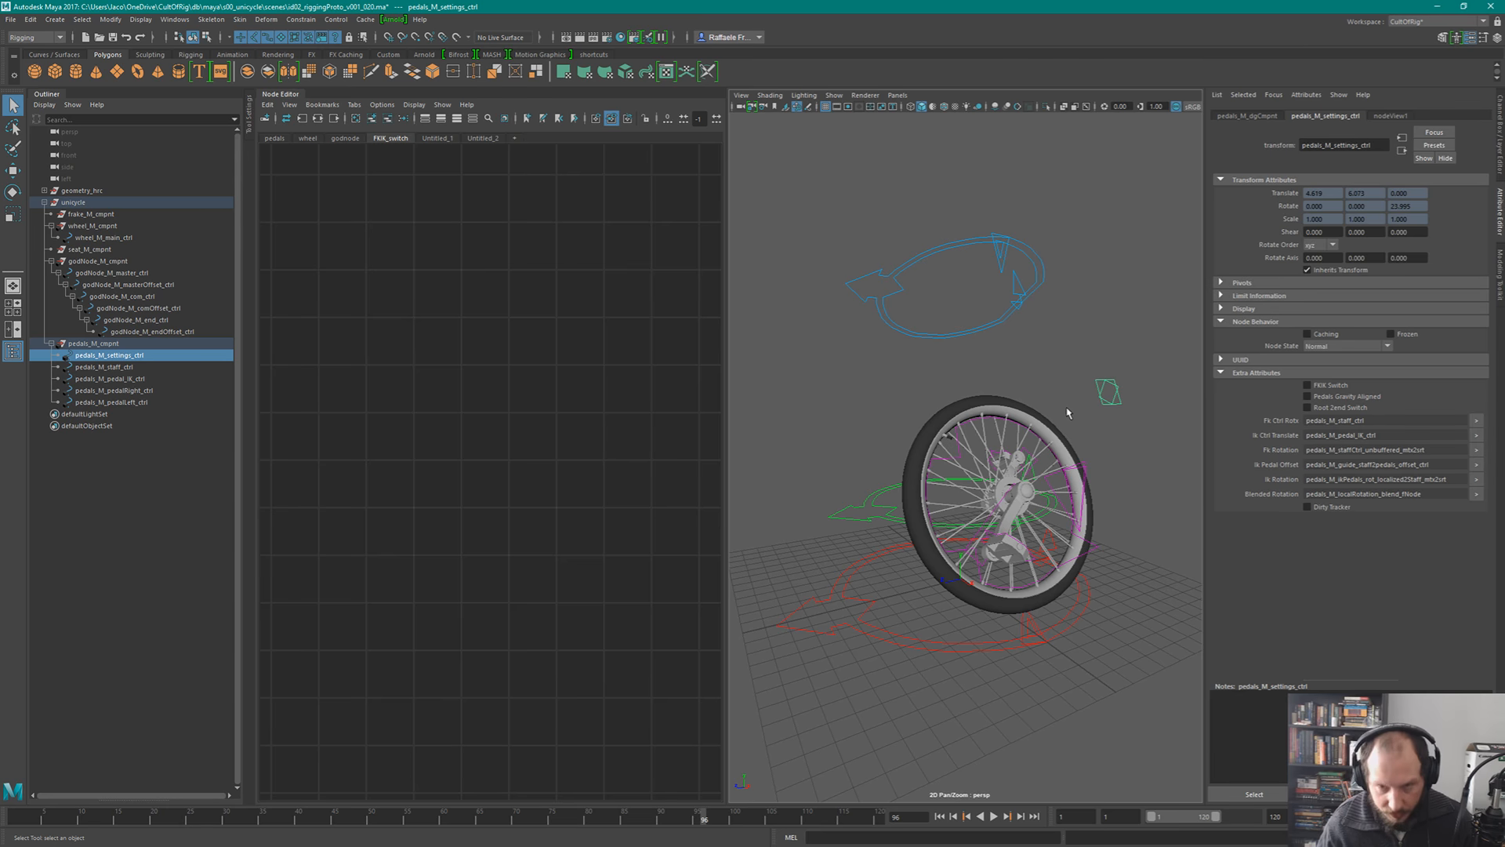
key("space")
key("space")
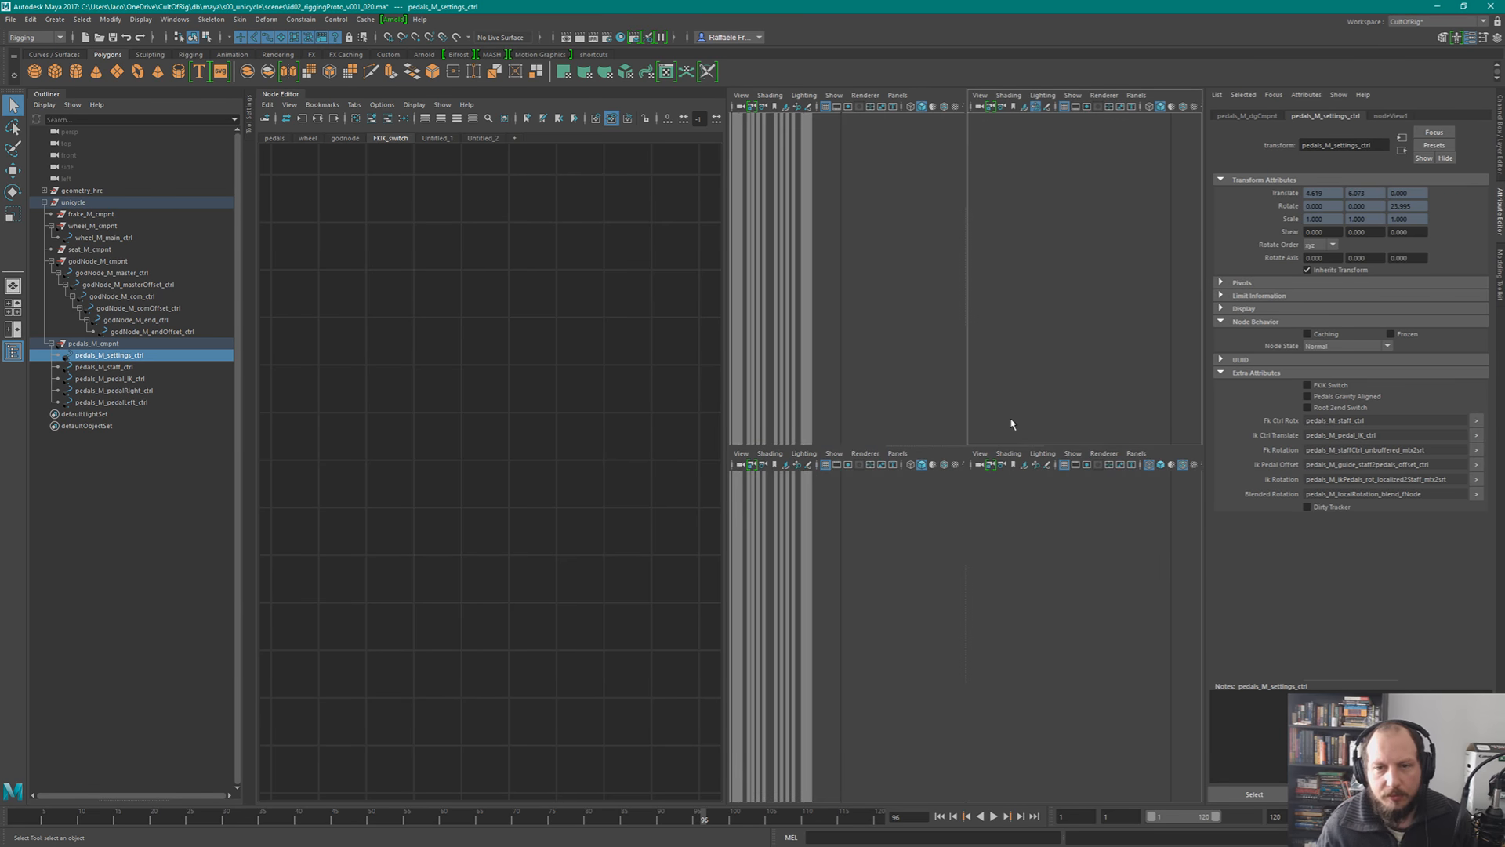
left_click_drag(1045, 393, 1057, 341, "alt")
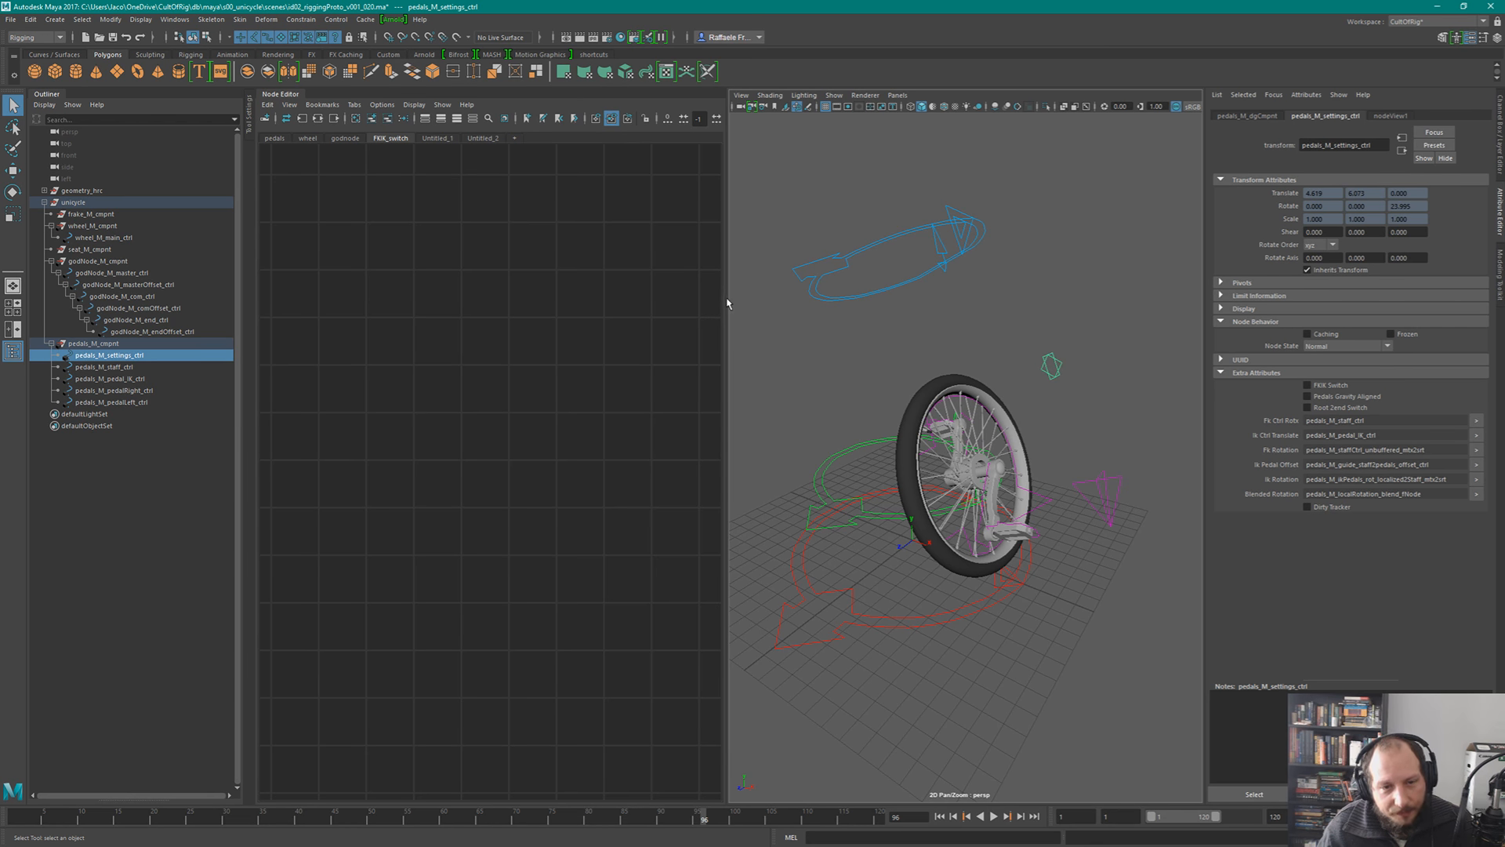
left_click_drag(727, 304, 637, 303)
left_click_drag(941, 337, 1002, 337, "alt")
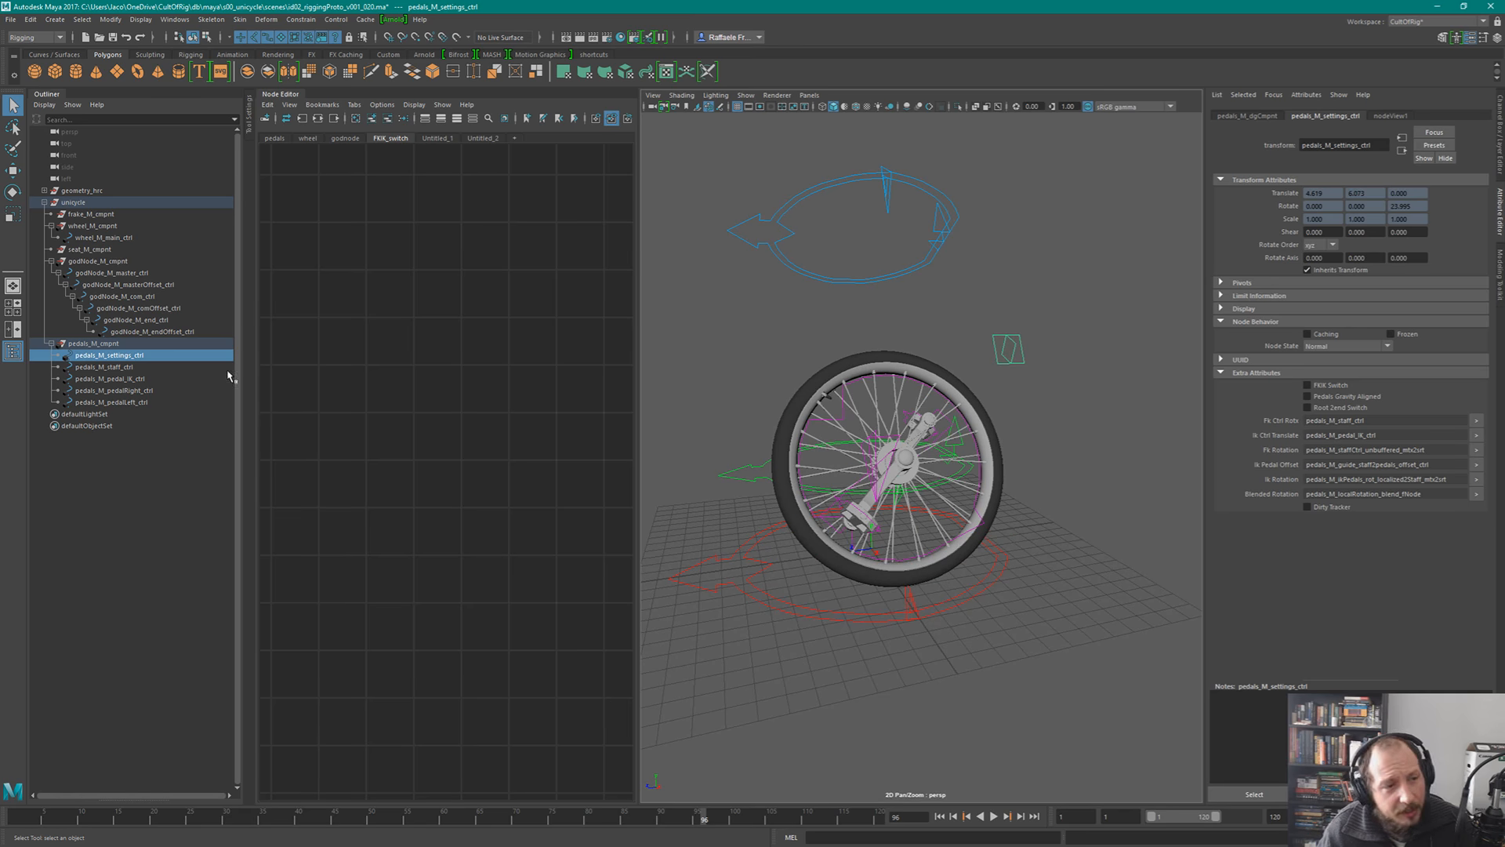
left_click_drag(951, 441, 1008, 443, "alt")
mouse_move(909, 445)
right_mouse_down("alt")
mouse_move(987, 448)
mouse_move(909, 449)
right_mouse_up("alt")
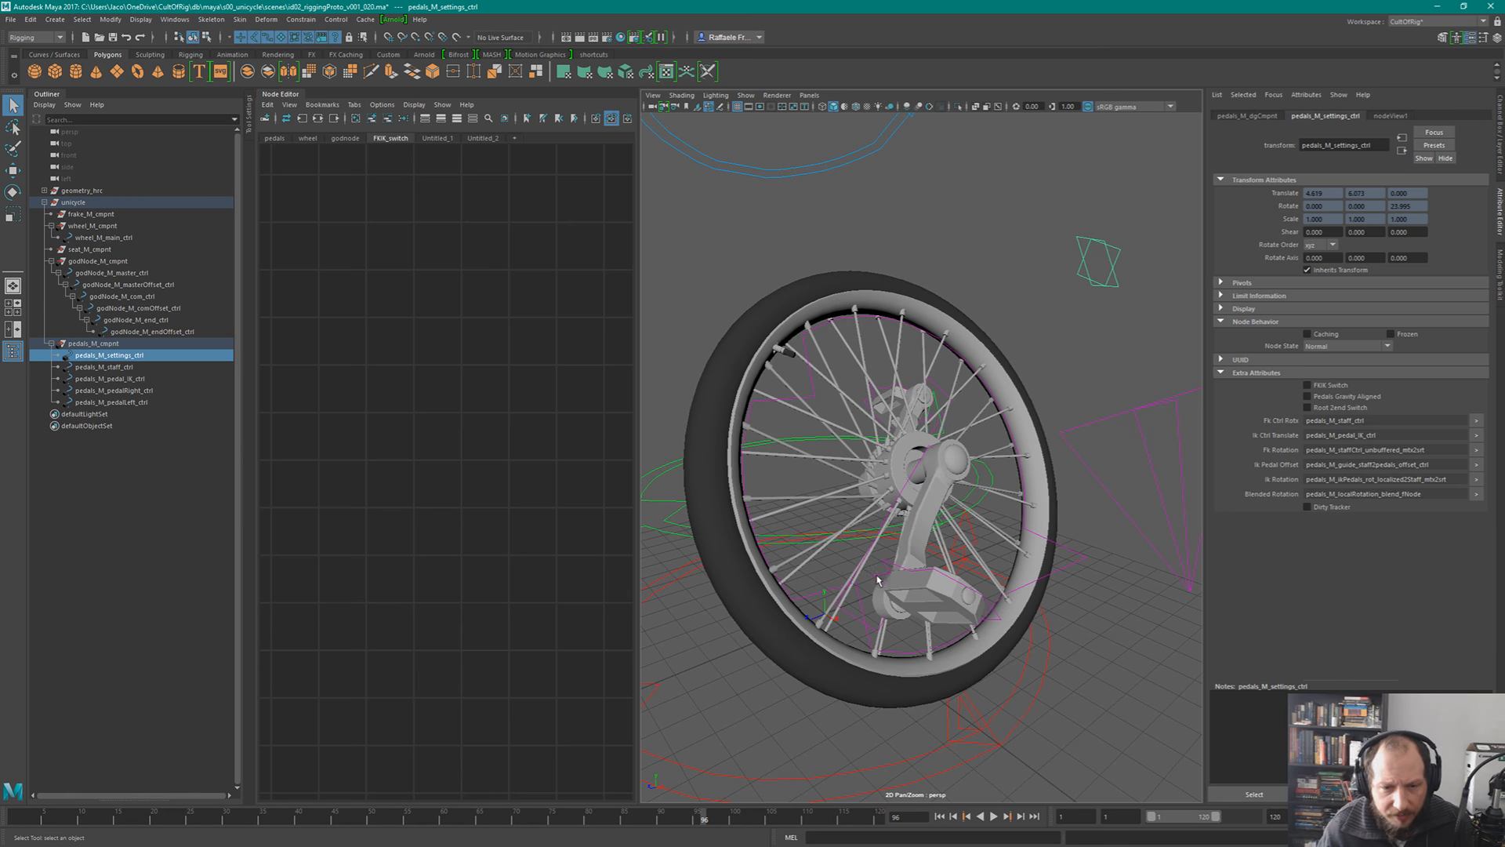
key("ctrl+a")
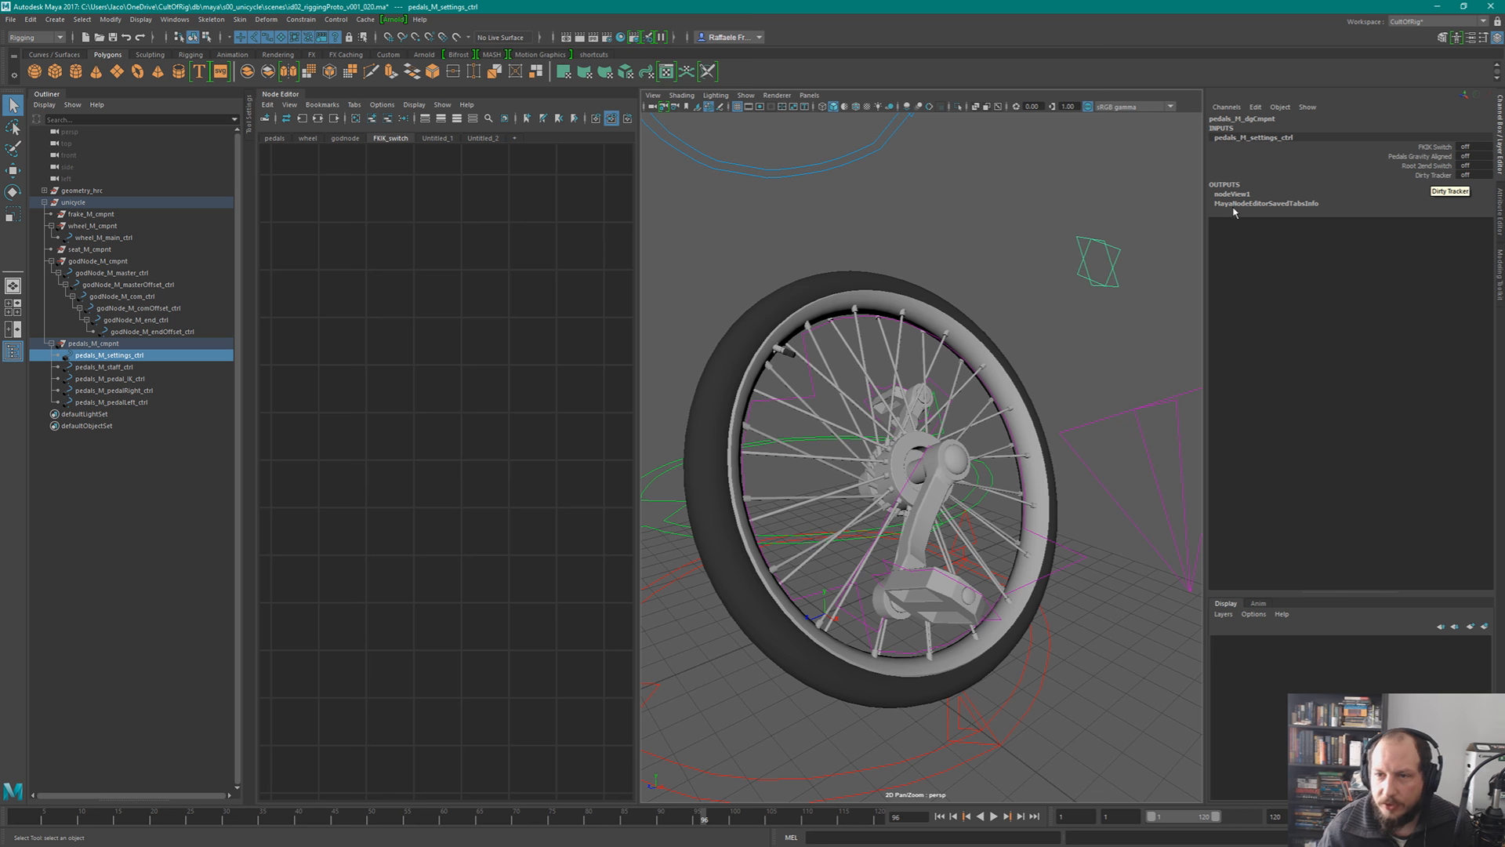
- Hide the Dirty Tracker channel of pedals_M_settings_ctrl, and undo the hiding
right_click(1437, 178)
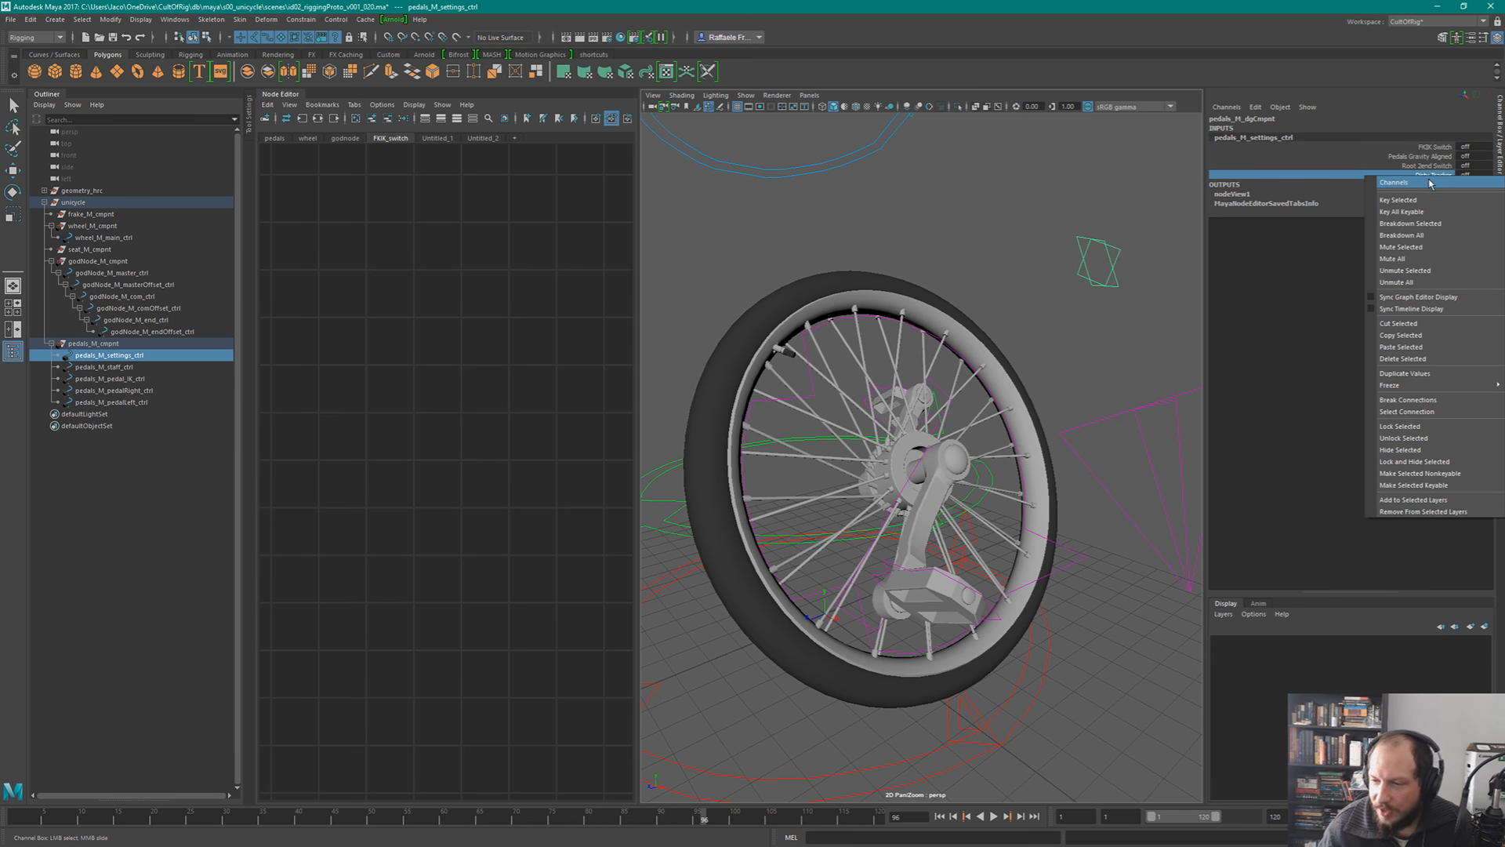
left_click(1355, 178)
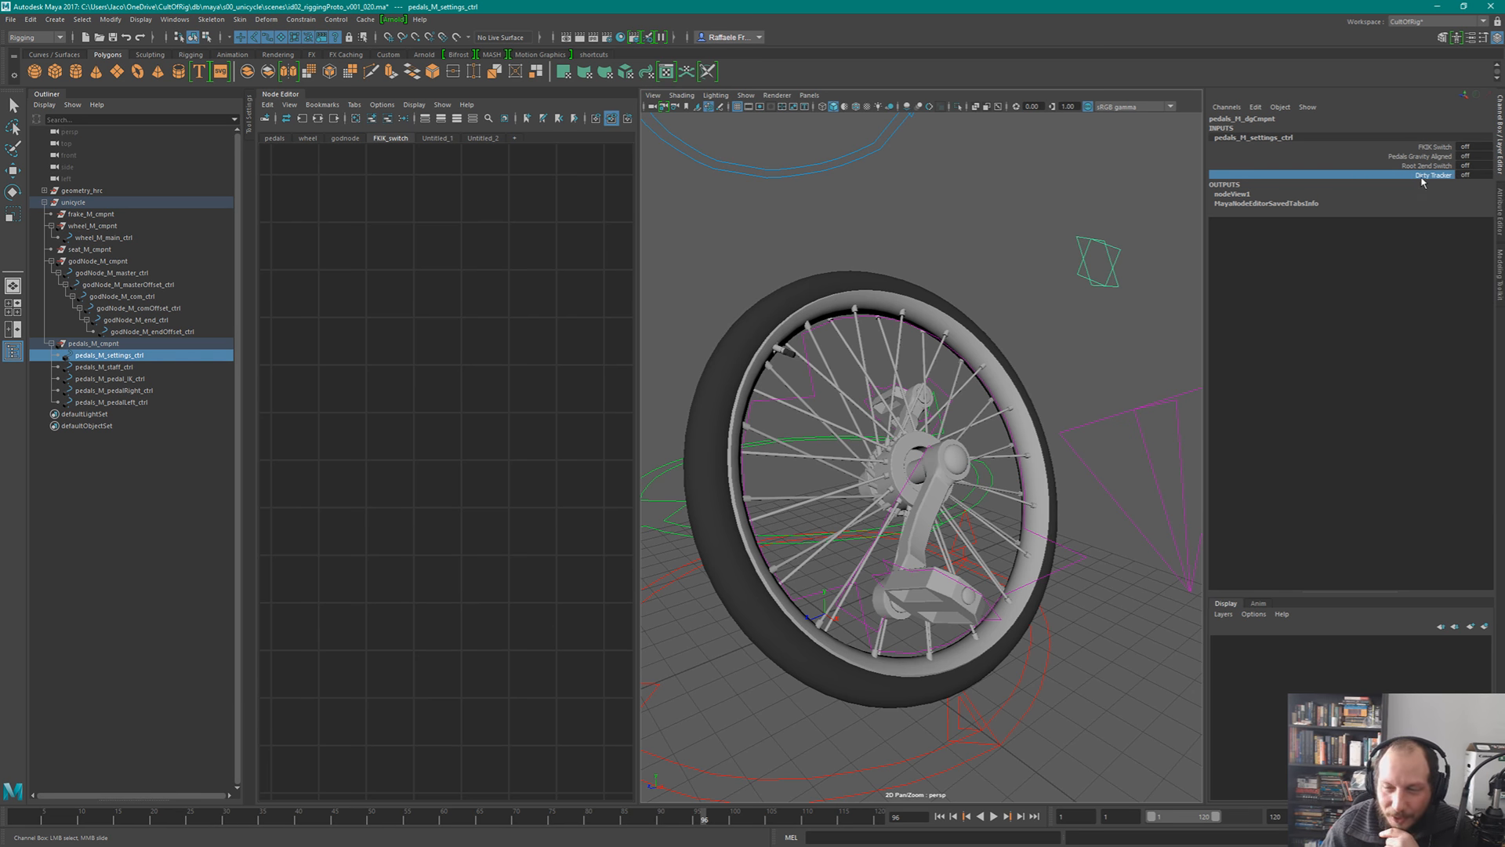
right_click(1423, 180)
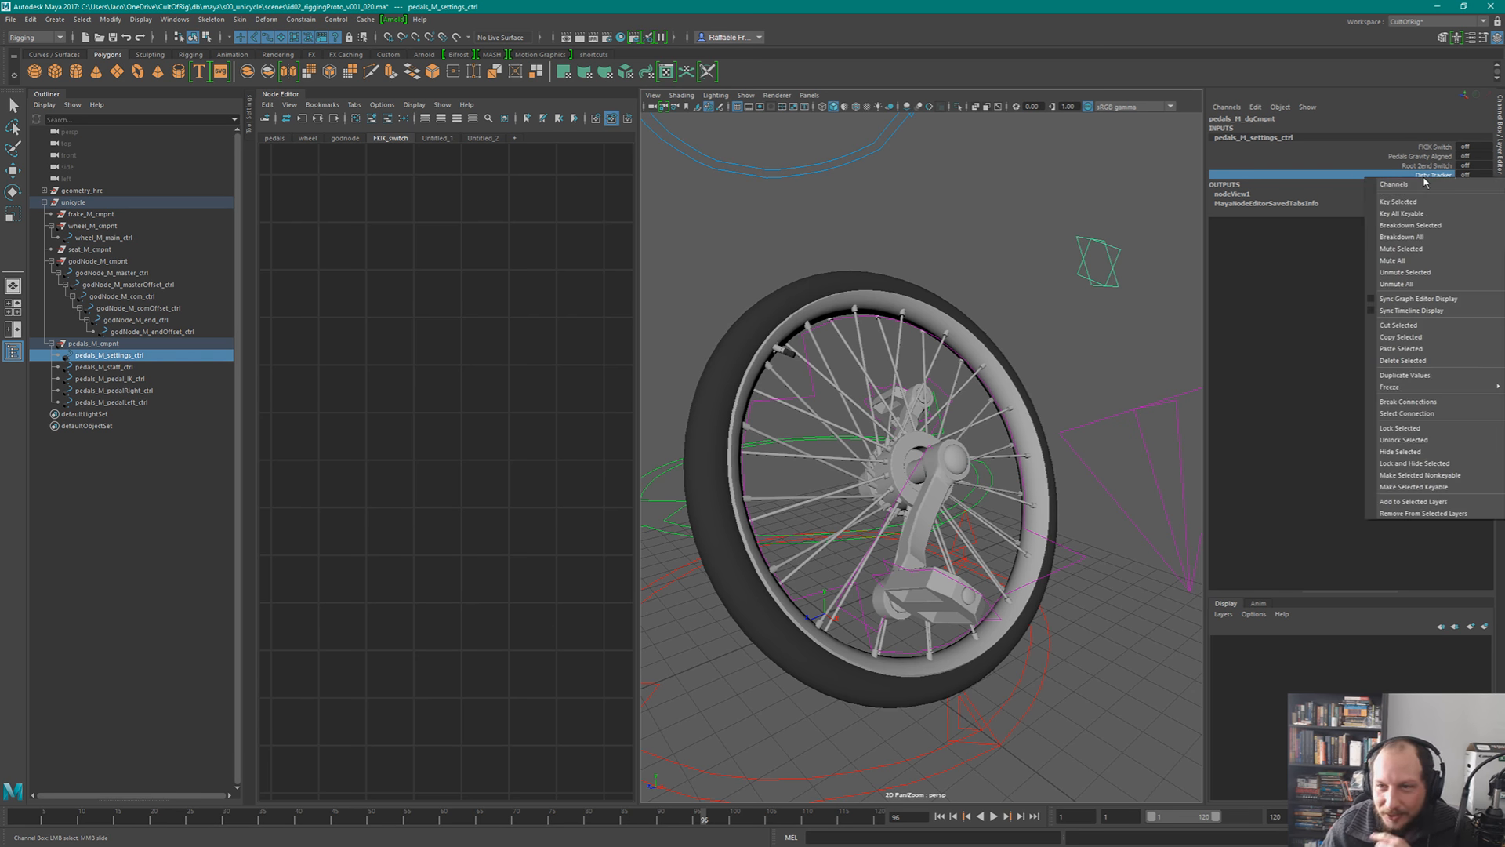
left_click(1419, 452)
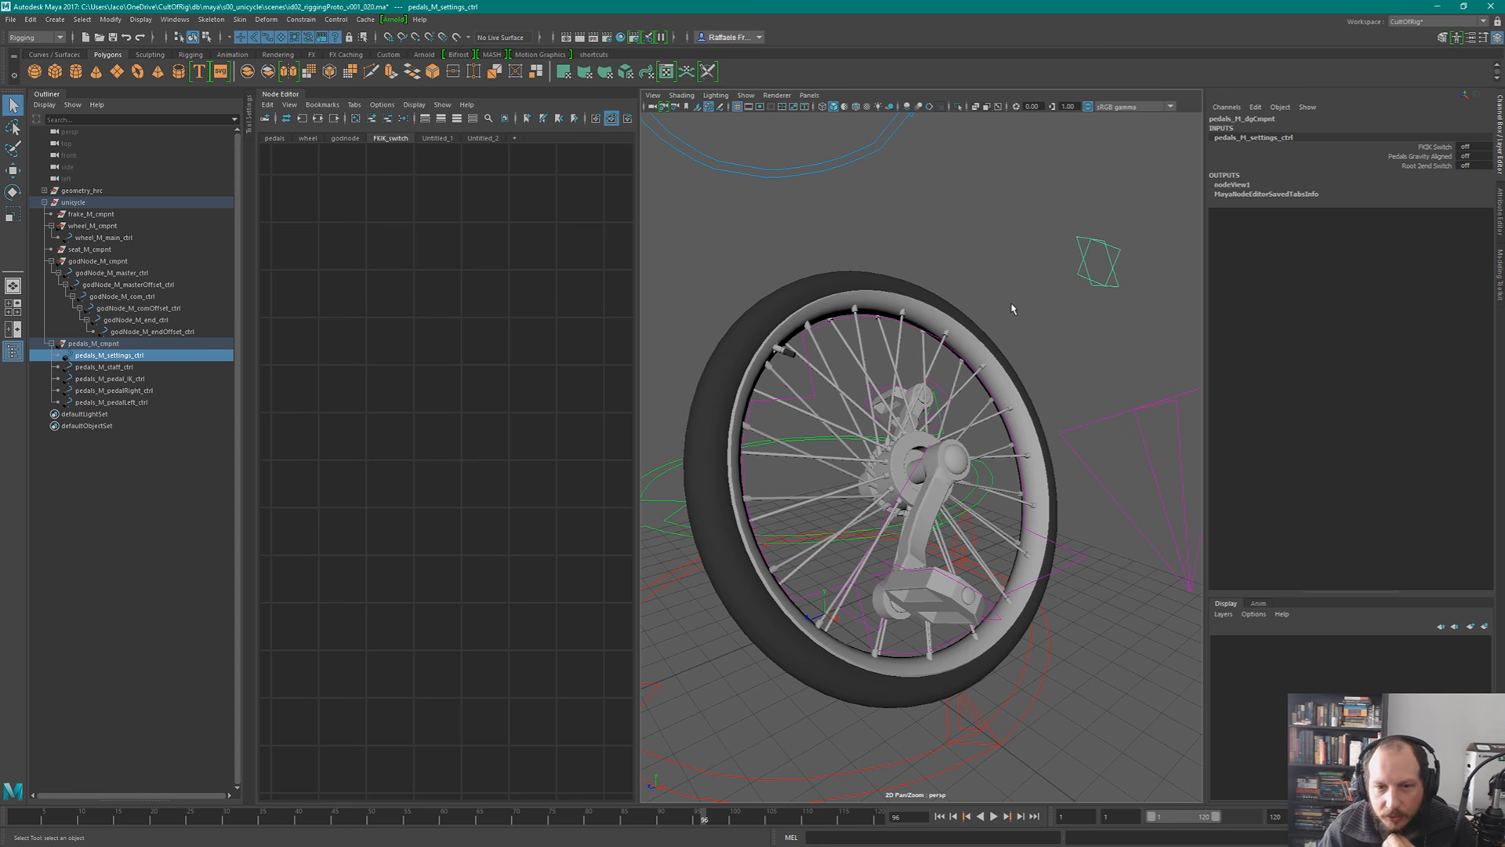
key("ctrl+z")
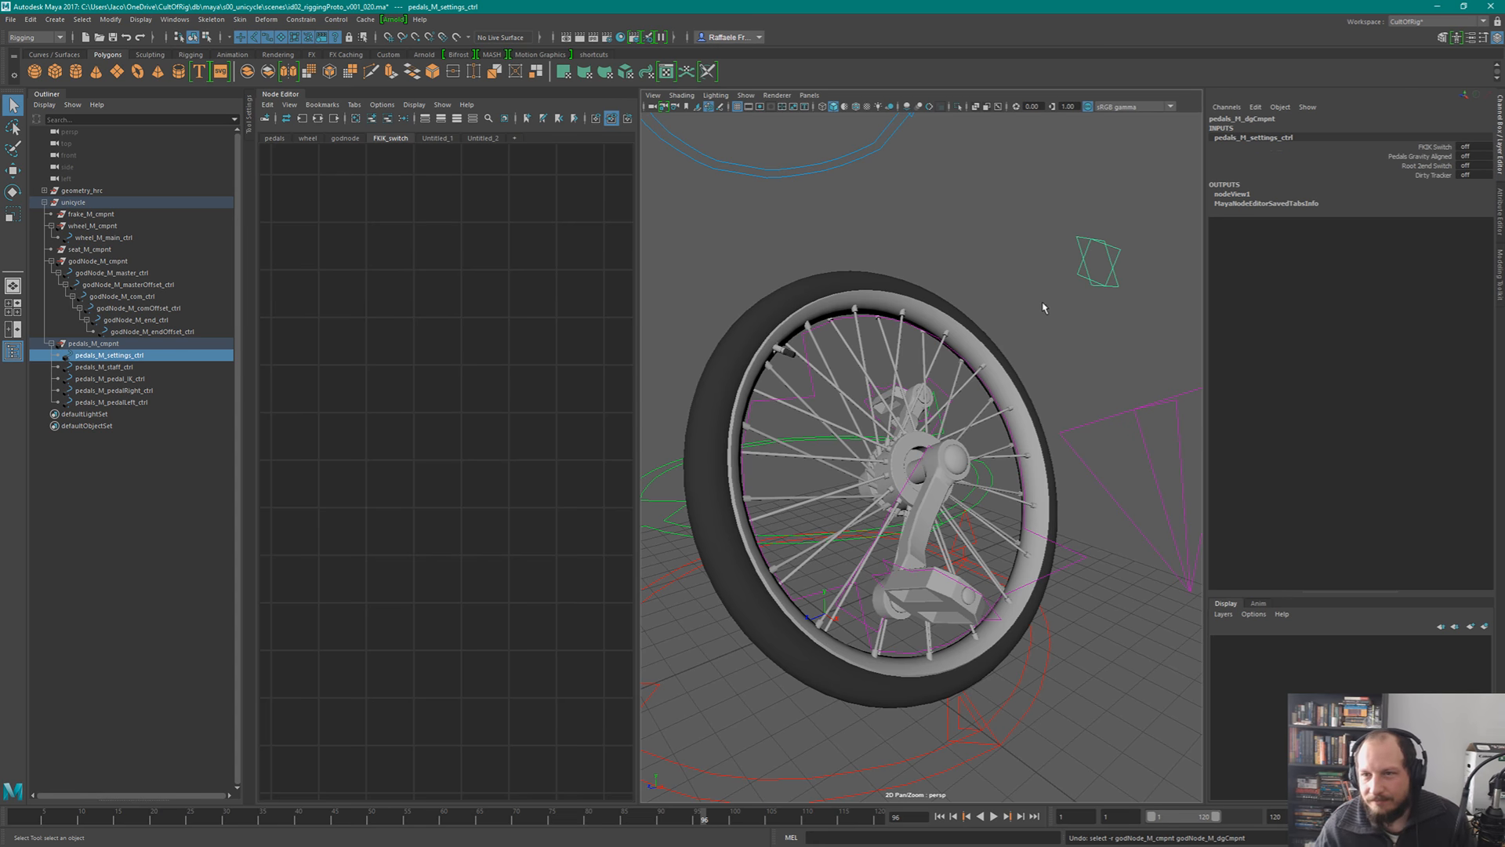
- Compare the channels of pedals_M_settings_ctrl with those of pedals_M_pedalRight_ctrl and pedals_M_pedalLeft_ctrl by selecting each control, ending on the settings control
left_click(1423, 165)
left_click(1423, 156)
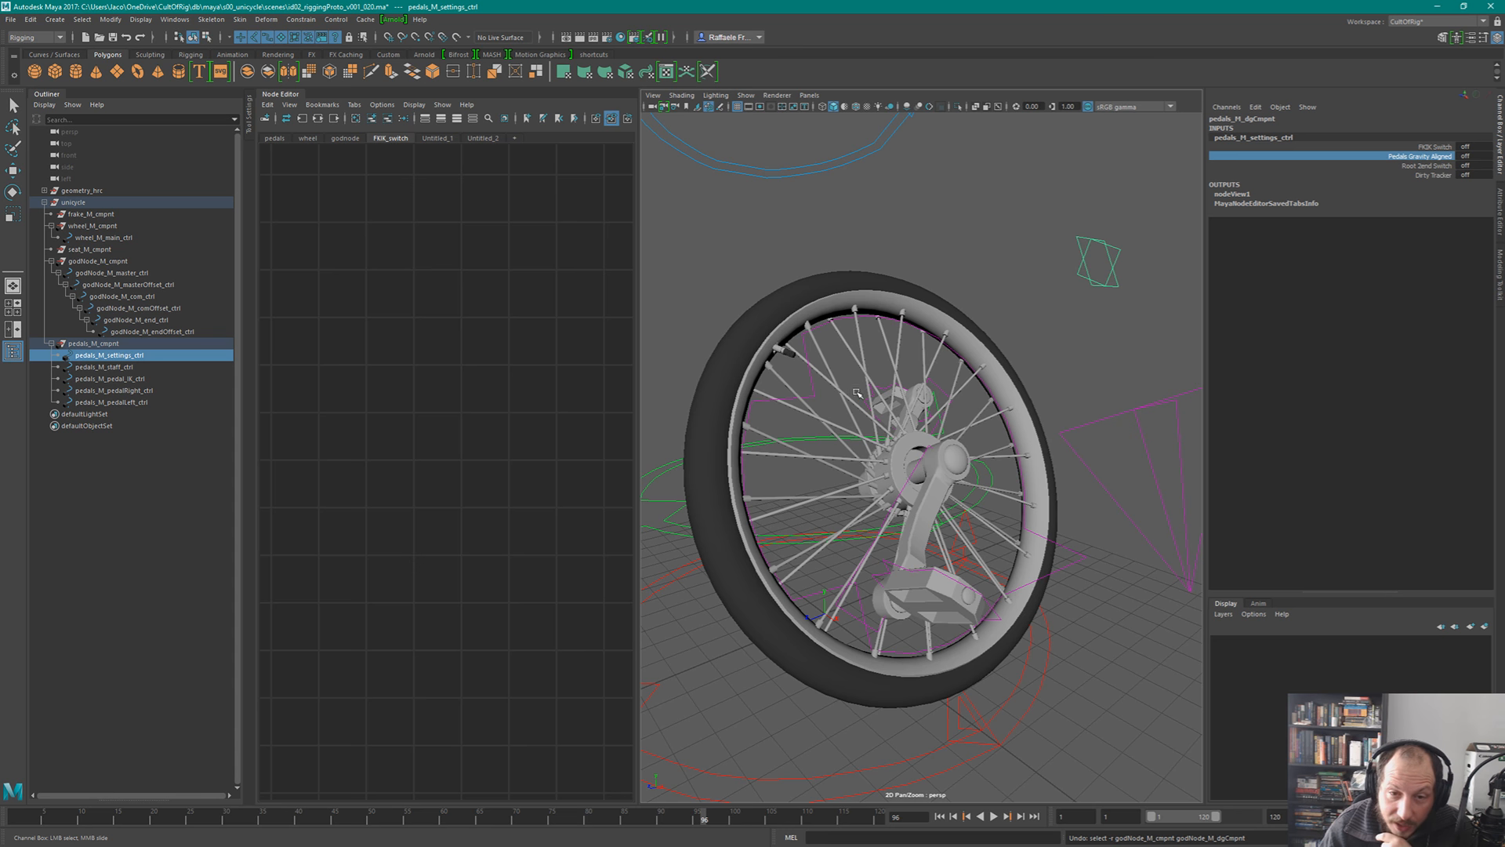
key("q")
left_click(887, 397)
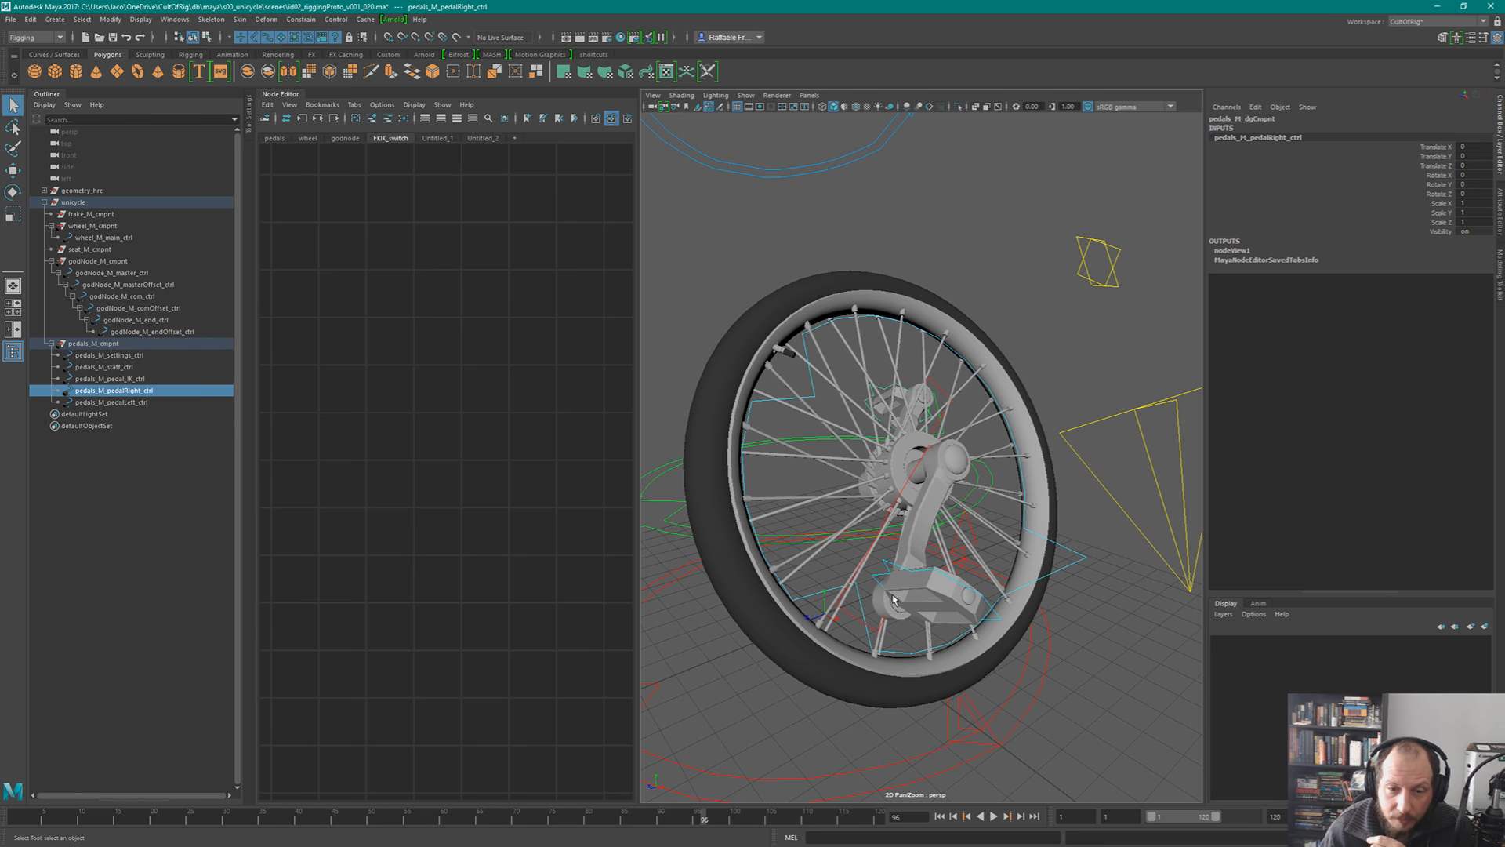
left_click(896, 566)
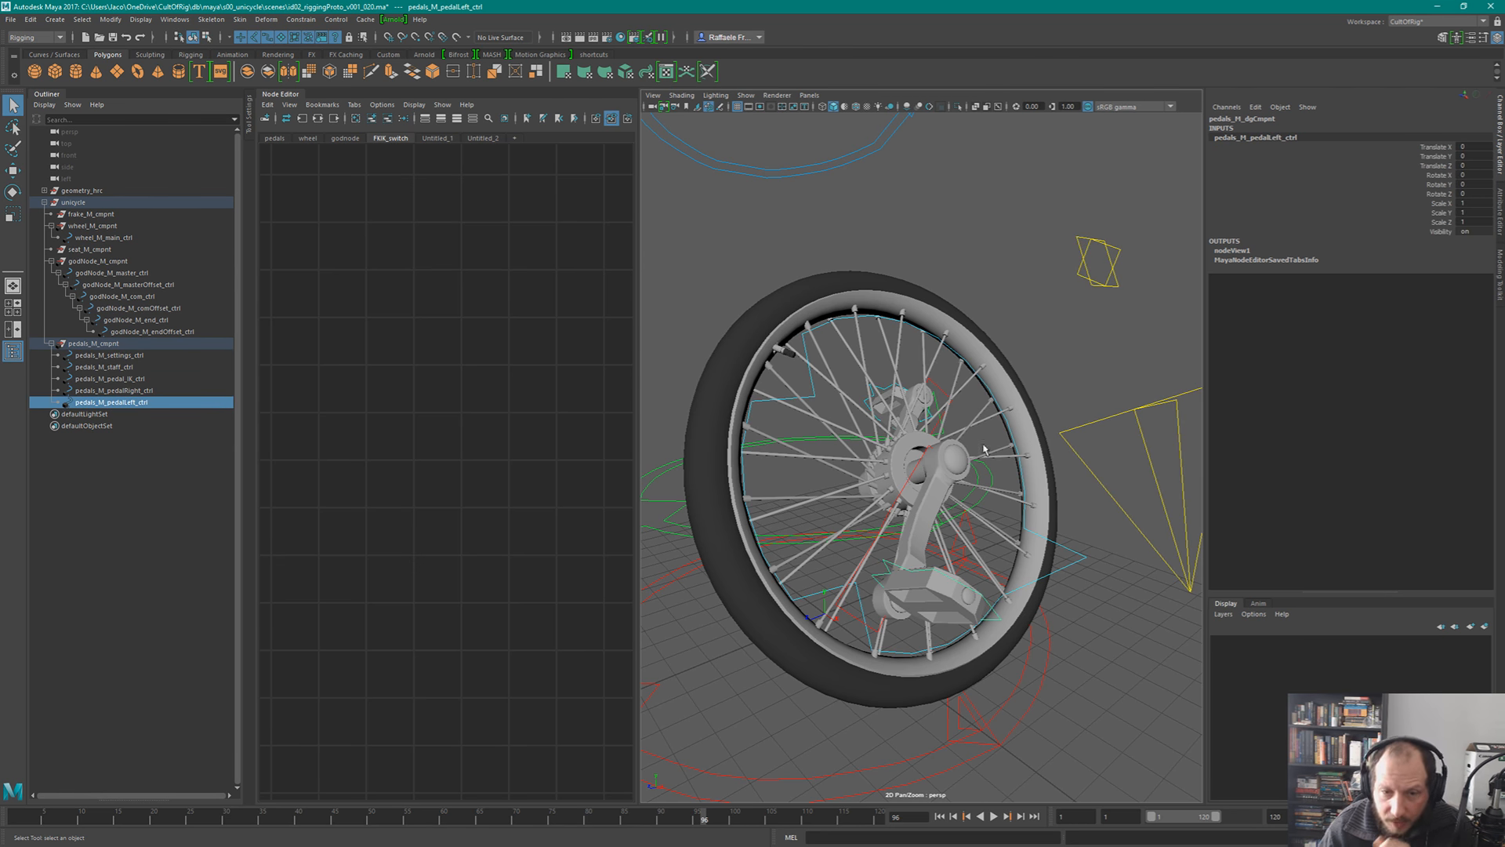
left_click(1103, 241)
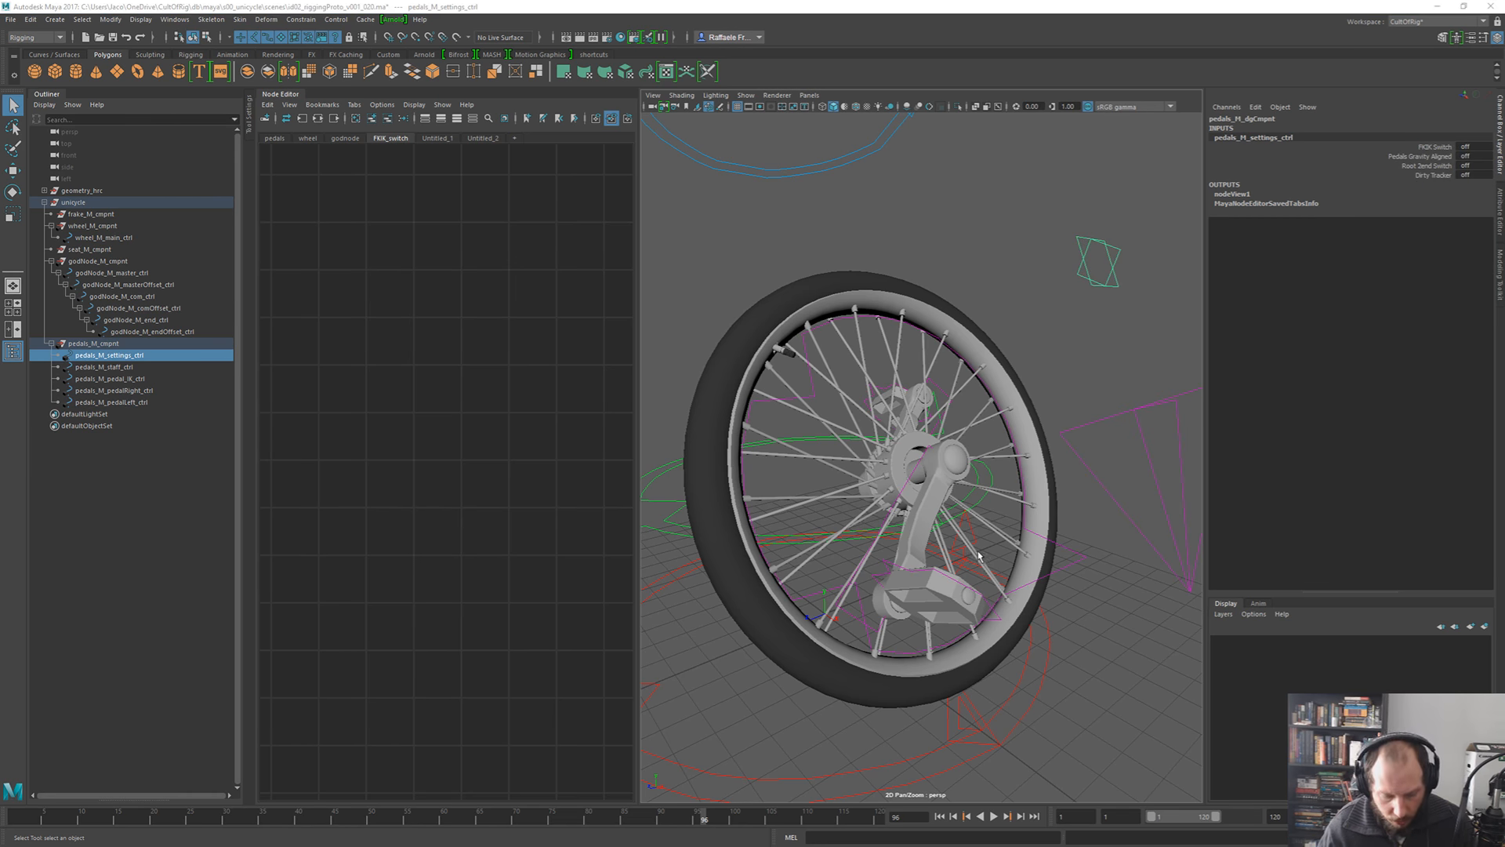
- Inspect the channels and shapes of pedals_M_pedalLeft_ctrl, pedals_M_settings_ctrl and pedals_M_pedal_IK_ctrl around the wheel by selecting each in turn
left_click_drag(947, 570, 999, 549, "alt")
left_click(1109, 419)
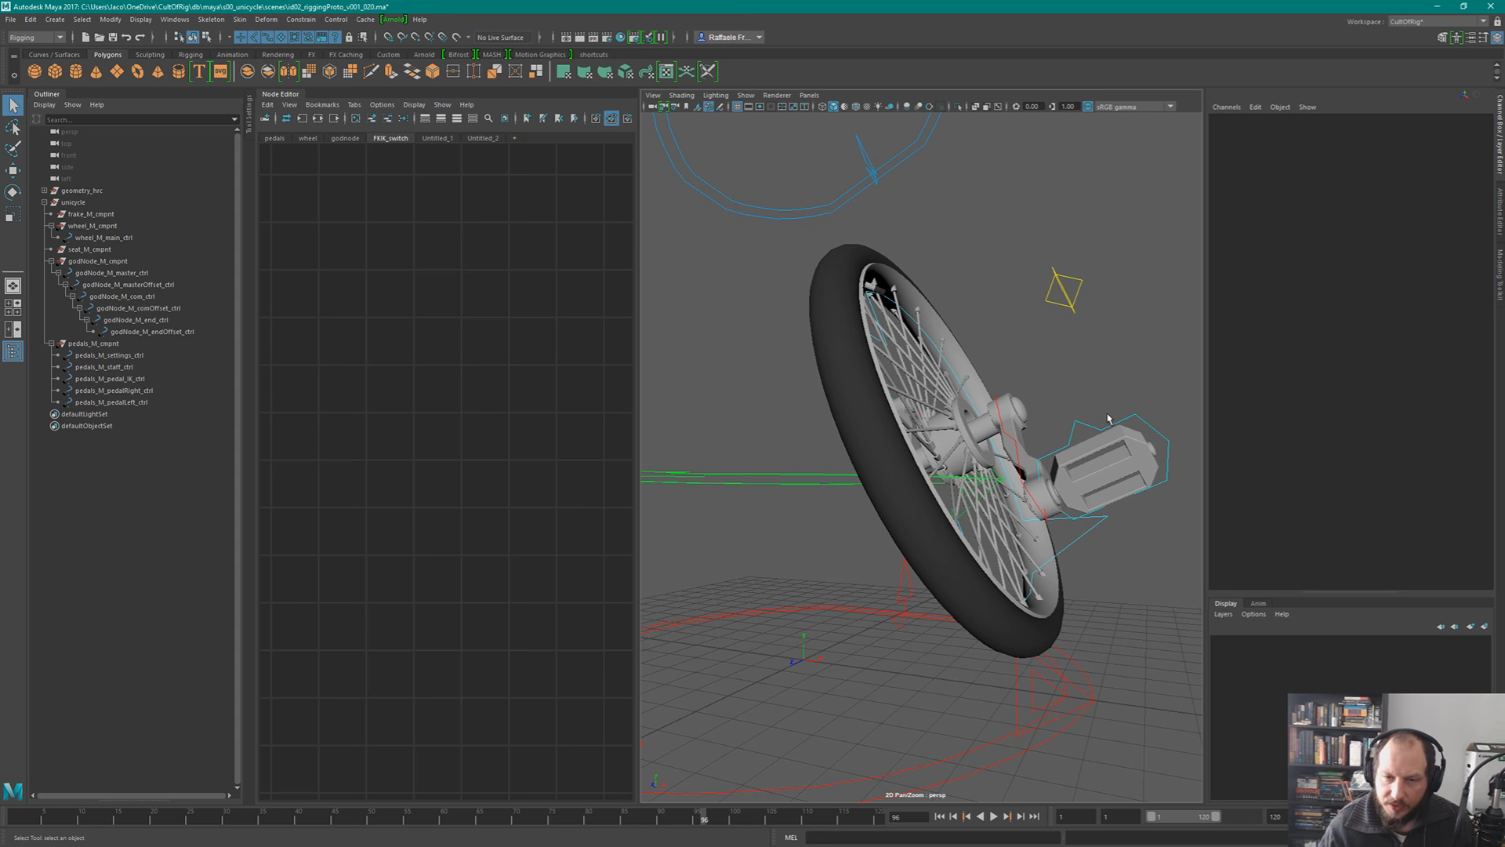
left_click(1095, 425)
left_click_drag(1104, 422, 900, 527, "alt")
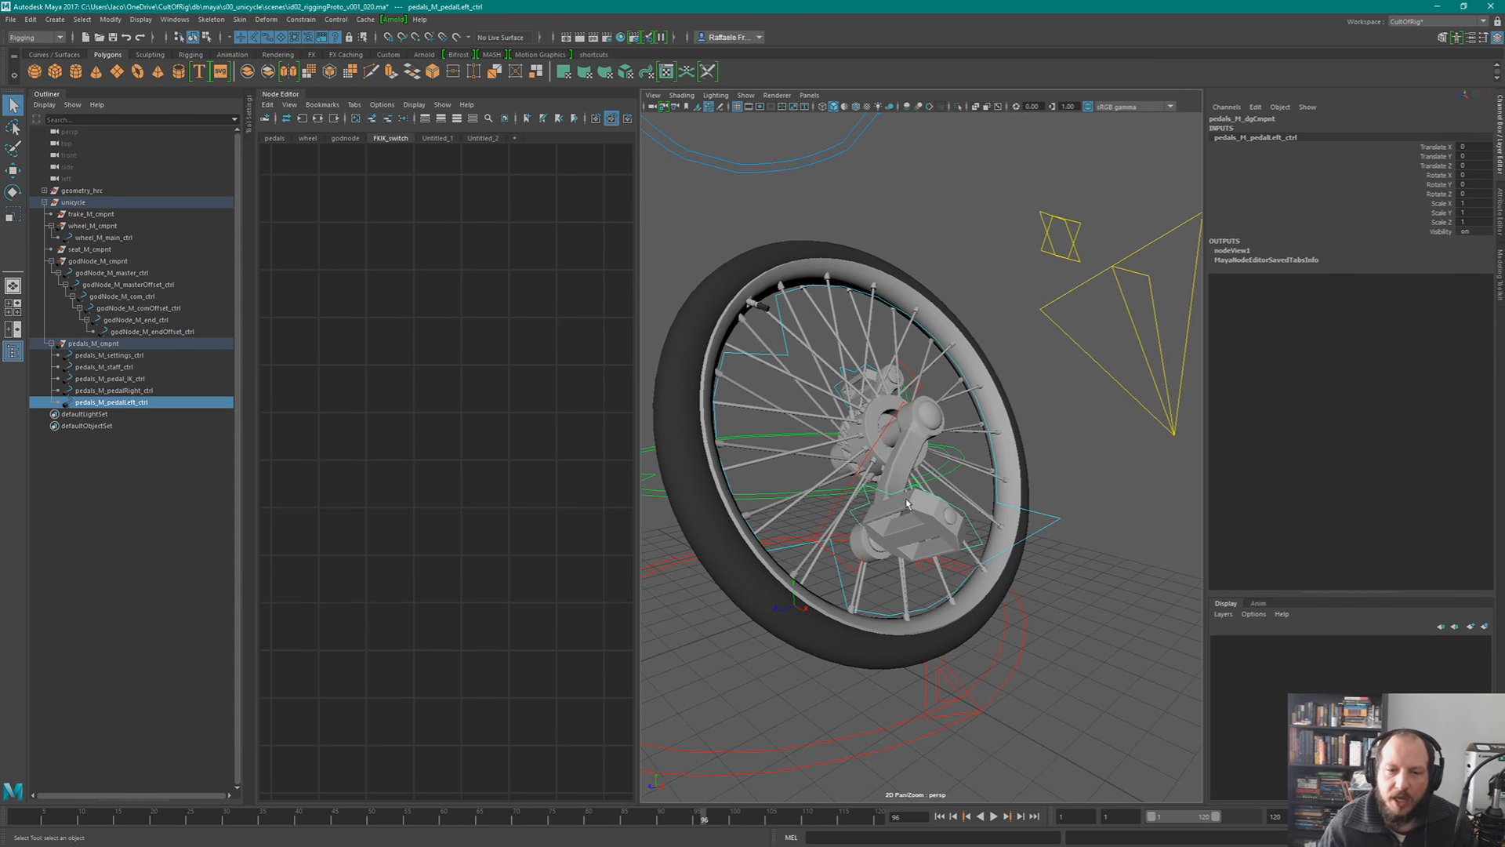
left_click_drag(906, 506, 682, 584, "alt")
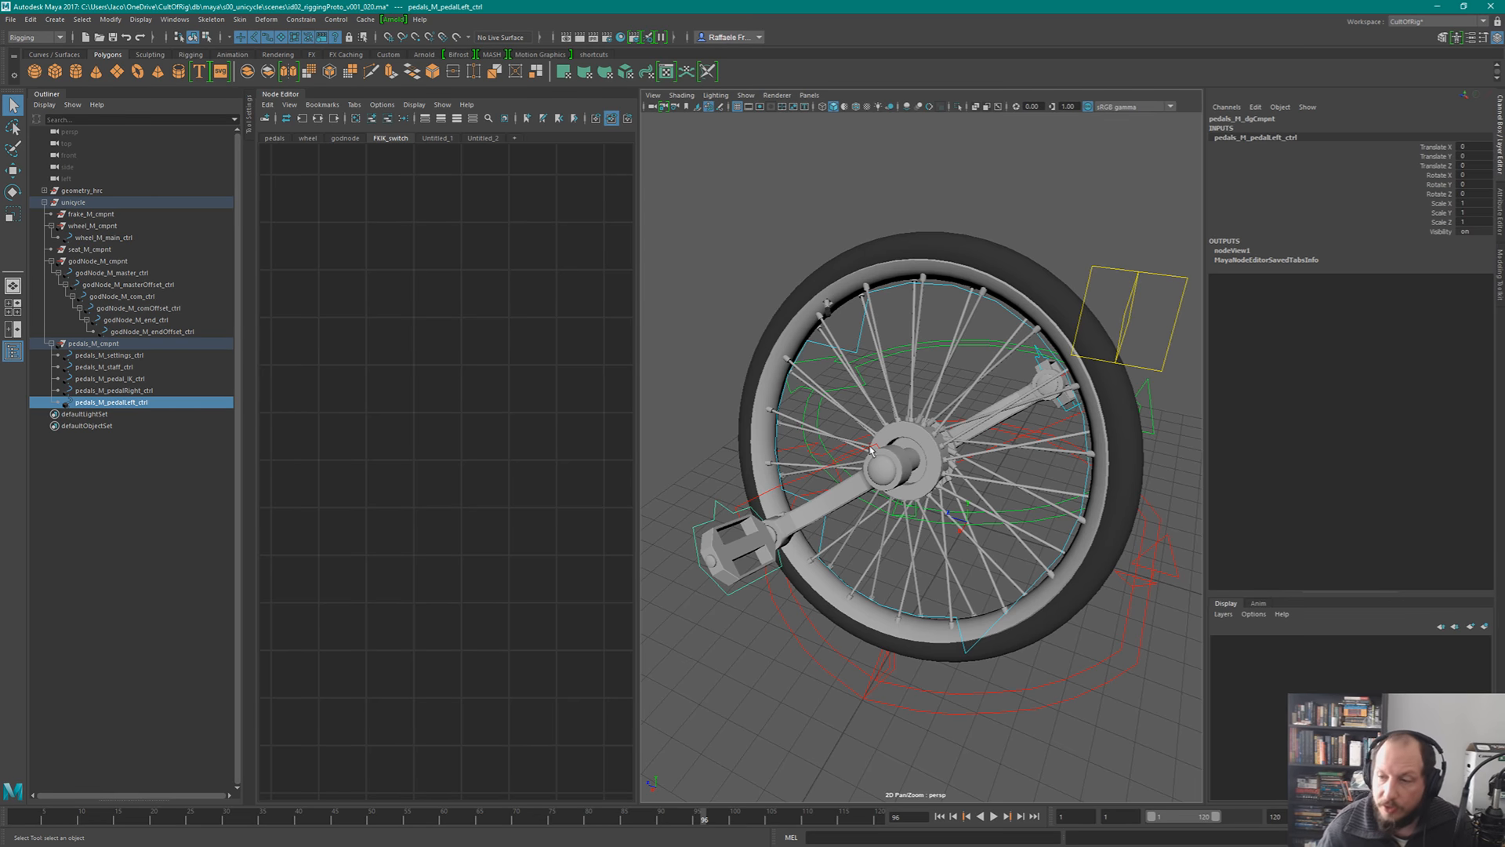
left_click_drag(857, 450, 1054, 409, "alt")
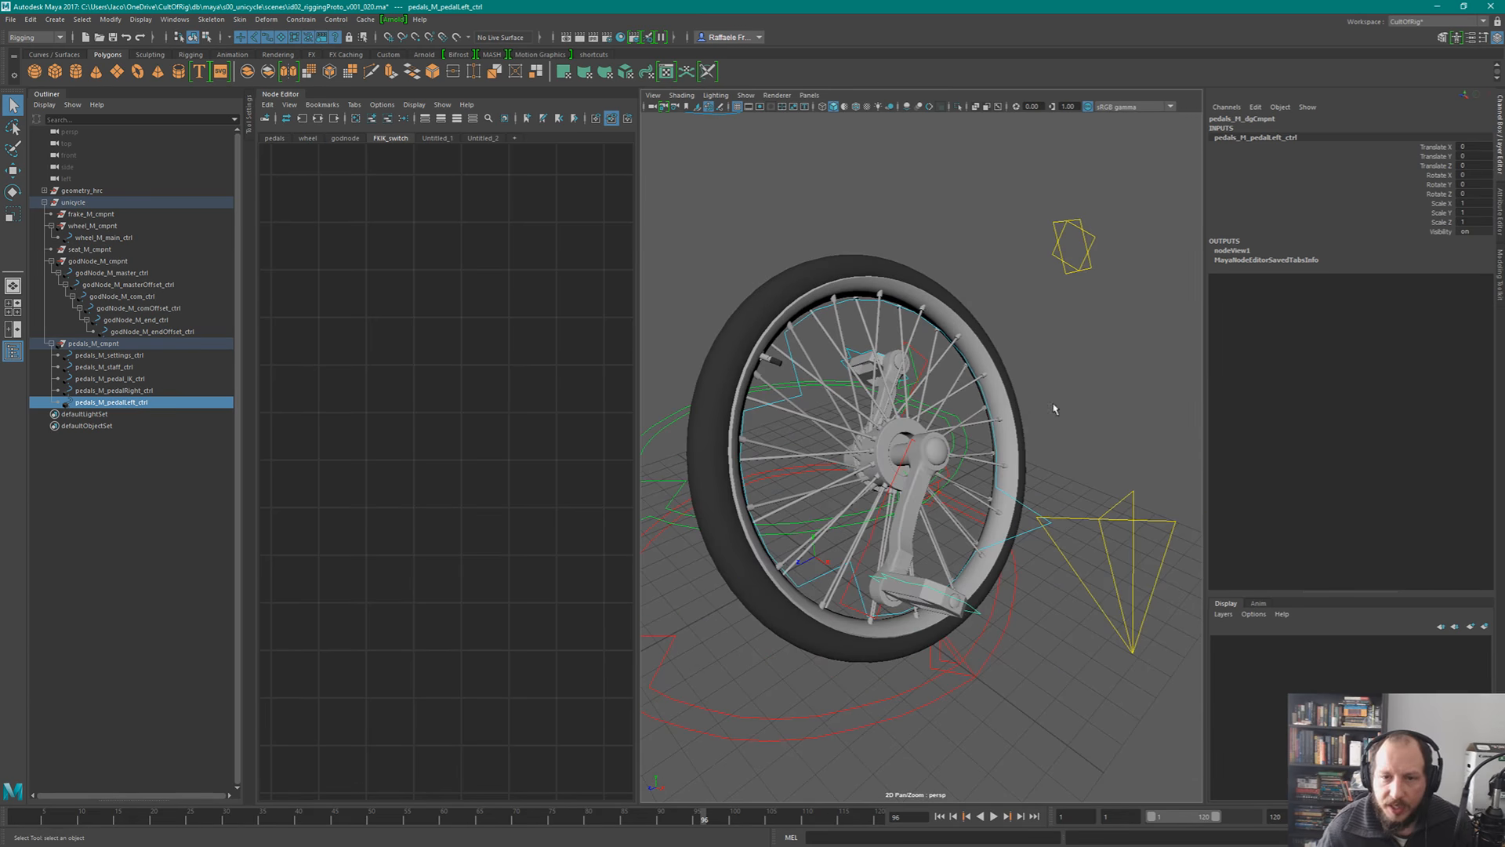
left_click_drag(1041, 221, 1140, 261)
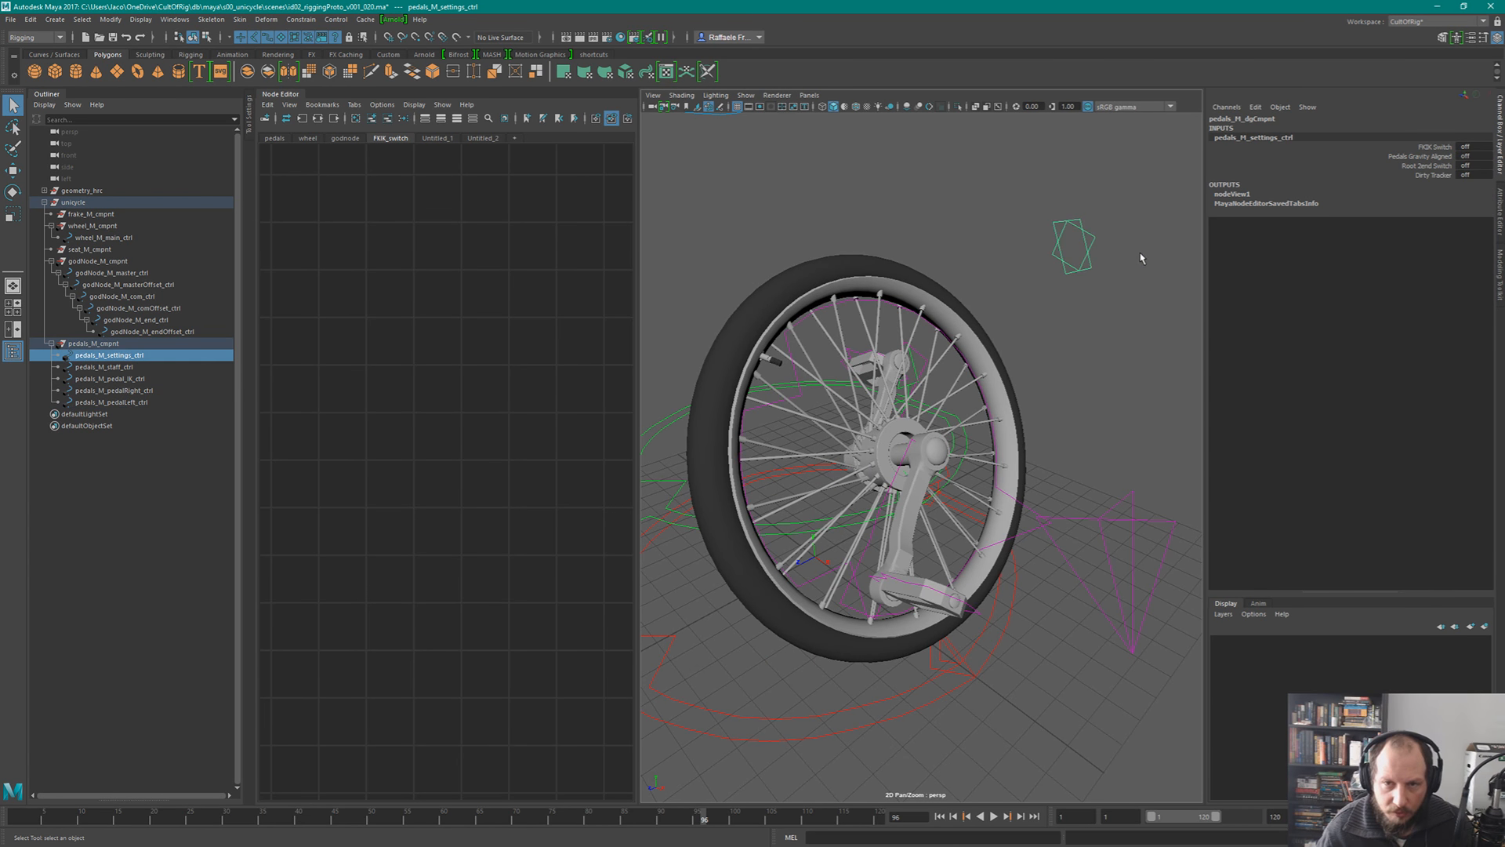
left_click_drag(1093, 449, 1146, 533)
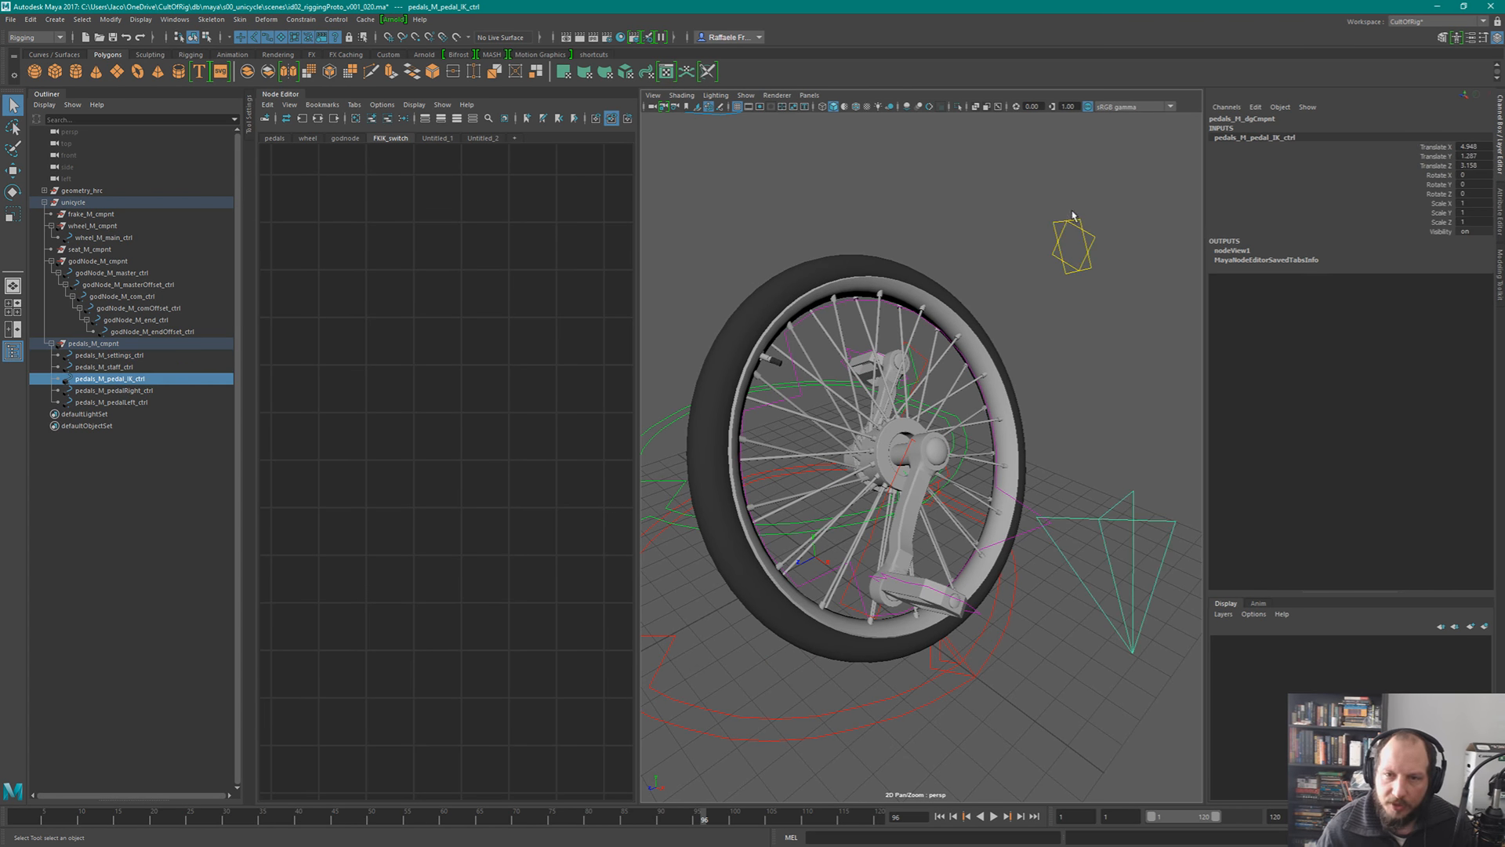
- Inspect the pedal IK, staff and settings controls of the unicycle rig, ending on the settings control's FKIK Switch attribute
left_click_drag(1074, 217, 1130, 294)
left_click_drag(1121, 448, 1113, 556)
left_click_drag(1156, 524, 1150, 398, "alt")
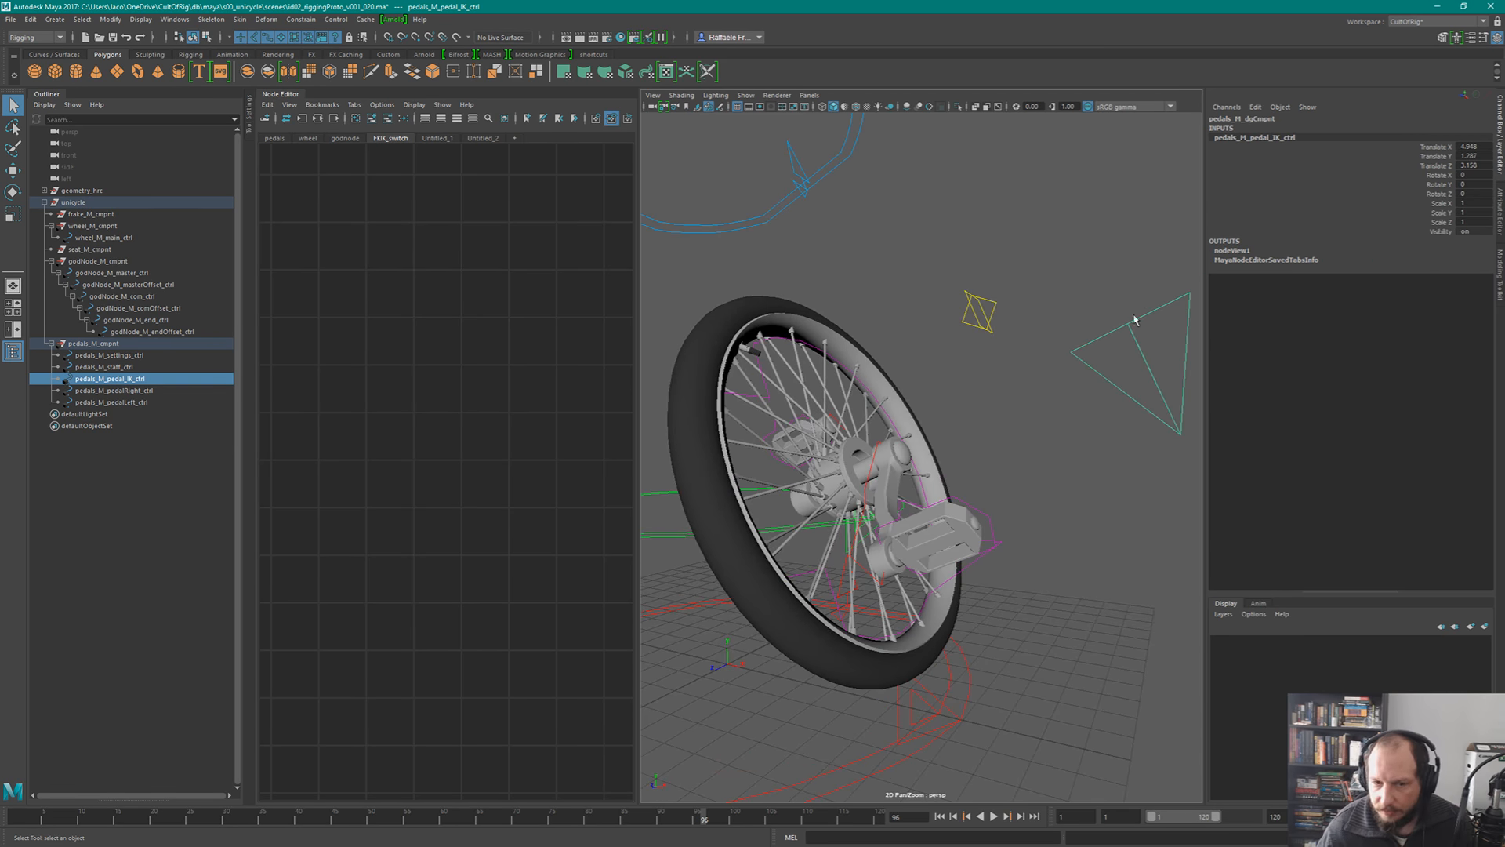
left_click_drag(929, 472, 950, 514, "alt")
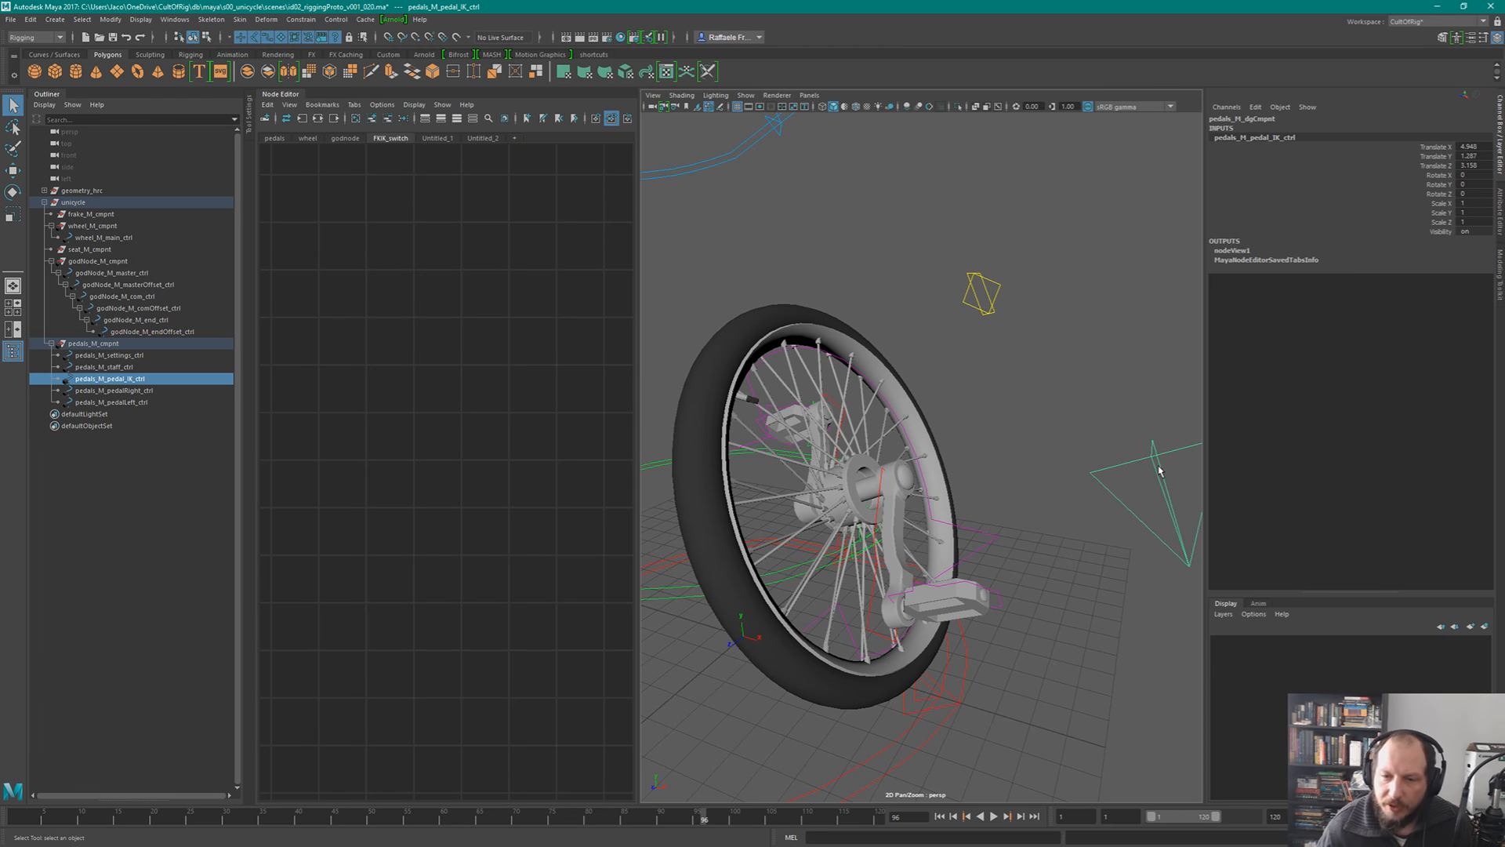
left_click(882, 577)
left_click_drag(952, 505, 810, 563, "alt")
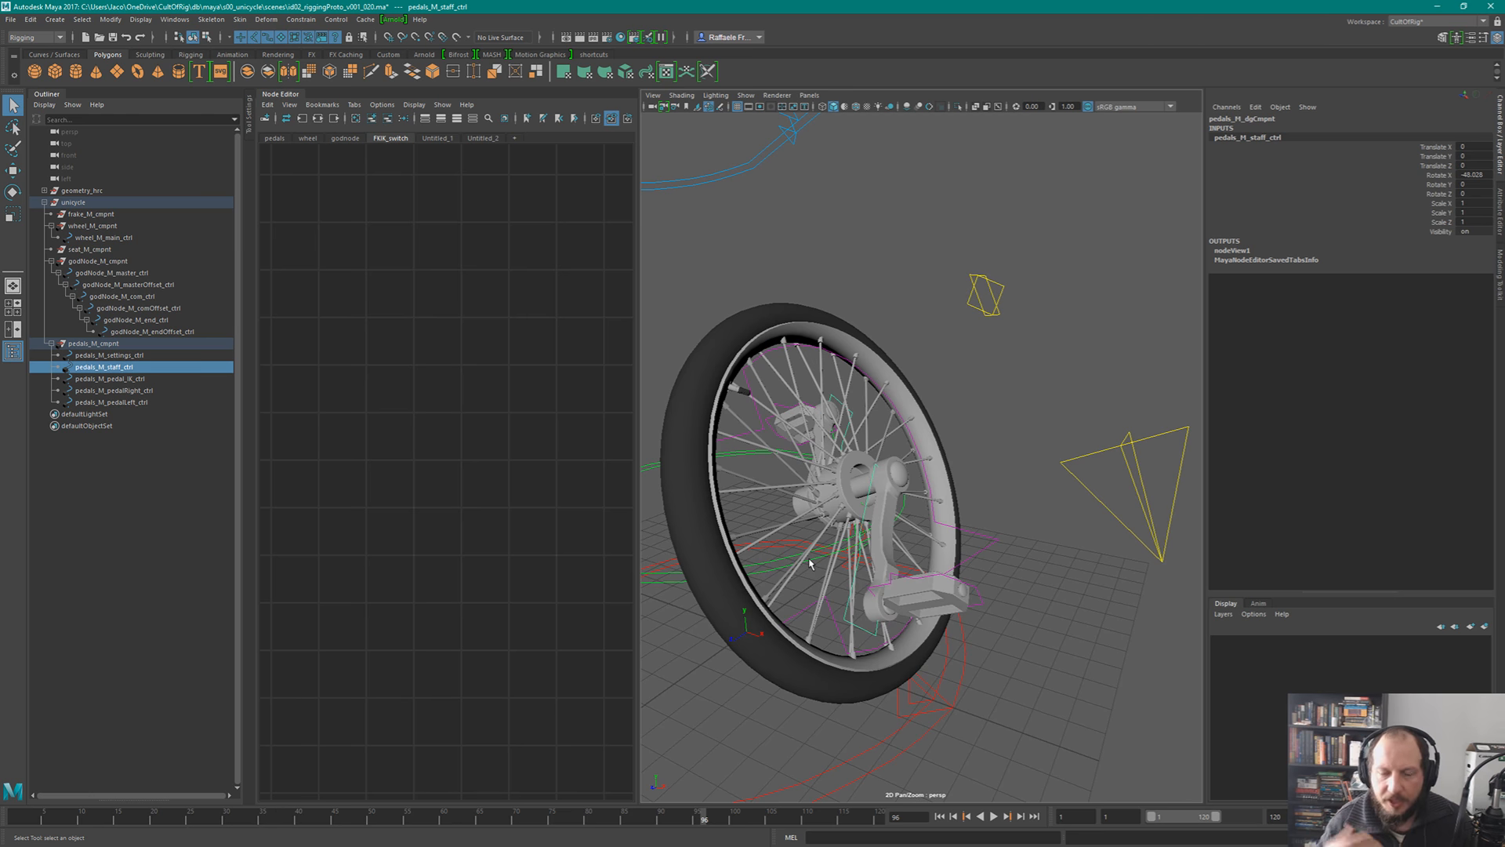
left_click(989, 286)
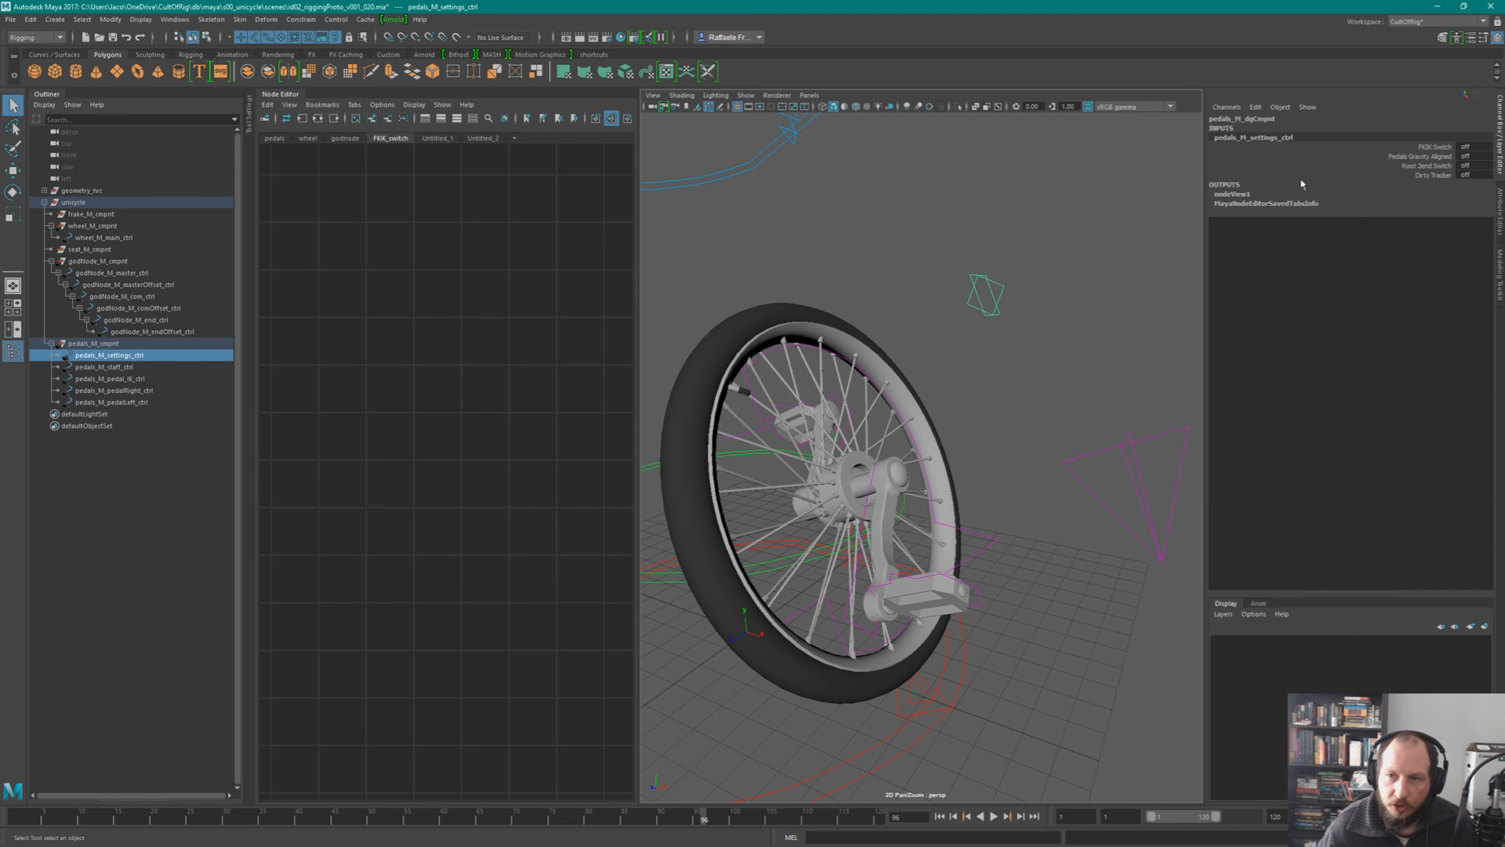
left_click(1432, 146)
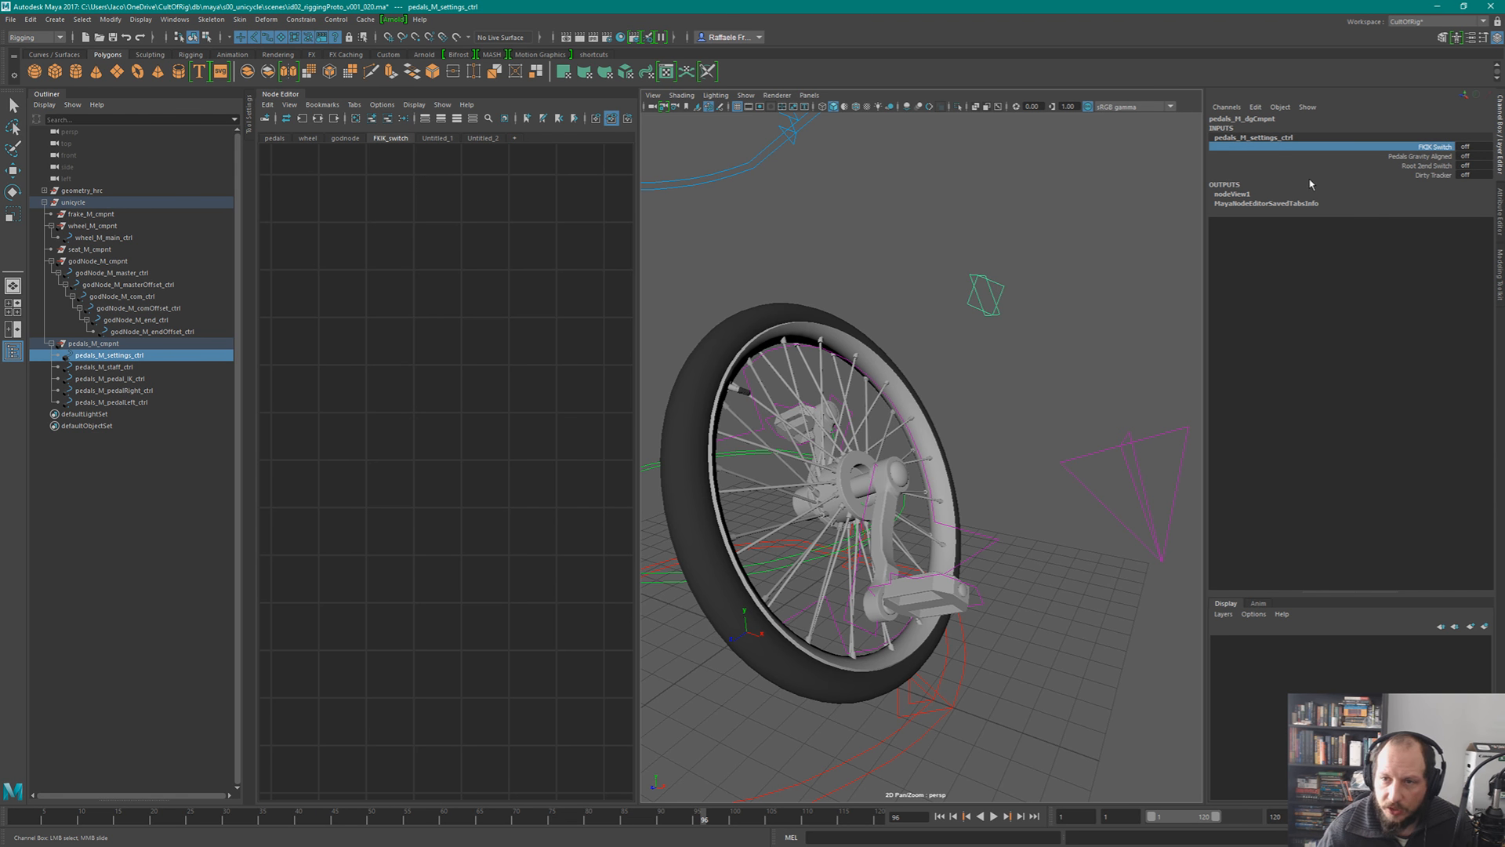
- Compare the pedal IK control, the god node end controls and the settings control's Root 2end Switch attribute
left_click(1166, 536)
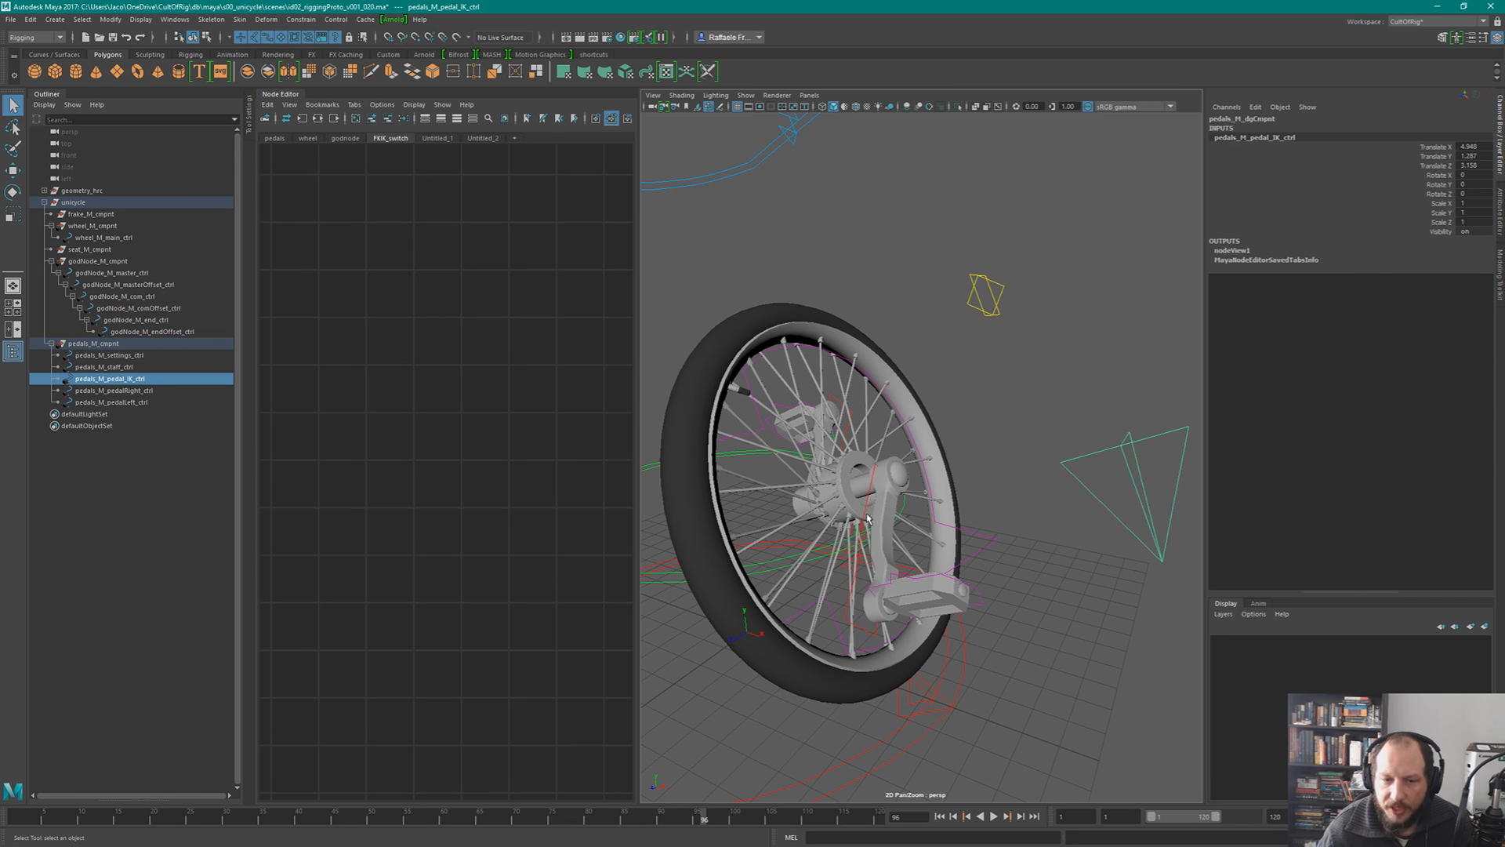
left_click(982, 289)
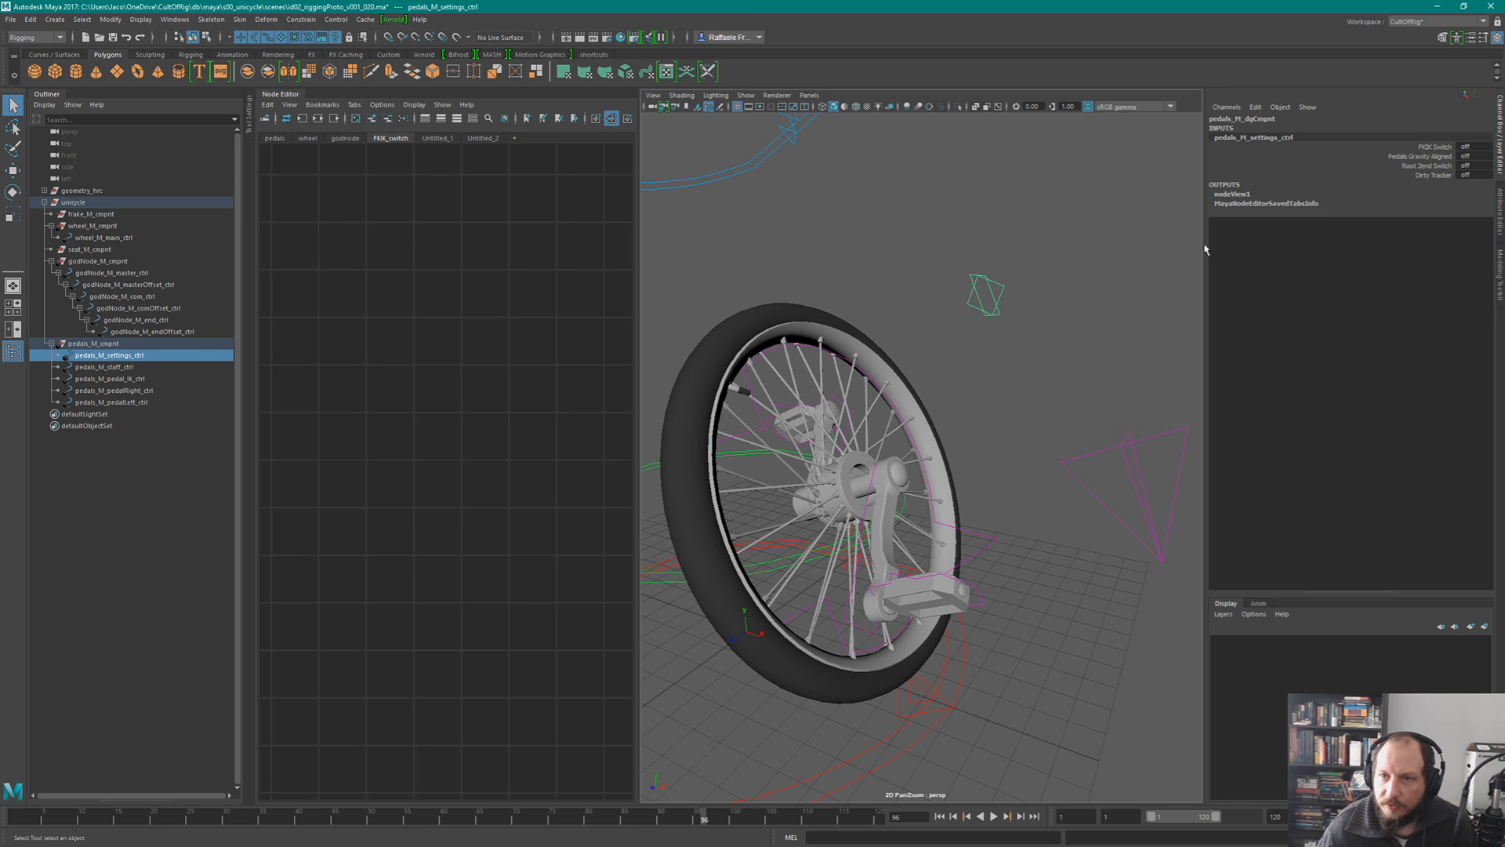
left_click(1429, 166)
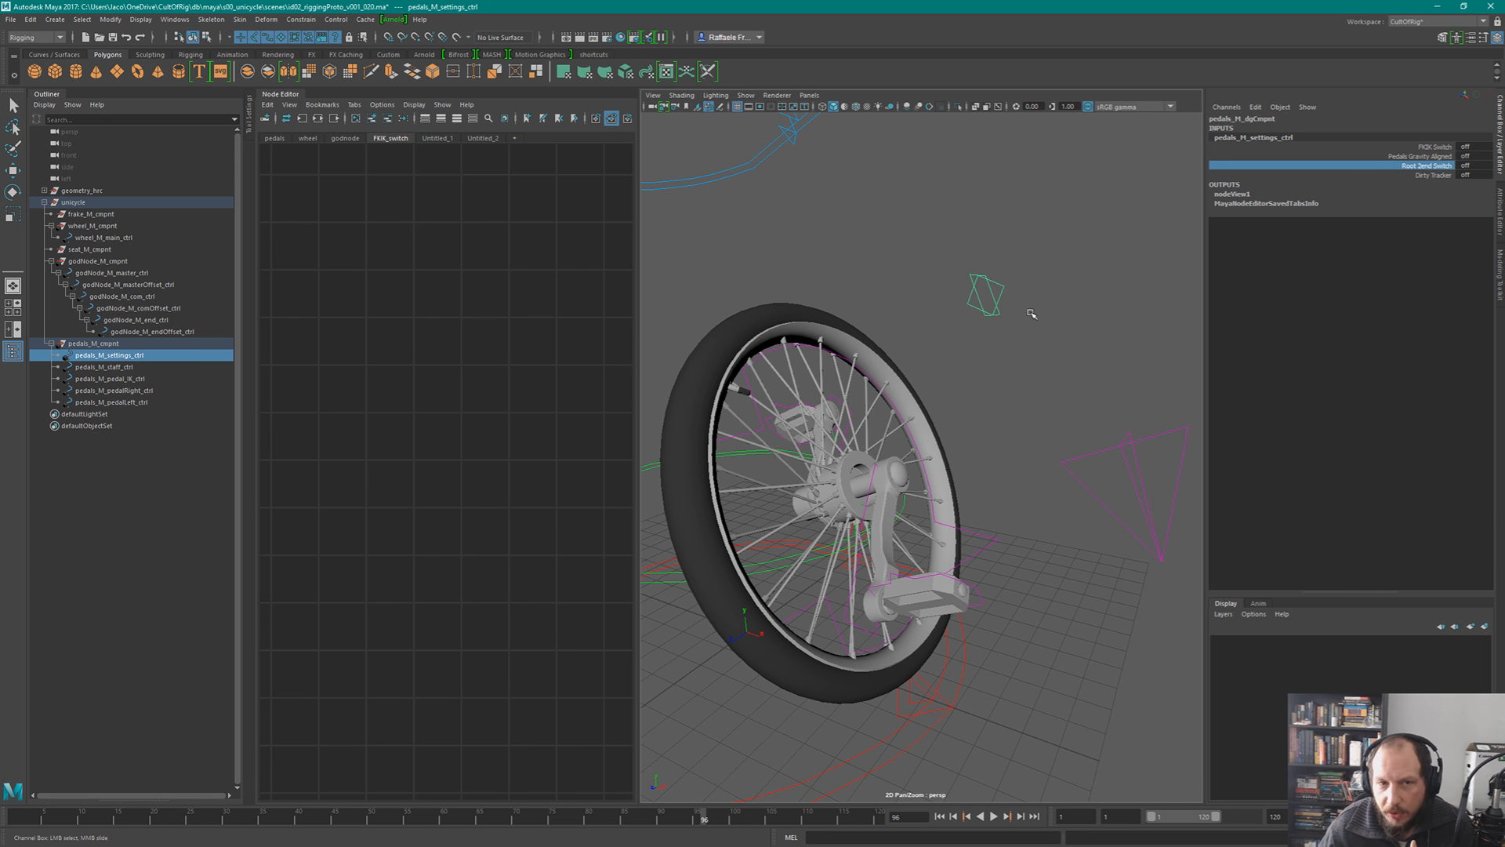
left_click(752, 161)
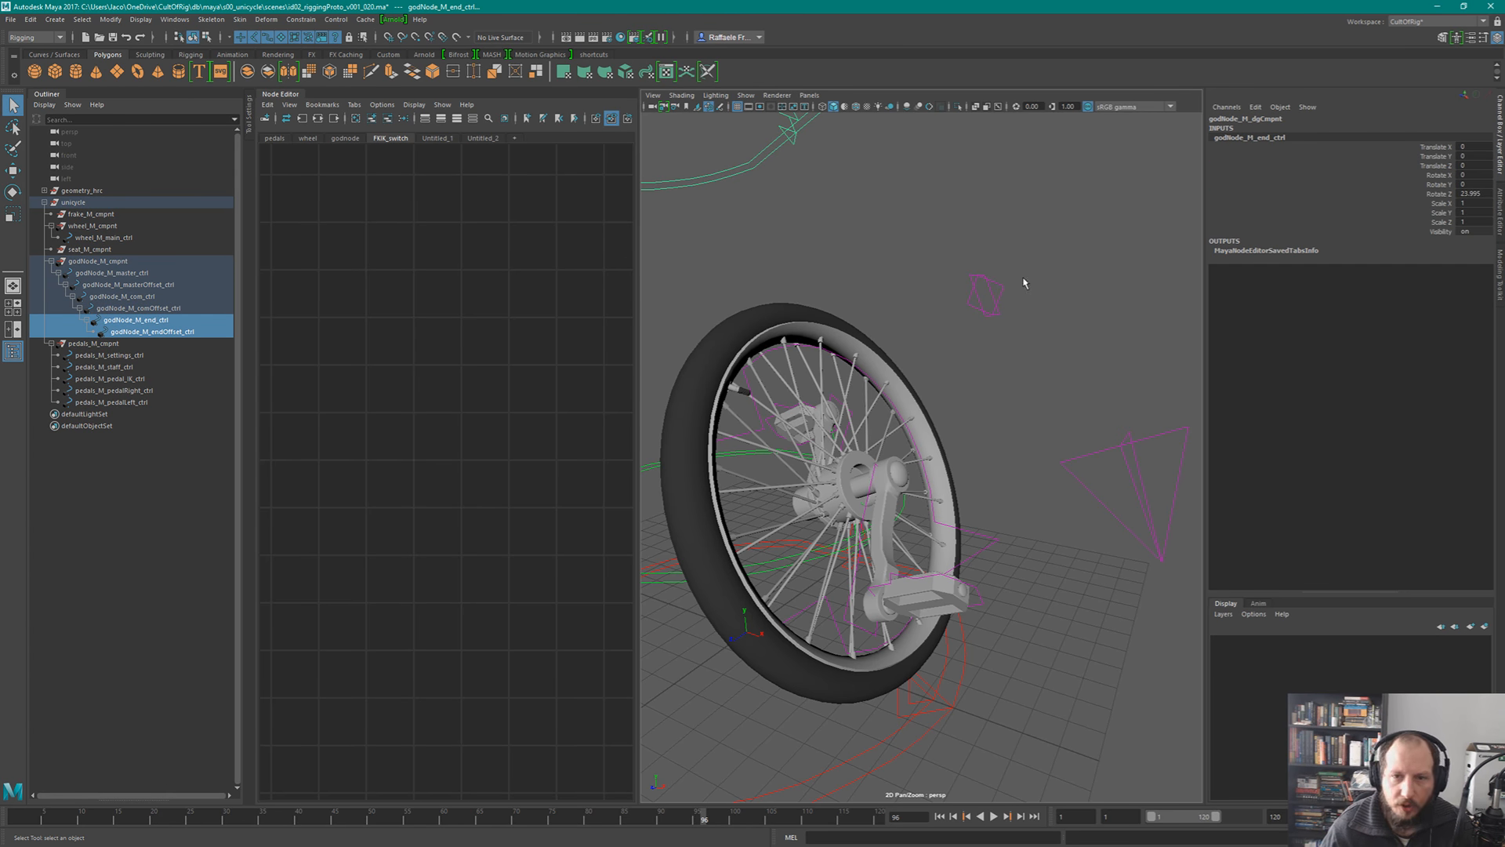
left_click_drag(1060, 300, 1142, 513)
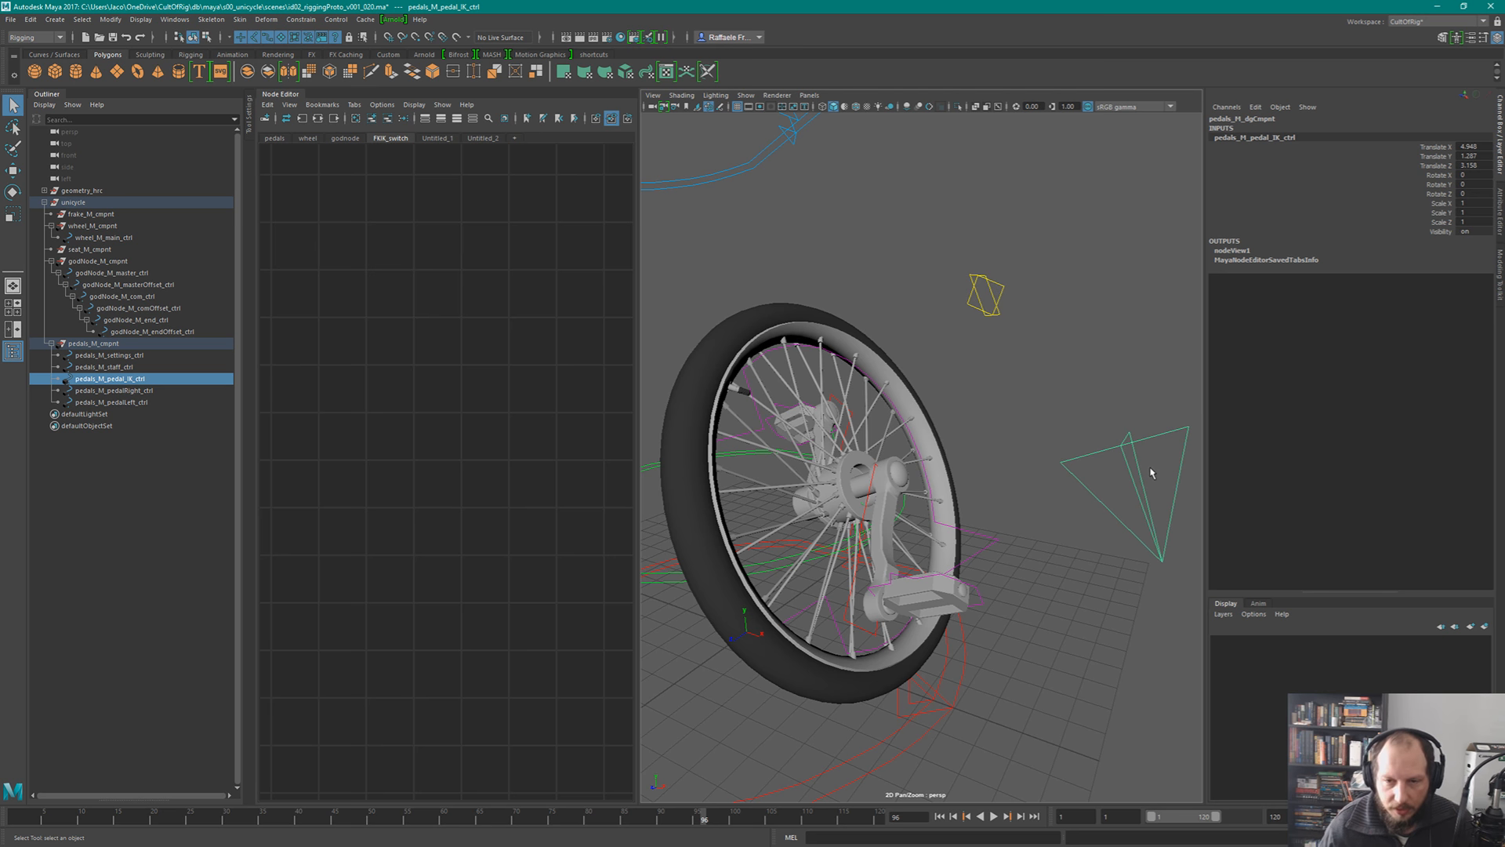
left_click_drag(986, 326, 988, 325)
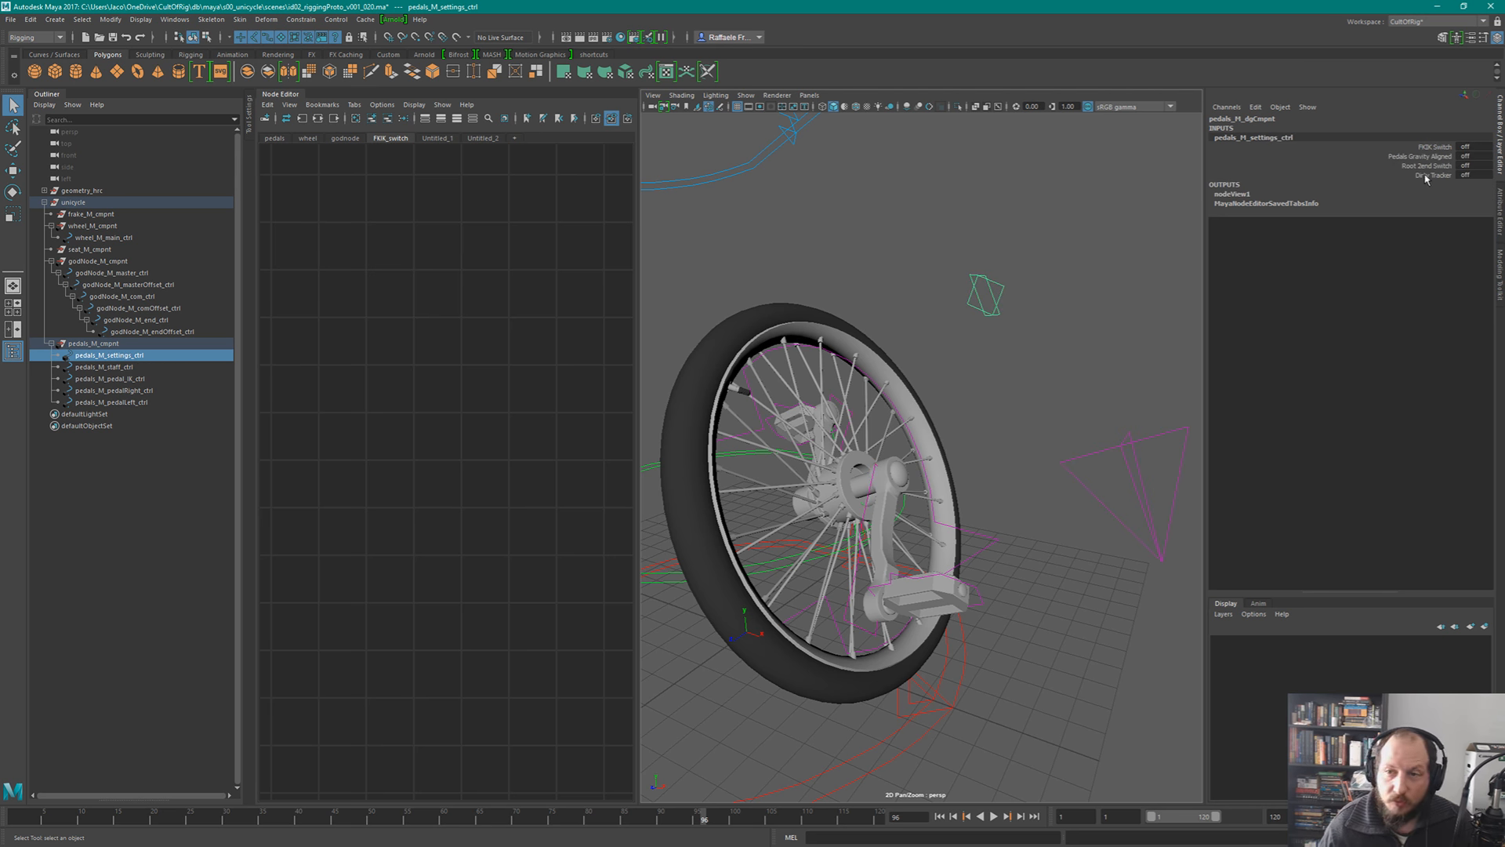
left_click(1168, 488)
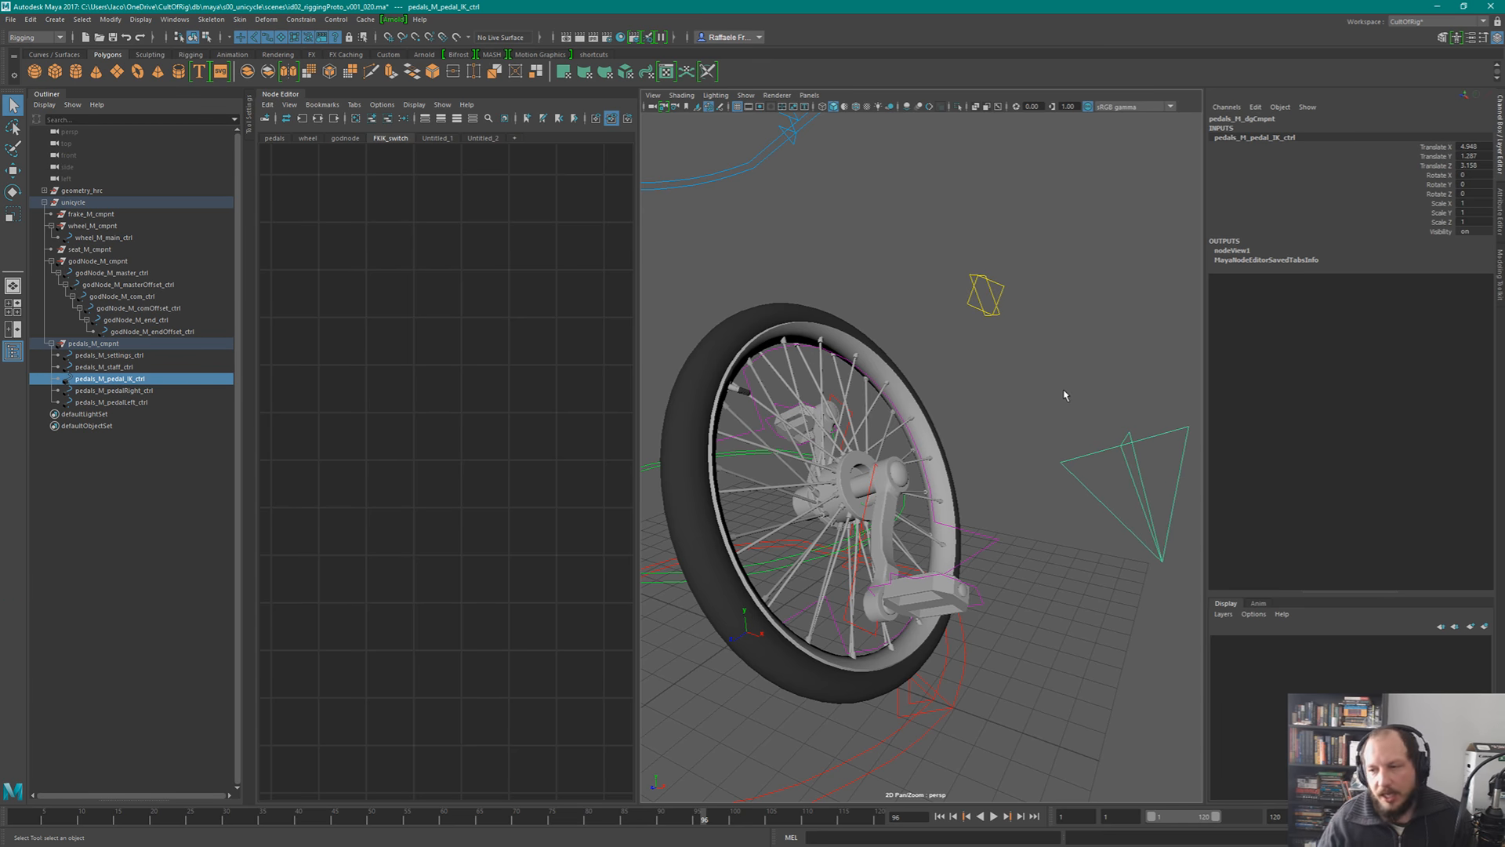
left_click(997, 289)
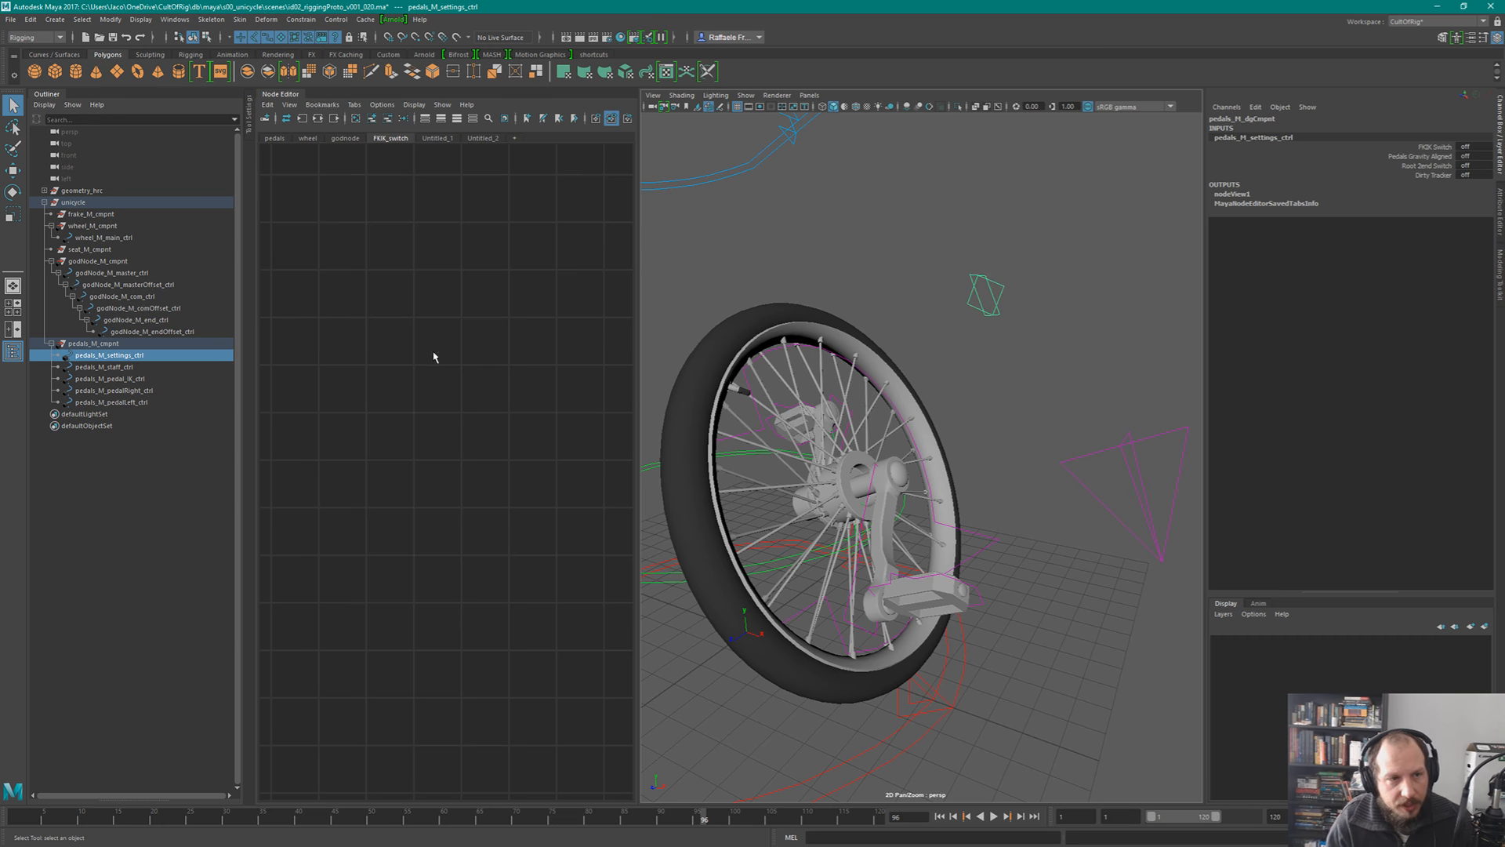
- Show the whole FKIK_switch node graph and widen the Node Editor to make room for it
left_click(483, 138)
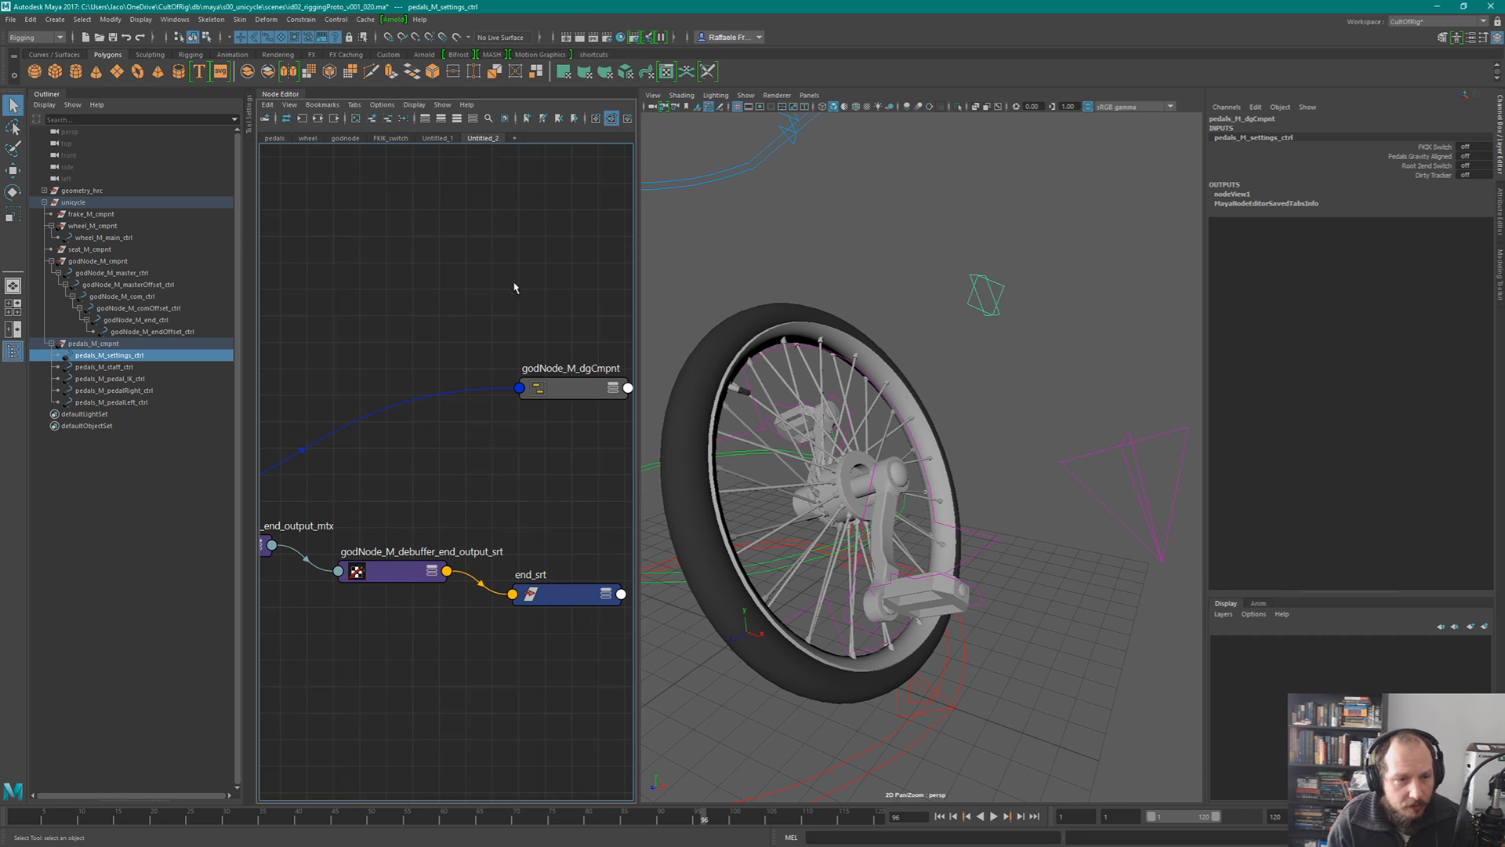
left_click(395, 139)
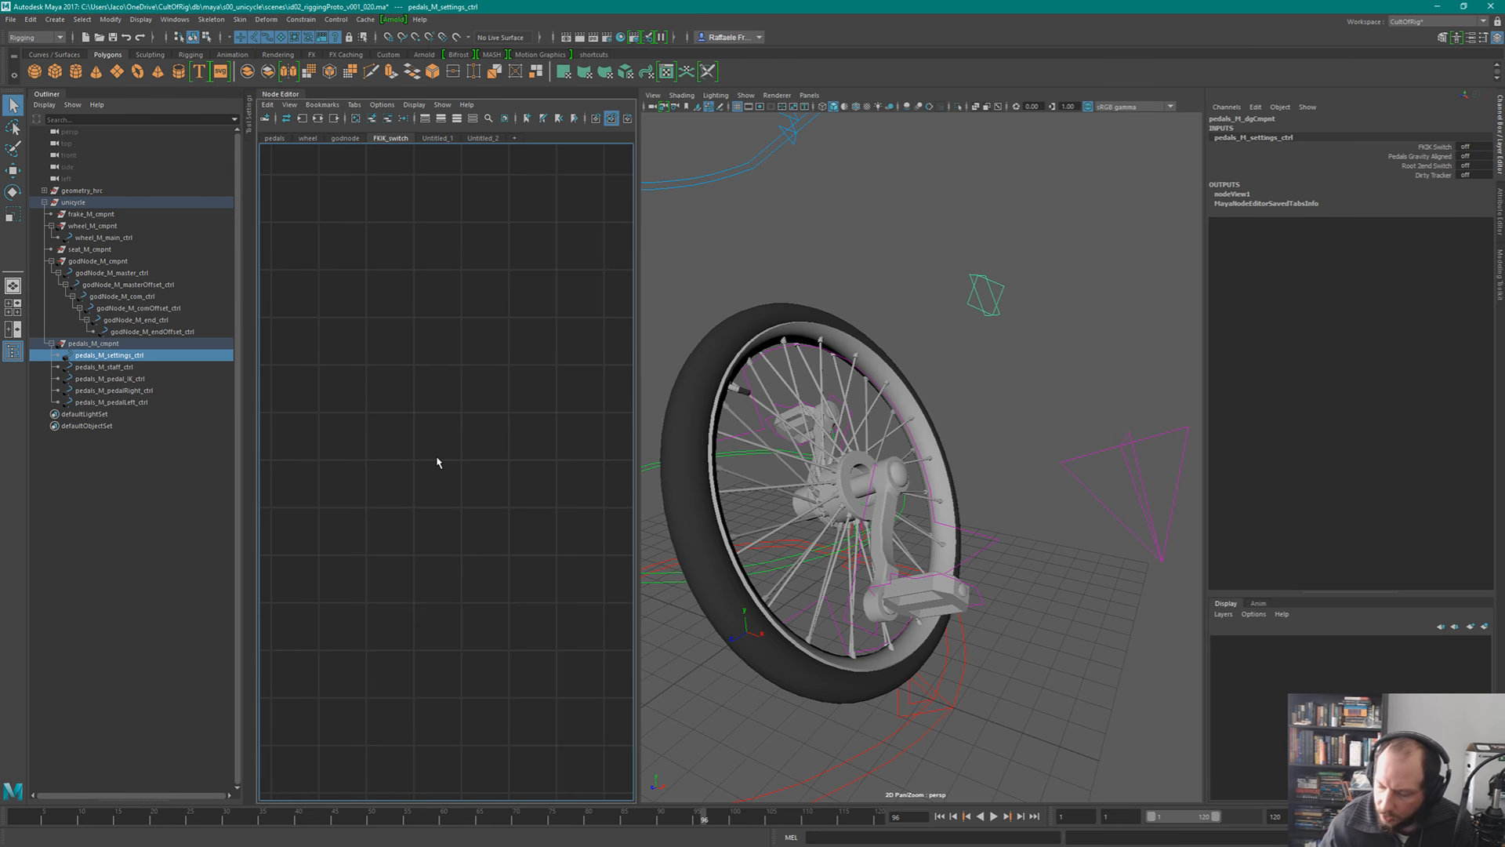
left_click(455, 357)
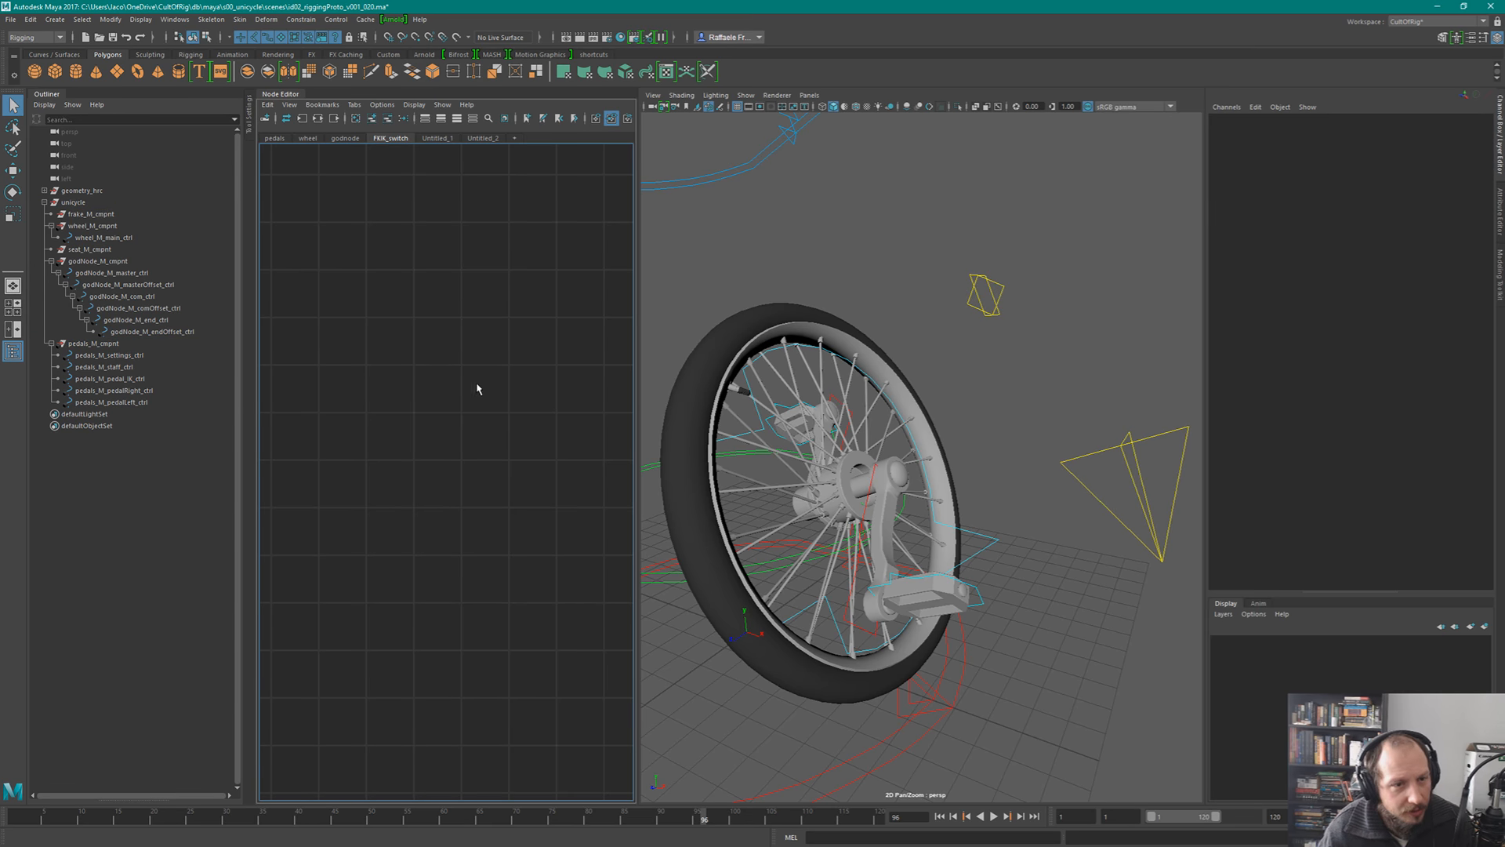
middle_click_drag(477, 389, 582, 408, "alt")
mouse_move(290, 439)
middle_mouse_down("alt")
mouse_move(387, 486)
mouse_move(529, 402)
middle_mouse_up("alt")
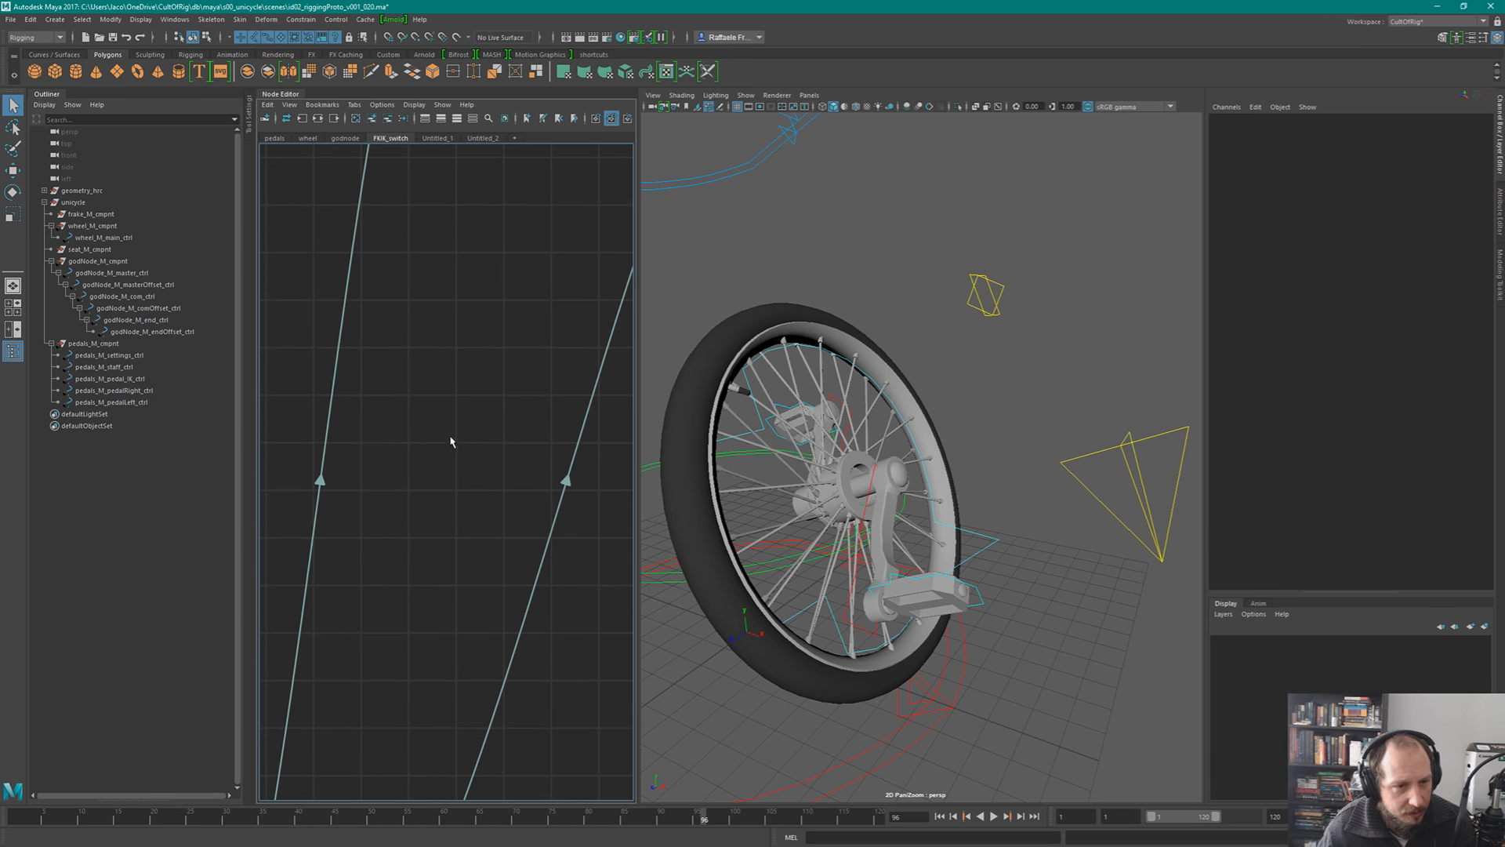
key("a")
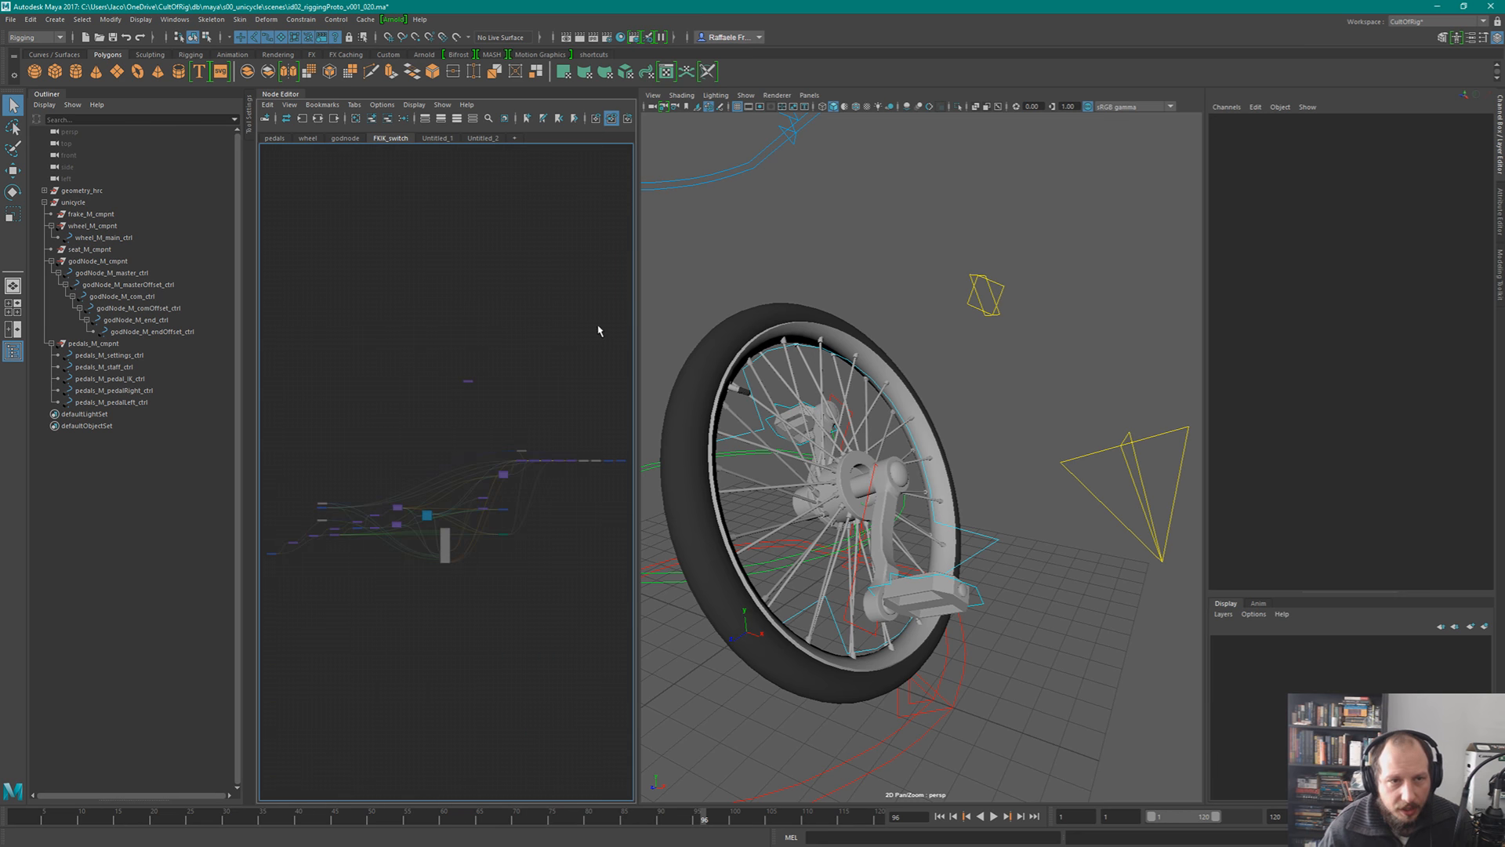
left_click_drag(638, 315, 777, 337)
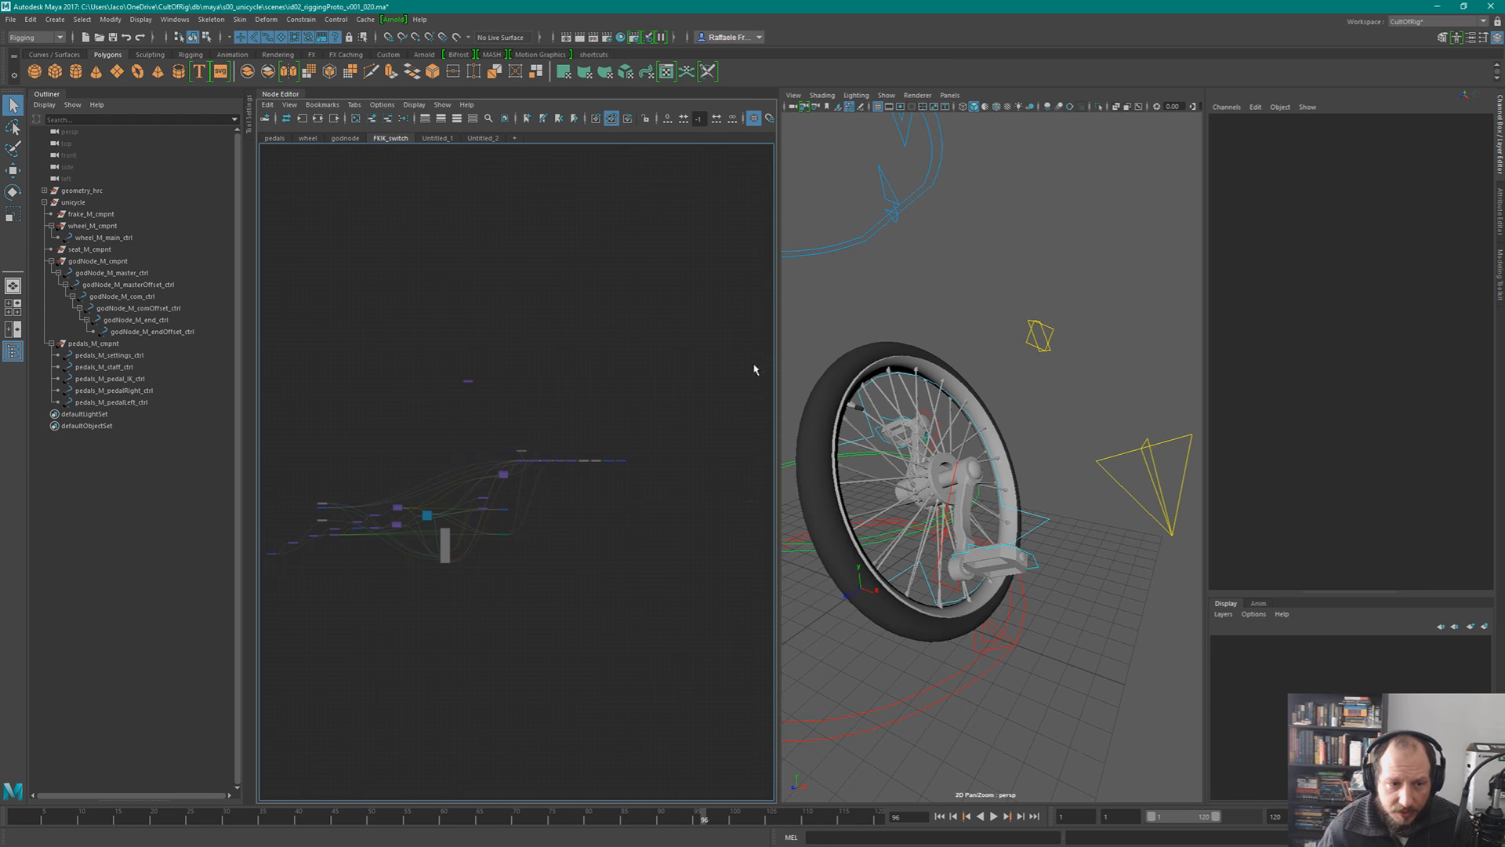
scroll(580, 541, "up", 5)
scroll(591, 528, "down", 10)
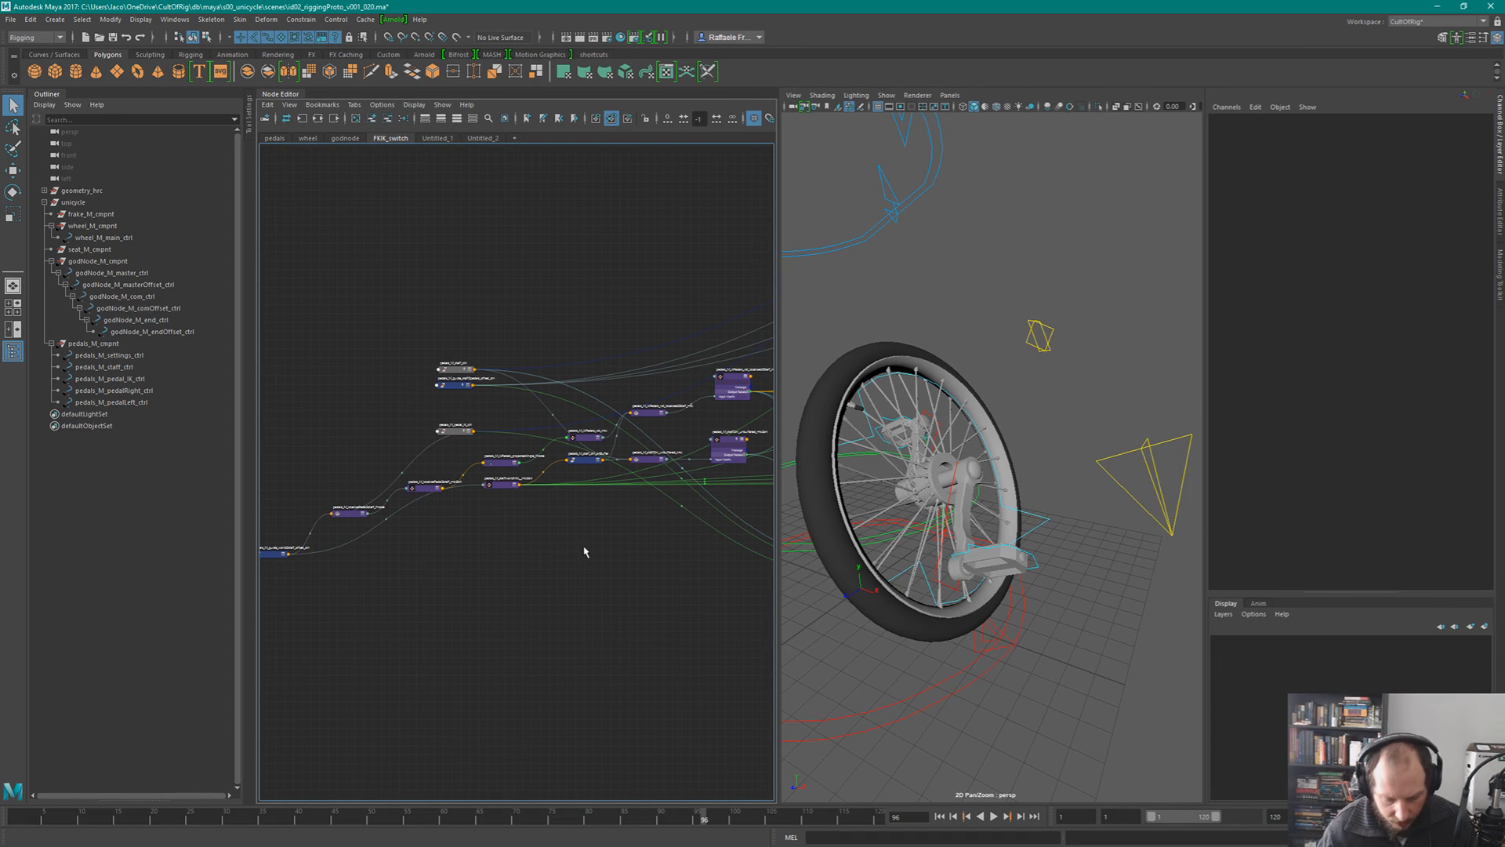
- Locate the pedals_M_settings_ctrl node in the FKIK_switch graph and examine its connections alongside the pedal IK control
left_click(1042, 331)
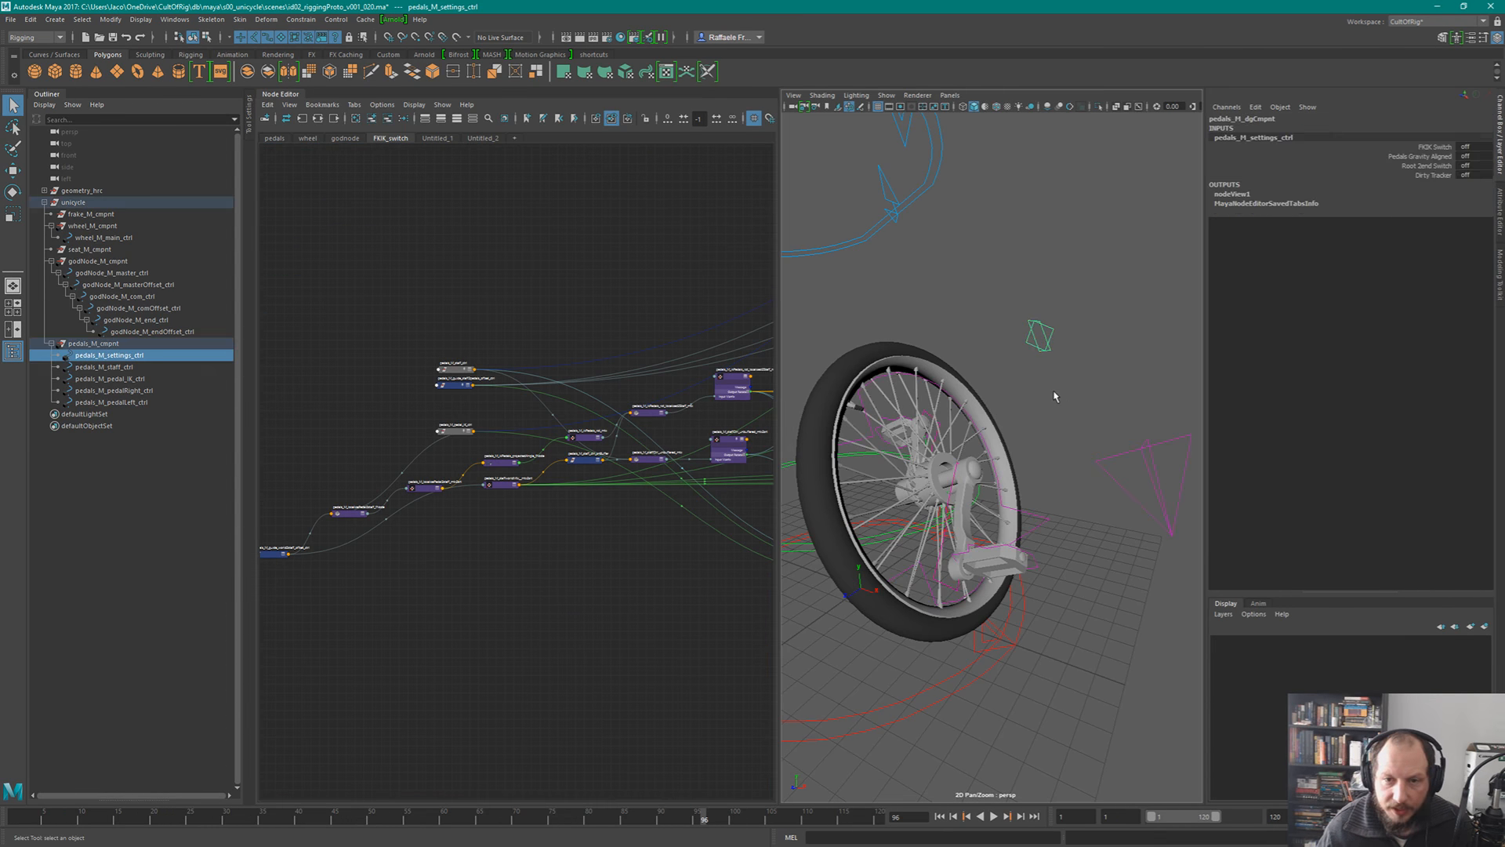
key("f")
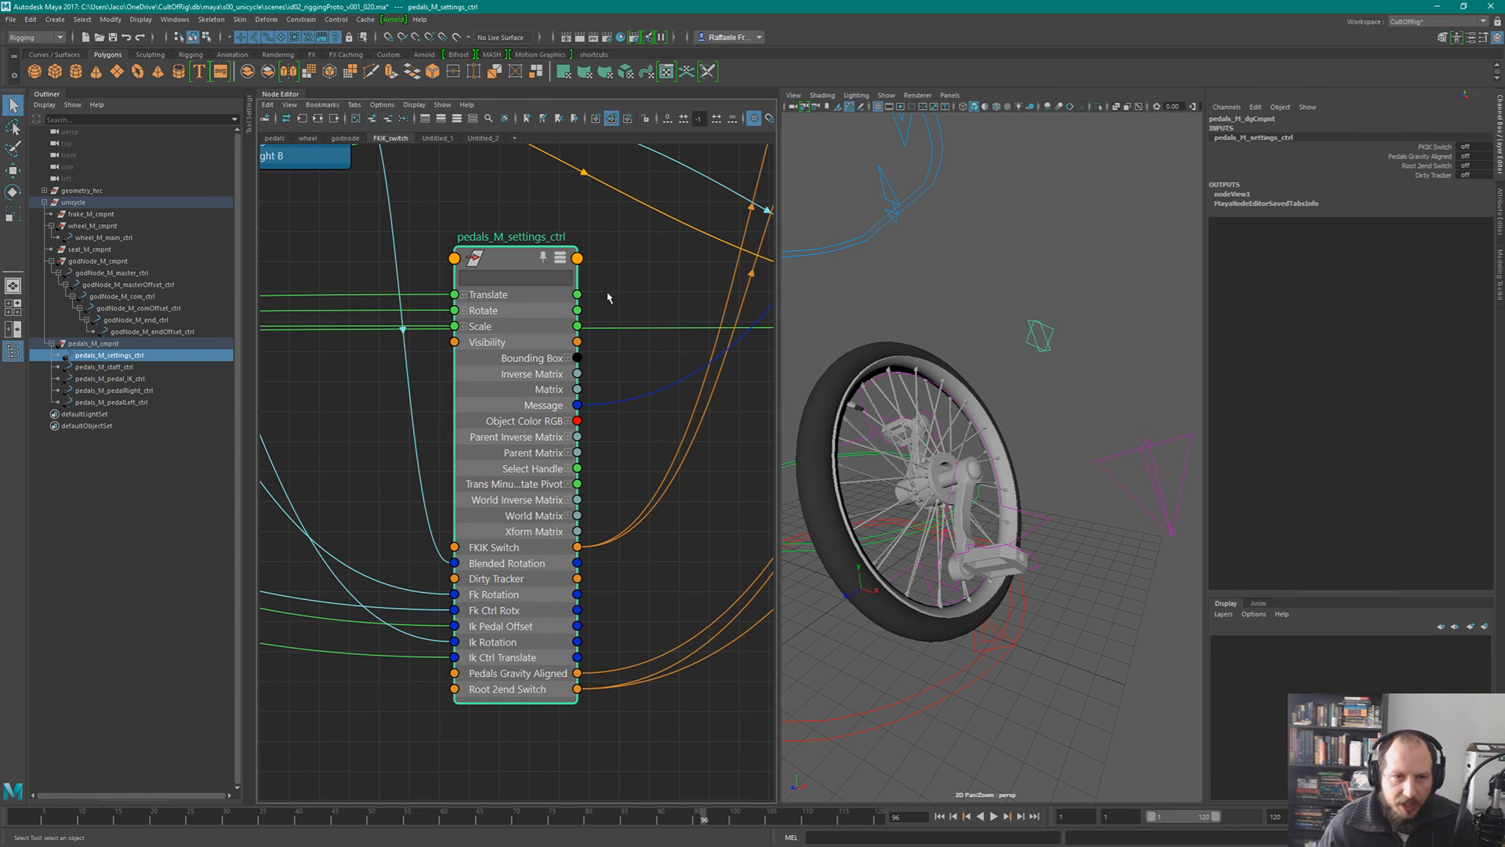
scroll(617, 298, "down", 2)
scroll(618, 298, "down", 2)
middle_click_drag(629, 257, 512, 415, "alt")
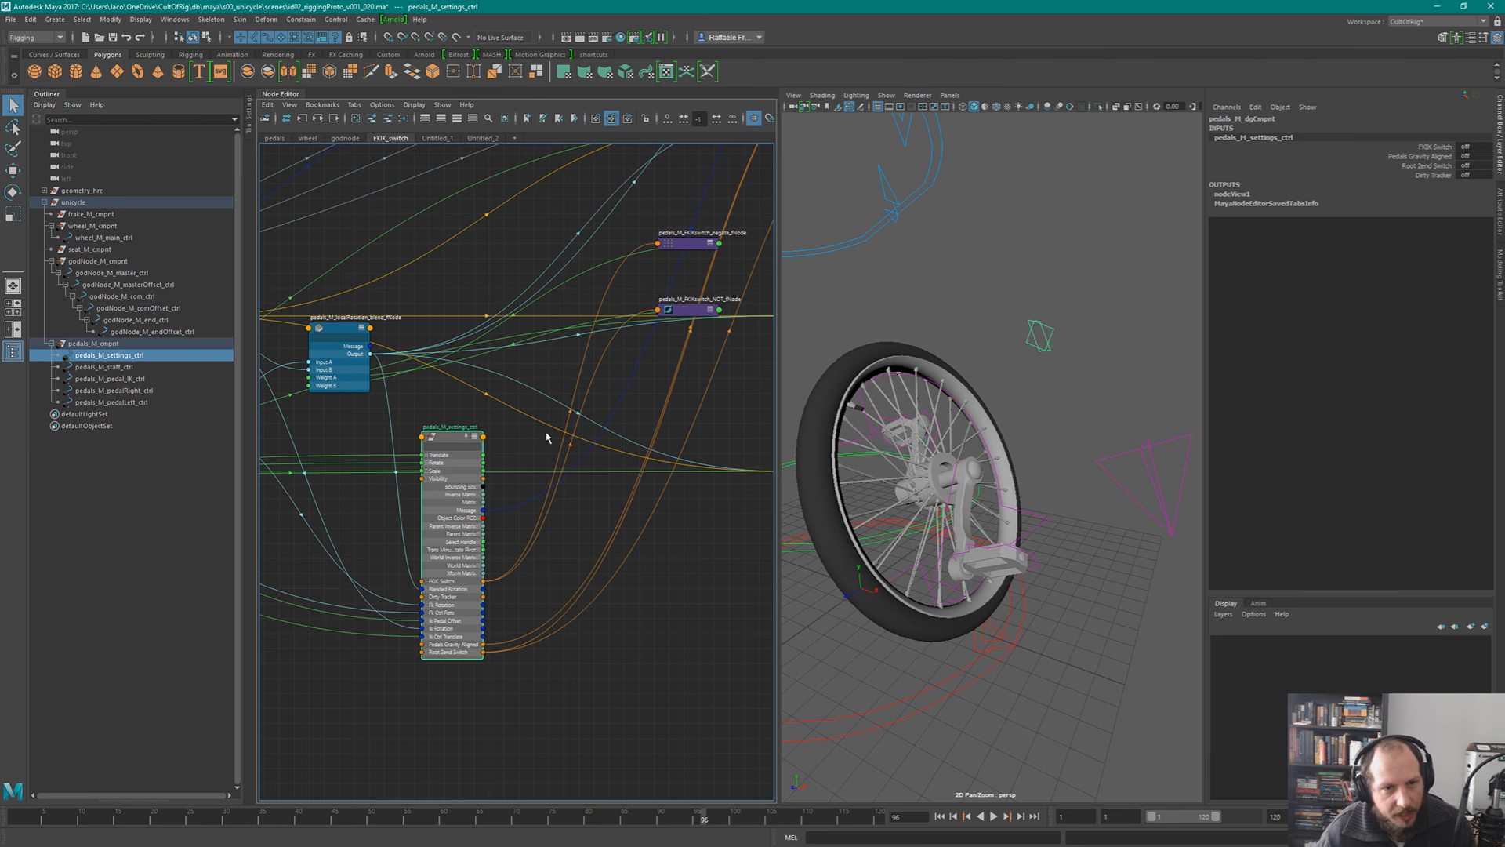
middle_click_drag(547, 438, 469, 493, "alt")
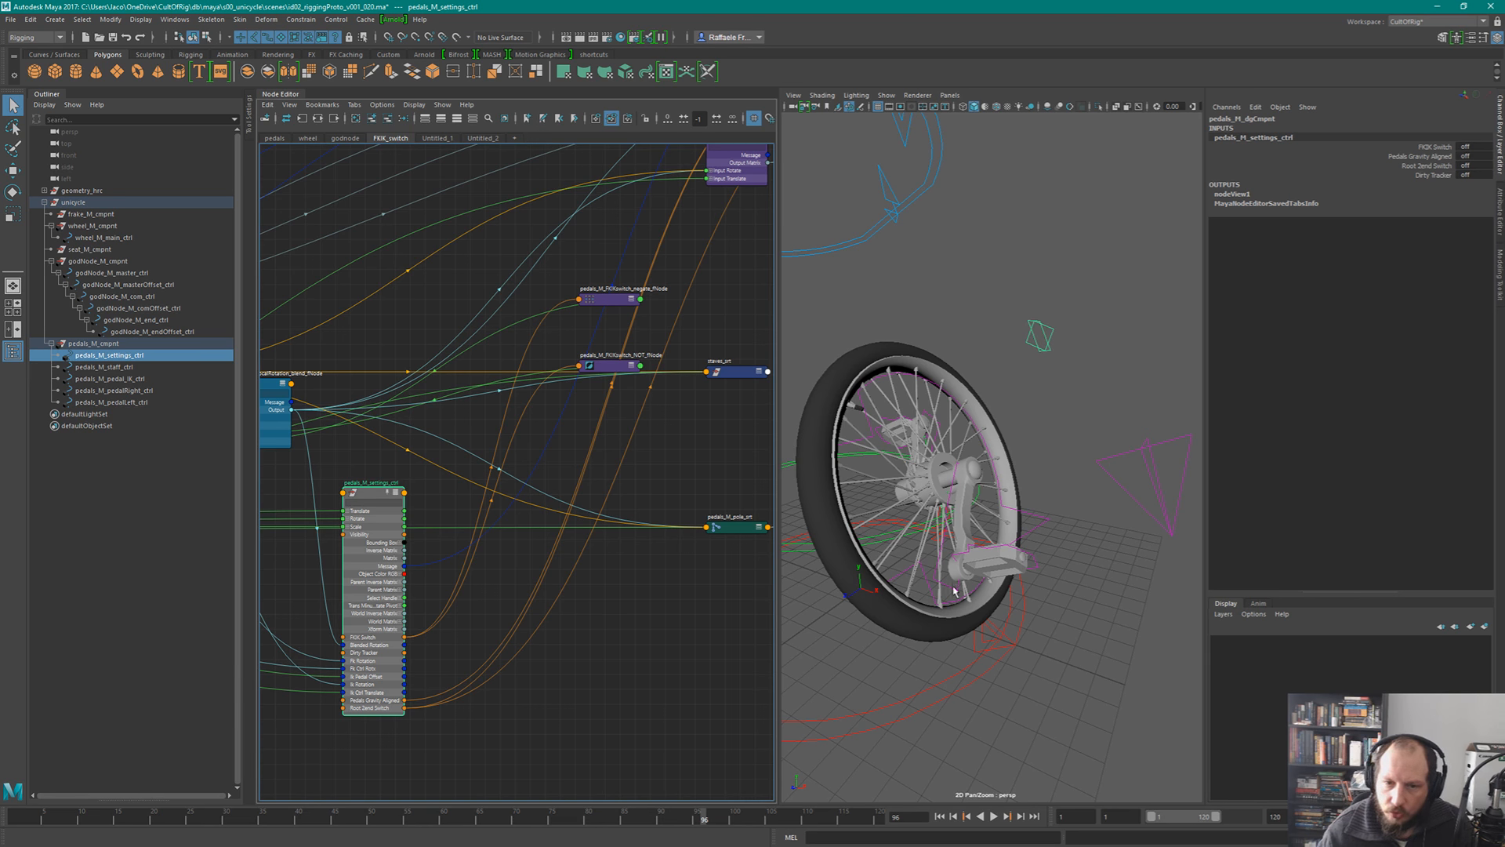
left_click_drag(1127, 407, 1155, 469)
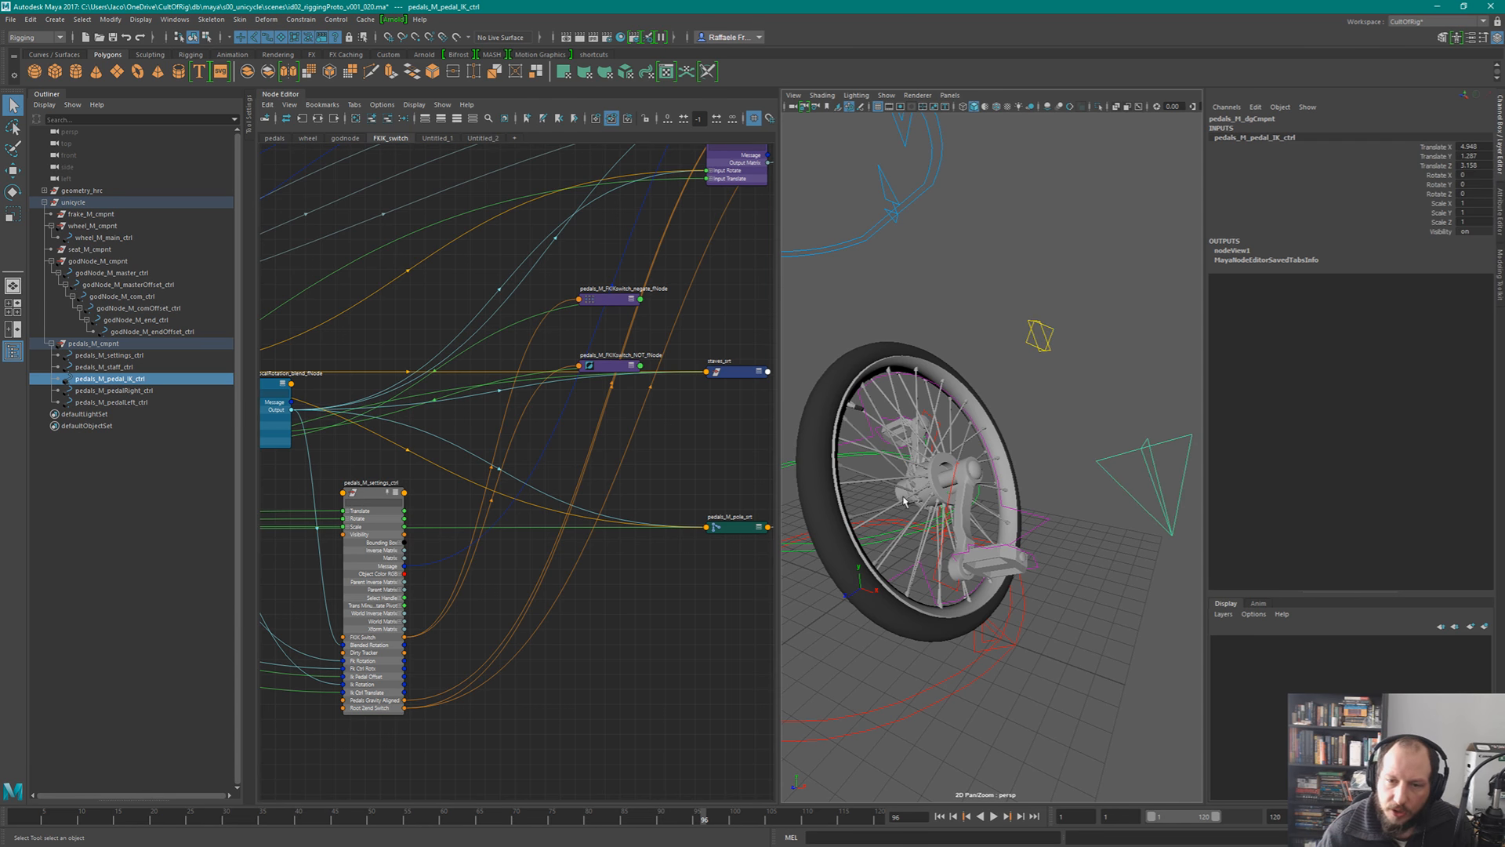
left_click_drag(373, 470, 405, 498)
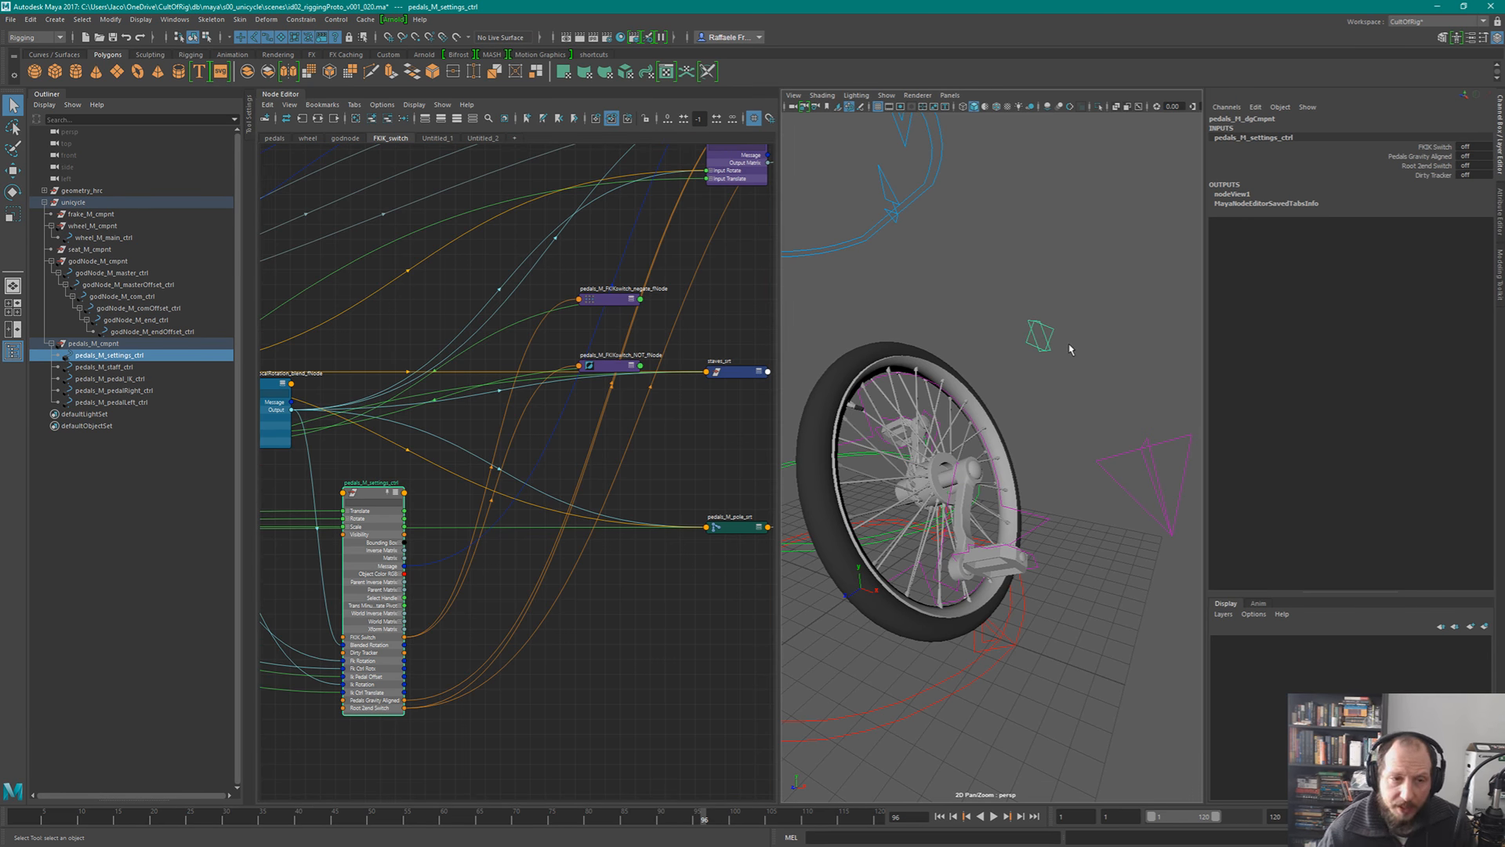
left_click(1085, 265)
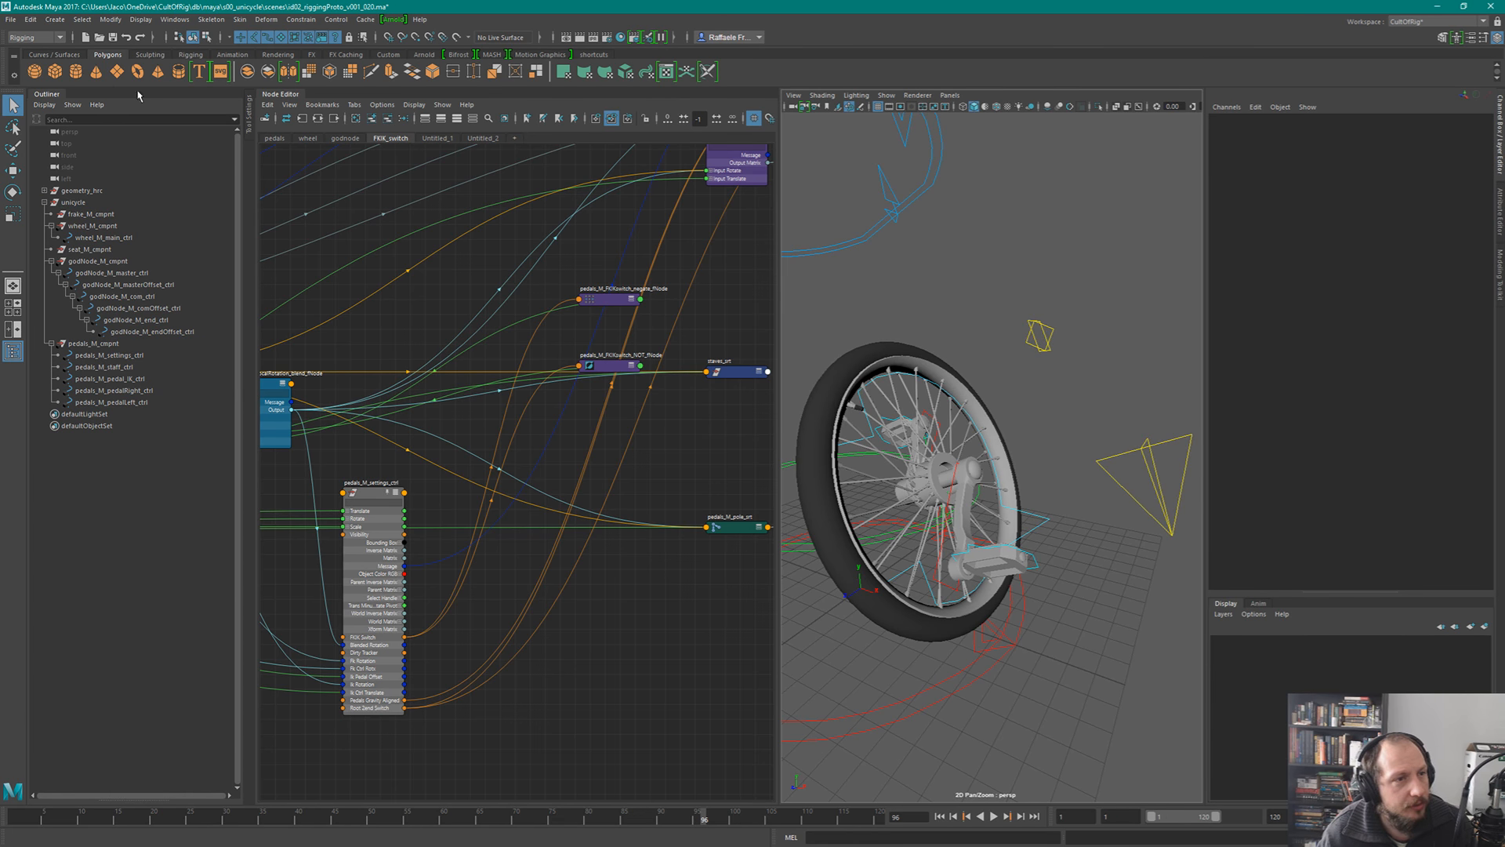
left_click(55, 55)
left_click(55, 72)
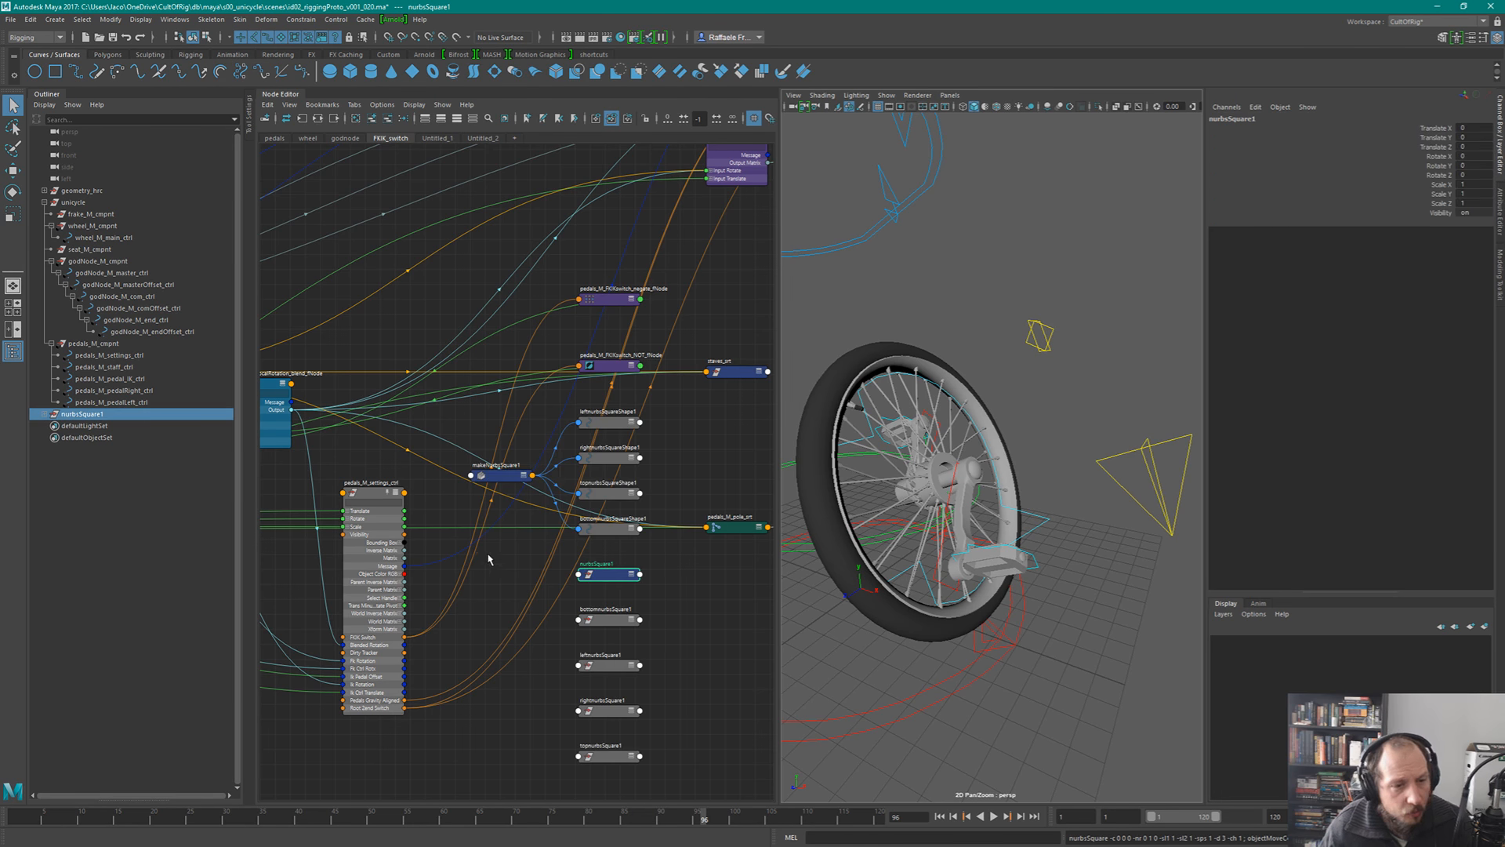
key("ctrl+z")
key("ctrl+z")
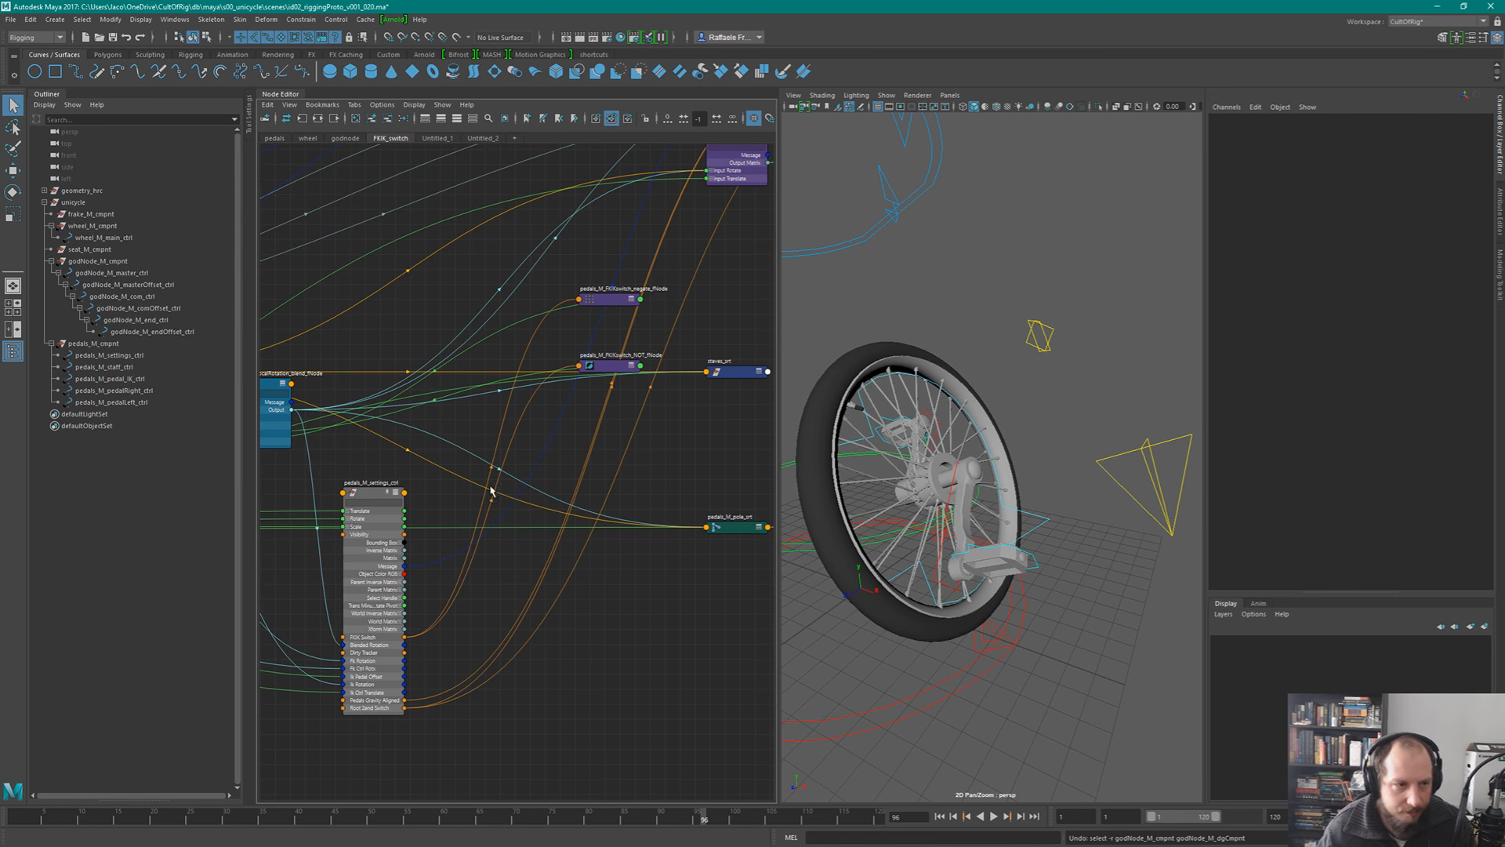
- Create a NURBS circle in an empty area of the Untitled_2 node graph
left_click(475, 139)
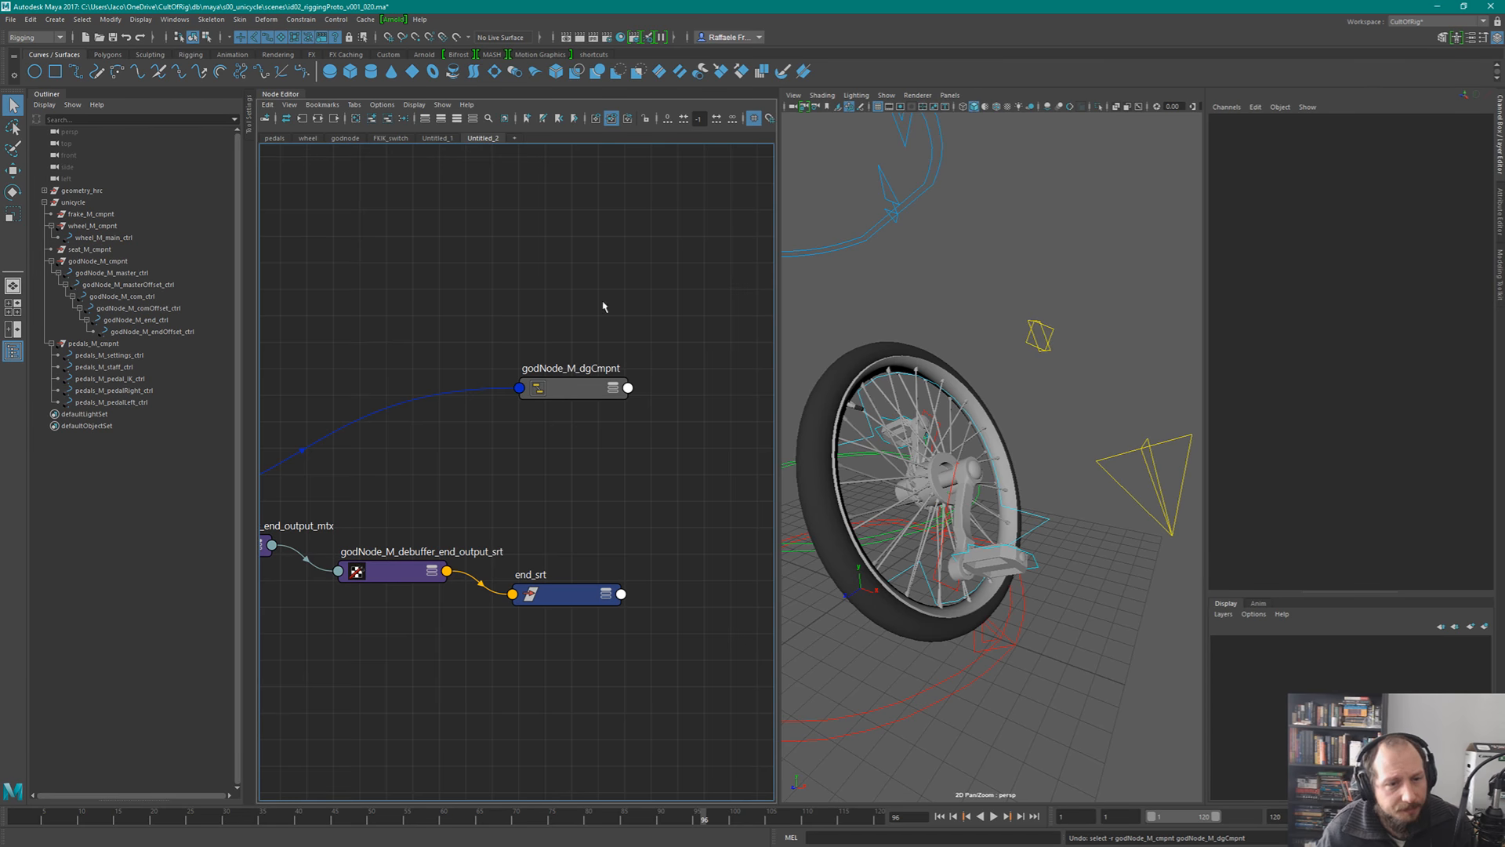
middle_click_drag(470, 335, 690, 524, "alt")
middle_click_drag(414, 386, 687, 502, "alt")
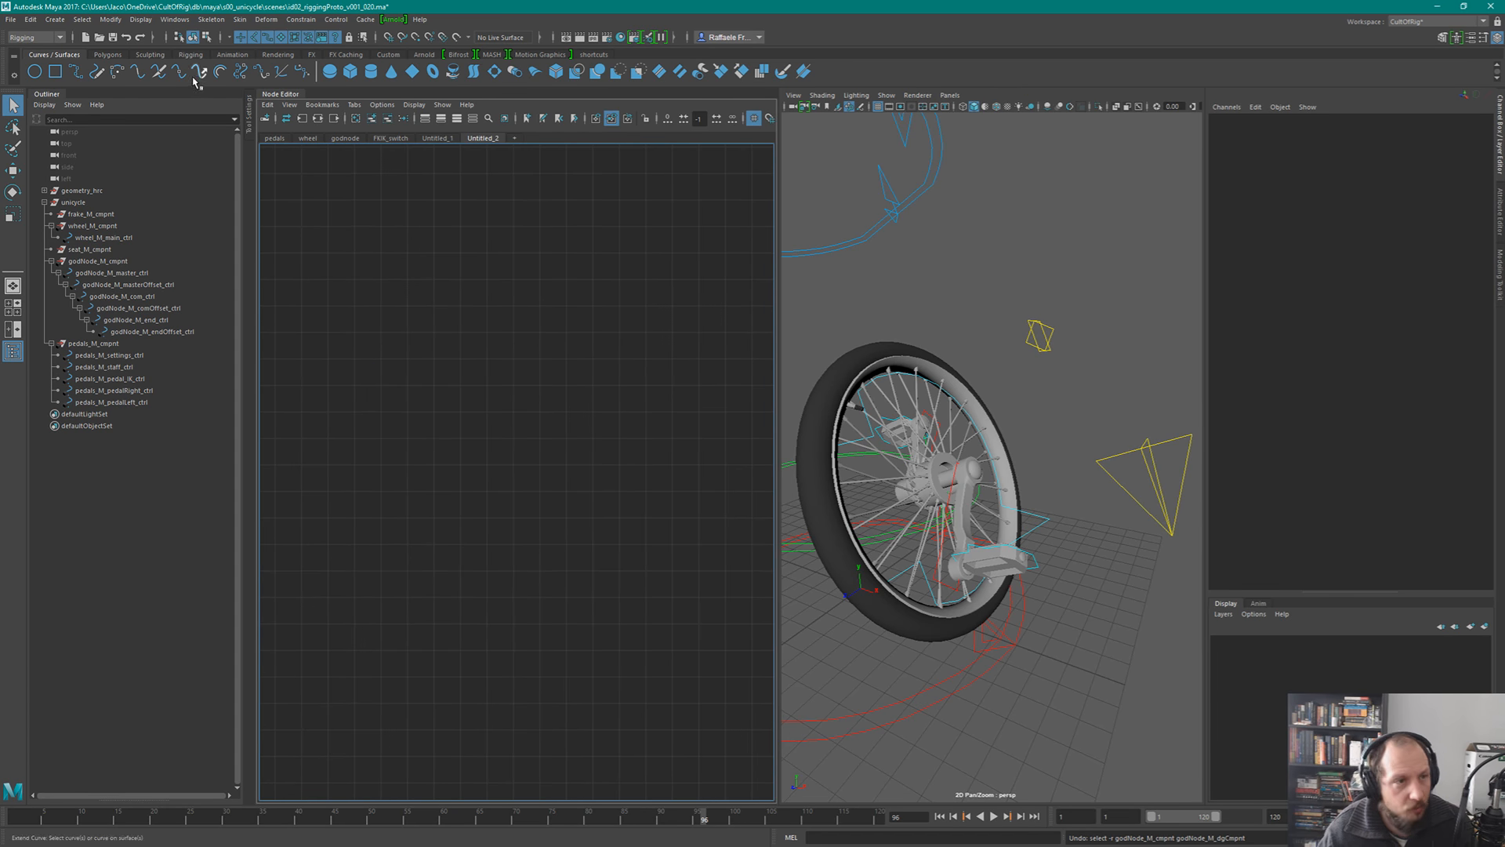
left_click(36, 72)
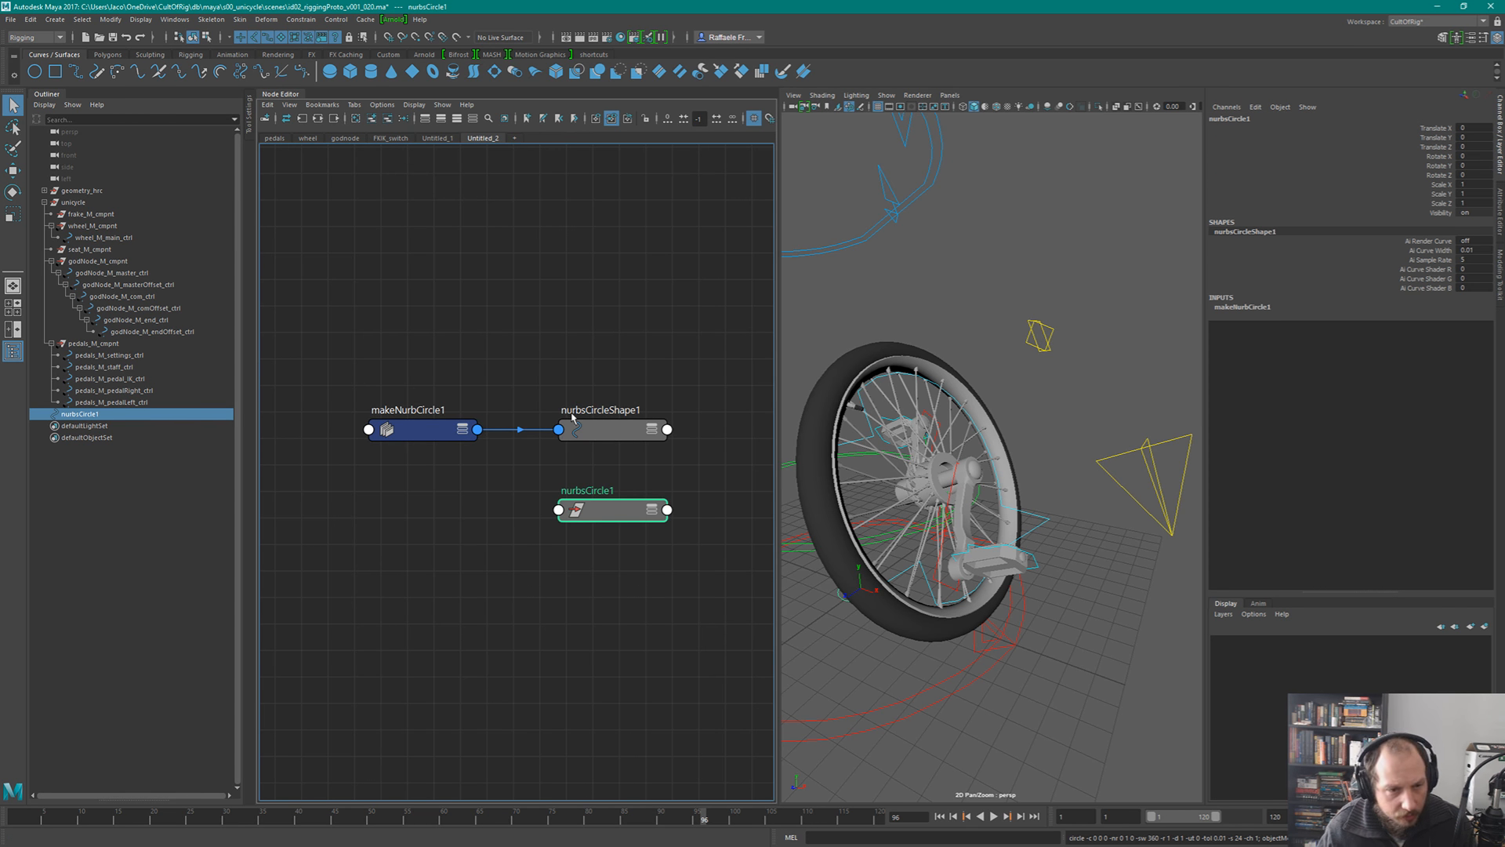
- Disconnect the circle's creation node from its shape node, and select both the circle's shape and transform nodes
left_click_drag(623, 420, 665, 468, "shift")
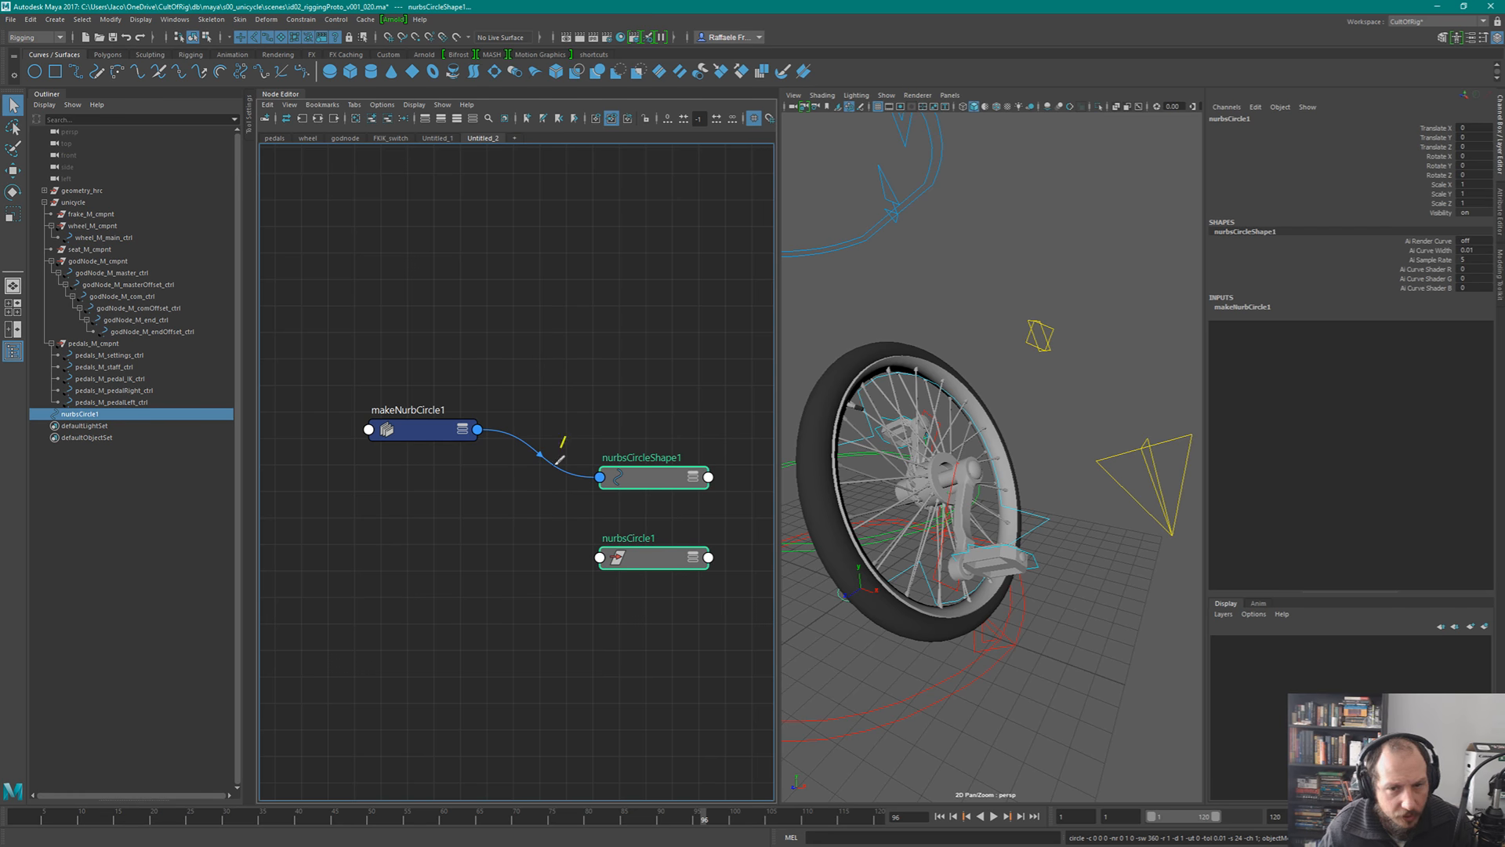
left_click_drag(556, 463, 553, 476, "ctrl+alt+shift")
left_click_drag(642, 433, 710, 479)
left_click_drag(1013, 461, 1029, 380, "alt")
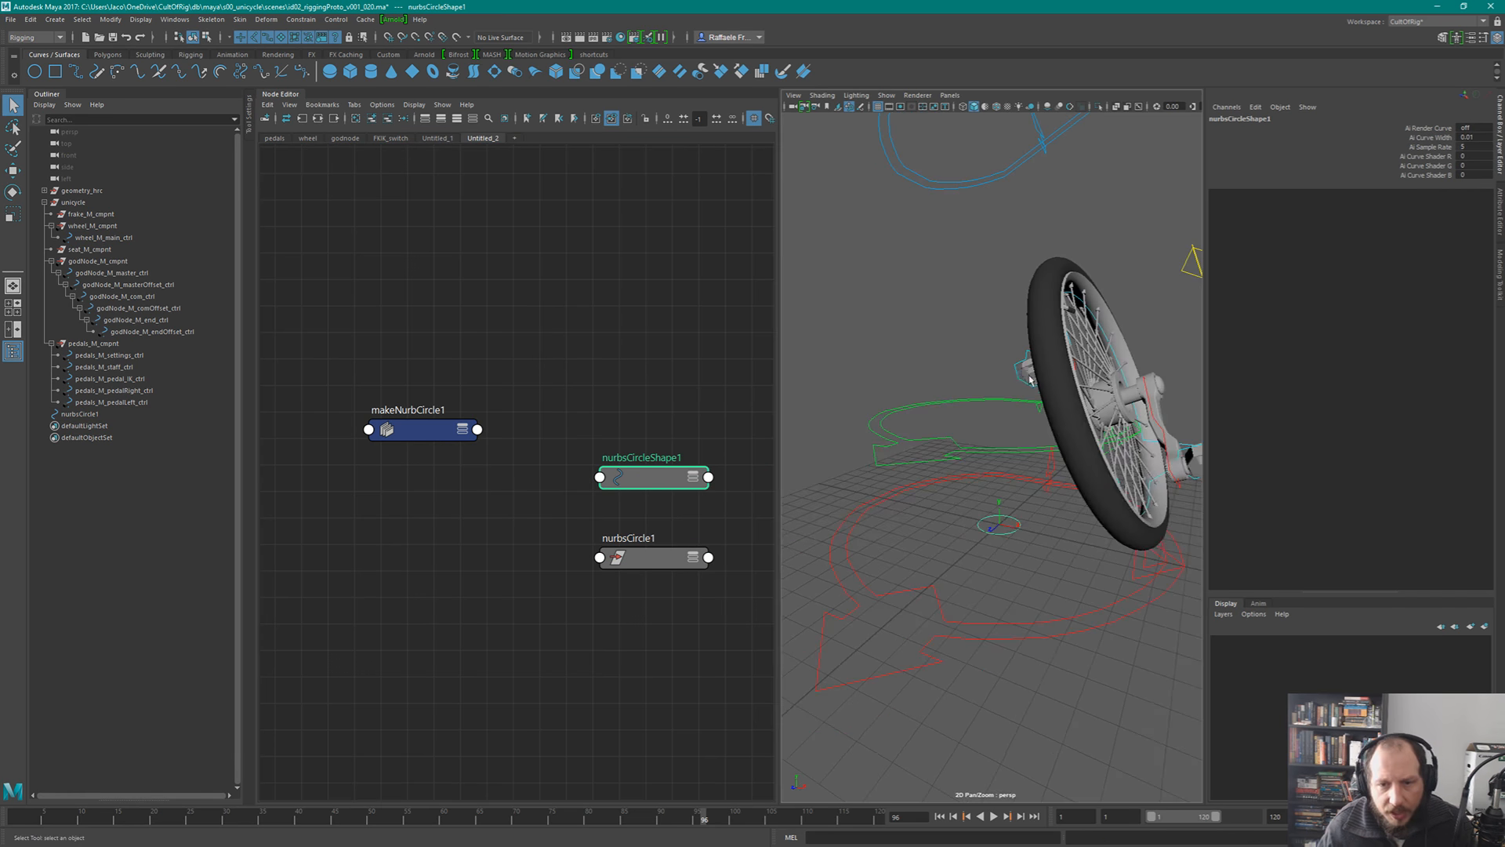
left_click(663, 555, "shift")
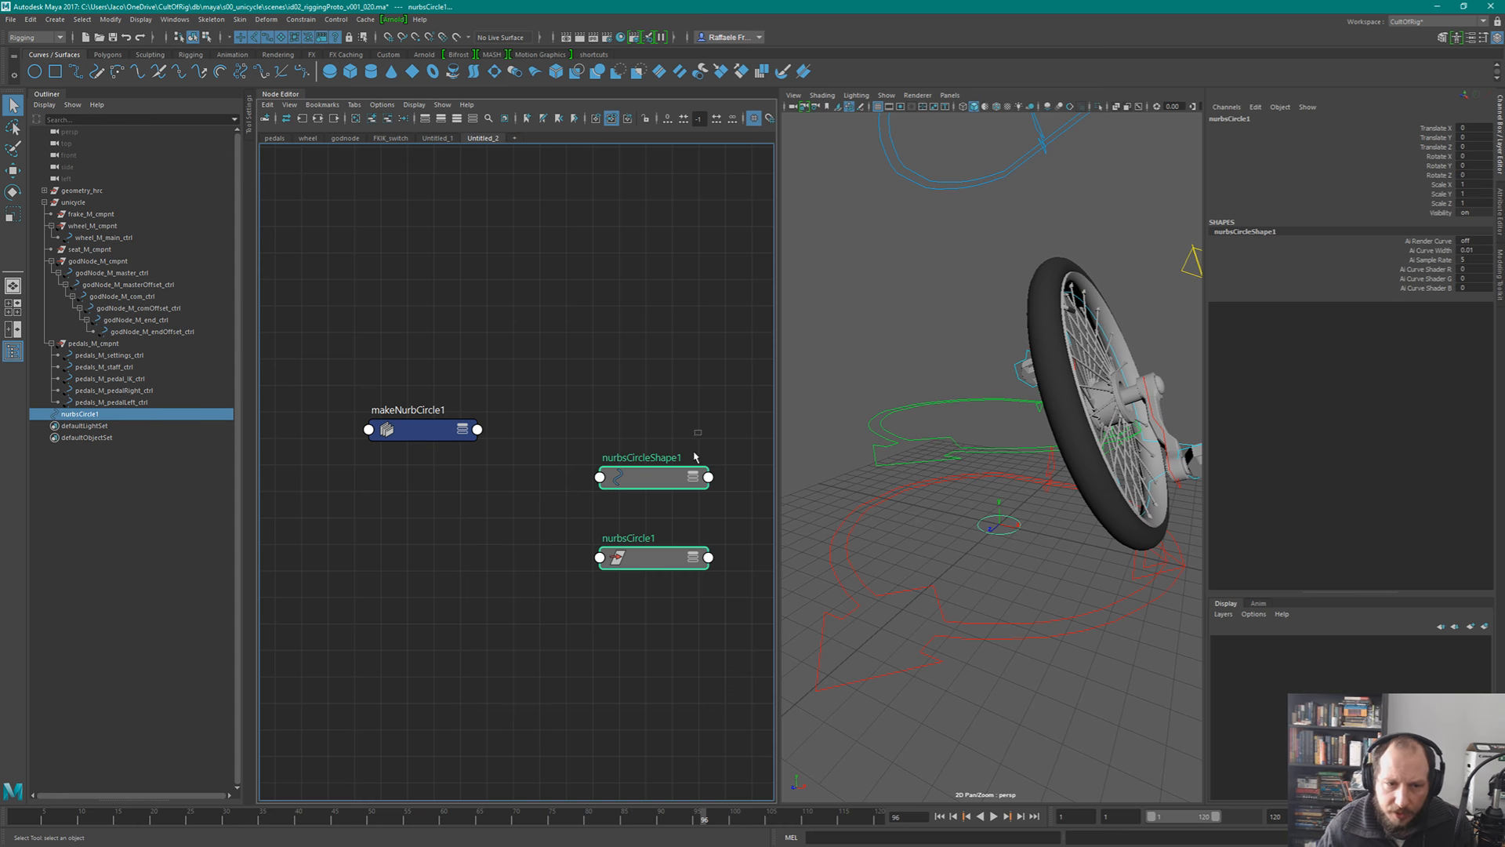
- Hide all the Ai curve channels of the nurbsCircleShape1 node from the Channel Box
left_click_drag(693, 452, 572, 490)
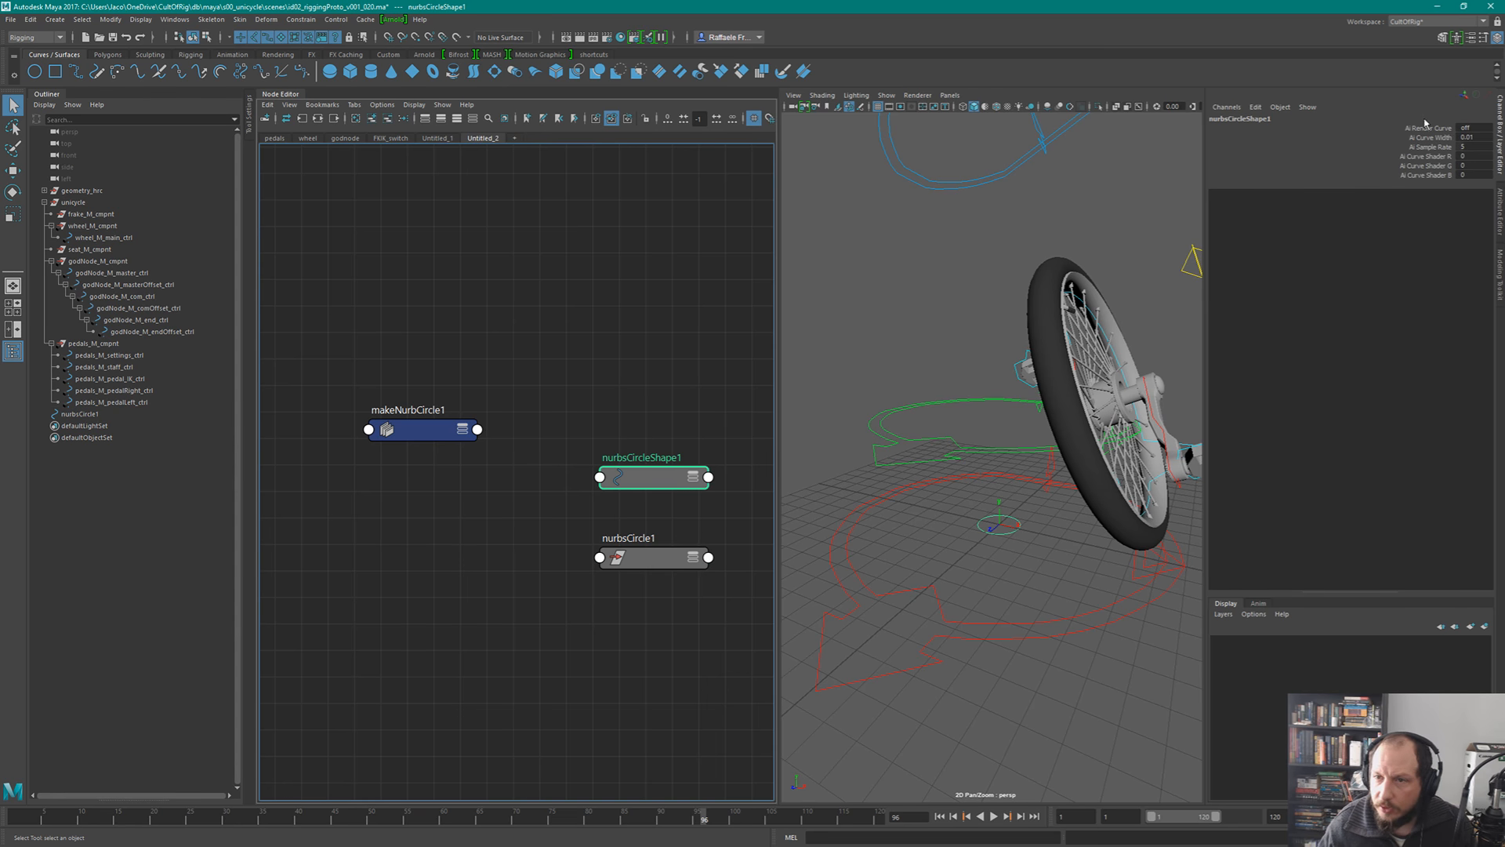
left_click_drag(1428, 128, 1429, 174)
right_click(1432, 165)
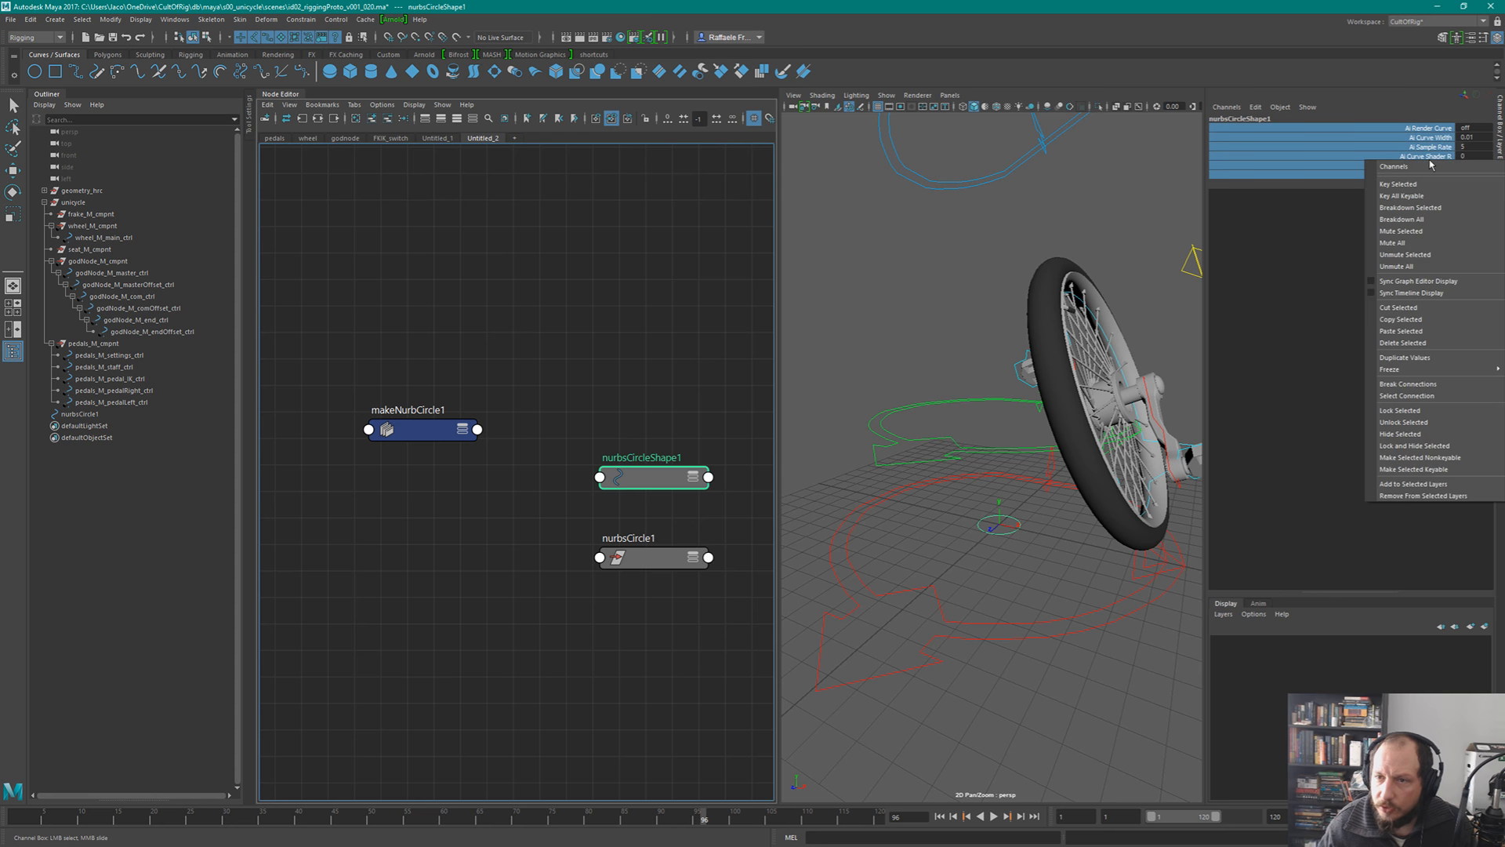
left_click(1399, 434)
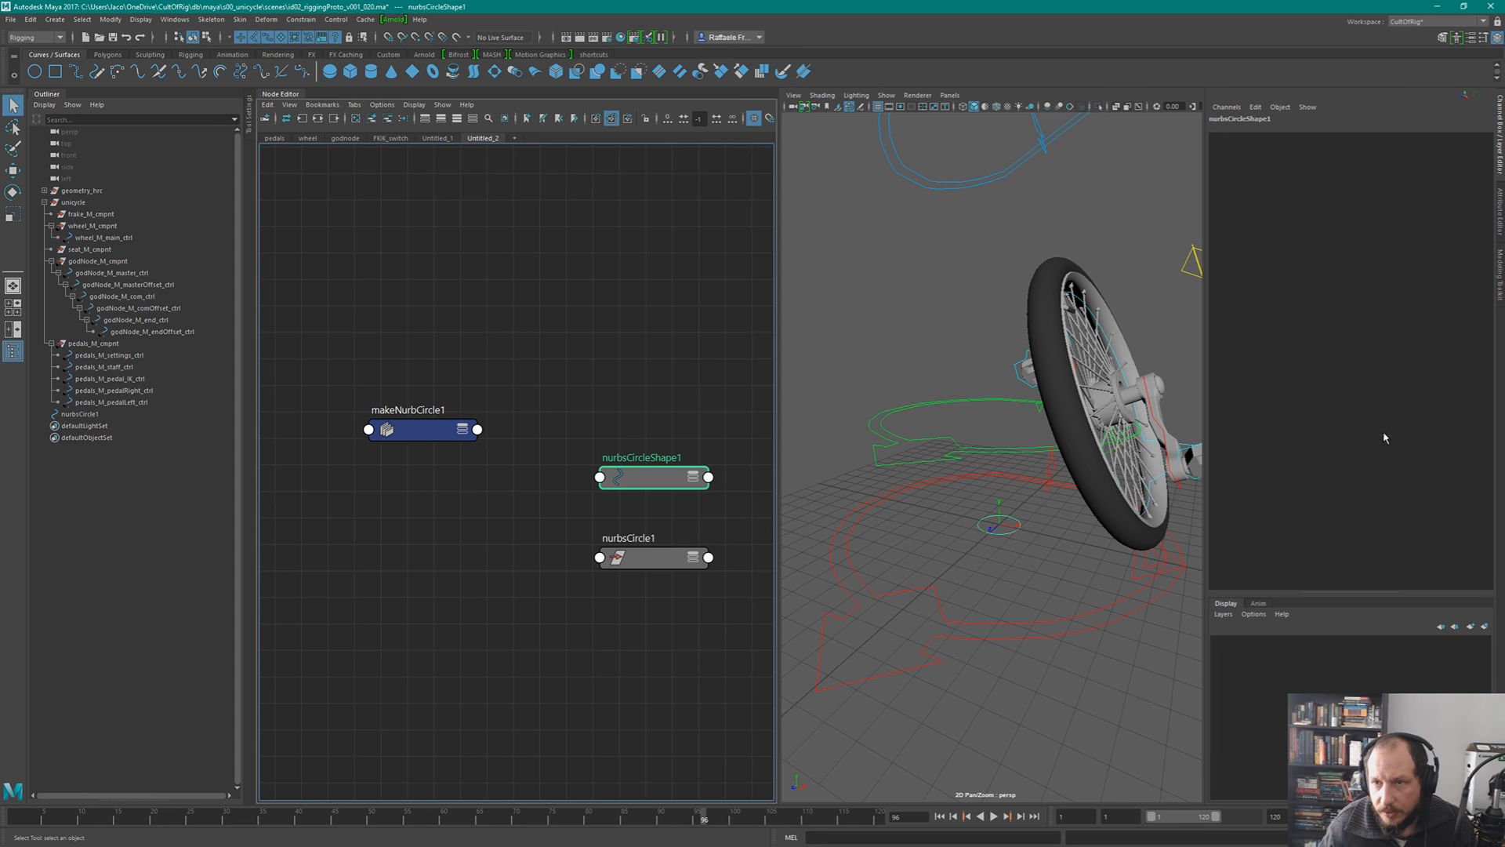
- Select the circle's transform node, nurbsCircle1, and open the Add Attribute dialog for it
left_click(997, 523)
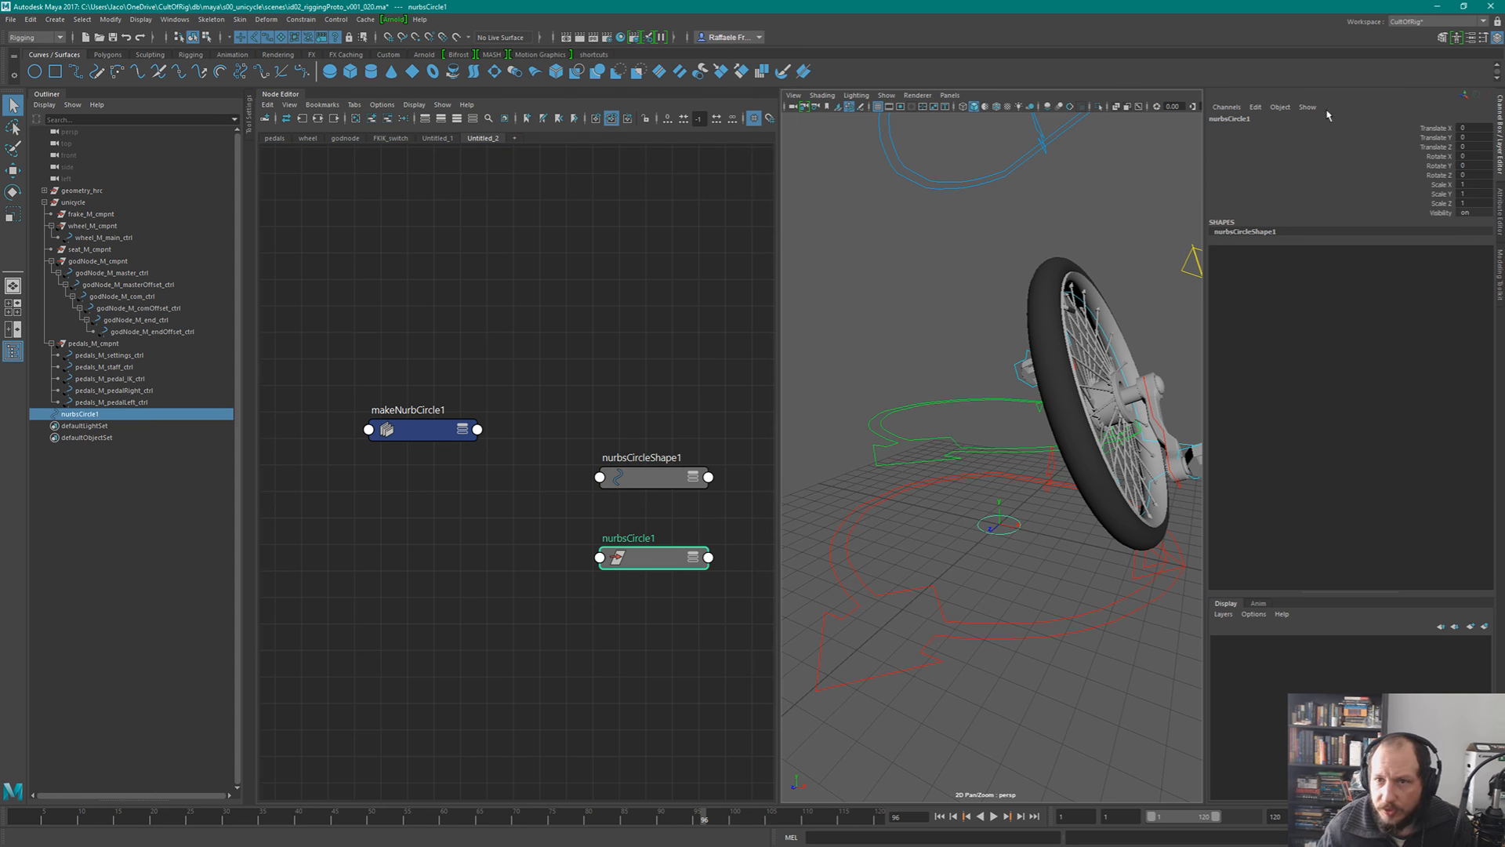
left_click(1279, 107)
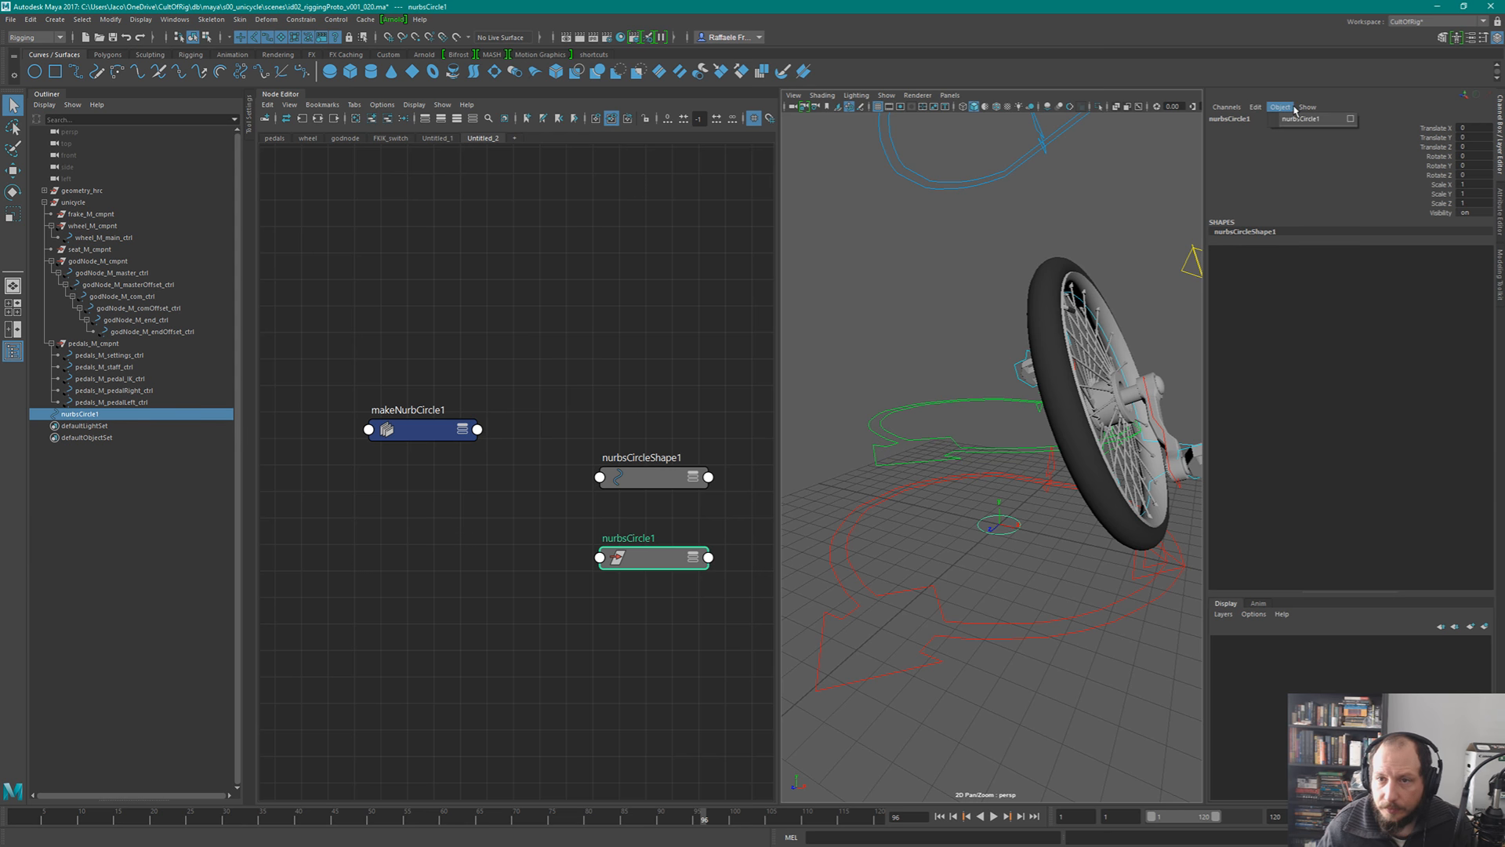
mouse_move(1223, 108)
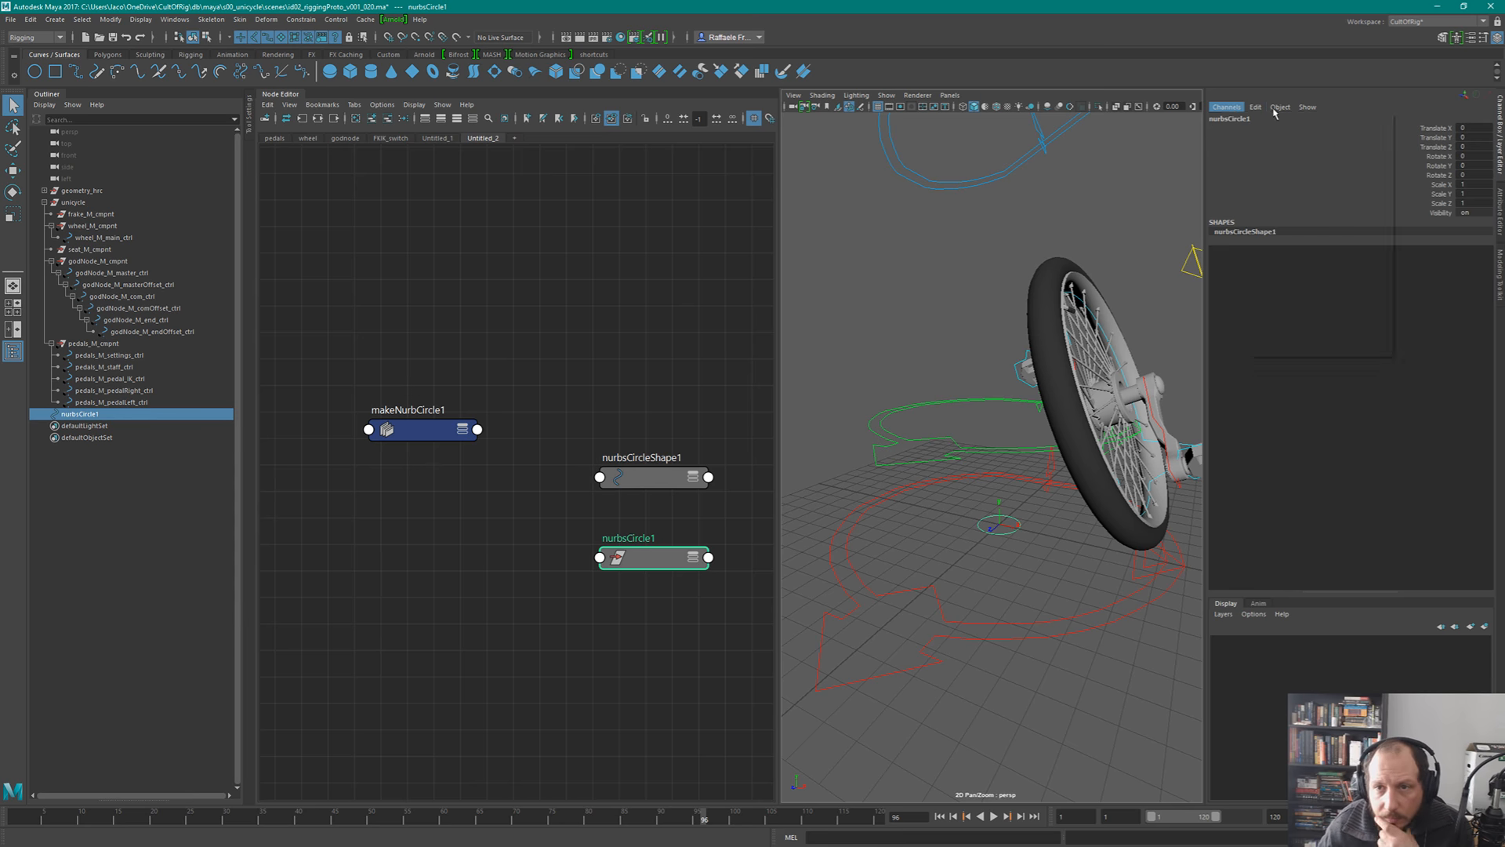
mouse_move(1308, 107)
left_click(1499, 222)
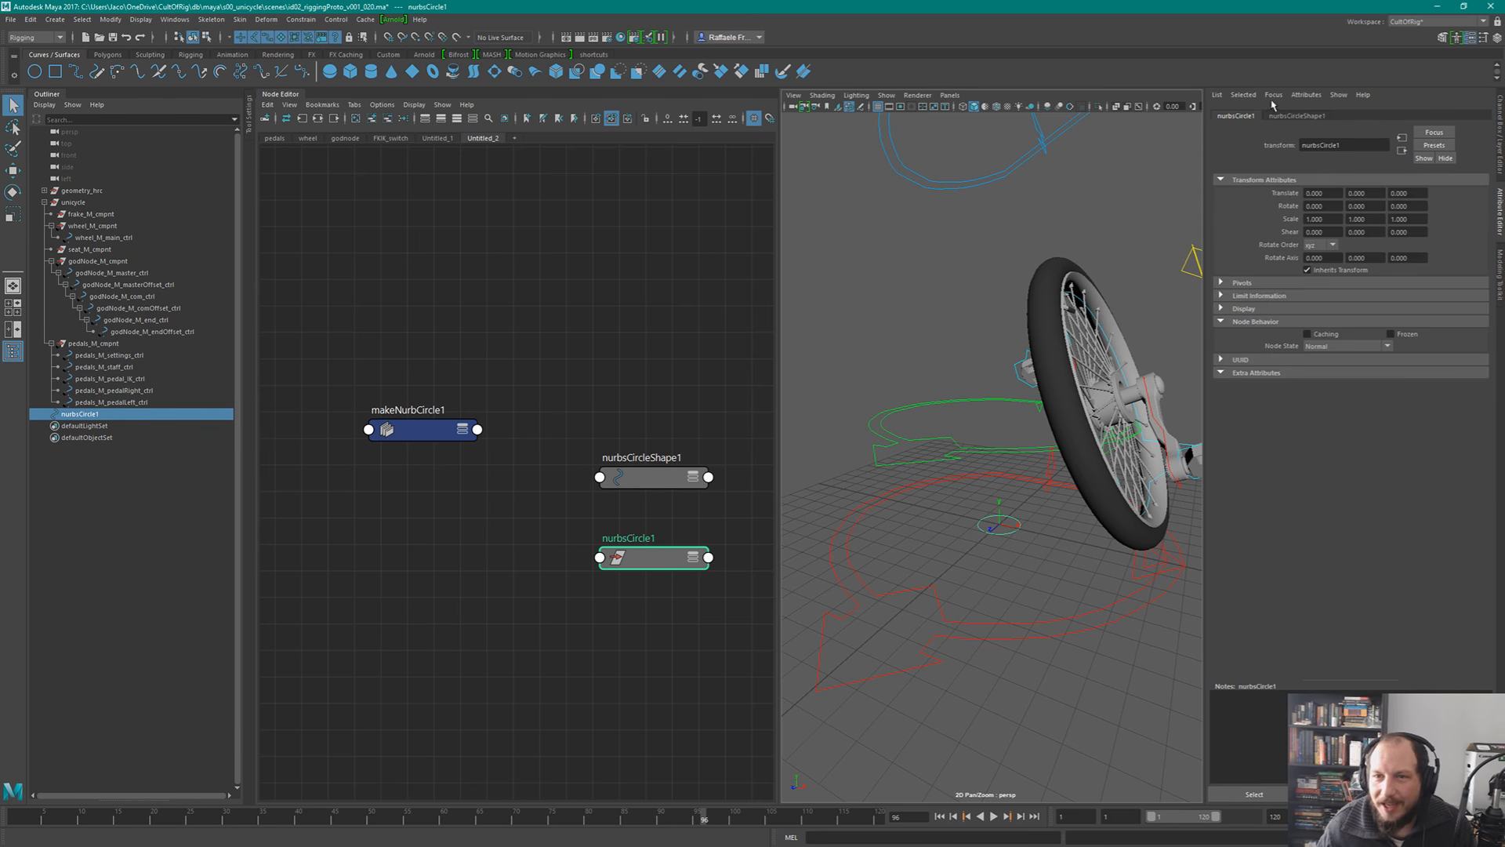
left_click(1306, 95)
left_click(1307, 109)
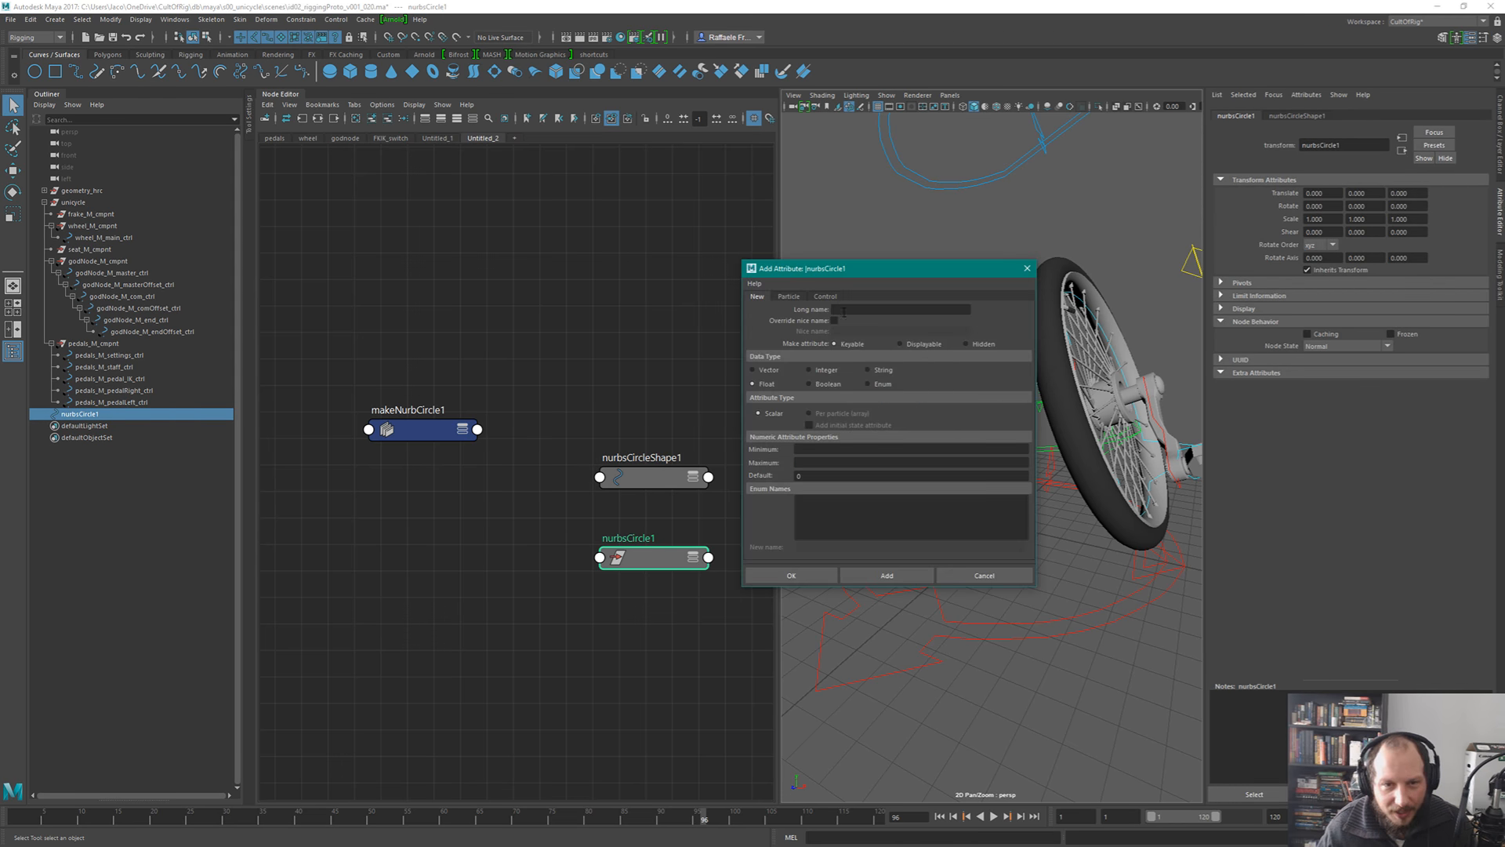
- Try adding a keyable float attribute mymagicontrol with minimum 0 and maximum 1 to the nurbsCircle1 transform, and undo it
left_click(843, 310)
type("mymag")
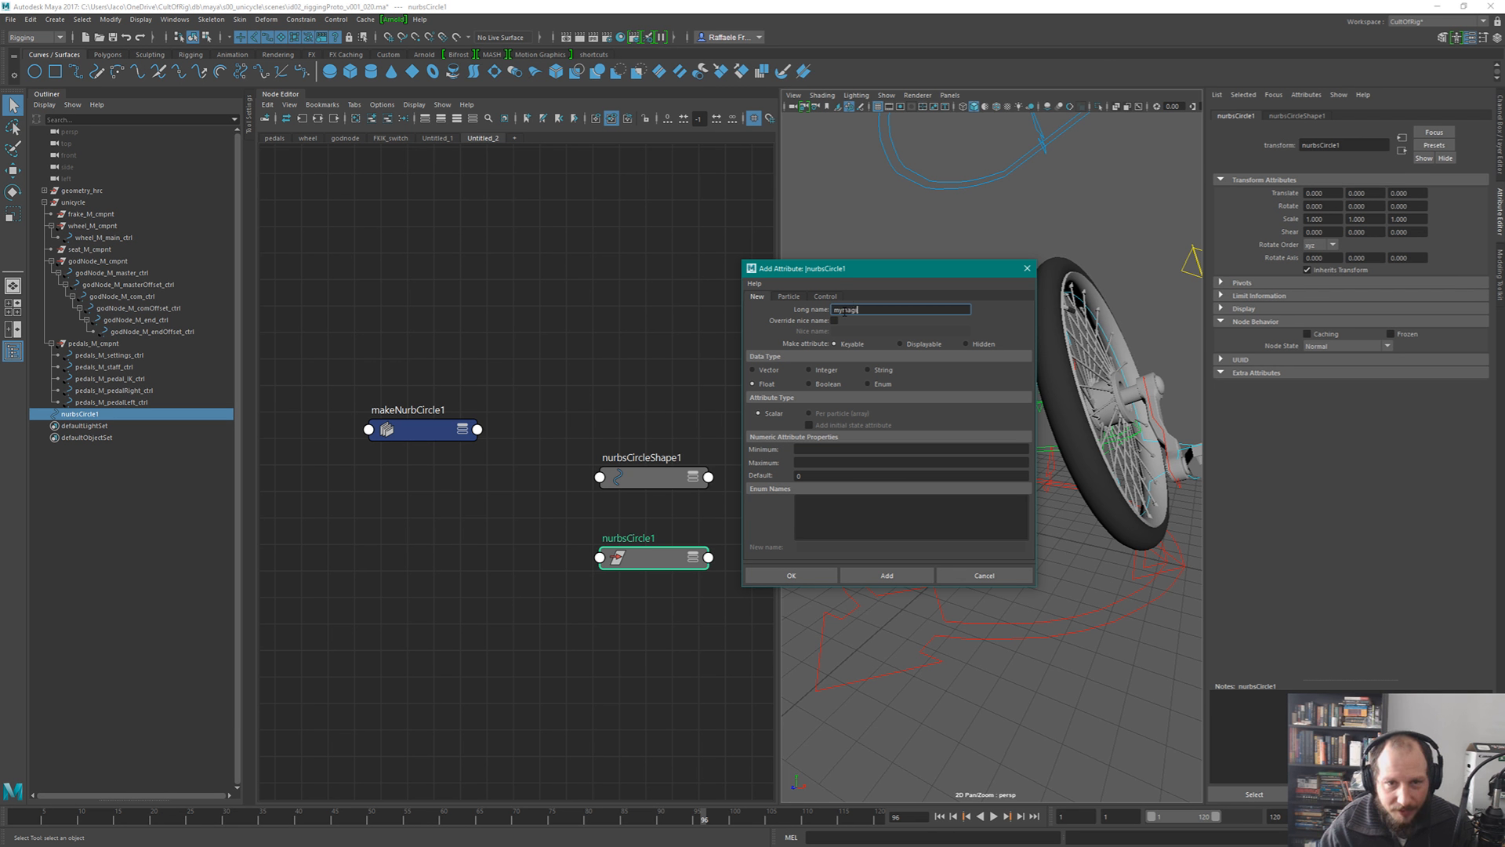
type("icontrol")
key("Tab")
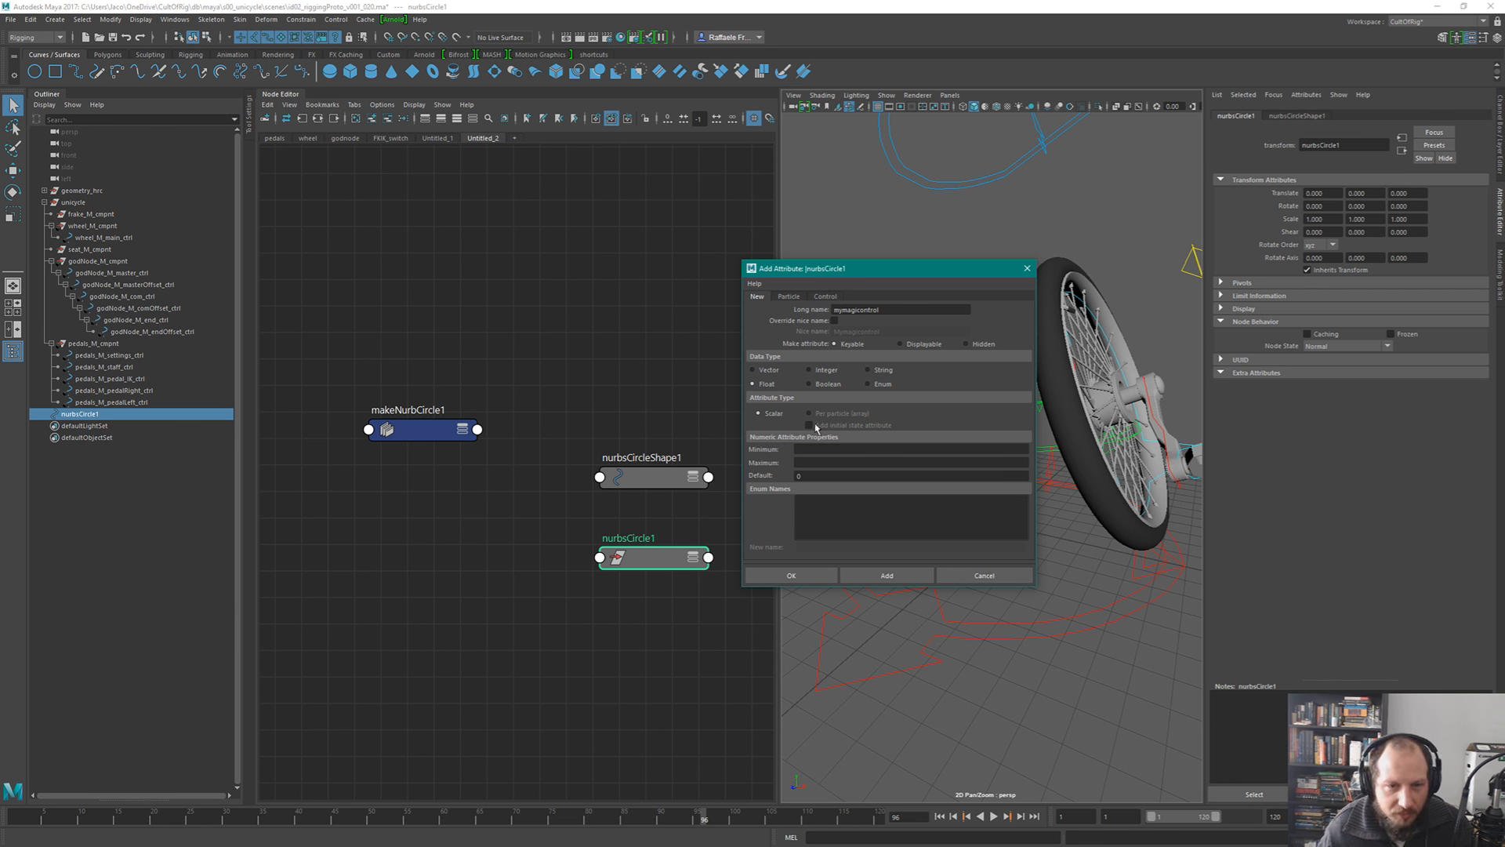
left_click(809, 449)
key("Tab")
key("Tab")
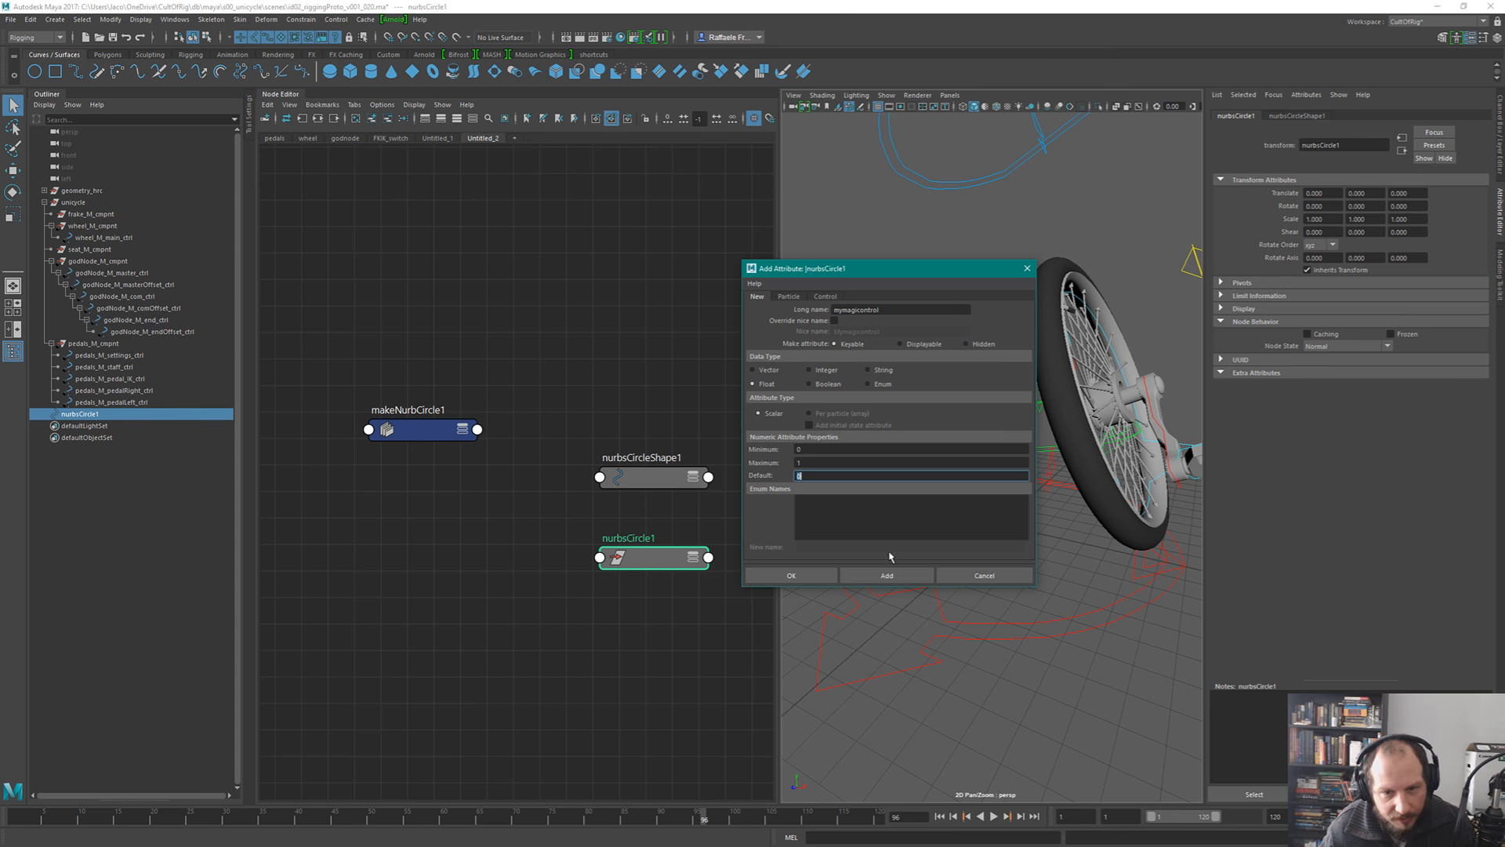
left_click(886, 575)
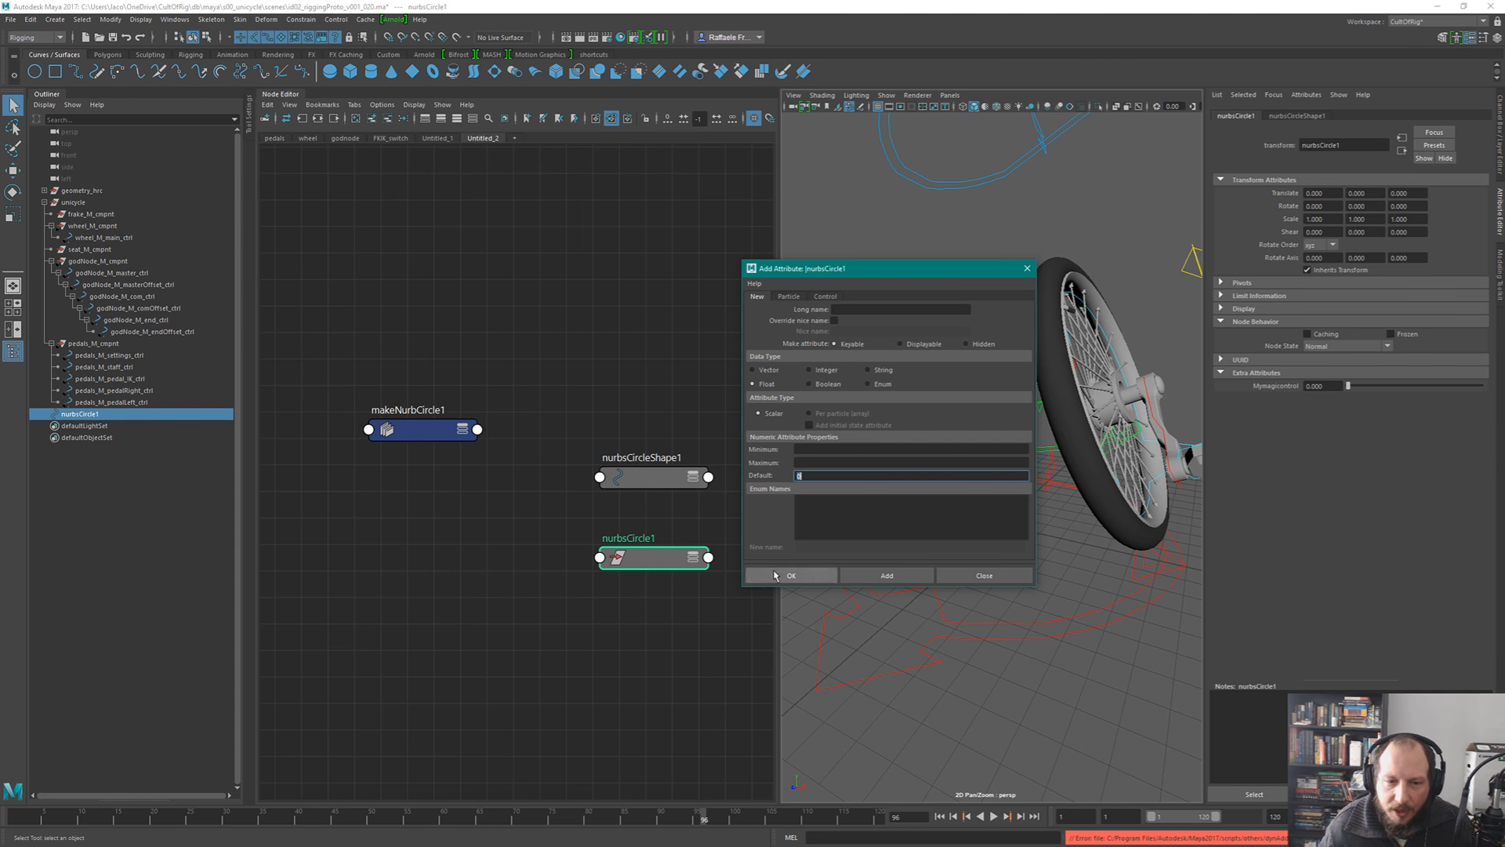
left_click(984, 576)
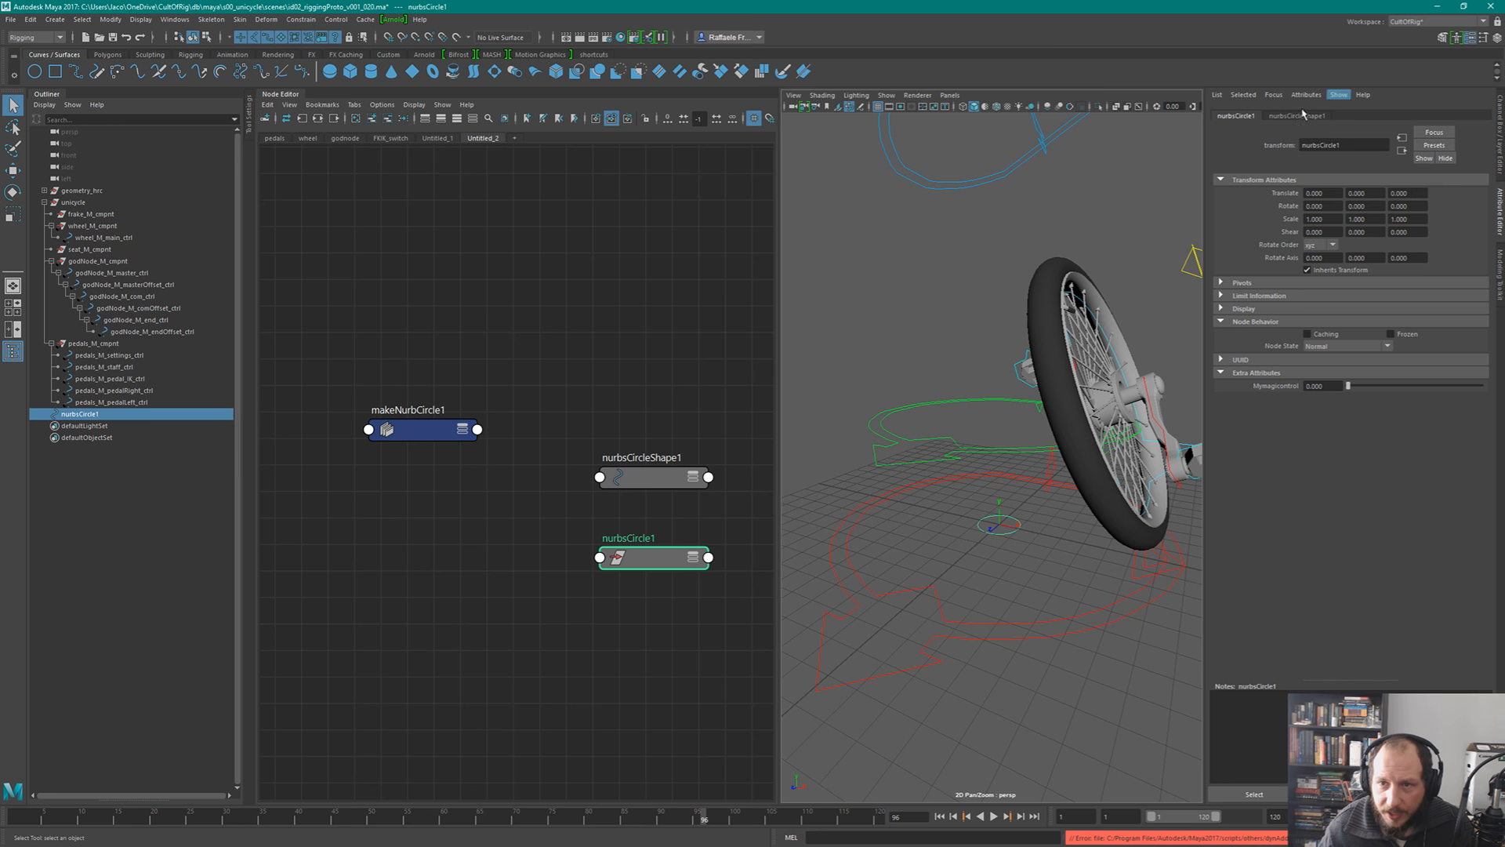
key("ctrl+z")
- Start a new keyable float attribute on the nurbsCircleShape1 node and name it myMagicControl
left_click(670, 476)
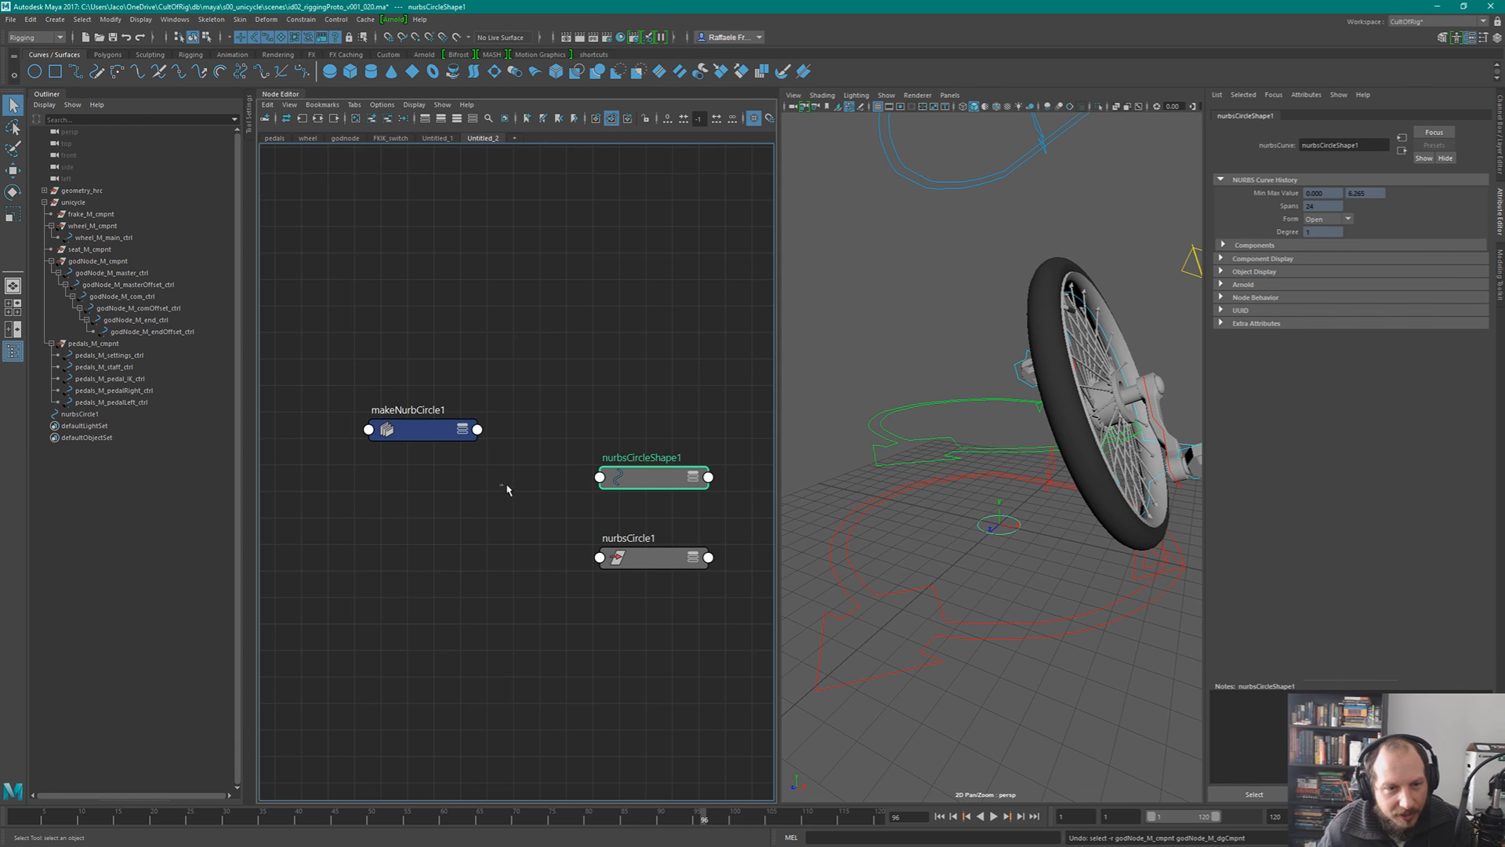
left_click(1306, 94)
left_click(1325, 107)
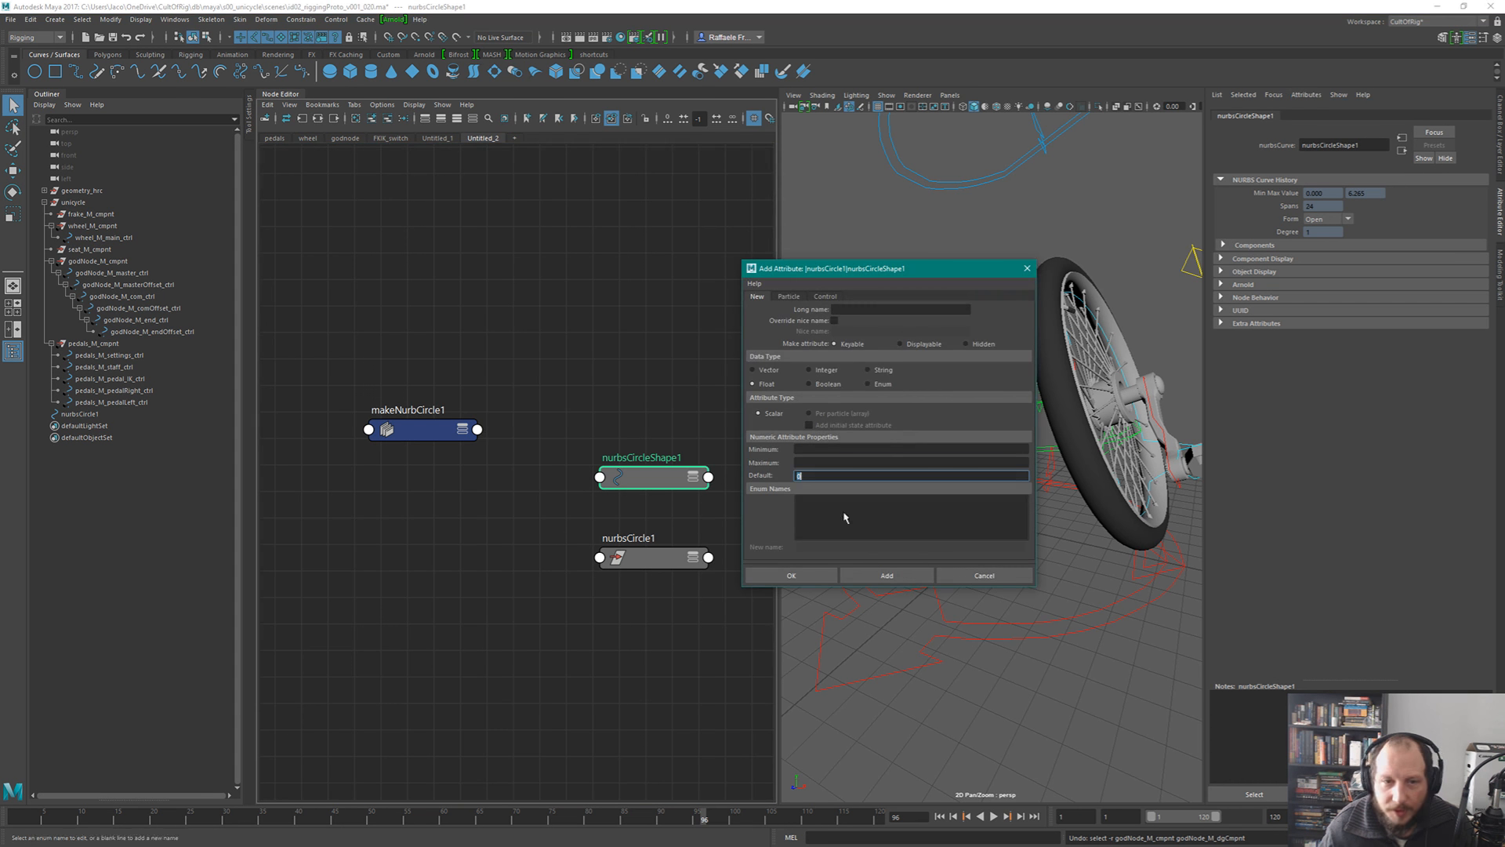
left_click(858, 310)
type("m")
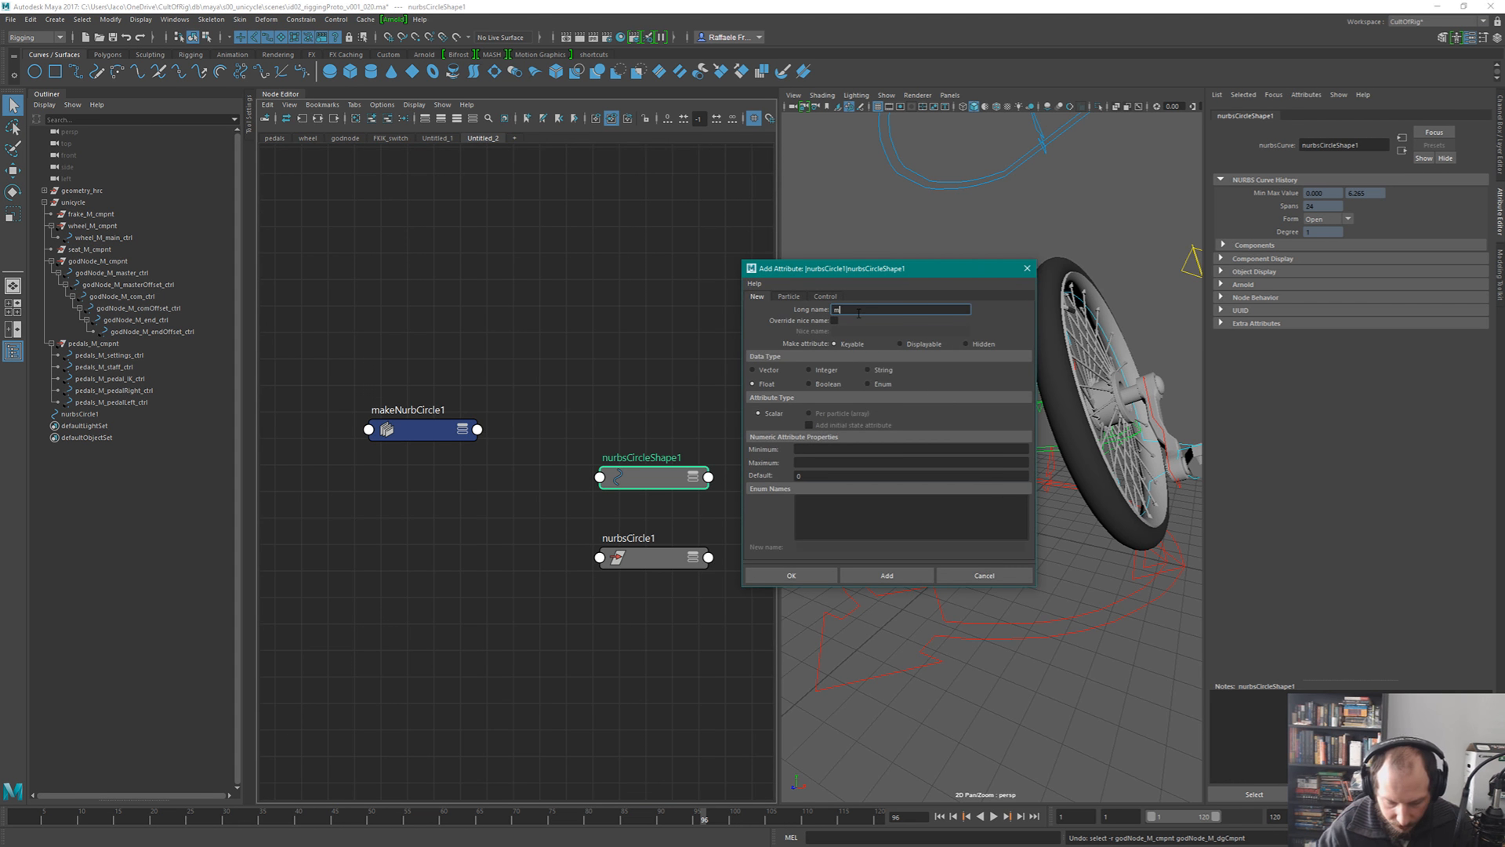
type("yMagic")
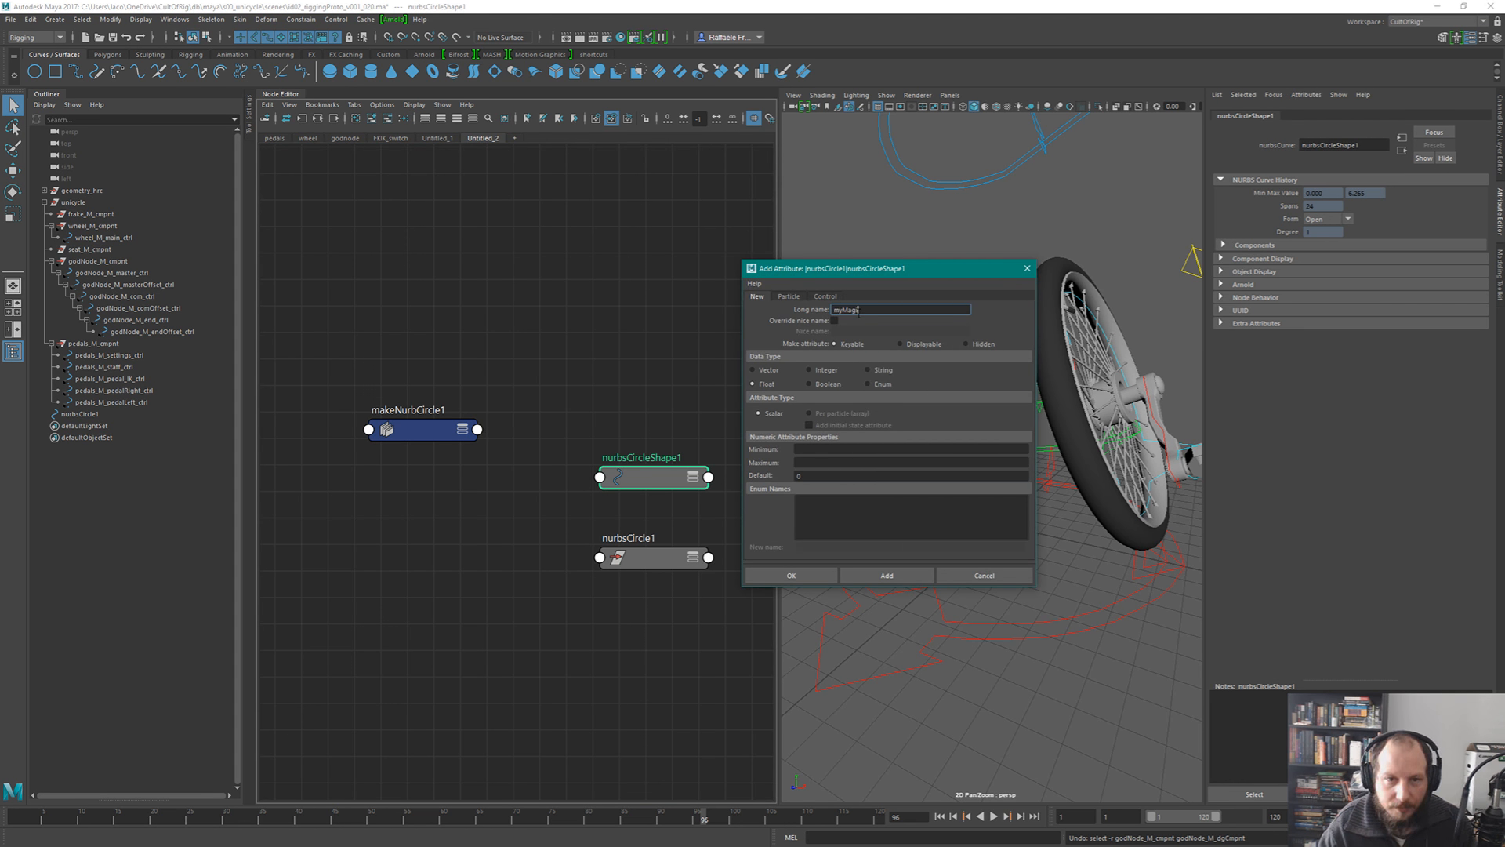
type("Control")
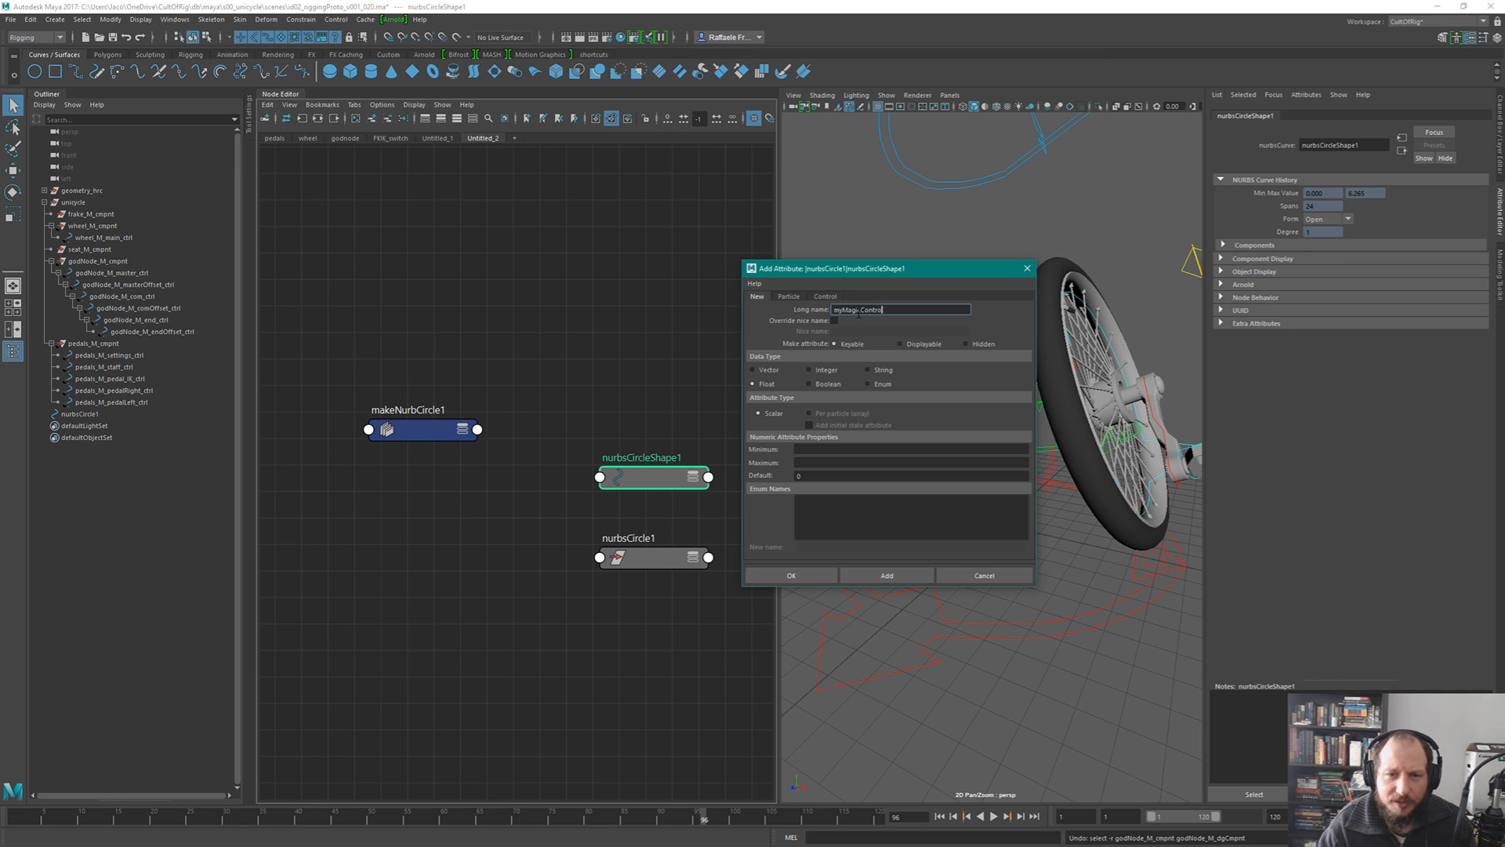
- Give myMagicControl a minimum of 0 and a maximum of 1, and add it to the shape node
left_click(825, 449)
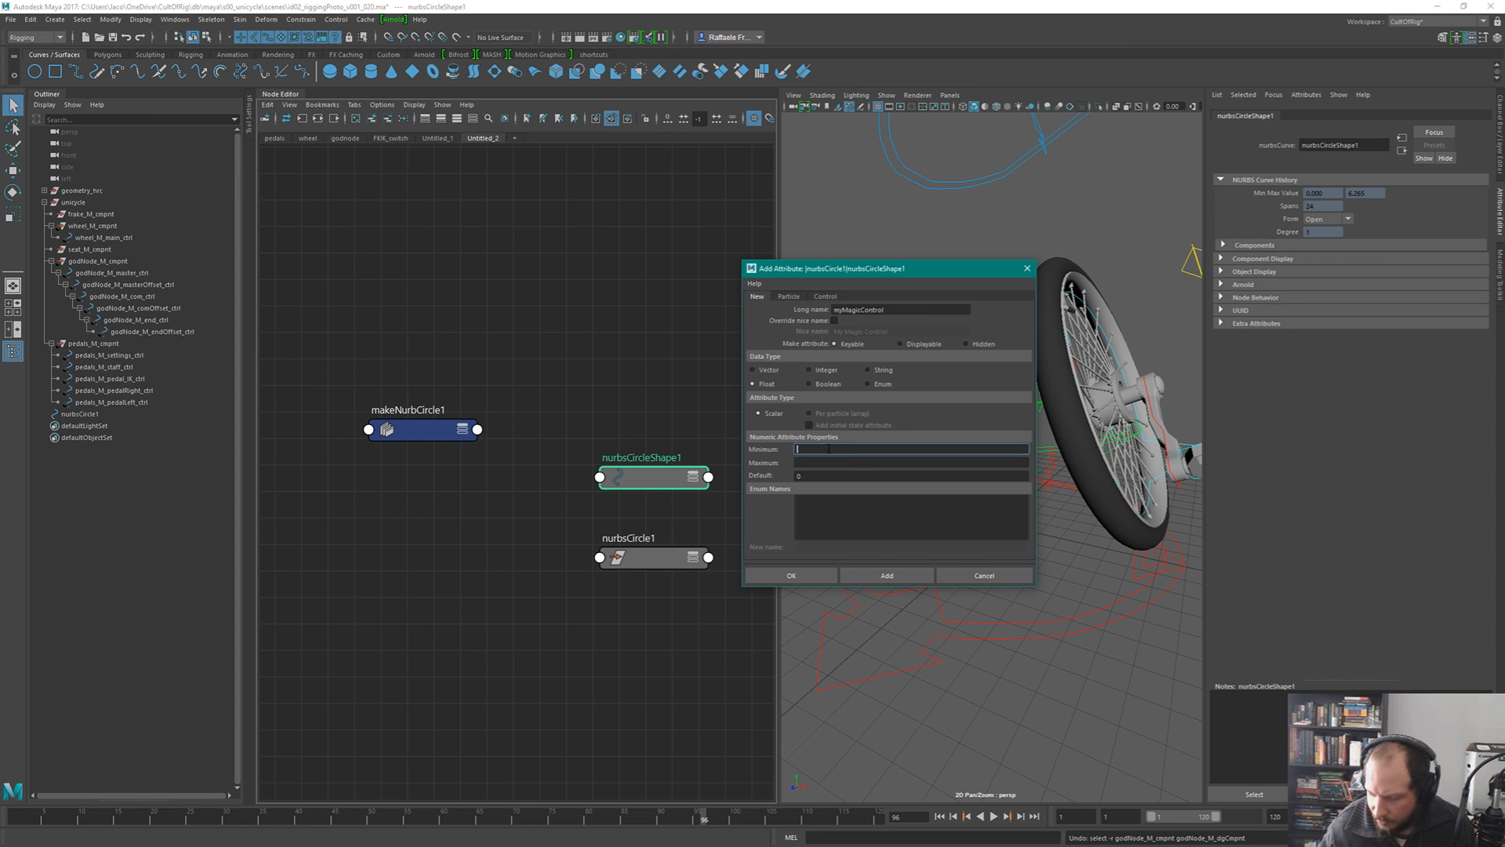
type("0")
key("Tab")
type("1")
key("Tab")
left_click(886, 575)
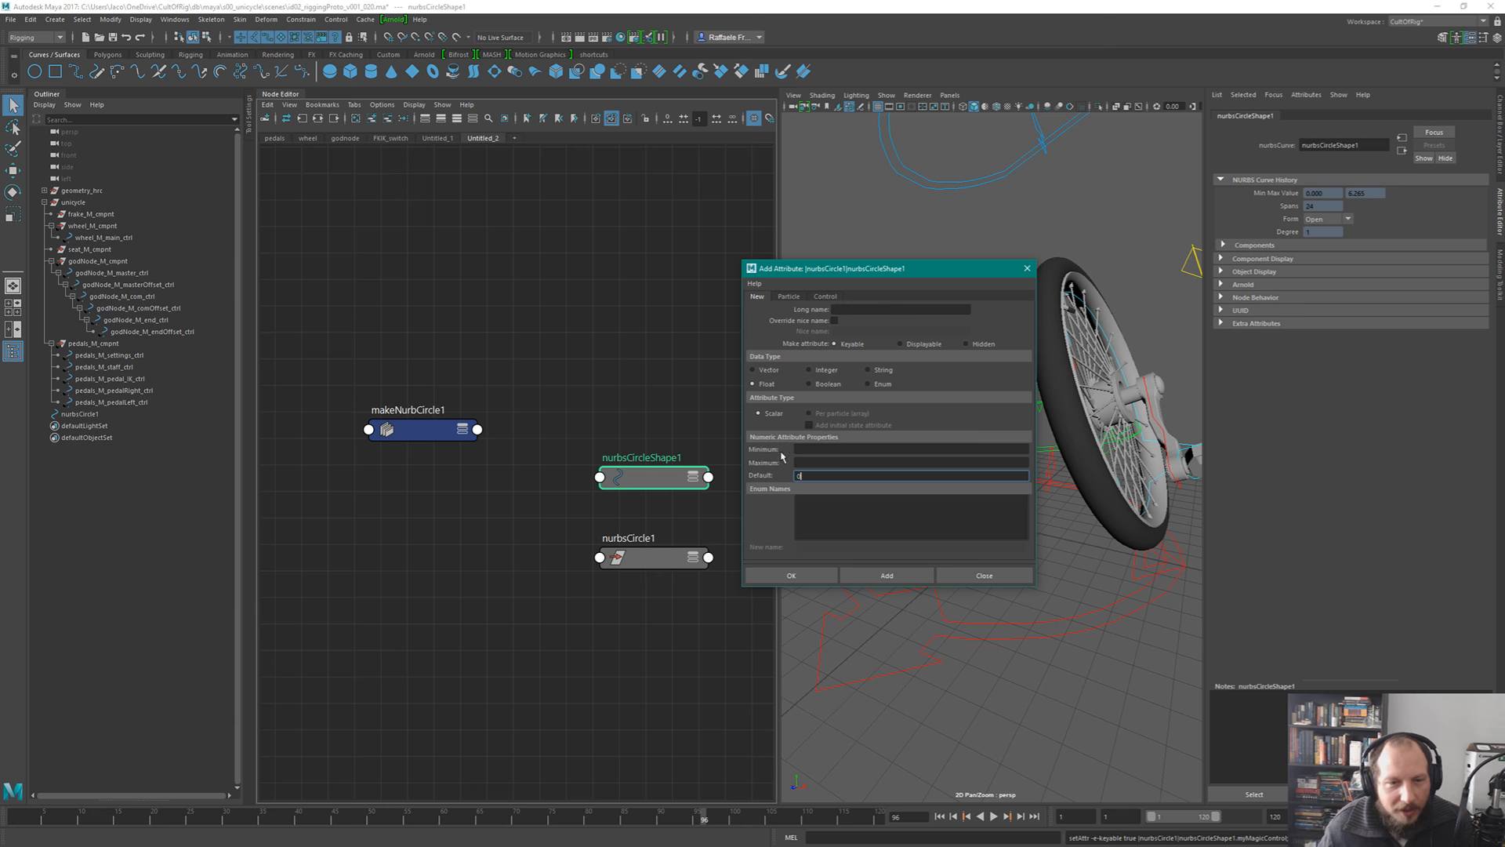
left_click(983, 576)
- Move the nurbsCircleShape1 node away from its transform, and check its extra attributes before returning to the Channel Box
left_click_drag(650, 477, 620, 381)
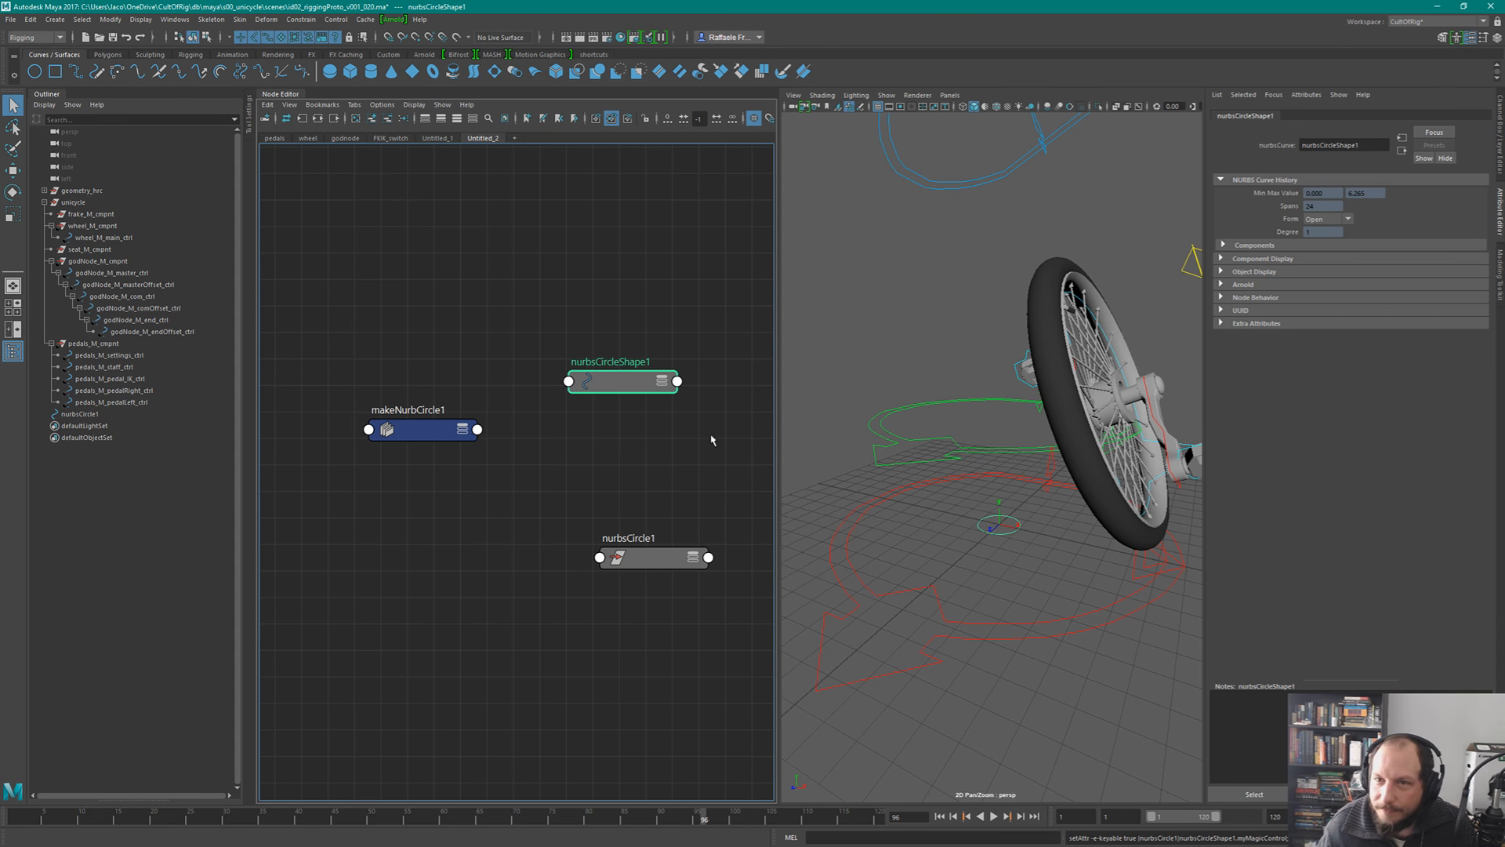
left_click(1298, 324)
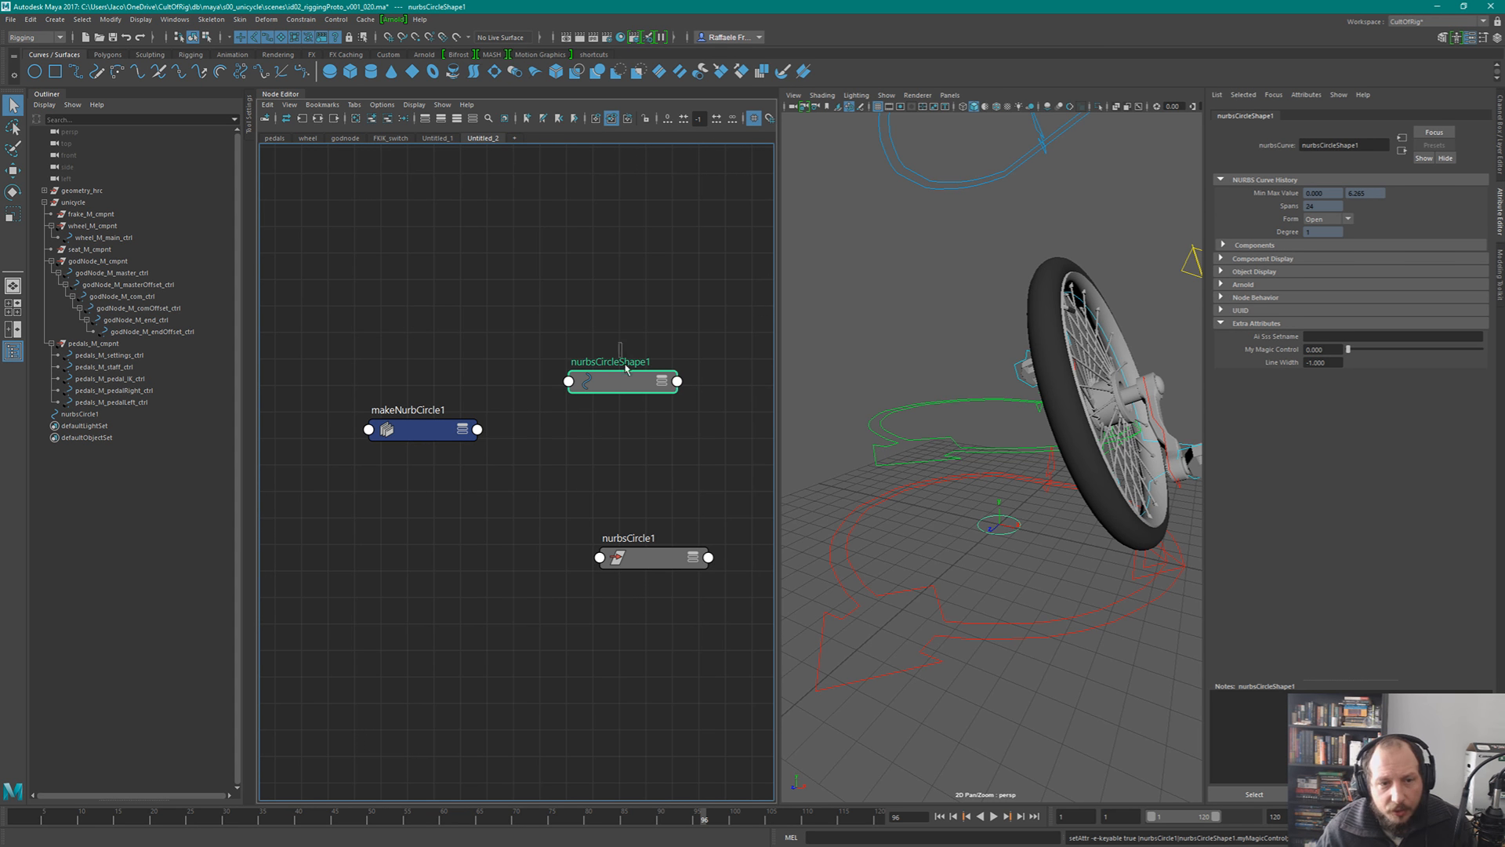
key("ctrl+a")
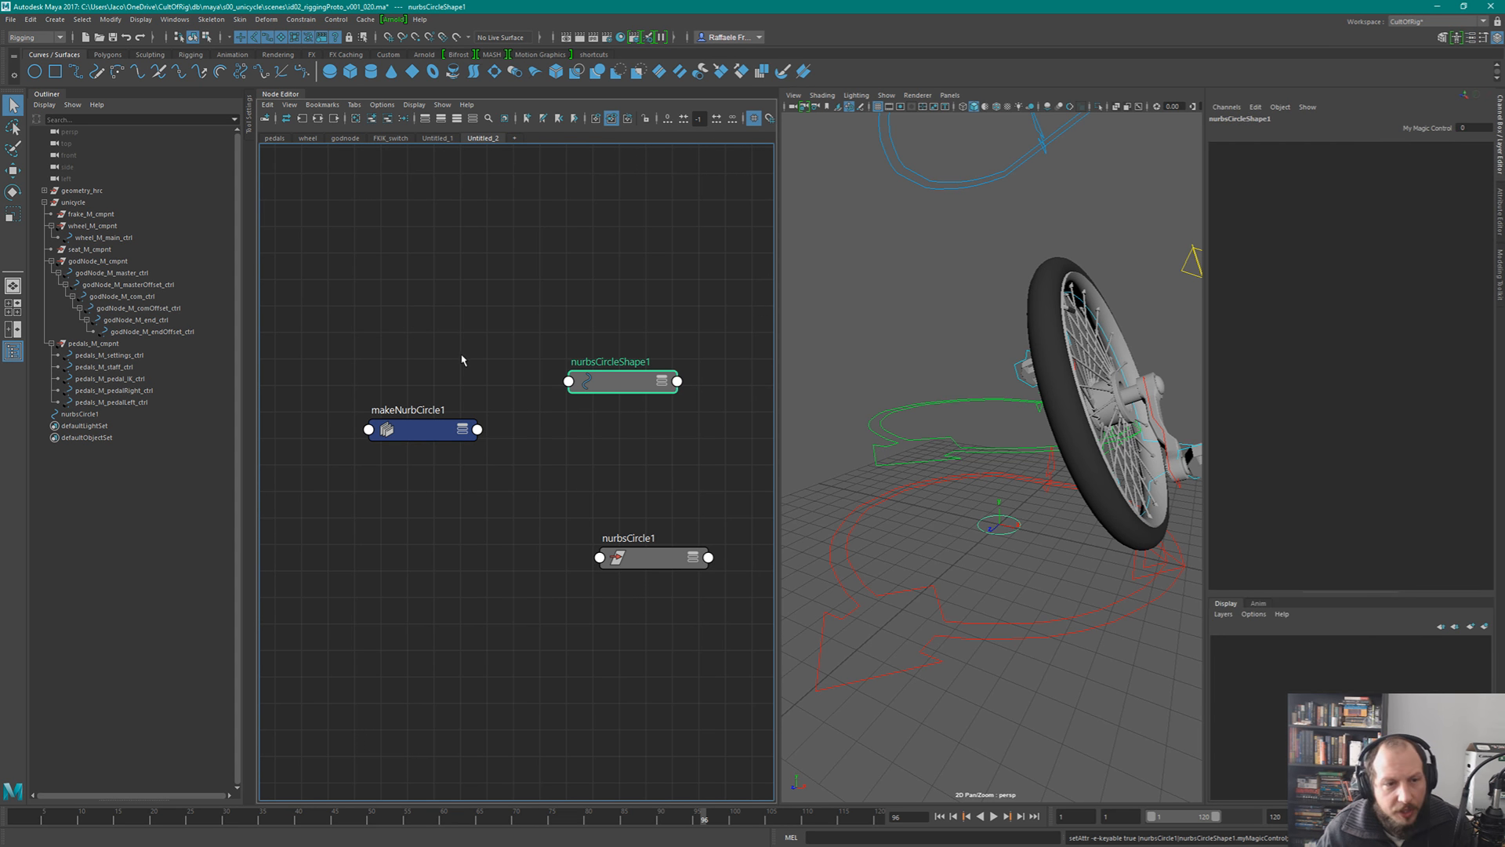
- Select all the god node controls from godNode_M_master_ctrl to godNode_M_endOffset_ctrl and examine their curves in the viewport
left_click_drag(792, 467, 946, 502, "alt")
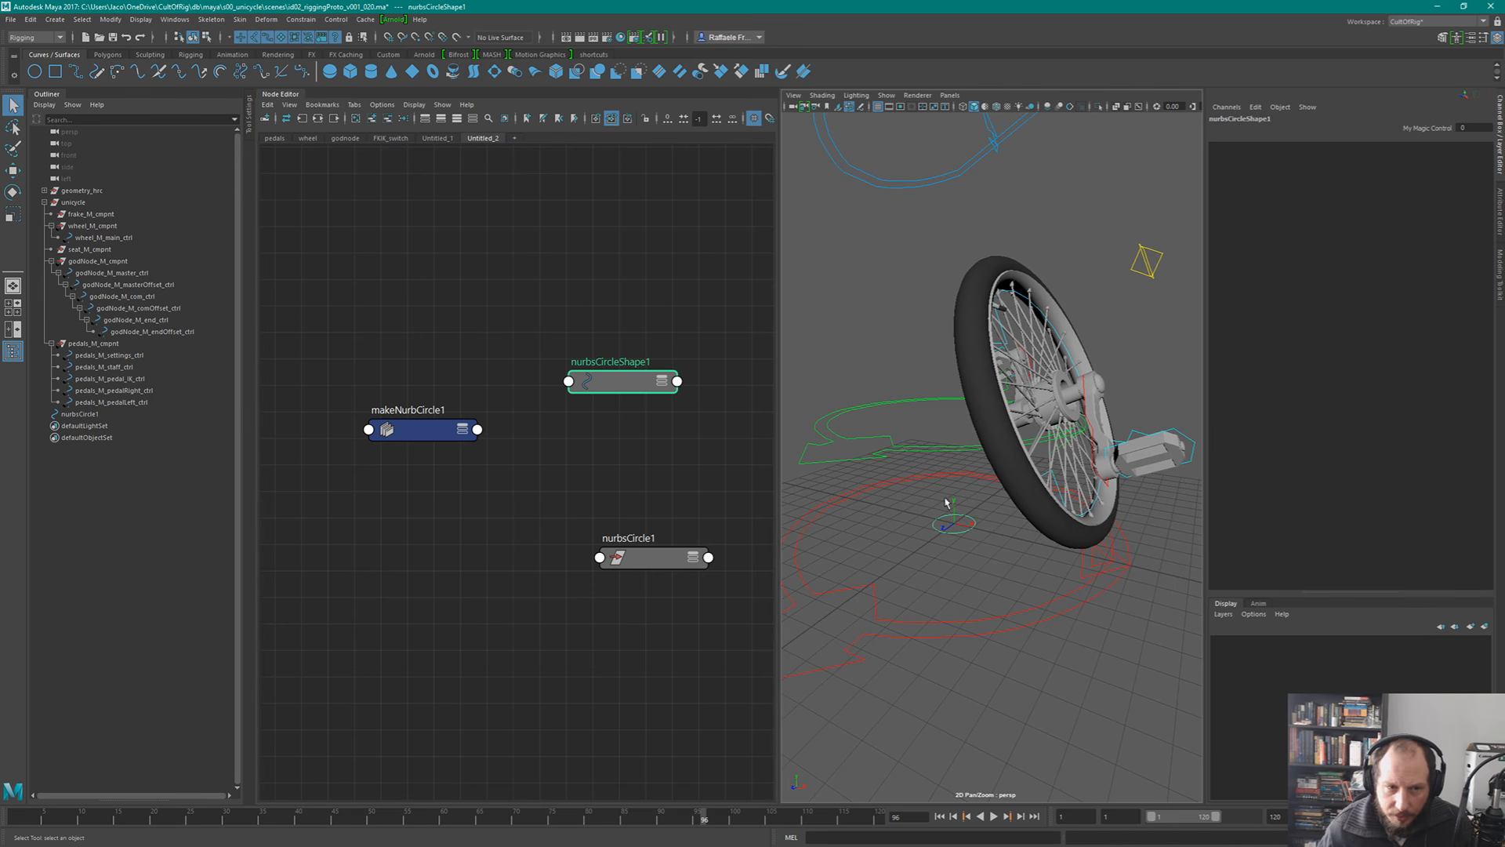
middle_click(620, 323)
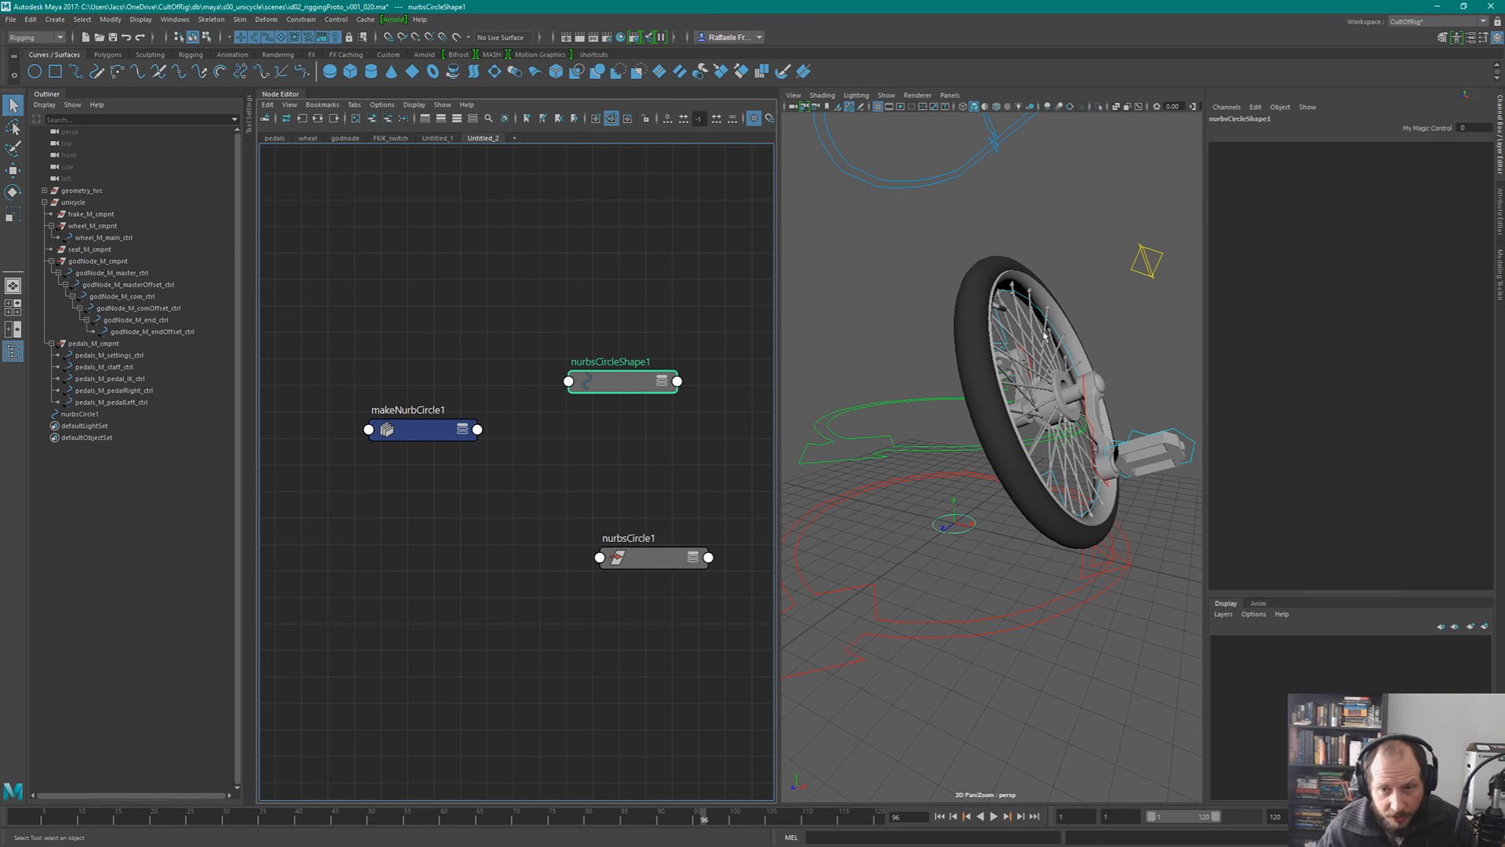
mouse_move(1117, 363)
left_mouse_down("alt")
mouse_move(1135, 381)
mouse_move(1088, 342)
mouse_move(1131, 338)
left_mouse_up("alt")
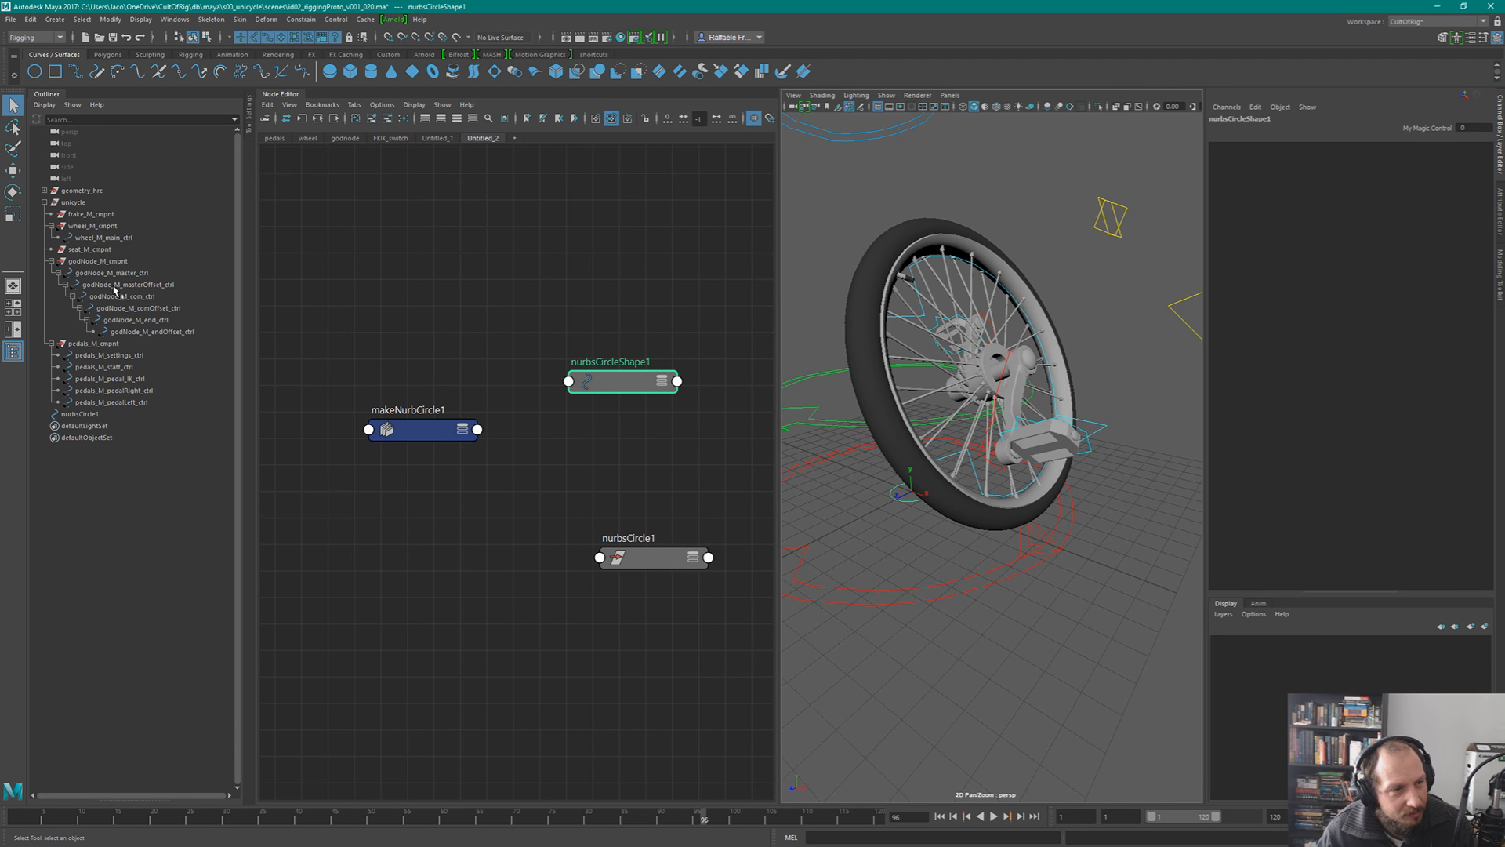
left_click_drag(955, 395, 1035, 379, "alt")
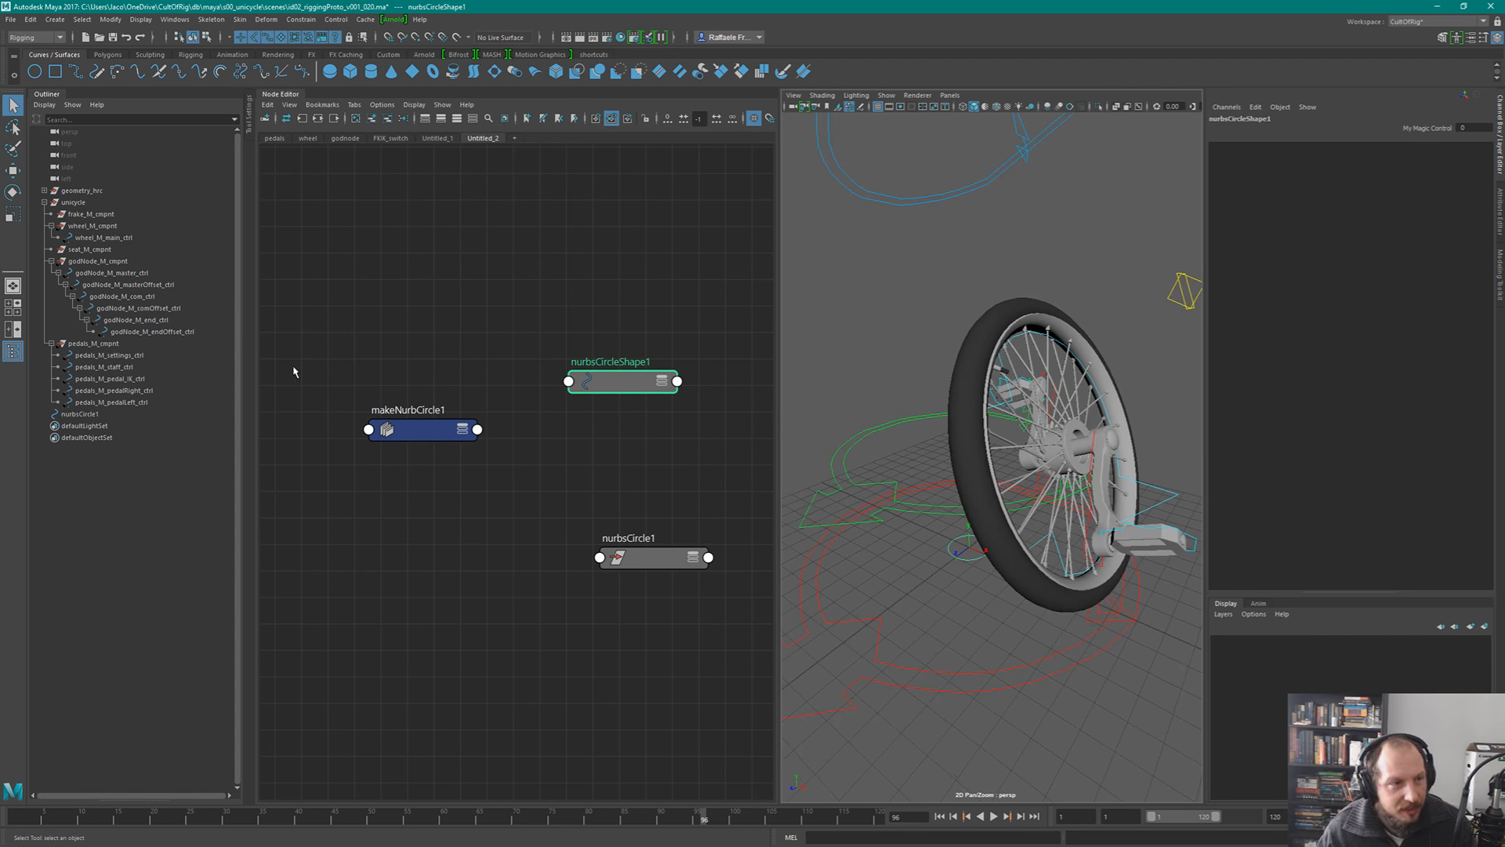
left_click(112, 274)
left_click(154, 330, "shift")
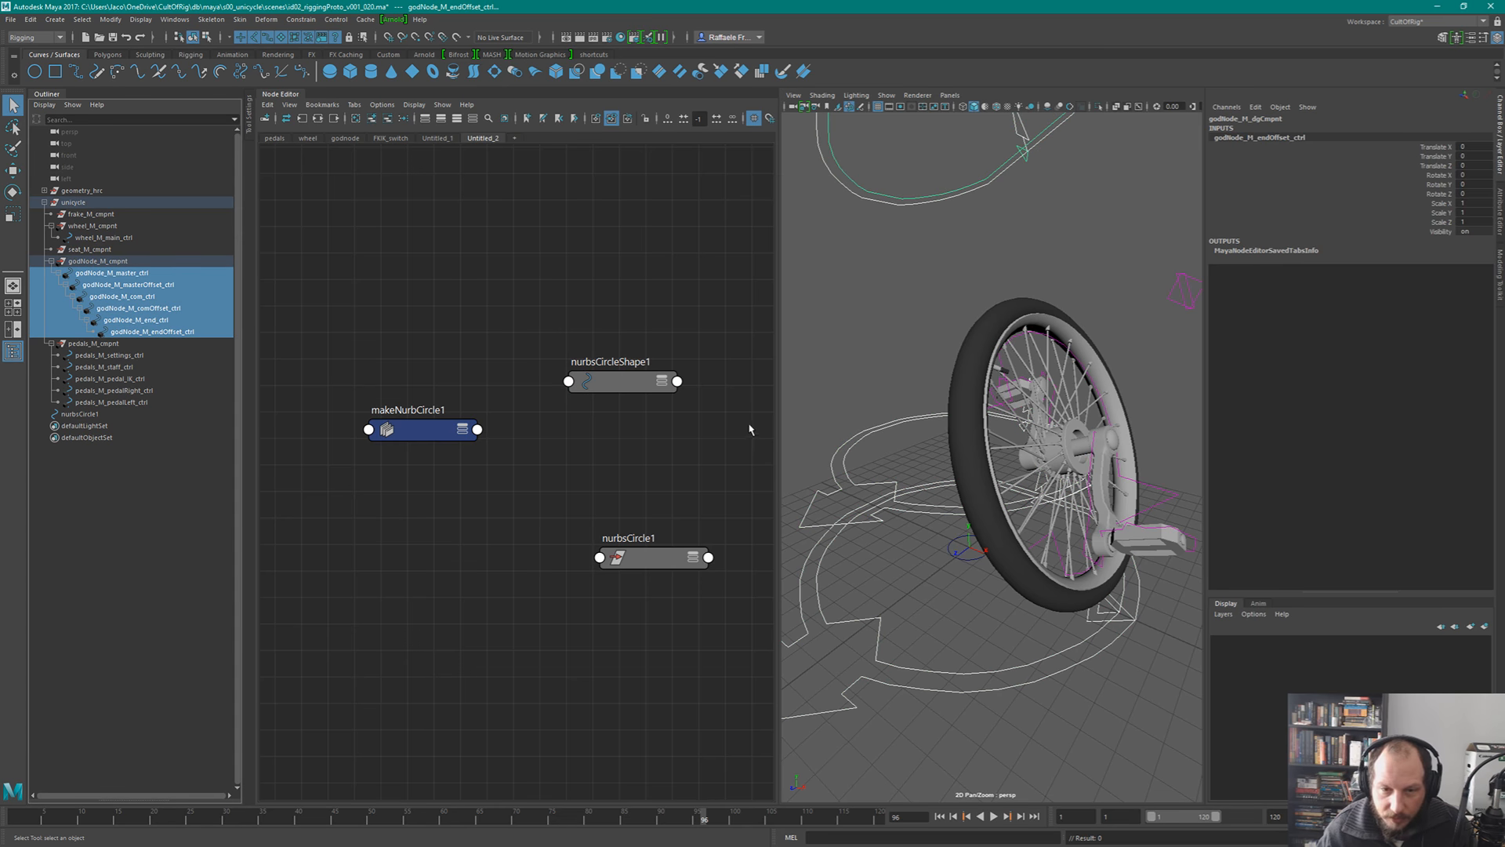
left_click_drag(907, 460, 955, 431, "alt")
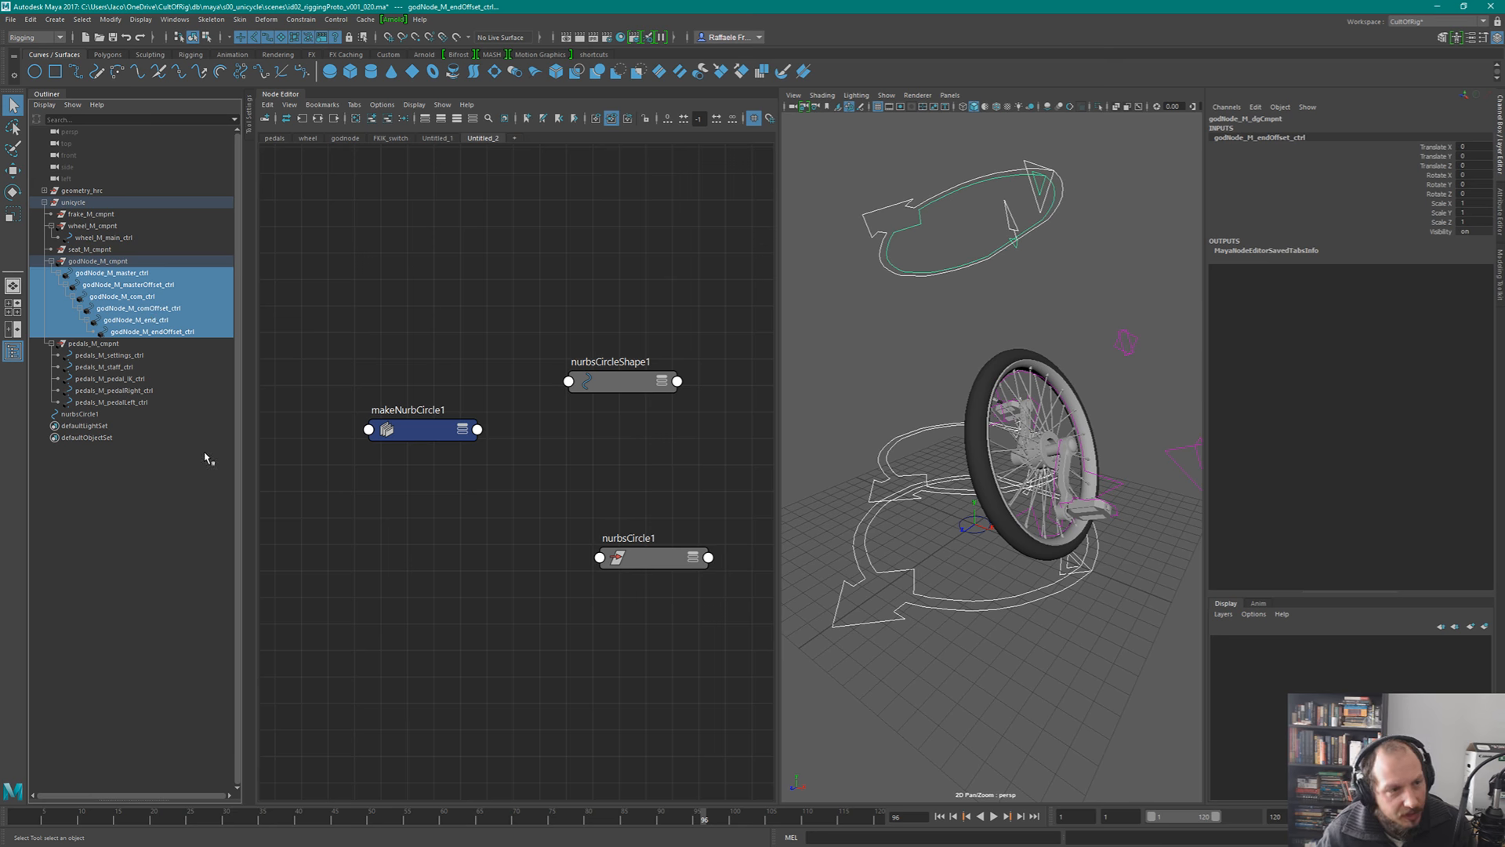
- Instance the nurbsCircleShape1 shape under godNode_M_master_ctrl with the MEL command parent -add -s
left_click(119, 415)
left_click_drag(638, 279, 515, 373)
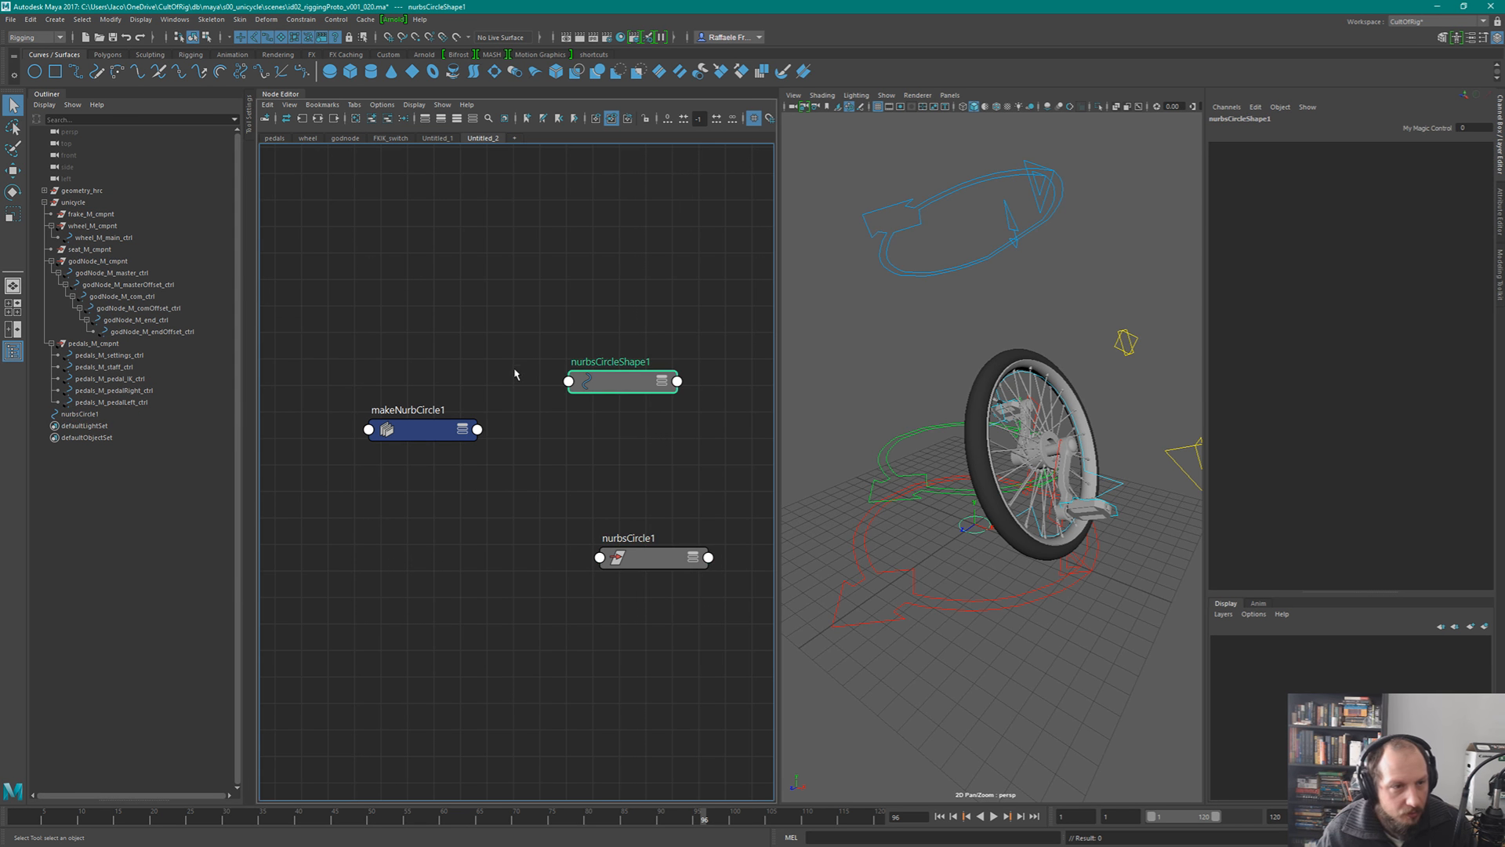
left_click(122, 273)
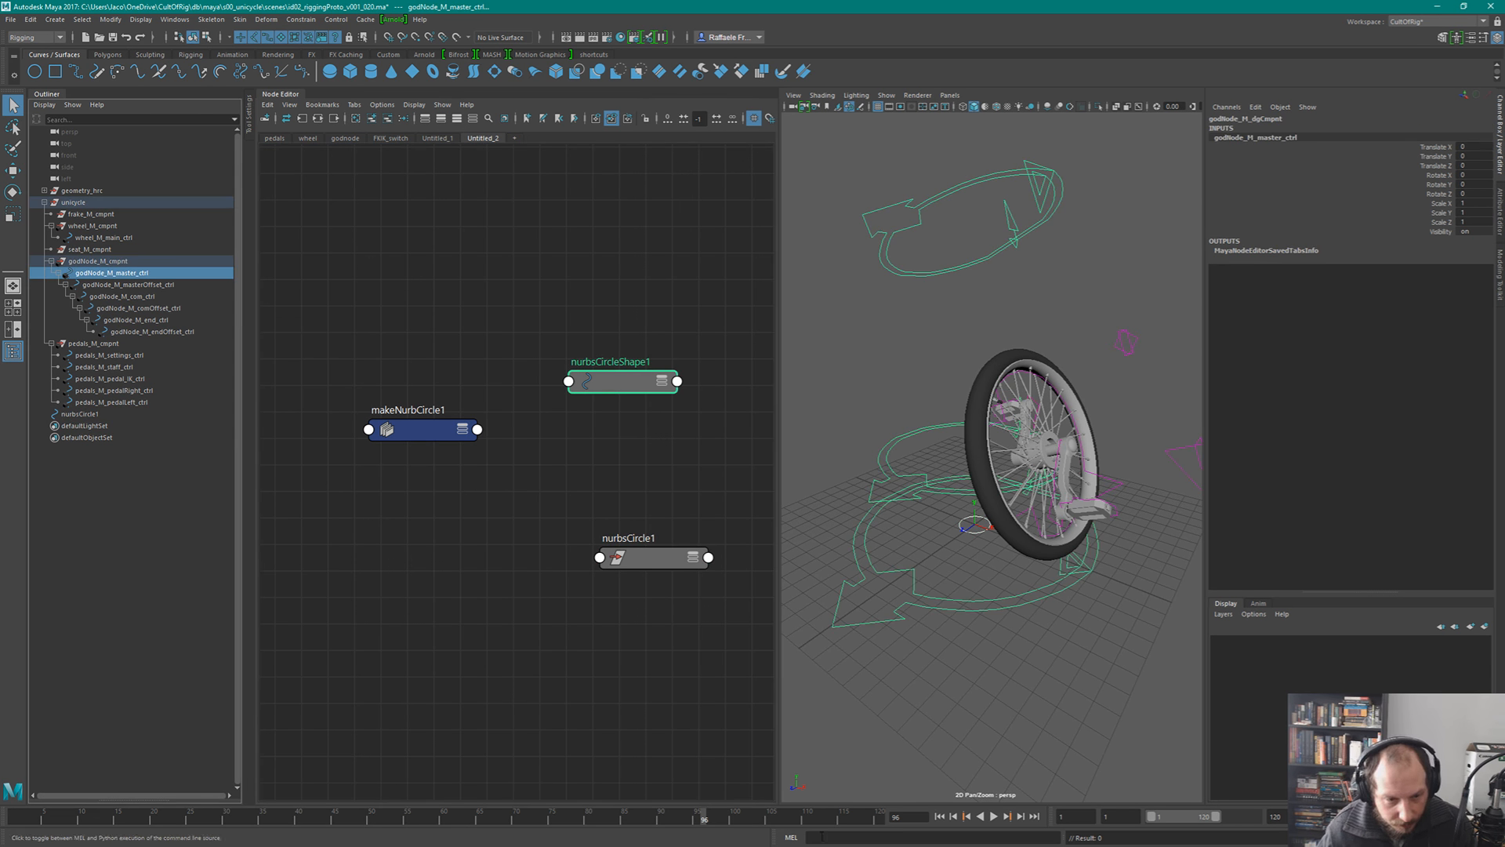
left_click(910, 837)
type("parent")
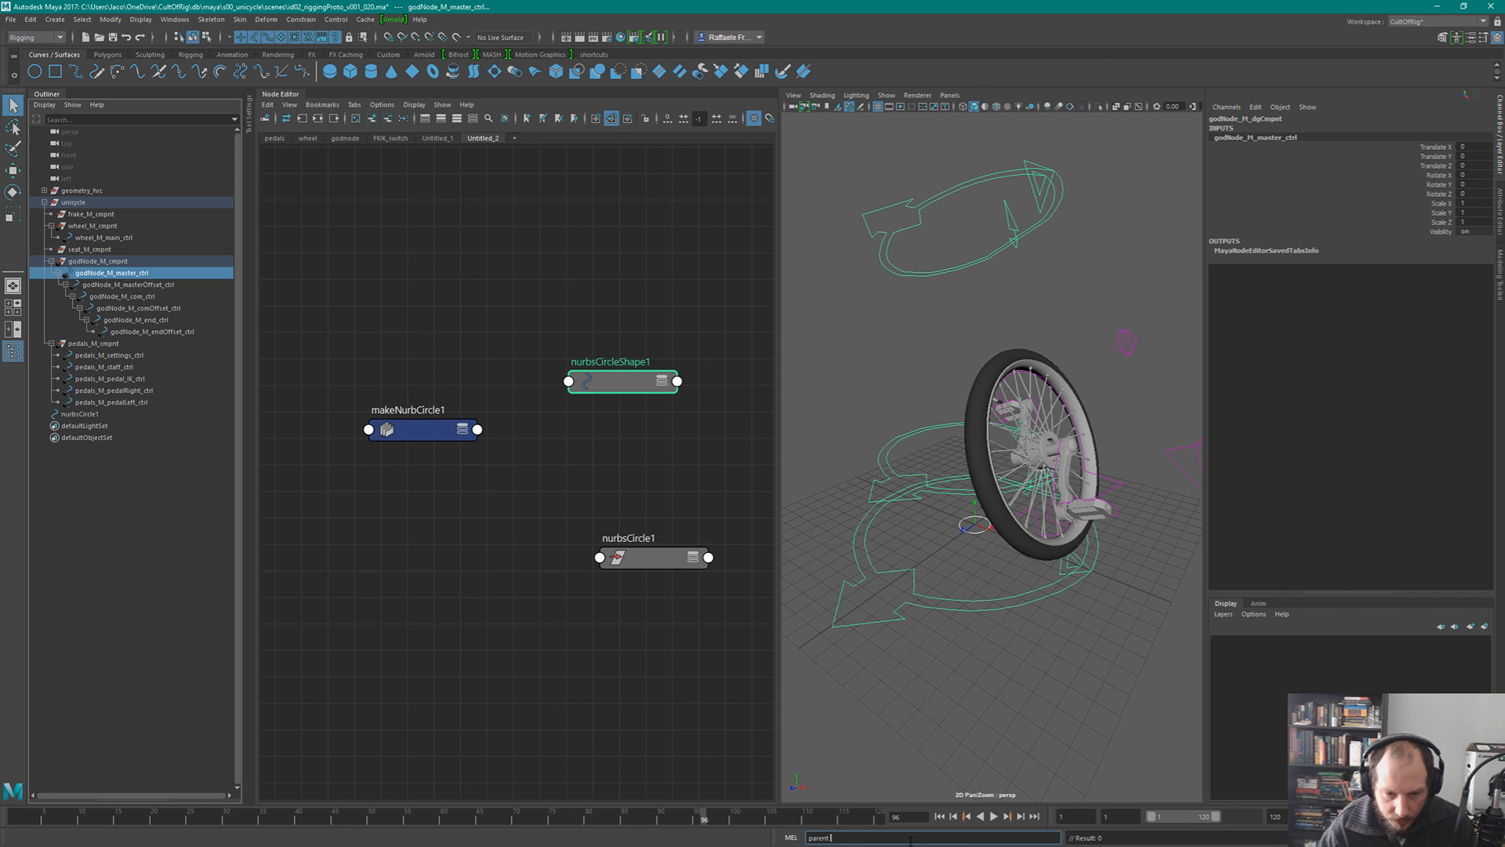
type(" -add -s")
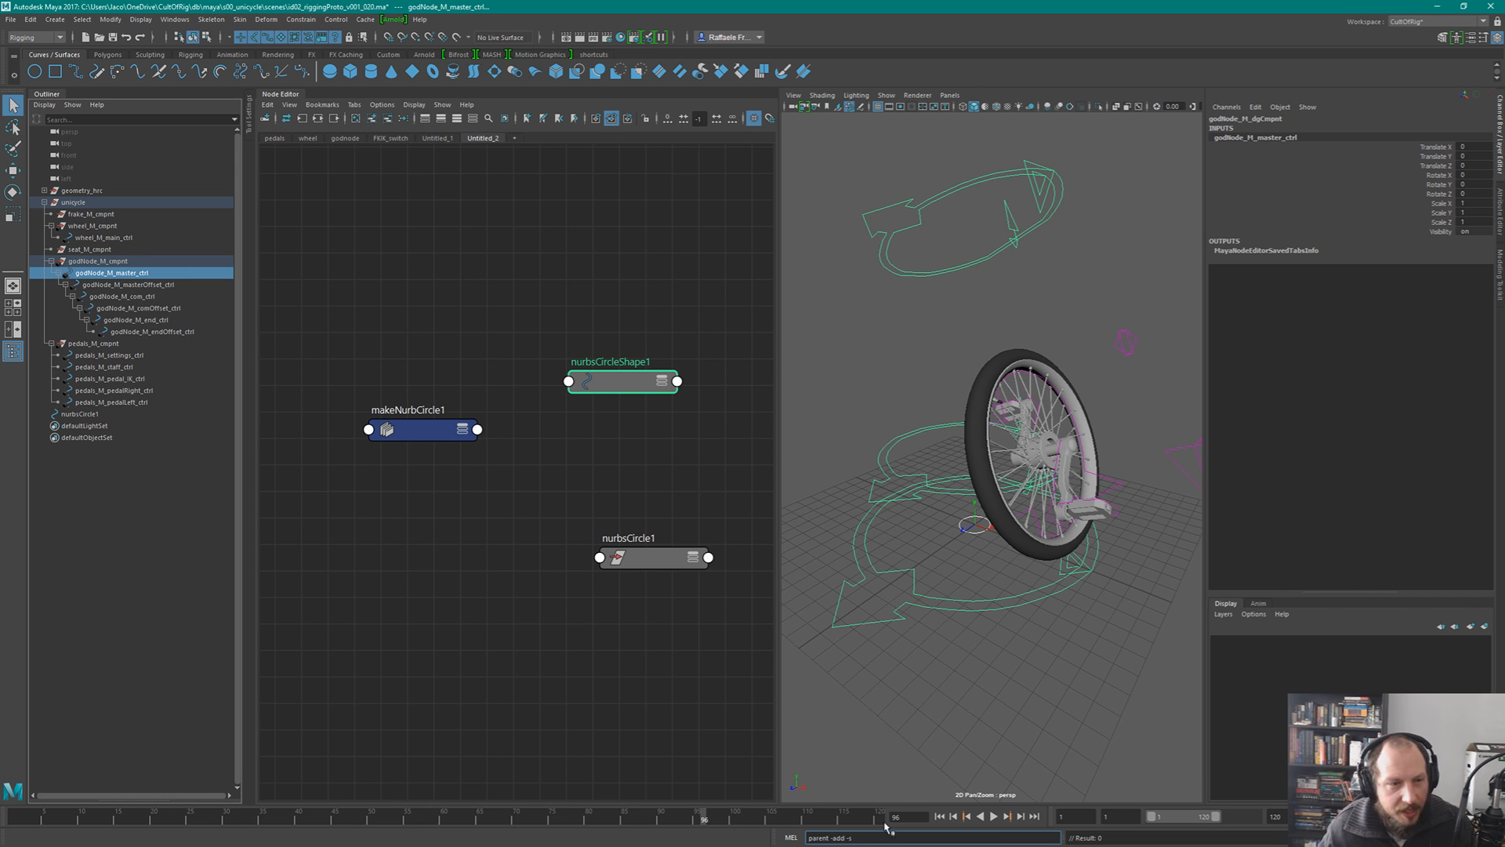
key("Return")
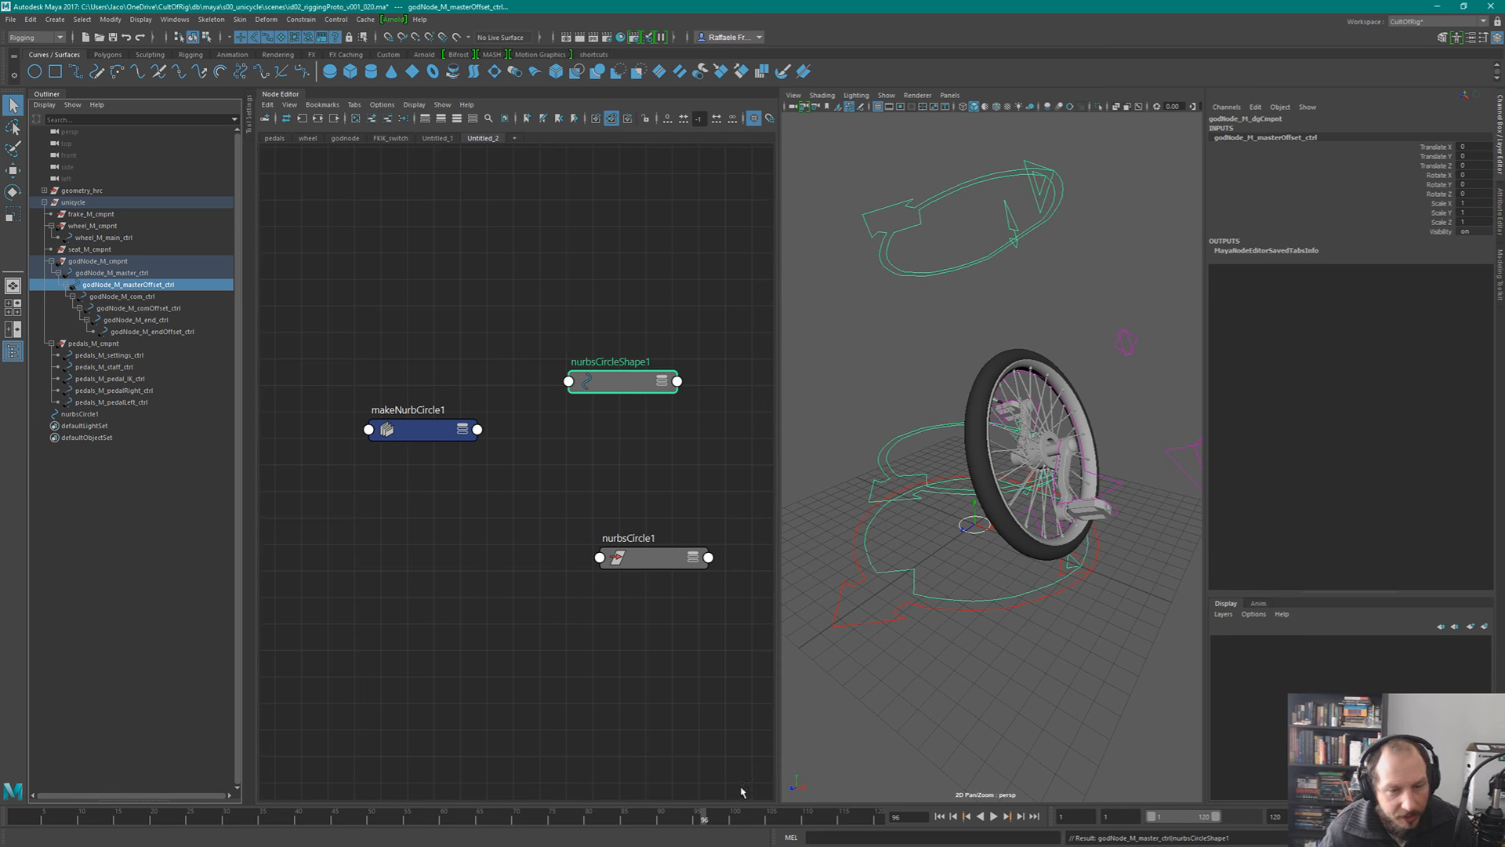
- Instance the nurbsCircleShape1 shape under godNode_M_masterOffset_ctrl and under godNode_M_com_ctrl with the MEL command parent -add -s
left_click(857, 836)
key("Up")
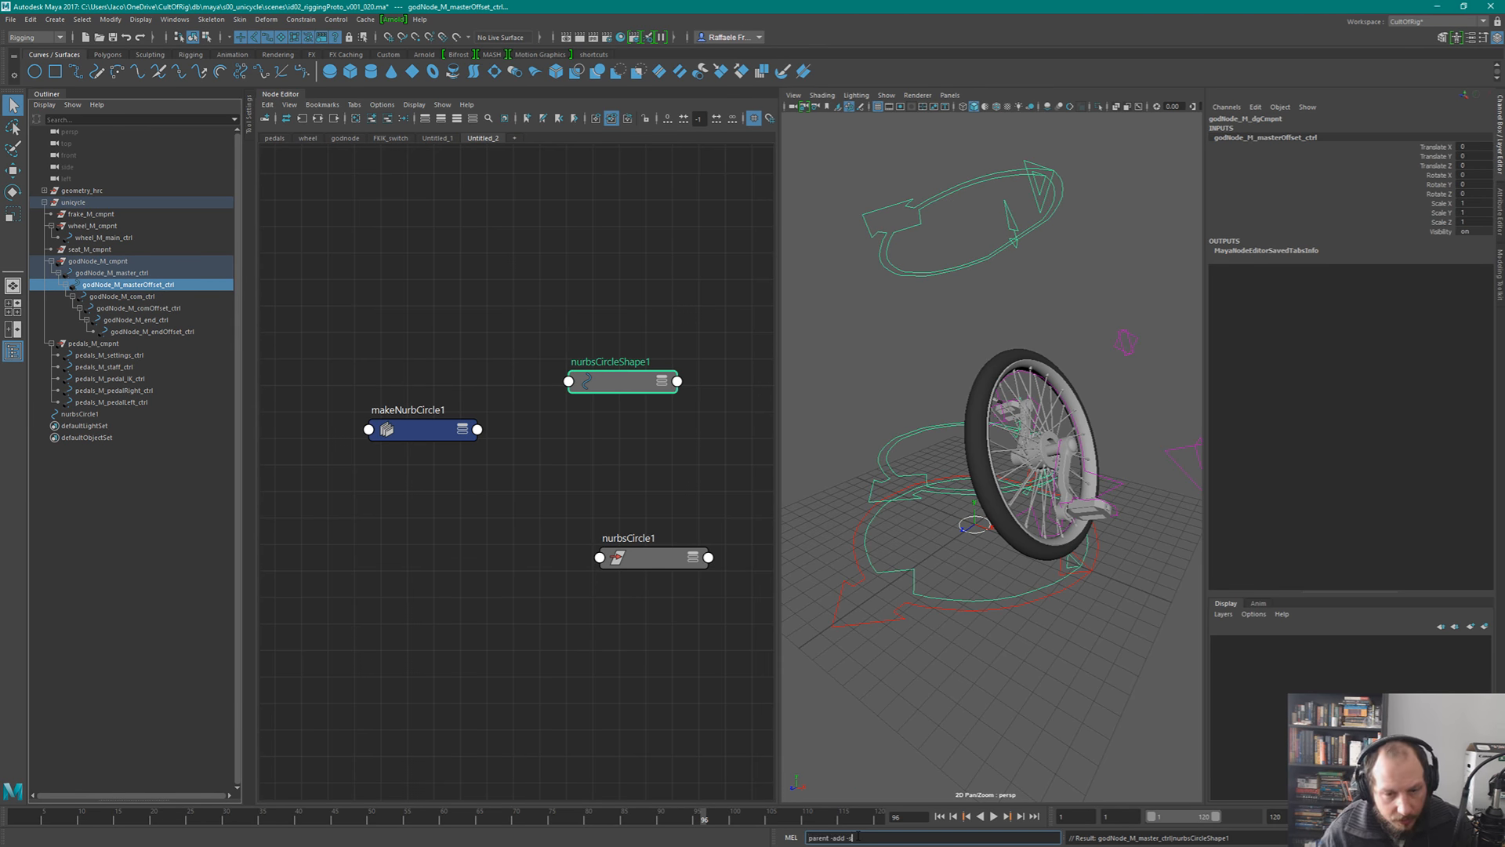
key("Return")
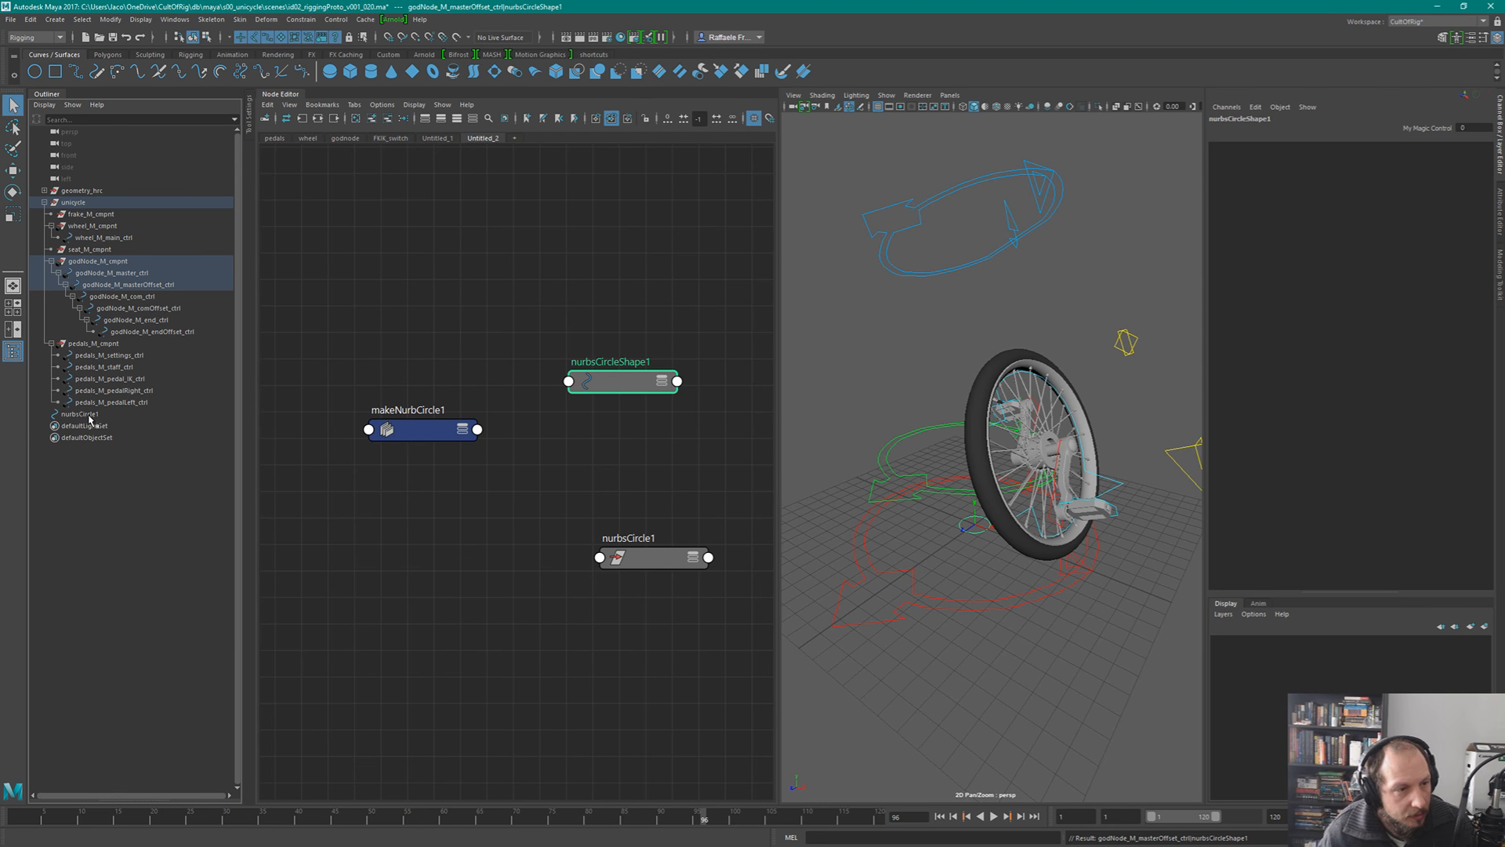
left_click(138, 299)
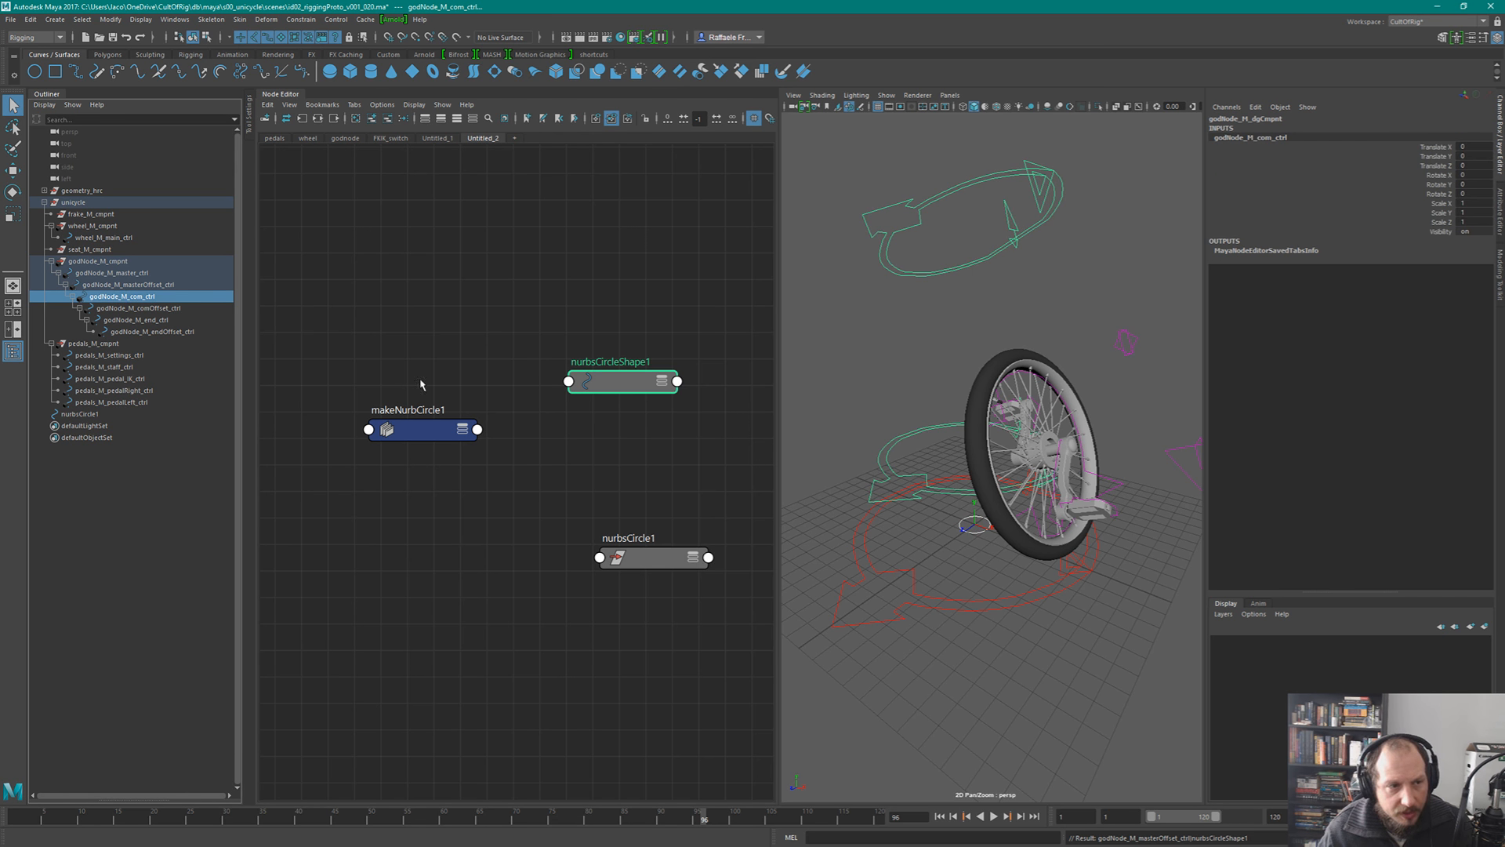
left_click(859, 837)
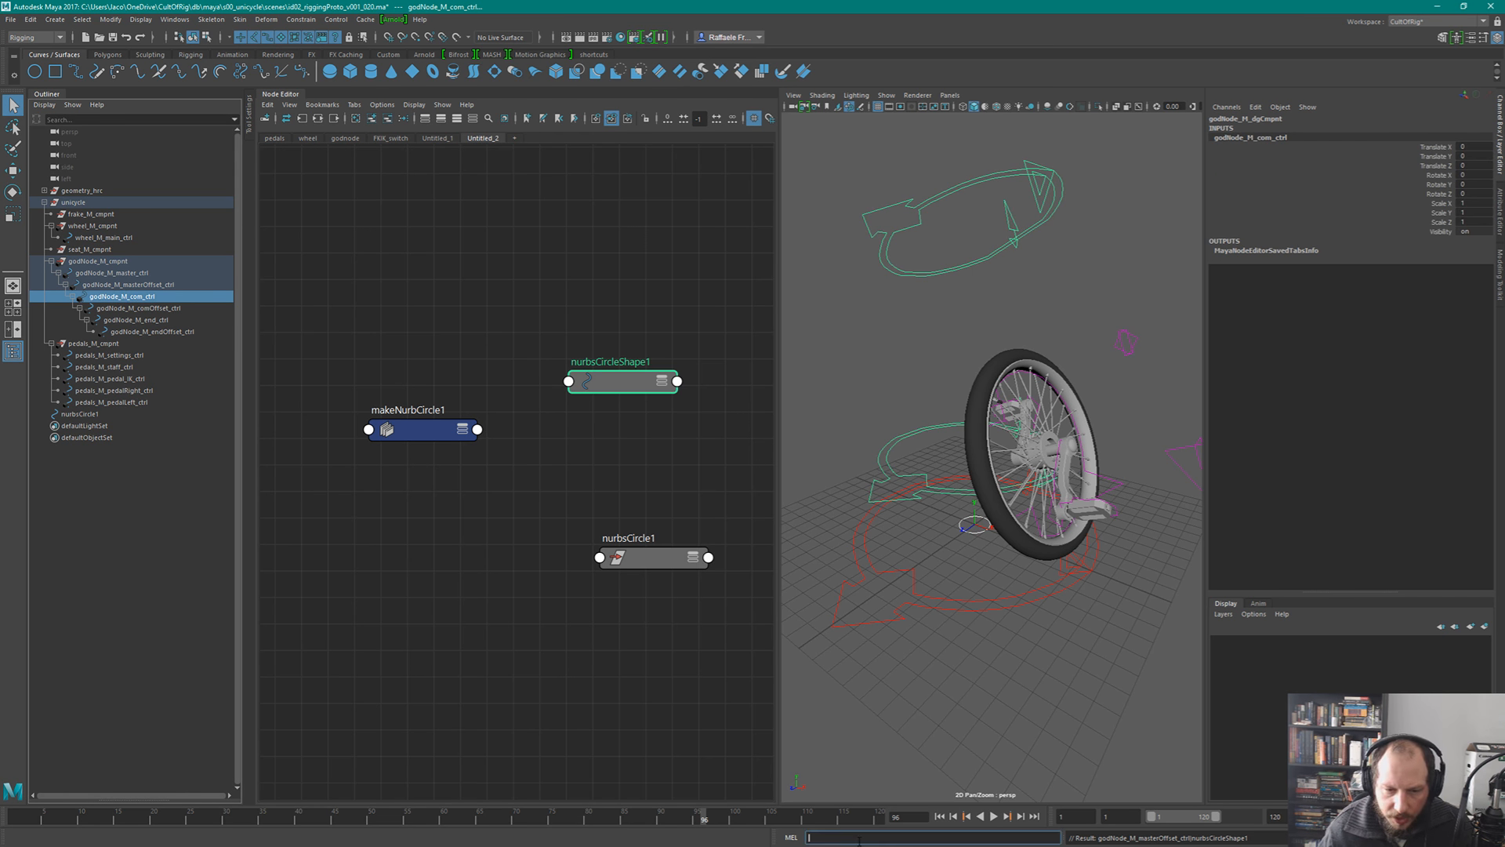
key("Up")
key("Return")
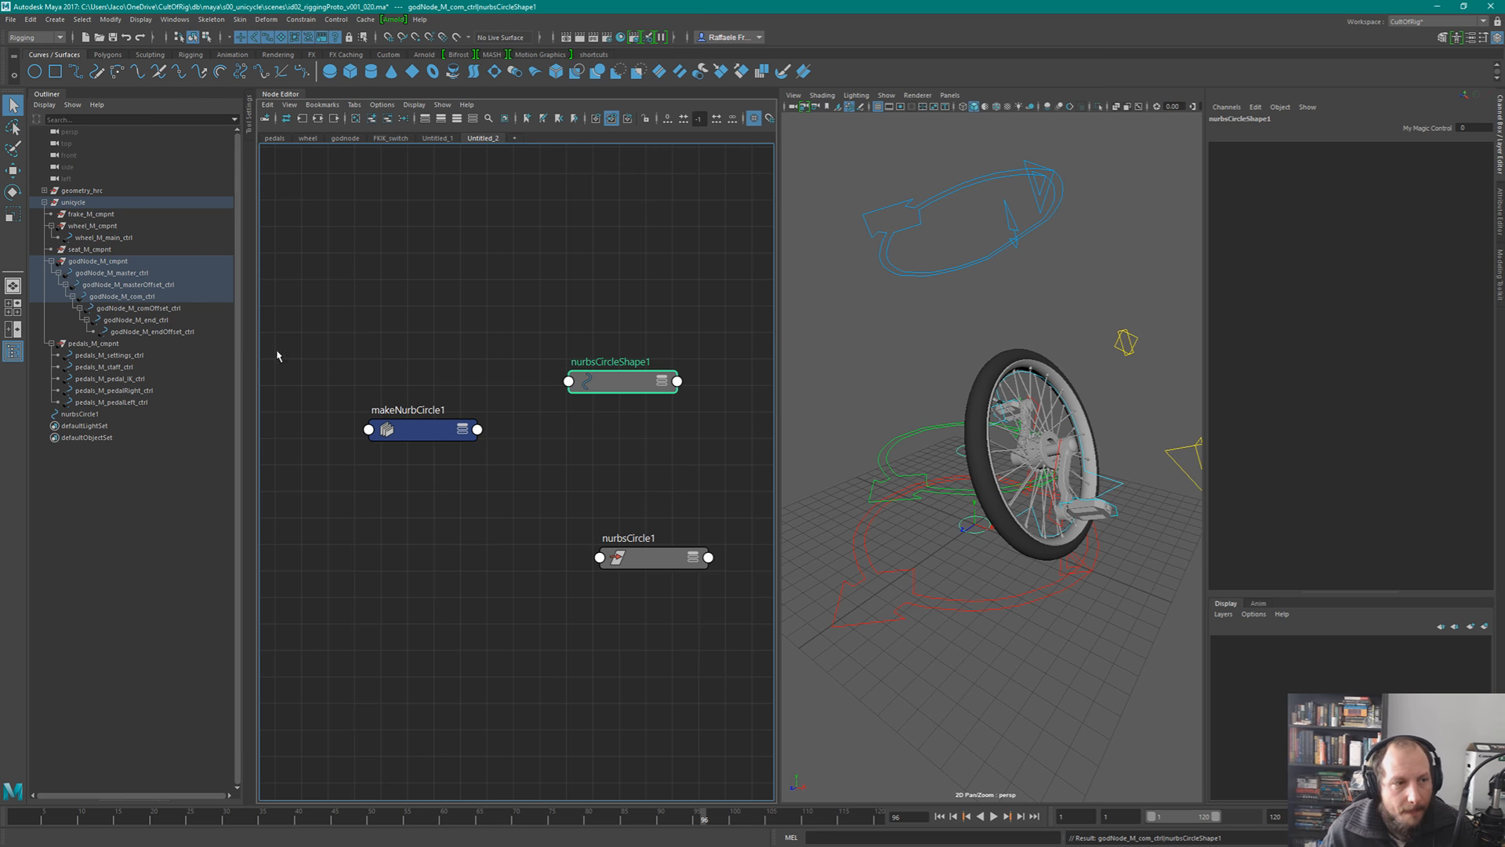
- Check the My Magic Control attribute on godNode_M_com_ctrl, godNode_M_master_ctrl, godNode_M_masterOffset_ctrl and the original nurbsCircle1 transform
left_click(125, 298)
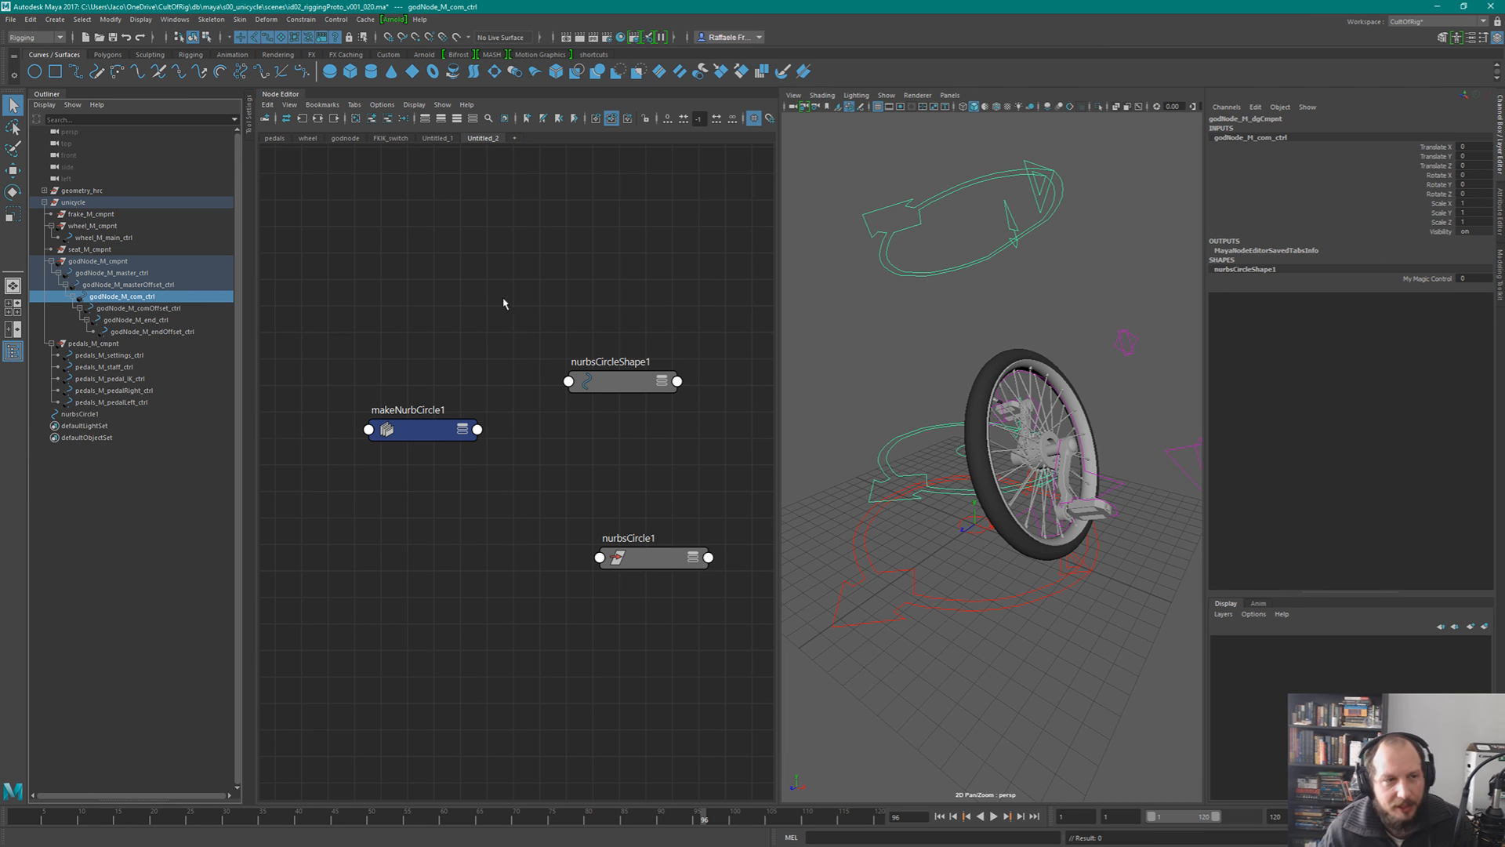
left_click(141, 276)
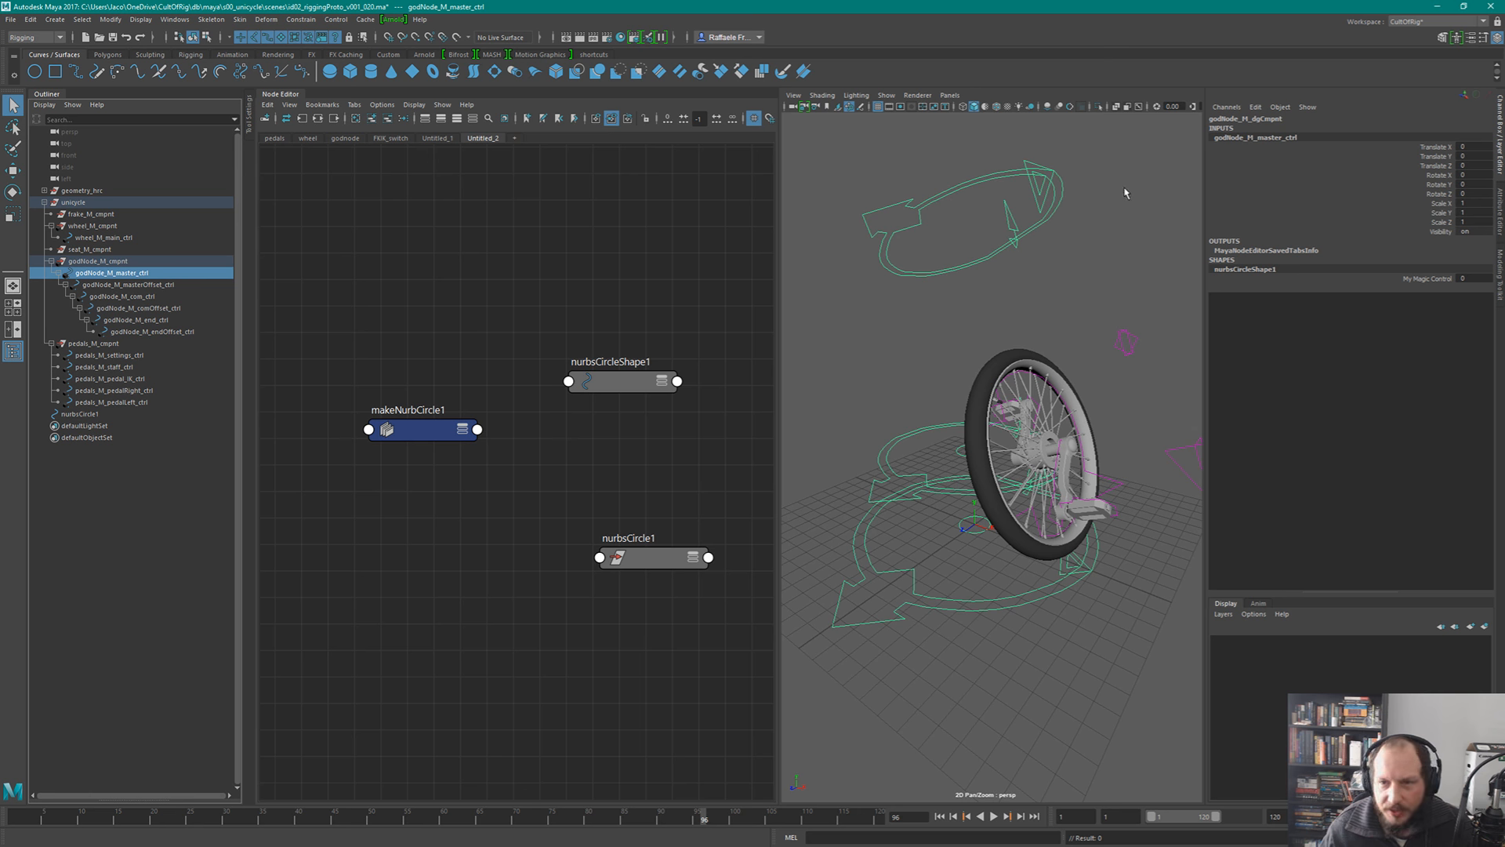
left_click(1450, 278)
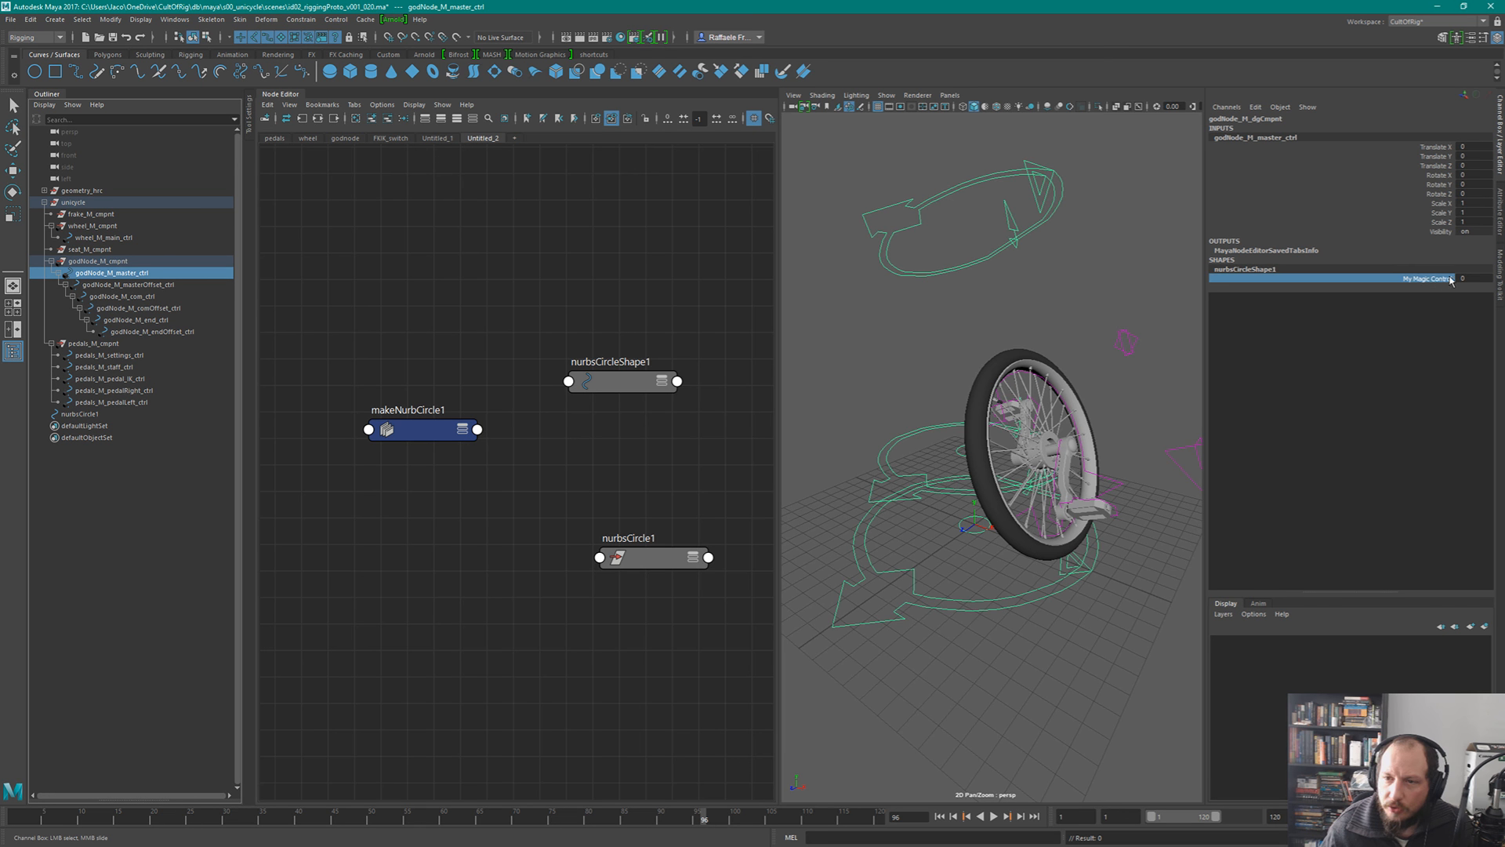
left_click_drag(1021, 223, 1045, 182, "alt")
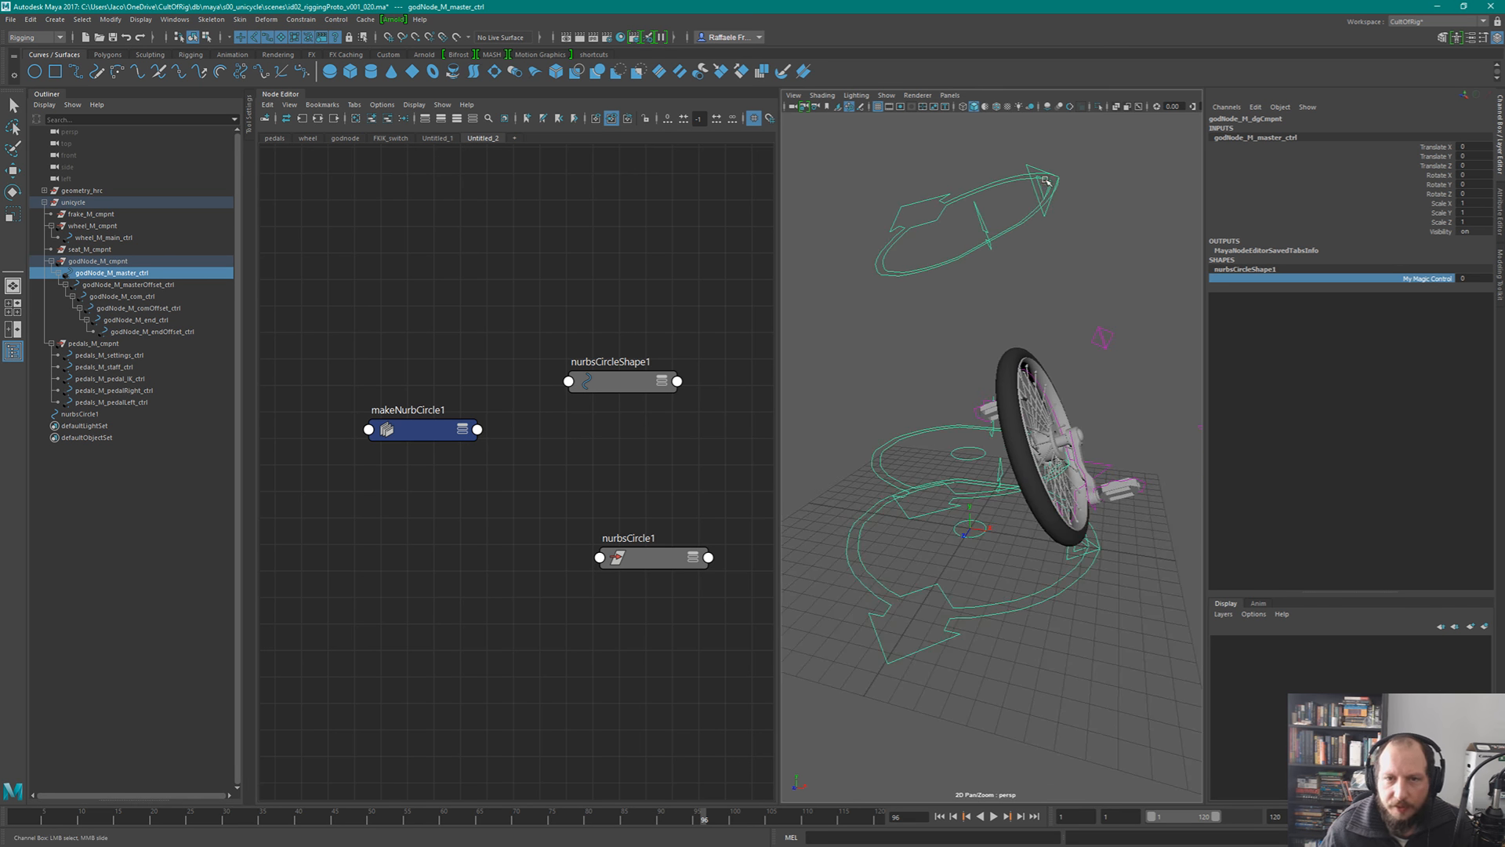
left_click(1064, 179)
left_click(100, 274)
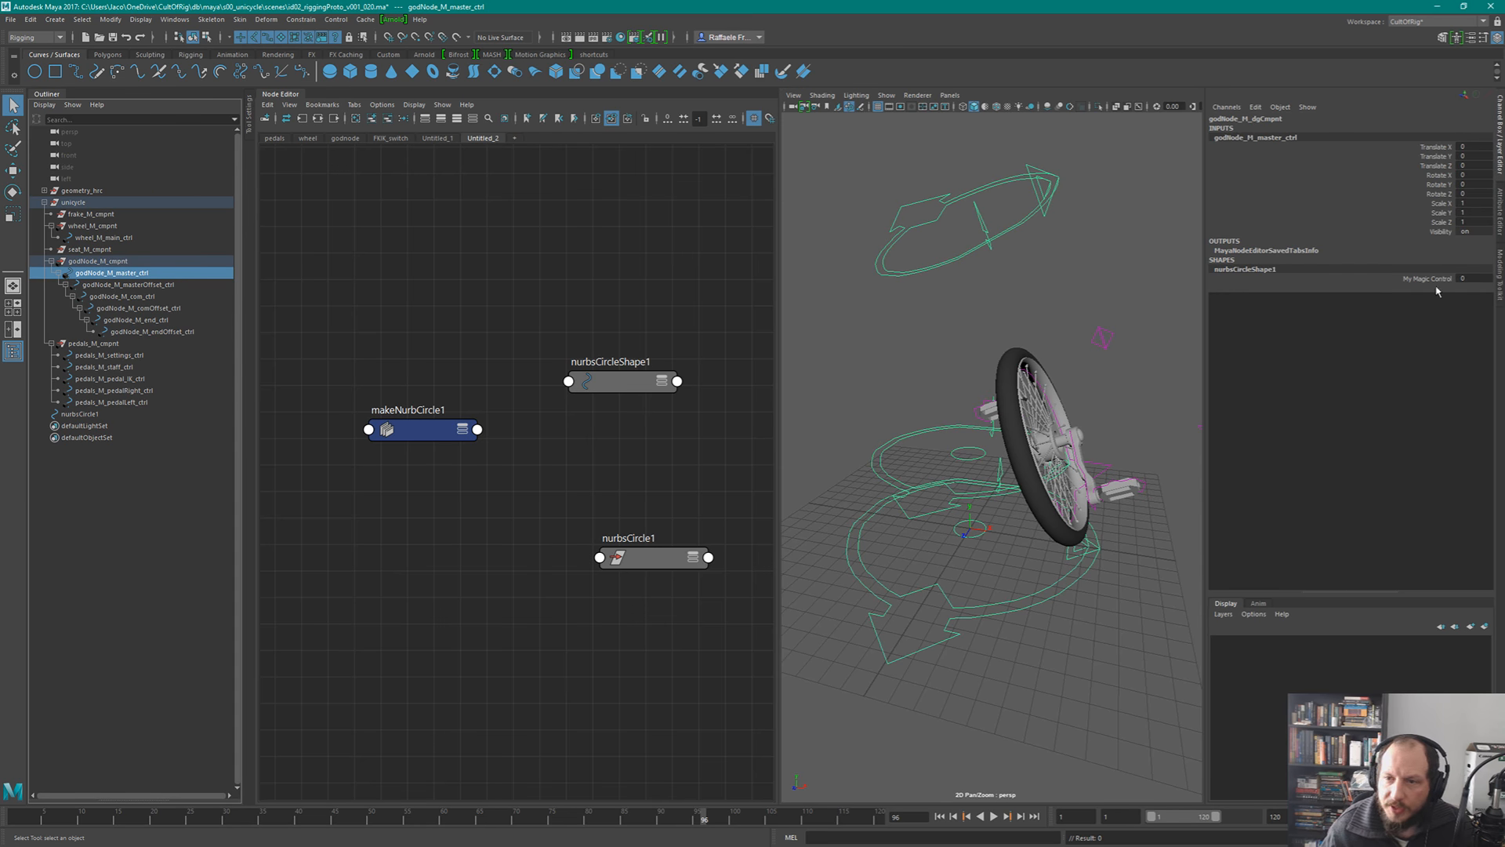
left_click(148, 285)
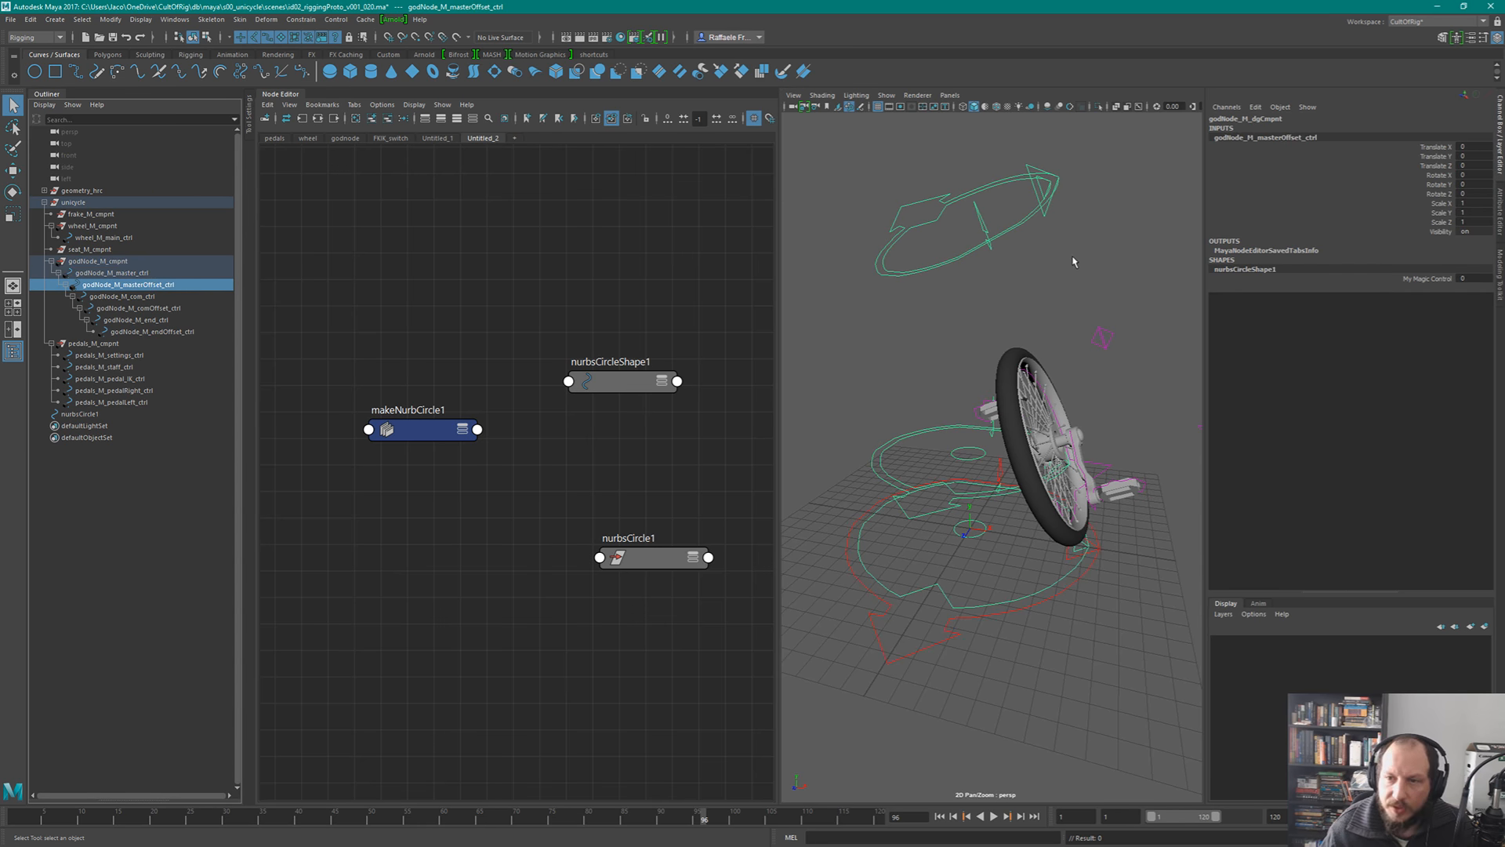
left_click(126, 297)
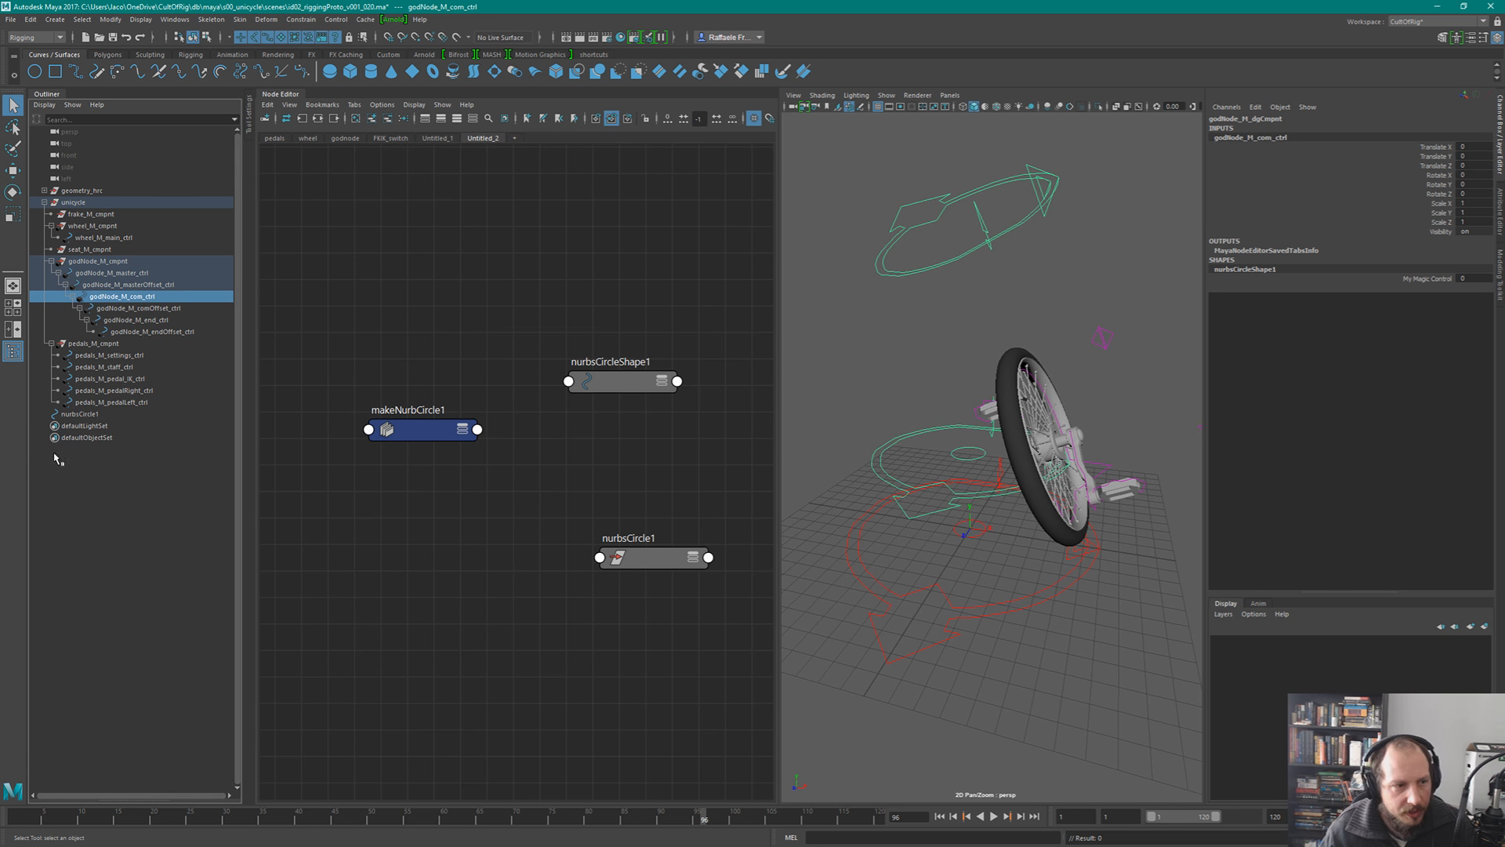
left_click(109, 415)
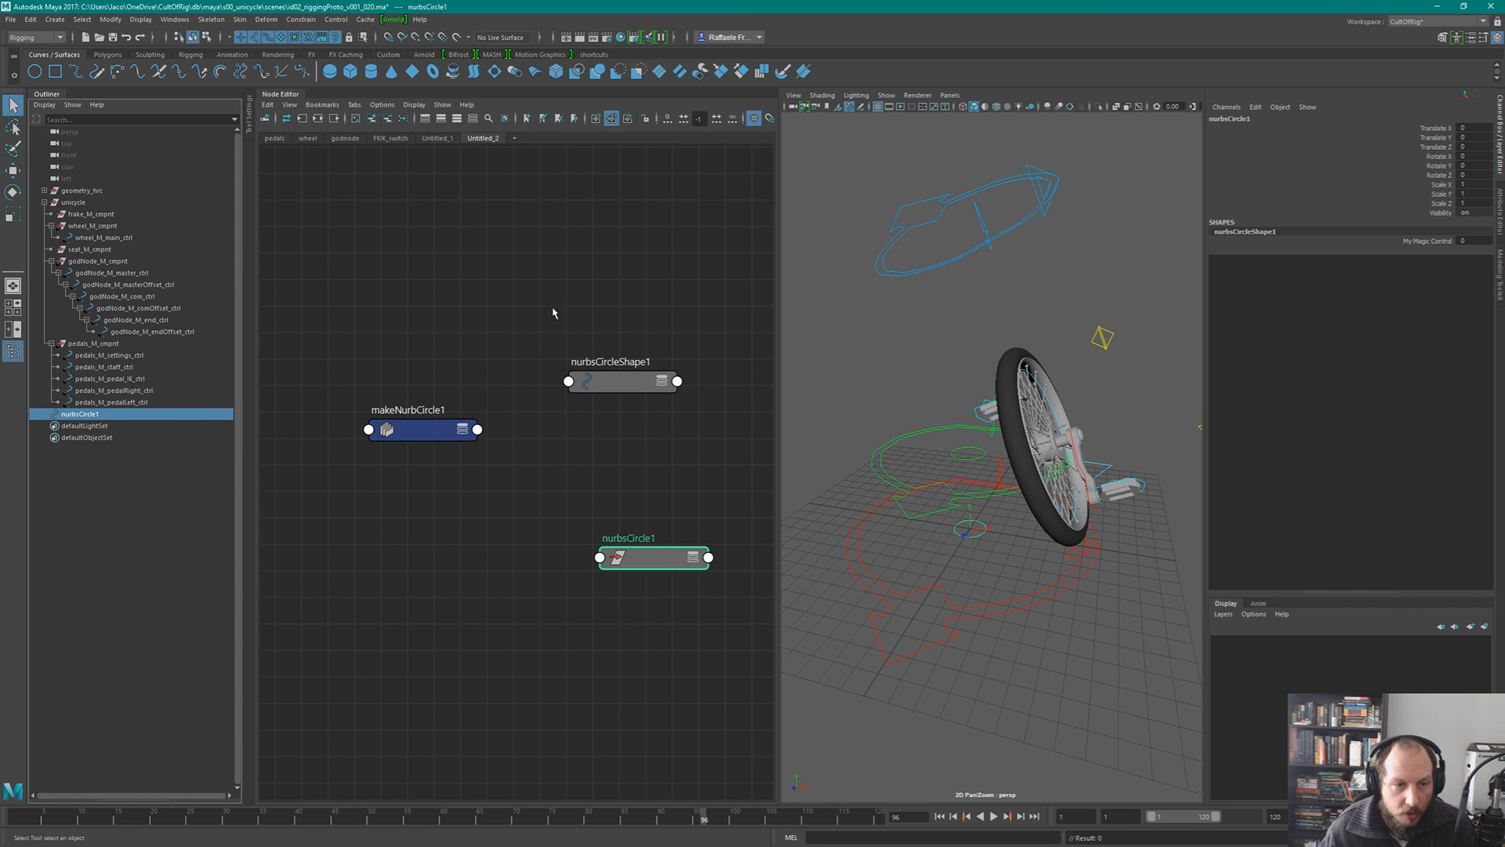
- Rename the nurbsCircleShape1 shape node as godNode_M_hiddenProxies
left_click_drag(553, 311, 730, 466)
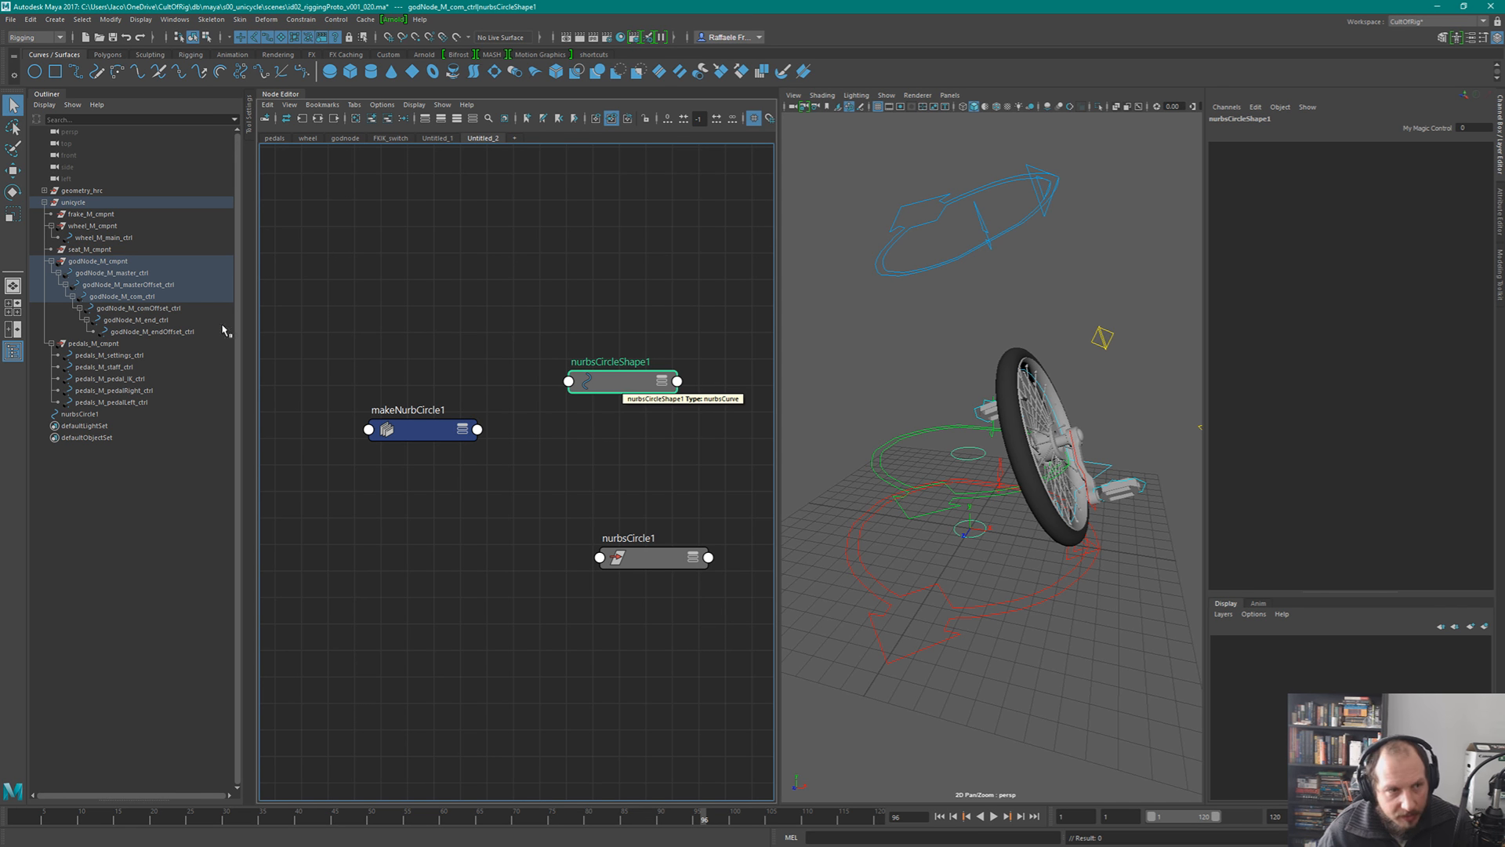
double_click(609, 362)
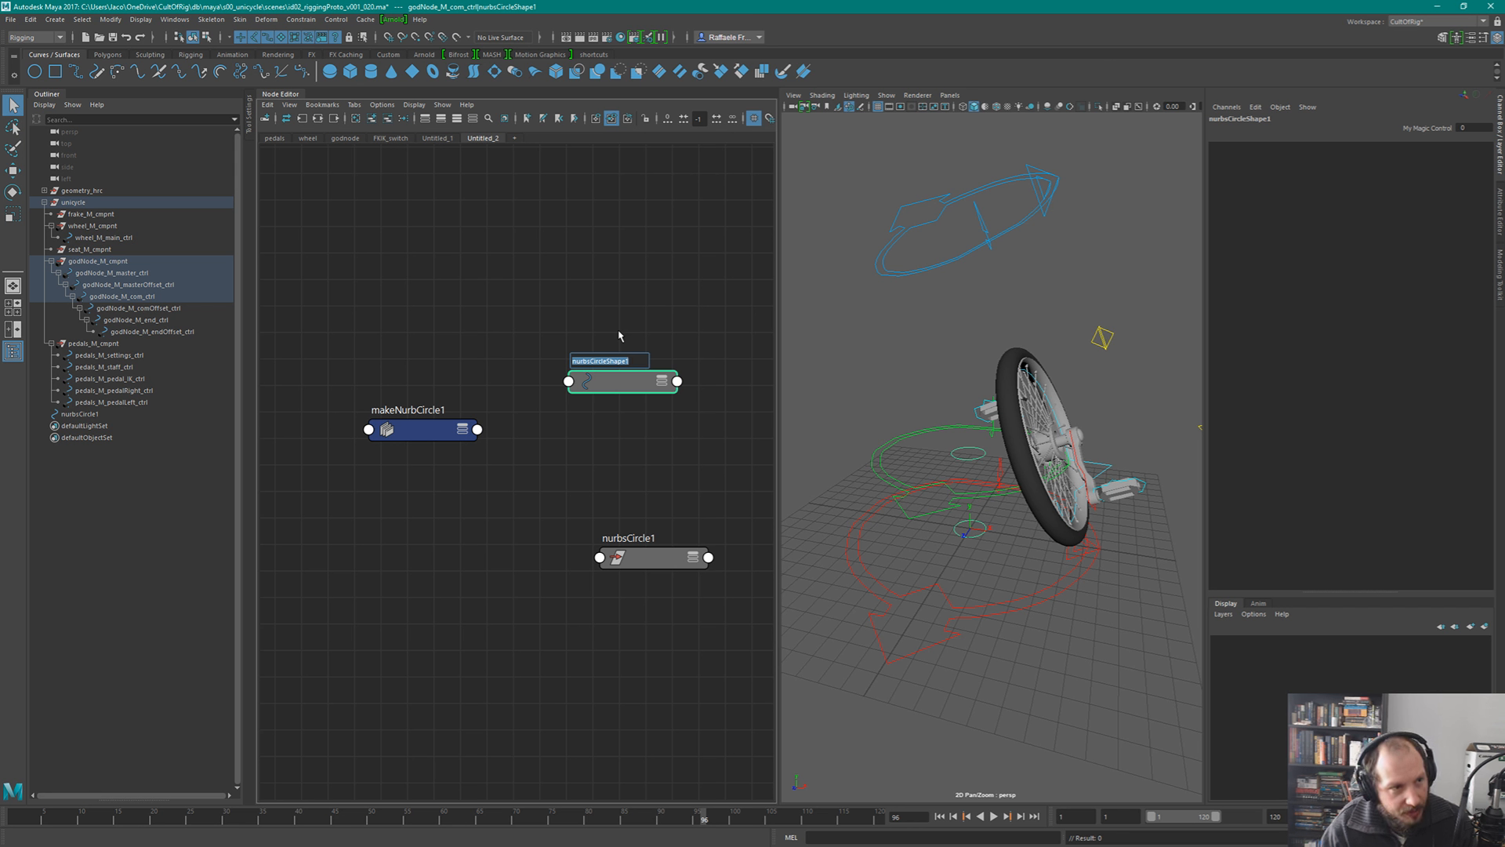
type("god")
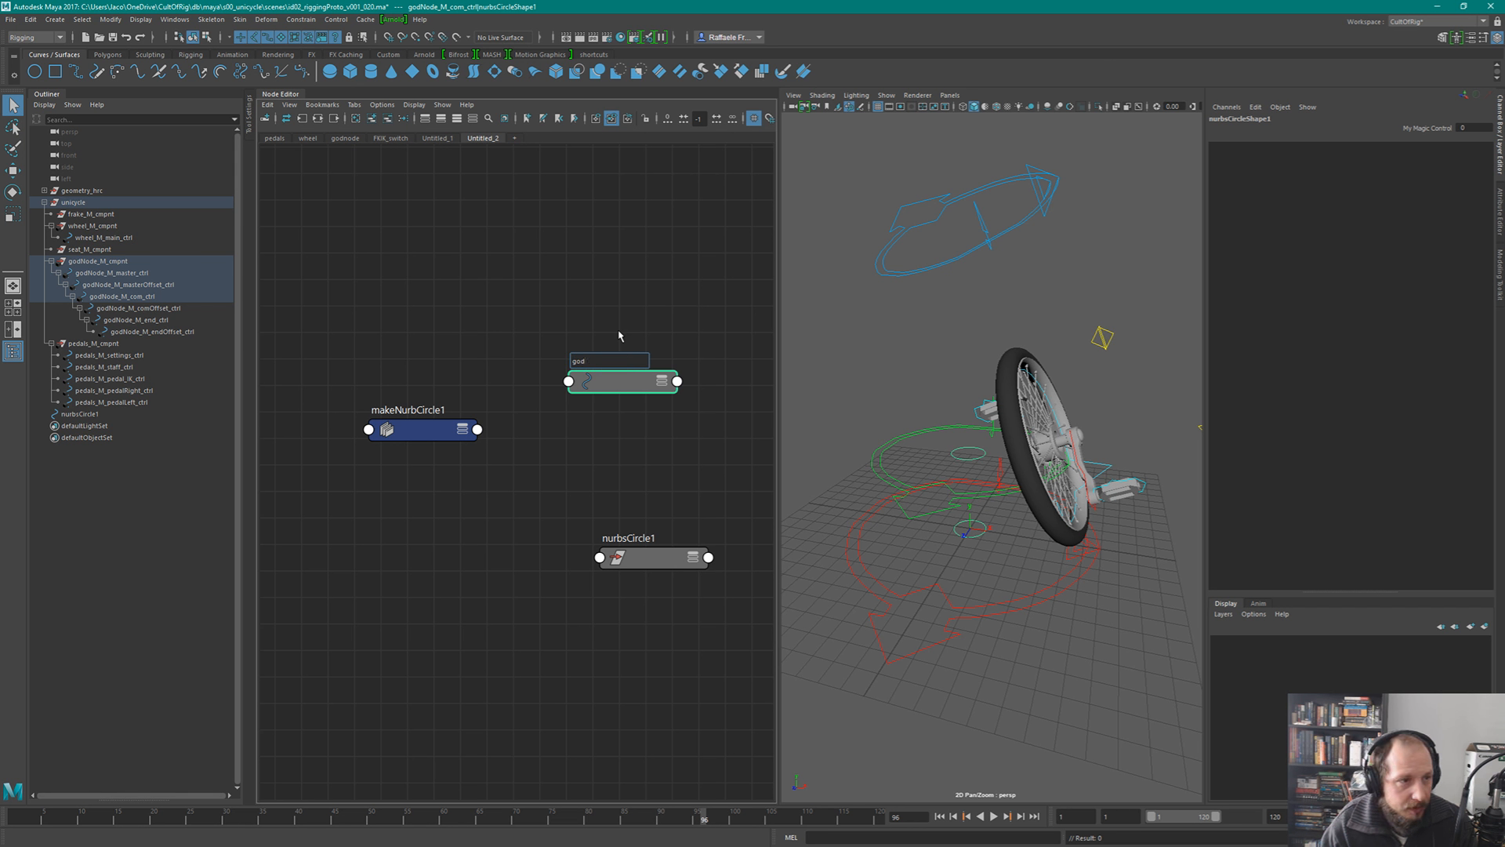
type("Node_M_")
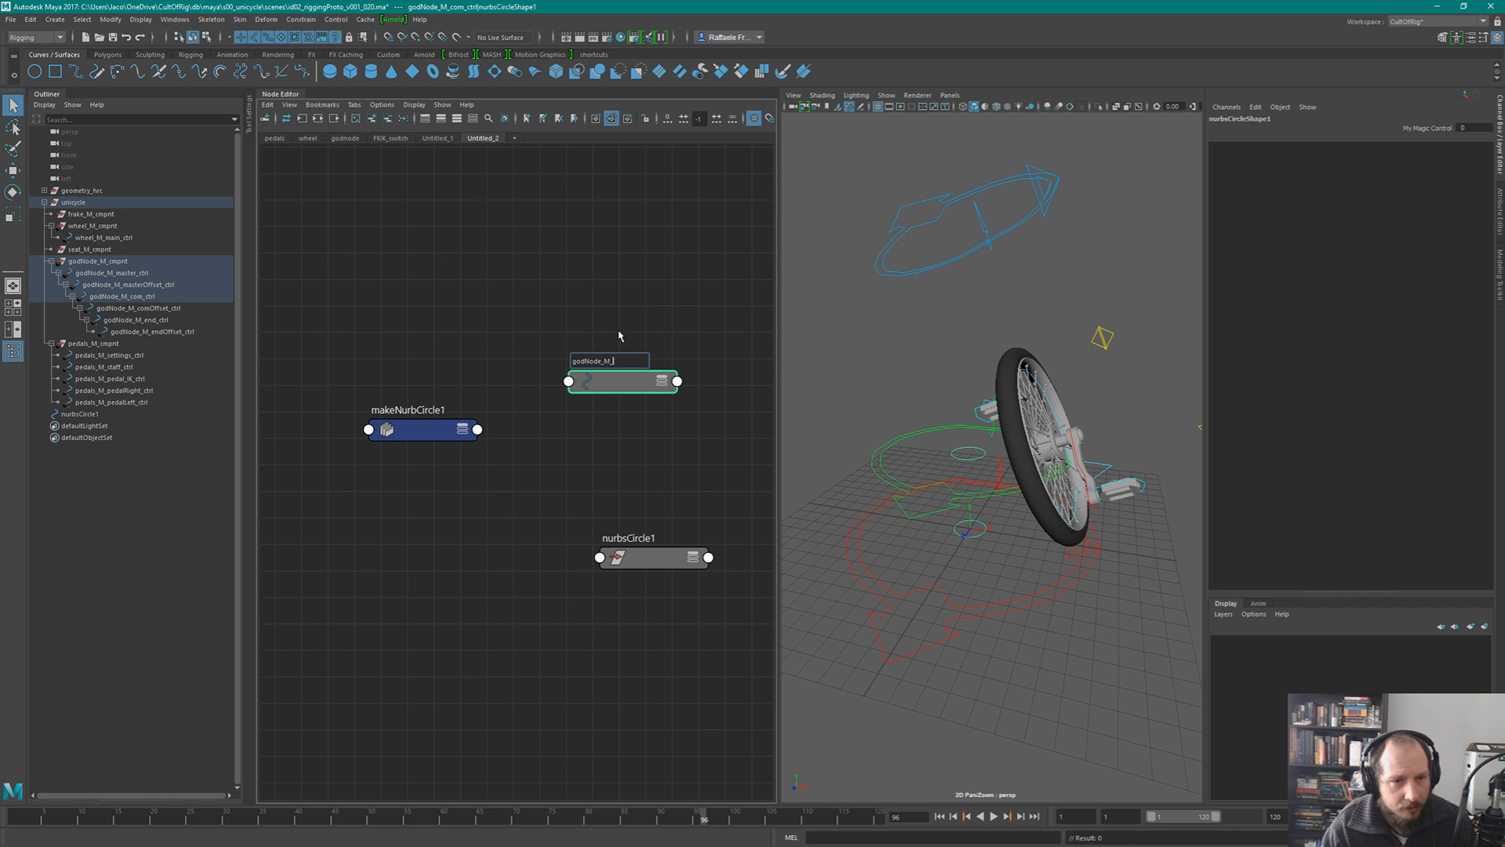
type("hiddenCon")
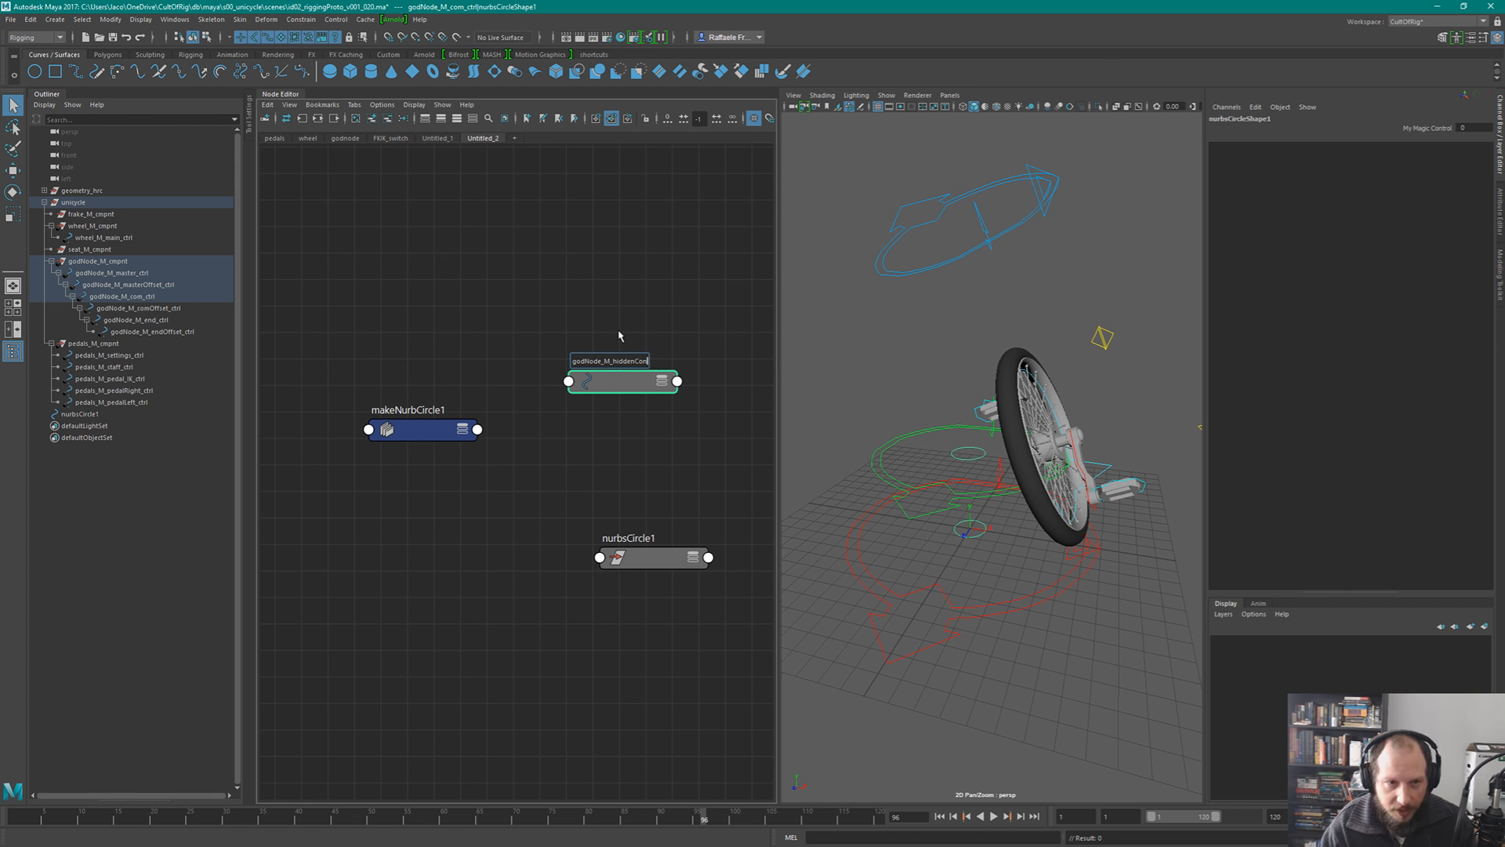
key("BackSpace")
key("BackSpace")
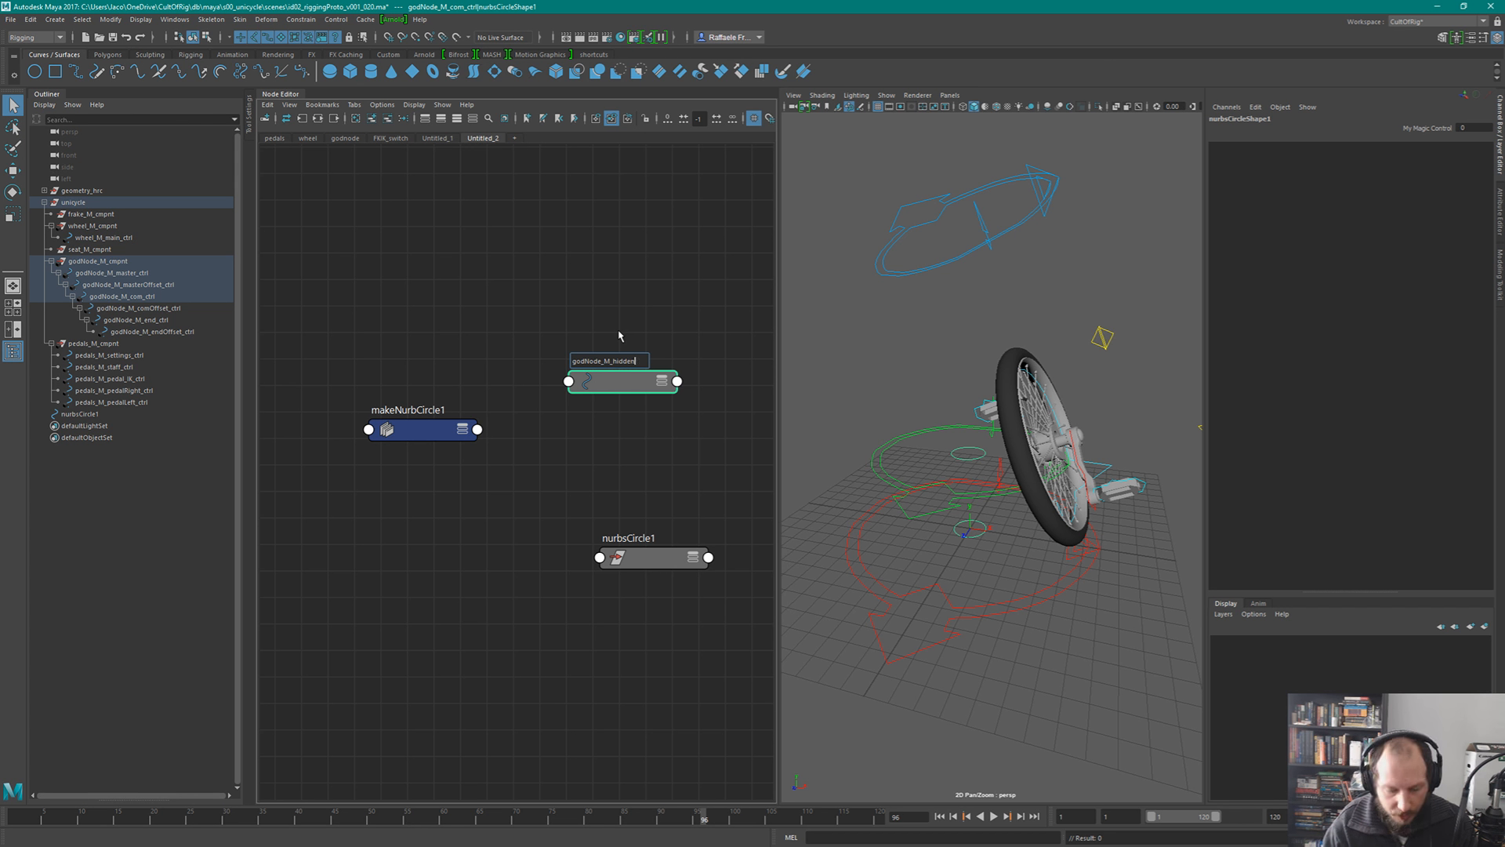
type("Proxies")
key("Return")
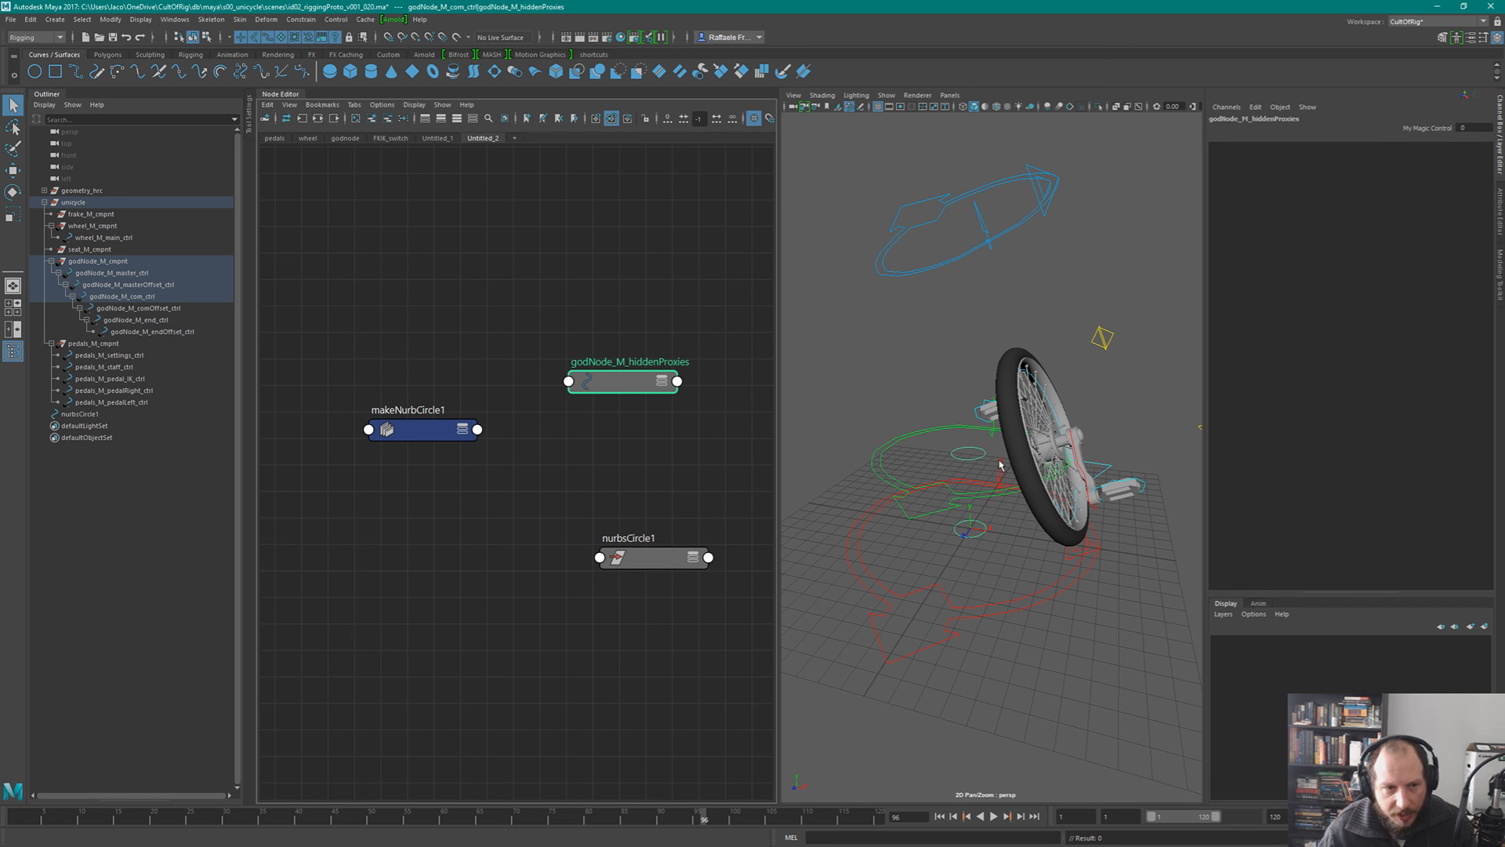
- Examine the instanced circles in the viewport by selecting those of godNode_M_com_ctrl, nurbsCircle1 and godNode_M_master_ctrl
left_click_drag(985, 470, 921, 488, "alt")
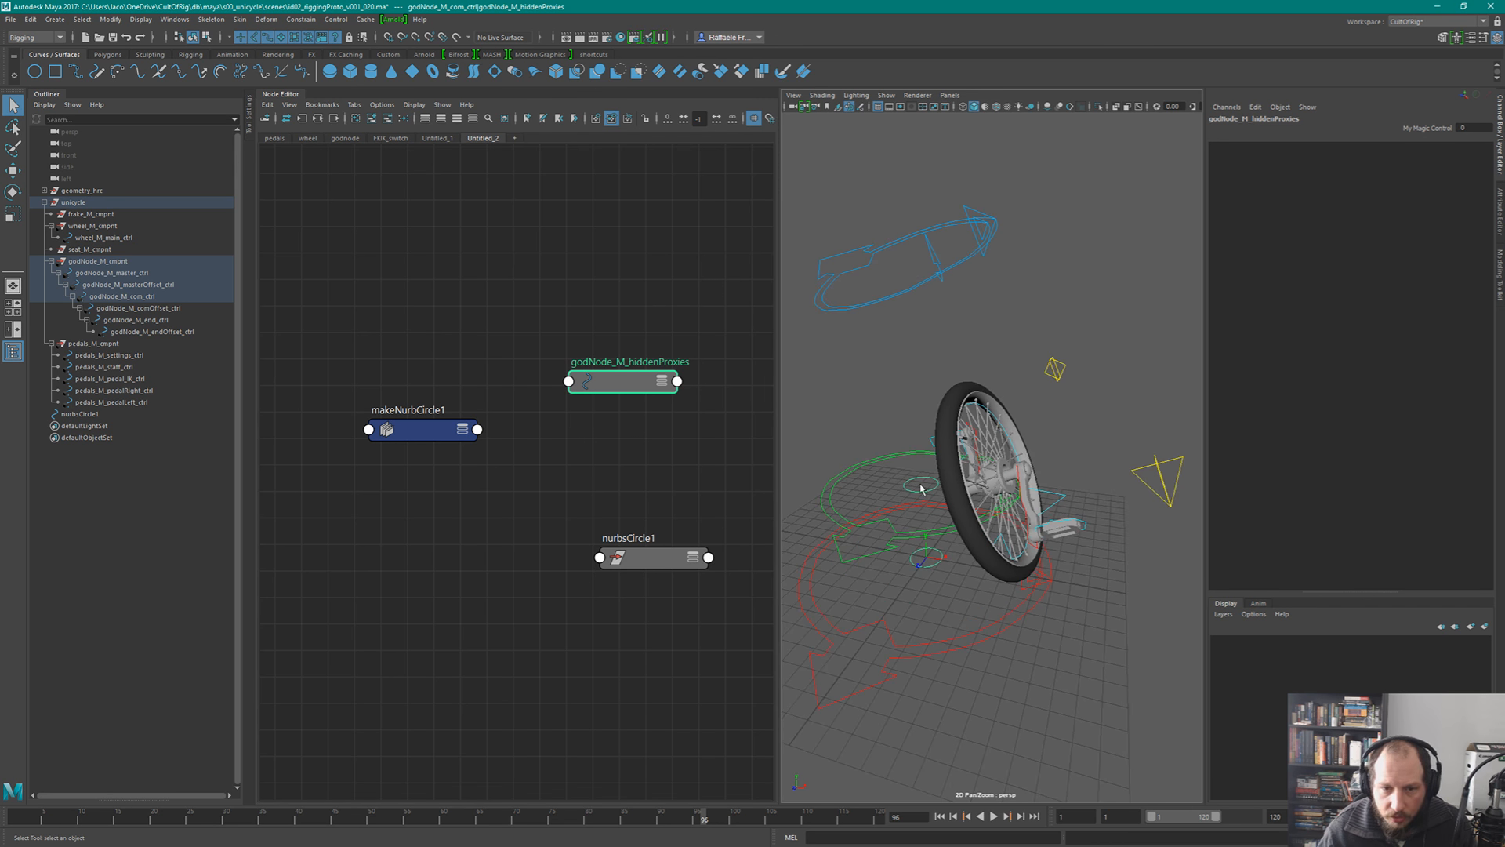
left_click(927, 490)
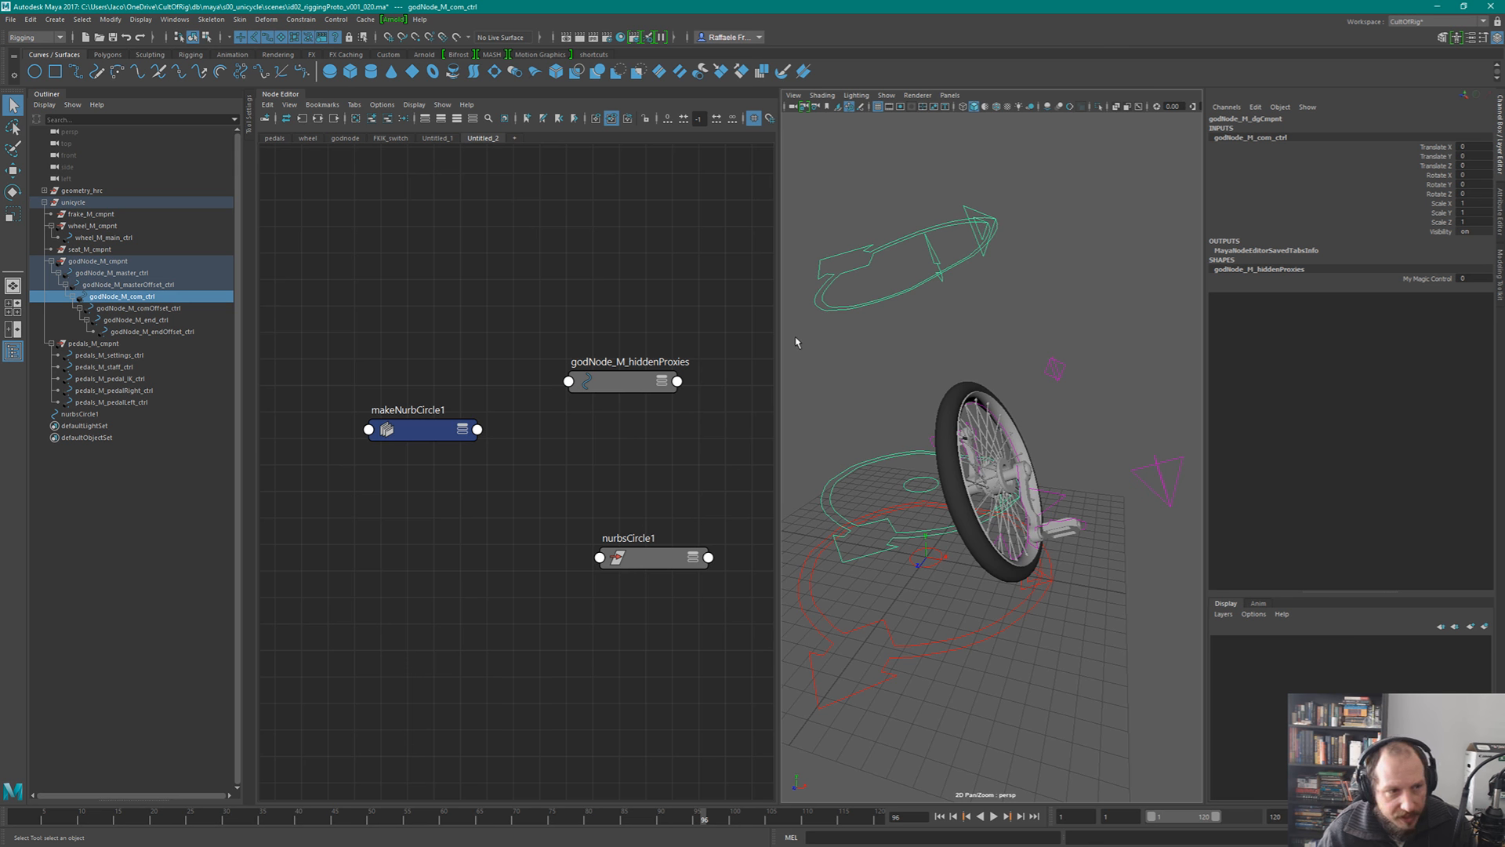
left_click(939, 563)
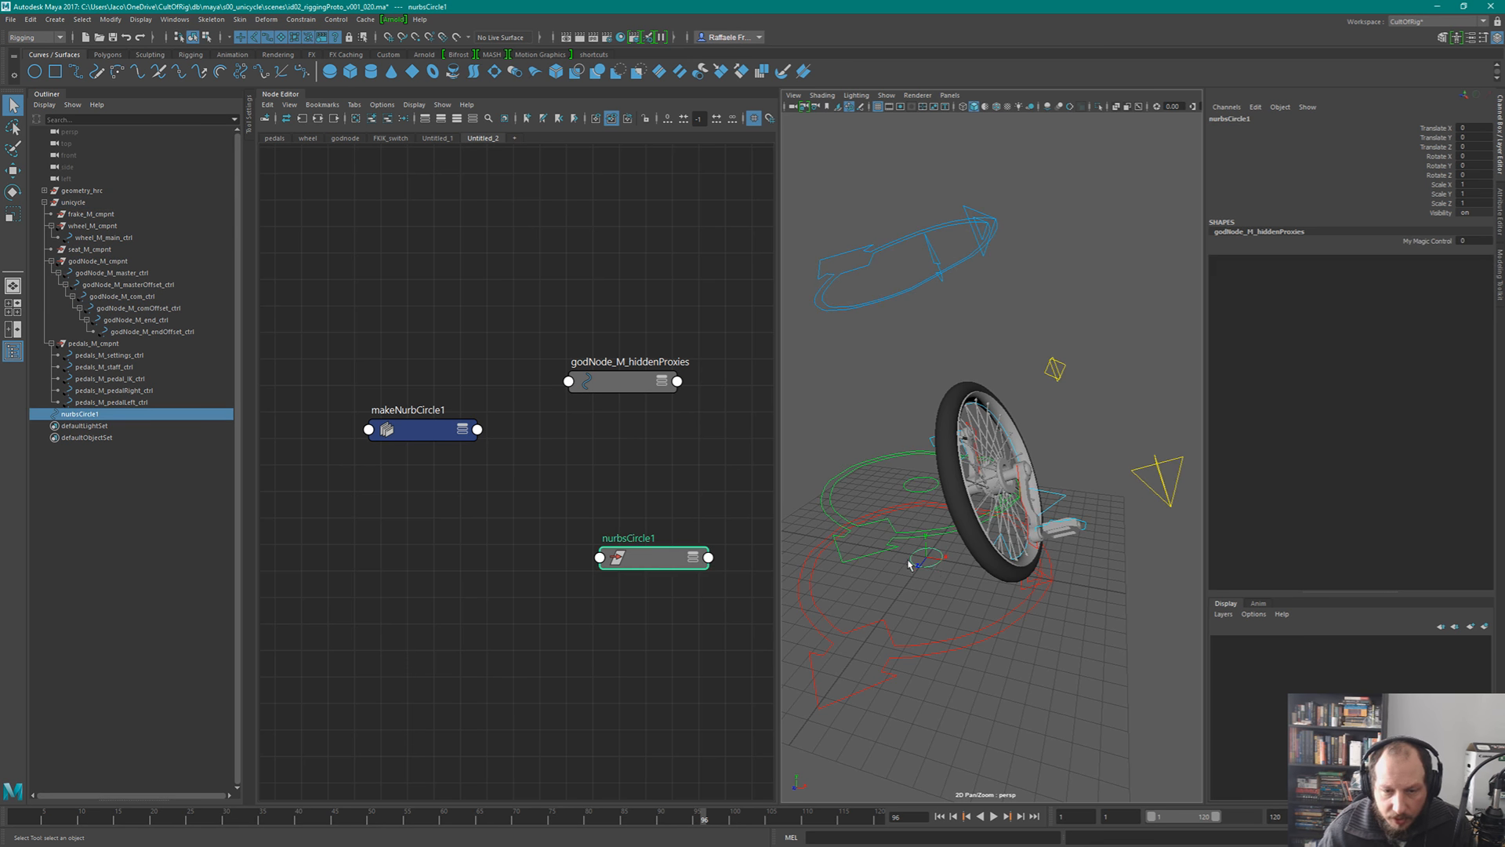
left_click_drag(936, 583, 1020, 558, "alt")
left_click(964, 561)
left_click(956, 544)
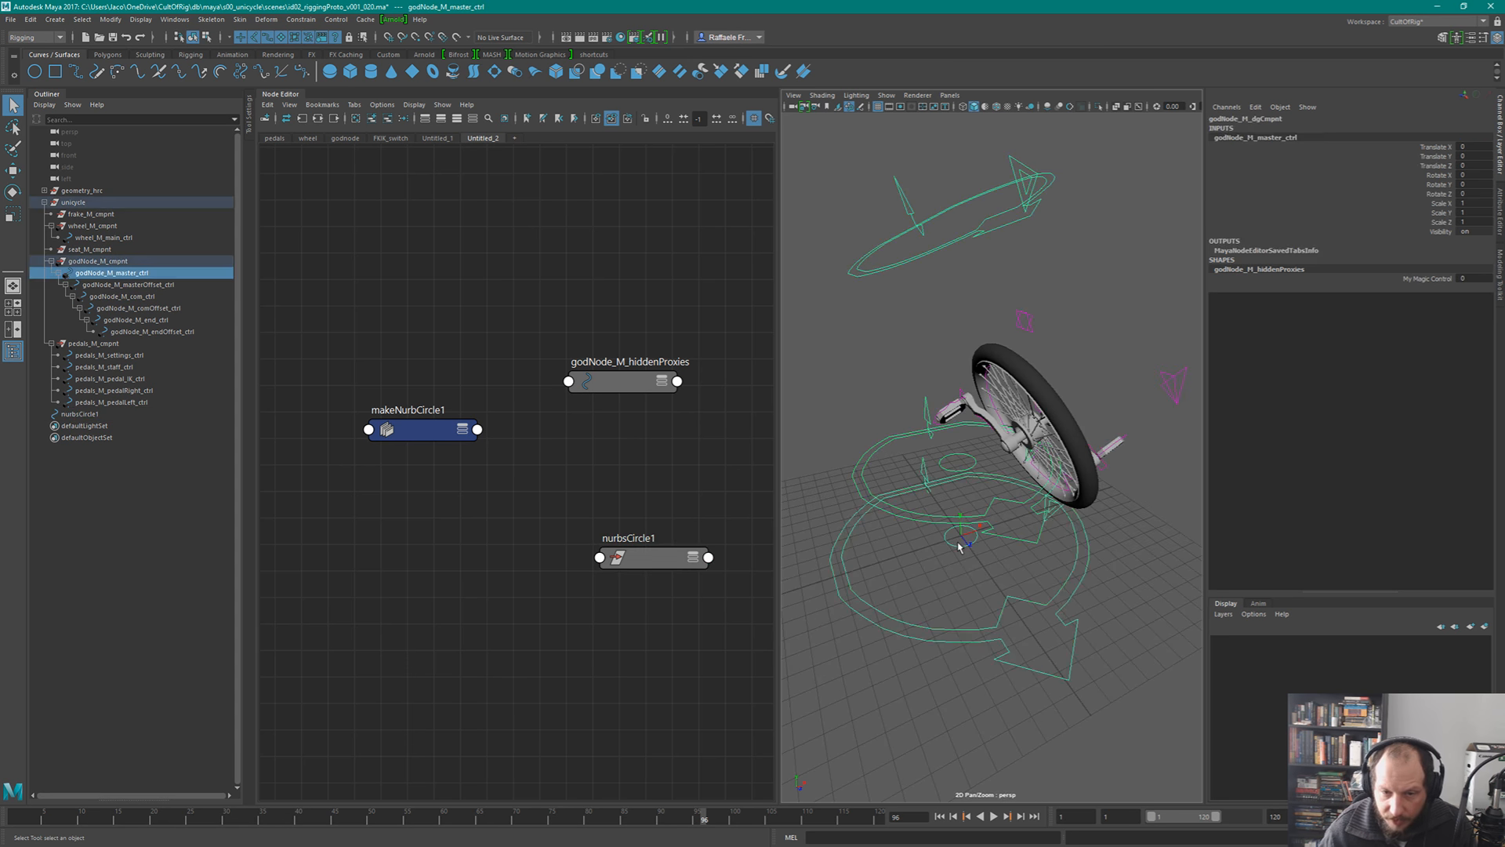
key("ctrl+z")
key("ctrl+z")
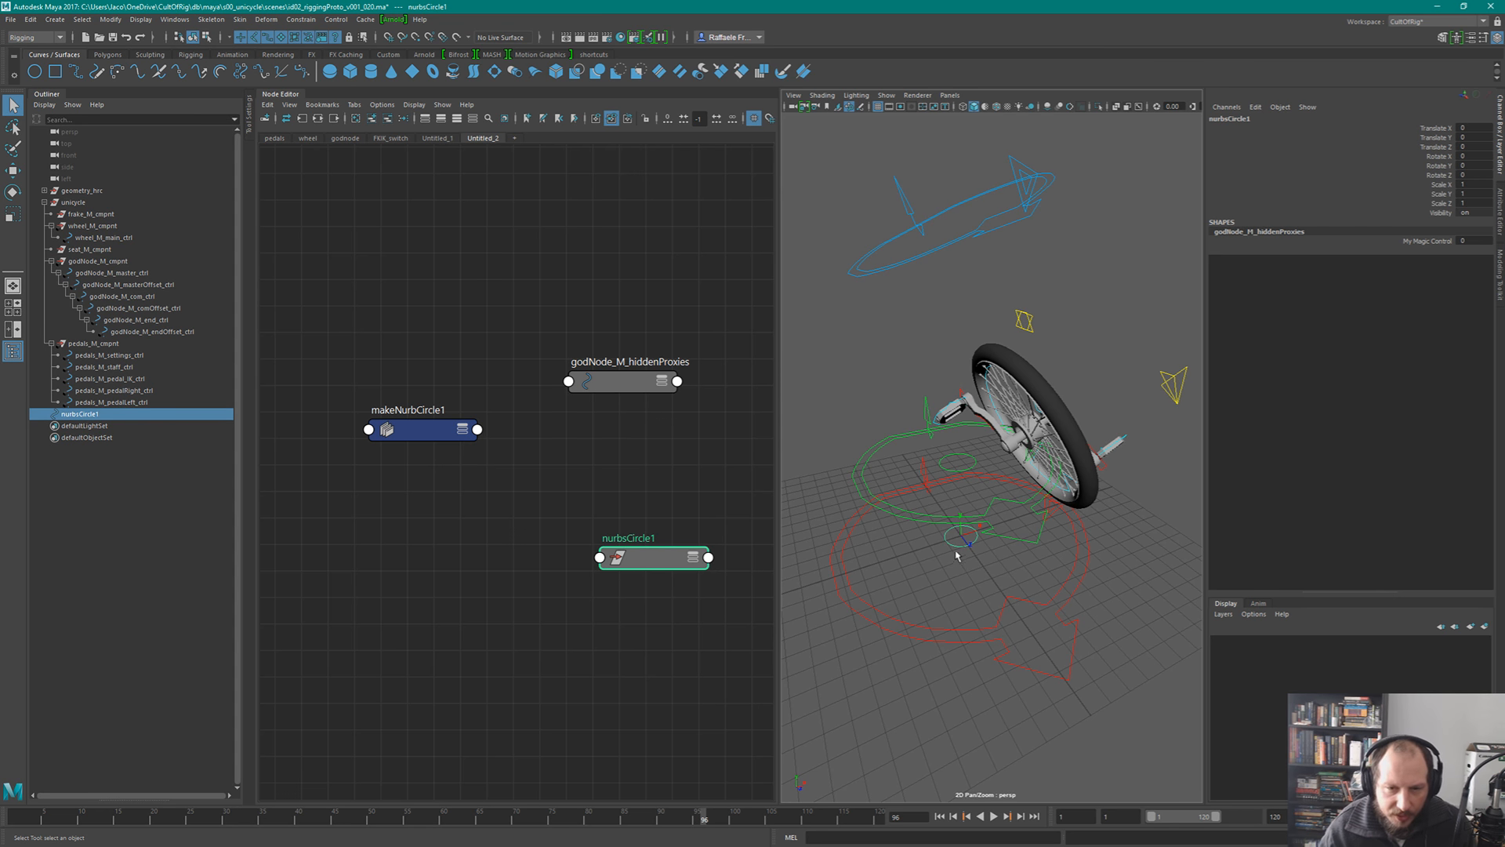
left_click(905, 613)
key("ctrl+z")
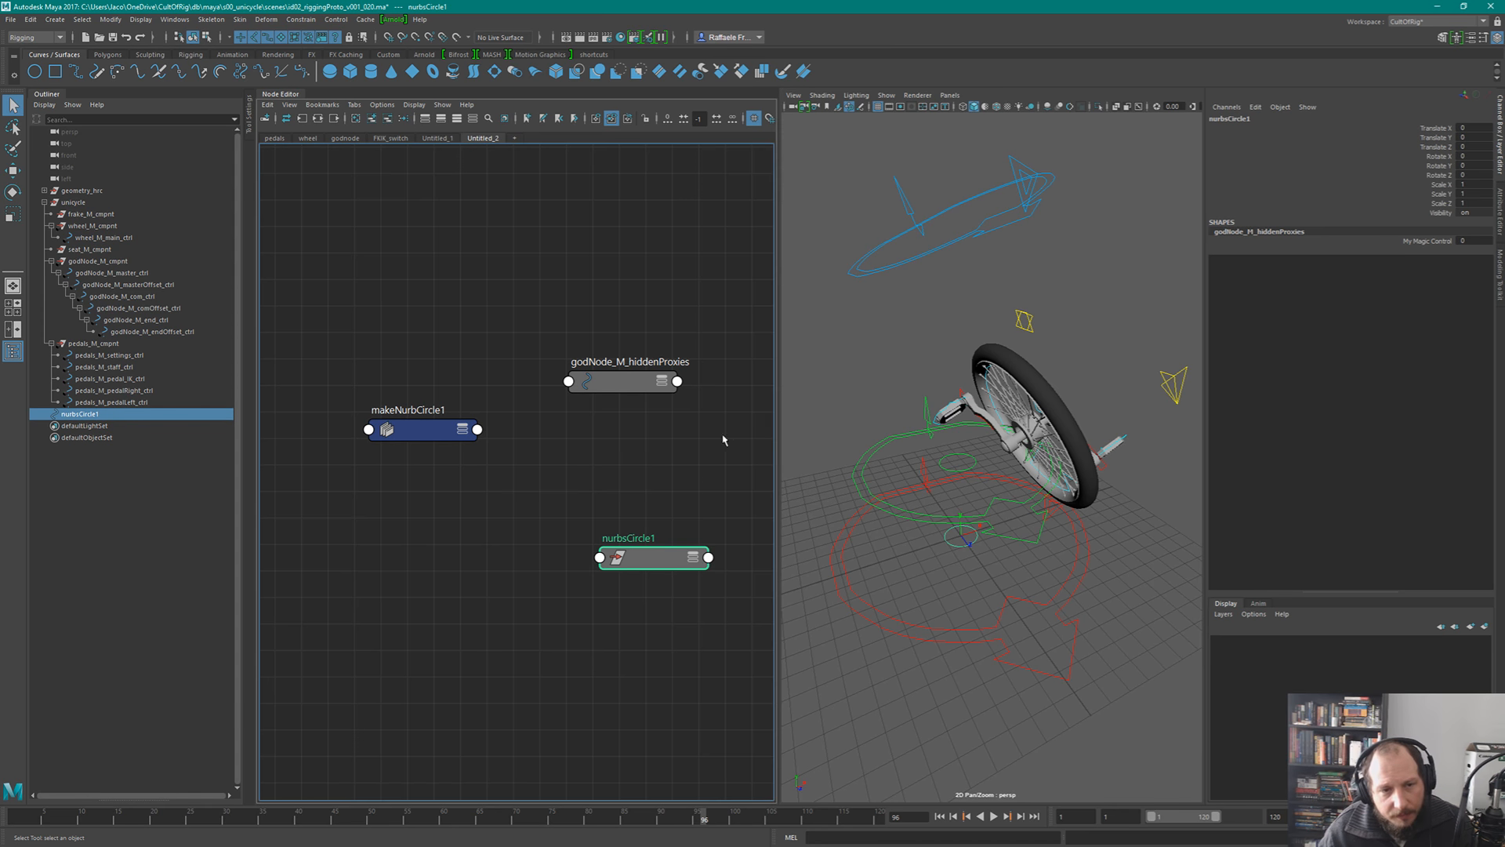
- Compare the godNode_M_hiddenProxies shape with the godNode_M_com_ctrl and nurbsCircle1 transforms, and inspect the attributes of pedals_M_settings_ctrl
left_click(642, 382)
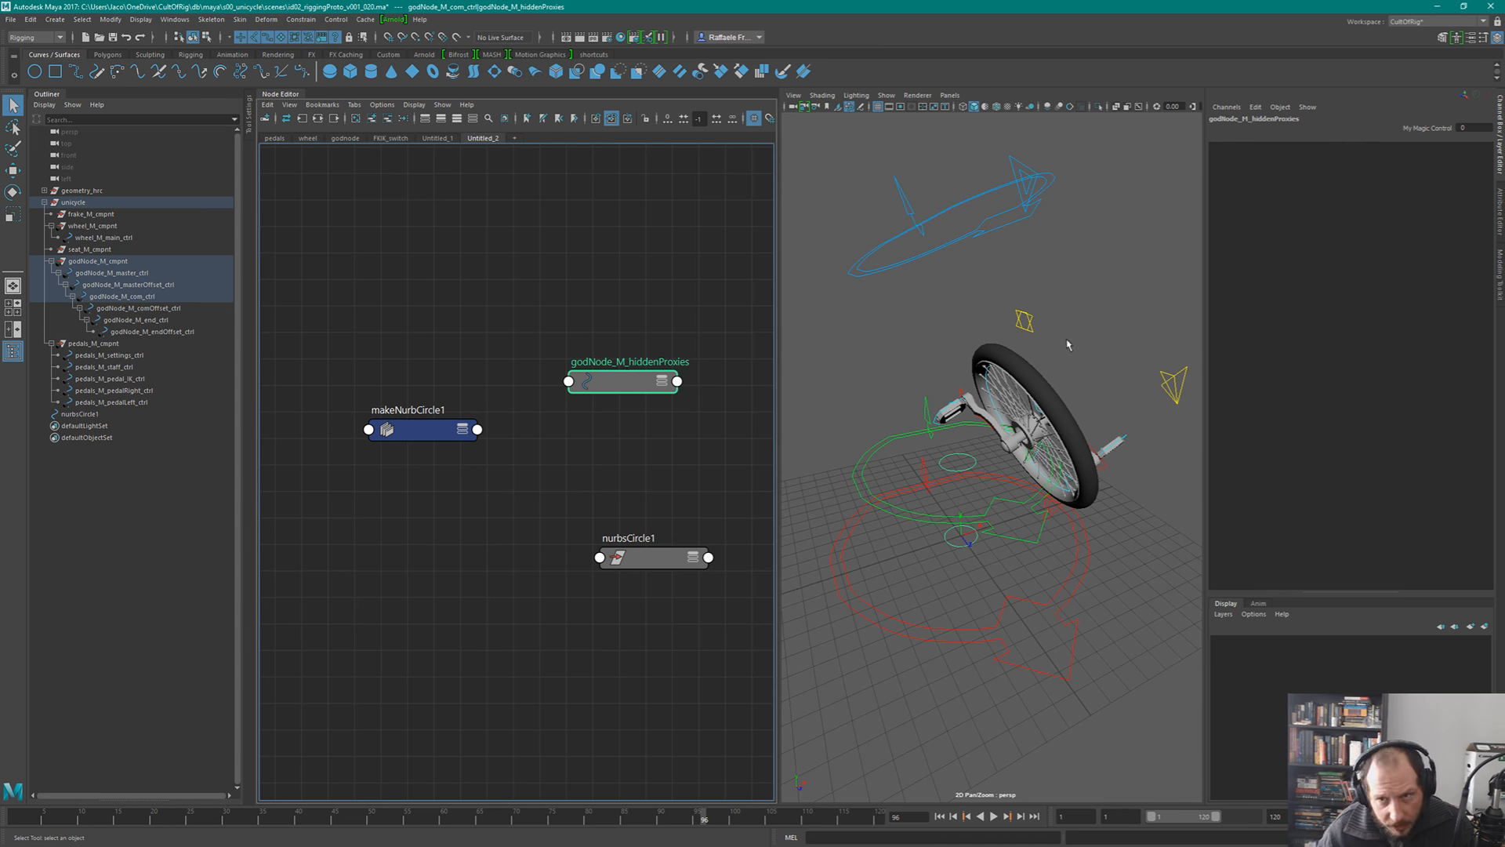
left_click(107, 296)
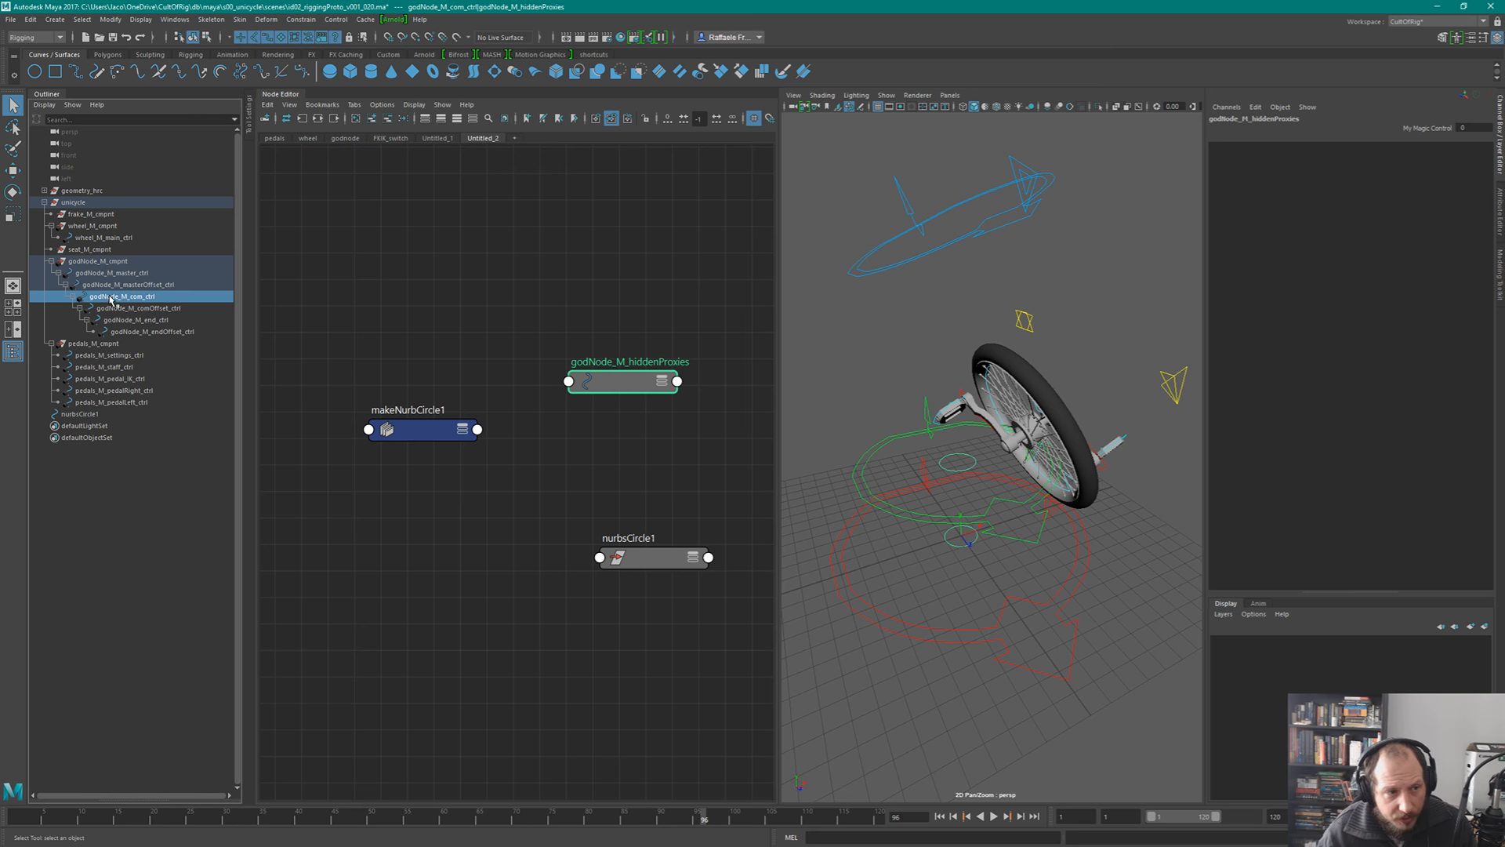
left_click_drag(1056, 368, 1046, 350, "alt")
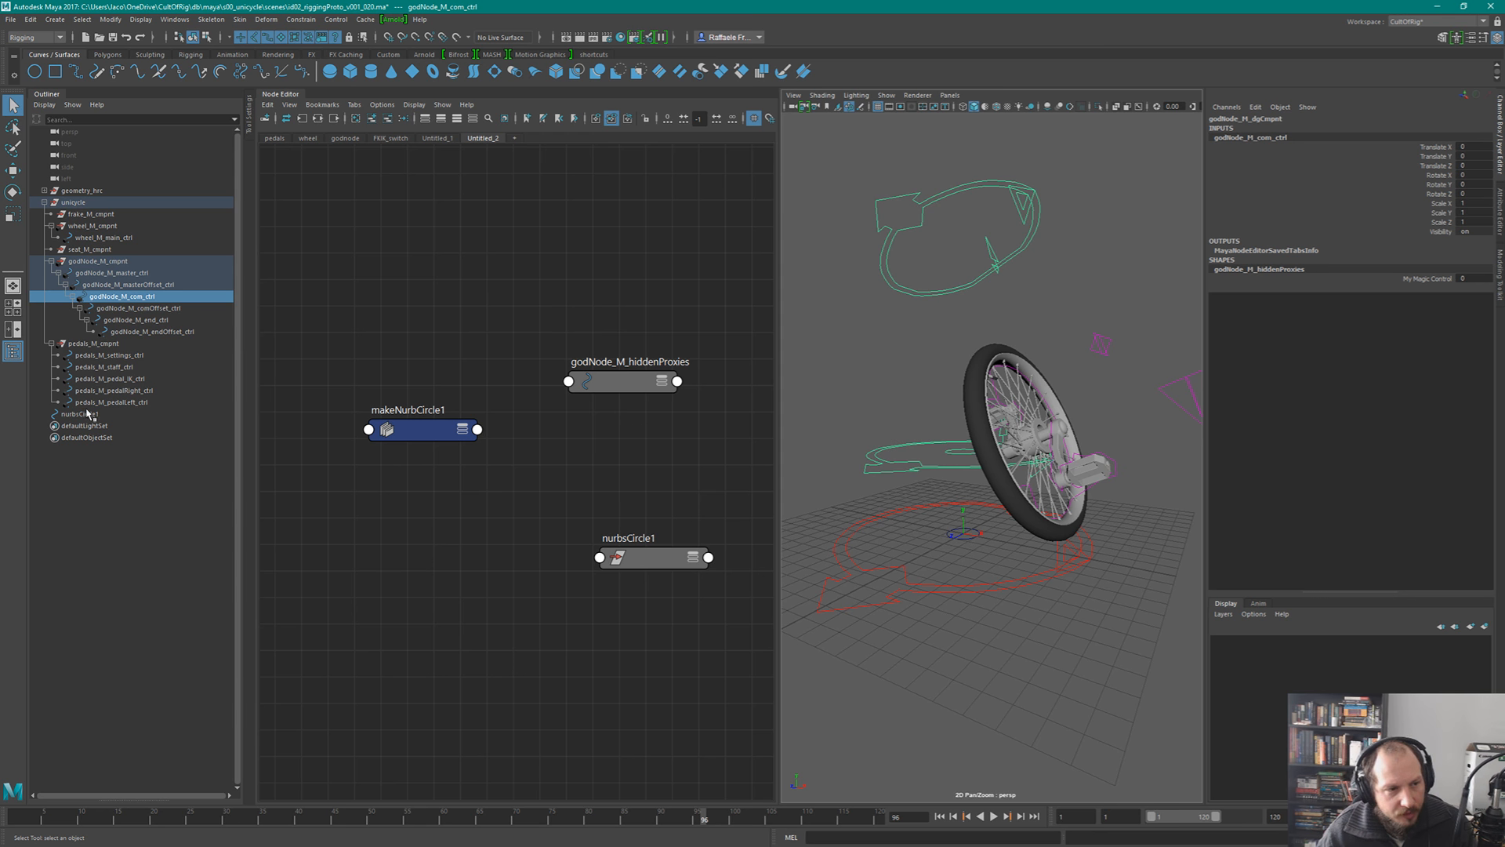
left_click(674, 563)
left_click(611, 385)
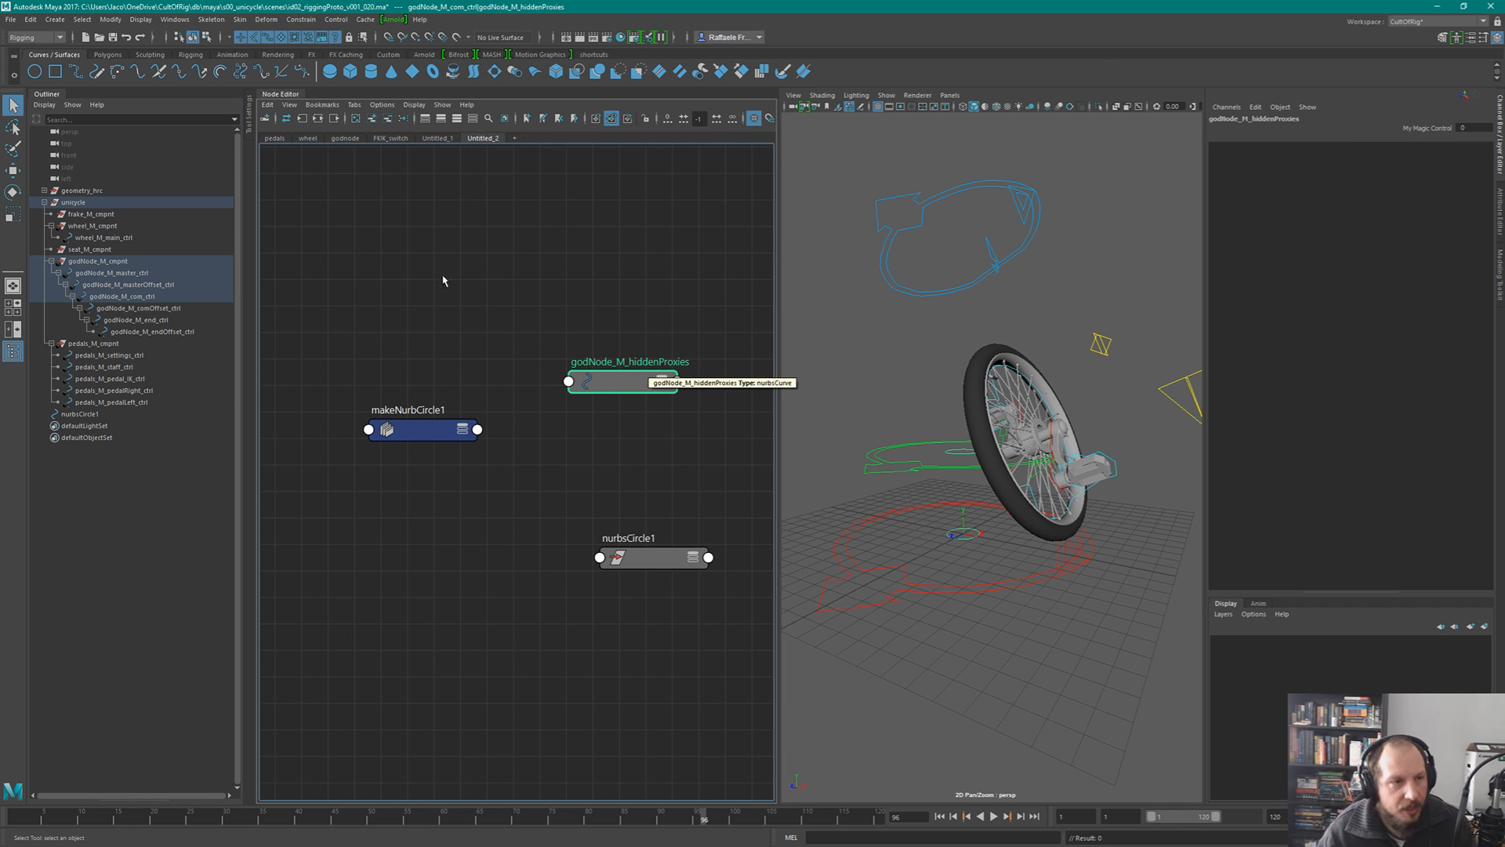
left_click(109, 355)
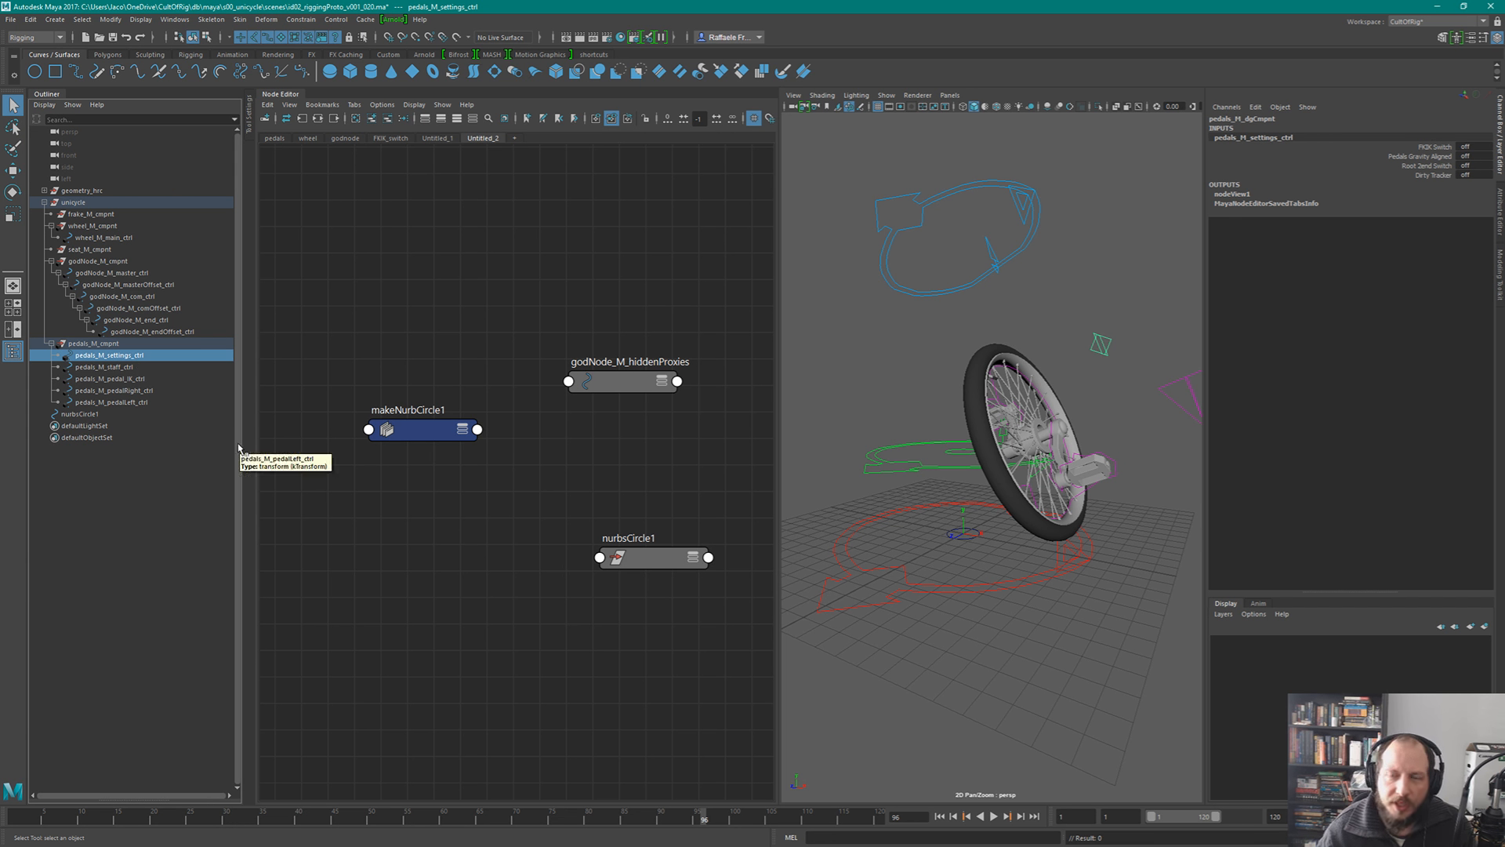
- Delete the original nurbsCircle1 transform, and check the shared shape attribute on godNode_M_master_ctrl
left_click(87, 414)
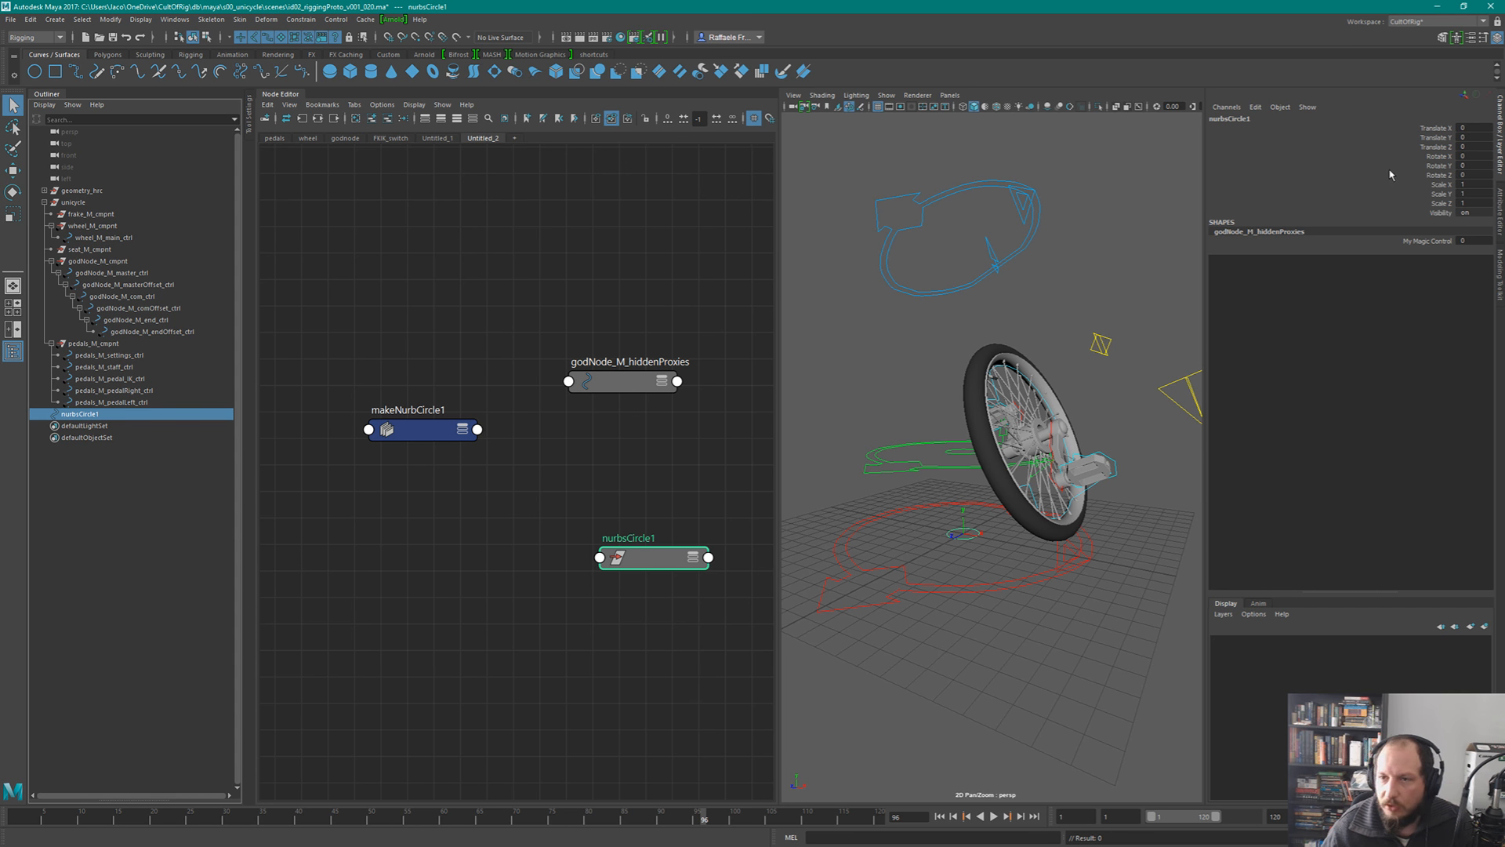
left_click(92, 426)
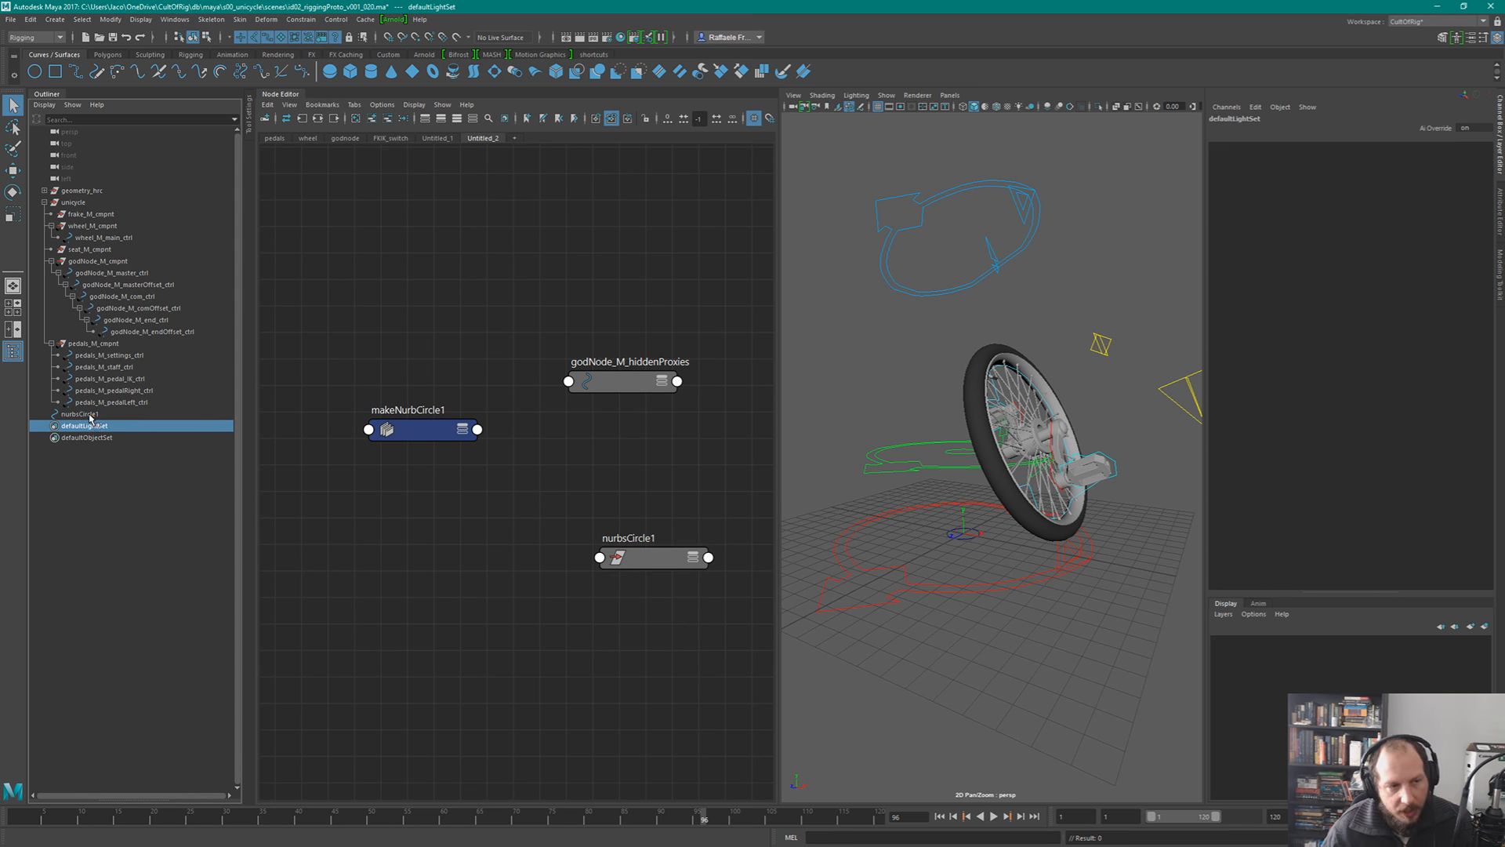
left_click(90, 416)
key("Delete")
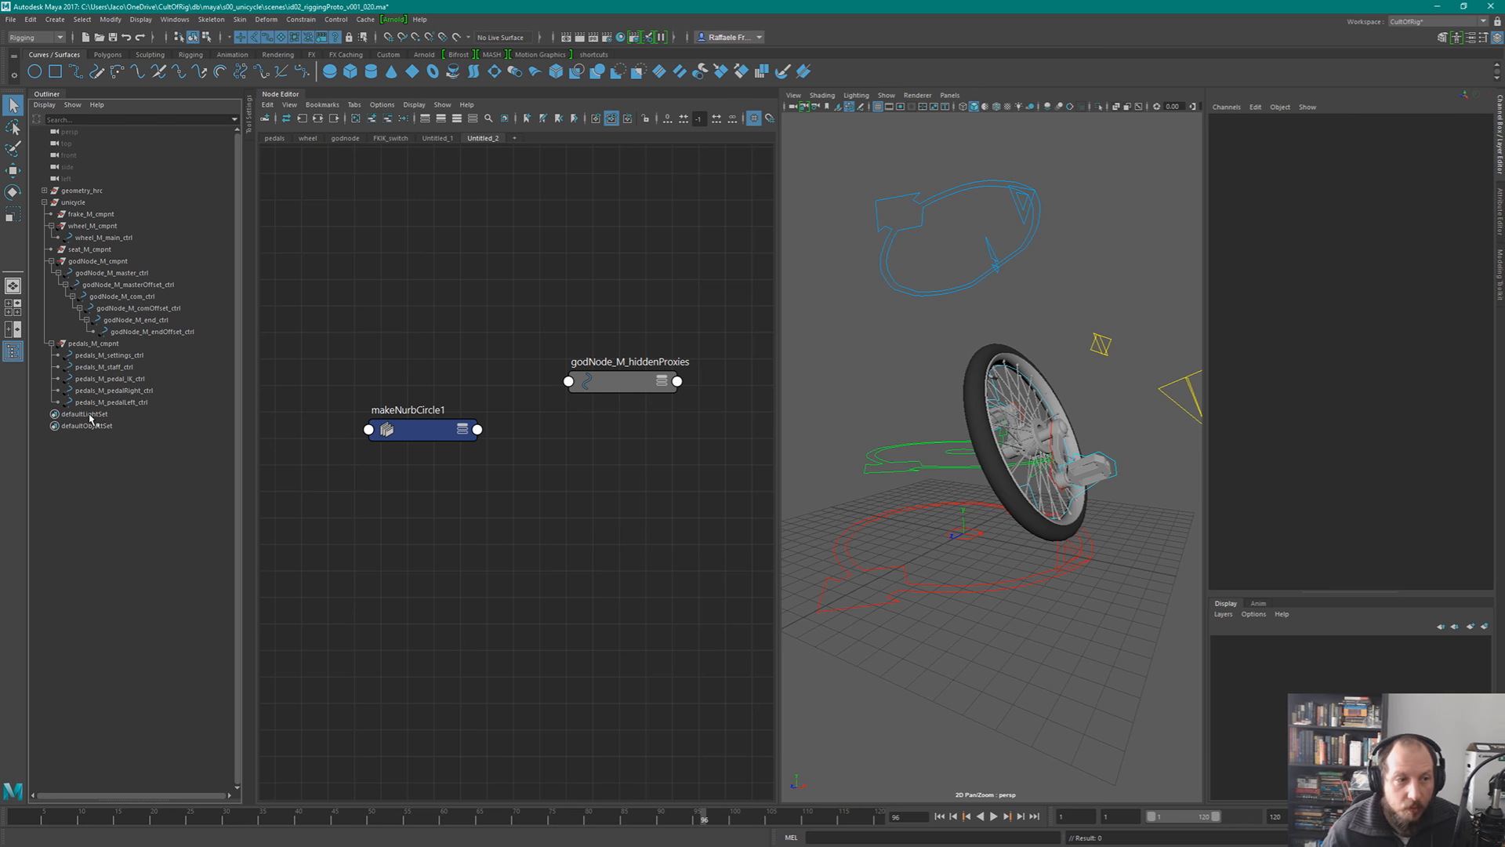
left_click(97, 273)
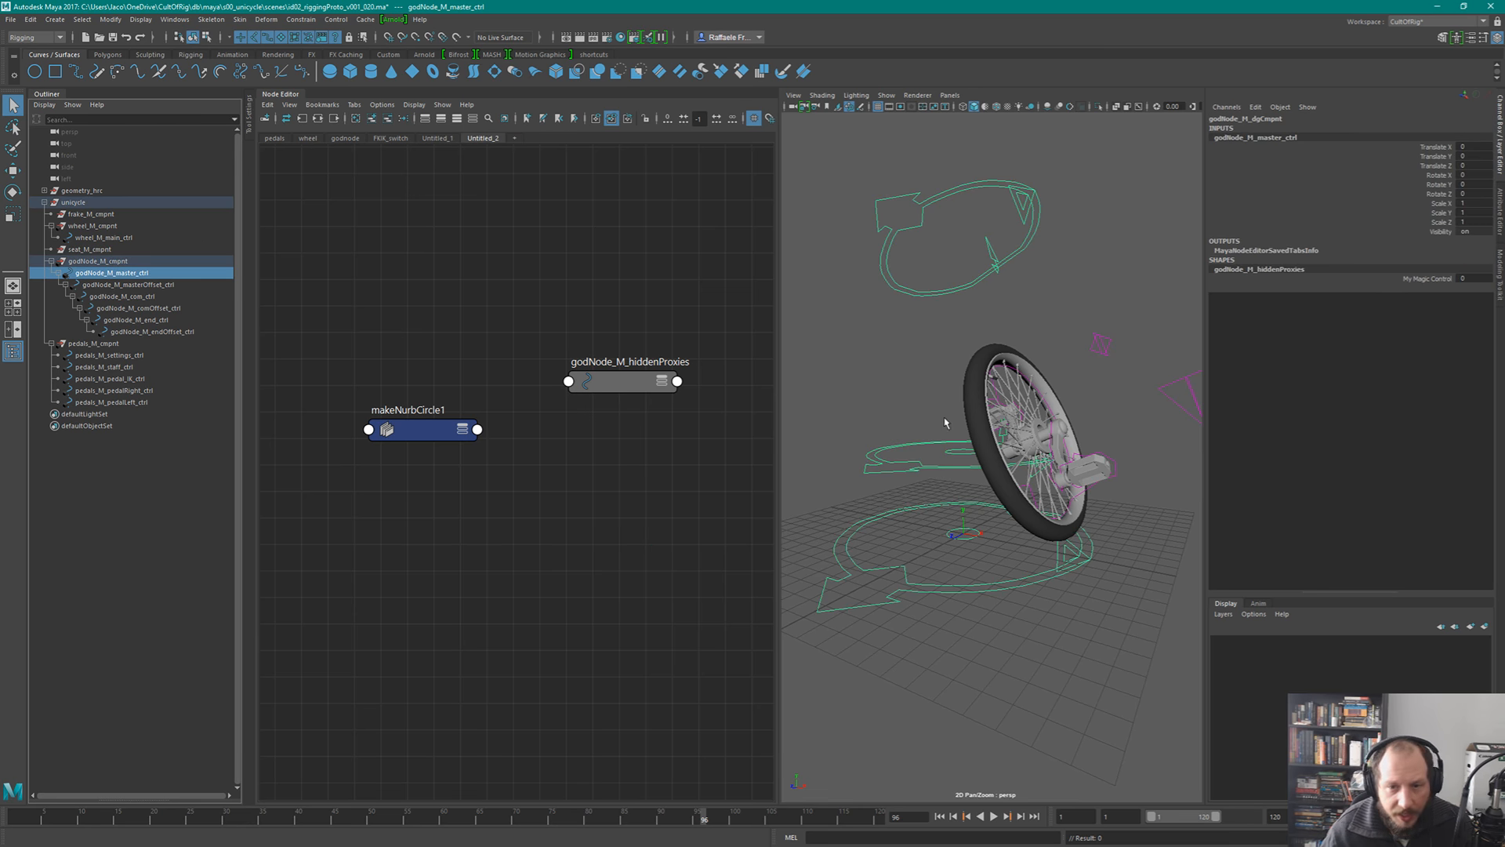
- Select godNode_M_masterOffset_ctrl, expand its child hierarchy, and enable the display of shape nodes in the Outliner
left_click_drag(986, 547, 977, 538, "alt")
left_click(975, 537)
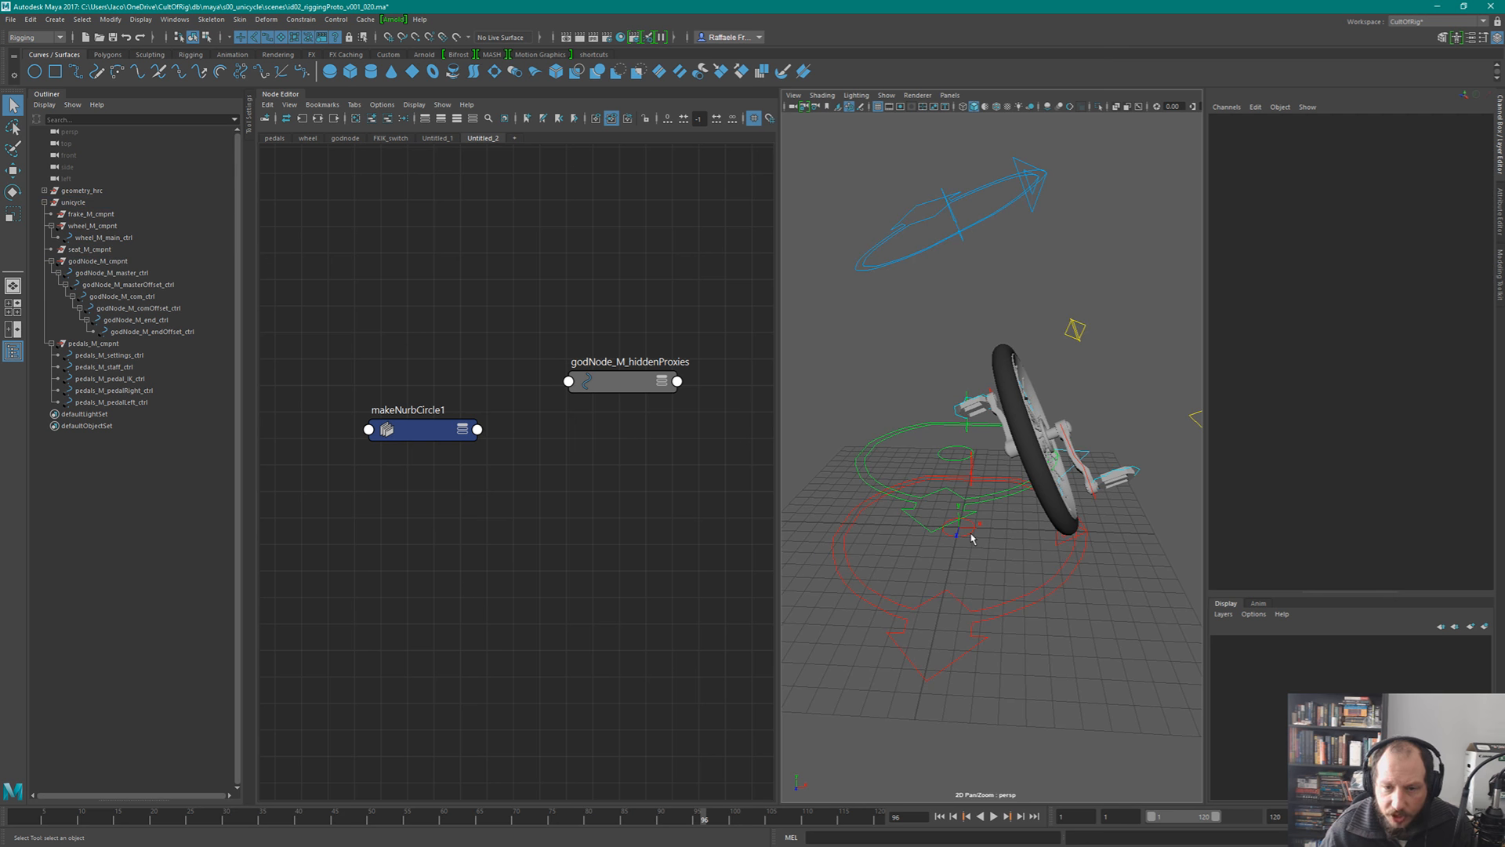
left_click(73, 296)
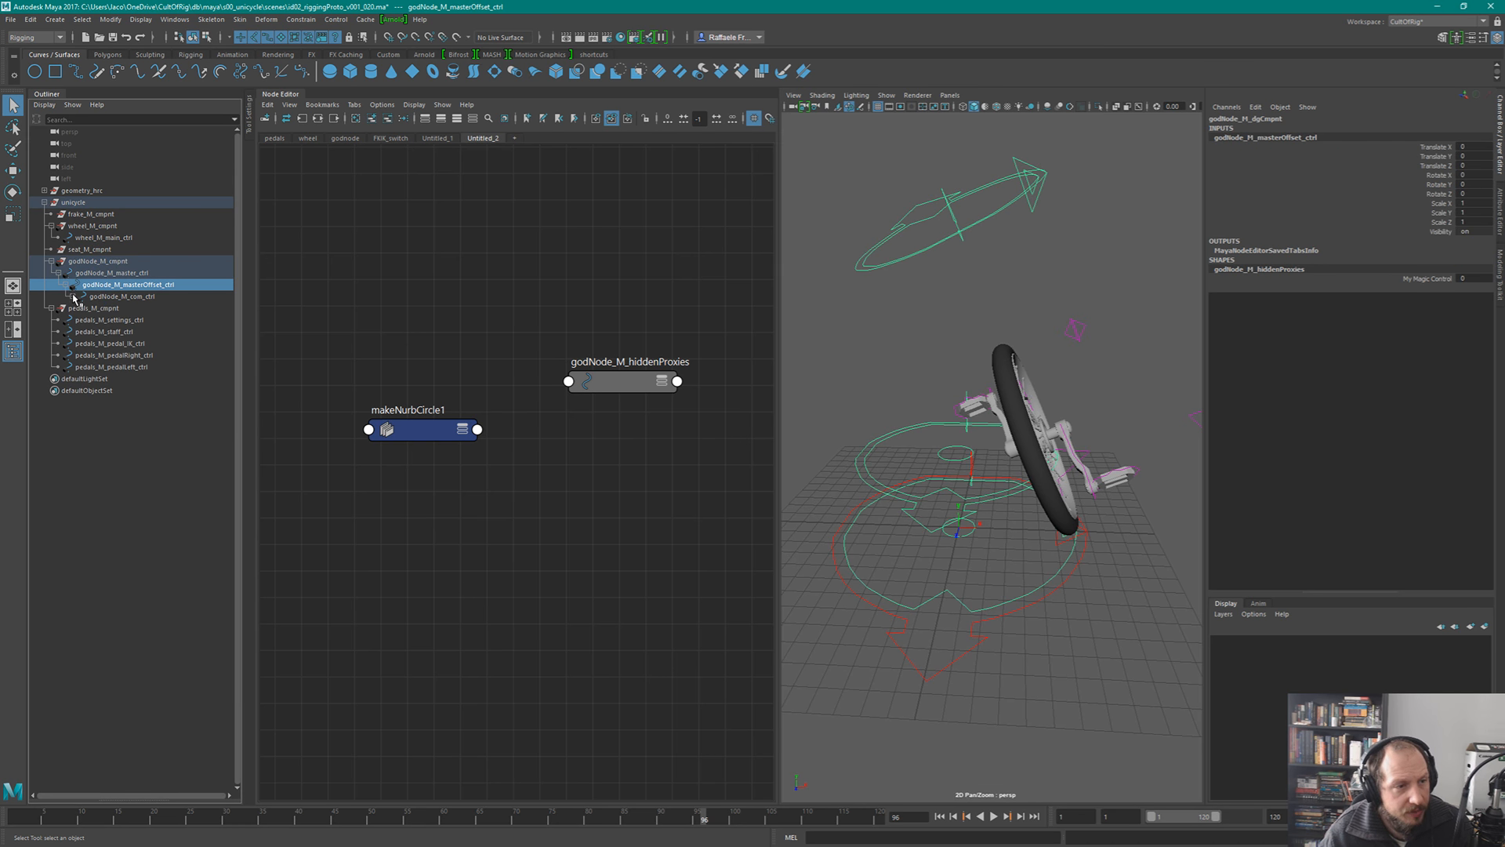
left_click(73, 297)
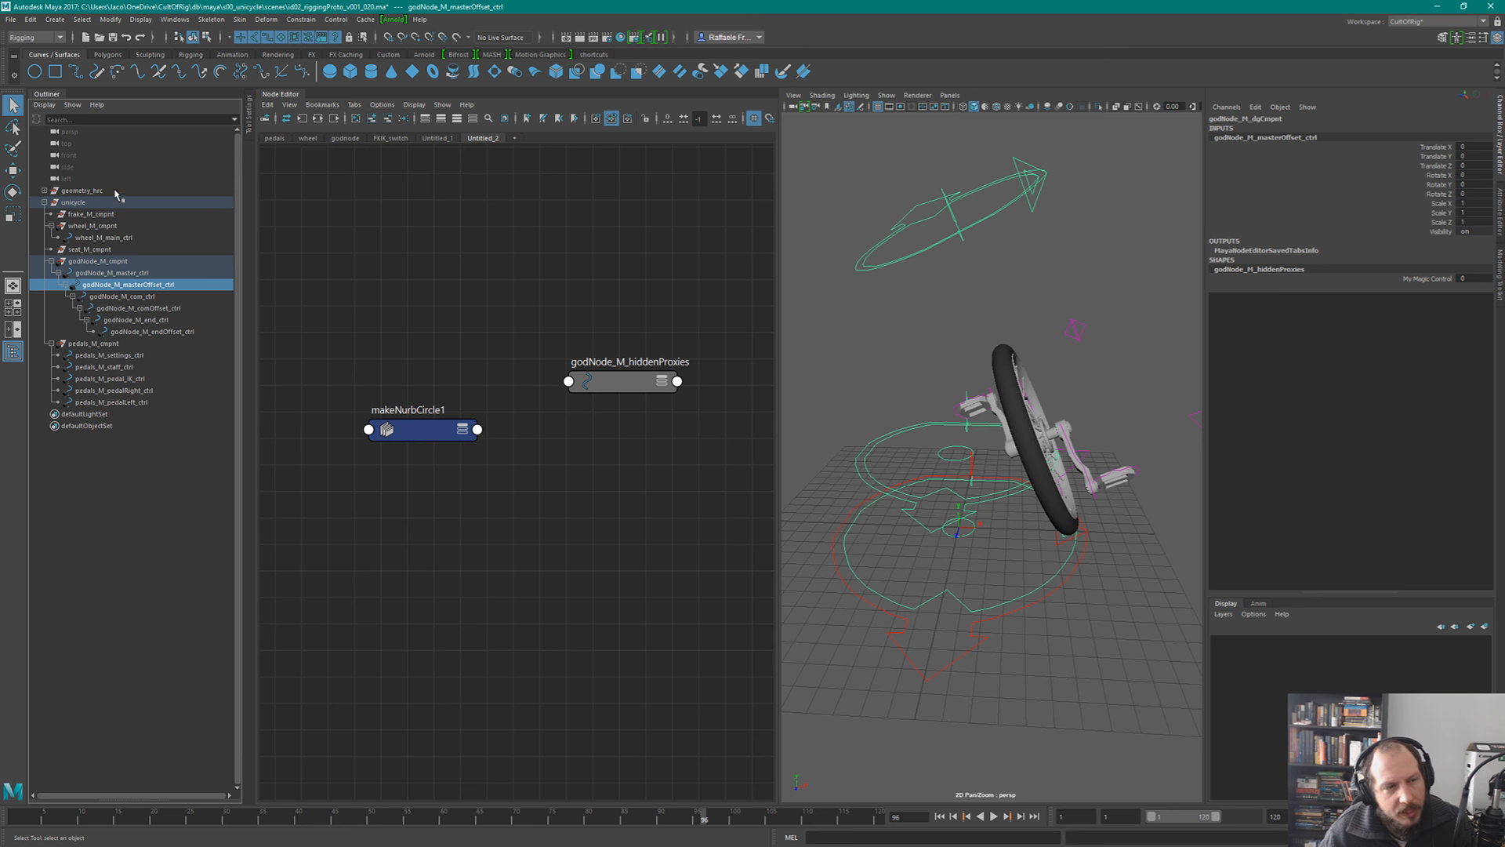
left_click(44, 104)
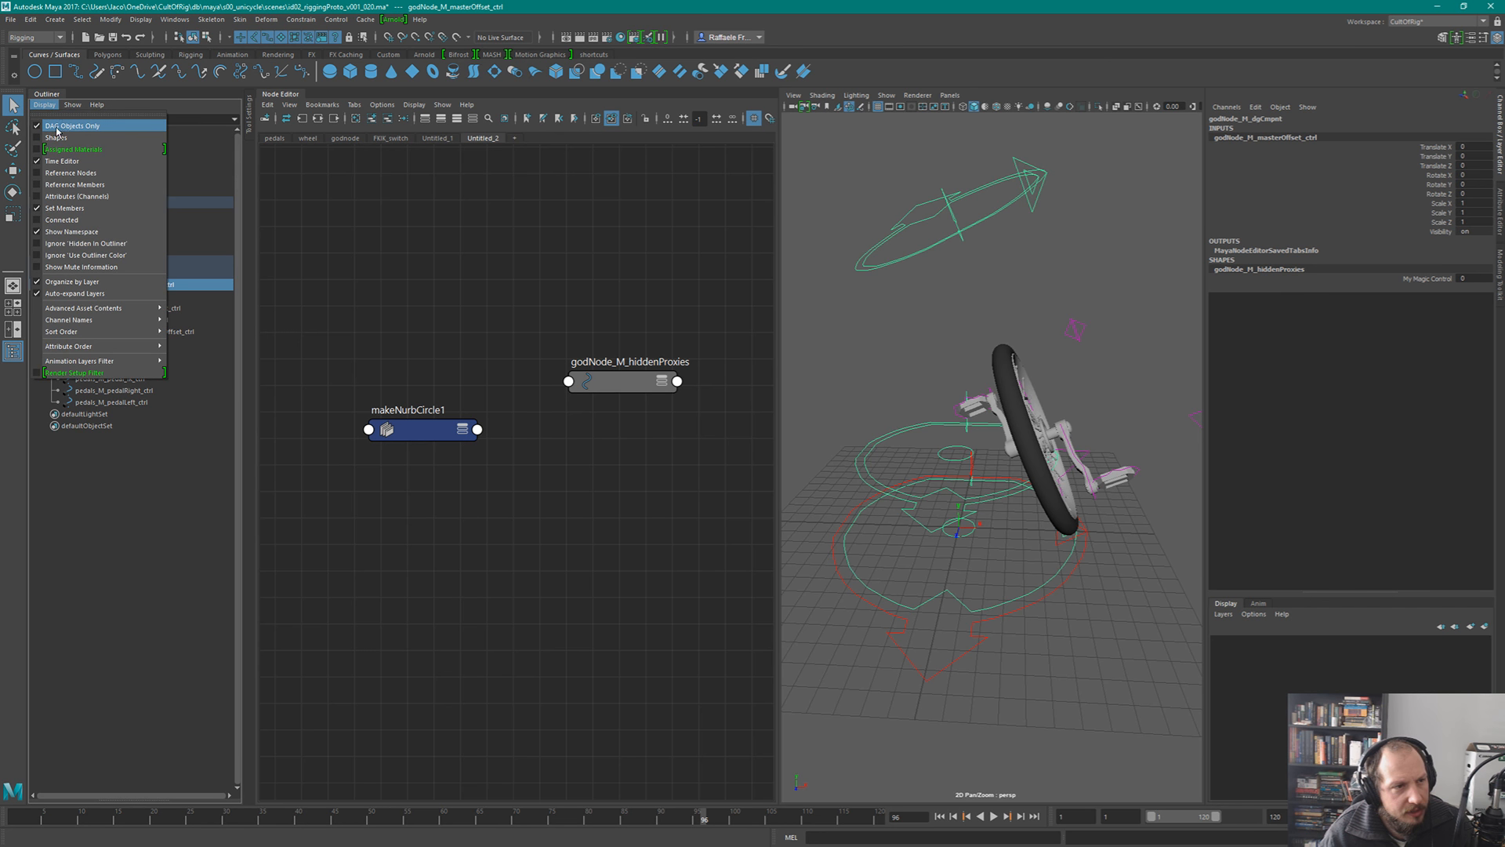
left_click(79, 138)
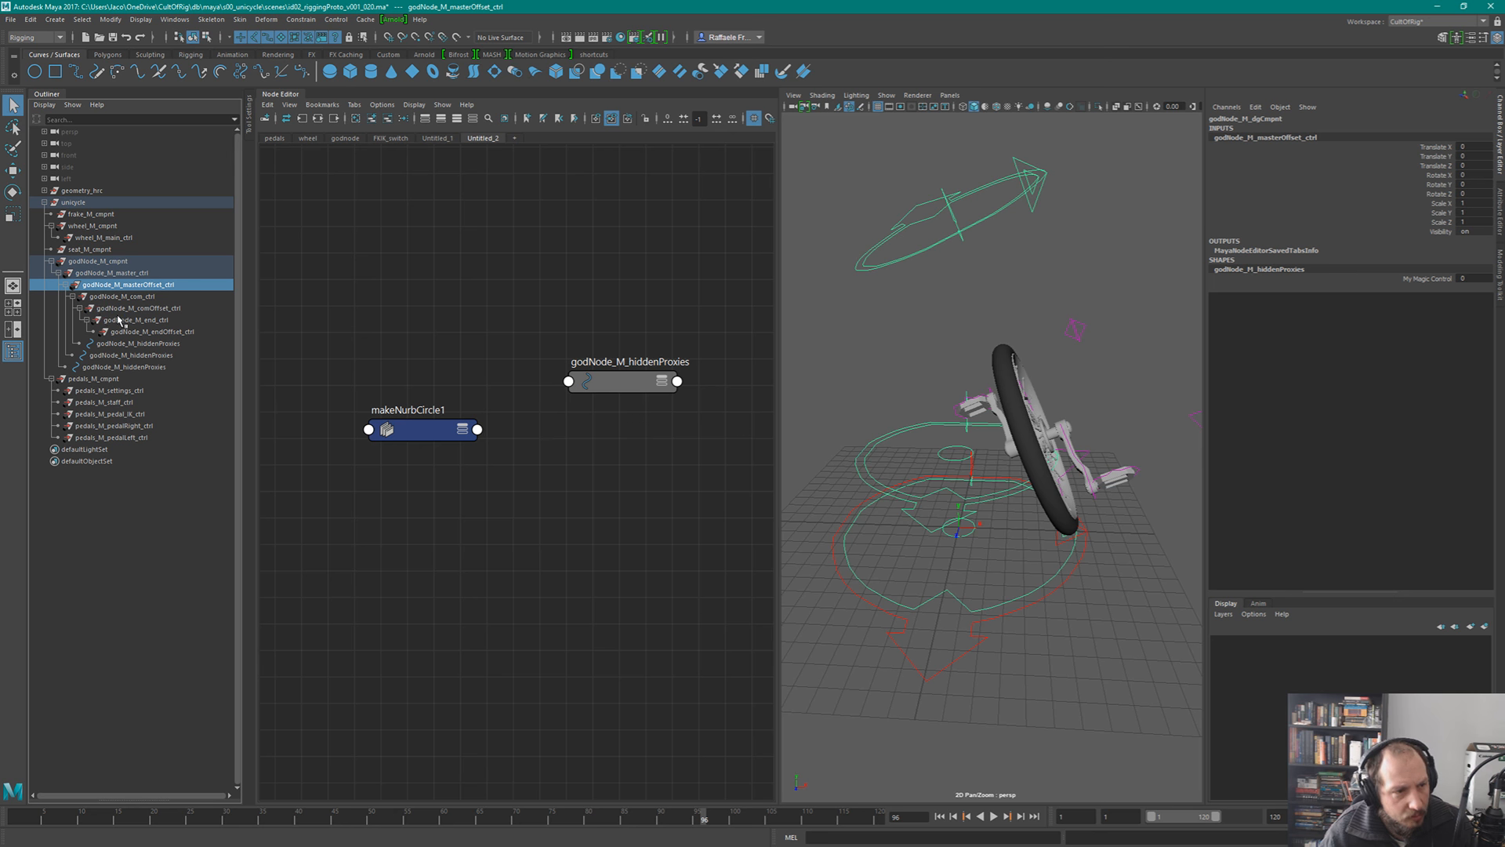
- Delete the three godNode_M_hiddenProxies shape instances under the god node controls, and turn off shape node display in the Outliner
left_click(168, 344)
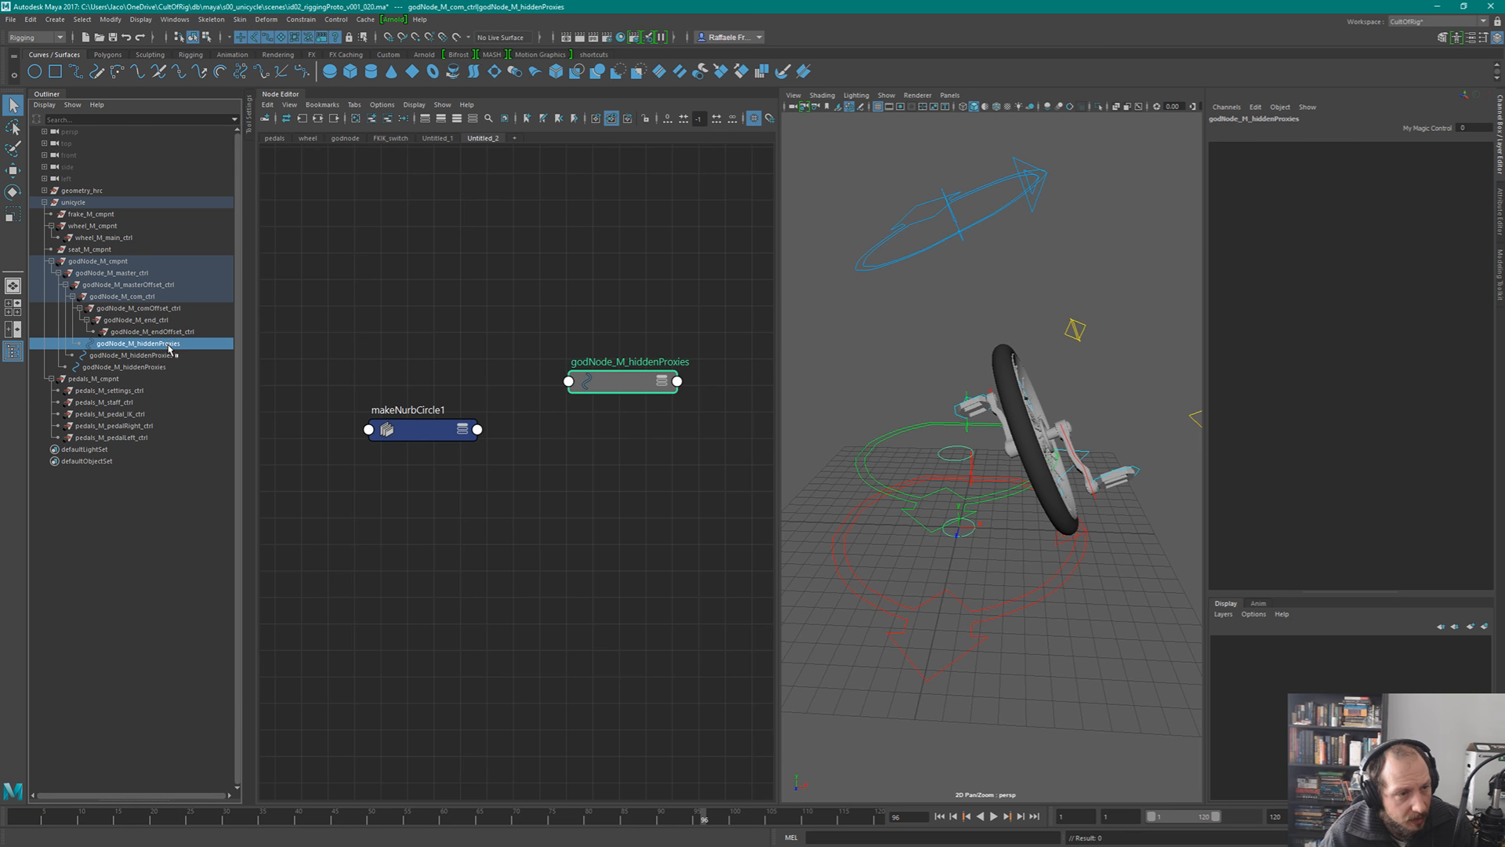
left_click(152, 368, "shift")
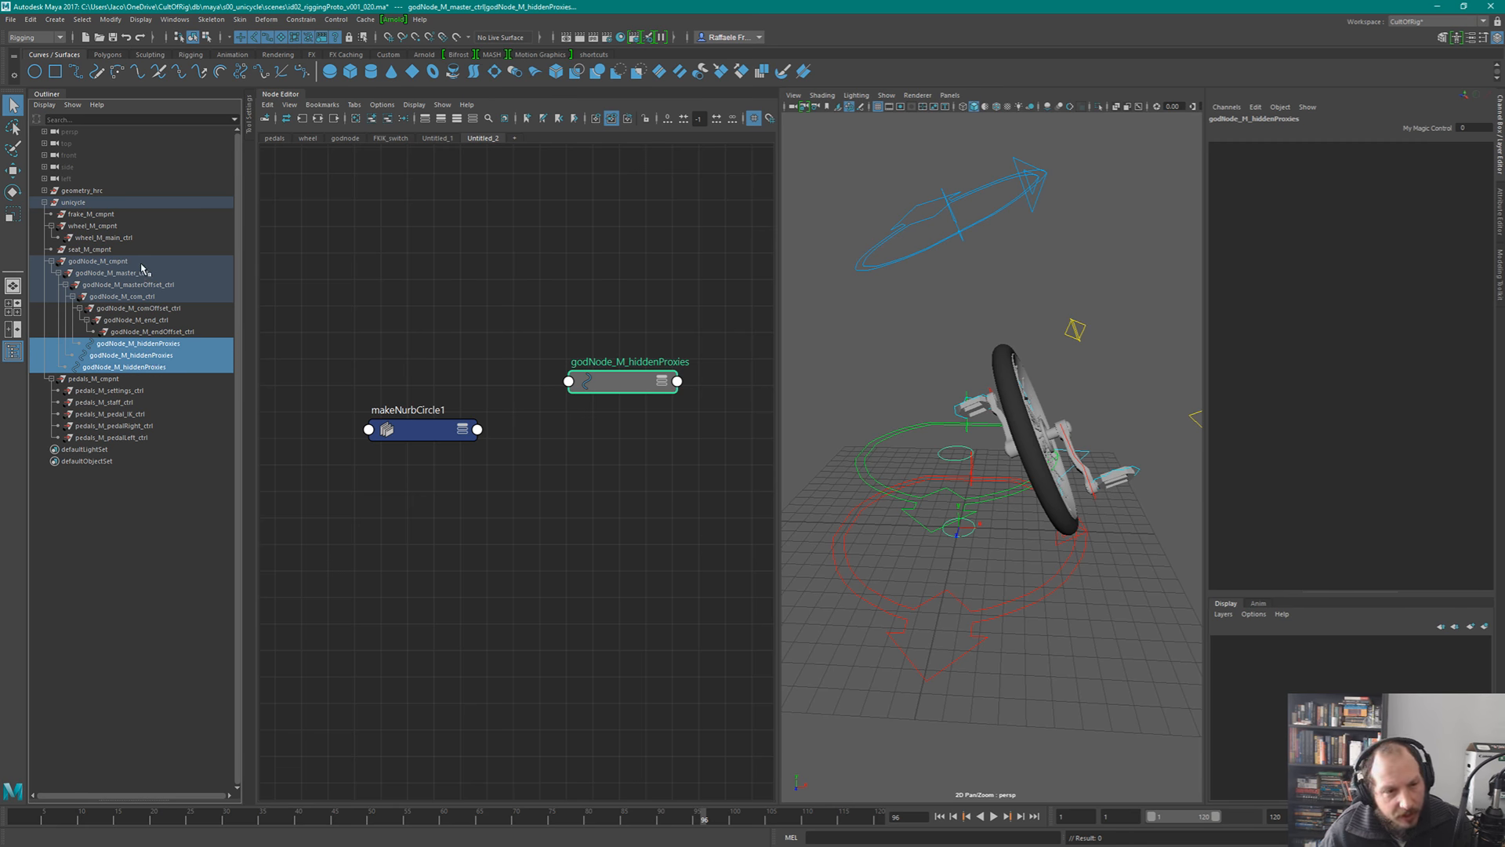
left_click(145, 345)
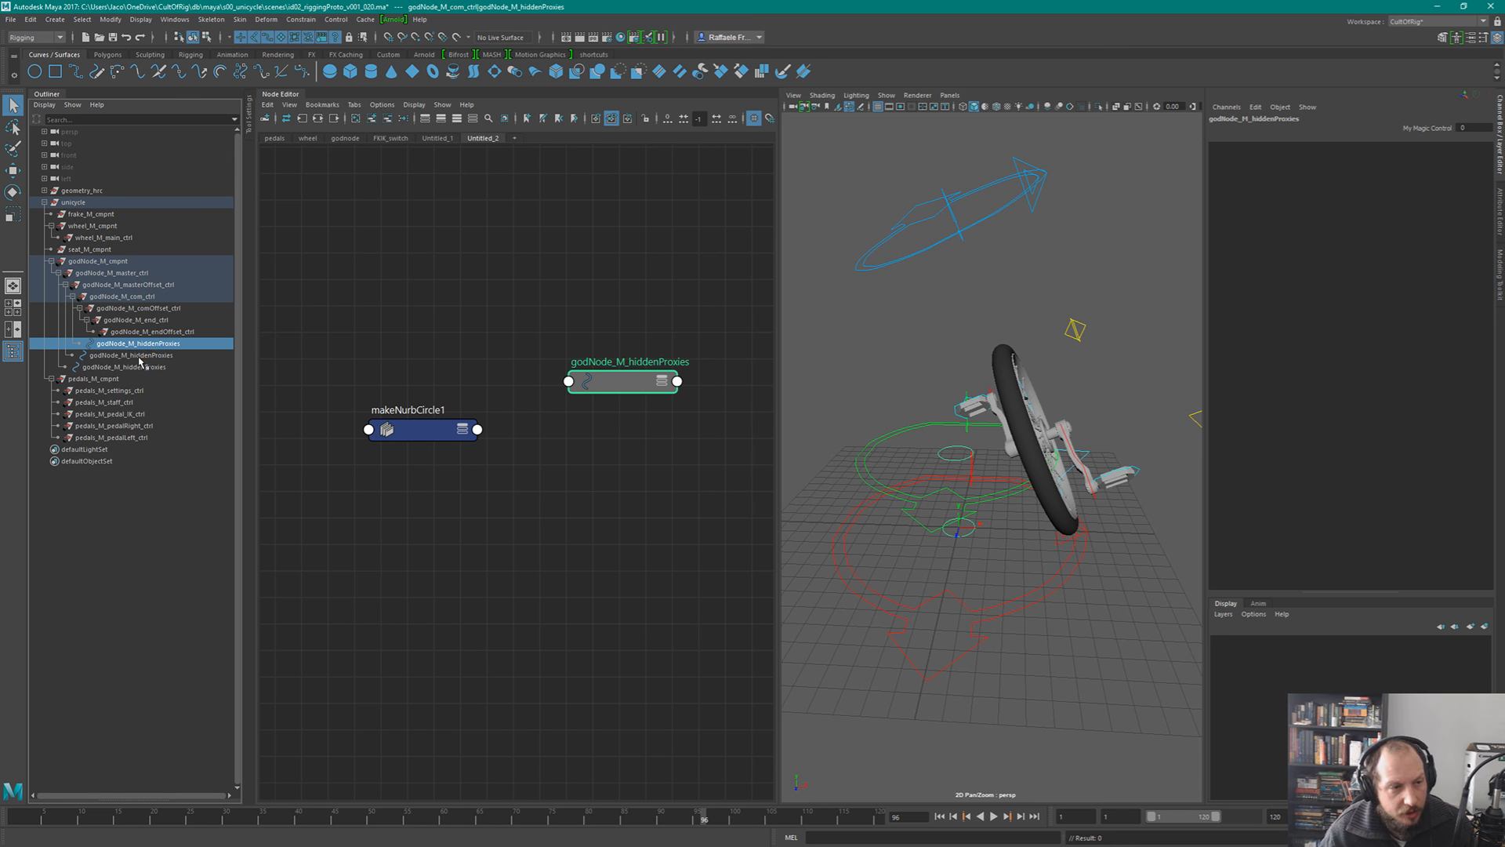
left_click(138, 365, "shift")
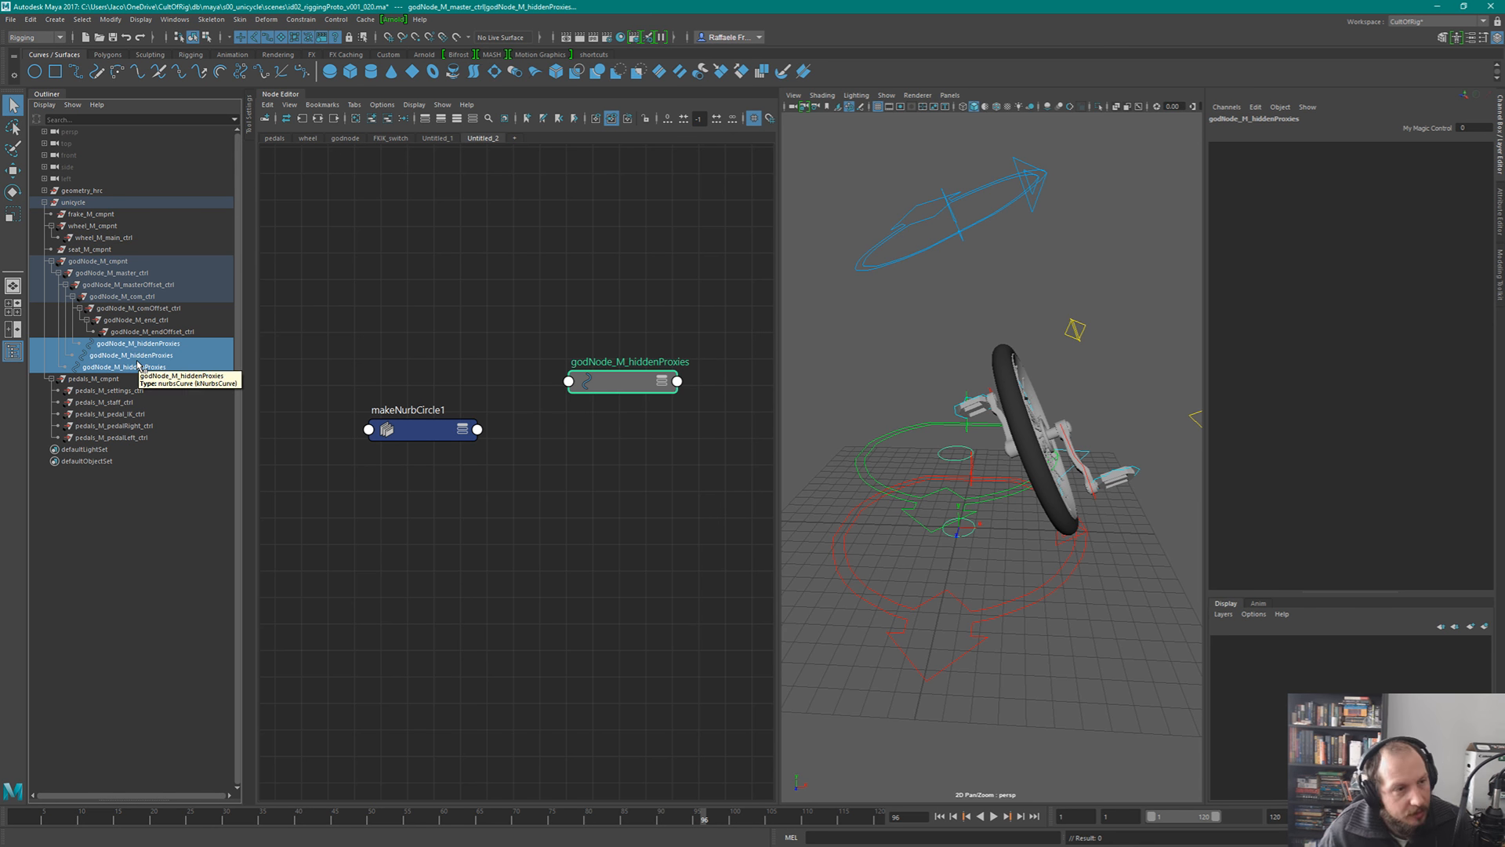
key("Delete")
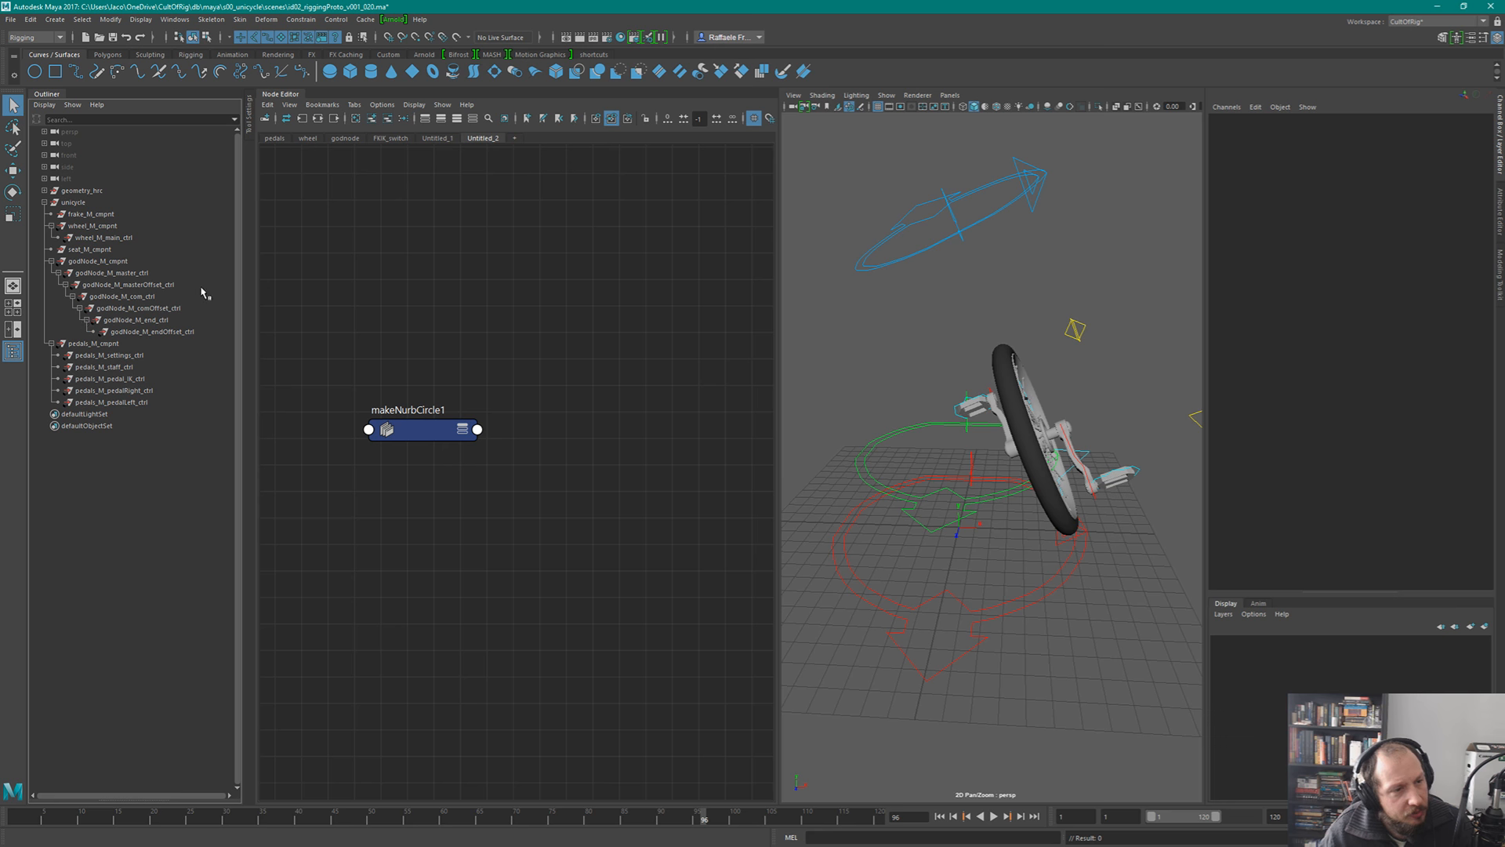
left_click(45, 105)
left_click(53, 135)
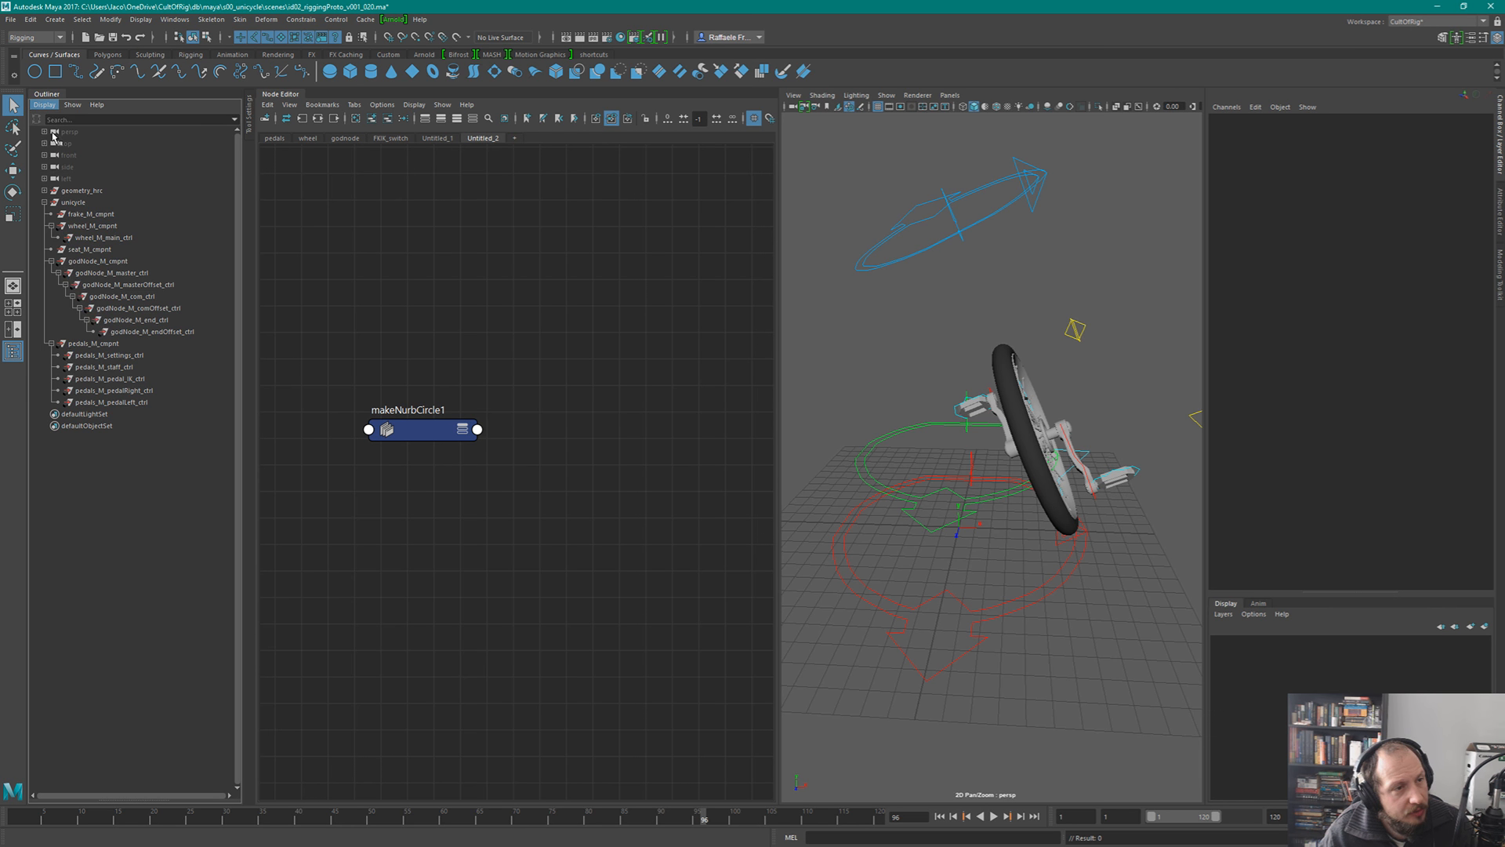
- Select pedals_M_settings_ctrl, list non-DAG nodes in the Outliner, and delete the leftover makeNurbCircle1 node from the graph
left_click_drag(1126, 402, 1049, 402, "alt")
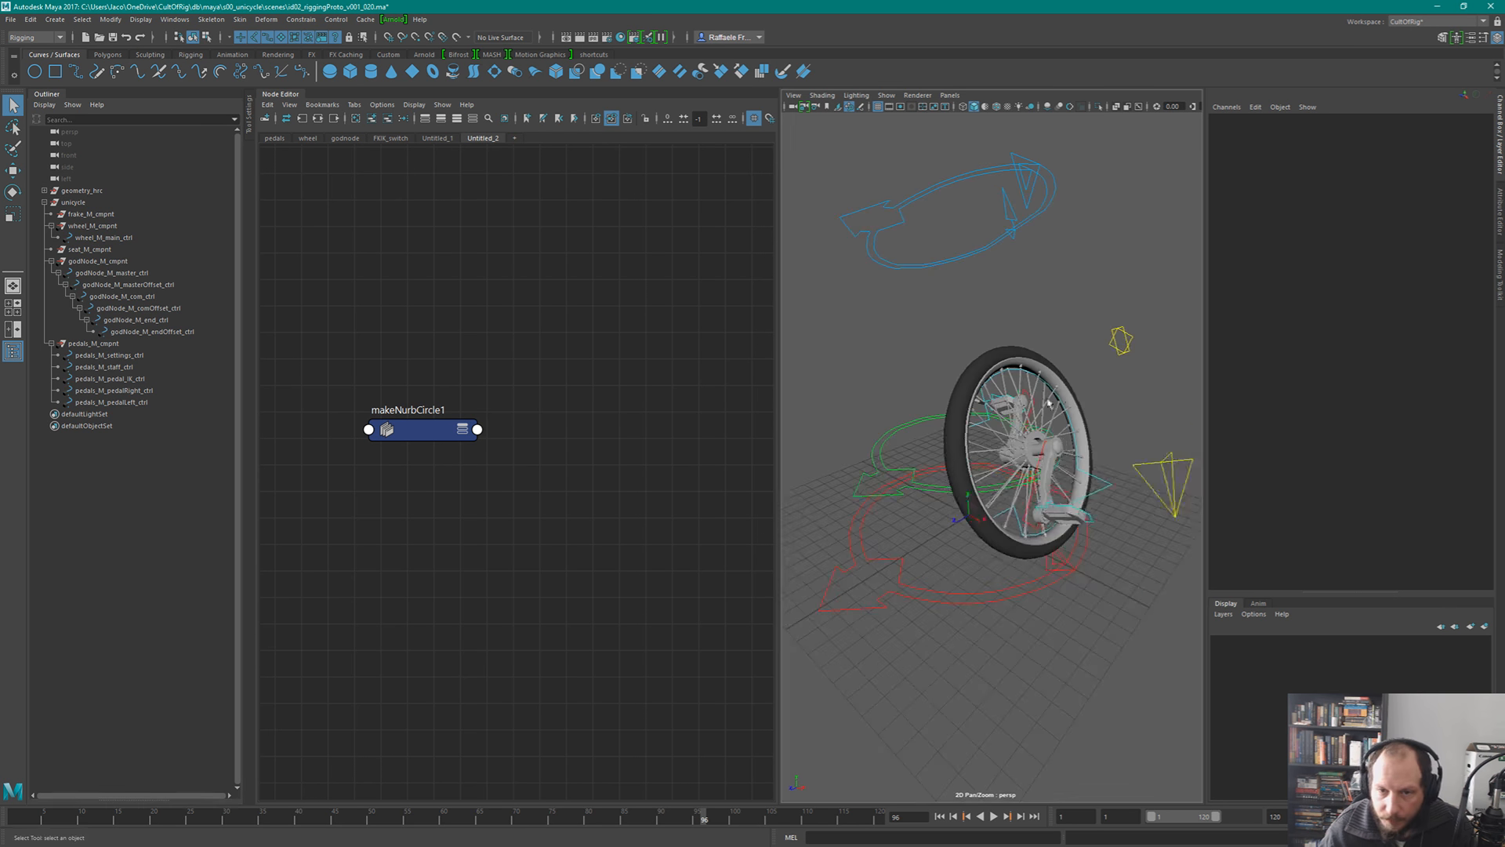
left_click(1106, 328)
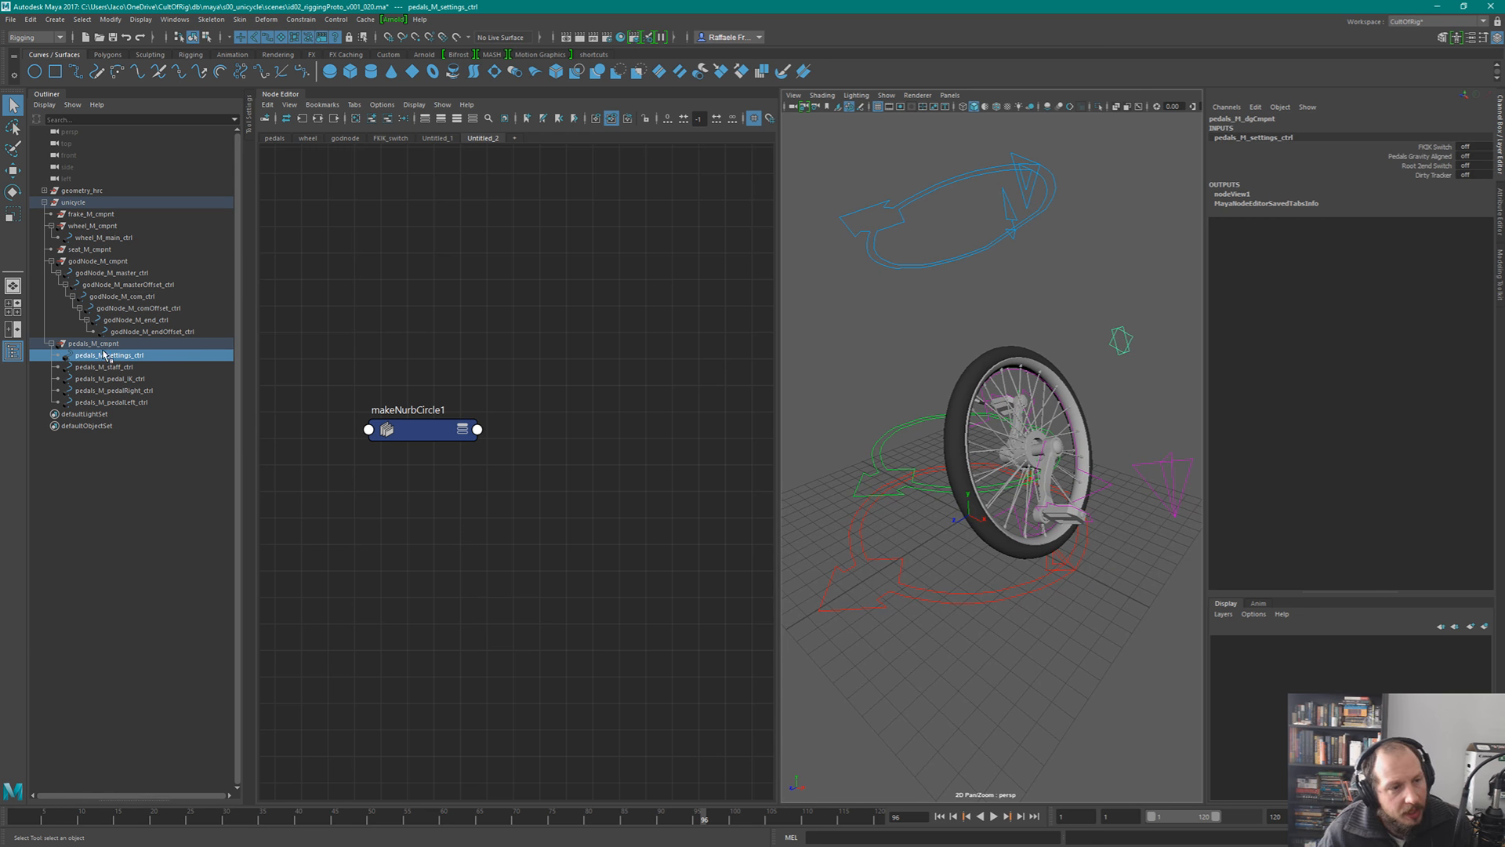
left_click(46, 104)
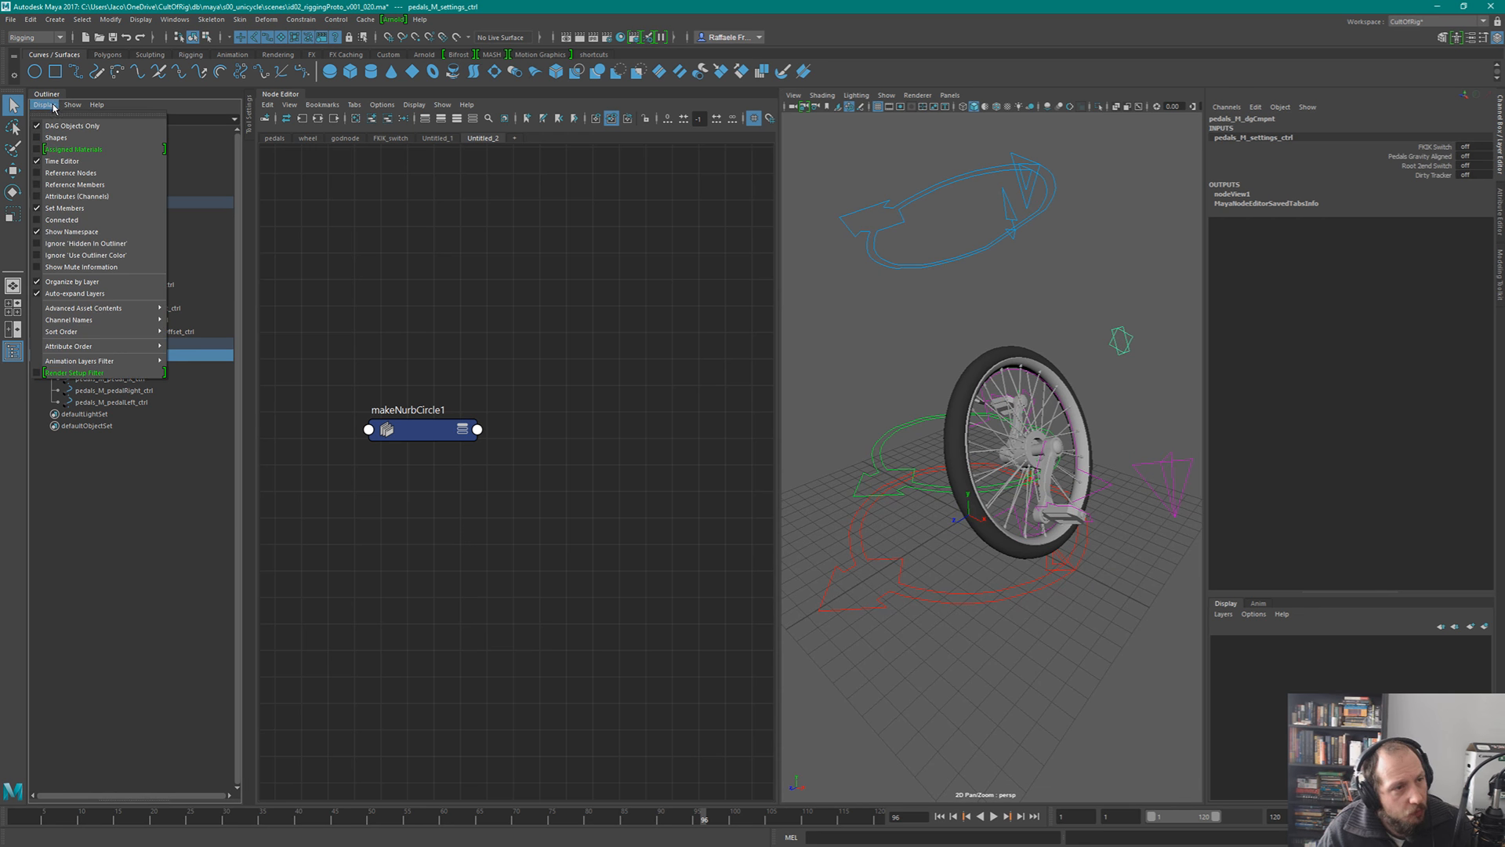
left_click(55, 127)
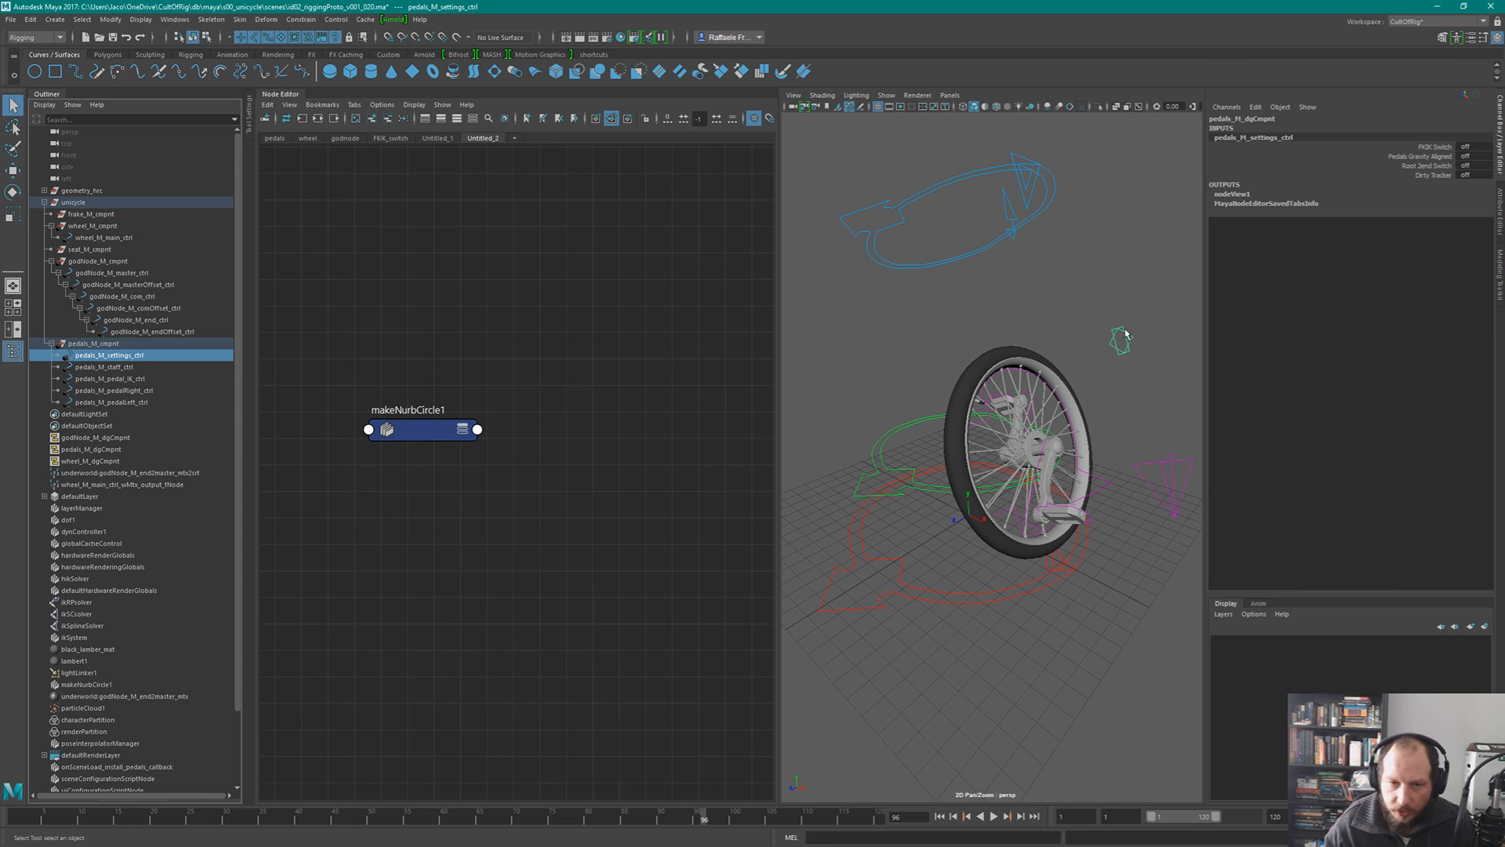
left_click_drag(394, 363, 440, 514)
key("Delete")
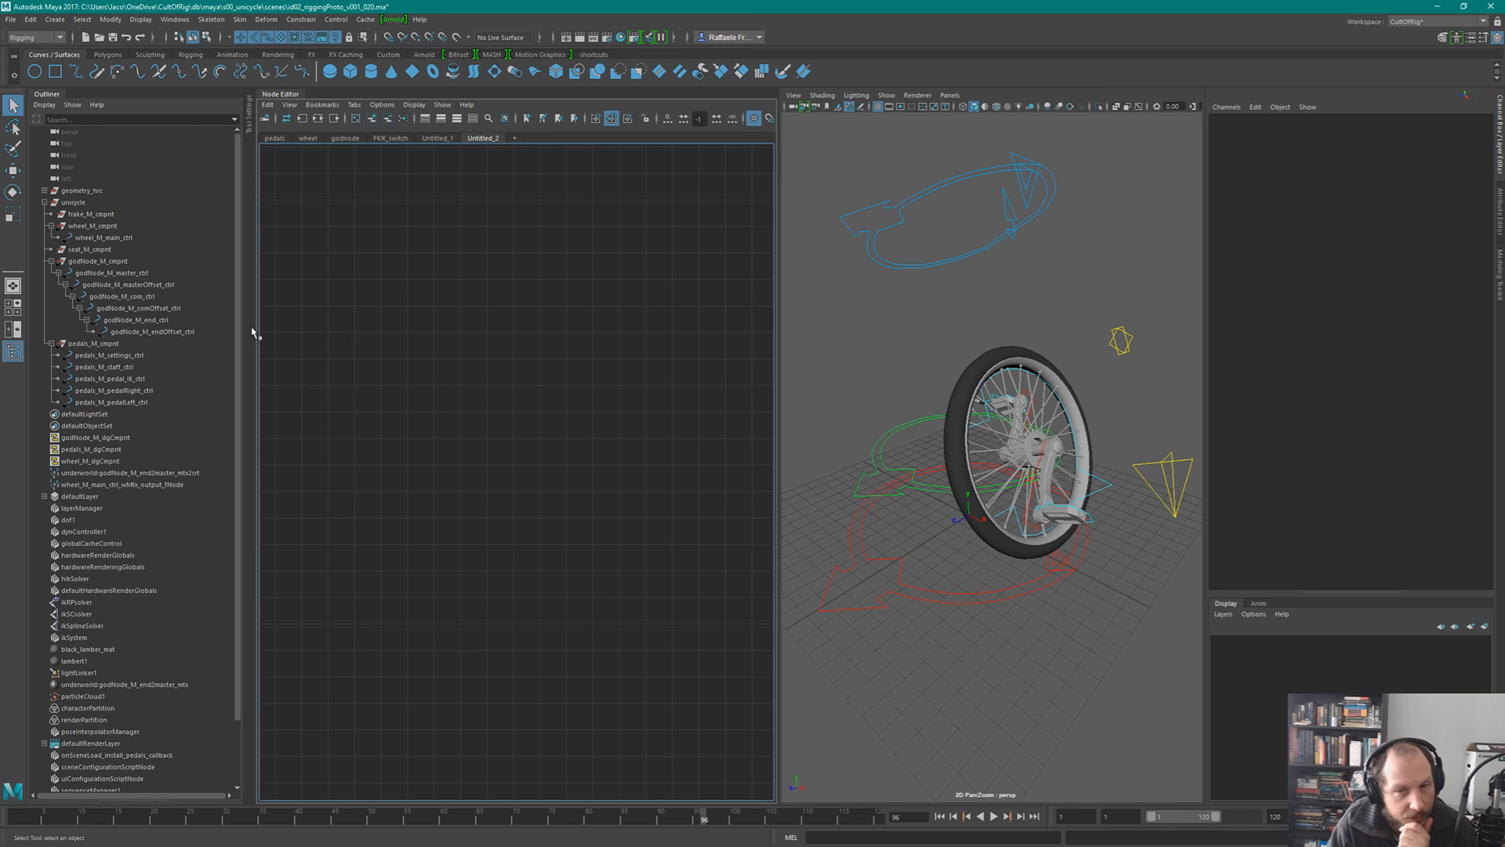
- Examine the extra attributes of pedals_M_settings_ctrl and the container attributes of pedals_M_dgCmpnt in the Attribute Editor
left_click(1111, 334)
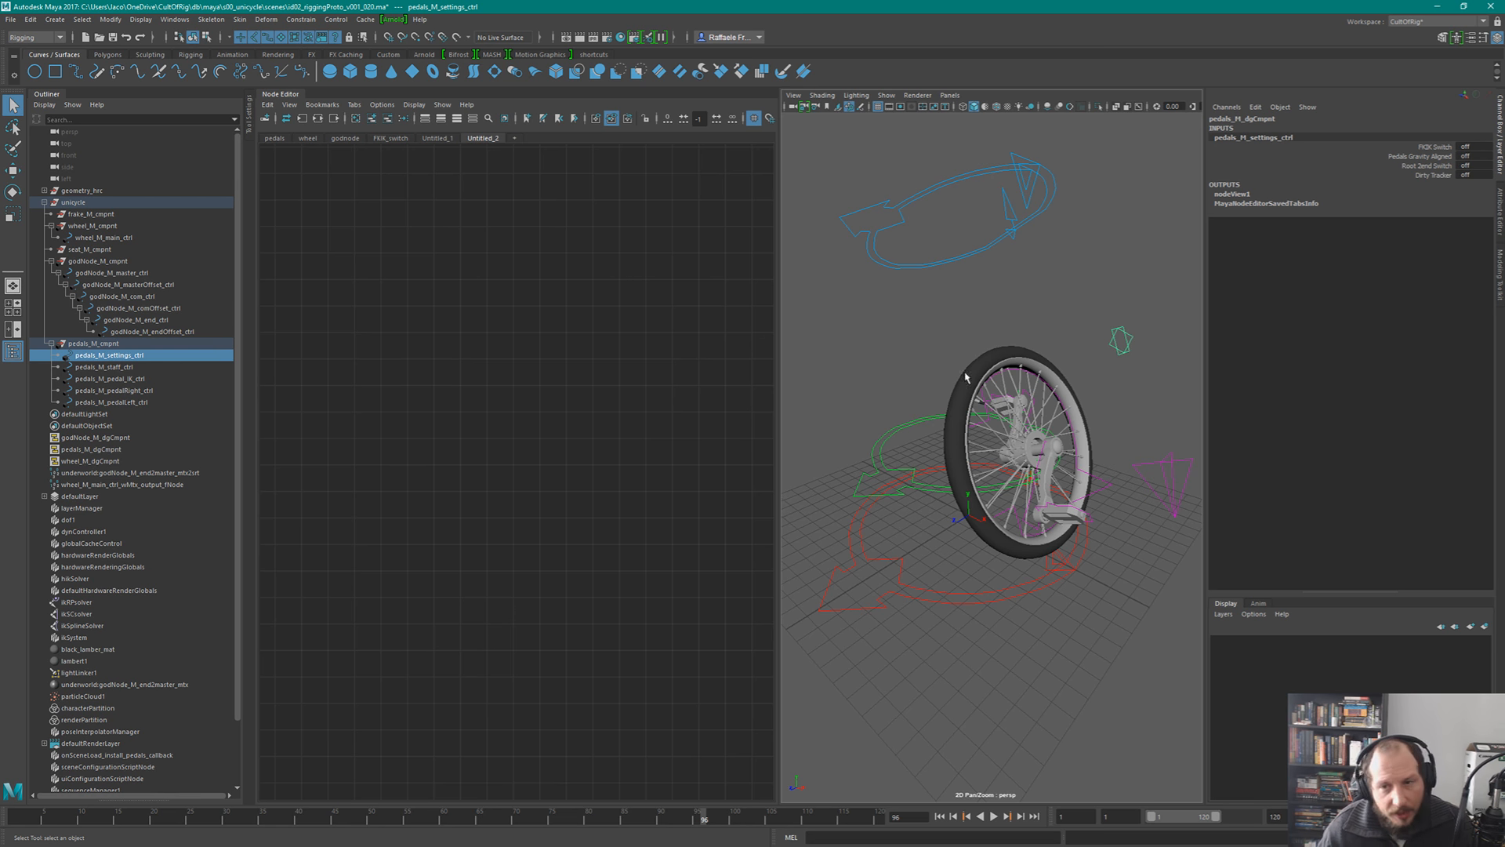
left_click(1497, 218)
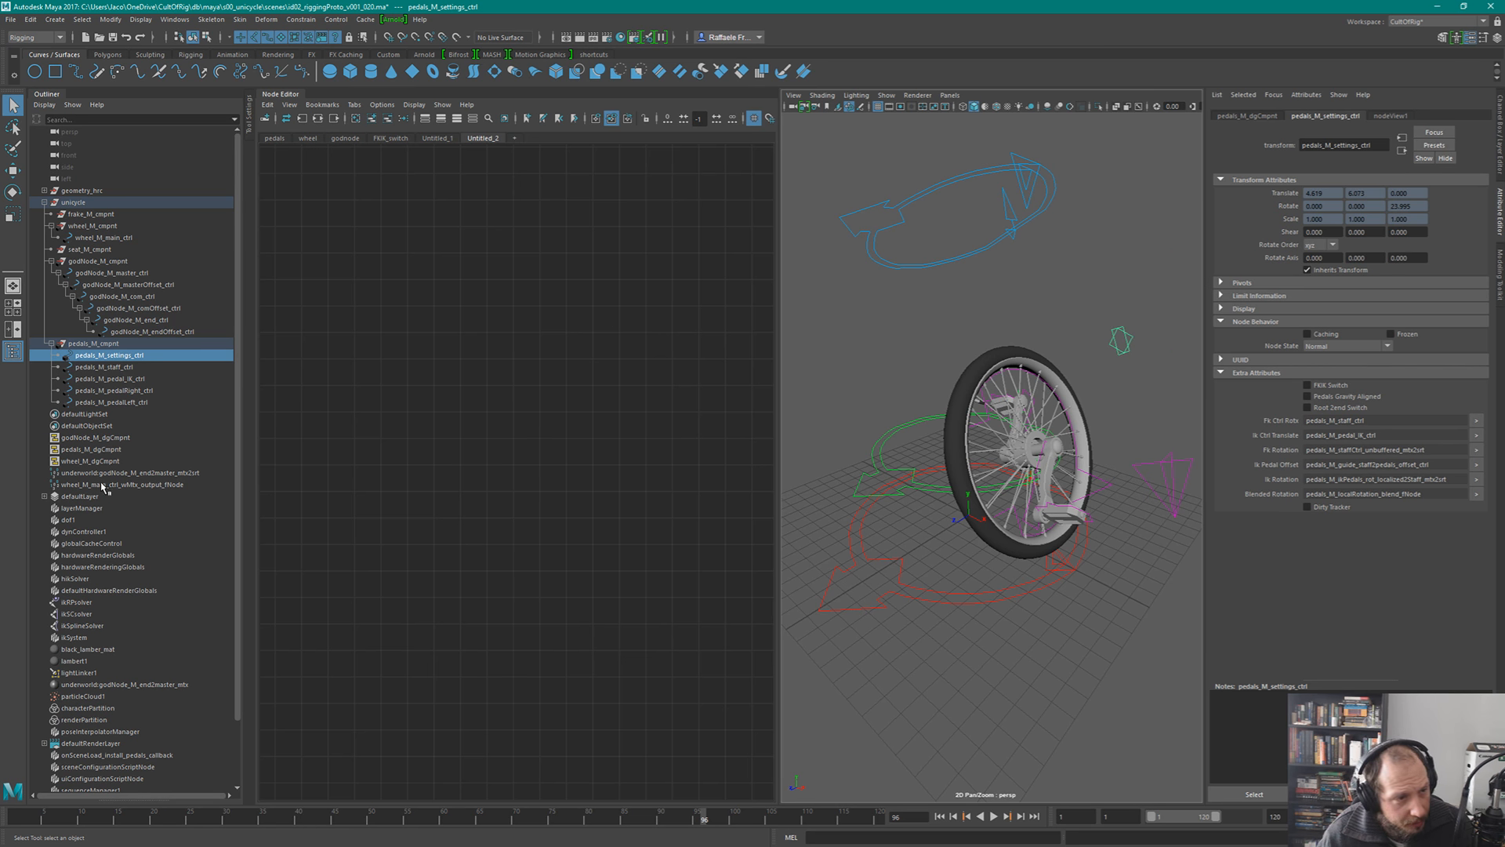
left_click(91, 449)
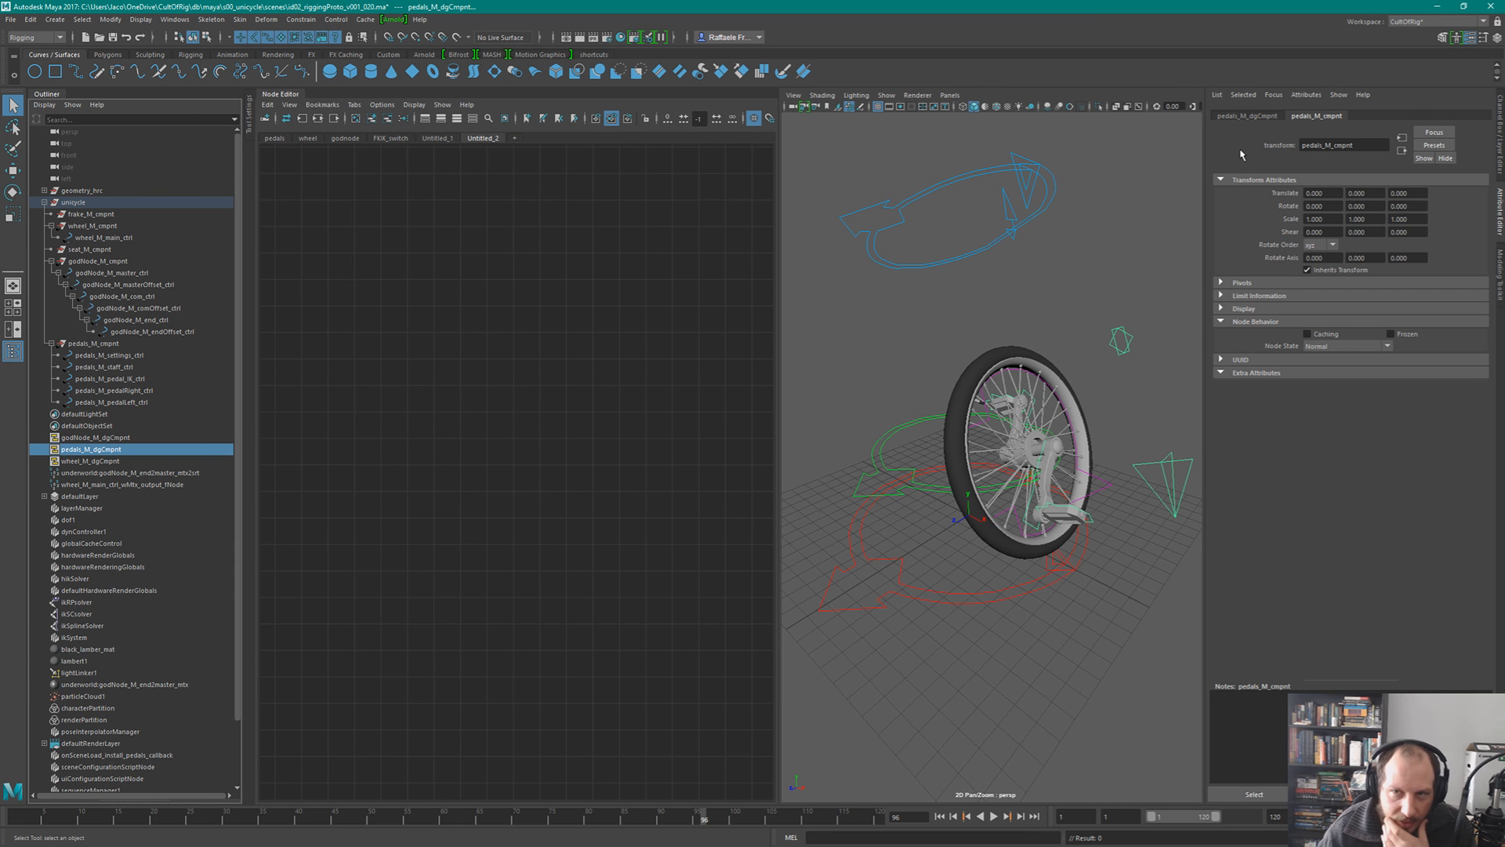
left_click(1254, 118)
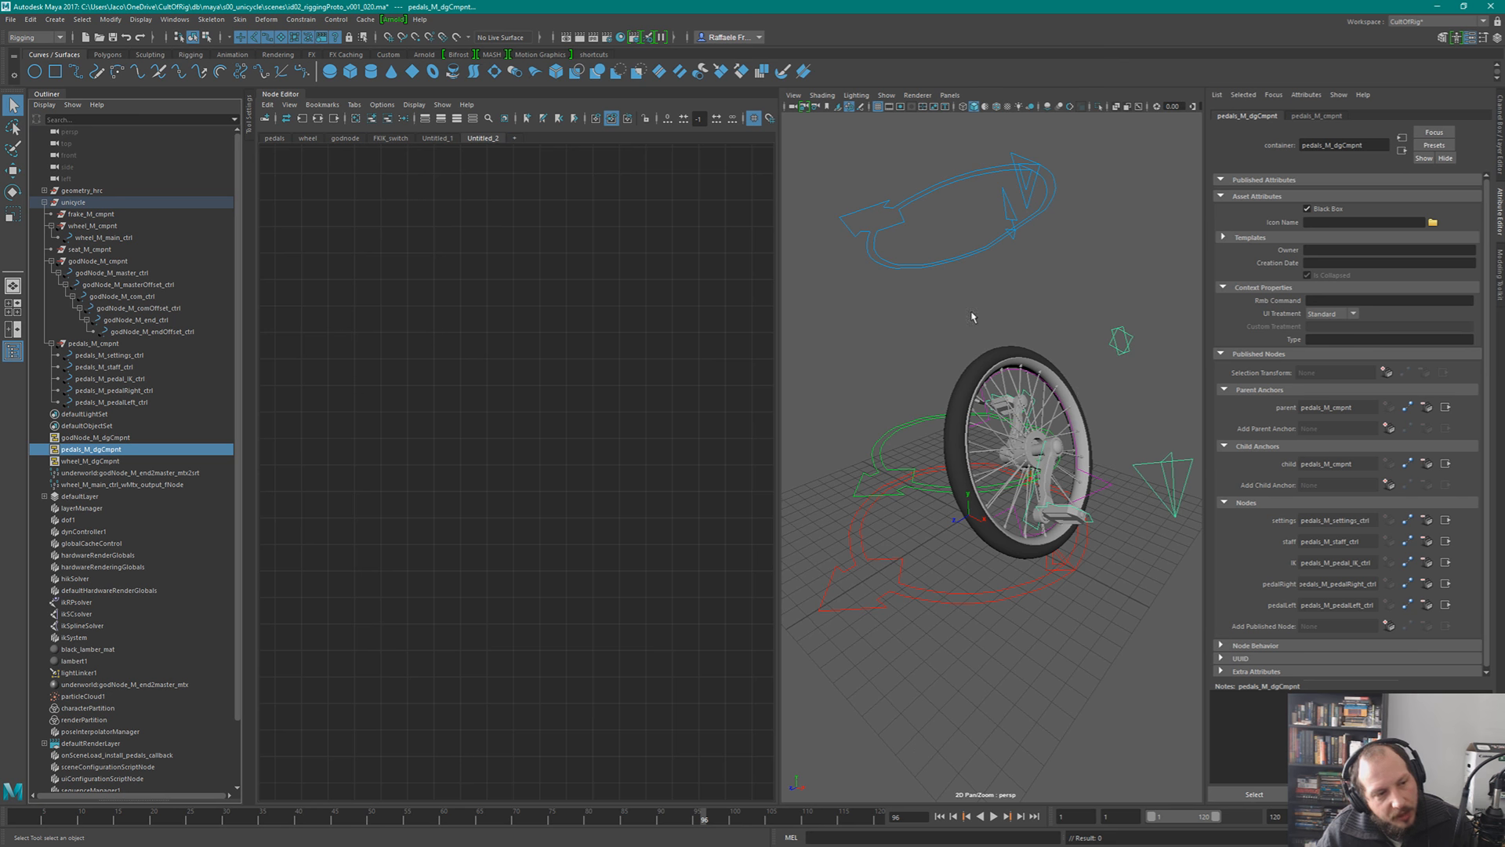
- Collapse the Asset Attributes and Published Nodes sections of the pedals_M_dgCmpnt container
left_click(1291, 181)
left_click(1290, 181)
left_click(1290, 198)
left_click(1281, 210)
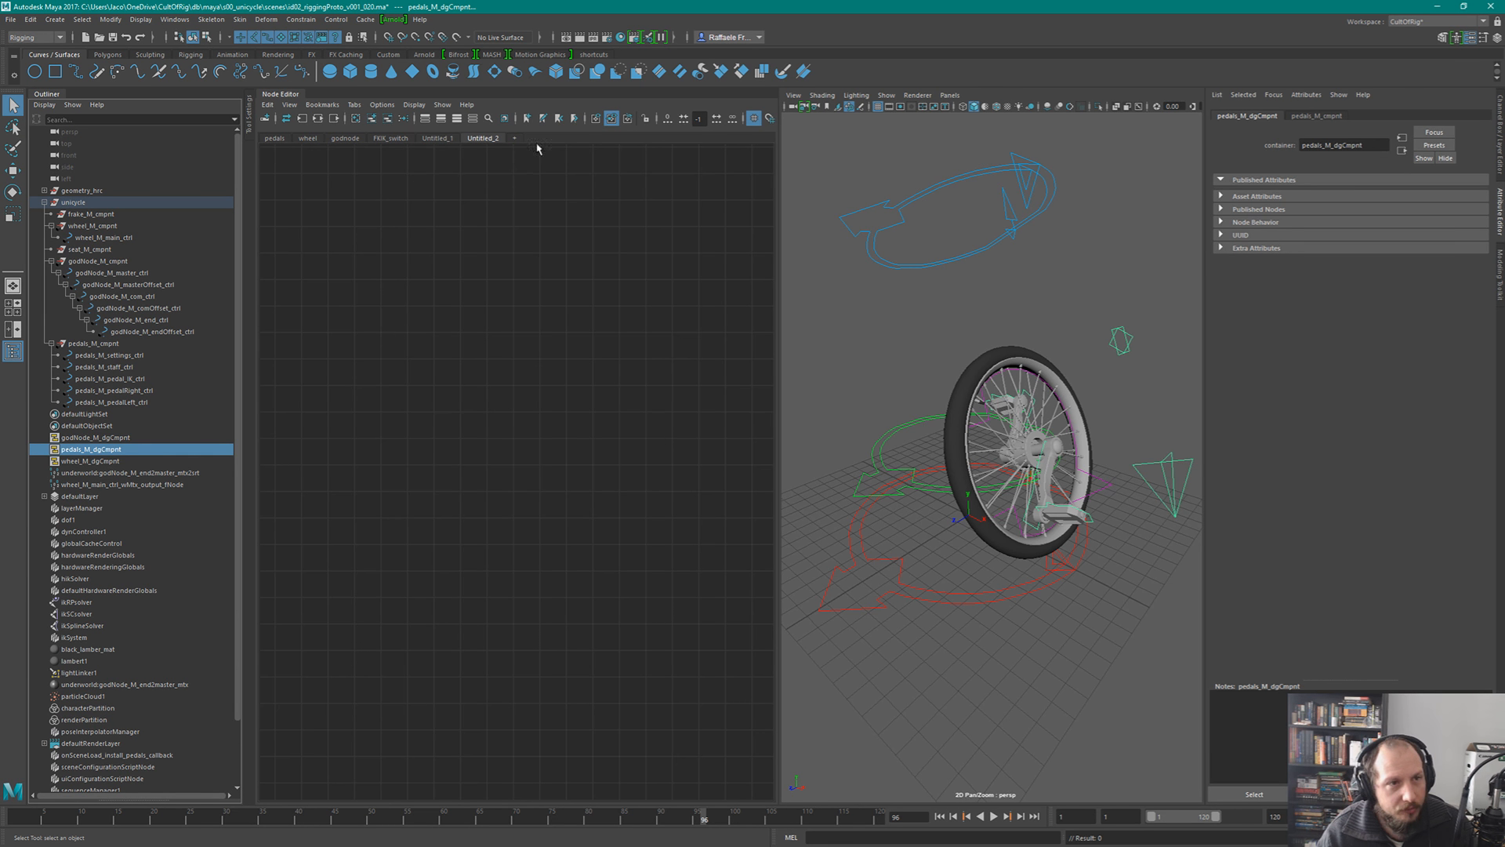
- Open the Asset Editor
left_click(175, 19)
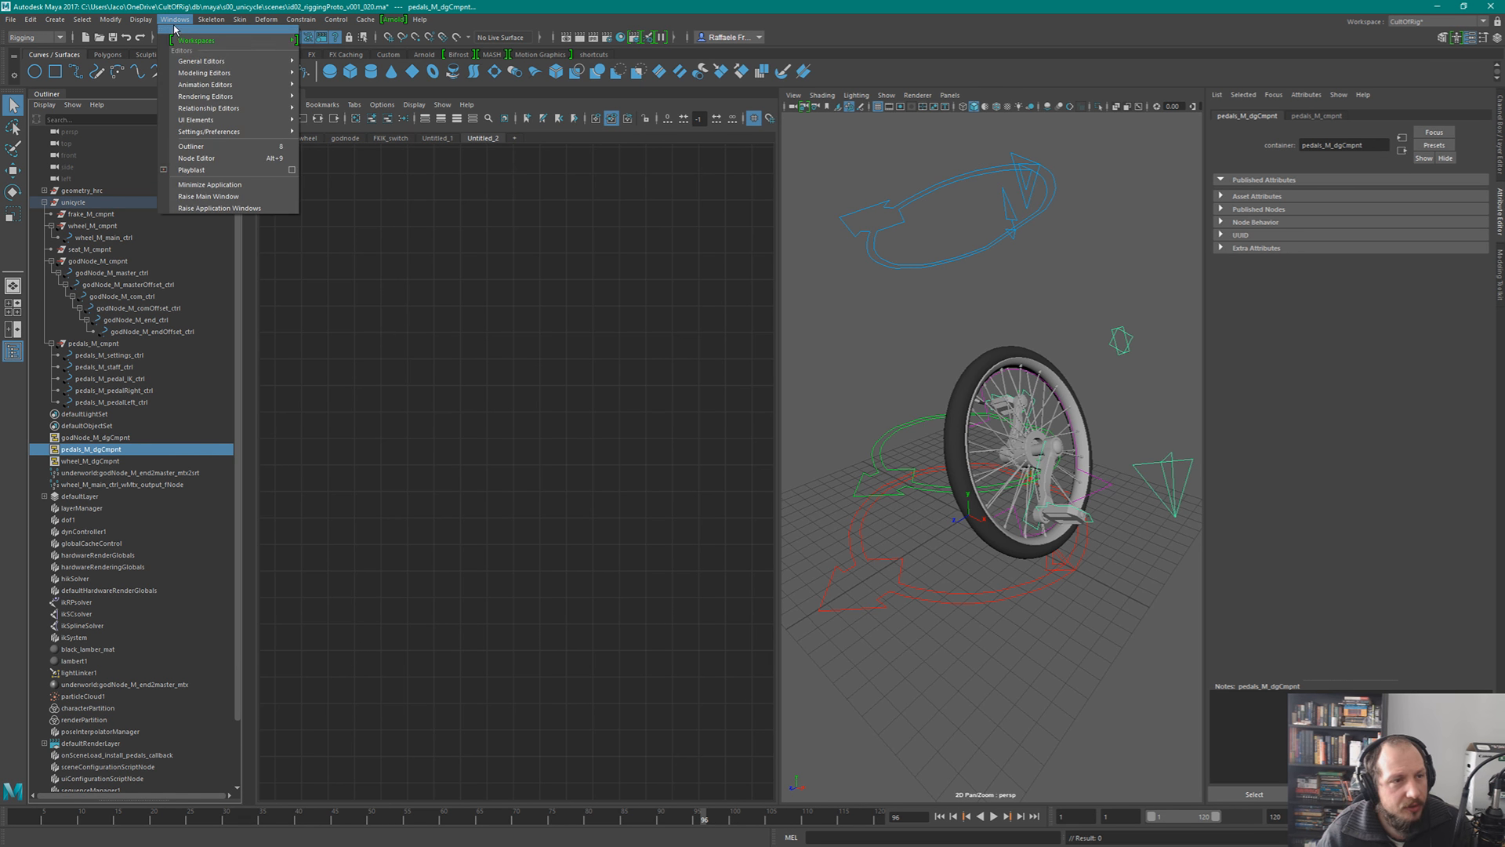
mouse_move(206, 61)
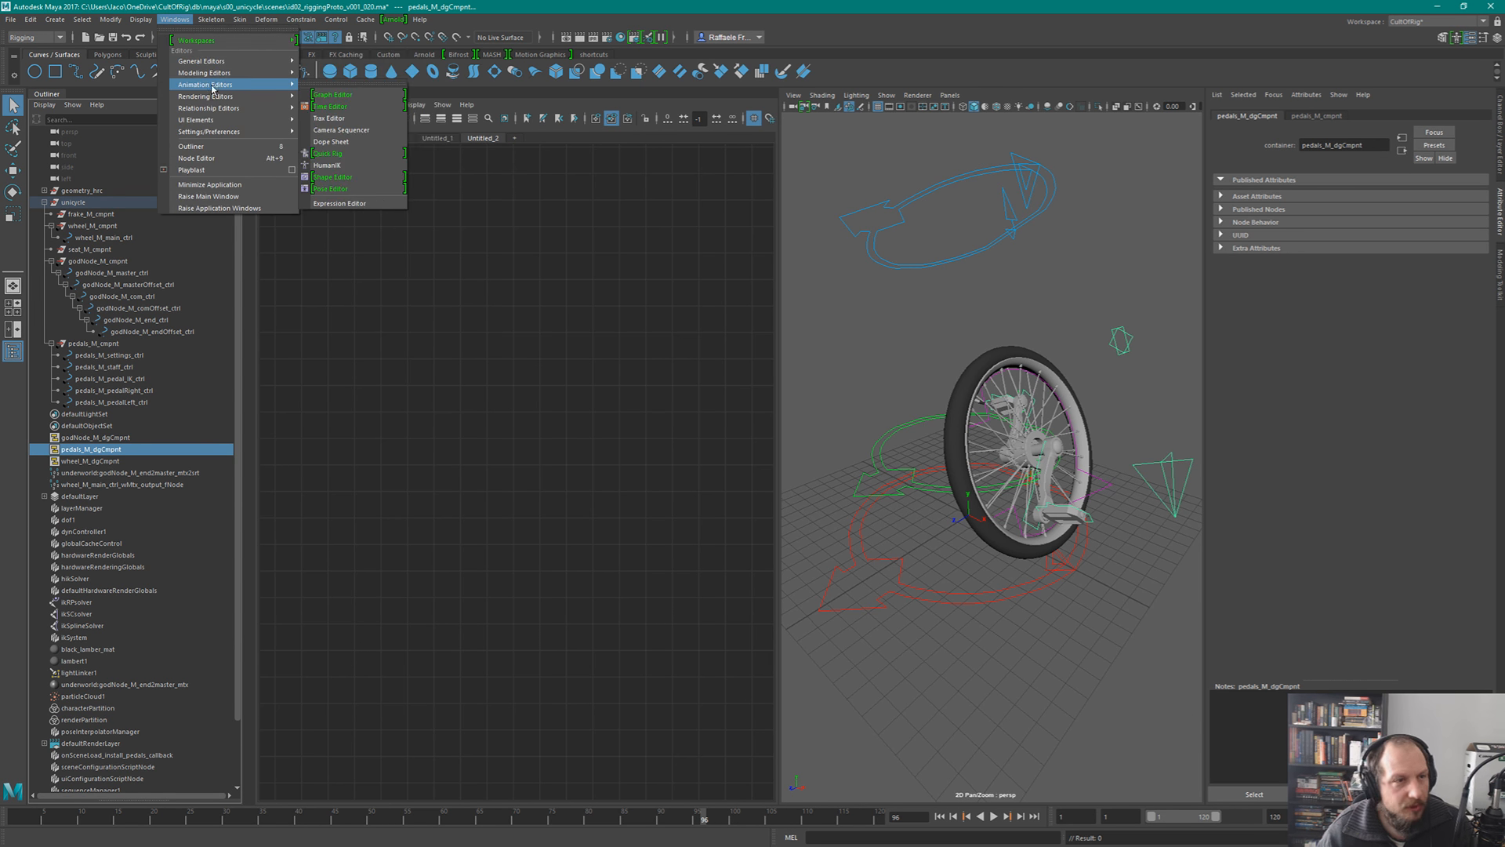
left_click(211, 18)
left_click(175, 19)
mouse_move(205, 61)
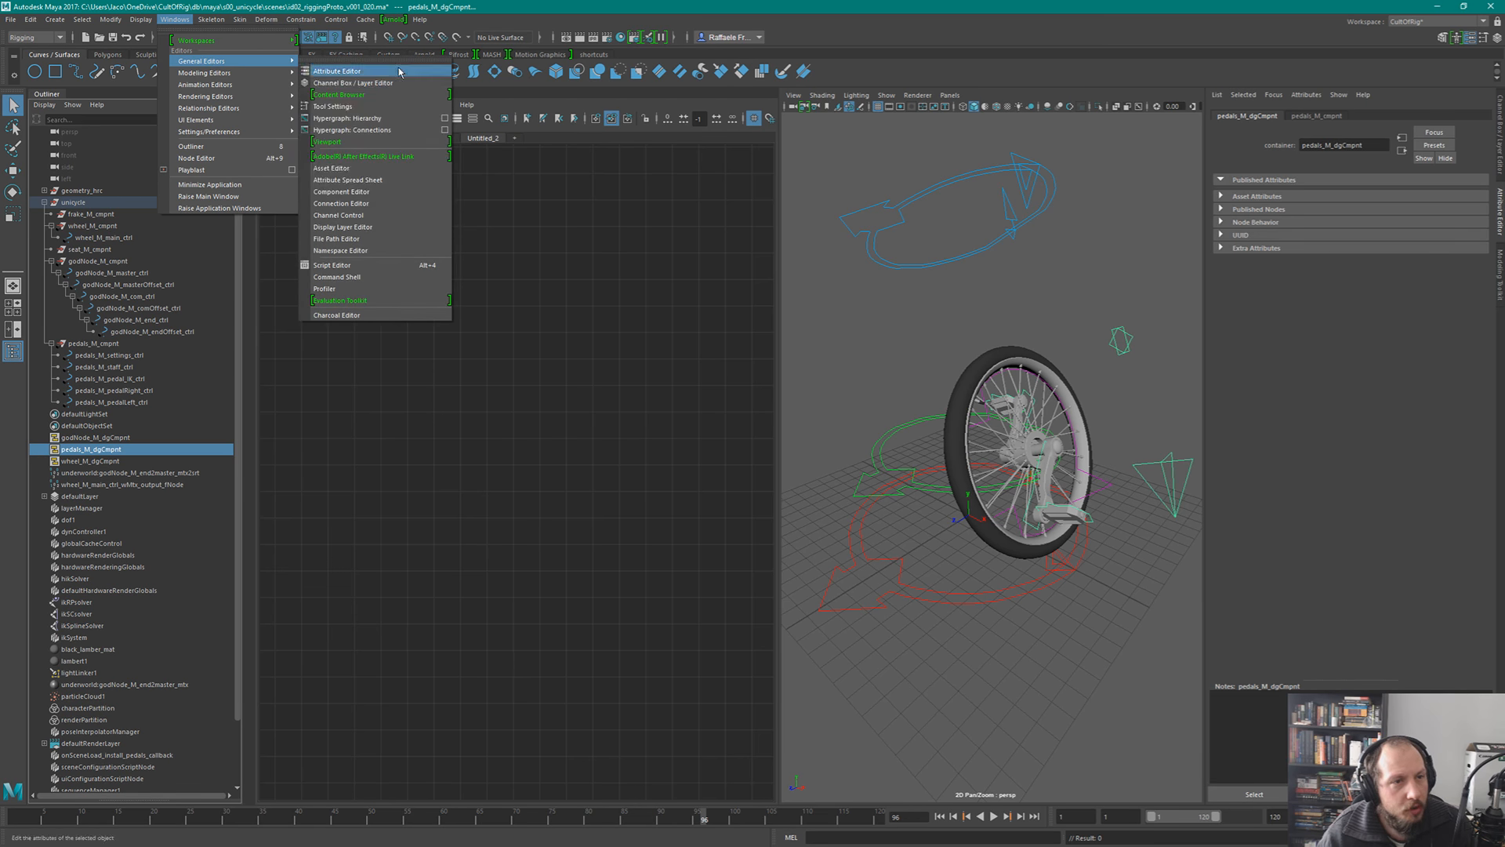
left_click(382, 180)
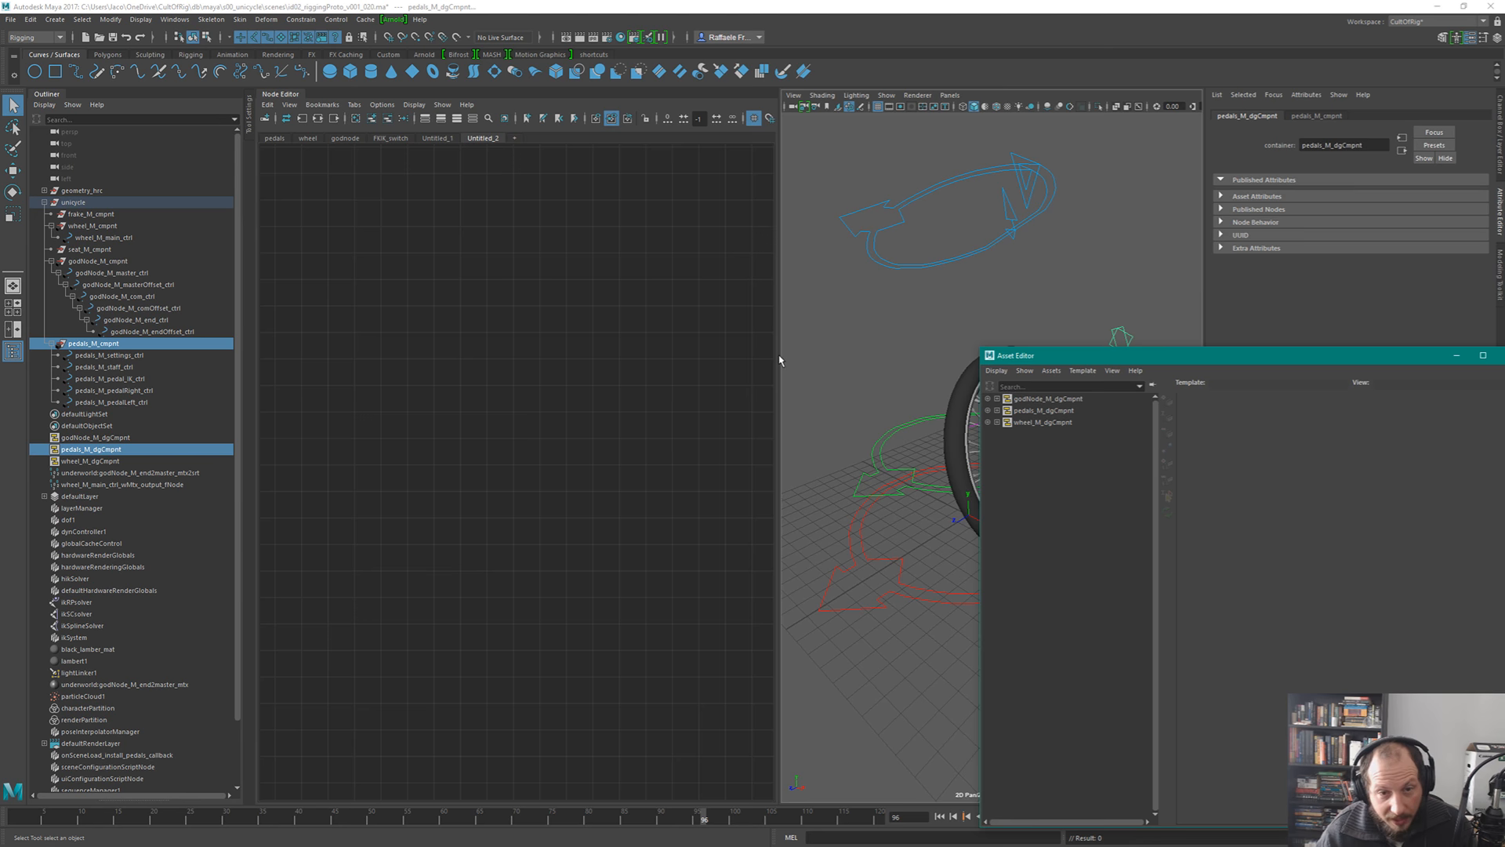
- Collapse the Node Editor to enlarge the viewport, reframe the unicycle rig, and move the Asset Editor window beside it
left_click_drag(779, 361, 657, 366)
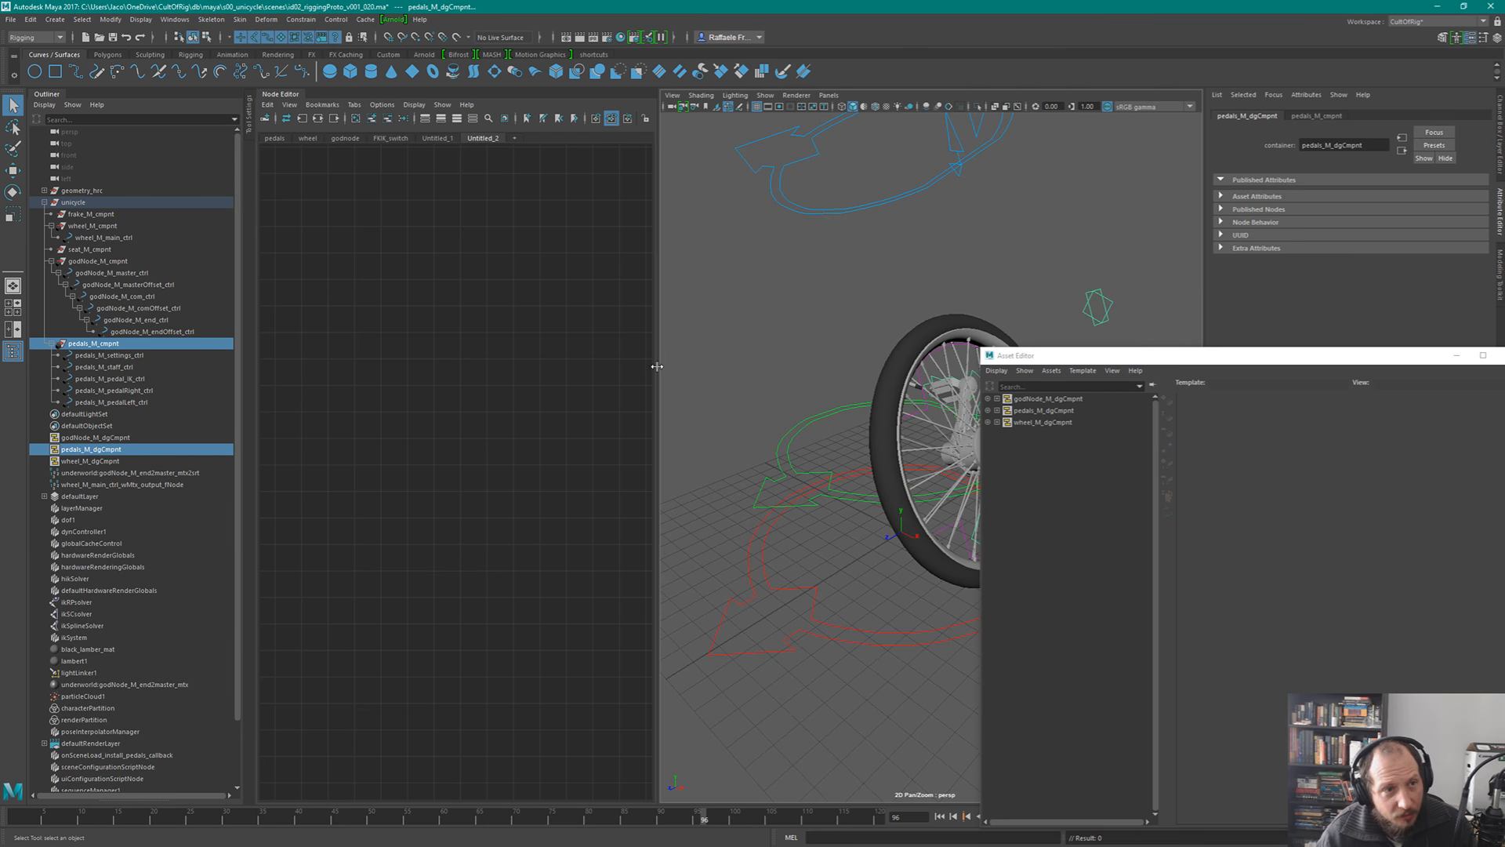
left_click(276, 94)
middle_click_drag(818, 472, 735, 441, "alt")
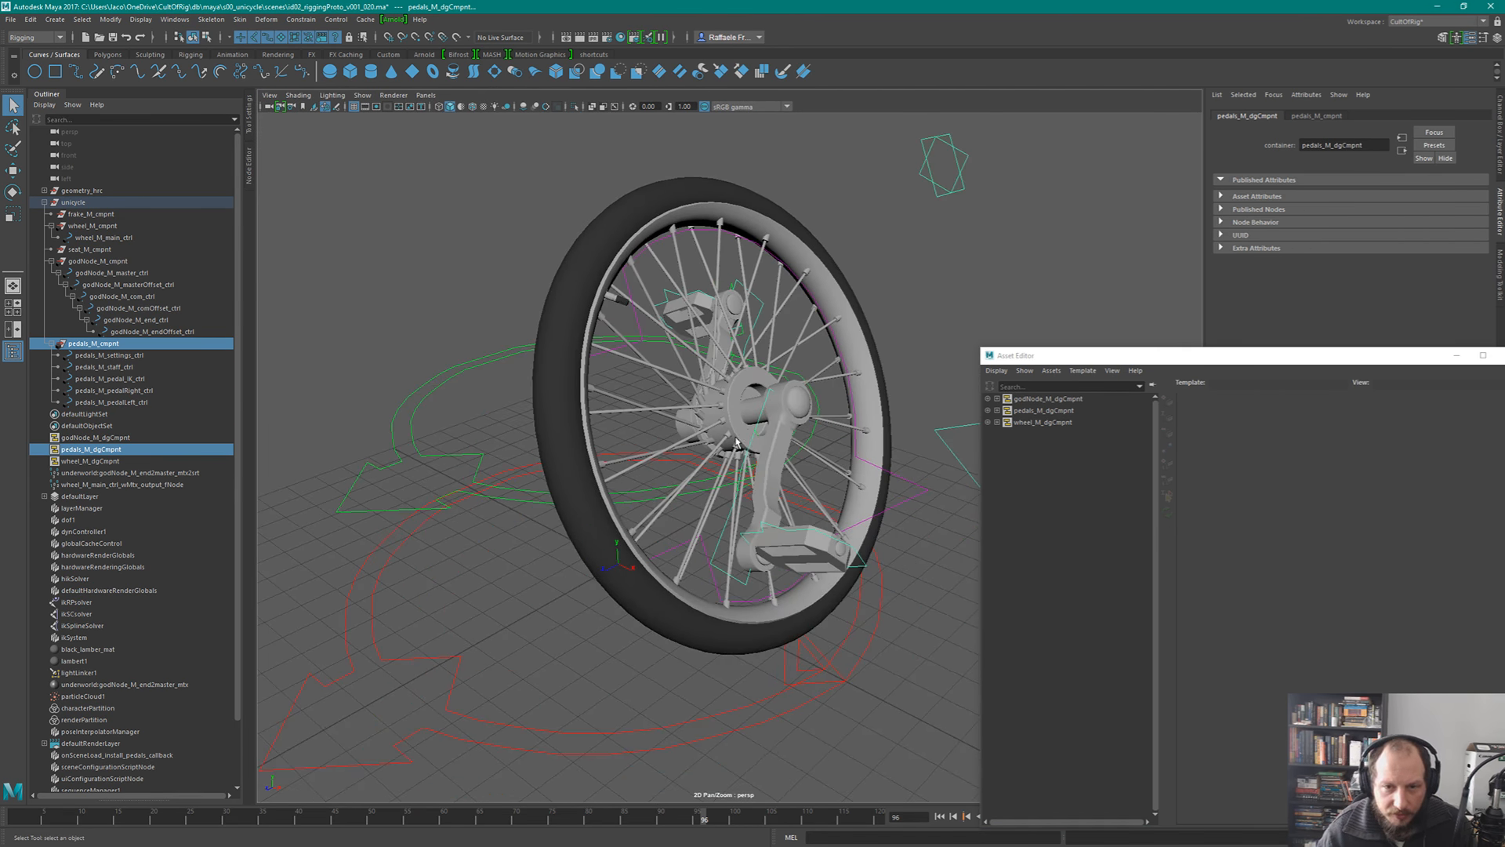
scroll(736, 443, "down", 5)
scroll(737, 446, "up", 3)
left_click_drag(737, 447, 729, 482, "alt")
left_click_drag(1099, 356, 1048, 320)
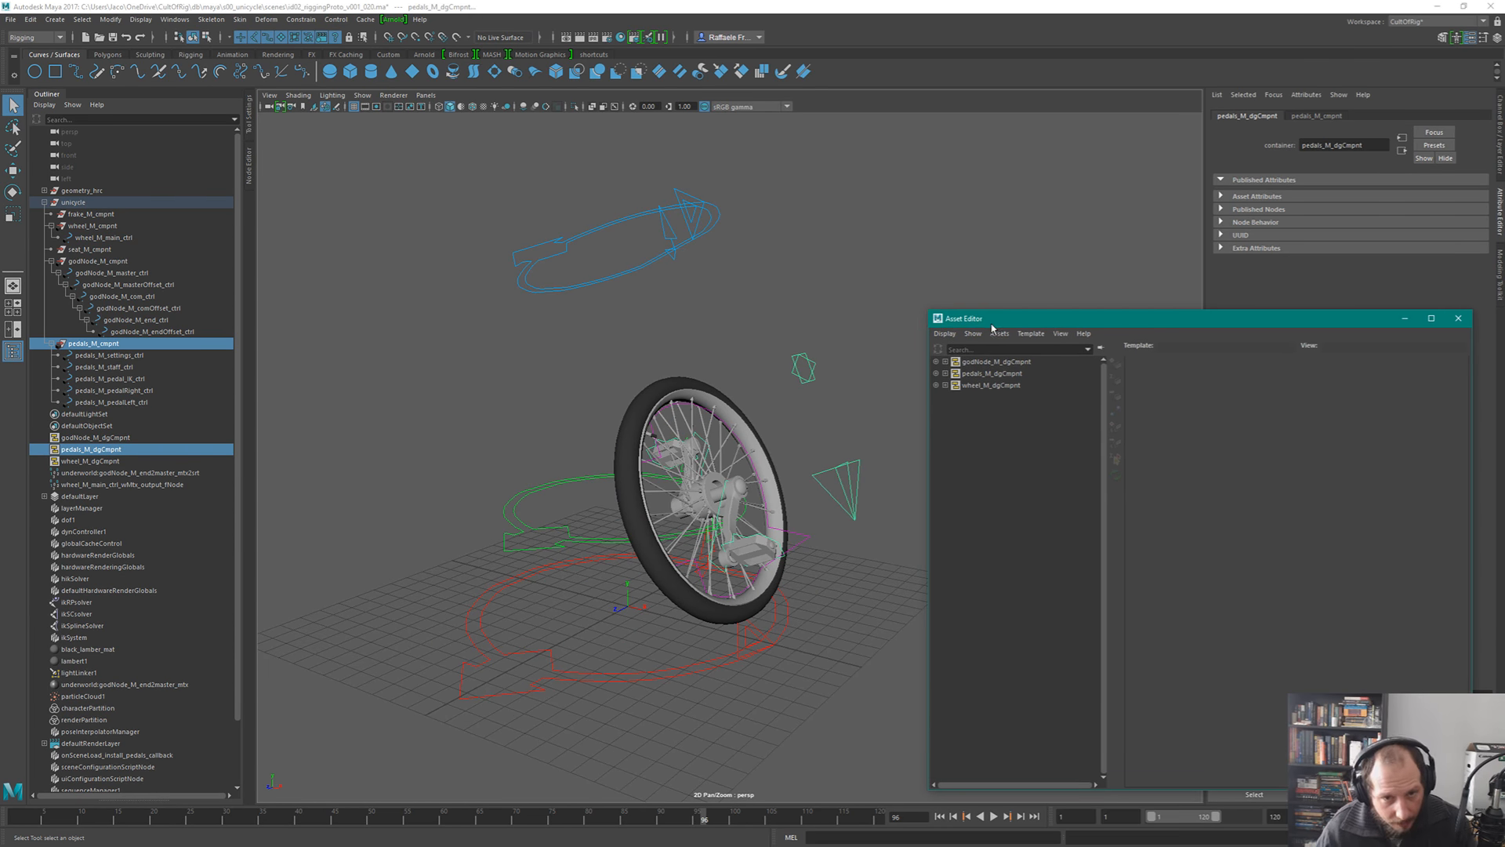
- Expand pedals_M_dgCmpnt down to its published controls in the Asset Editor, and inspect its published anchors and nodes in the edit view
left_click(181, 452)
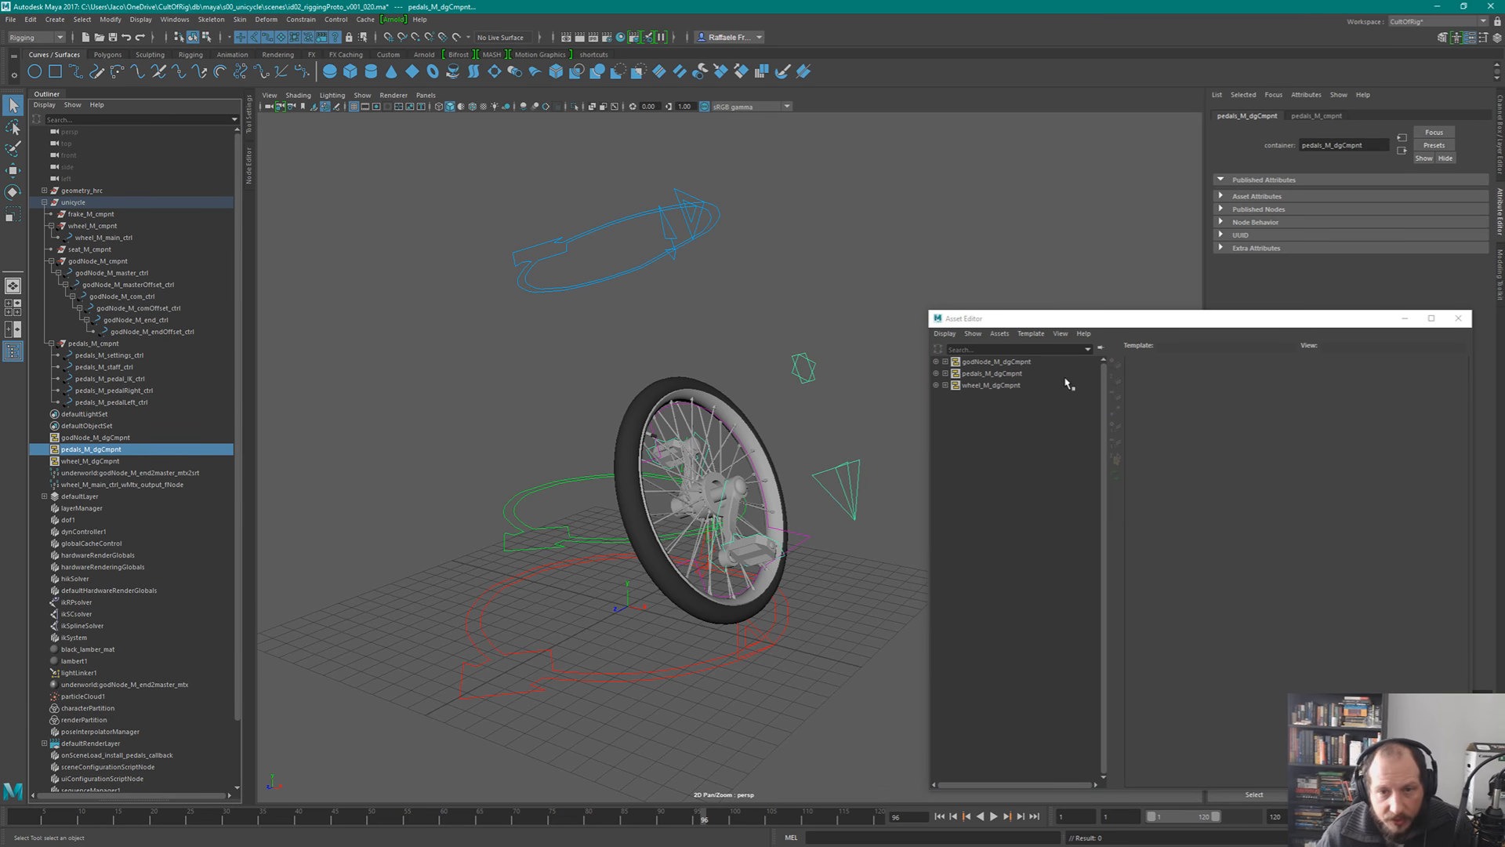
left_click(945, 373)
left_click(951, 385)
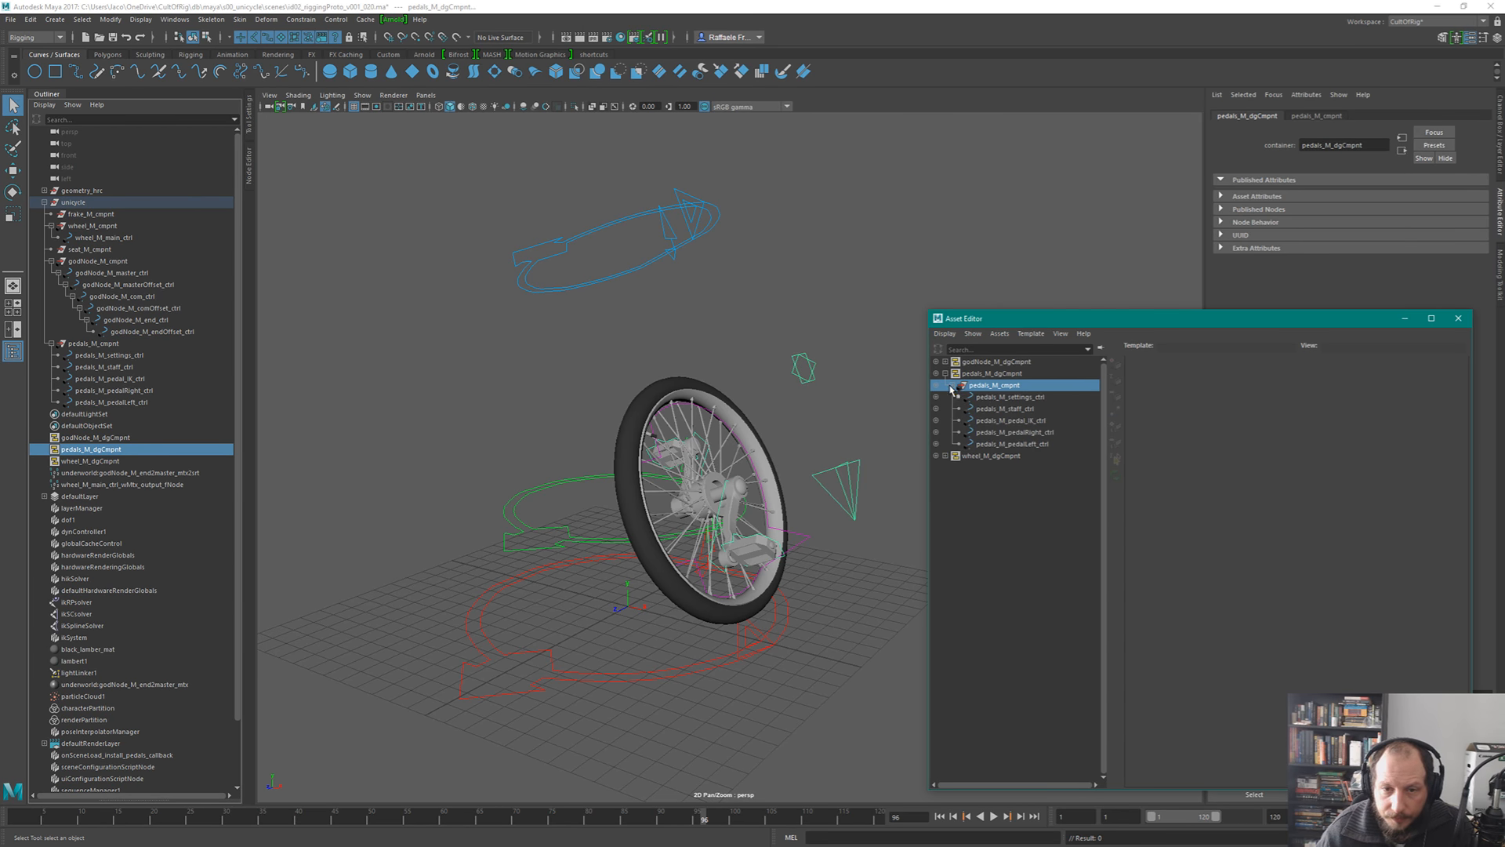
left_click(1002, 381)
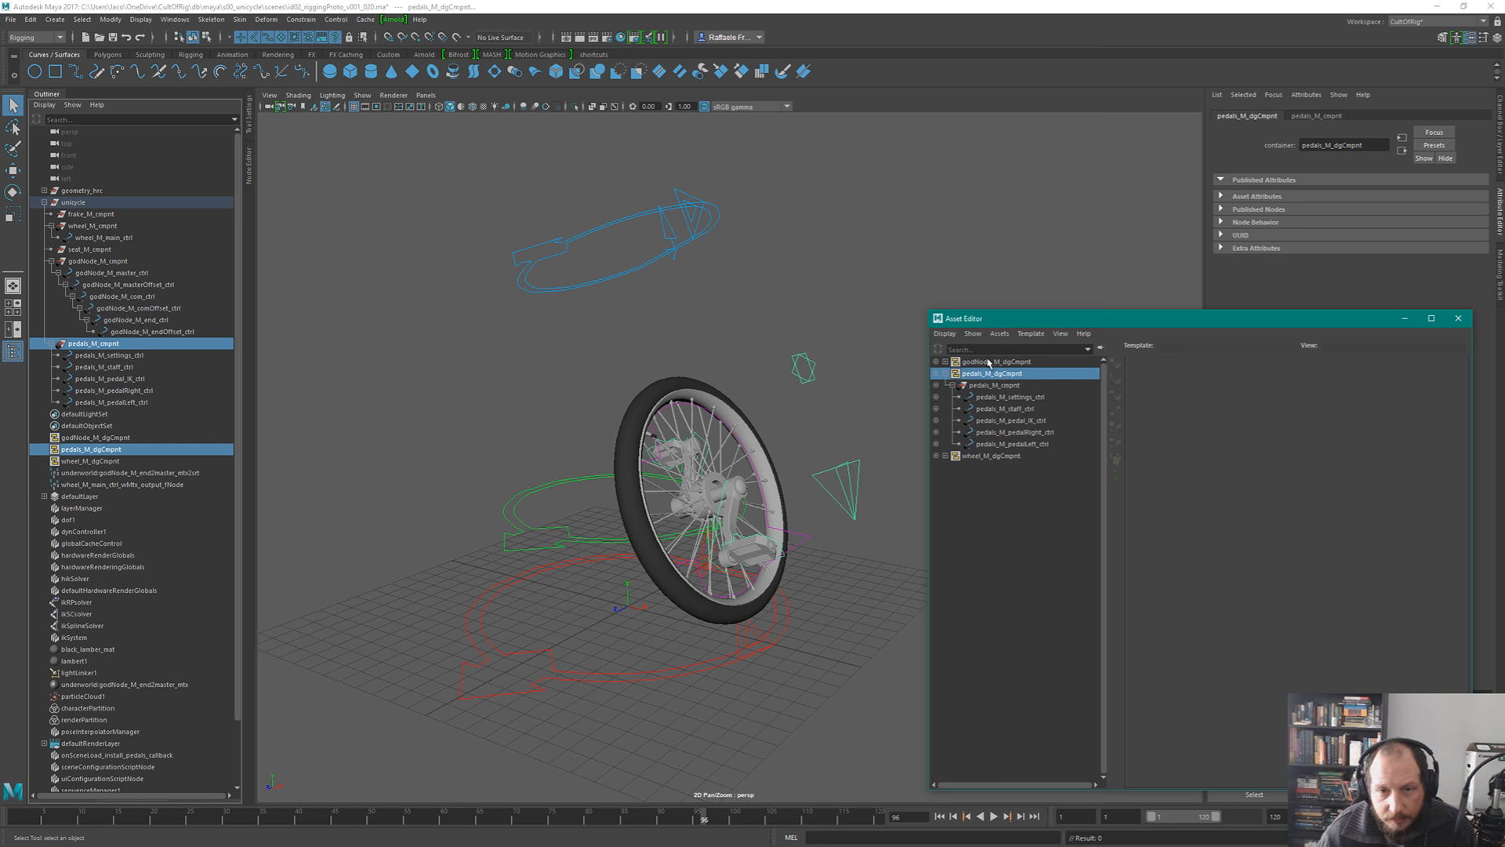
left_click(1101, 348)
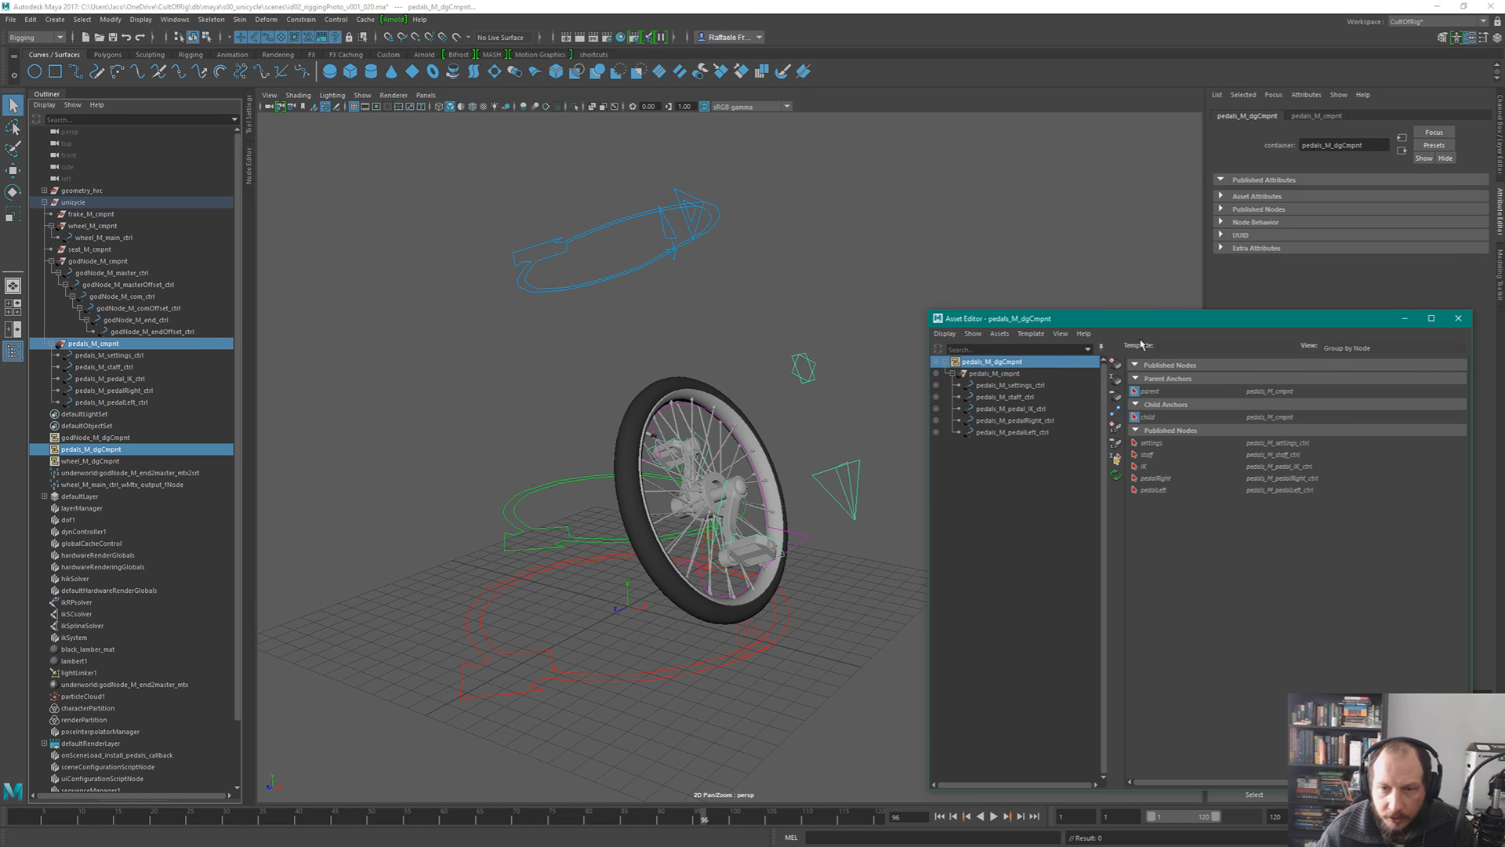
left_click(1100, 348)
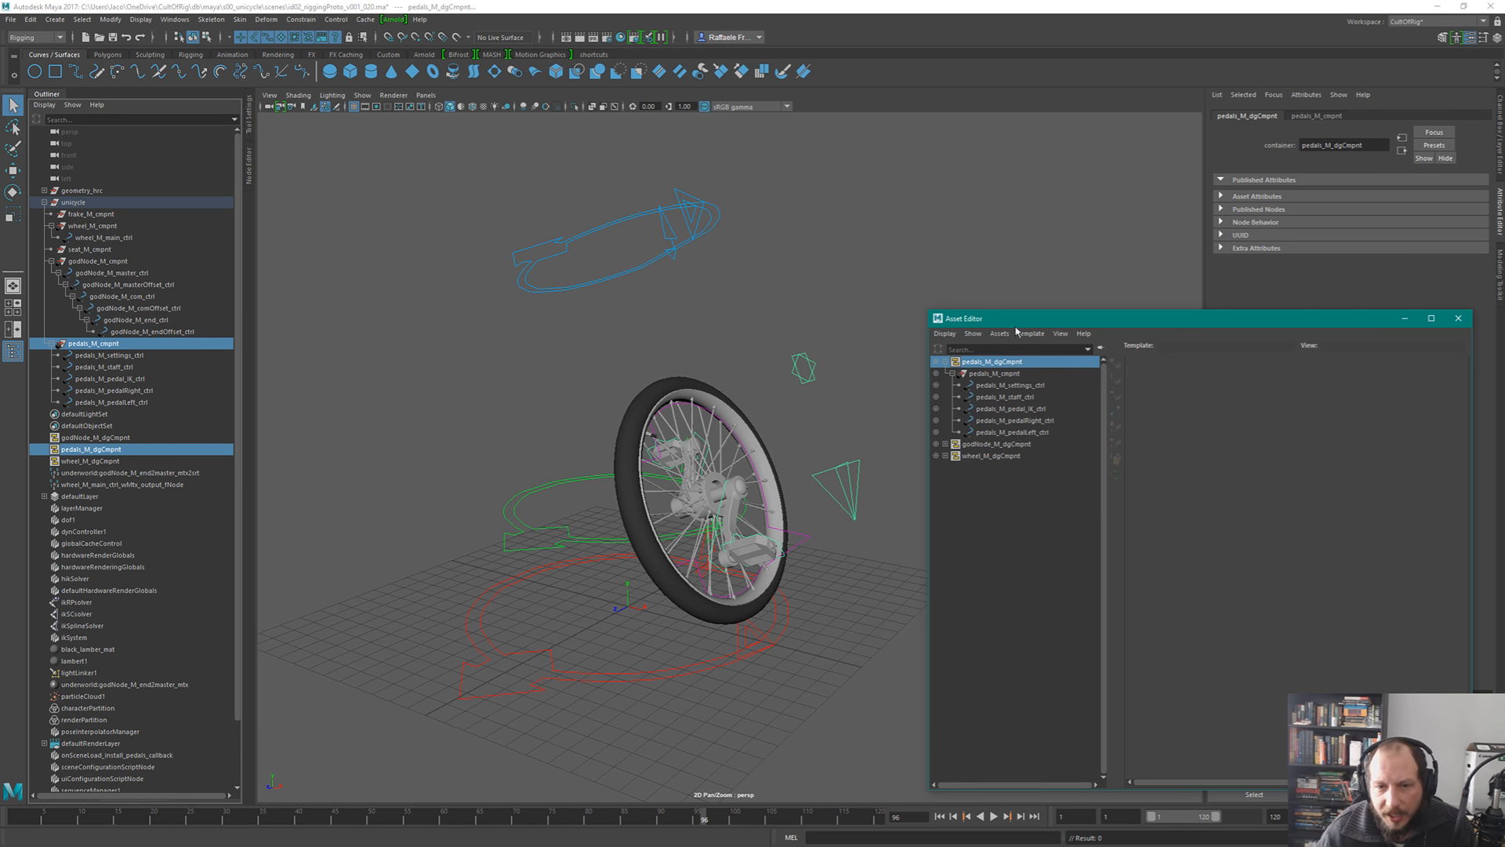
- Expand the godNode_M_dgCmpnt and wheel_M_dgCmpnt assets to view their component transforms
double_click(1011, 444)
left_click(1005, 458)
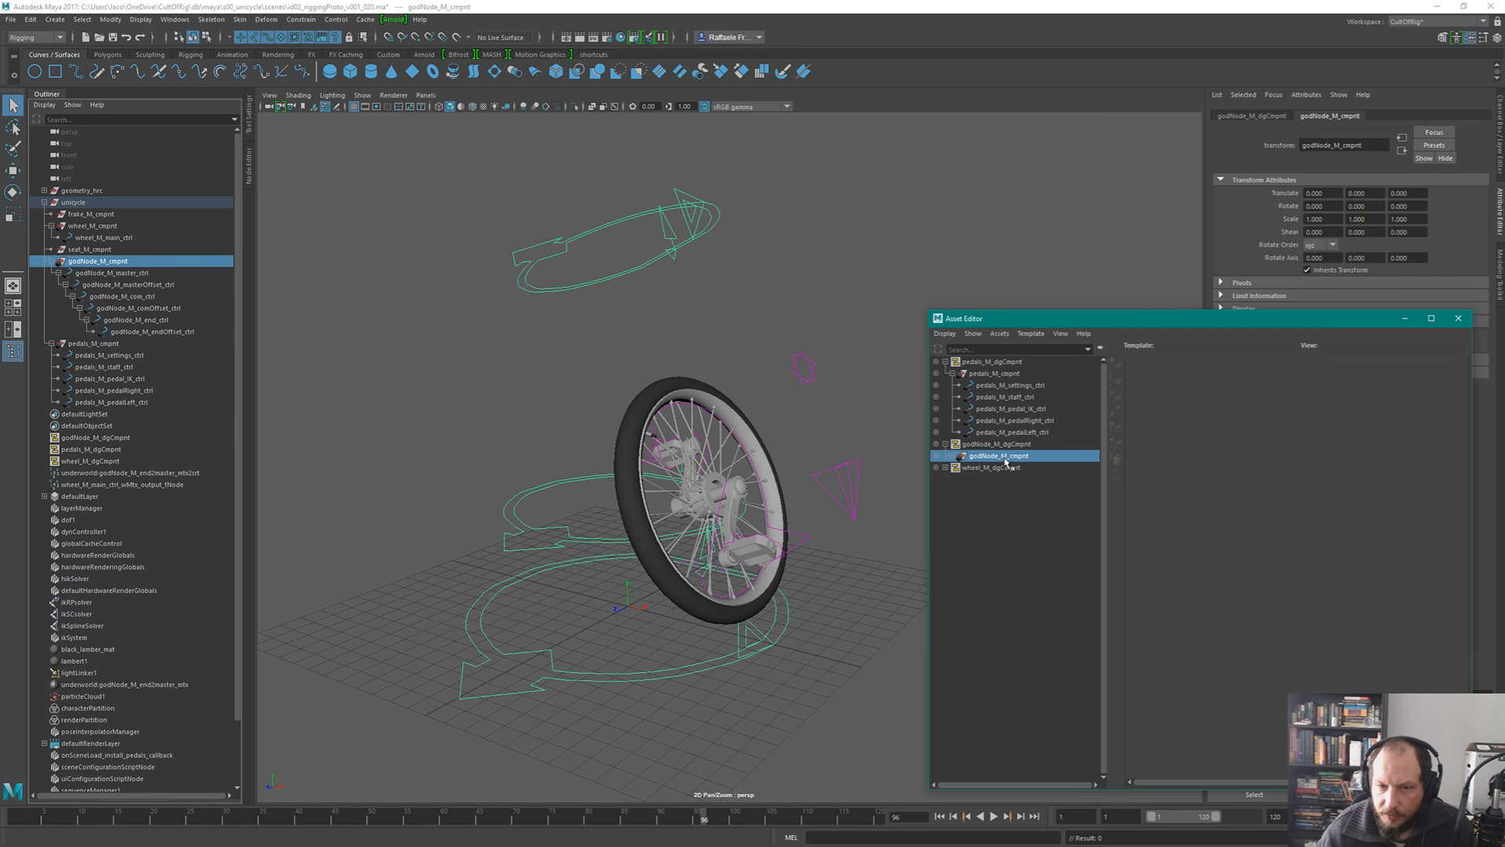
double_click(1000, 468)
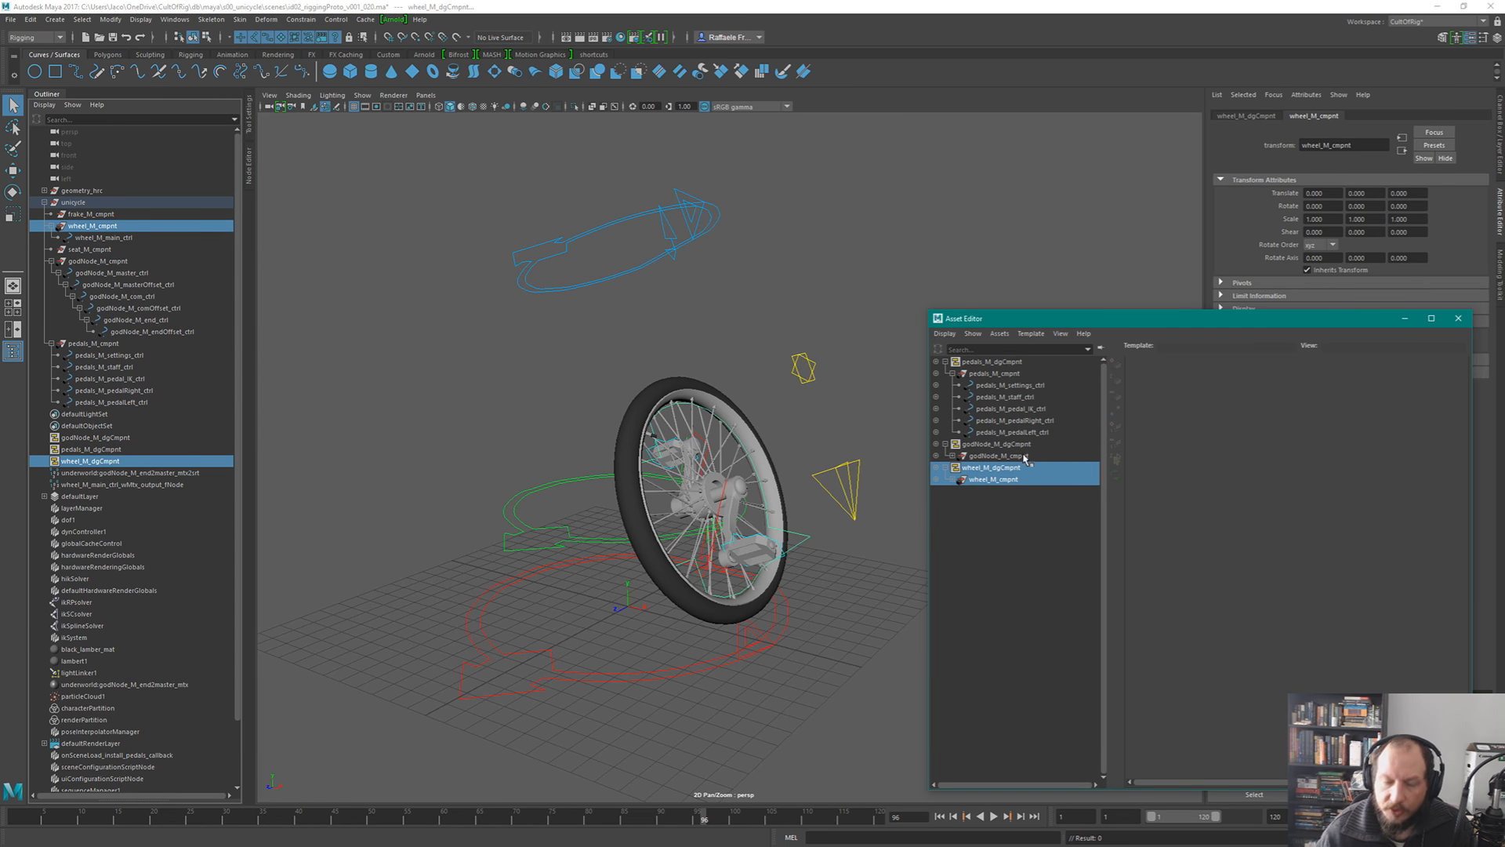
- Open pedals_M_dgCmpnt for editing in the Asset Editor and expand pedals_M_settings_ctrl to examine its full attribute list
left_click(988, 365)
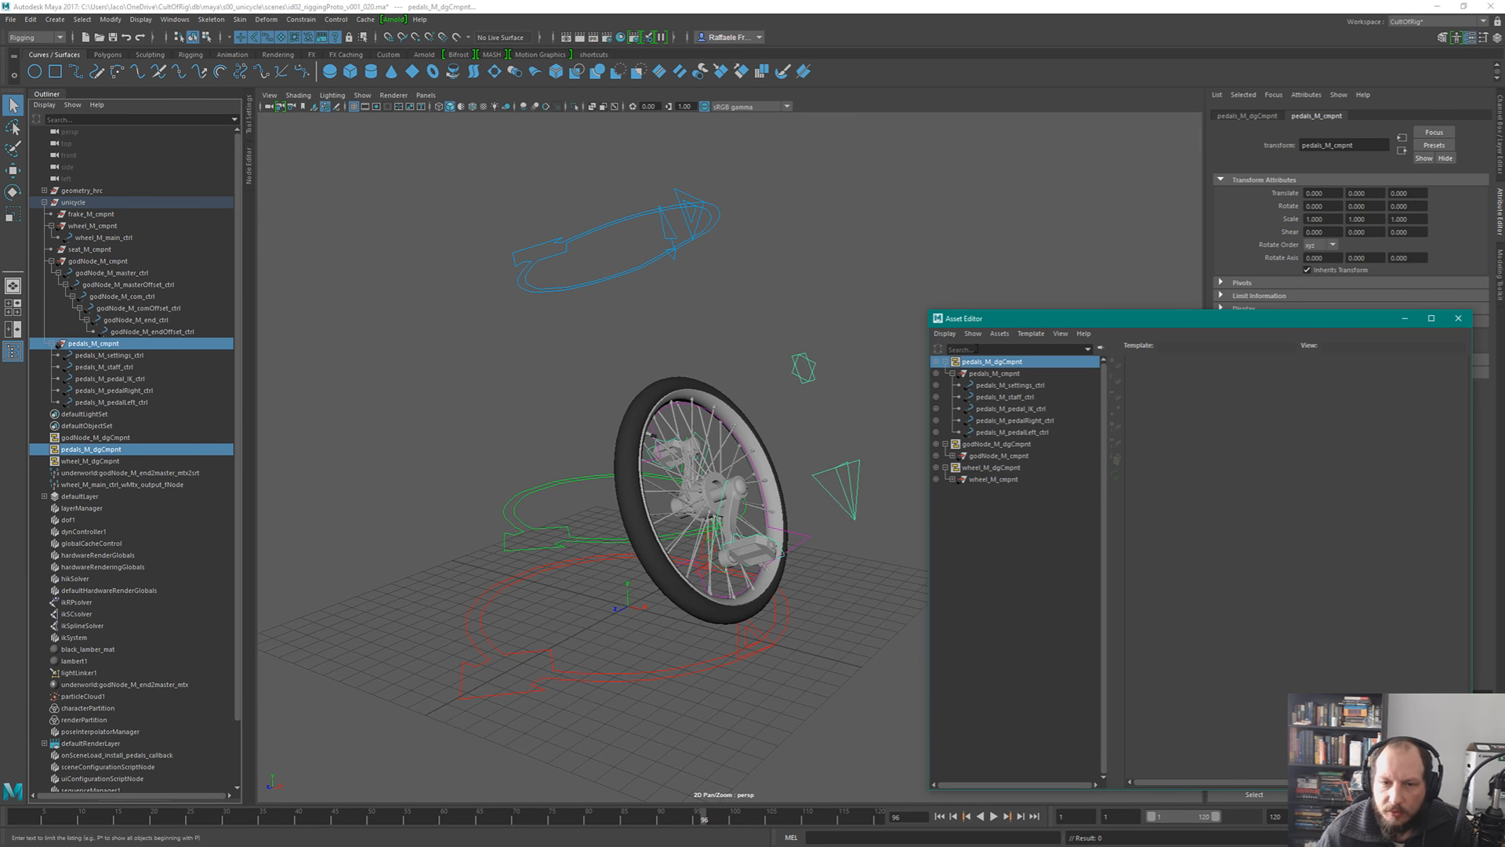
left_click(1000, 333)
left_click(1036, 325)
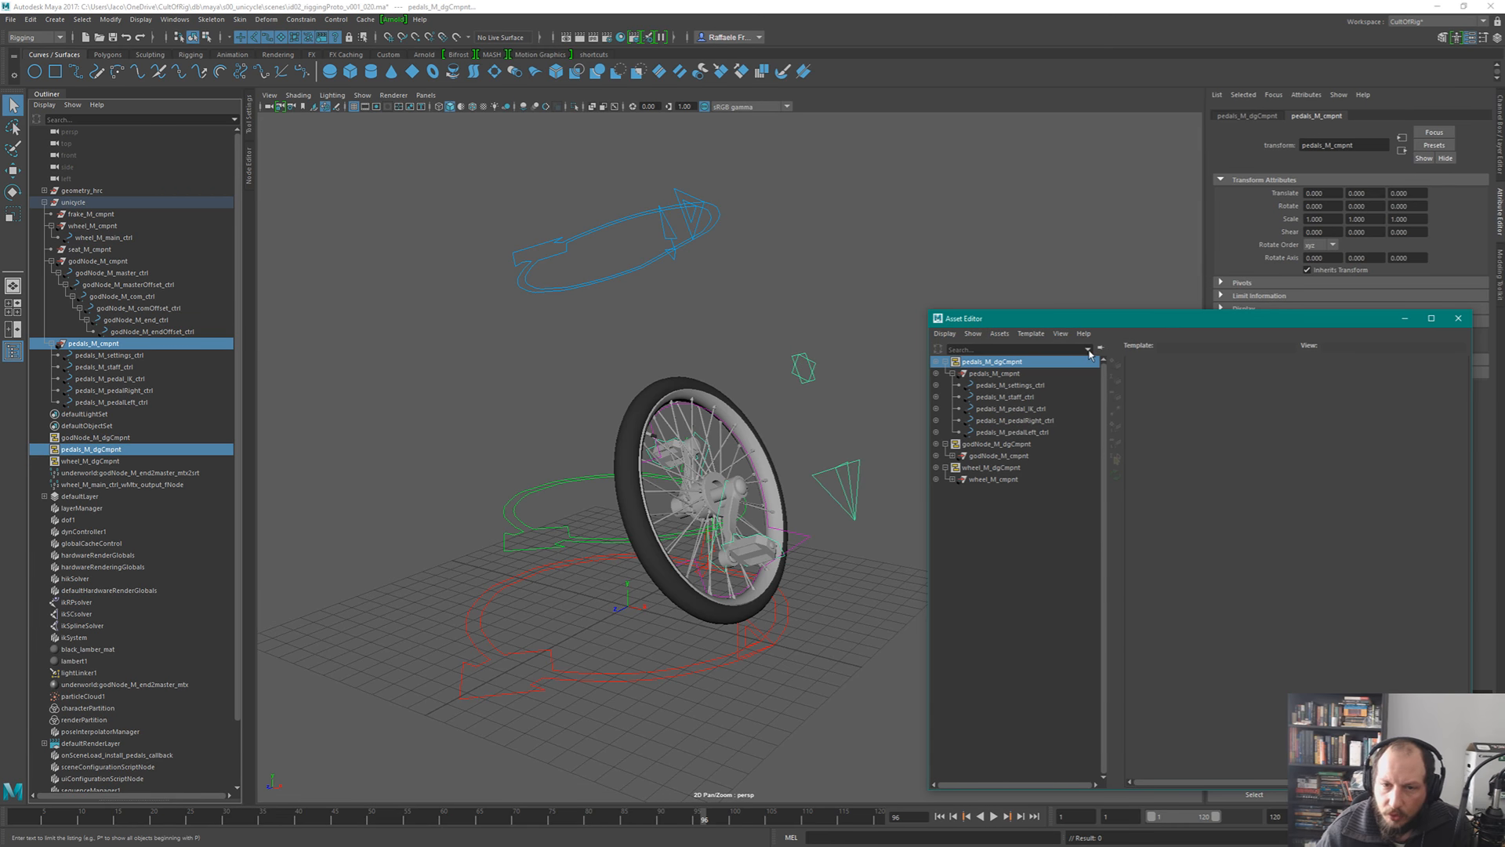
left_click(1100, 348)
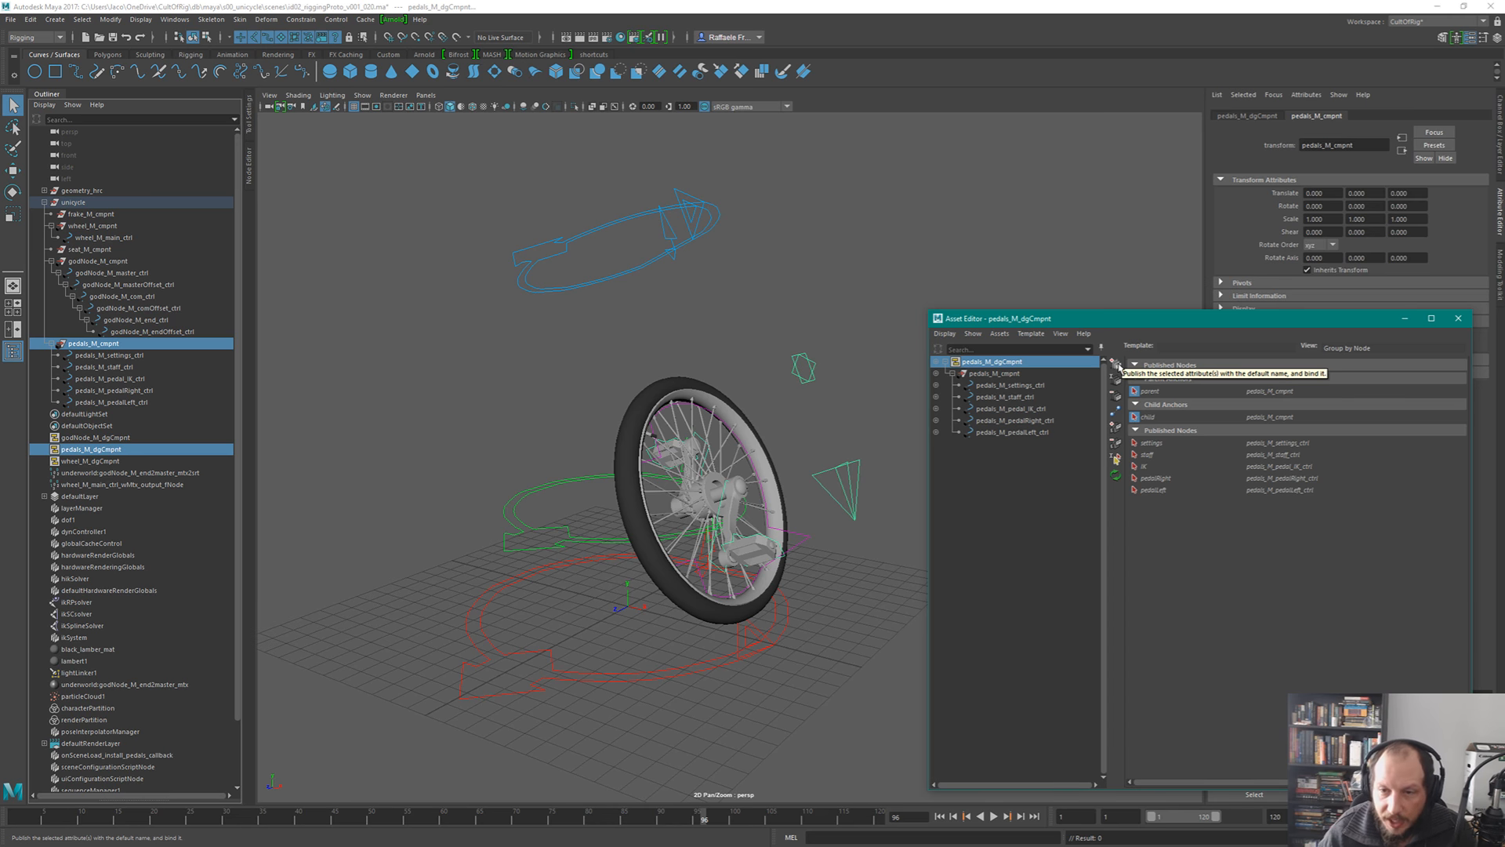
left_click(937, 385)
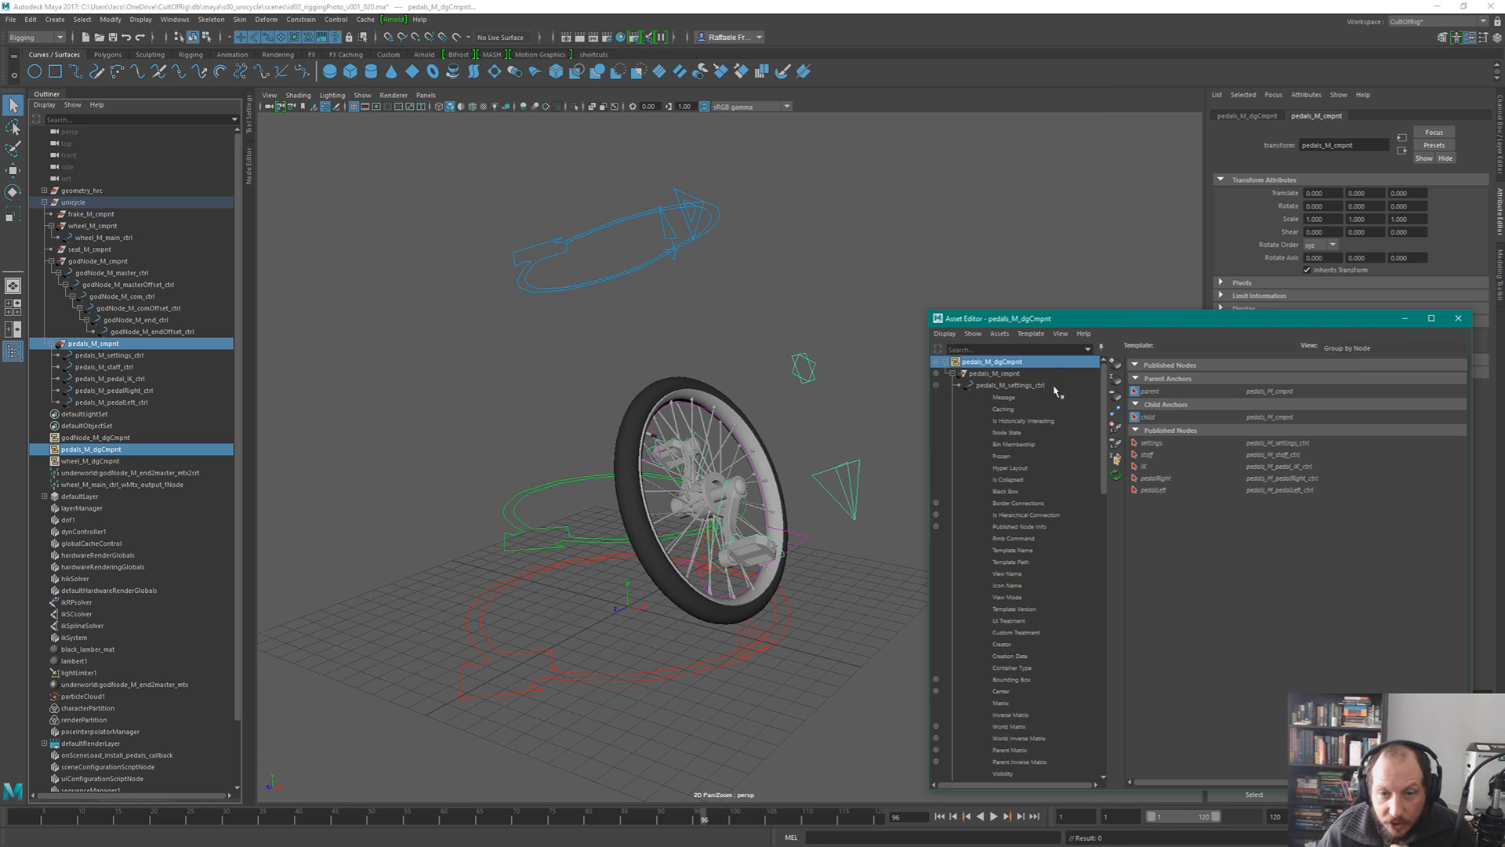
scroll(1044, 446, "down", 15)
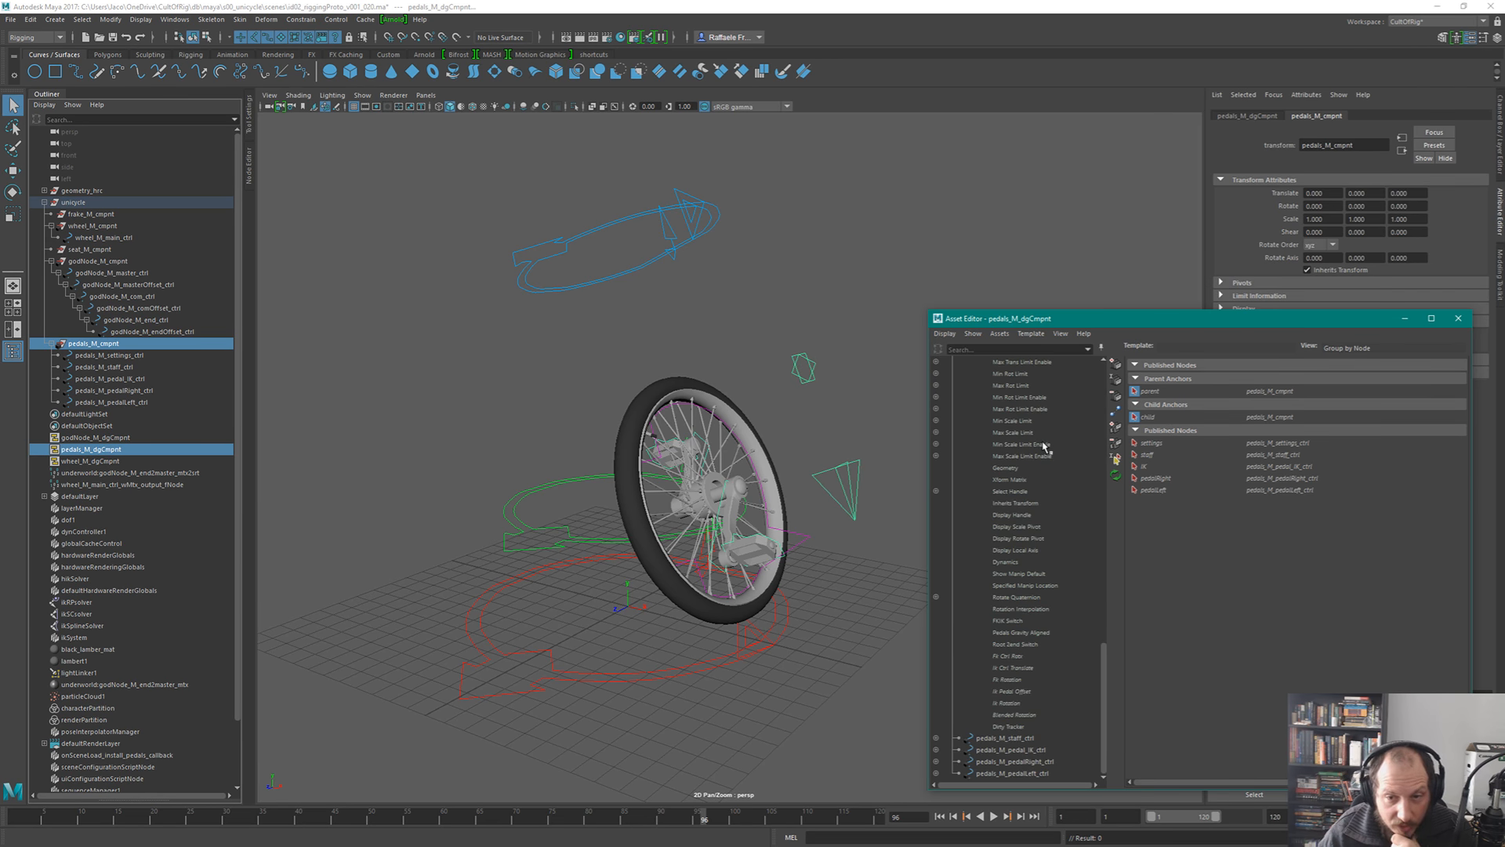
scroll(1044, 447, "up", 15)
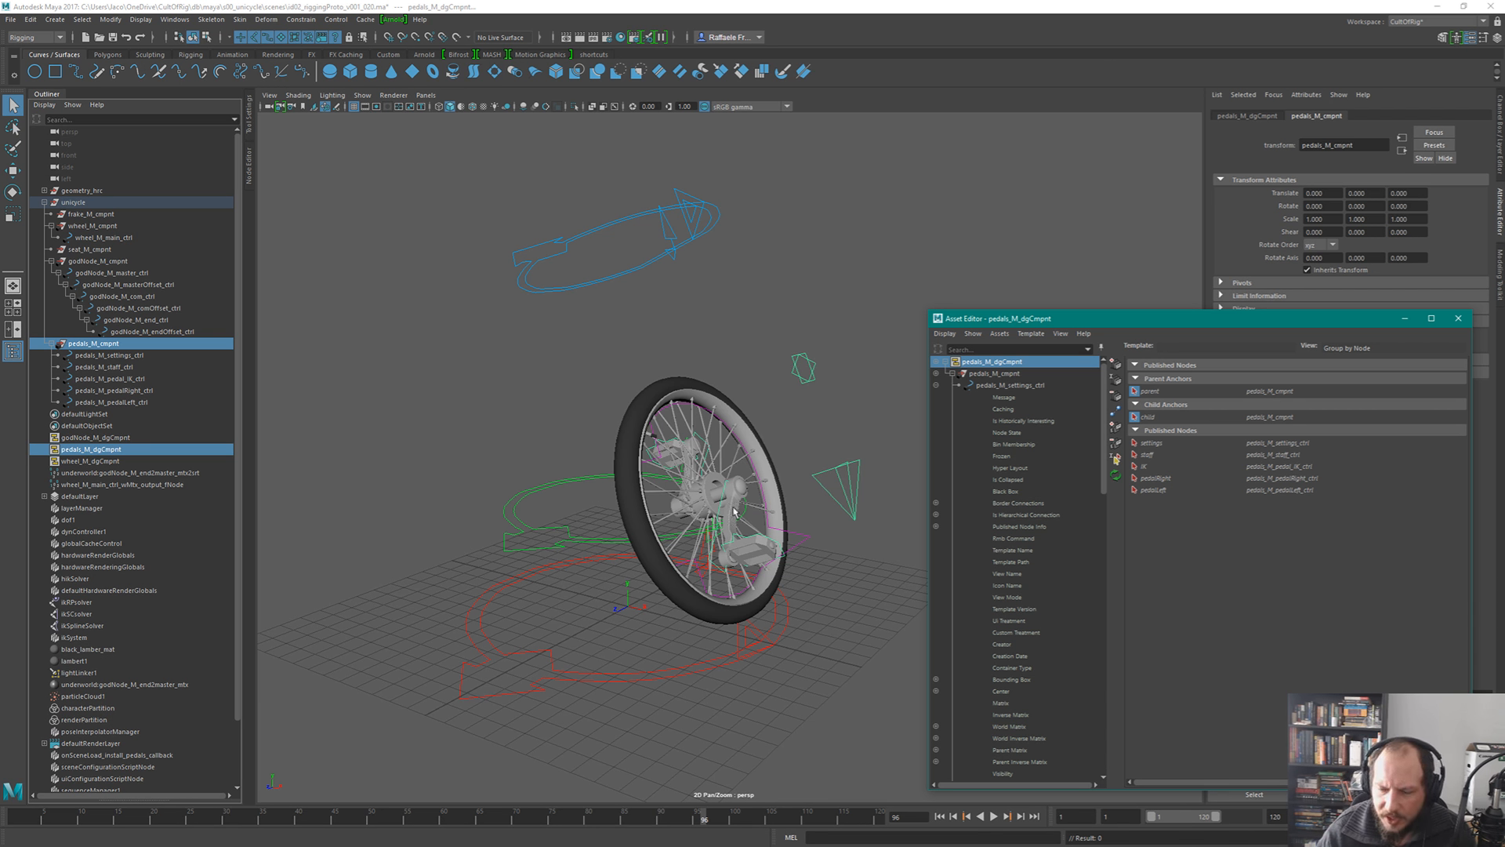
scroll(1066, 501, "down", 20)
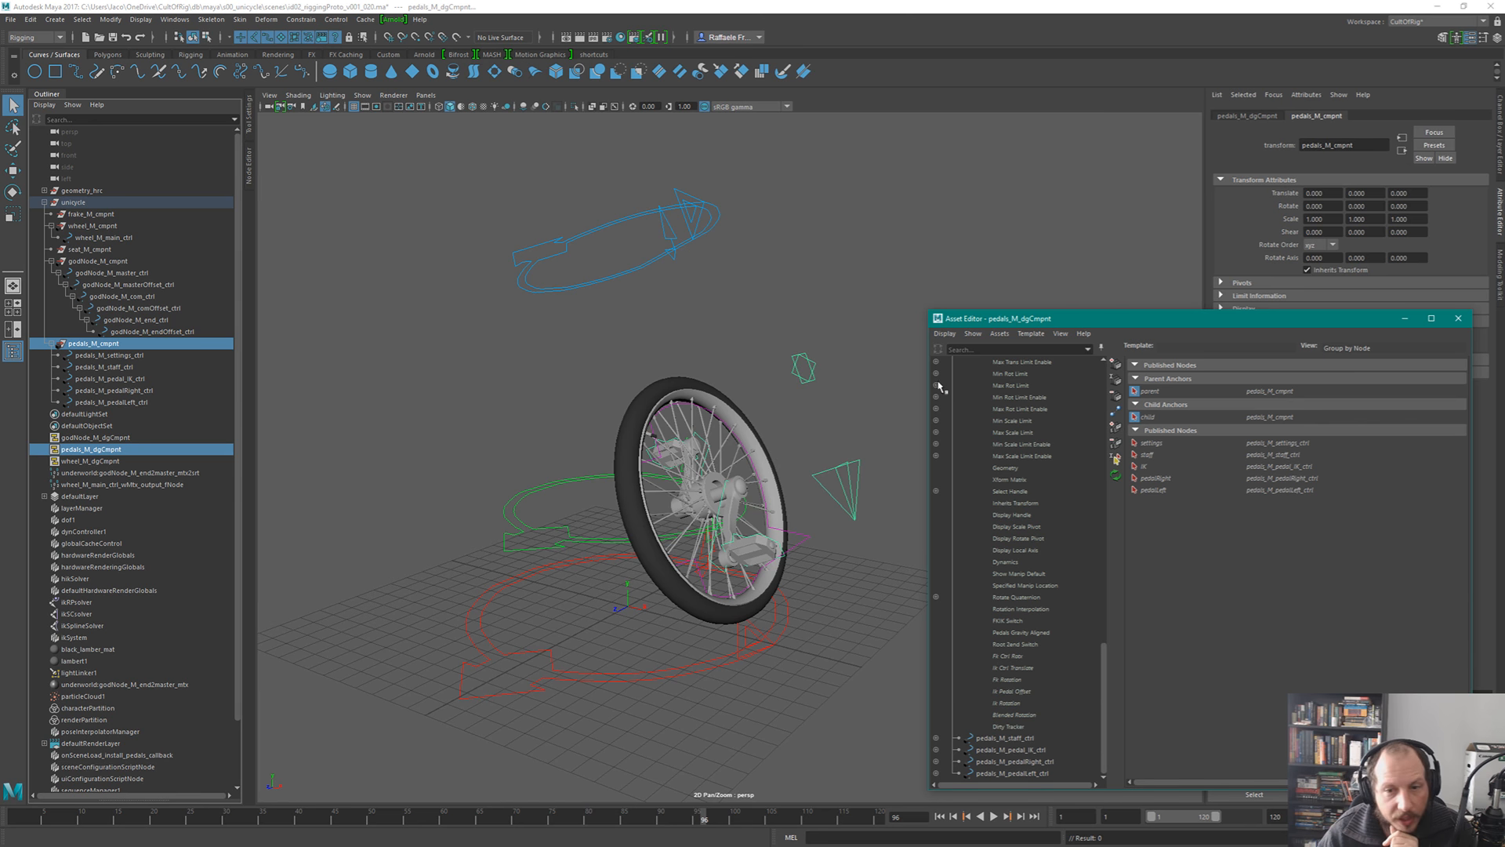
- Select the pedals settings control in the viewport and display its keyable channels
left_click(803, 366)
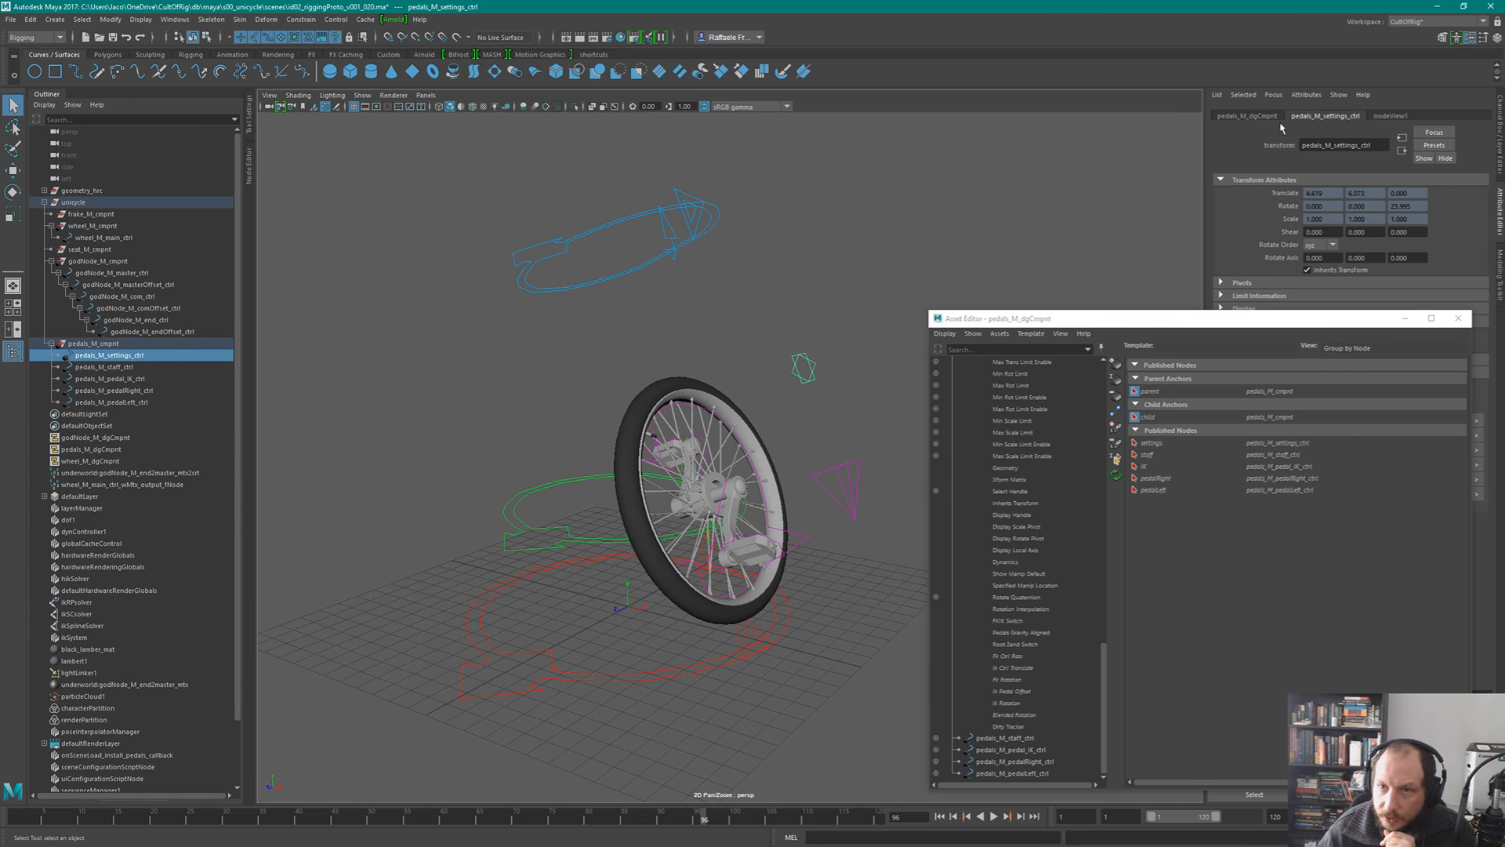
left_click(1497, 156)
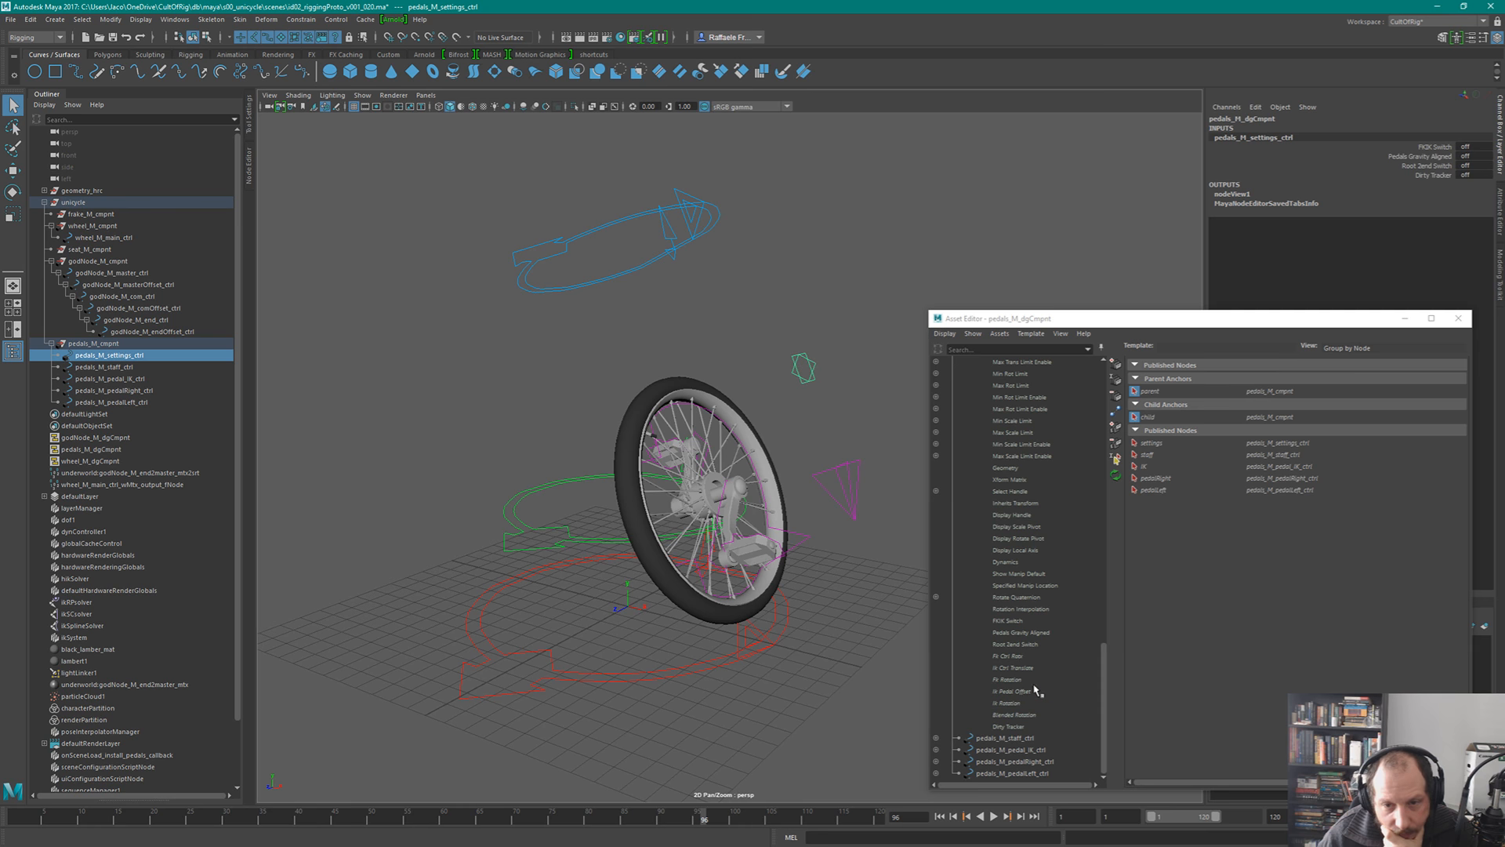
- Try to filter the asset's attribute list by "fkik", and clear the filter
left_click(1001, 350)
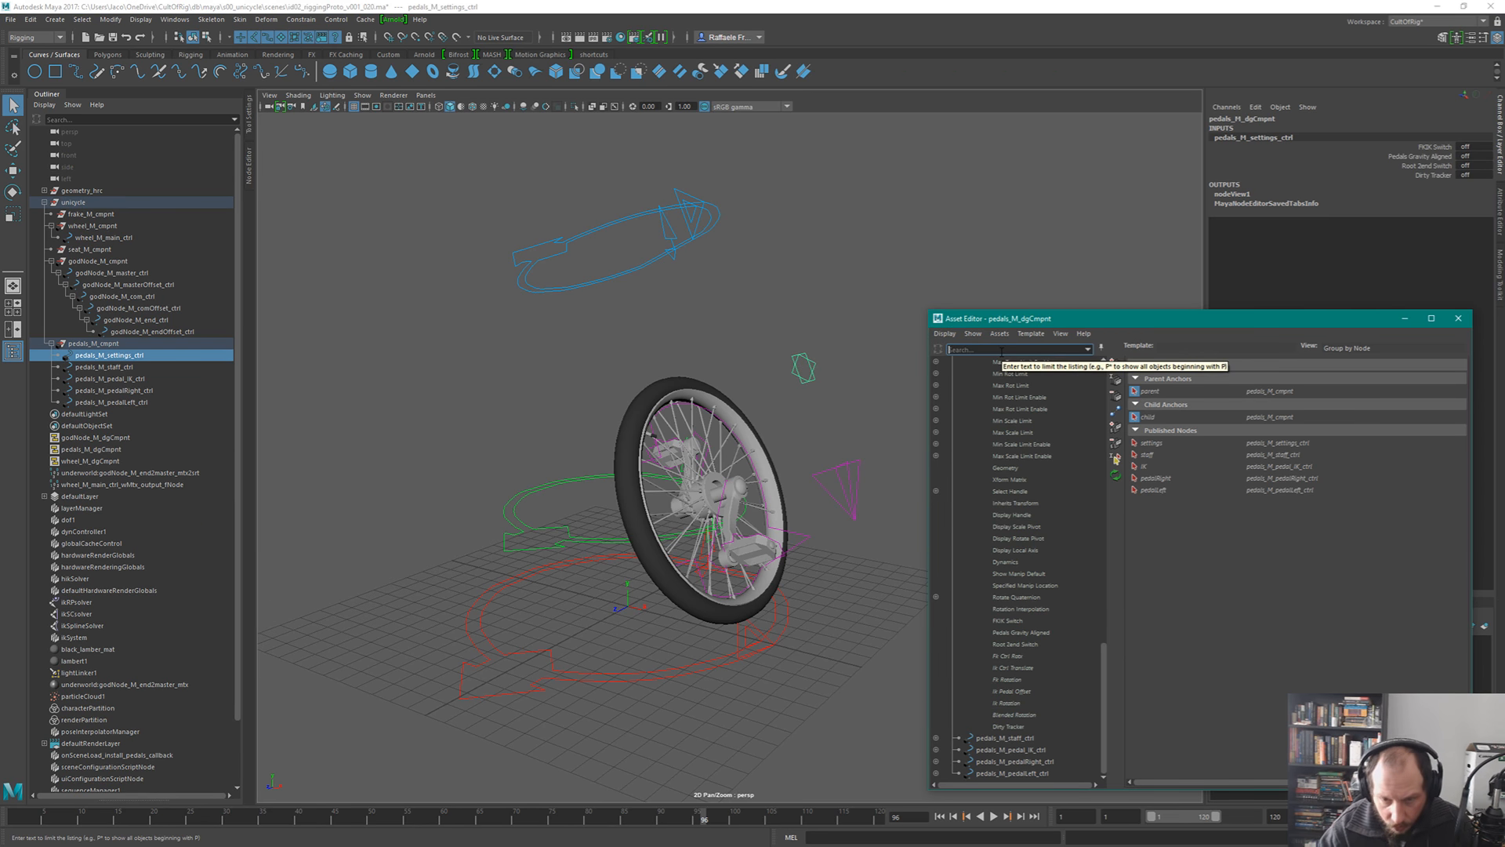
type("fkik")
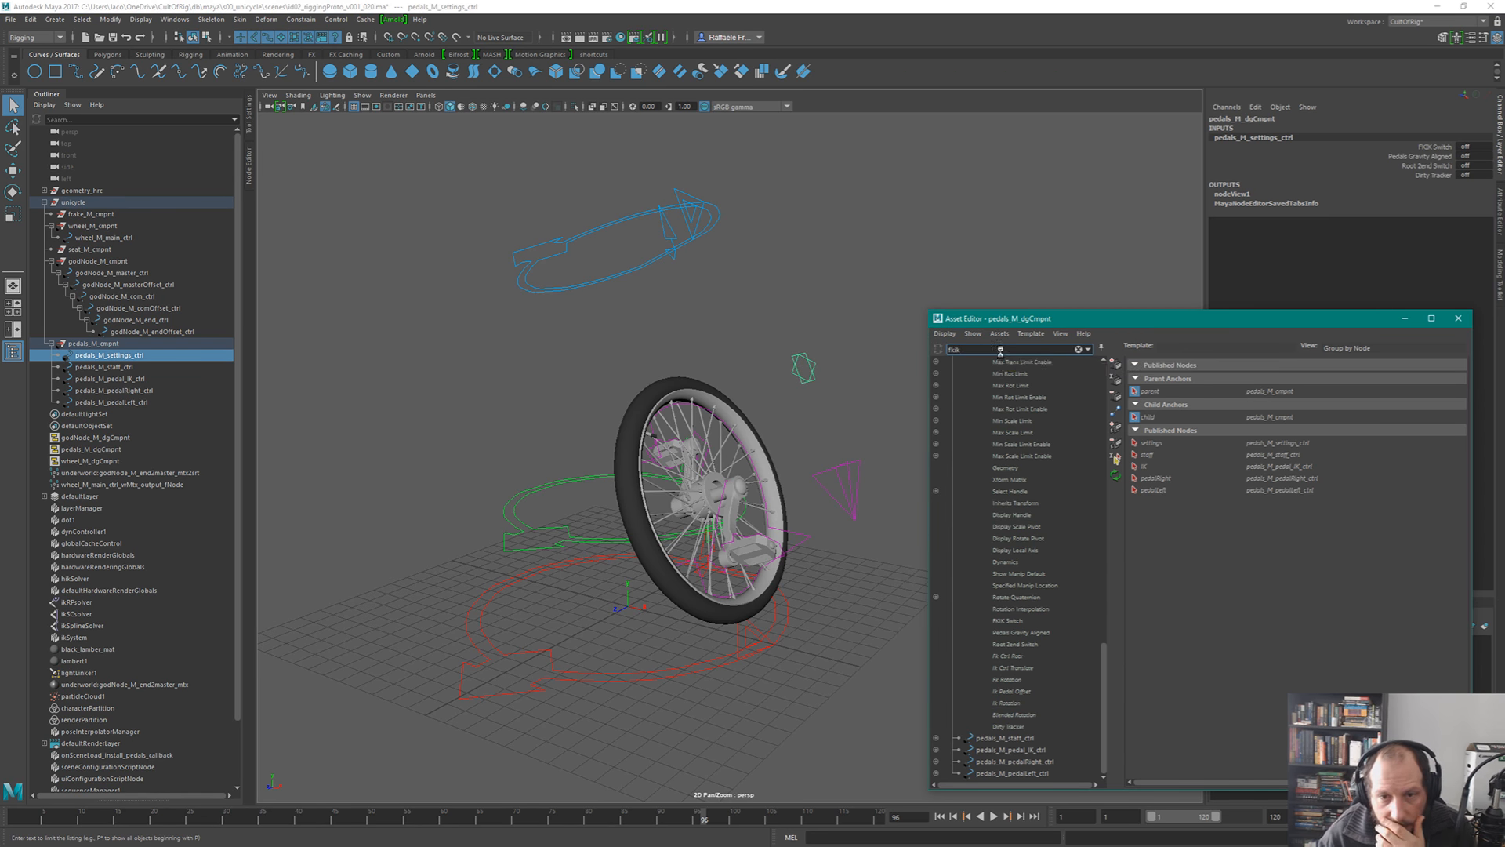
key("Return")
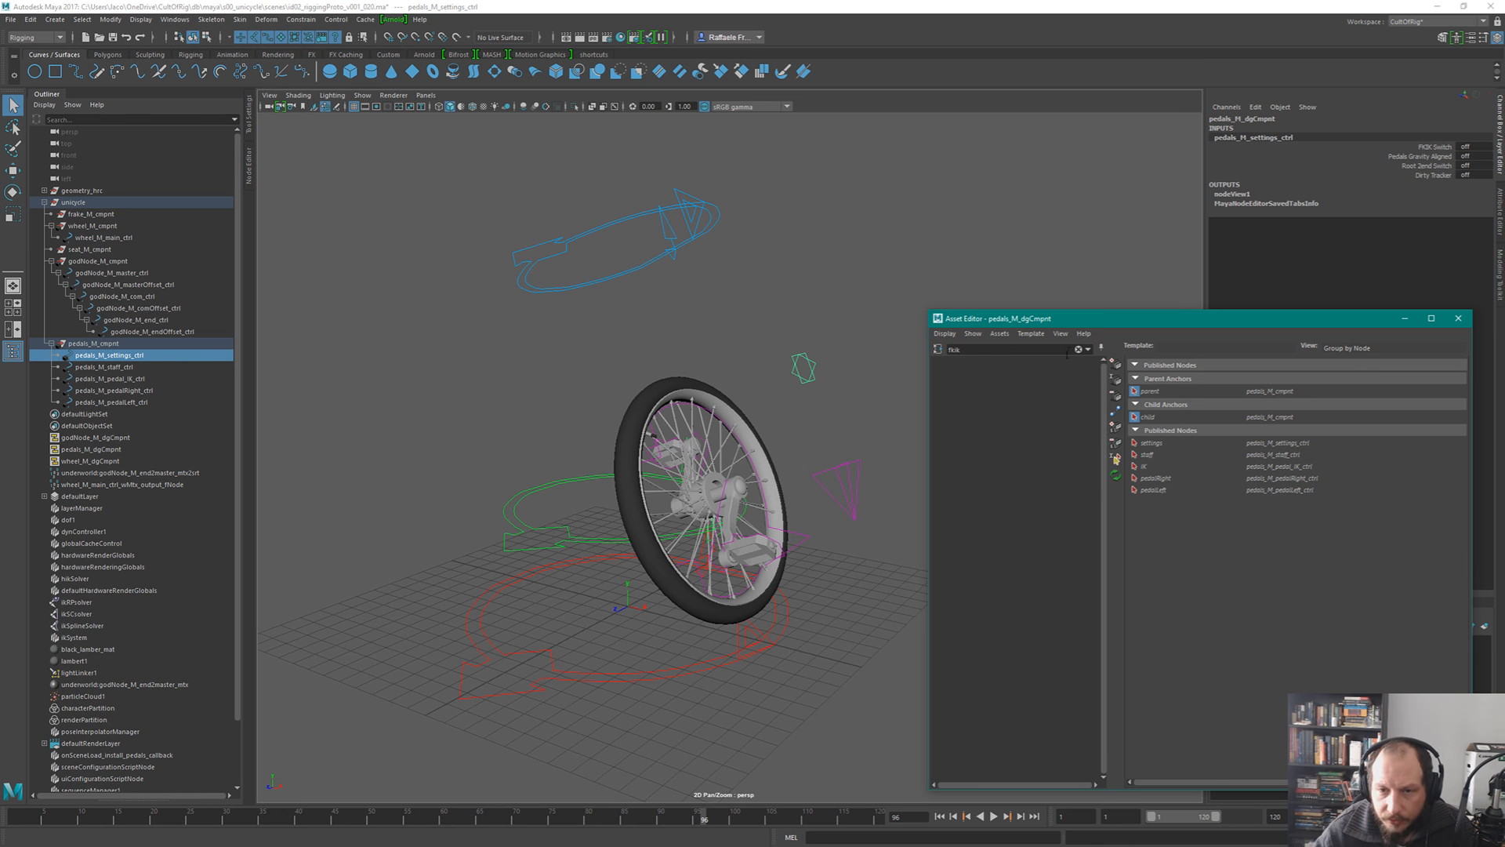
left_click(1078, 349)
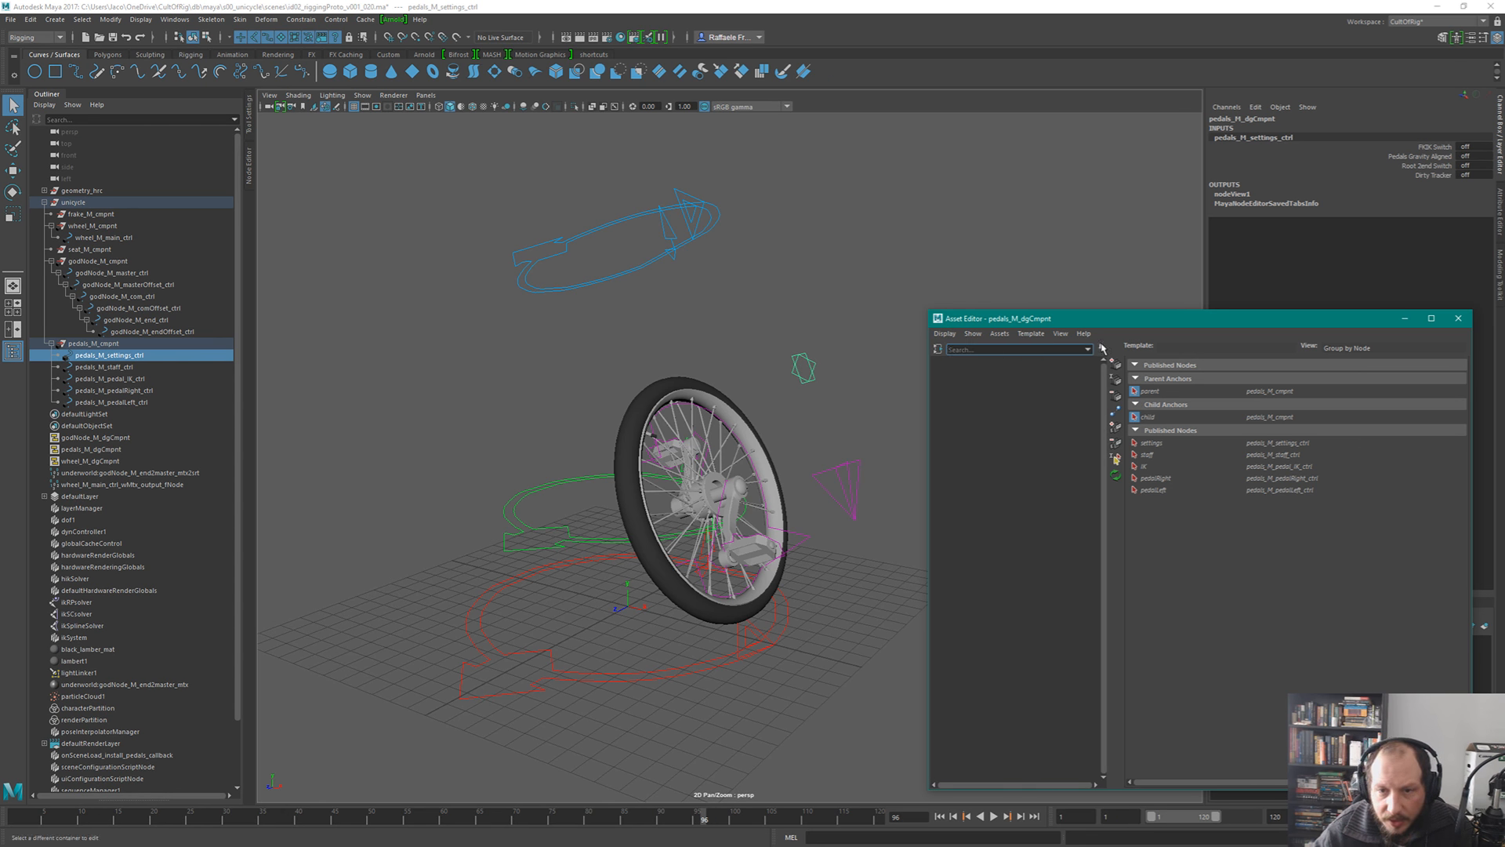
- Reopen pedals_M_dgCmpnt for editing and expand the attributes of pedals_M_settings_ctrl
left_click(997, 374)
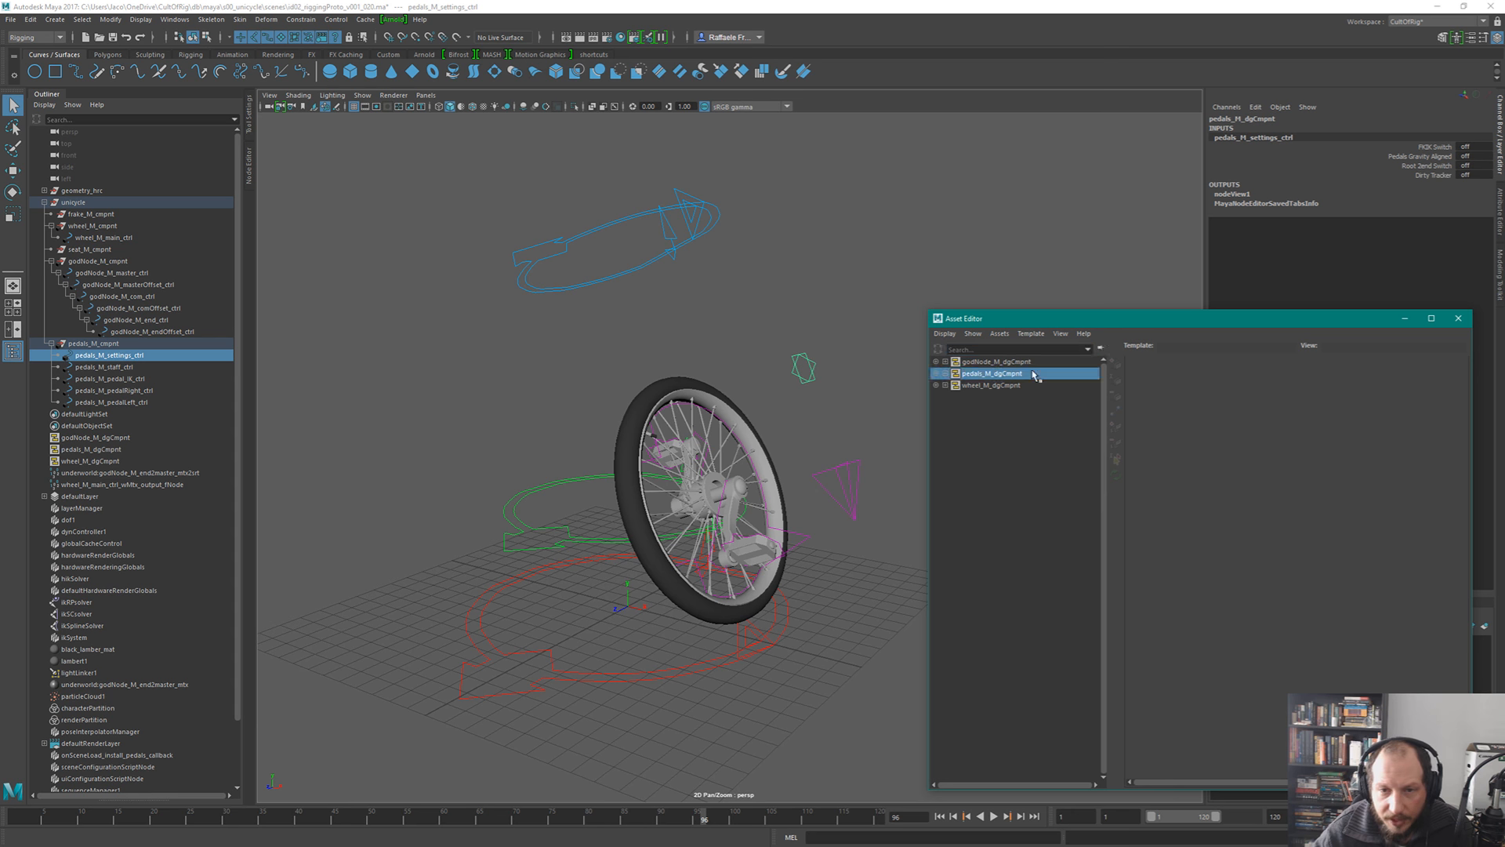
double_click(1020, 373)
left_click(946, 362)
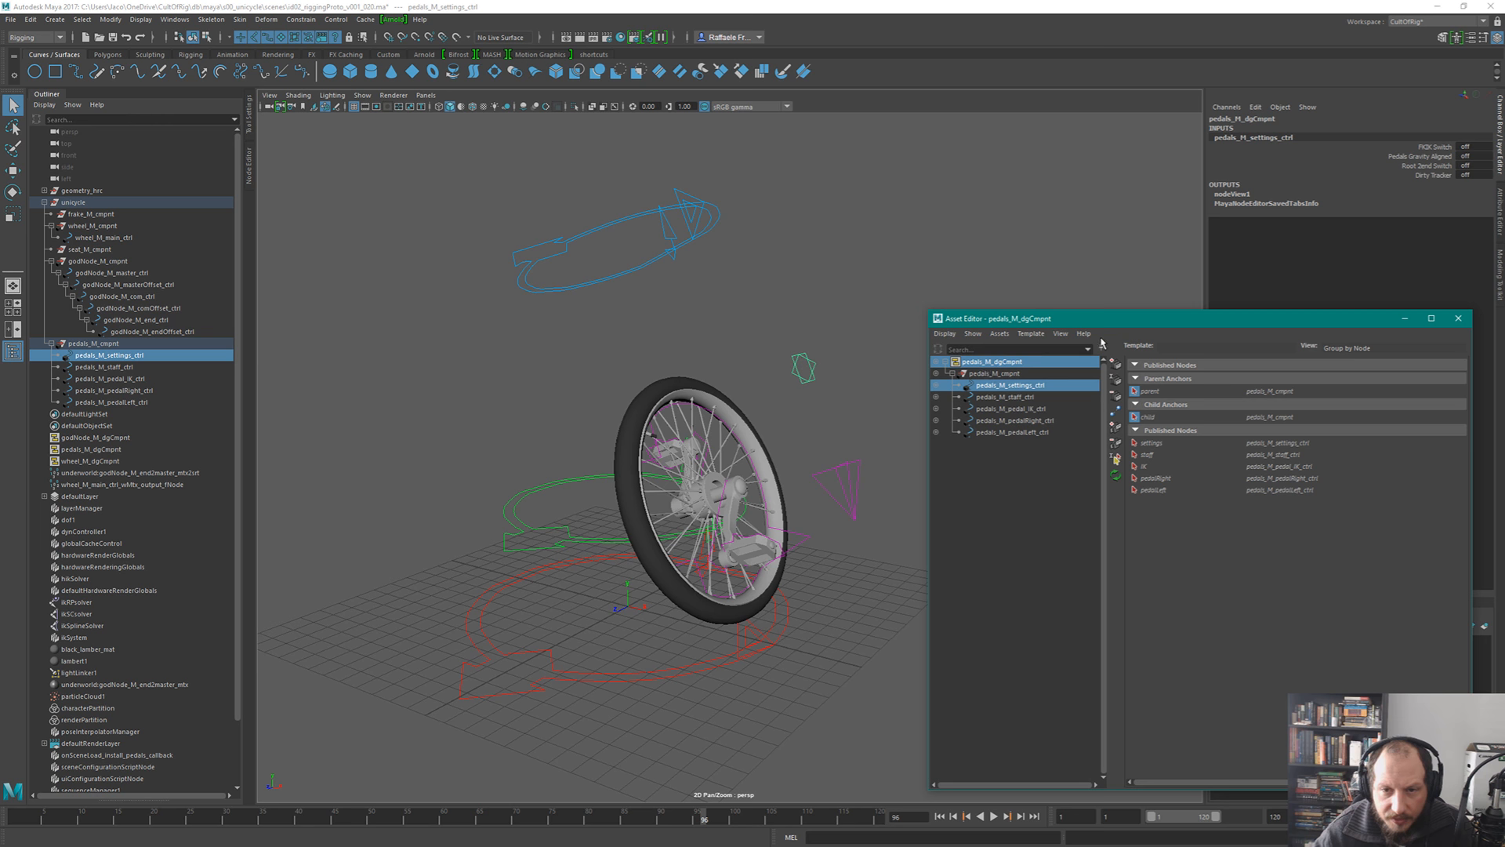
left_click(943, 386)
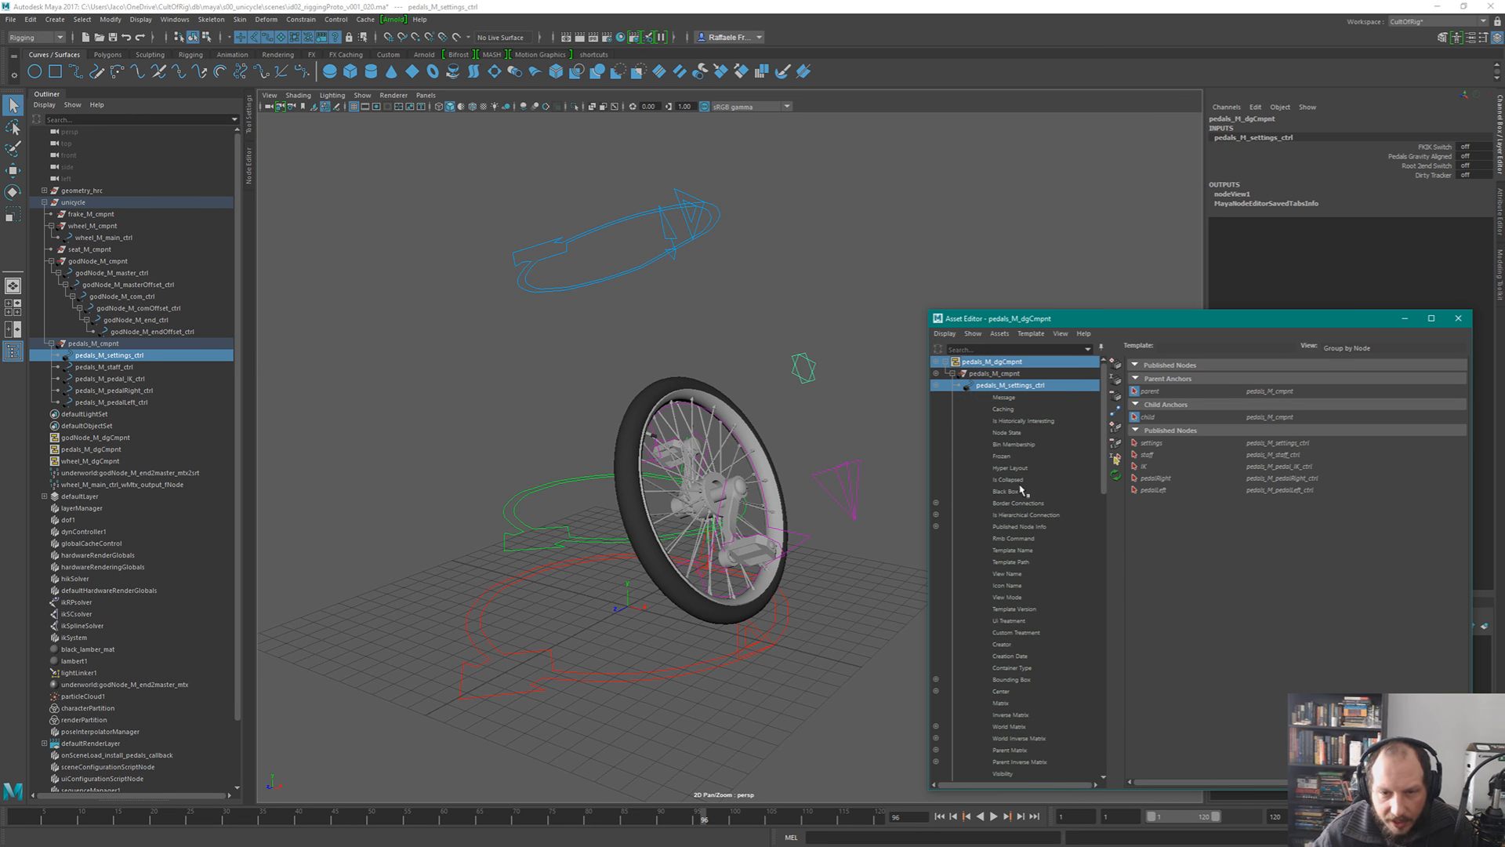
- Publish the FKIK Switch attribute of pedals_M_settings_ctrl under its default name, and select the settings control to check its channels
scroll(1051, 497, "down", 20)
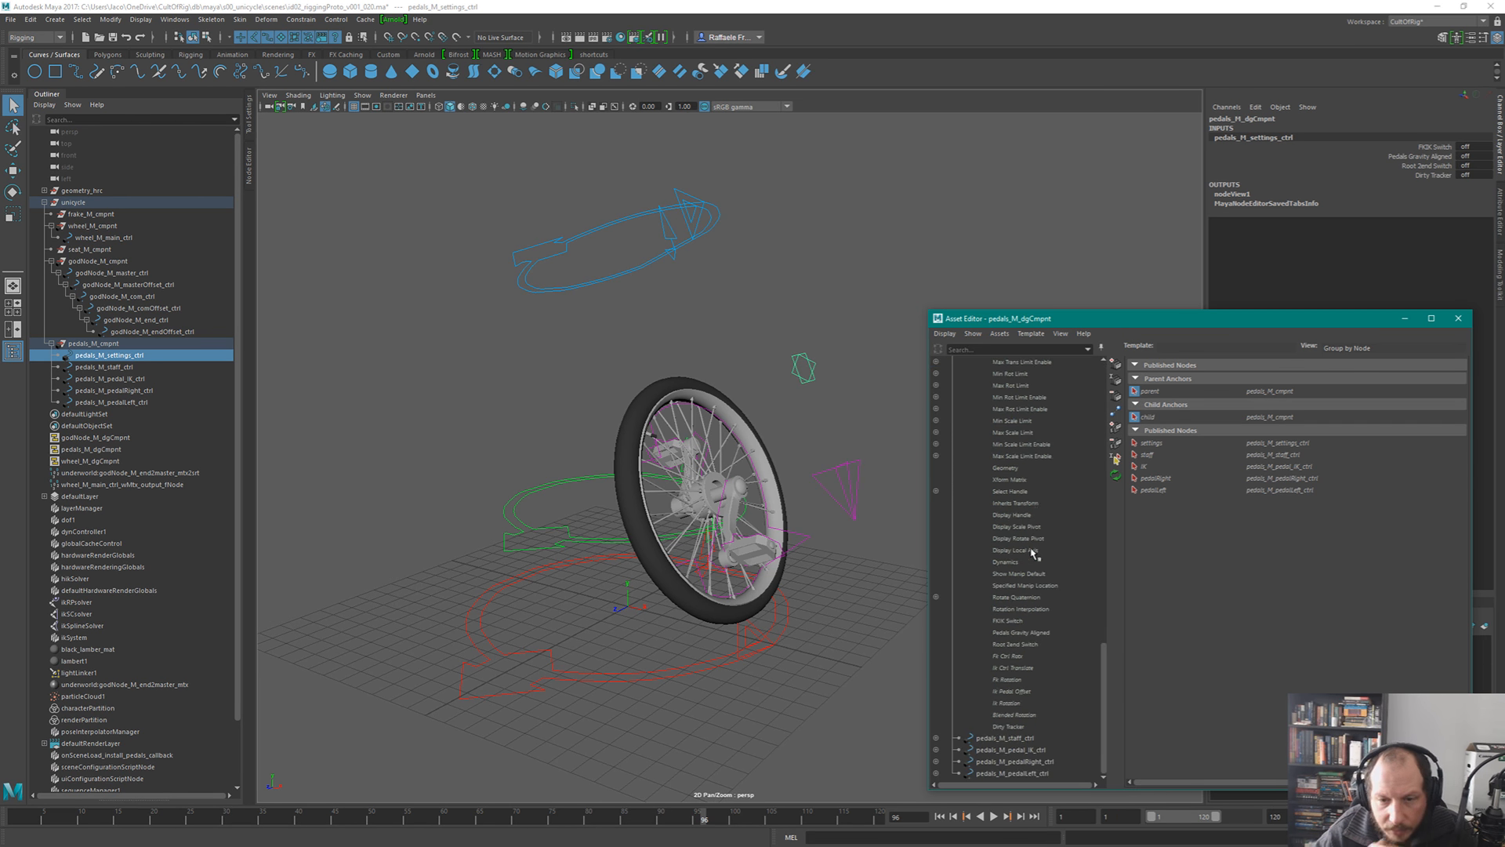
scroll(1046, 619, "up", 15)
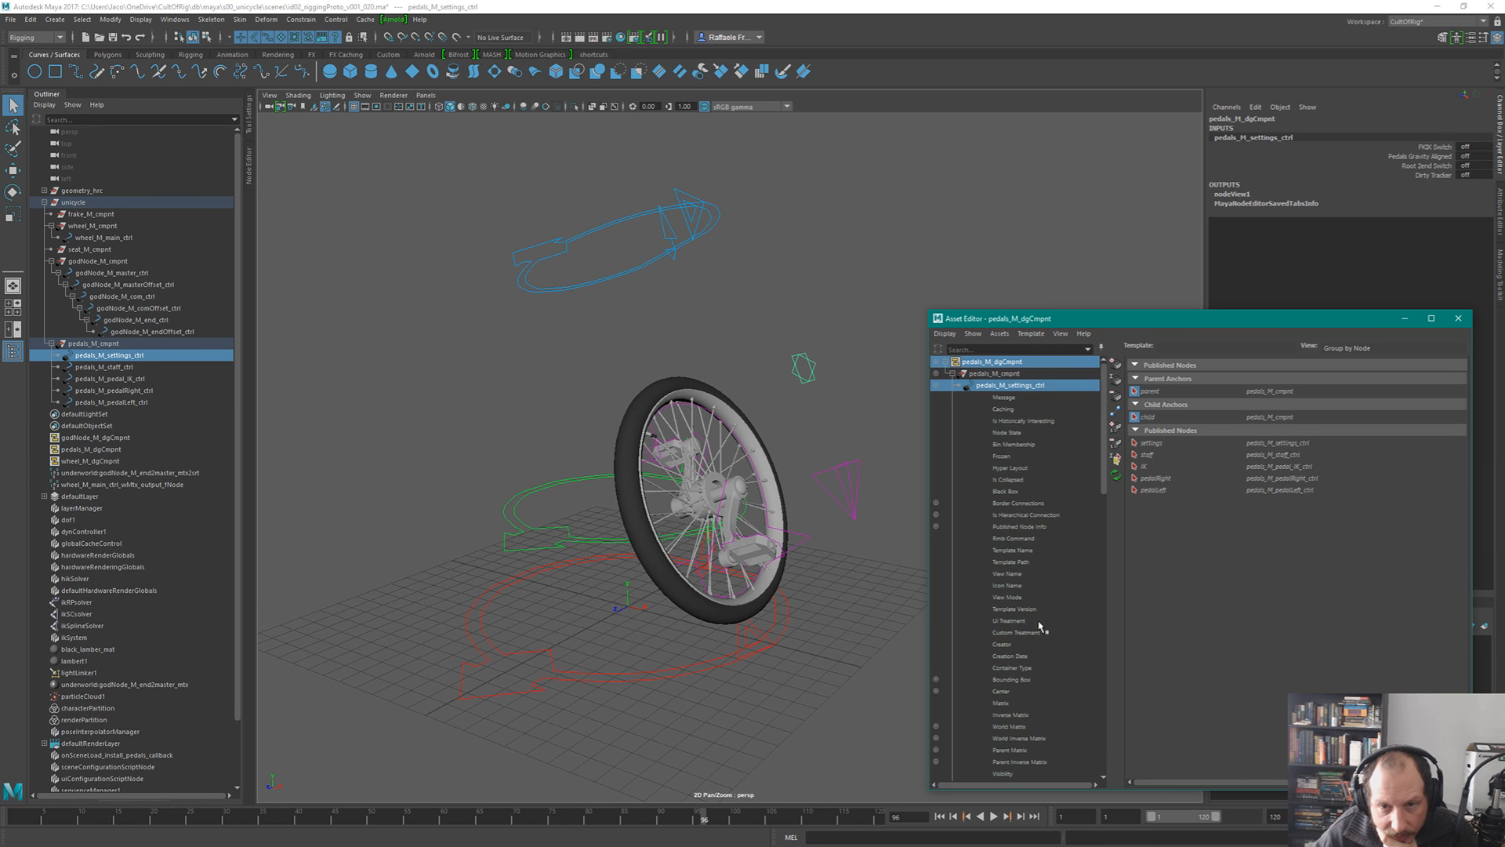
scroll(1050, 621, "down", 15)
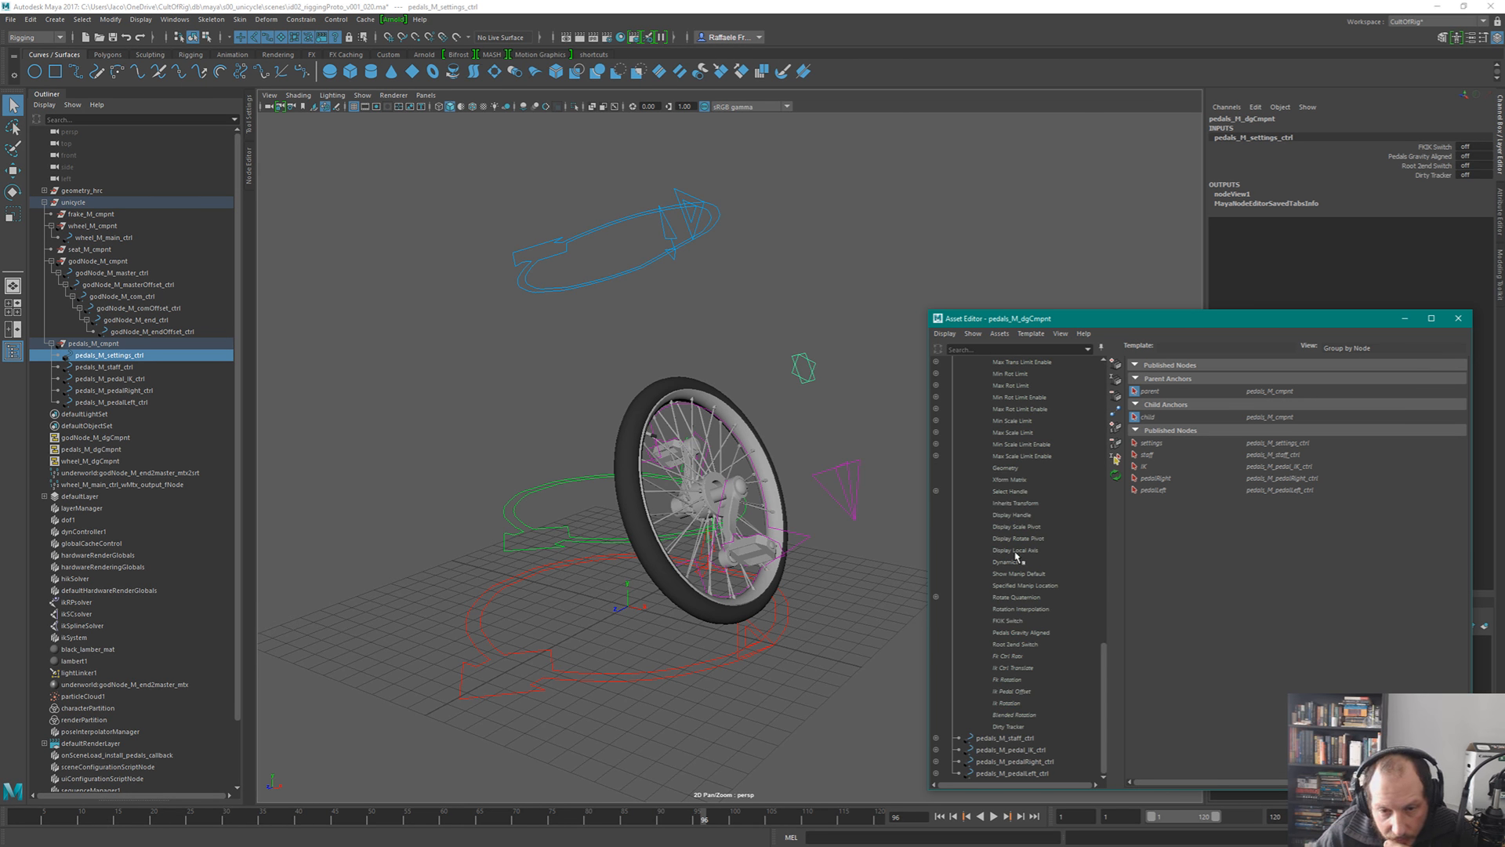
left_click(1008, 620)
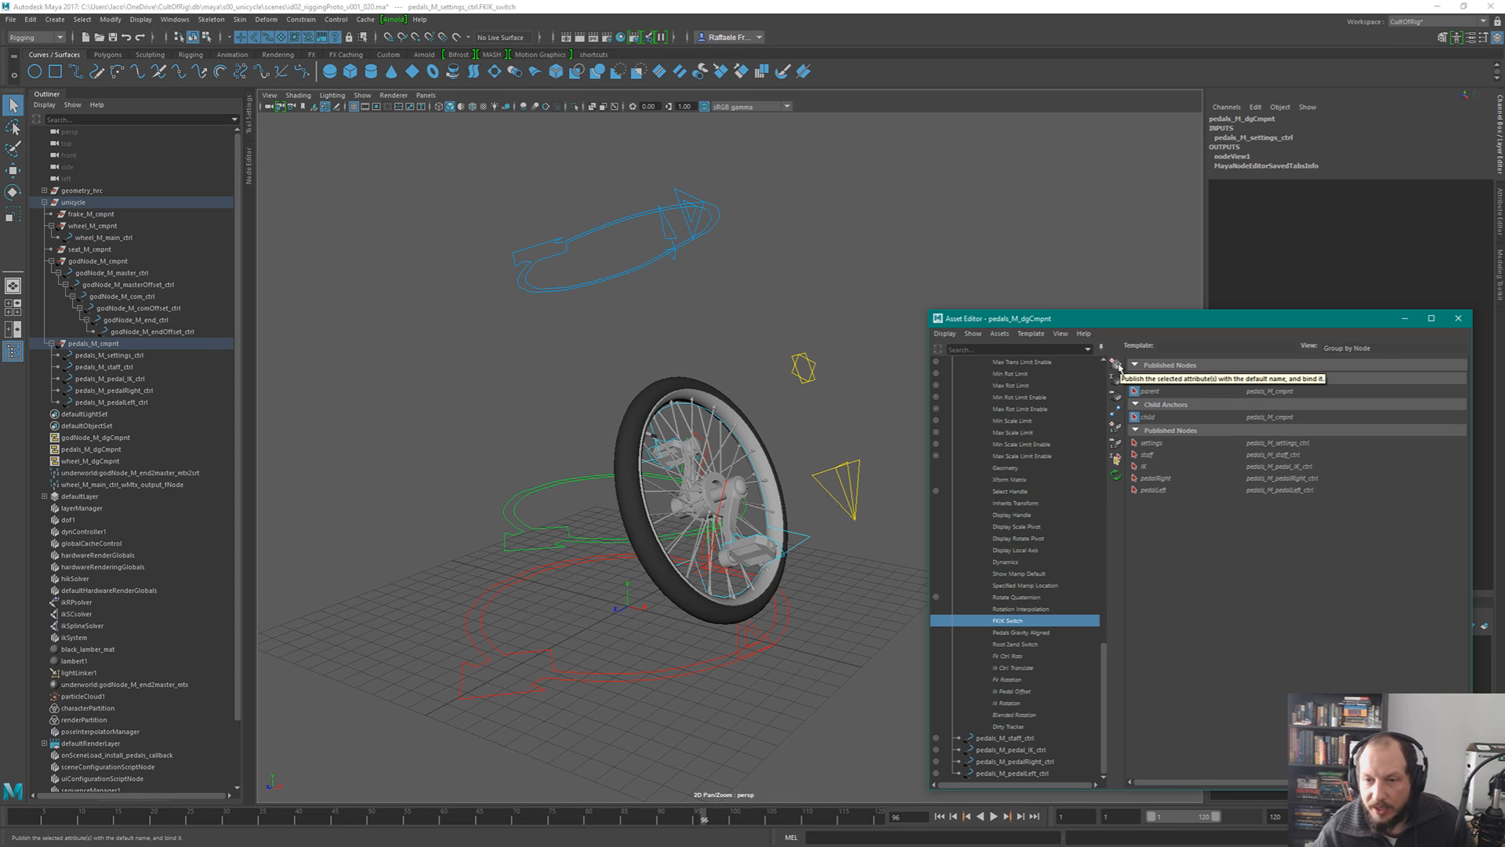
left_click(1118, 366)
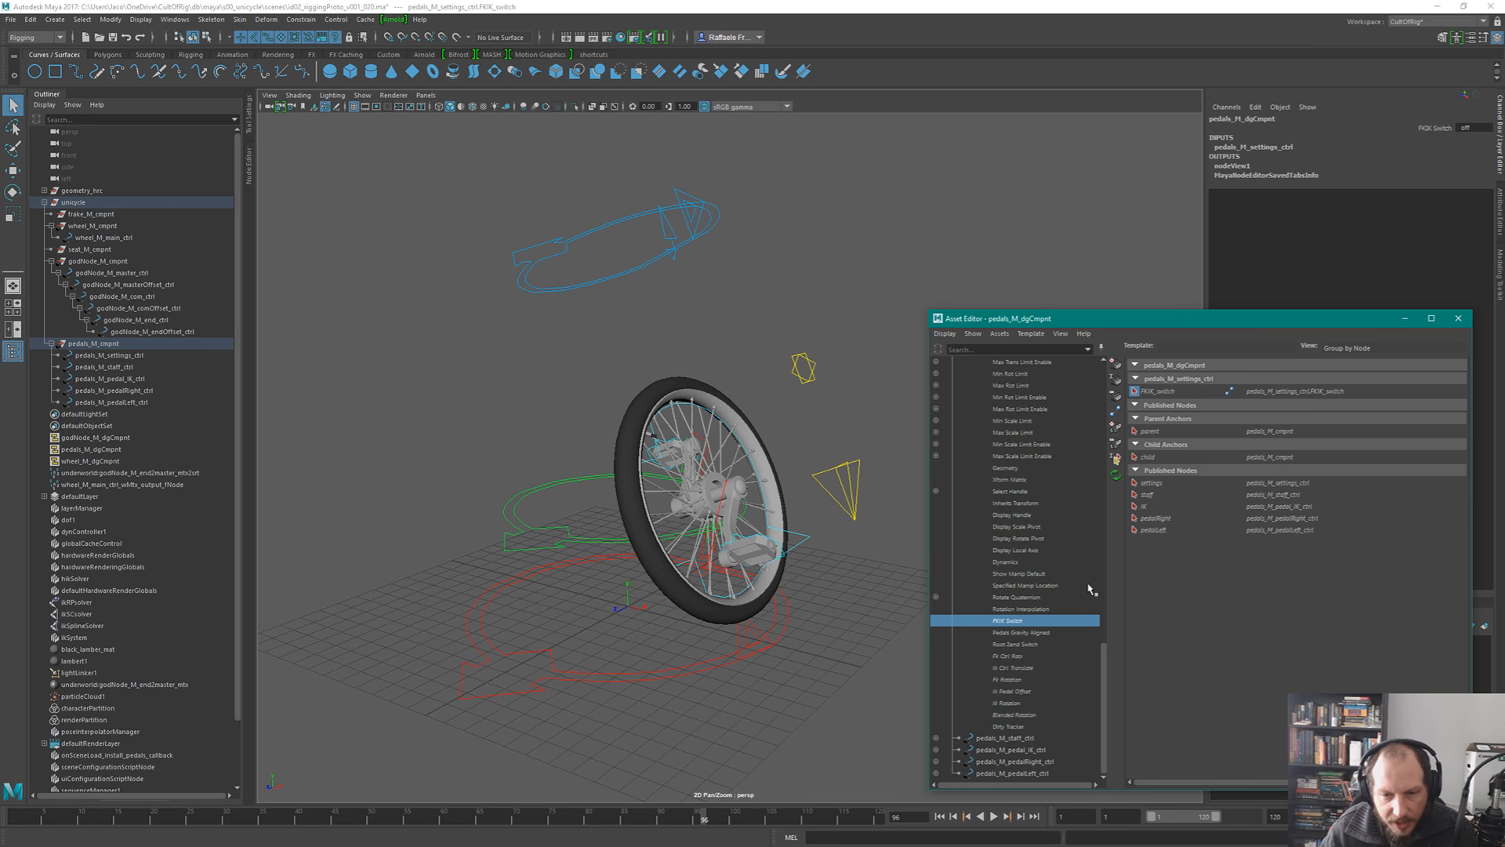
left_click_drag(783, 339, 815, 366)
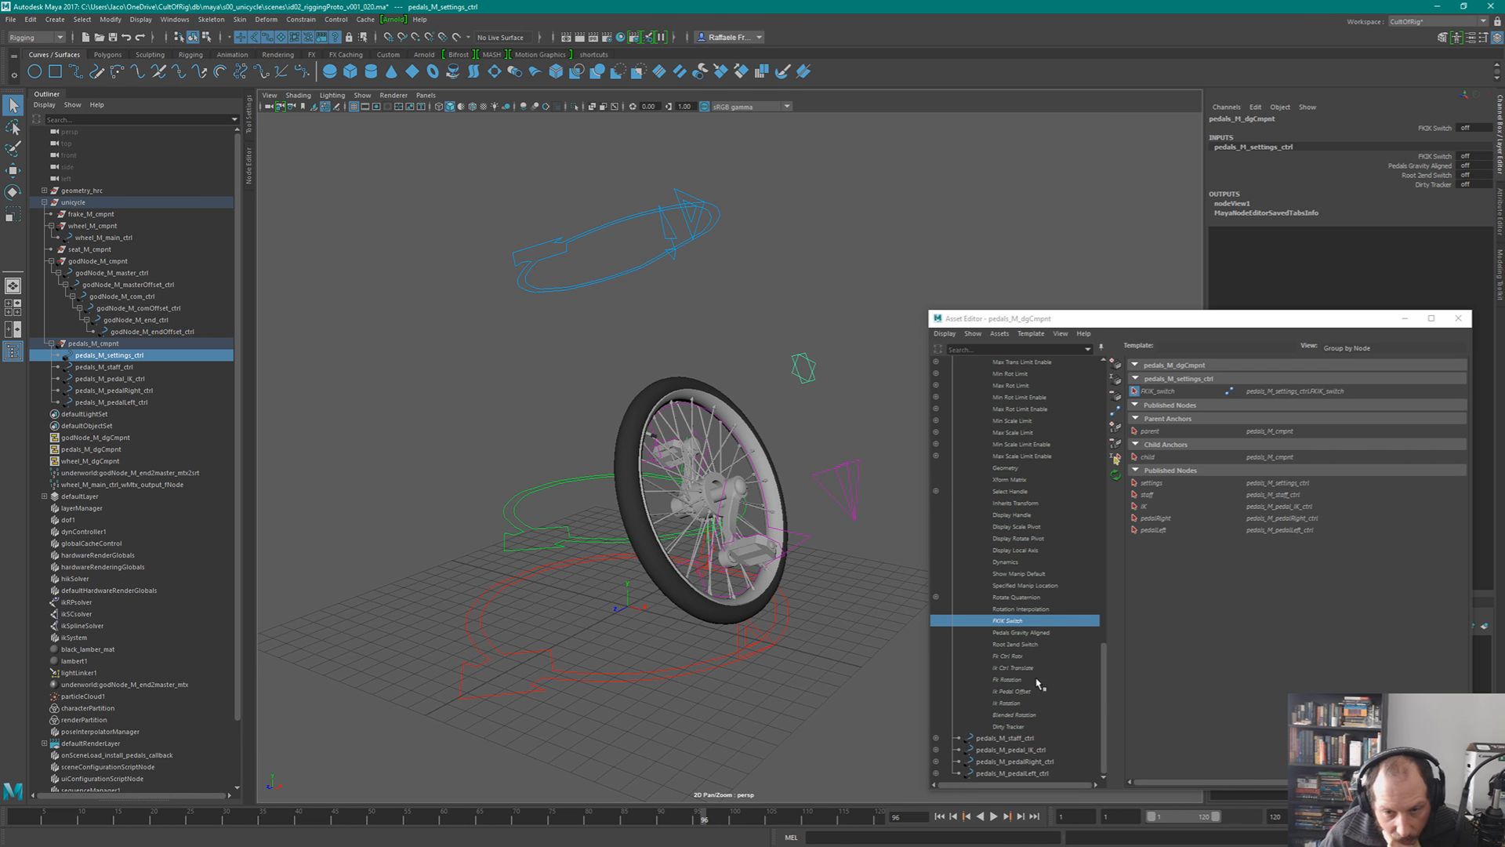
- Publish the Pedals Gravity Aligned attribute of pedals_M_settings_ctrl under its default name, and reselect the settings control to check its channels
scroll(1036, 682, "up", 20)
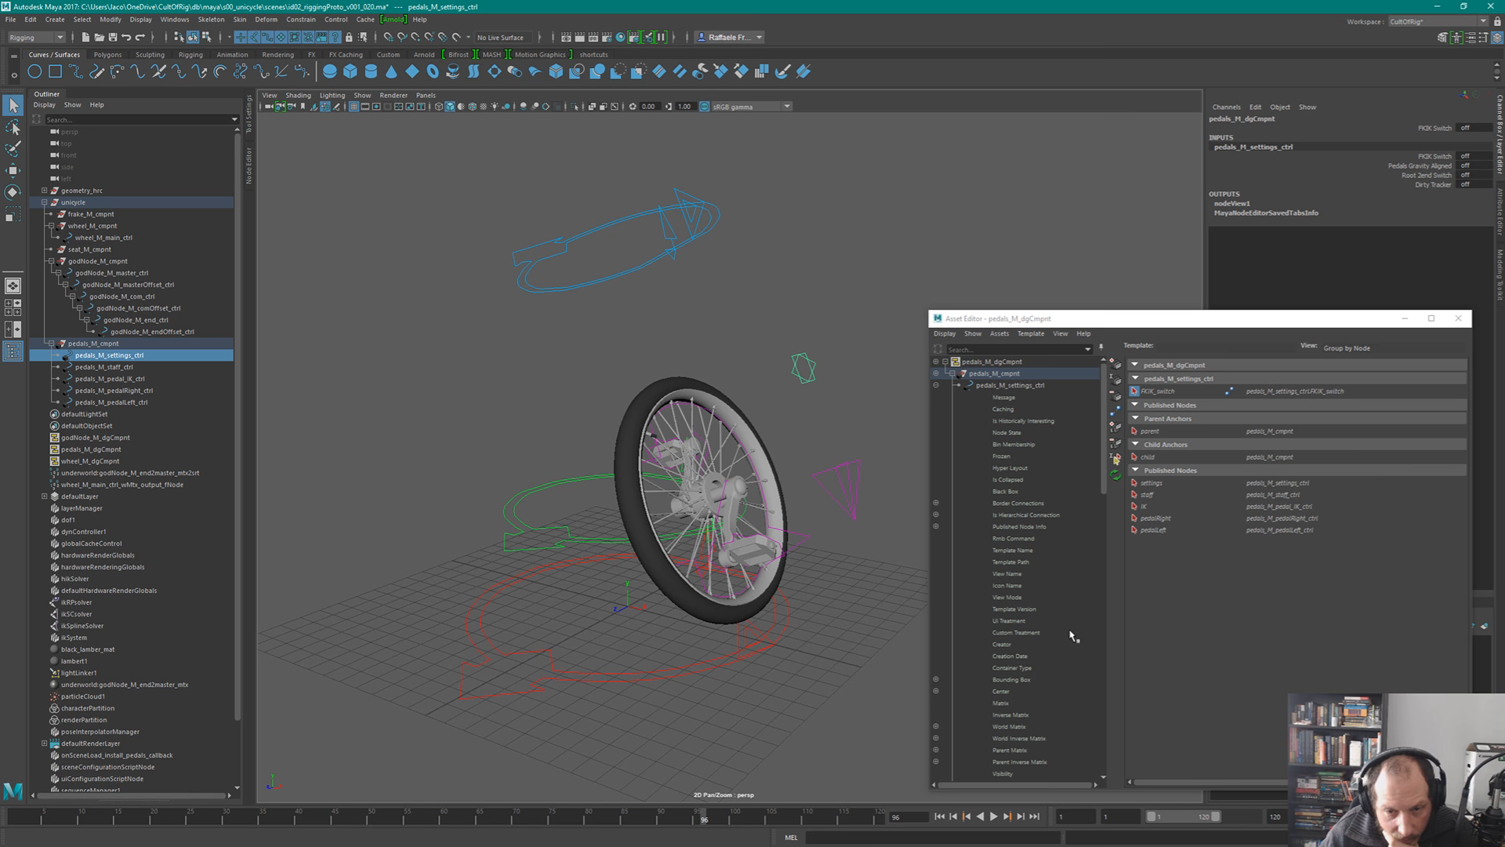
scroll(1071, 634, "down", 2)
scroll(1065, 633, "up", 2)
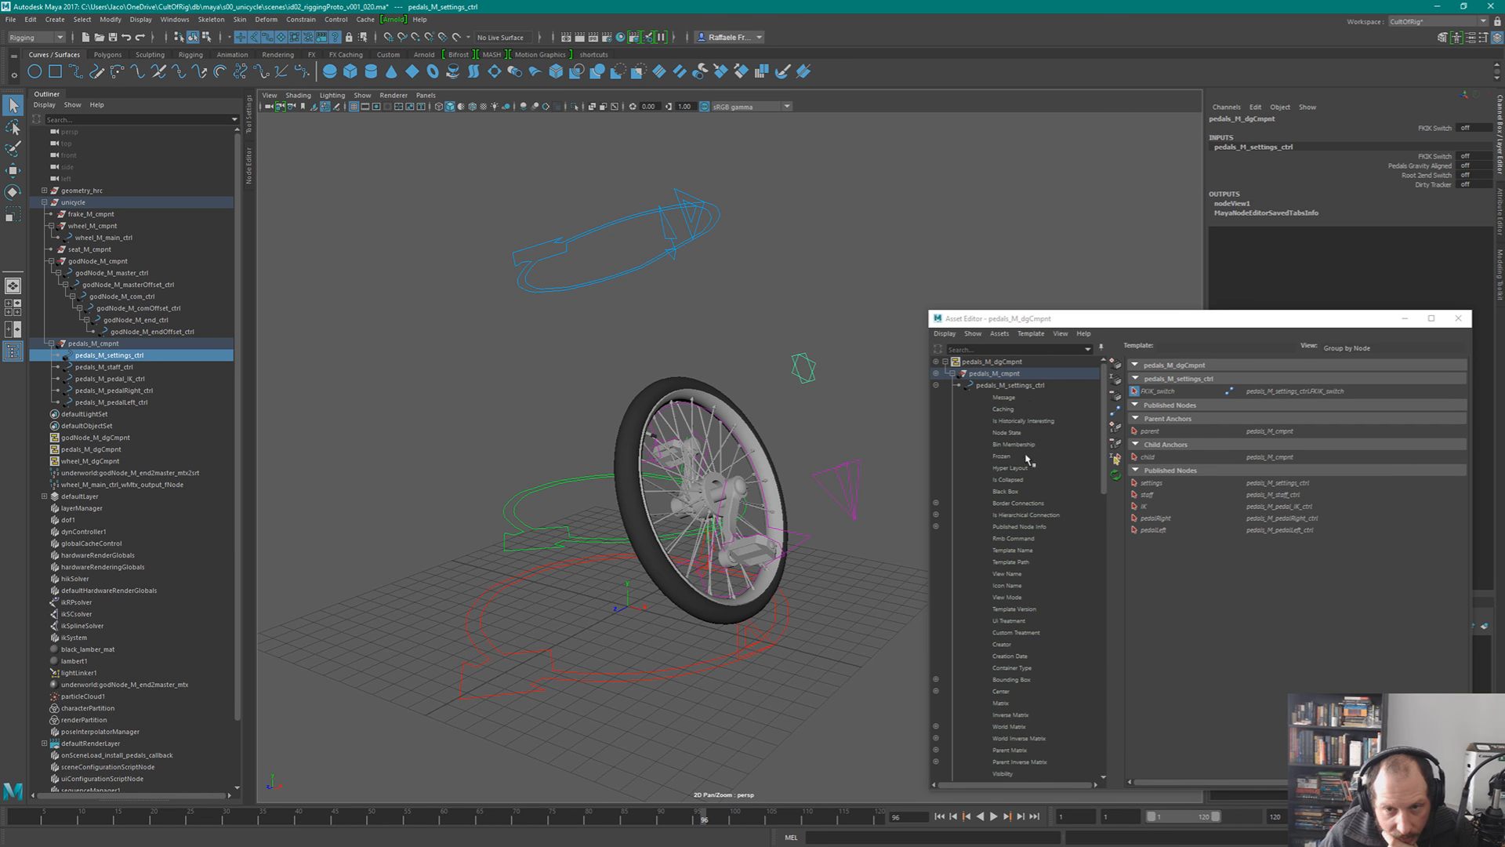
scroll(1029, 665, "down", 10)
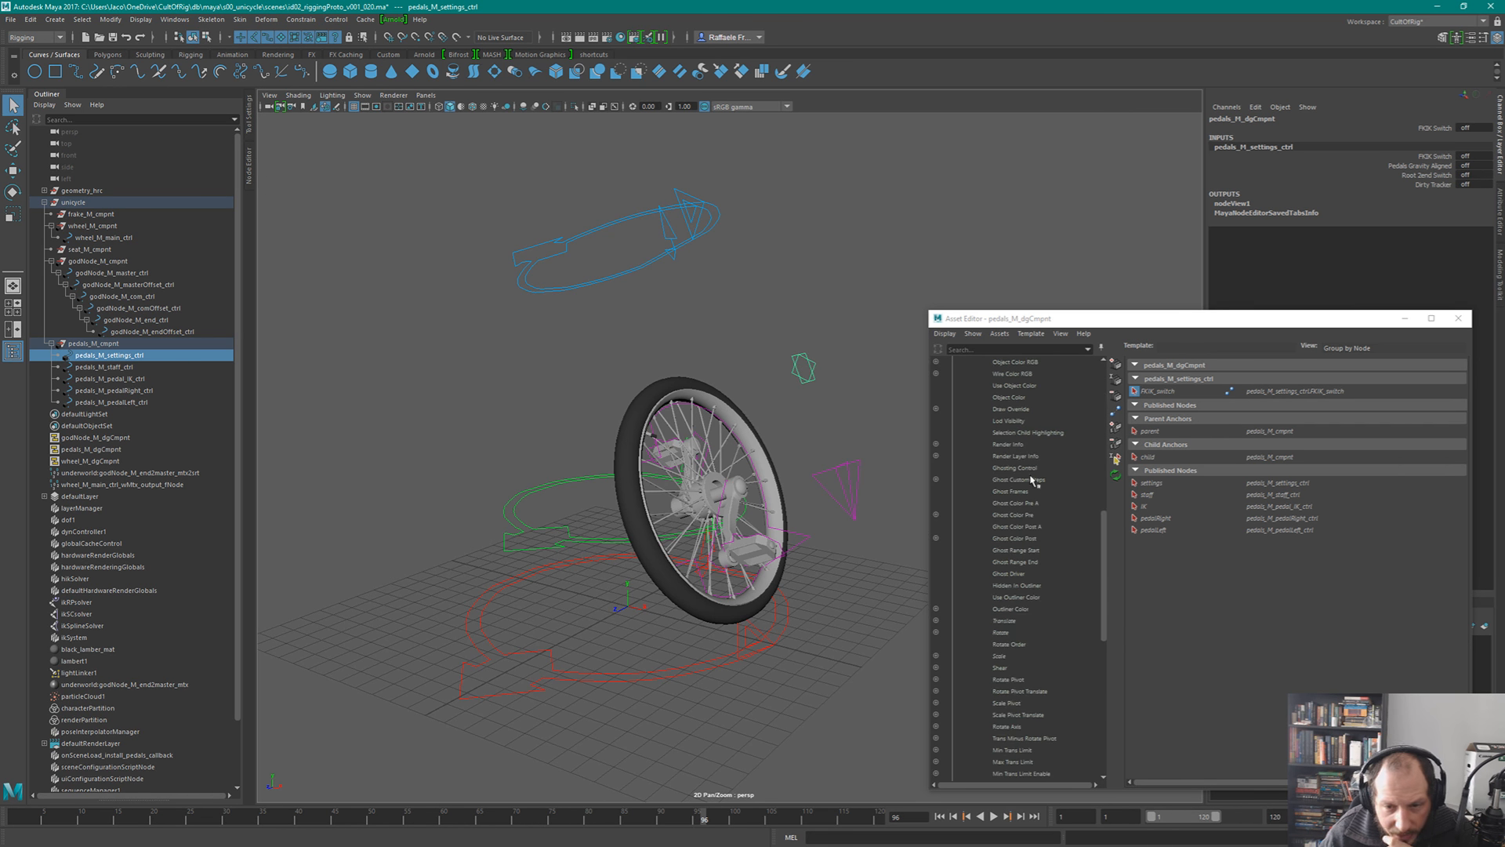
scroll(1033, 517, "down", 5)
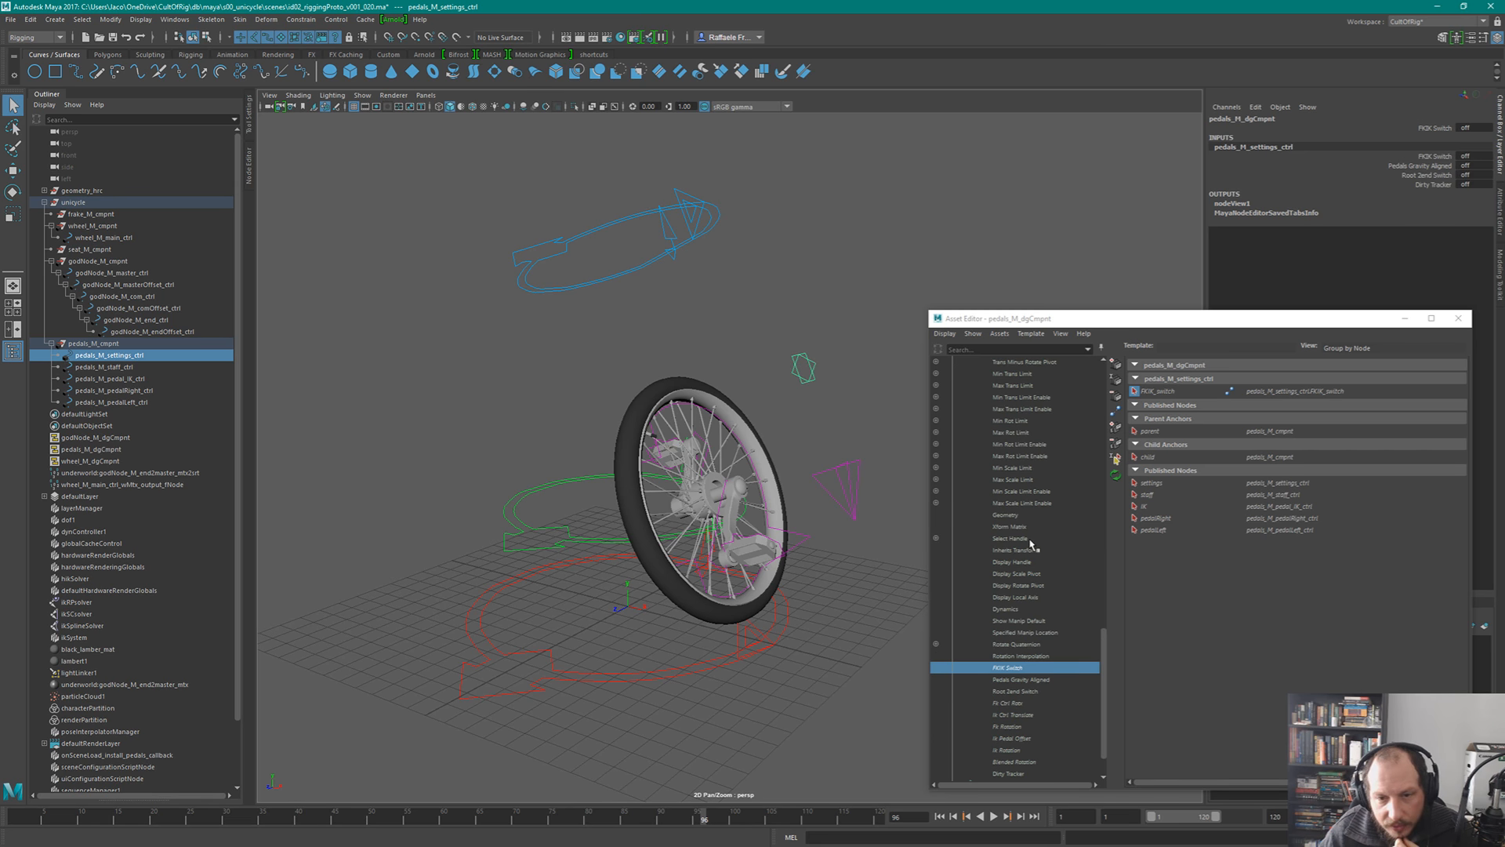
scroll(1046, 601, "down", 2)
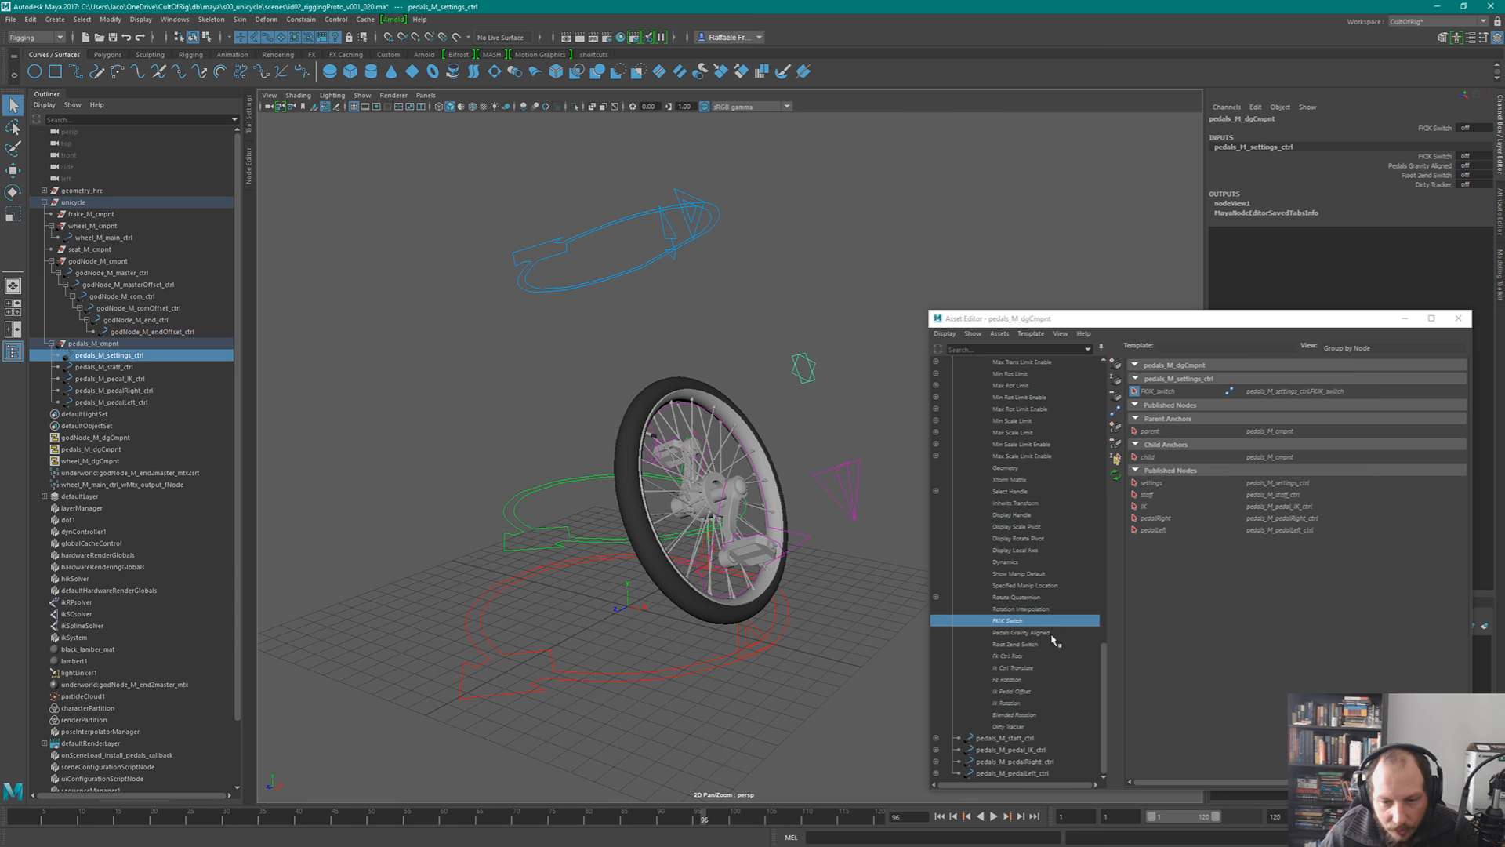
left_click(1044, 634)
left_click(1118, 375)
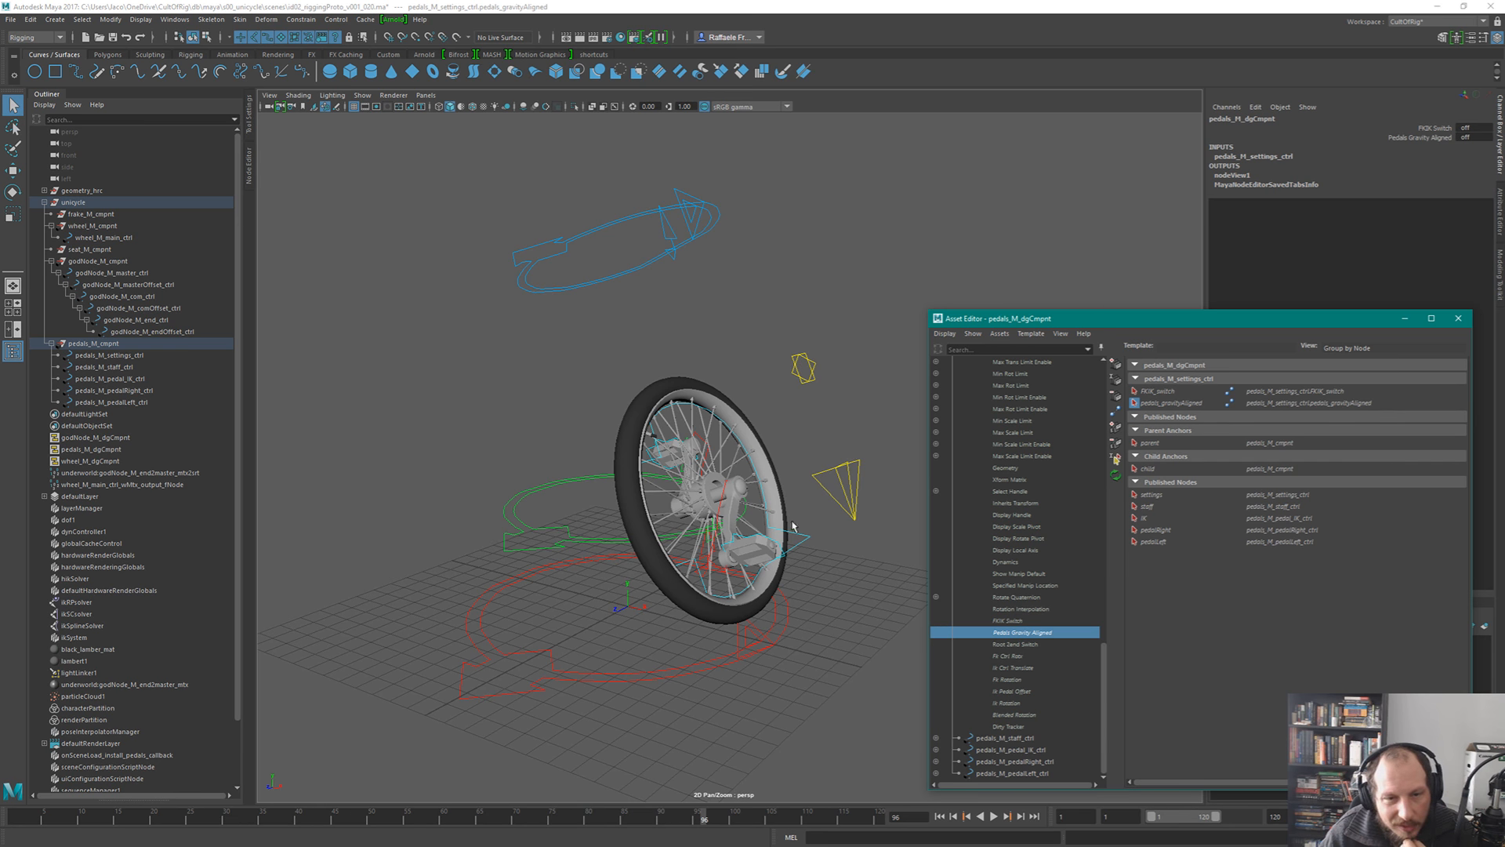
left_click_drag(783, 335, 867, 399)
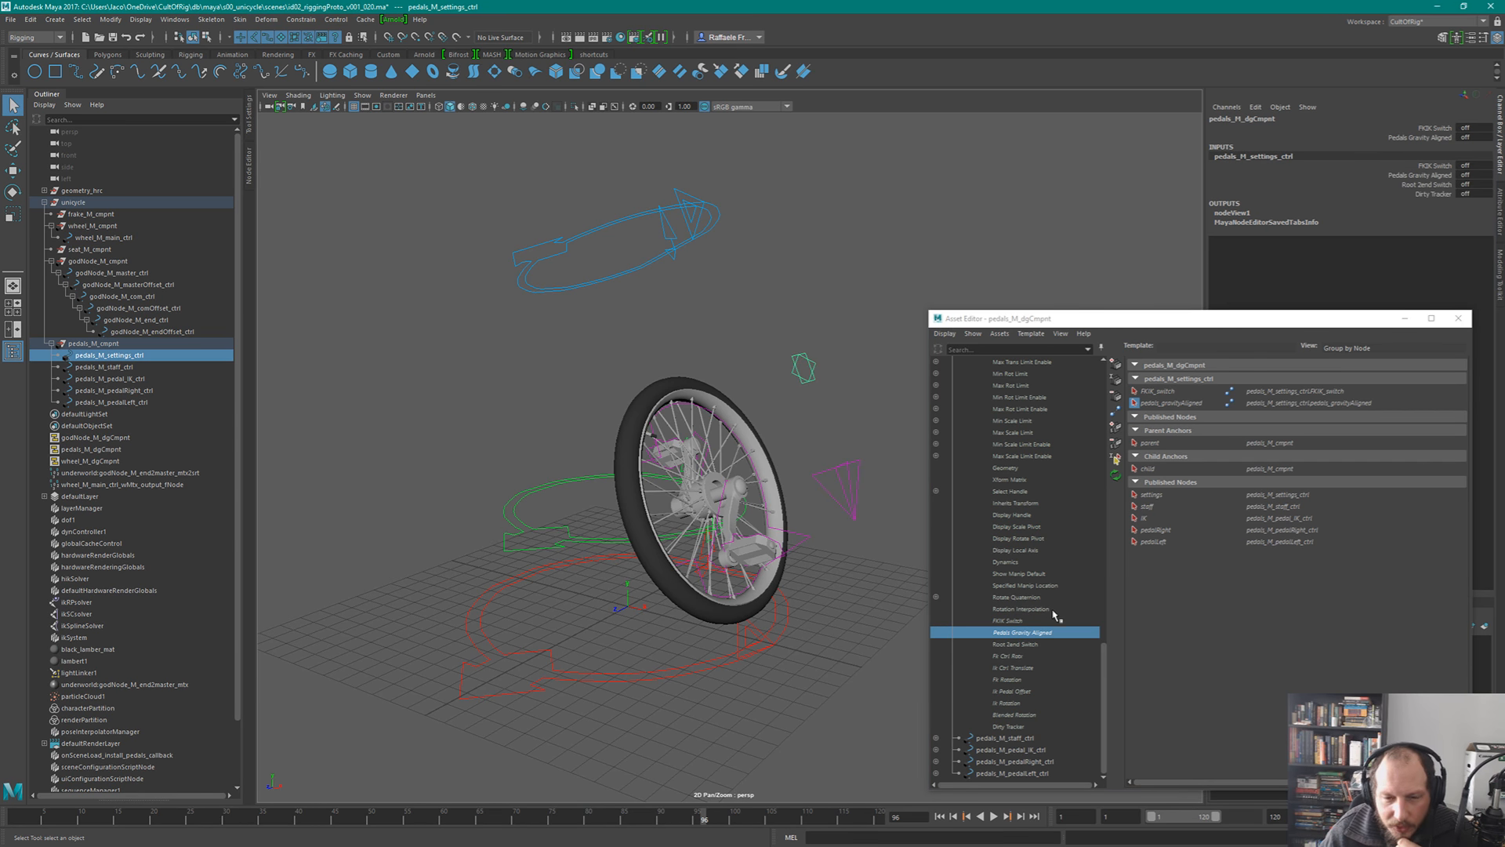
- Publish the Root 2end Switch attribute of pedals_M_settings_ctrl to the pedals asset under its default name
right_click(1432, 193)
left_click(1399, 467)
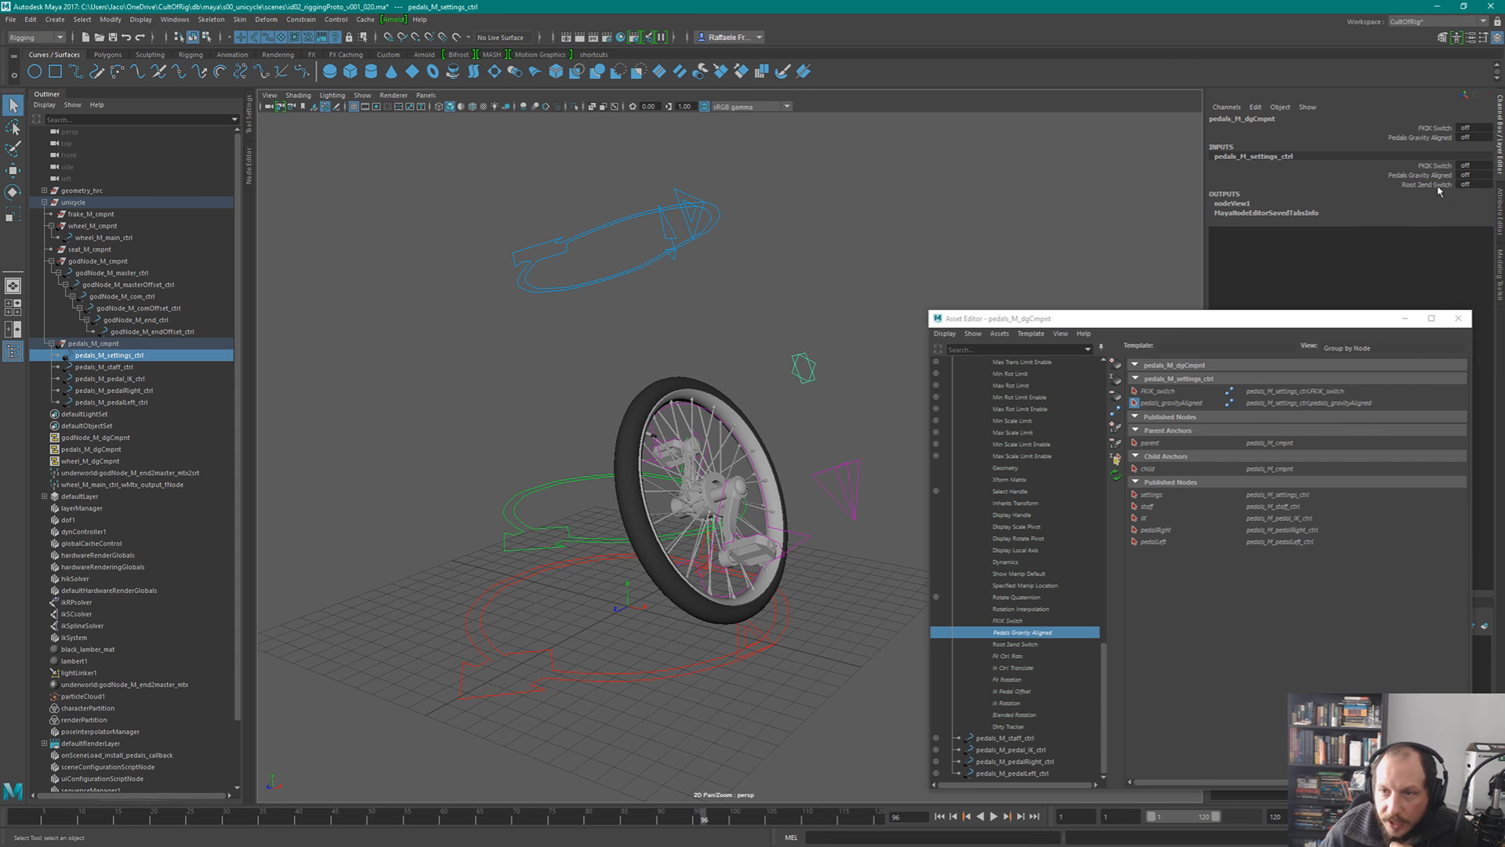
left_click(1015, 644)
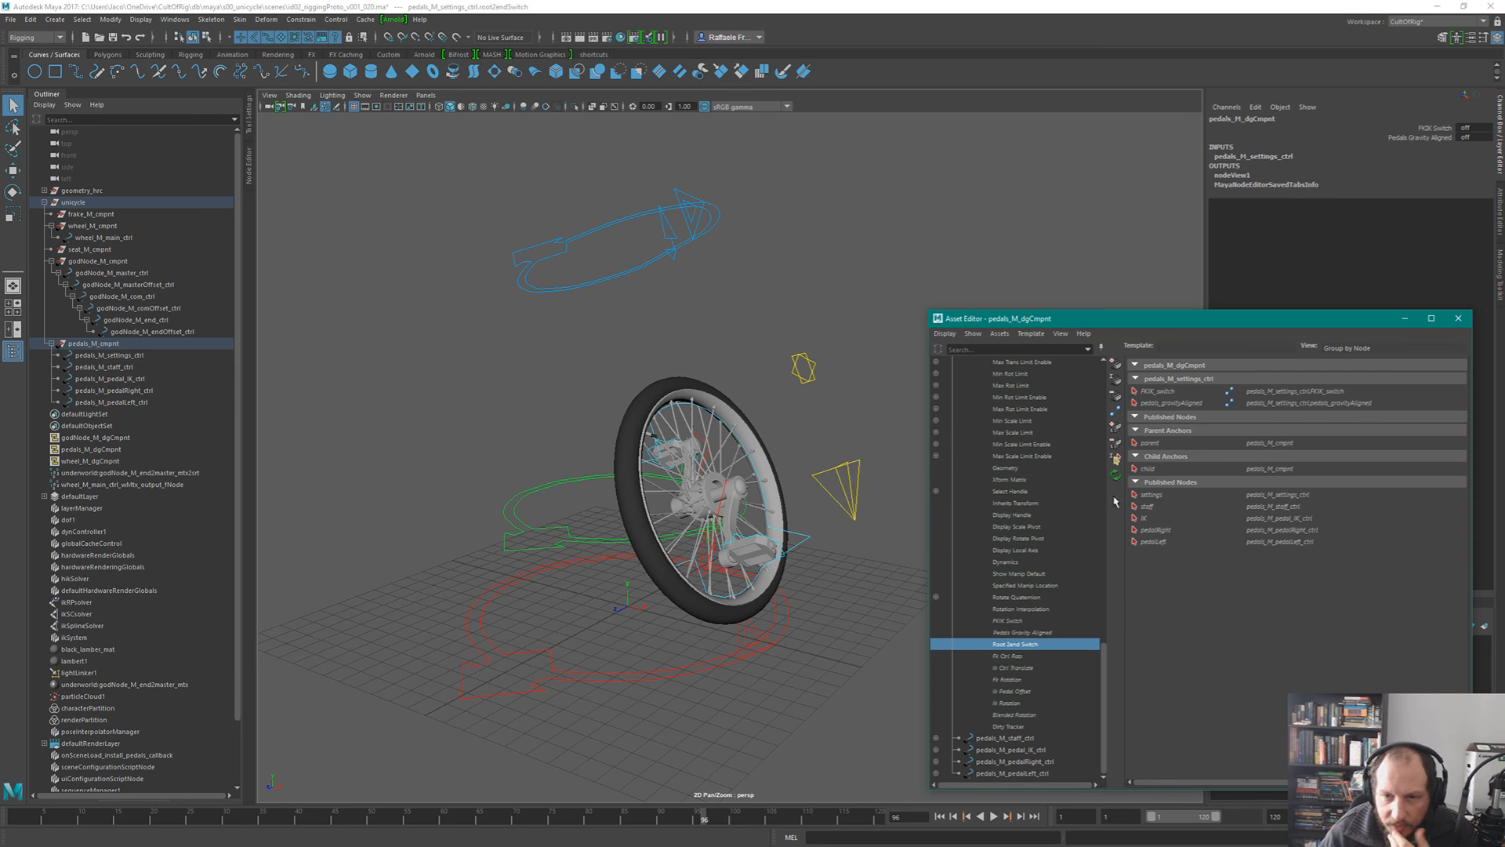
left_click(1111, 366)
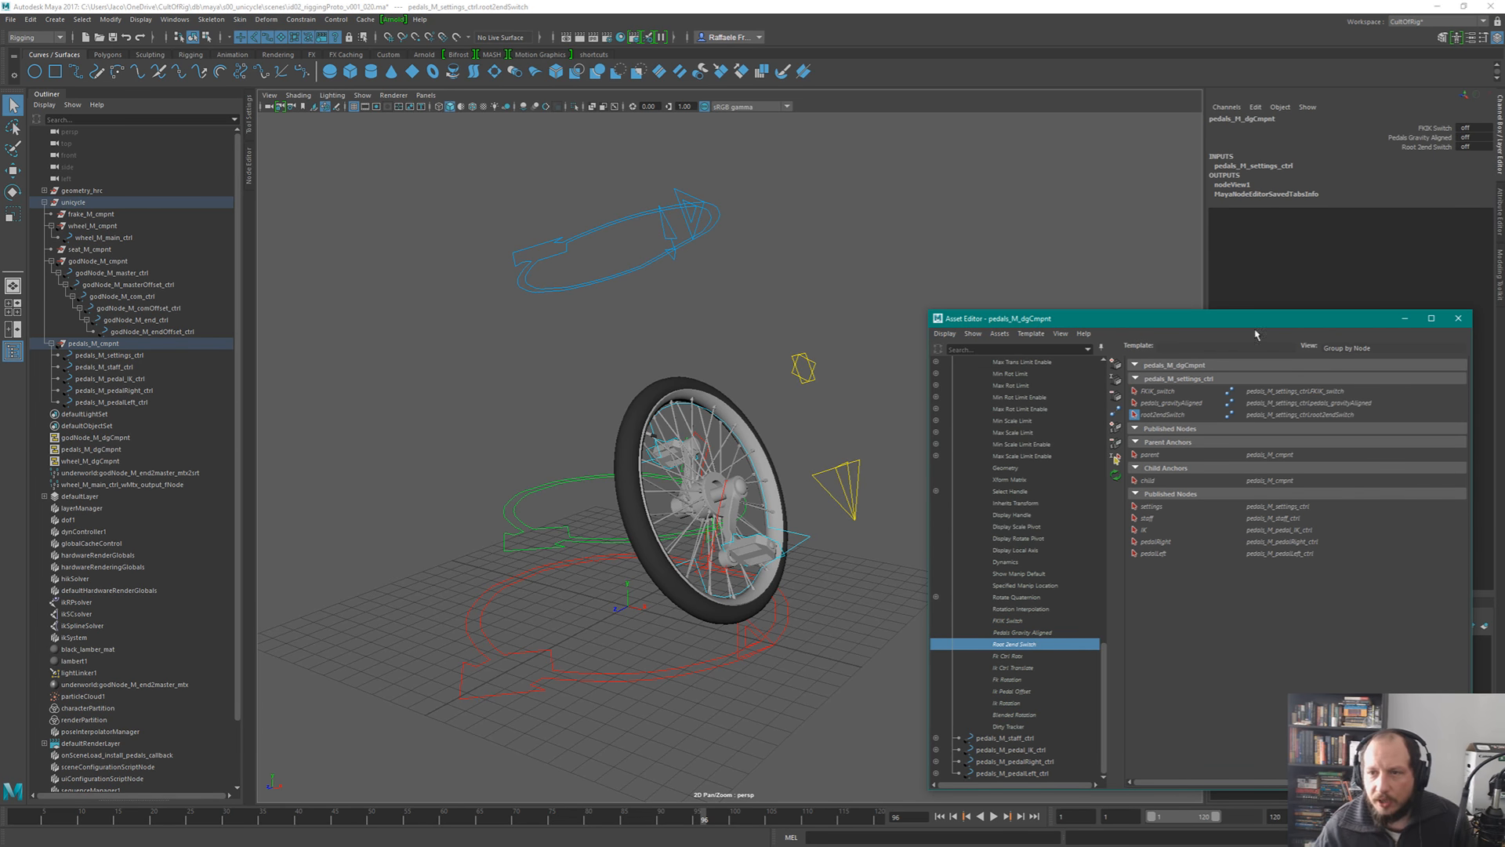
- Close the Asset Editor, and select the pedal IK control and the settings control to inspect the published switches on each
left_click(1460, 320)
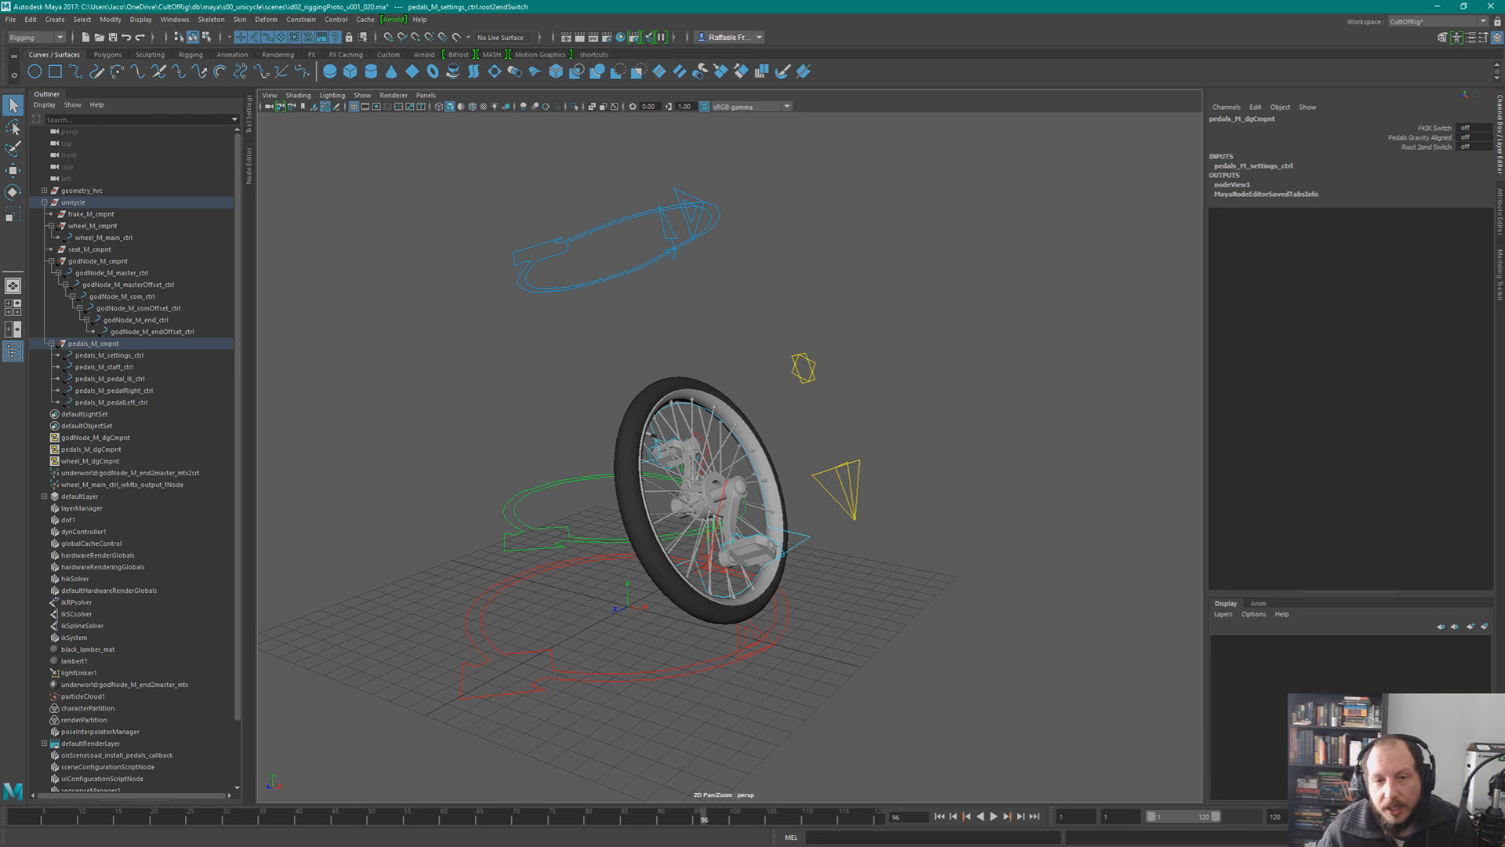
left_click(742, 472)
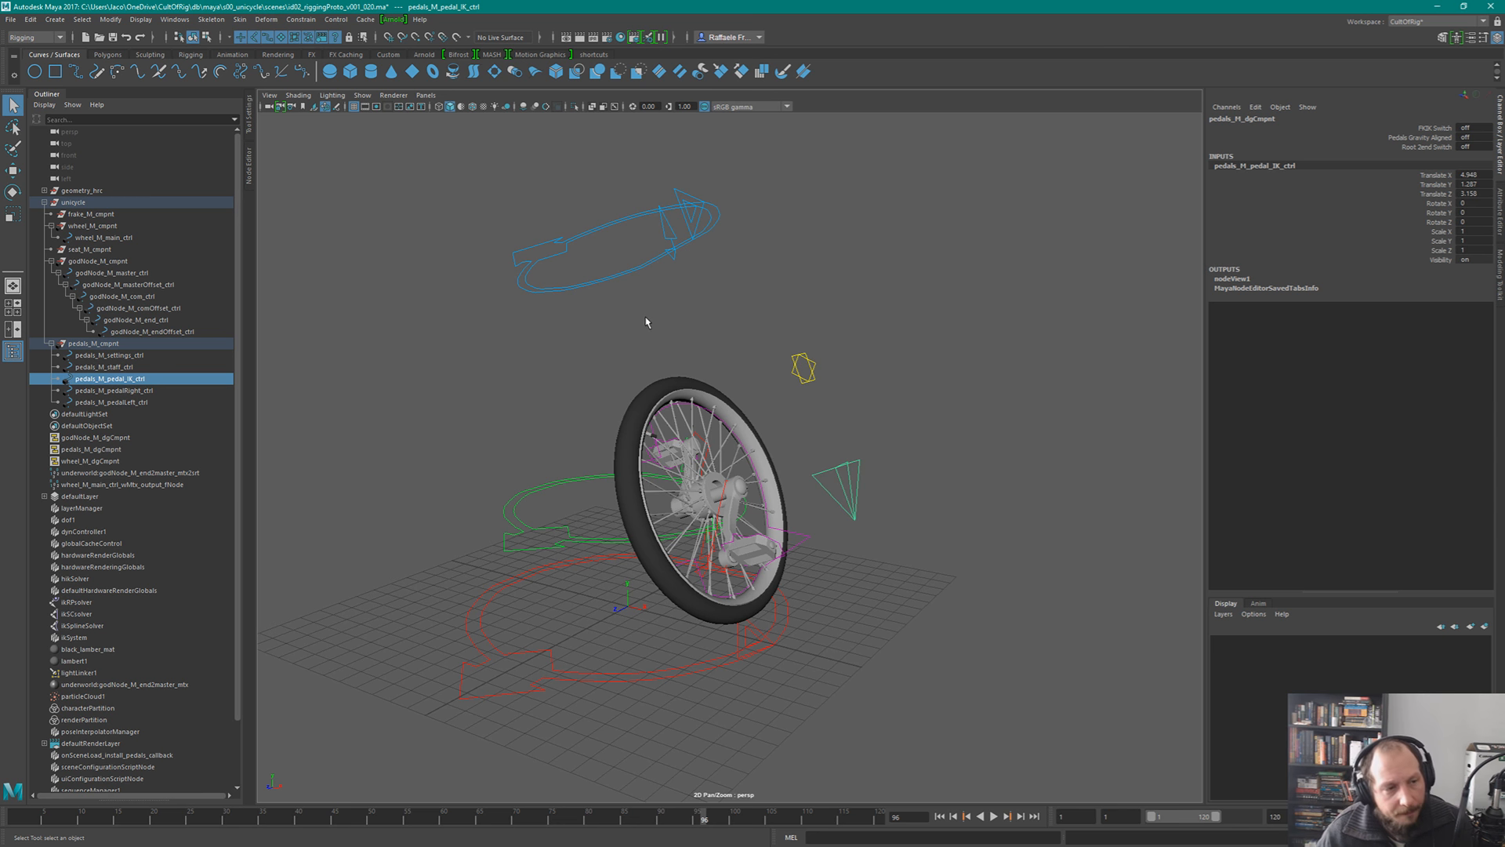
left_click(799, 366)
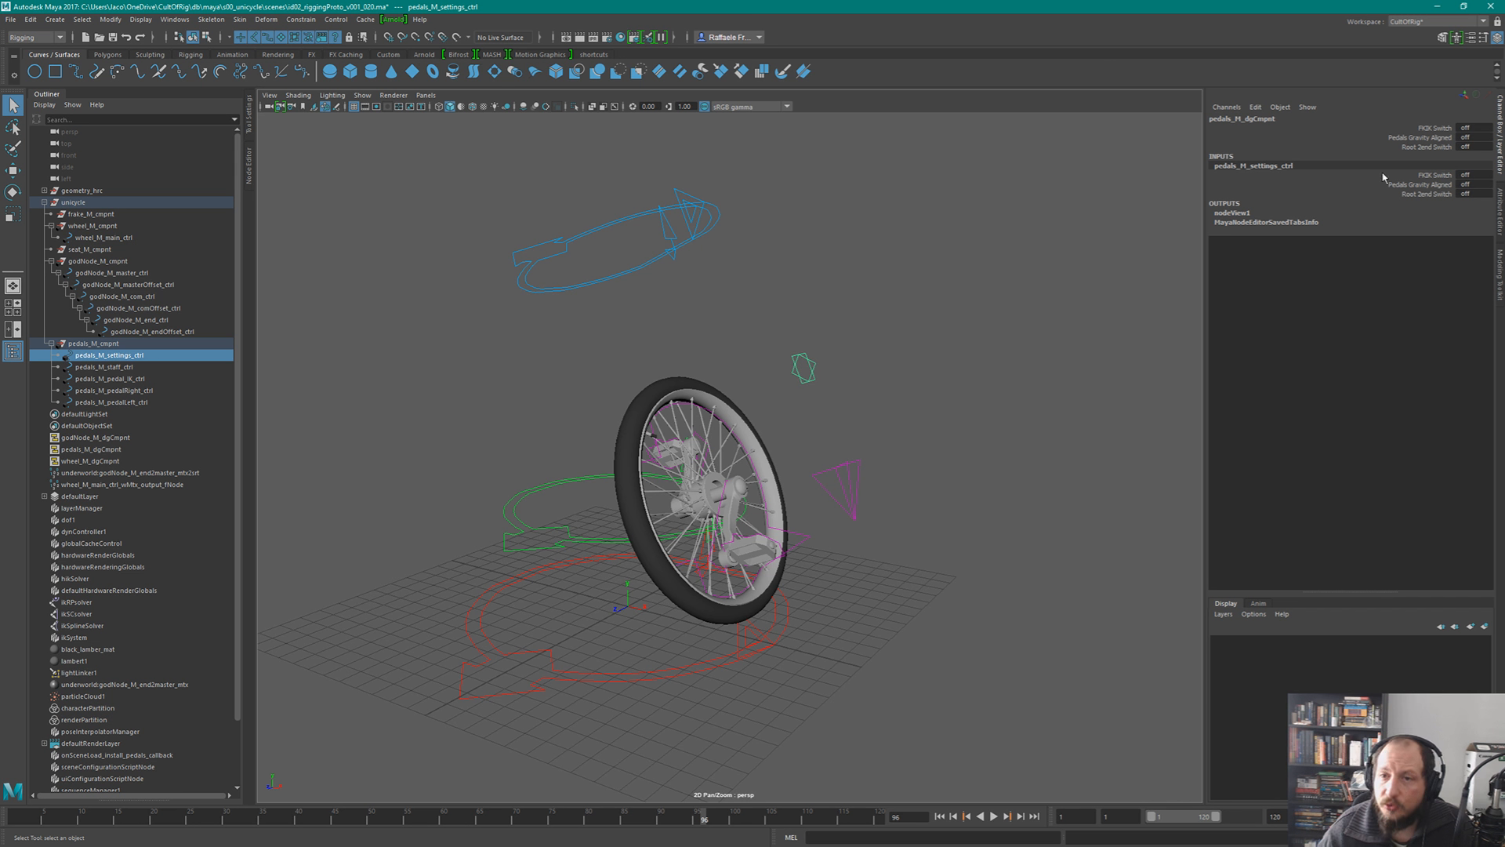
- Highlight the three switches on pedals_M_settings_ctrl and the matching published switches on pedals_M_dgCmpnt to compare them
left_click_drag(1383, 176, 1411, 193)
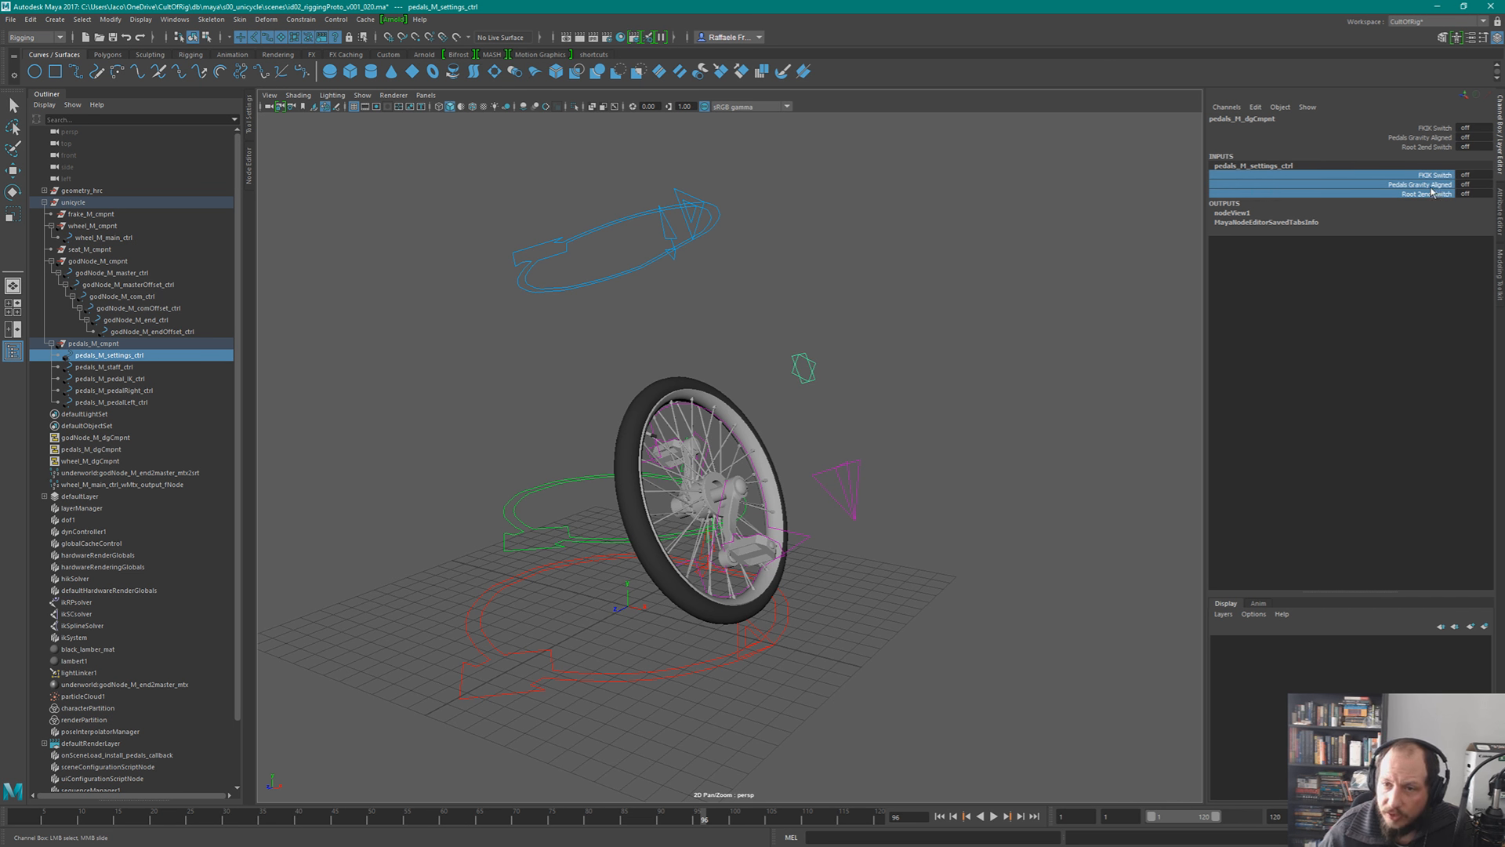
left_click_drag(1435, 176, 1437, 196)
left_click_drag(1442, 128, 1442, 149)
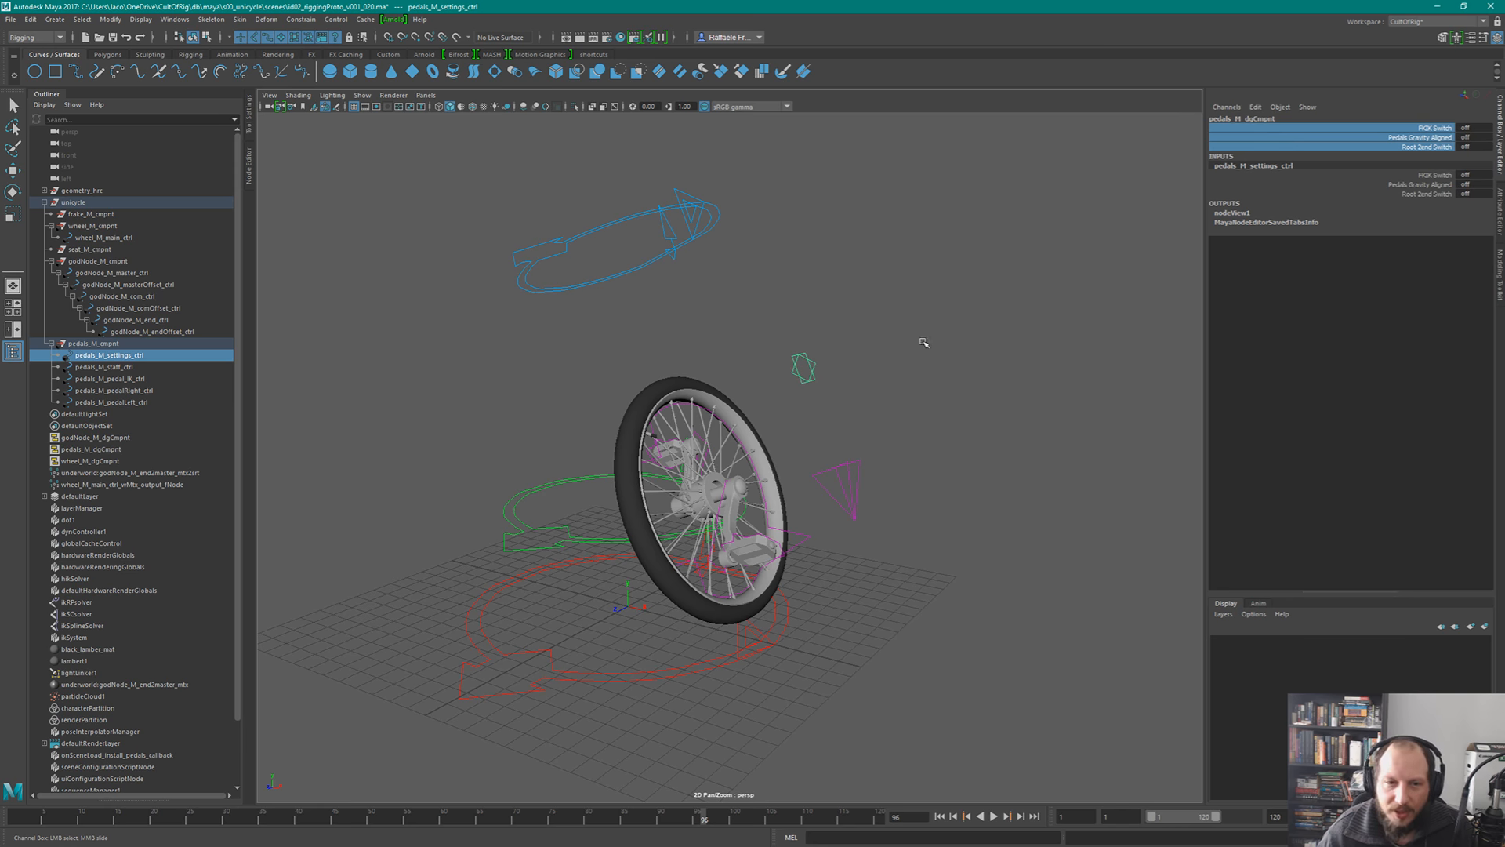
- Select the pedal IK control and the left pedal control to inspect the published component switches on each
left_click(859, 472)
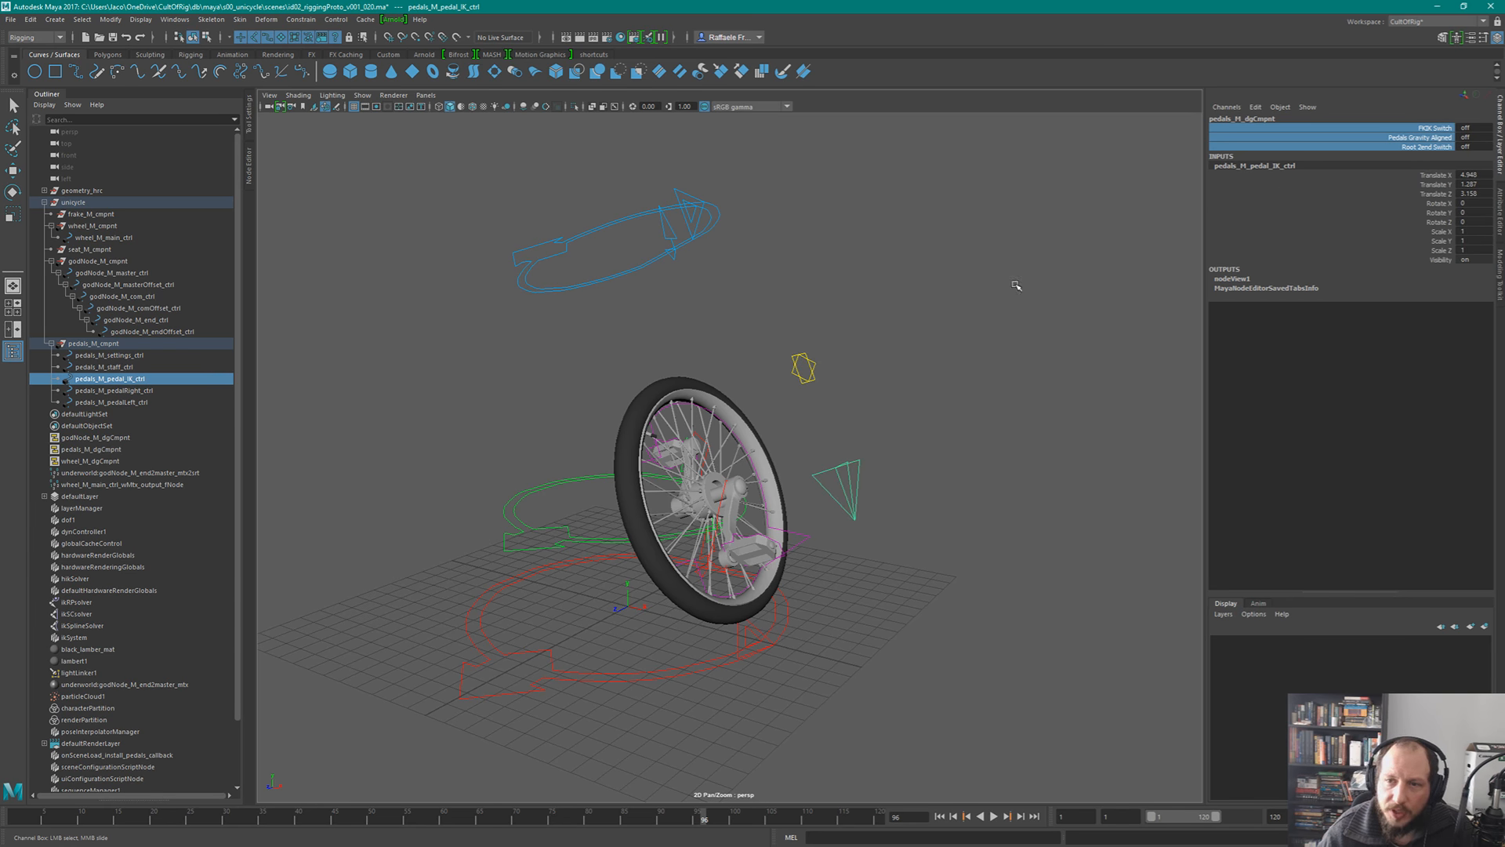
left_click(739, 541)
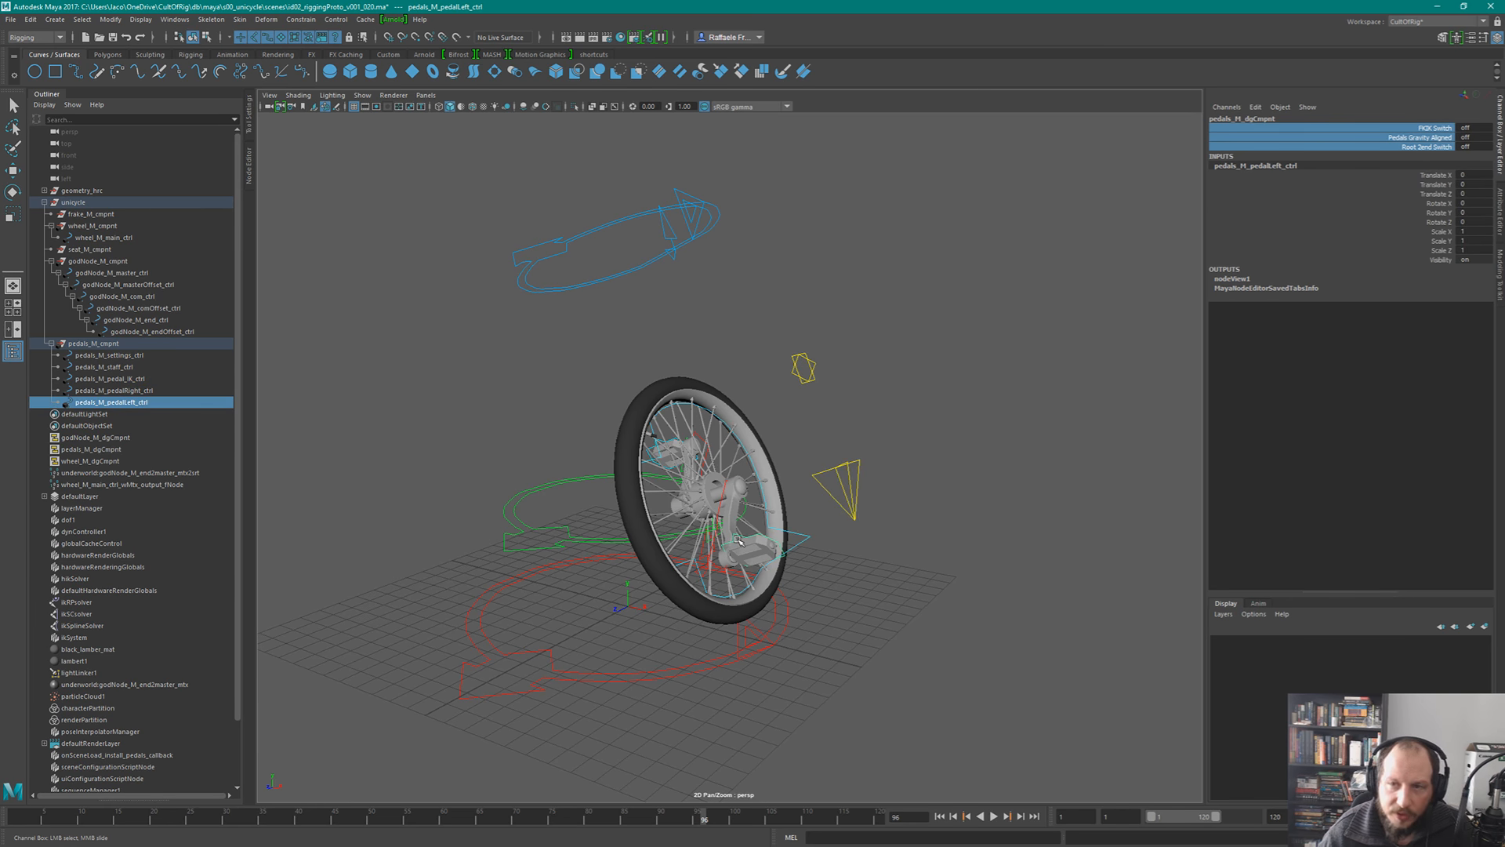
left_click(904, 403)
left_click(736, 541)
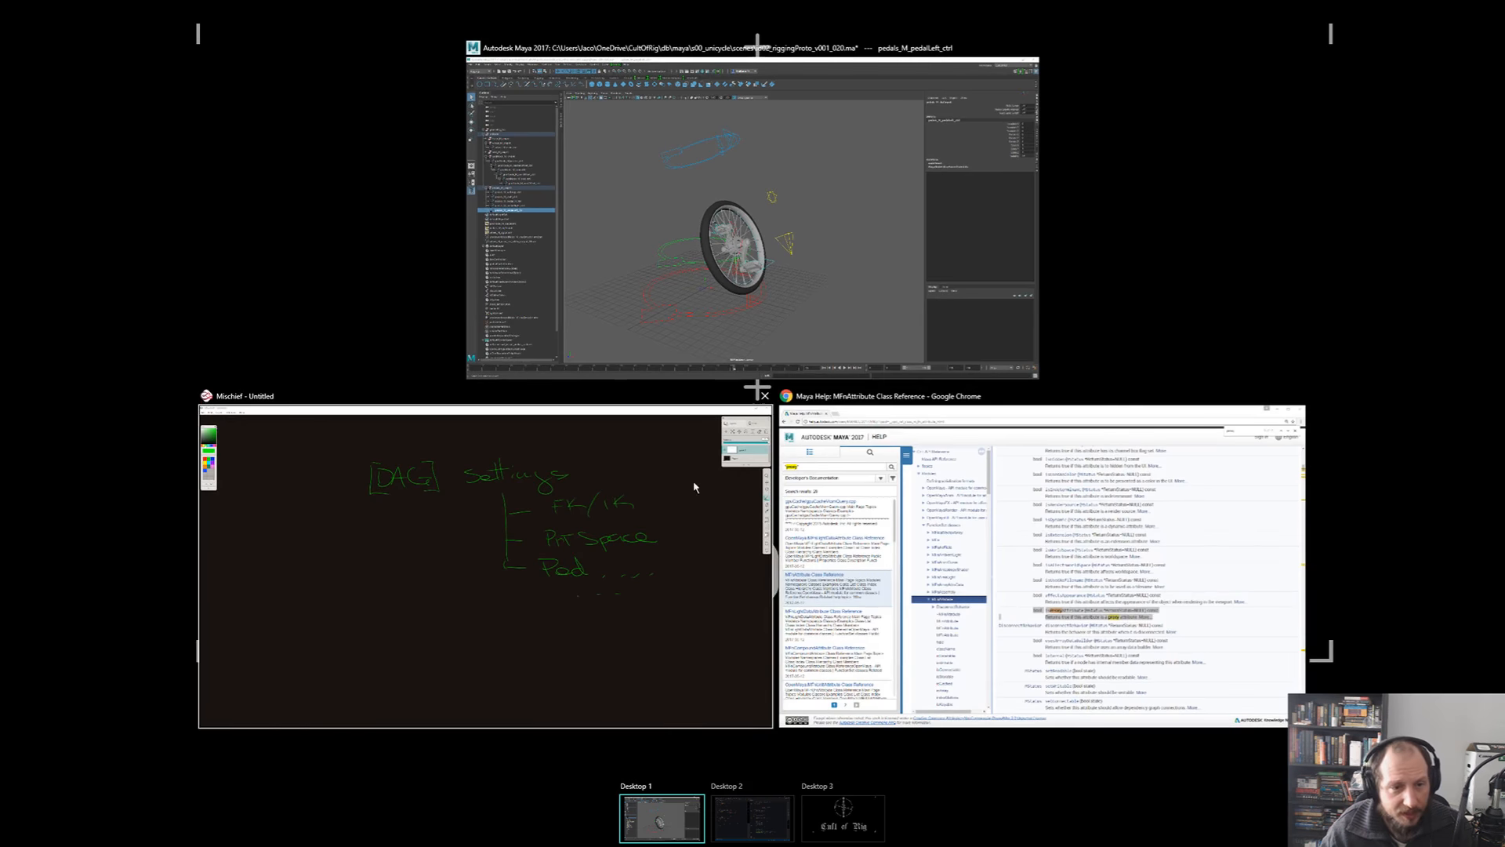
- Switch to Mischief and bring up the canvas with the DAG settings sketch
left_click(633, 493)
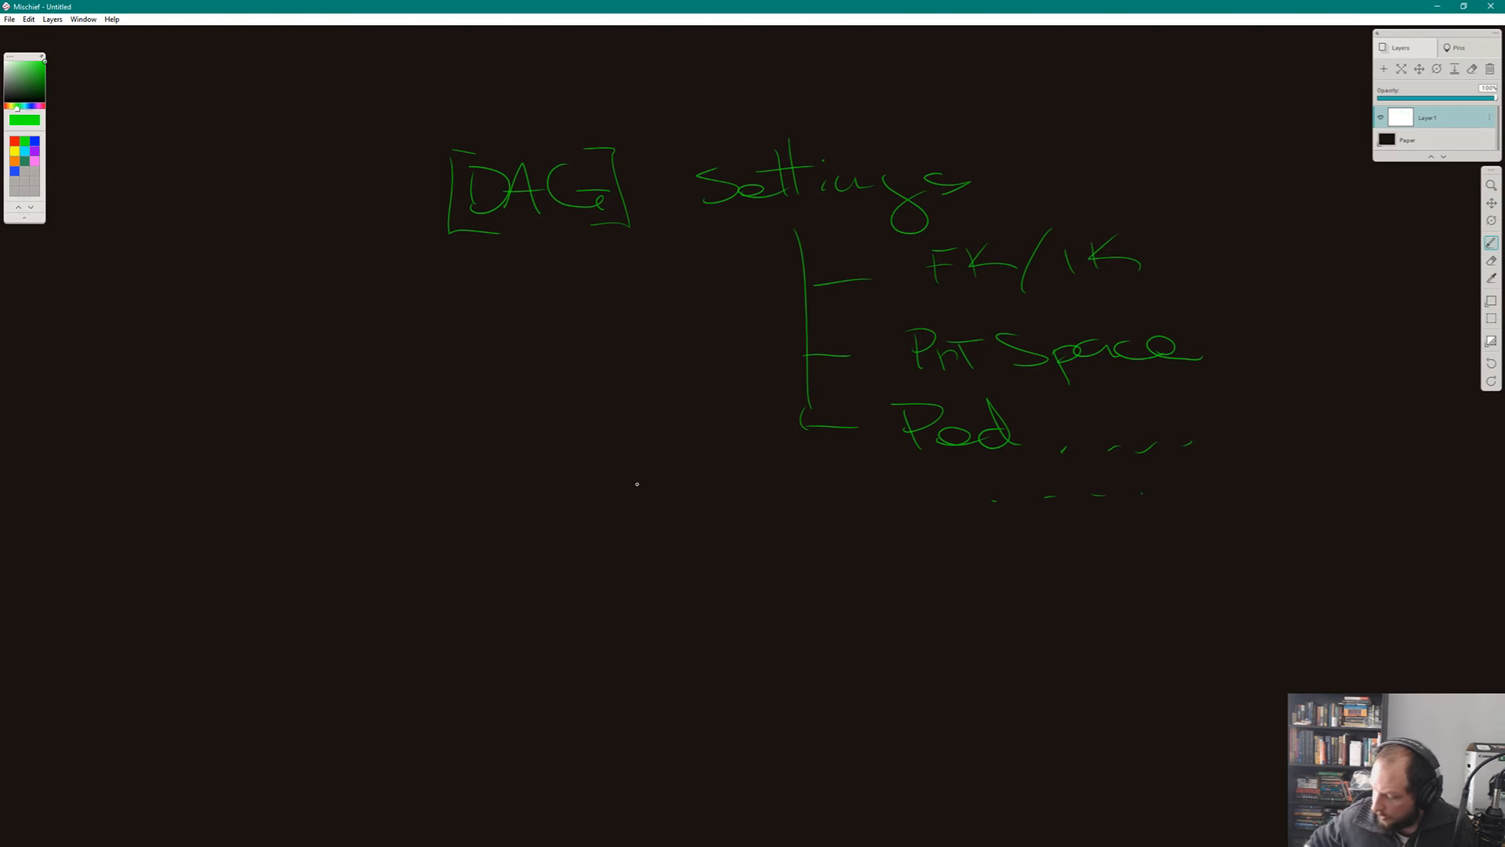
key("super+Tab")
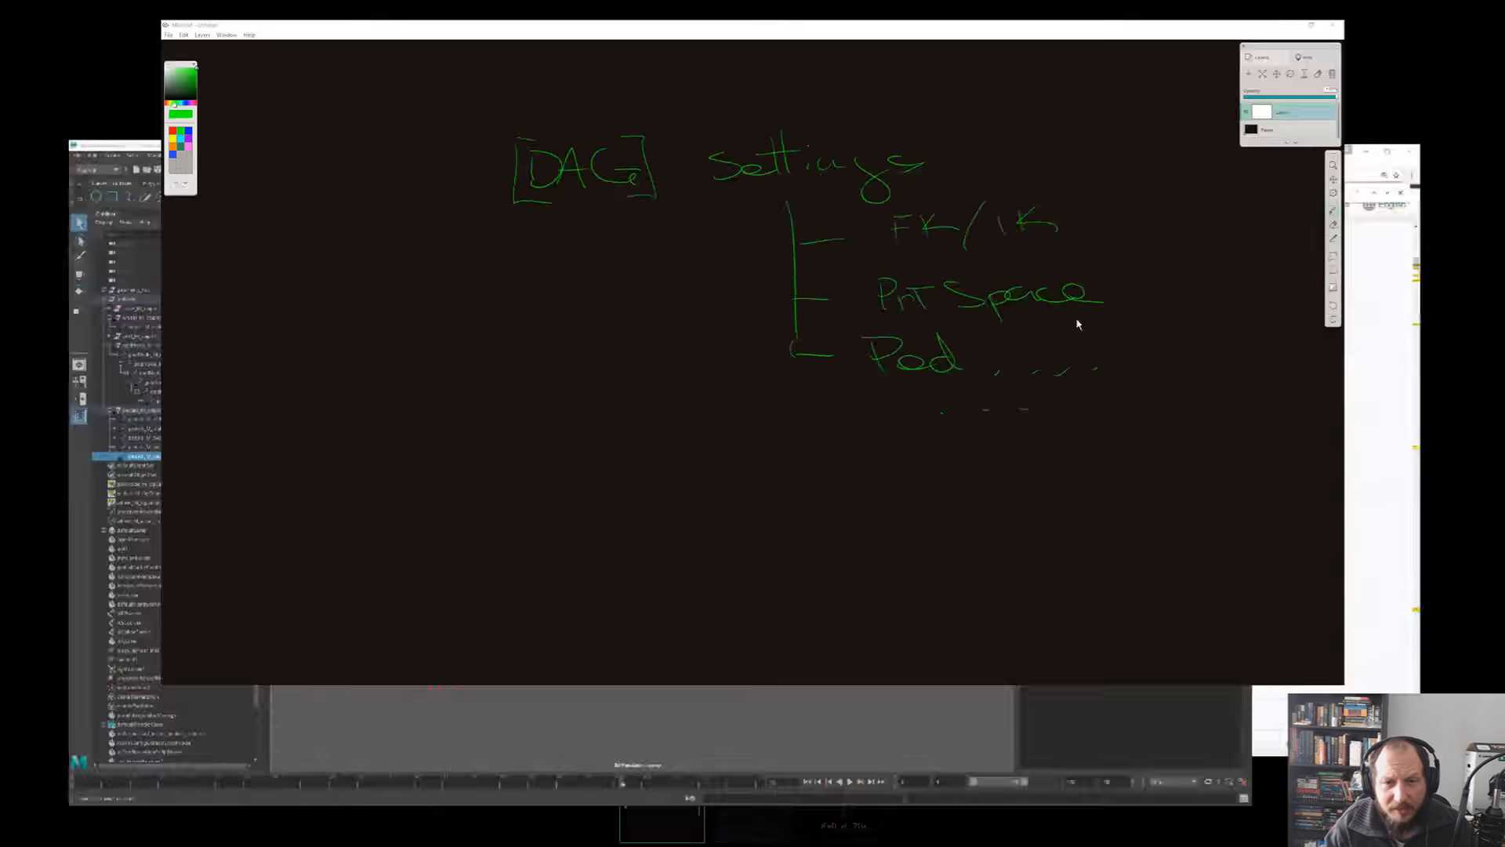
left_click(995, 610)
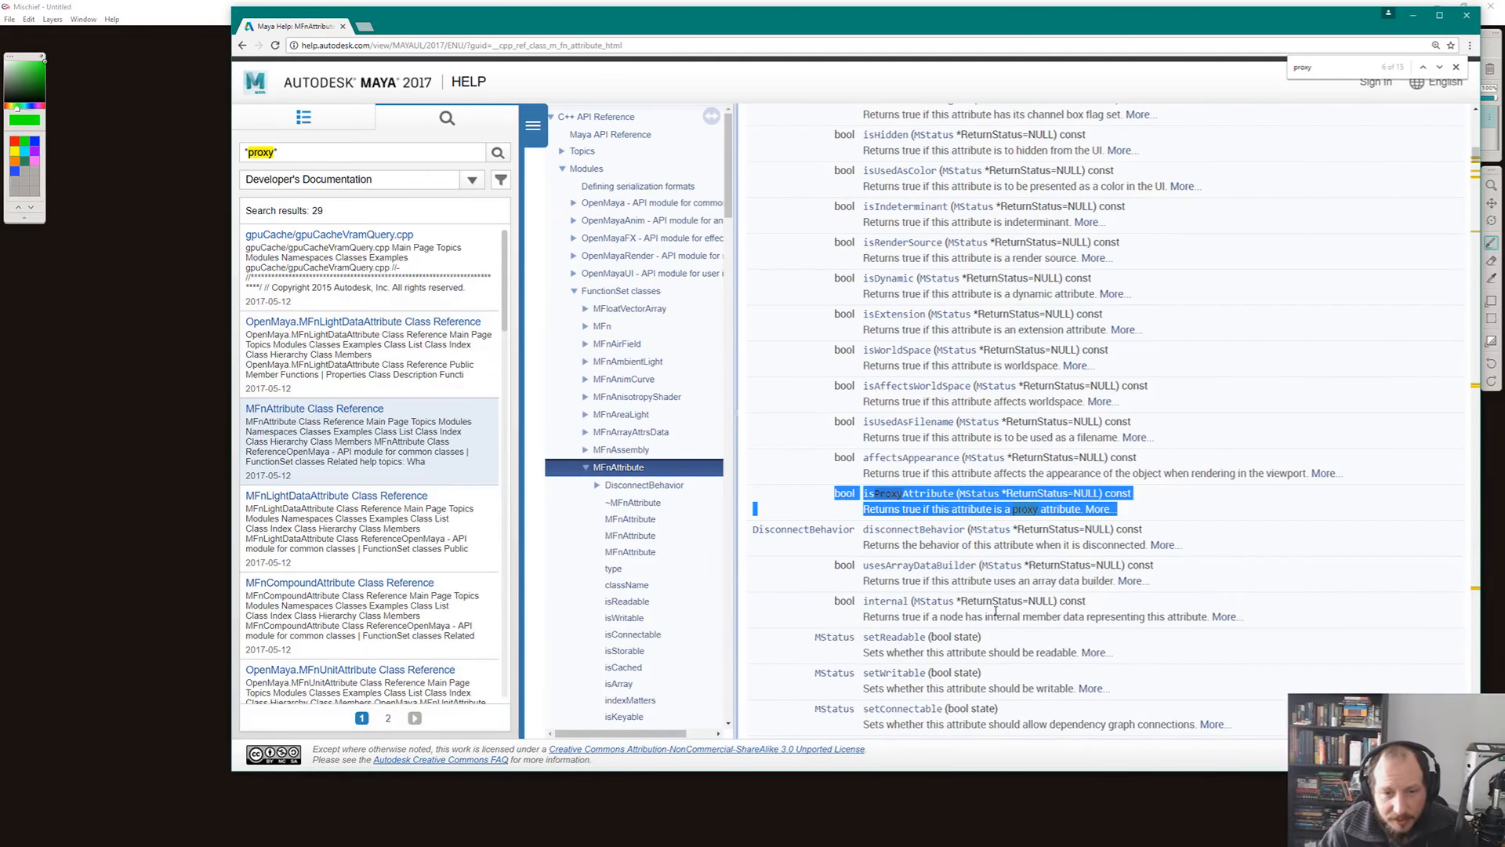
key("super+Tab")
left_click(1024, 223)
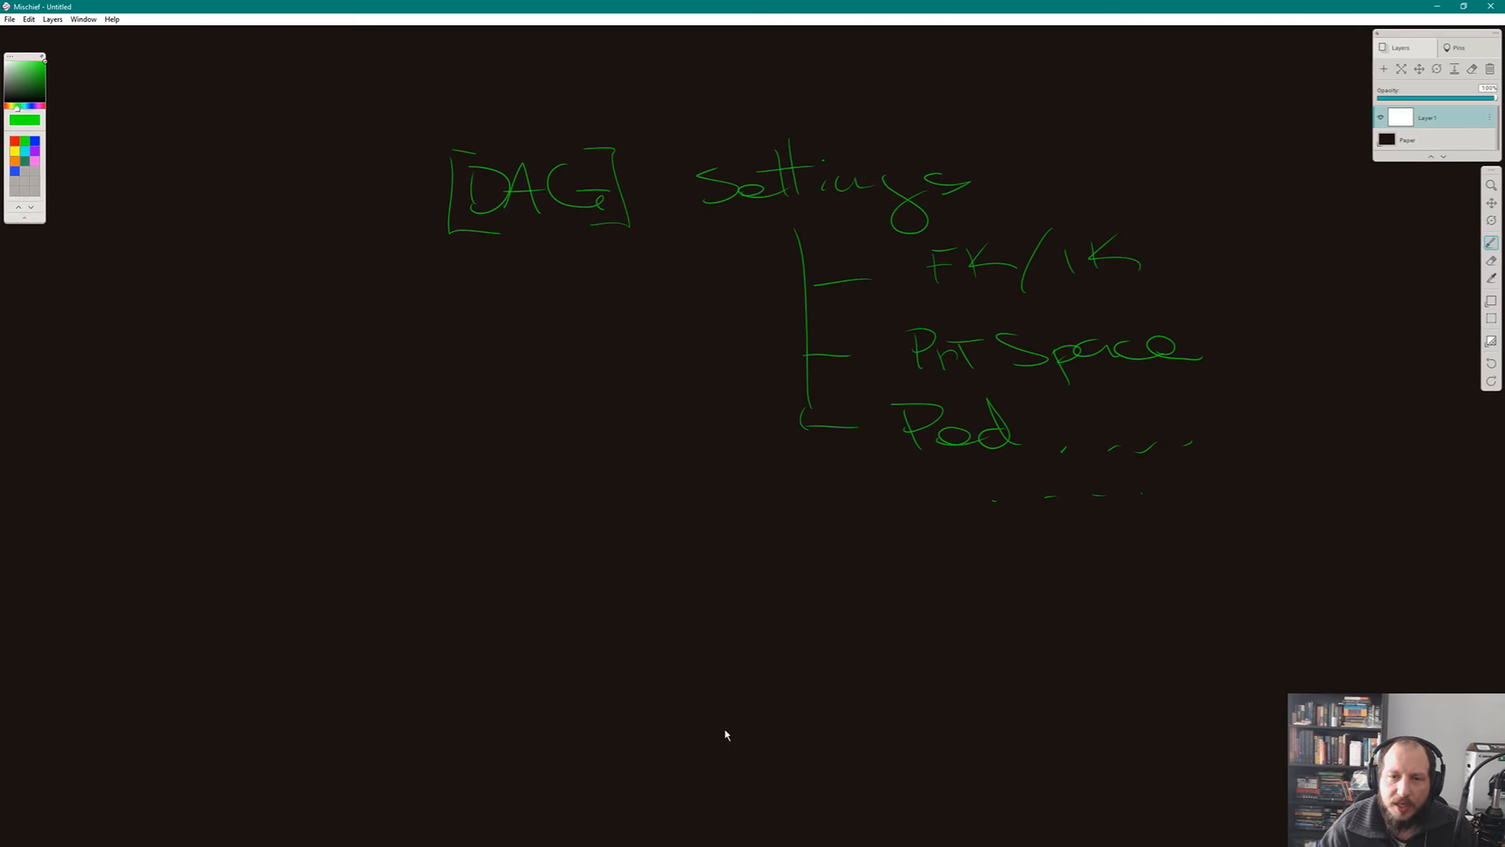
- Draw a large curve beside the settings list, from the FK/IK entry to below the list, with a plus sign midway
left_click_drag(1267, 399, 762, 548)
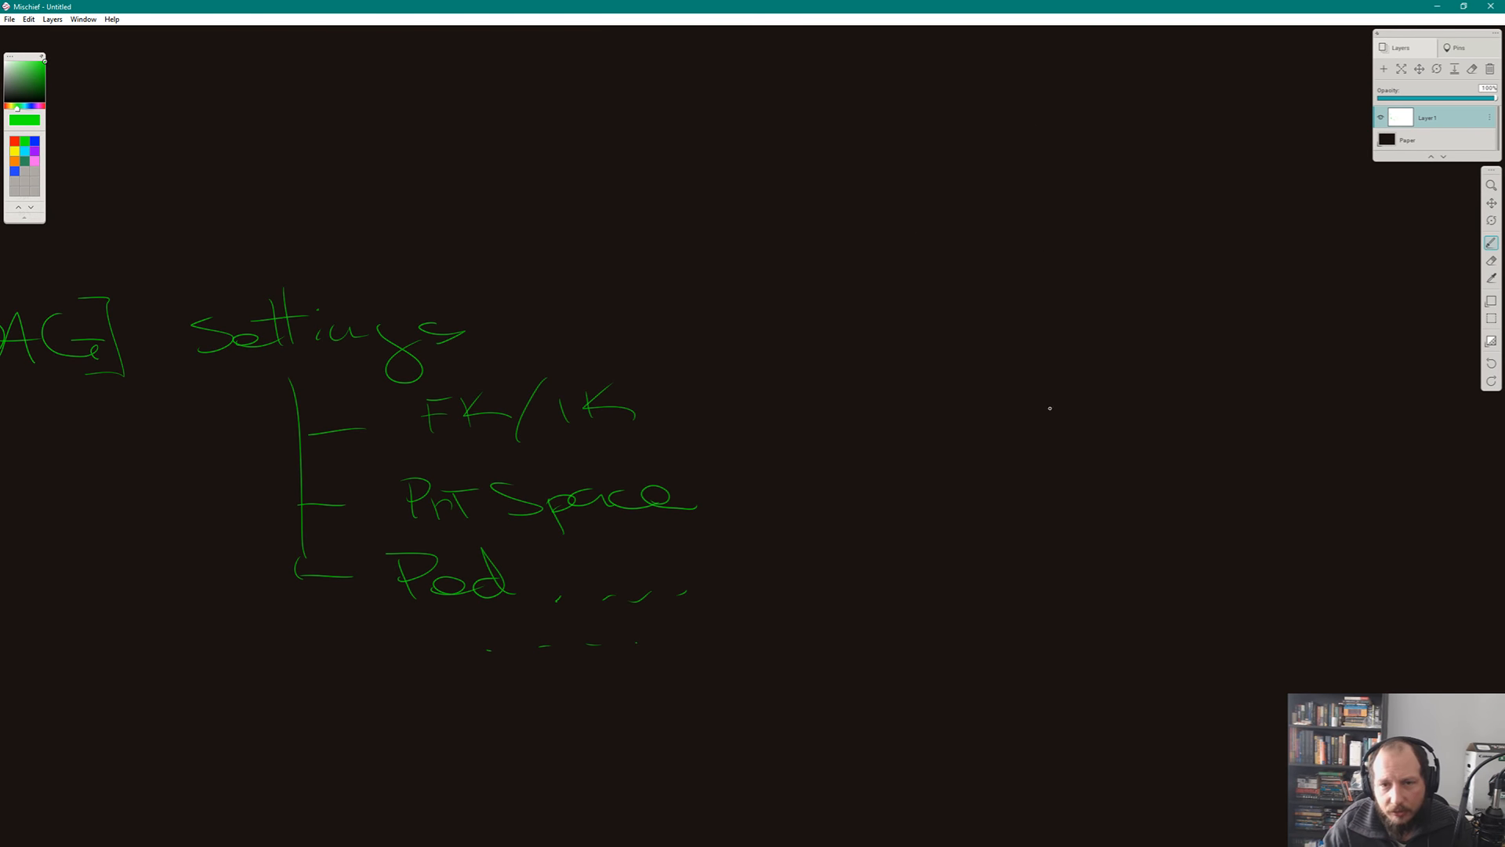
left_click_drag(766, 420, 1093, 401)
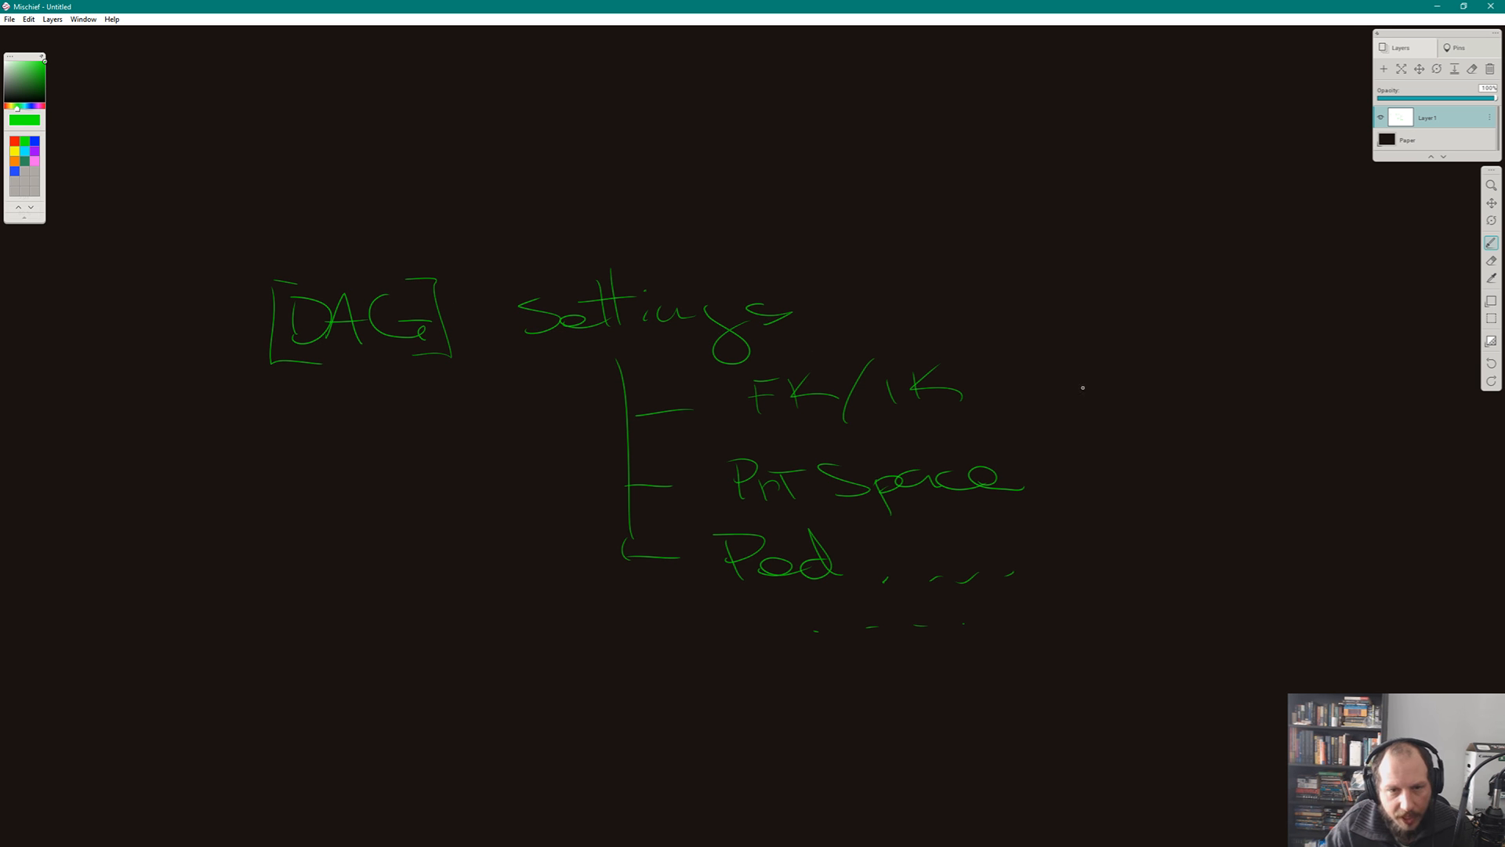
mouse_move(1042, 384)
left_mouse_down()
mouse_move(1169, 454)
mouse_move(1187, 558)
mouse_move(1176, 608)
left_mouse_up()
mouse_move(1156, 598)
left_mouse_down()
mouse_move(1188, 595)
mouse_move(950, 784)
left_mouse_up()
left_click_drag(1013, 642, 1119, 527)
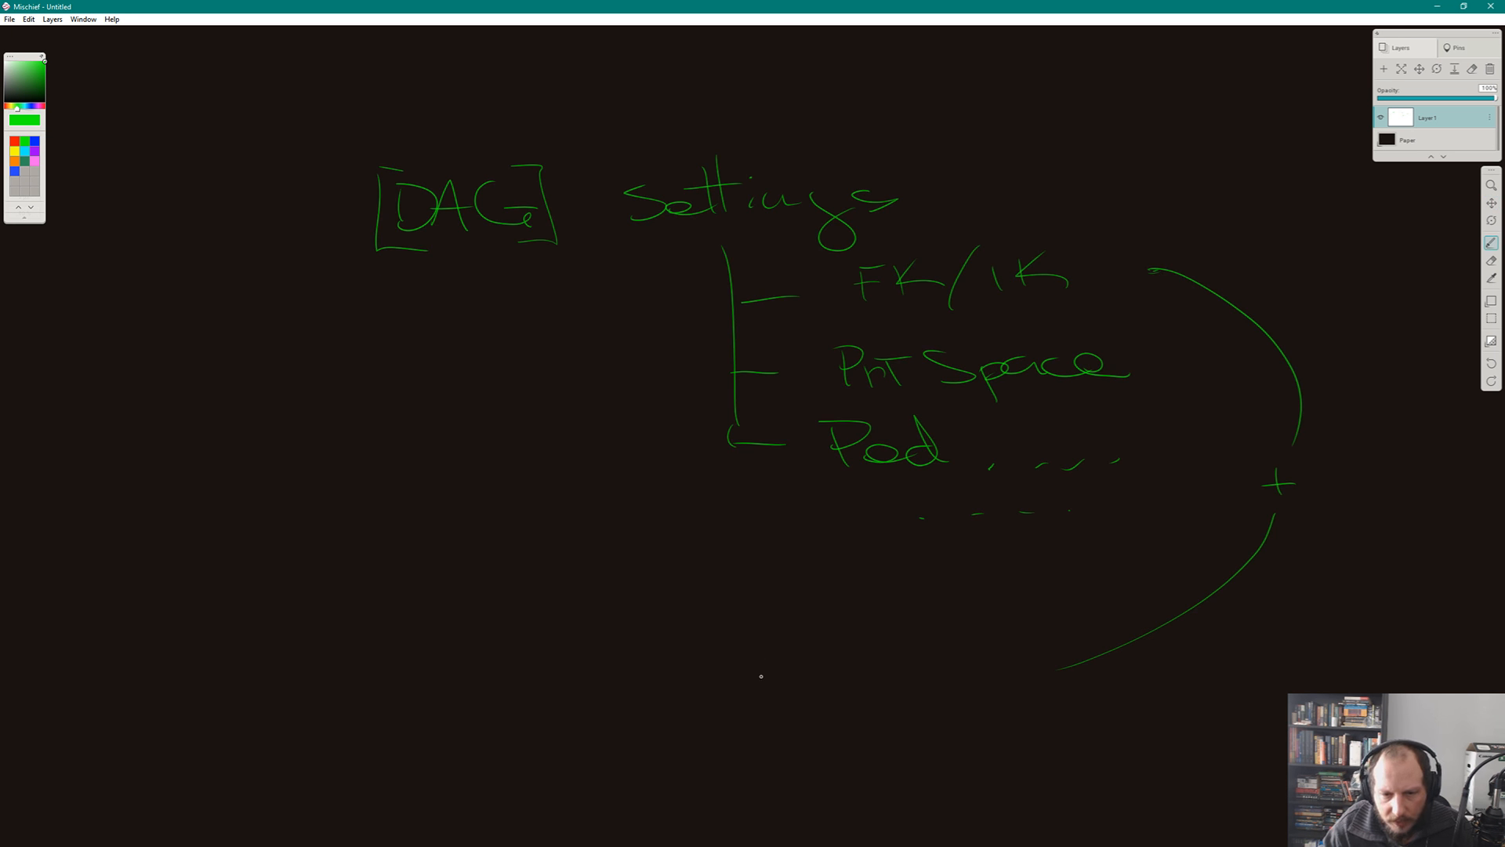
- Write "Alias switch" beside the plus sign on the curve
mouse_move(1338, 515)
left_mouse_down()
mouse_move(1375, 517)
mouse_move(1376, 497)
mouse_move(1183, 509)
mouse_move(1218, 525)
left_mouse_up()
left_click_drag(1252, 511, 1279, 537)
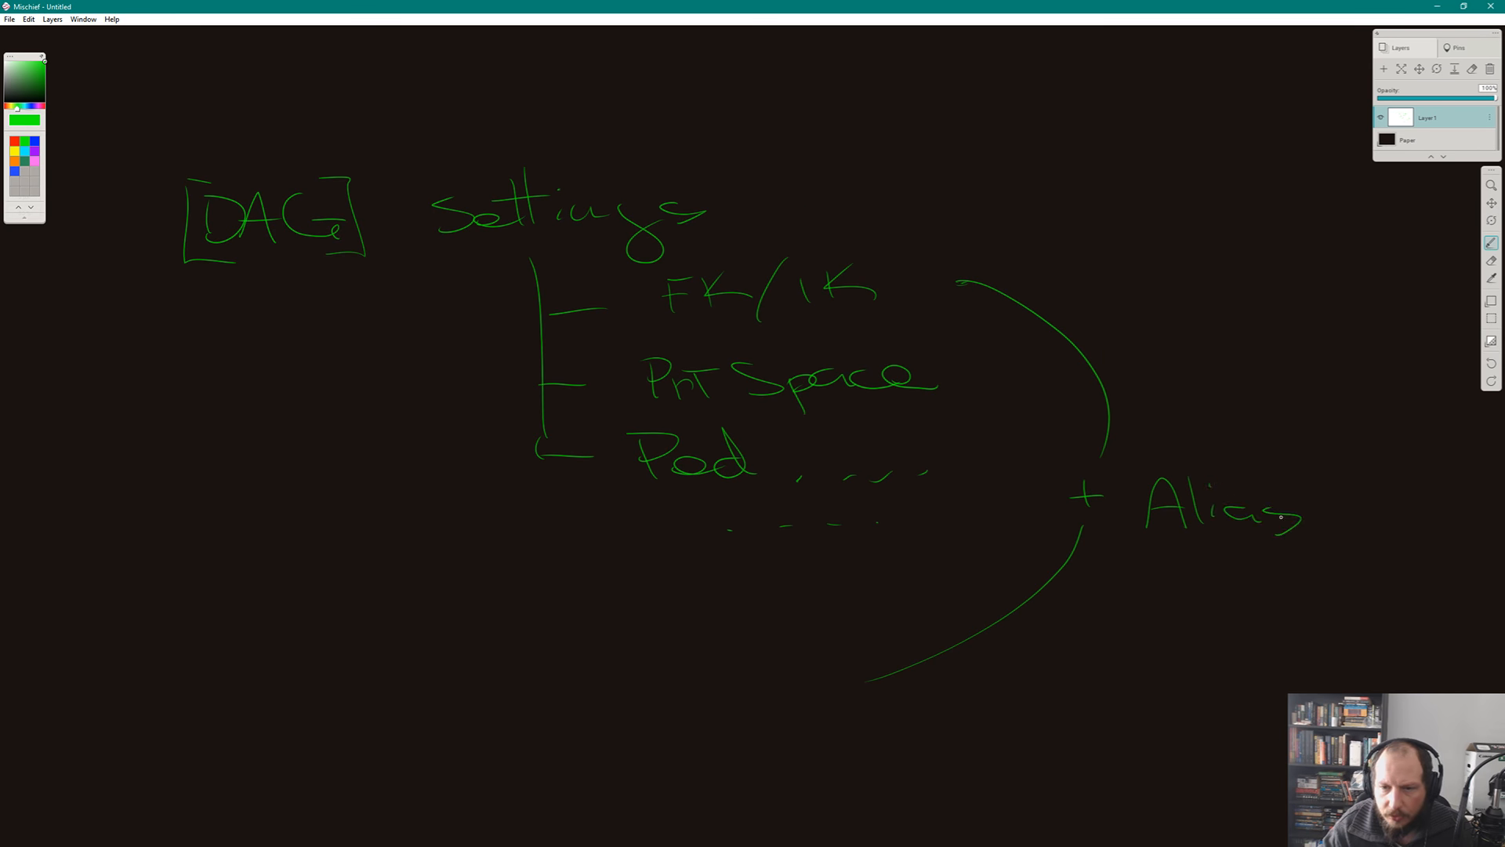
middle_click_drag(1321, 528, 1232, 519)
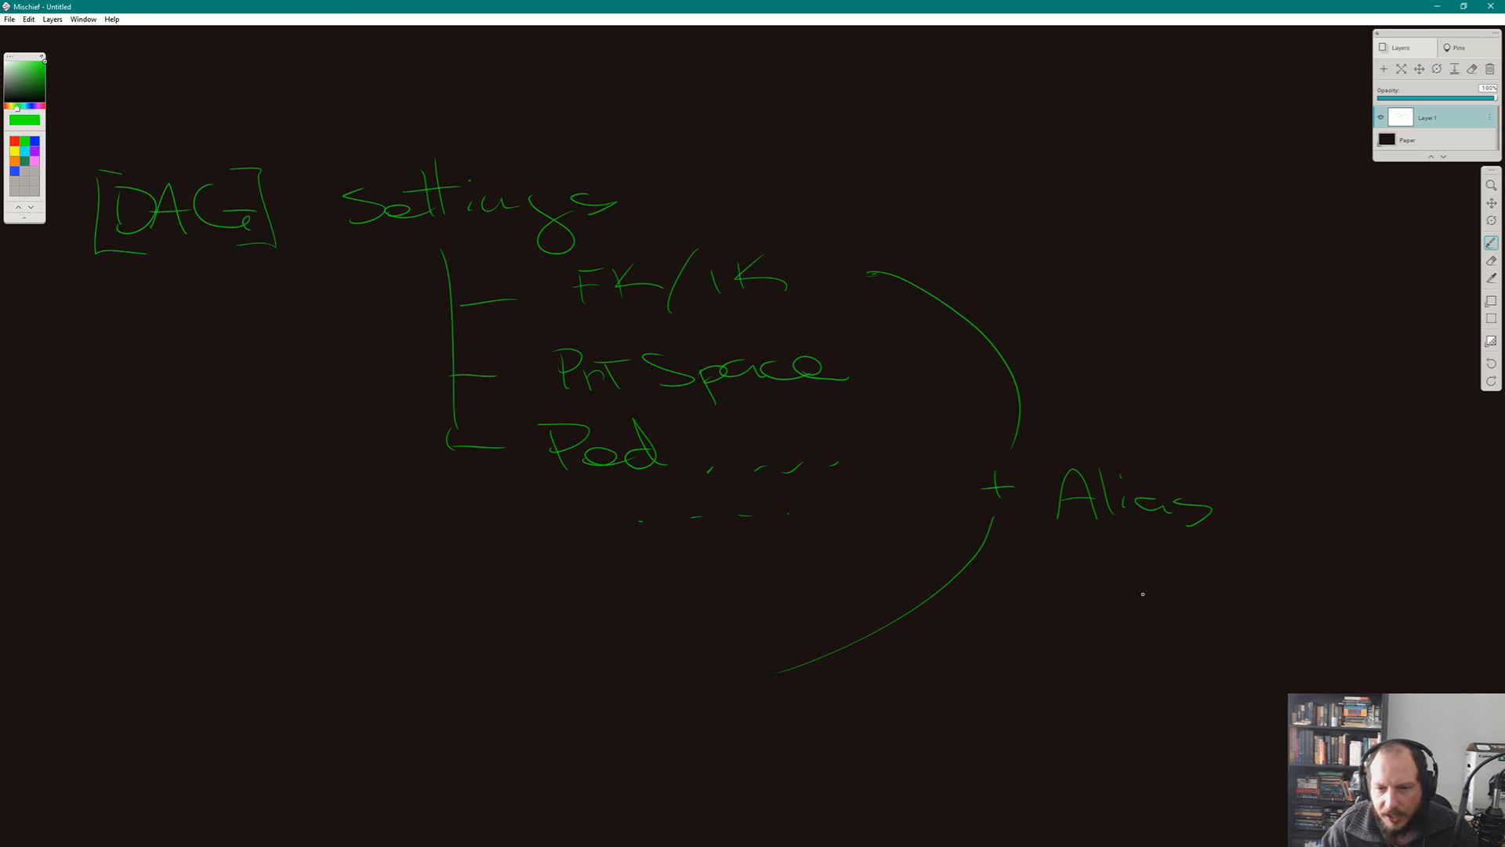
left_click_drag(1125, 576, 1221, 602)
mouse_move(1234, 568)
left_mouse_down()
mouse_move(1209, 570)
mouse_move(1252, 599)
left_mouse_up()
left_click_drag(1246, 558, 1279, 602)
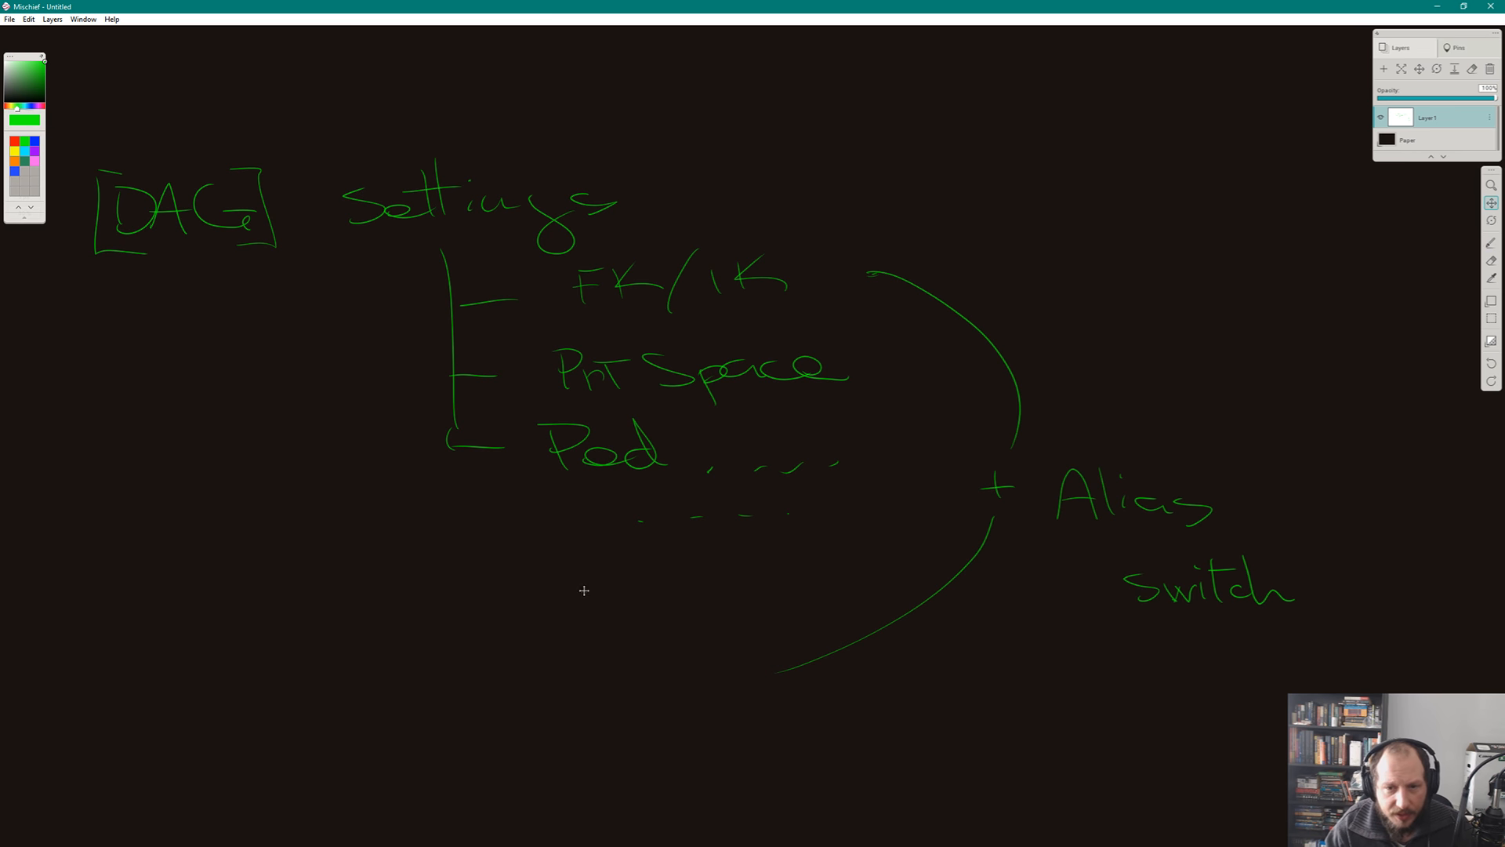
- Write "FK/IK switch" beneath the settings list and add an arrowhead near each end of the curve
middle_click_drag(581, 591, 786, 537)
left_click_drag(632, 557, 645, 602)
mouse_move(624, 559)
left_mouse_down()
mouse_move(658, 556)
mouse_move(648, 574)
left_mouse_up()
mouse_move(666, 560)
left_mouse_down()
mouse_move(668, 600)
mouse_move(710, 585)
mouse_move(725, 604)
mouse_move(765, 594)
left_mouse_up()
mouse_move(789, 557)
left_mouse_down()
mouse_move(786, 591)
mouse_move(826, 590)
left_mouse_up()
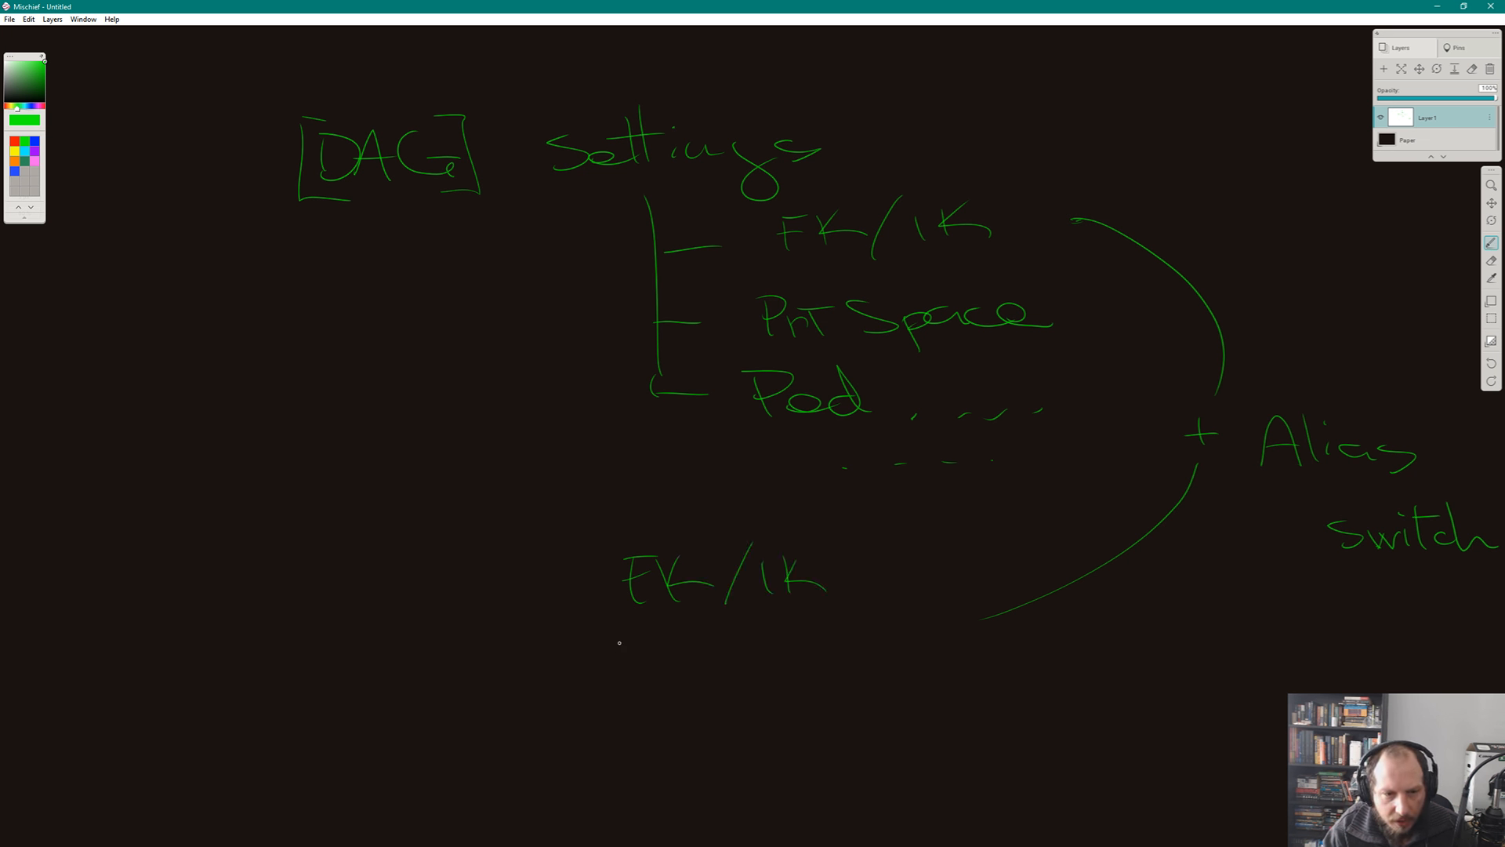
mouse_move(619, 643)
left_mouse_down()
mouse_move(666, 665)
mouse_move(705, 646)
mouse_move(731, 657)
left_mouse_up()
left_click_drag(709, 636, 743, 633)
left_click_drag(755, 642, 781, 654)
left_click_drag(795, 617, 826, 656)
mouse_move(1101, 562)
left_mouse_down()
mouse_move(1055, 580)
mouse_move(1105, 562)
left_mouse_up()
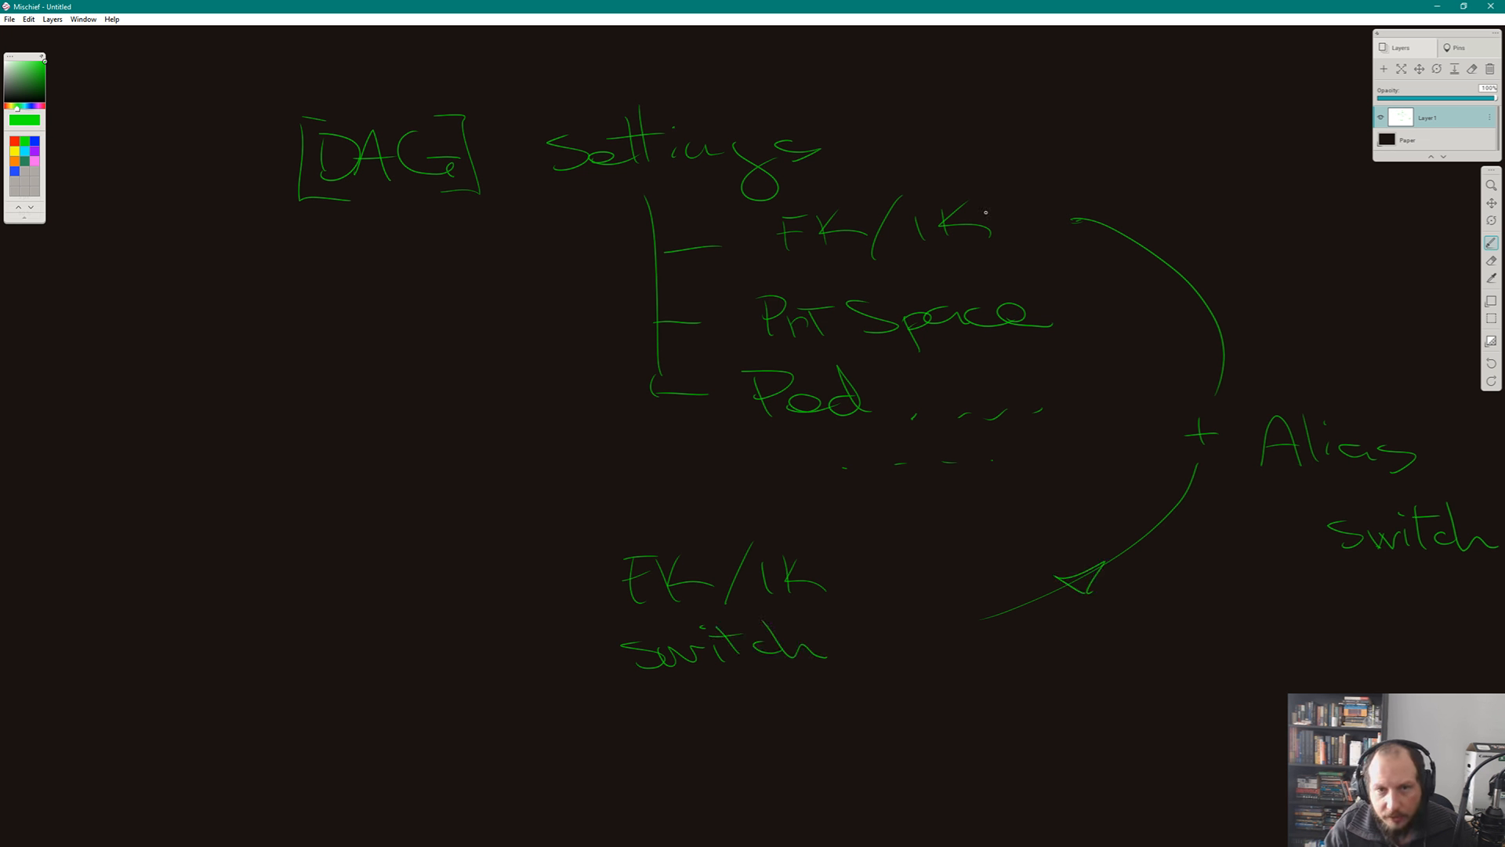
mouse_move(1150, 234)
left_mouse_down()
mouse_move(1130, 262)
mouse_move(1157, 244)
left_mouse_up()
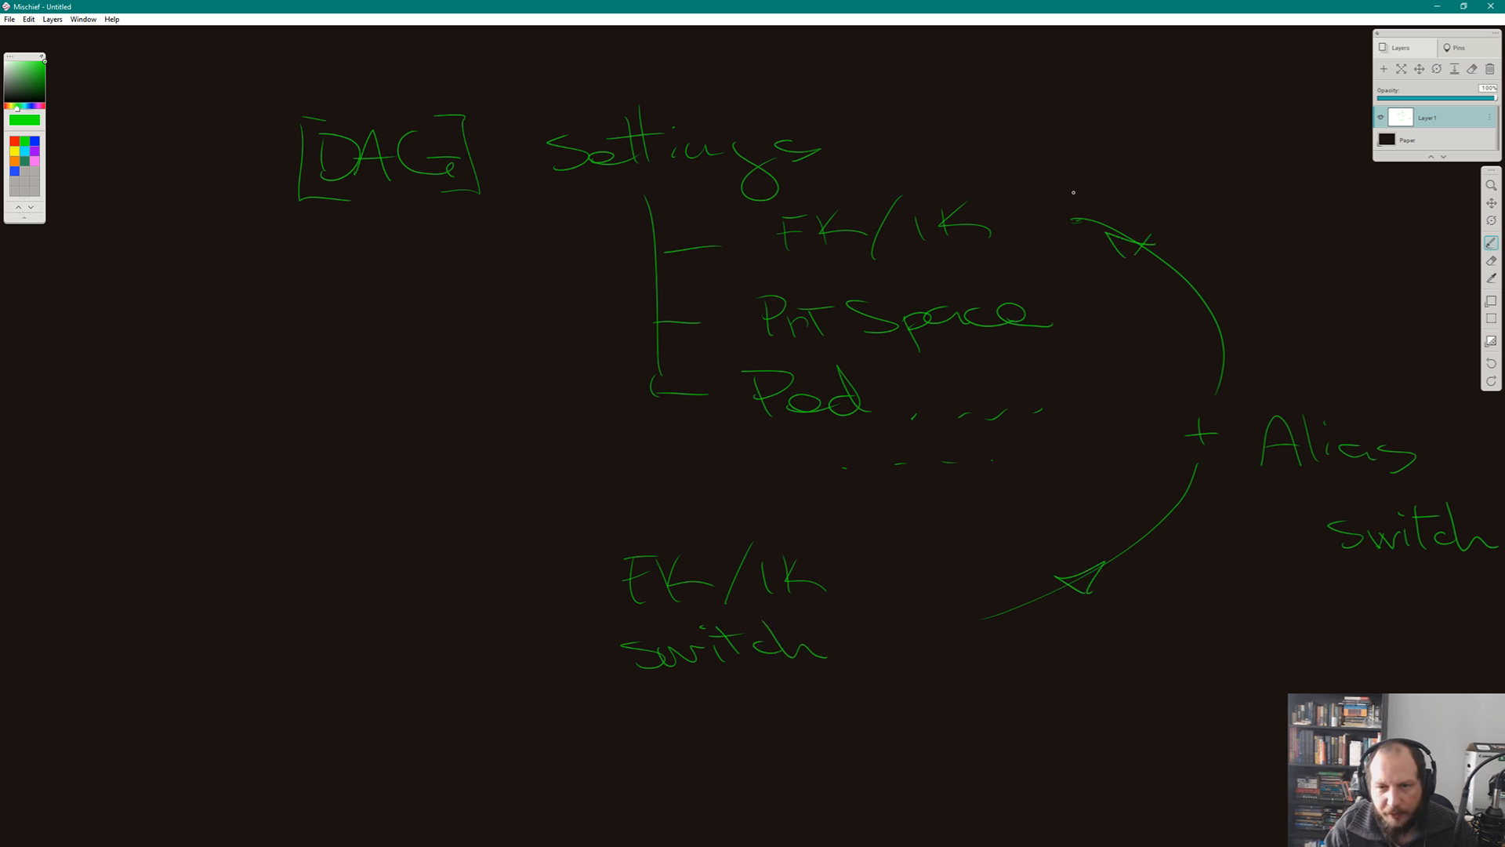
- Write a separate "[DAG] FK" label above and to the right of the settings list
key("space")
left_click_drag(961, 436, 566, 547)
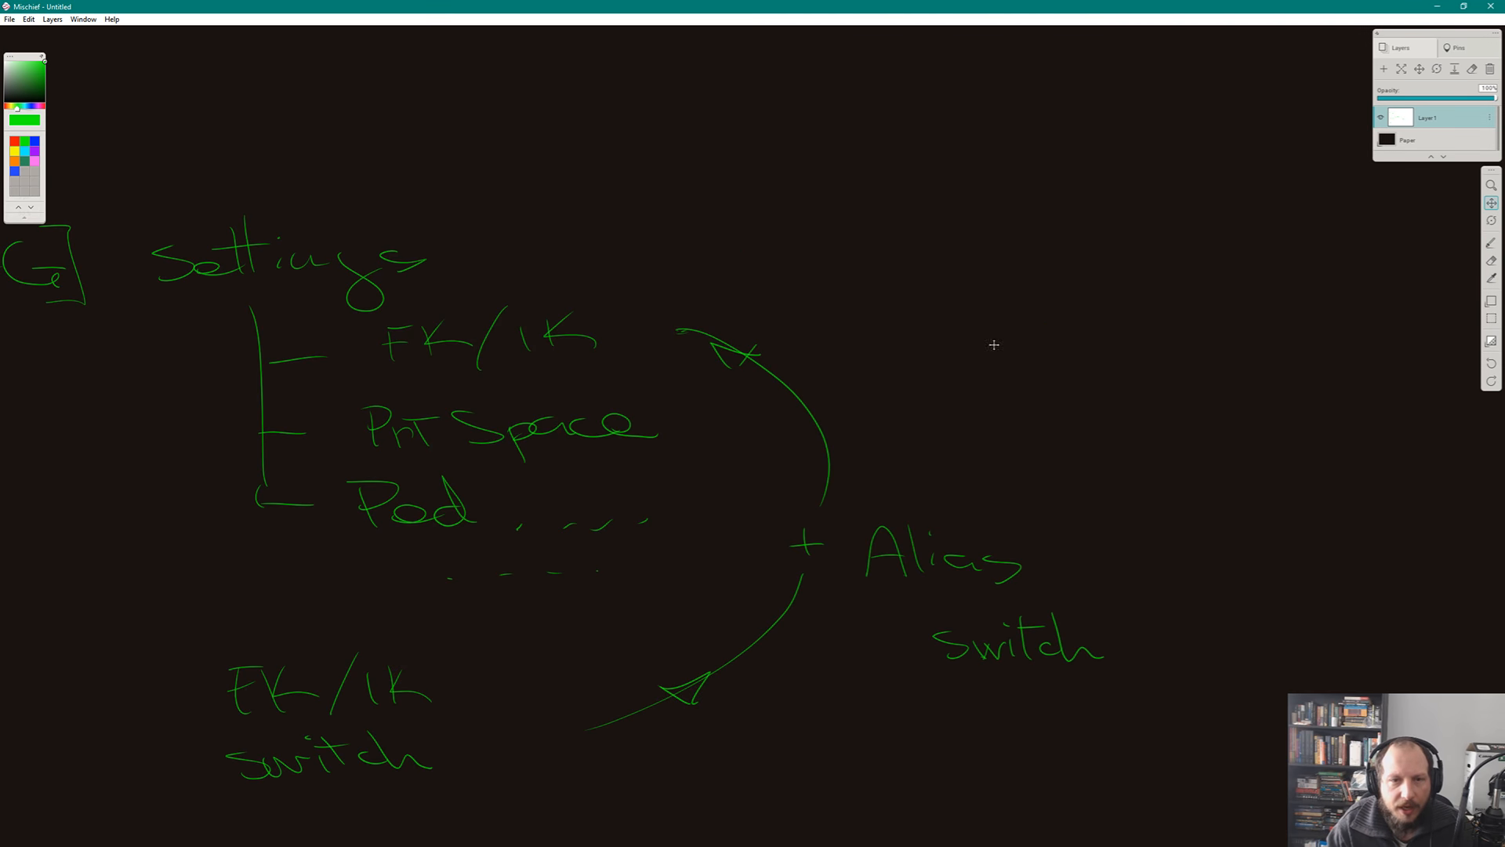
left_click_drag(980, 128, 982, 161)
mouse_move(980, 130)
left_mouse_down()
mouse_move(982, 160)
mouse_move(1051, 159)
mouse_move(1060, 139)
left_mouse_up()
left_click_drag(1076, 131, 1087, 149)
mouse_move(983, 112)
left_mouse_down()
mouse_move(957, 113)
mouse_move(991, 182)
left_mouse_up()
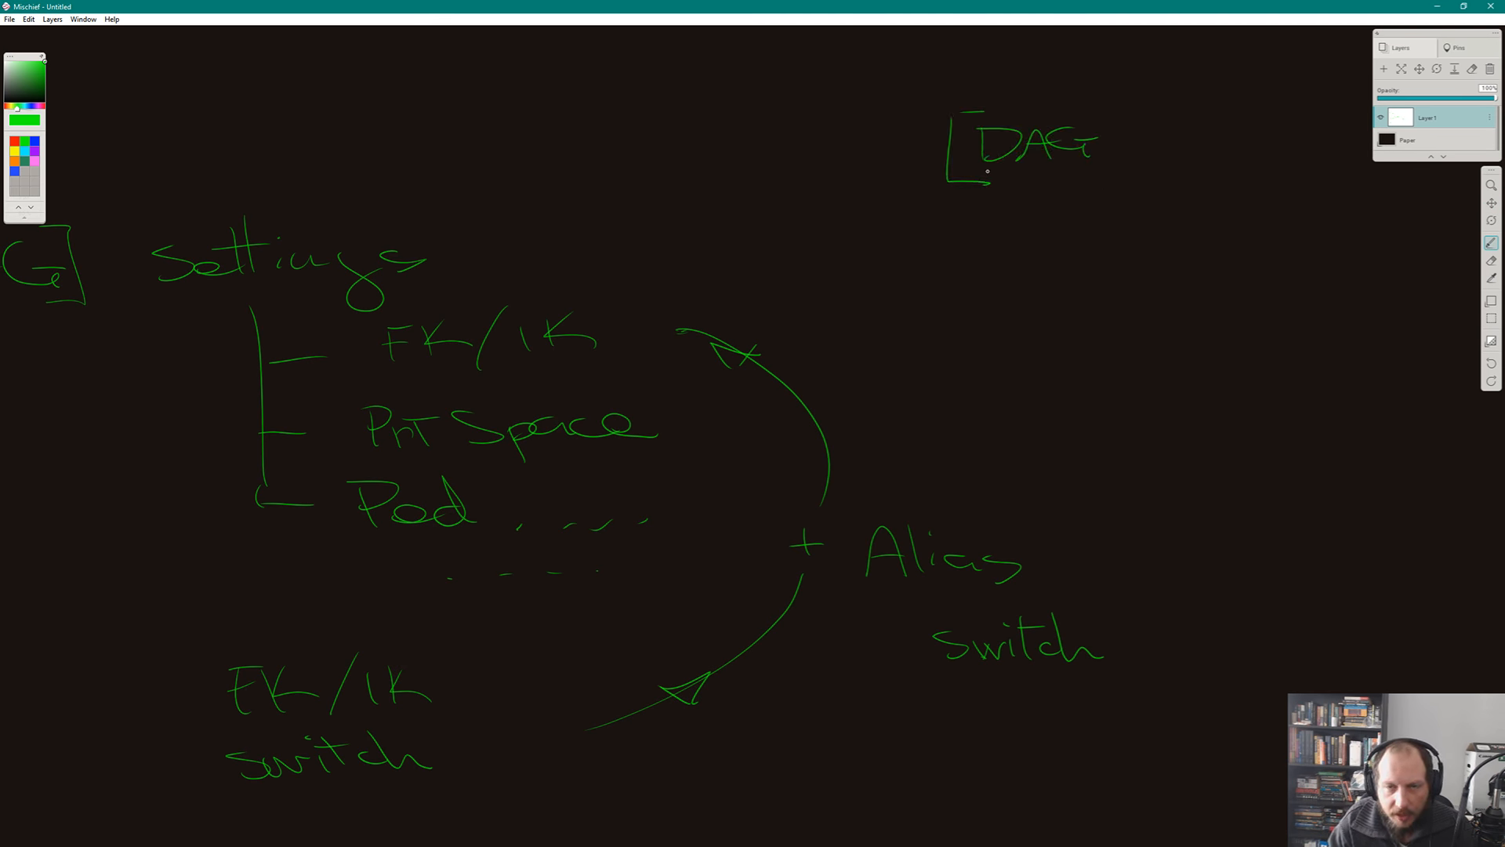
left_click_drag(969, 112, 942, 111)
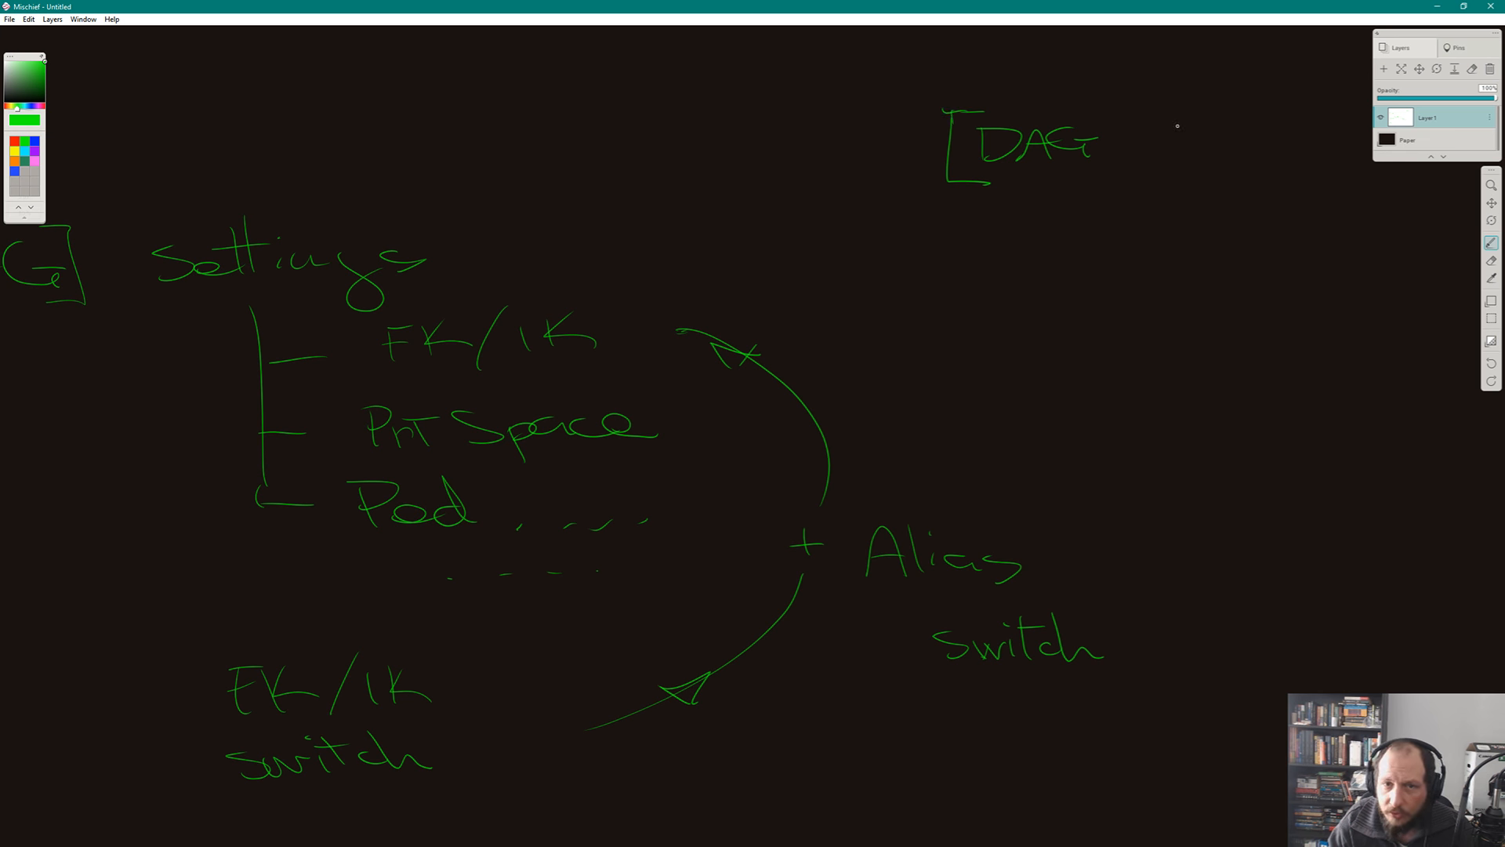
mouse_move(1081, 109)
left_mouse_down()
mouse_move(1105, 180)
mouse_move(1083, 183)
left_mouse_up()
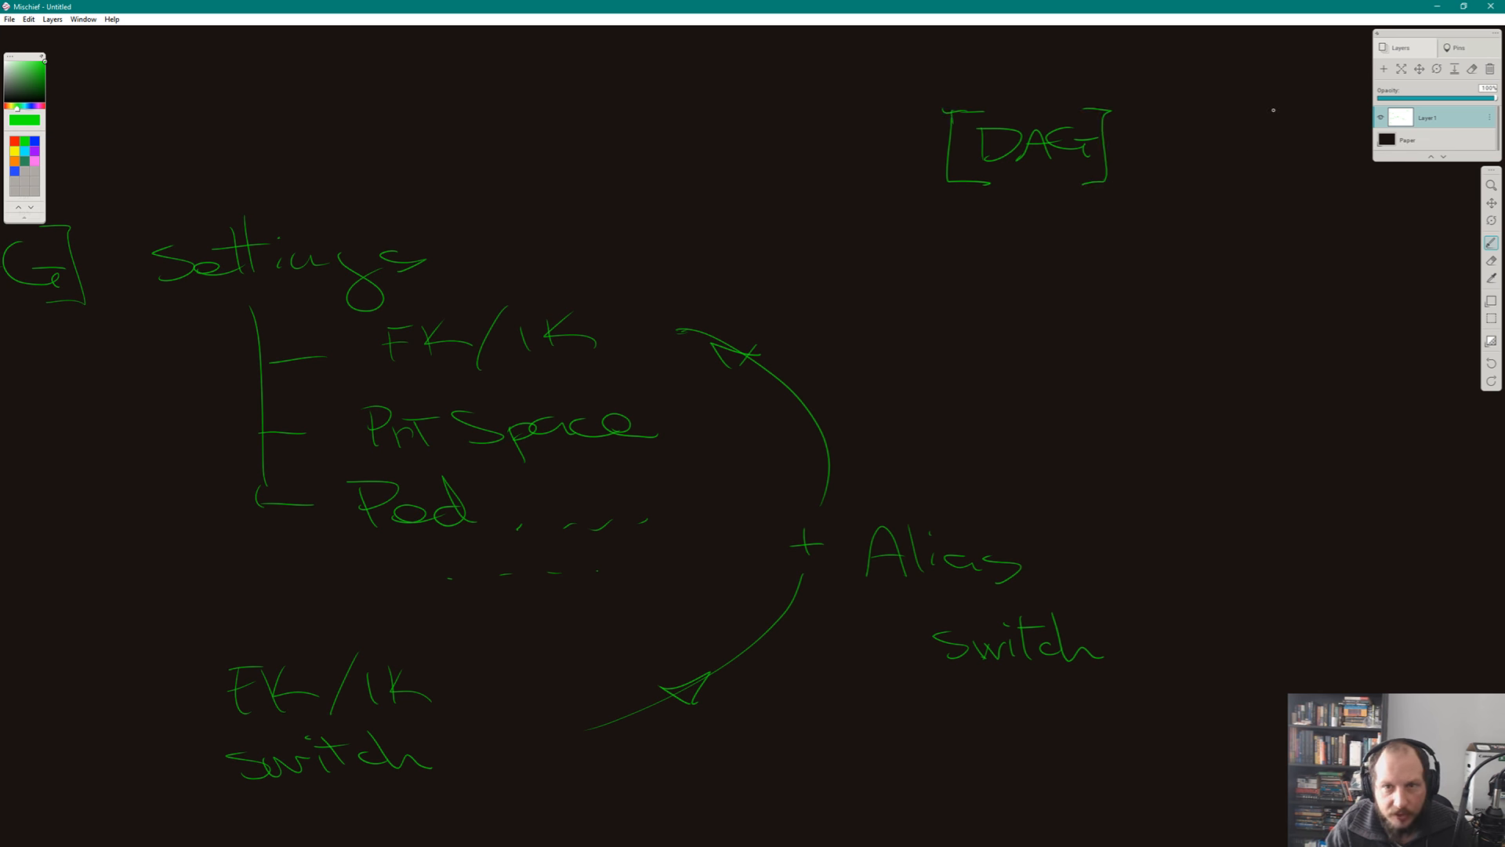
left_click_drag(1146, 278, 1001, 313)
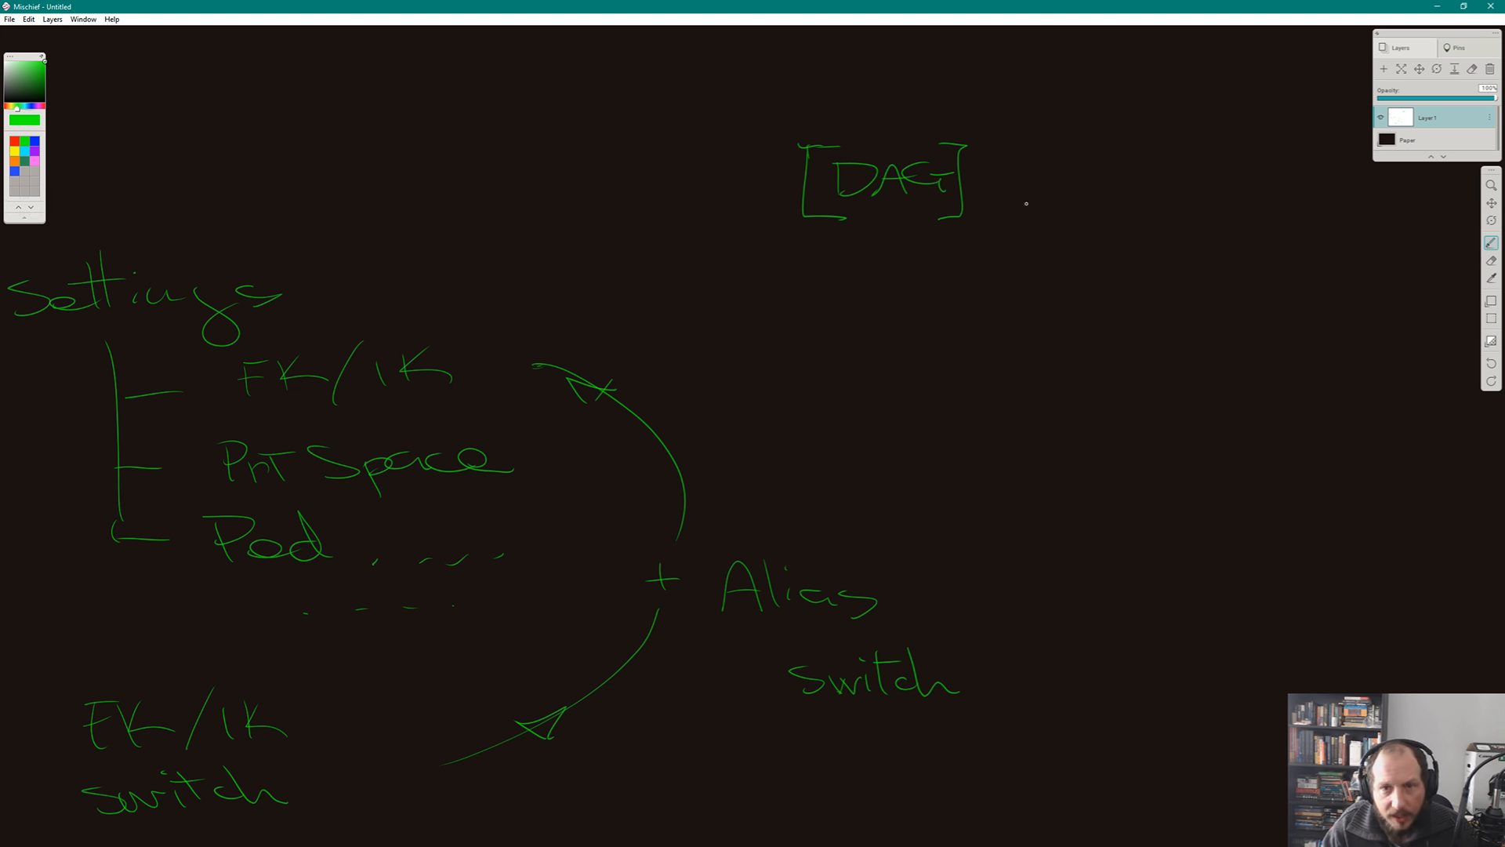
mouse_move(1020, 190)
left_mouse_down()
mouse_move(1044, 152)
mouse_move(1043, 192)
left_mouse_up()
left_click_drag(1056, 152, 1100, 182)
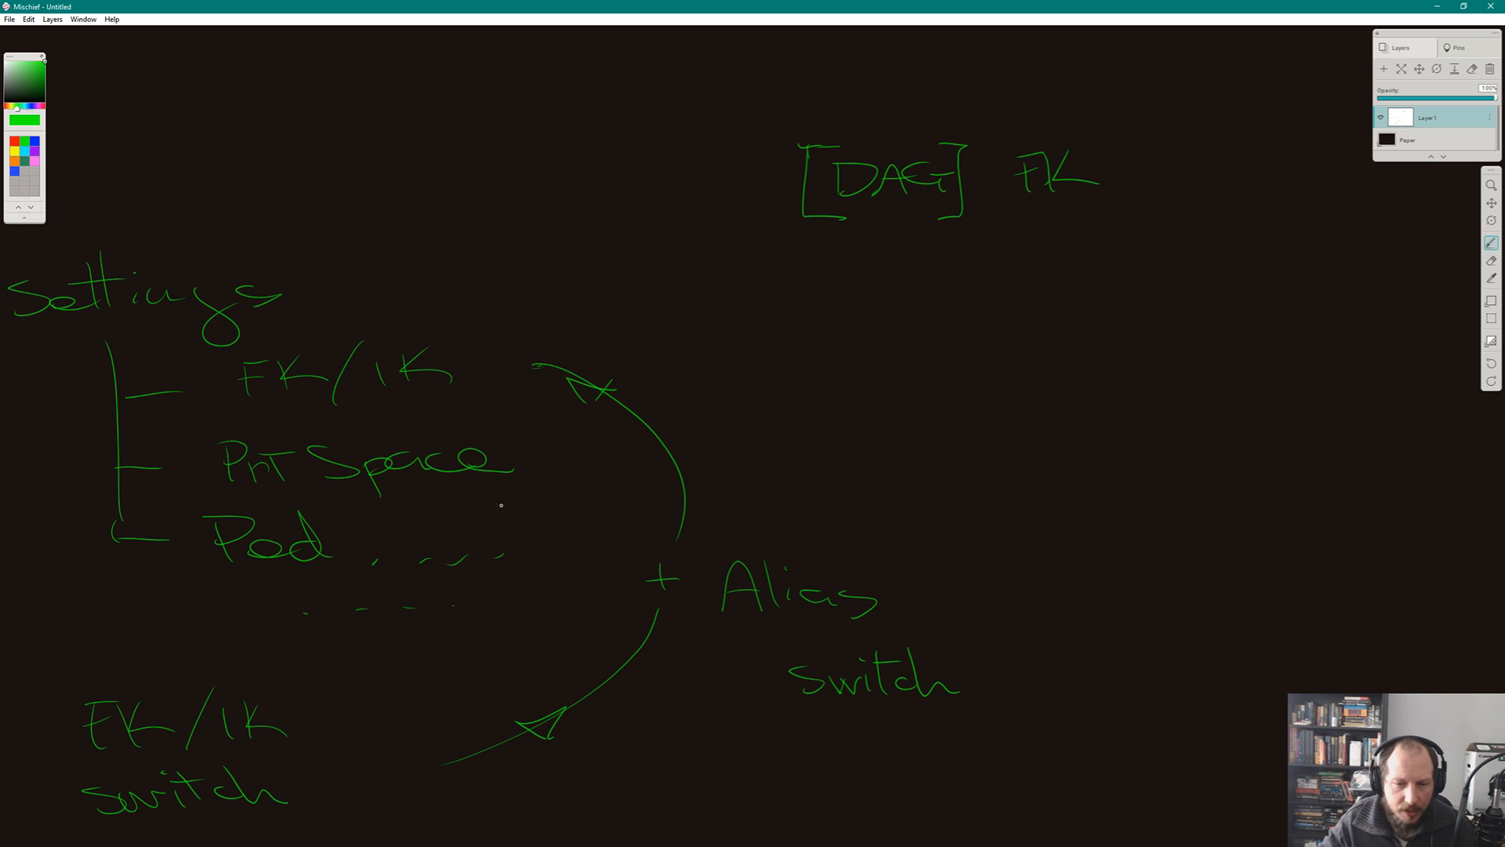
- Erase the arrowed curve, the "Alias switch" note and the "FK/IK switch" note from the sketch
left_click(1490, 261)
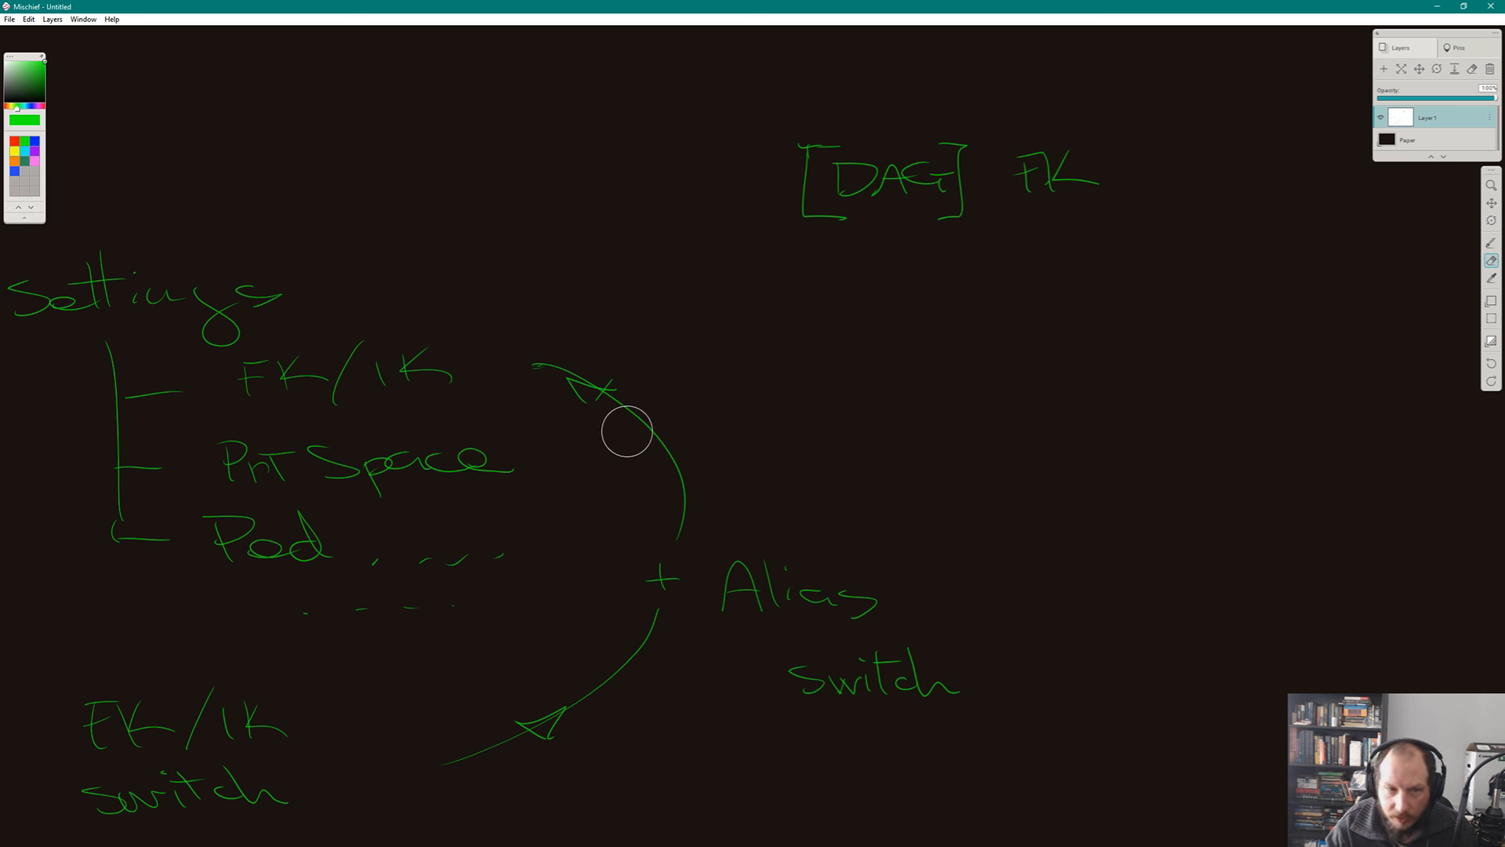
mouse_move(625, 430)
left_mouse_down()
mouse_move(675, 541)
mouse_move(667, 446)
mouse_move(566, 715)
mouse_move(862, 607)
left_mouse_up()
mouse_move(811, 686)
left_mouse_down()
mouse_move(937, 681)
mouse_move(823, 684)
mouse_move(845, 597)
left_mouse_up()
left_click_drag(633, 657, 448, 759)
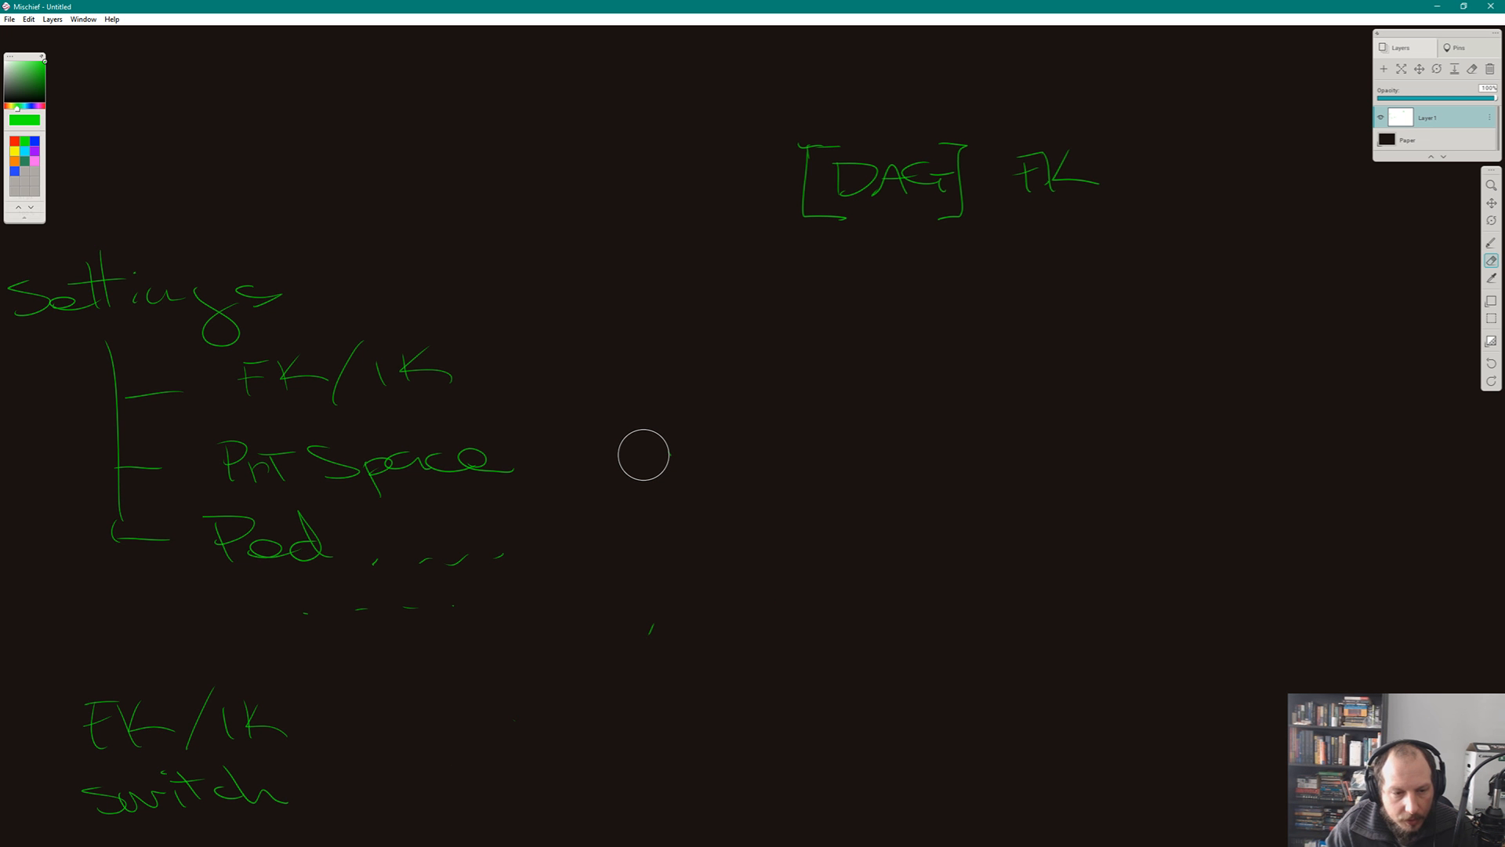
mouse_move(286, 801)
left_mouse_down()
mouse_move(258, 794)
mouse_move(255, 720)
mouse_move(198, 719)
mouse_move(117, 808)
mouse_move(198, 798)
left_mouse_up()
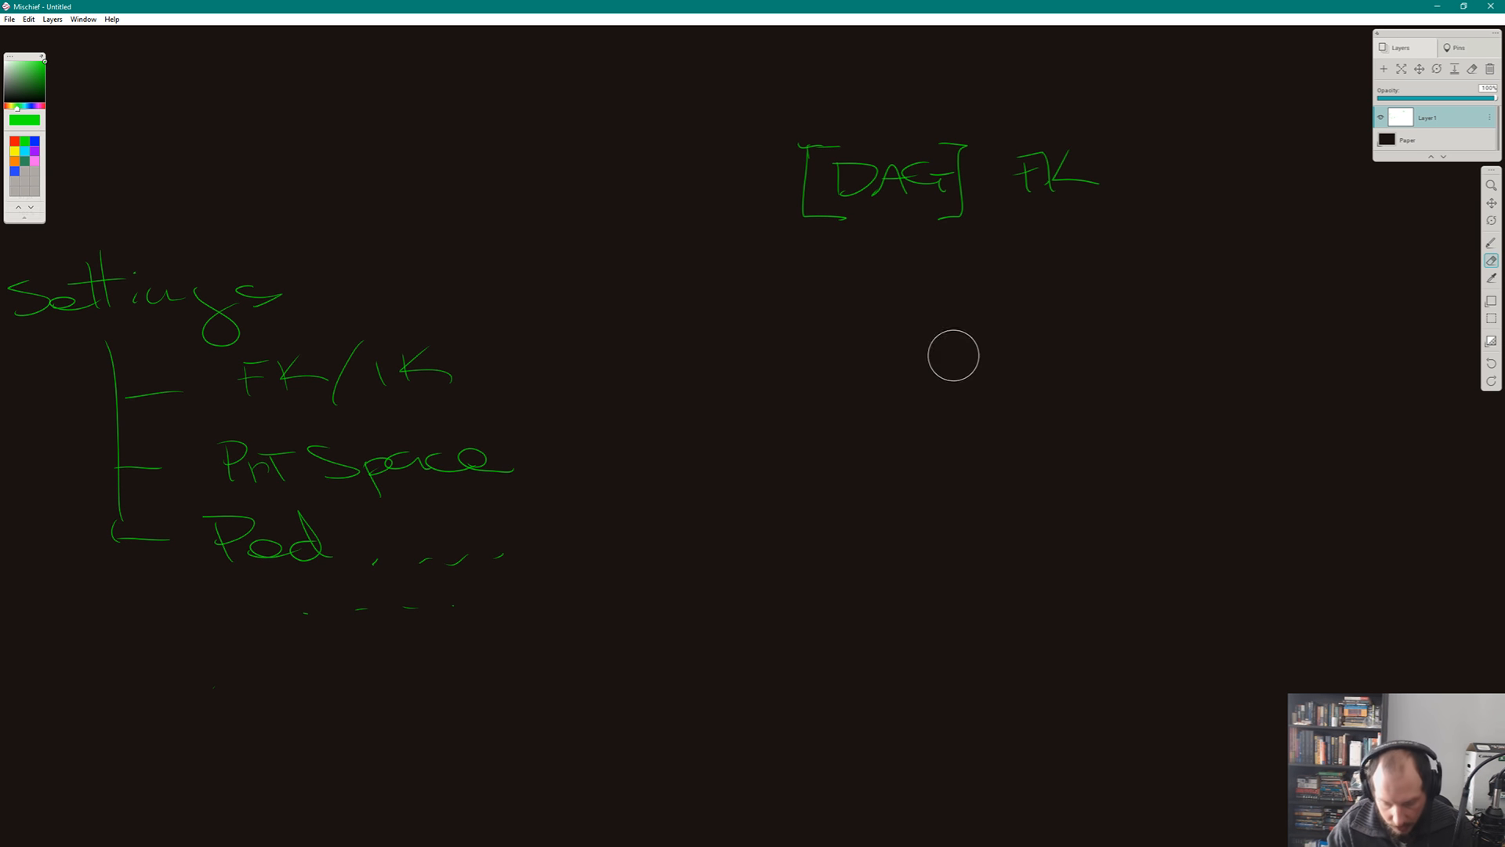
- Draw a large rectangular frame enclosing both the DAG settings list and the "[DAG] FK" label
key("b")
key("space")
mouse_move(655, 377)
left_mouse_down()
mouse_move(776, 387)
mouse_move(849, 434)
mouse_move(842, 444)
left_mouse_up()
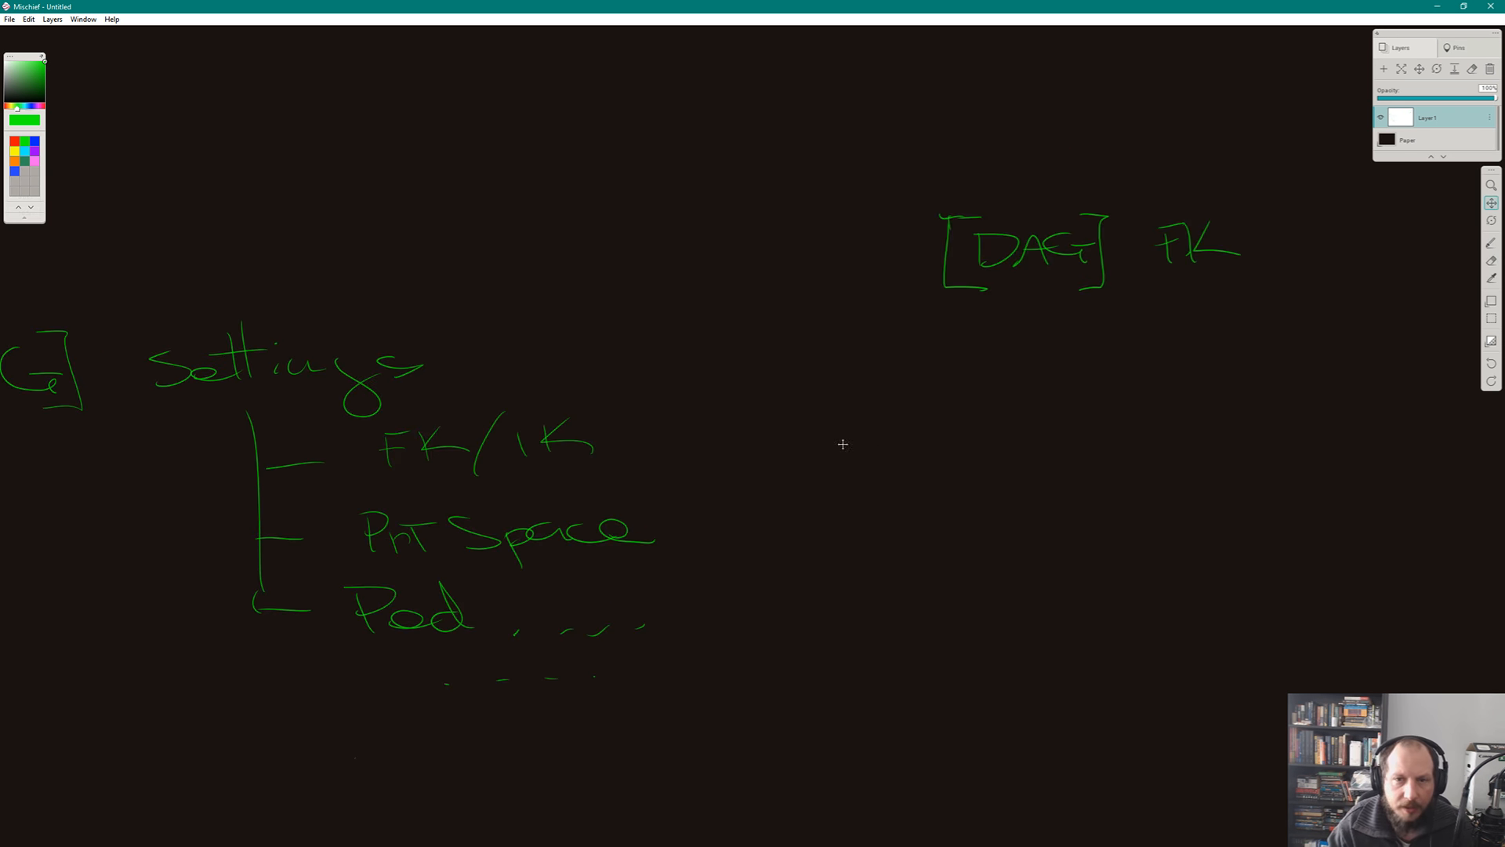
key("space")
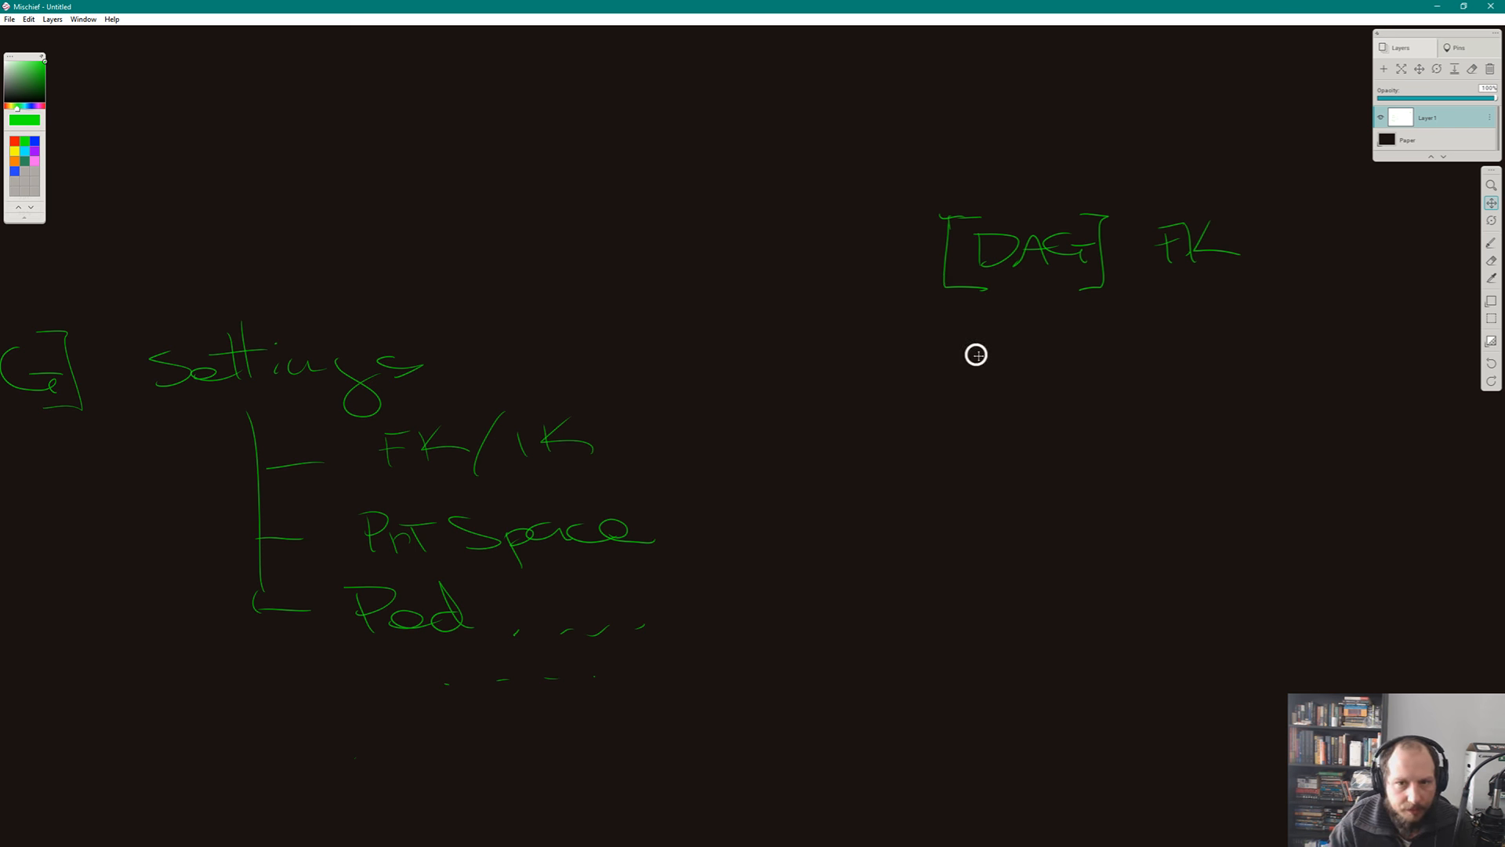
right_click(975, 353)
mouse_move(959, 520)
left_mouse_down()
mouse_move(897, 530)
mouse_move(884, 502)
mouse_move(854, 510)
left_mouse_up()
key("ctrl+space")
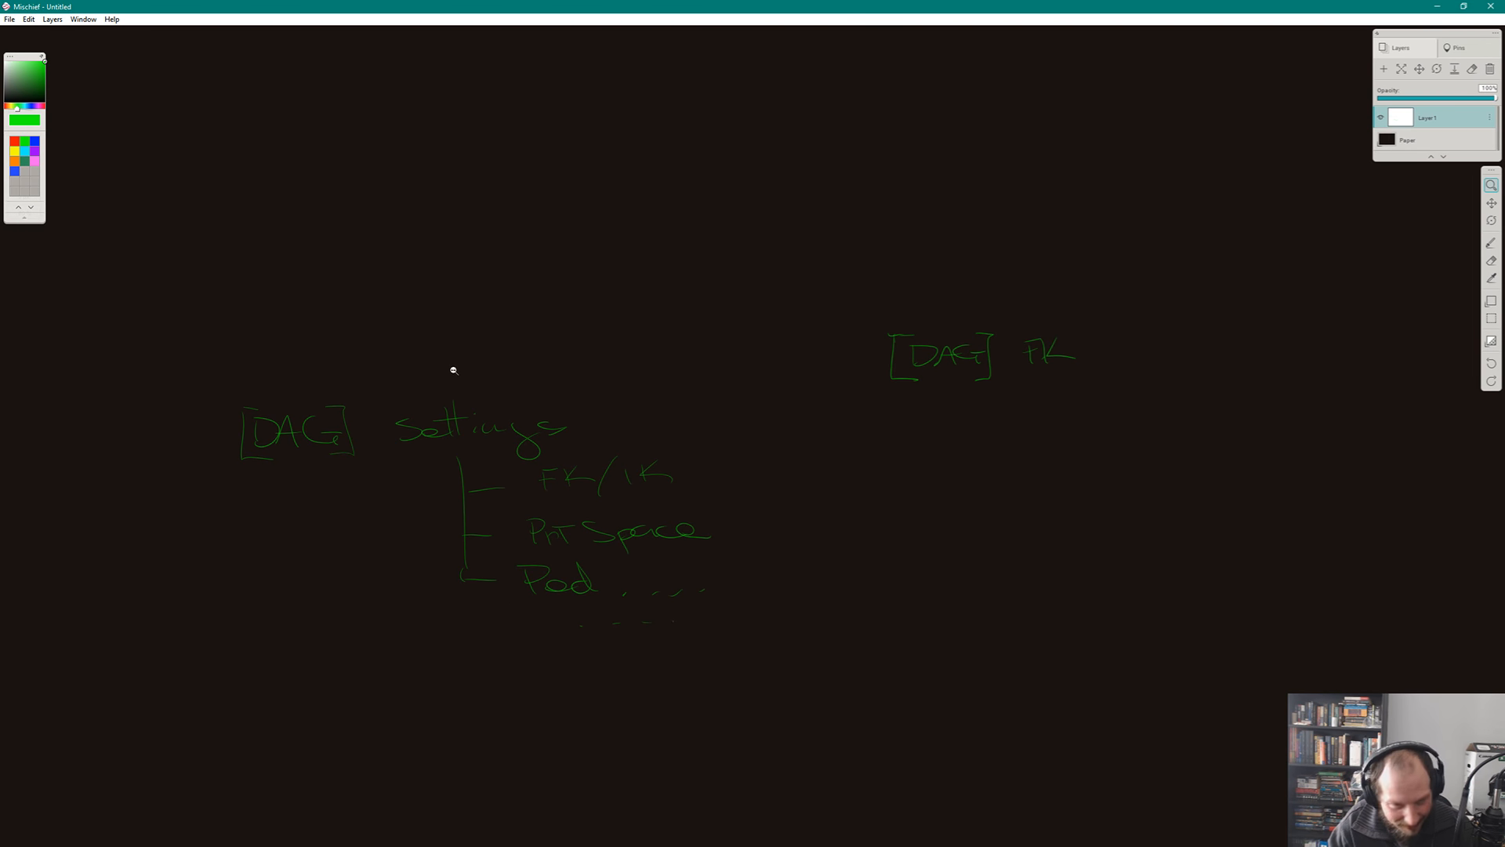
left_click_drag(186, 227, 1287, 269)
key("ctrl+z")
left_click_drag(274, 251, 1063, 225)
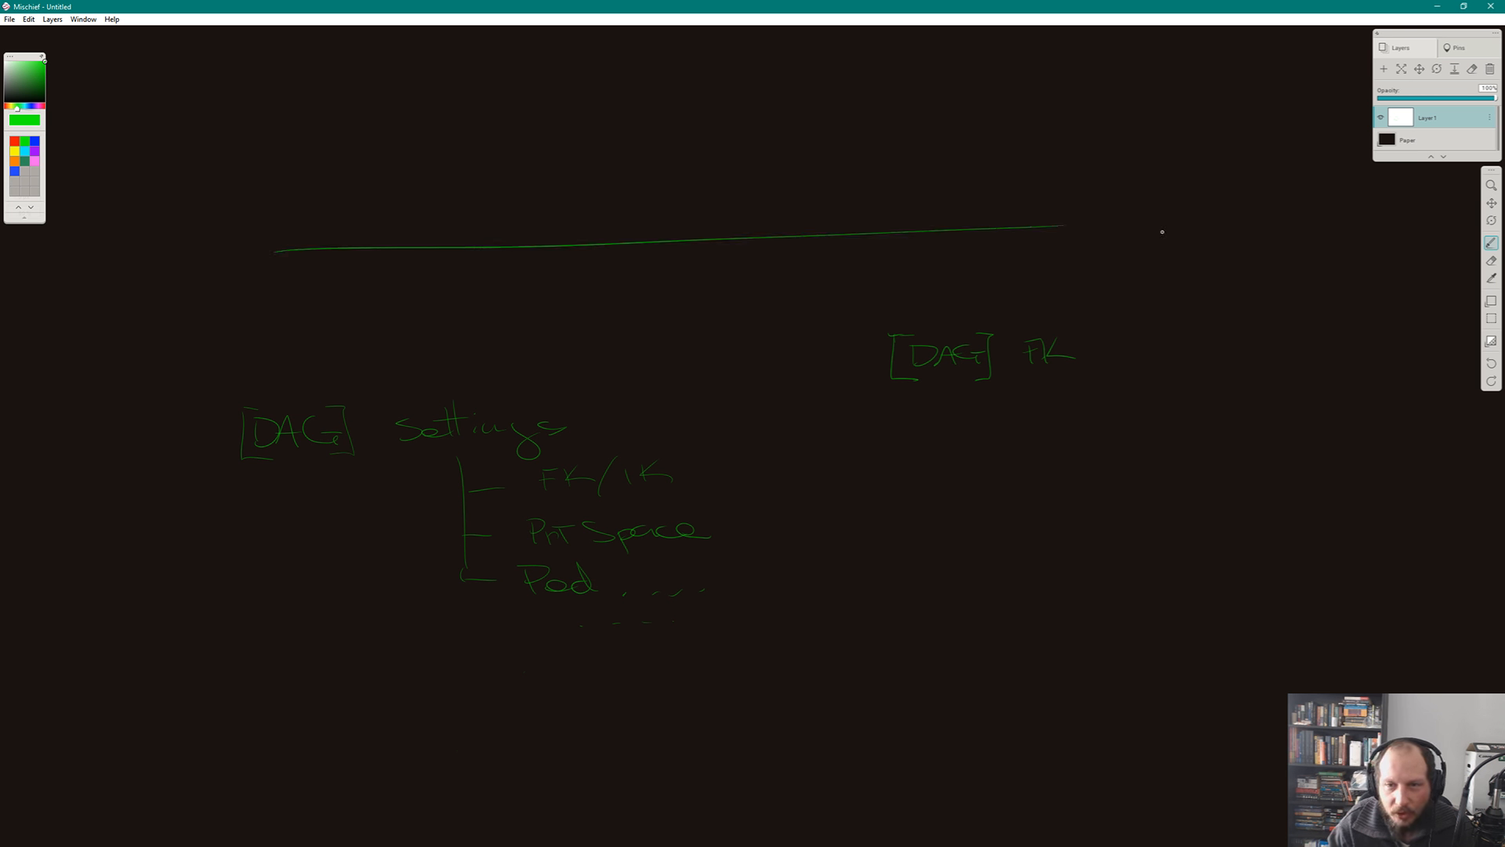
mouse_move(1160, 228)
left_mouse_down()
mouse_move(1150, 638)
mouse_move(174, 729)
left_mouse_up()
mouse_move(211, 261)
left_mouse_down()
mouse_move(274, 728)
mouse_move(346, 249)
left_mouse_up()
- Draw a box around the "[DAG] FK" label and a second box labelled "IK" directly beneath it
left_click_drag(858, 300, 870, 411)
left_click_drag(853, 298, 1097, 308)
left_click_drag(885, 422, 1107, 405)
left_click_drag(1102, 312, 1111, 388)
mouse_move(1025, 441)
left_mouse_down()
mouse_move(1028, 476)
mouse_move(1086, 471)
left_mouse_up()
mouse_move(890, 435)
left_mouse_down()
mouse_move(910, 527)
mouse_move(1134, 405)
mouse_move(1129, 505)
left_mouse_up()
left_click_drag(893, 533, 1074, 523)
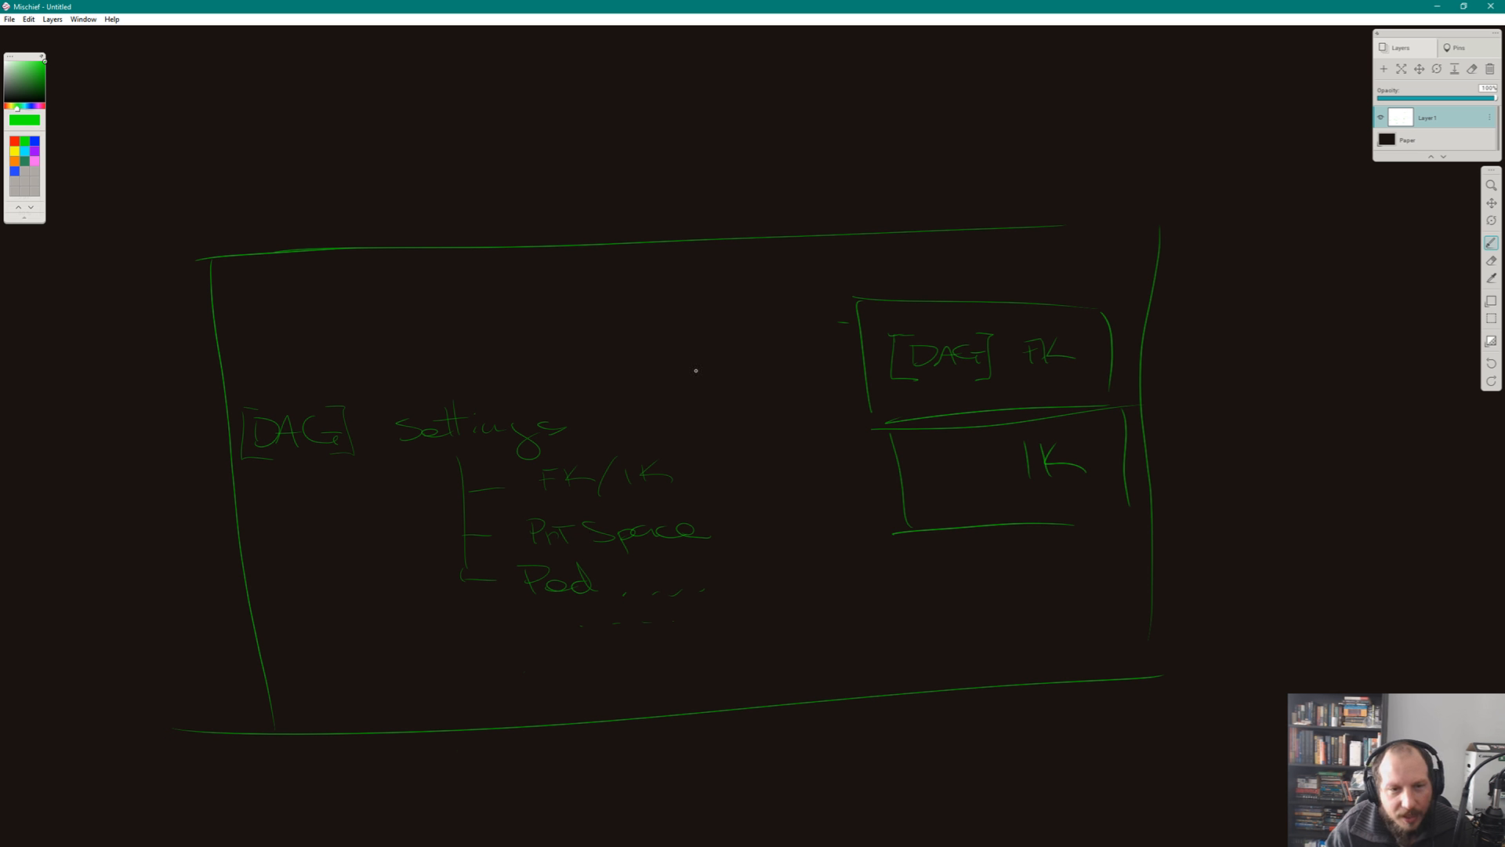
- Draw lines from the FK/IK, Pnt Space and Ped entries to three small circles on the frame's upper edge
left_click_drag(668, 460, 733, 246)
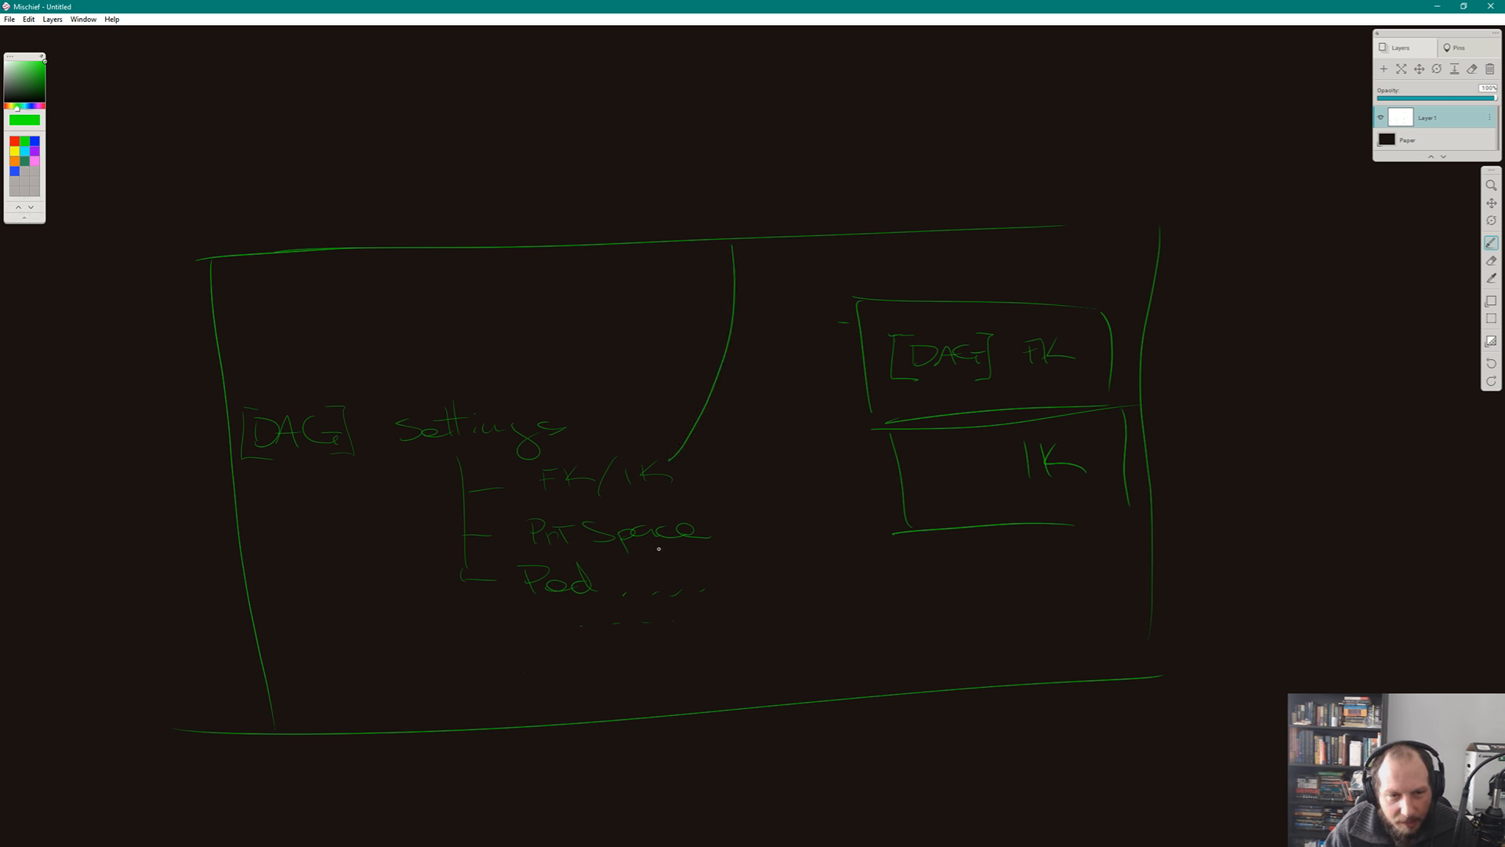
left_click_drag(693, 527, 755, 256)
mouse_move(739, 582)
left_mouse_down()
mouse_move(792, 282)
mouse_move(730, 235)
mouse_move(790, 230)
left_mouse_up()
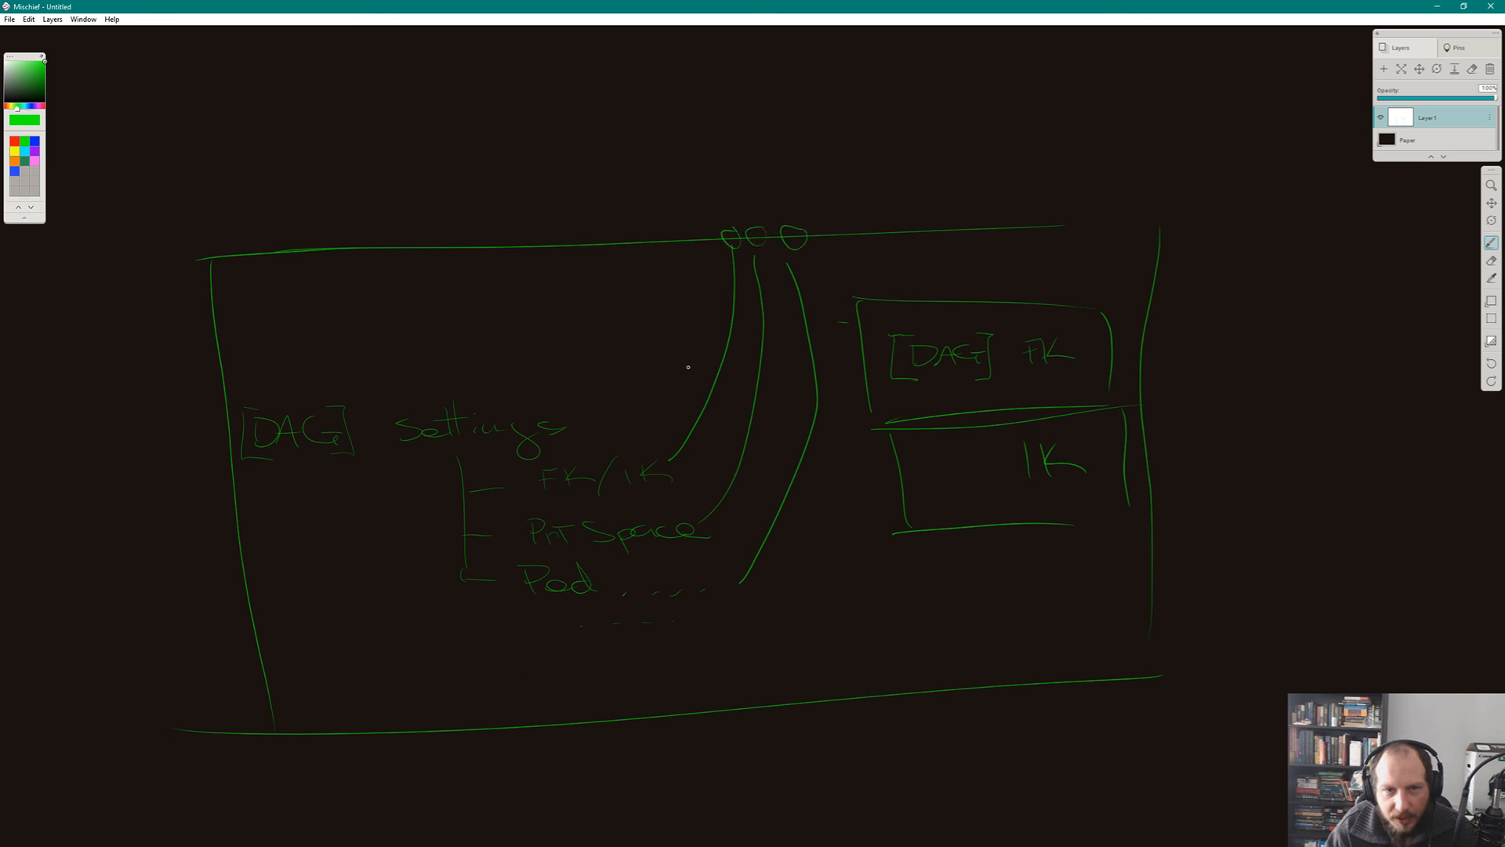
left_click_drag(1249, 235, 1112, 343)
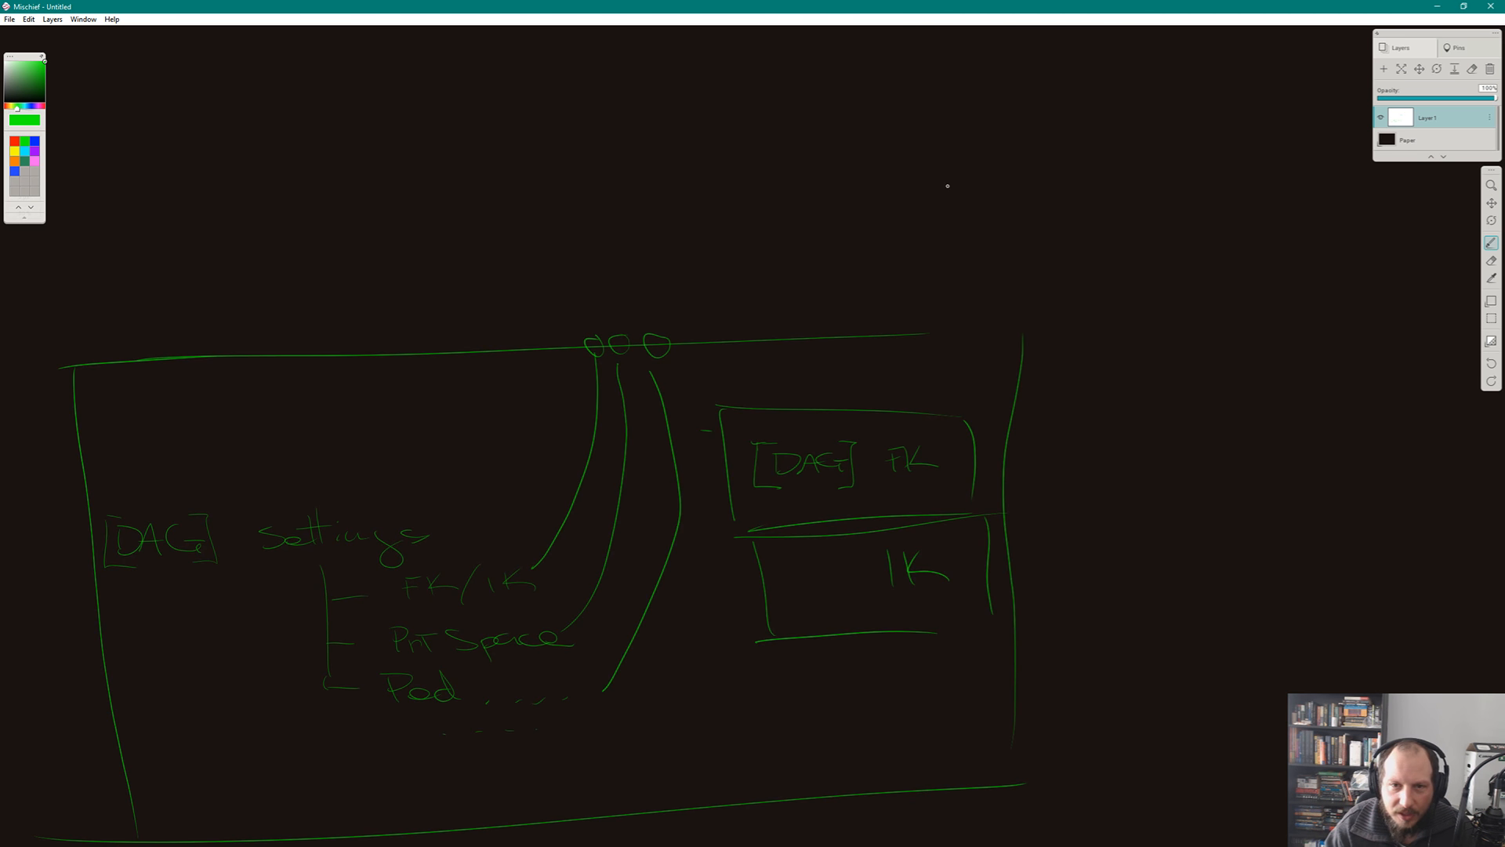
- Sketch a panel corner beside the large frame, label it "CBox", and draw a diagonal arrow pointing away from its corner
mouse_move(905, 201)
left_mouse_down()
mouse_move(1152, 206)
mouse_move(1171, 376)
left_mouse_up()
mouse_move(1223, 102)
left_mouse_down()
mouse_move(1227, 142)
mouse_move(1282, 151)
mouse_move(1331, 118)
mouse_move(1370, 139)
left_mouse_up()
left_click_drag(1368, 107, 1338, 139)
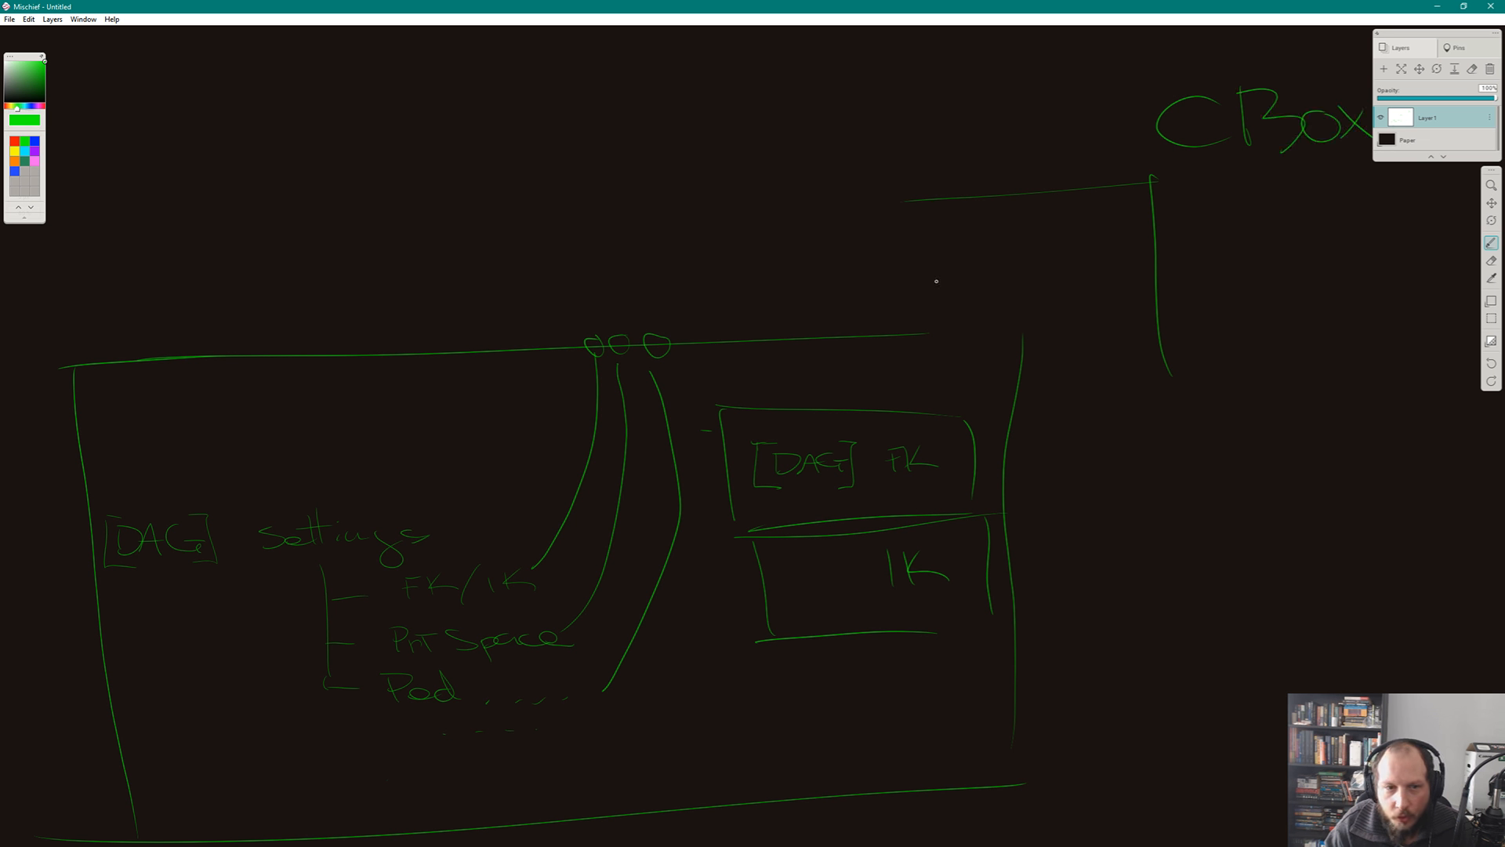
mouse_move(1153, 182)
left_mouse_down()
mouse_move(1067, 271)
mouse_move(1082, 280)
left_mouse_up()
left_click_drag(1067, 276, 1093, 284)
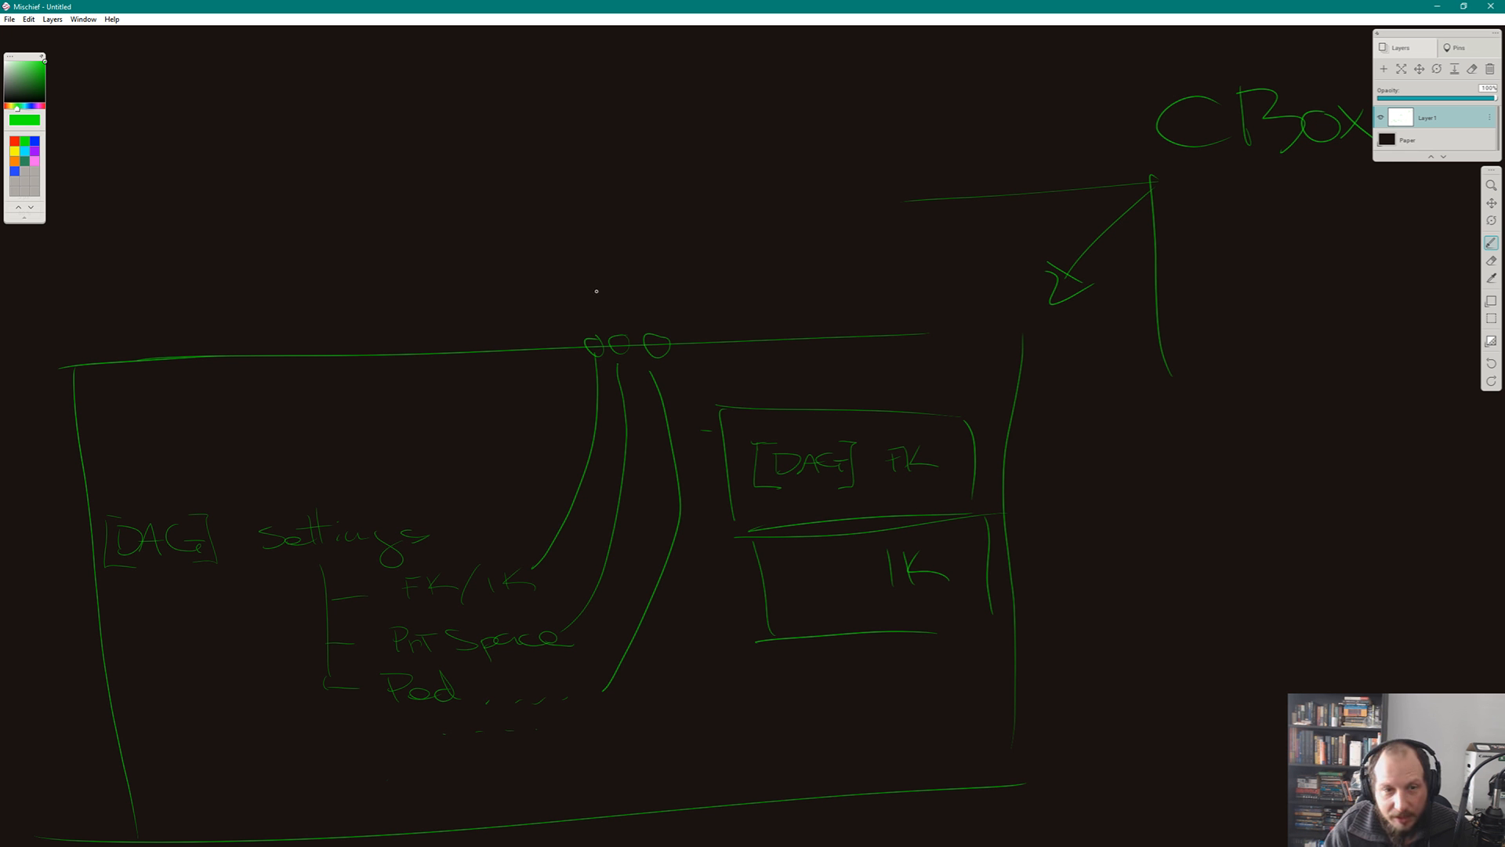
- Extend the CBox sketch with a lower section, connect the "[DAG] FK" box to it, and write placeholder characters down that section
mouse_move(978, 481)
left_mouse_down()
mouse_move(1195, 398)
mouse_move(1187, 459)
left_mouse_up()
left_click_drag(1157, 374, 1373, 359)
left_click_drag(1168, 381, 1175, 547)
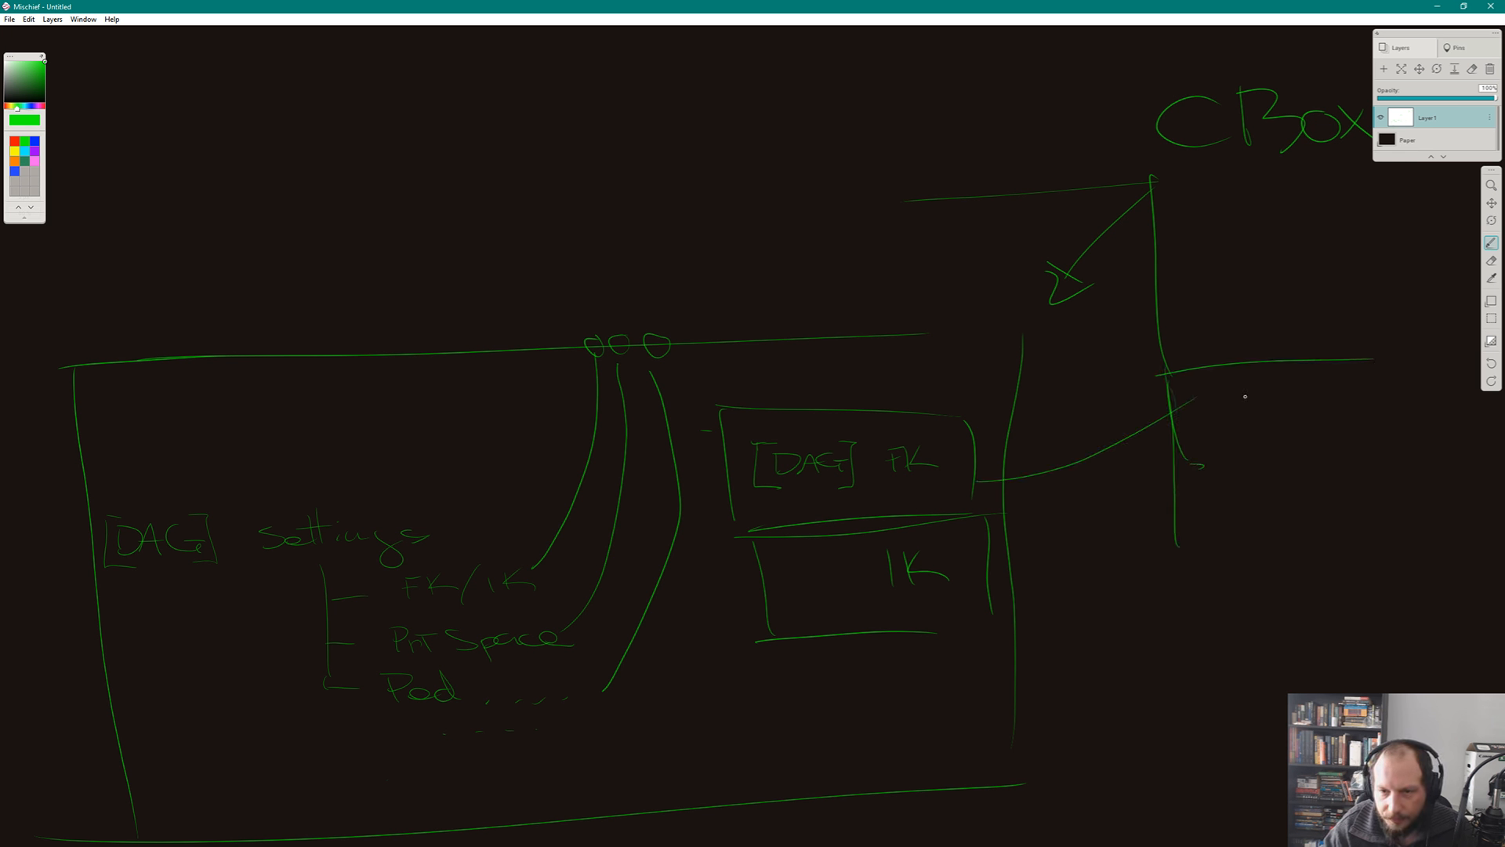
left_click_drag(1236, 392, 1222, 525)
left_click_drag(1228, 561, 1241, 600)
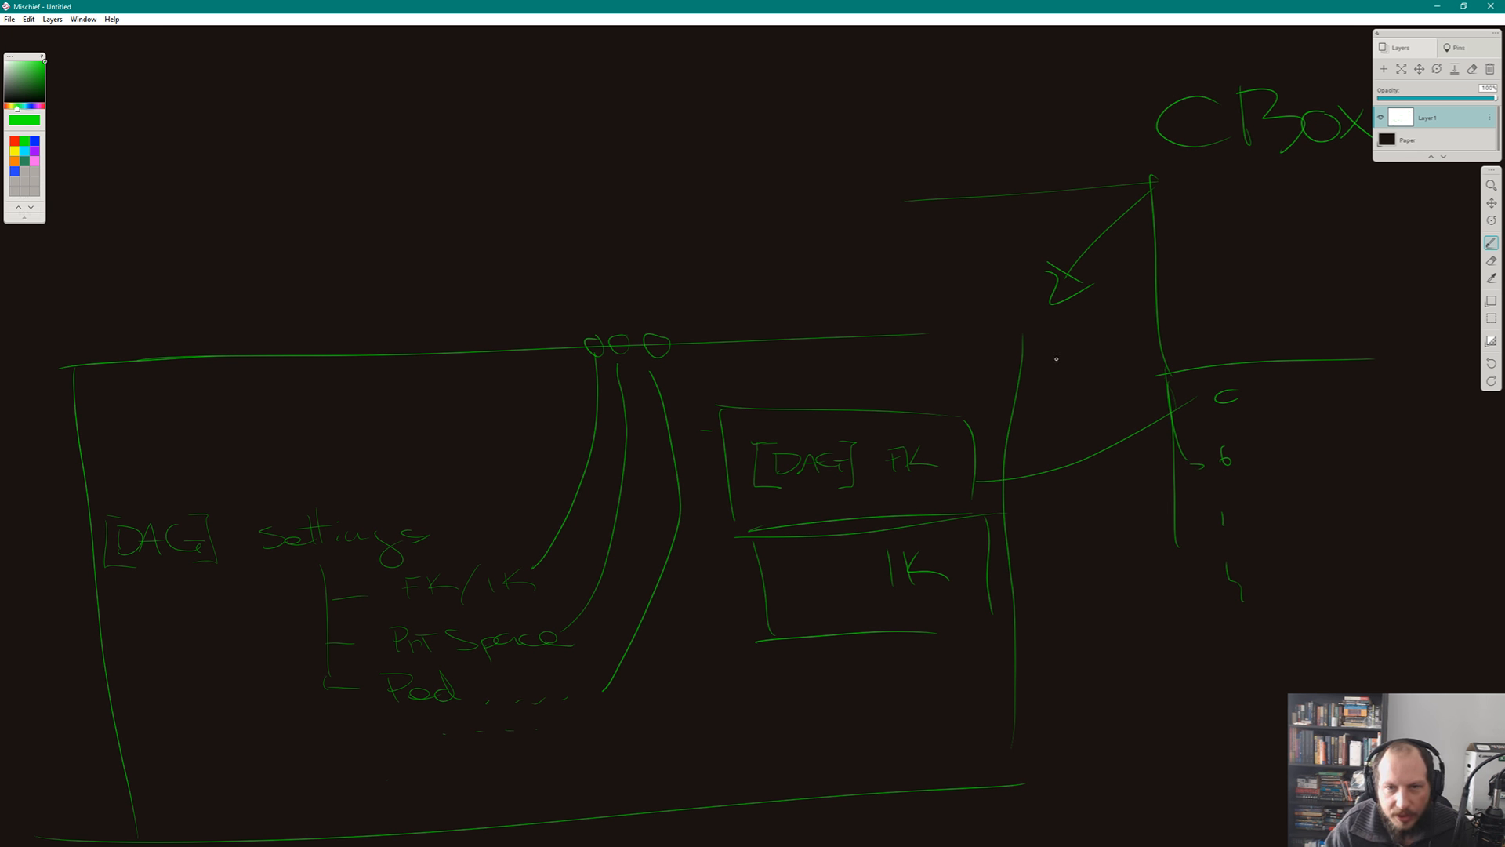
- Close the large frame's open corner and draw lines from its three edge circles to matching circles on the CBox panel
mouse_move(1027, 372)
left_mouse_down()
mouse_move(1027, 319)
mouse_move(939, 323)
left_mouse_up()
mouse_move(594, 344)
left_mouse_down()
mouse_move(1096, 205)
mouse_move(670, 322)
mouse_move(1192, 211)
left_mouse_up()
mouse_move(656, 345)
left_mouse_down()
mouse_move(950, 270)
mouse_move(1141, 261)
mouse_move(1157, 196)
left_mouse_up()
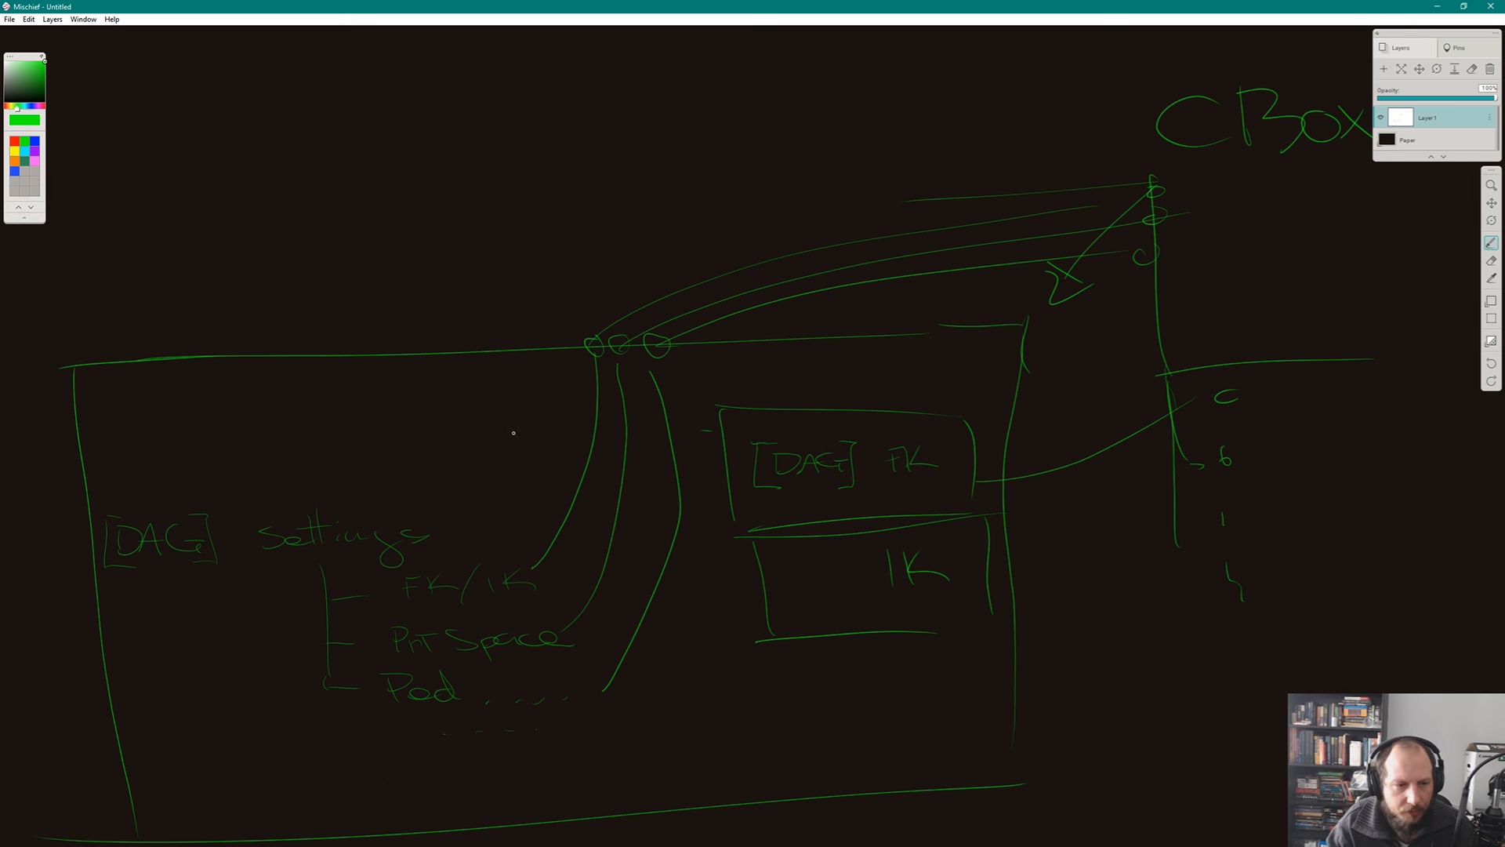
- Write the heading "Settings" in the empty area beneath the large frame
key("space")
left_click_drag(1237, 620, 974, 467)
left_click_drag(1017, 535, 1333, 366)
left_click_drag(528, 589, 836, 548)
left_click_drag(932, 436, 806, 399)
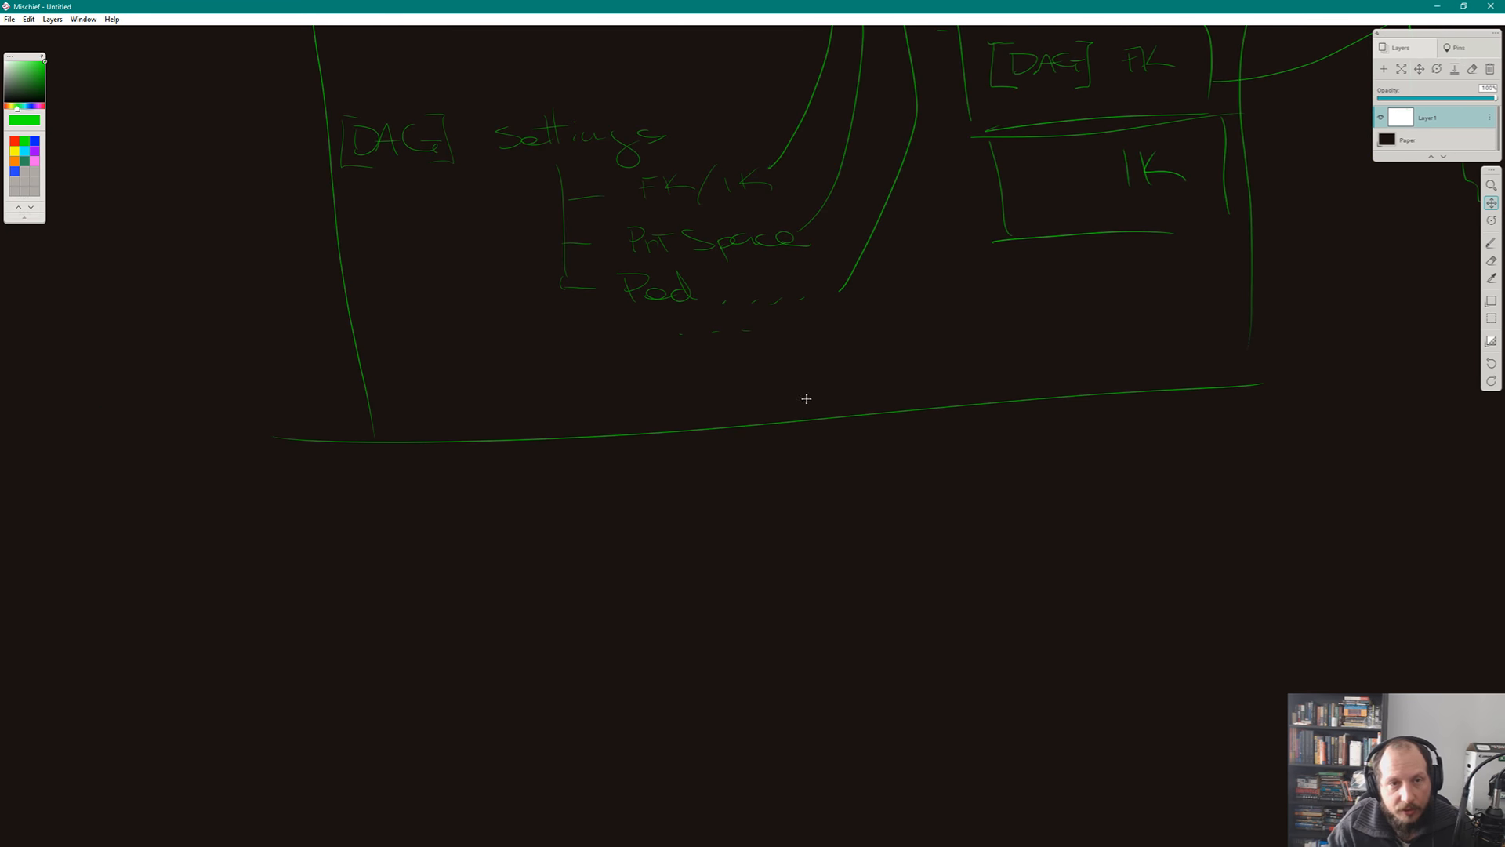
mouse_move(529, 540)
left_mouse_down()
mouse_move(495, 568)
mouse_move(576, 570)
left_mouse_up()
mouse_move(572, 531)
left_mouse_down()
mouse_move(581, 568)
mouse_move(591, 548)
left_mouse_up()
left_click(594, 540)
mouse_move(595, 550)
left_mouse_down()
mouse_move(594, 566)
mouse_move(679, 573)
left_mouse_up()
key("space")
mouse_move(804, 601)
left_mouse_down()
mouse_move(768, 601)
mouse_move(765, 557)
left_mouse_up()
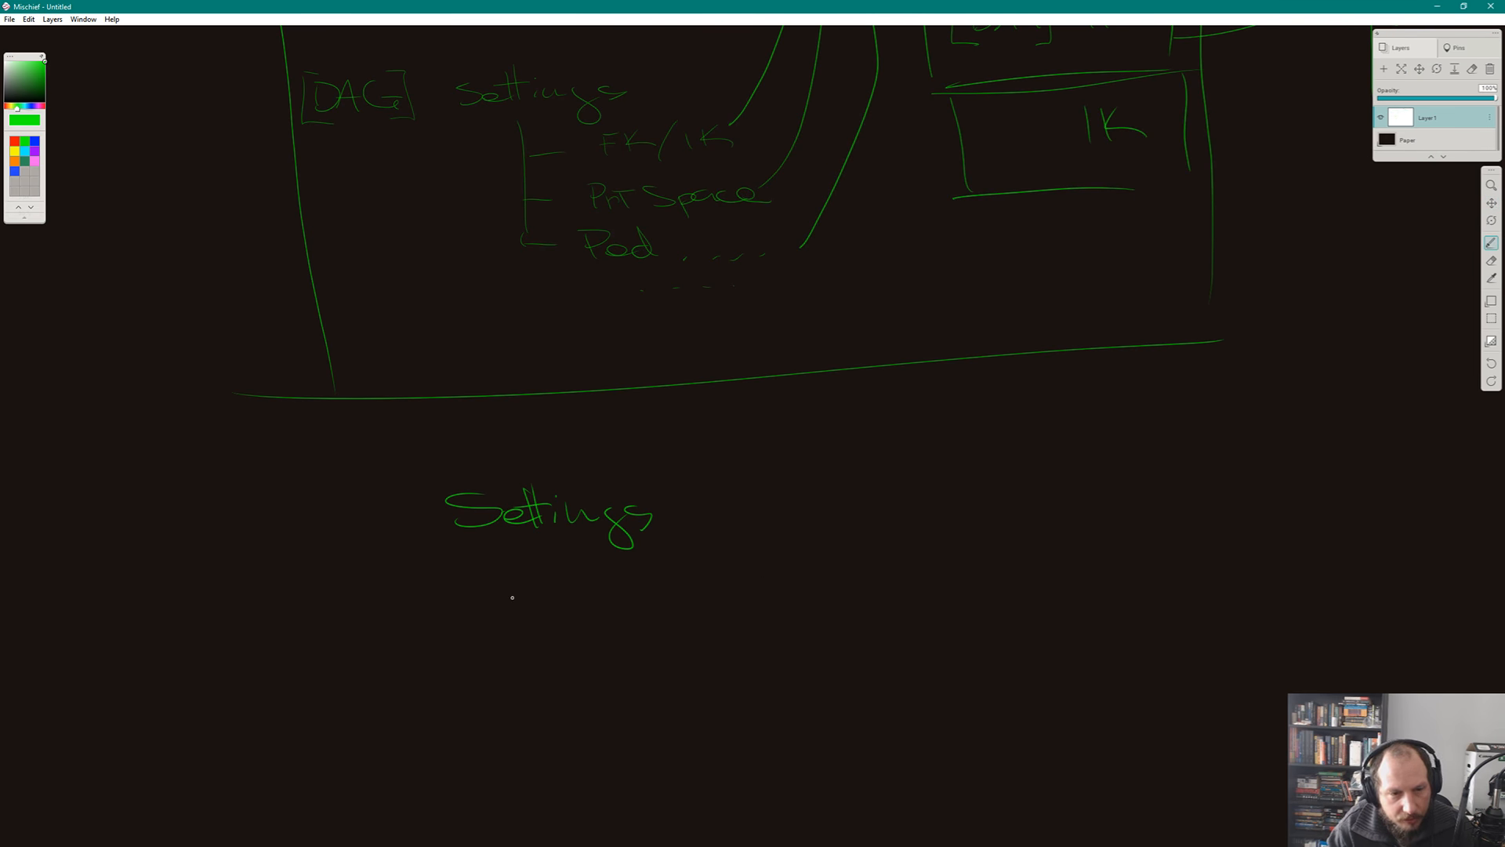
- Draw a vertical trunk with three short branches beneath the new "Settings" heading
left_click_drag(520, 557, 502, 699)
key("ctrl+z")
key("ctrl+y")
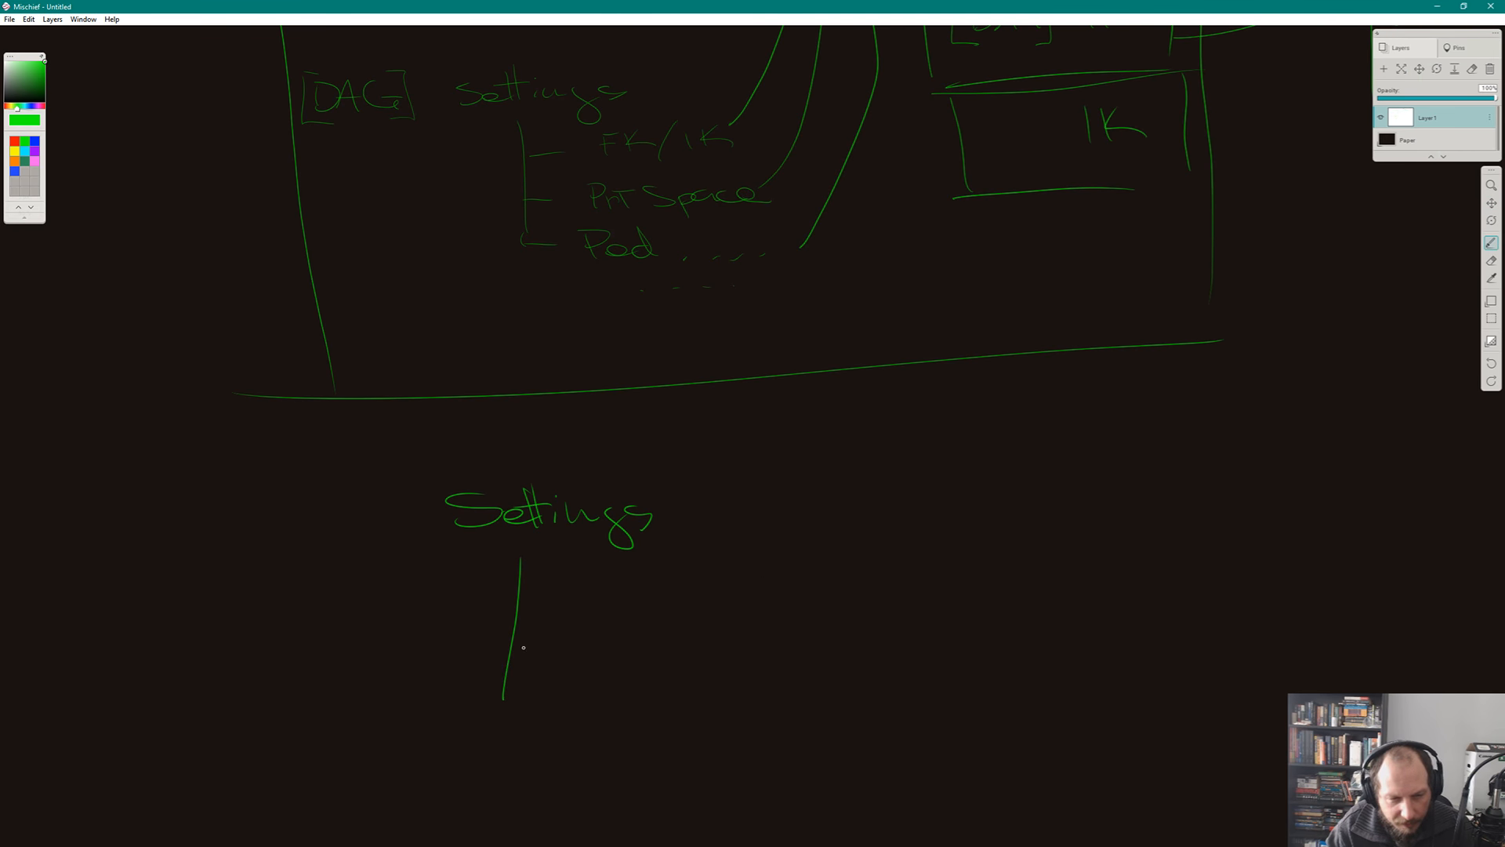
key("ctrl+z")
left_click_drag(512, 548, 504, 644)
key("ctrl+z")
left_click_drag(512, 548, 504, 683)
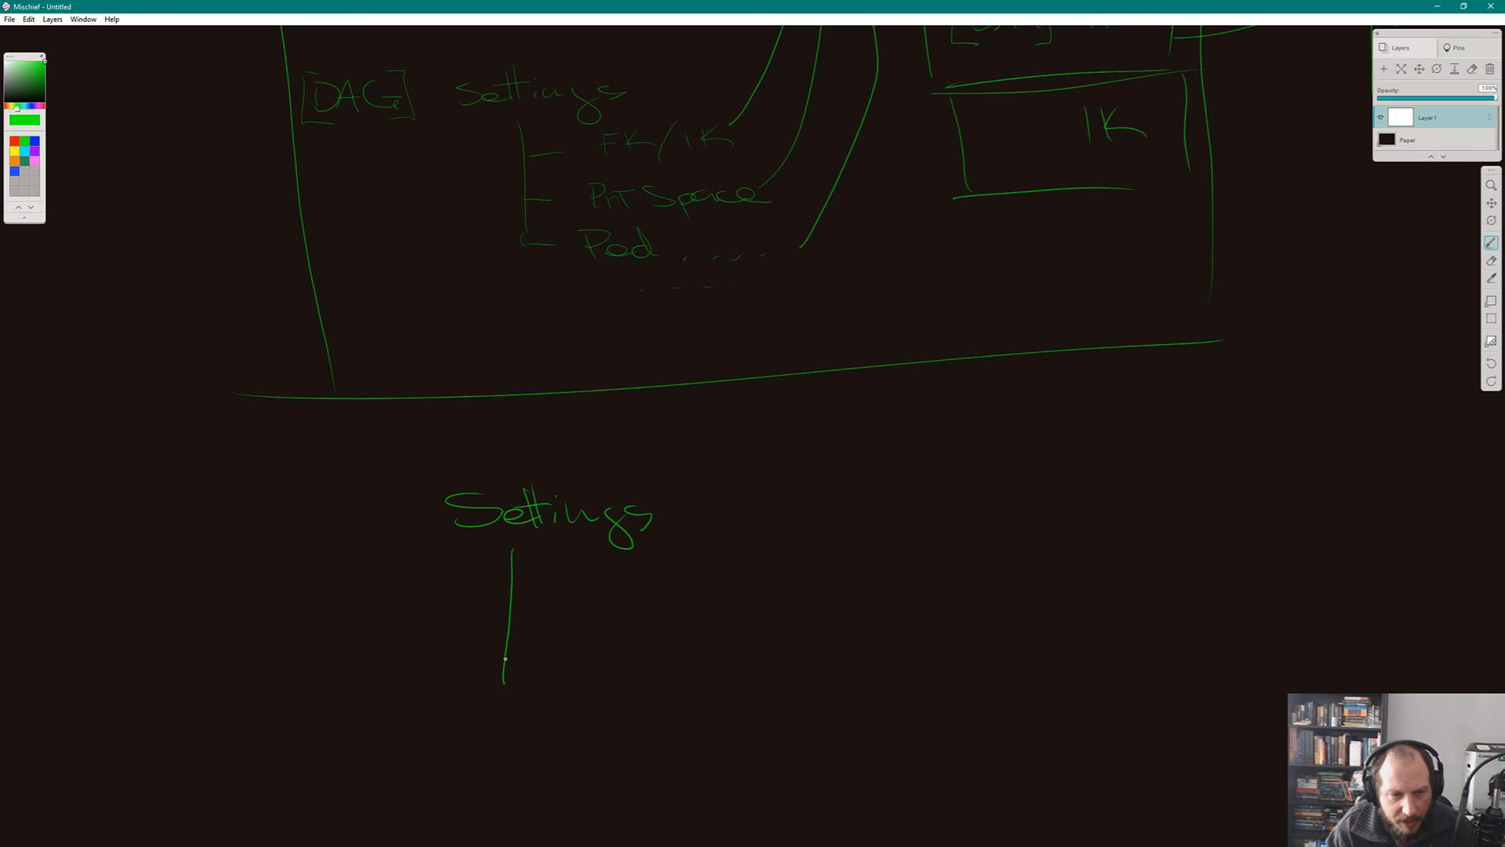
left_click_drag(518, 591, 545, 582)
mouse_move(531, 632)
left_mouse_down()
mouse_move(510, 631)
mouse_move(537, 676)
left_mouse_up()
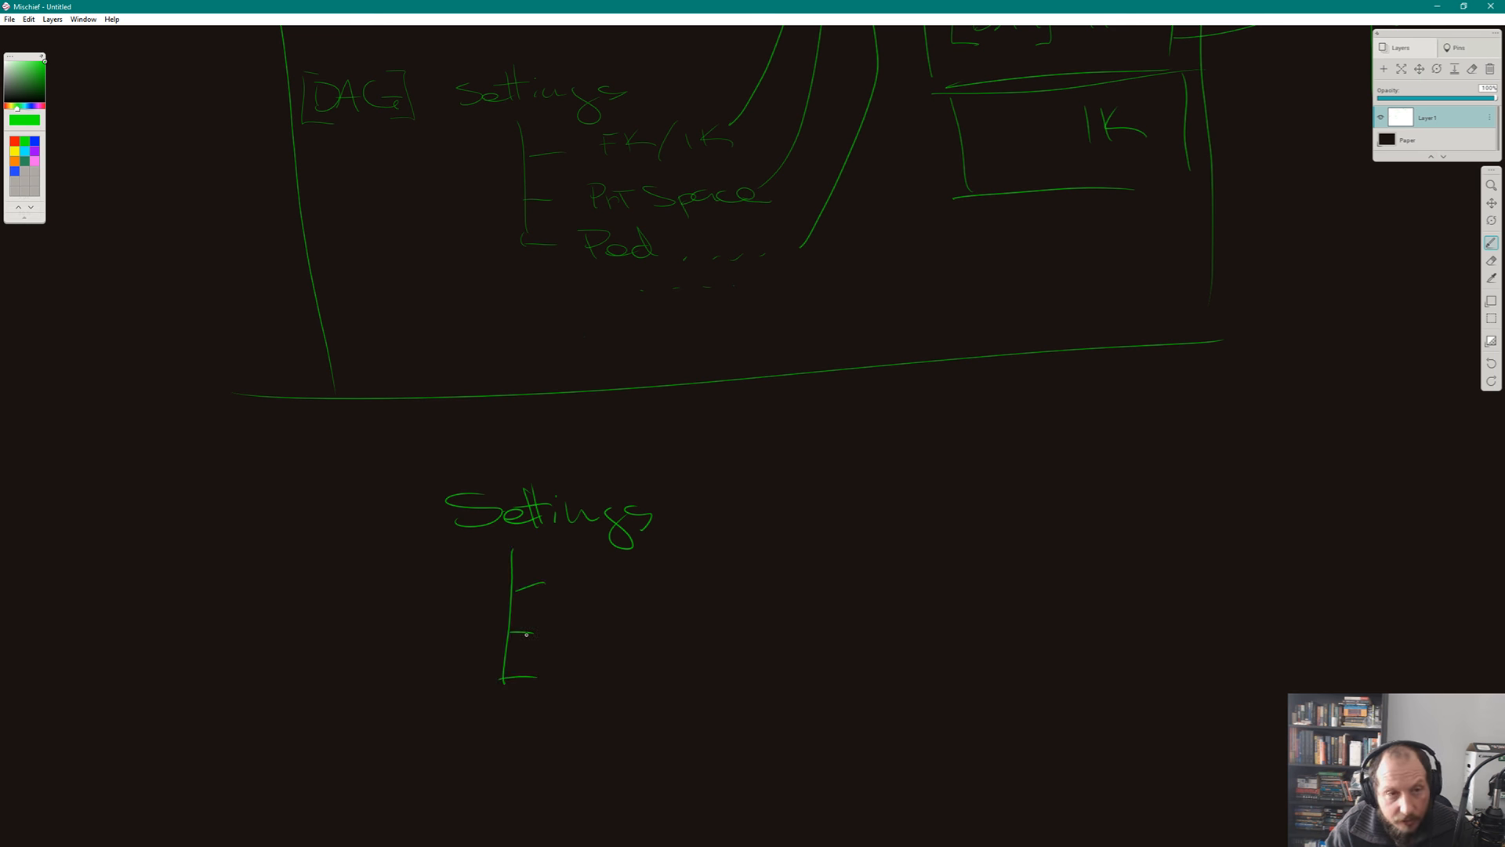
- Label the first two branches under the new "Settings" heading "FK/IK" and "Pnt"
left_click_drag(708, 419, 659, 450)
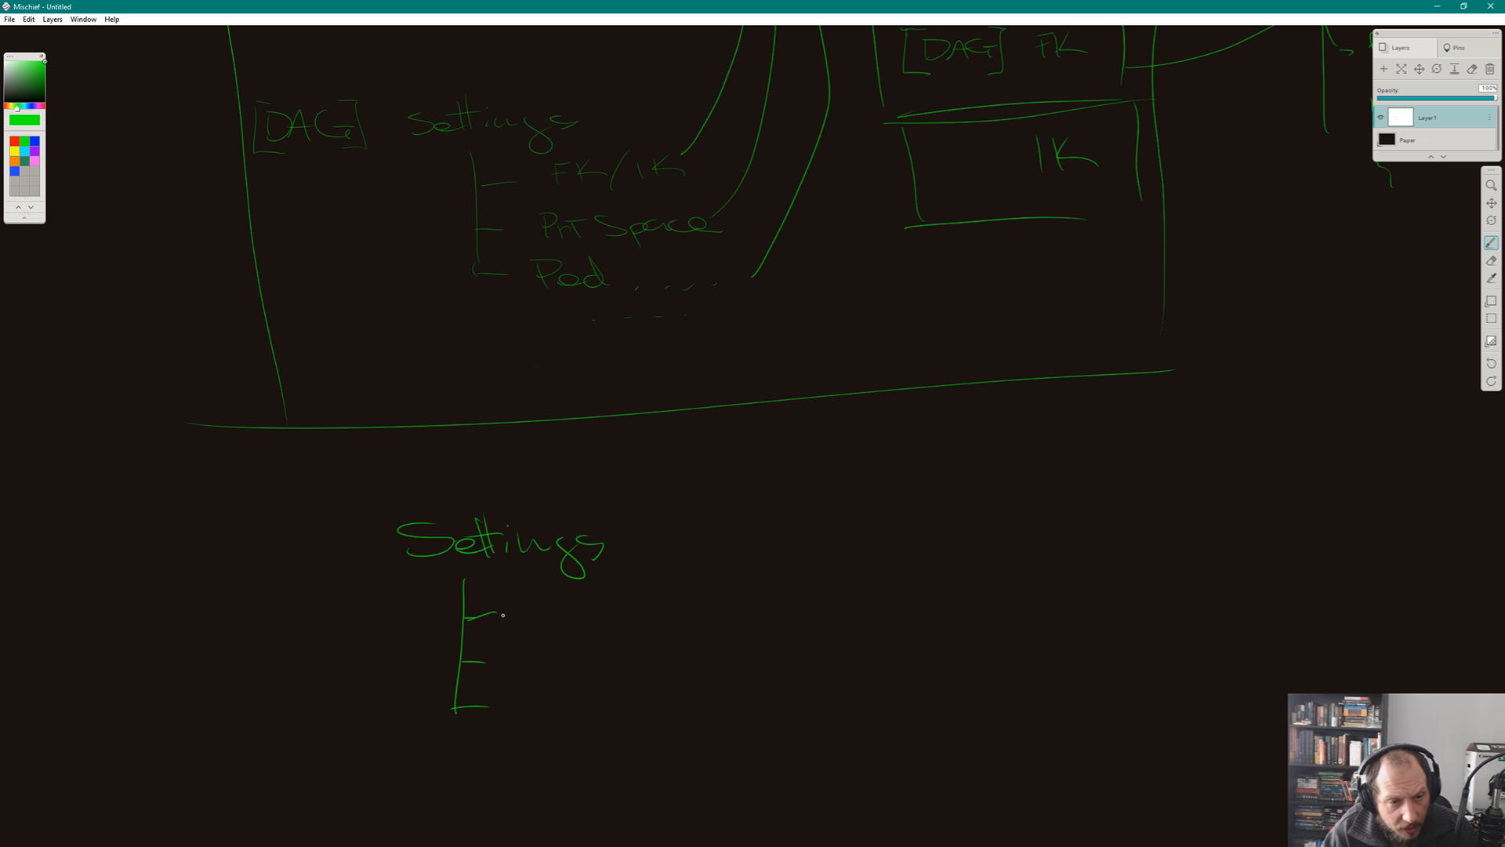
left_click_drag(514, 603, 533, 618)
left_click_drag(545, 598, 557, 622)
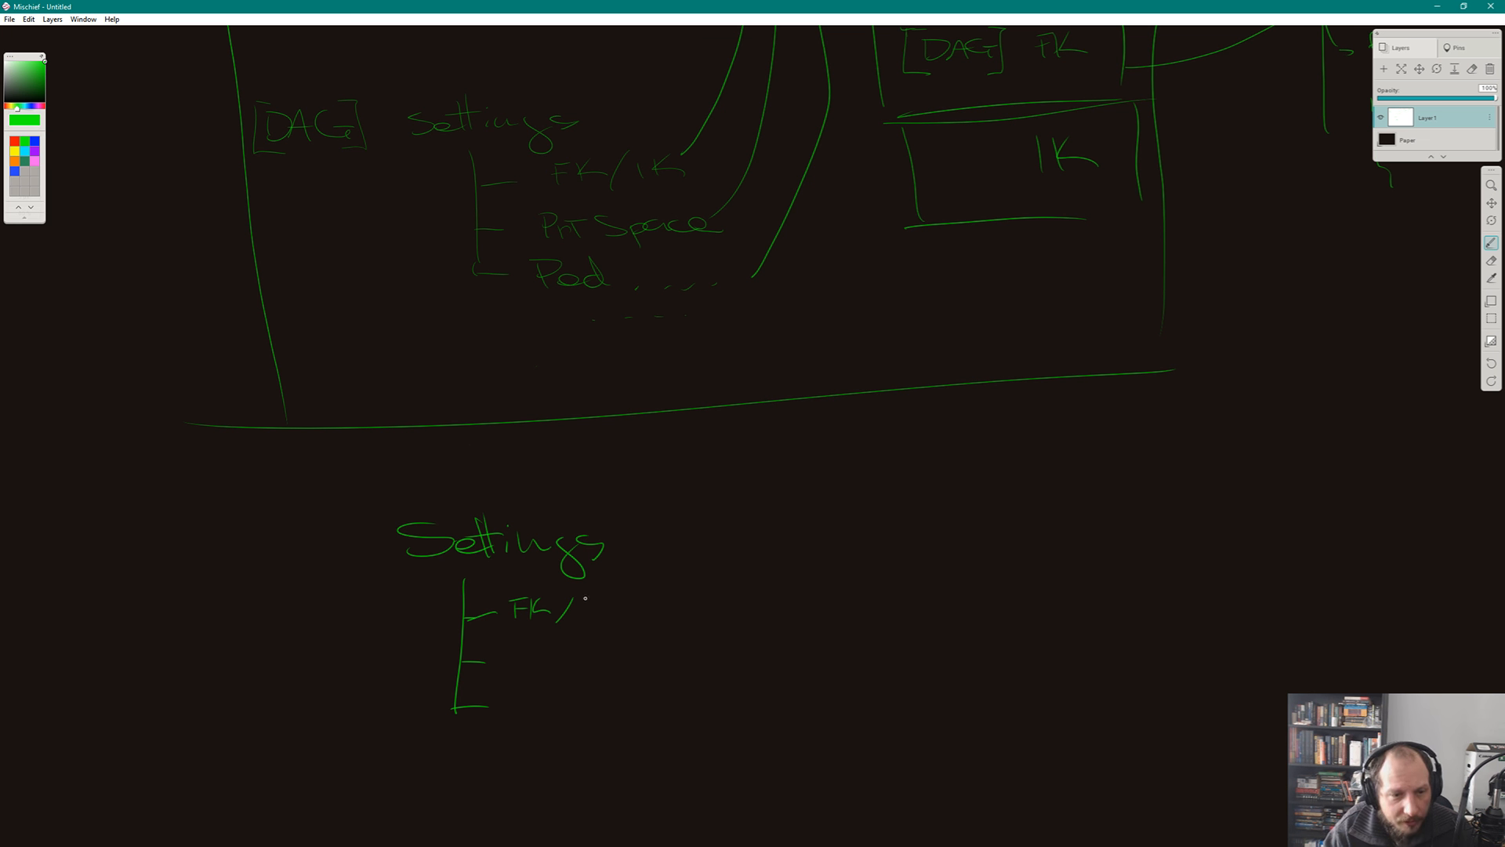
left_click_drag(584, 597, 585, 612)
mouse_move(600, 597)
left_mouse_down()
mouse_move(599, 616)
mouse_move(621, 603)
left_mouse_up()
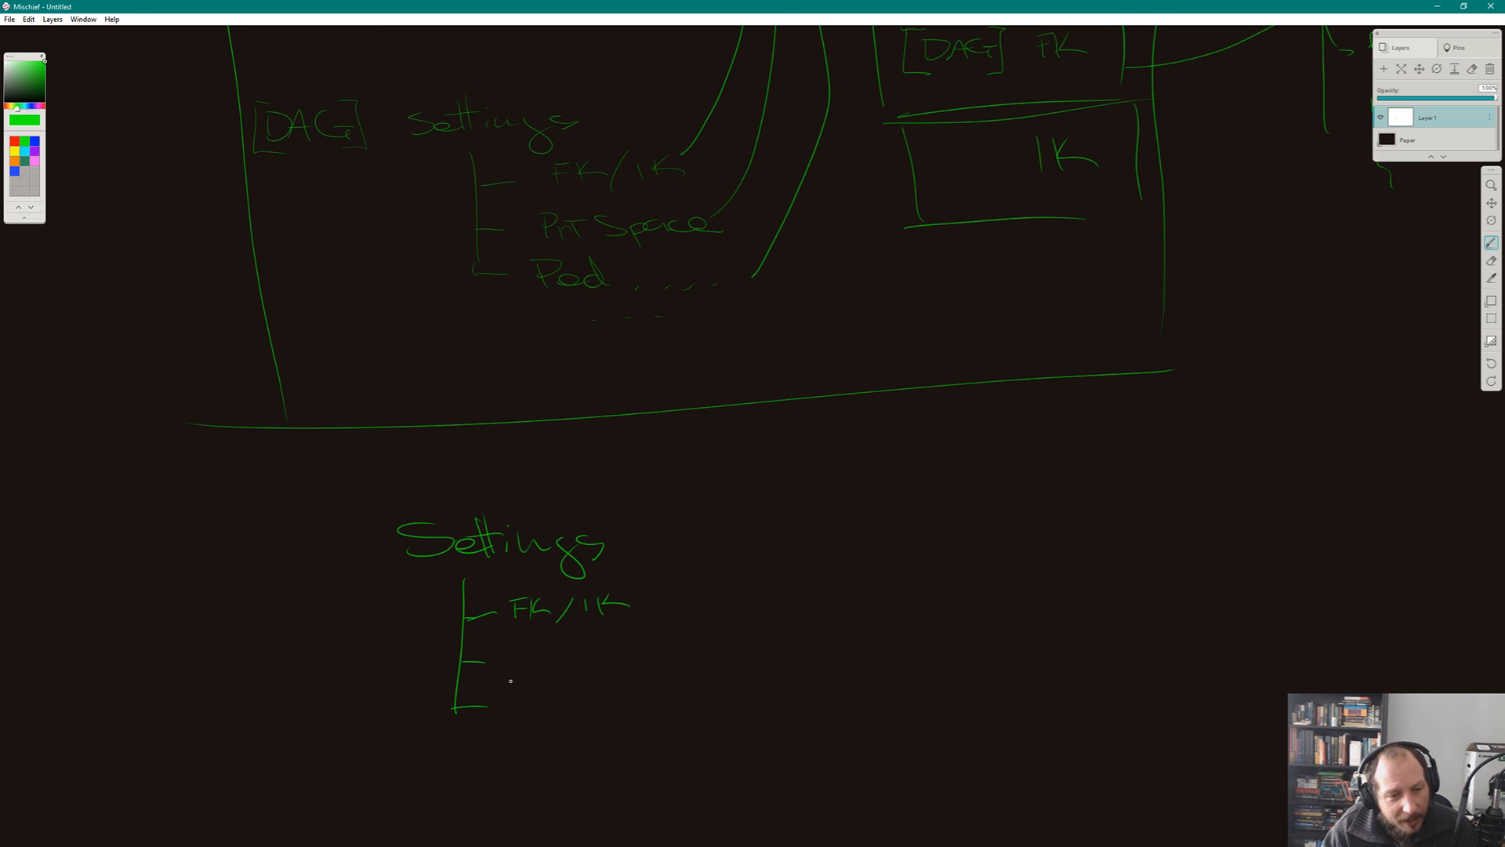
mouse_move(506, 651)
left_mouse_down()
mouse_move(508, 671)
mouse_move(549, 663)
left_mouse_up()
left_click_drag(535, 652, 557, 645)
- Write "FK" across from the new Settings tree and draw a box around it
left_click_drag(856, 514, 784, 592)
mouse_move(876, 544)
left_mouse_down()
mouse_move(875, 580)
mouse_move(900, 535)
left_mouse_up()
left_click_drag(859, 560, 907, 574)
mouse_move(933, 534)
left_mouse_down()
mouse_move(912, 562)
mouse_move(953, 569)
left_mouse_up()
mouse_move(815, 518)
left_mouse_down()
mouse_move(1003, 502)
mouse_move(837, 605)
mouse_move(979, 589)
left_mouse_up()
left_click_drag(992, 503, 996, 592)
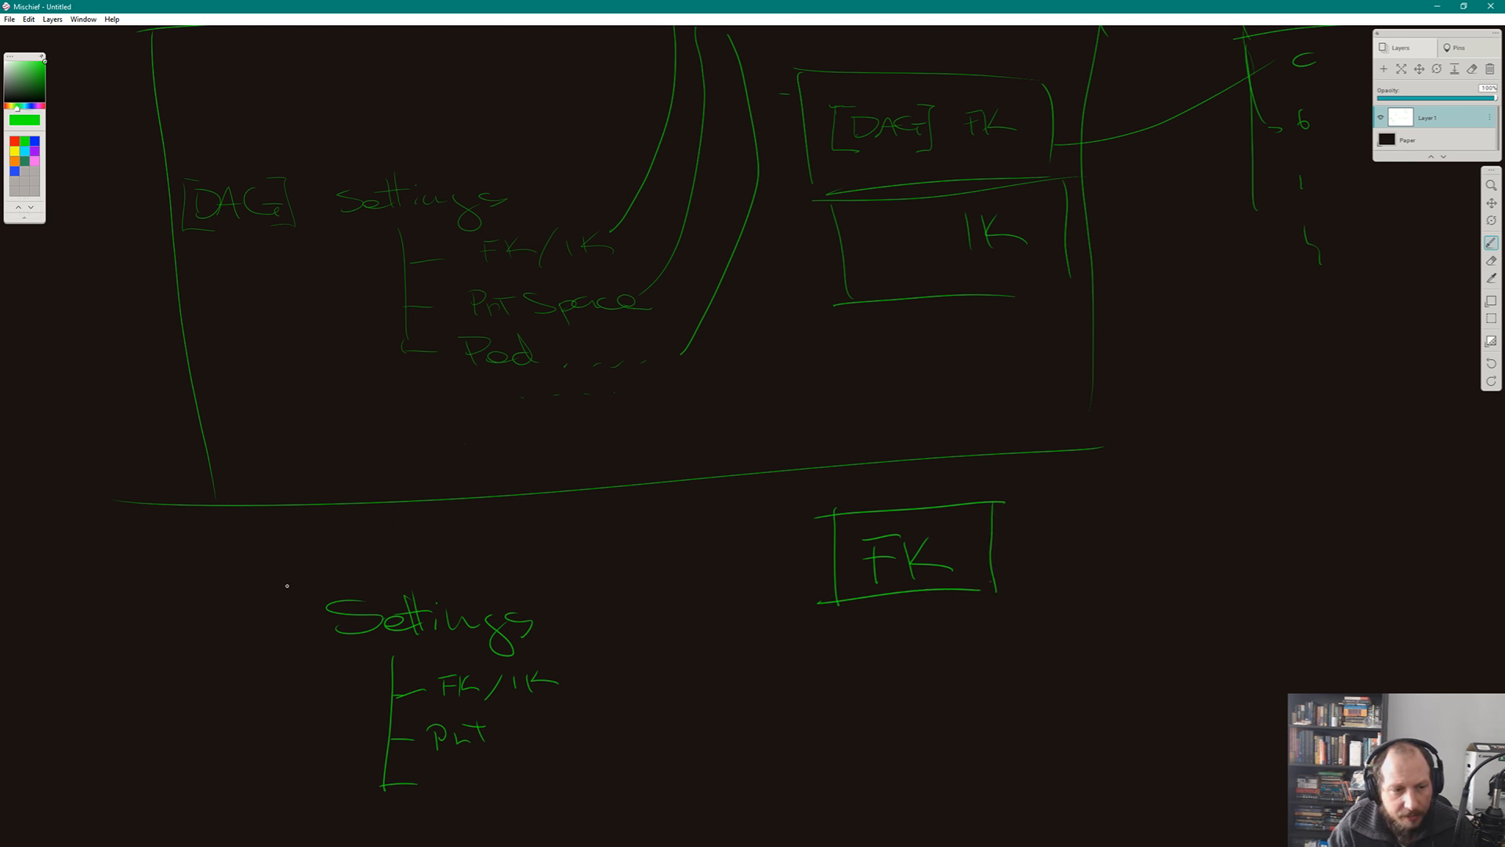
- Frame the new "Settings" heading and draw a box labelled "IK" beneath the new FK box
mouse_move(287, 585)
left_mouse_down()
mouse_move(294, 631)
mouse_move(319, 572)
mouse_move(287, 649)
mouse_move(421, 646)
mouse_move(315, 570)
mouse_move(540, 573)
left_mouse_up()
mouse_move(882, 674)
left_mouse_down()
mouse_move(880, 703)
mouse_move(898, 705)
left_mouse_up()
mouse_move(927, 667)
left_mouse_down()
mouse_move(908, 688)
mouse_move(949, 701)
left_mouse_up()
mouse_move(840, 652)
left_mouse_down()
mouse_move(1014, 647)
mouse_move(997, 737)
mouse_move(839, 740)
mouse_move(980, 747)
left_mouse_up()
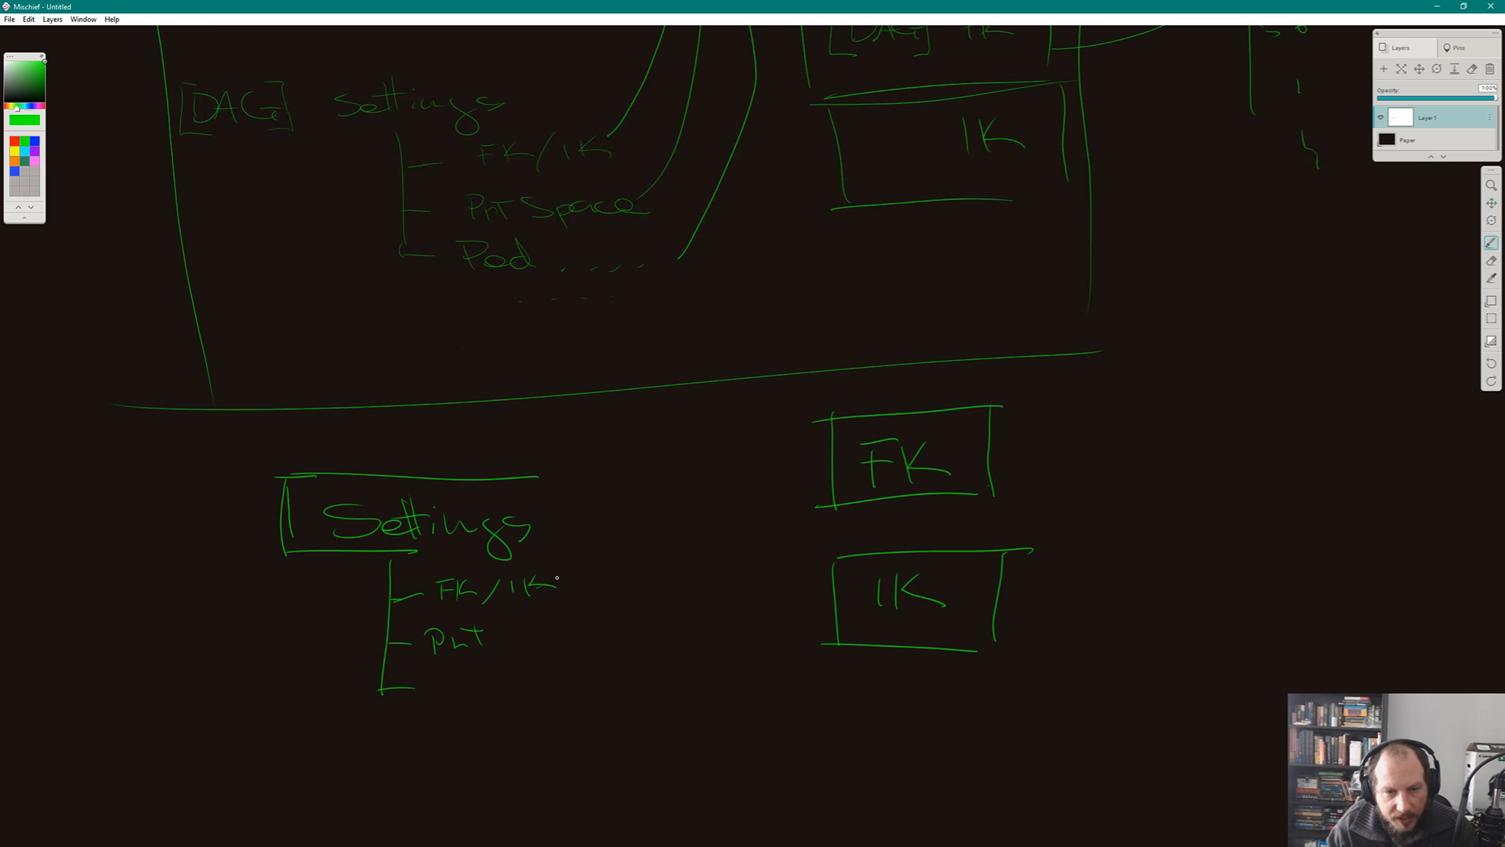
left_click_drag(554, 582, 910, 523)
key("ctrl+z")
key("ctrl+z")
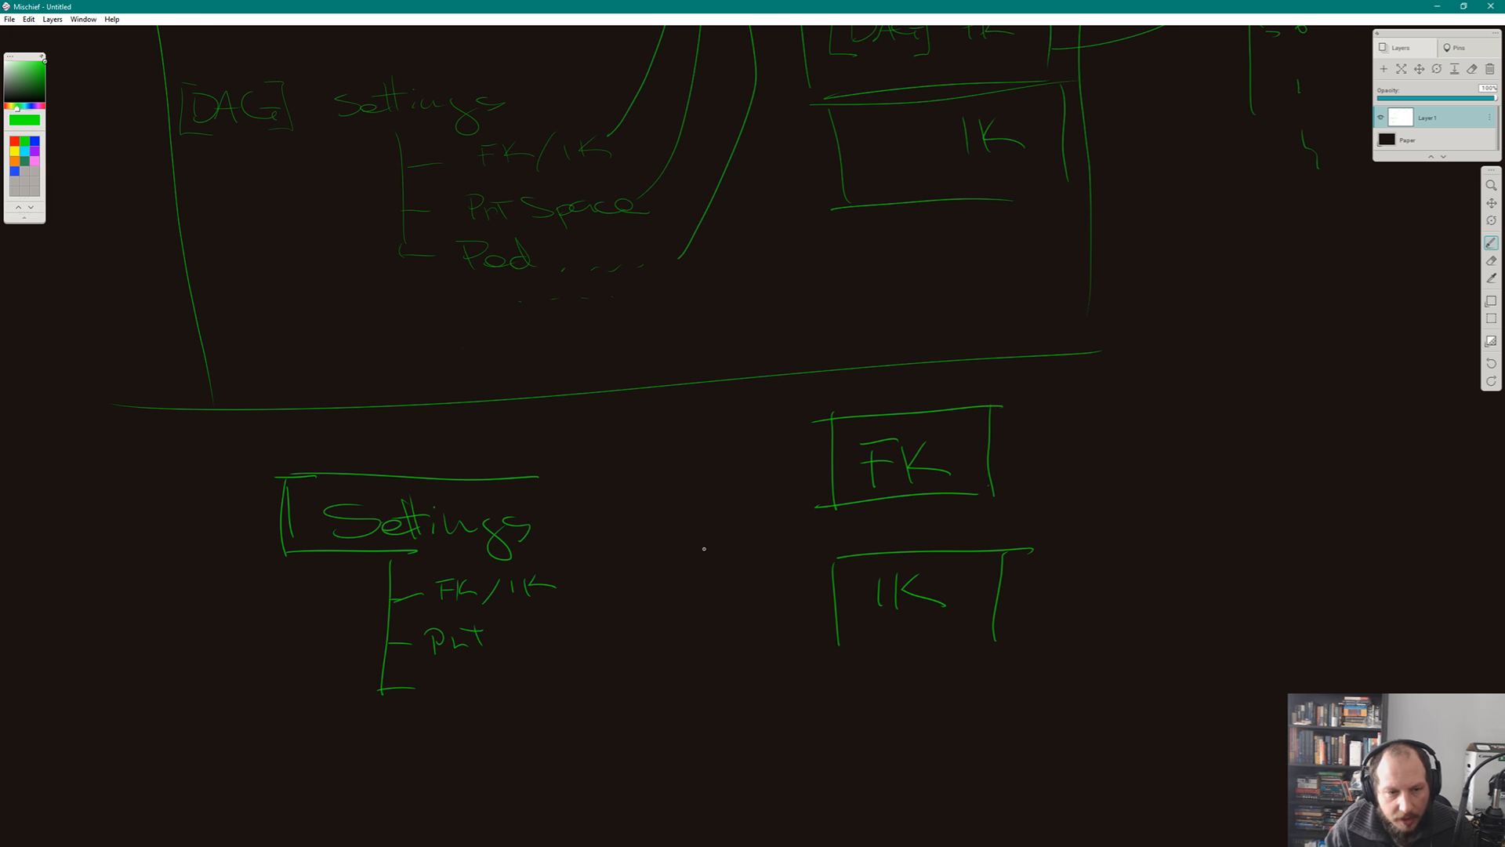
left_click_drag(828, 637, 981, 631)
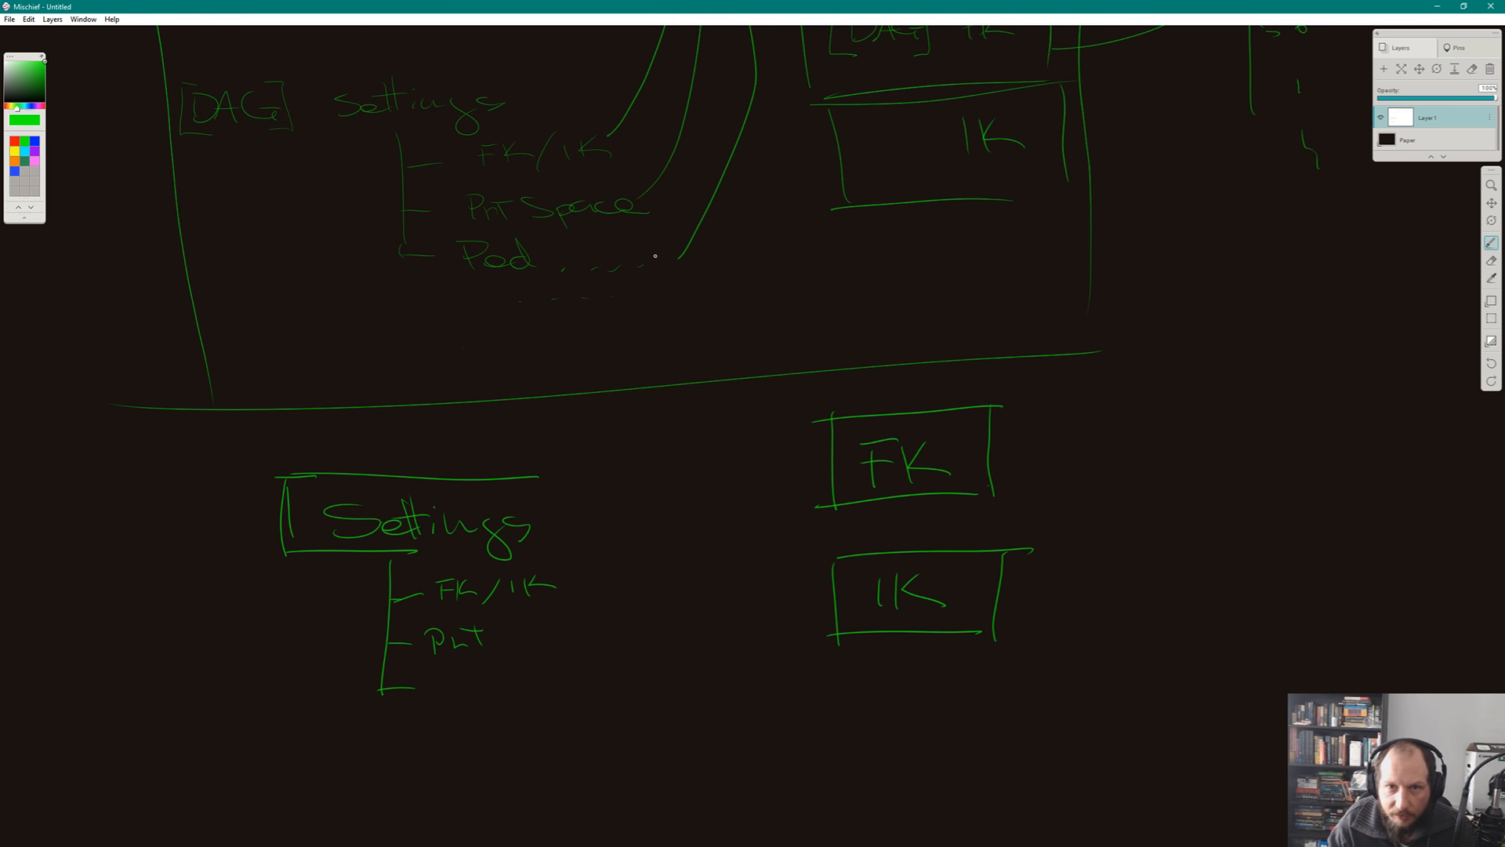
- Draw arrows from the FK/IK entry to the FK and IK boxes and from the Pnt entry to the IK box
middle_click_drag(1159, 37, 1092, 302)
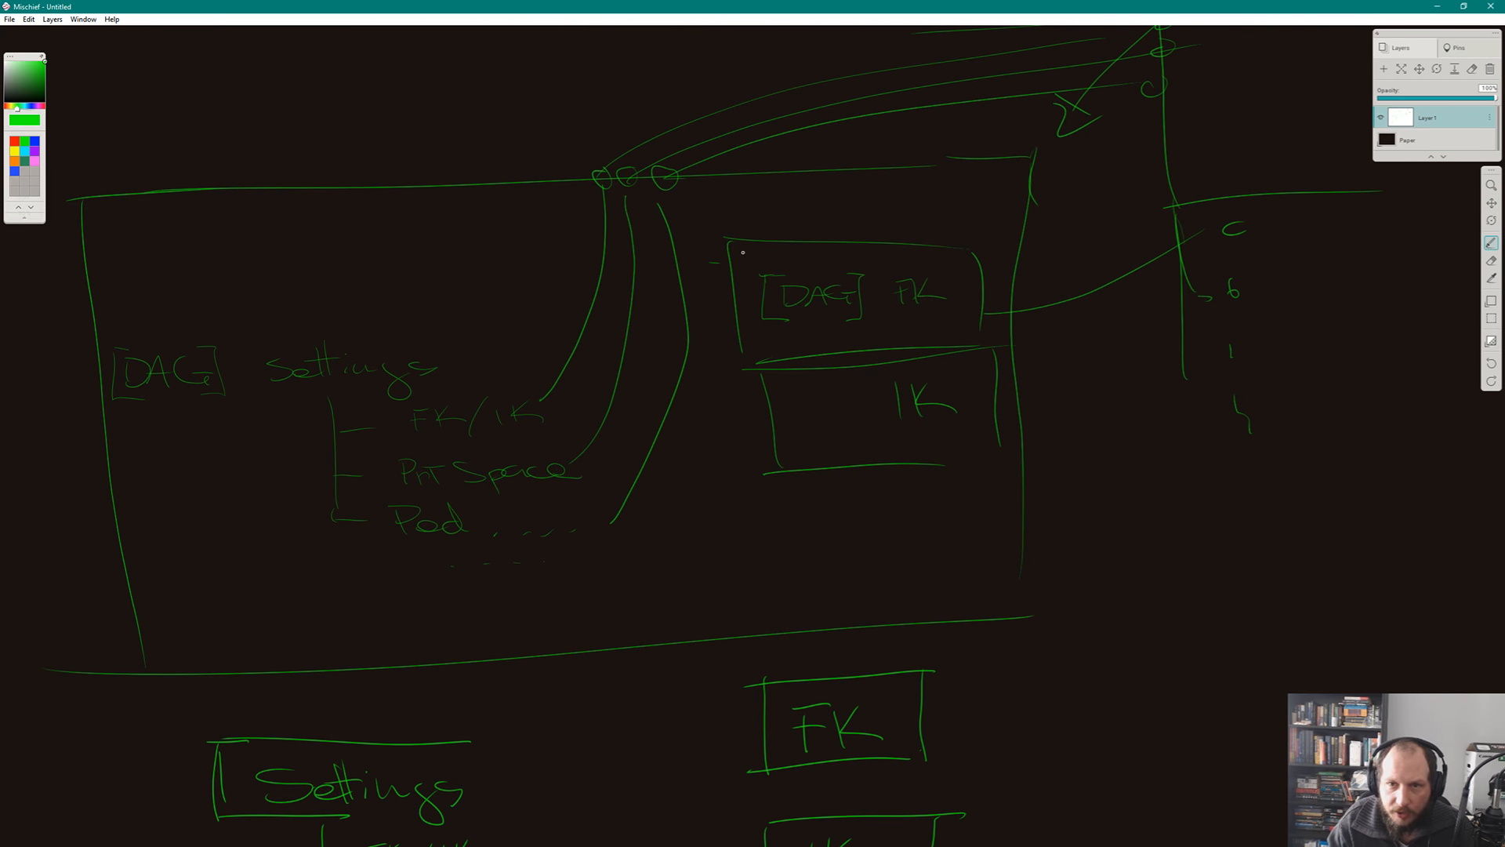
middle_click_drag(883, 521, 1059, 341)
left_click_drag(687, 665, 958, 590)
left_click_drag(634, 719, 913, 724)
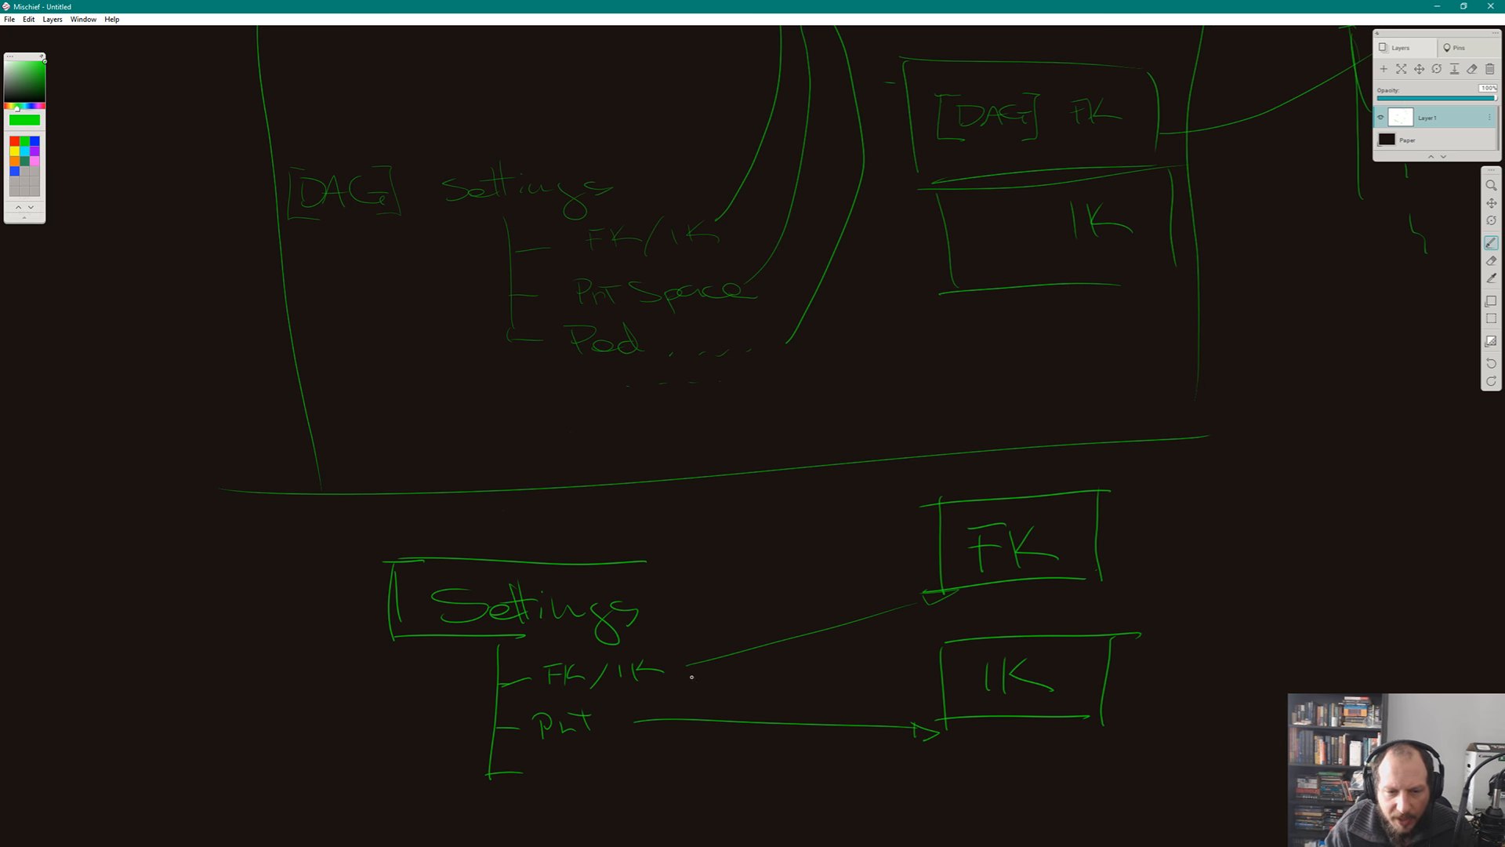
mouse_move(691, 677)
left_mouse_down()
mouse_move(939, 762)
mouse_move(923, 774)
left_mouse_up()
- Draw a short vertical line with two ticks beneath the IK box where the two arrows arrive
middle_click_drag(1033, 673, 1015, 581)
left_click_drag(935, 609, 939, 666)
key("ctrl+z")
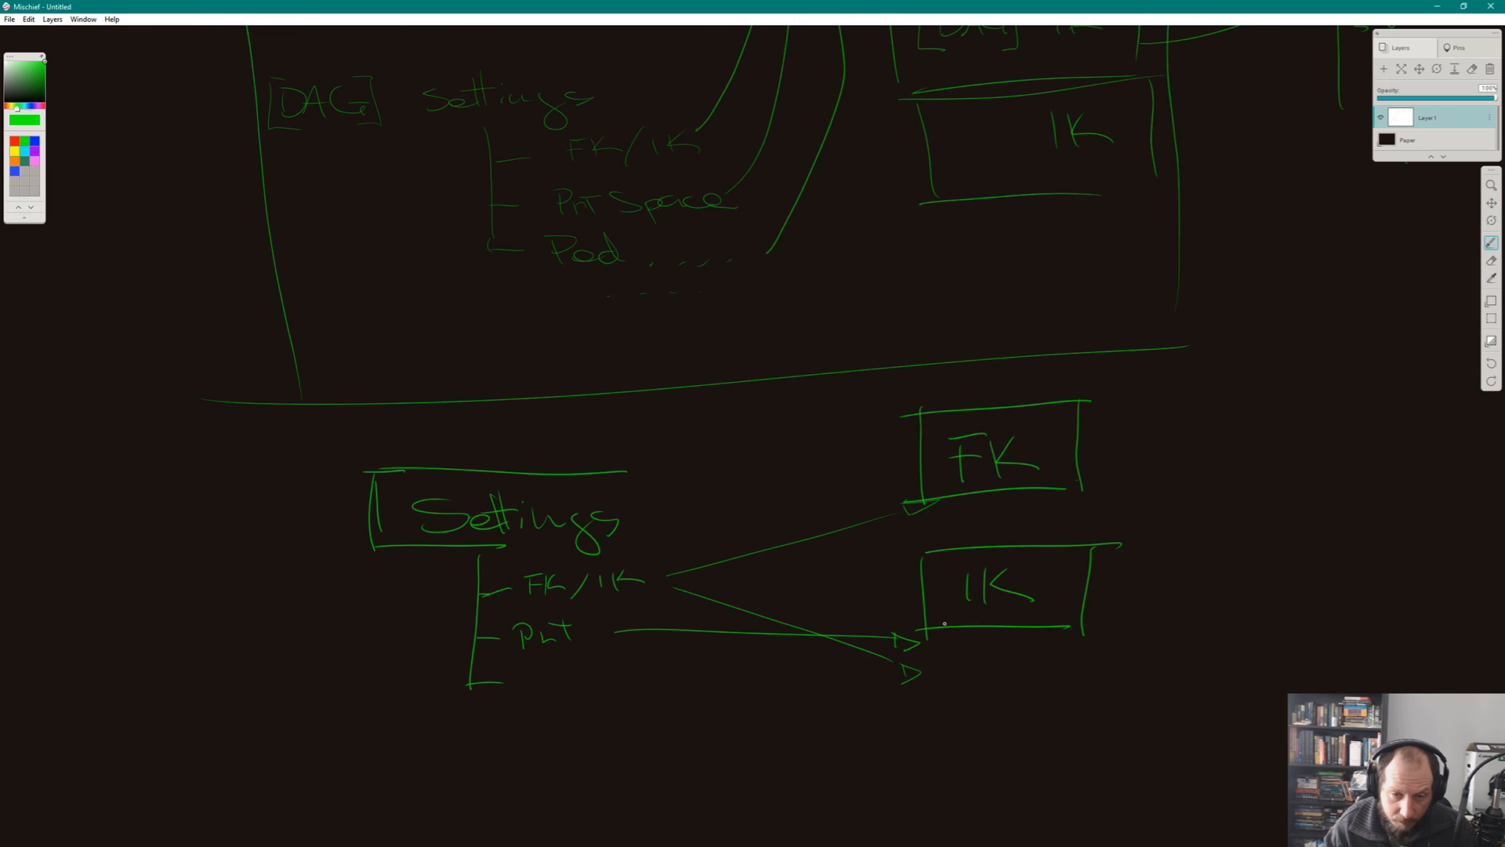
mouse_move(947, 609)
left_mouse_down()
mouse_move(933, 733)
mouse_move(936, 600)
mouse_move(956, 674)
left_mouse_up()
key("ctrl+z")
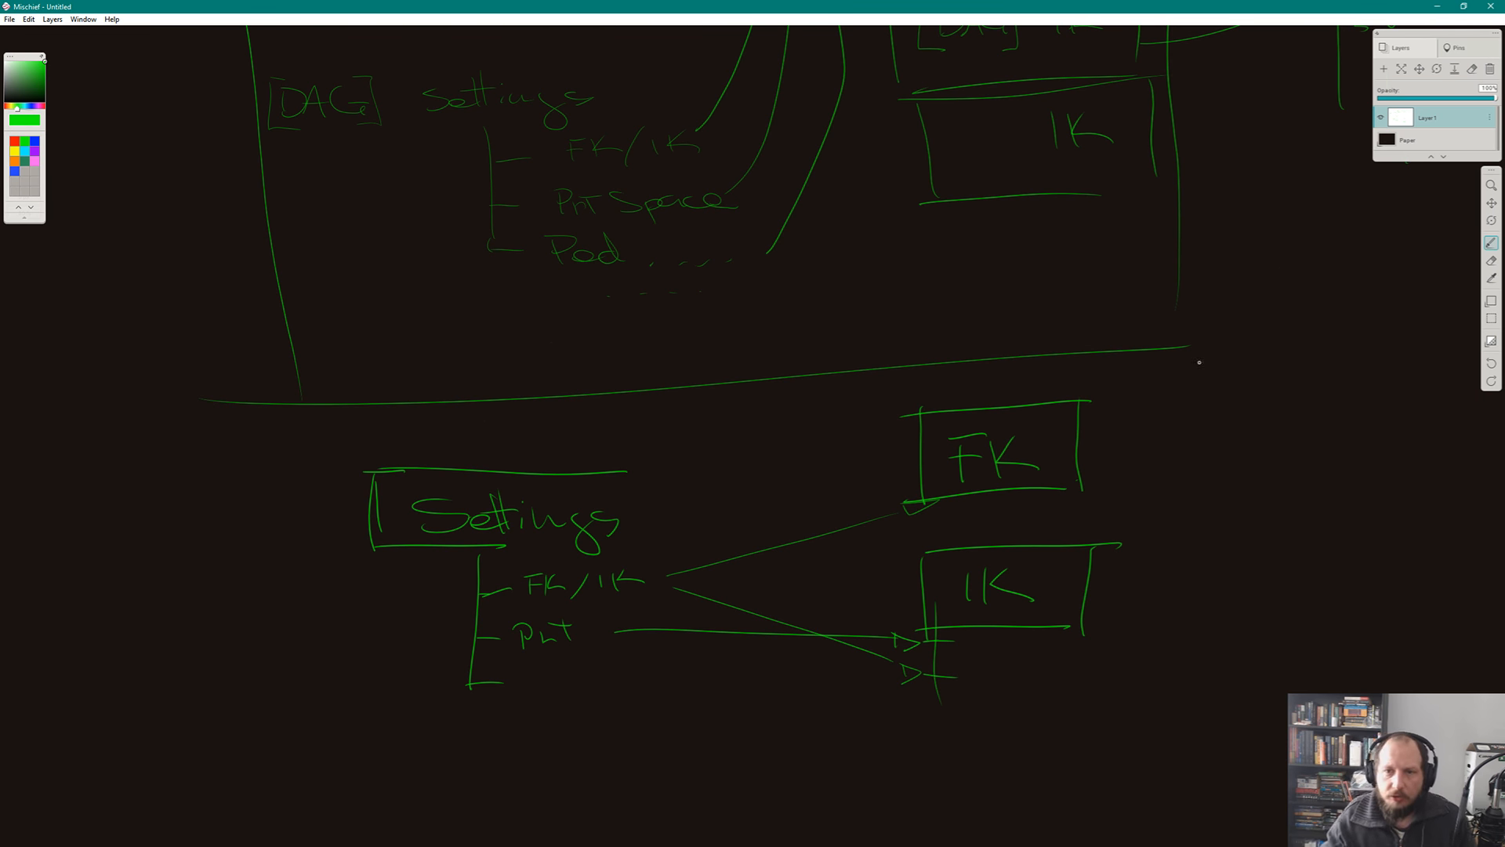
left_click_drag(1243, 249, 1122, 402)
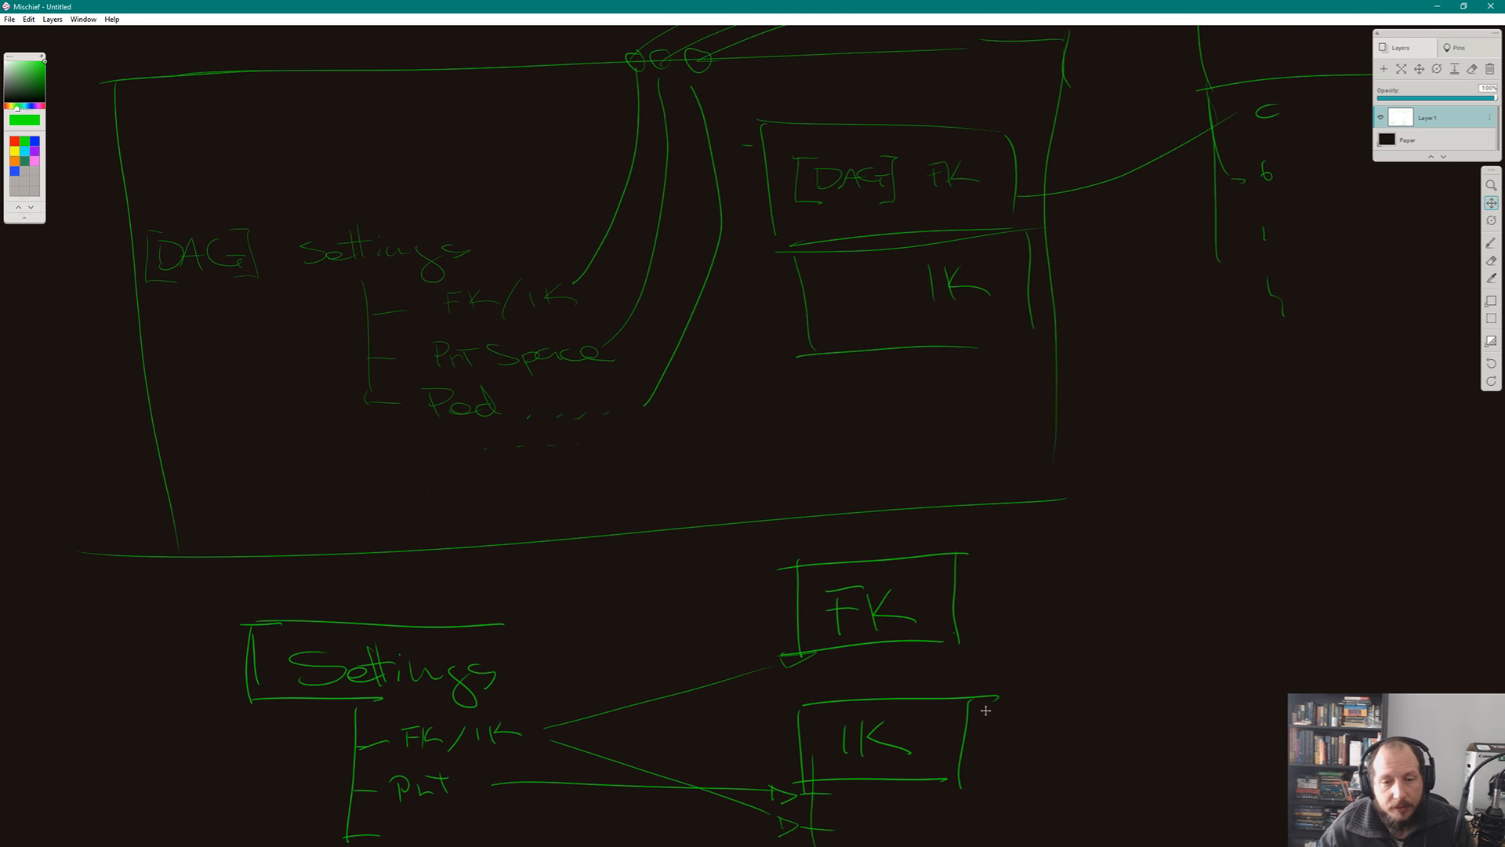
left_click_drag(985, 709, 1010, 463)
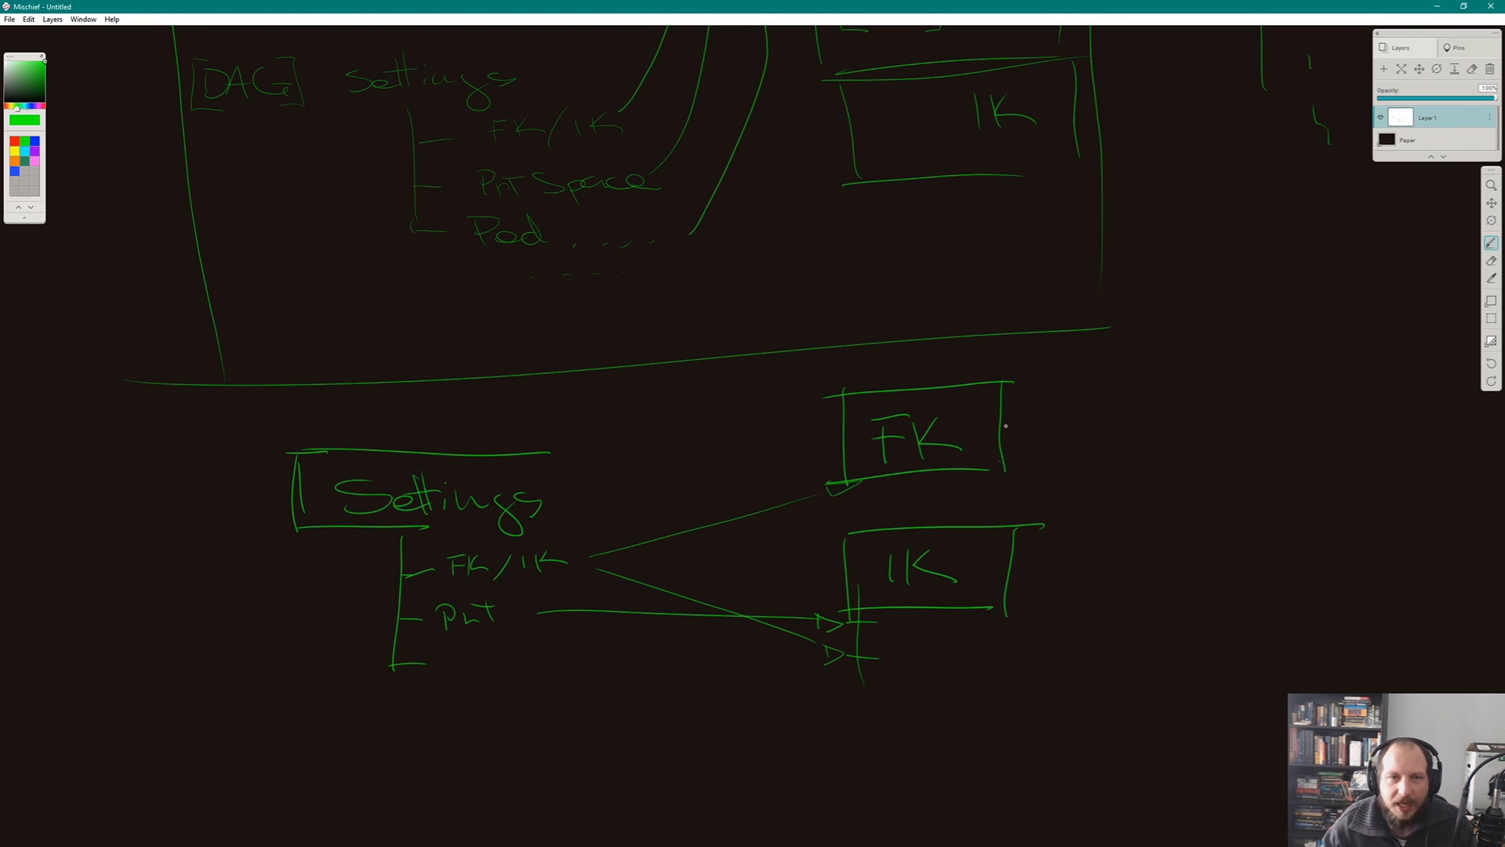
- Switch to the Maya help page in Chrome and review the isProxyAttribute entry of the MFnAttribute class
key("super+Tab")
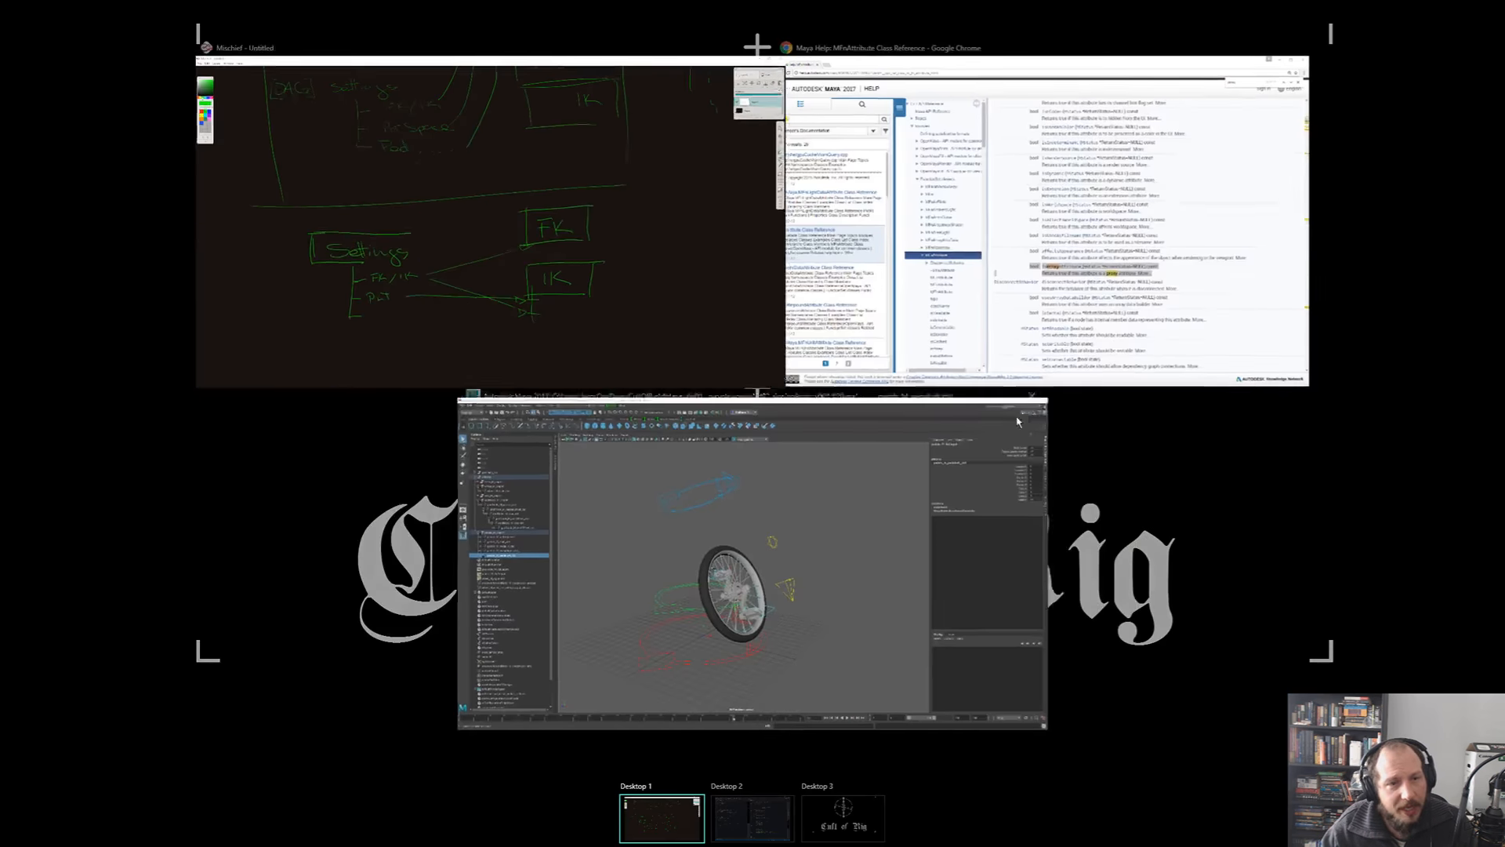
left_click(1245, 249)
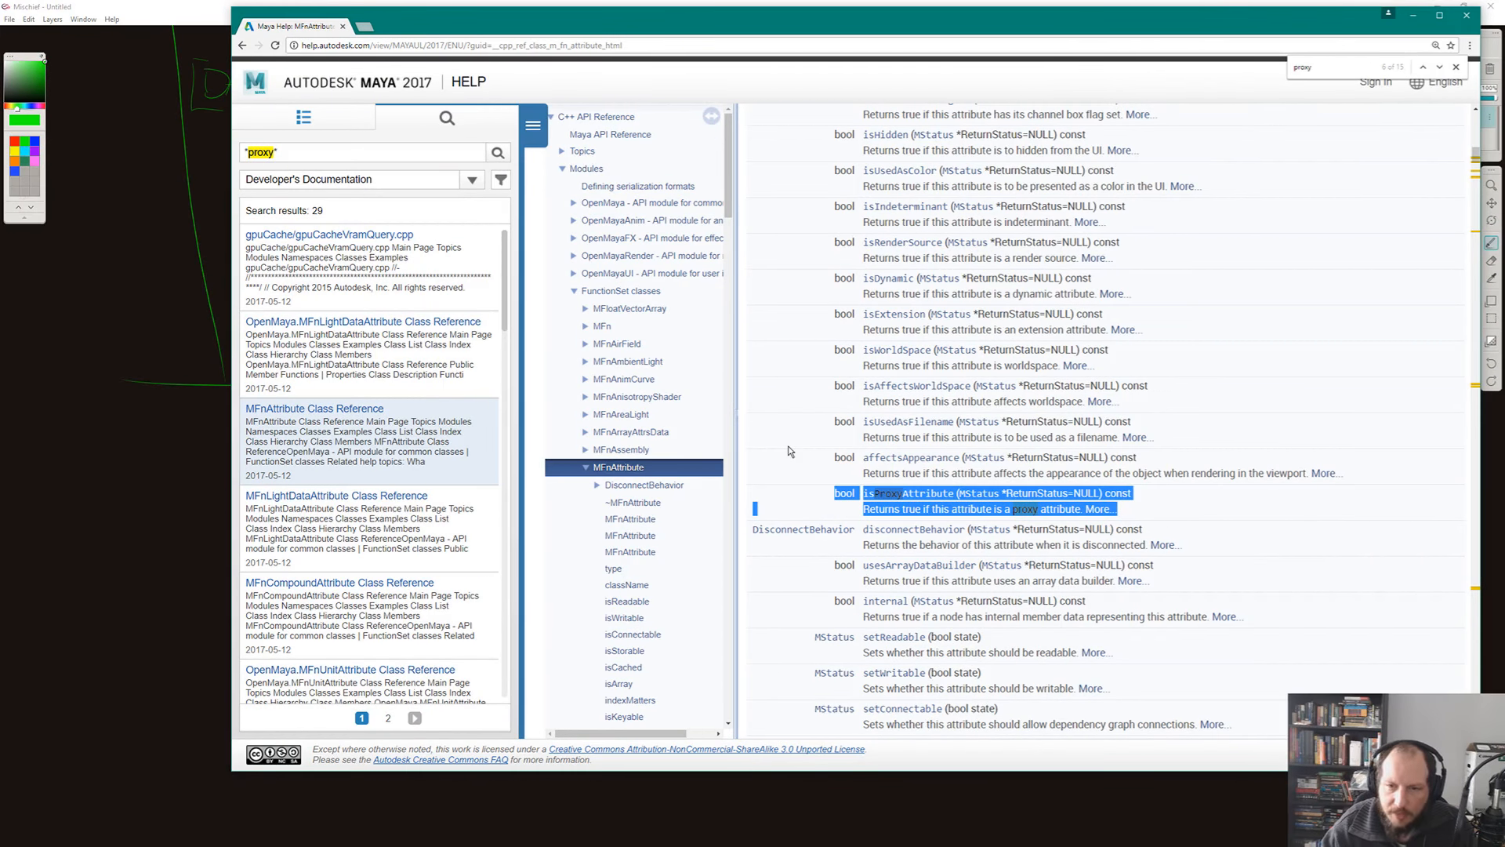
left_click(1219, 500)
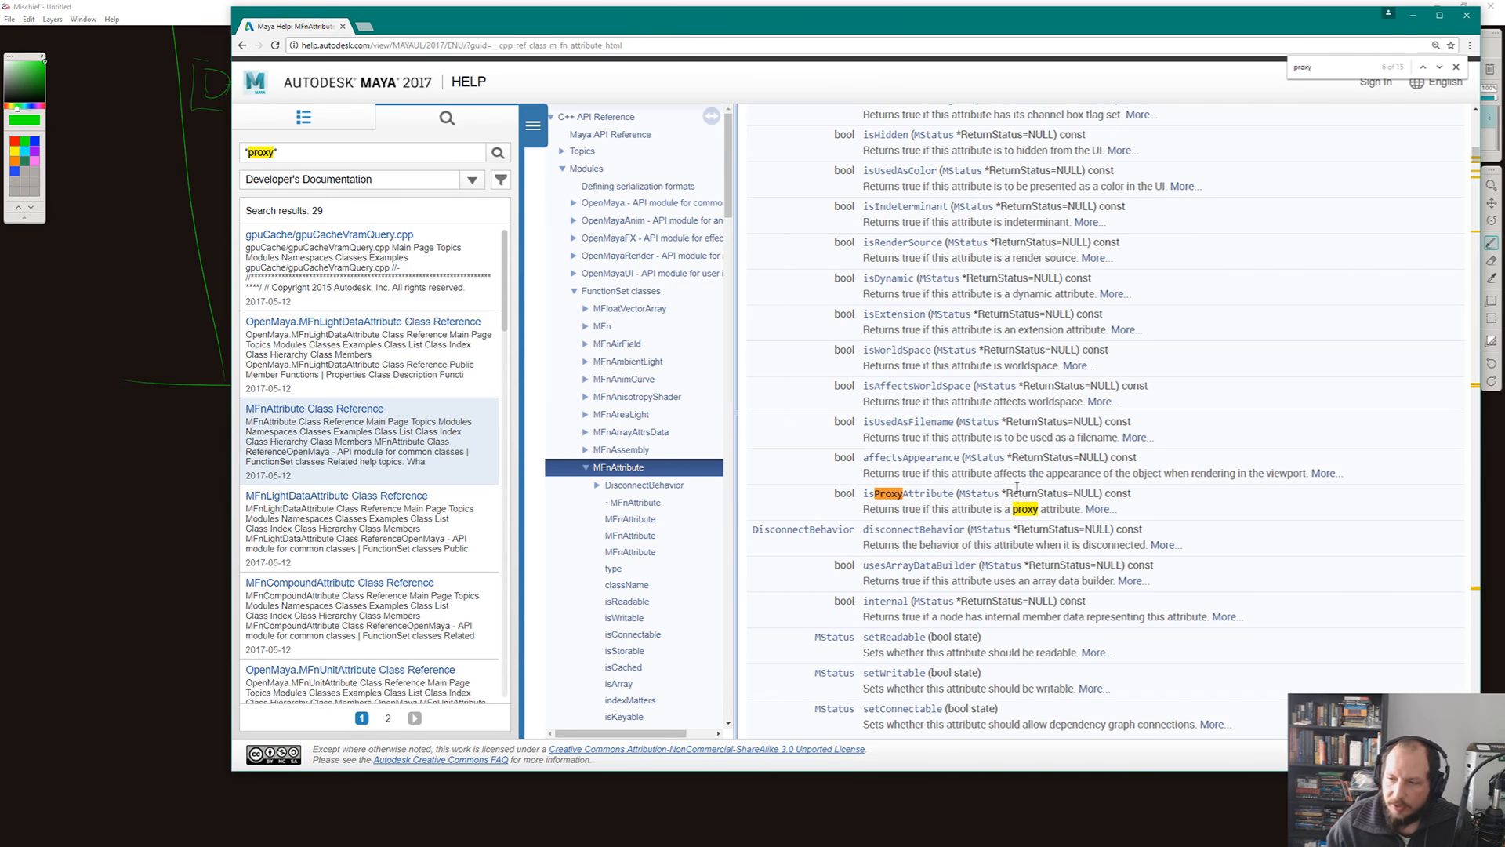
- Switch to Maya and limit the Outliner to DAG objects only
key("super+Tab")
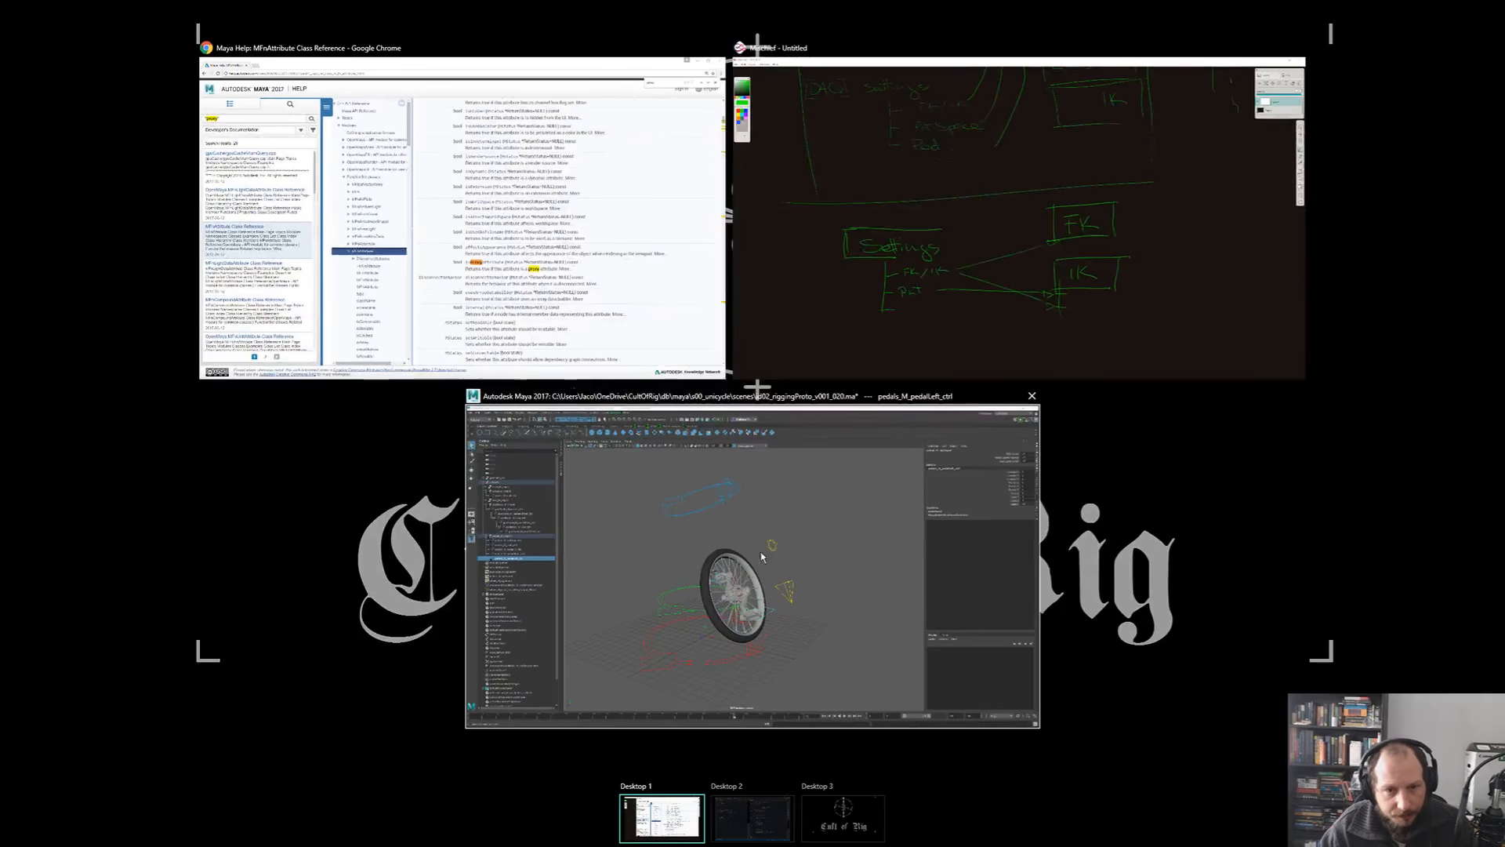
left_click(760, 557)
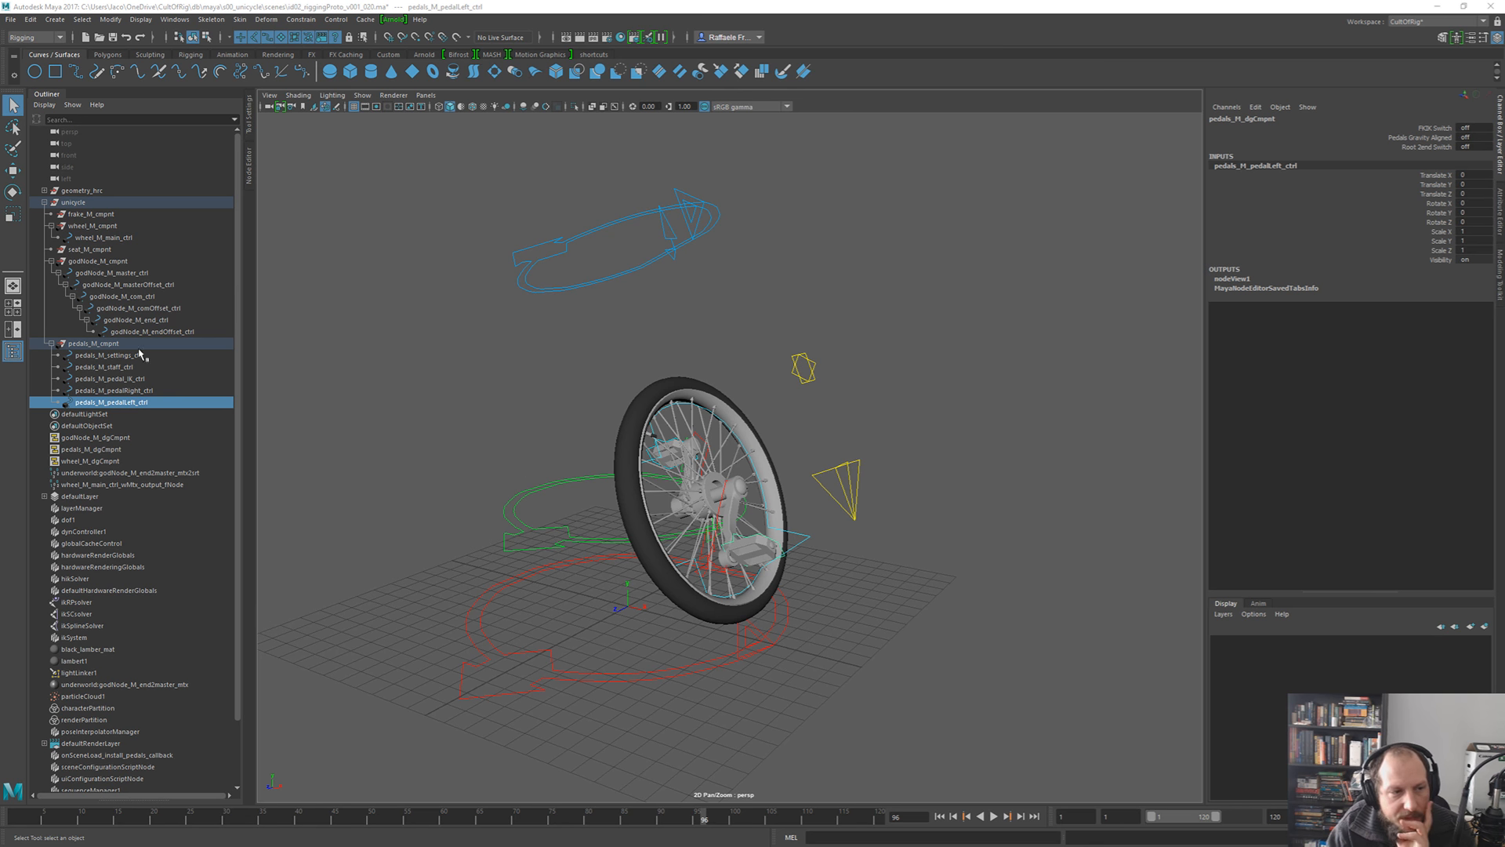
left_click(43, 105)
left_click(70, 136)
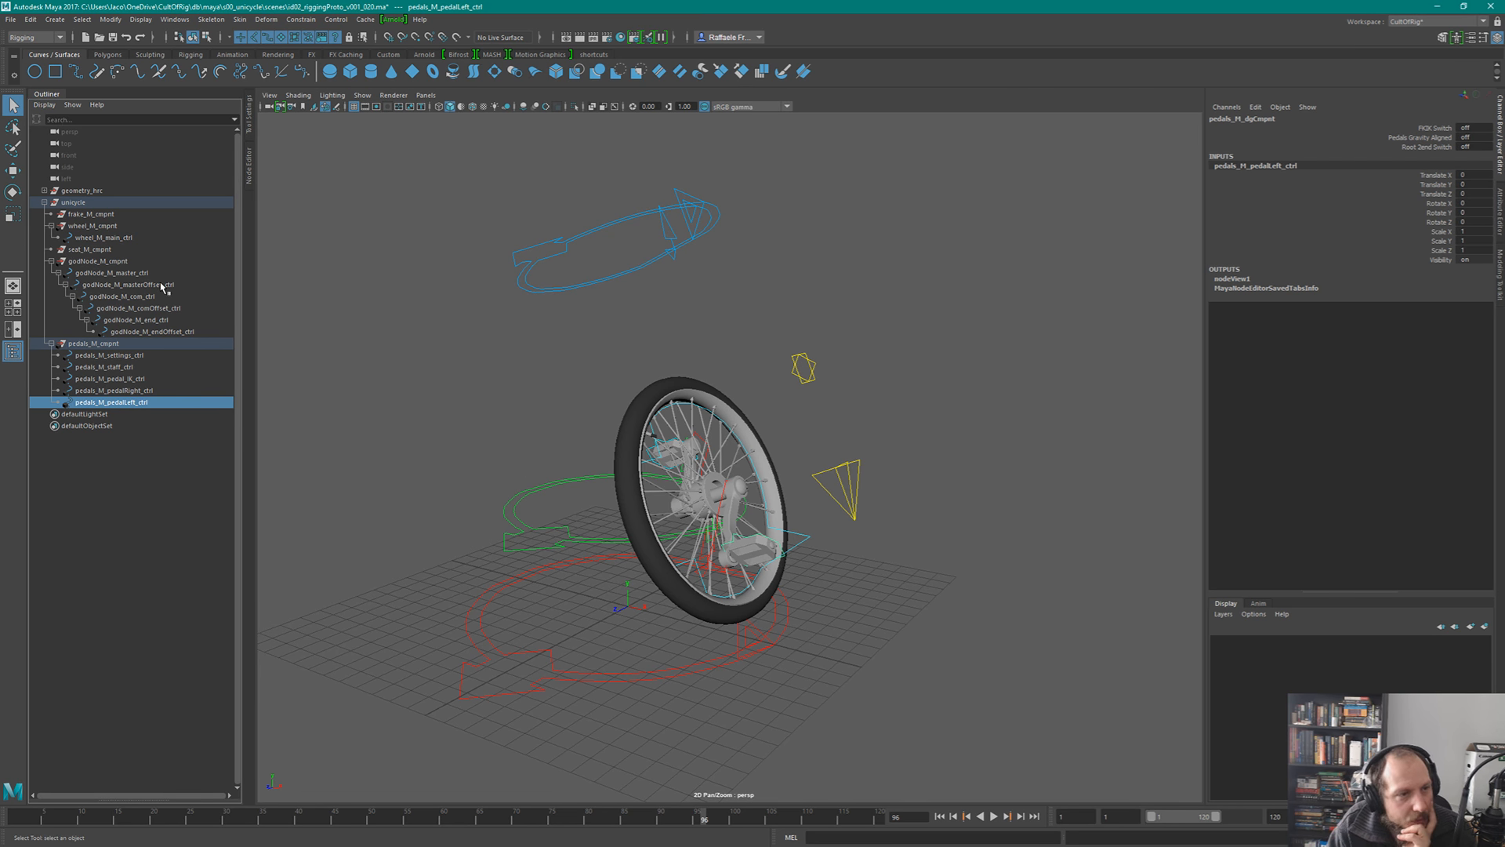
- Inspect the channels of the pedals_M_pedal_IK_ctrl control and clear the selection
left_click_drag(736, 320, 749, 368)
left_click(856, 480)
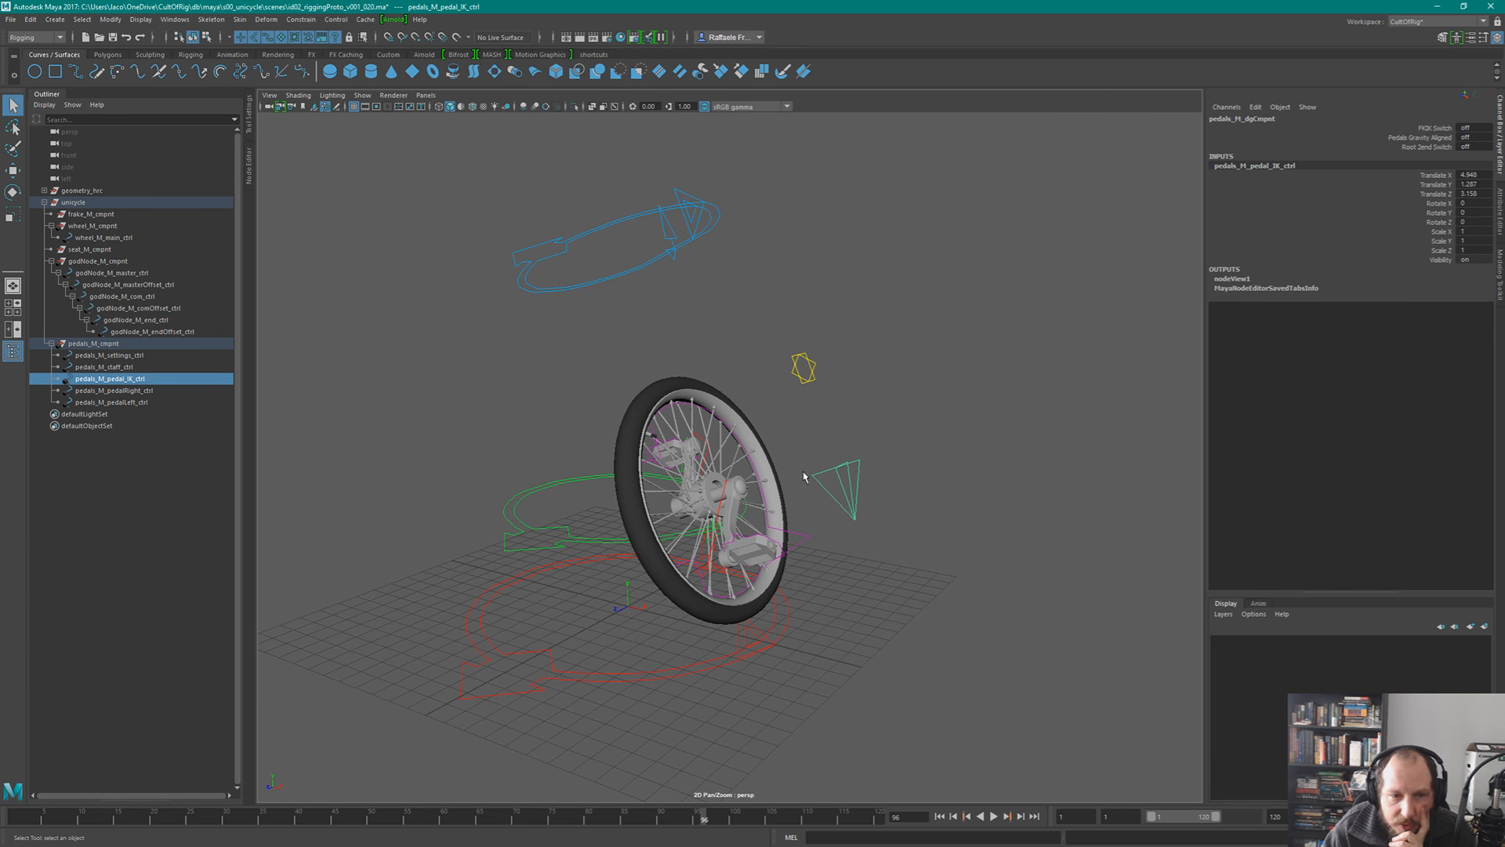
left_click(776, 545)
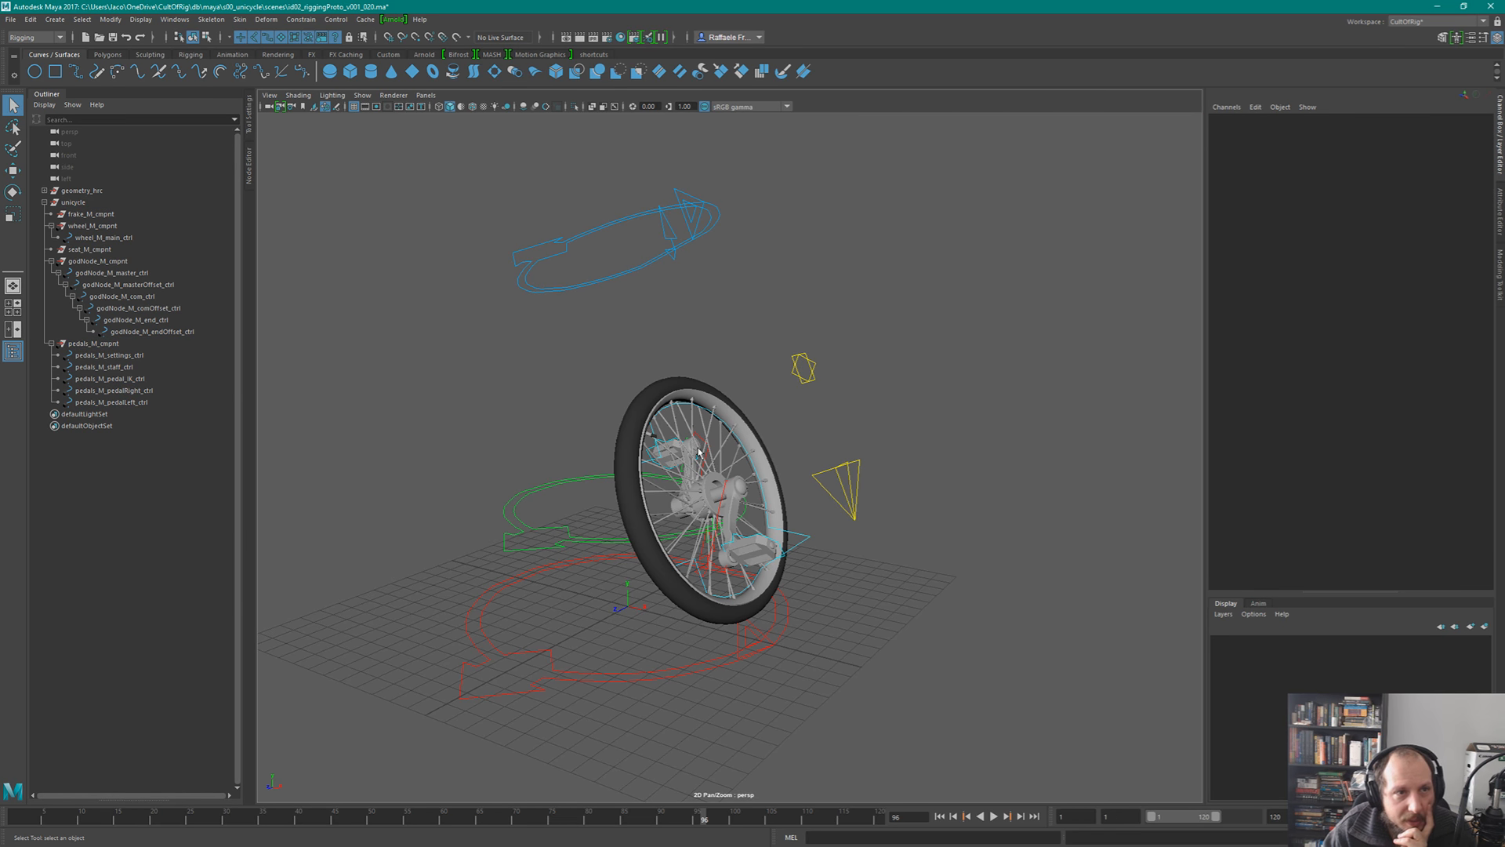
- Save the scene, start a new empty one, and reopen the riggingProto_v001_020 scene file
key("ctrl+s")
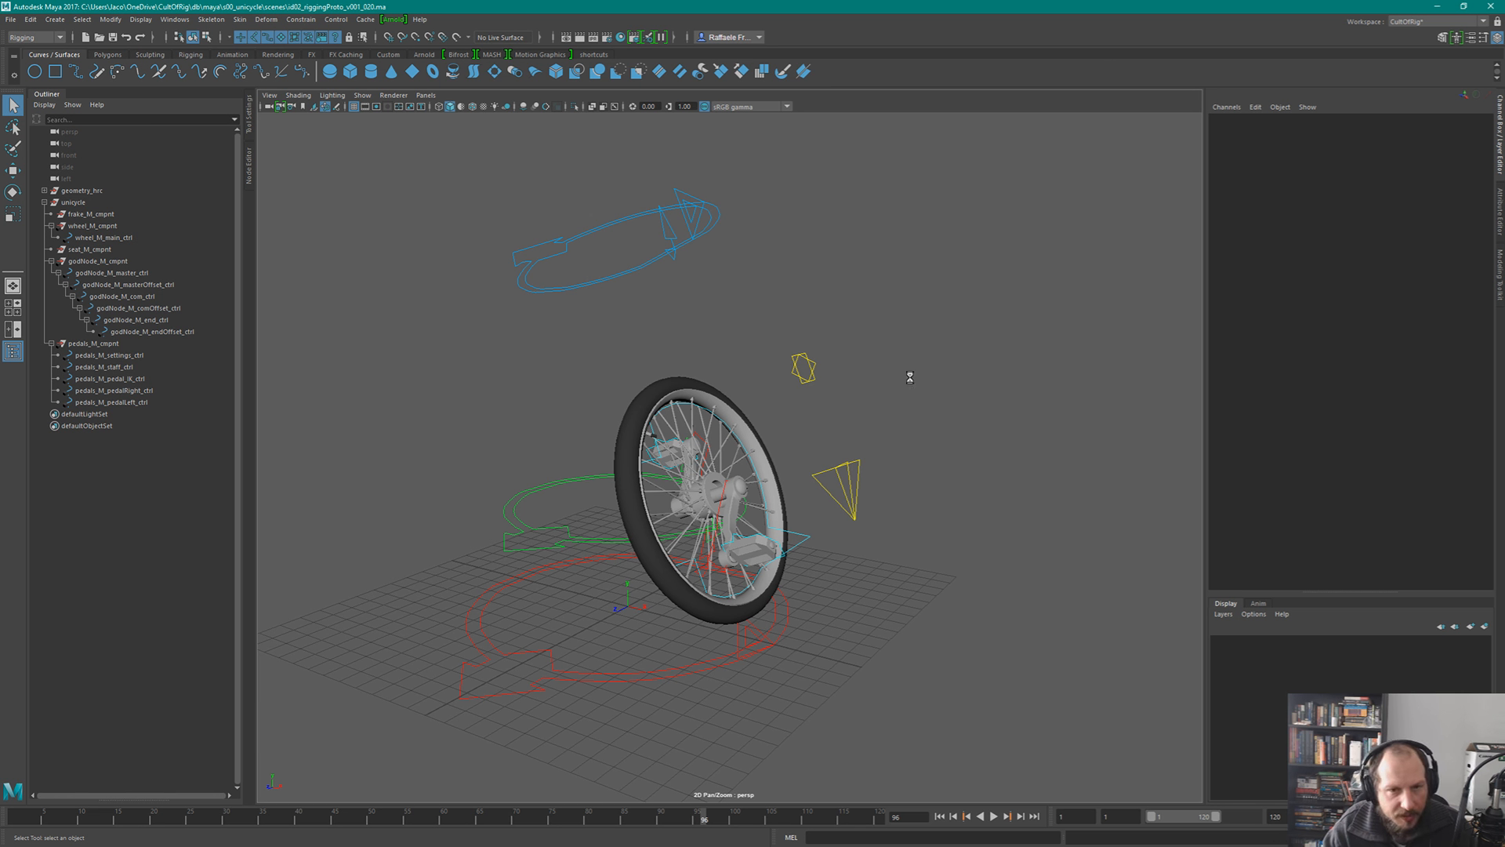
key("ctrl+n")
key("ctrl+o")
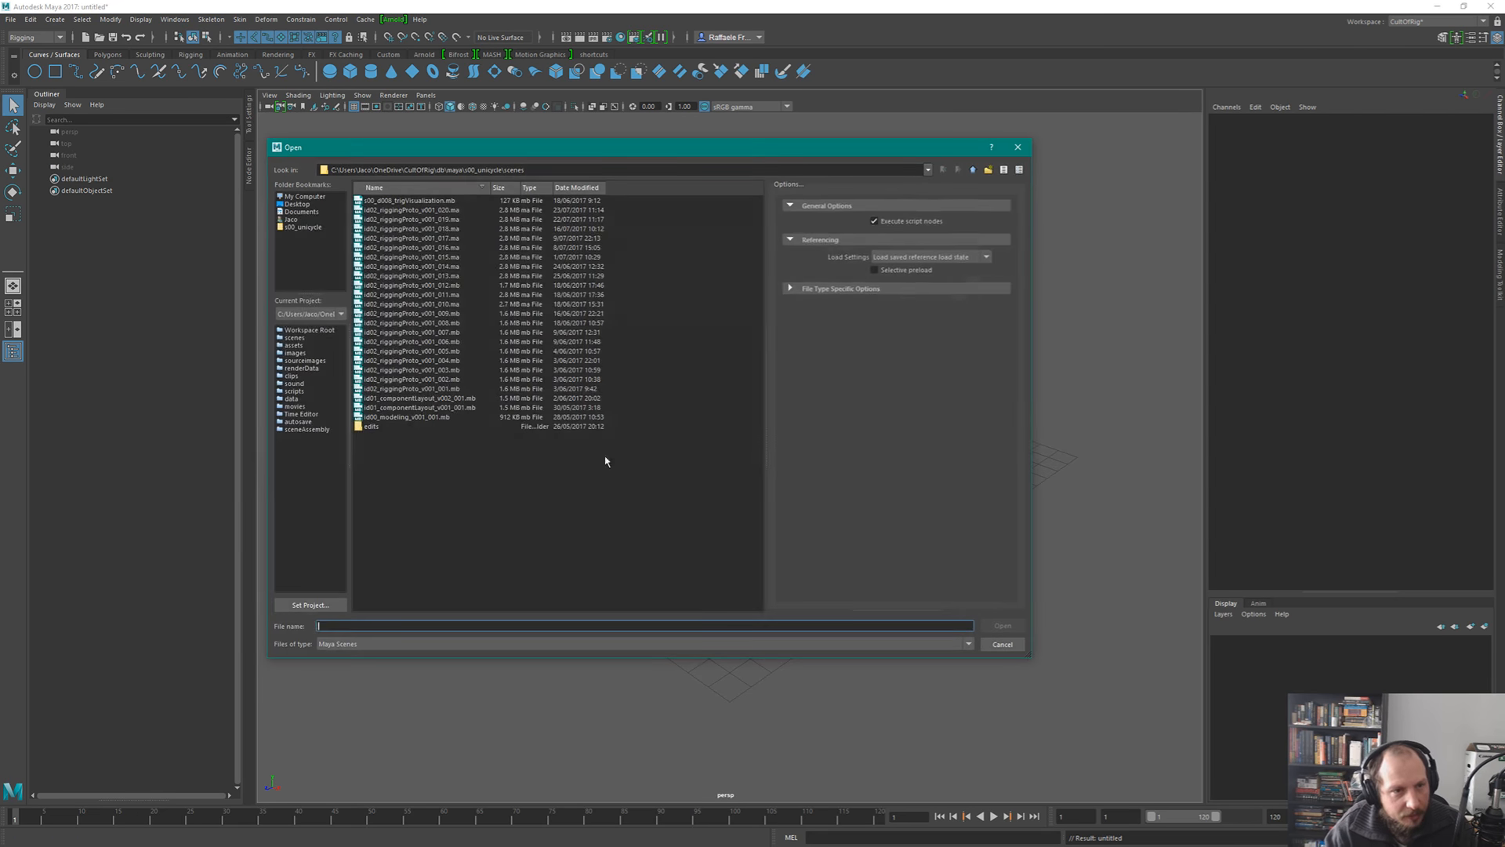
double_click(449, 202)
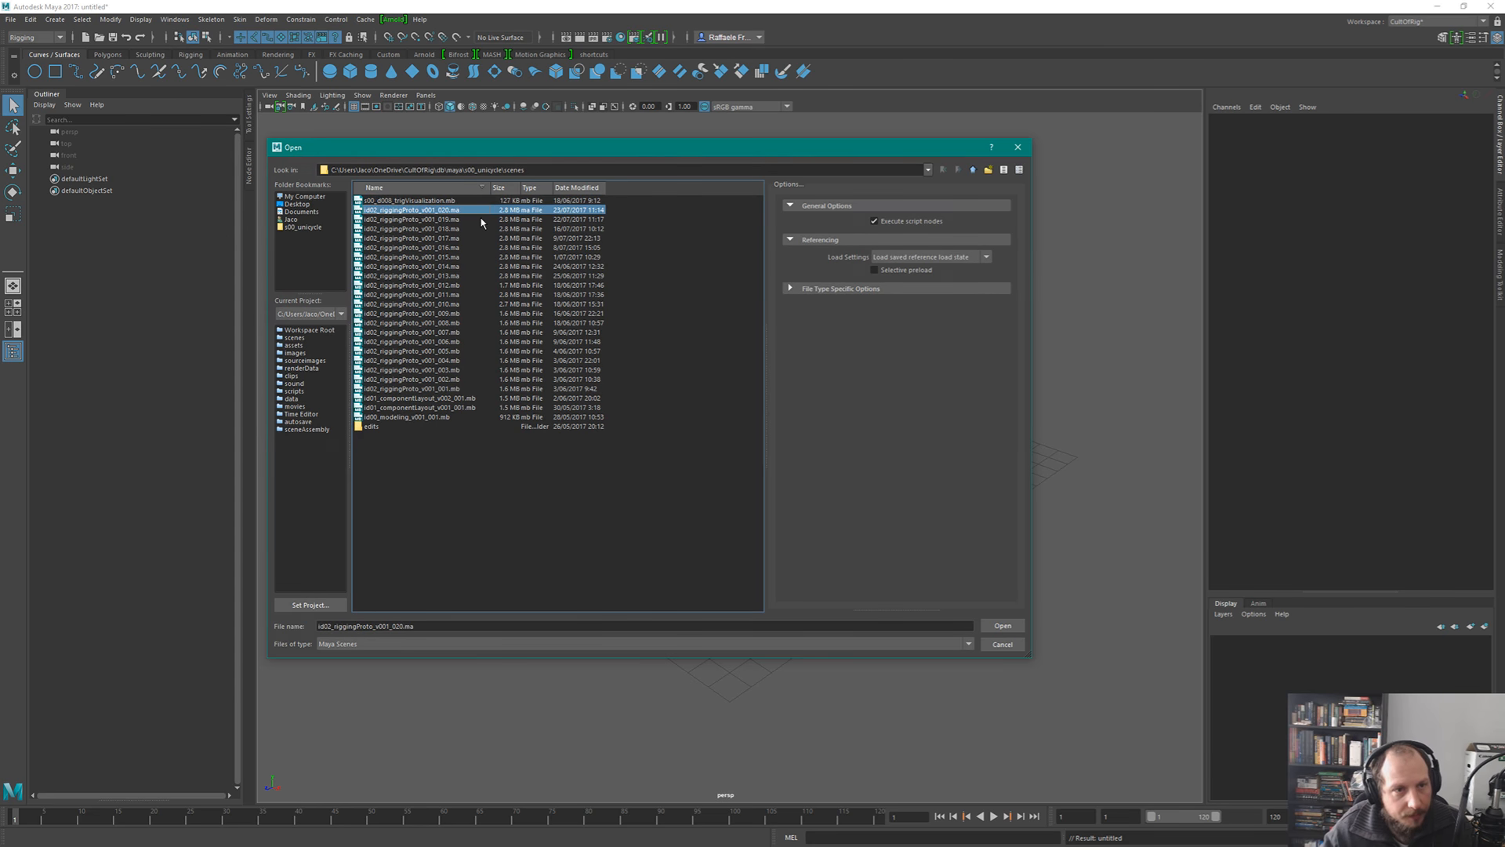
left_click(771, 434)
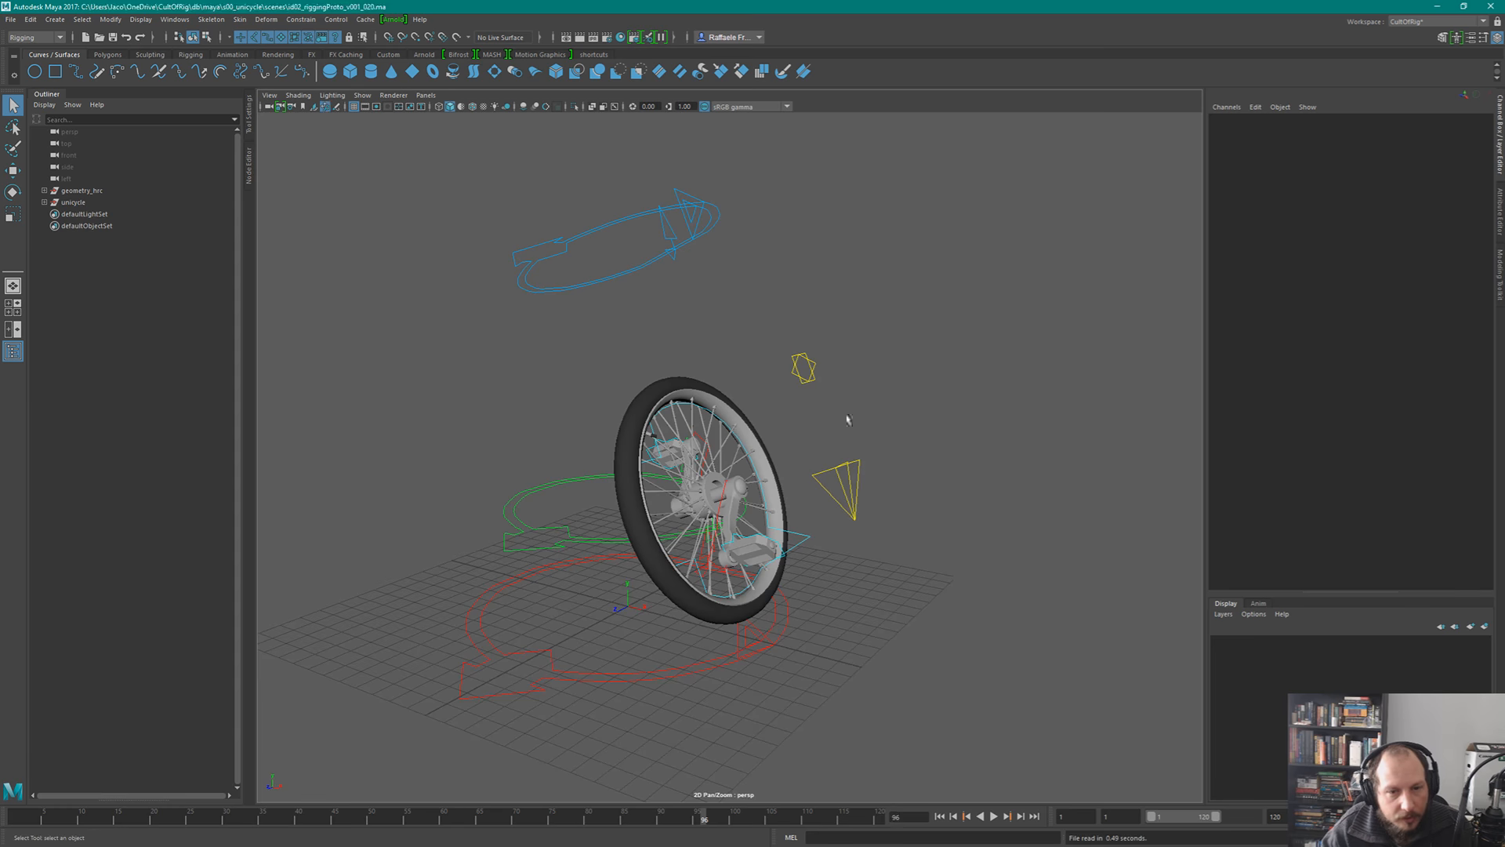
- Move the pedals_M_pedal_IK_ctrl control around the wheel to test how the pedals follow it
left_click(854, 470)
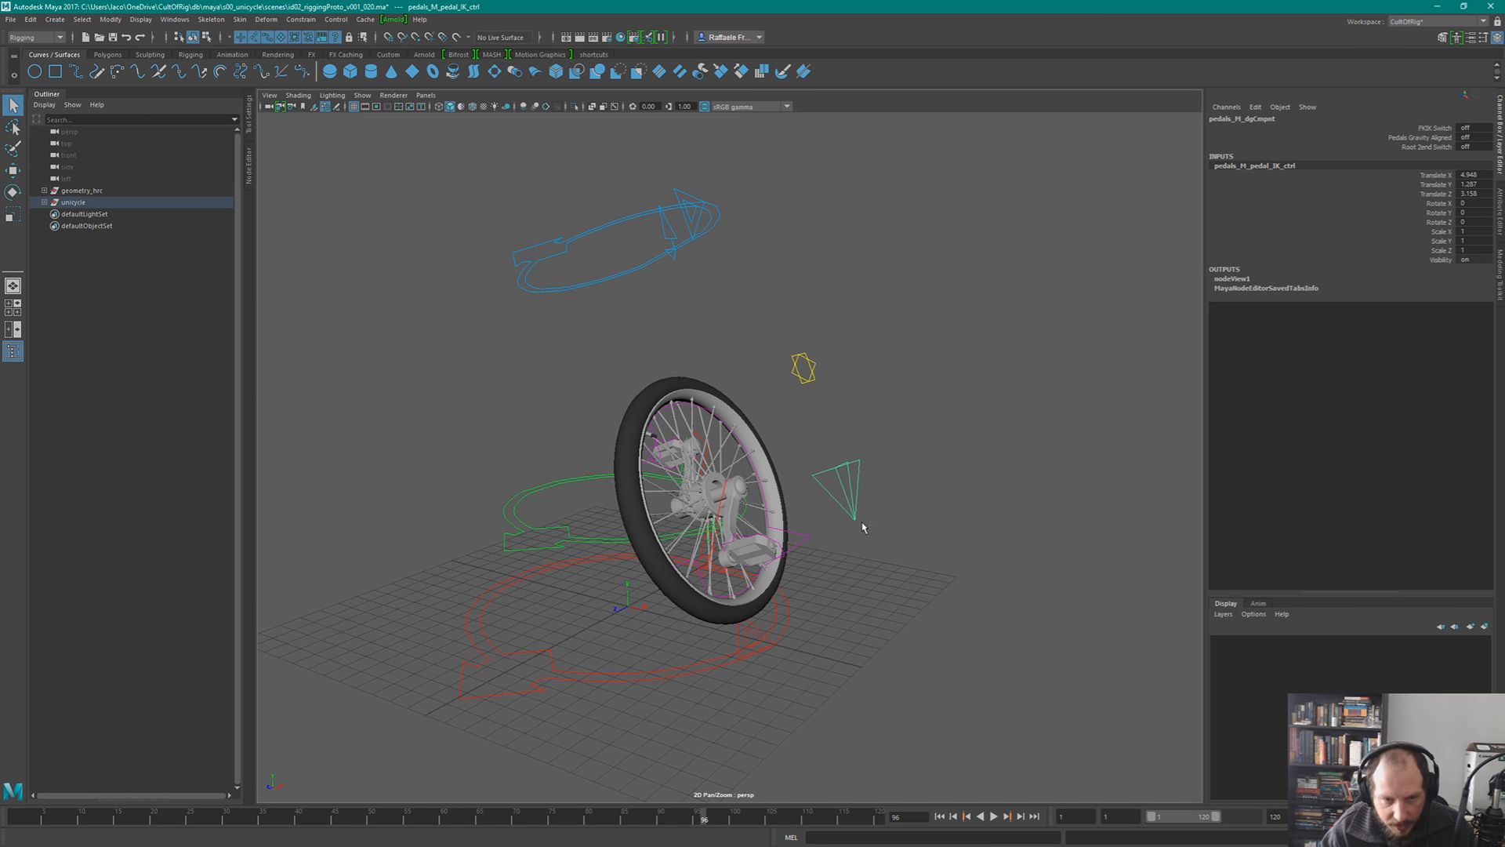
left_click_drag(926, 532, 896, 534, "alt")
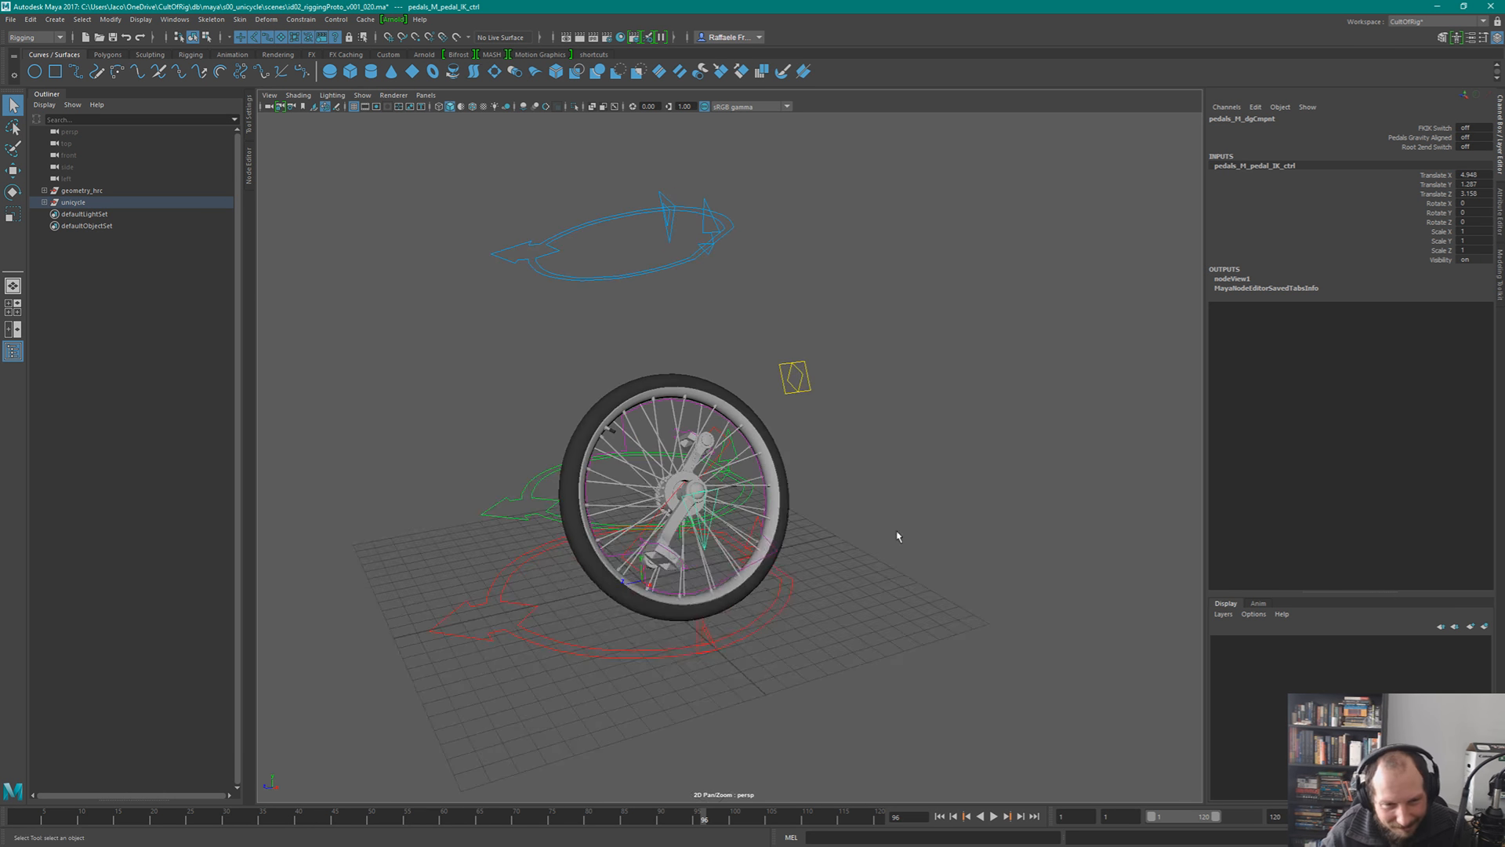
right_click_drag(865, 533, 884, 528, "alt")
left_click_drag(884, 528, 883, 514, "alt")
middle_click_drag(762, 525, 806, 494, "alt")
key("w")
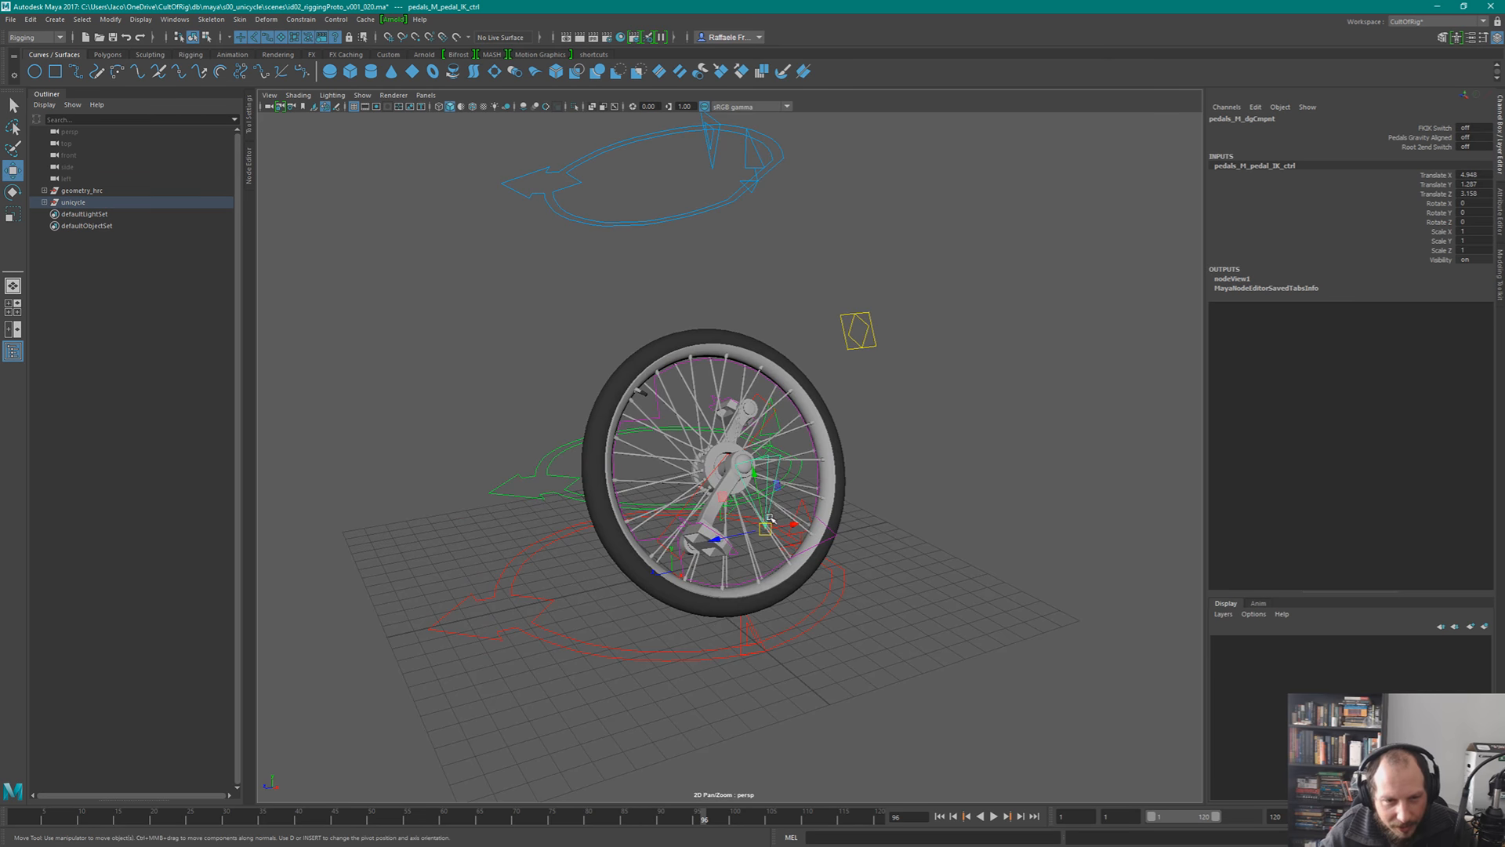
left_click_drag(767, 514, 733, 507, "alt")
left_click_drag(636, 478, 828, 507)
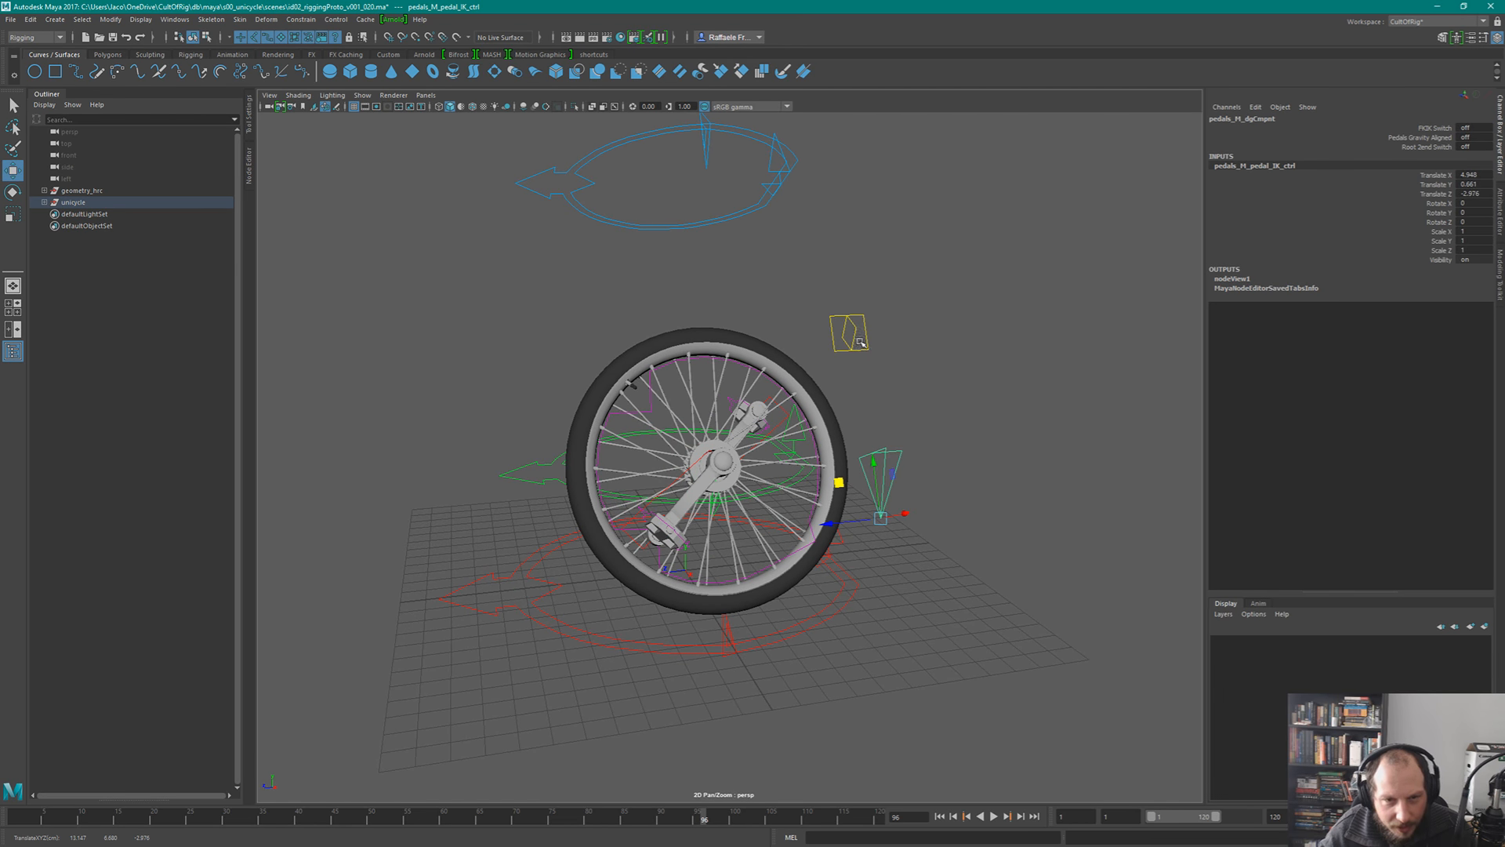
- Turn on the FKIK Switch of the pedals through the pedals_M_settings_ctrl control
left_click(833, 318)
left_click(1432, 129)
middle_click_drag(1055, 234, 1149, 232)
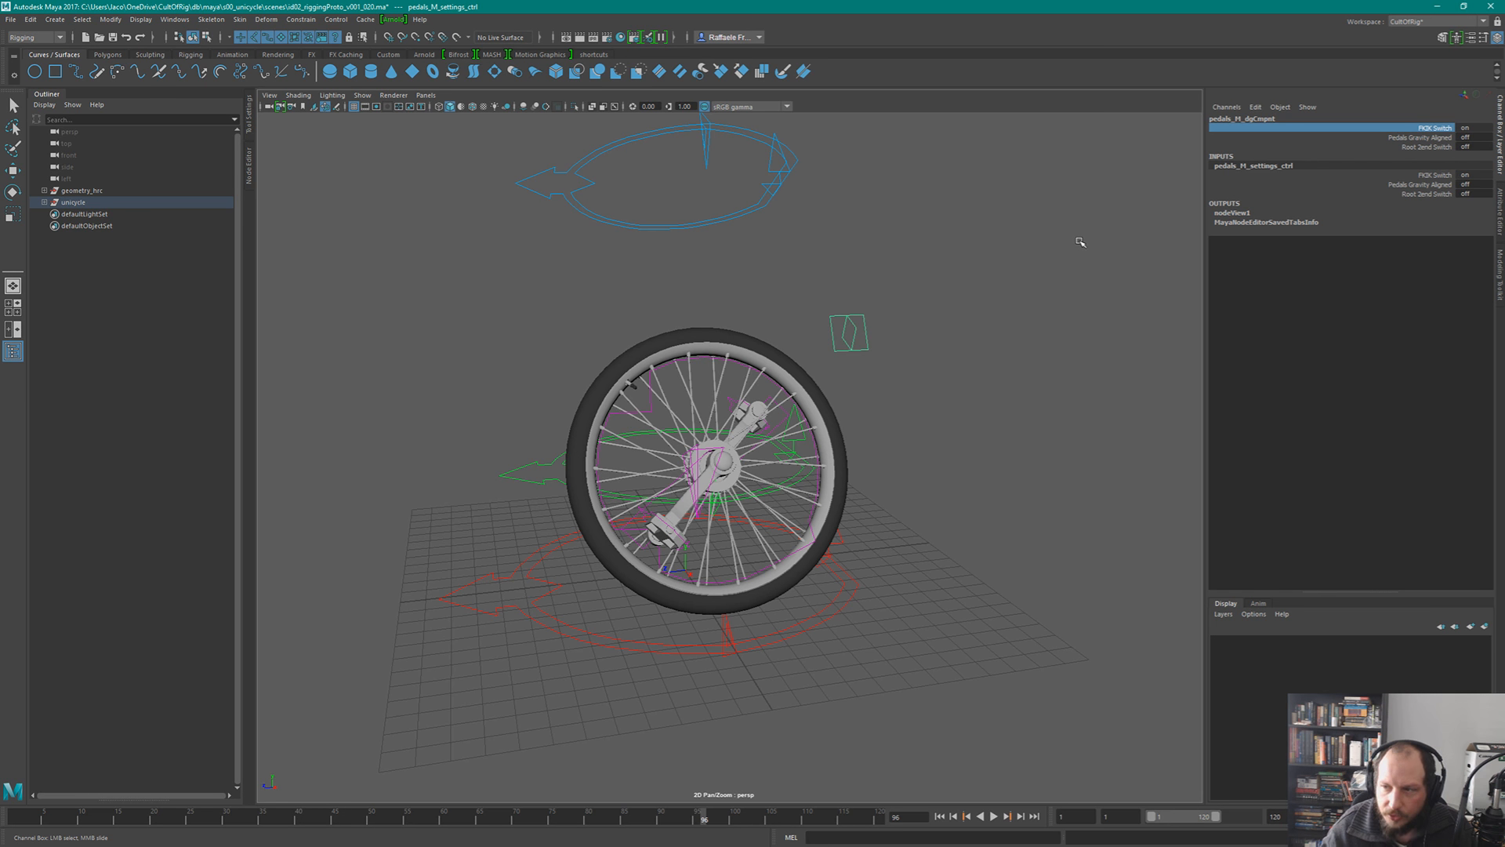
left_click_drag(1080, 242, 1064, 353, "alt")
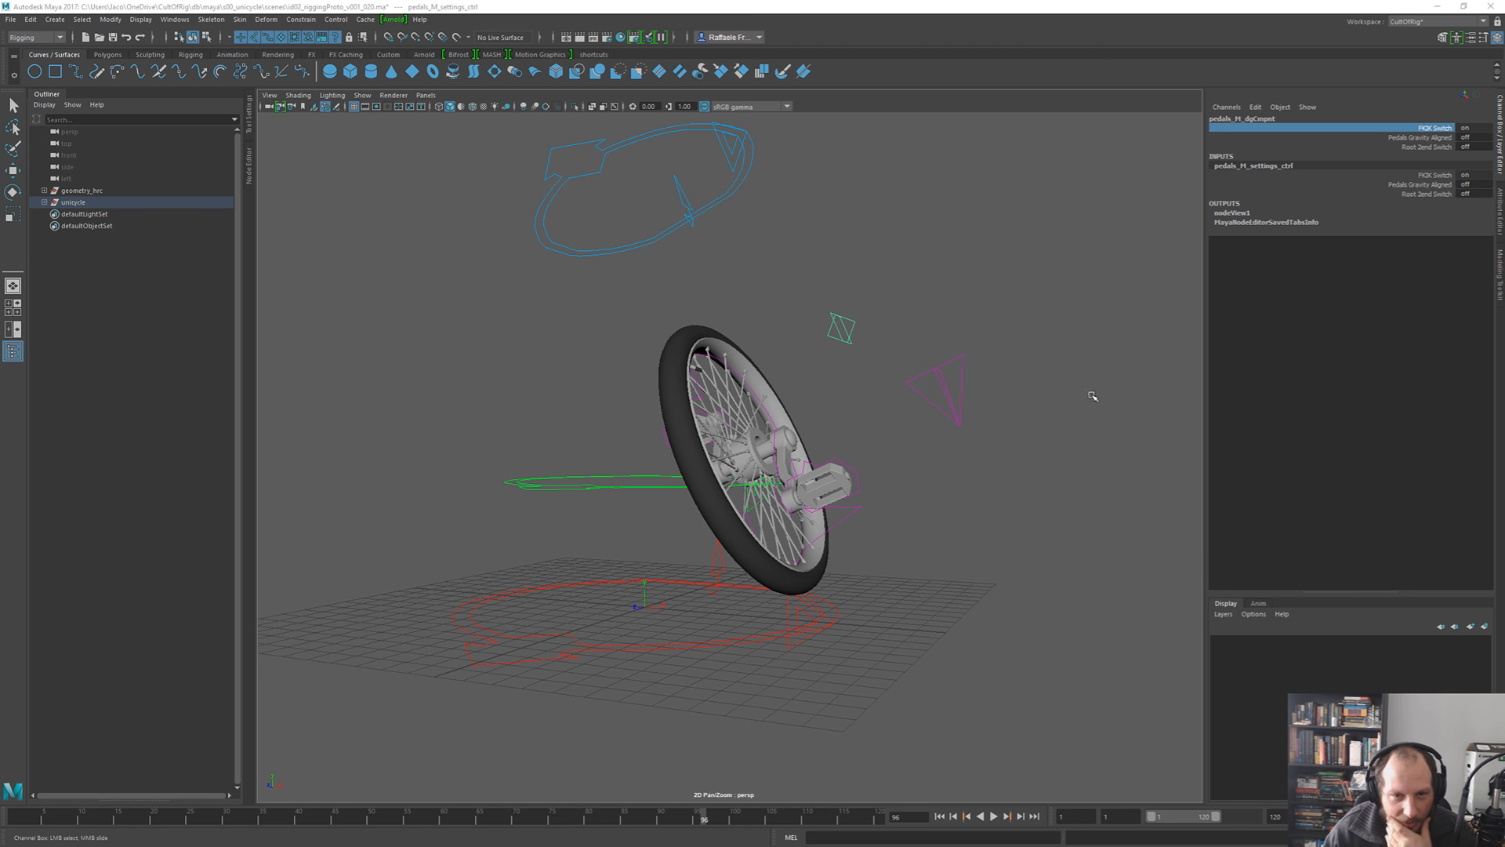
- Select the pedals_M_pedal_IK_ctrl control and expand the unicycle hierarchy in the Outliner
left_click_drag(912, 341, 970, 435)
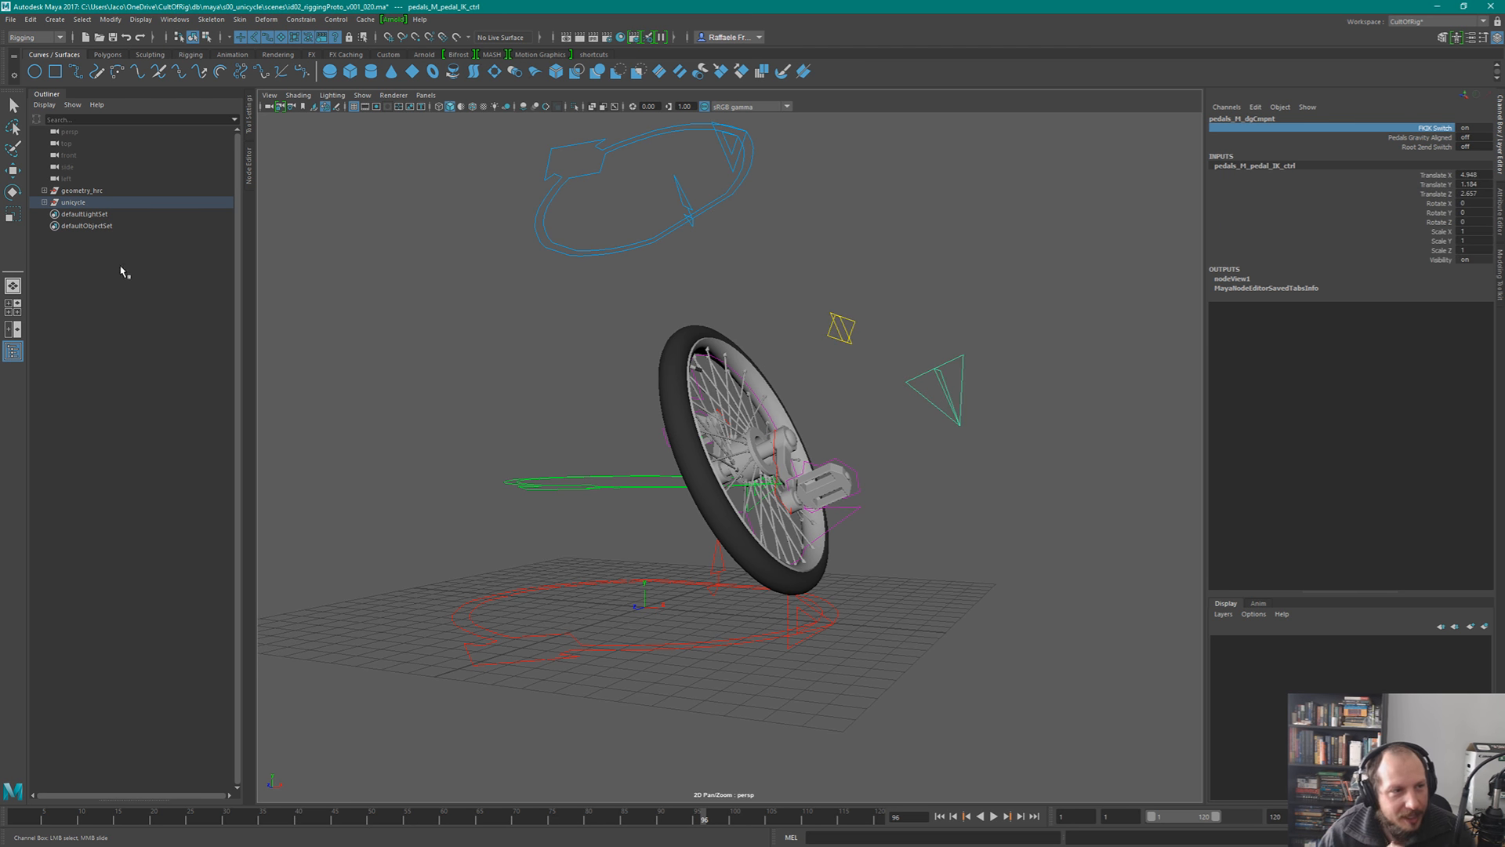
left_click(45, 202)
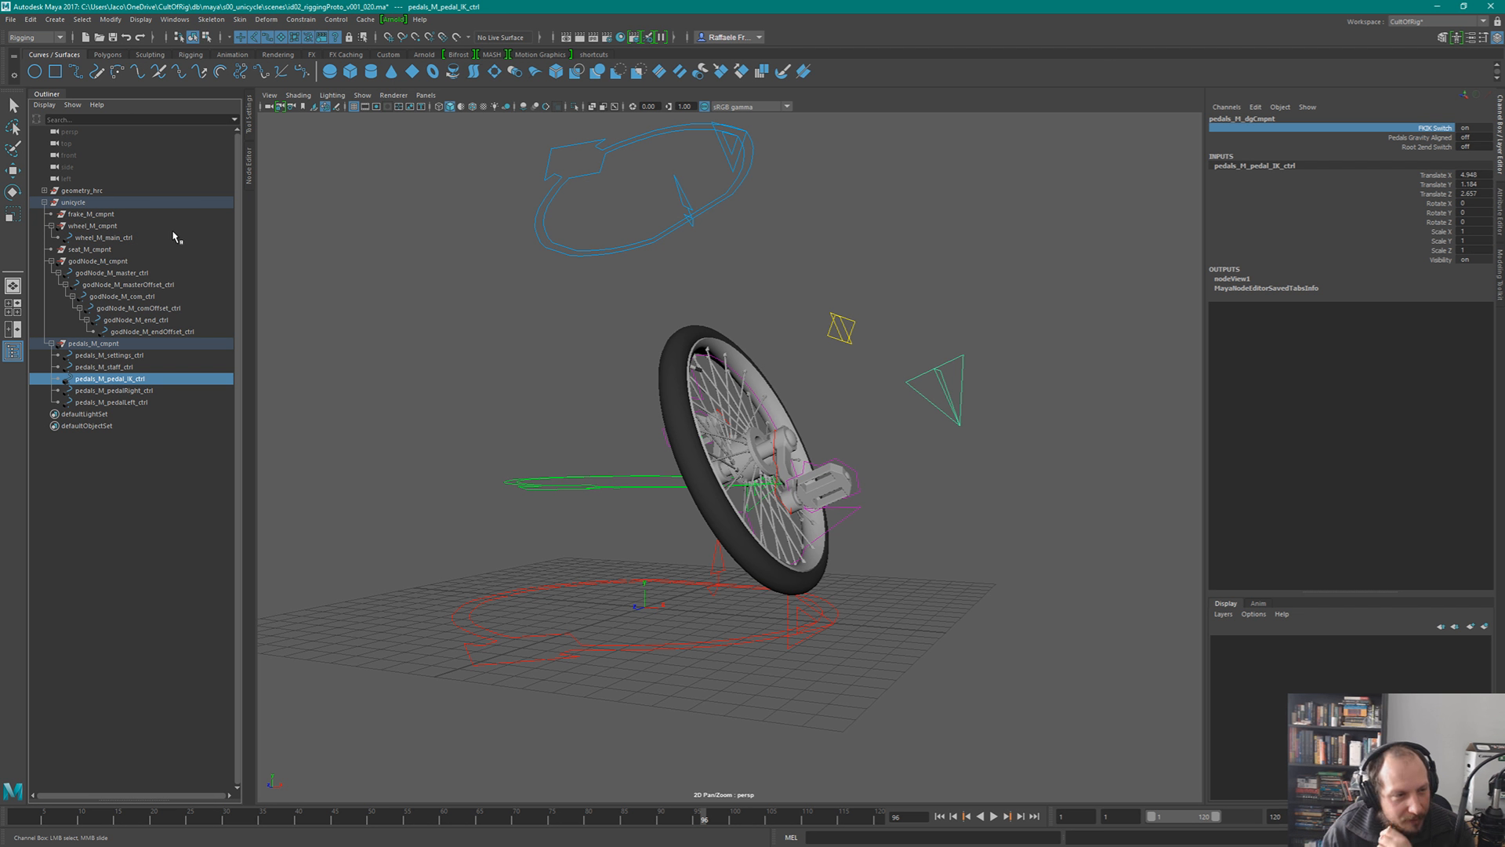
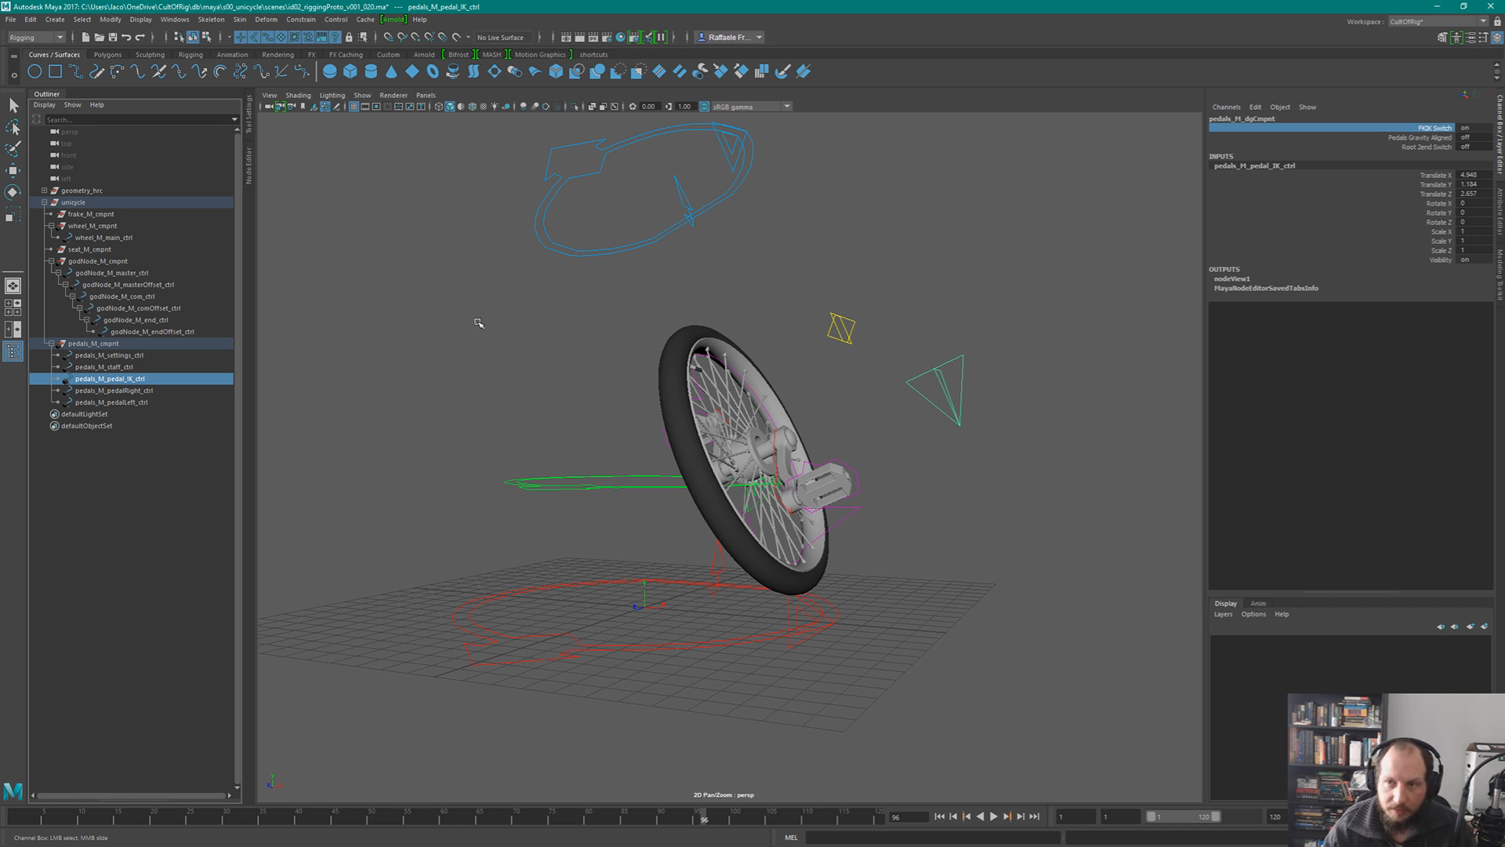
- Try moving the godNode_M_cmpnt component group in the viewport, and undo the move
left_click(107, 226)
key("w")
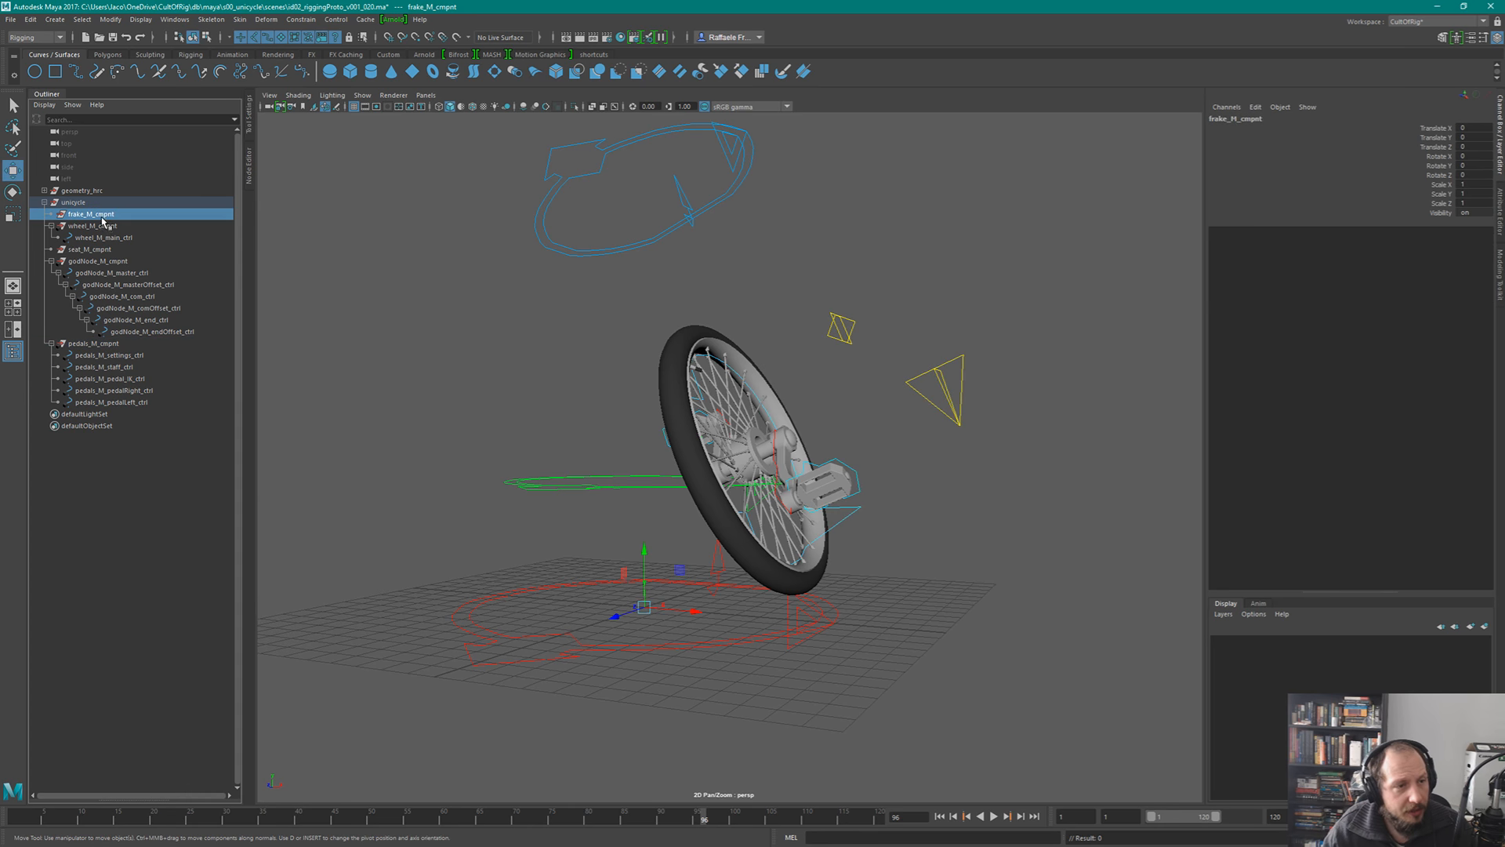
left_click(107, 263, "ctrl")
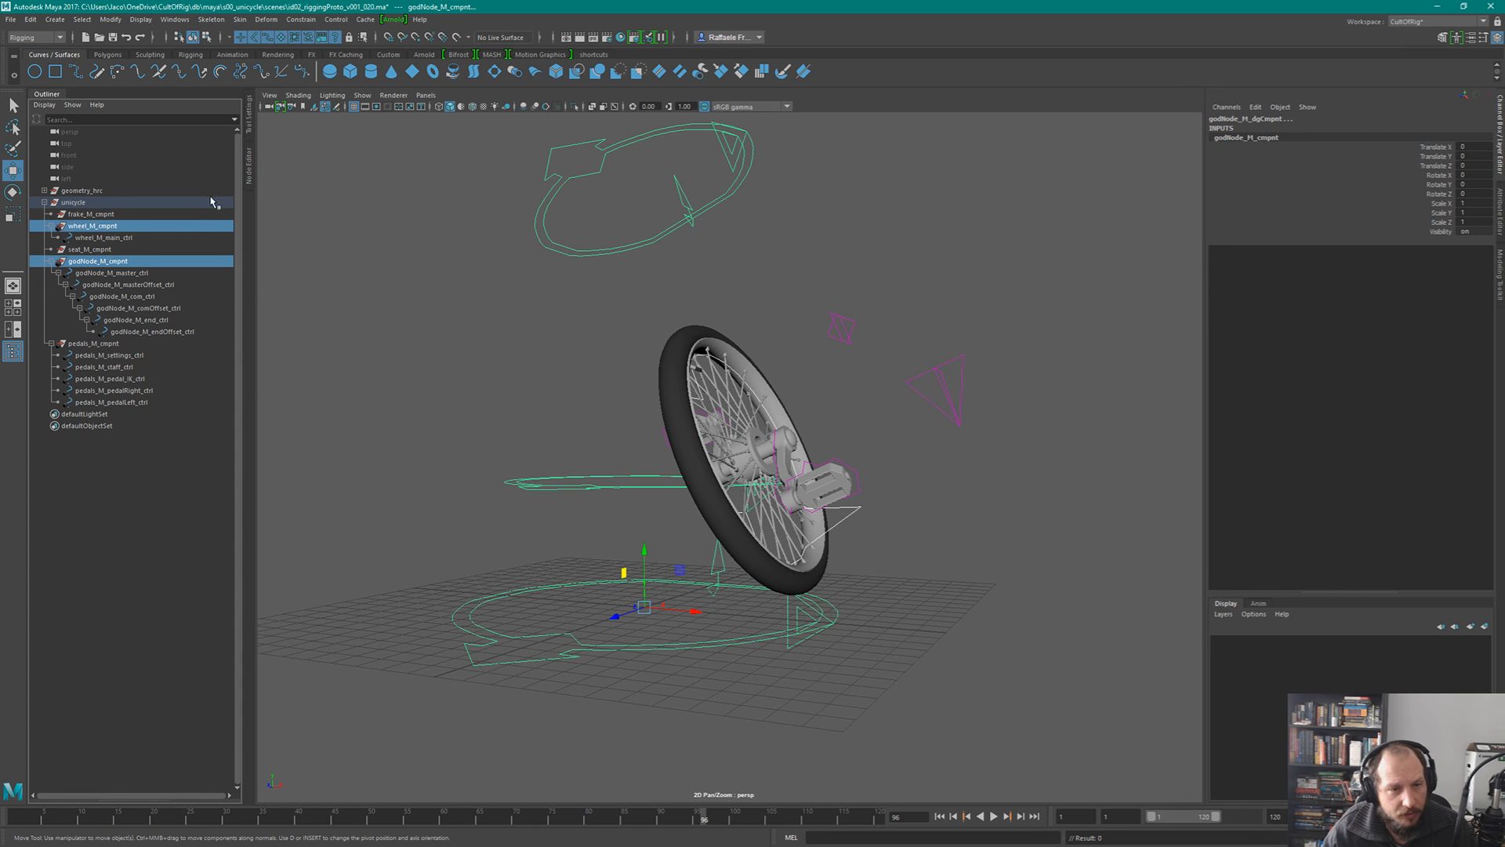
left_click(102, 261)
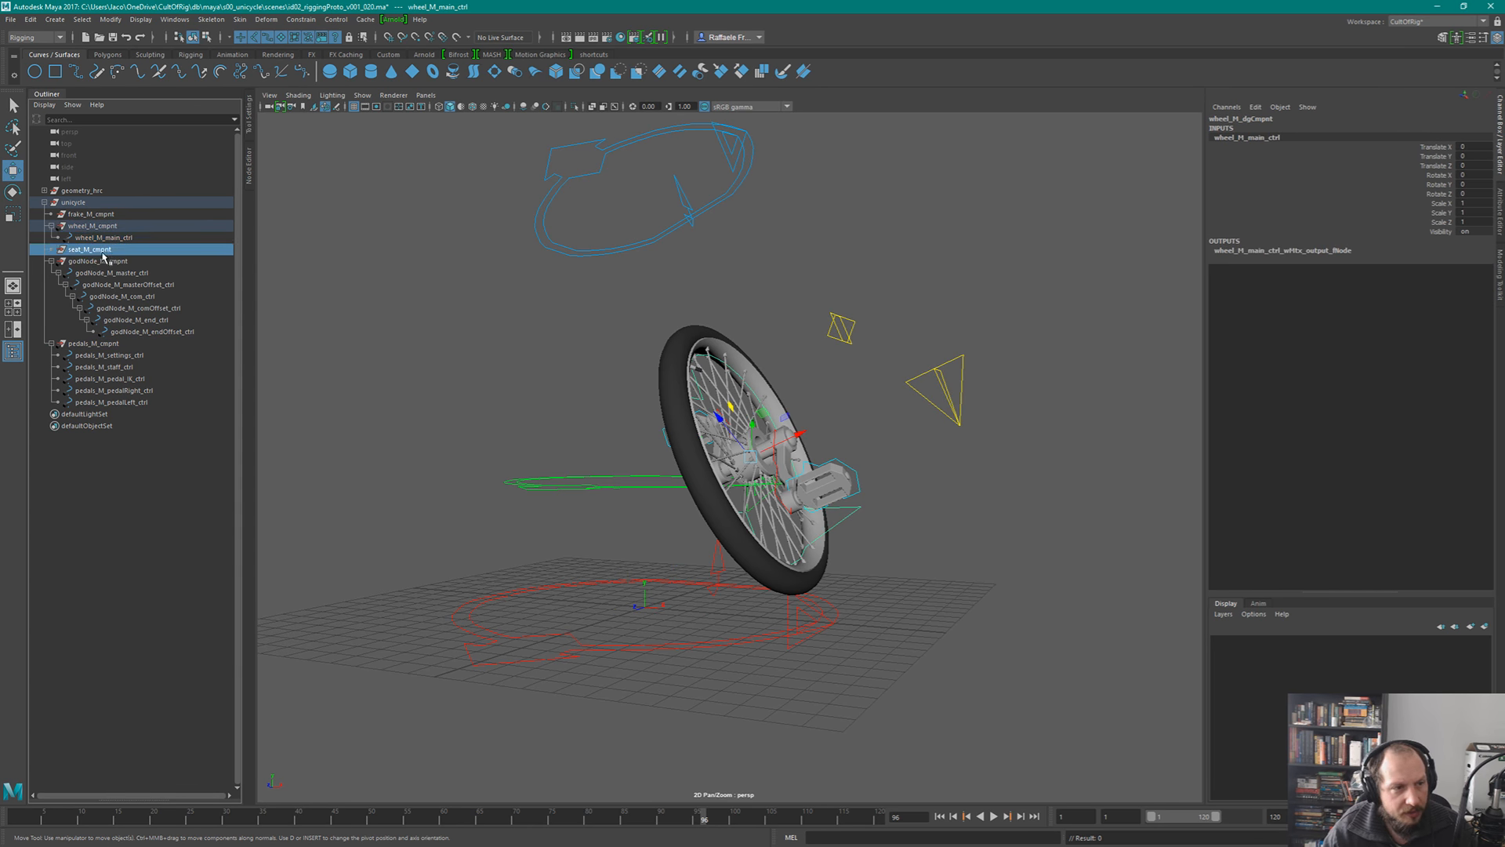
left_click_drag(649, 605, 710, 563)
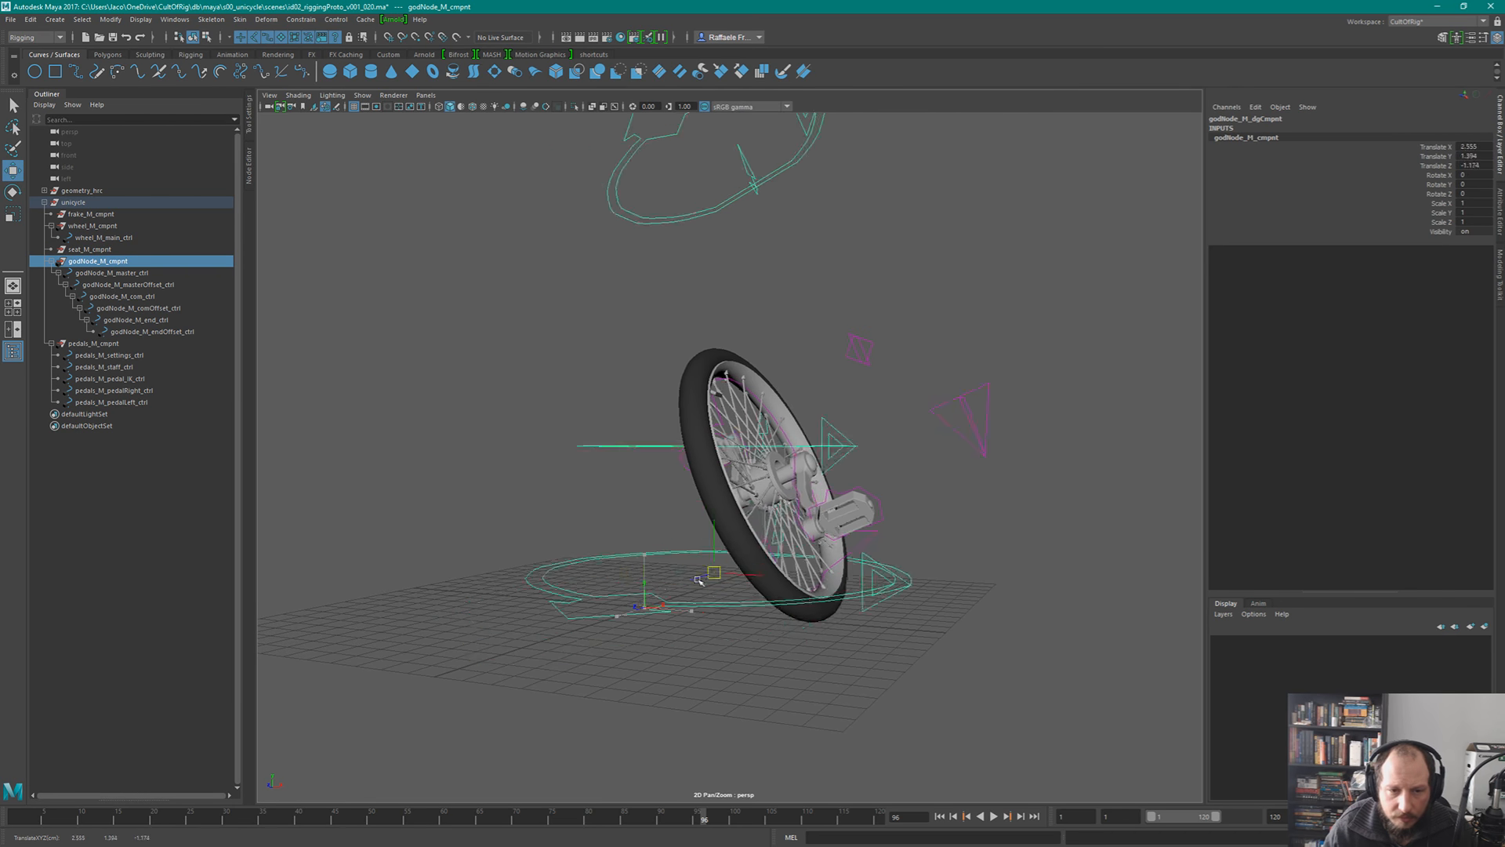
key("ctrl+z")
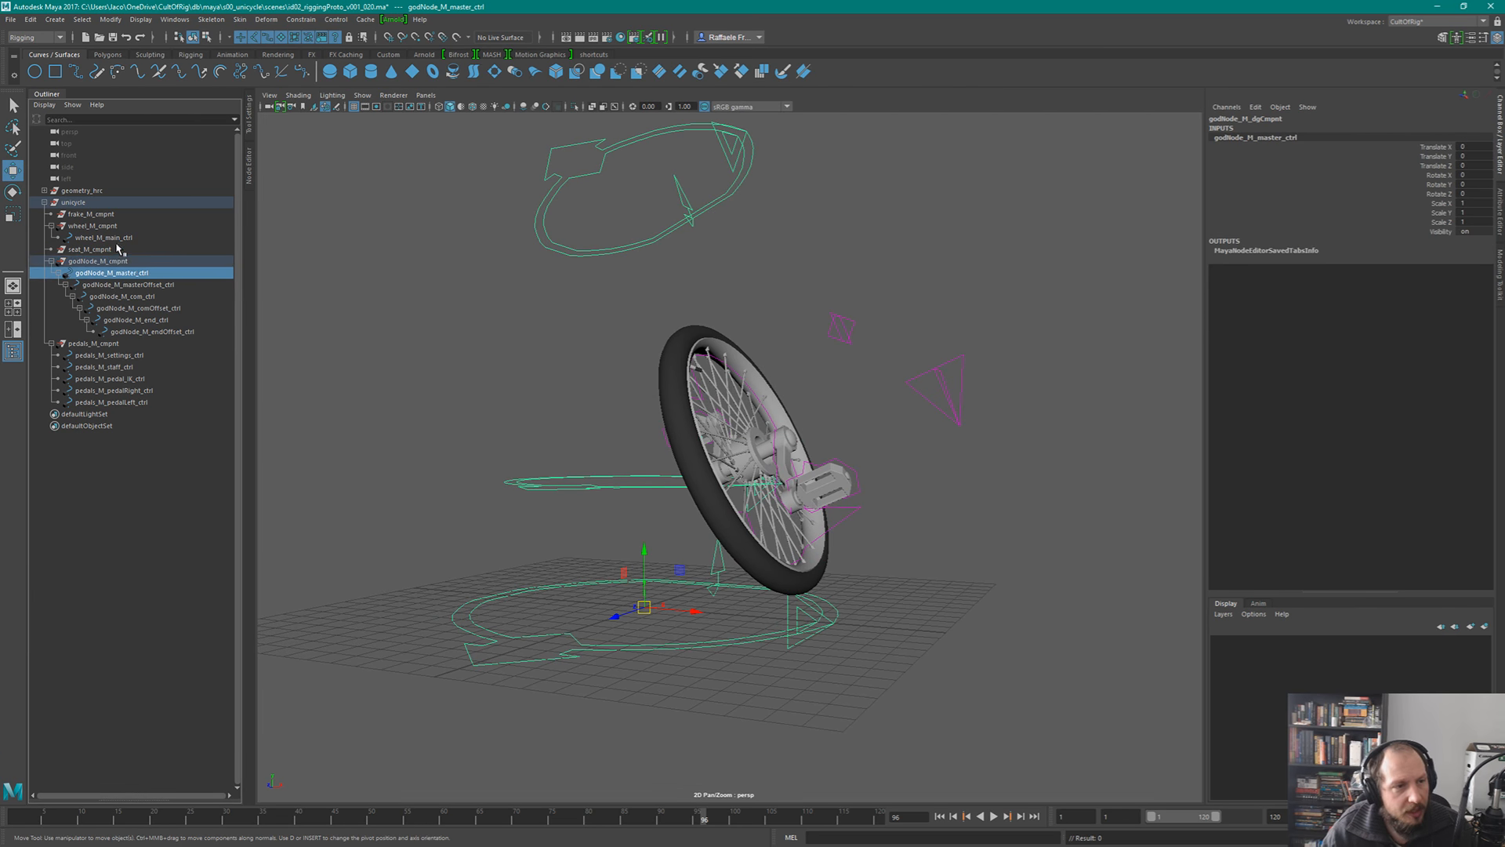
- Select wheel_M_main_ctrl together with all the godNode and pedals controls in the Outliner
left_click(126, 249)
left_click(124, 237)
left_click(182, 273, "ctrl")
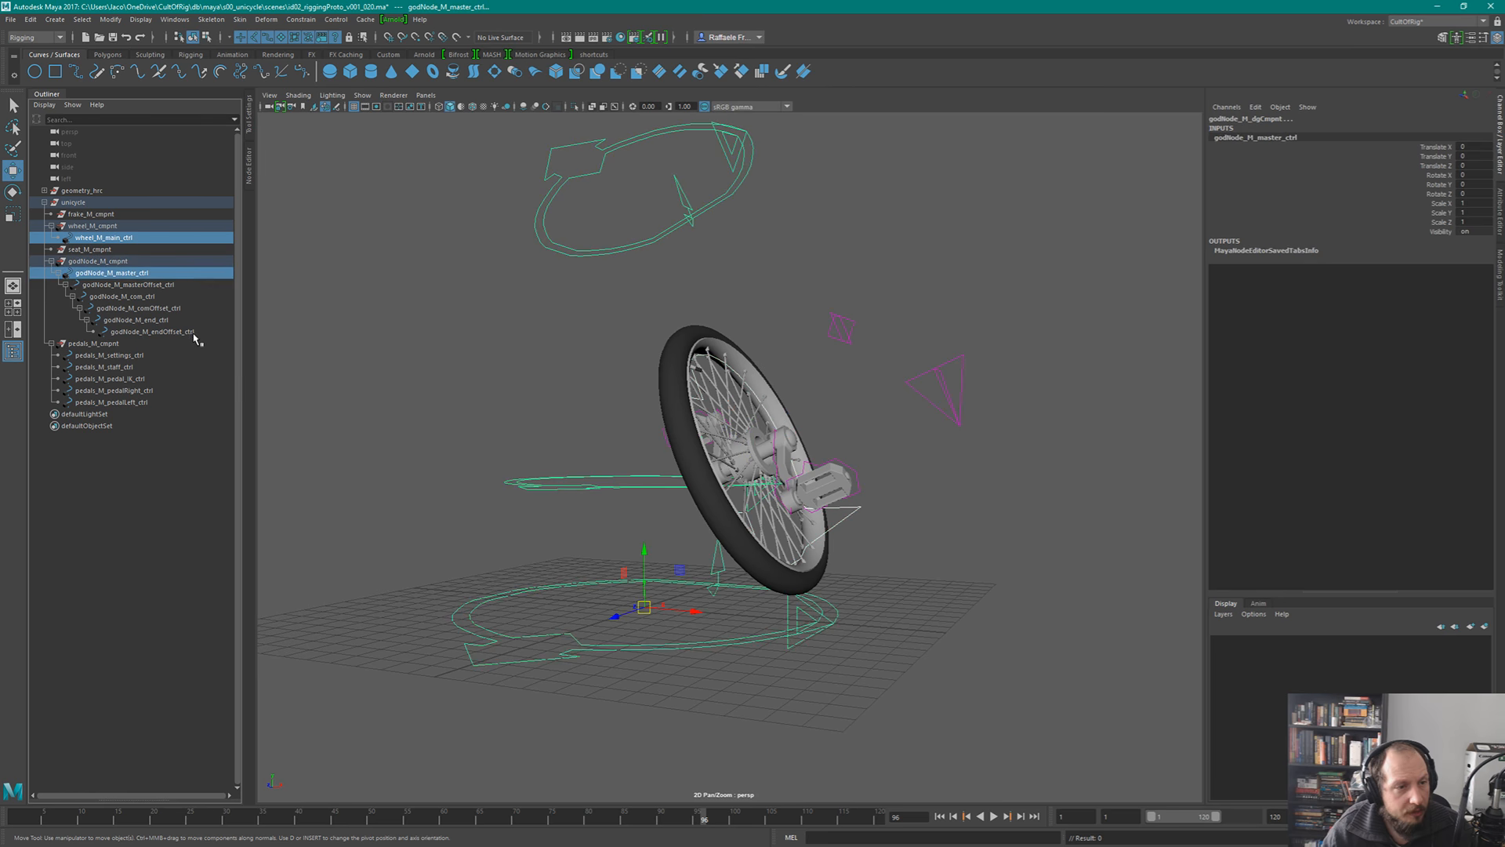
left_click(215, 329, "shift")
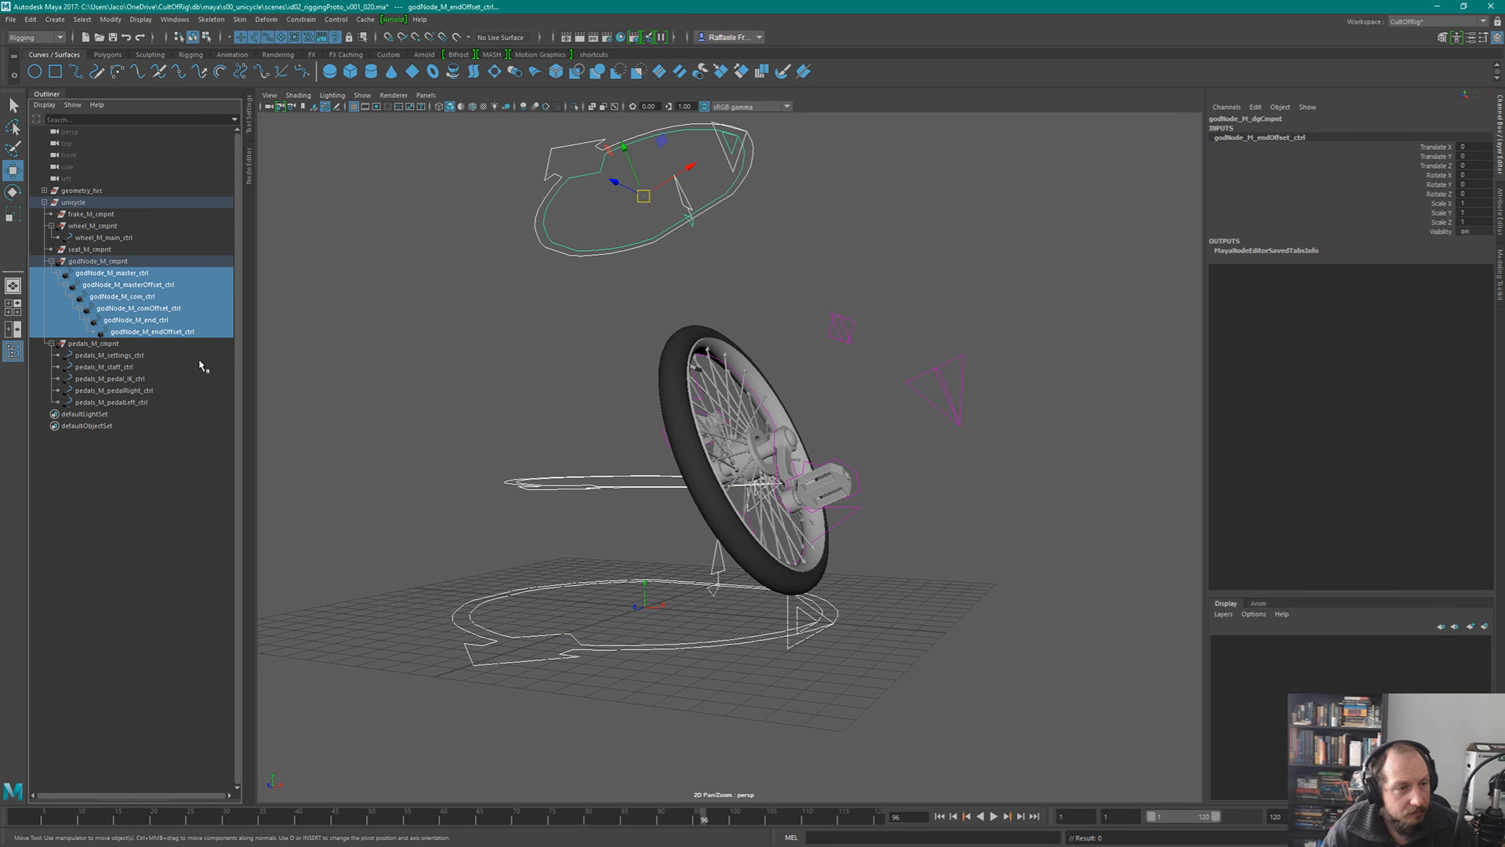
left_click(200, 359)
left_click_drag(200, 359, 202, 398)
left_click(219, 334, "ctrl")
double_click(219, 321, "ctrl")
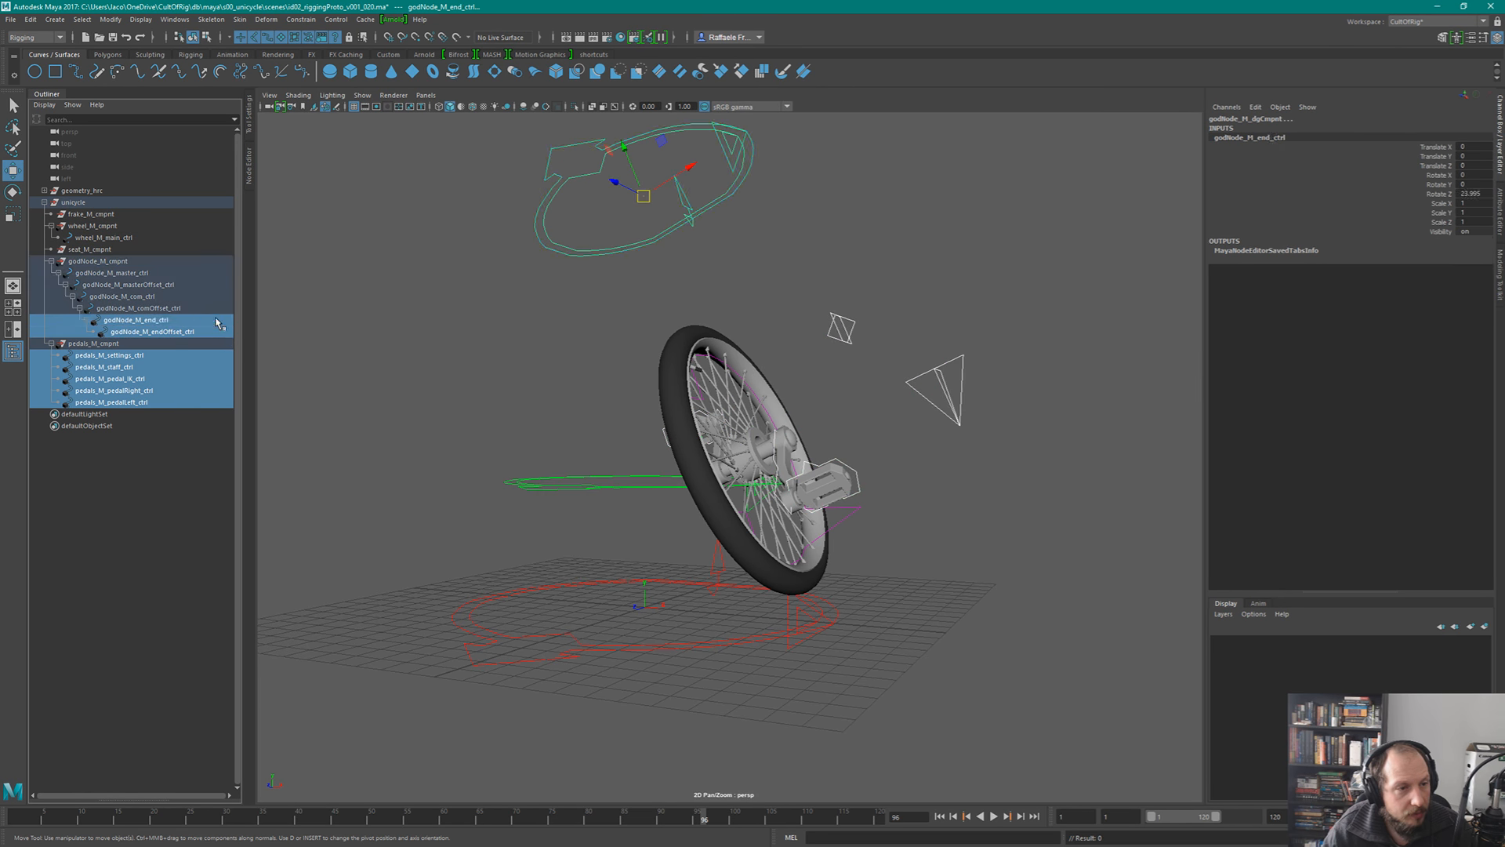
left_click(216, 309, "ctrl")
left_click(212, 298, "ctrl")
left_click(211, 286, "ctrl")
left_click(209, 274, "ctrl")
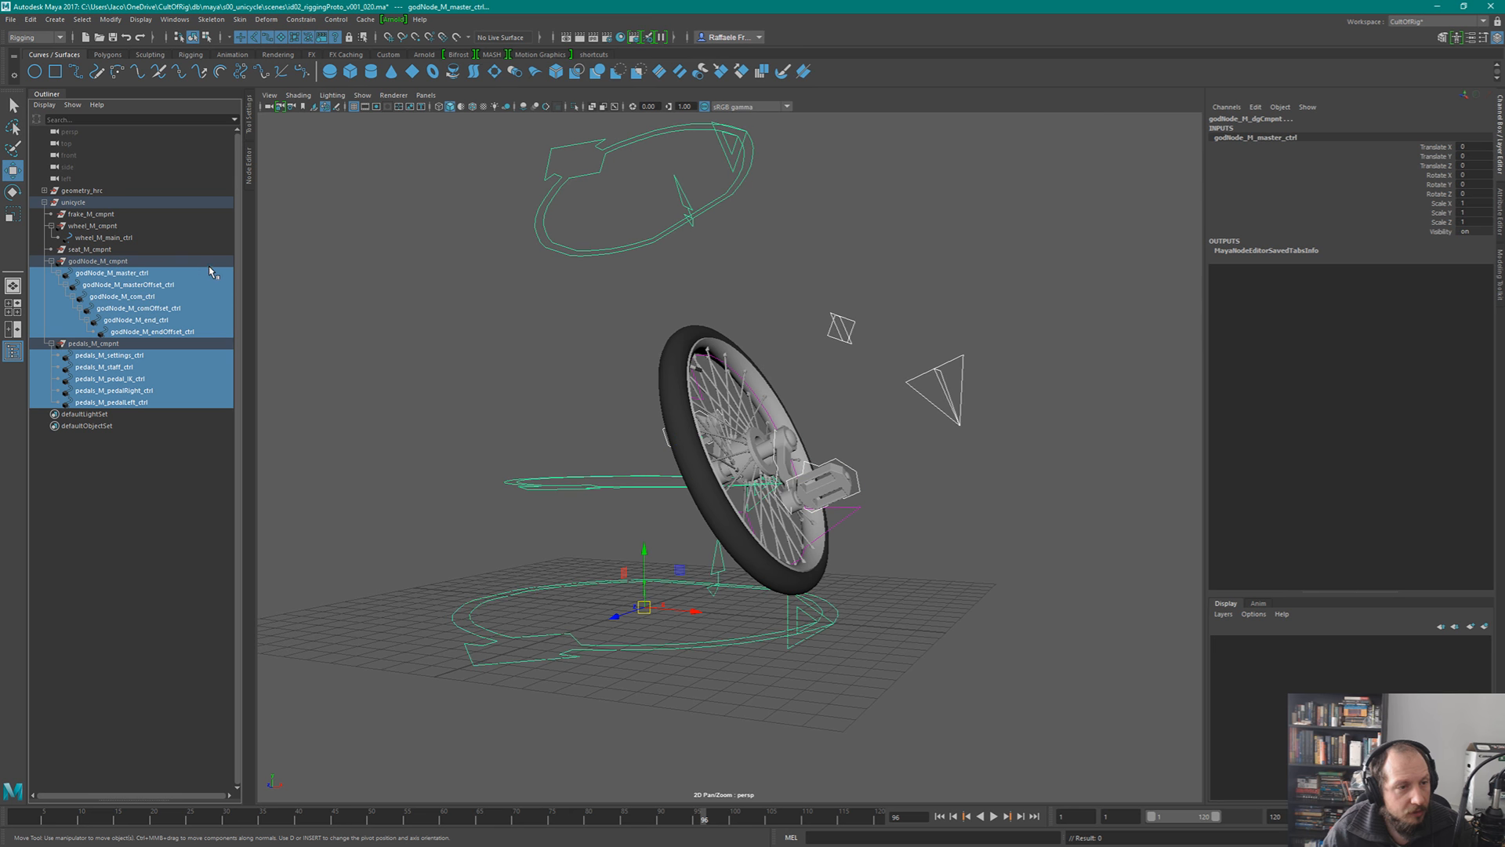
left_click(196, 238, "ctrl")
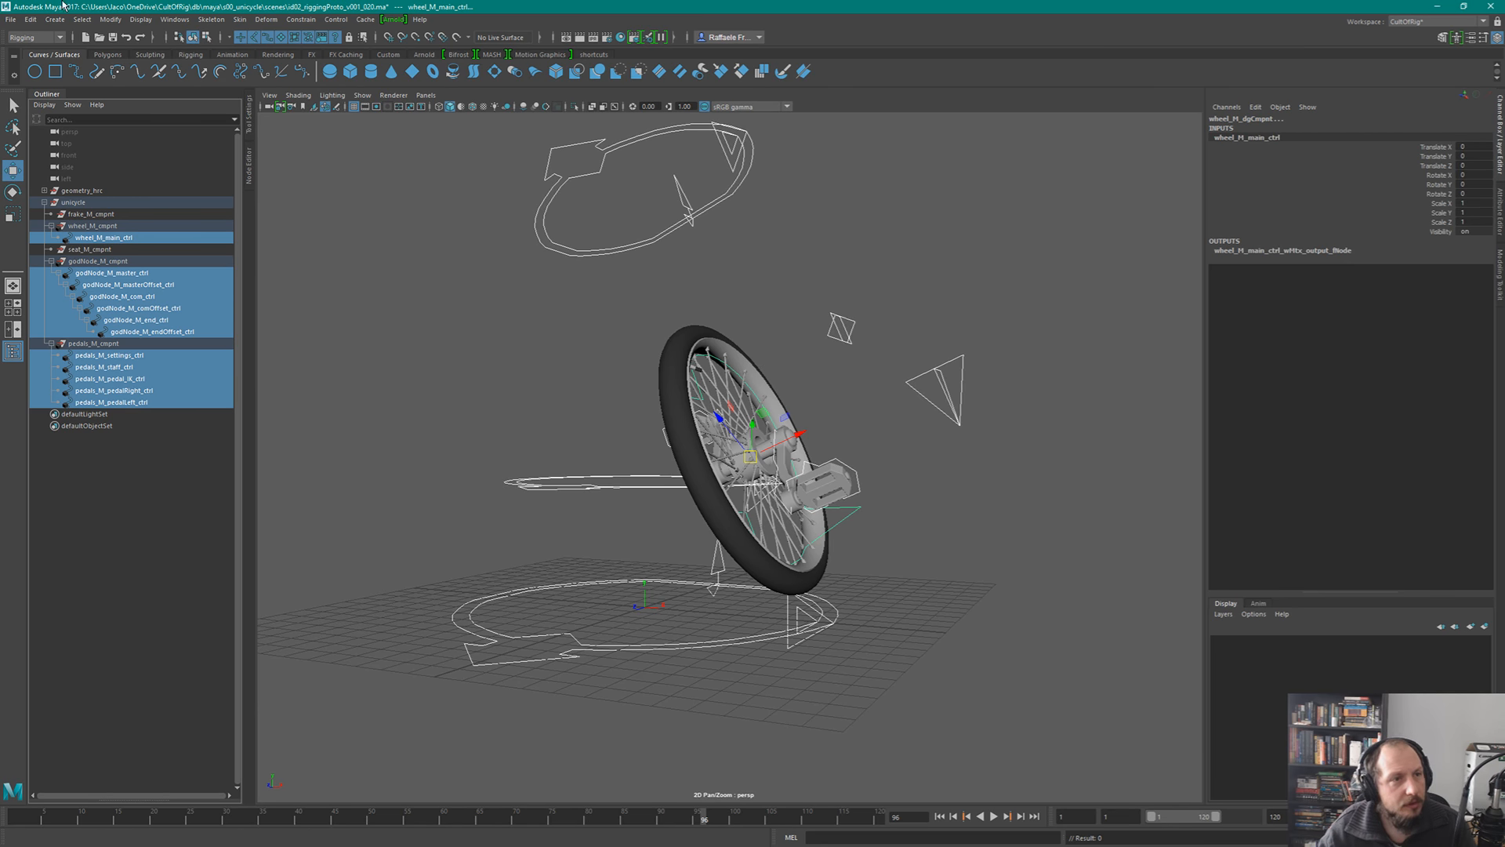
- Try the Select Details heads-up display in the viewport
left_click(141, 19)
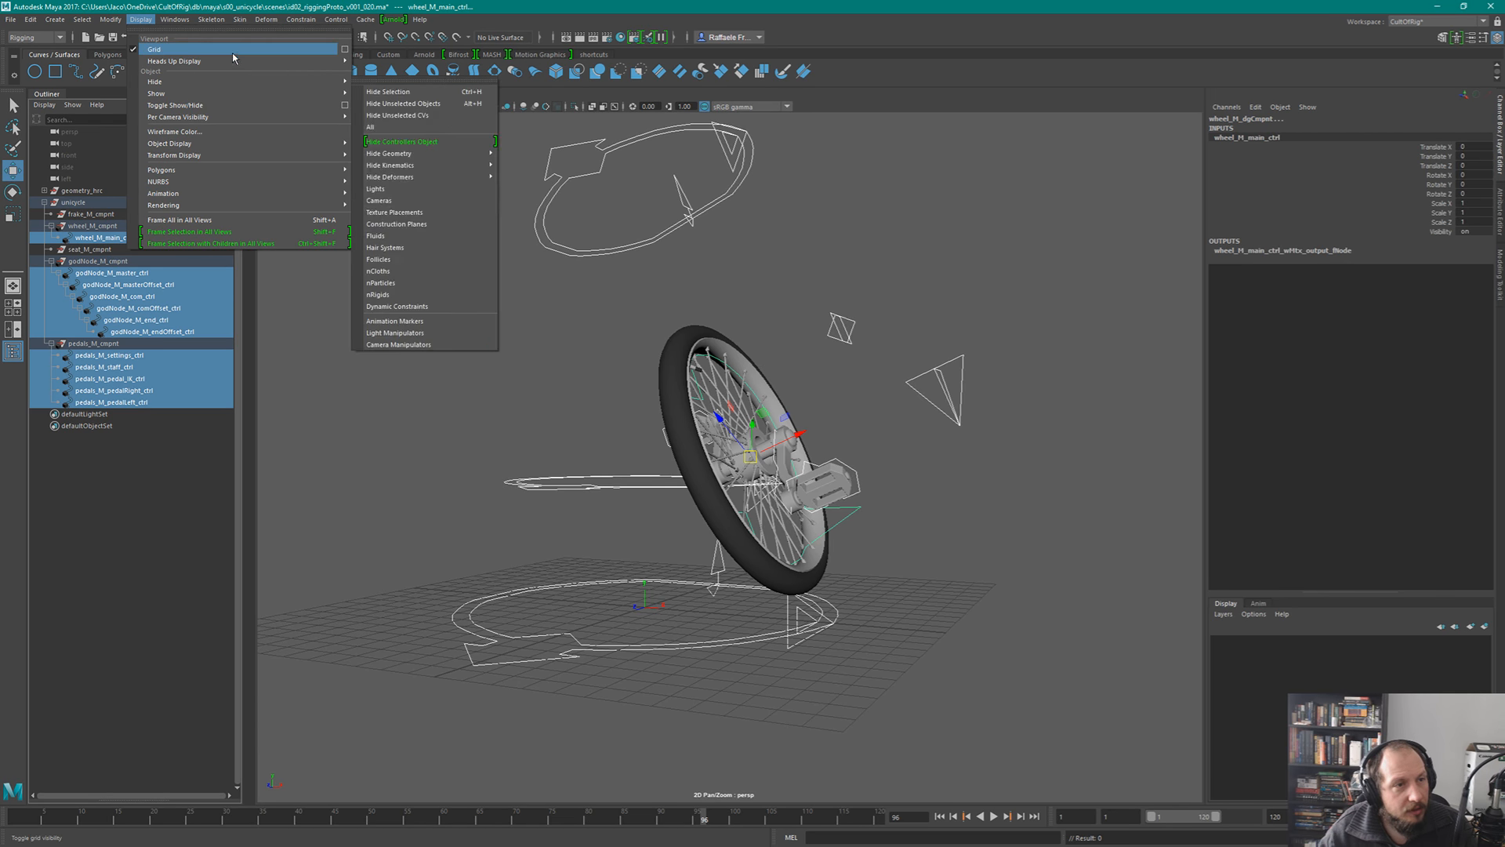
mouse_move(227, 63)
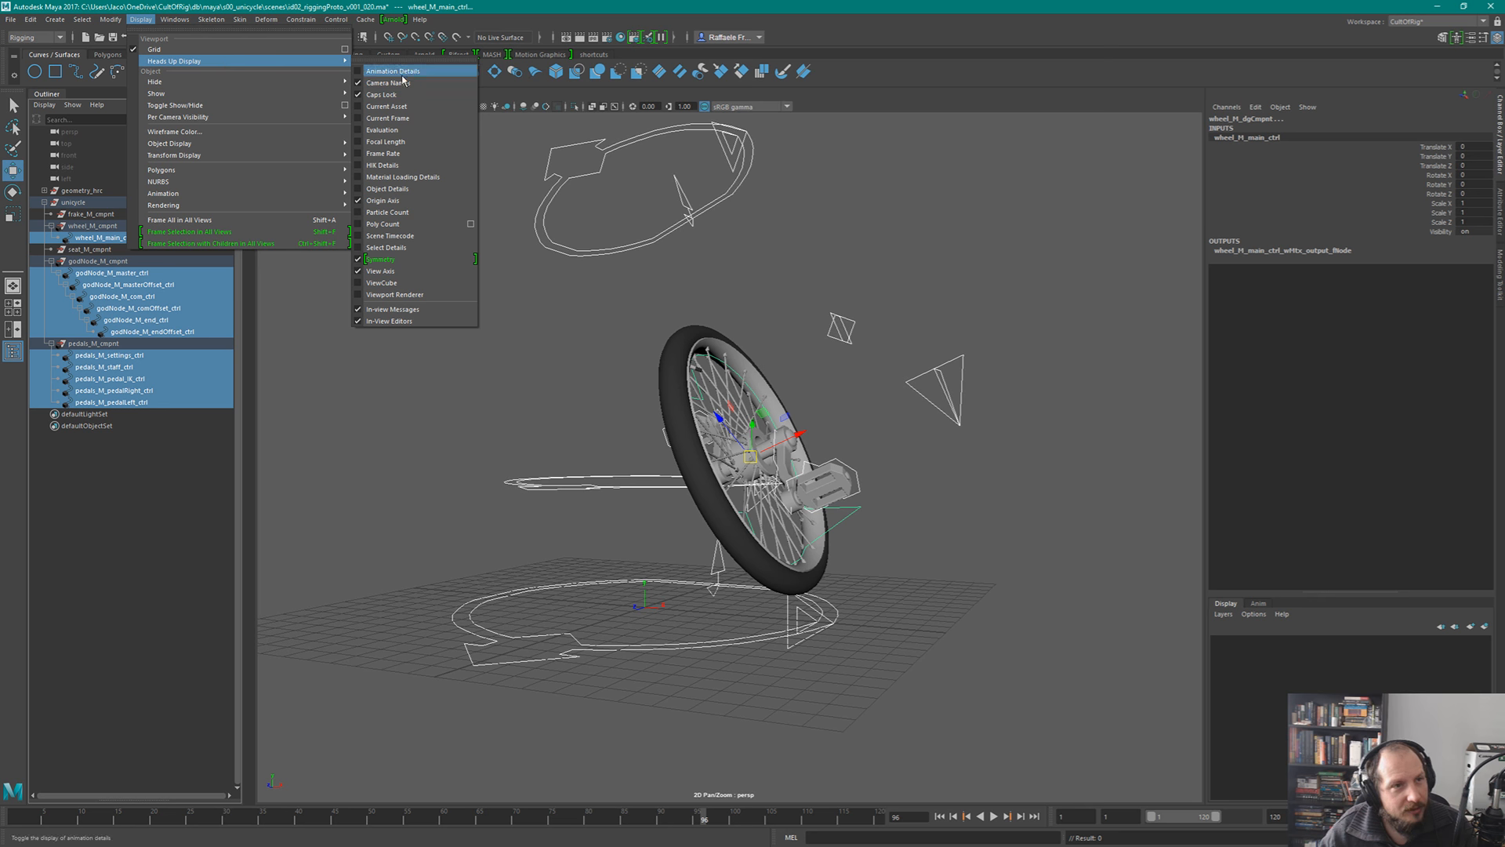
left_click(392, 247)
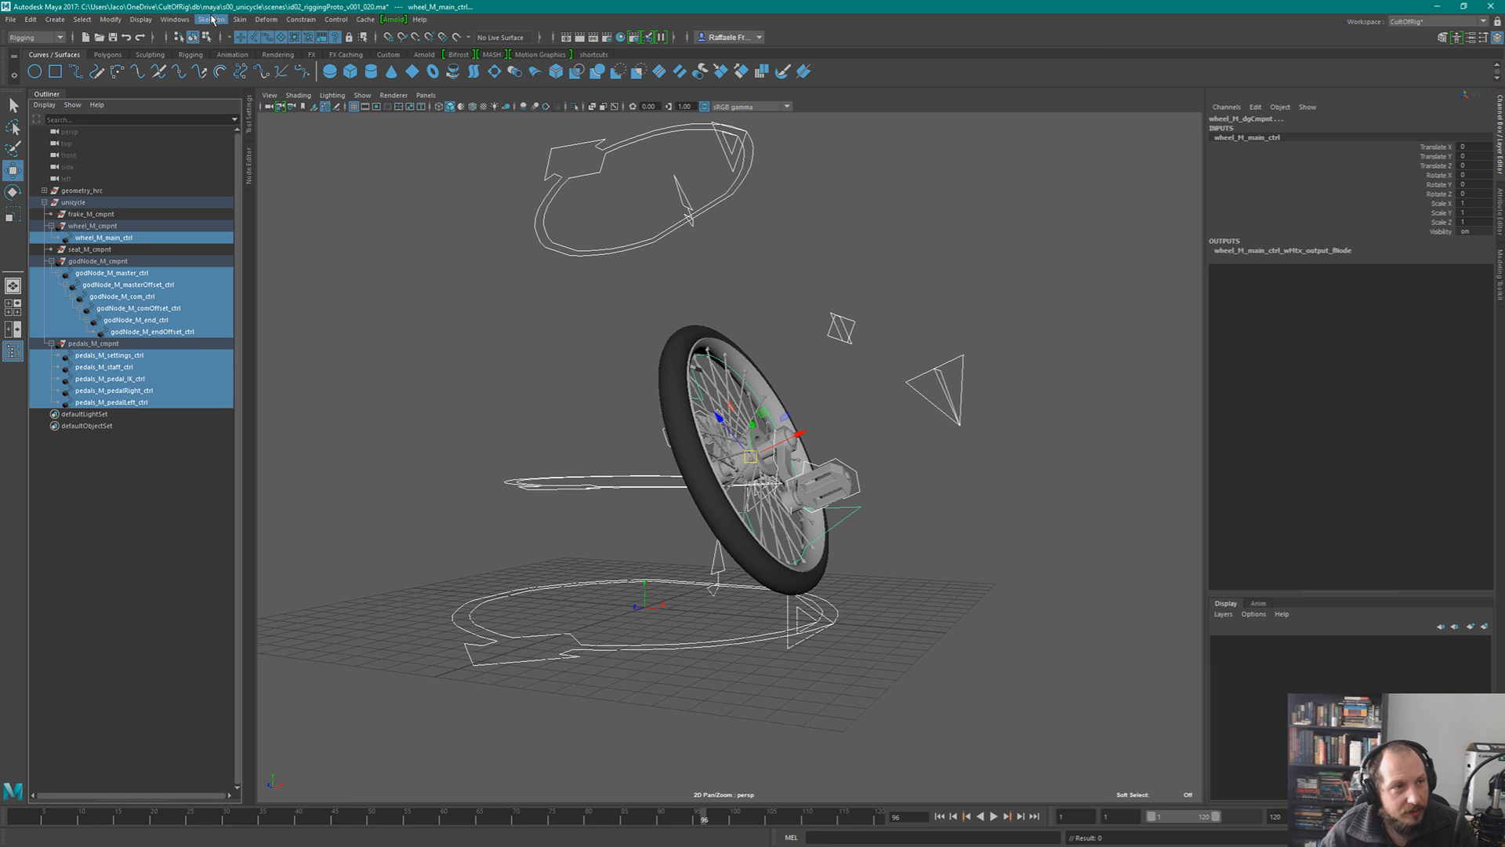
left_click(176, 19)
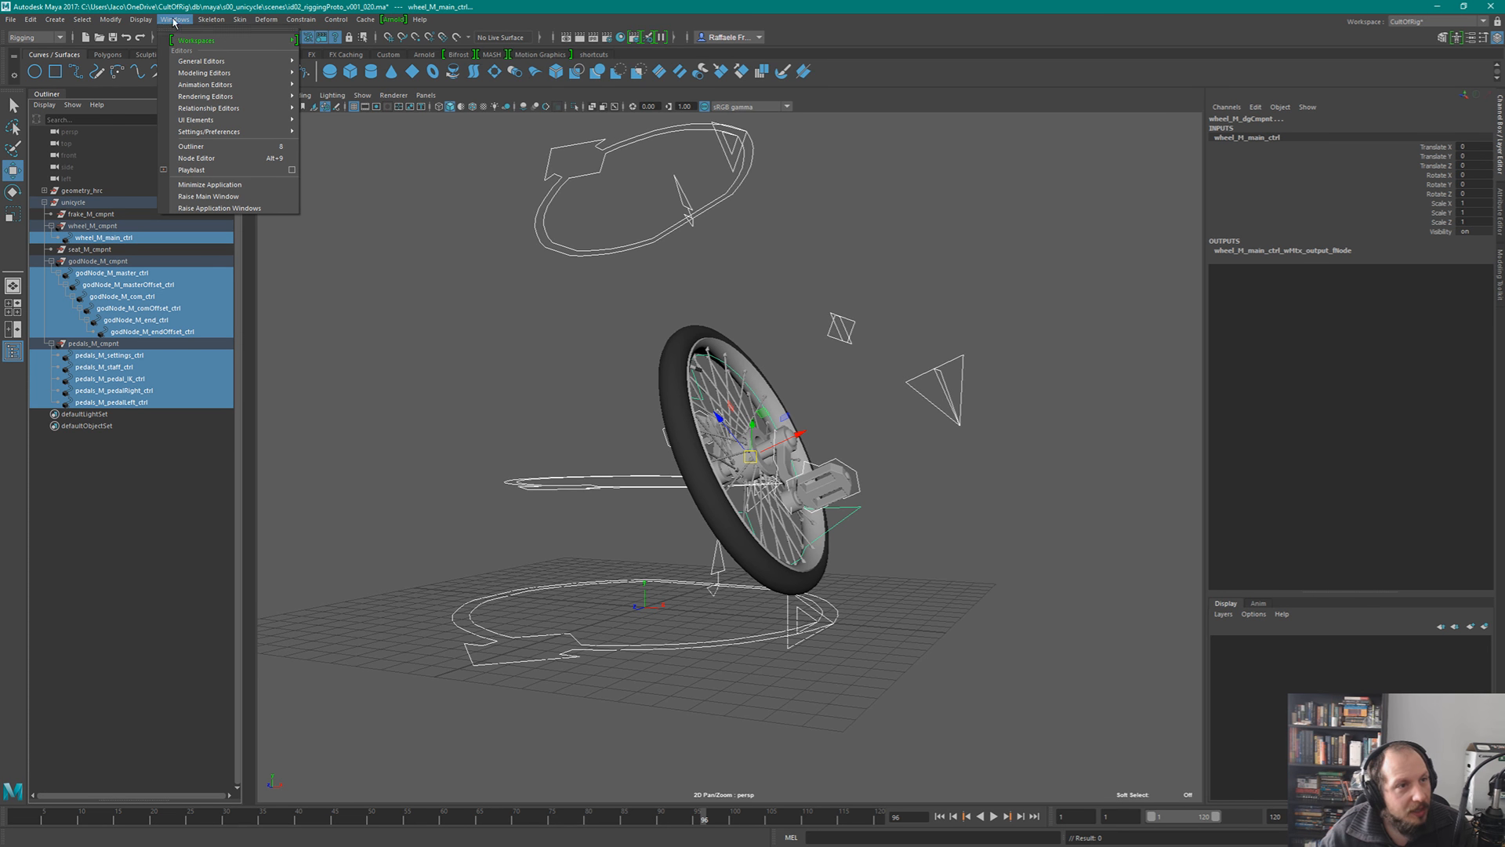
mouse_move(298, 62)
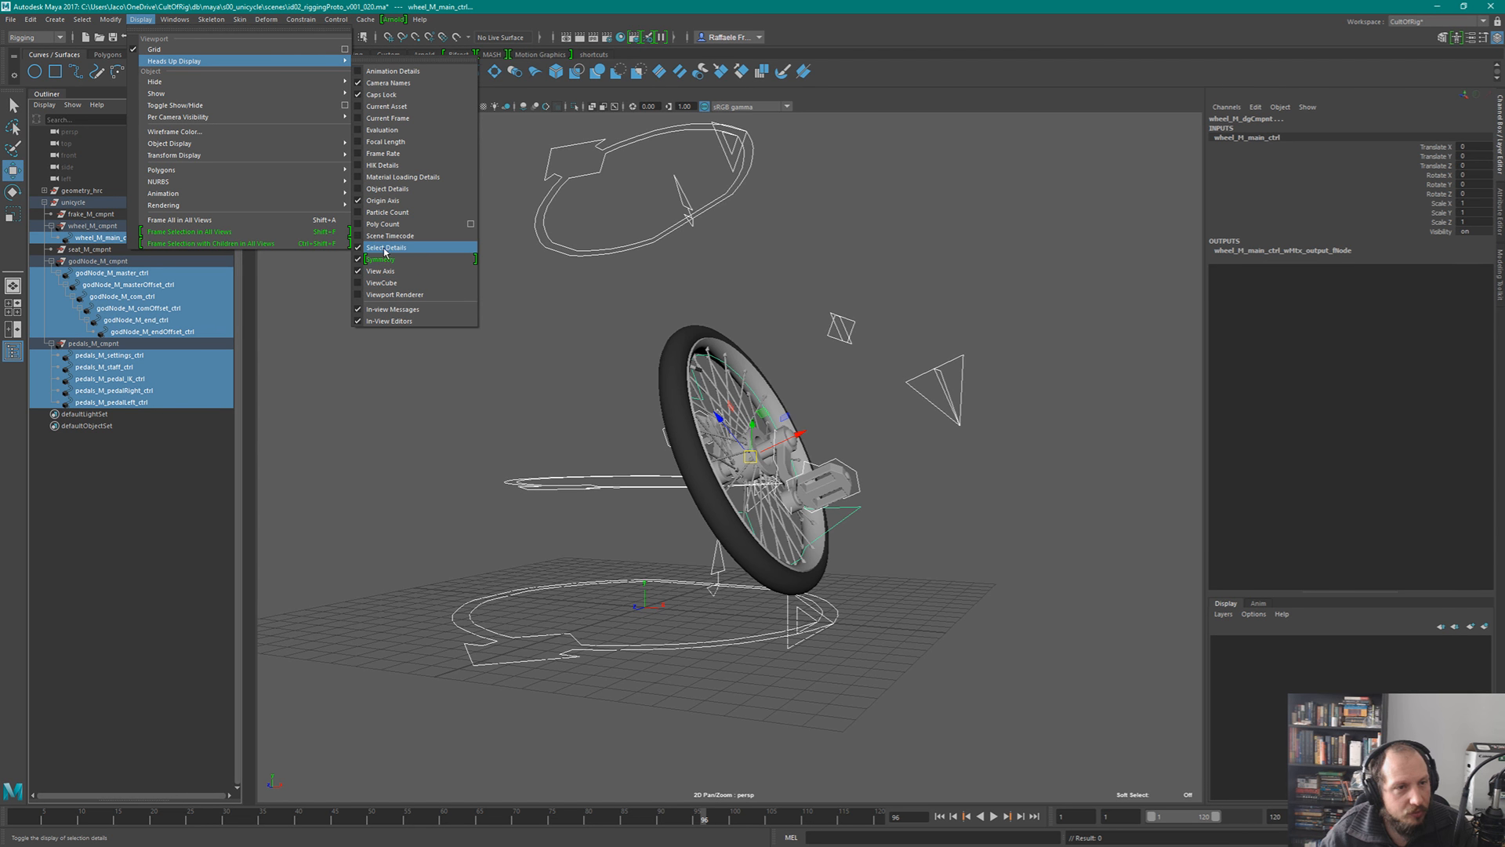
- Turn off the Select Details heads-up display and turn on Object Details, using a floating list of the display options
left_click(432, 63)
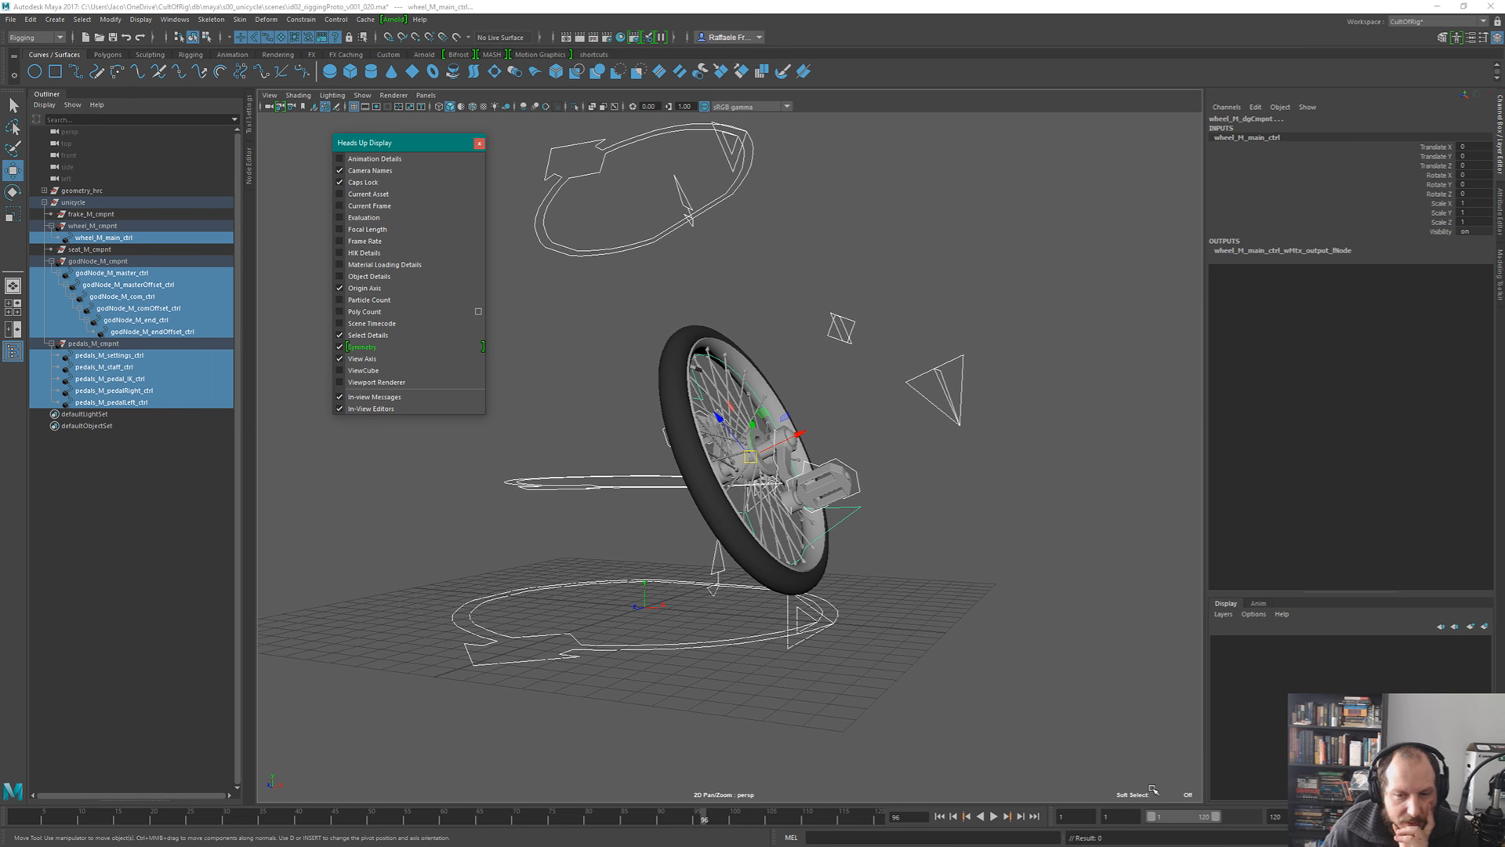
left_click(354, 335)
left_click(368, 276)
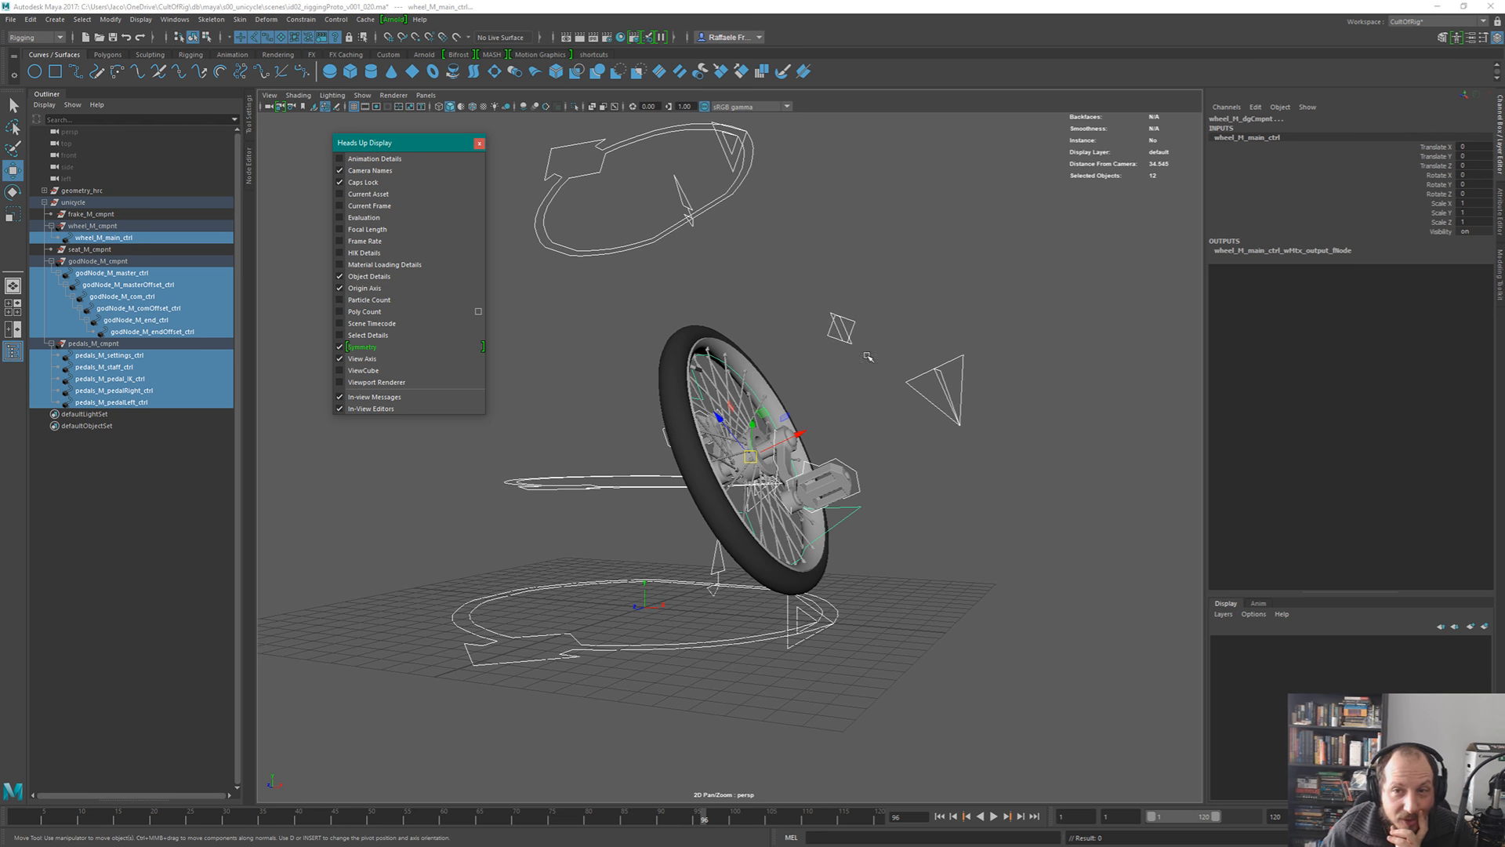
left_click(479, 143)
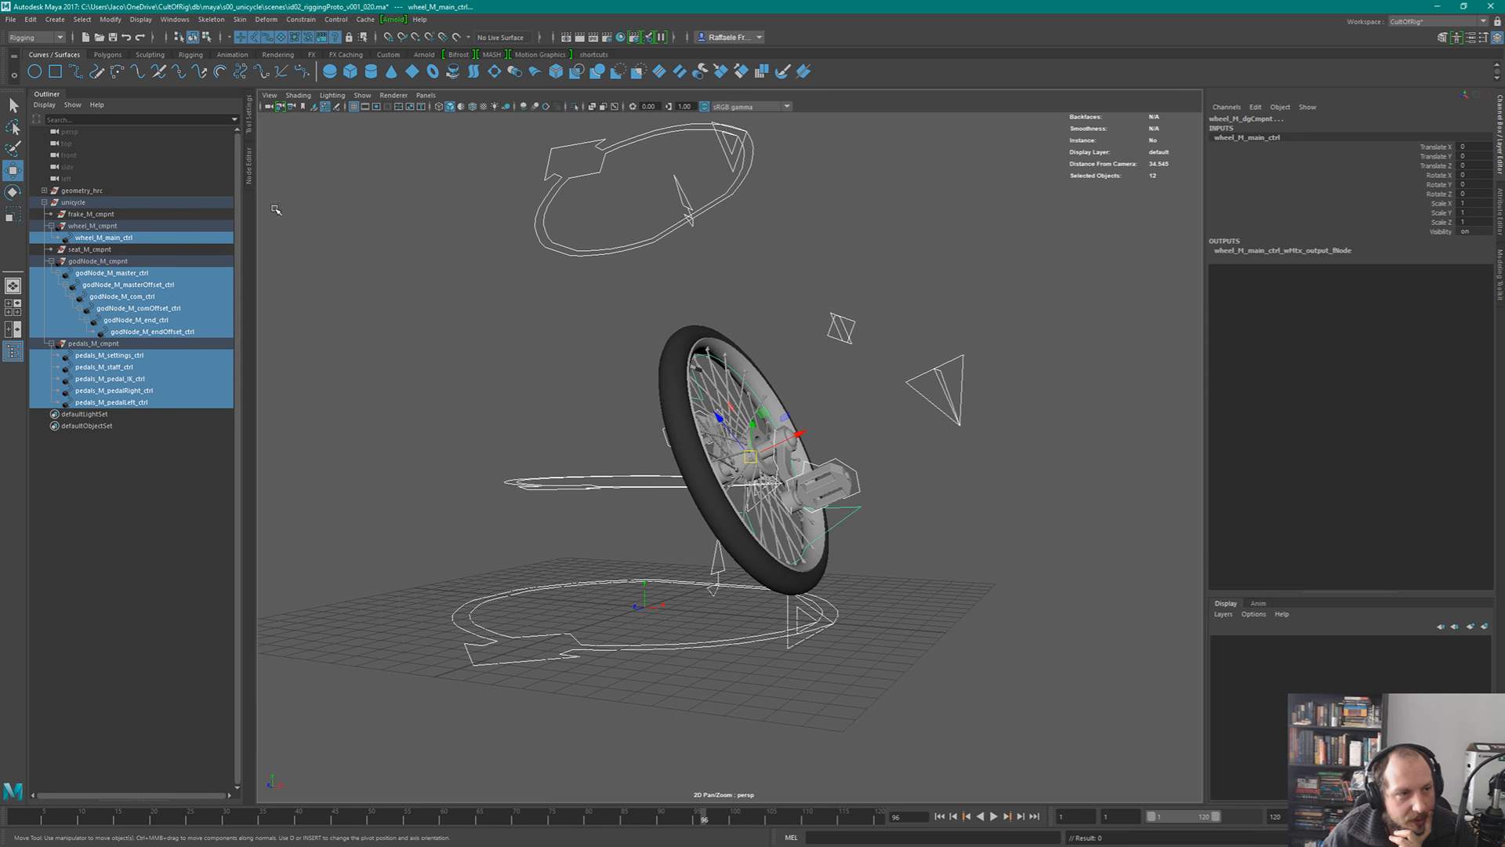
- Check the object details with seat_M_cmpnt selected, and clear the selection
left_click(86, 249)
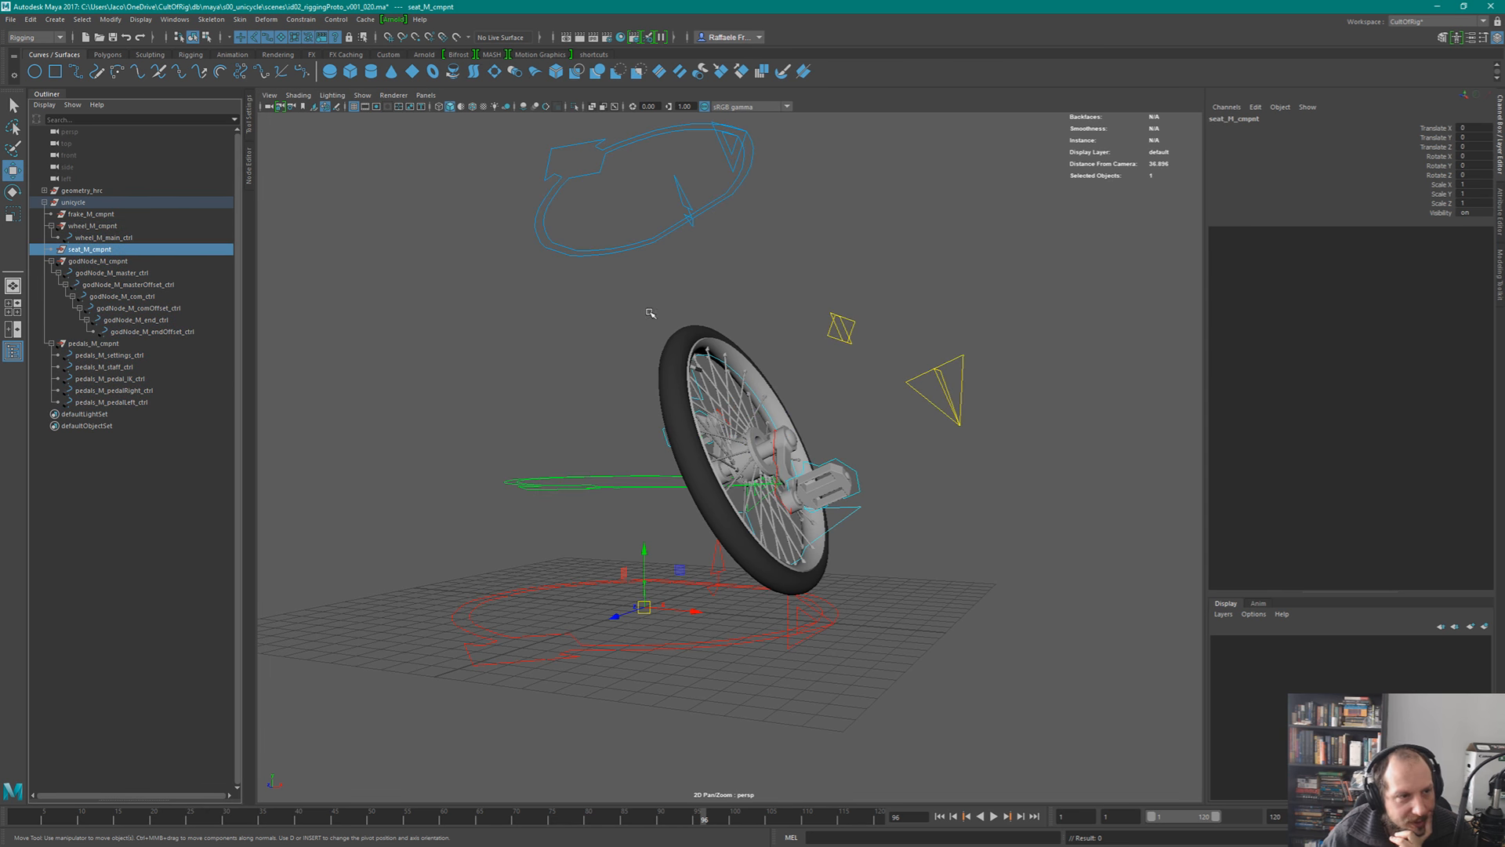
left_click(1029, 292)
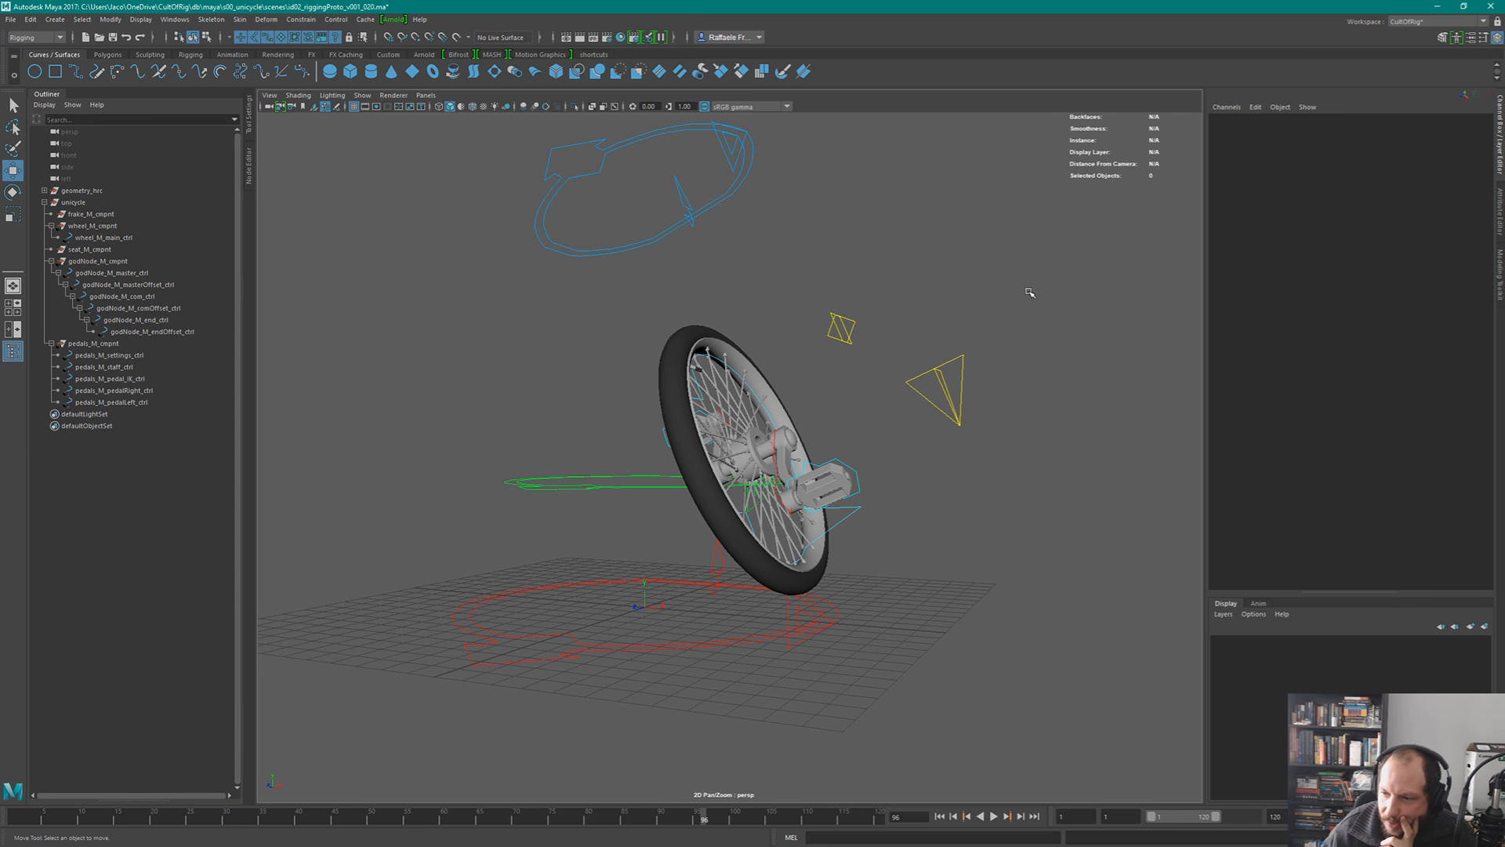